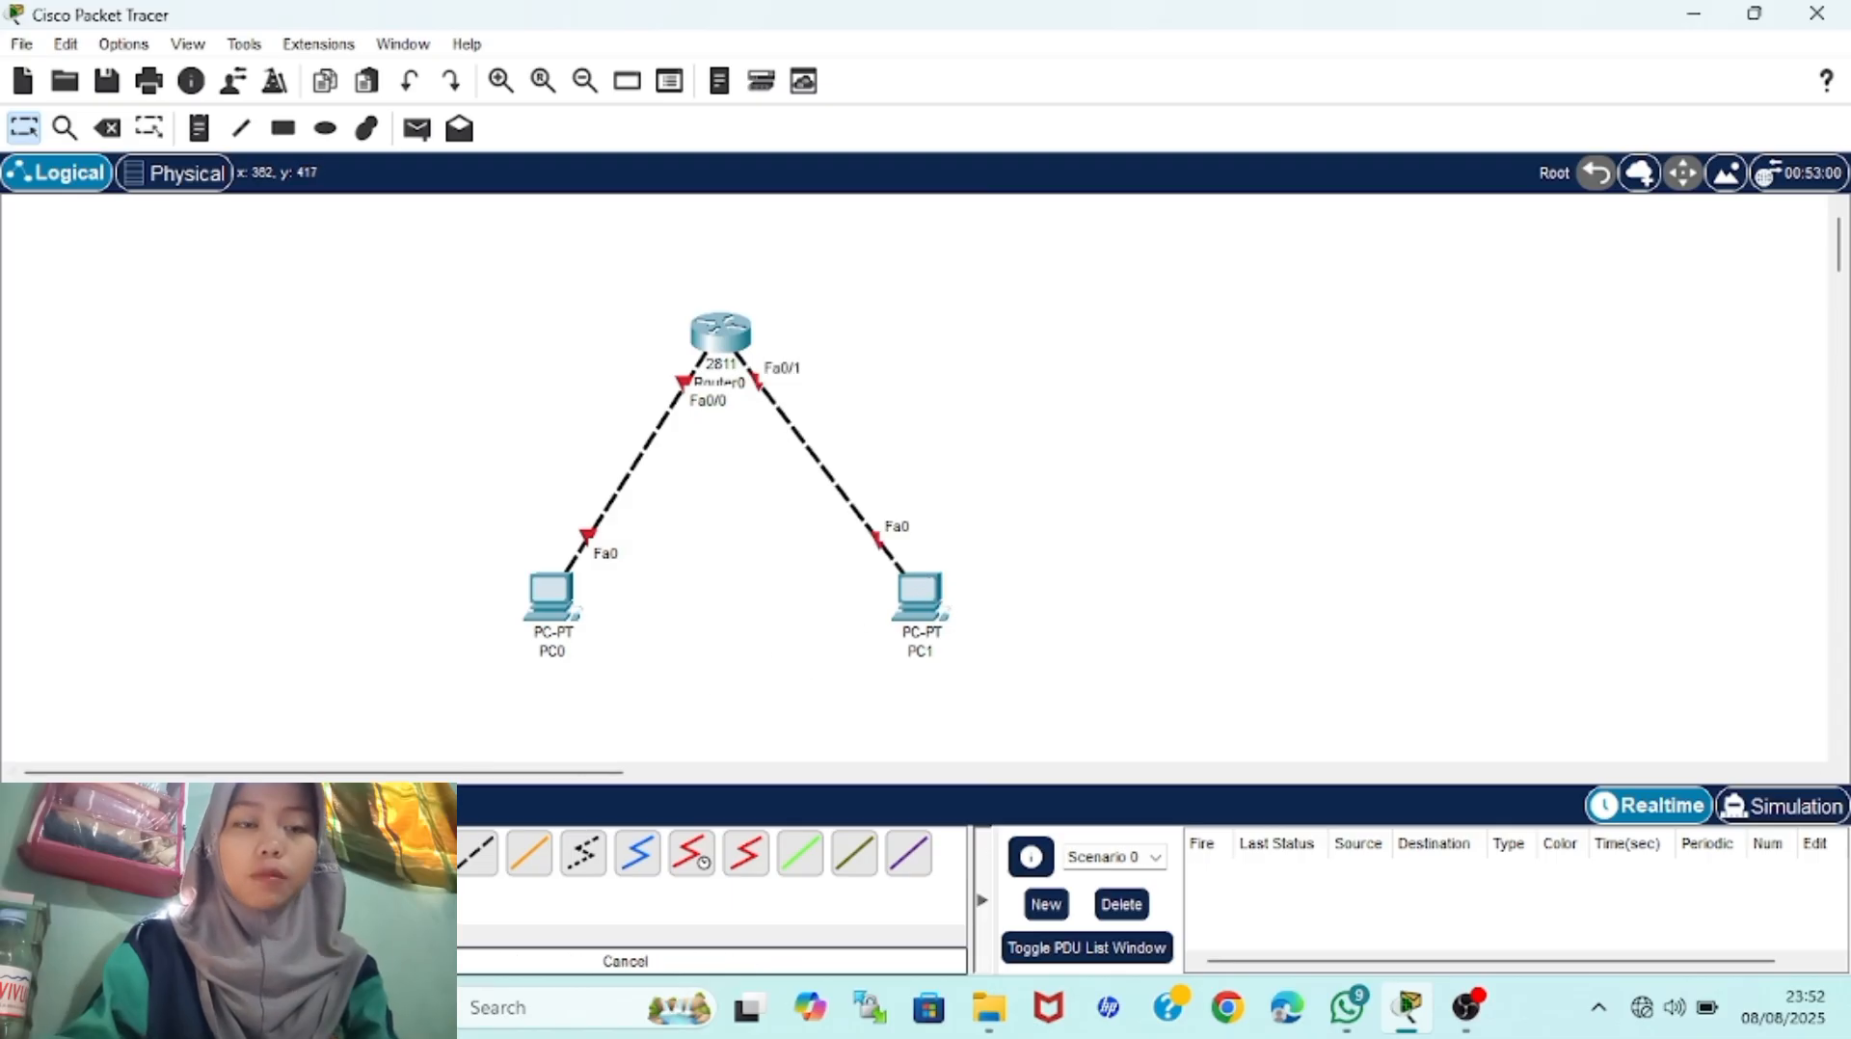
# Move PC0 and PC1 up closer to the router in the logical workspace
pyautogui.click(551, 593)
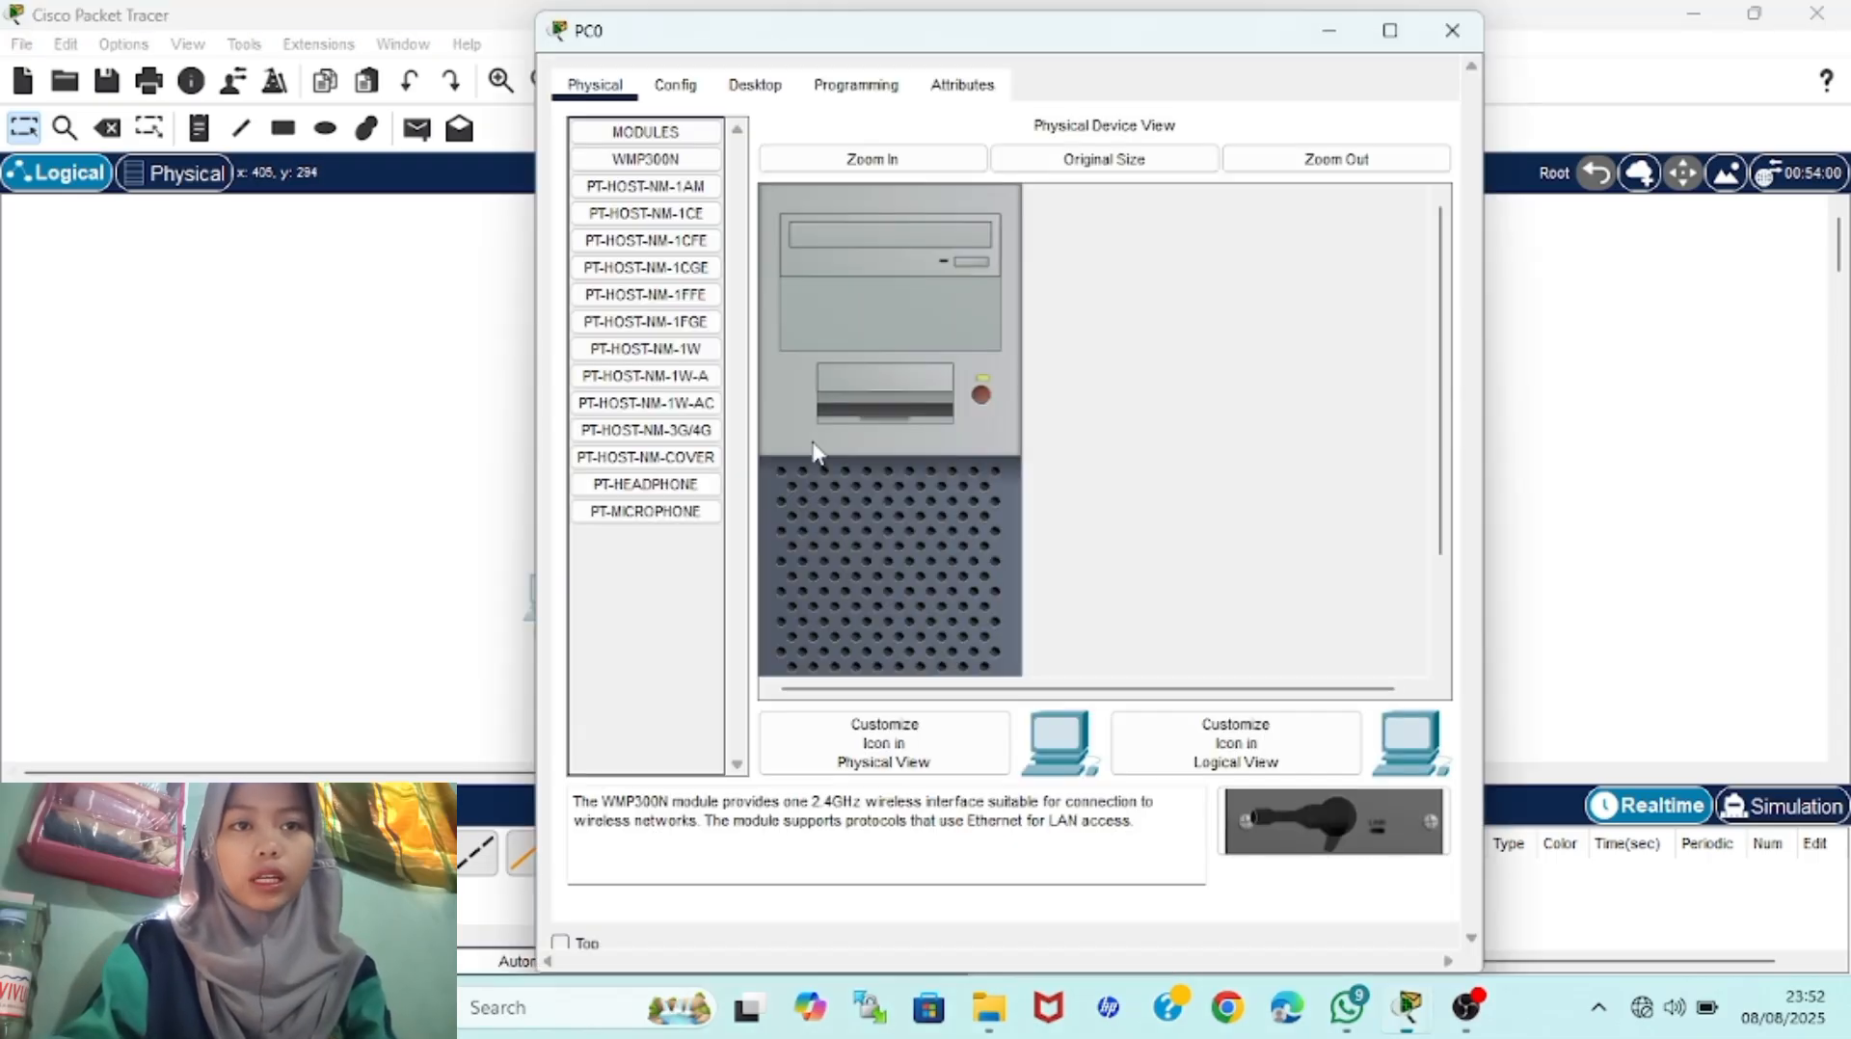
pyautogui.click(1452, 30)
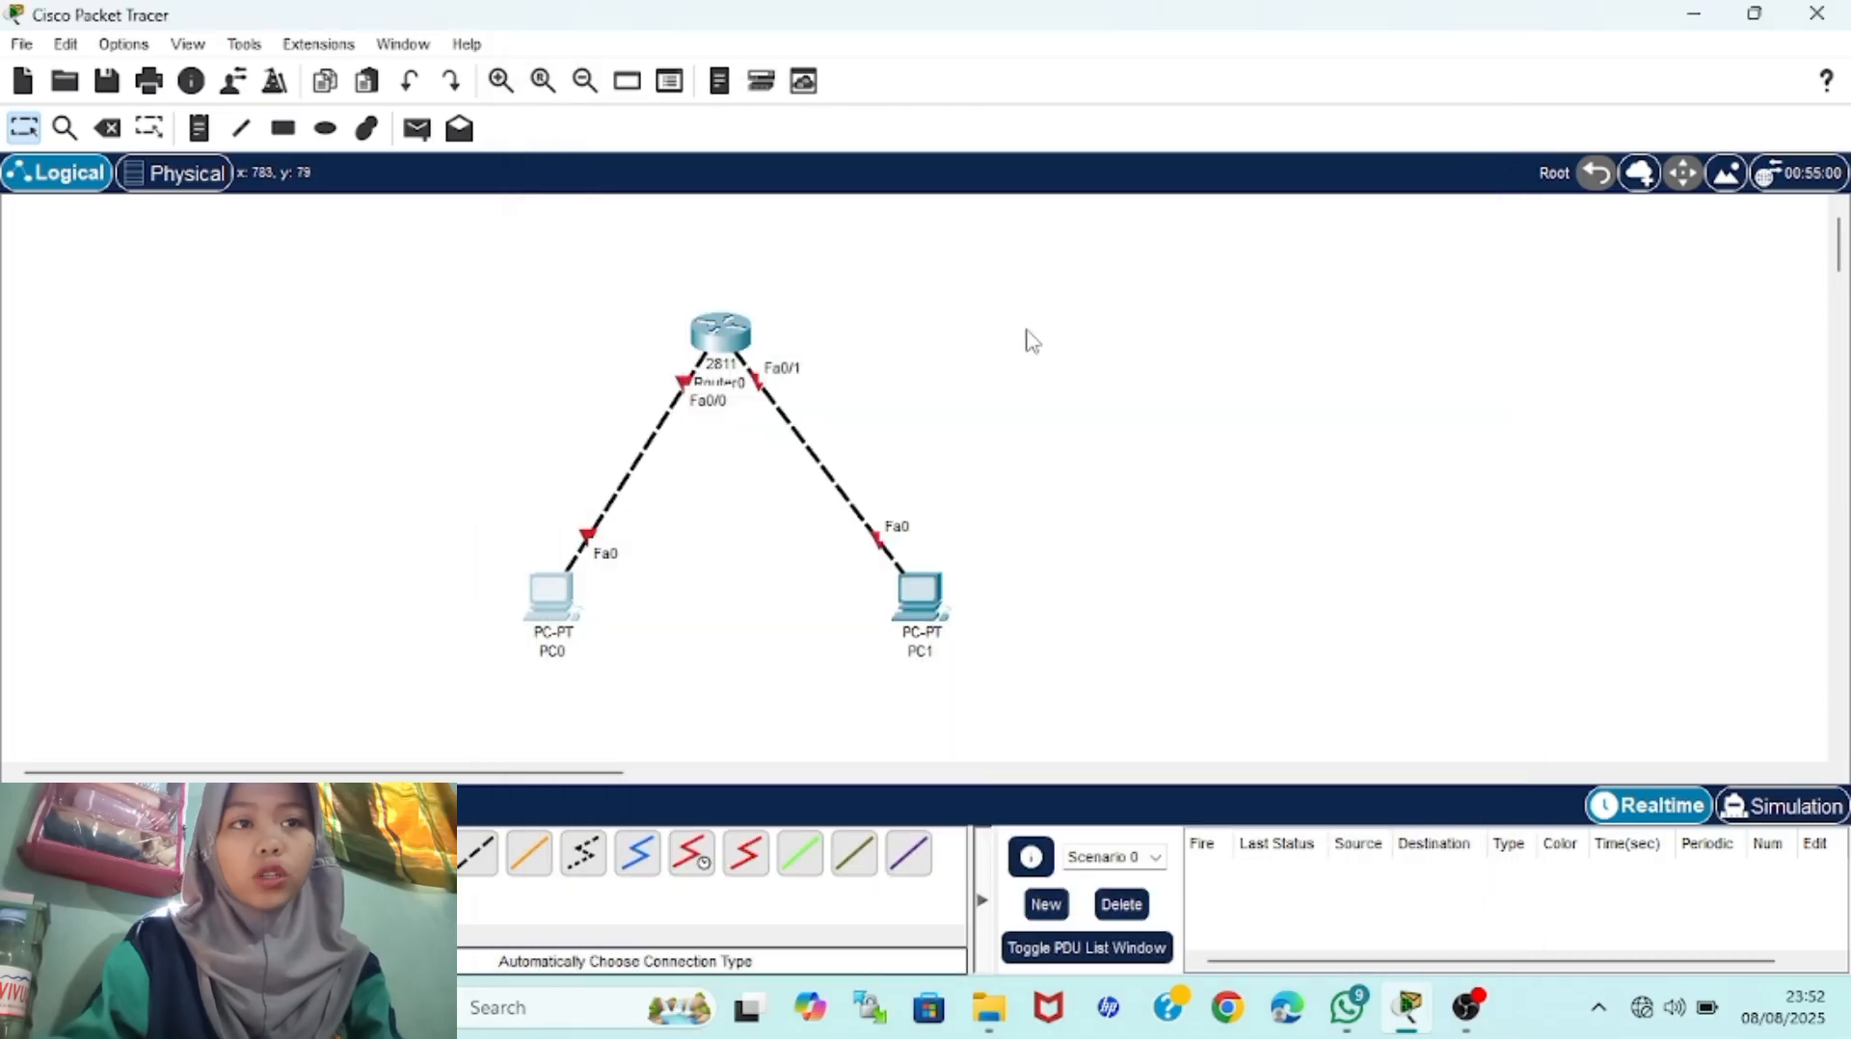
pyautogui.moveTo(555, 609); pyautogui.dragTo(541, 537)
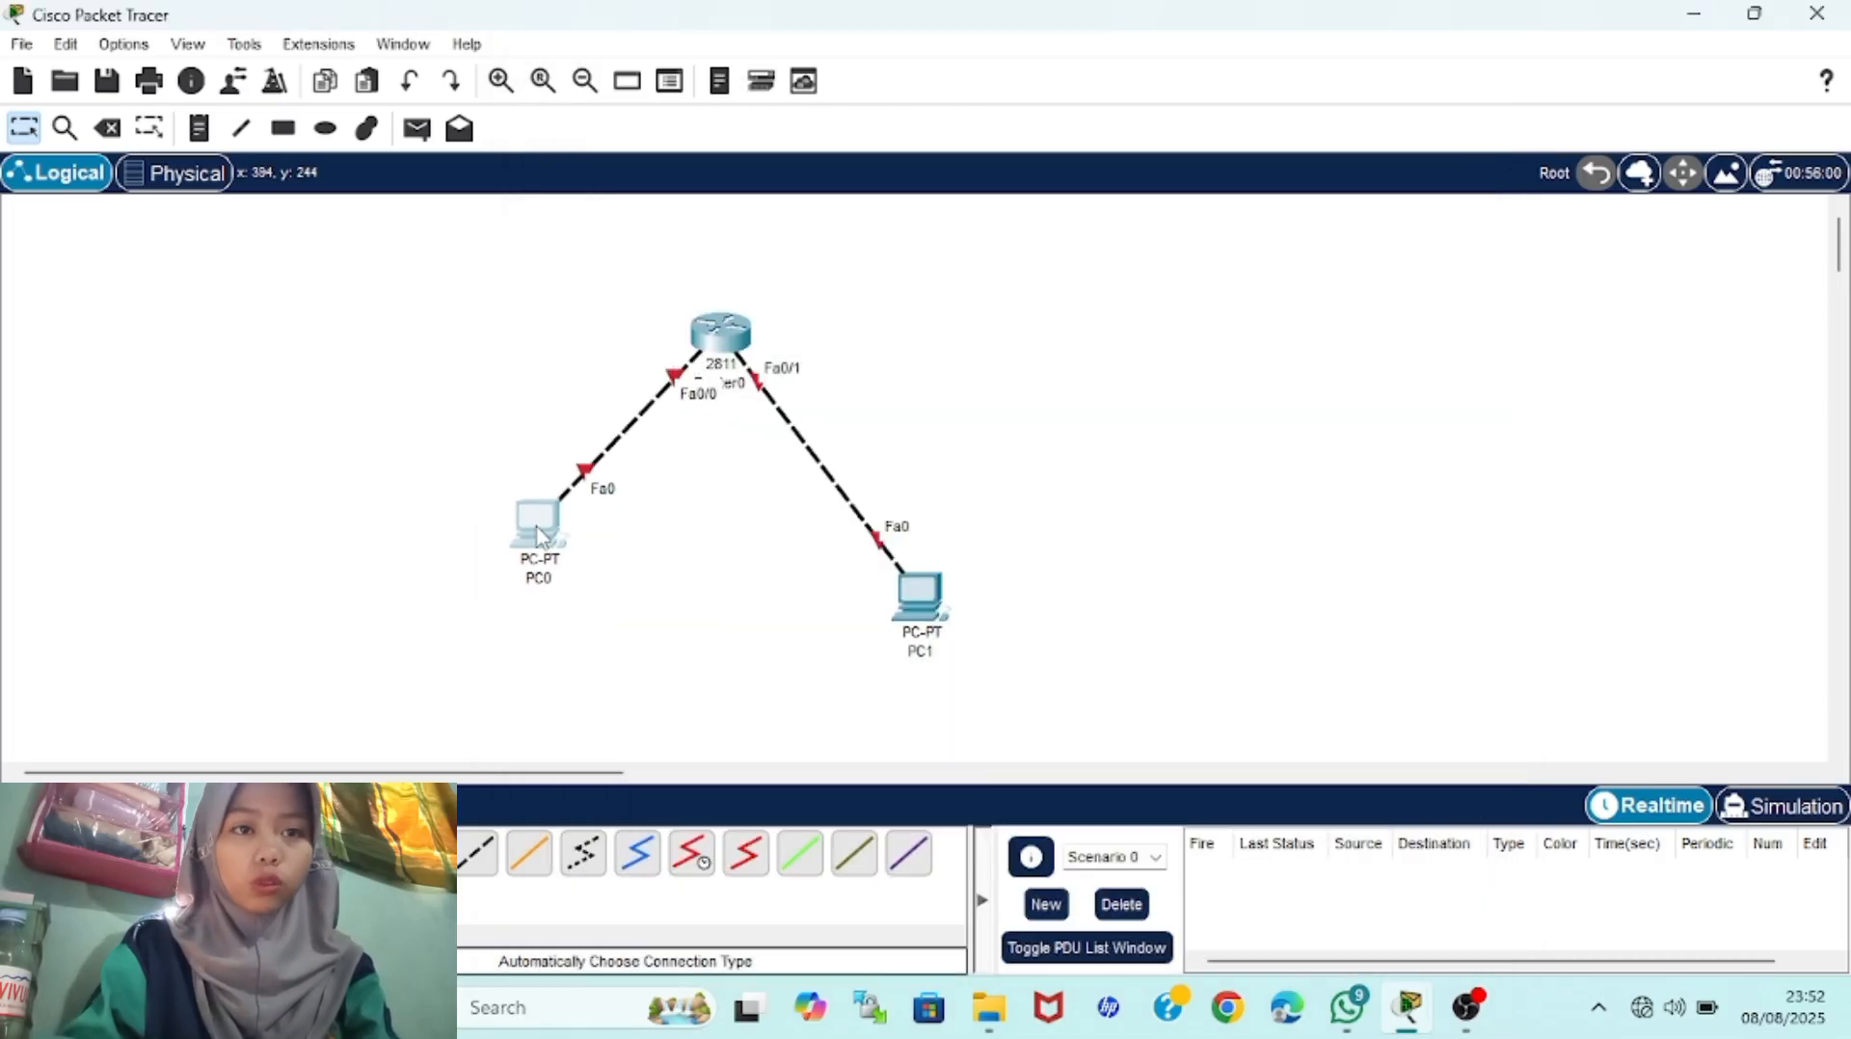
pyautogui.moveTo(932, 606); pyautogui.dragTo(968, 517)
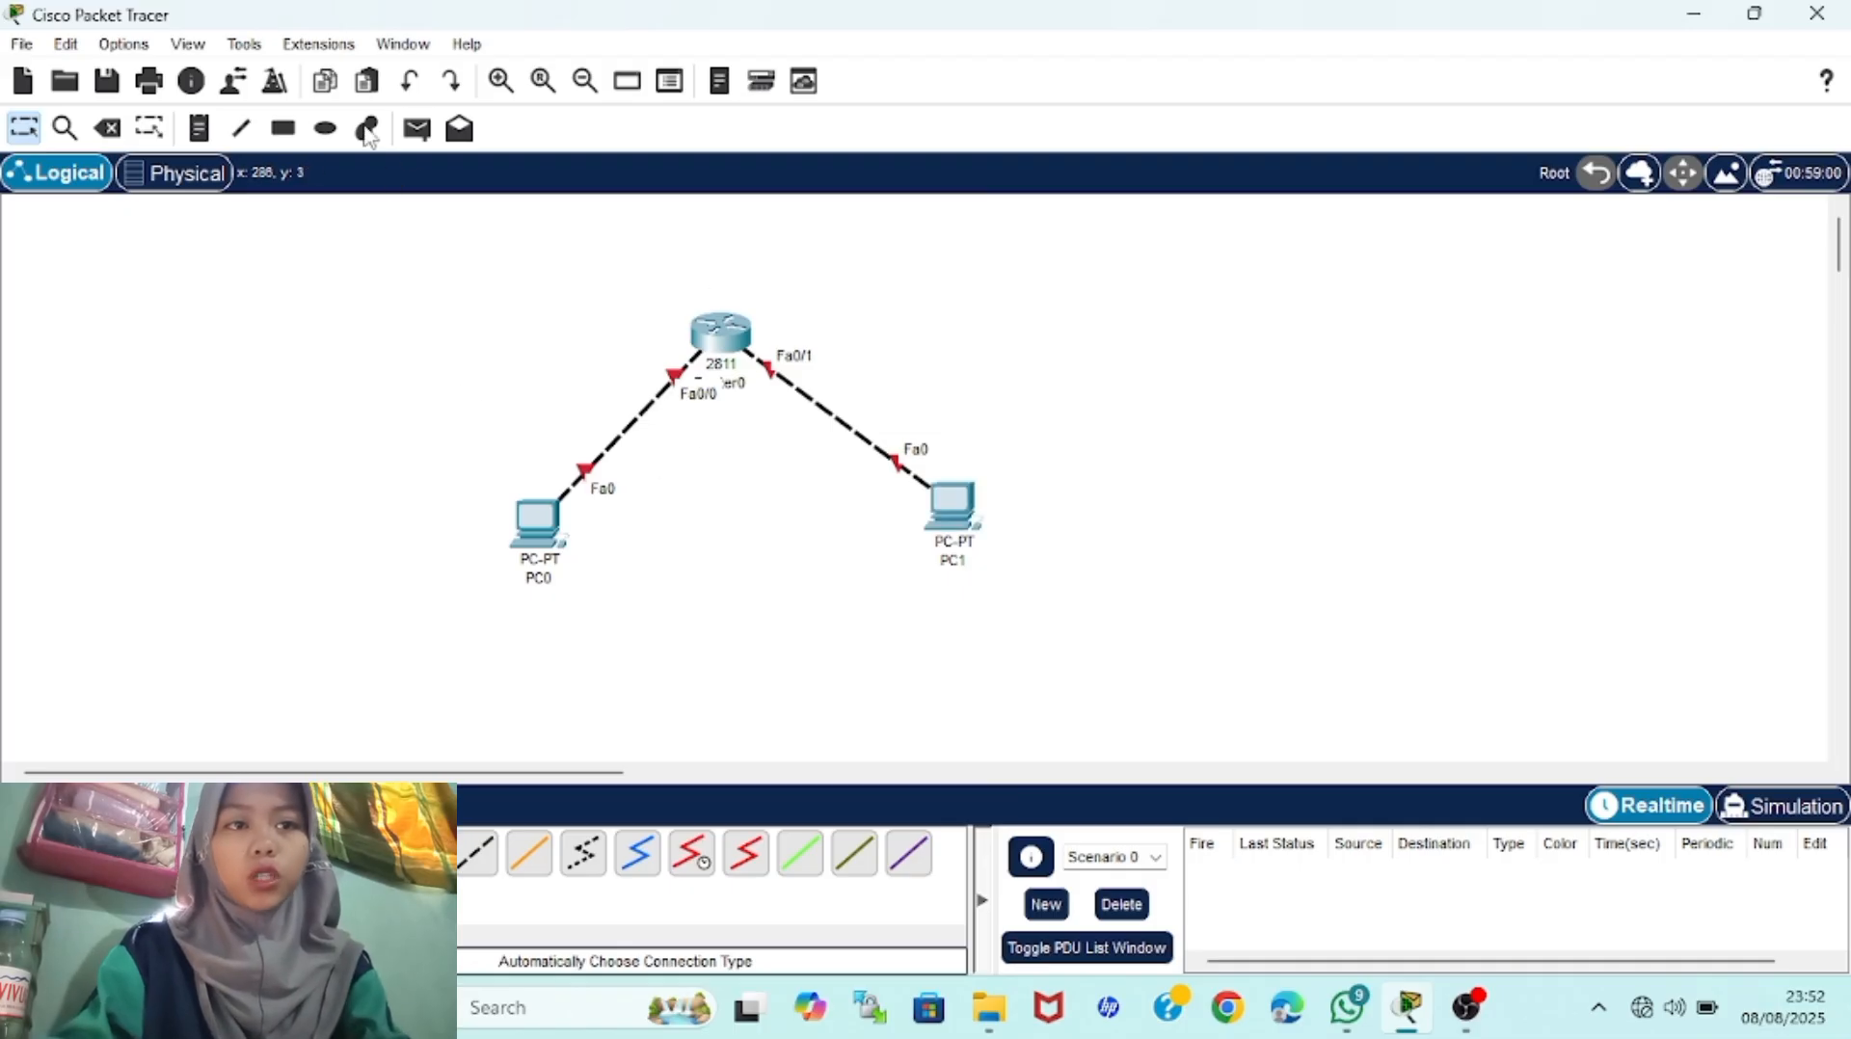
# Place the address notes 10.10.10.10/24 below PC0 and 20.20.20.20/24 below PC1
pyautogui.click(197, 135)
pyautogui.click(492, 616)
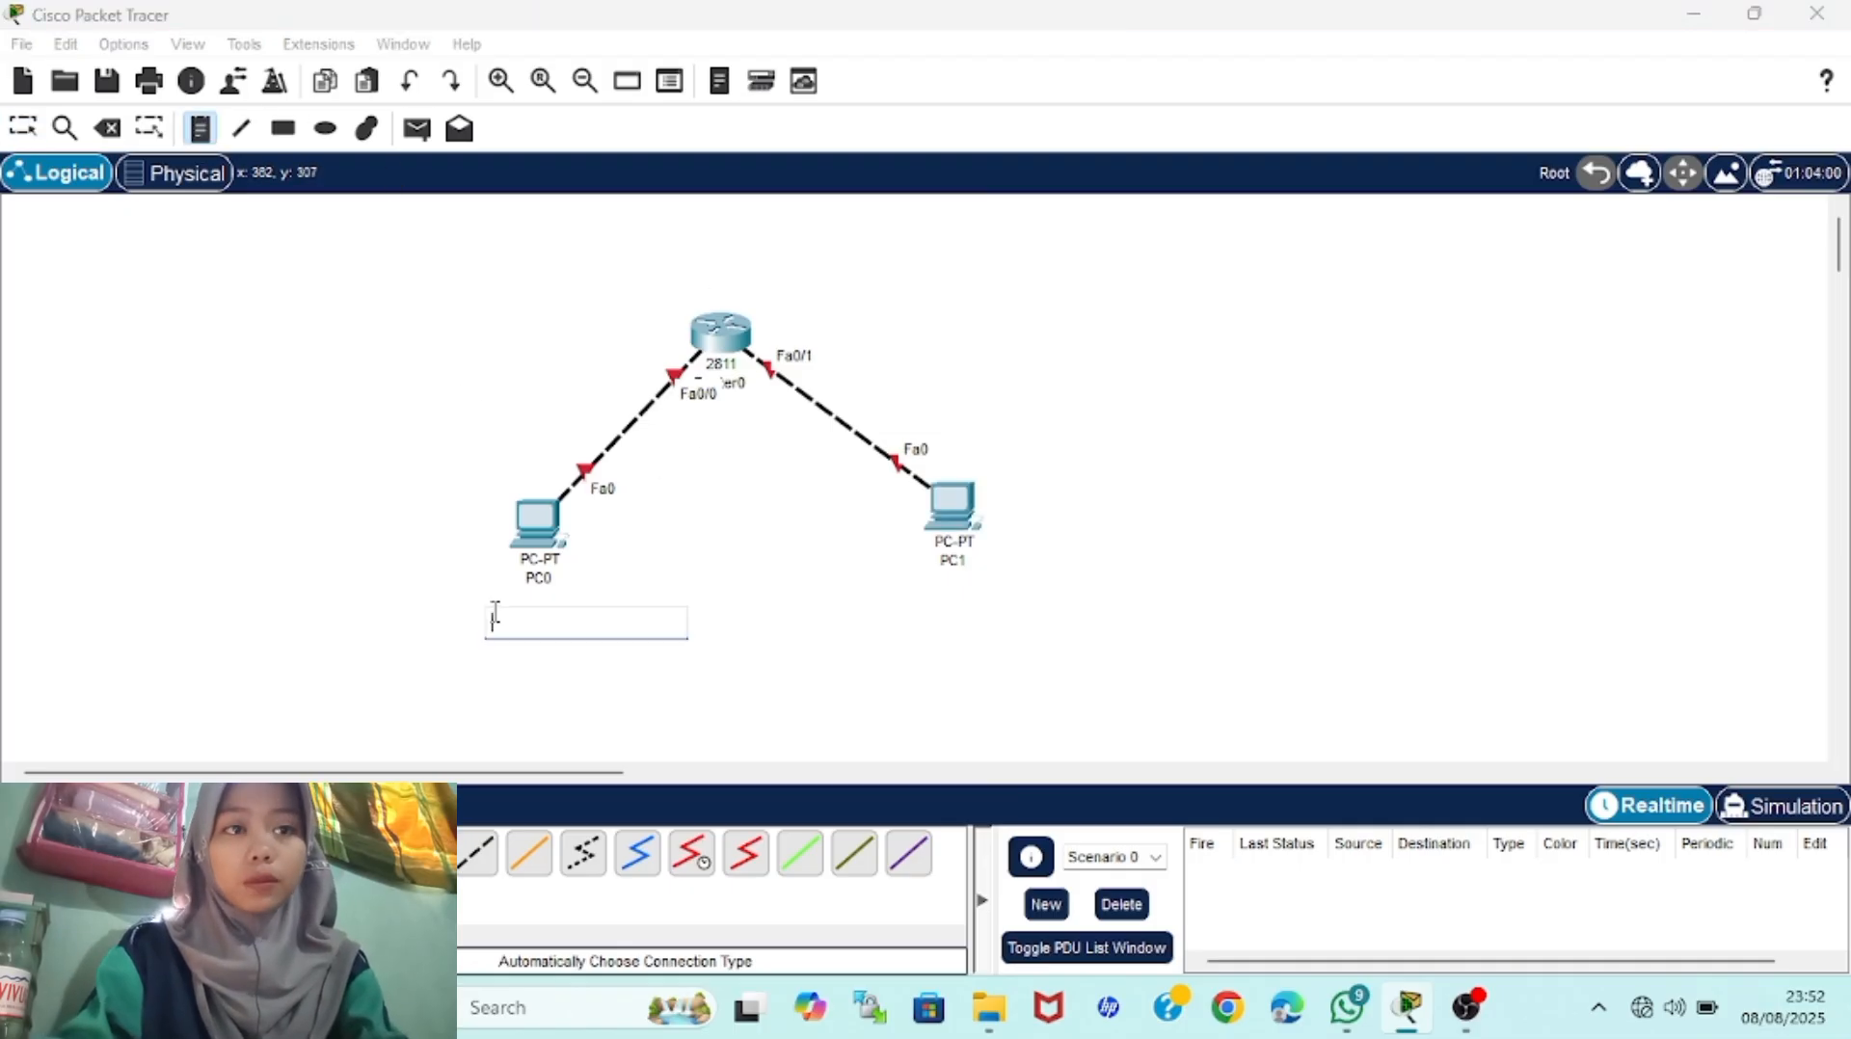
pyautogui.write('10.10.10')
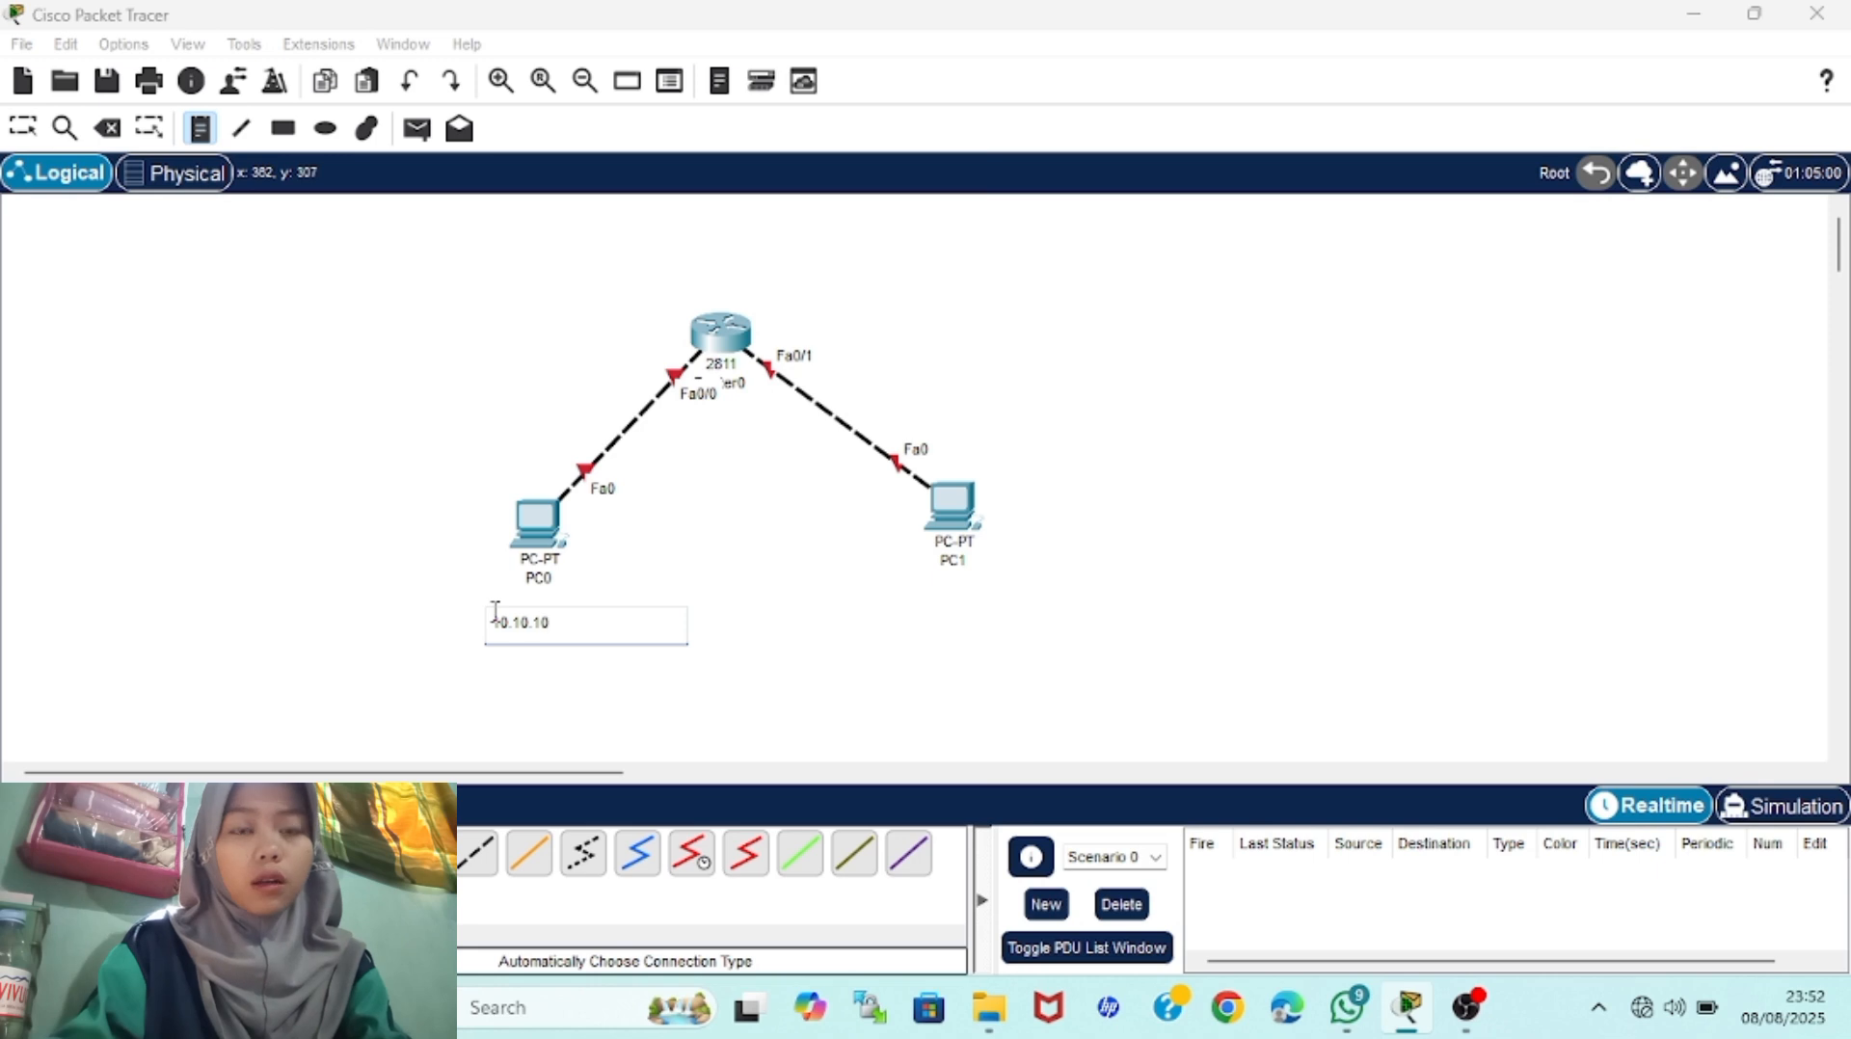
pyautogui.write('.10/24')
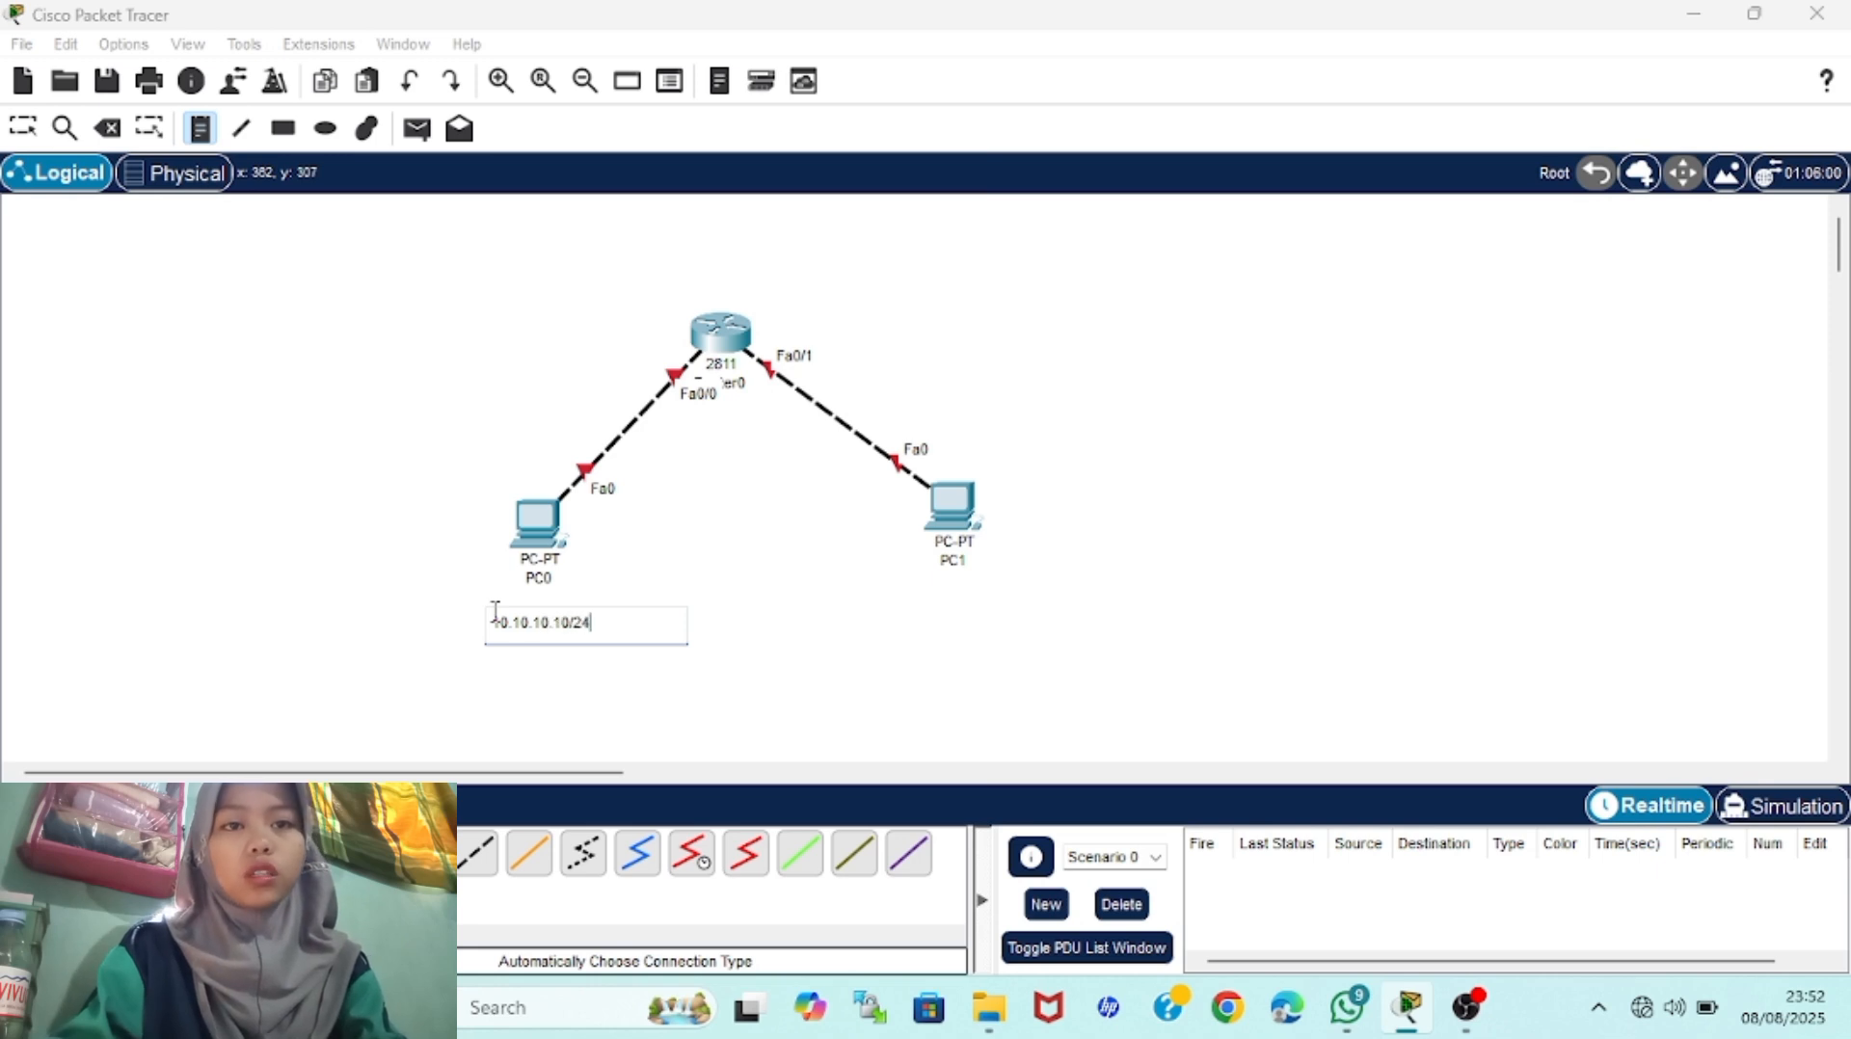
pyautogui.click(887, 583)
pyautogui.write('20')
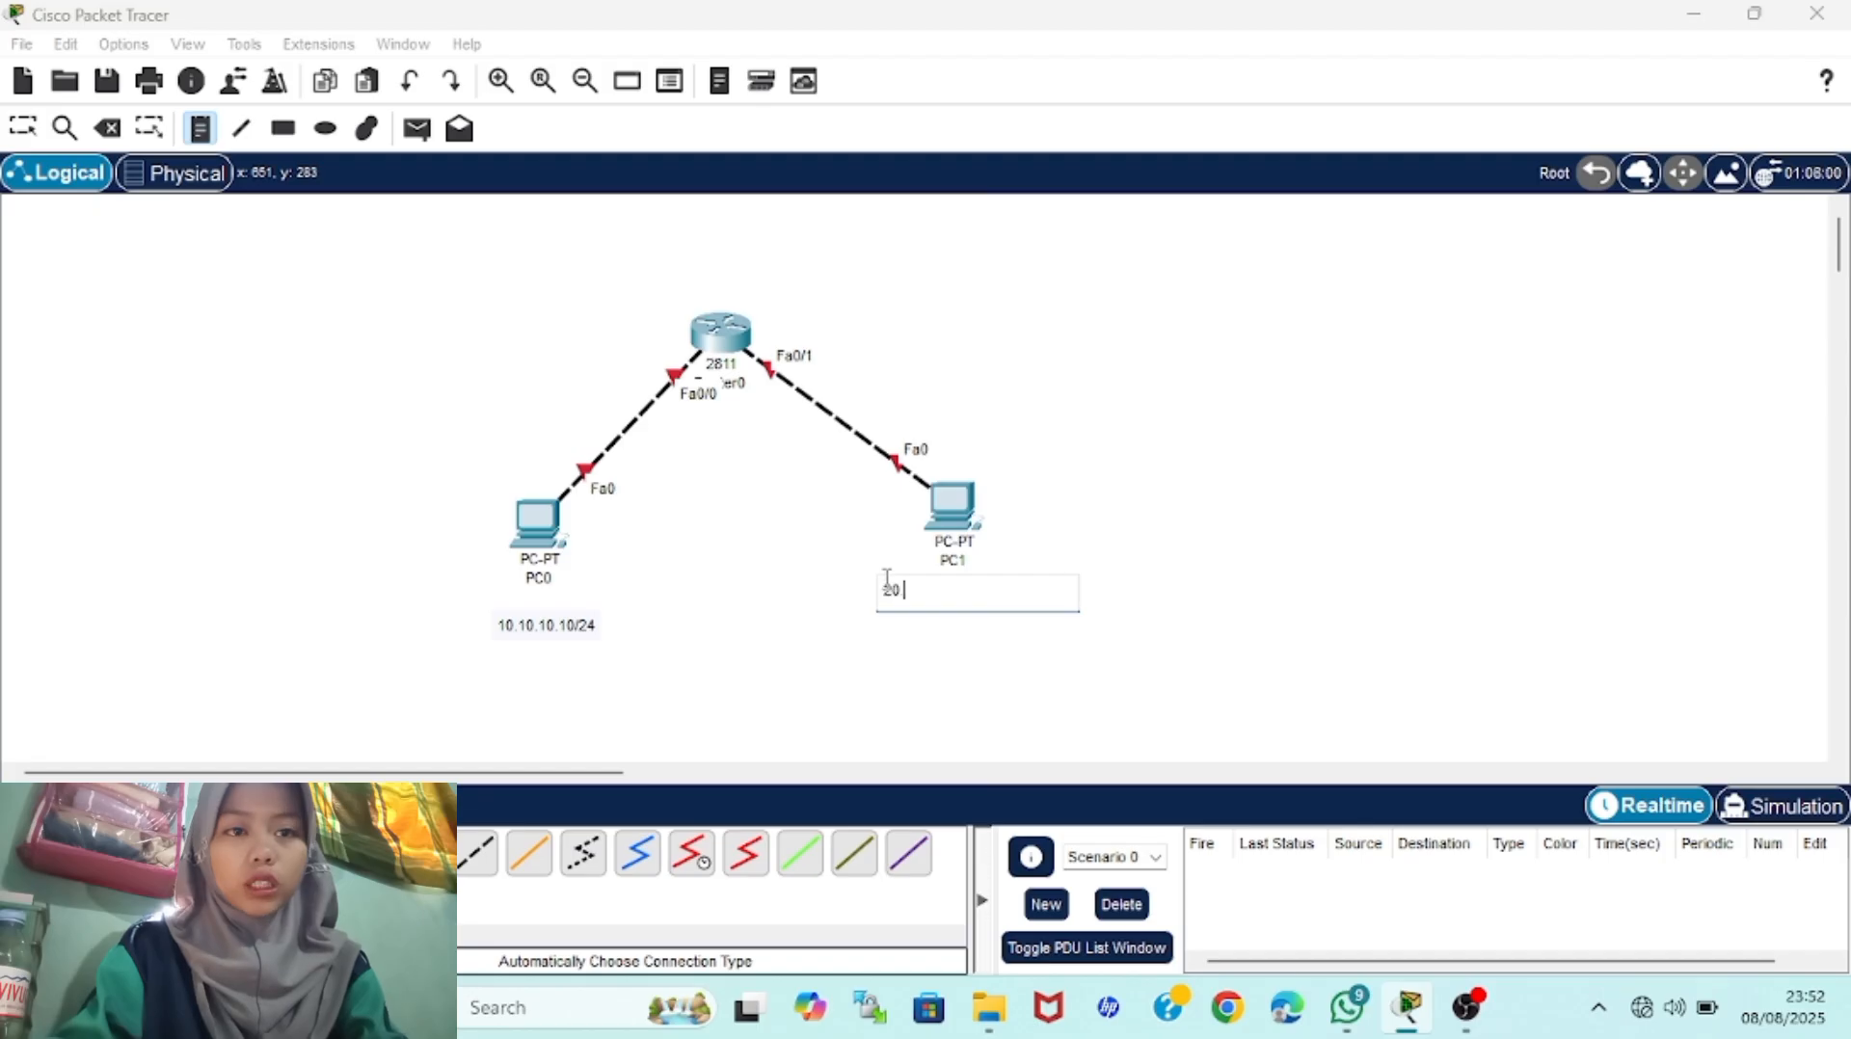
pyautogui.write('.20.20.20')
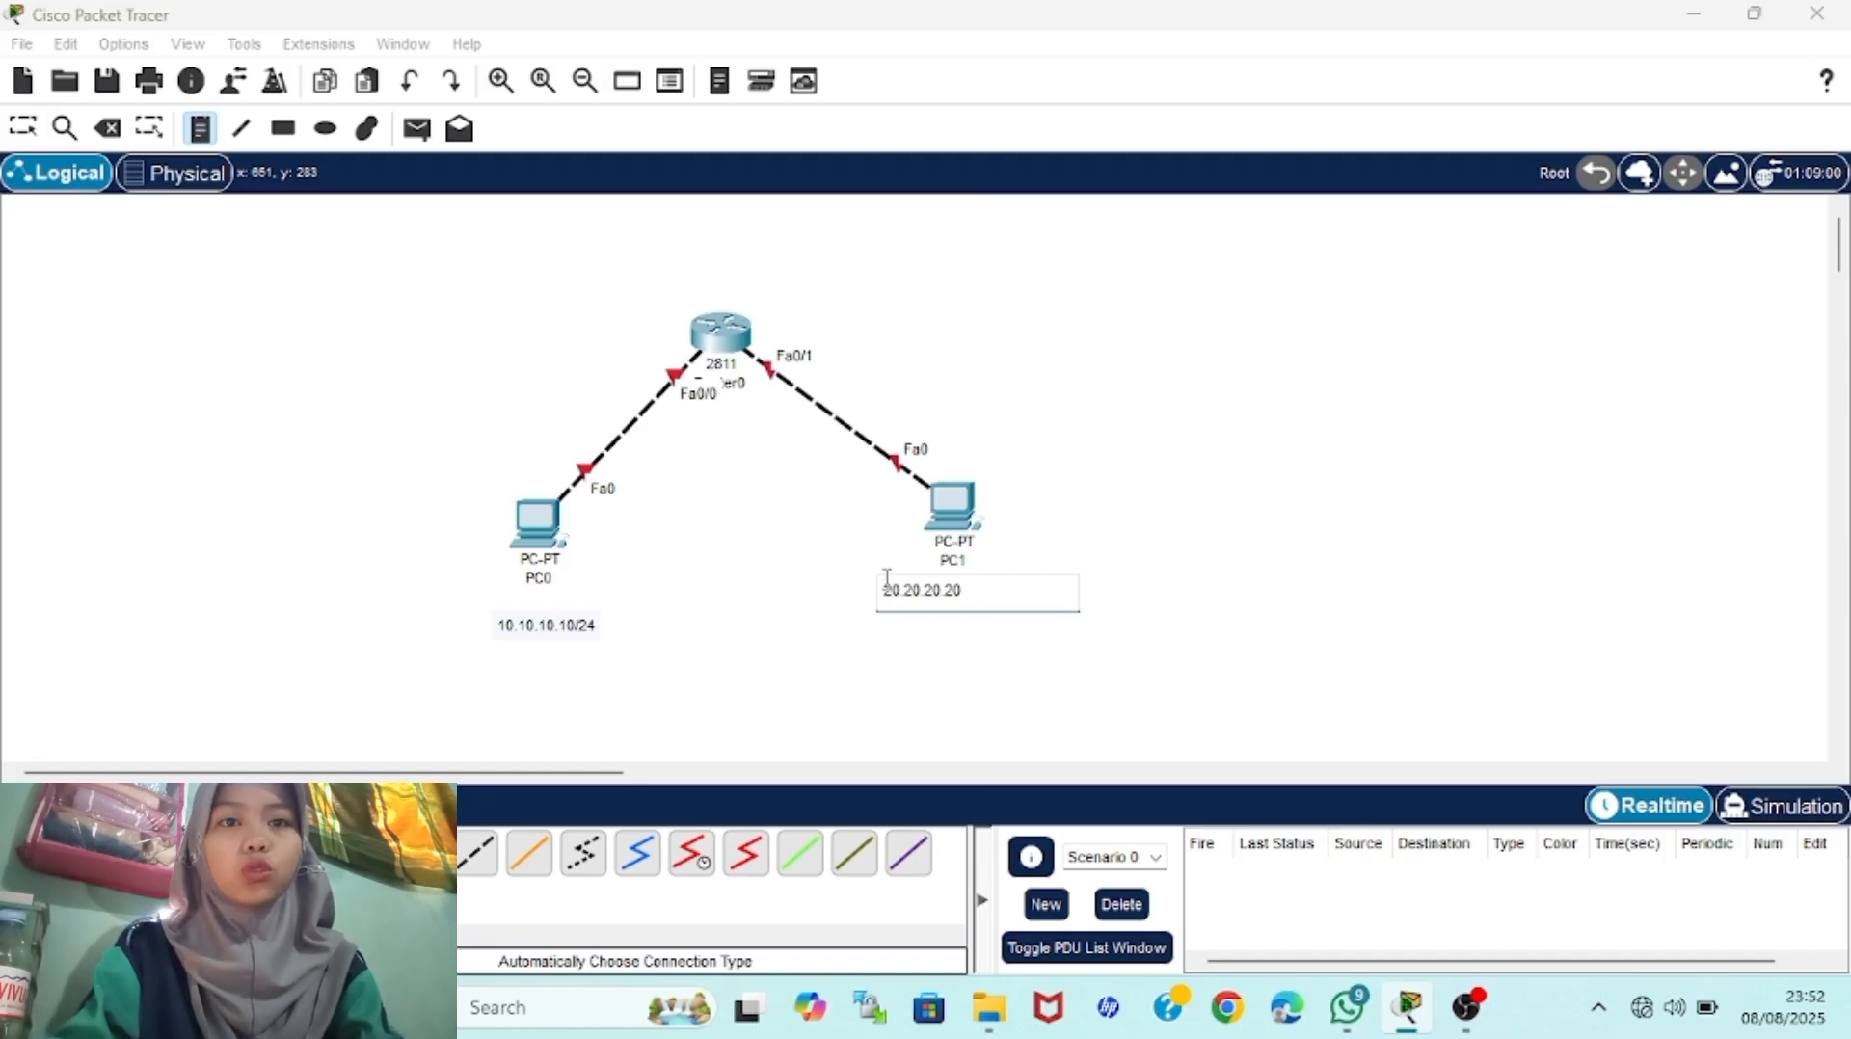
pyautogui.write('/24')
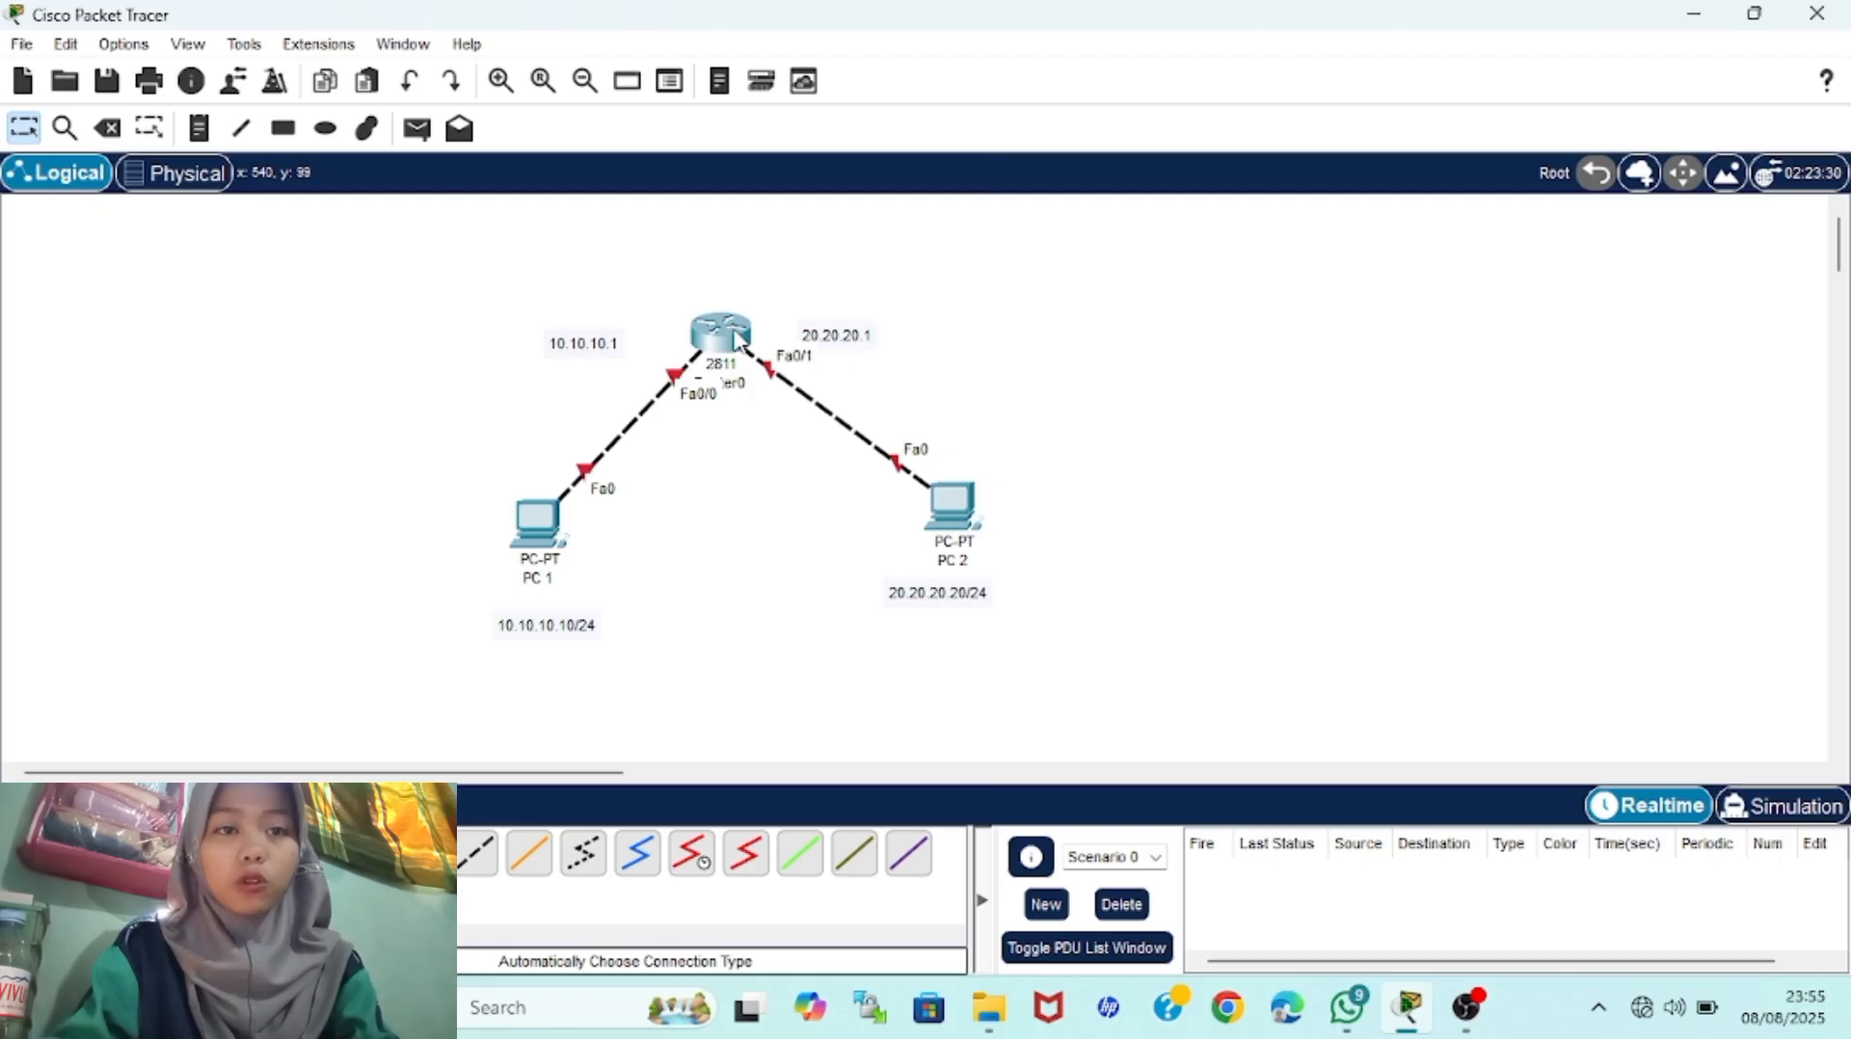
# Open the command line of Router0 and decline the initial configuration dialog
pyautogui.click(738, 339)
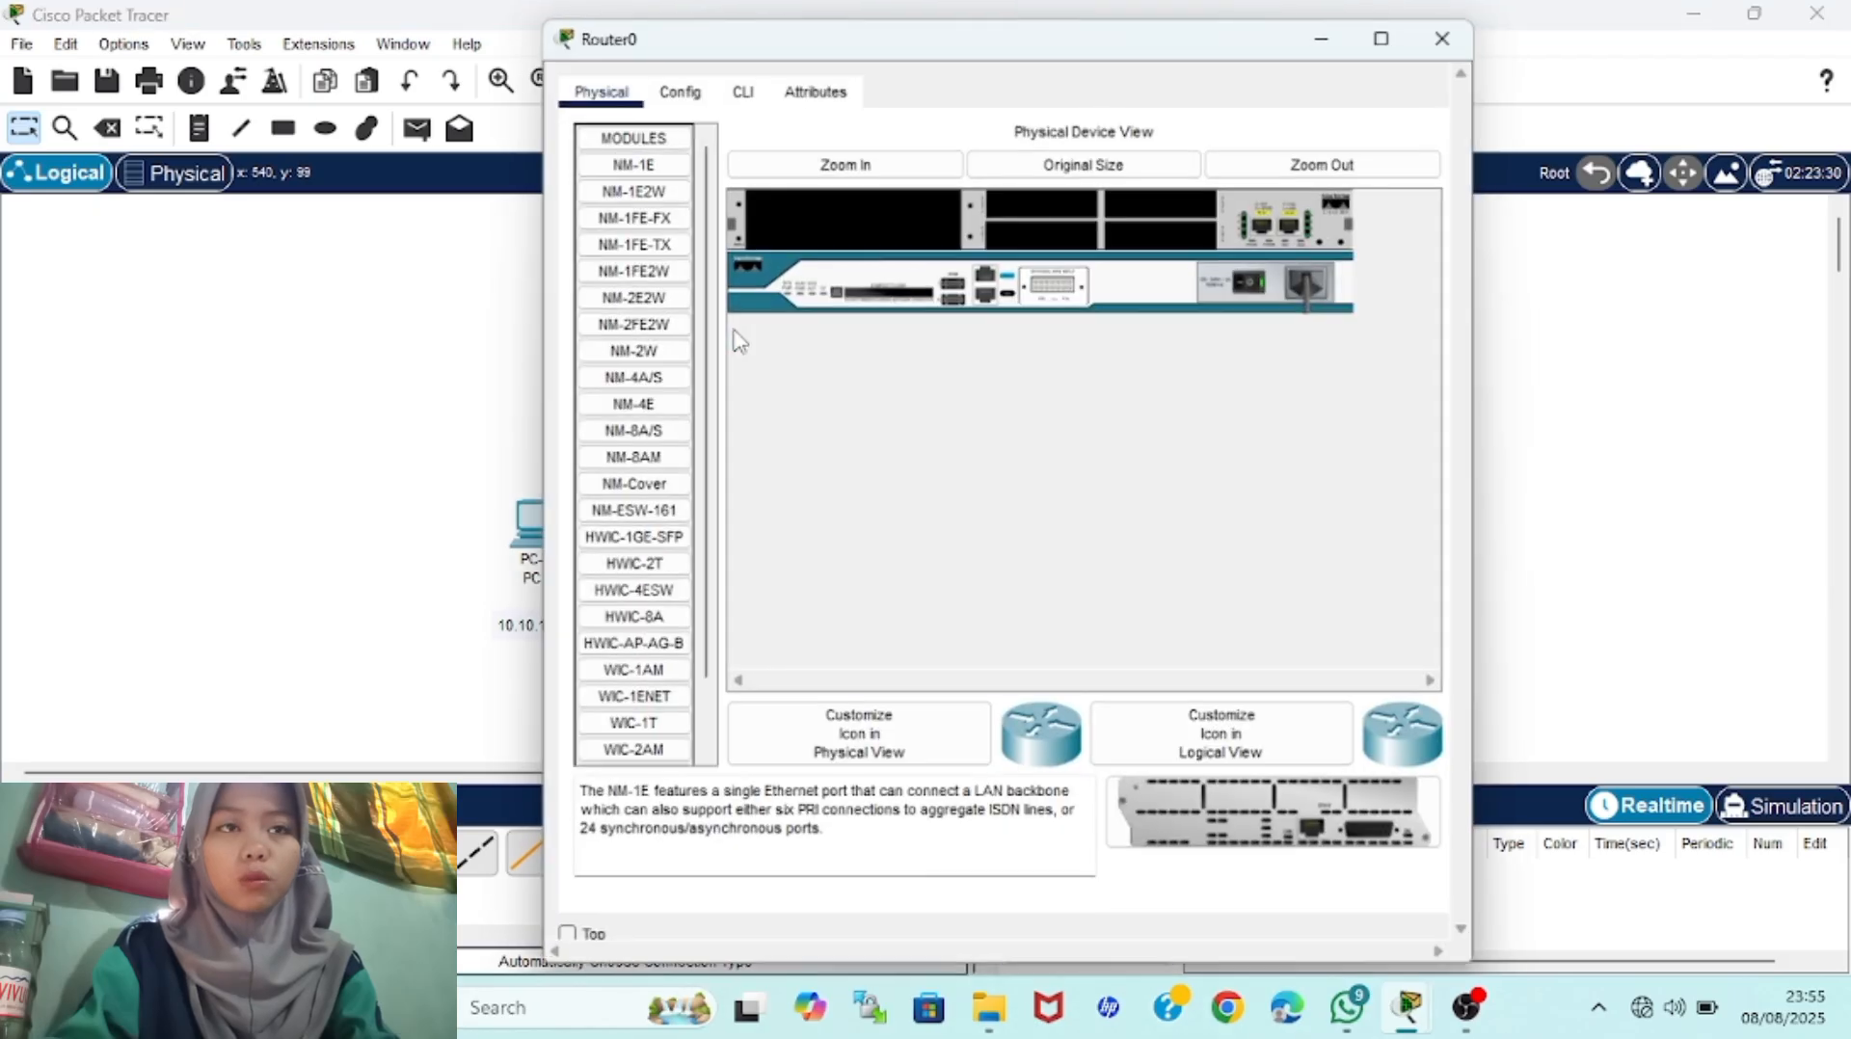
pyautogui.click(747, 84)
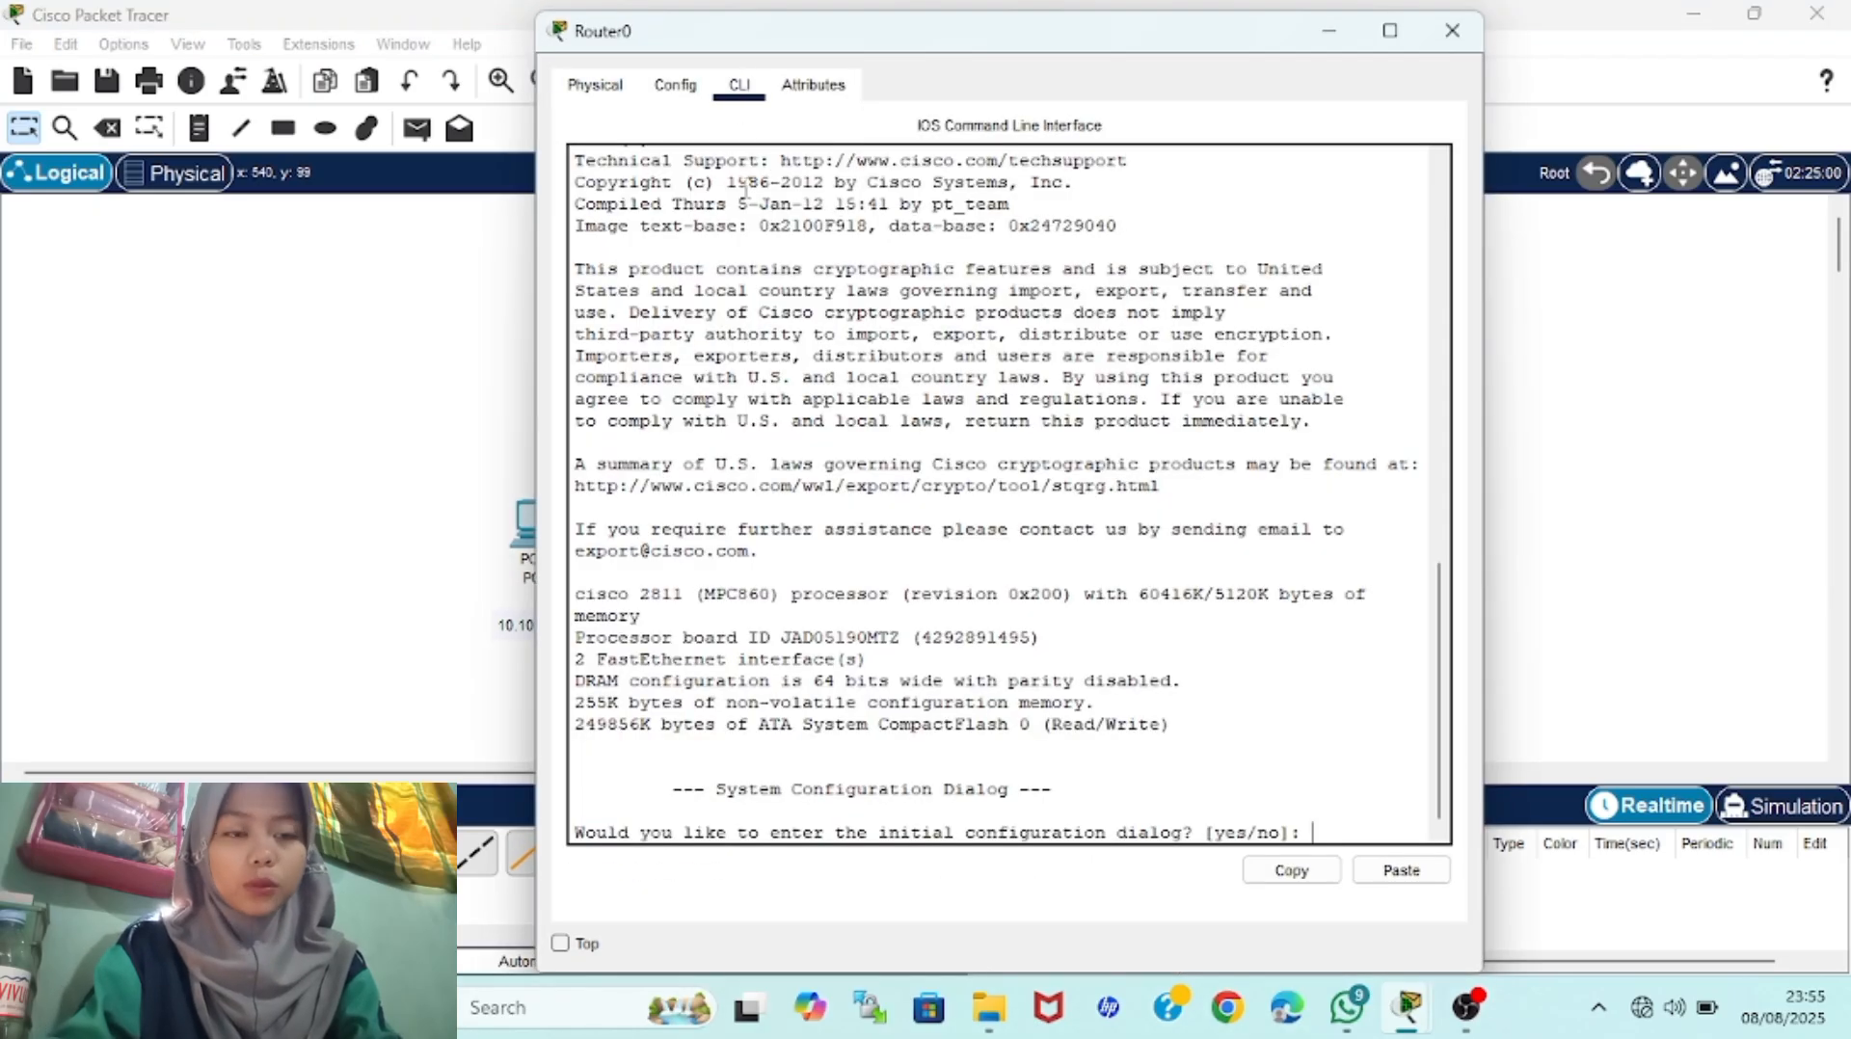
pyautogui.write('NO')
pyautogui.press('Return')
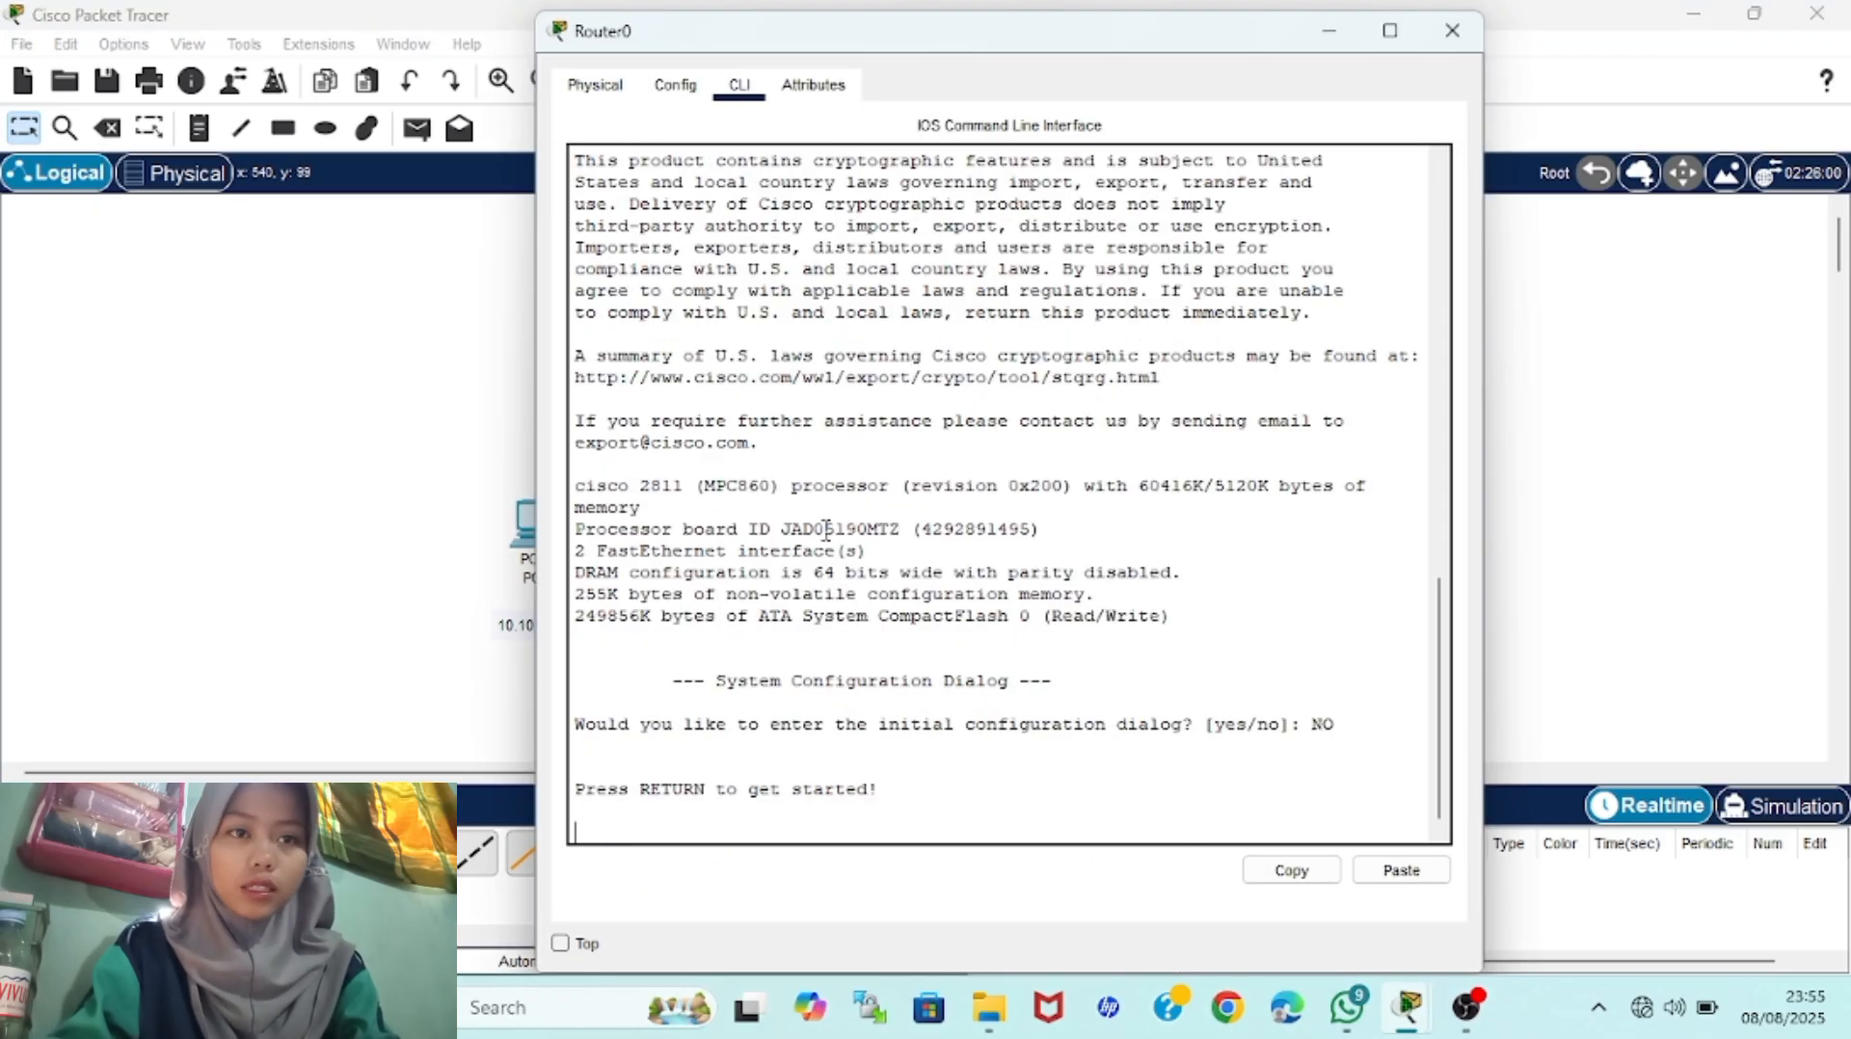
pyautogui.press('Return')
# Enter privileged mode and global configuration mode on Router0 with EN and conf t
pyautogui.write('EN')
pyautogui.press('Return')
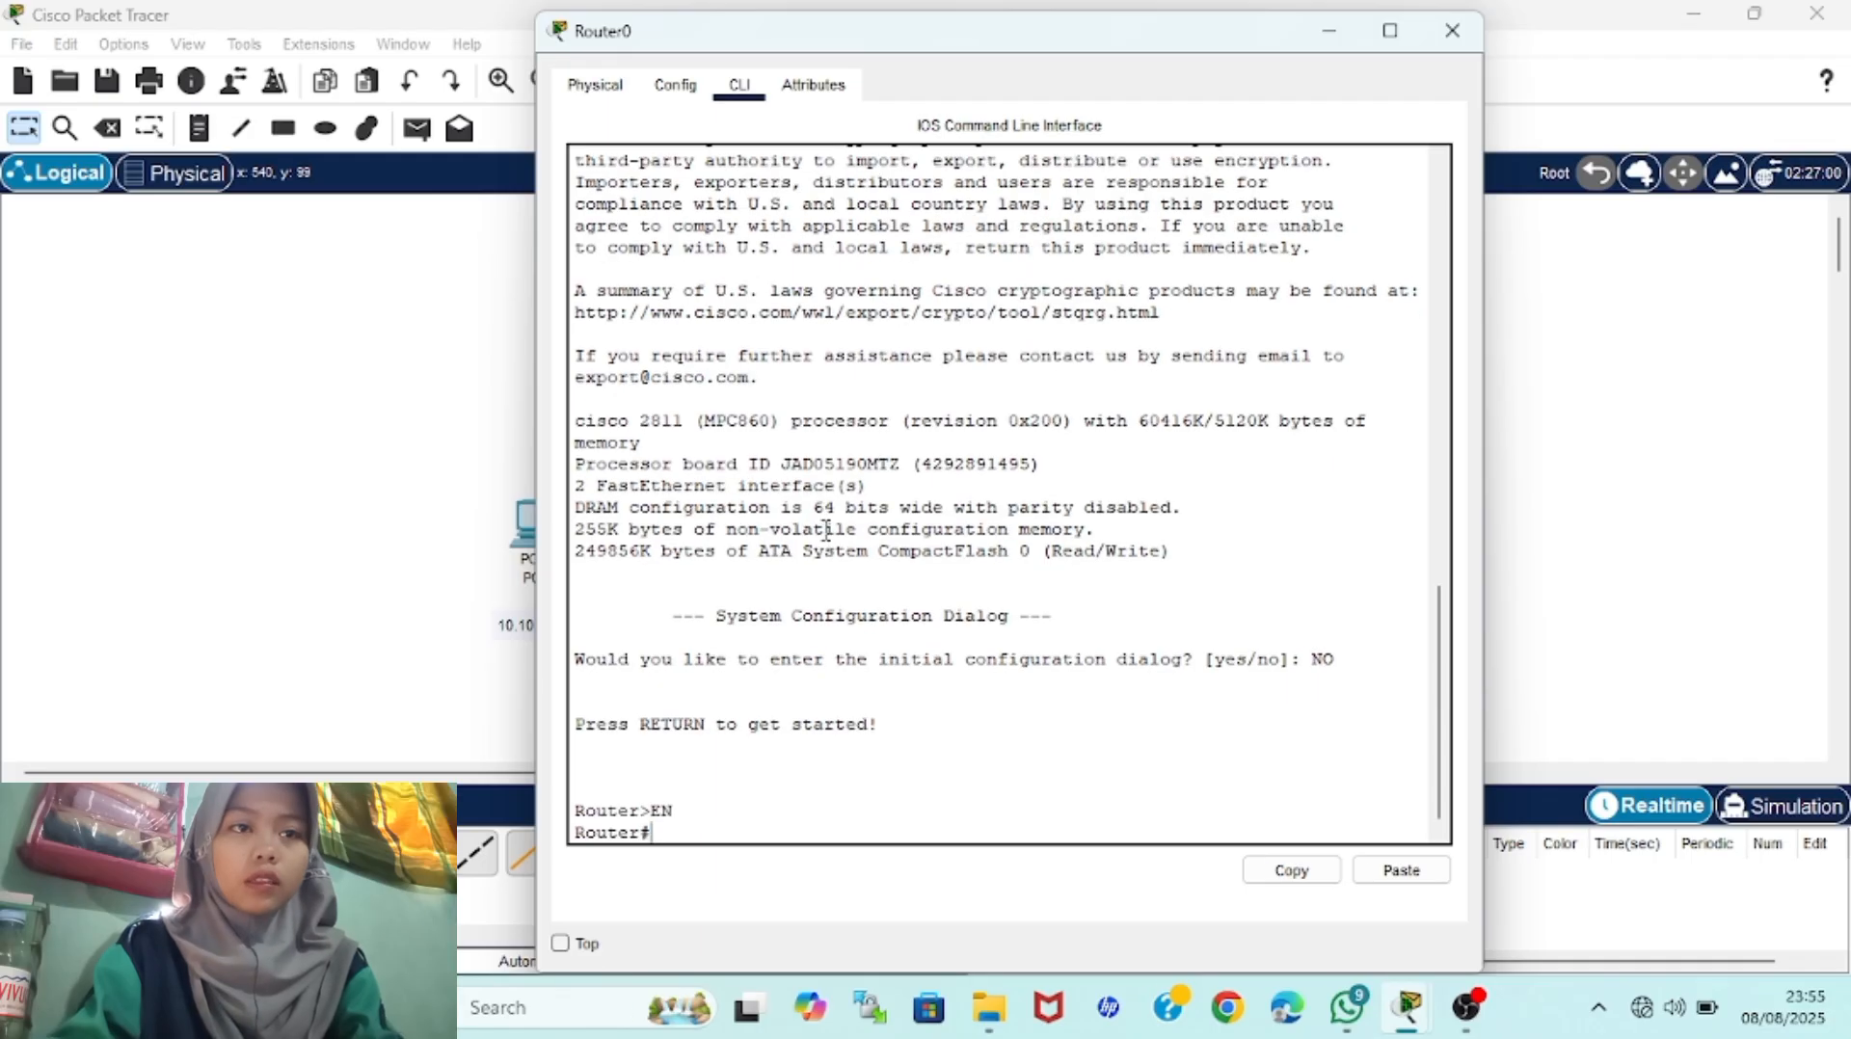
pyautogui.write('conf t')
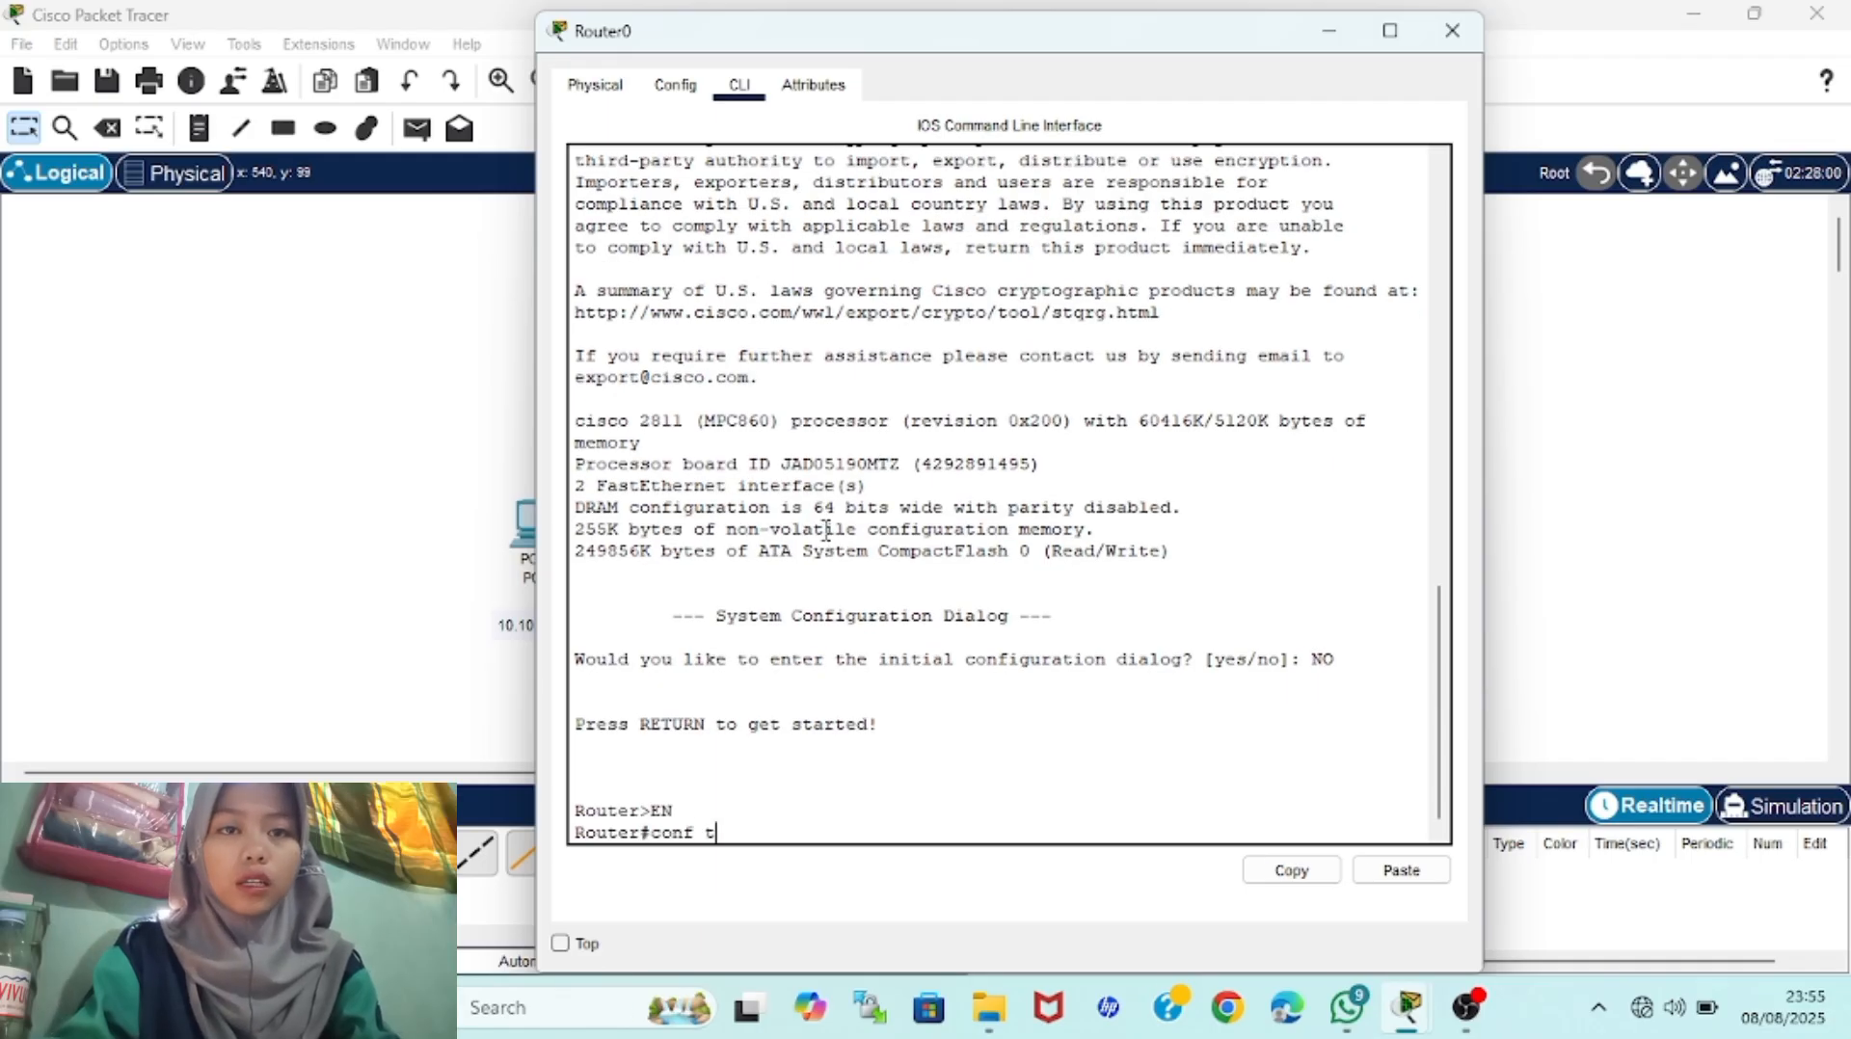
pyautogui.press('Return')
# Select interface fa0/0 on Router0 and enable it with no shutdown
pyautogui.write('int fa0/0')
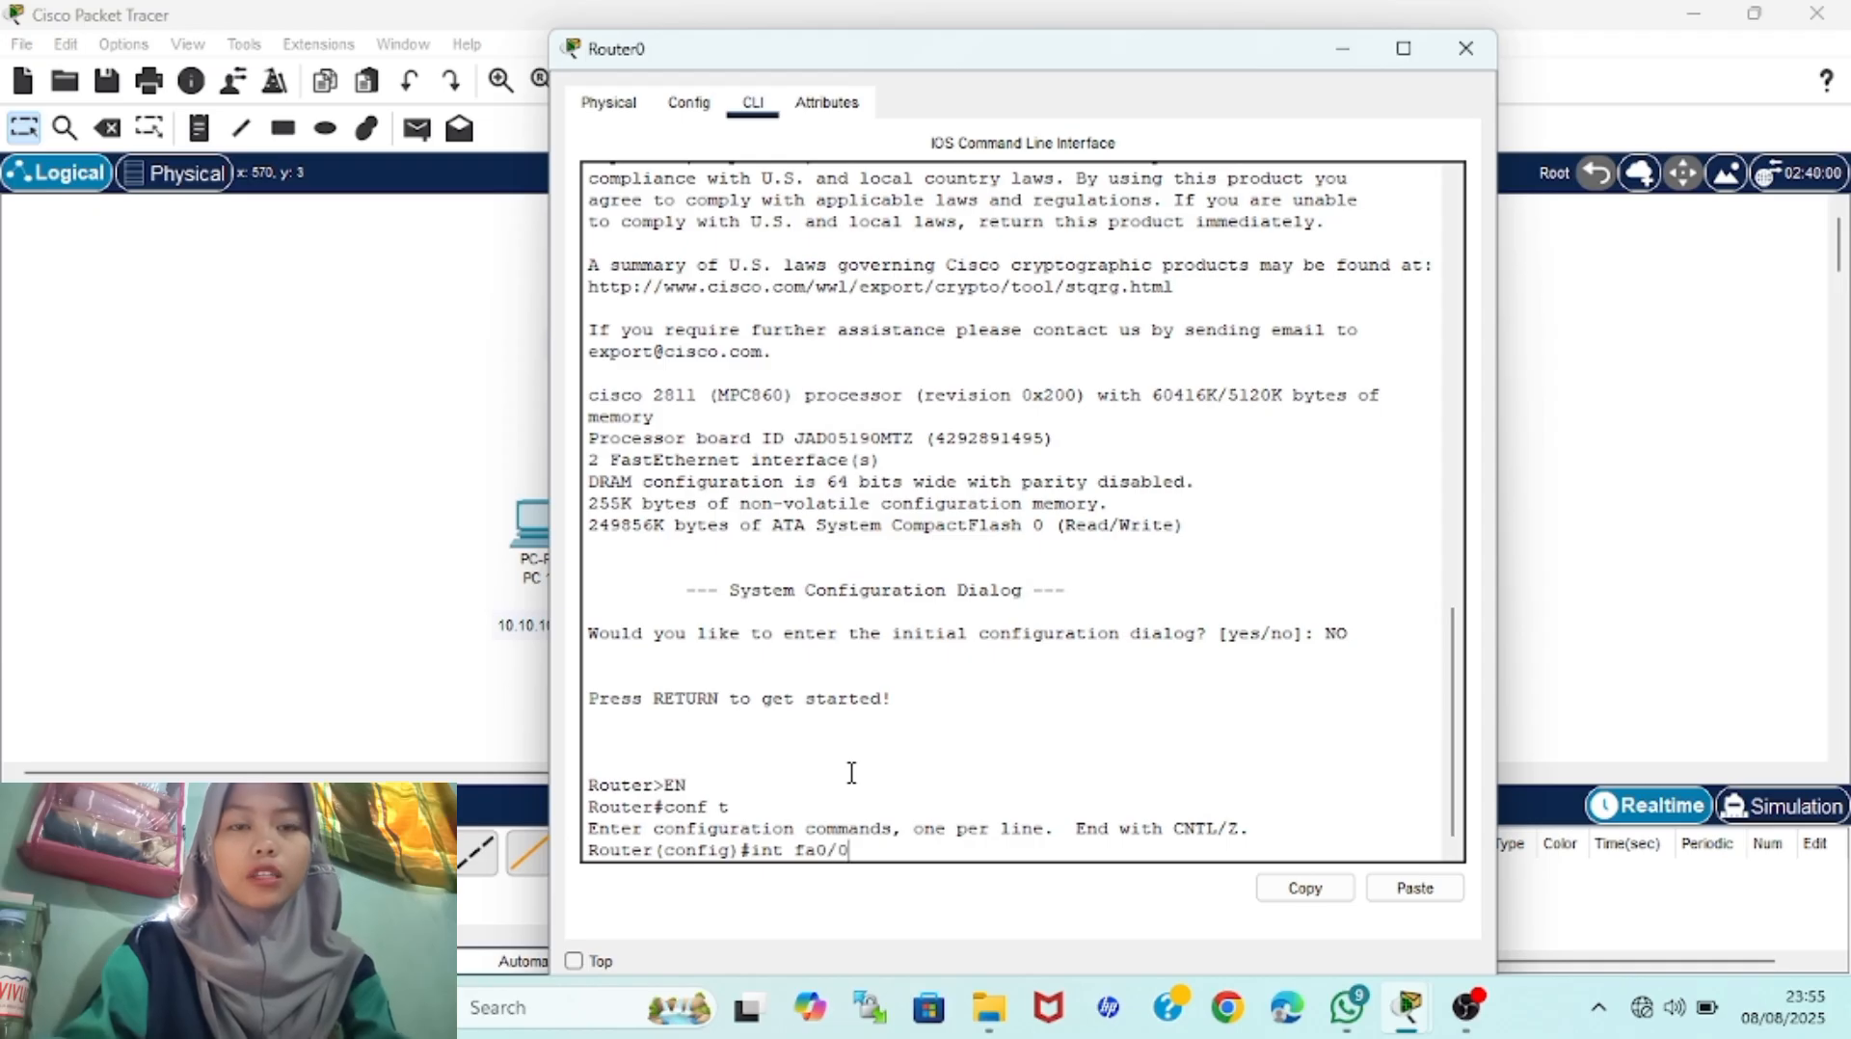
pyautogui.press('Return')
pyautogui.write('no shutdown')
pyautogui.press('Return')
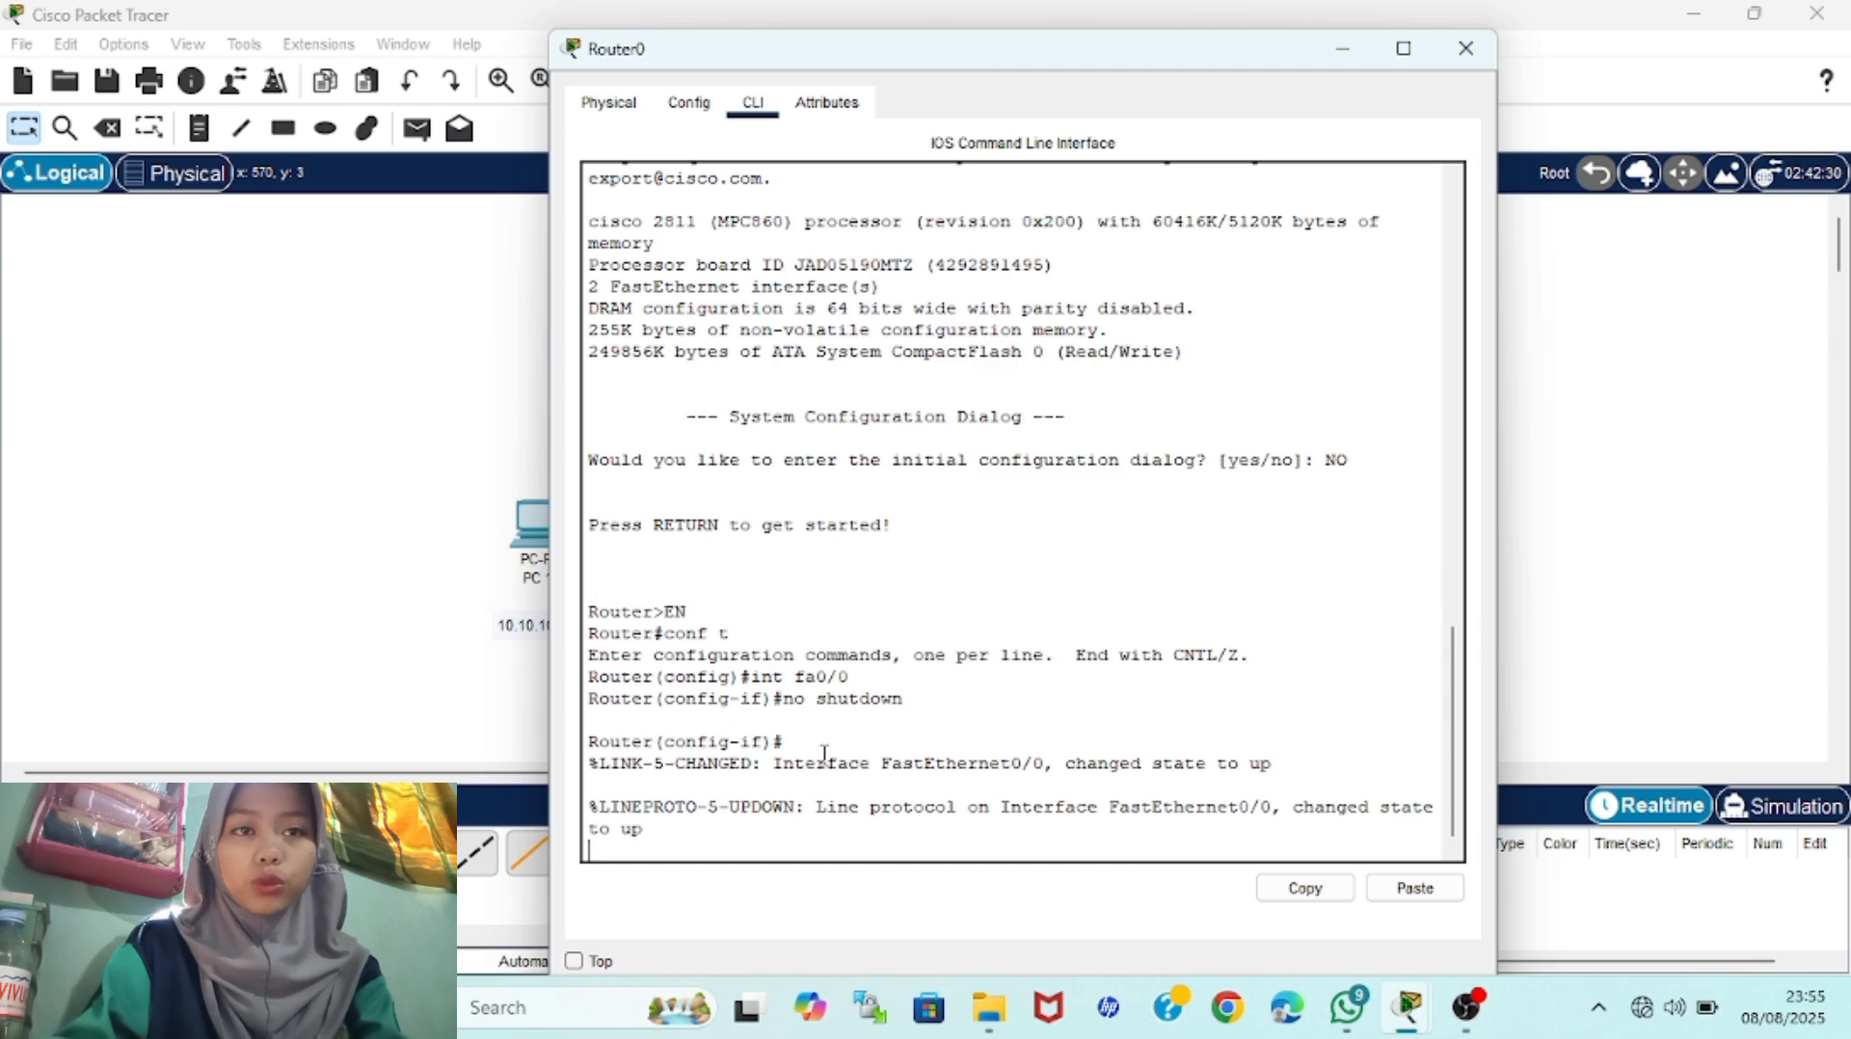
# Assign interface fa0/0 the IP address 10.10.10.1 with subnet mask 255.255.255.0
pyautogui.moveTo(883, 63); pyautogui.dragTo(789, 44)
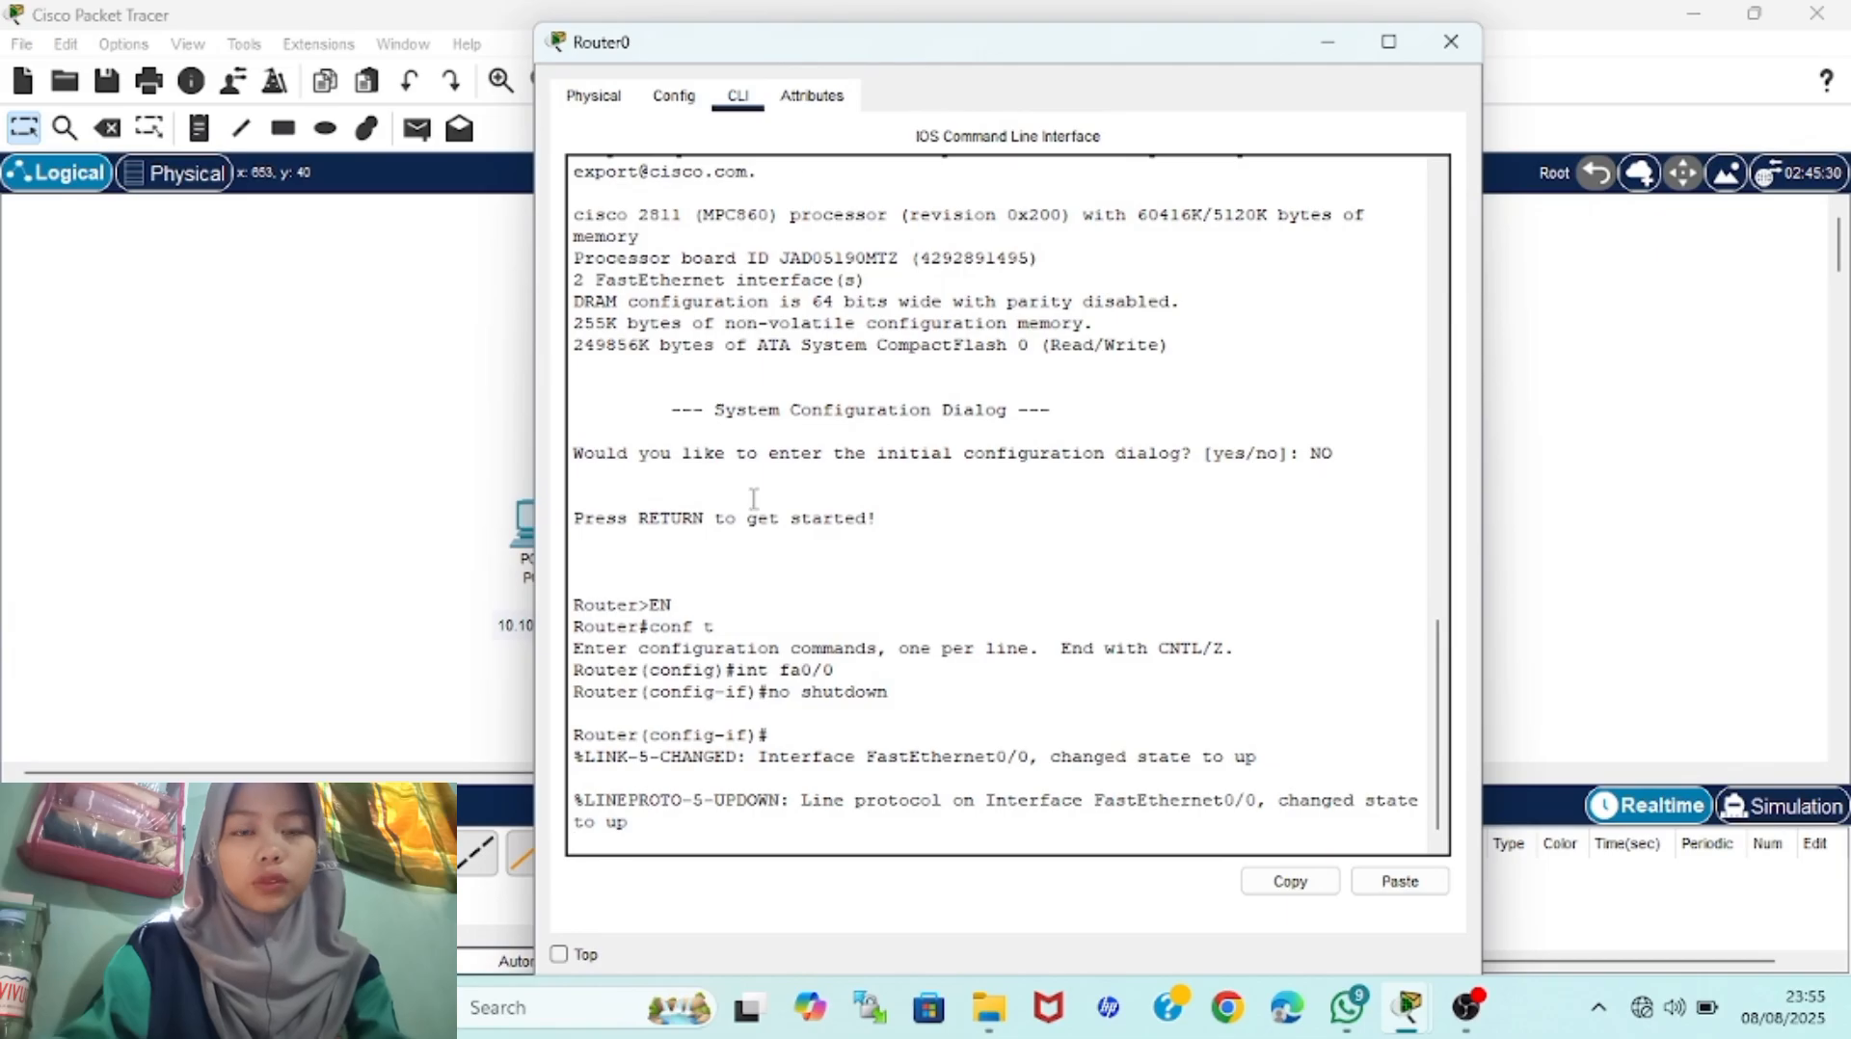
pyautogui.press('Return')
pyautogui.write('ip add')
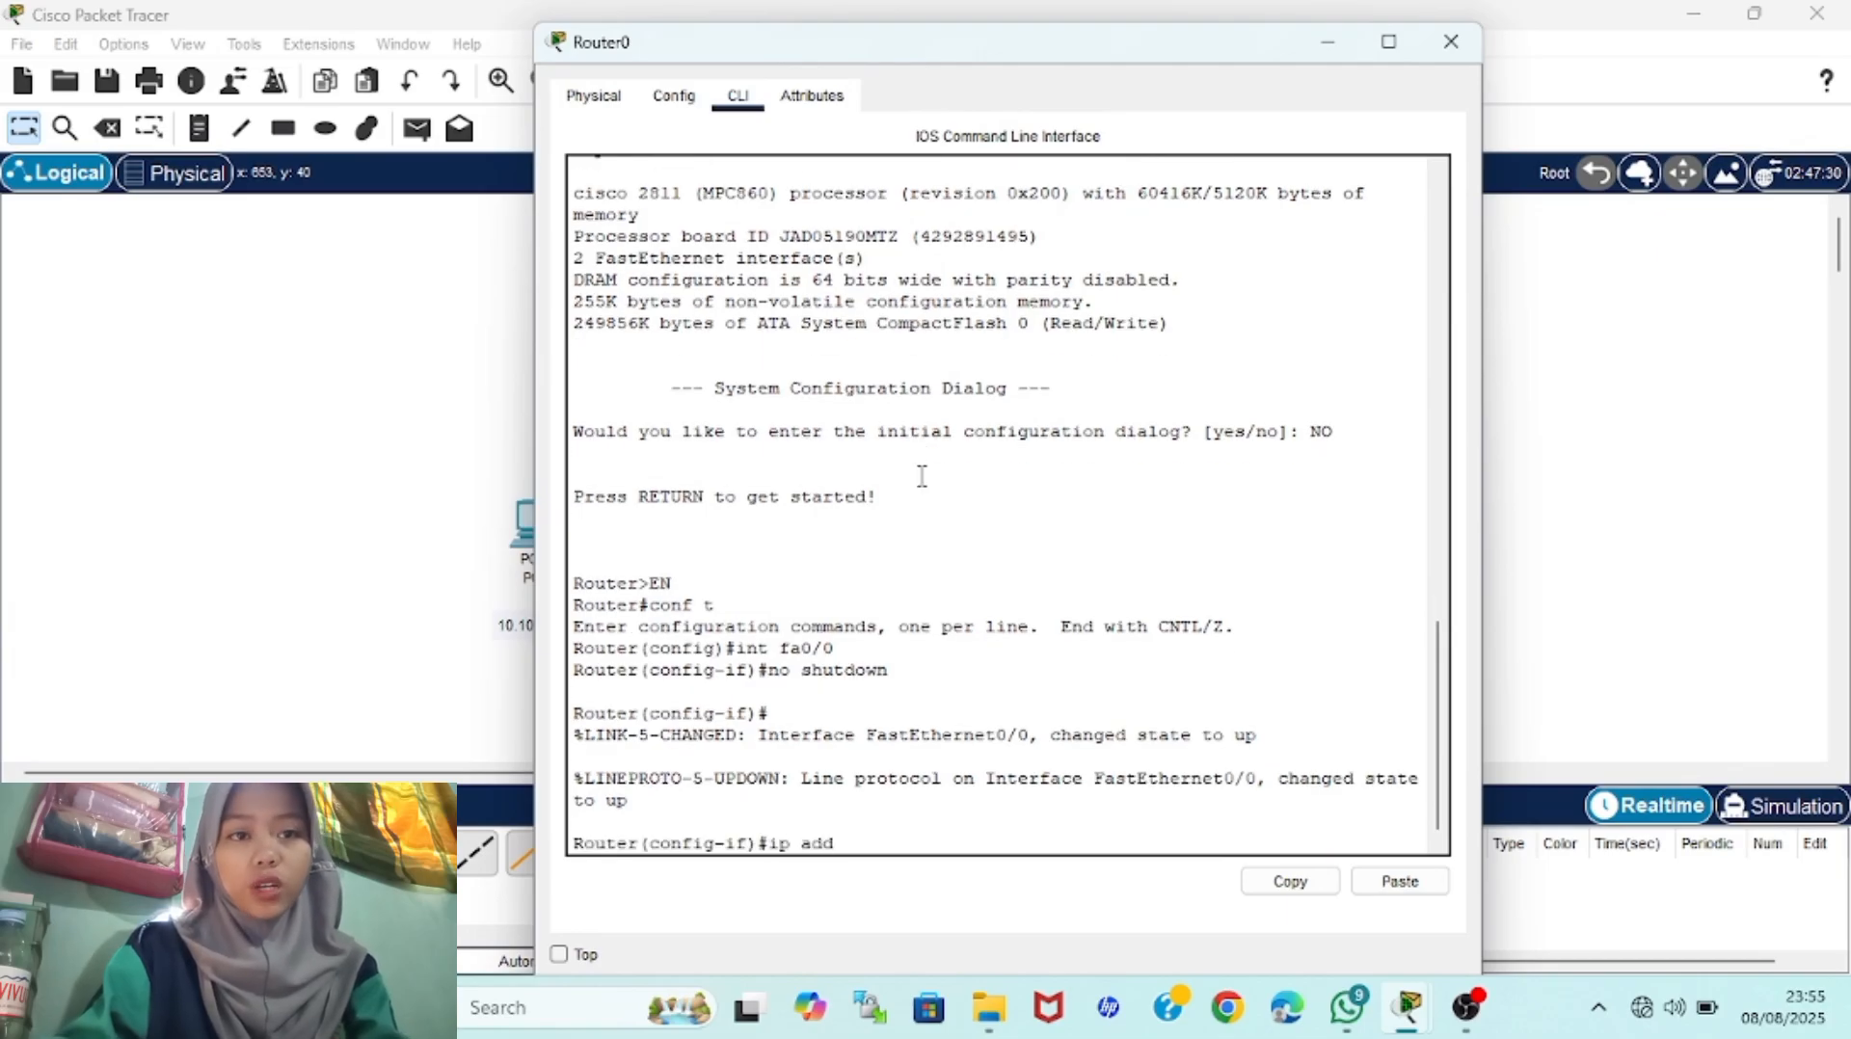
pyautogui.write(' 10.10.10.')
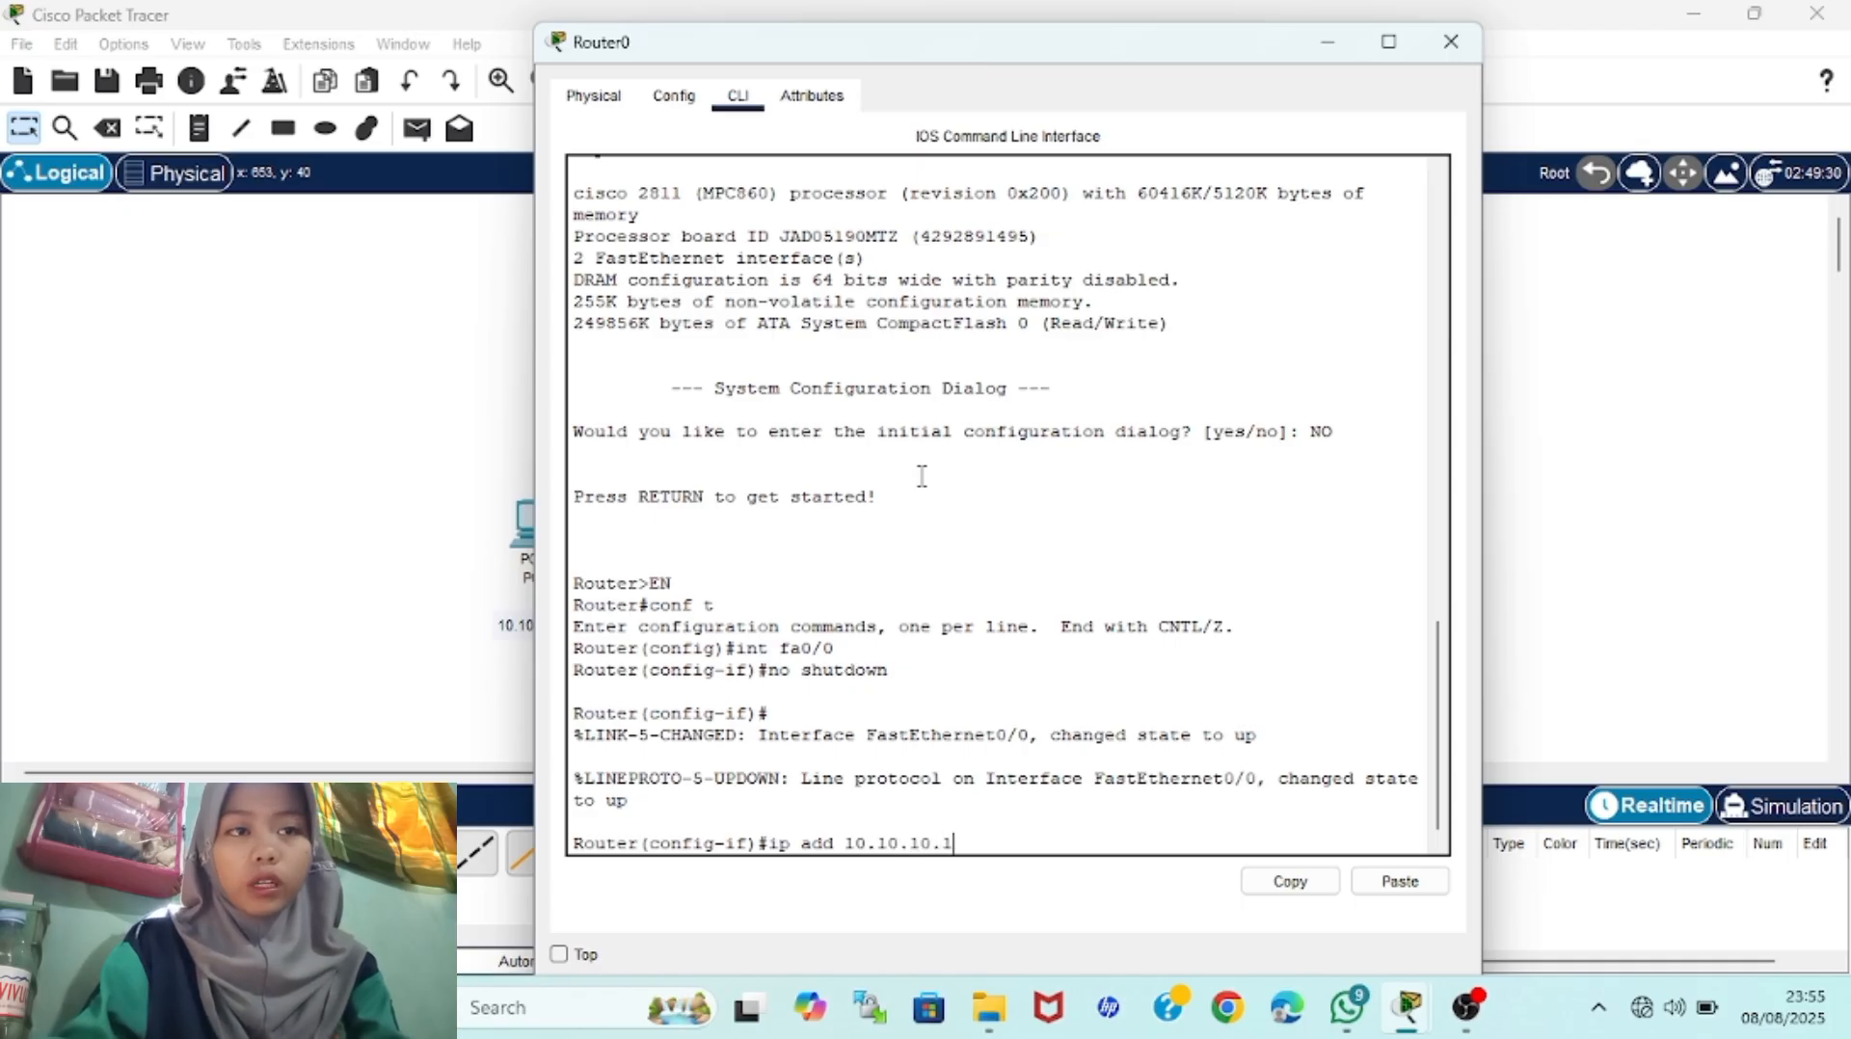
pyautogui.write('1 25')
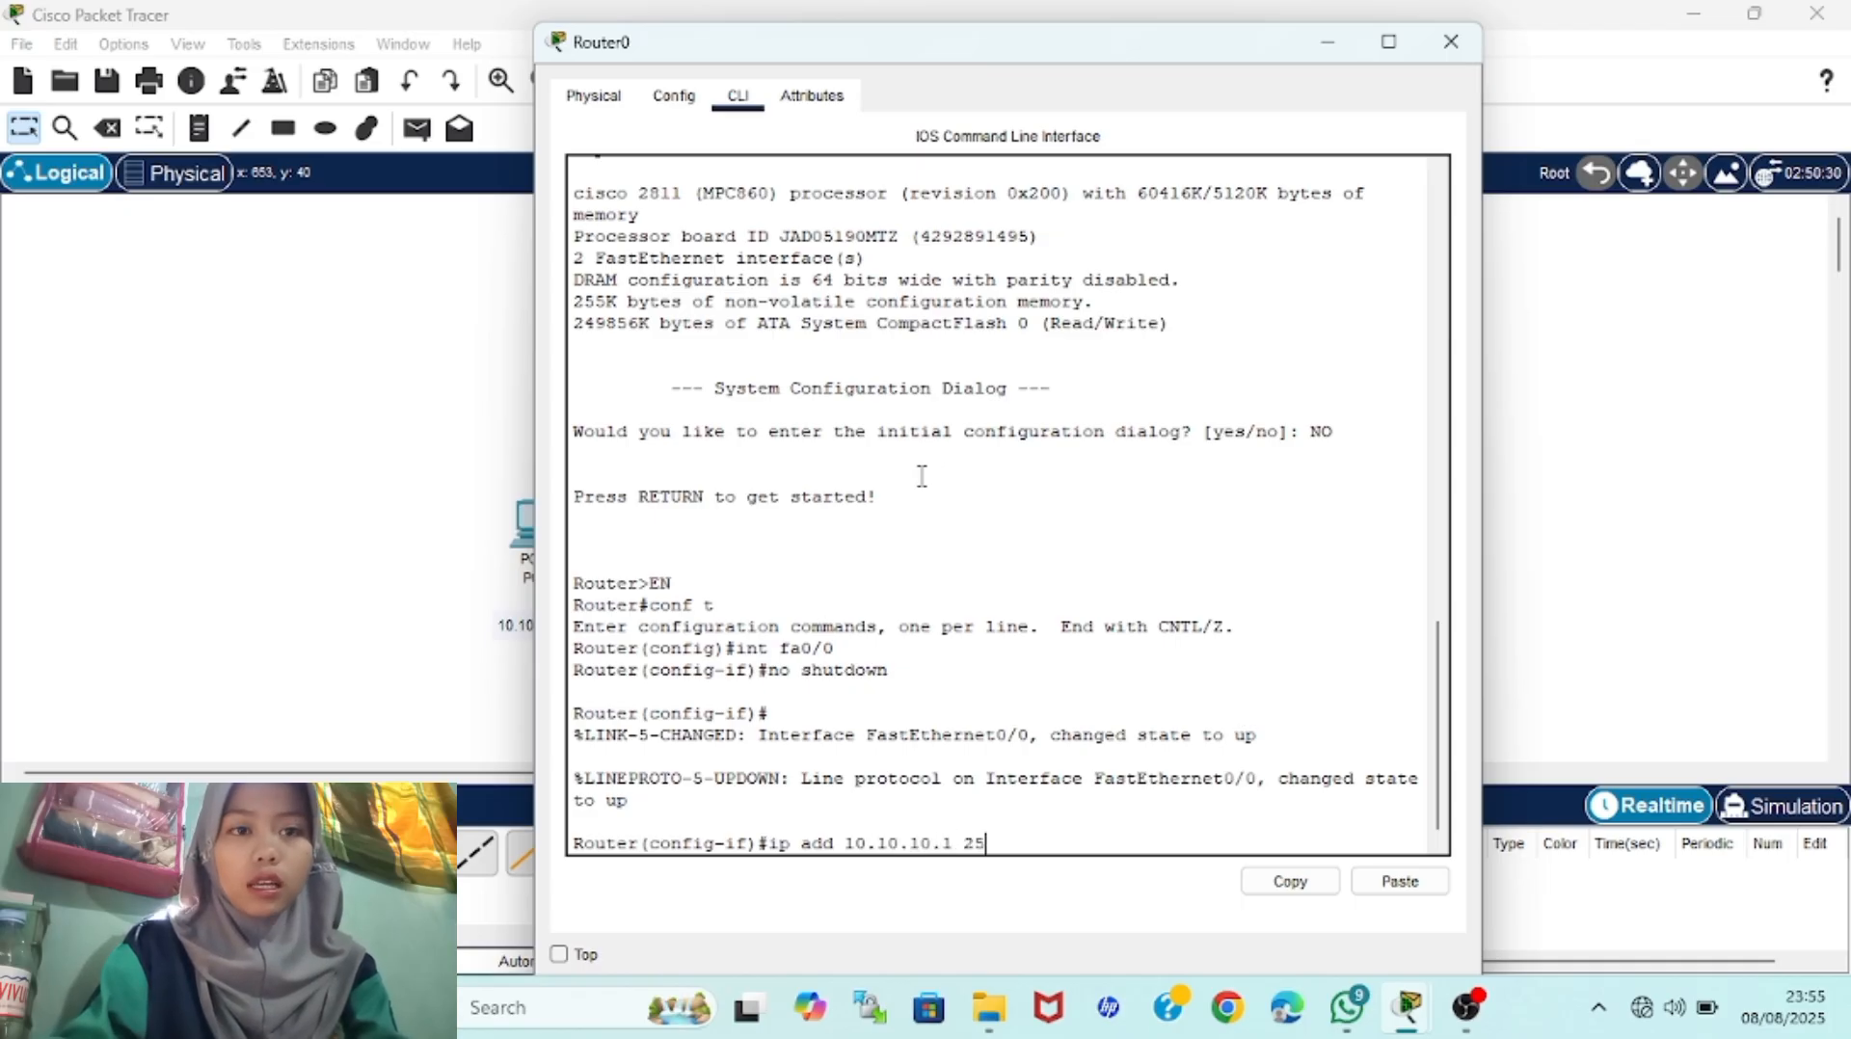
pyautogui.write('5.255.255')
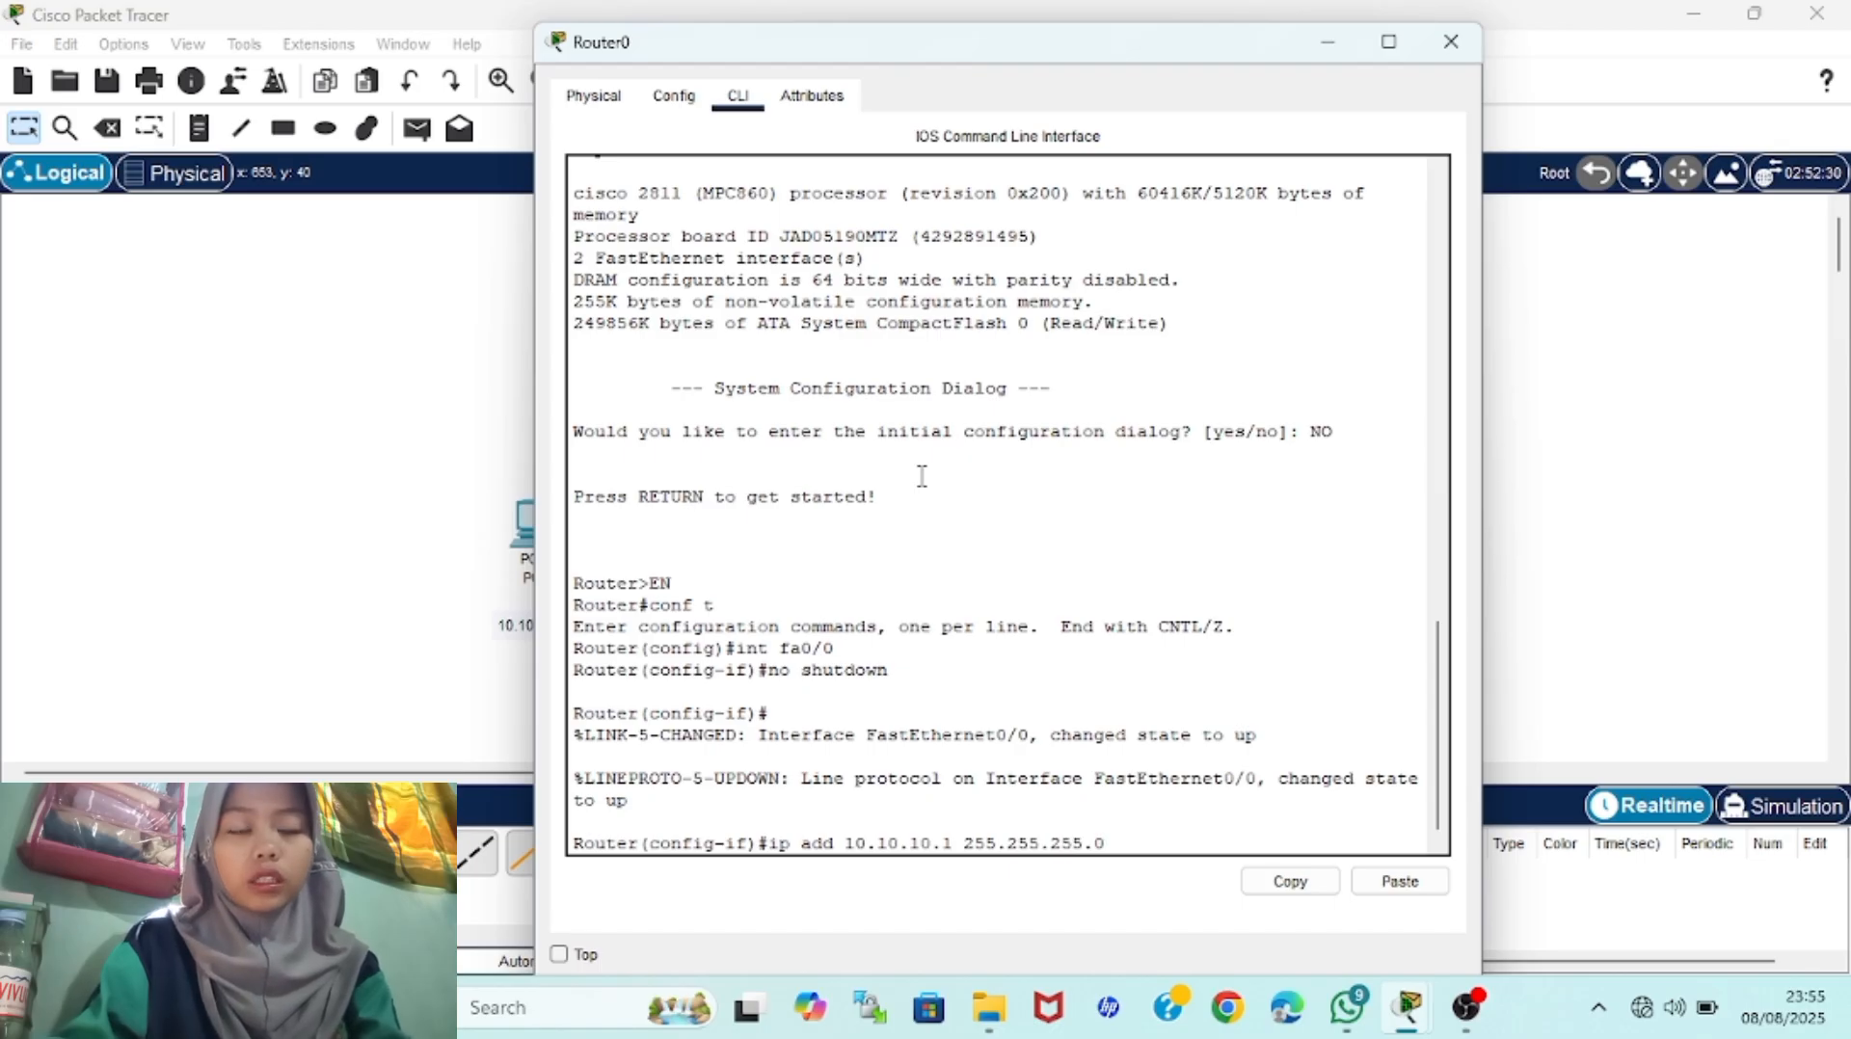
pyautogui.press('Return')
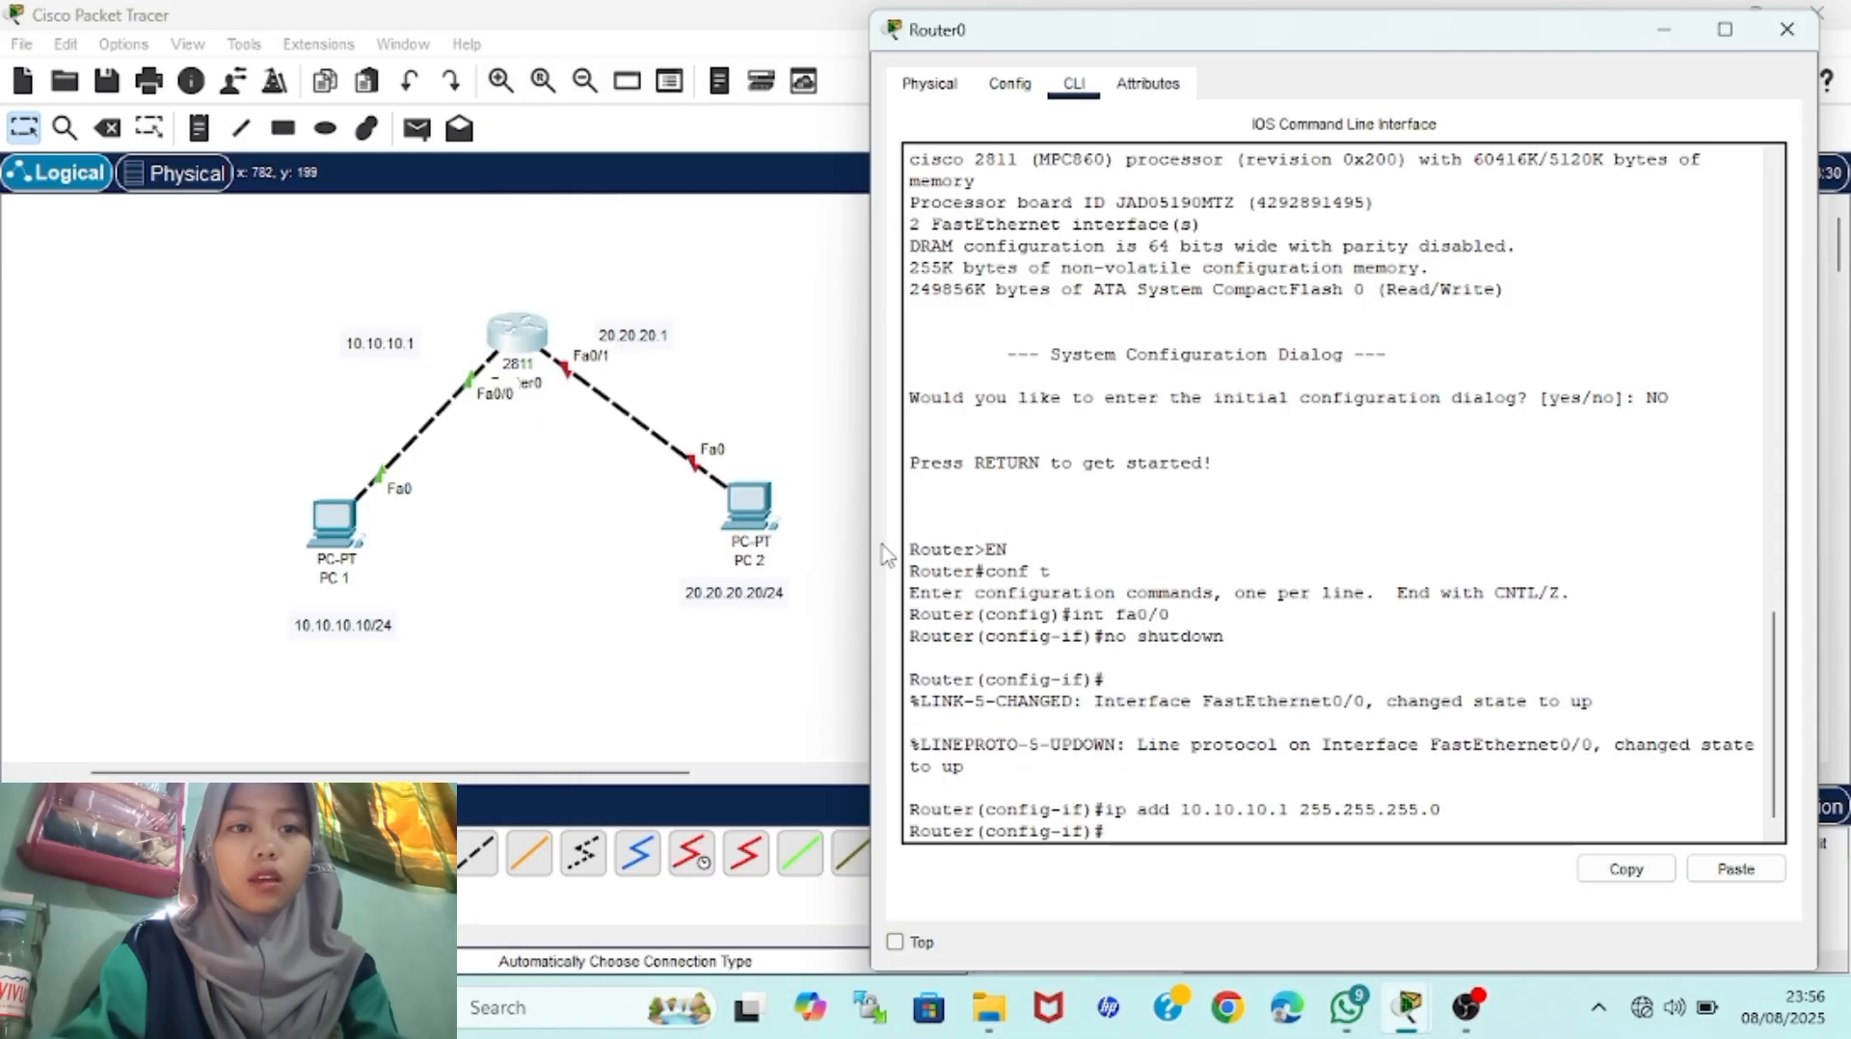
# Exit the fa0/0 configuration, select interface fa0/1 and enable it with no shutdown
pyautogui.write('ex')
pyautogui.press('Return')
pyautogui.write('int fa0/1')
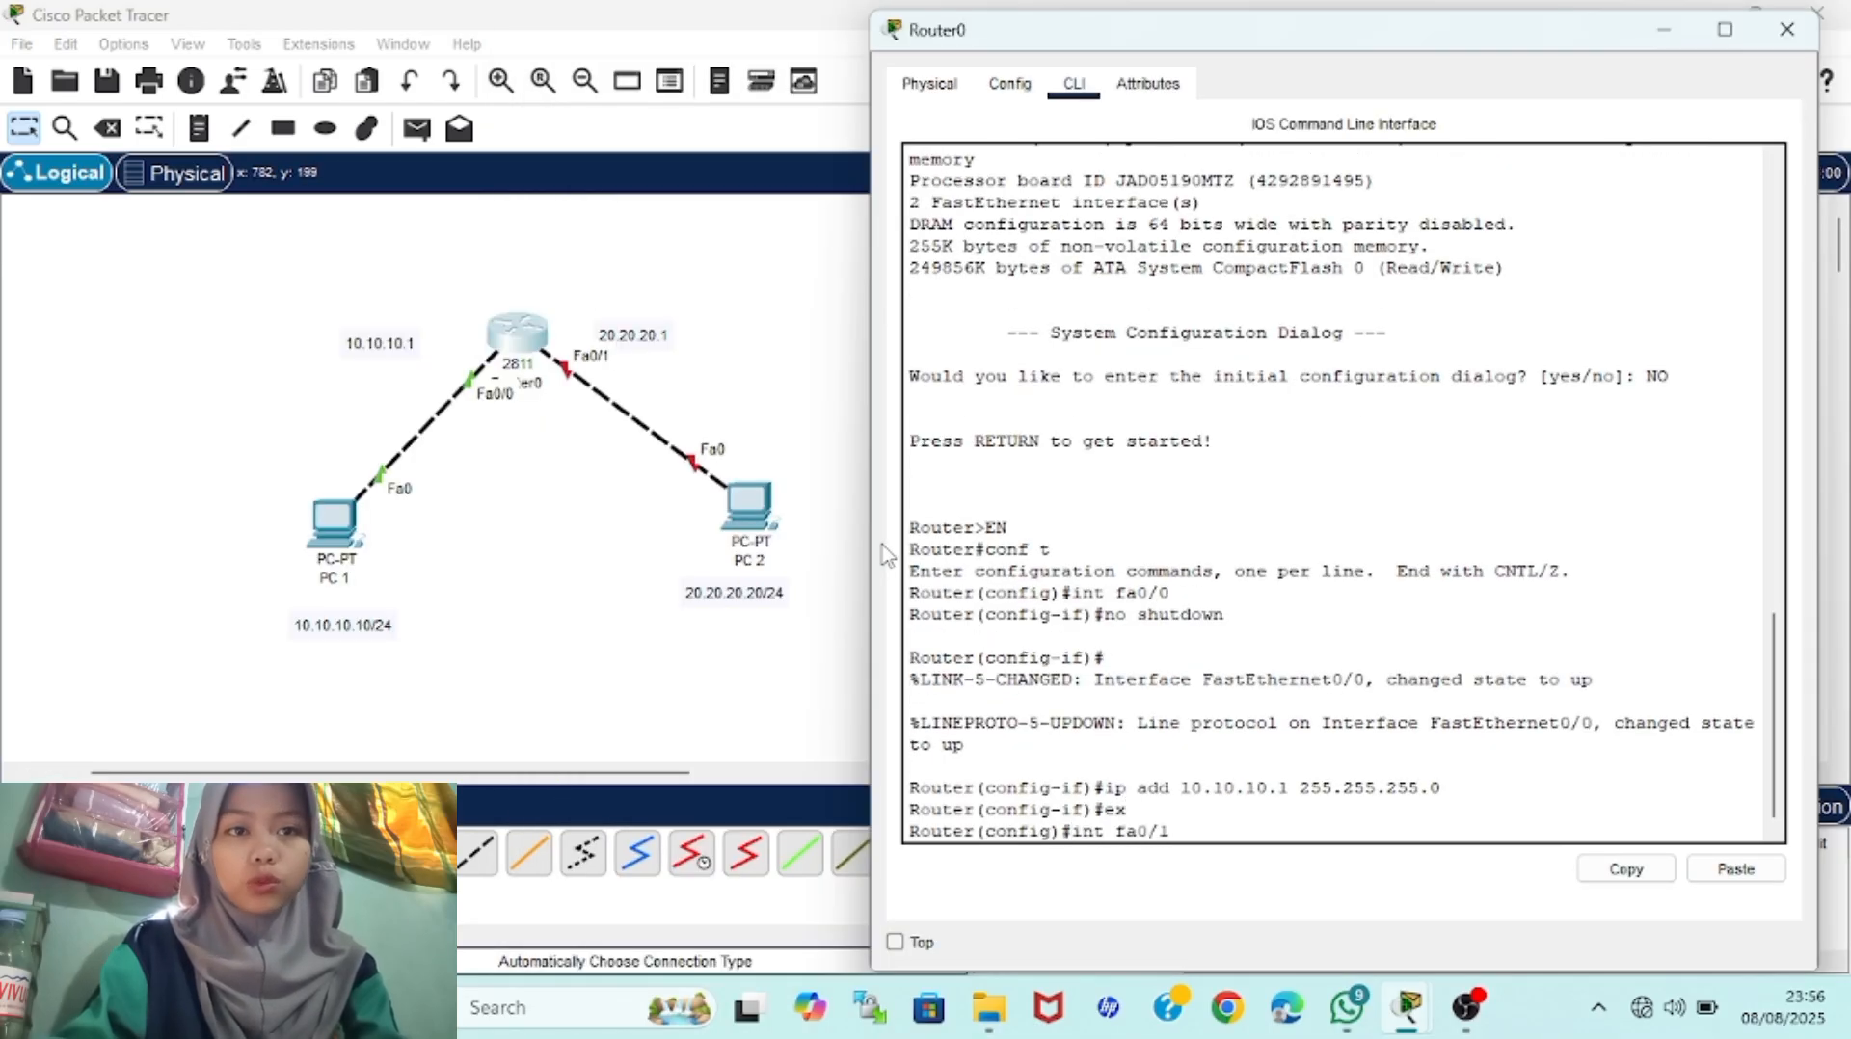
pyautogui.press('Return')
pyautogui.write('no')
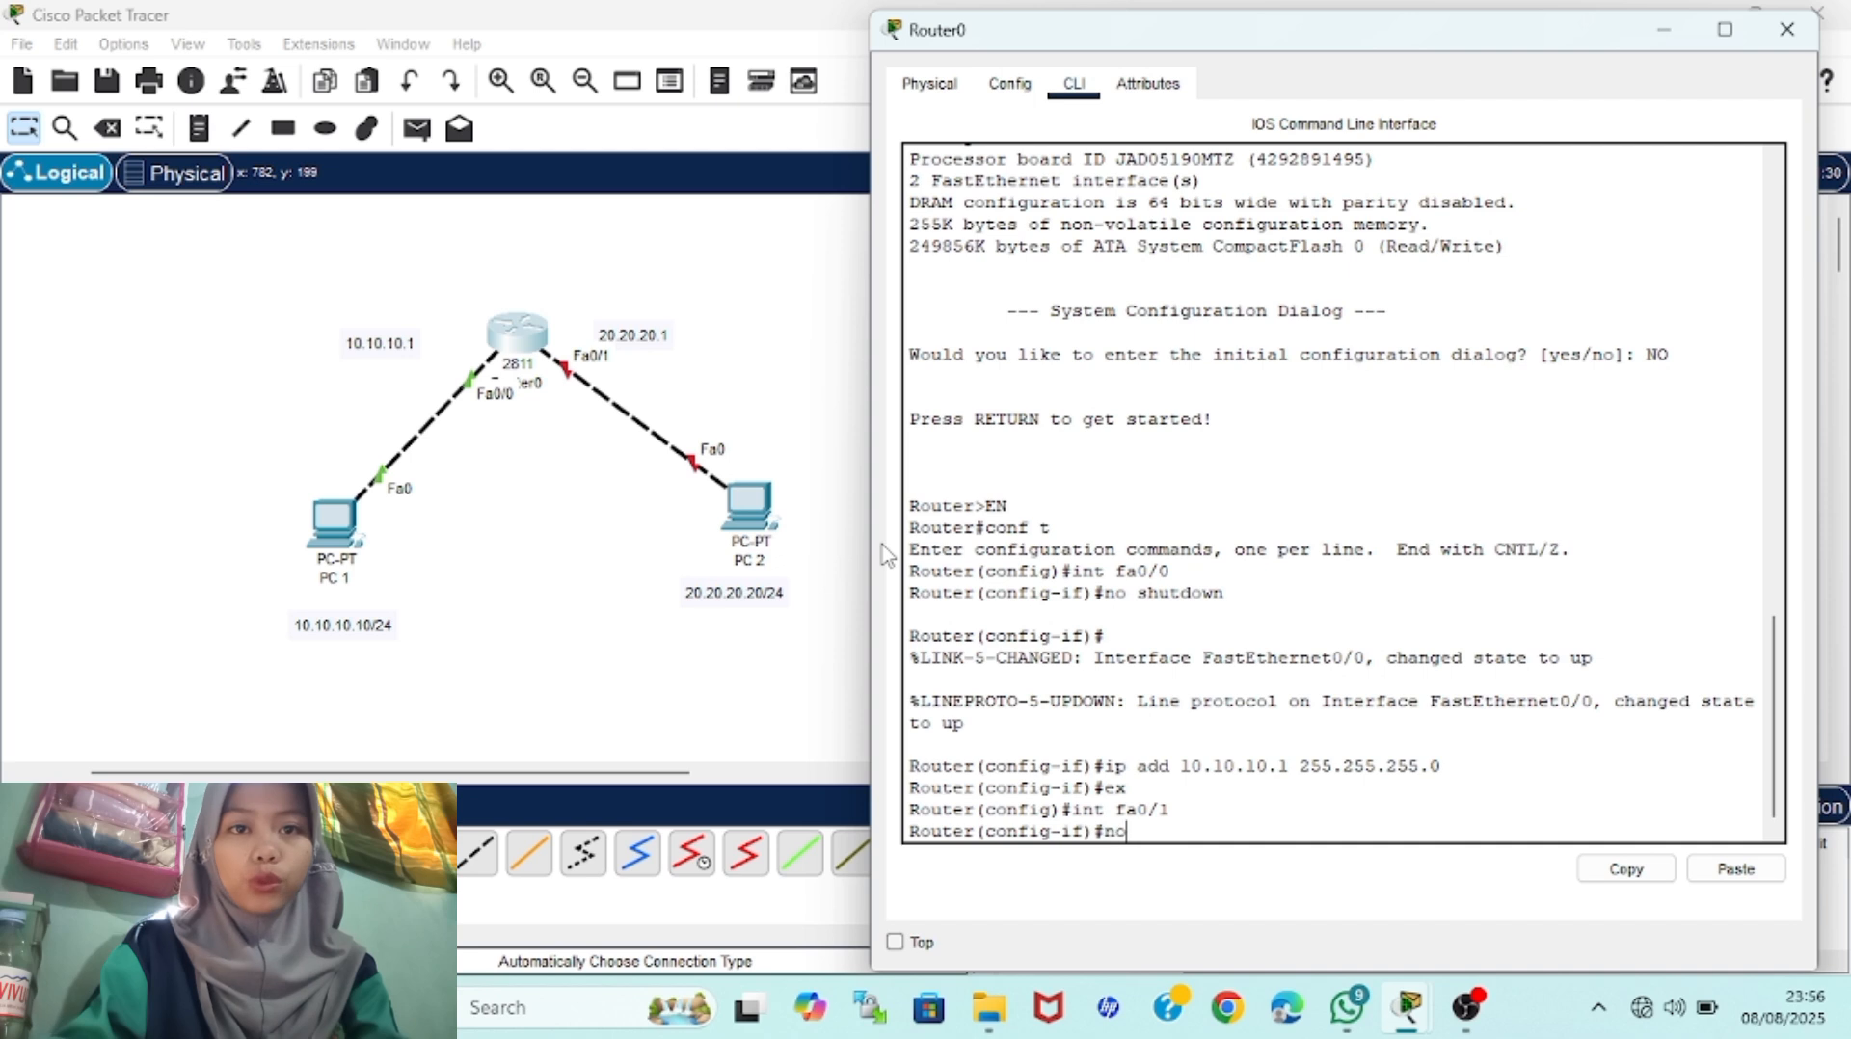
pyautogui.write(' shutd')
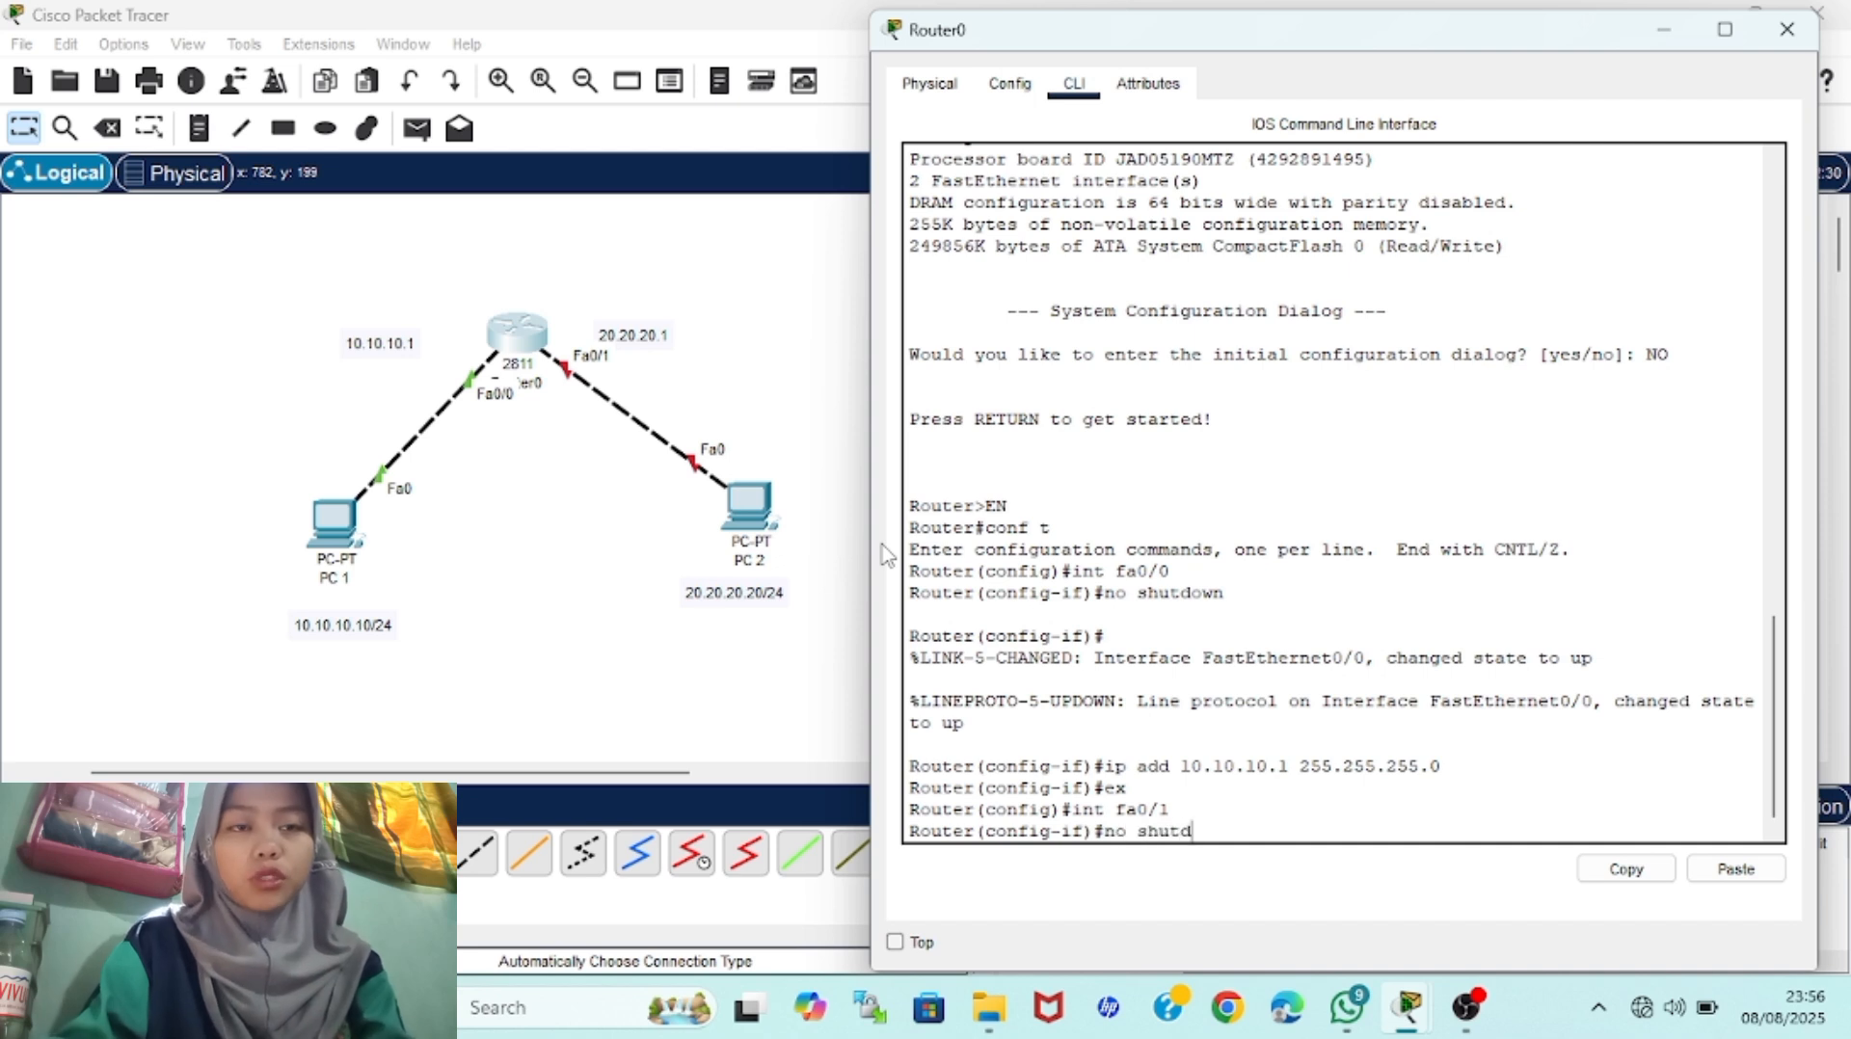
pyautogui.write('own')
pyautogui.press('Return')
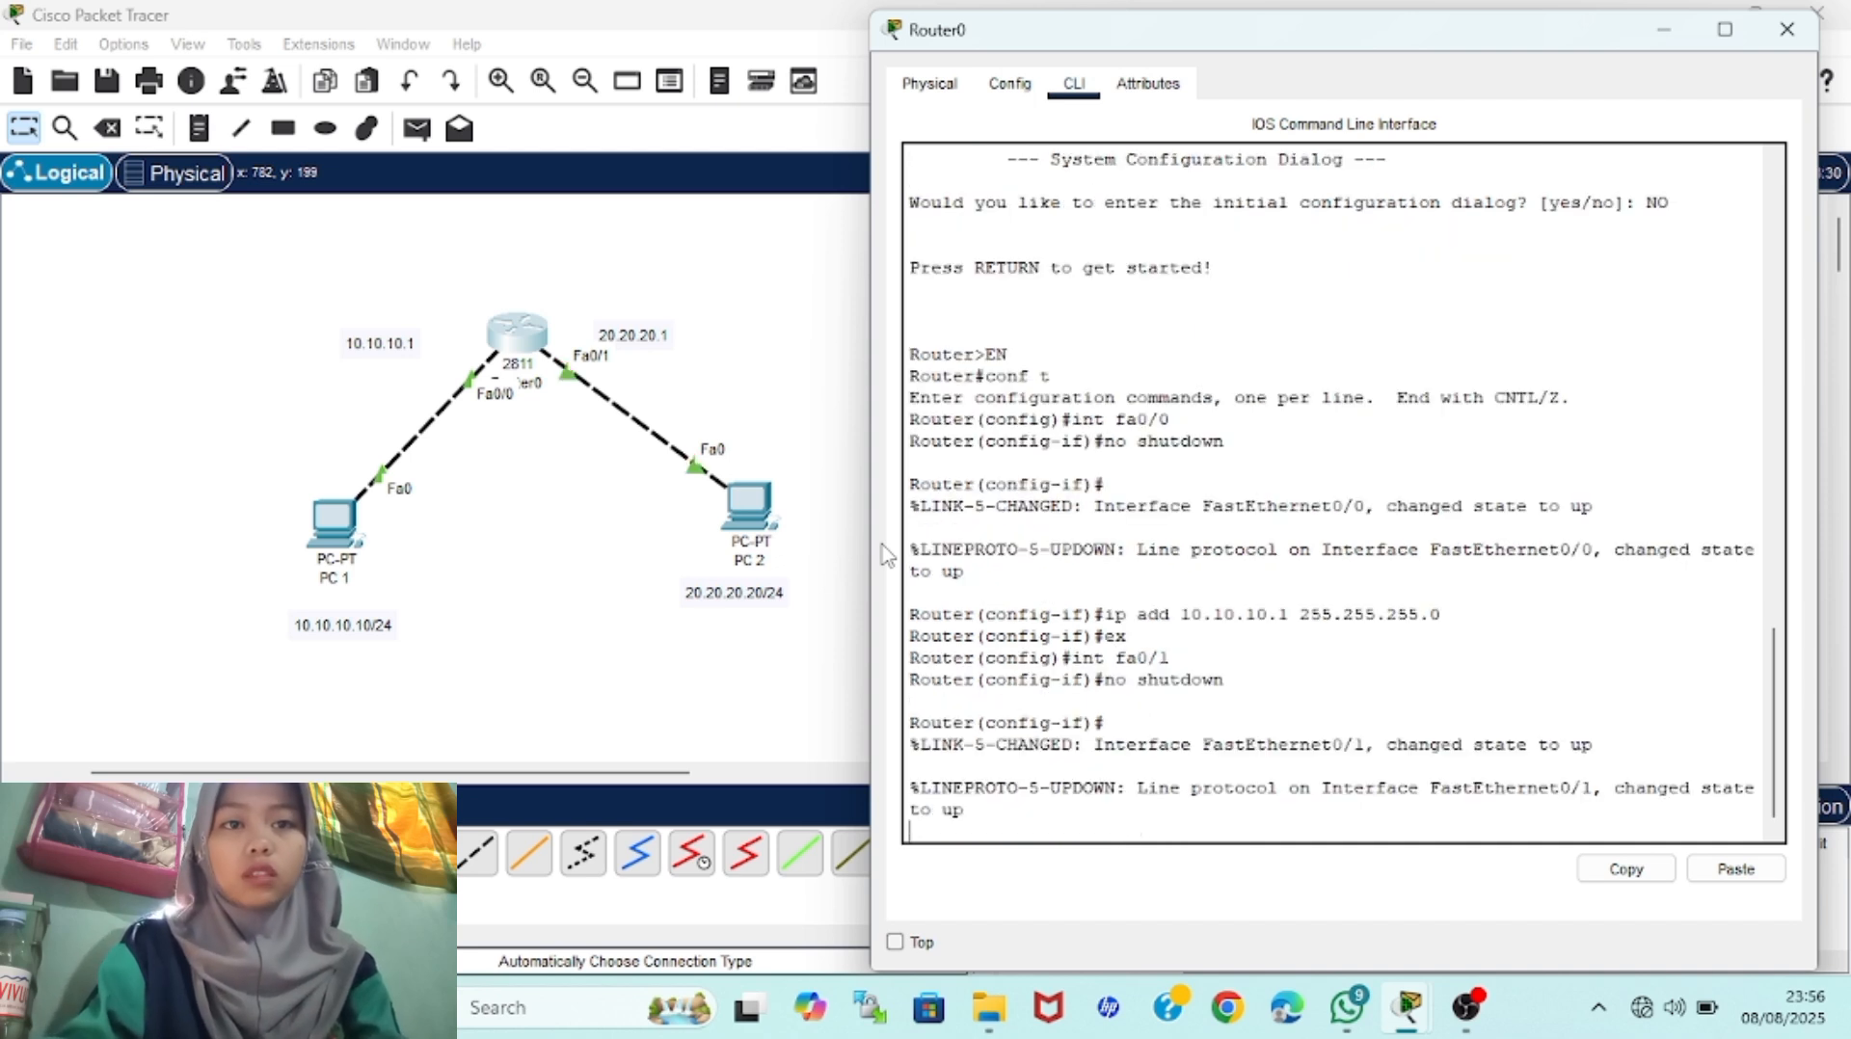
# Assign interface fa0/1 the IP address 20.20.20.1 with subnet mask 255.255.255.0
pyautogui.press('Return')
pyautogui.write('ip add 20.02.')
pyautogui.press('BackSpace')
pyautogui.press('BackSpace')
pyautogui.press('BackSpace')
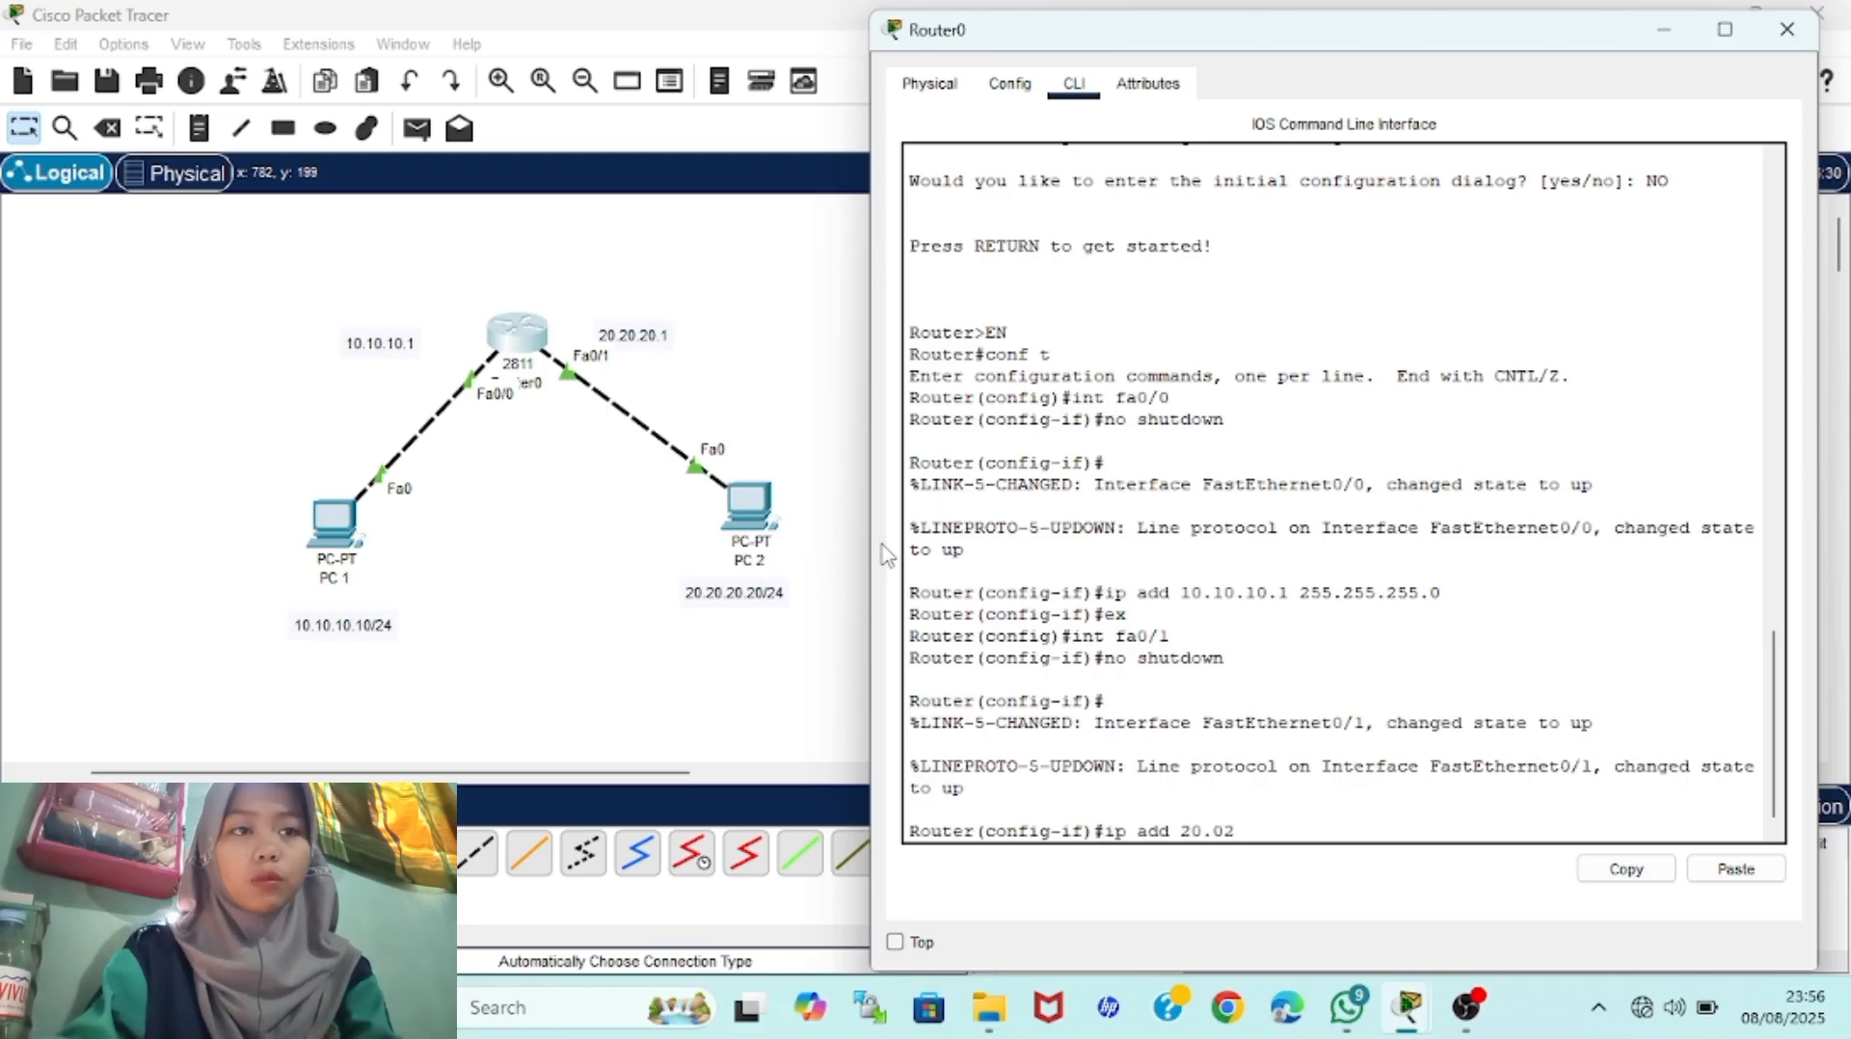
pyautogui.write('20.20.20')
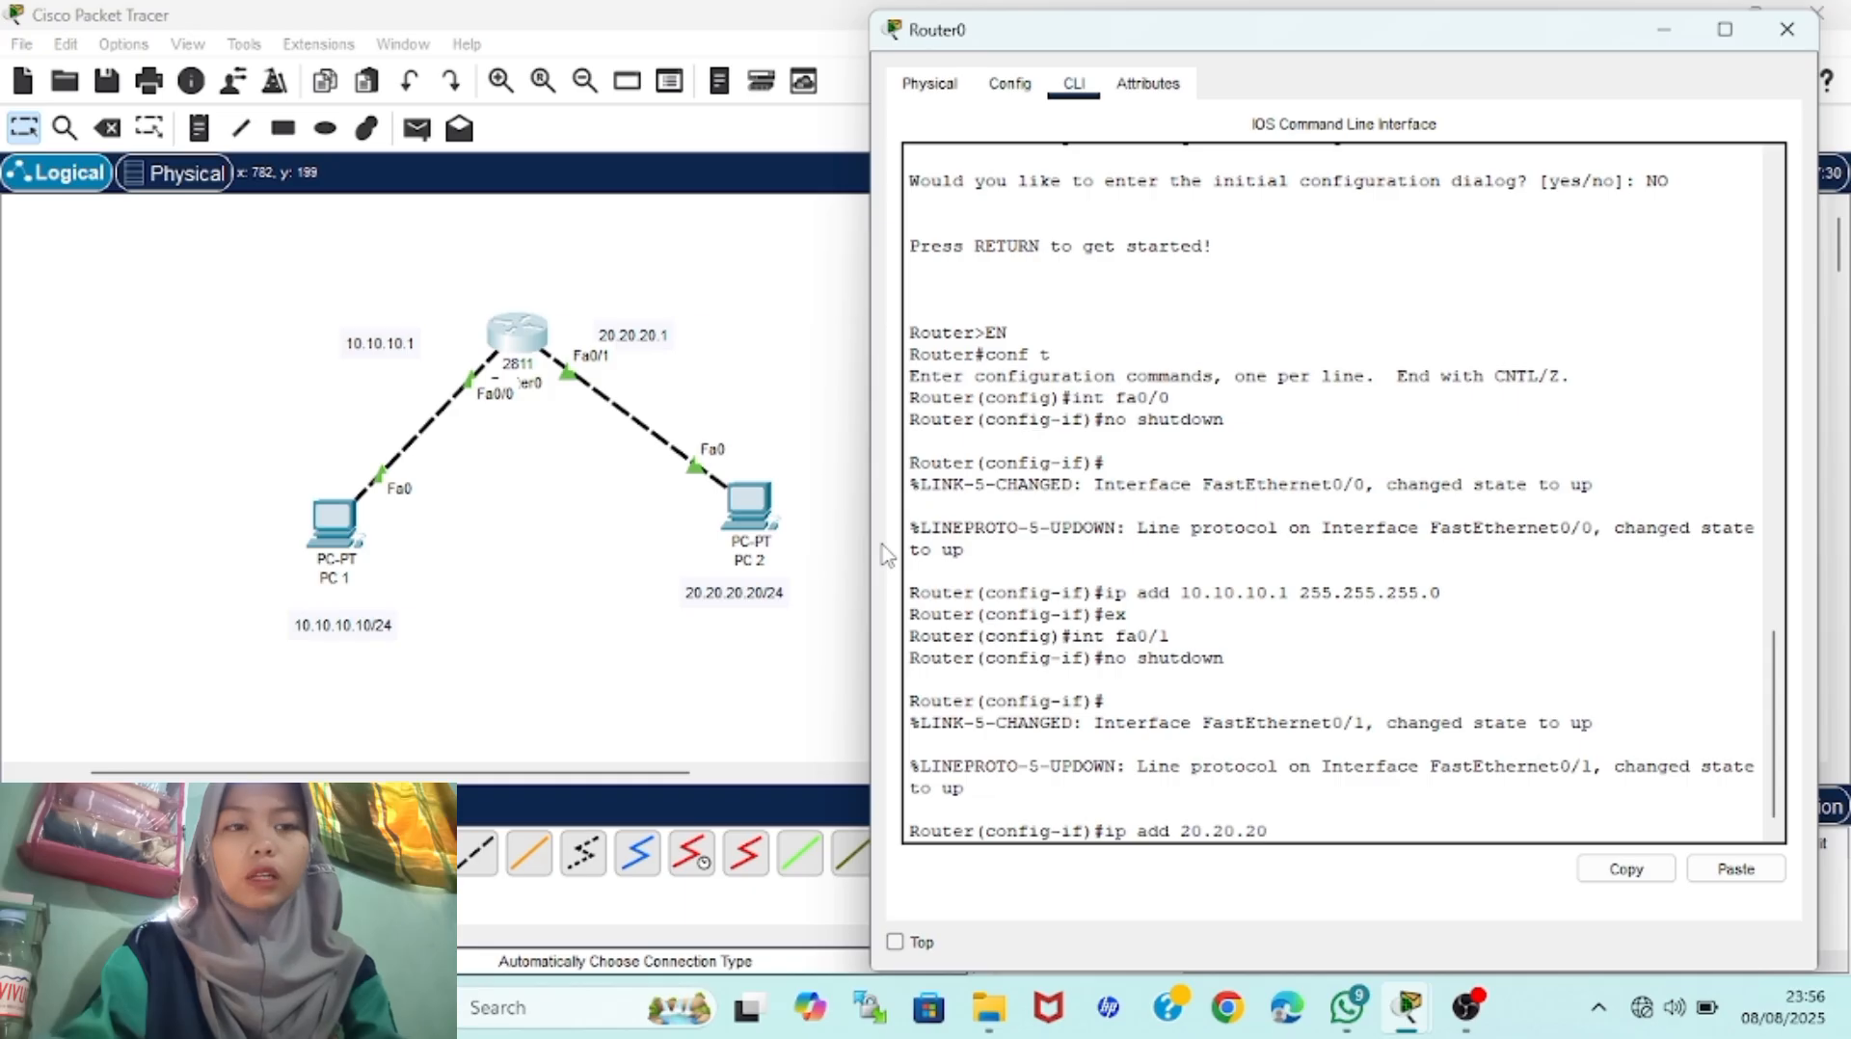
pyautogui.write('.1 255.255')
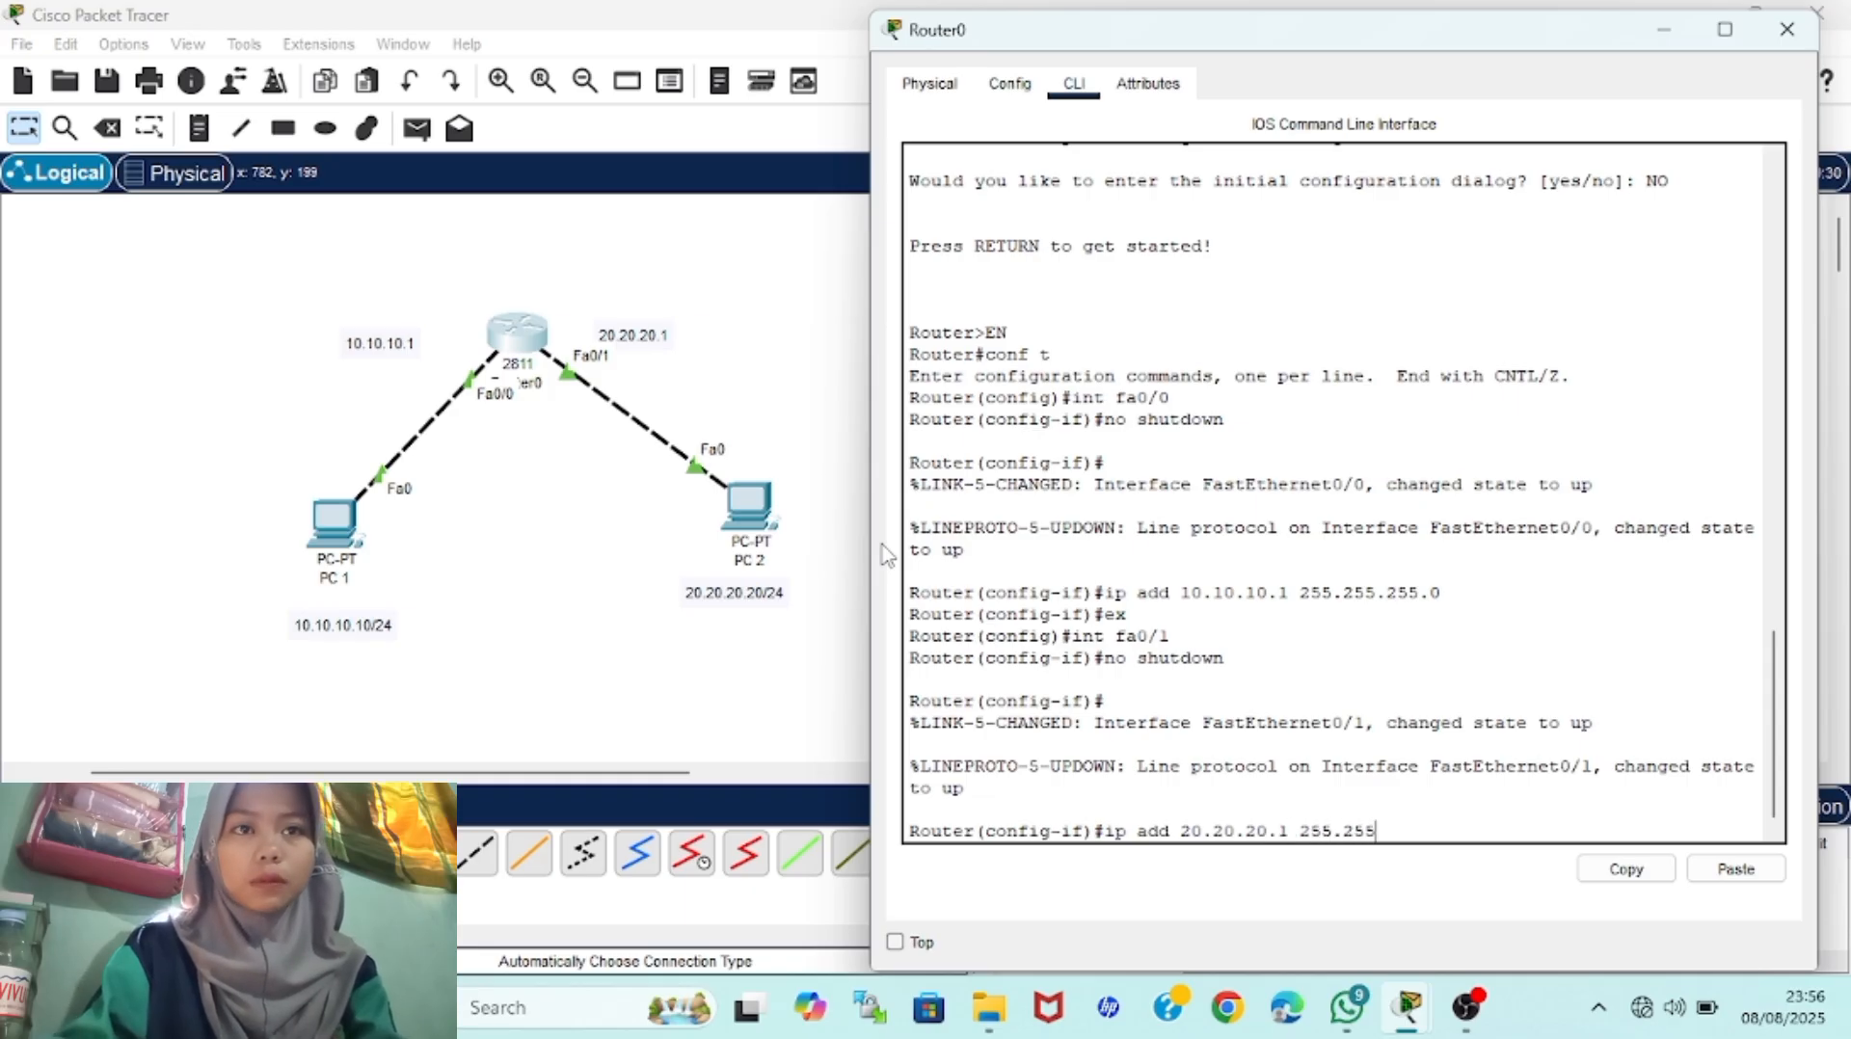
pyautogui.write('.255.0')
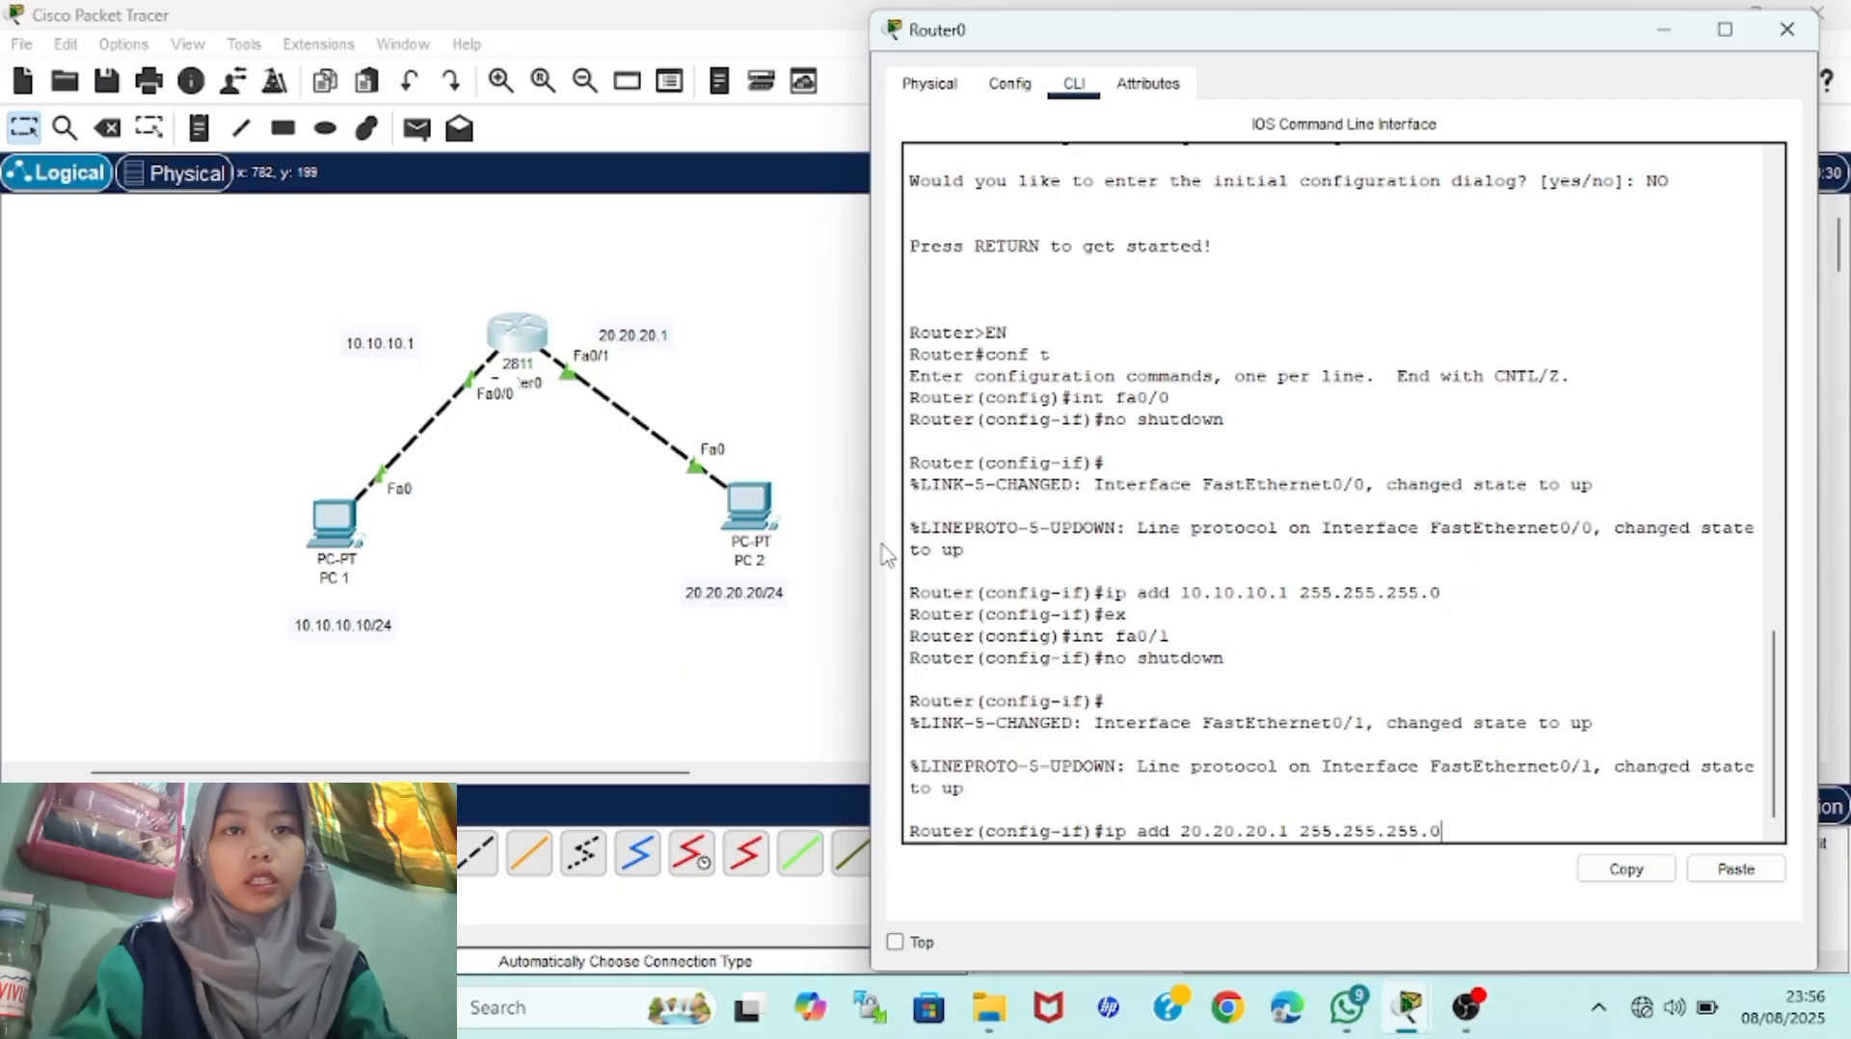
pyautogui.press('Return')
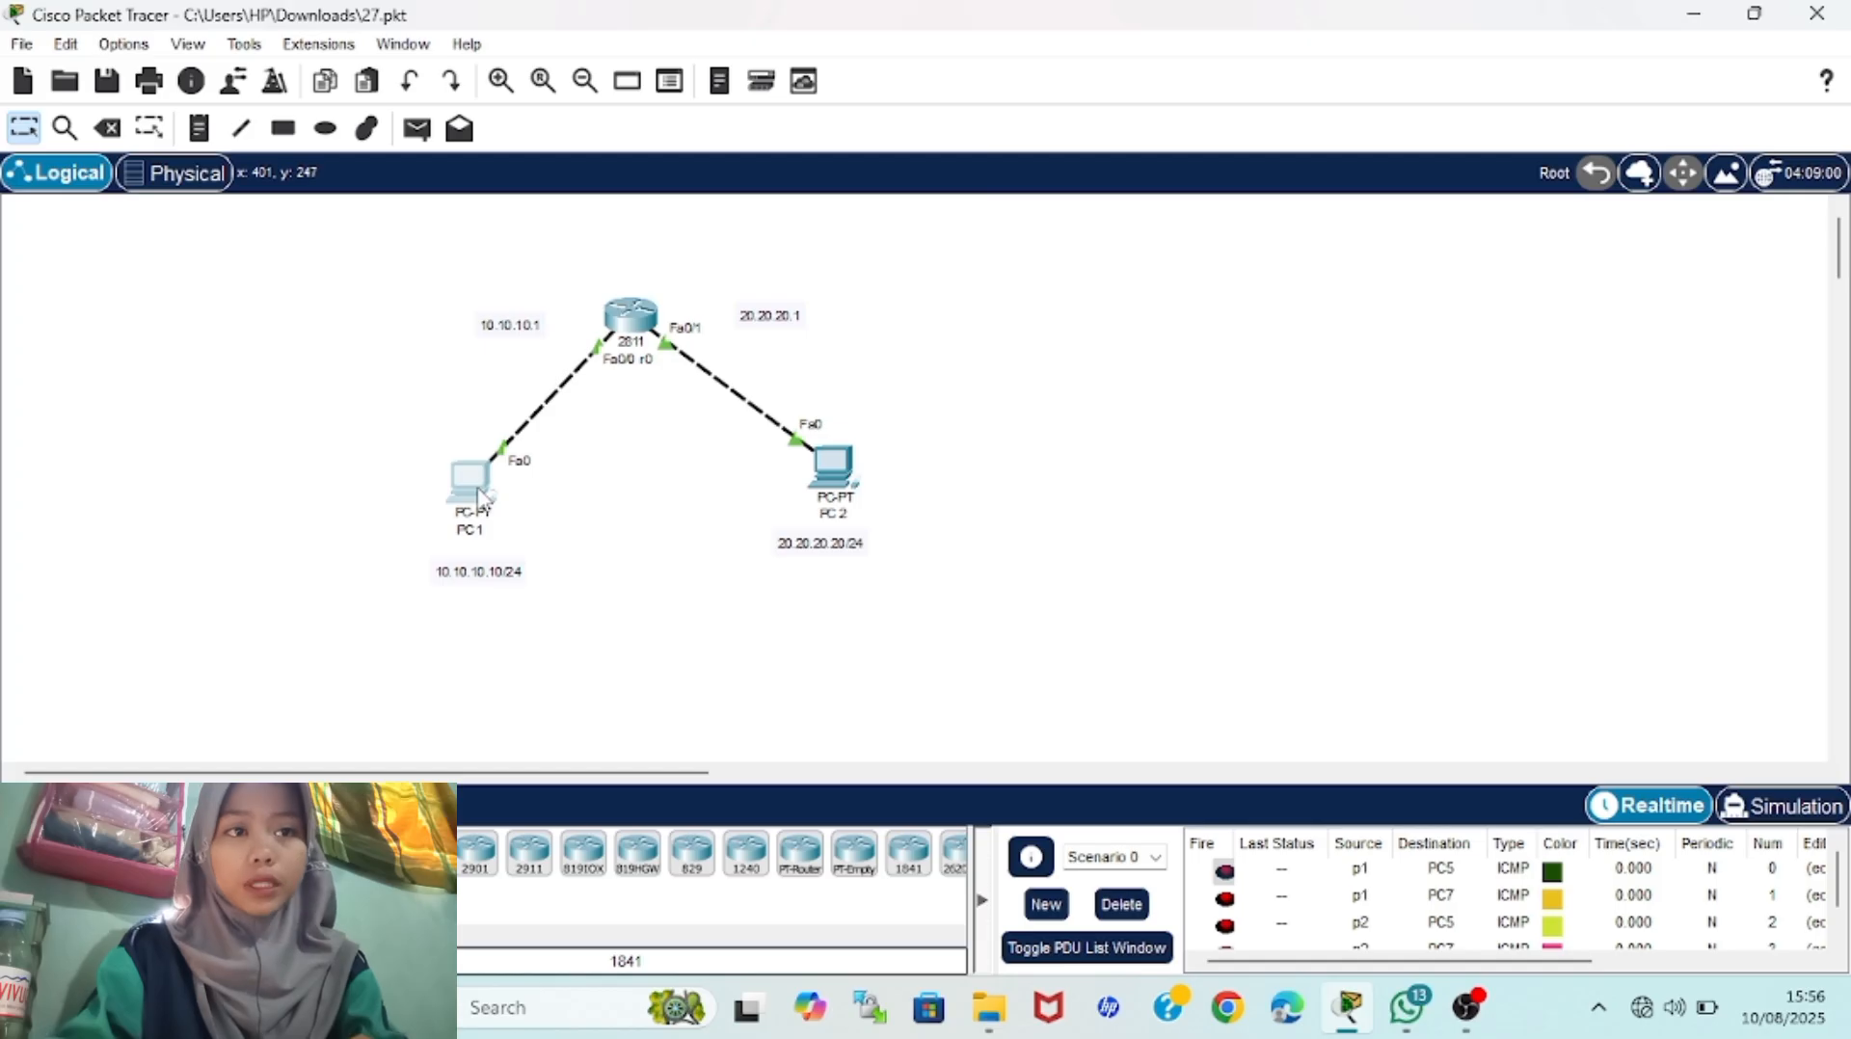
# Open the IP configuration of PC 1 and set its static IPv4 address to 10.10.10.10
pyautogui.click(482, 482)
pyautogui.click(704, 174)
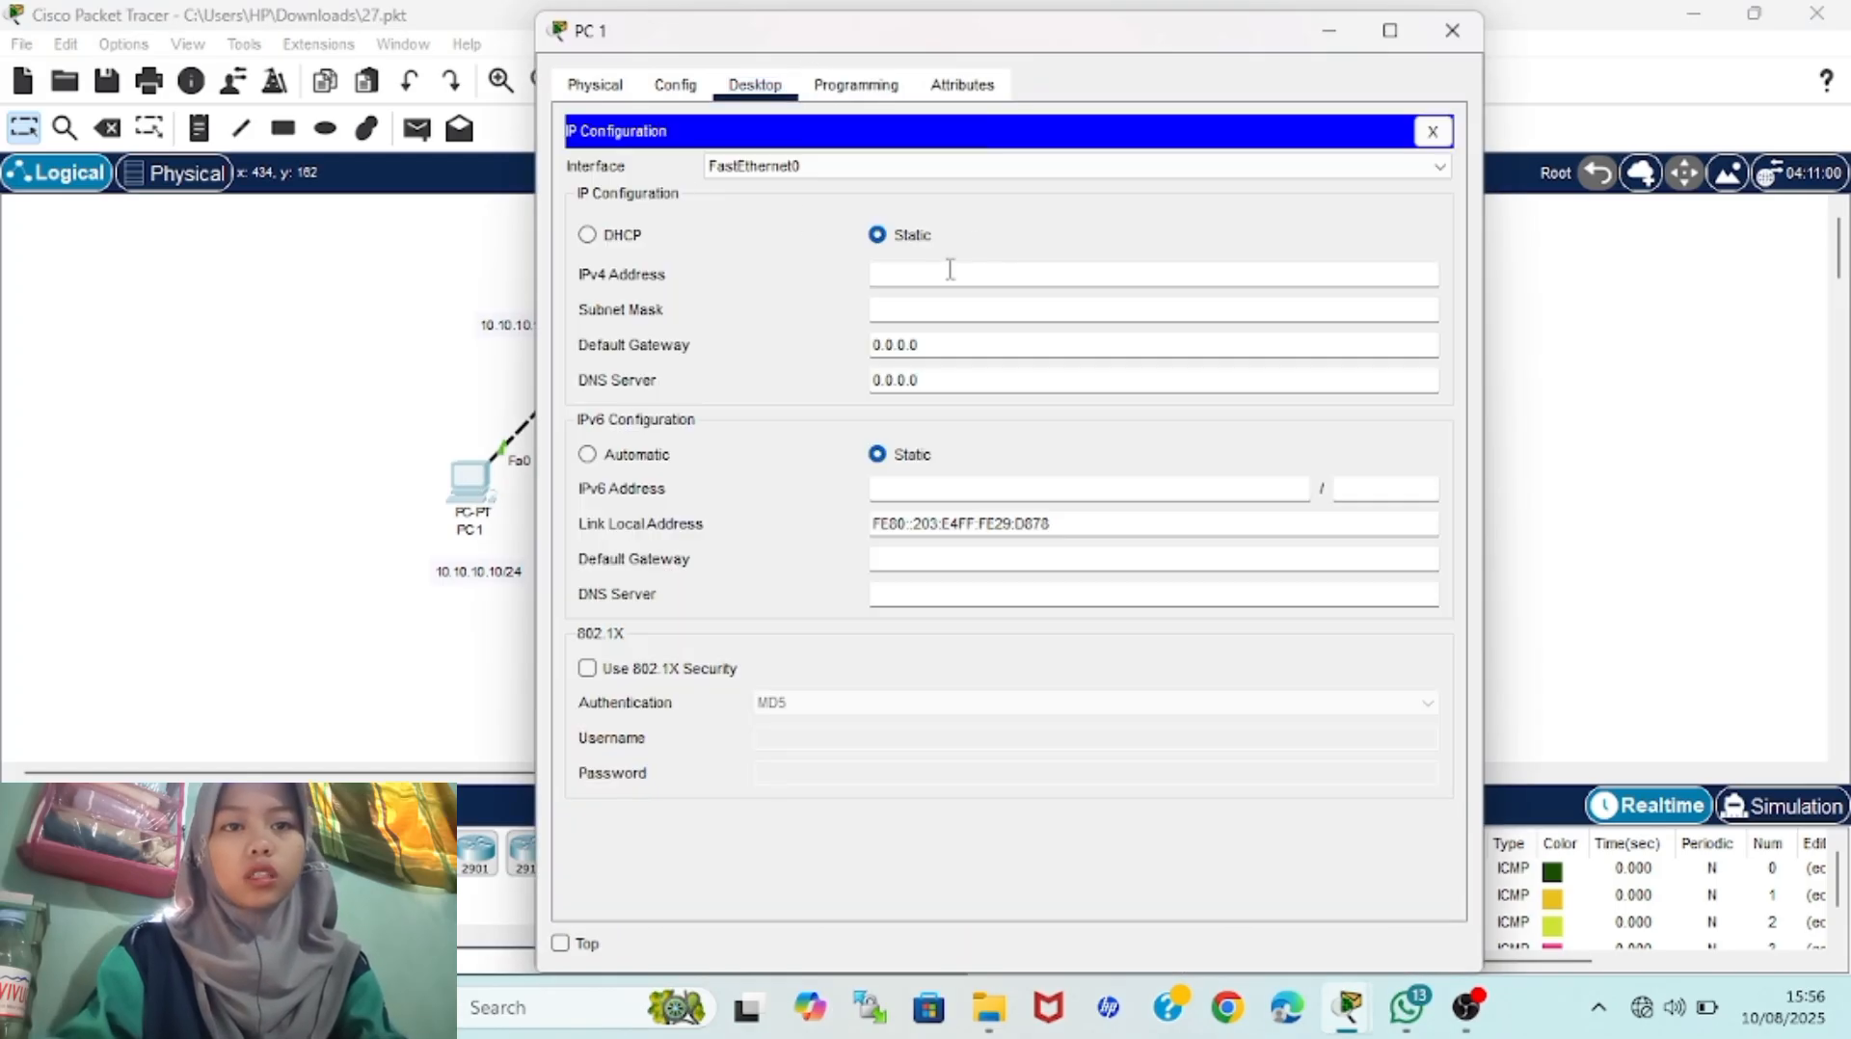
pyautogui.write('10')
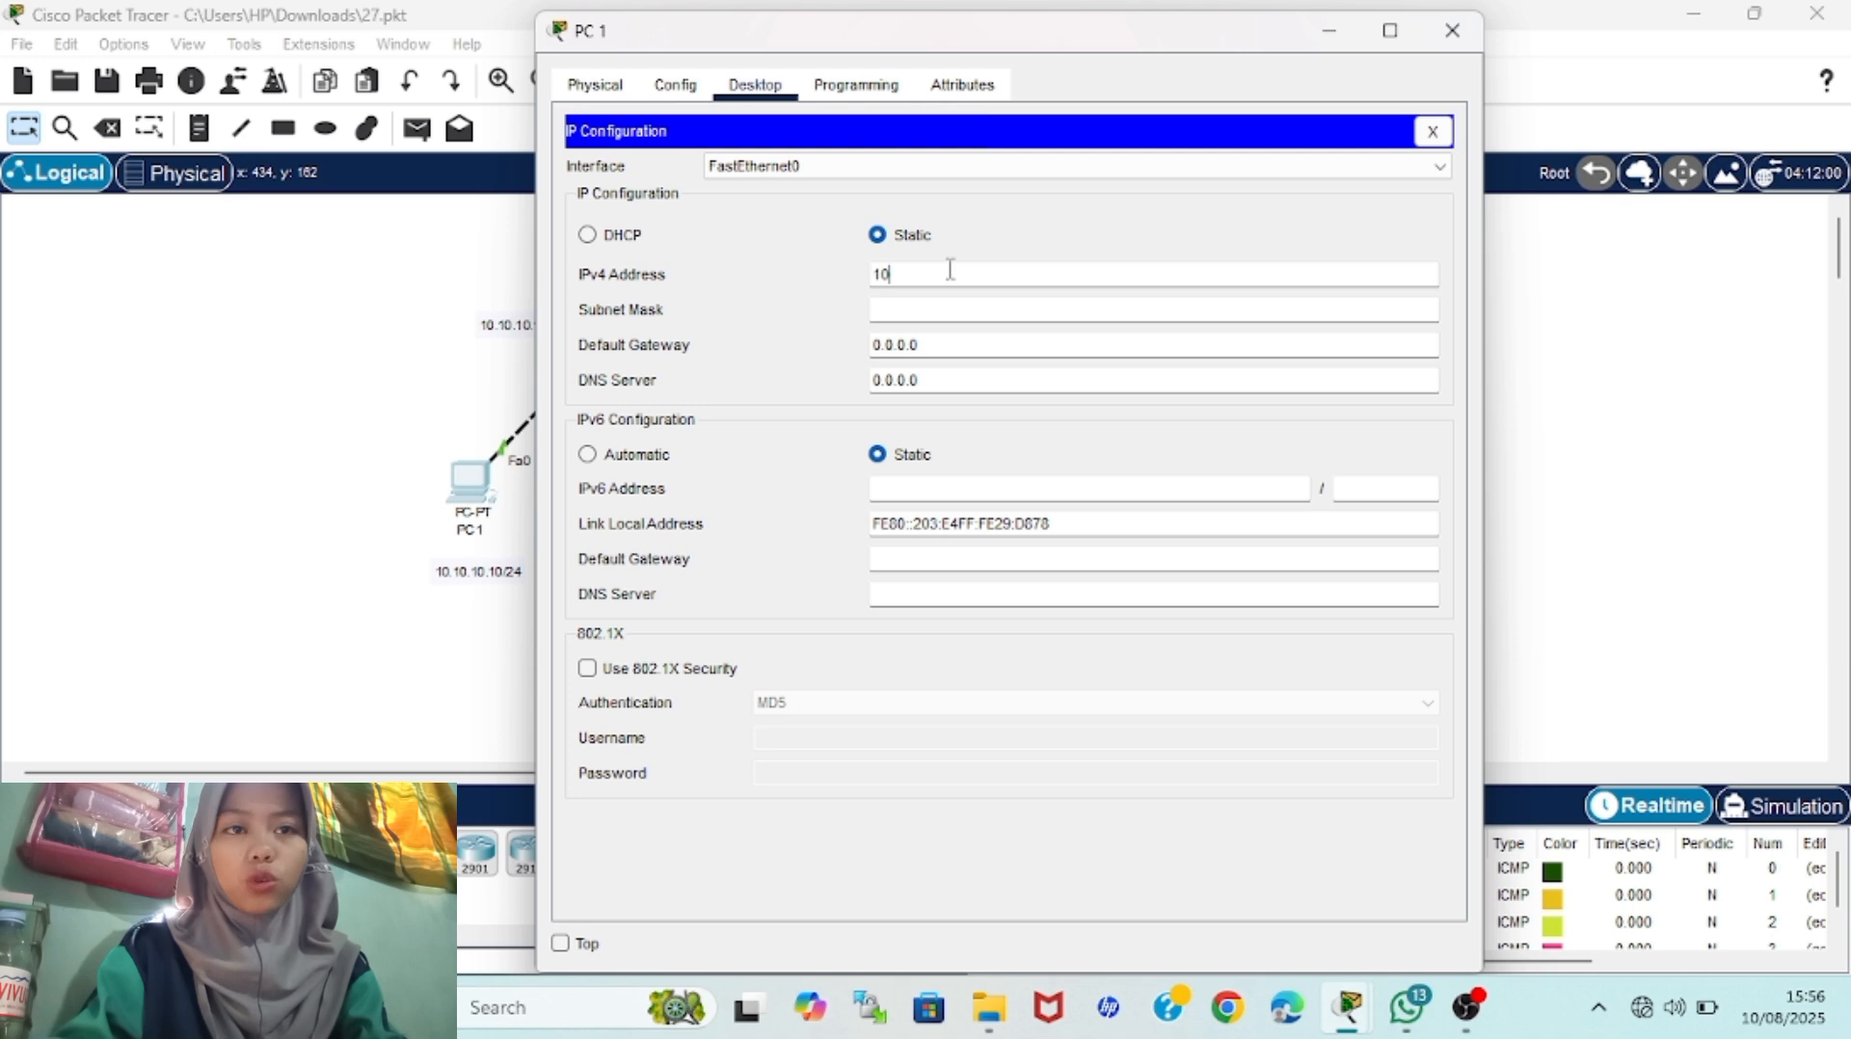
pyautogui.write('.10.10.10')
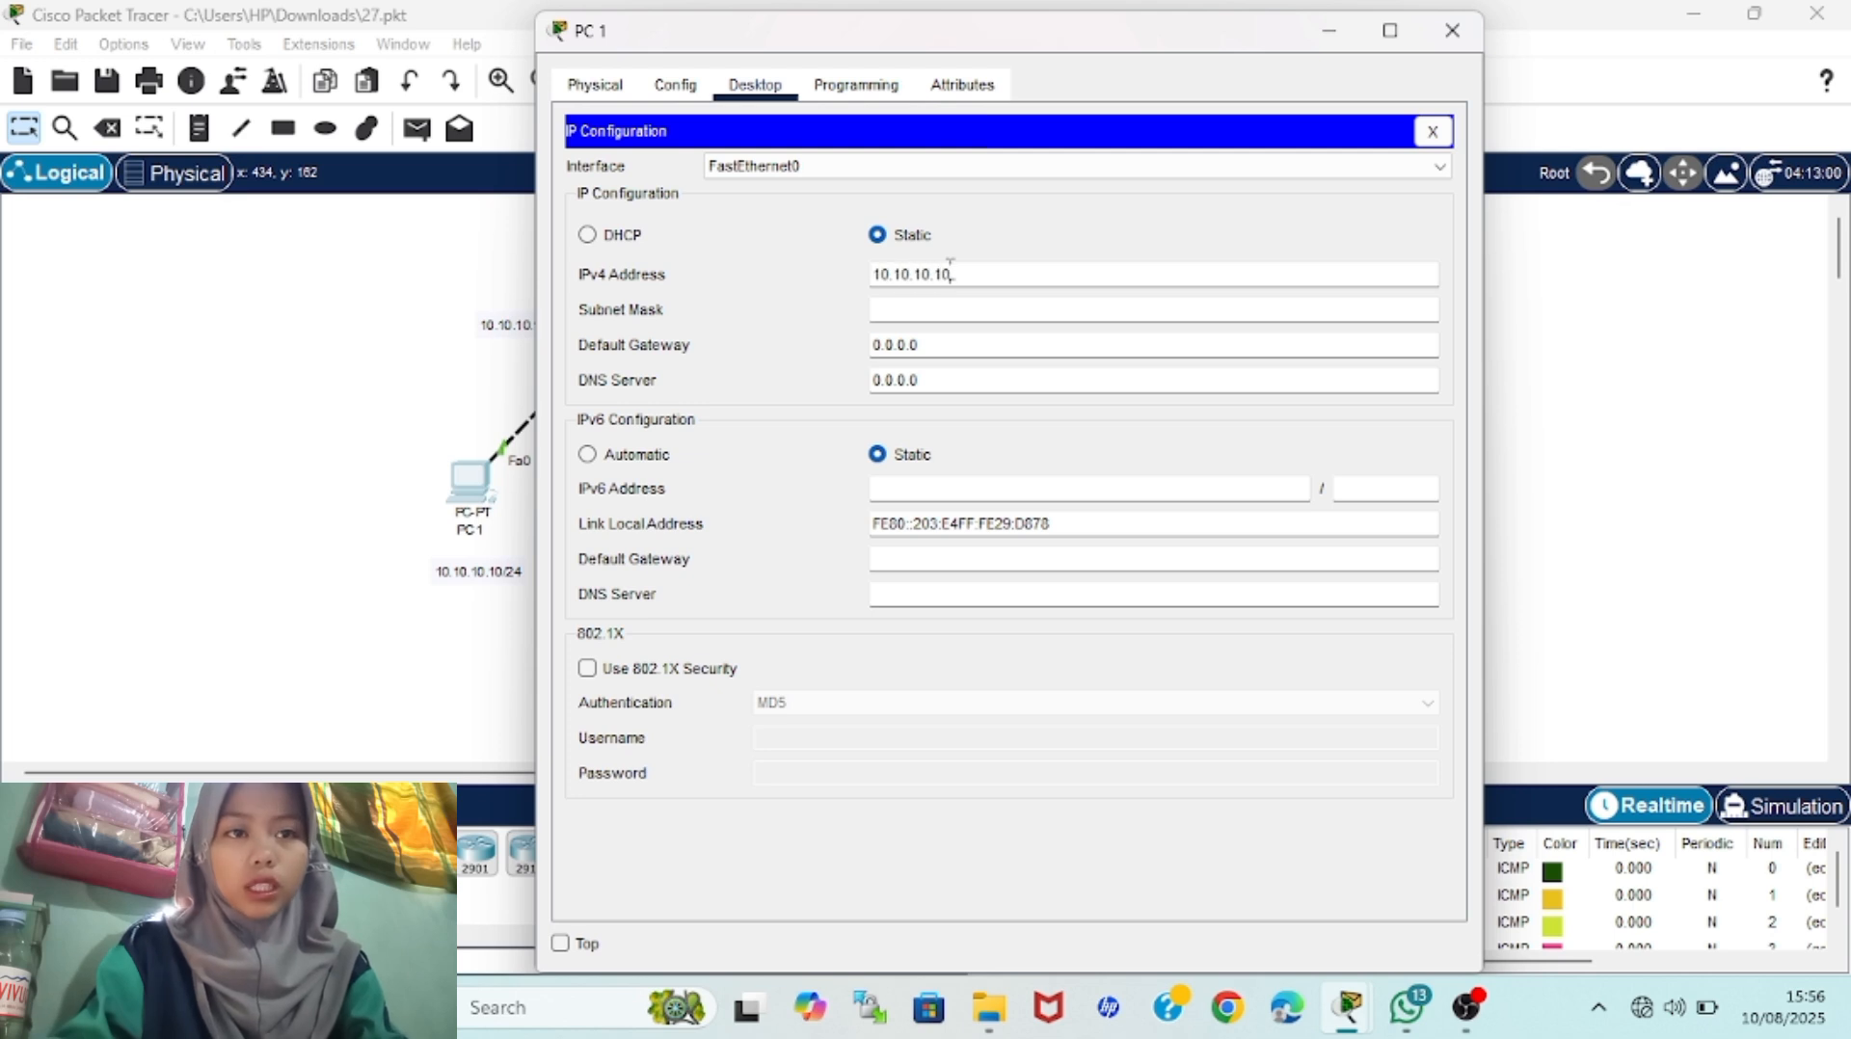
# Set PC 1's subnet mask to 255.255.255.0
pyautogui.click(967, 305)
pyautogui.doubleClick(914, 308)
pyautogui.moveTo(911, 307); pyautogui.dragTo(904, 307)
pyautogui.write('255')
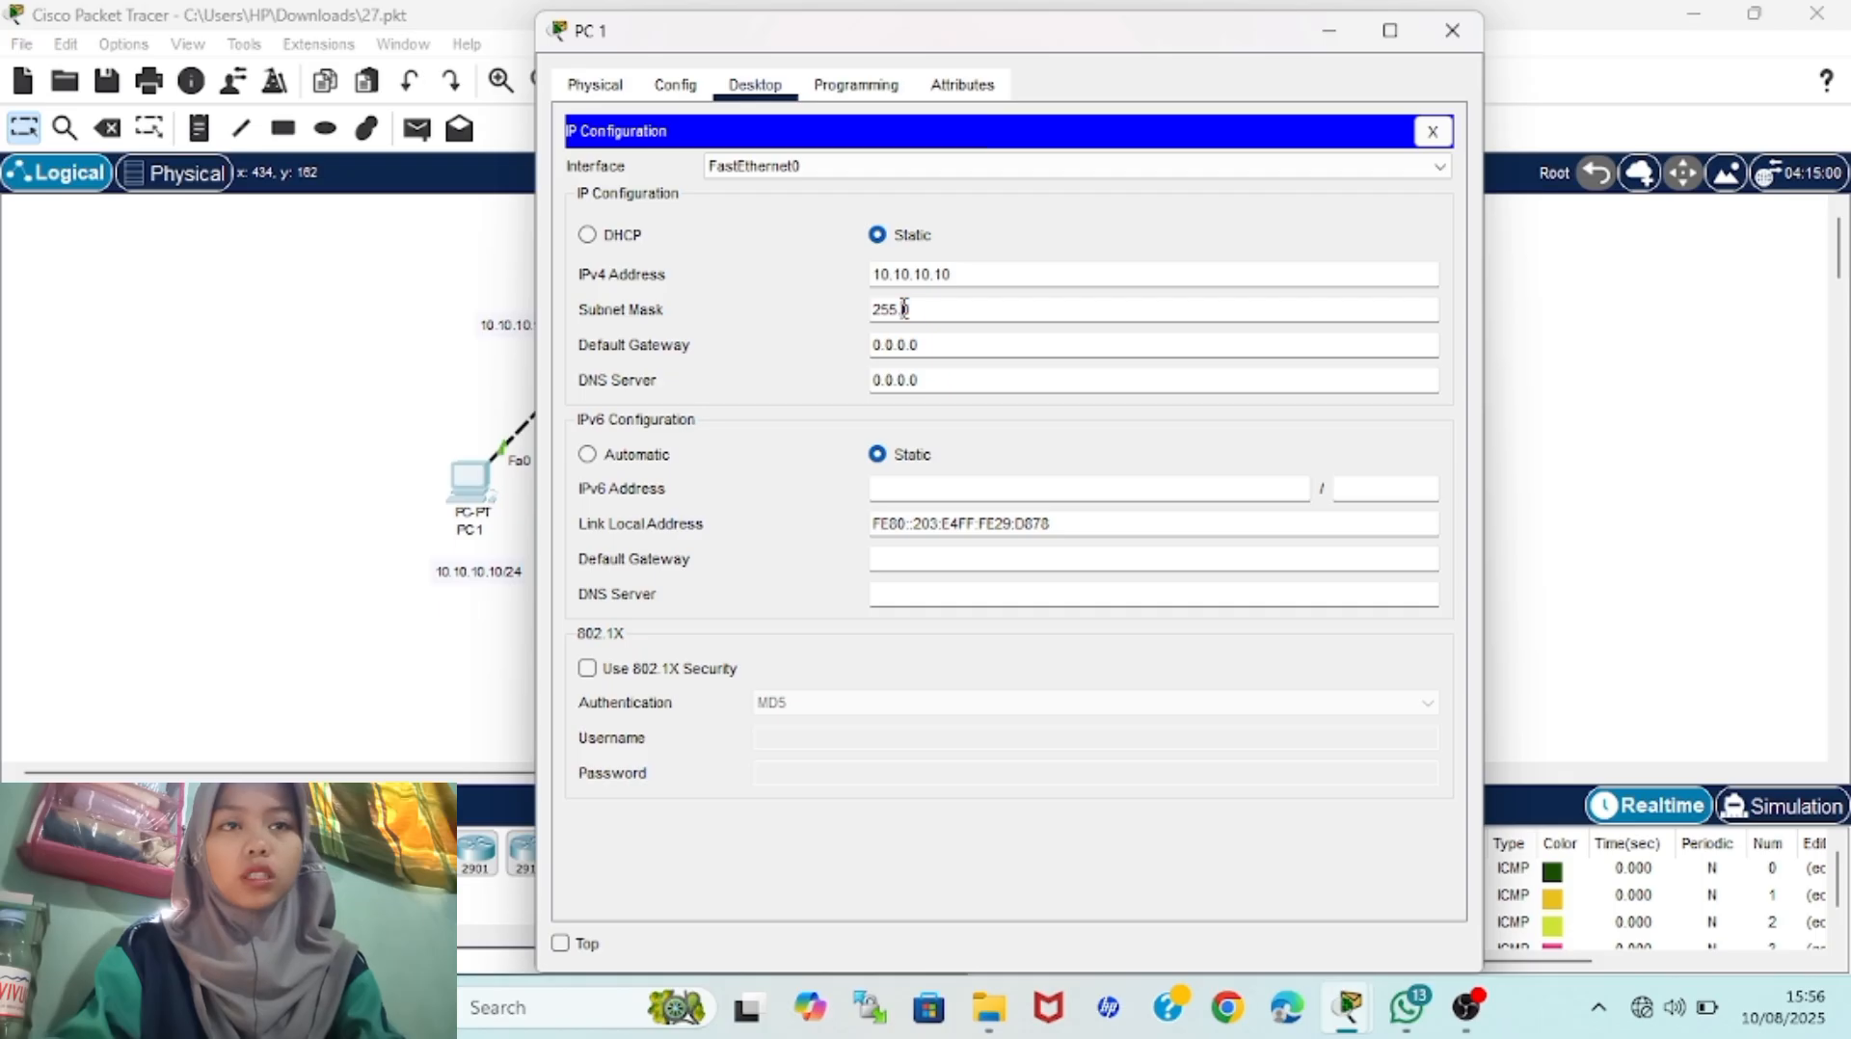
pyautogui.write('.255')
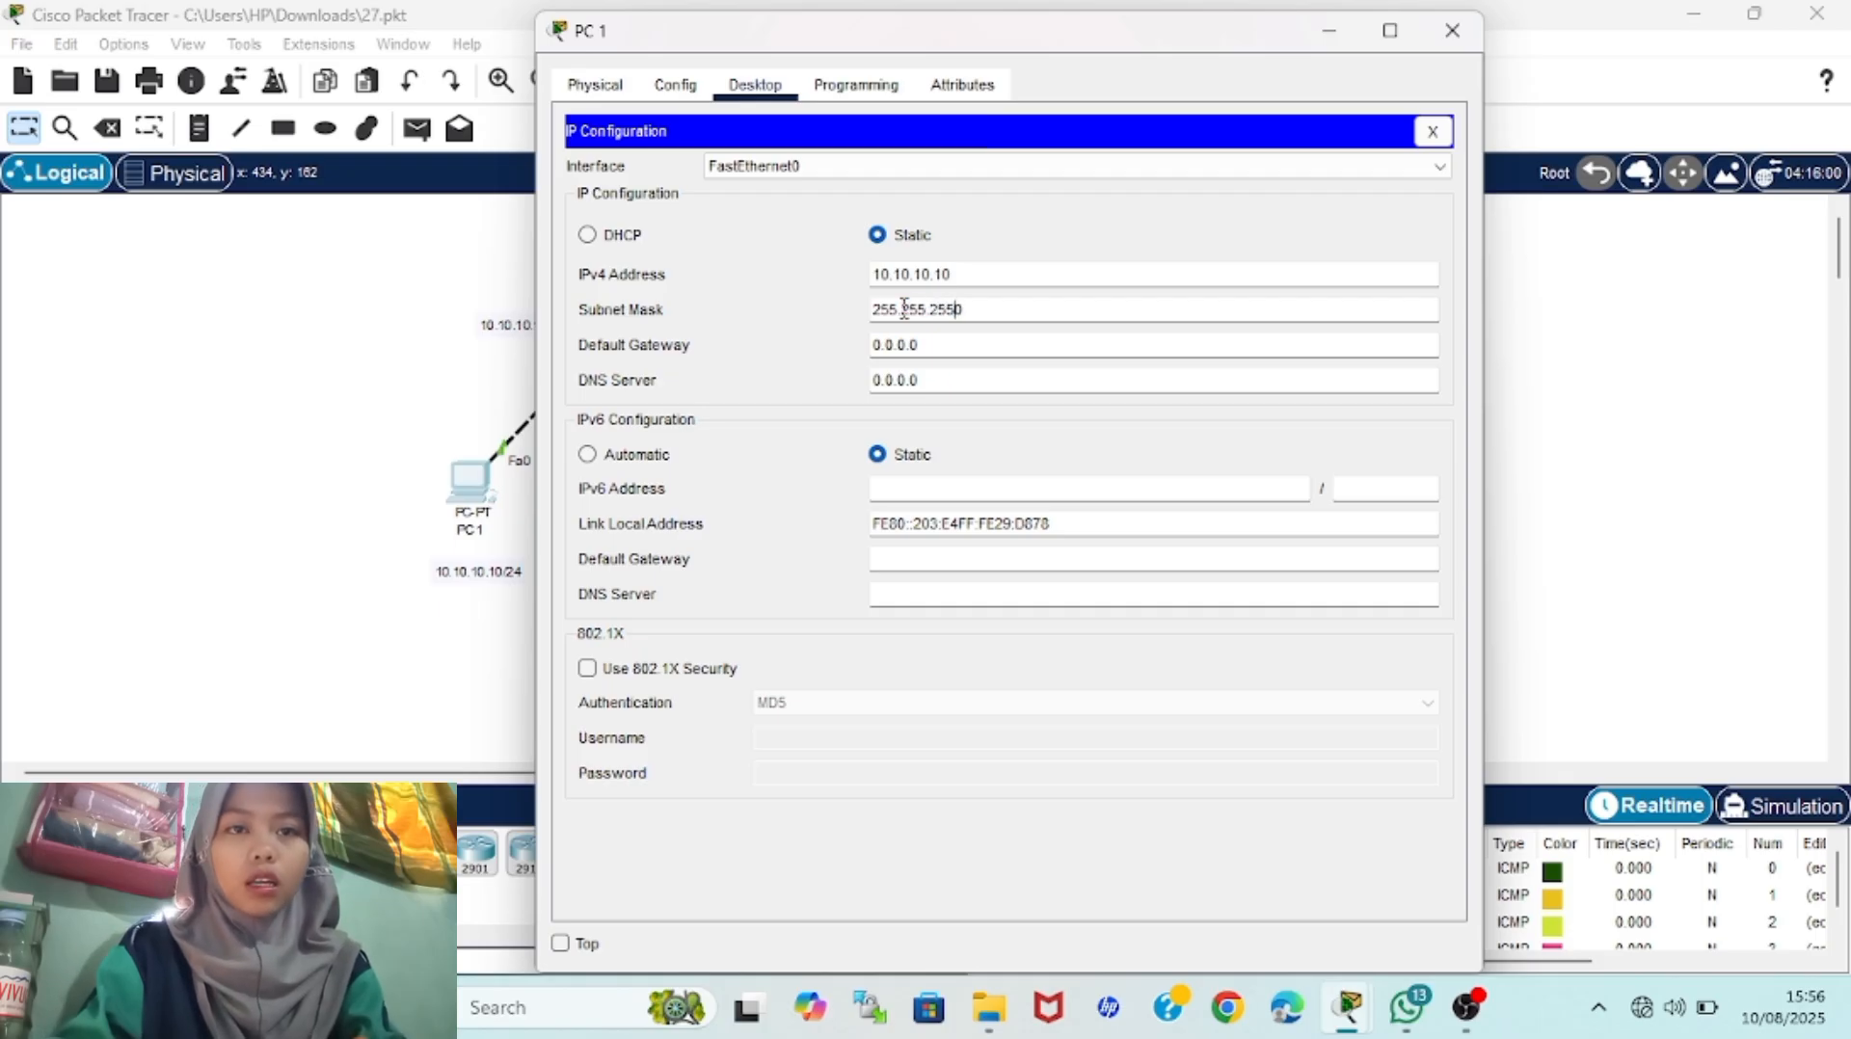
pyautogui.write('.')
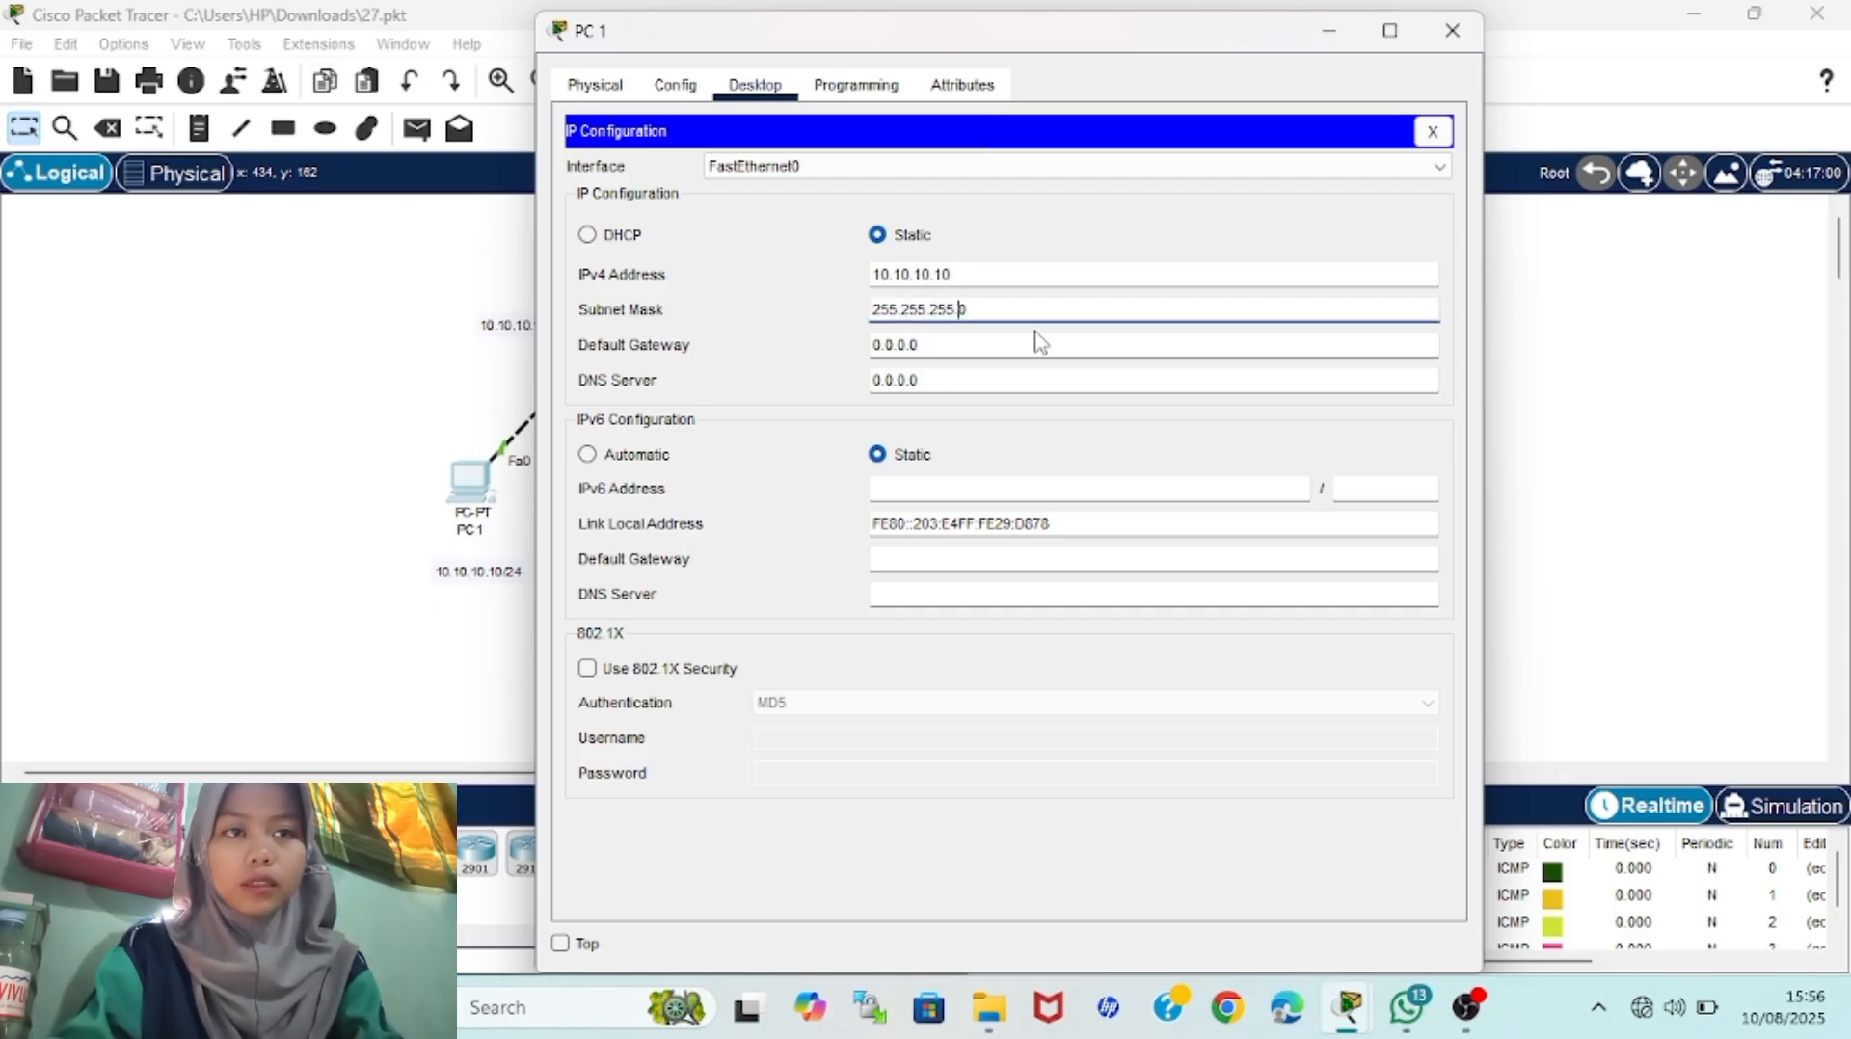
# Set PC 1's default gateway to 10.10.10.1 and close its configuration window
pyautogui.moveTo(1020, 345); pyautogui.dragTo(827, 347)
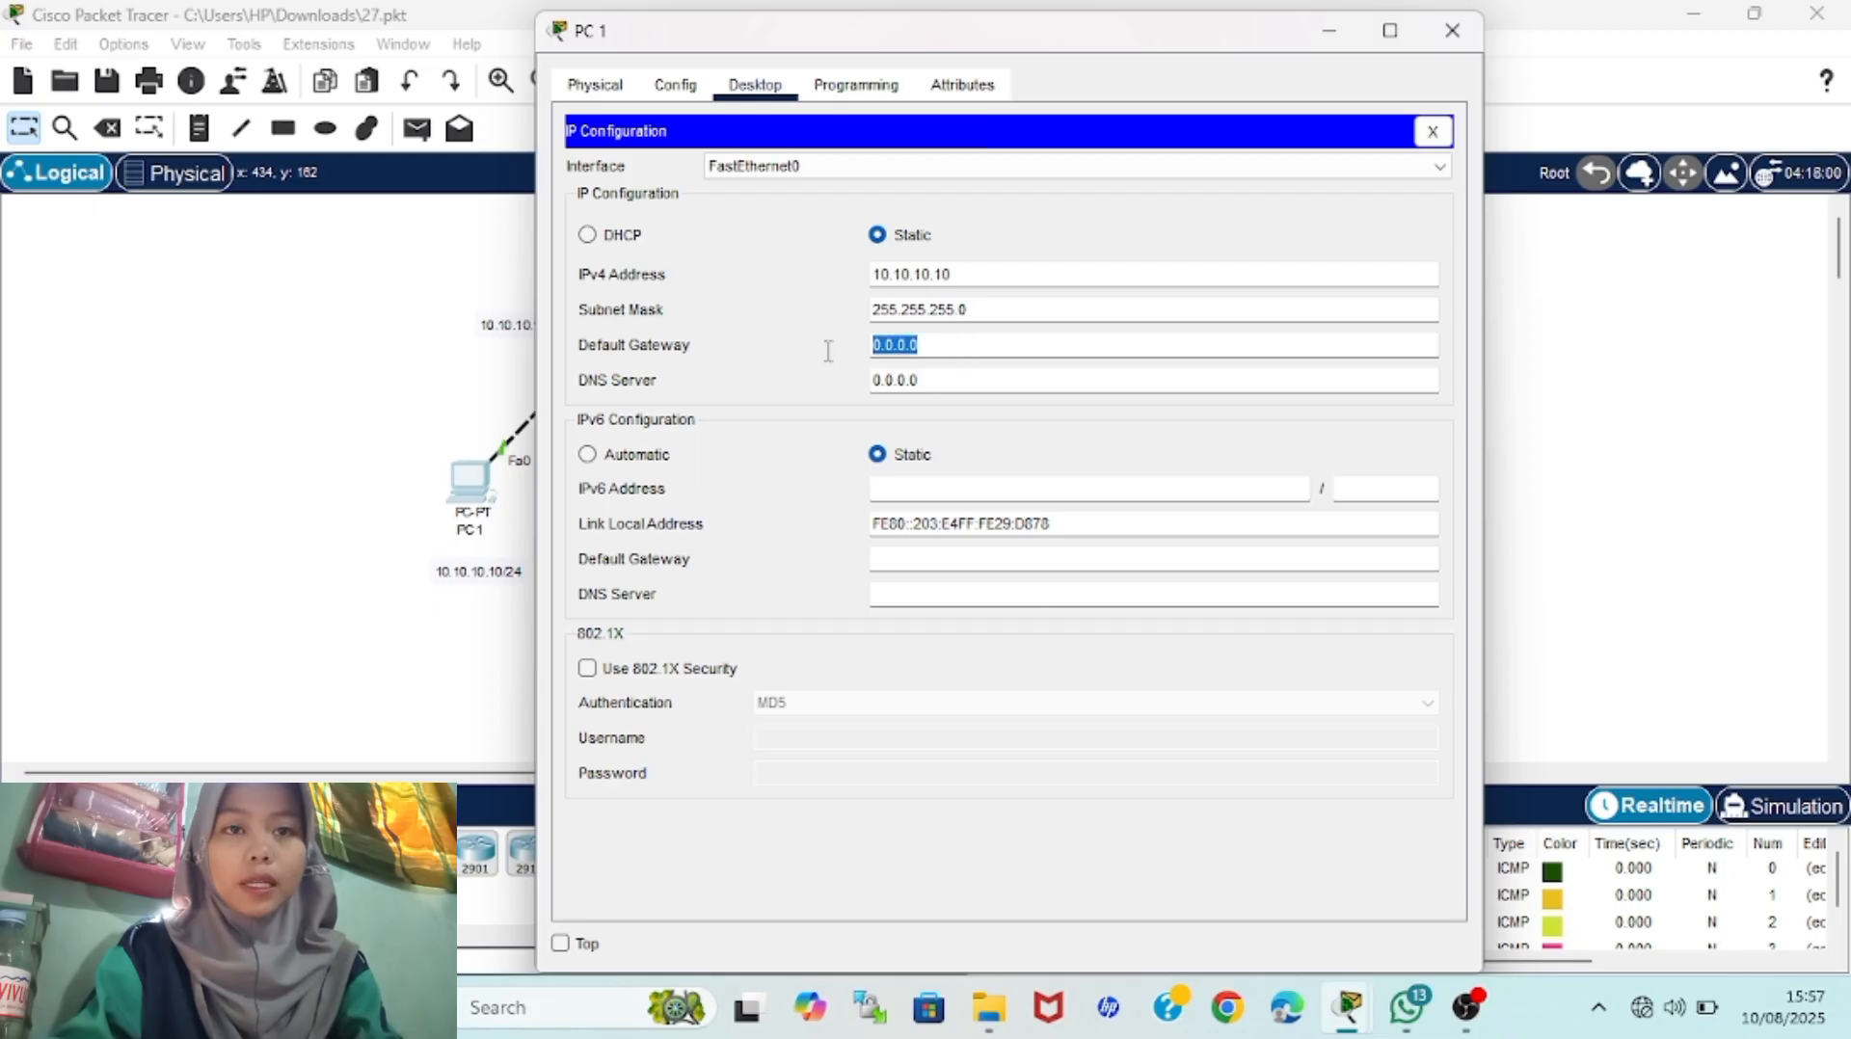
pyautogui.write('10.10.')
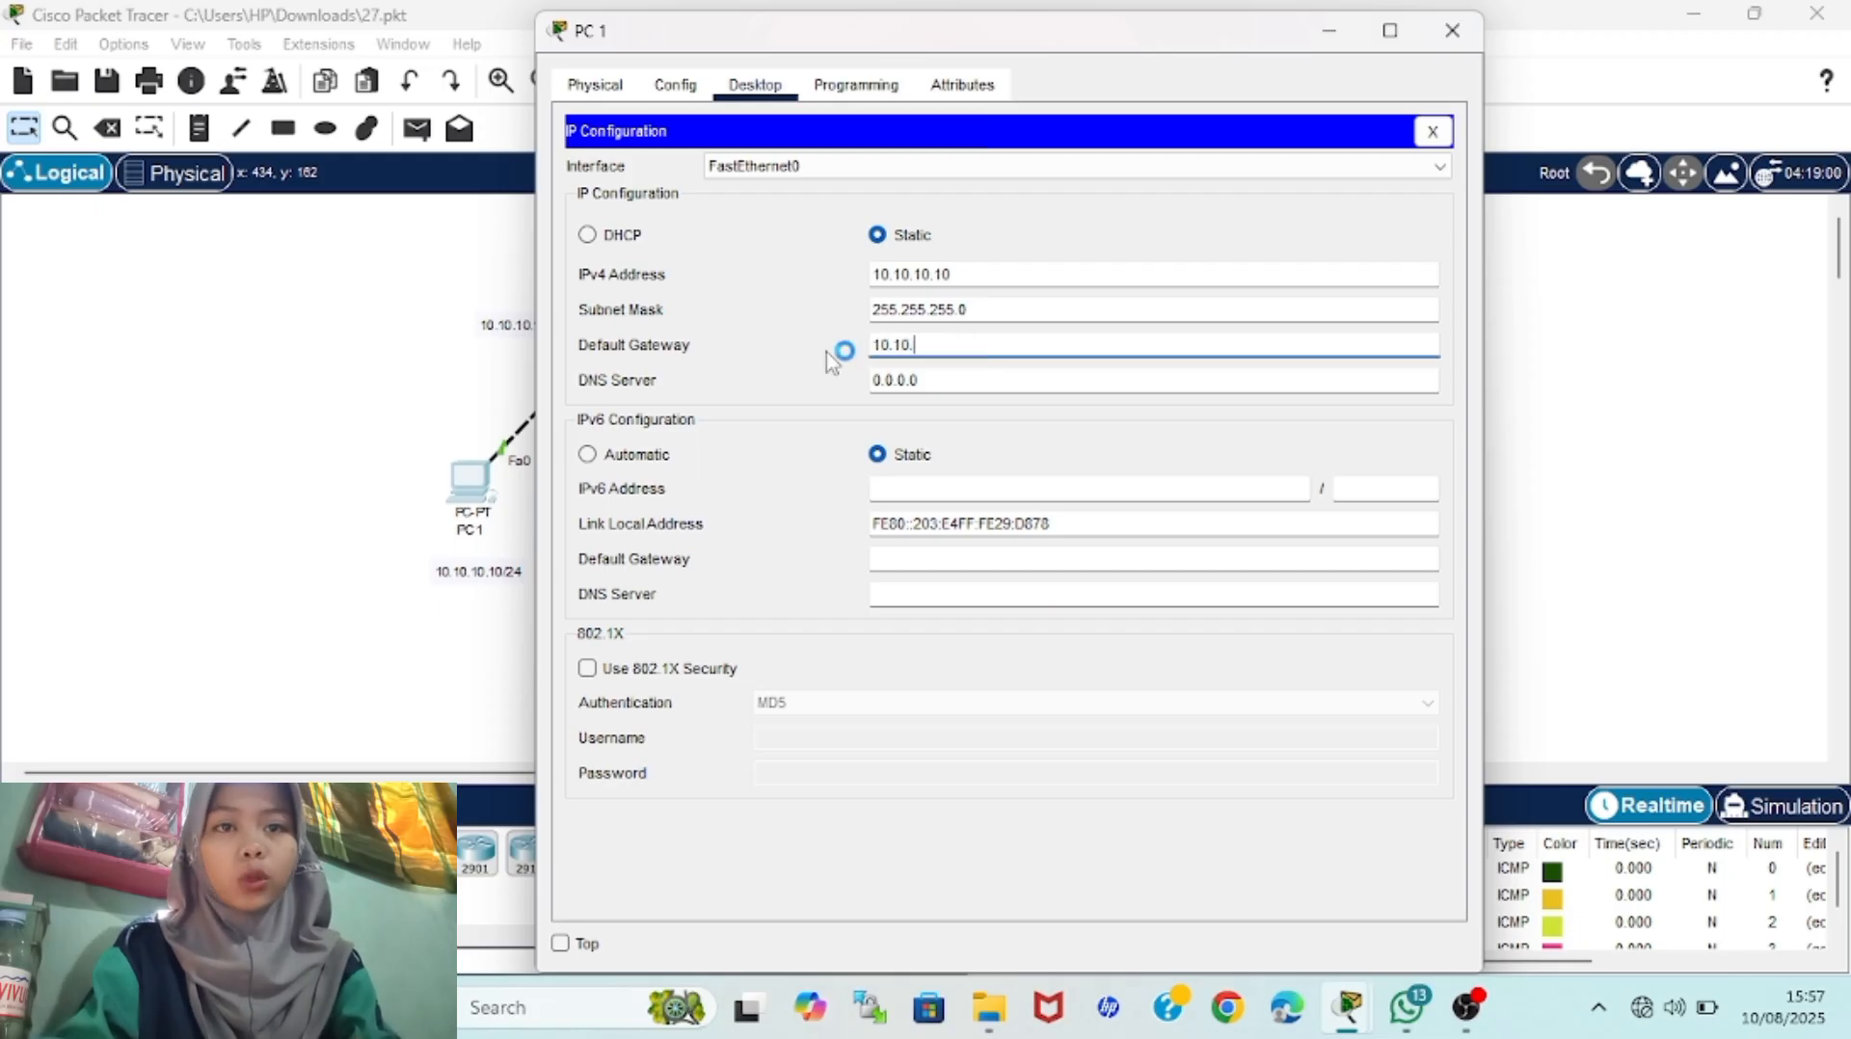
pyautogui.write('10.1')
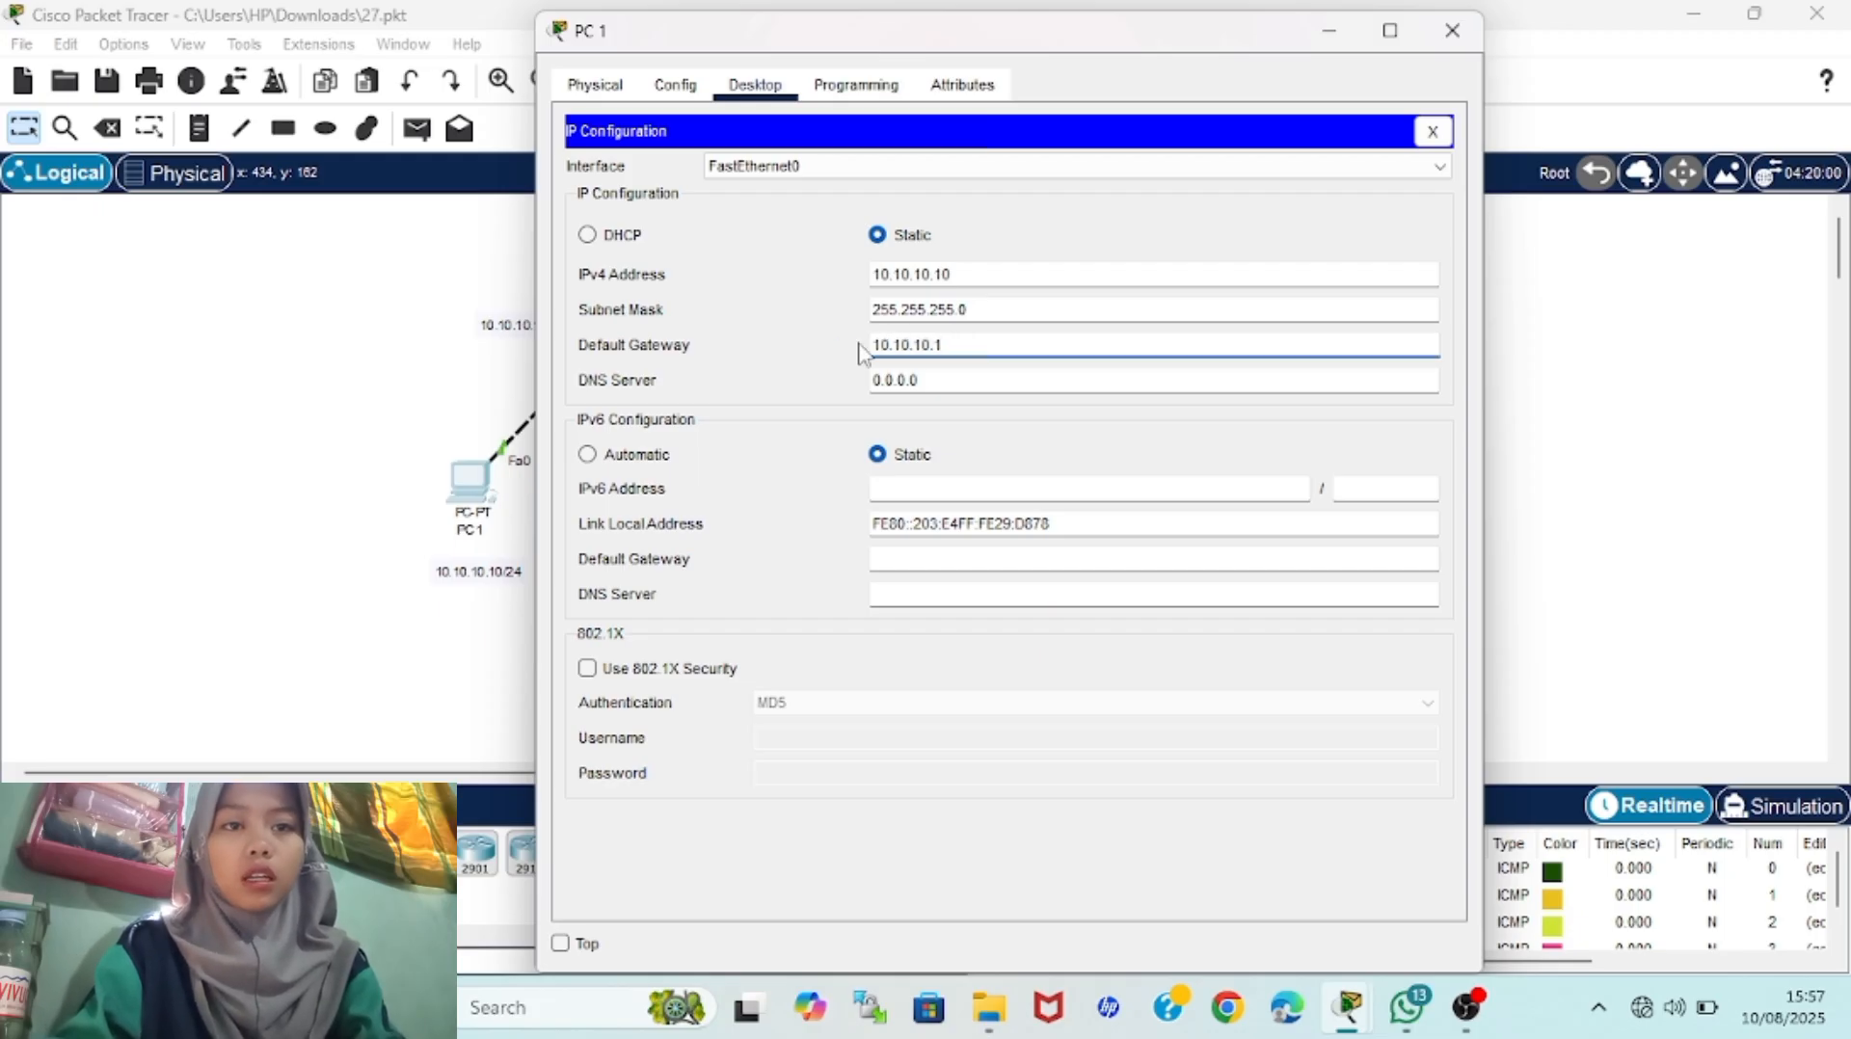
pyautogui.click(1453, 32)
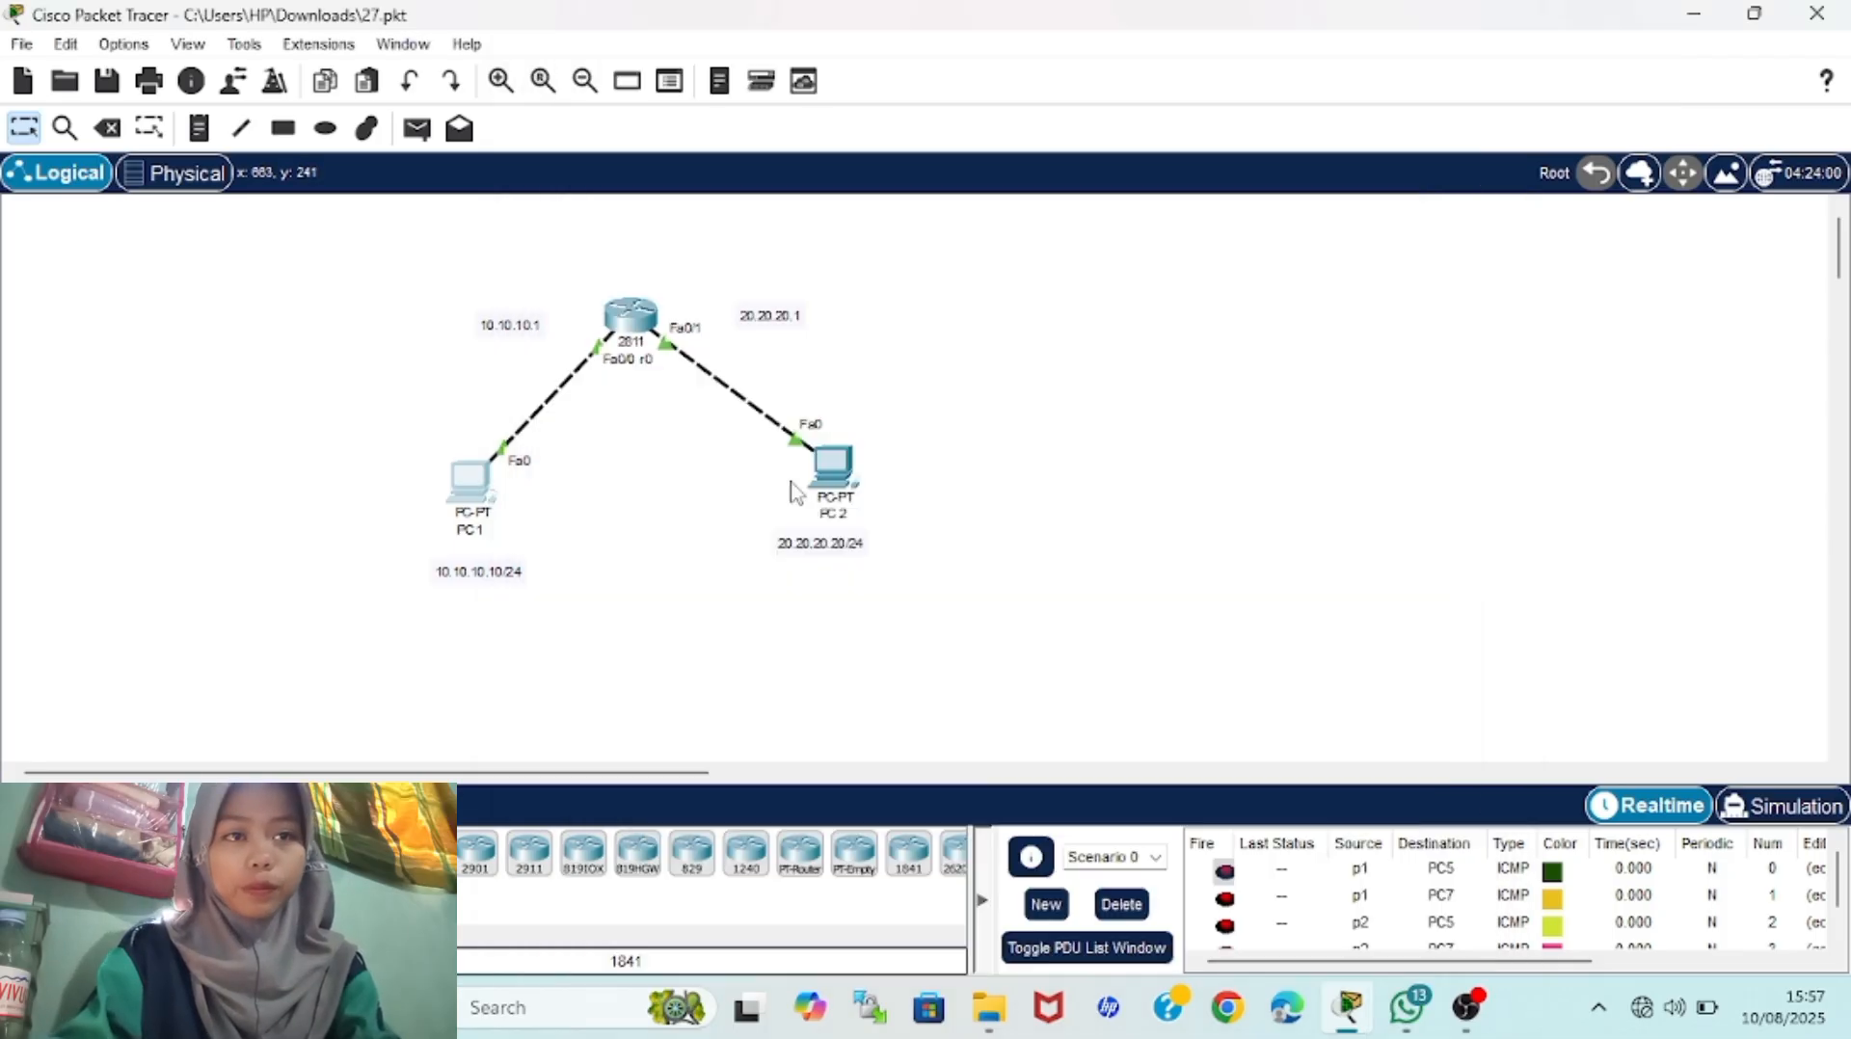
# Open the IP configuration of PC 2 and set its static IPv4 address to 20.20.20.20
pyautogui.click(826, 482)
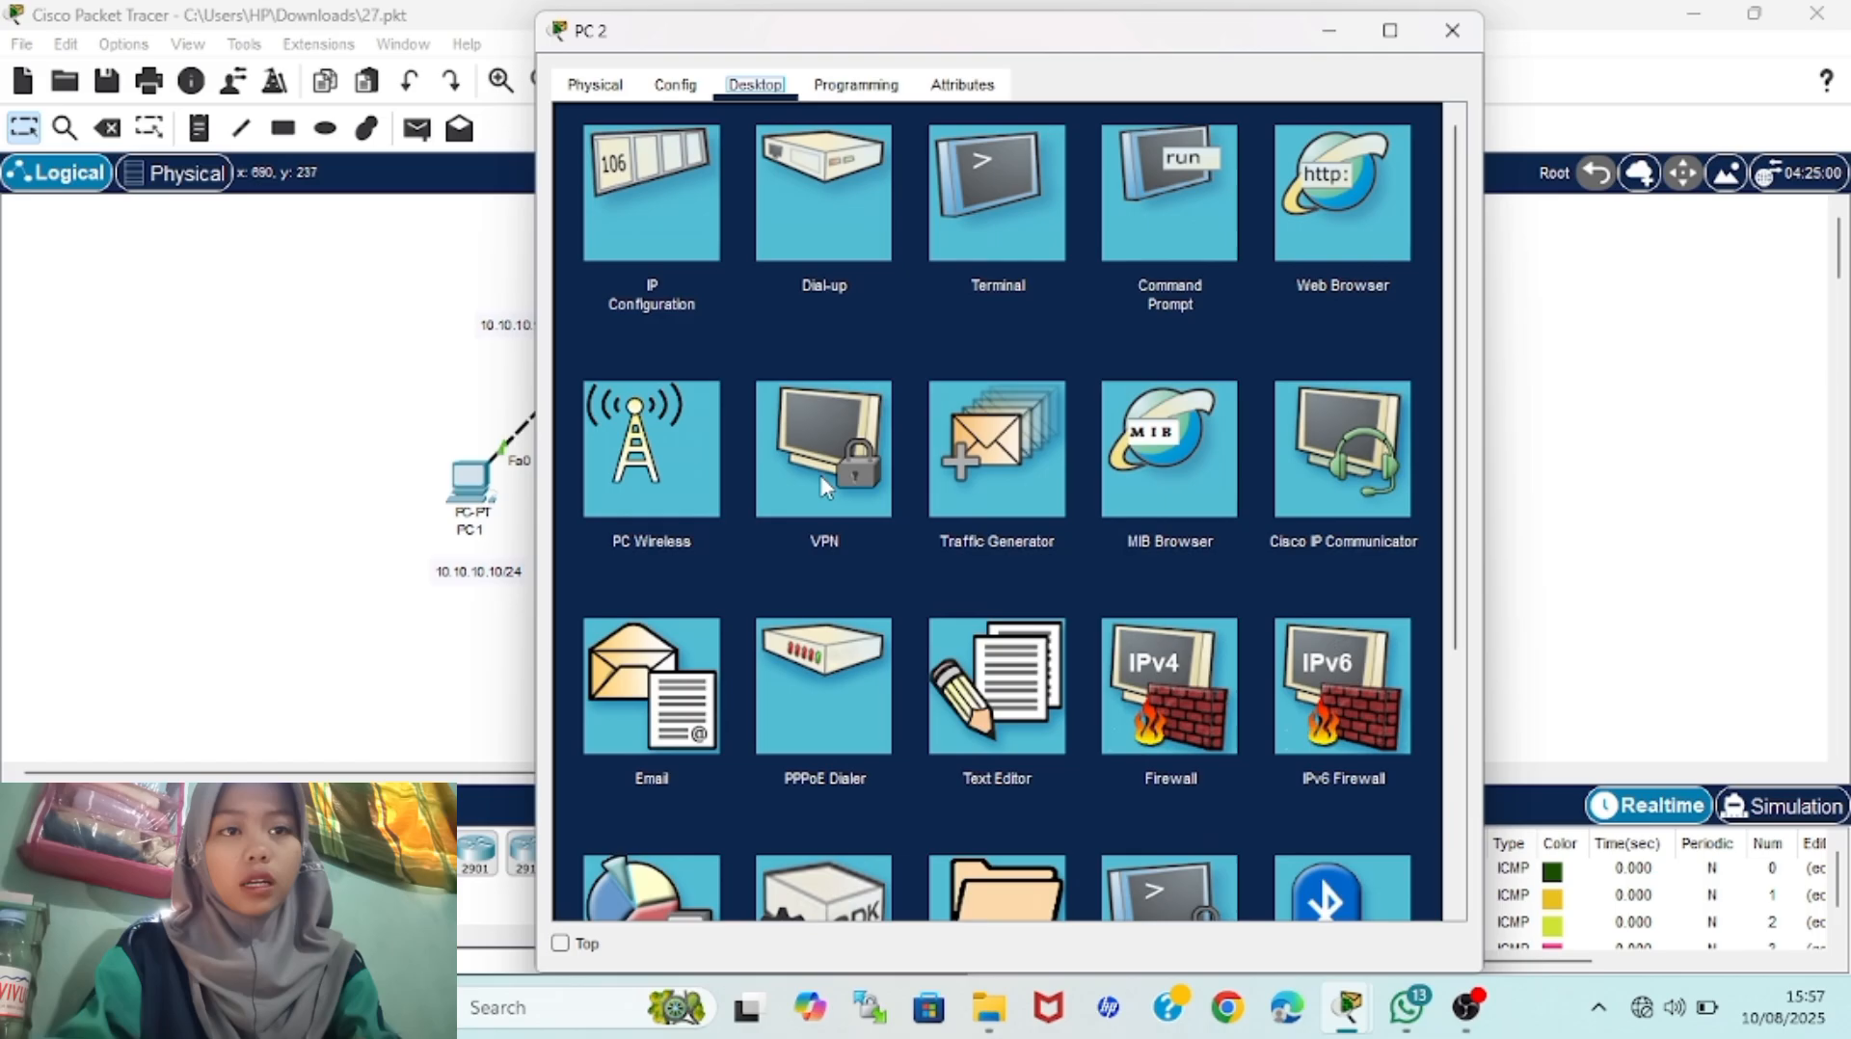
pyautogui.click(691, 227)
pyautogui.click(907, 270)
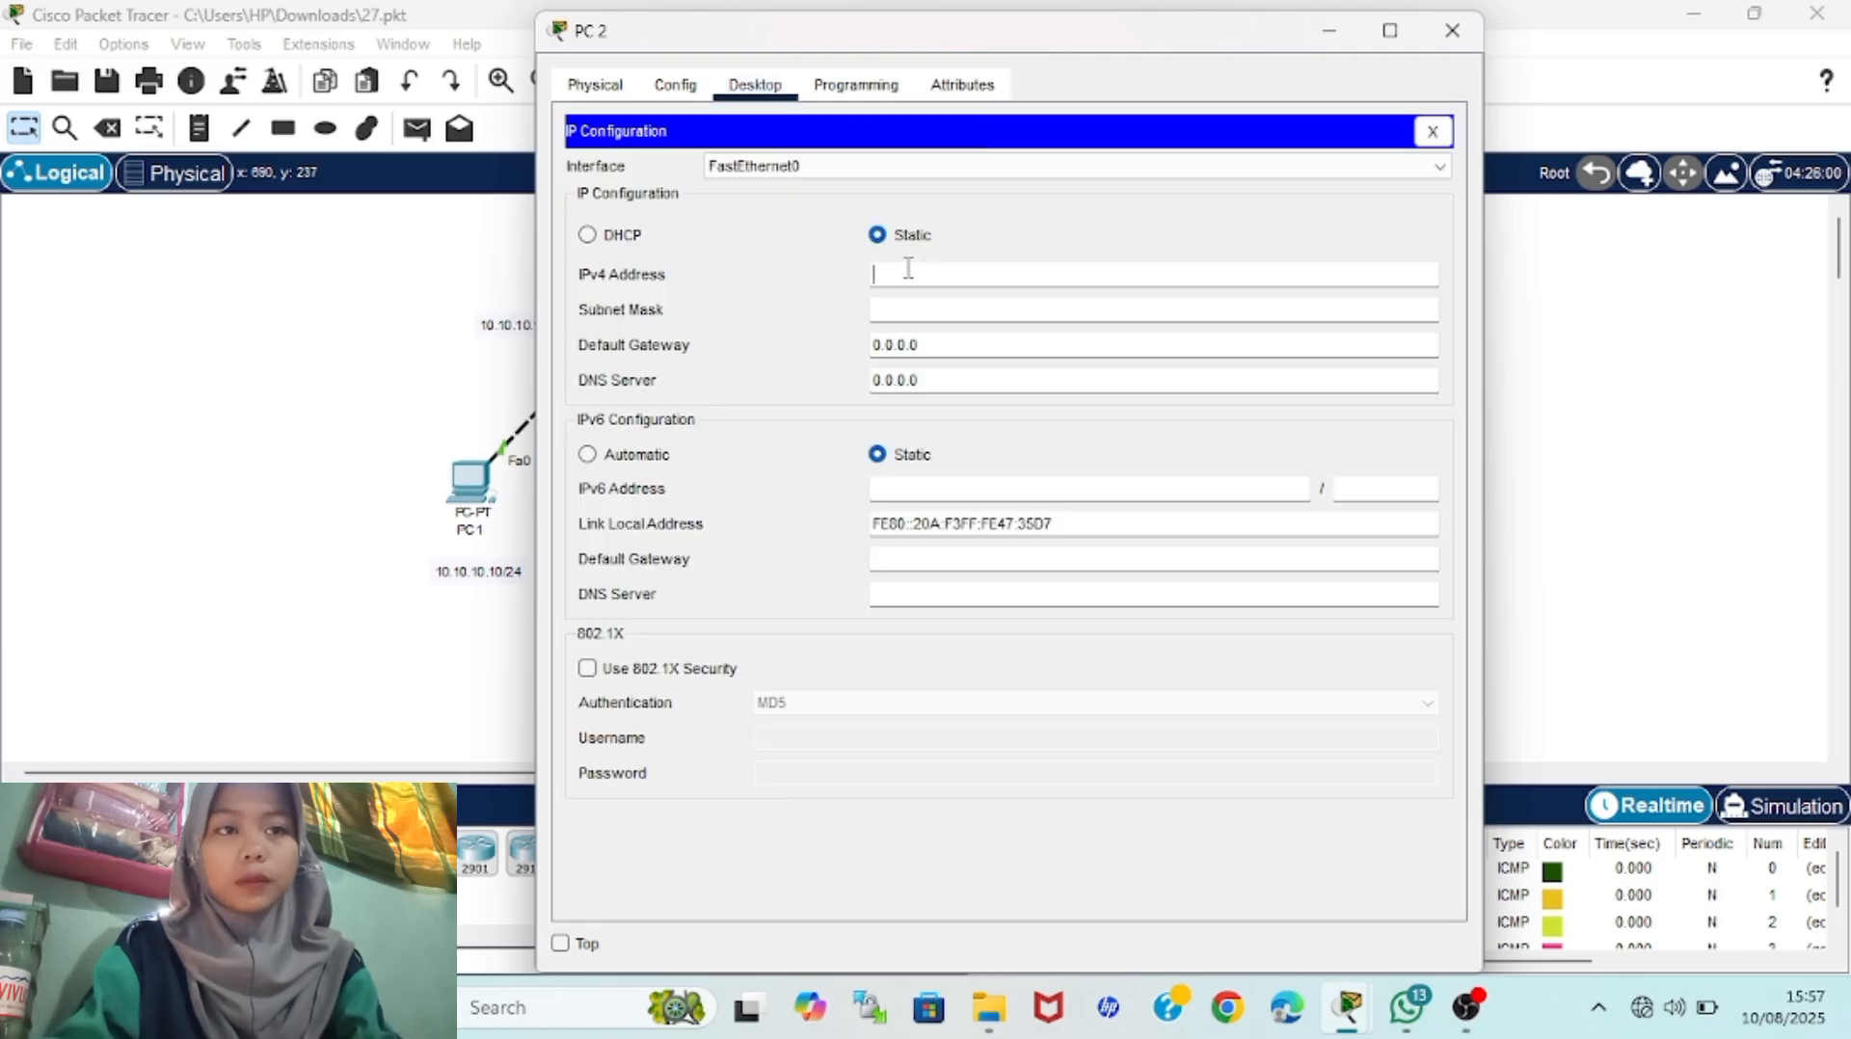
pyautogui.write('20.20.')
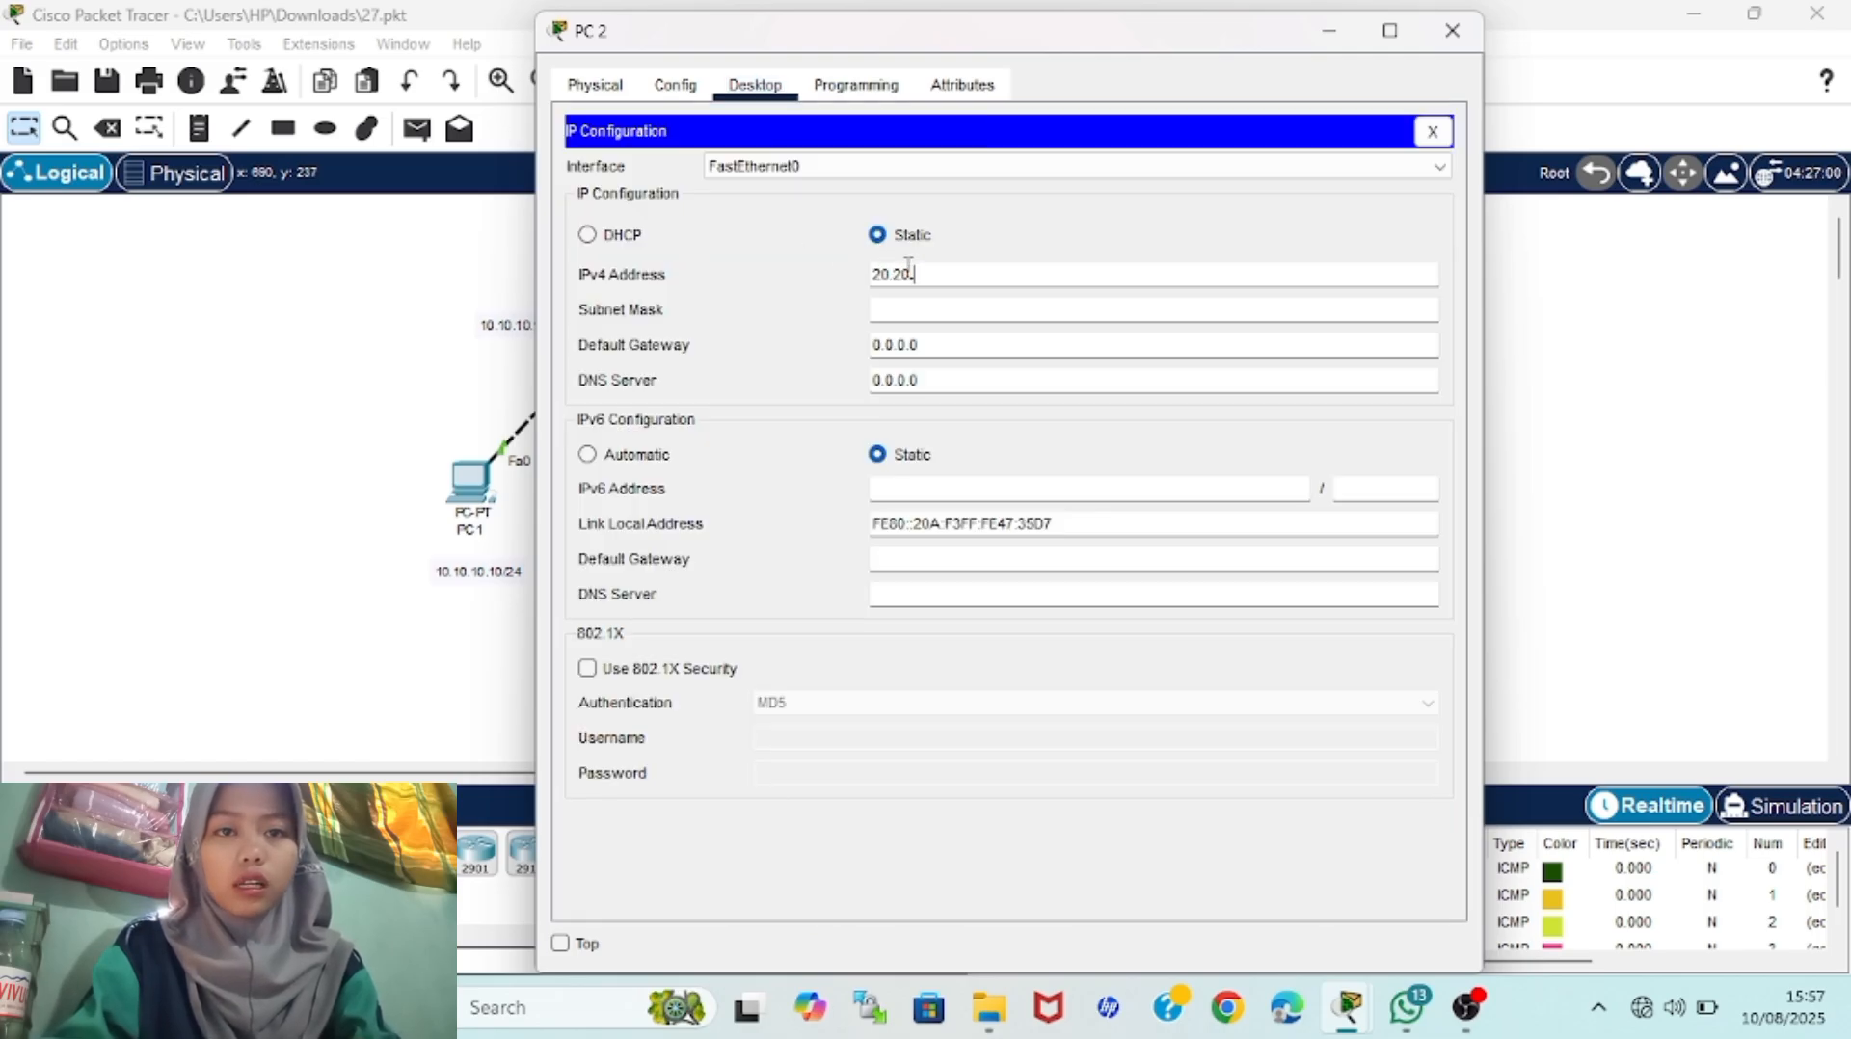
pyautogui.write('20.20')
# Set PC 2's subnet mask to 255.255.255.0
pyautogui.click(937, 306)
pyautogui.moveTo(922, 307); pyautogui.dragTo(906, 314)
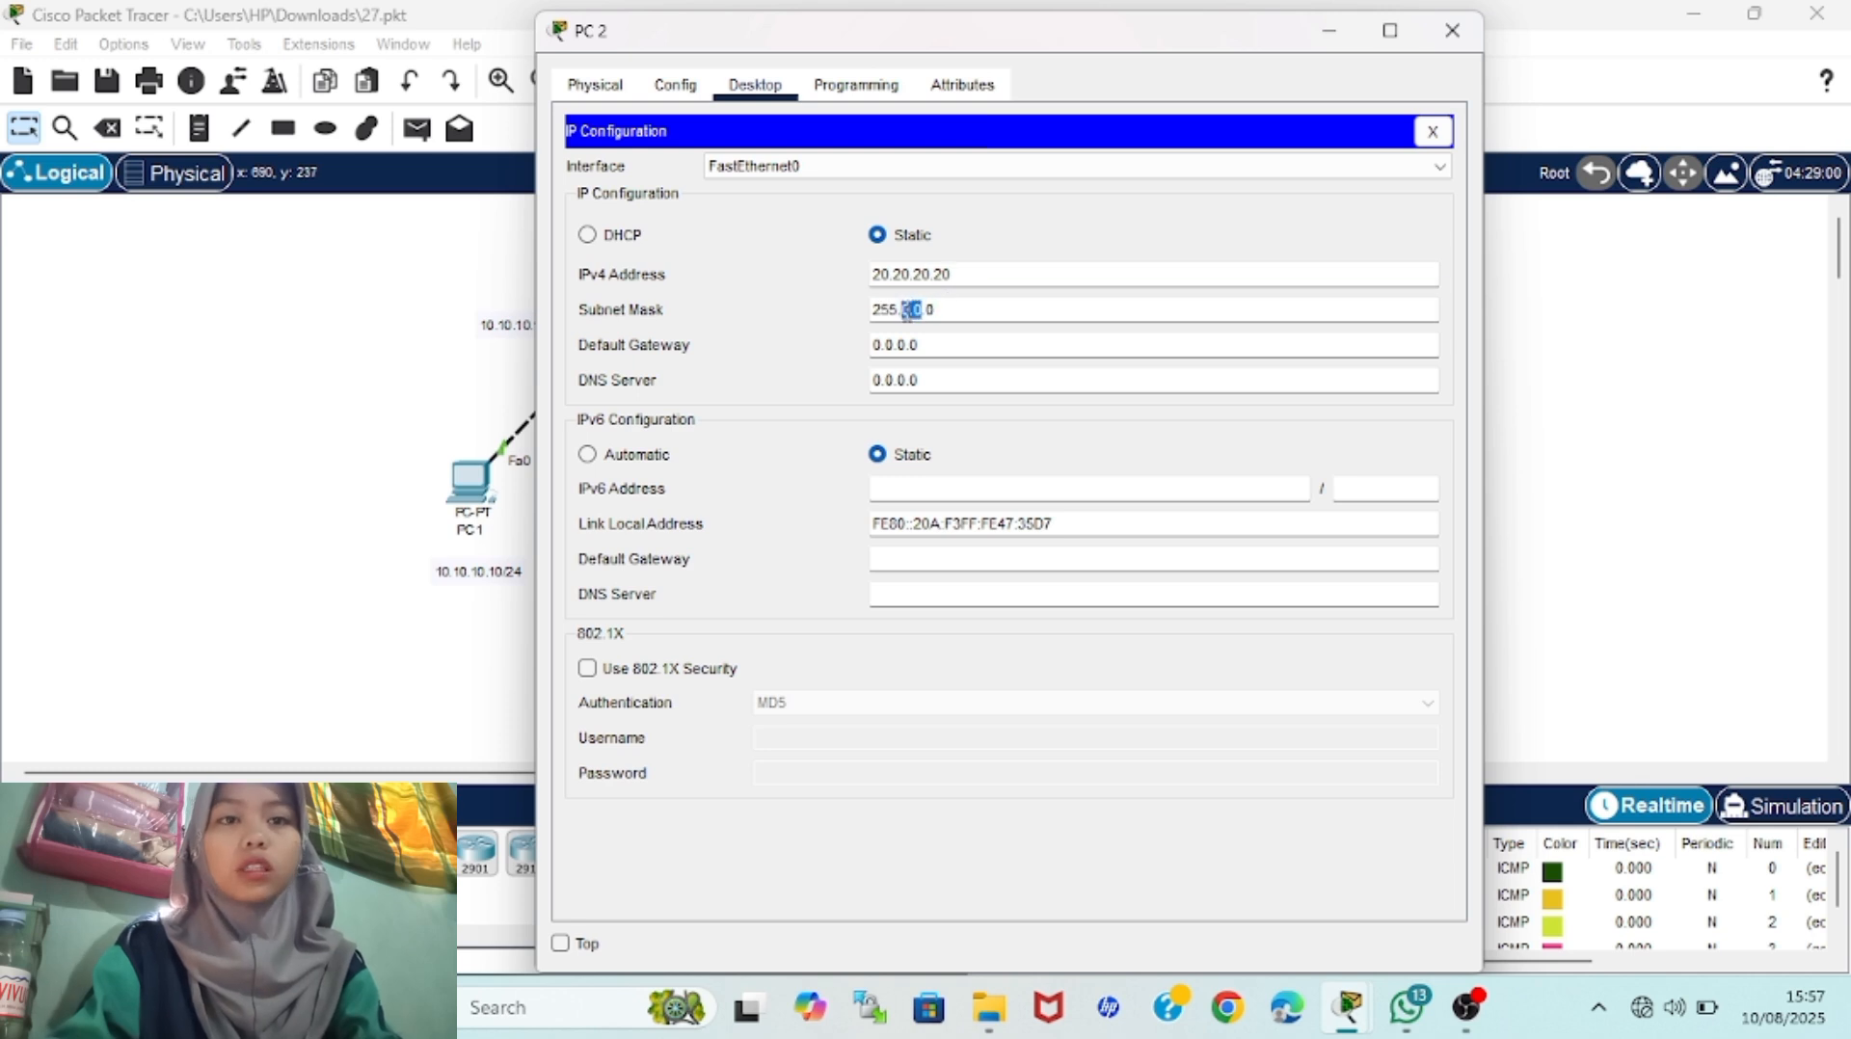
pyautogui.write('255')
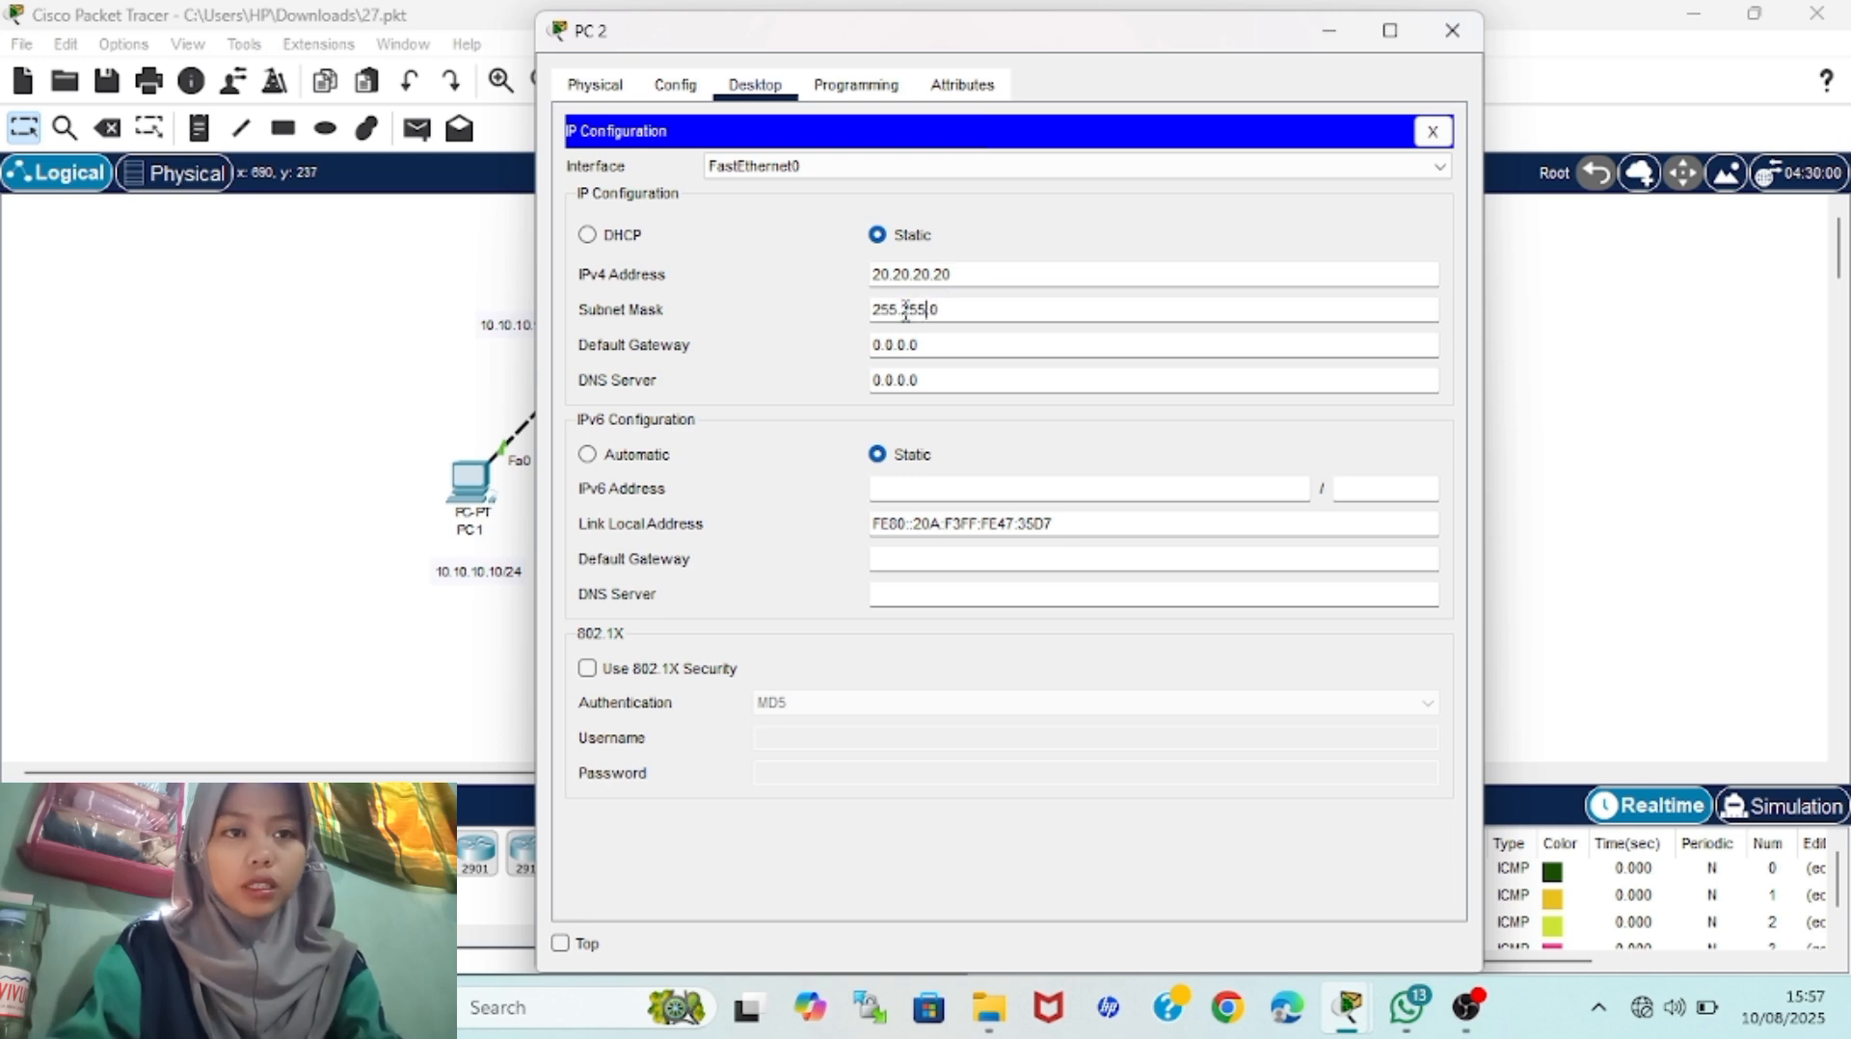
pyautogui.write('.255')
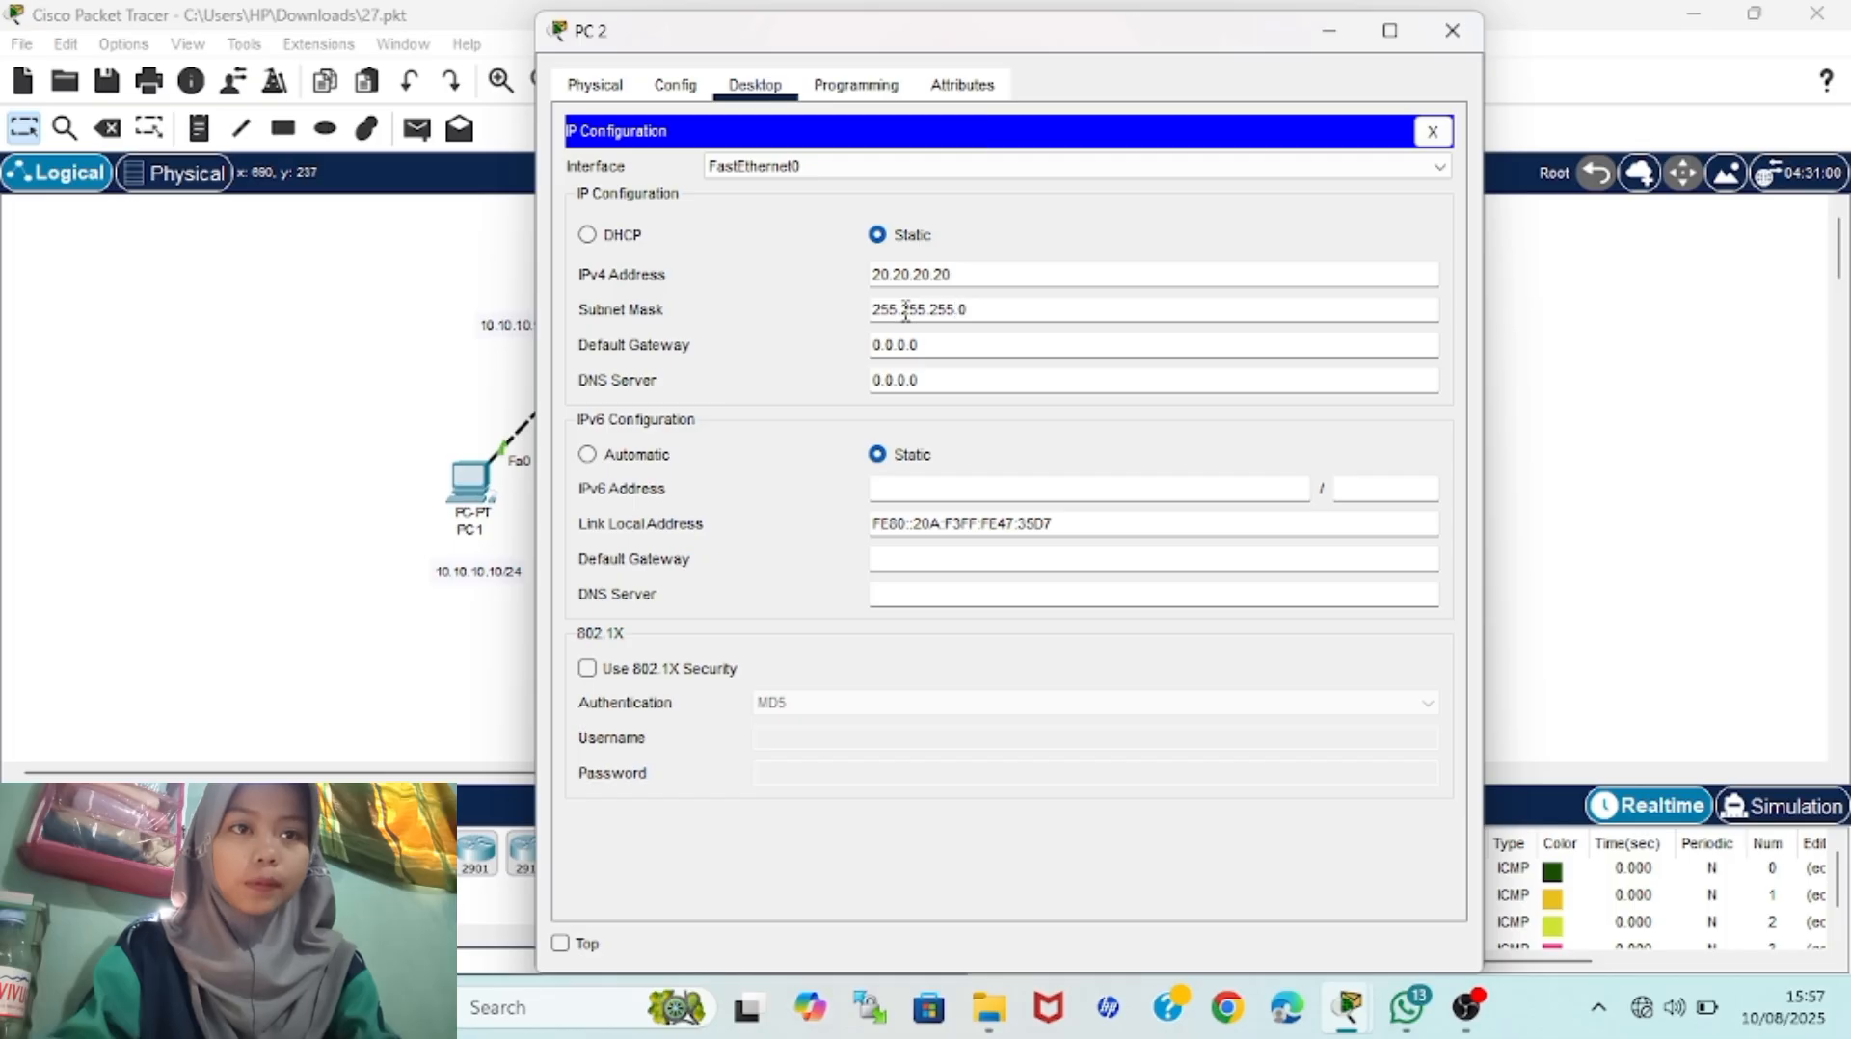
# Set PC 2's default gateway to 20.20.20.1 and close its configuration window
pyautogui.moveTo(920, 345); pyautogui.dragTo(871, 347)
pyautogui.write('20.20.20.2')
pyautogui.press('BackSpace')
pyautogui.write('1')
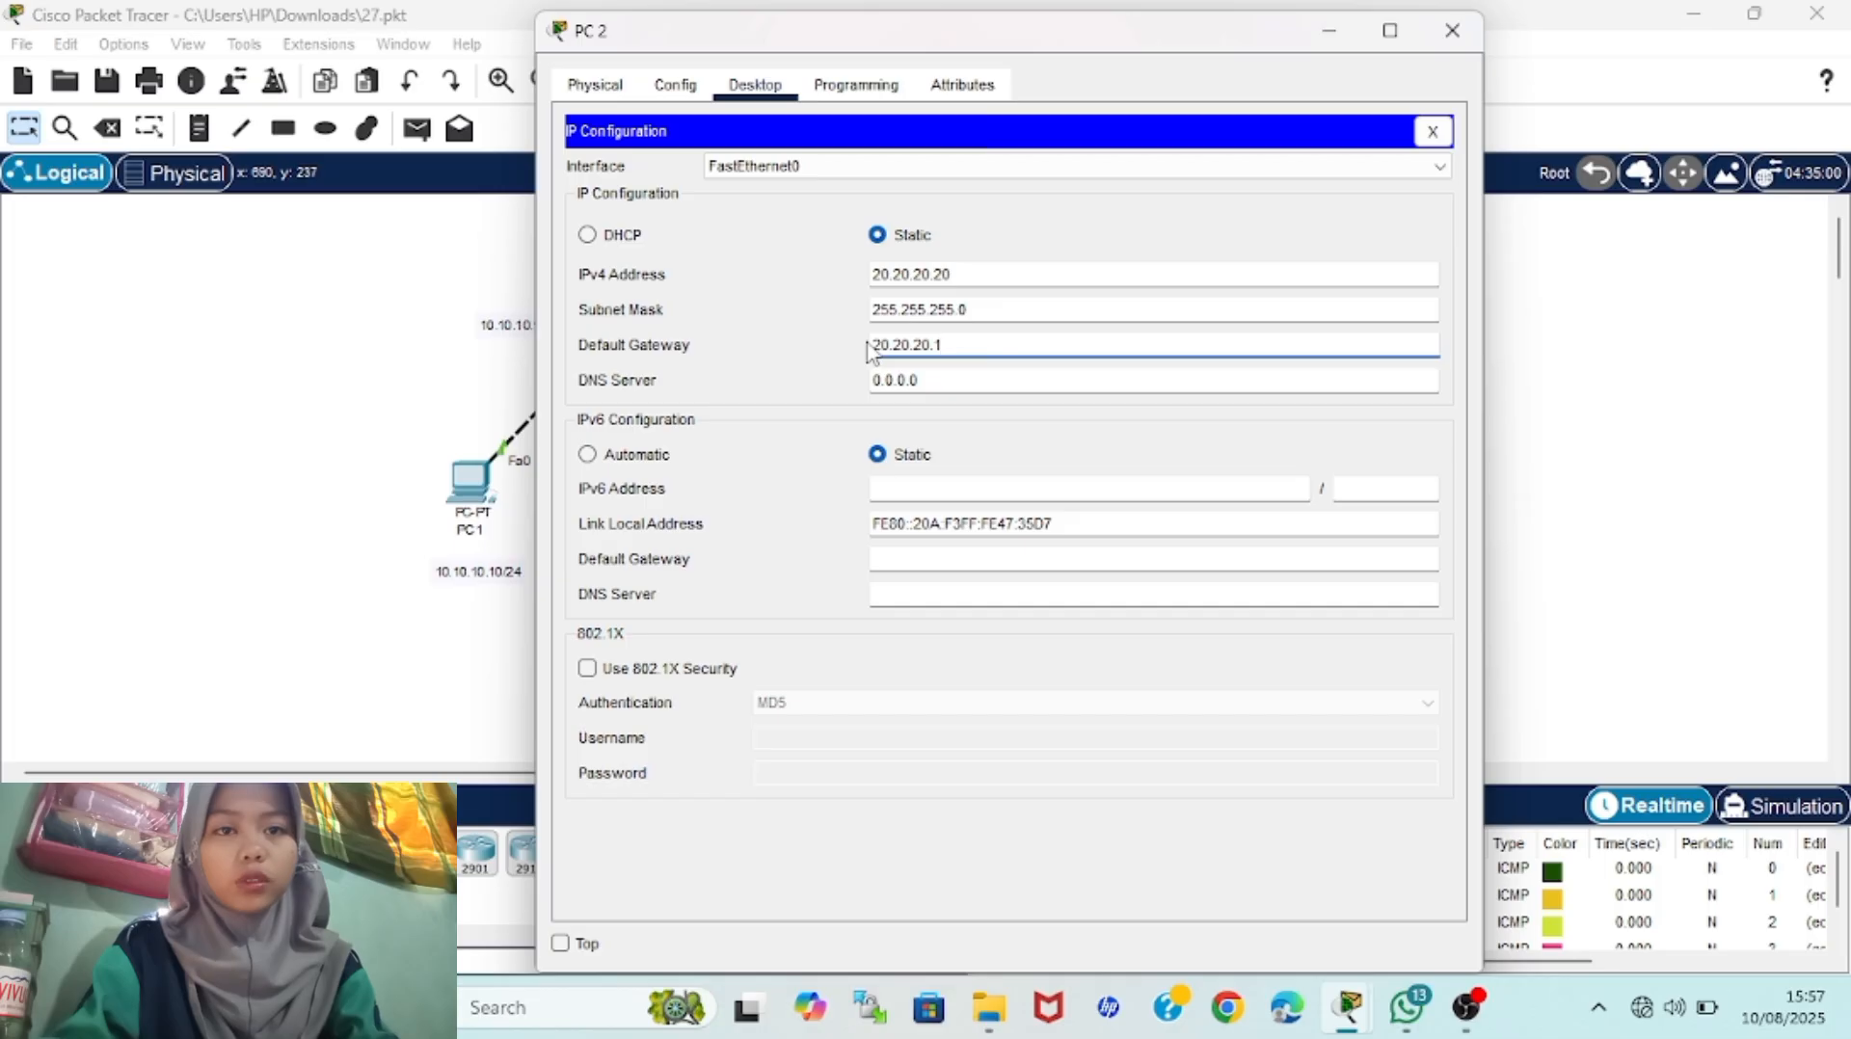
pyautogui.click(1457, 36)
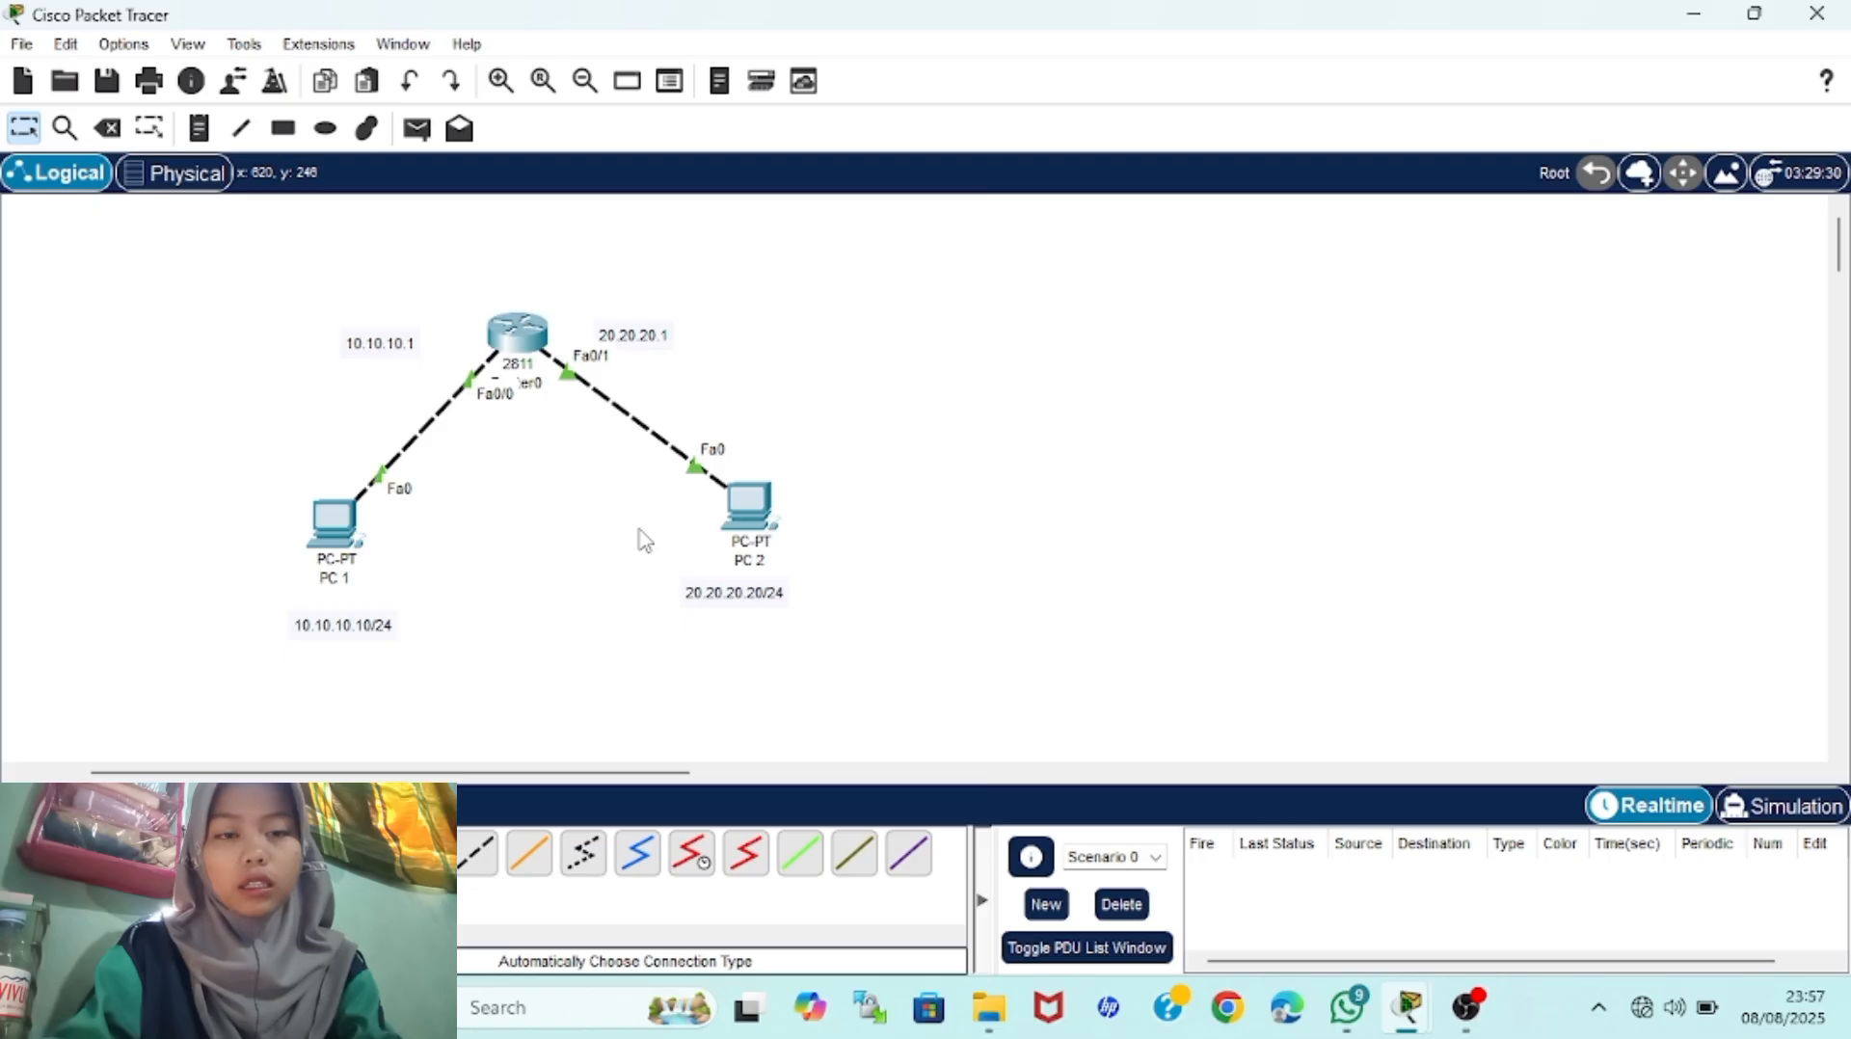
# Test connectivity from PC 1 to PC 2 by running ping 20.20.20.20 in PC 1's command prompt
pyautogui.click(337, 523)
pyautogui.click(1114, 245)
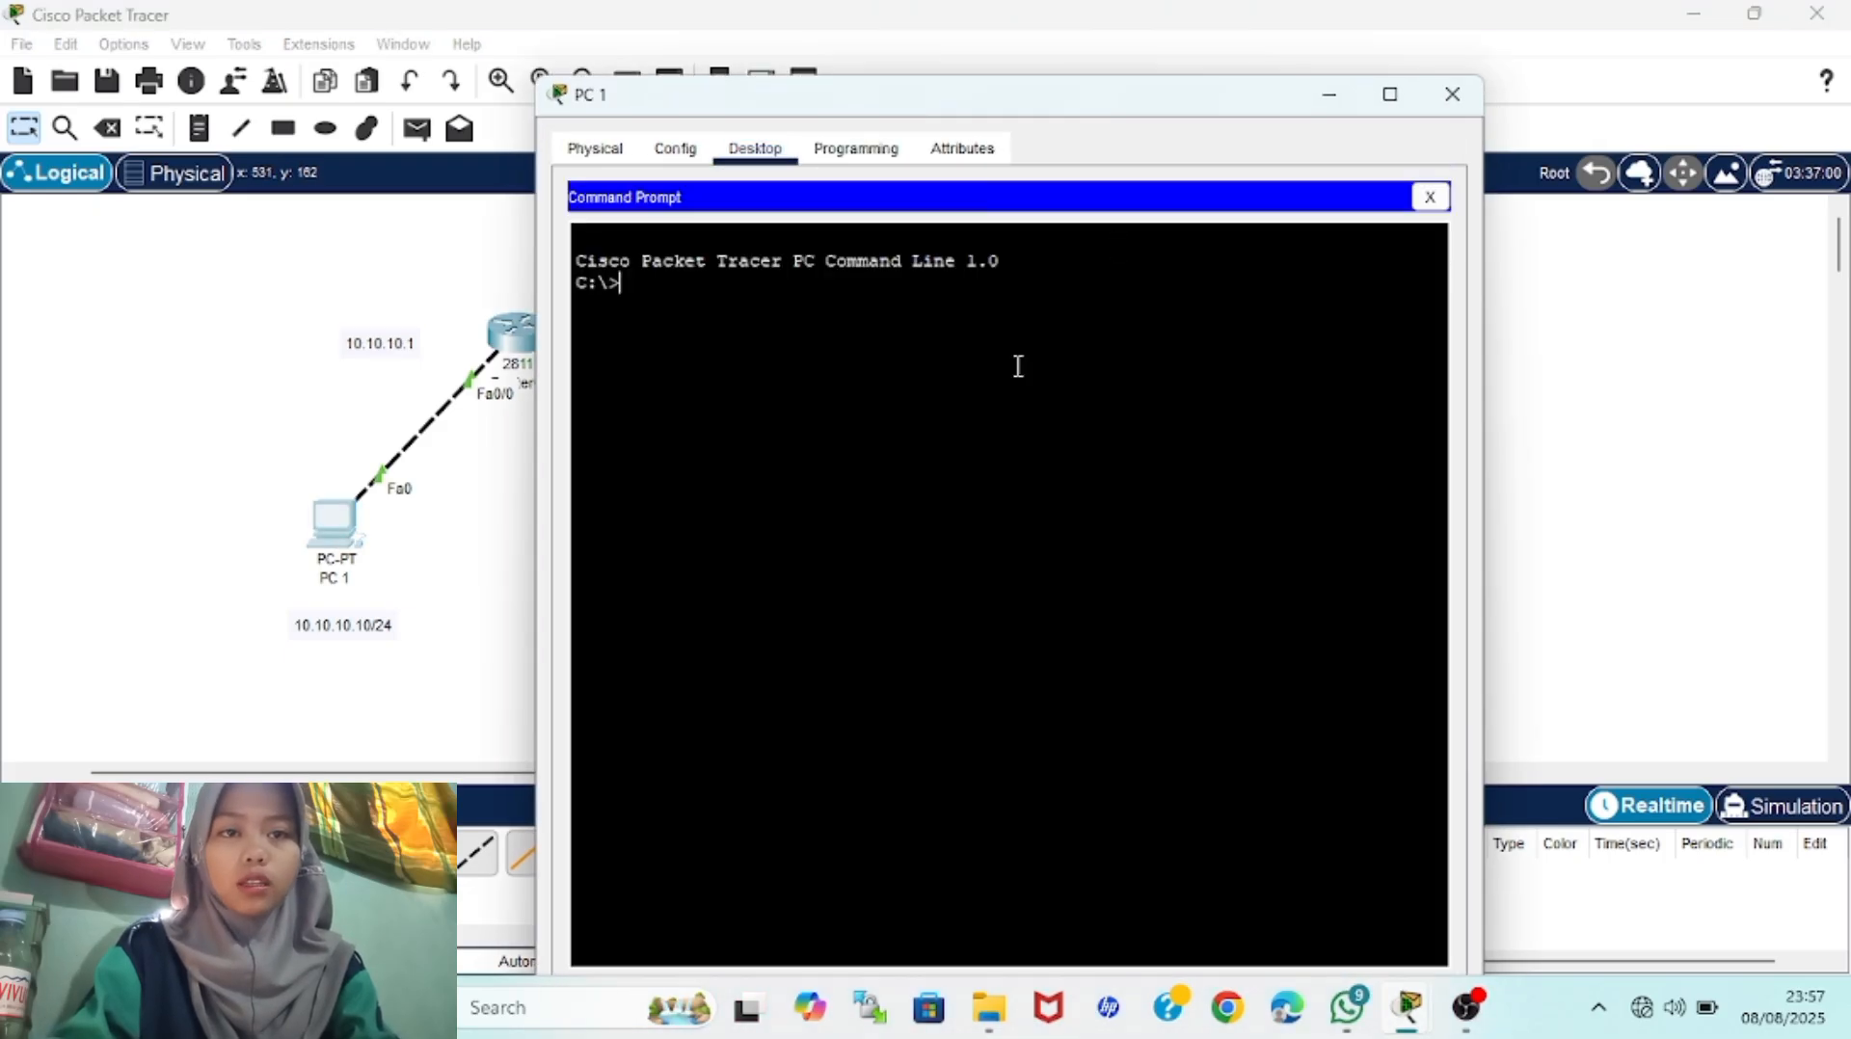
pyautogui.write('ping')
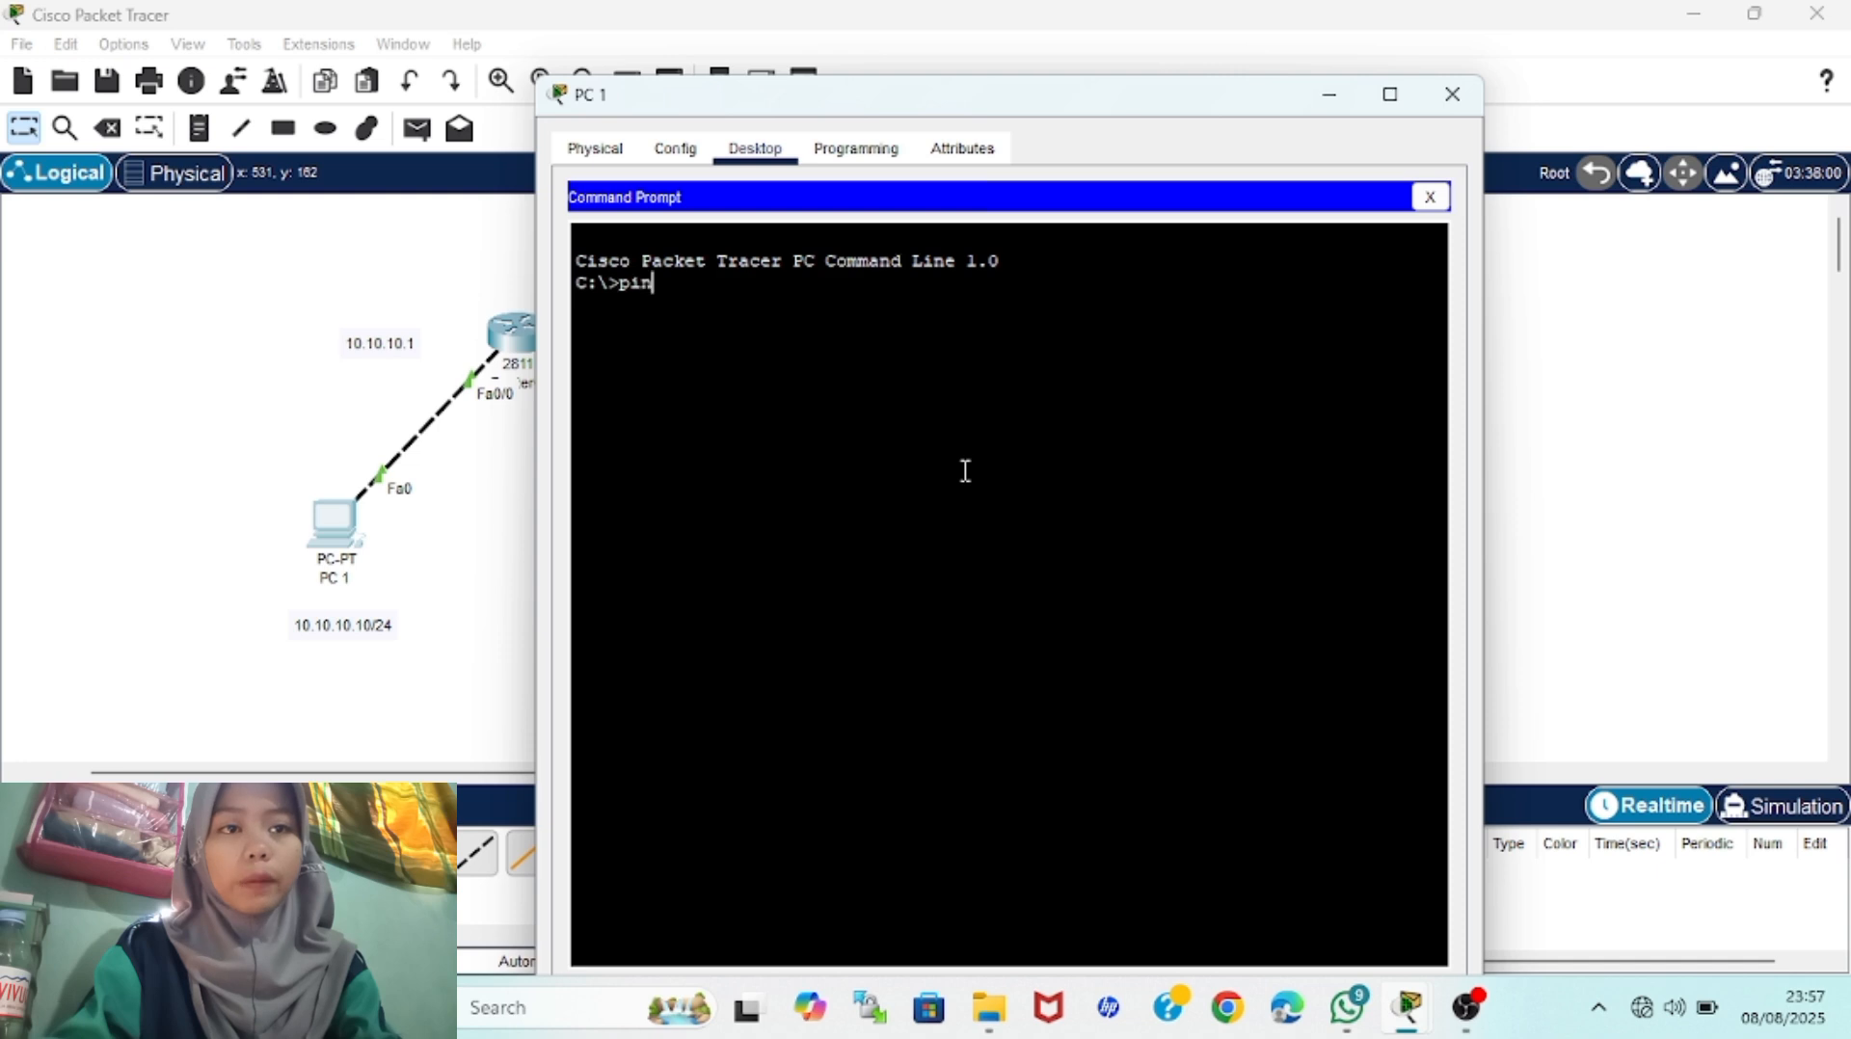
pyautogui.write('.20.20.20')
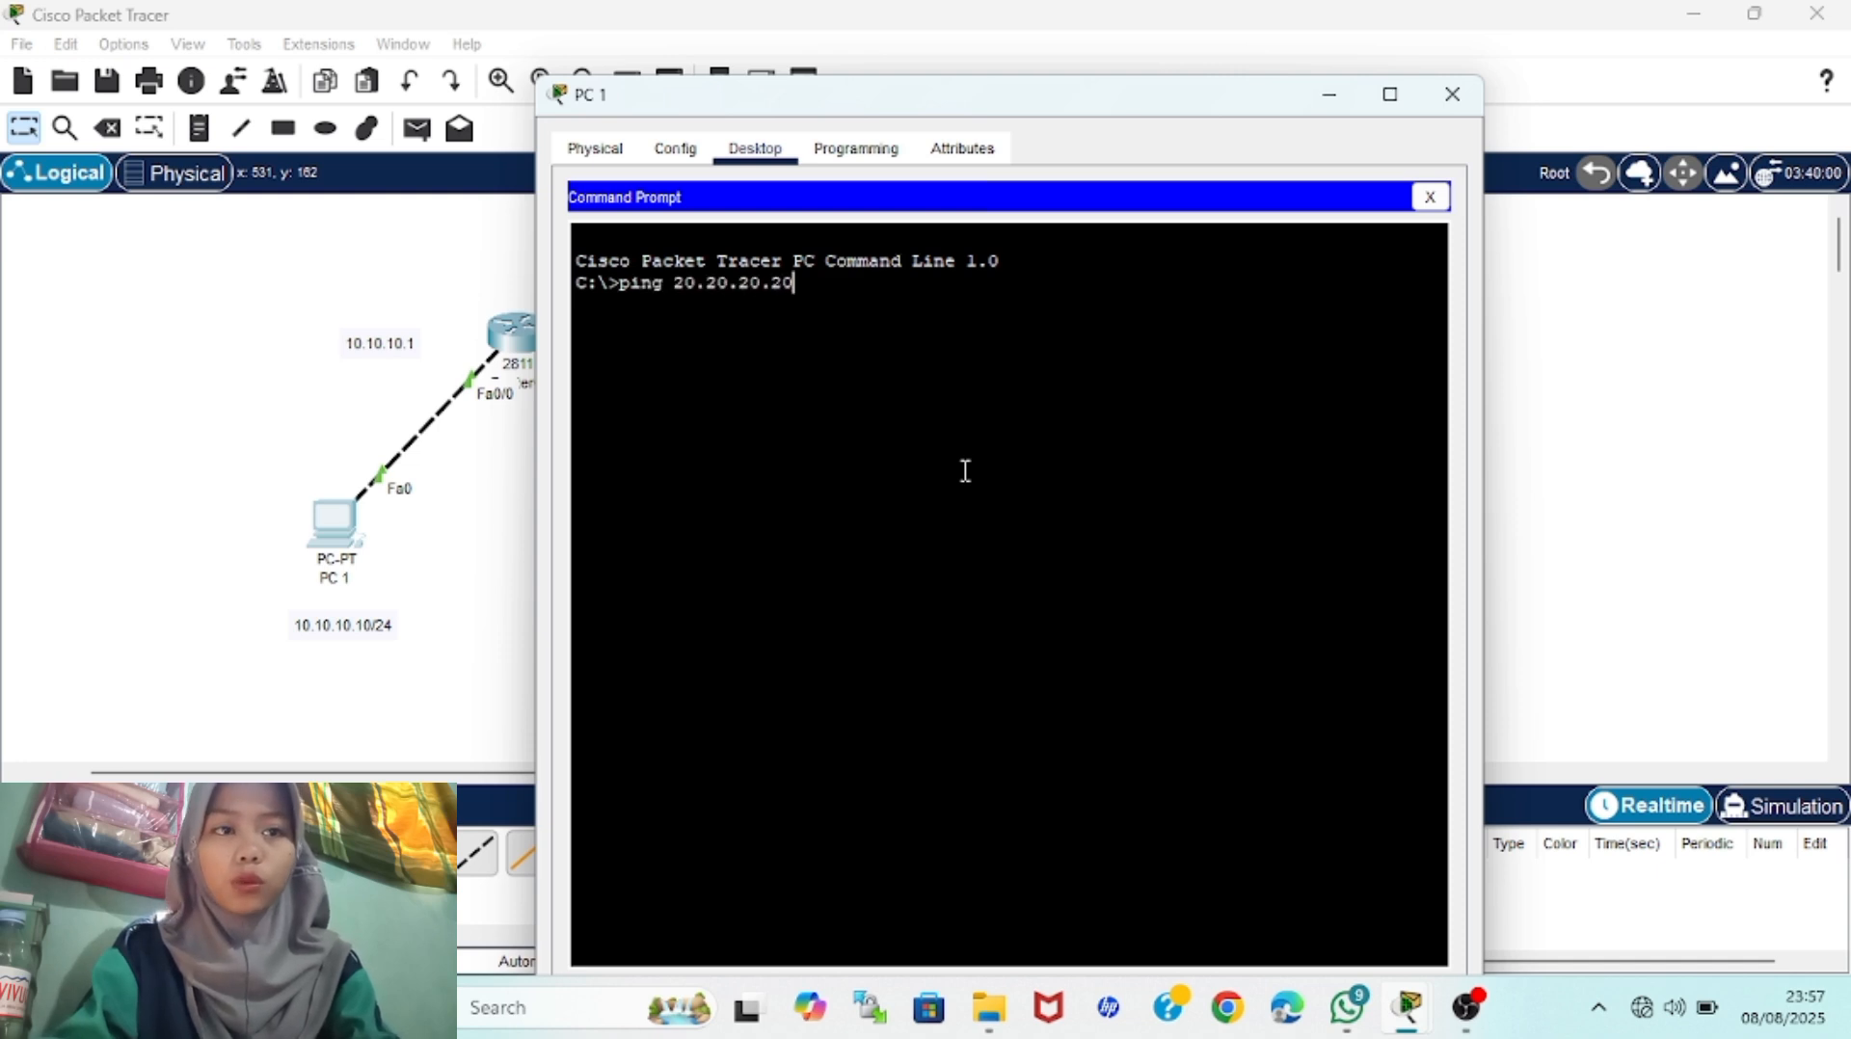
pyautogui.press('Return')
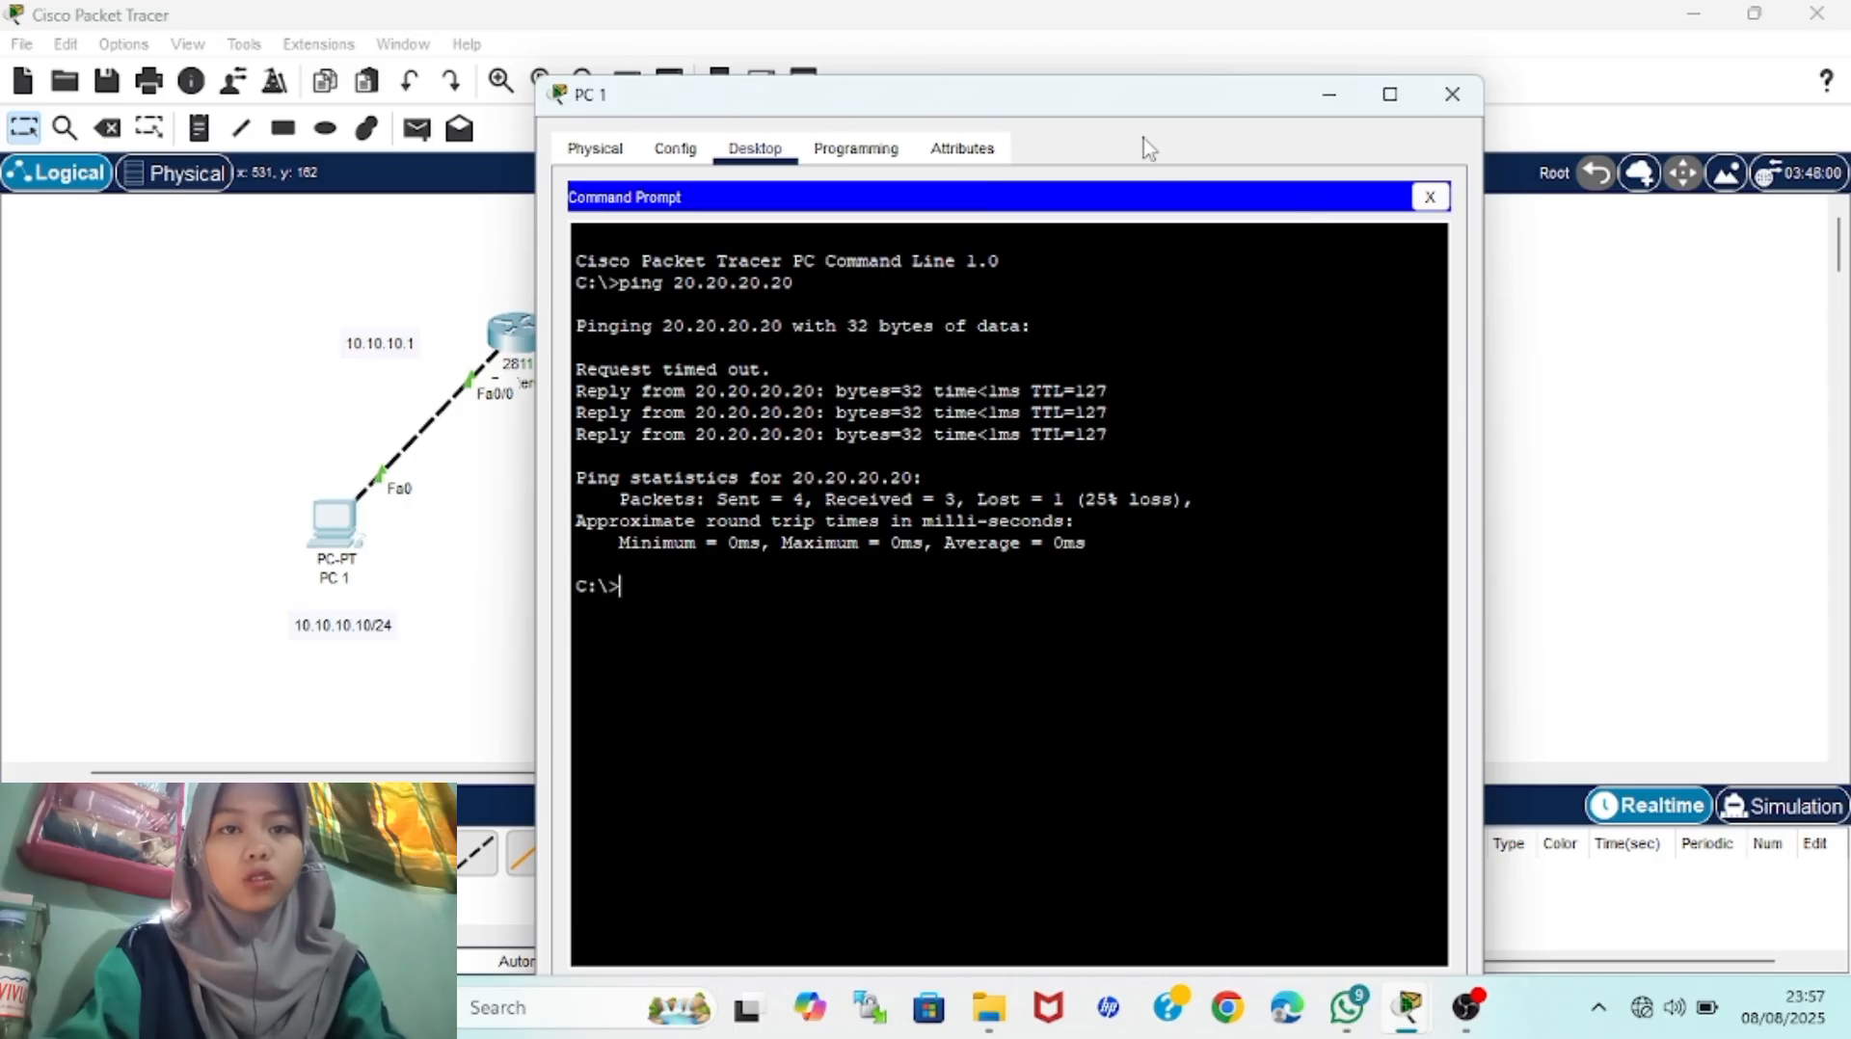
pyautogui.moveTo(1130, 112); pyautogui.dragTo(1443, 62)
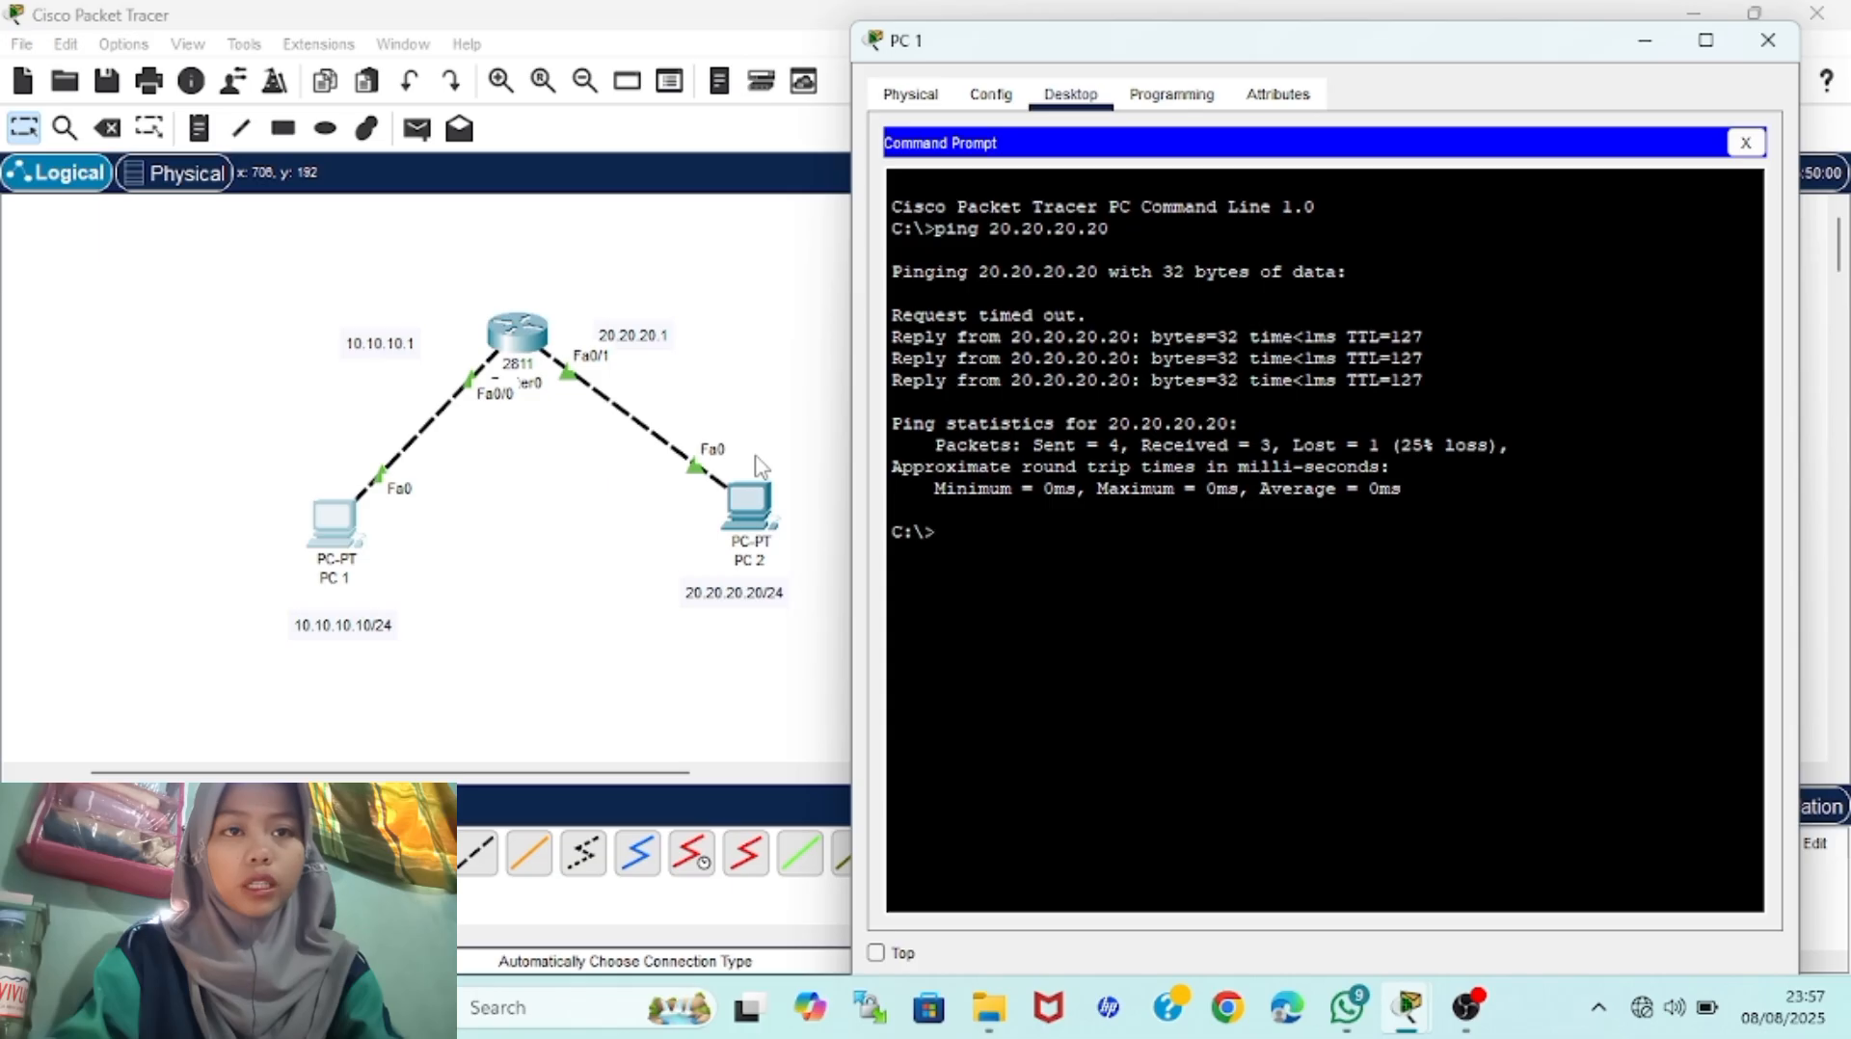
pyautogui.click(771, 385)
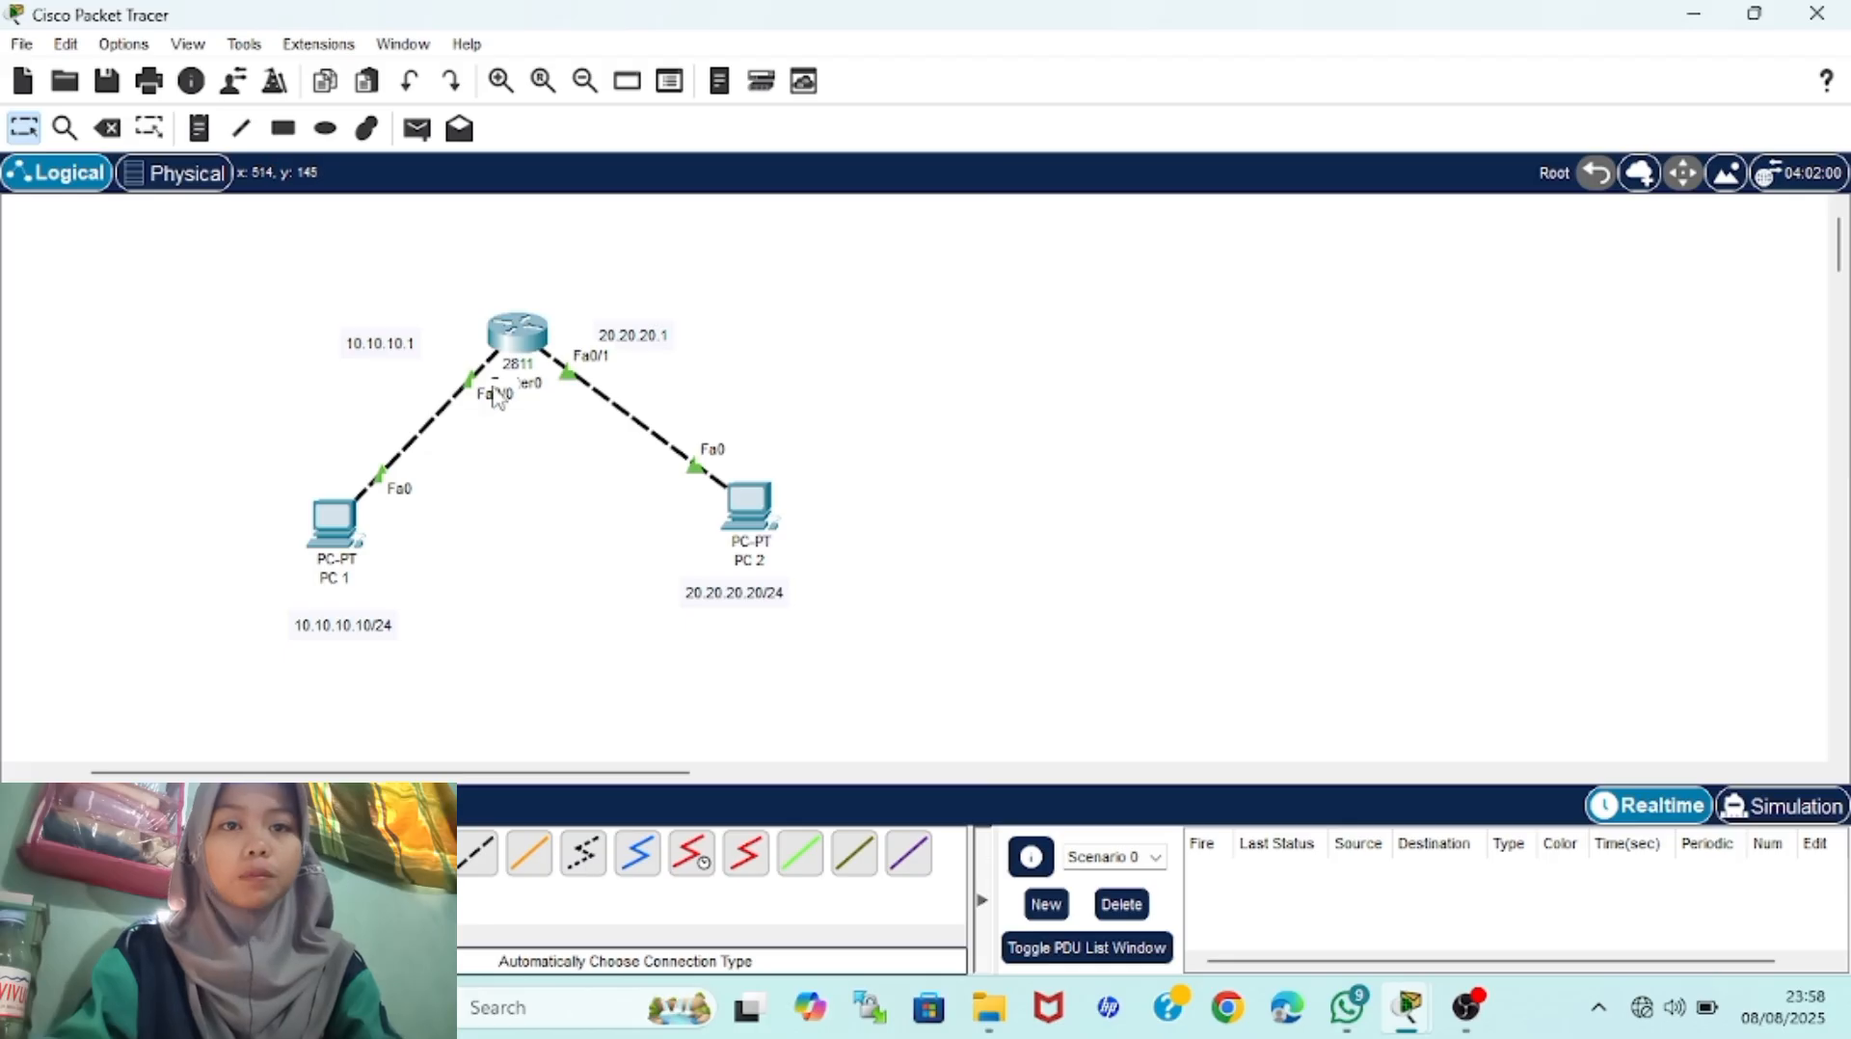
# Display the 2811 router's routing table by running do show ip ro in its command line
pyautogui.moveTo(511, 359)
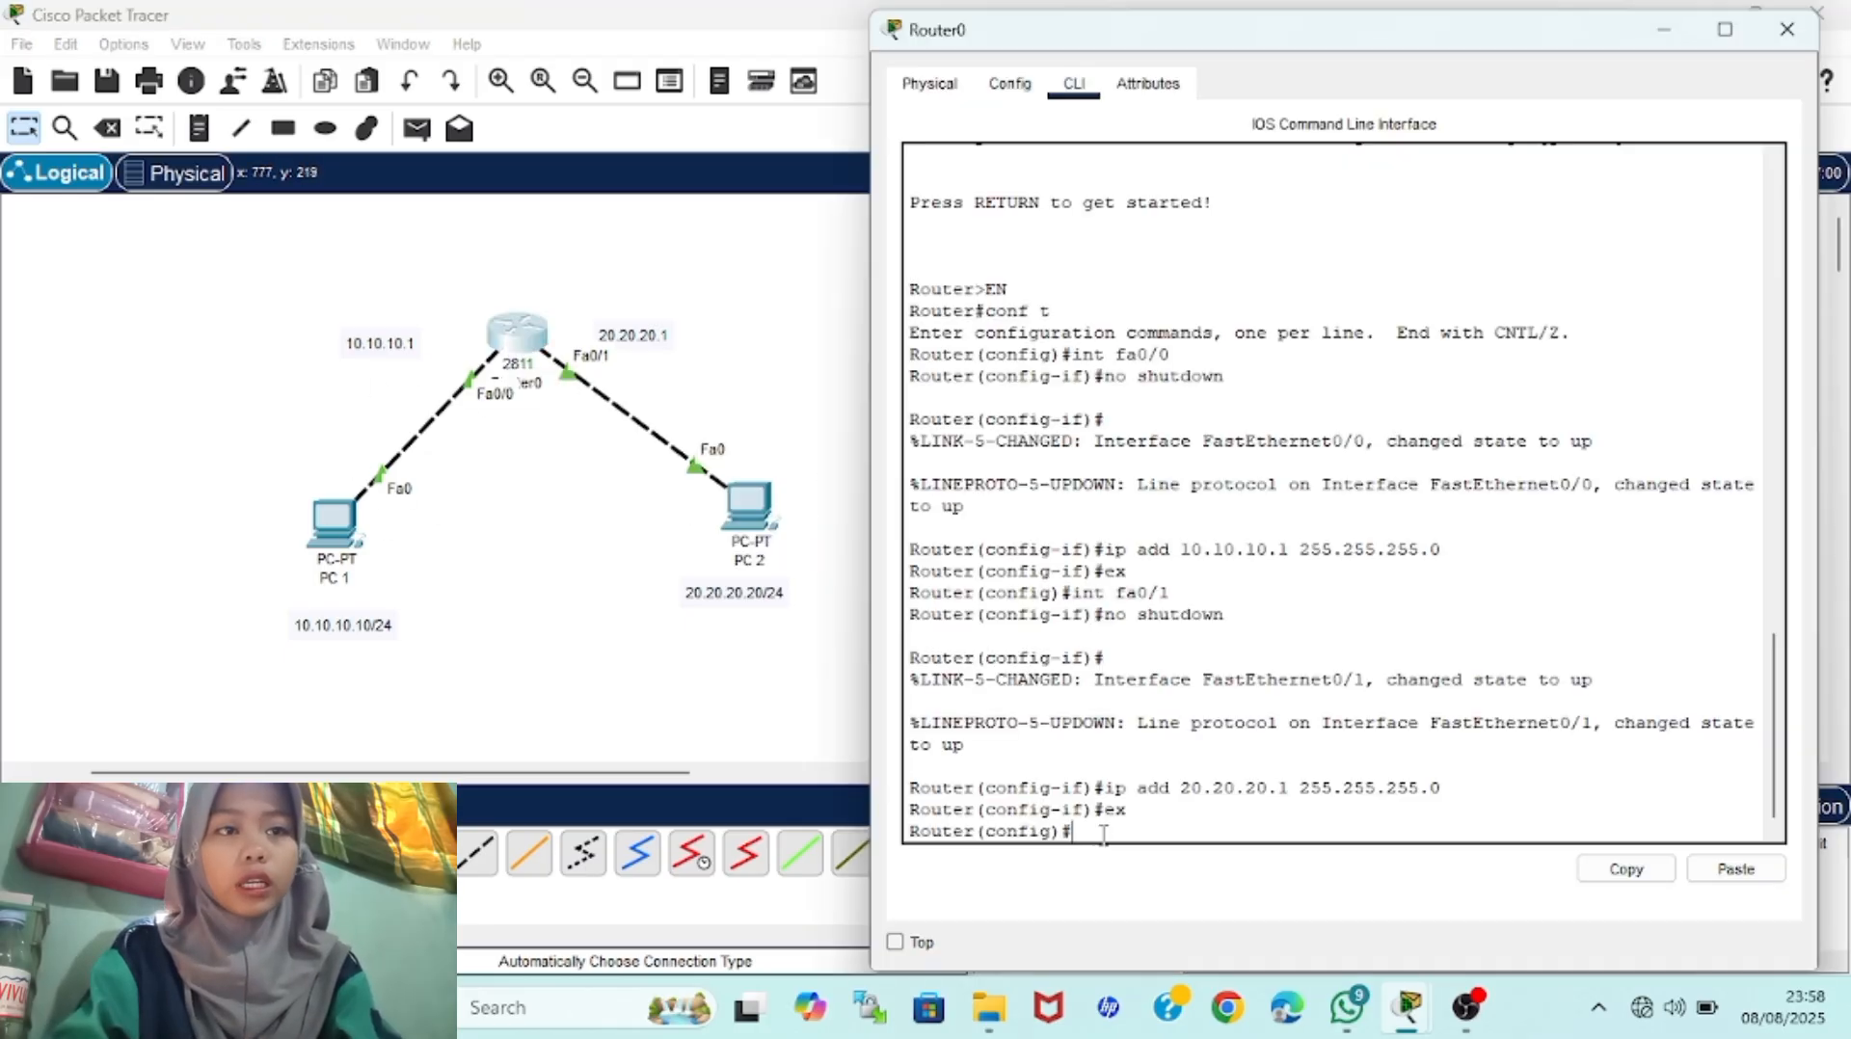
pyautogui.write('do show')
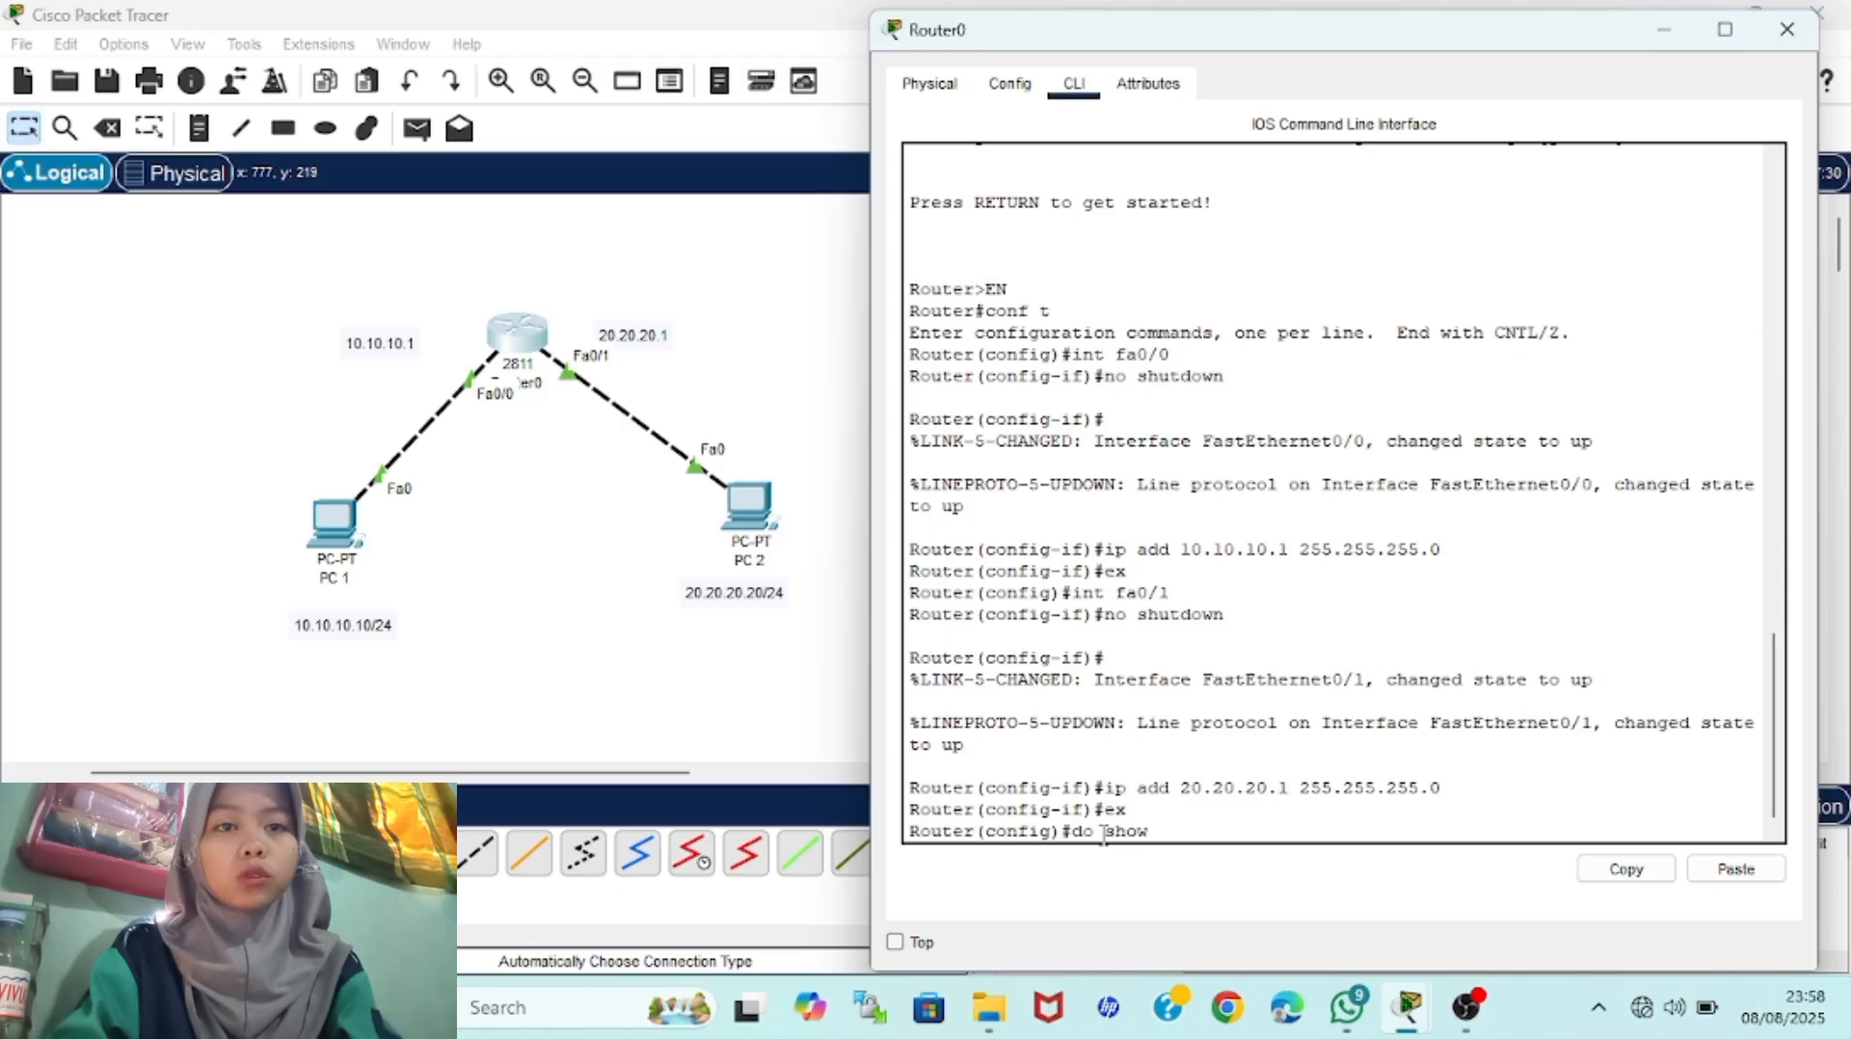
pyautogui.write(' ip ro')
pyautogui.press('Return')
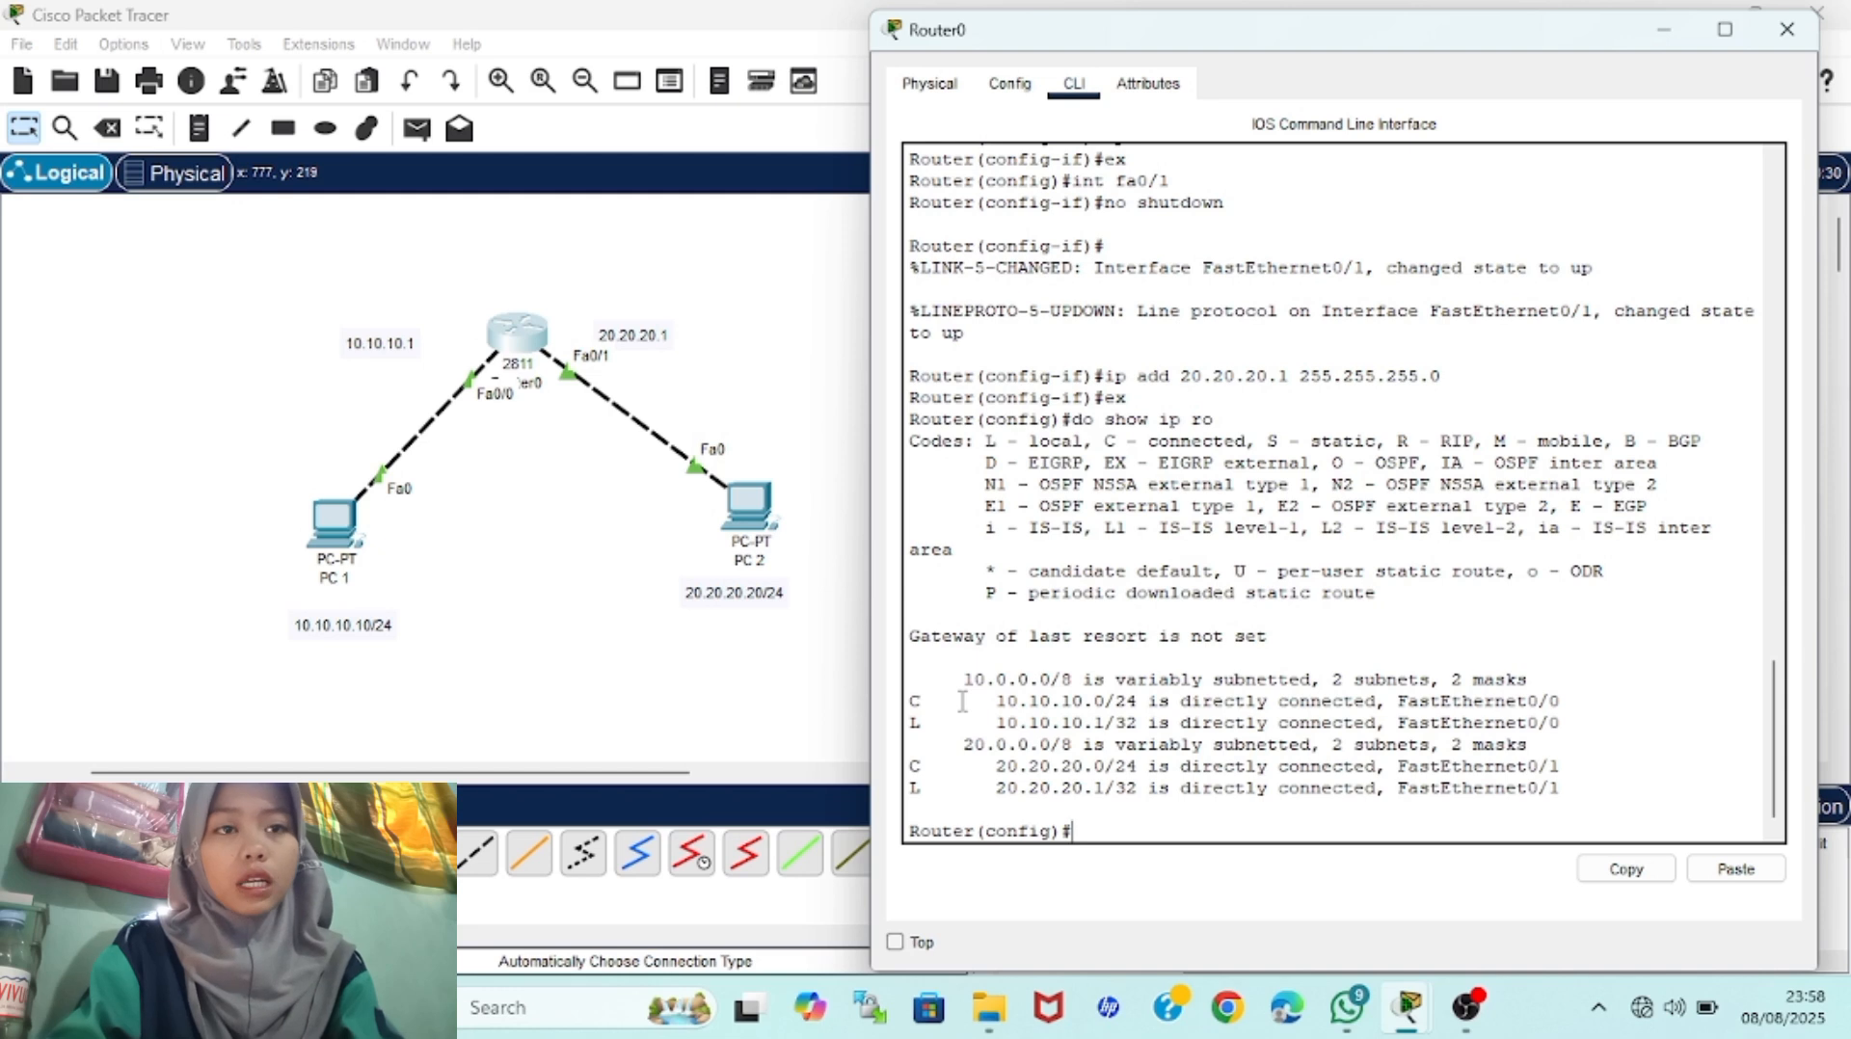
# Examine the router's connected and local routes for both networks and compare them with the interface address commands entered above
pyautogui.moveTo(914, 701); pyautogui.dragTo(1261, 790)
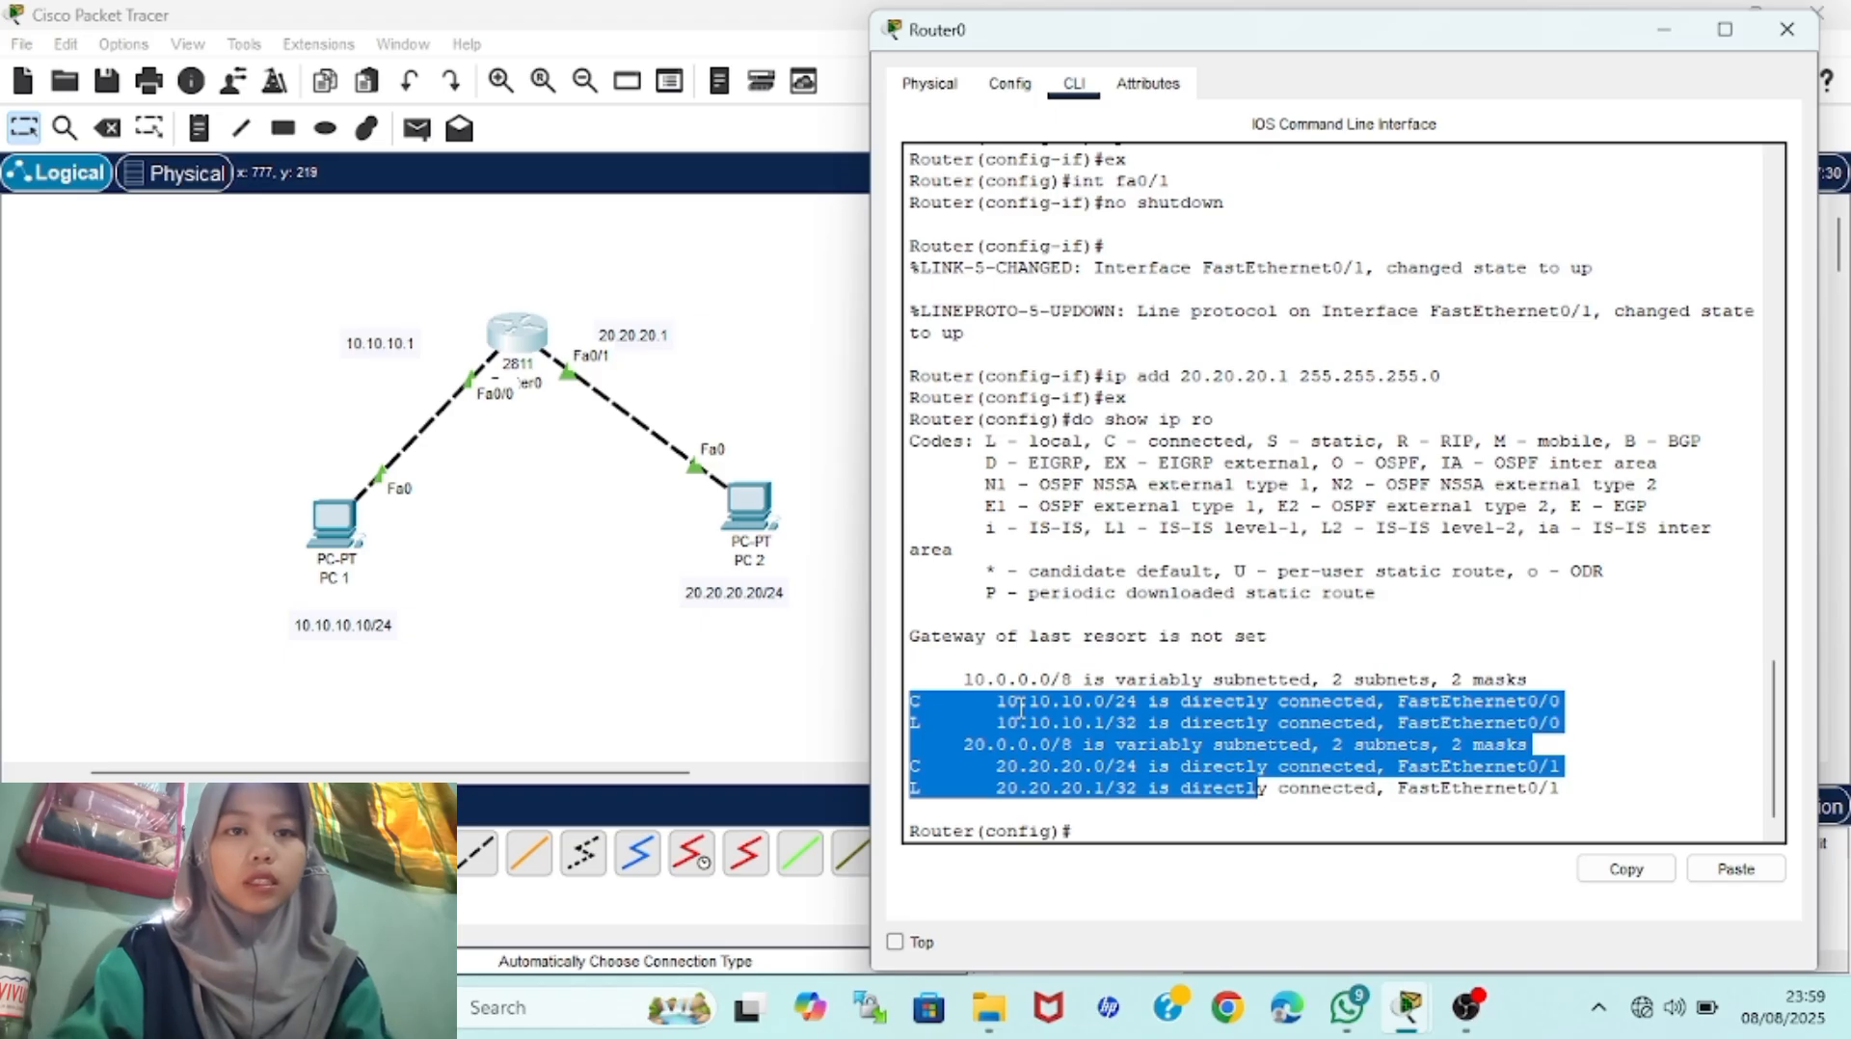
pyautogui.scroll(7, 1021, 709)
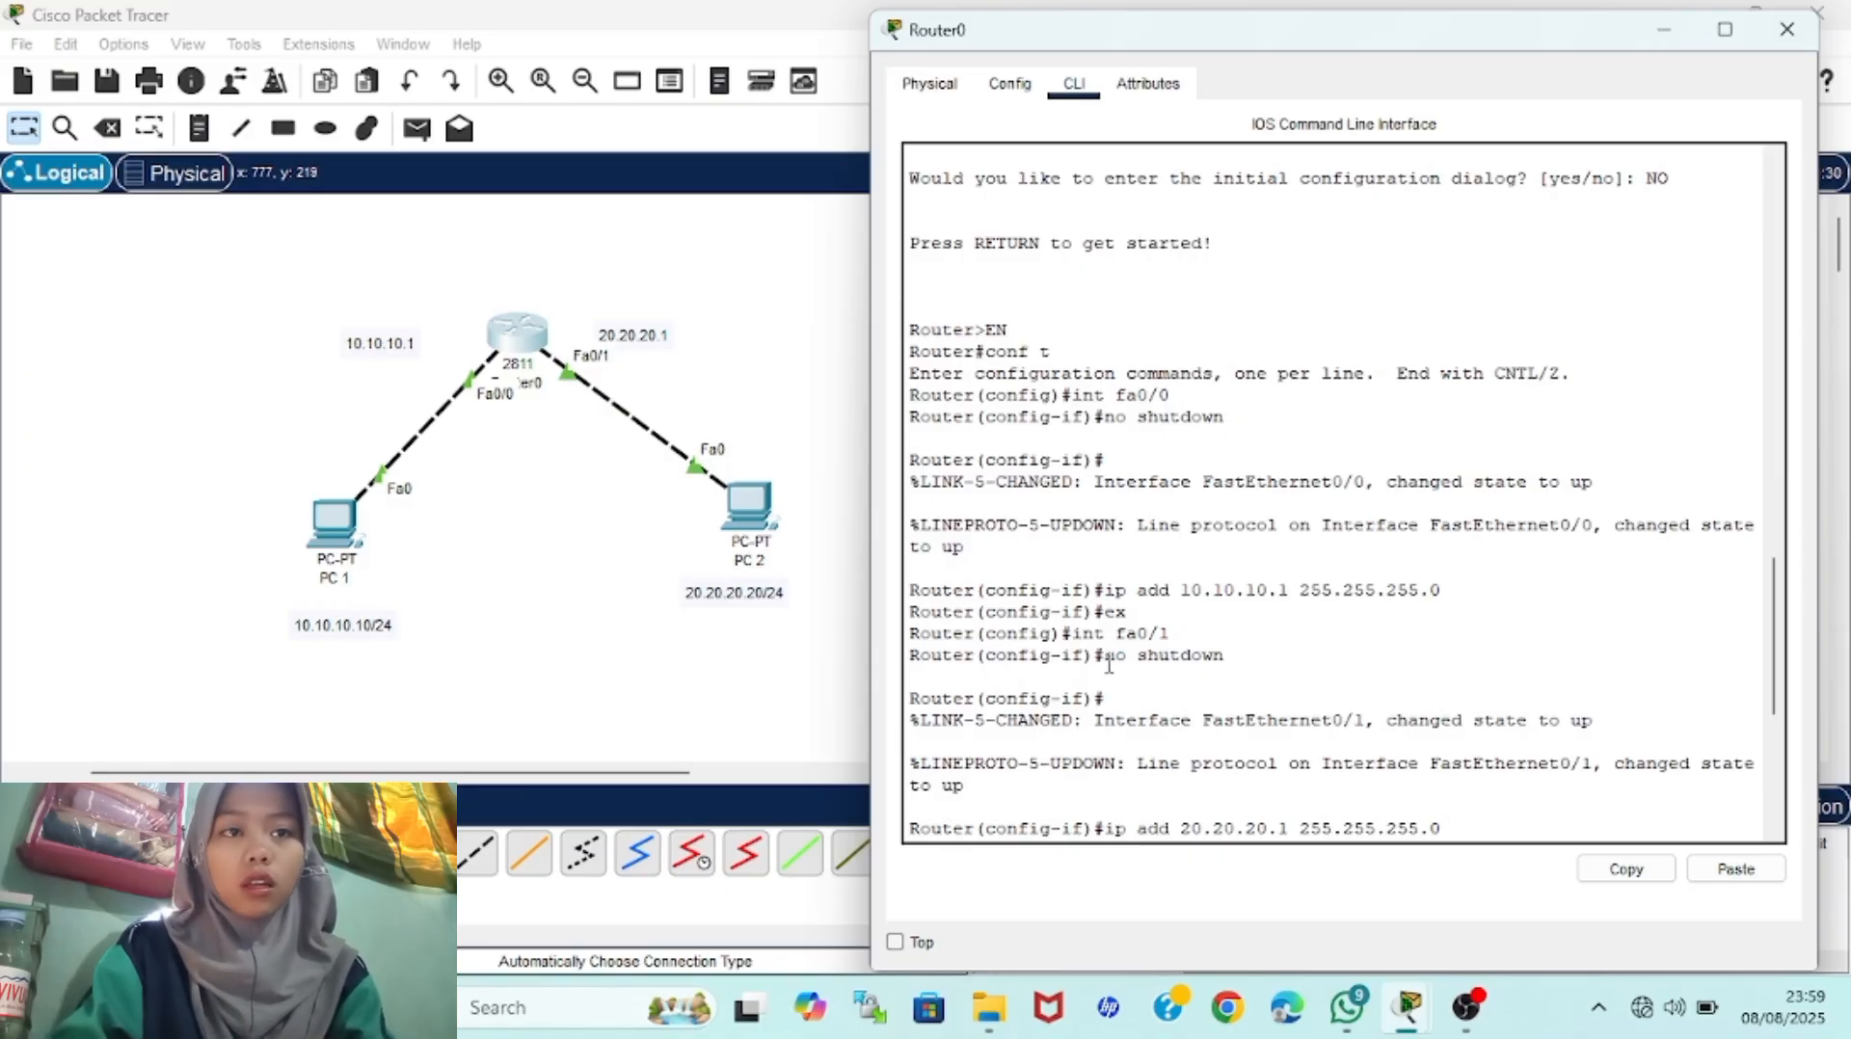
pyautogui.scroll(-2, 1109, 665)
pyautogui.scroll(-5, 1109, 661)
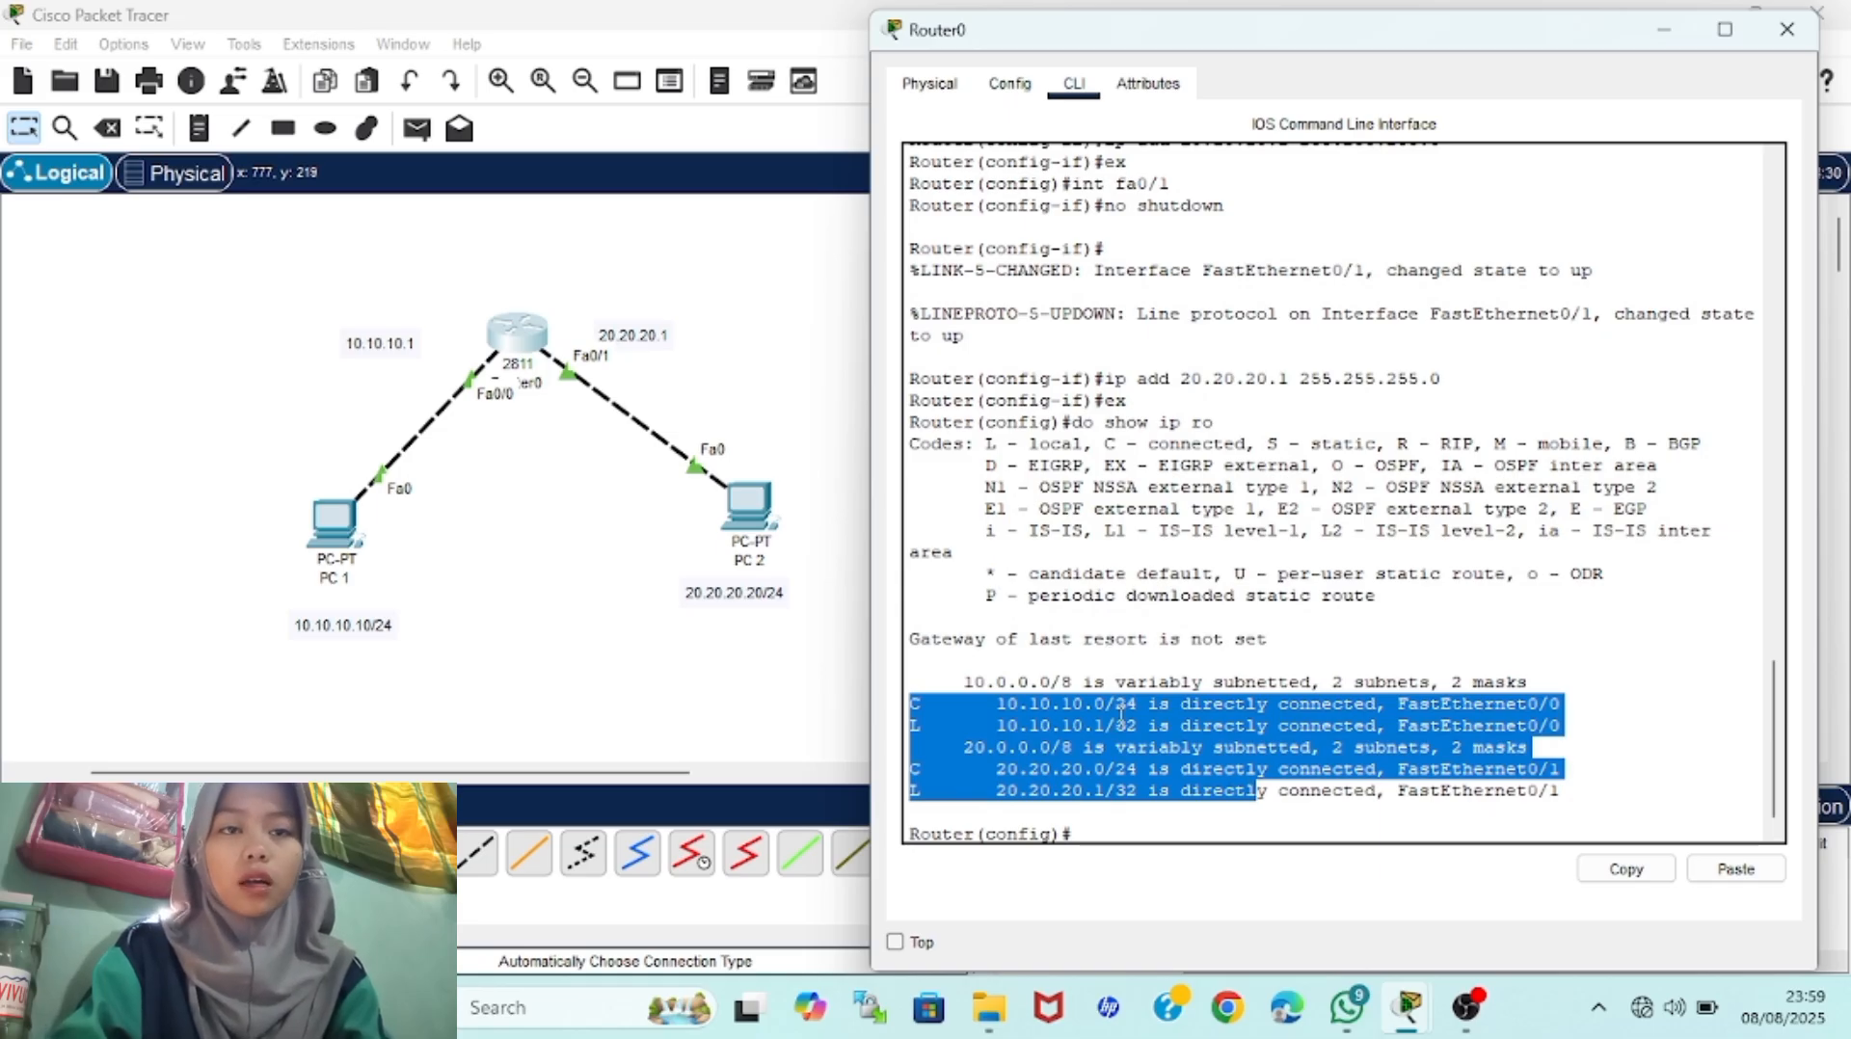
pyautogui.click(1066, 696)
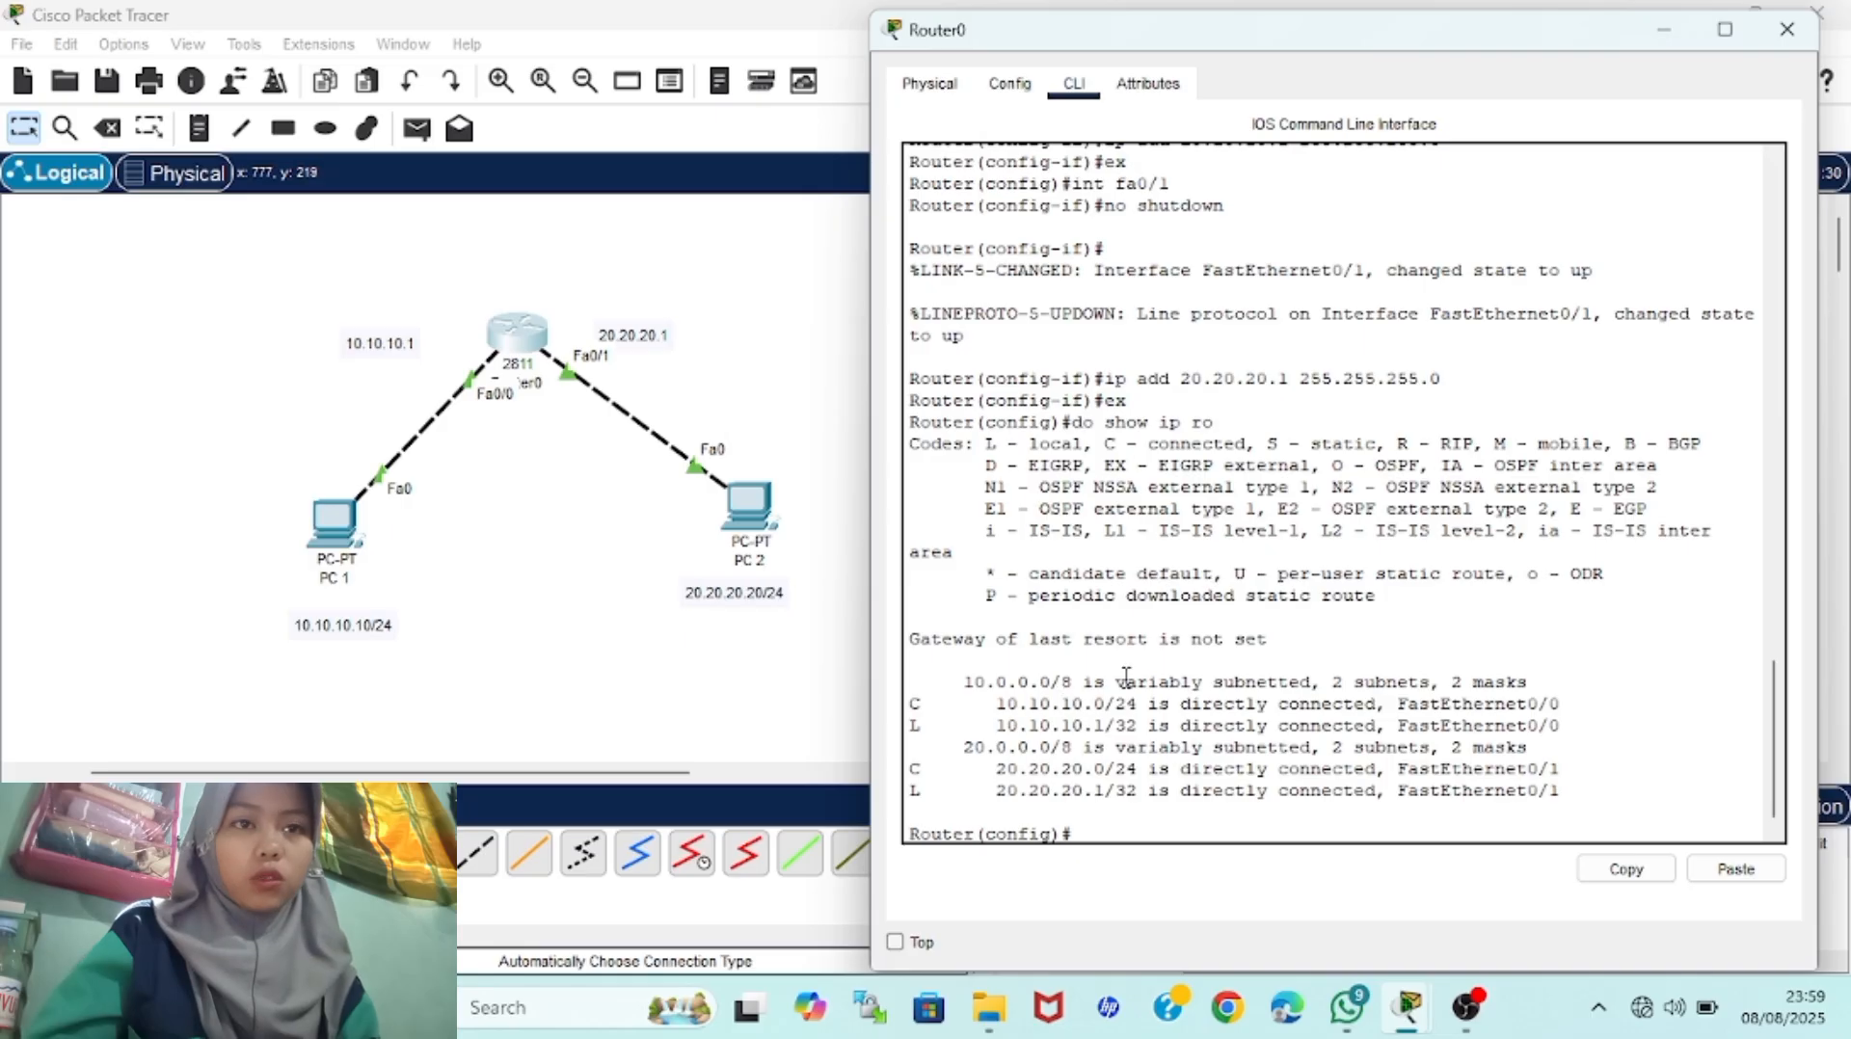
pyautogui.scroll(3, 1139, 665)
pyautogui.scroll(2, 1138, 664)
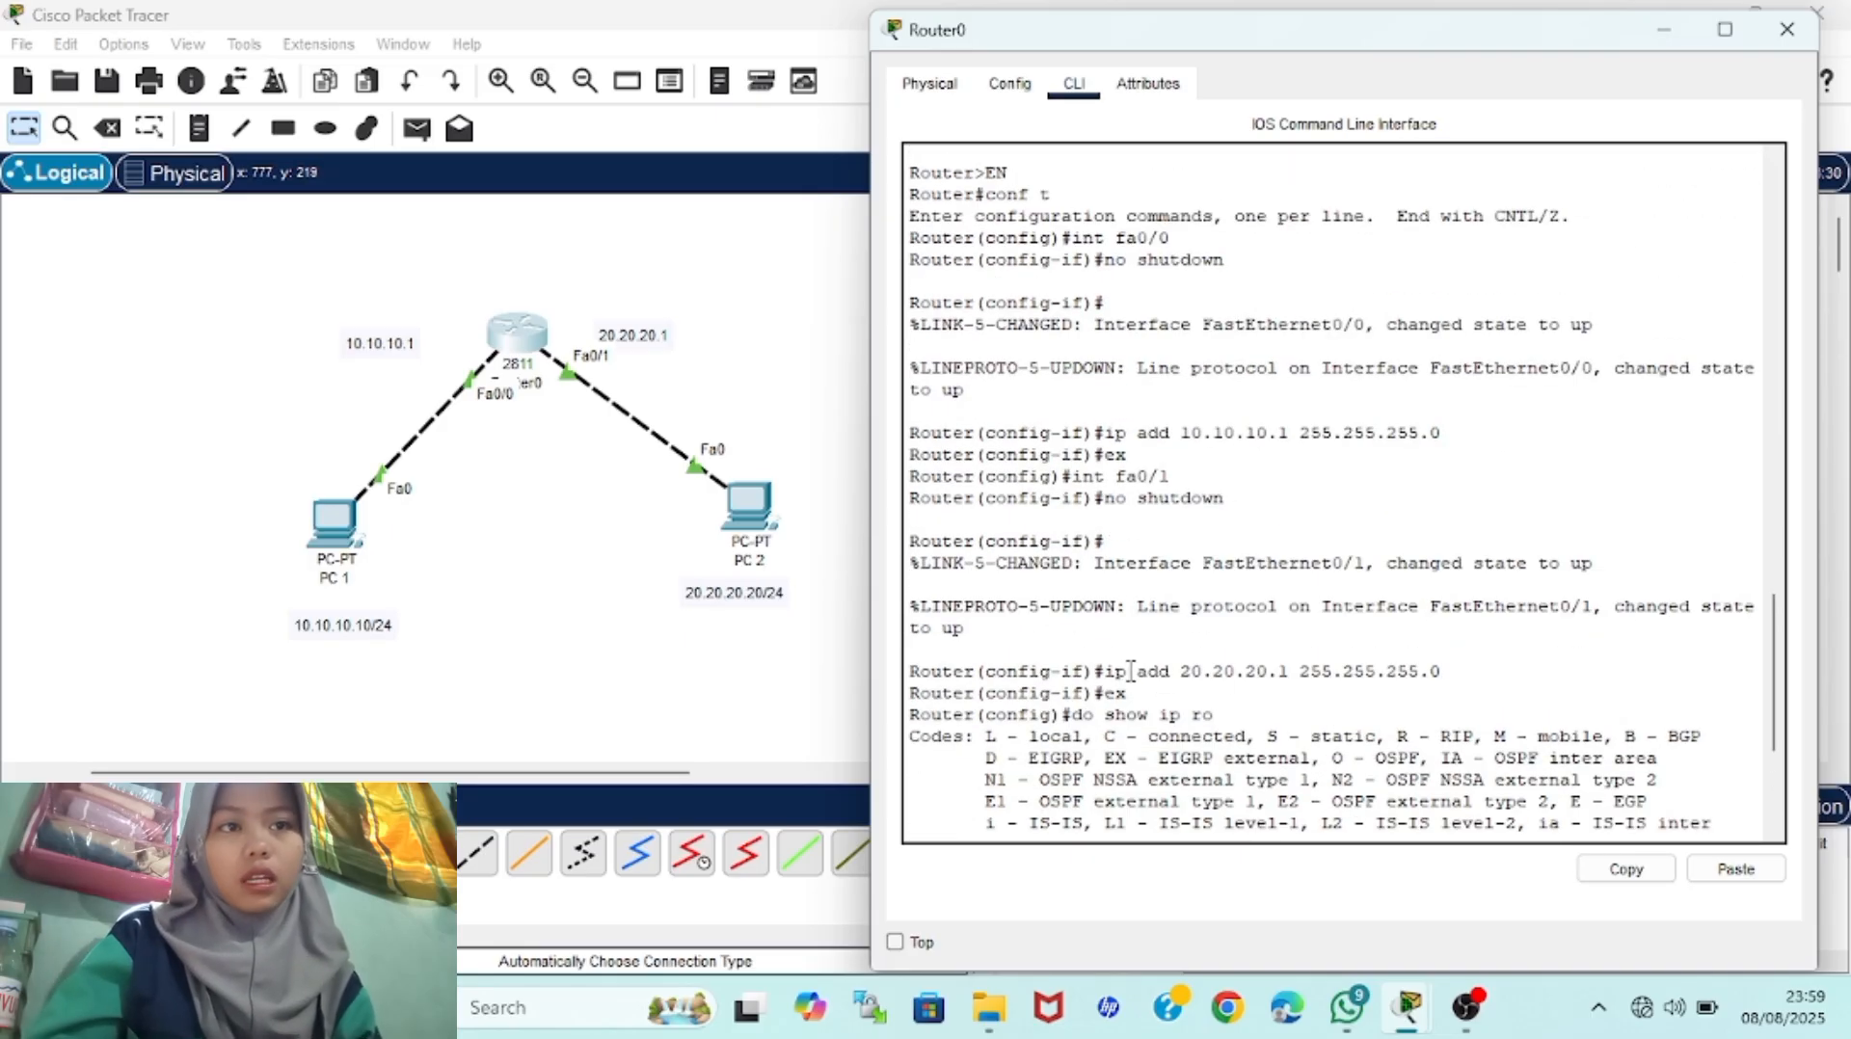
pyautogui.moveTo(1131, 669); pyautogui.dragTo(1435, 665)
pyautogui.scroll(-5, 1435, 667)
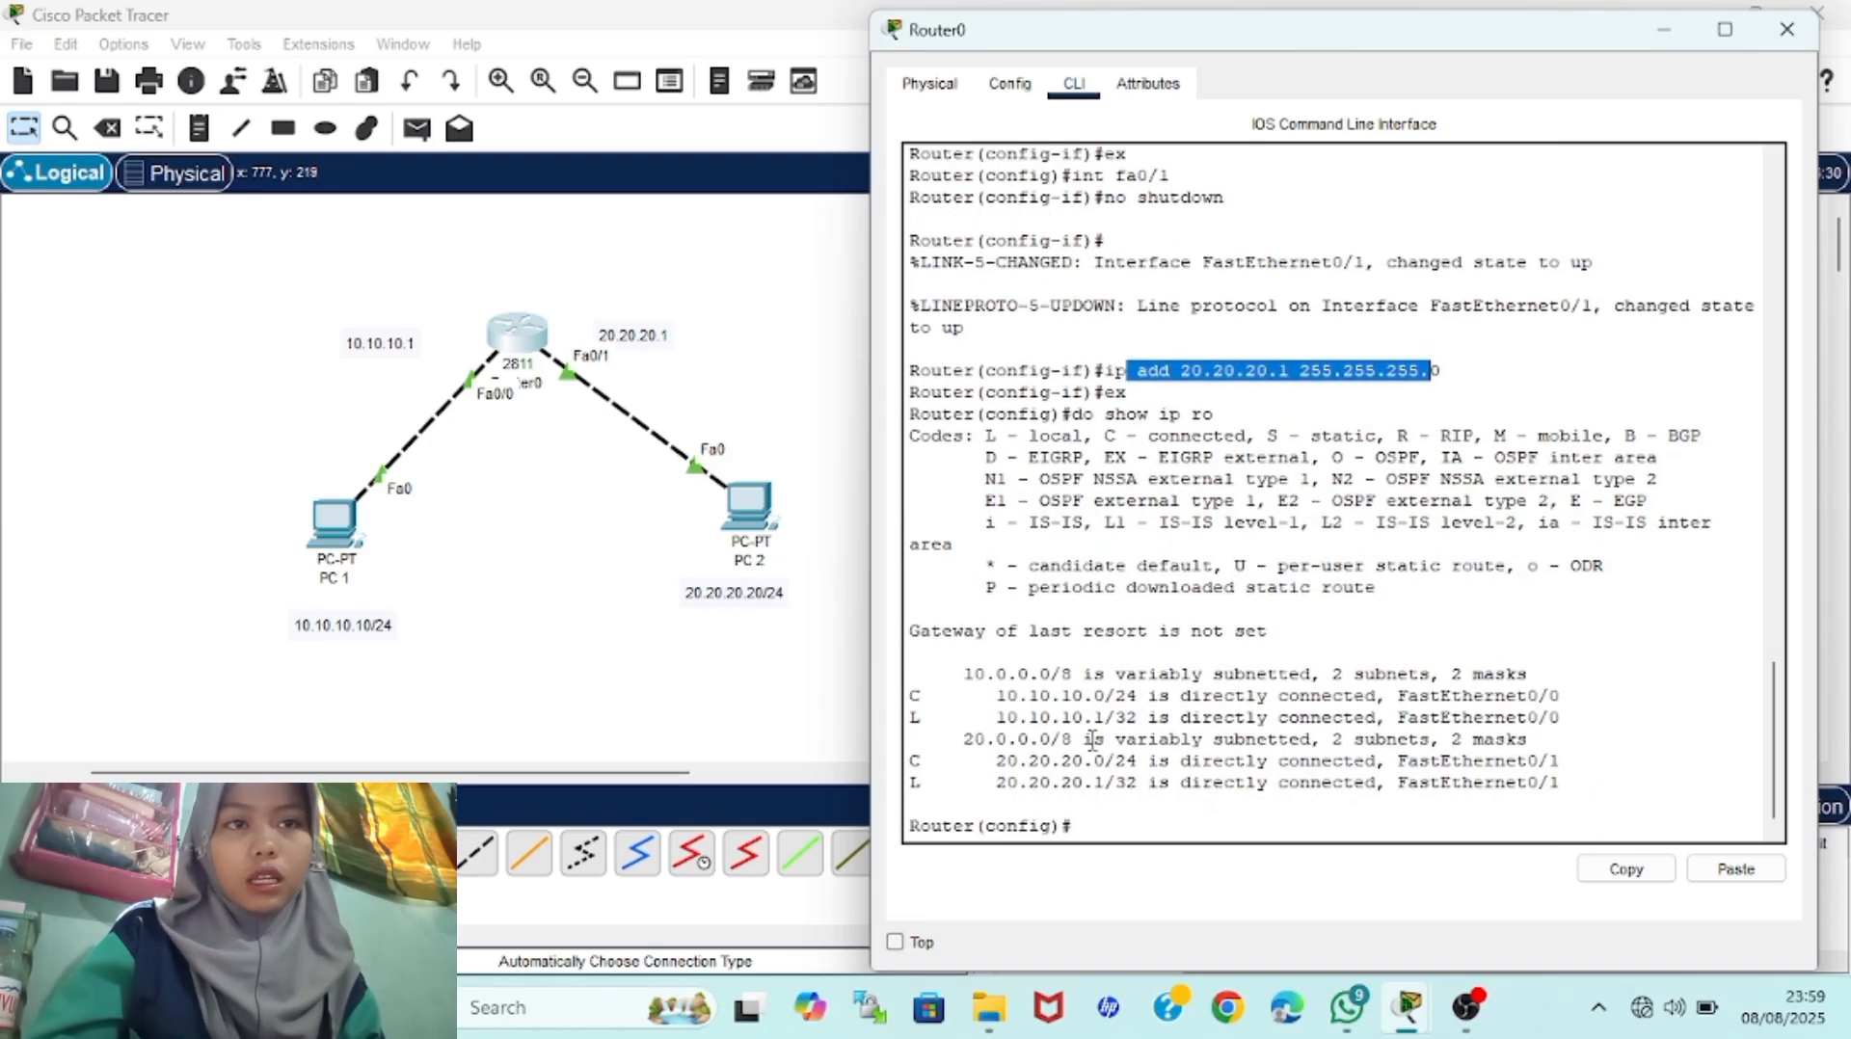
pyautogui.moveTo(988, 776); pyautogui.dragTo(1204, 789)
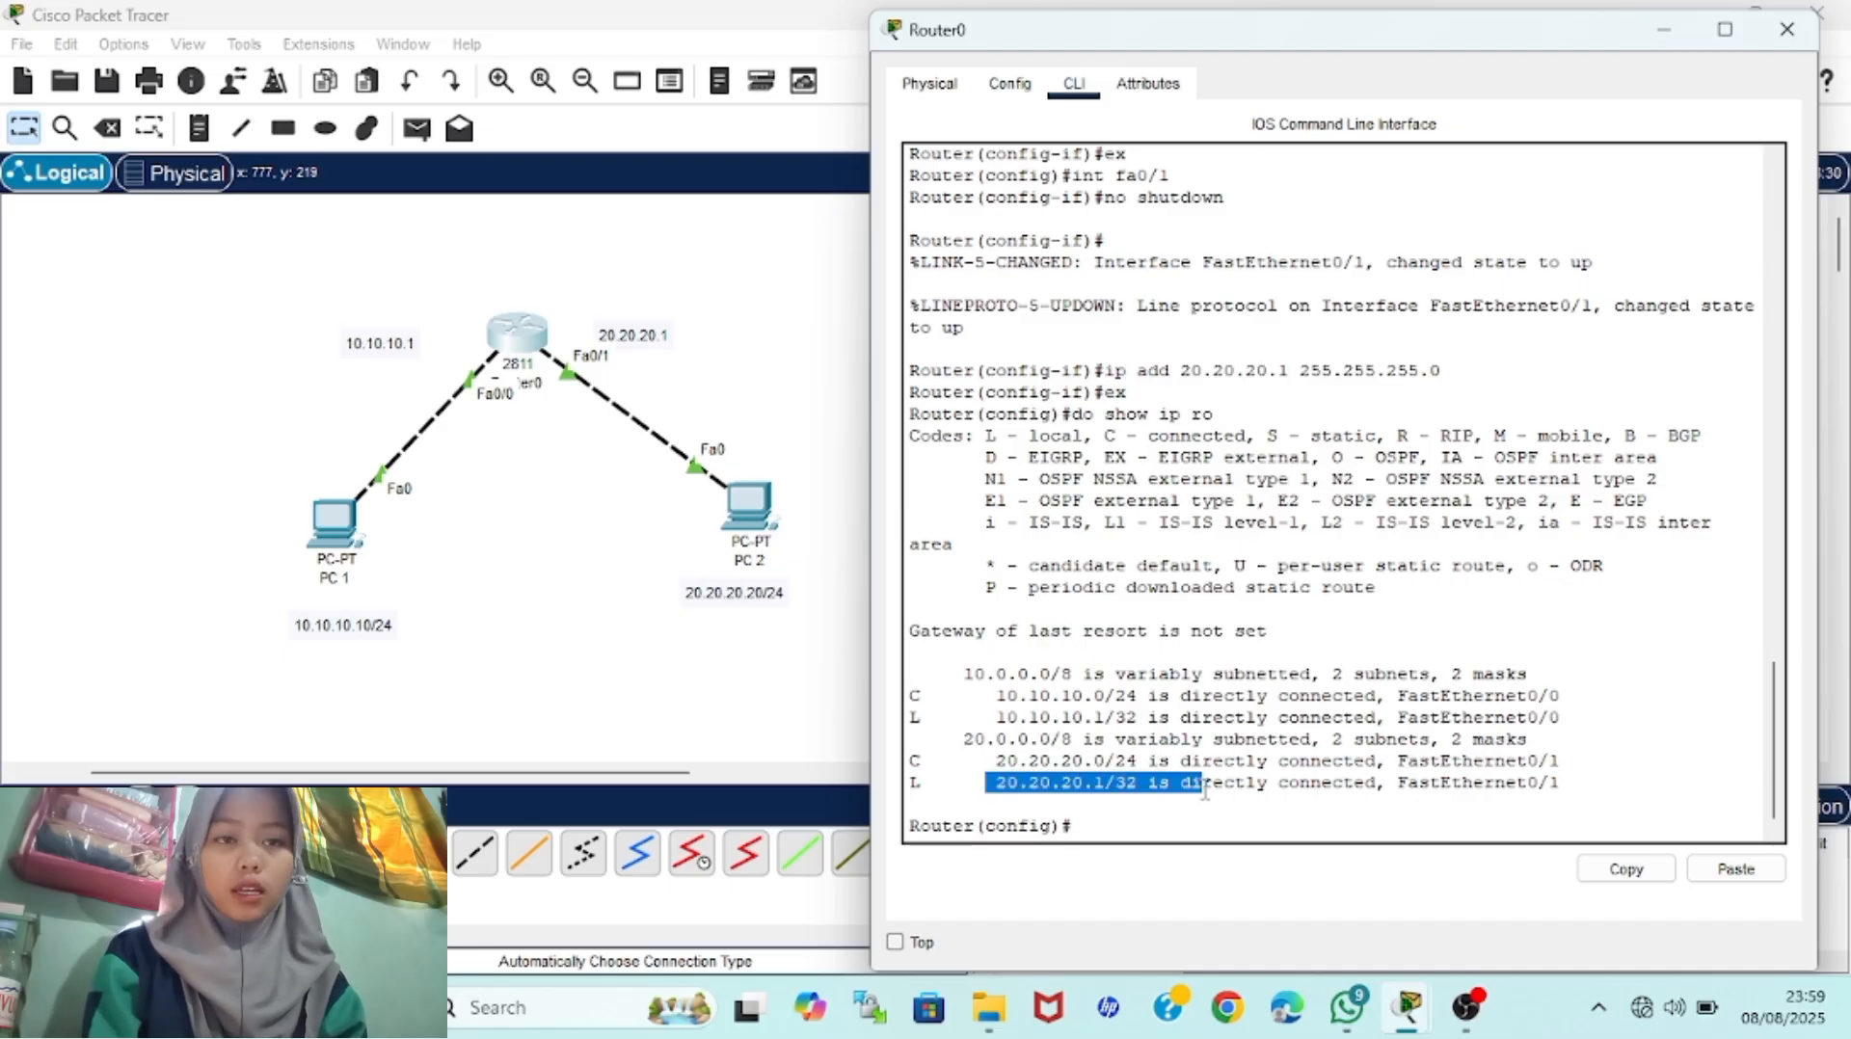
pyautogui.moveTo(972, 762); pyautogui.dragTo(1223, 786)
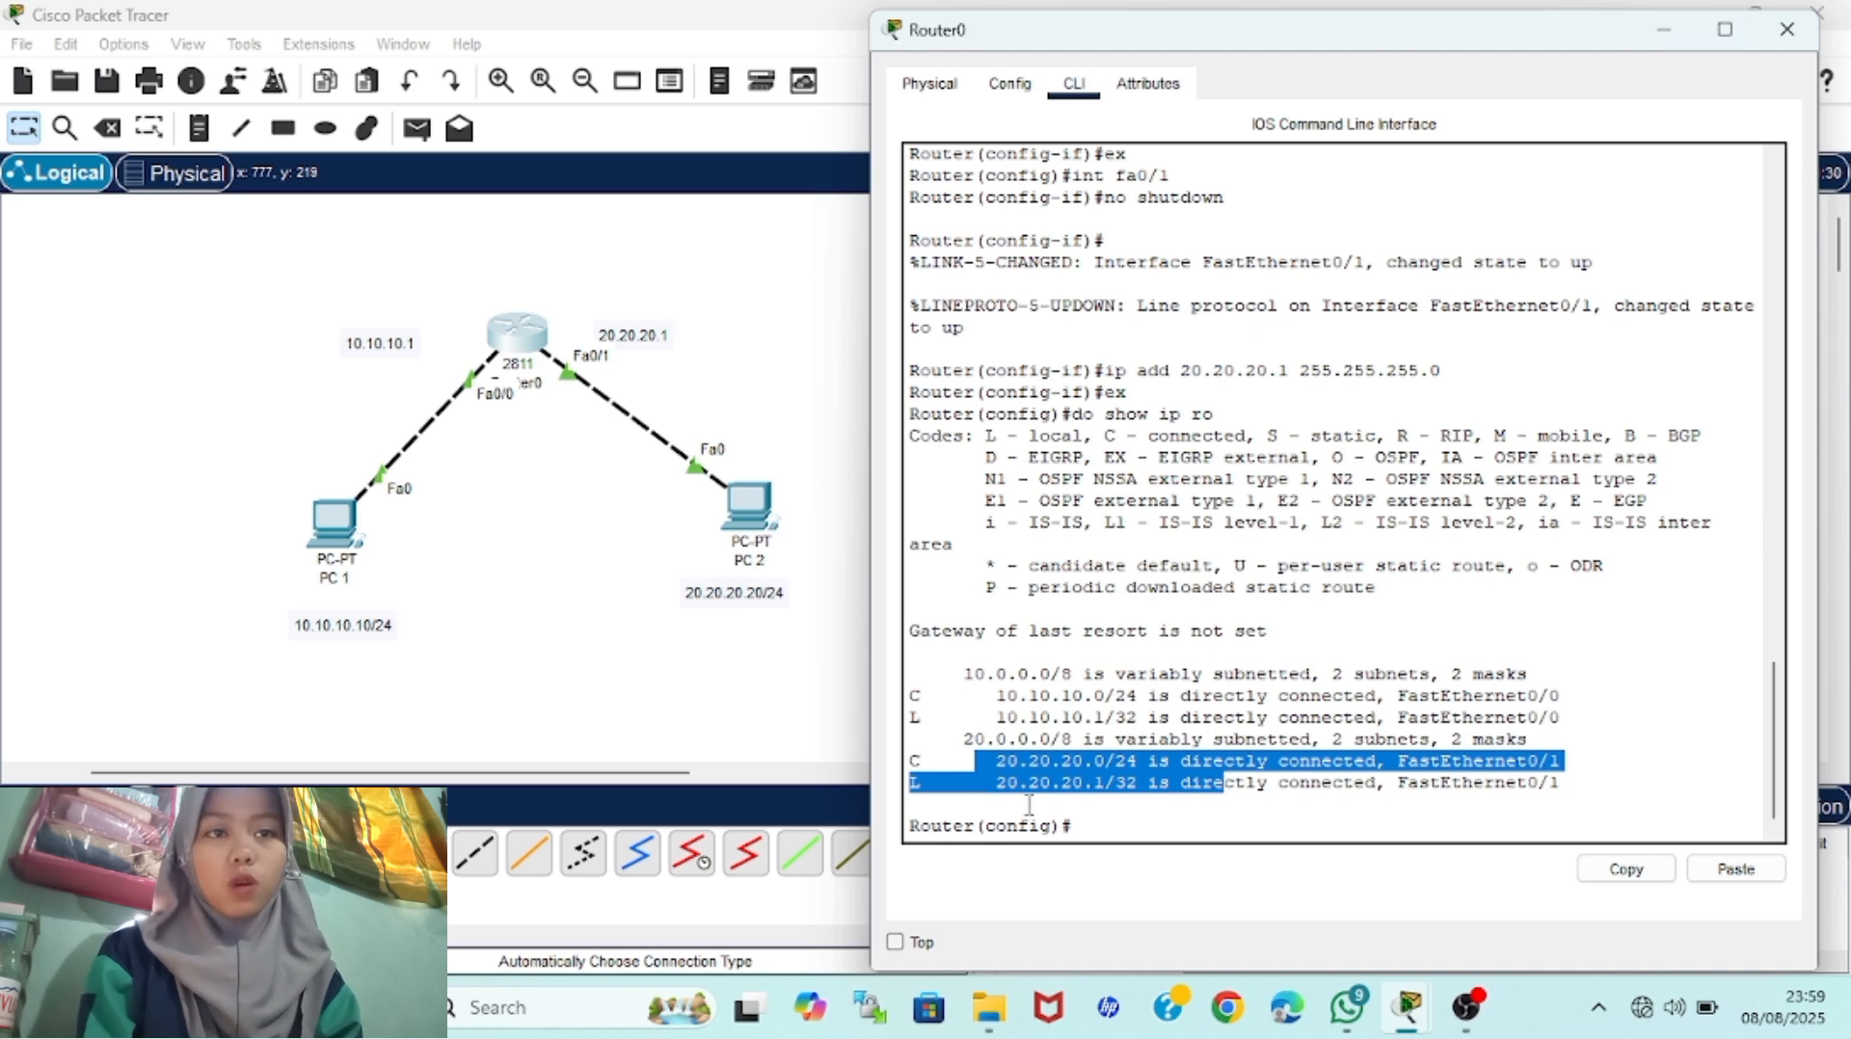
pyautogui.click(998, 758)
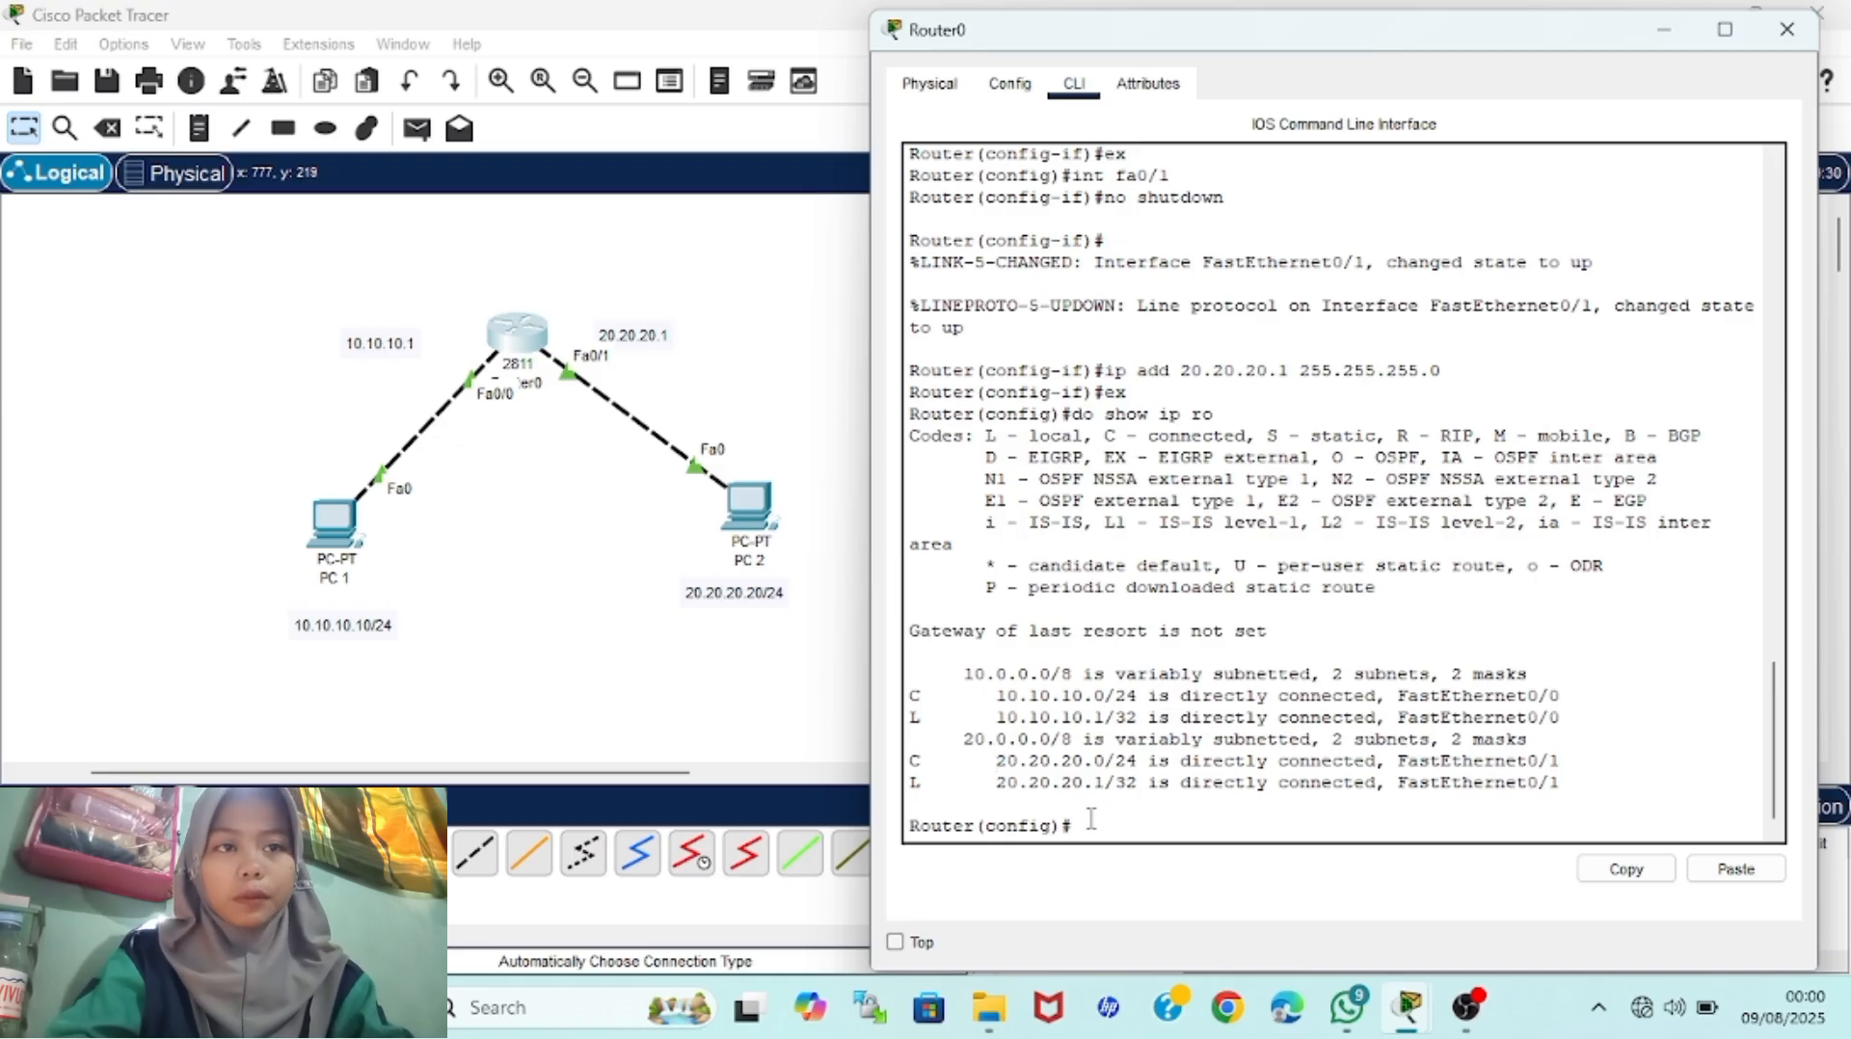
pyautogui.click(816, 738)
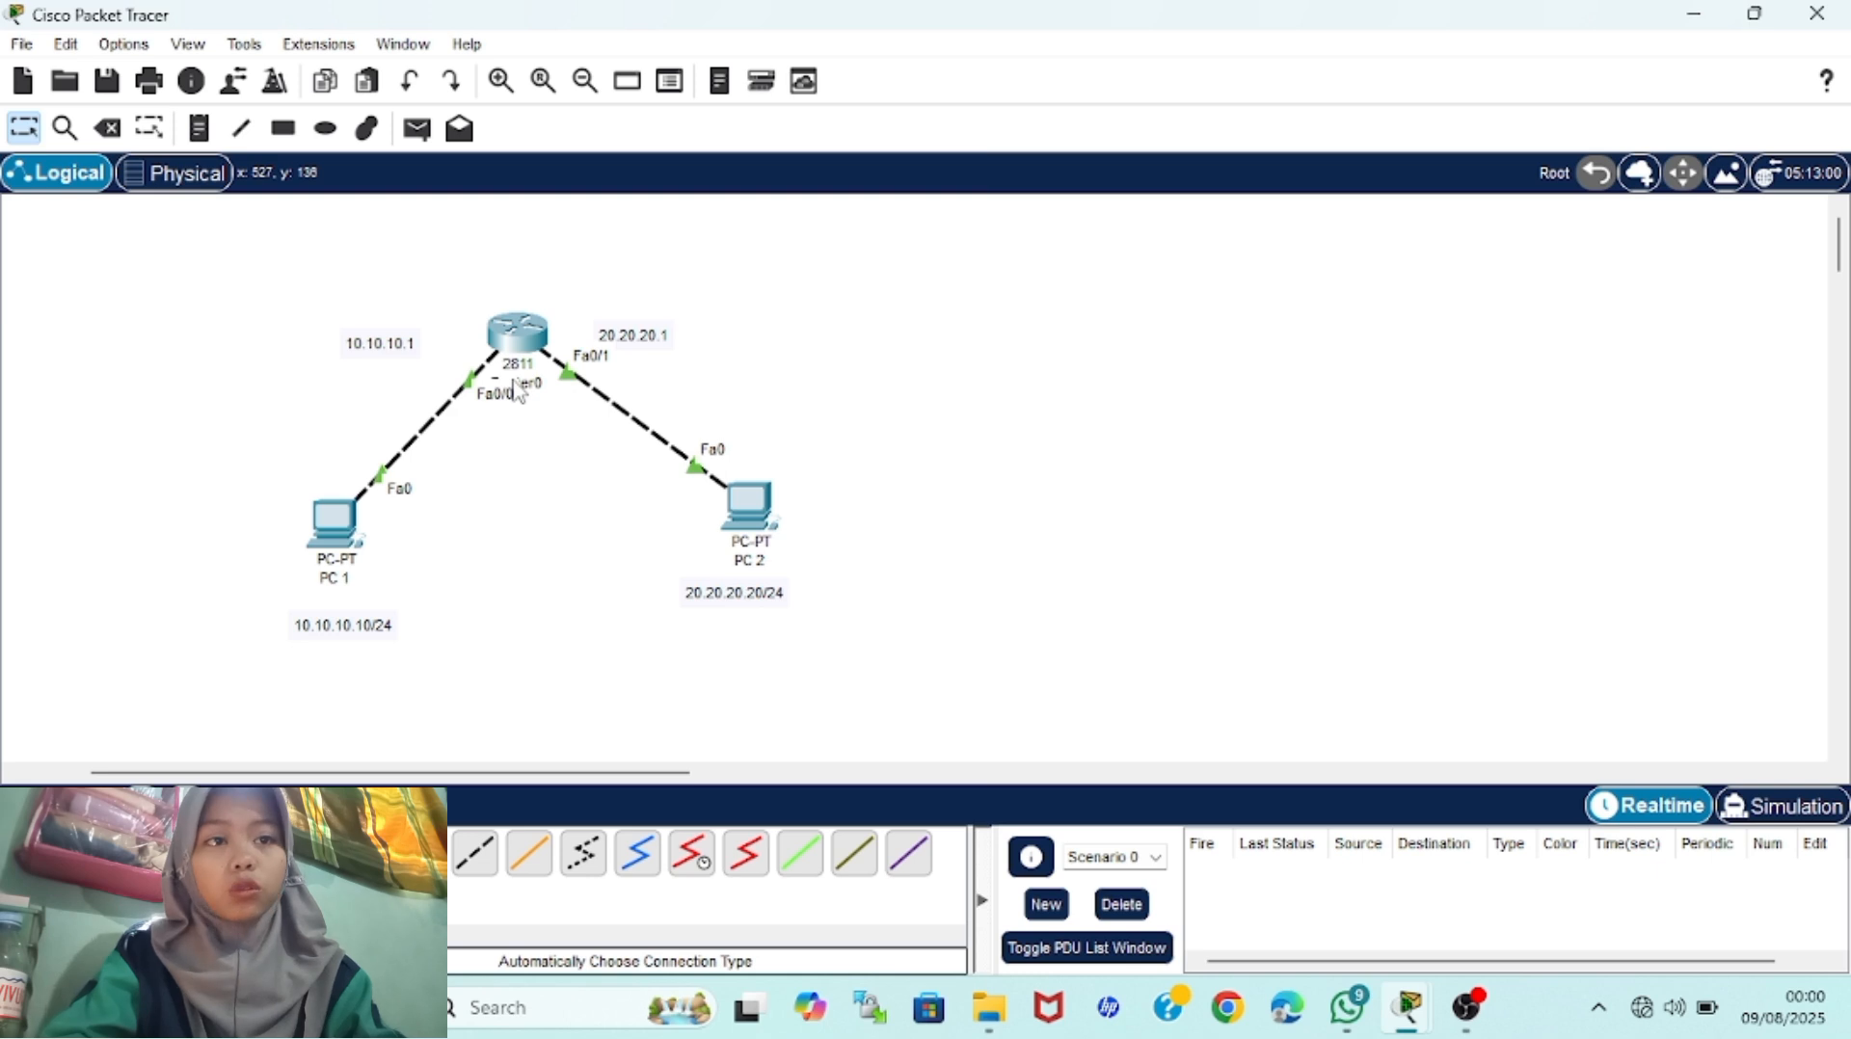
pyautogui.click(522, 338)
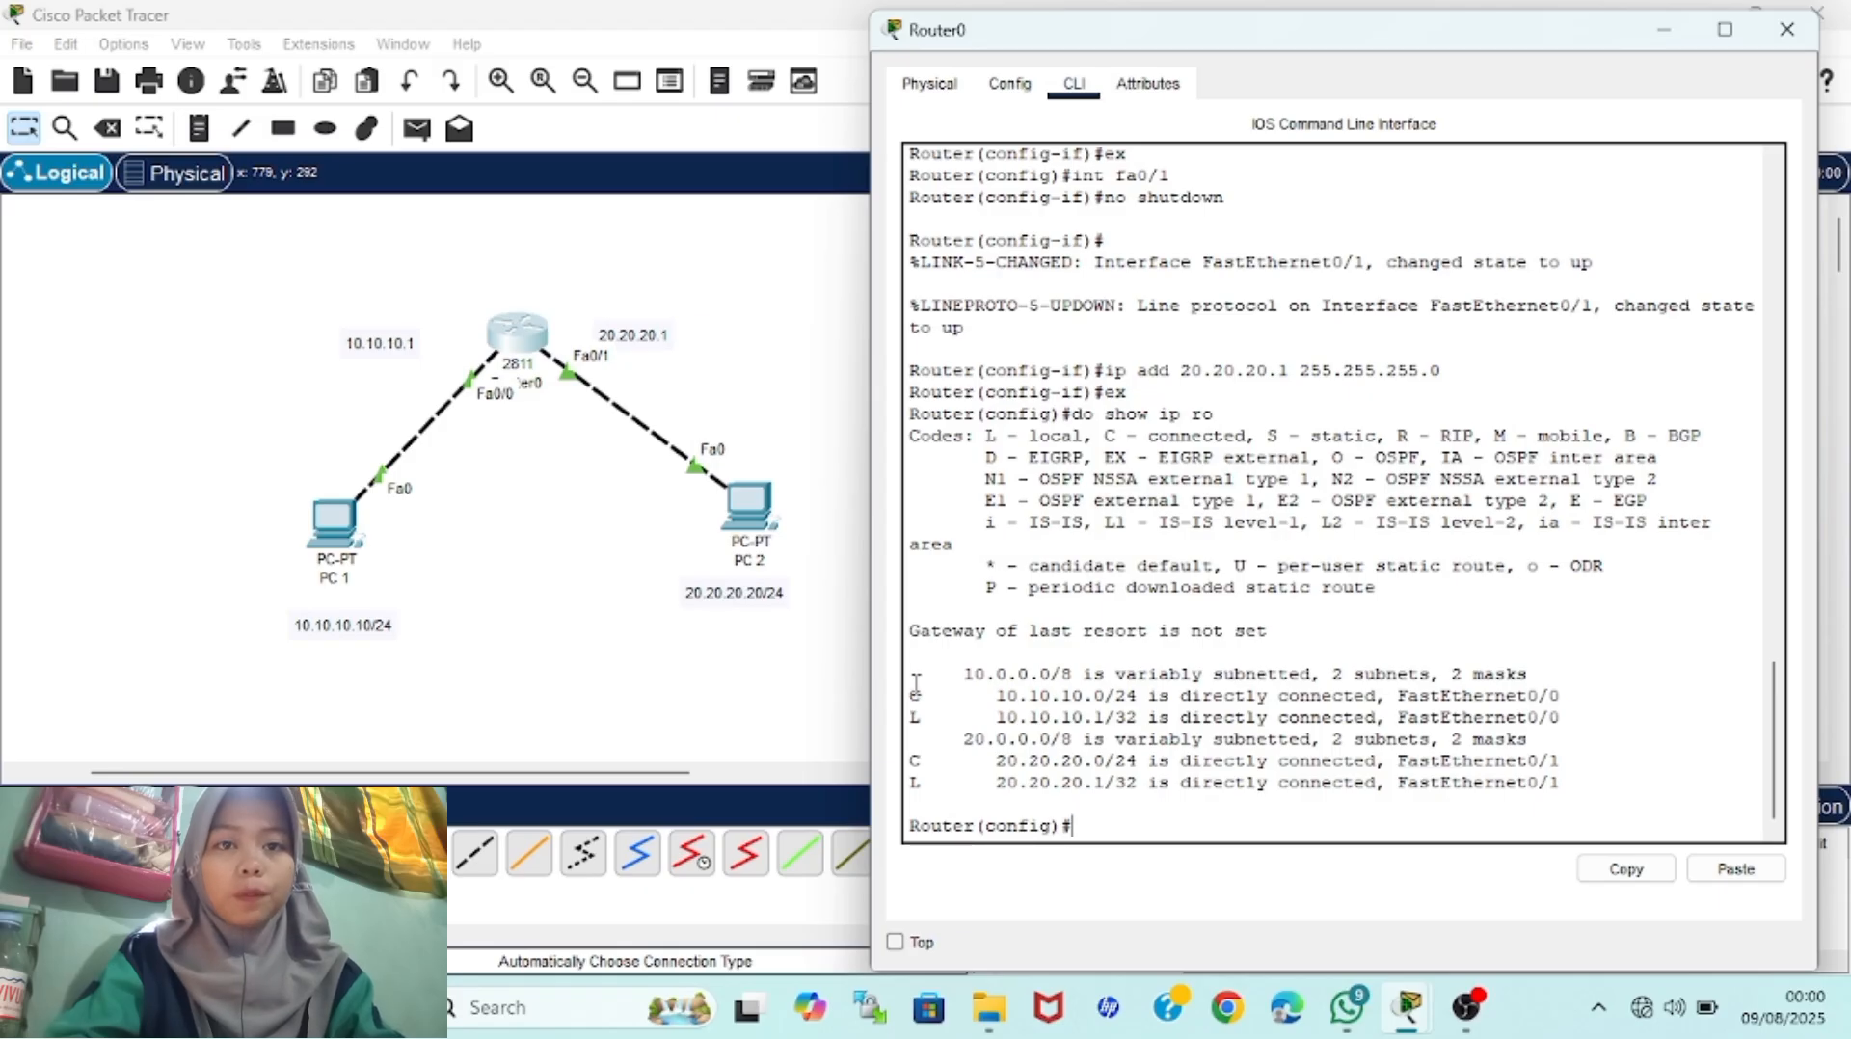
# Place two 2911 routers side by side in an empty area of the workspace, with a PC-PT below each
pyautogui.hscroll(2, 790, 584)
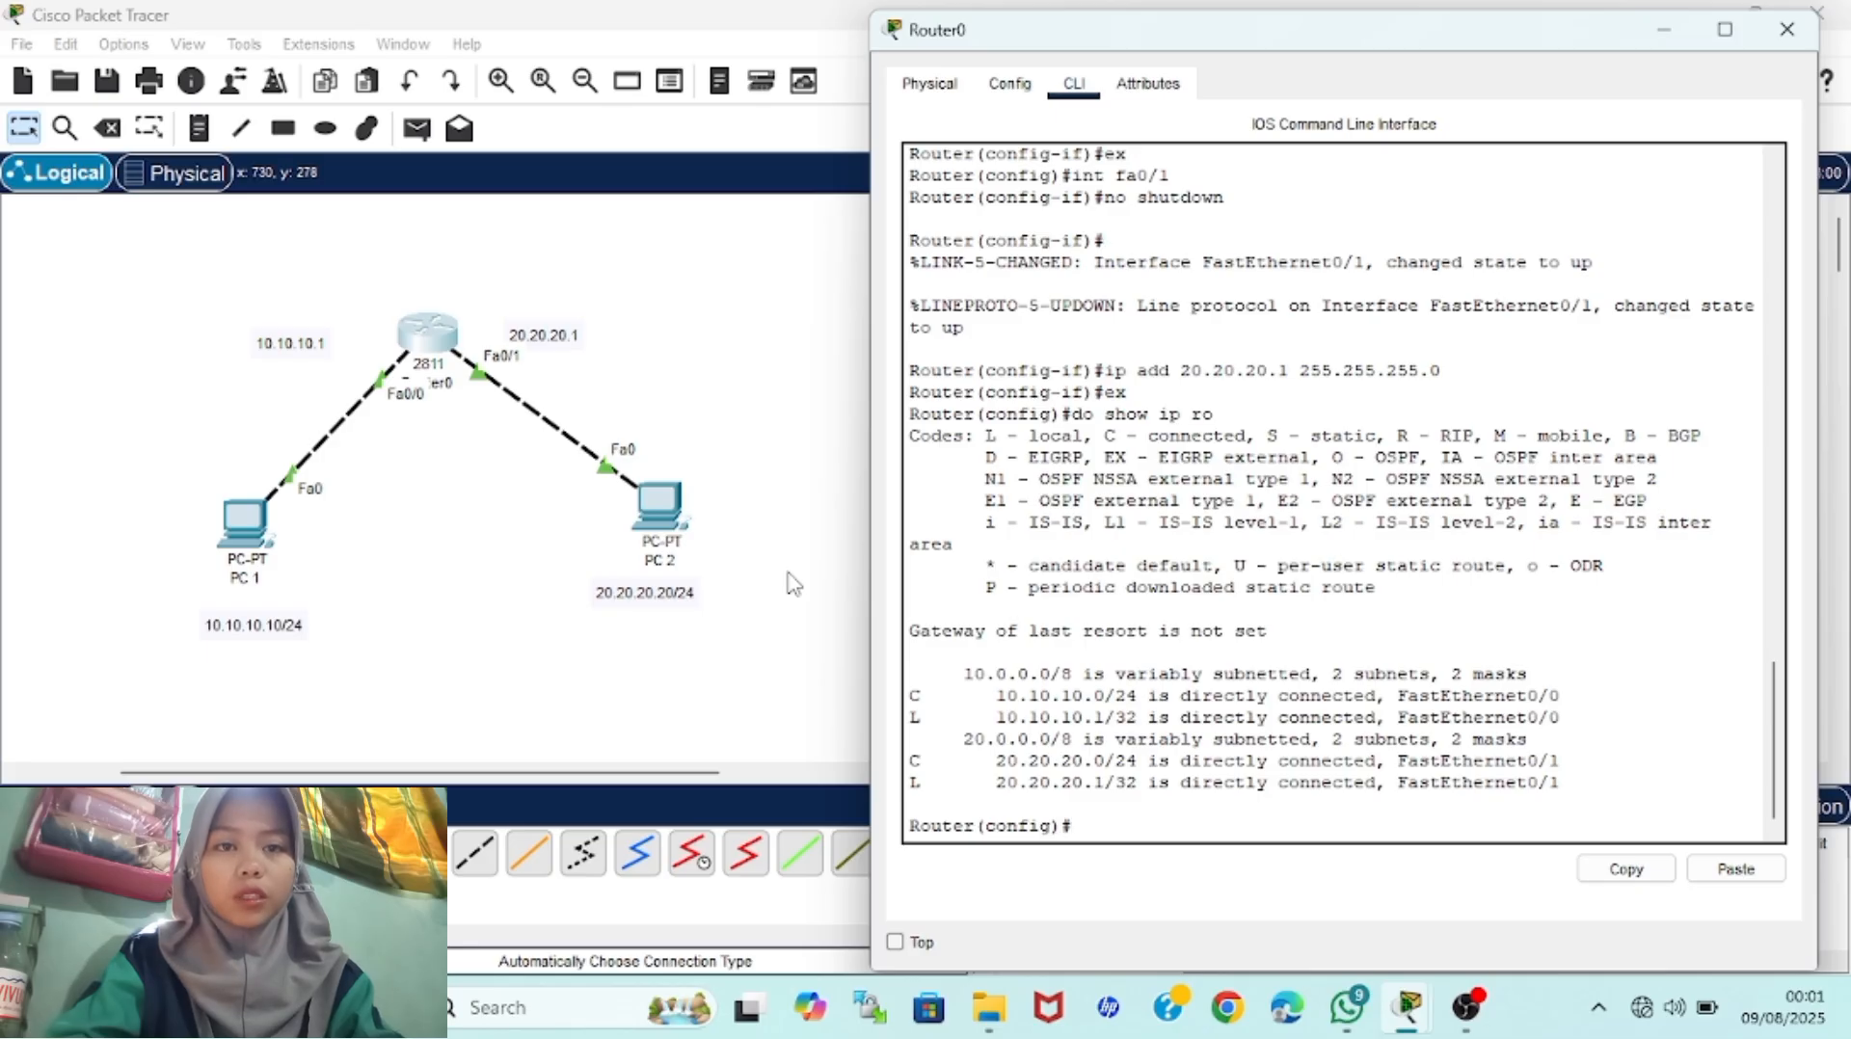
pyautogui.click(789, 575)
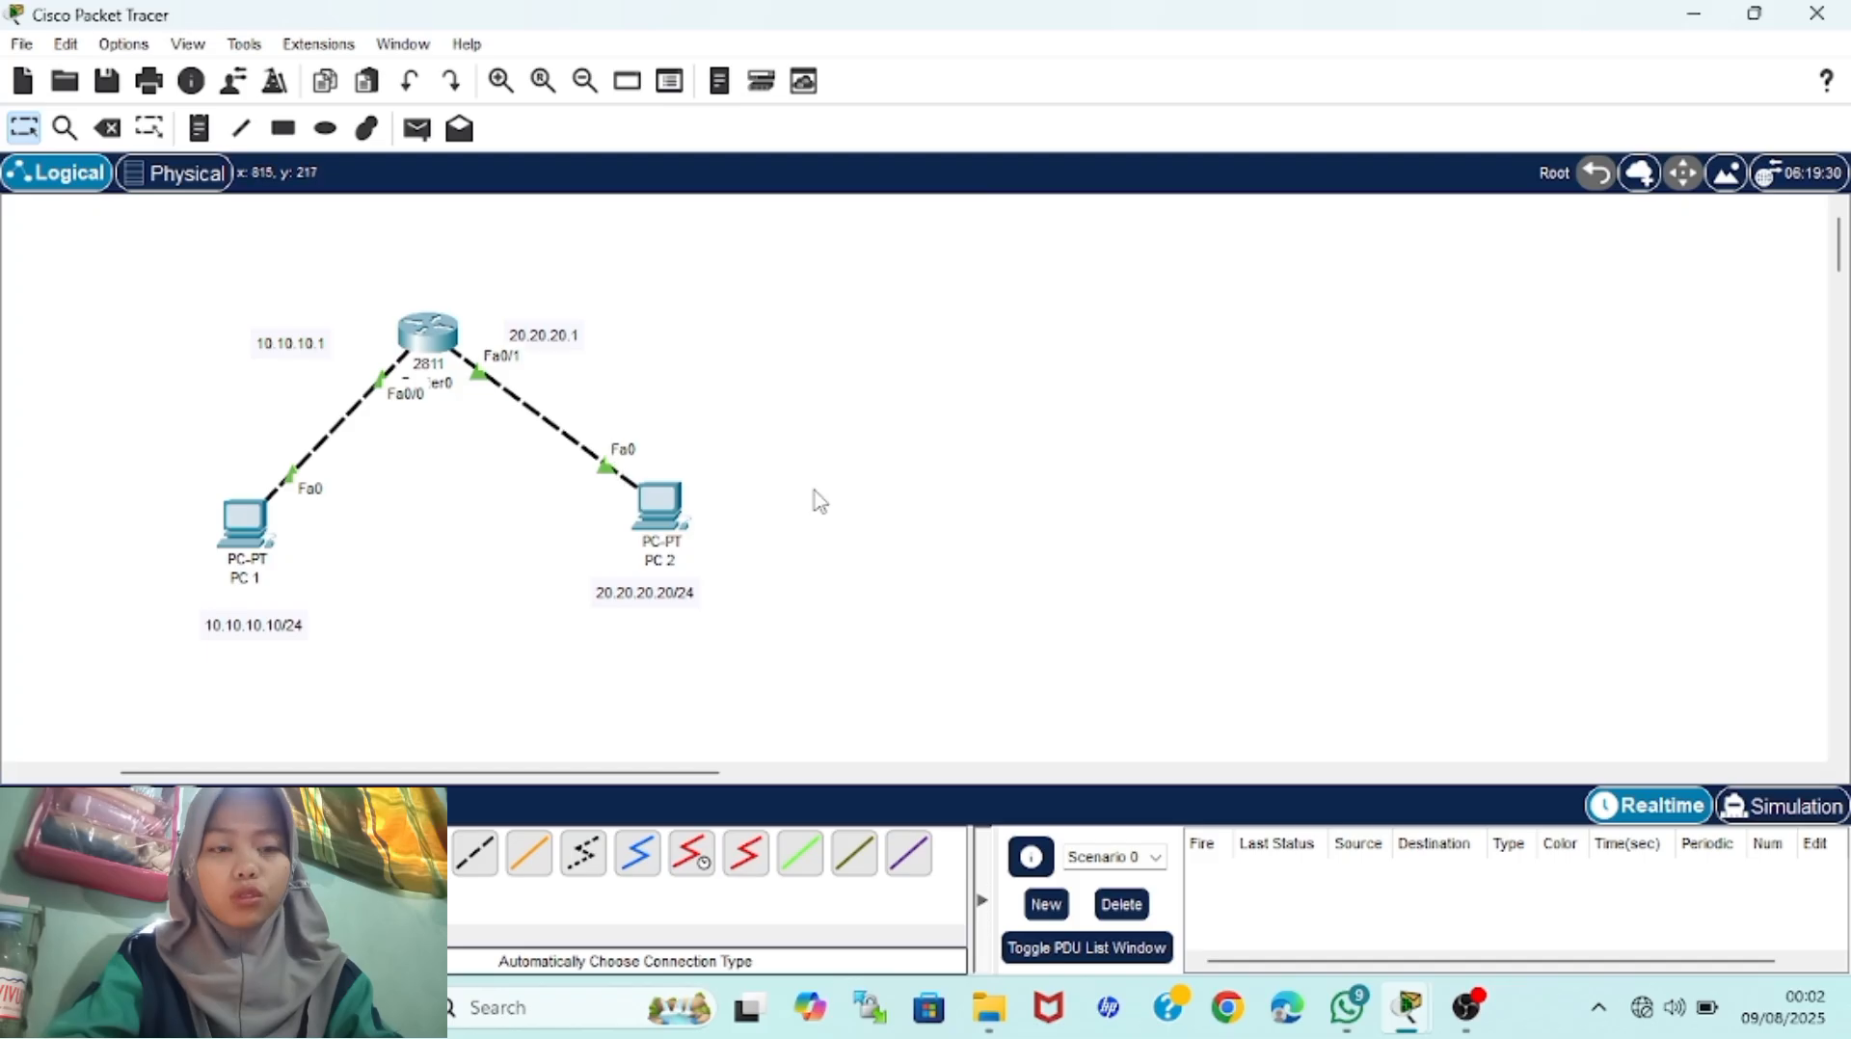
pyautogui.hscroll(10, 818, 499)
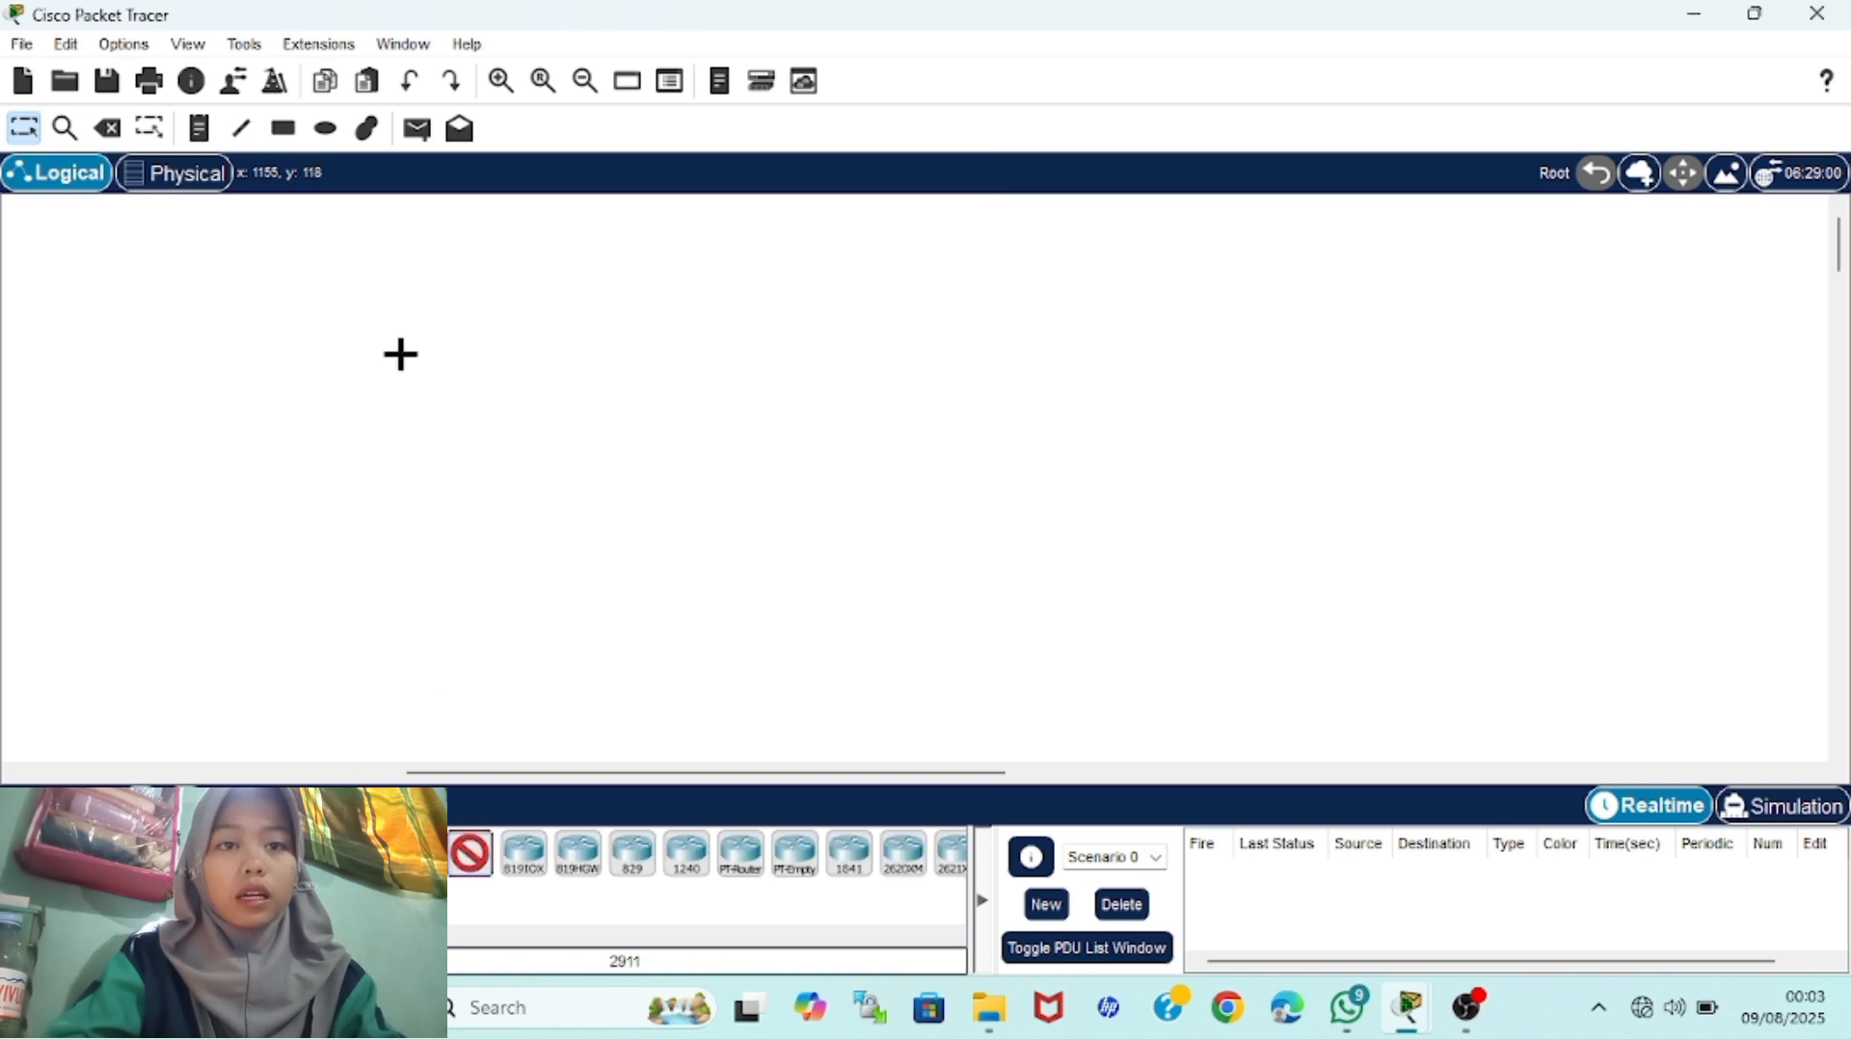
pyautogui.click(400, 354)
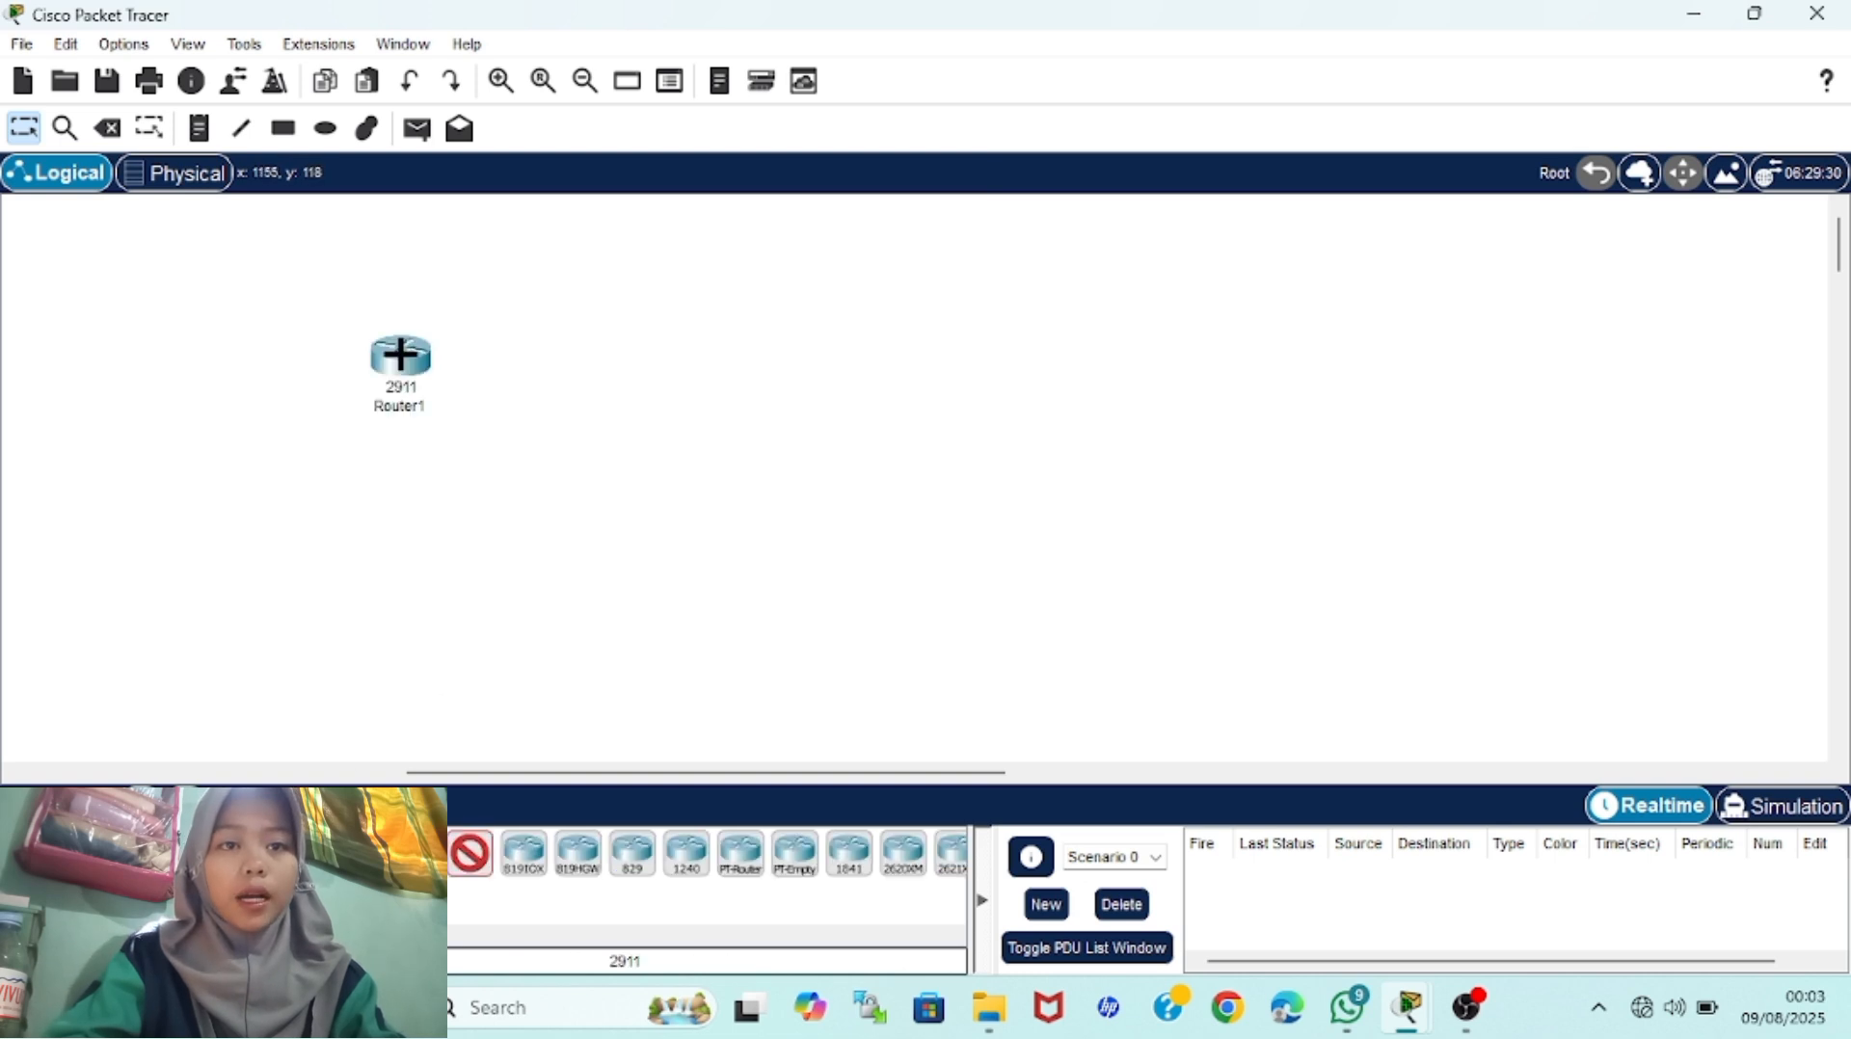
pyautogui.click(871, 343)
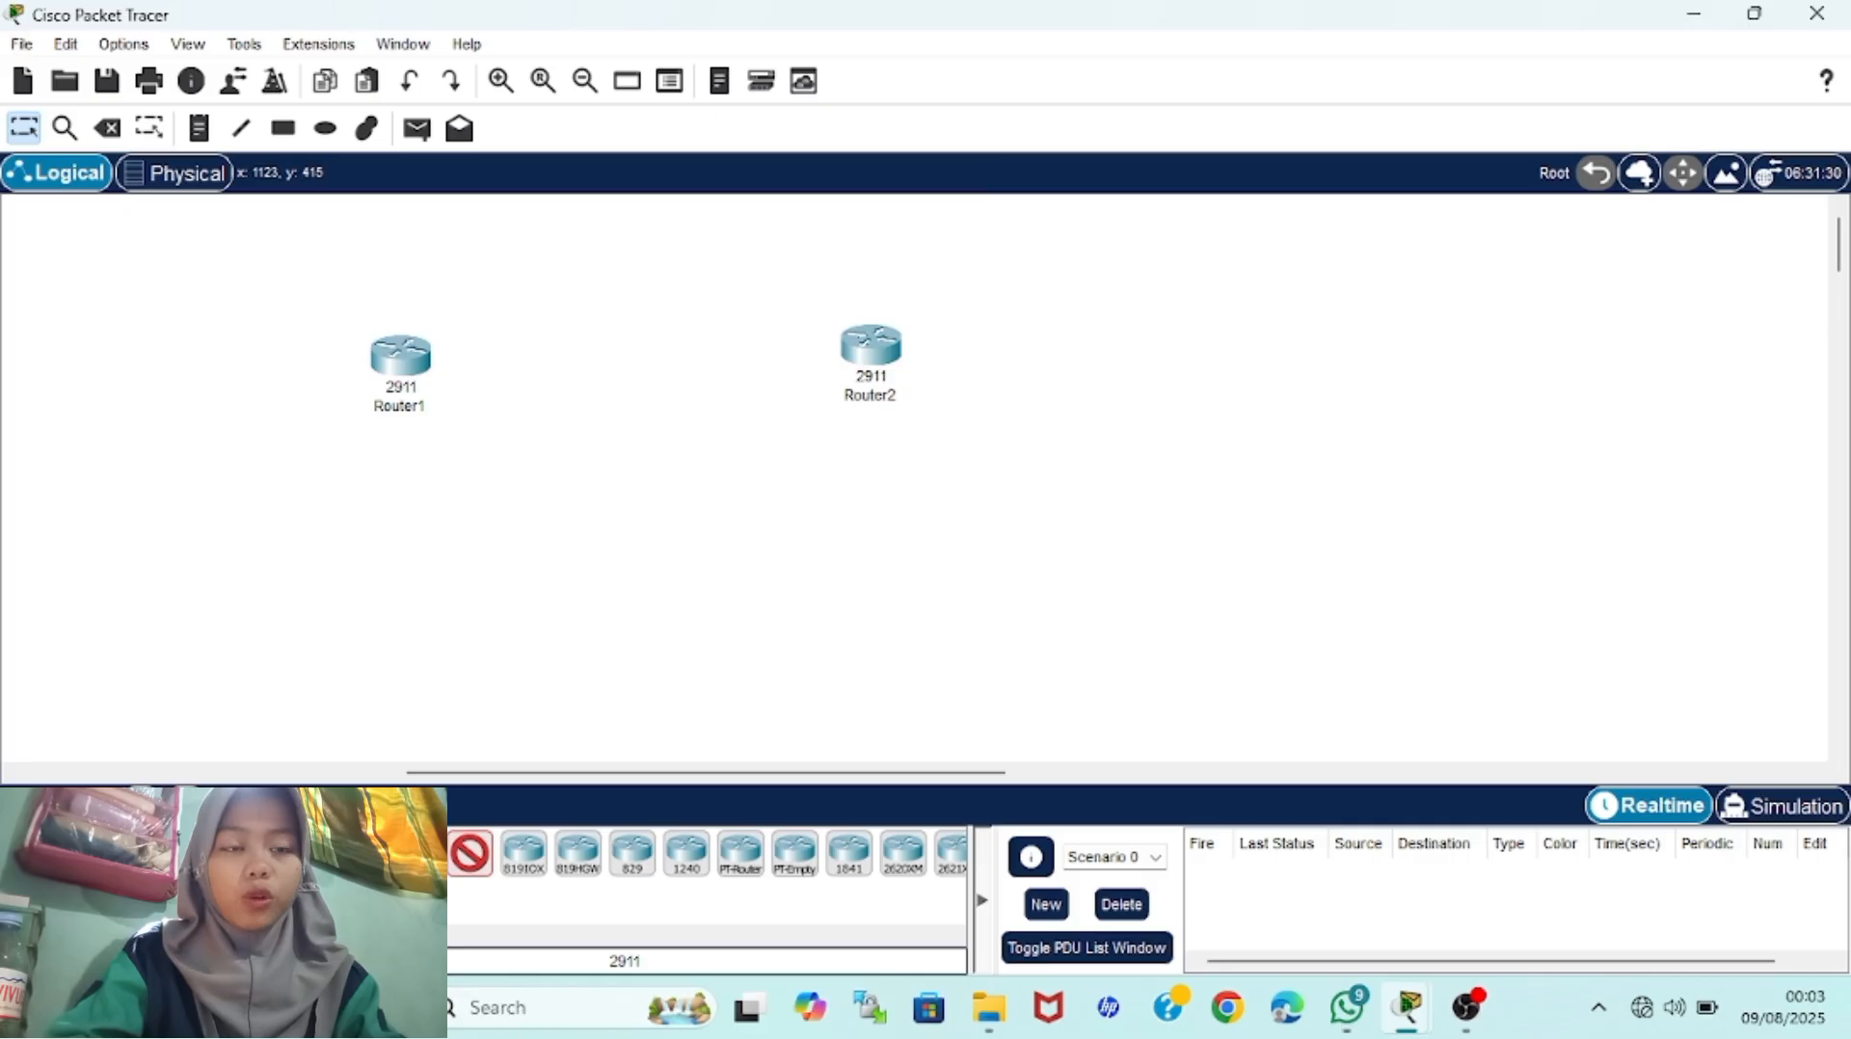
pyautogui.click(81, 854)
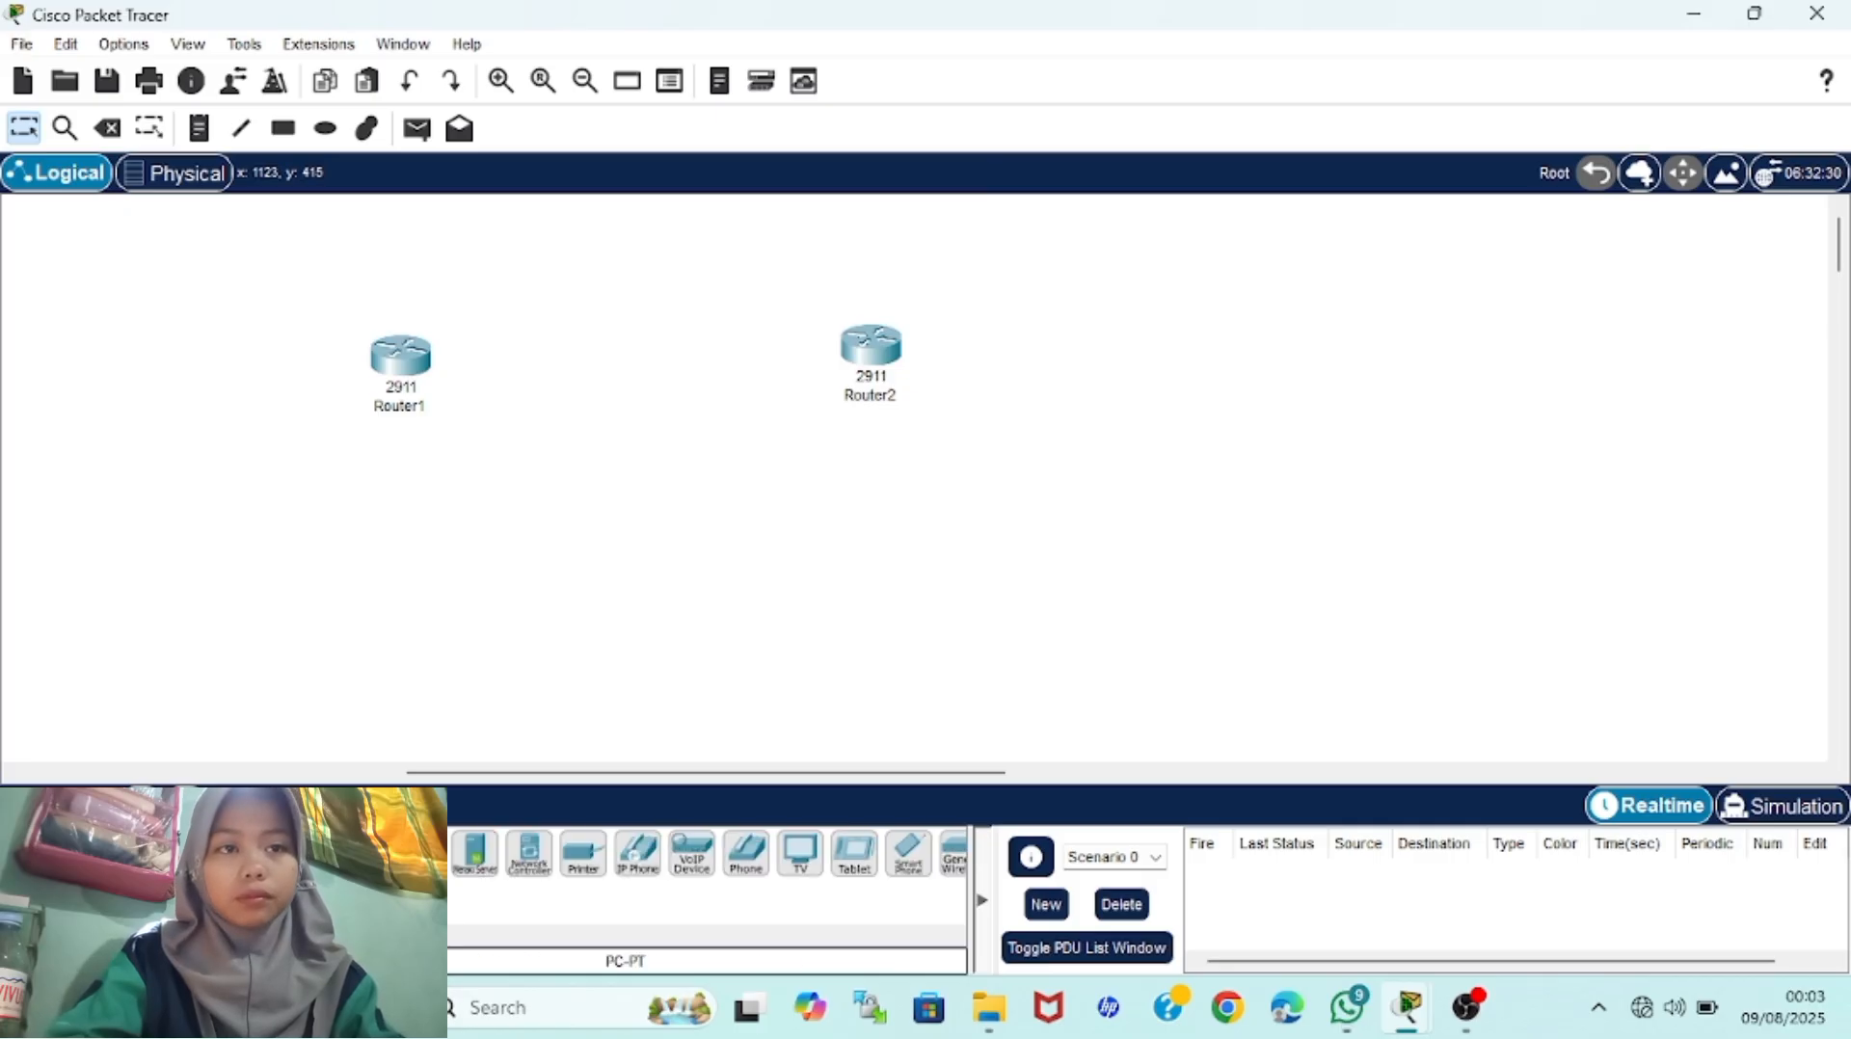
pyautogui.click(376, 651)
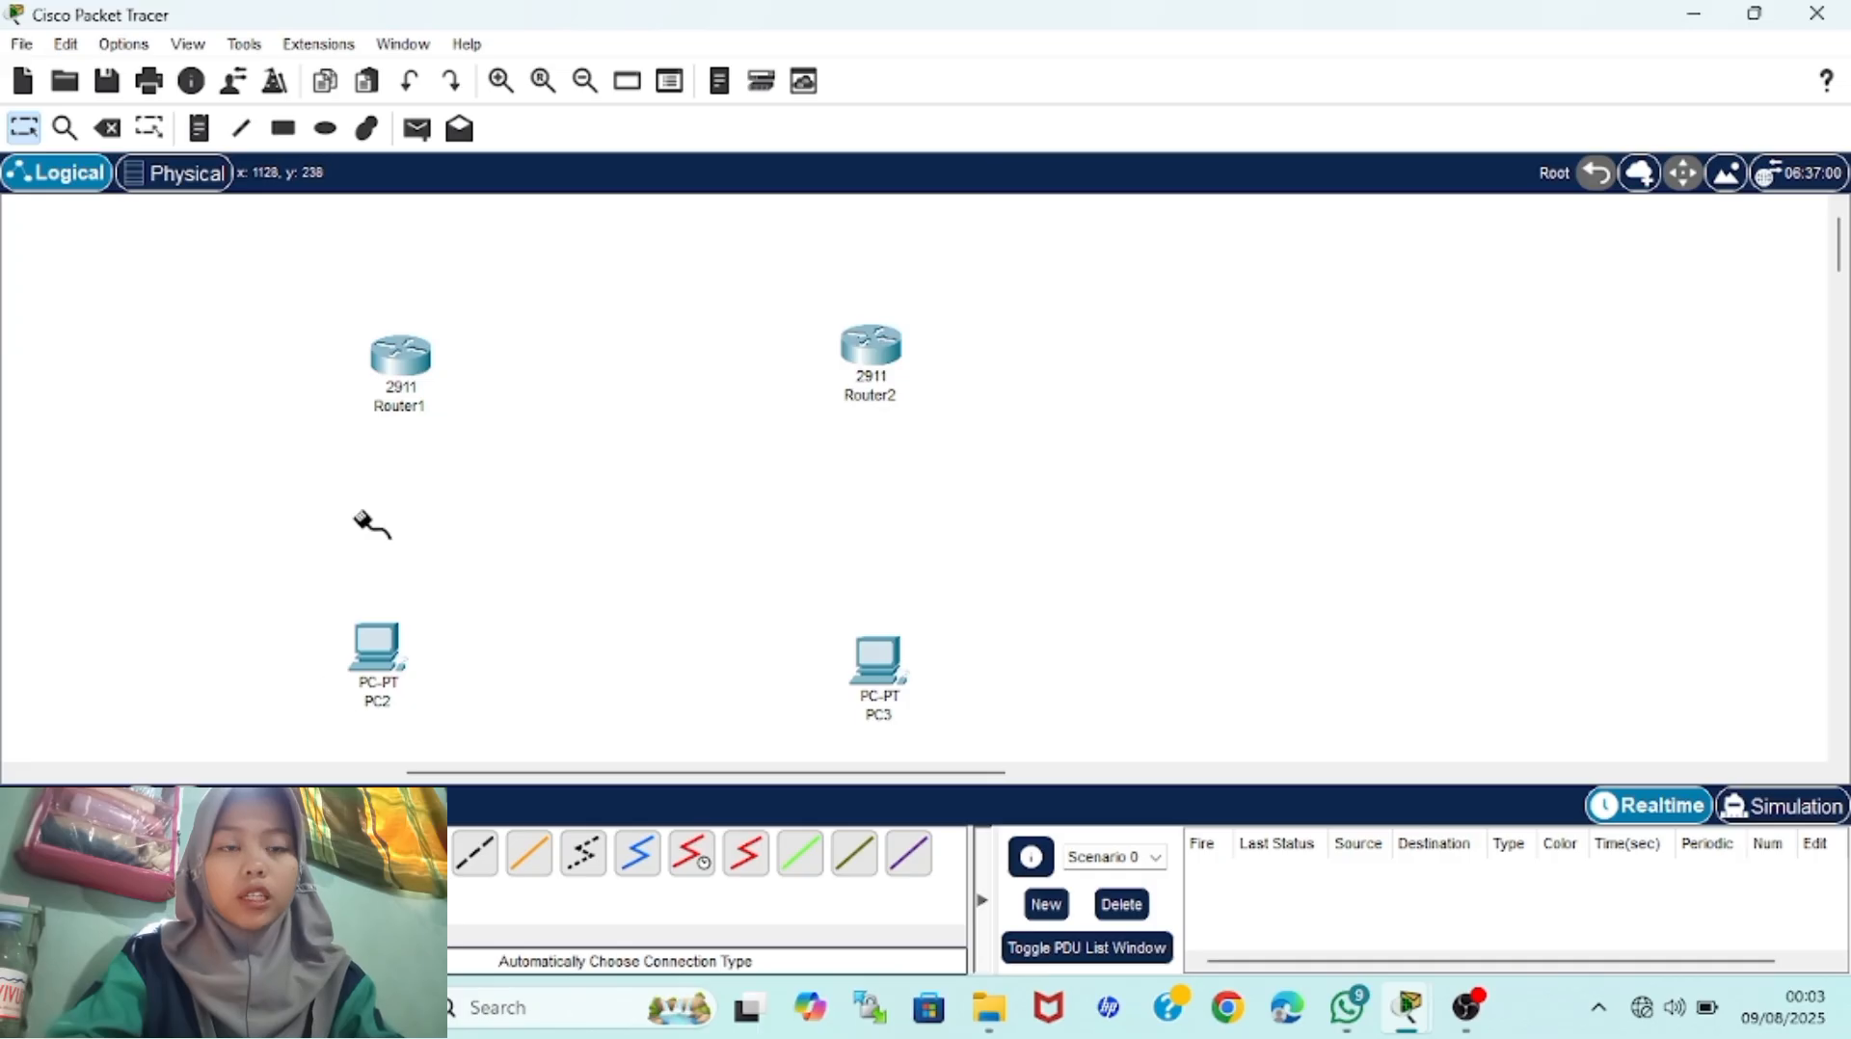
# Connect Router1 to PC2, Router1 to Router2, and Router2 to PC3 with the automatically chosen cable type
pyautogui.click(412, 360)
pyautogui.click(376, 644)
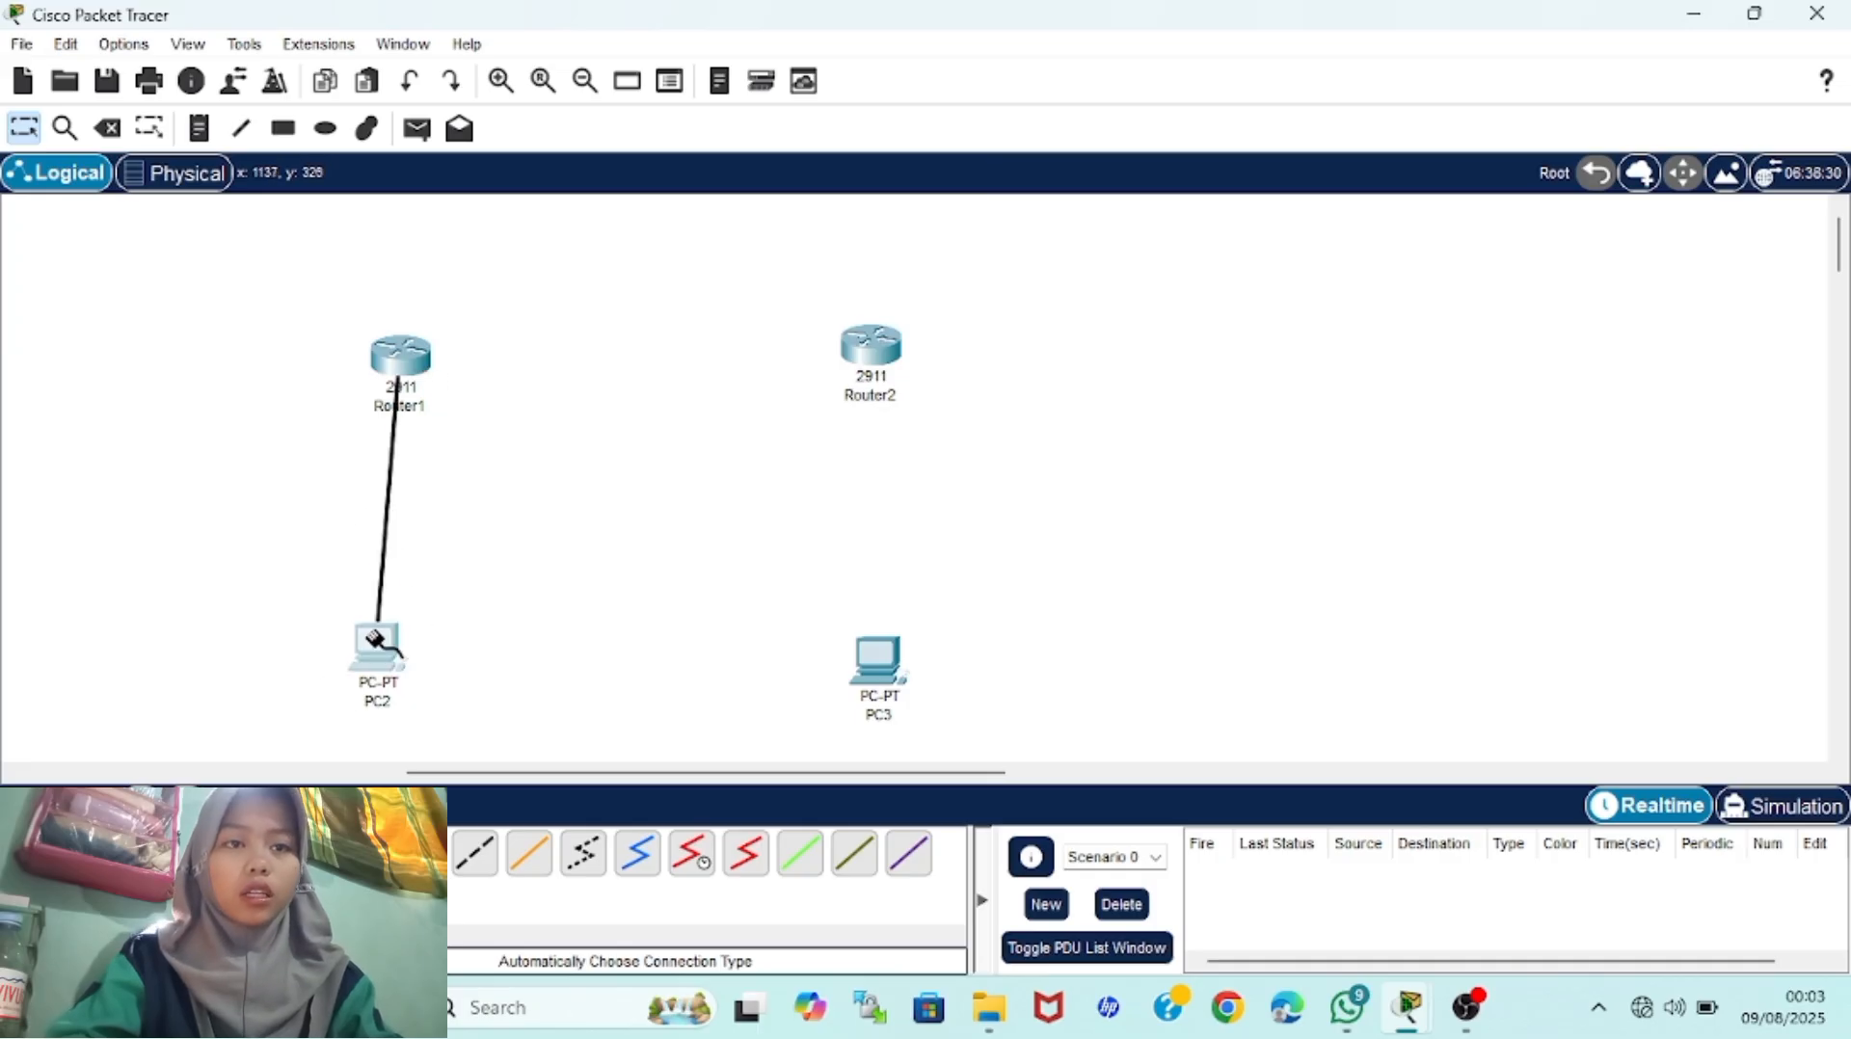
pyautogui.click(397, 391)
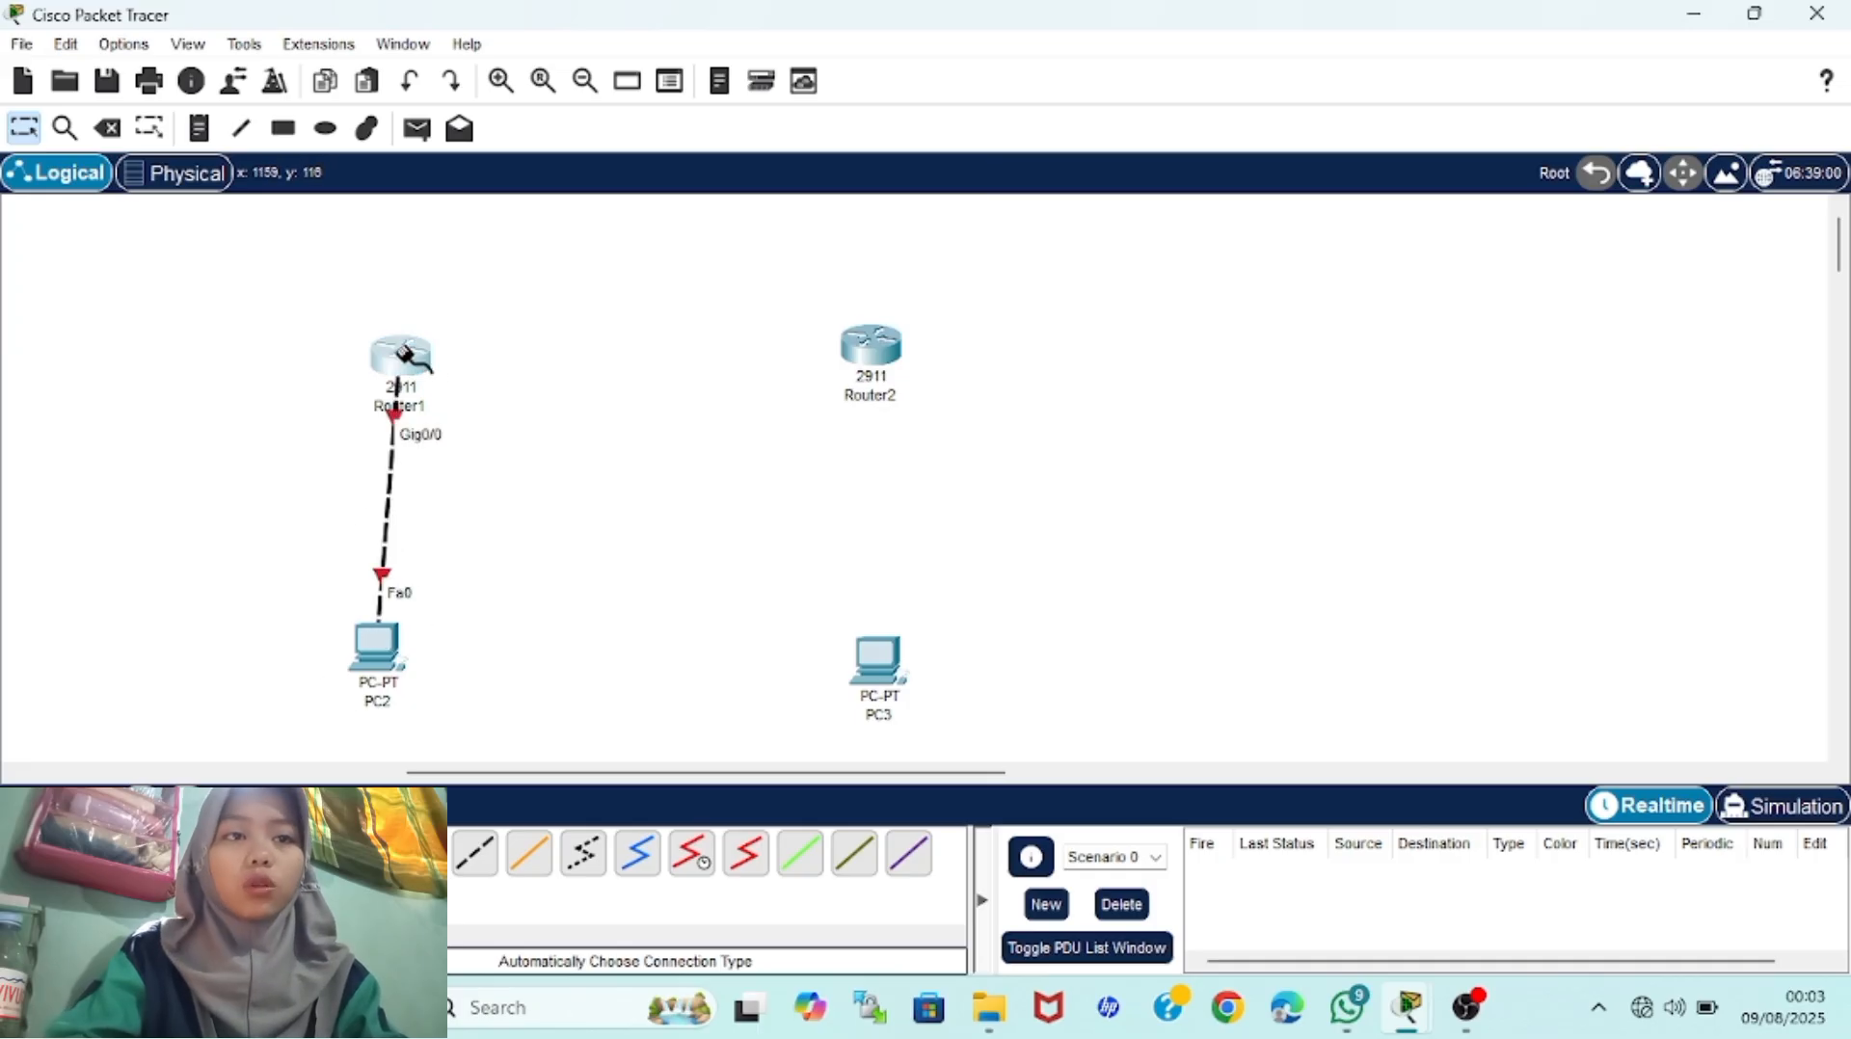
pyautogui.click(873, 347)
pyautogui.click(873, 349)
pyautogui.click(876, 660)
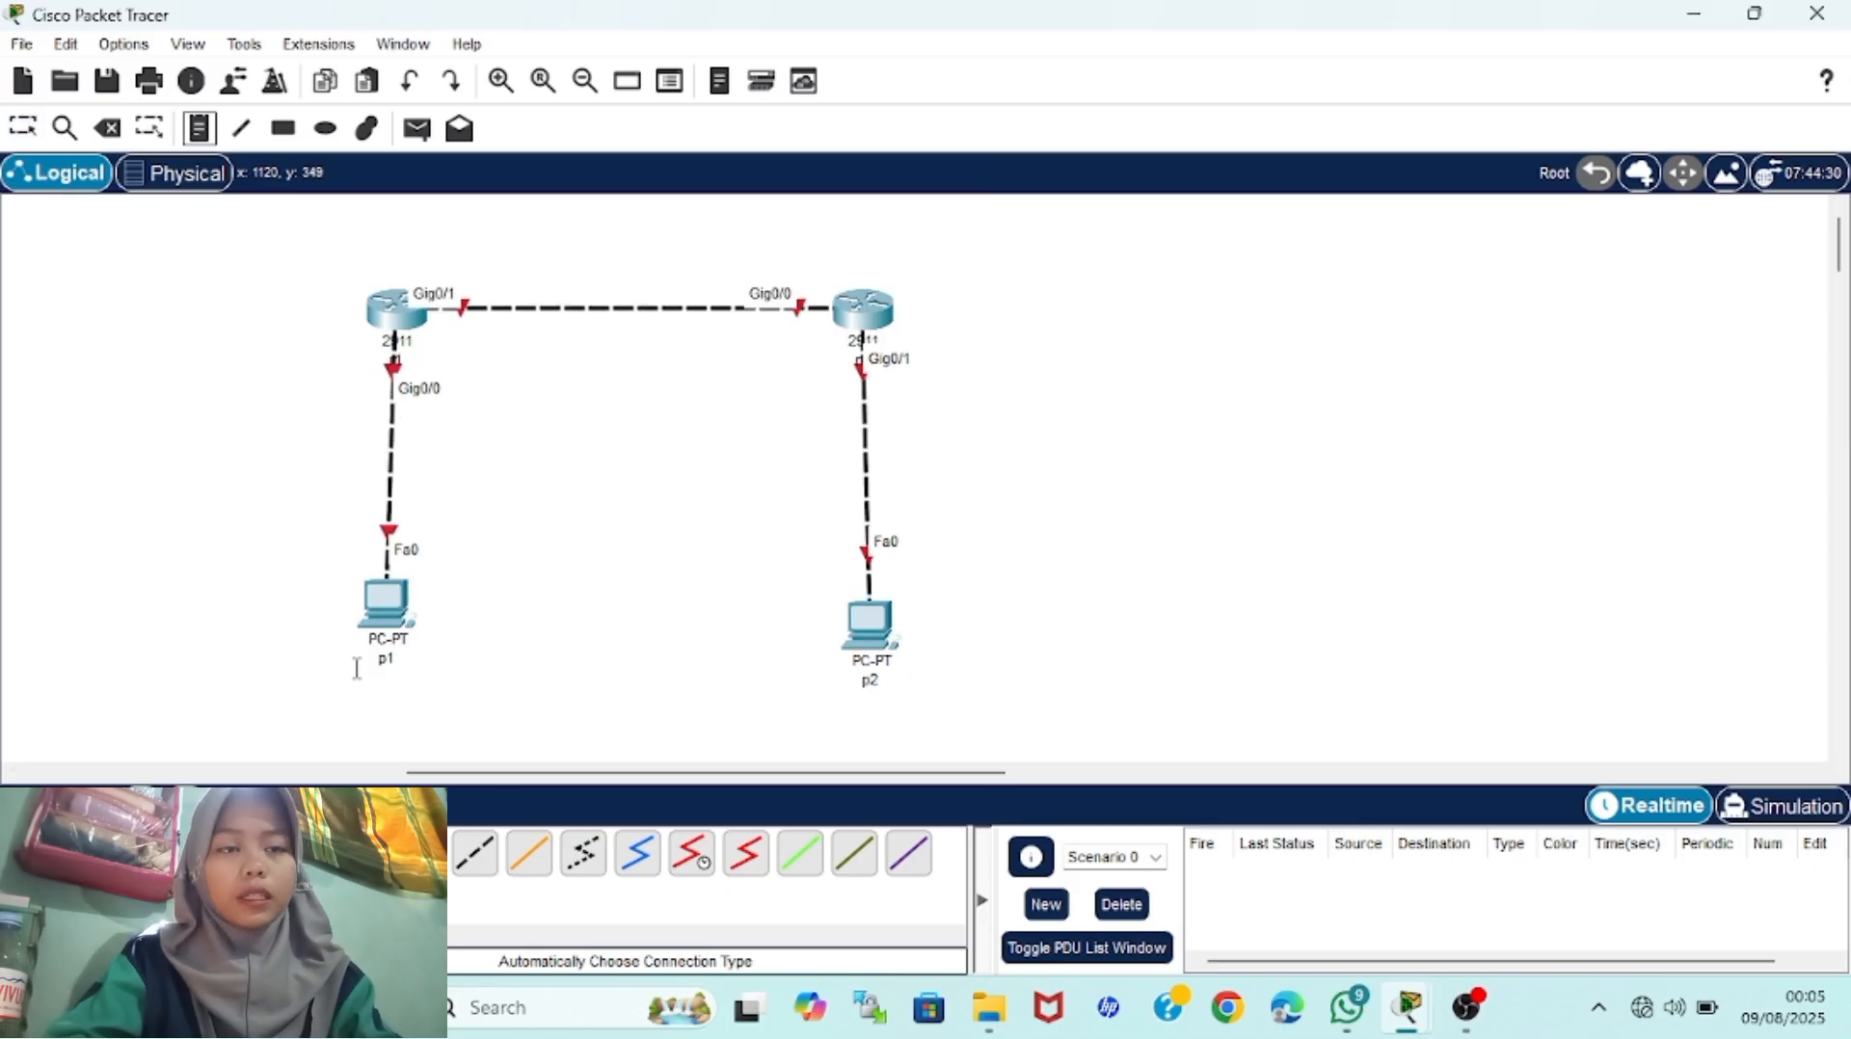
# Add the address note 192.168.1.10/24 below PC p1
pyautogui.click(356, 672)
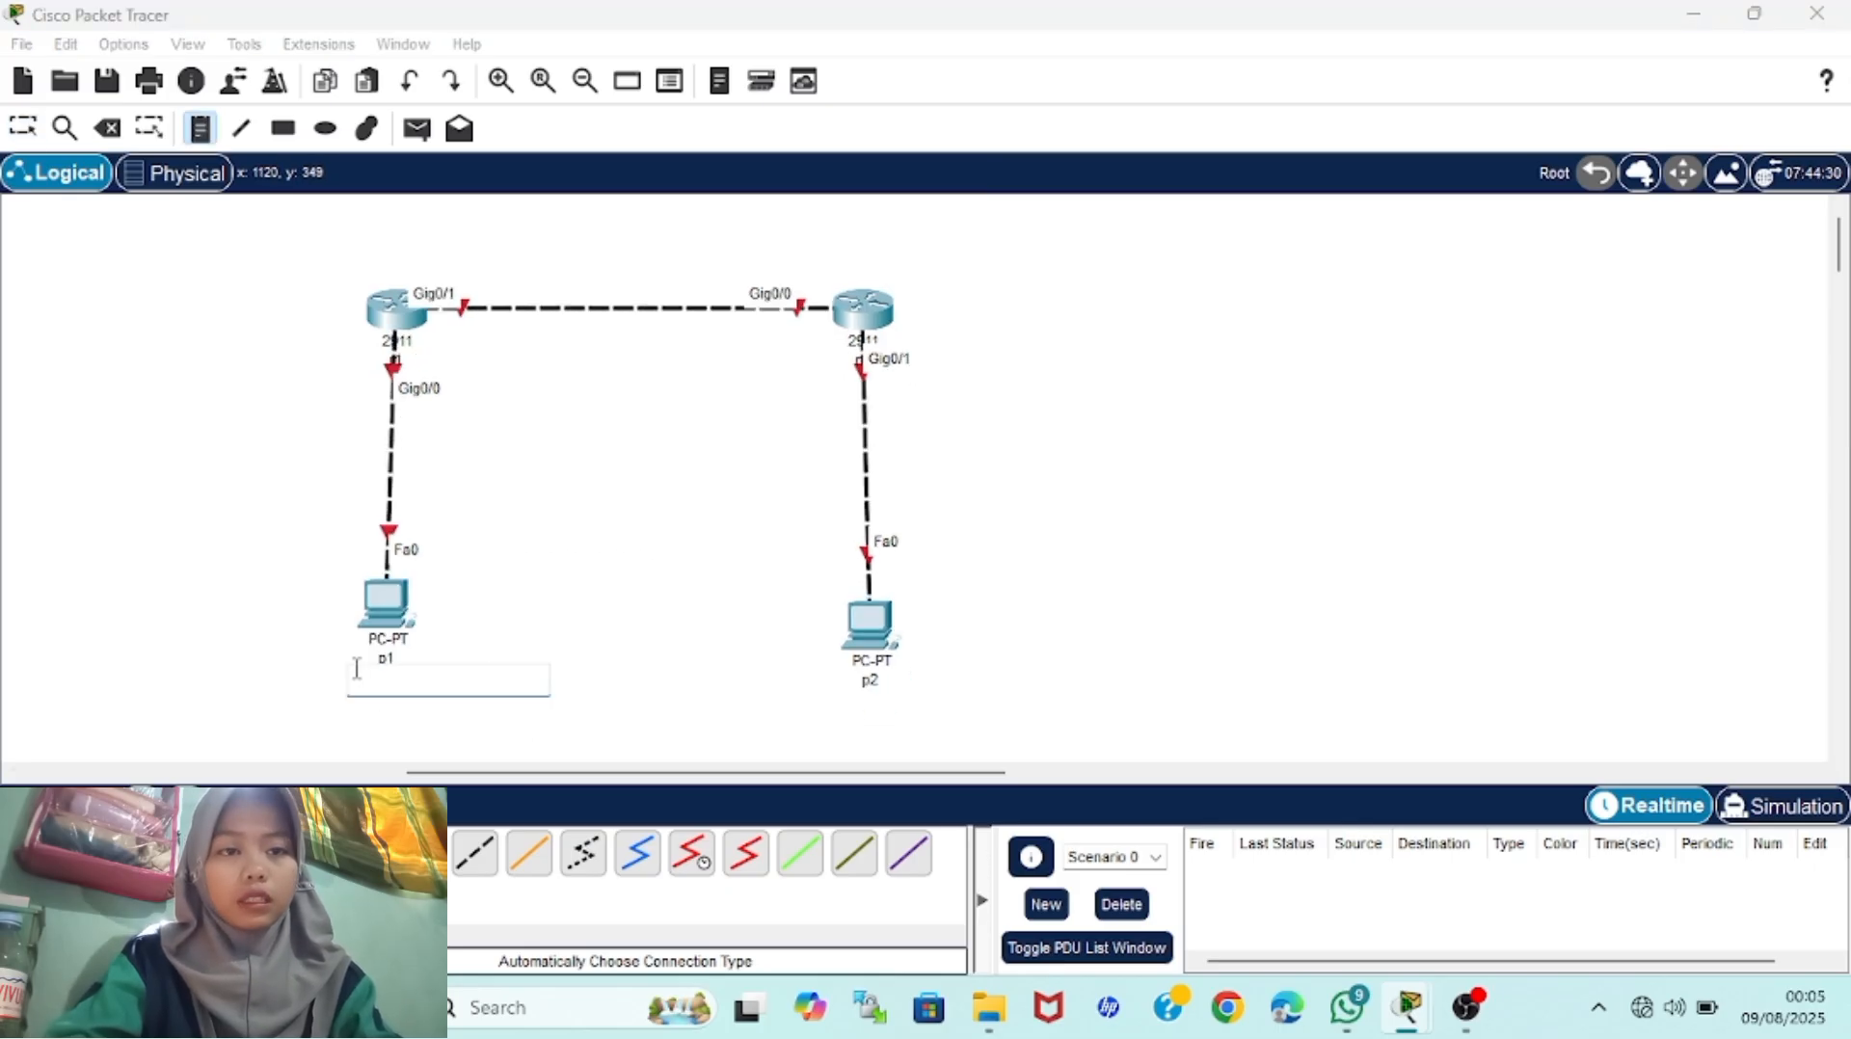
pyautogui.write('192.16')
pyautogui.write('8')
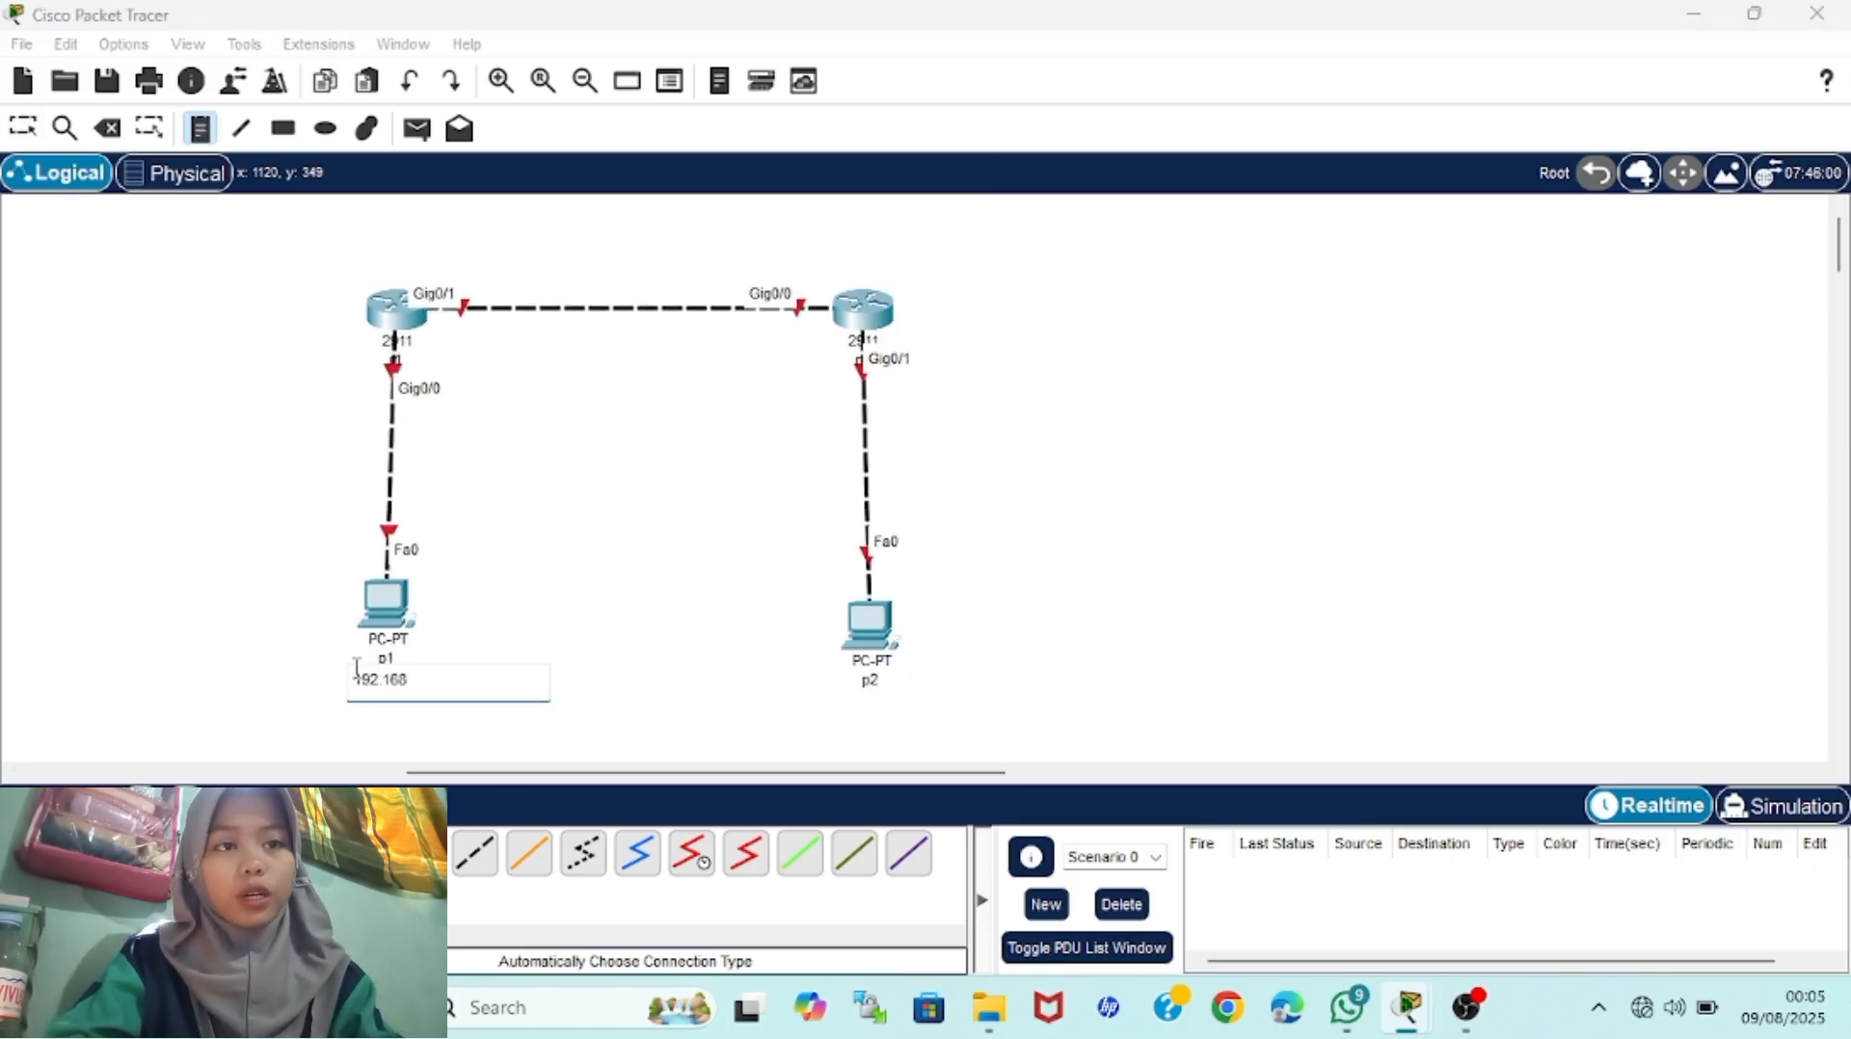
pyautogui.write('.1')
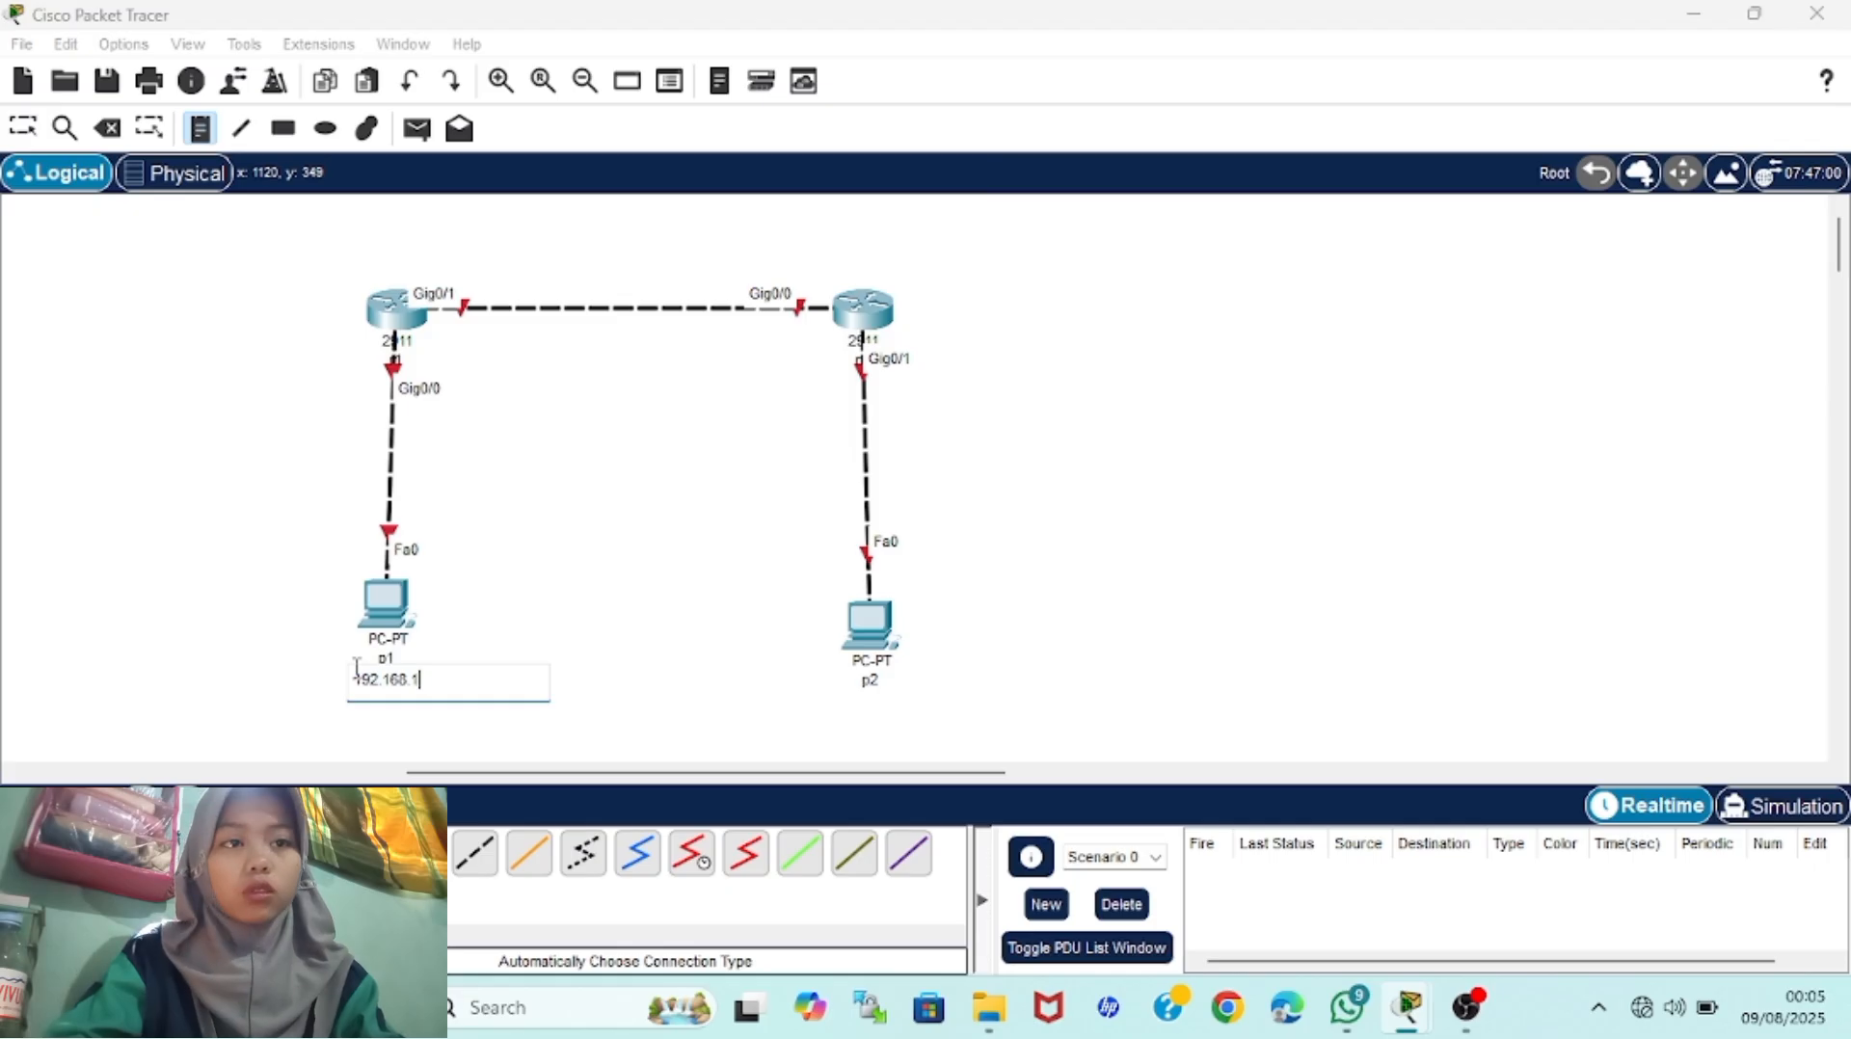
pyautogui.write('.10/24')
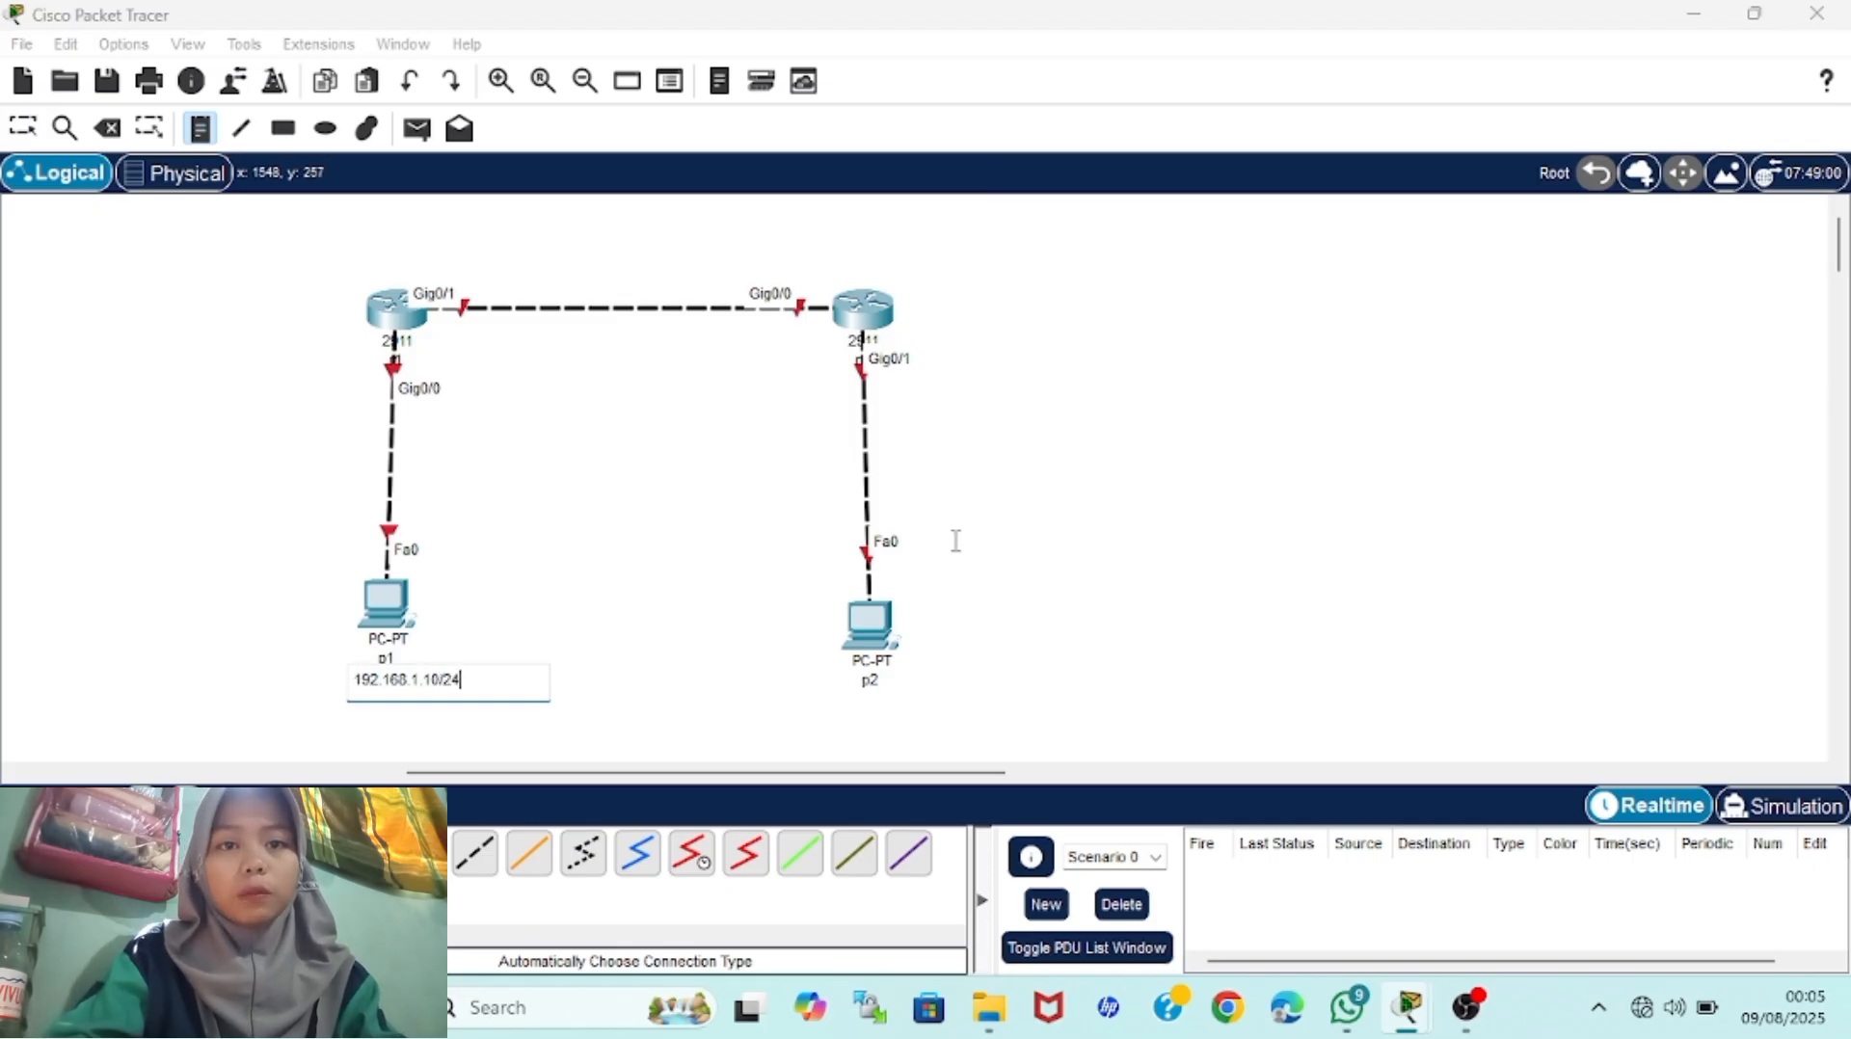
# Add the address note 192.168.2.10/24 below PC p2
pyautogui.click(820, 707)
pyautogui.click(810, 672)
pyautogui.write('192.168')
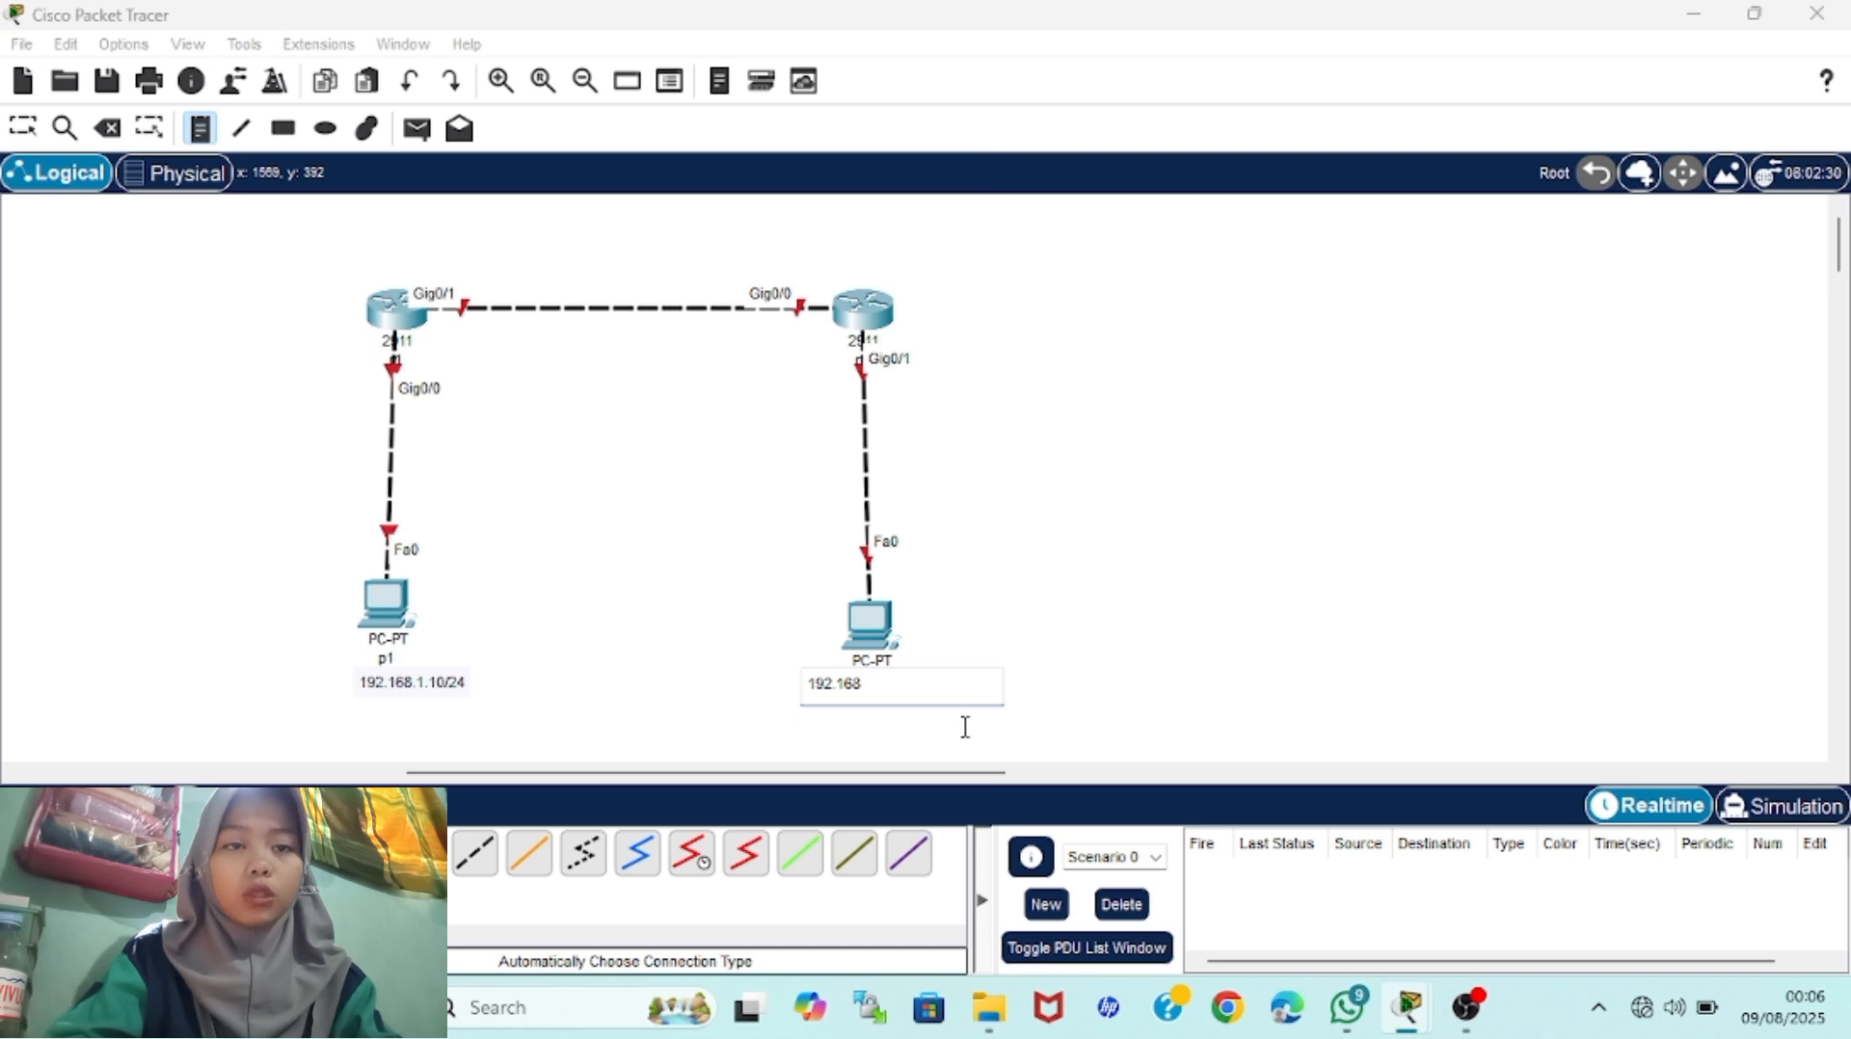
pyautogui.write('.2.10/24')
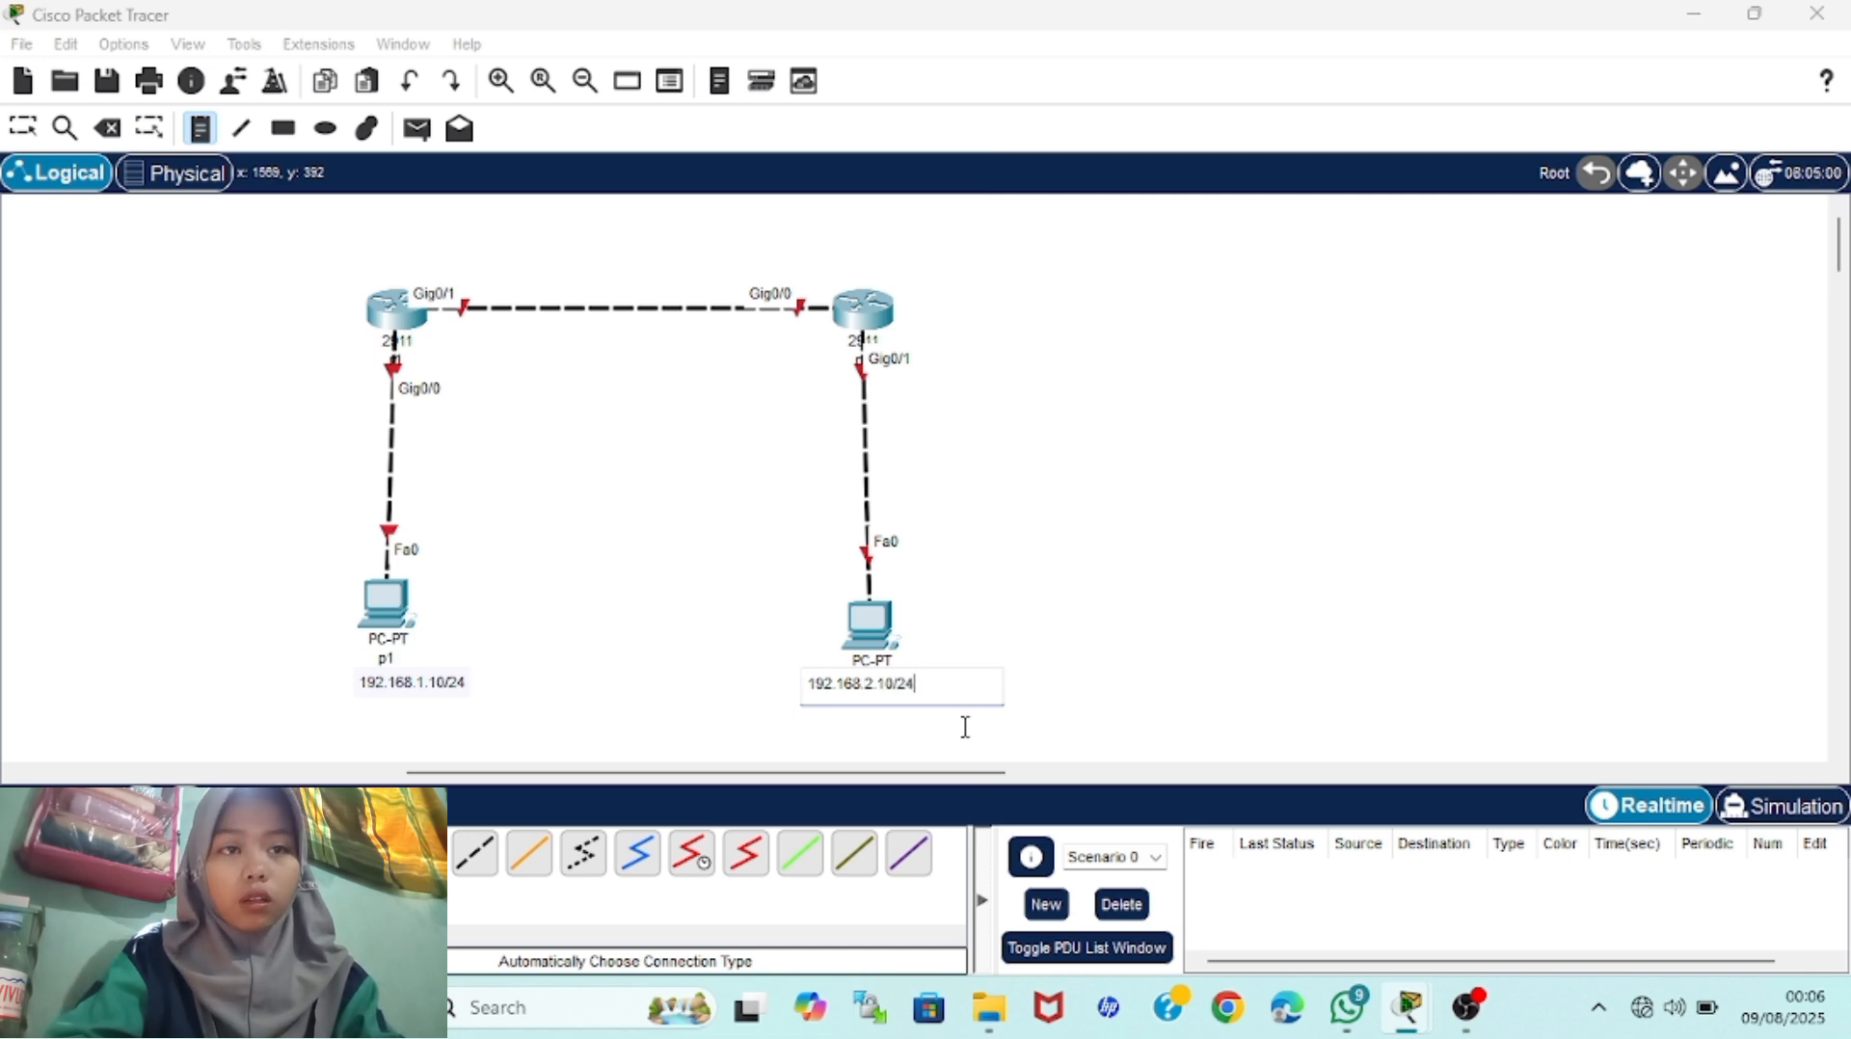
# Add the address note 192.168.1.1/24 beside the Gig0/0 interface of the router above p1
pyautogui.click(258, 359)
pyautogui.write('192.168')
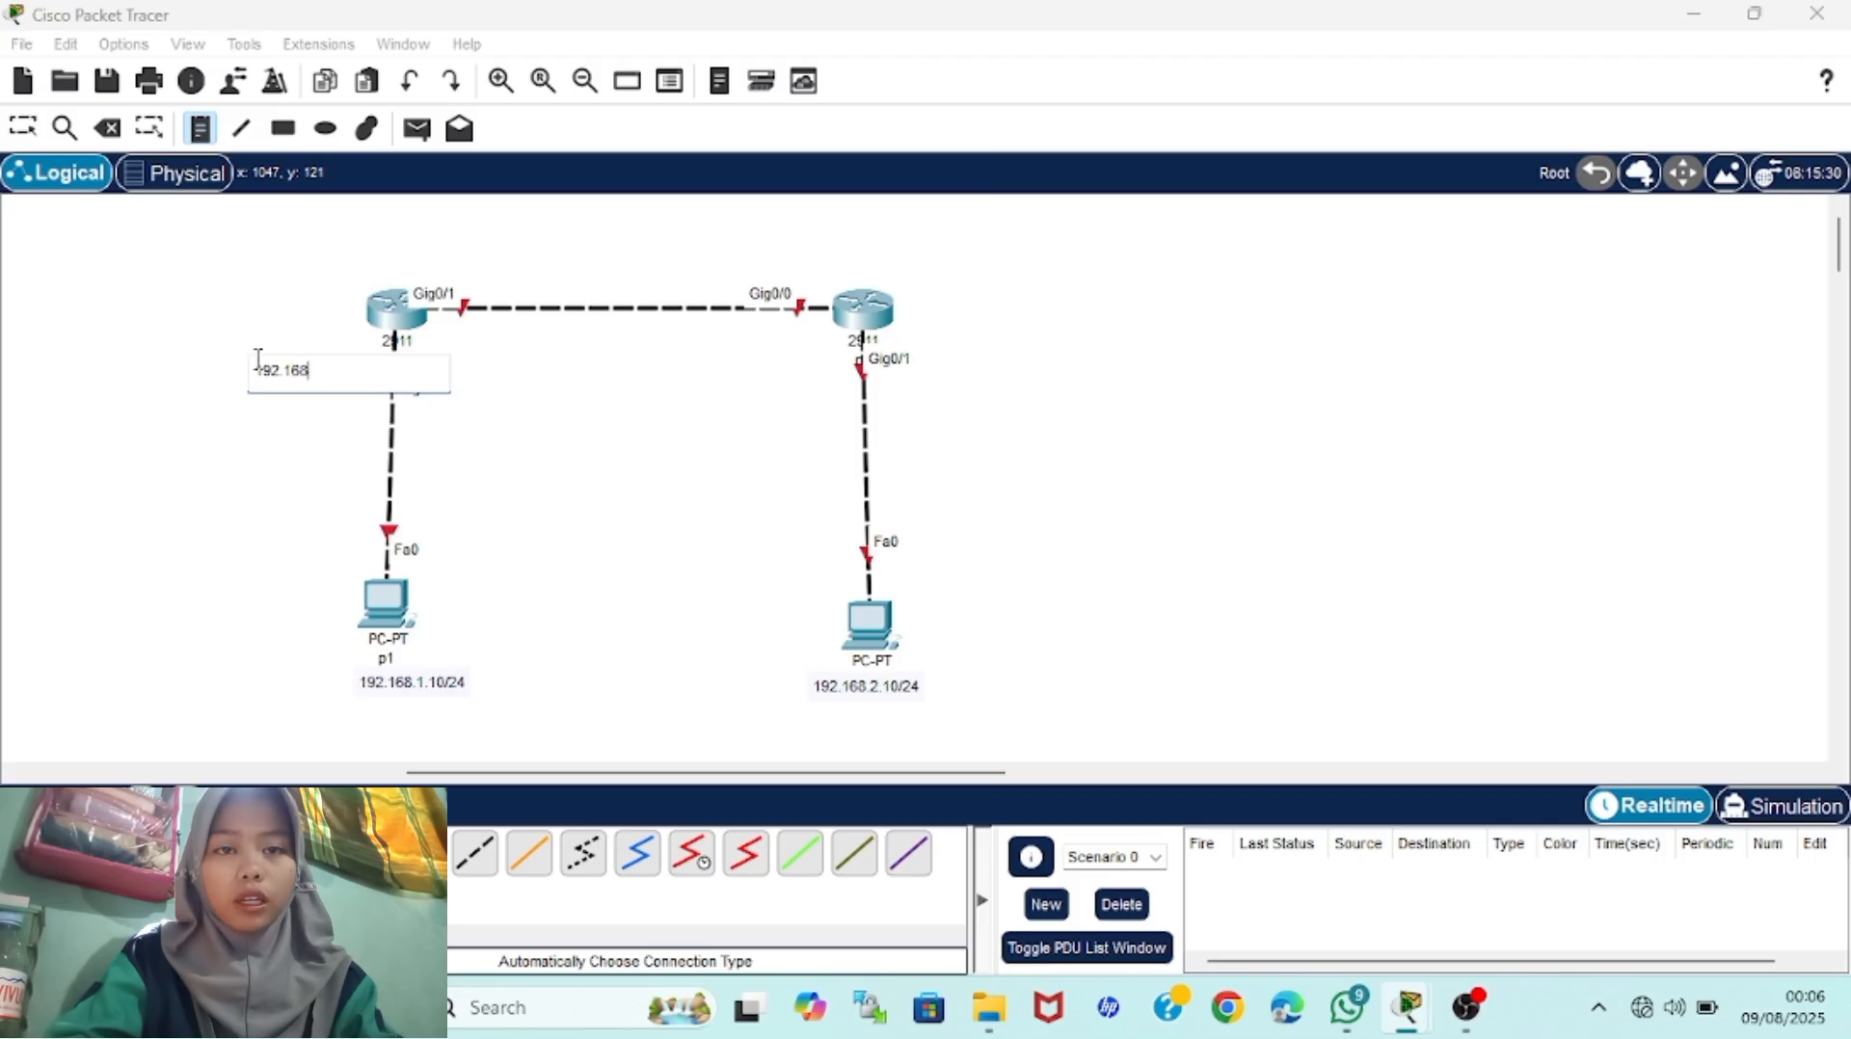
pyautogui.write('.1.1/24')
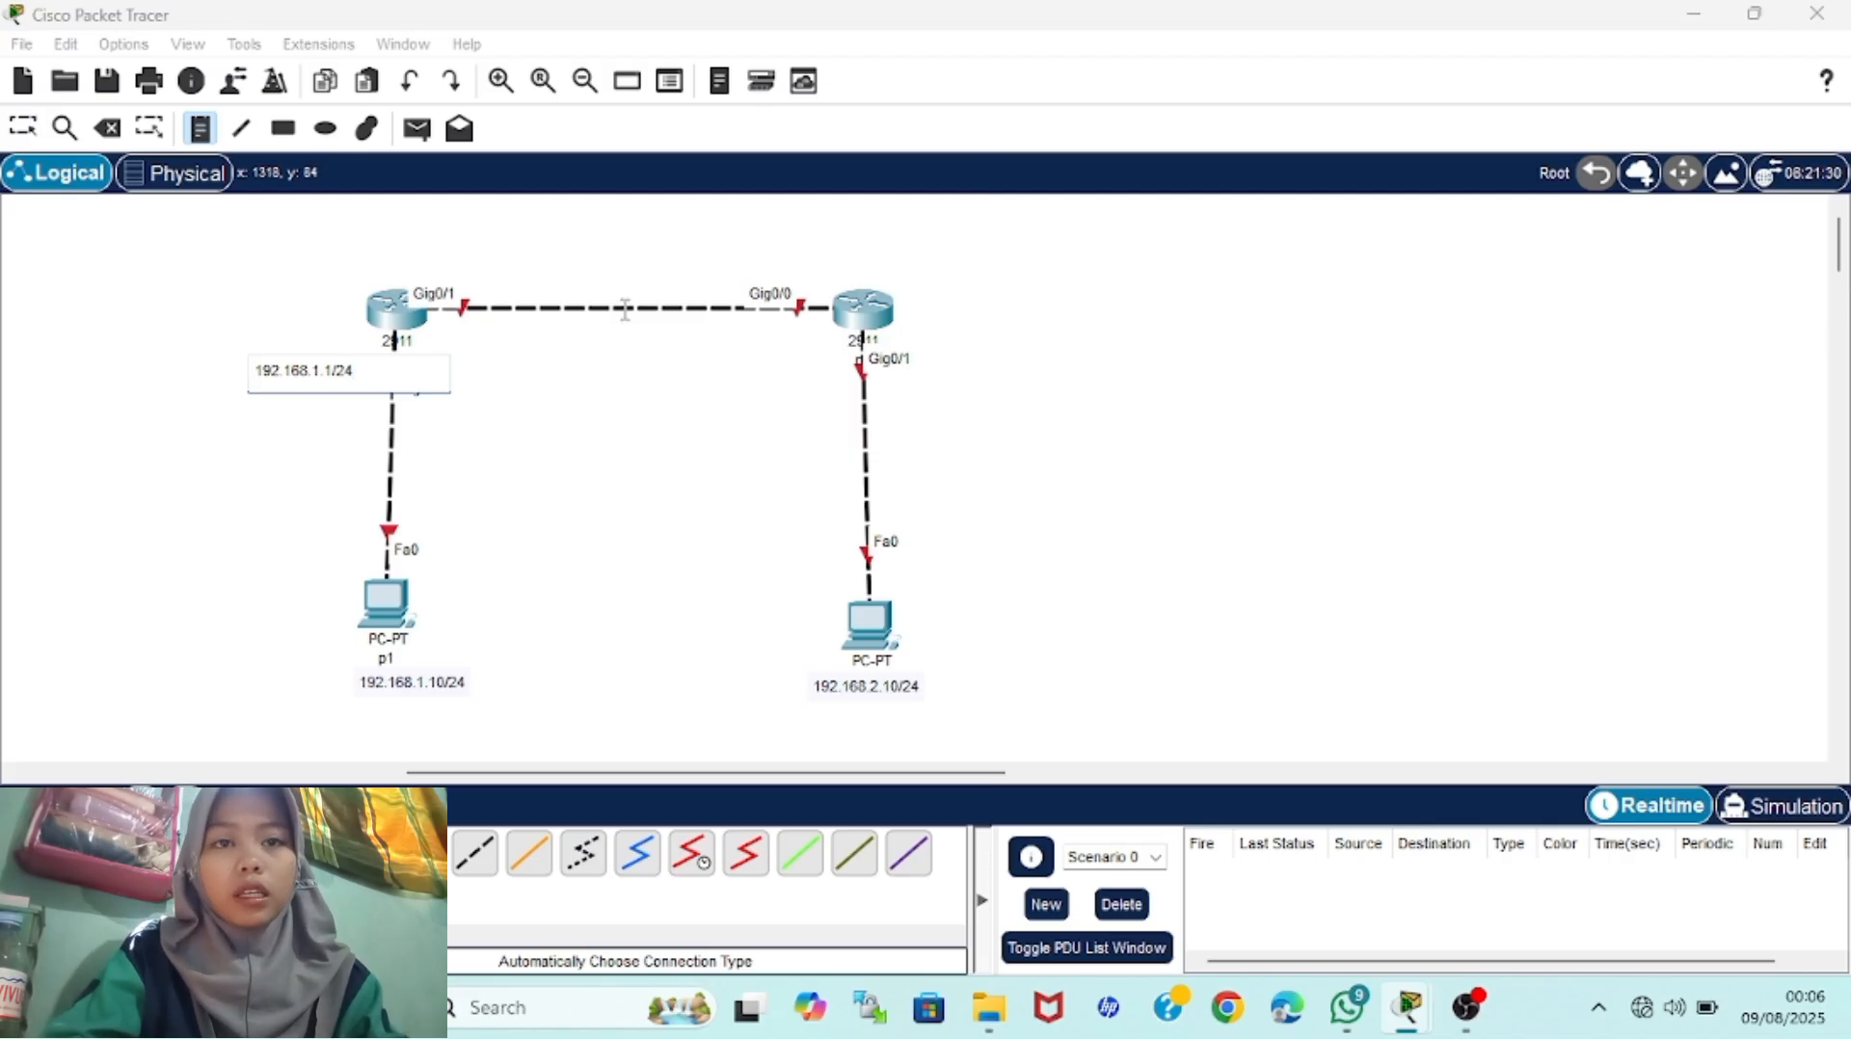
# Add the address note 192.168.2.1/24 beside the Gig0/1 interface of the router above p2
pyautogui.click(917, 344)
pyautogui.write('19')
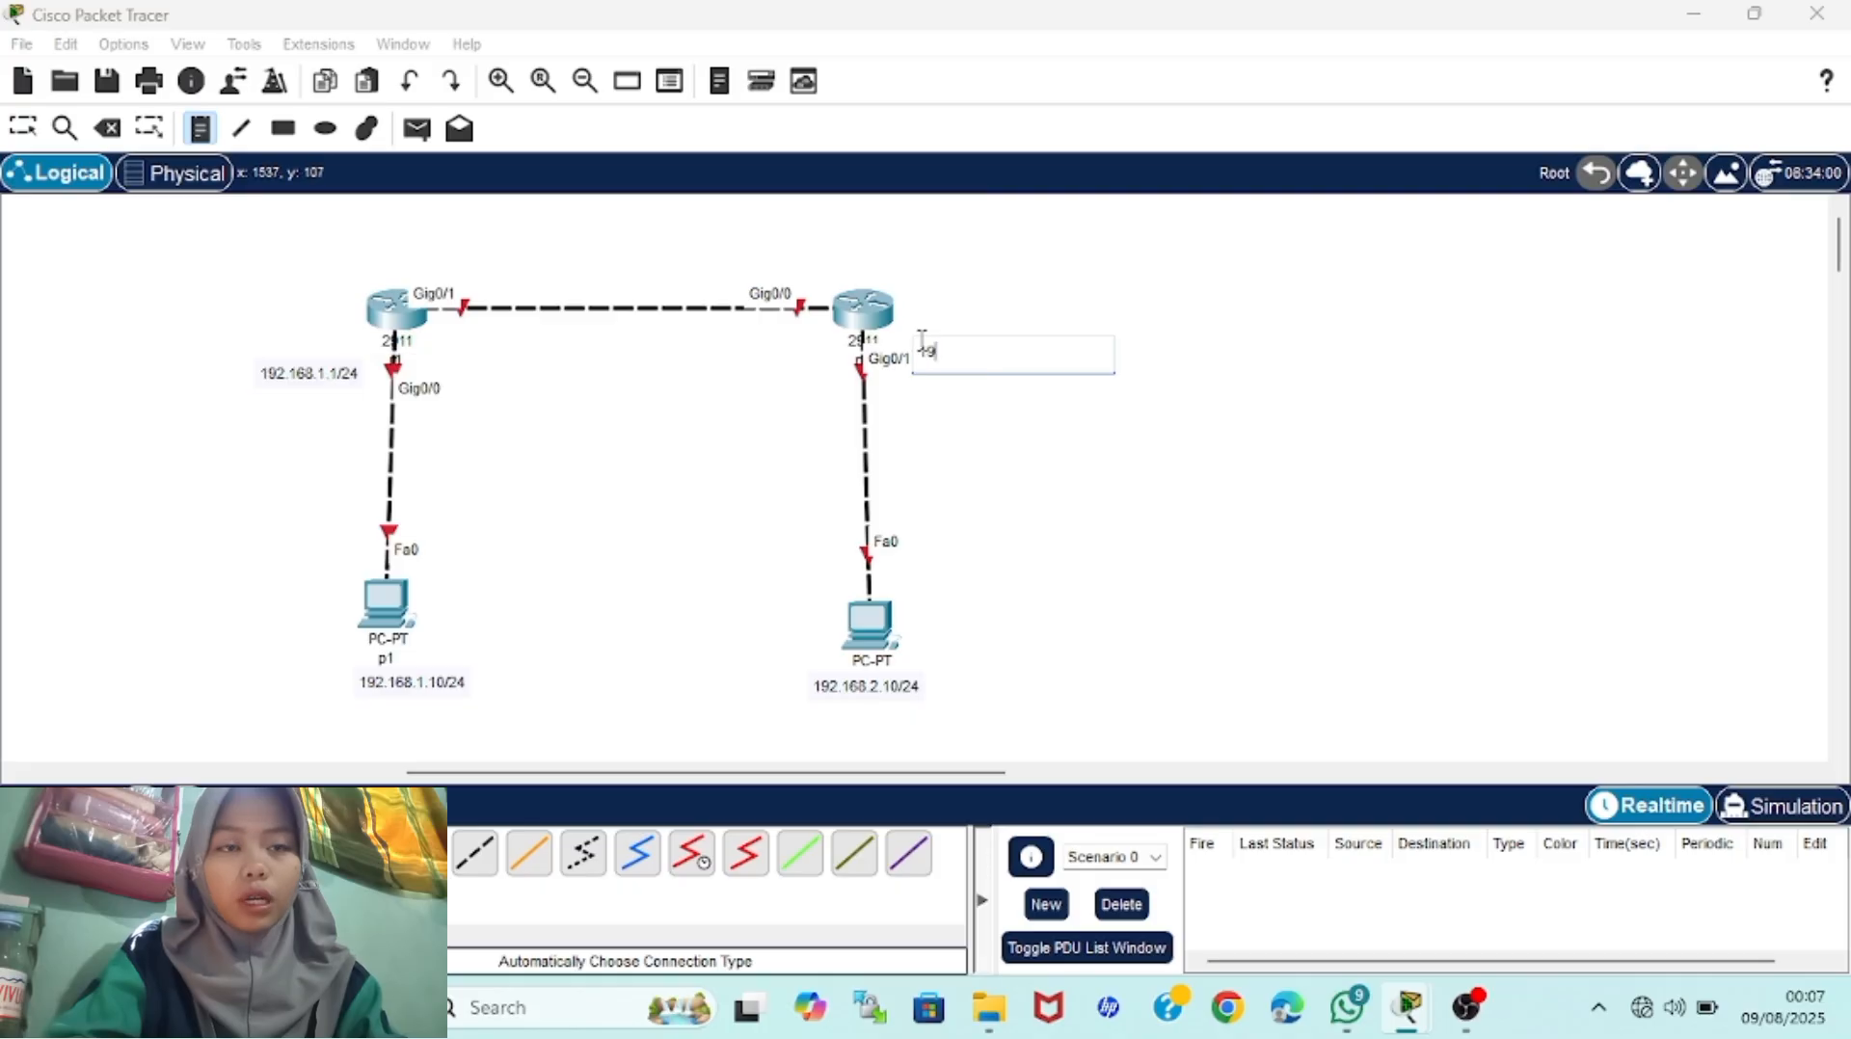
pyautogui.write('2.168.2.168.2')
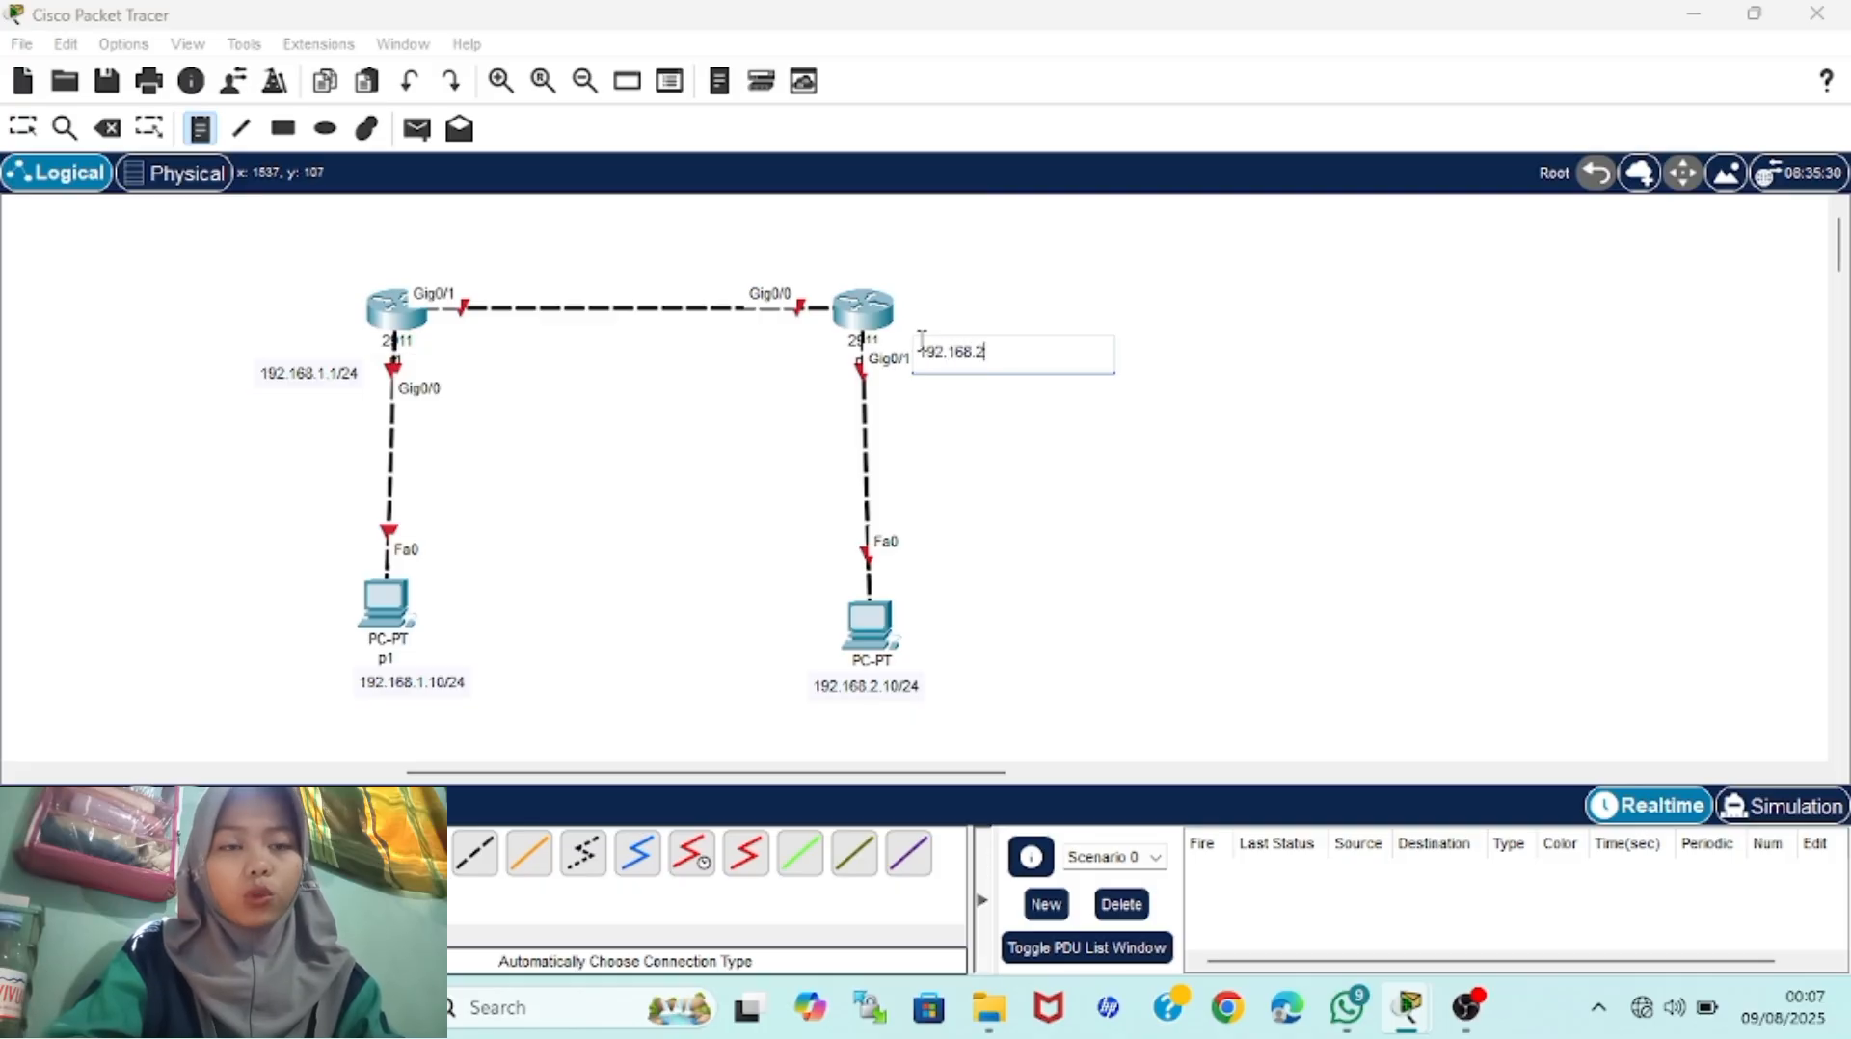
pyautogui.write('1')
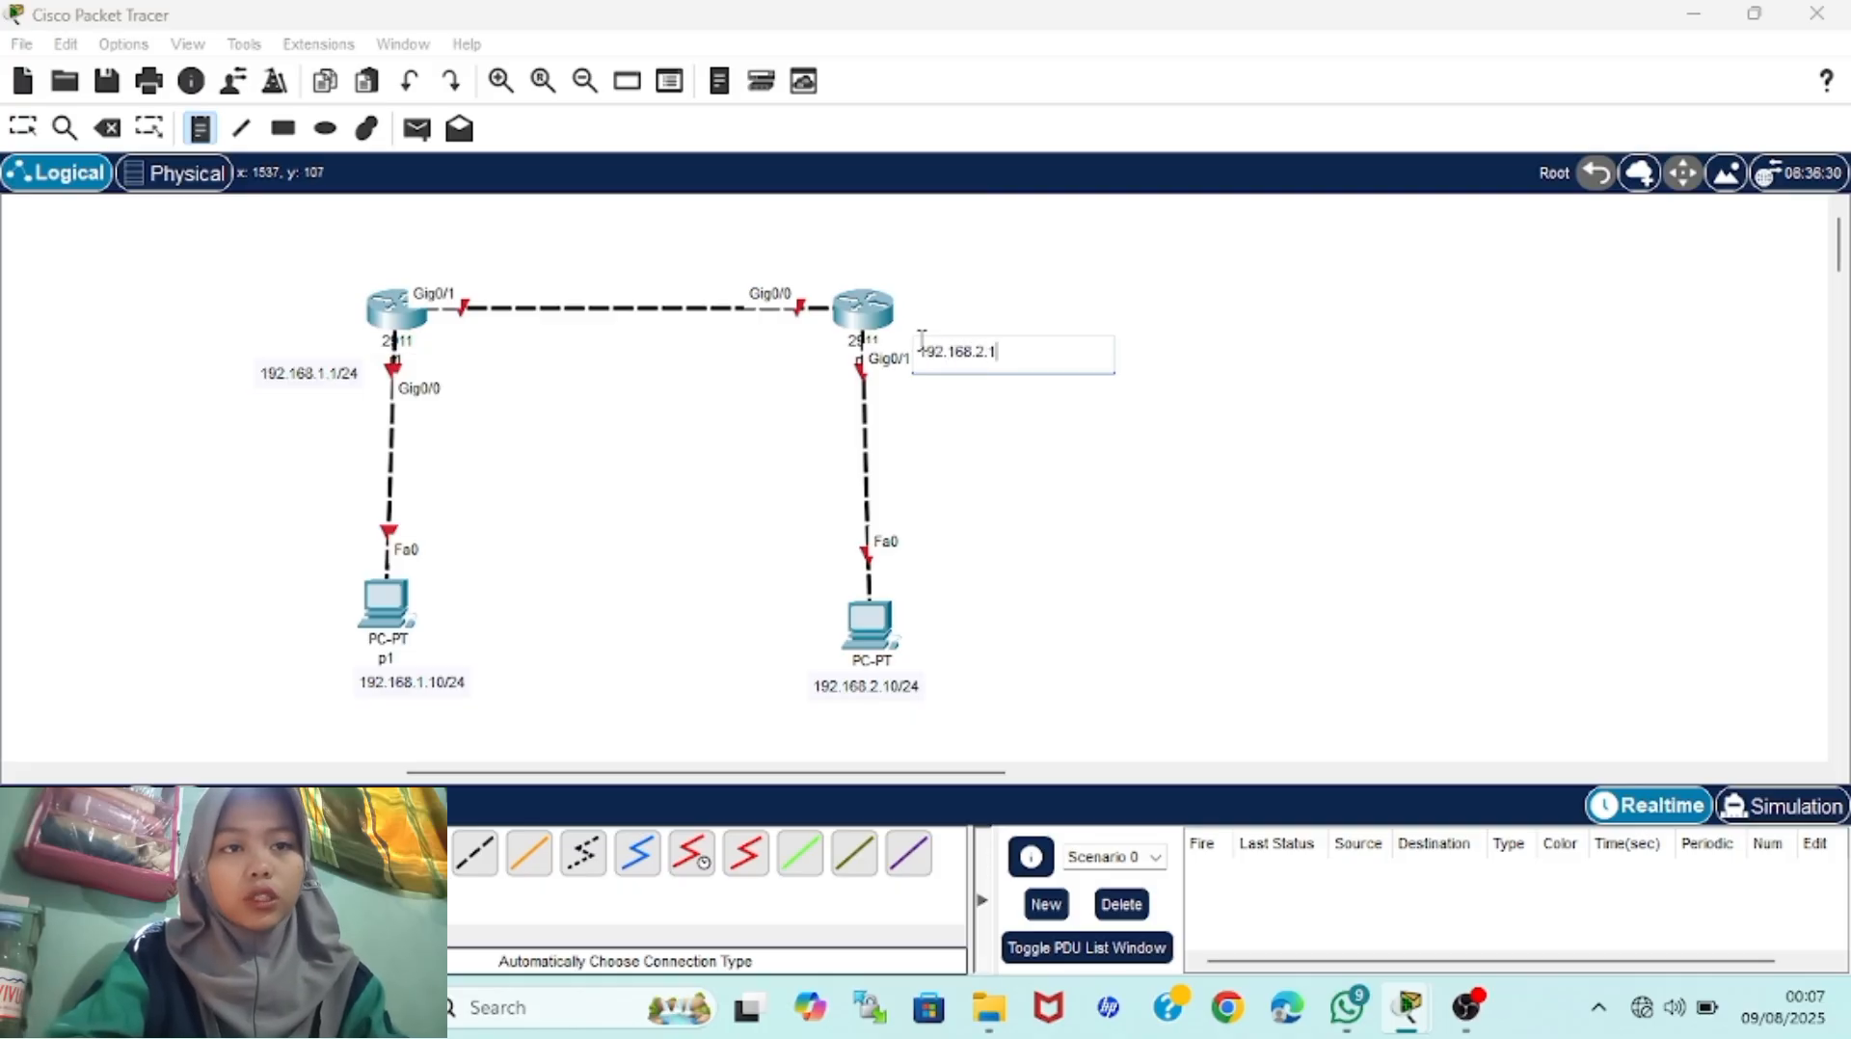
pyautogui.write('/24')
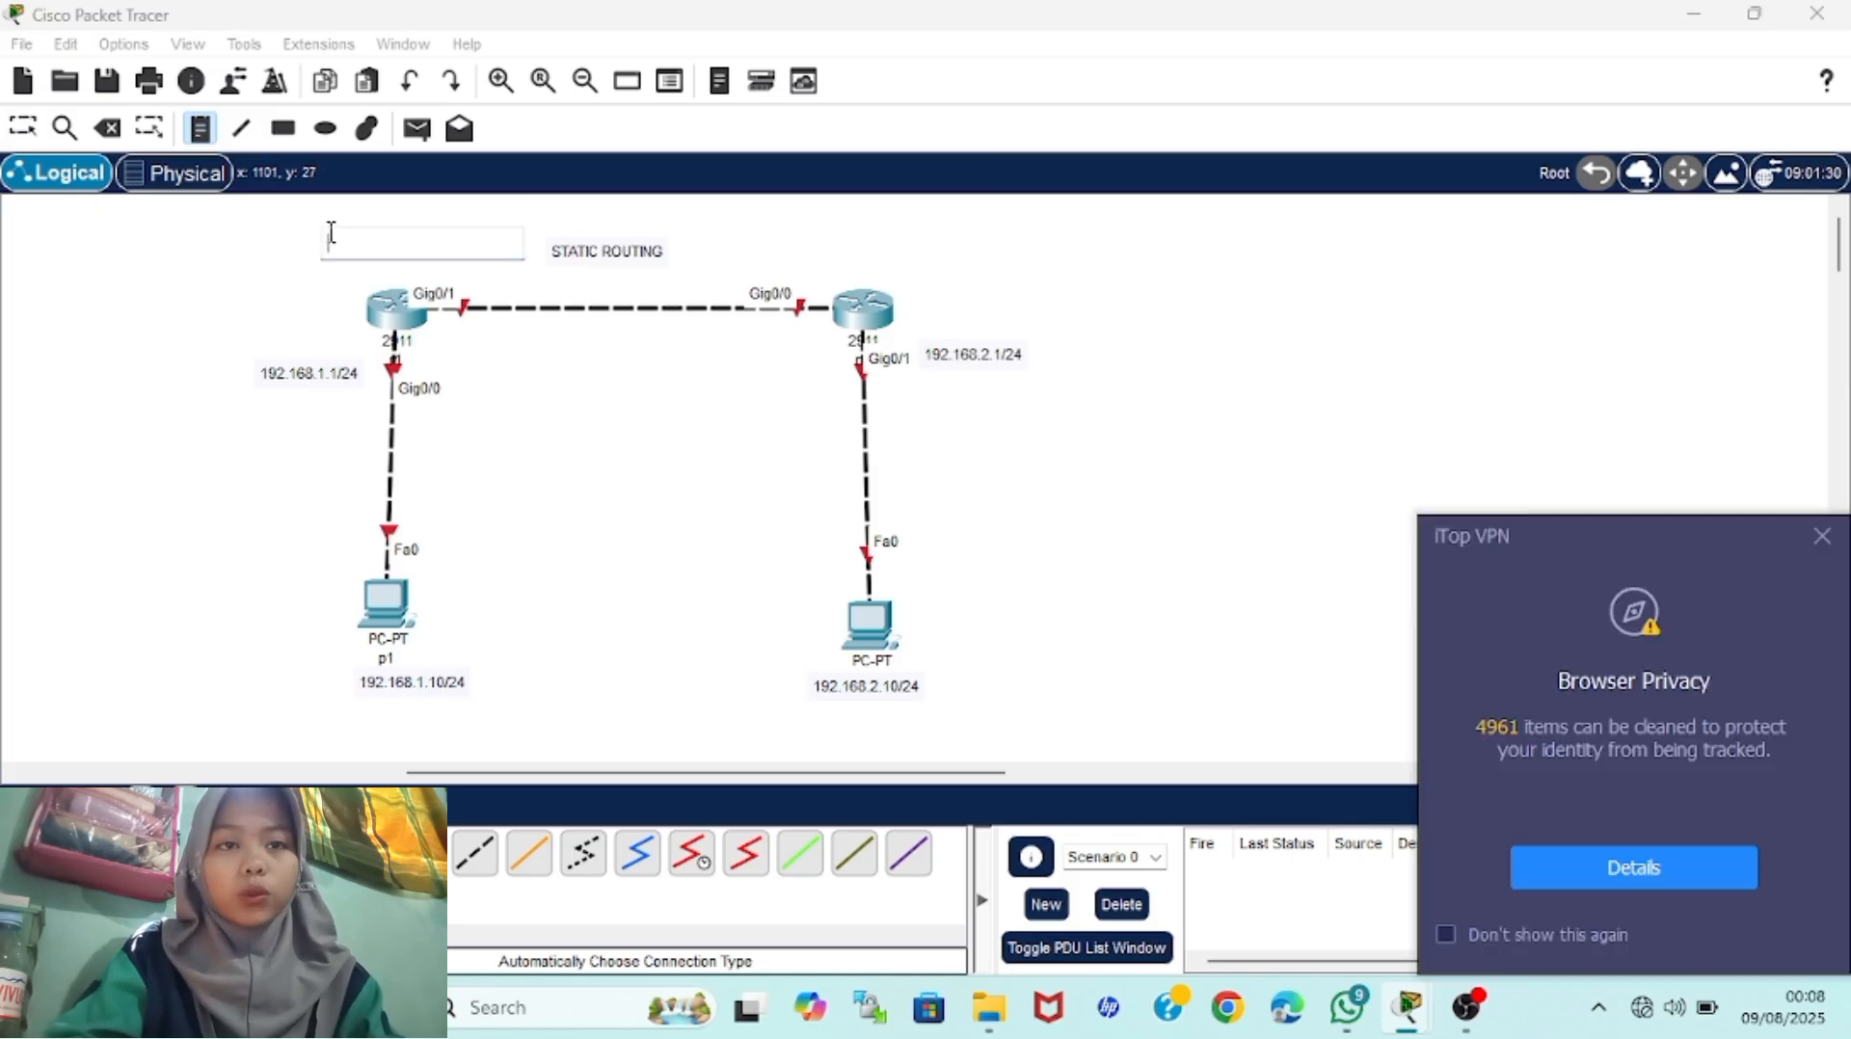
# Label the router-to-router link with 10.10.10.1/24 above the first router and 10.10.10.2/24 near the second router's Gig0/0
pyautogui.write('.10.10.1/24')
pyautogui.click(721, 258)
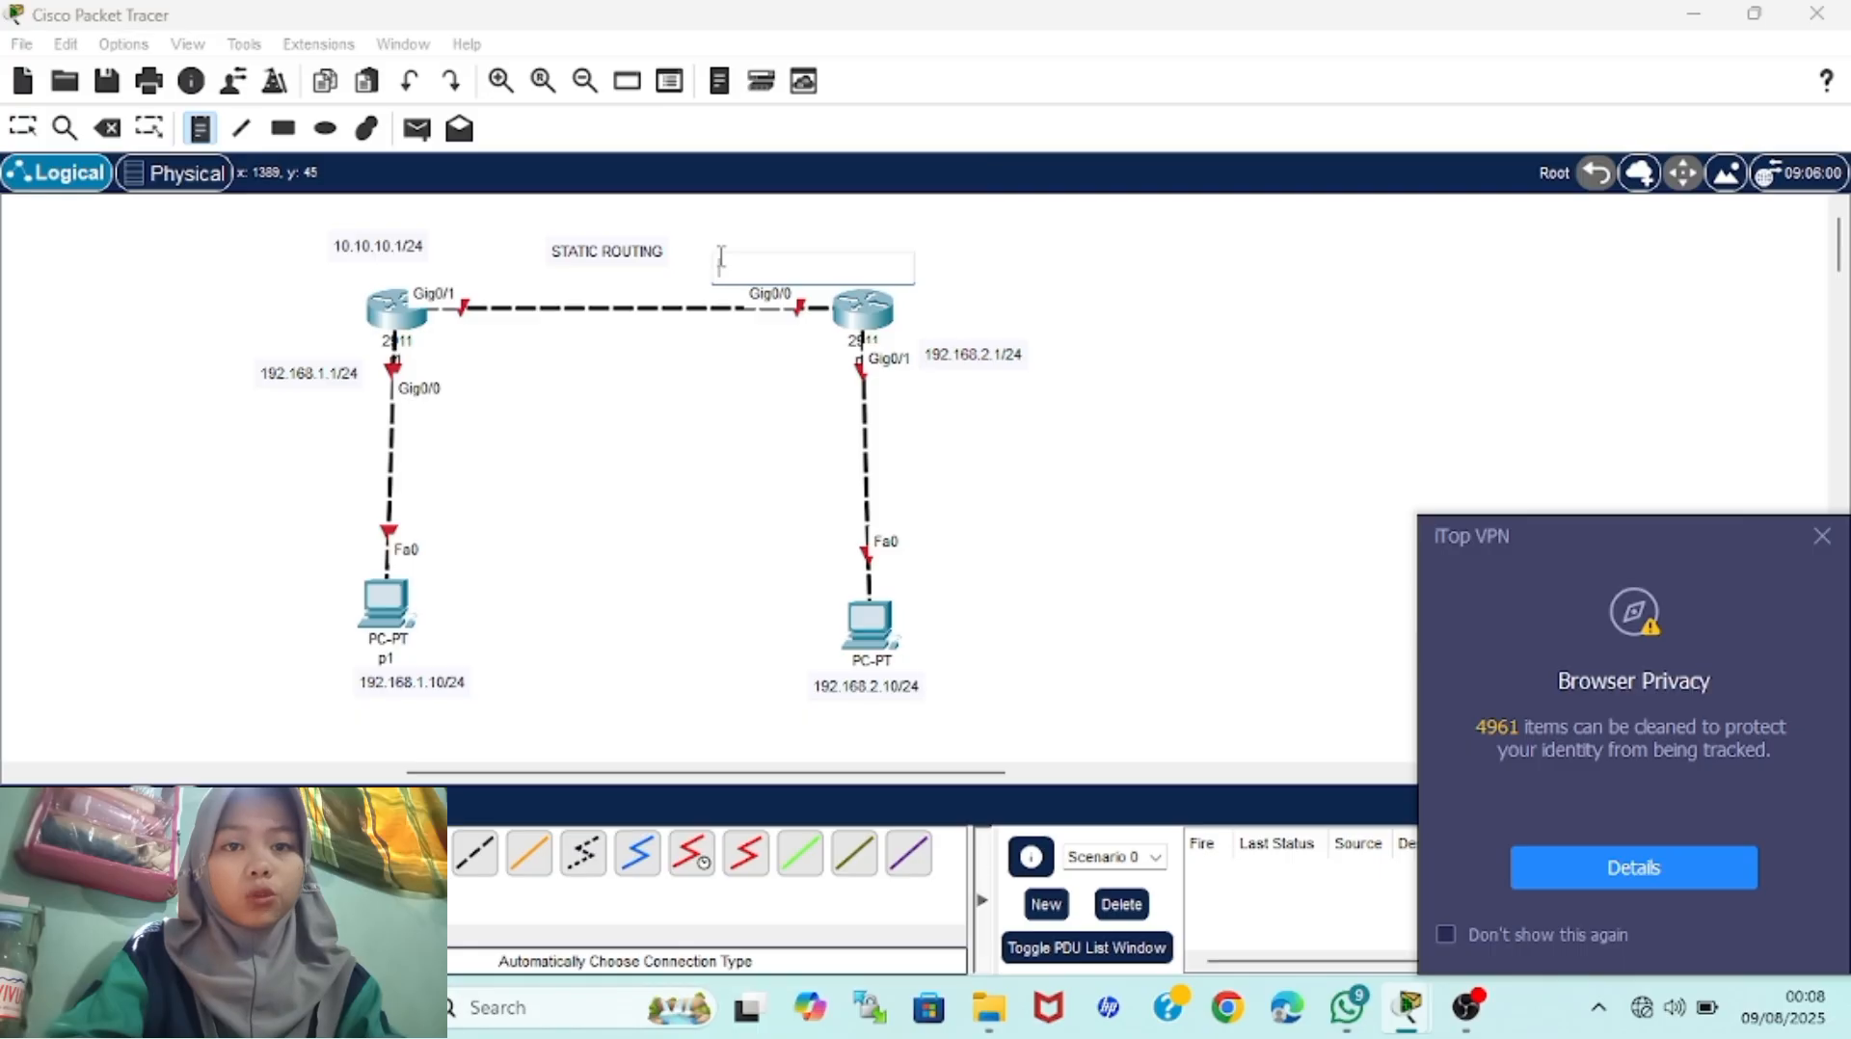
pyautogui.write('10.10.10.2/24')
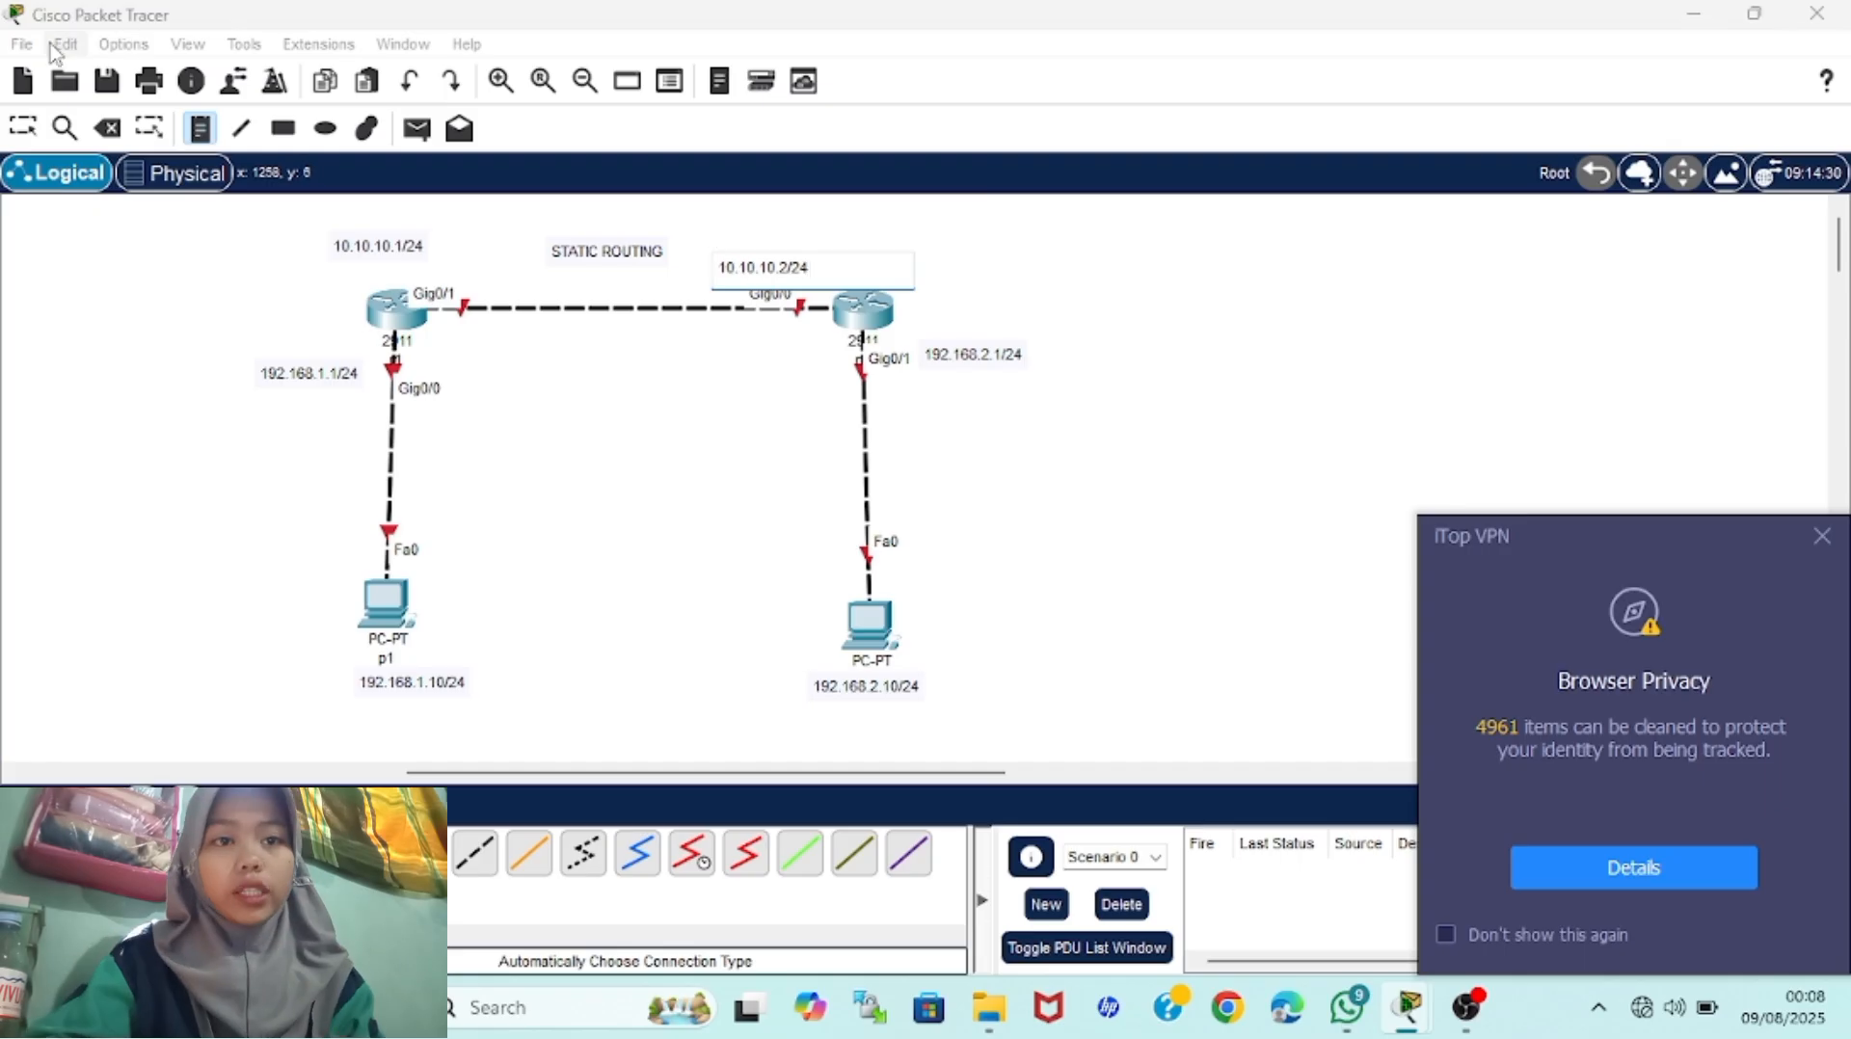
# Reposition the 10.10.10.2/24 and 10.10.10.1/24 notes so each sits just above its router's link interface
pyautogui.click(23, 127)
pyautogui.moveTo(768, 268); pyautogui.dragTo(808, 257)
pyautogui.moveTo(403, 253); pyautogui.dragTo(469, 270)
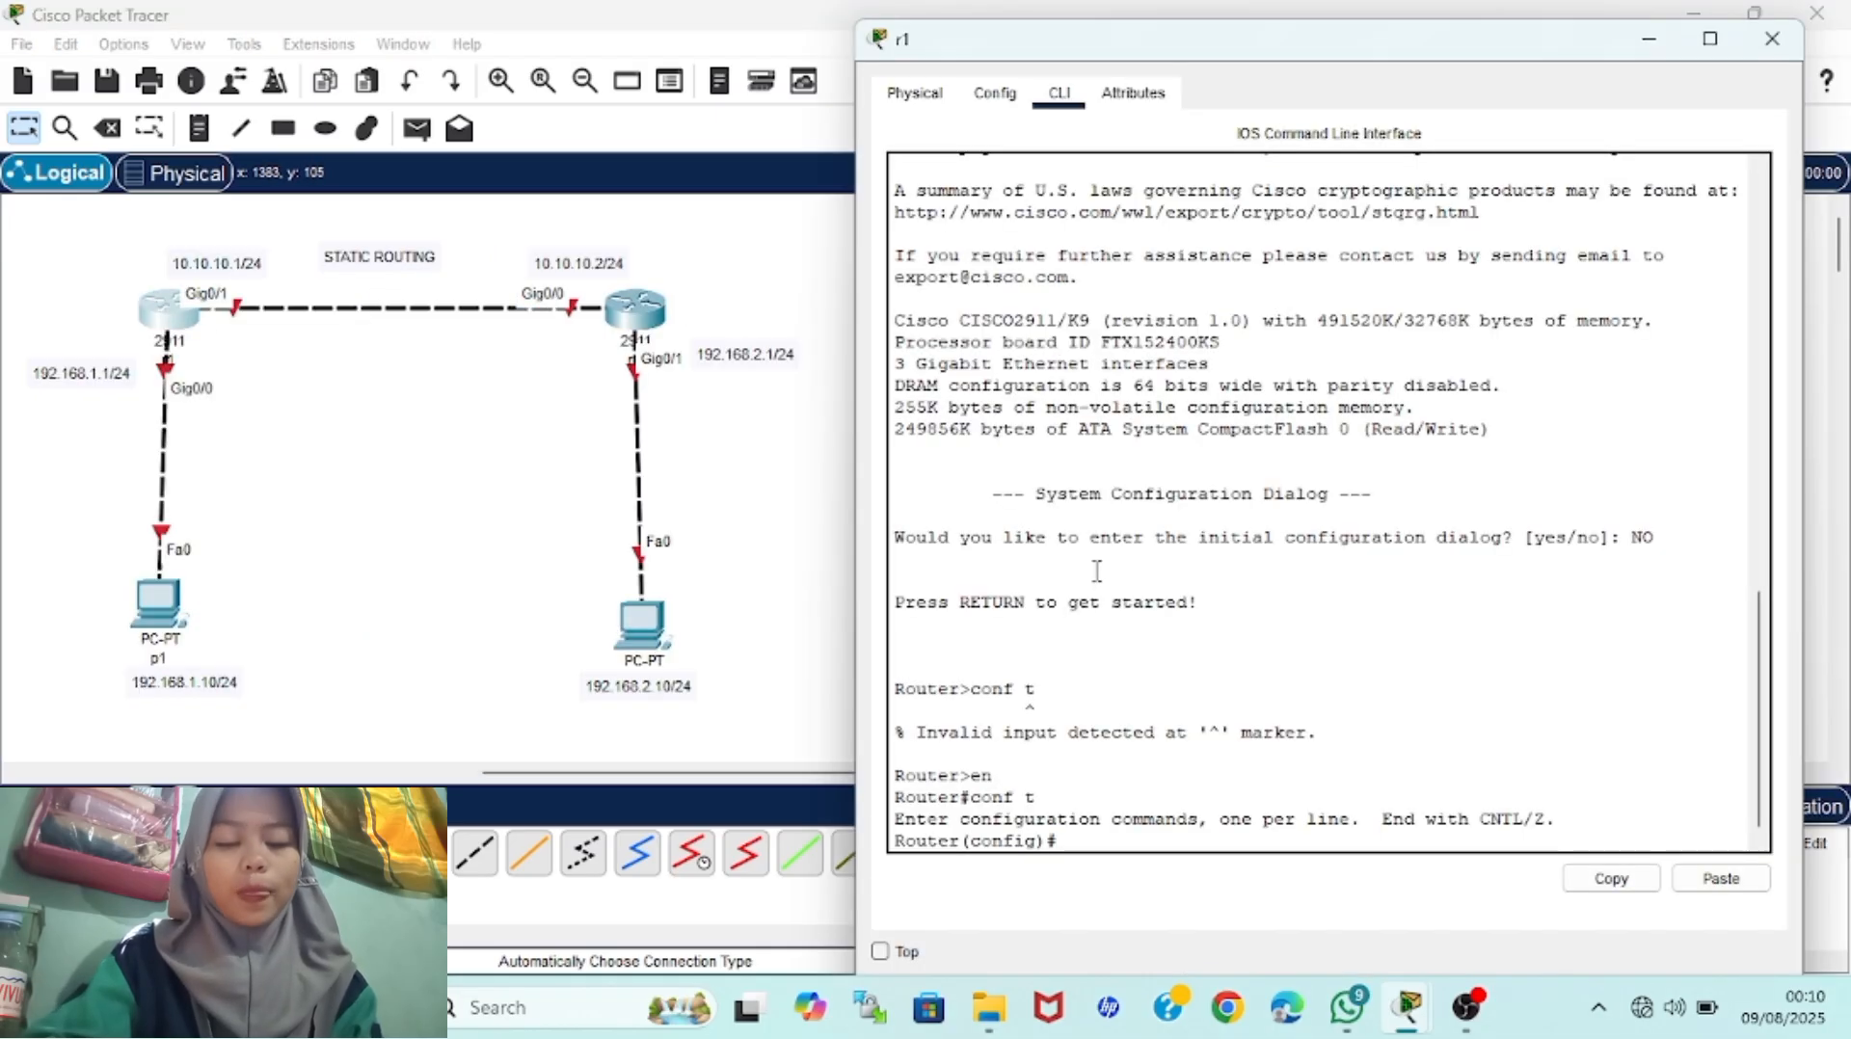
# Enable router r1's interfaces g0/0 and g0/1 together with int range g0/0-1 and no shutdown, and exit the interface range mode
pyautogui.write('int range')
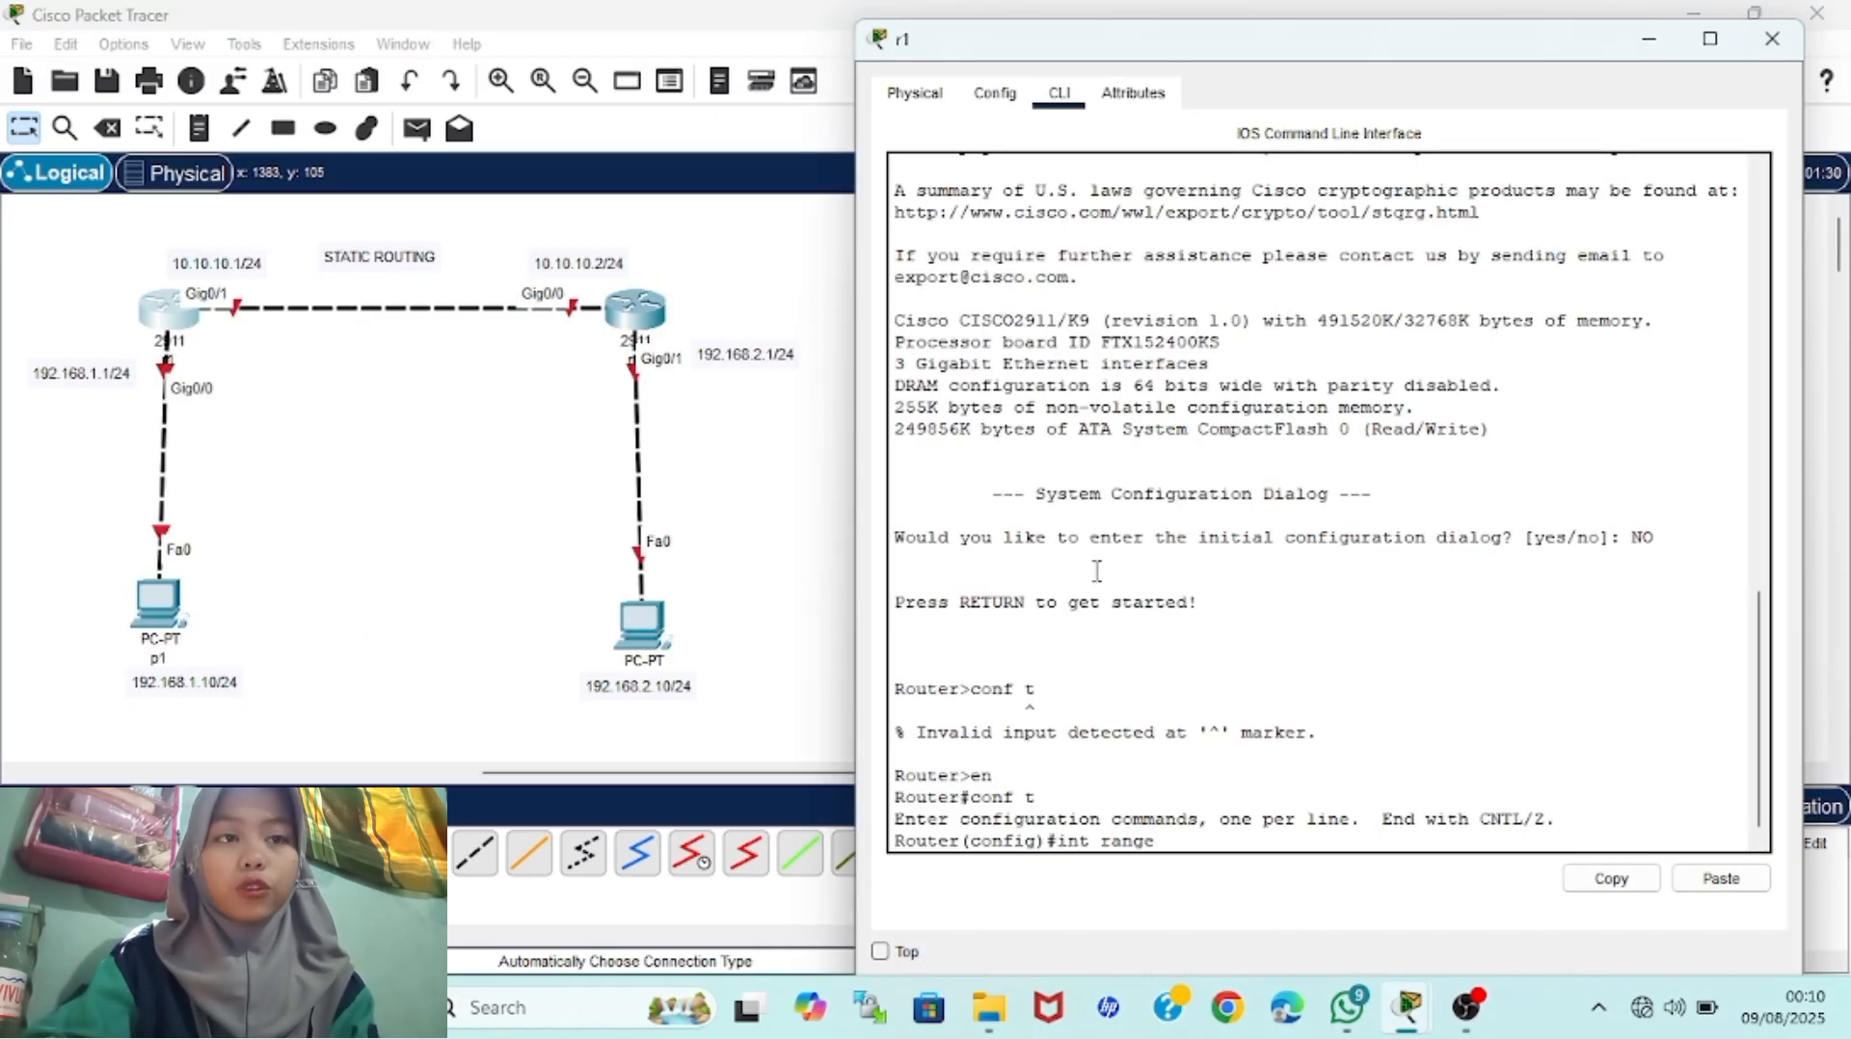
pyautogui.write(' g')
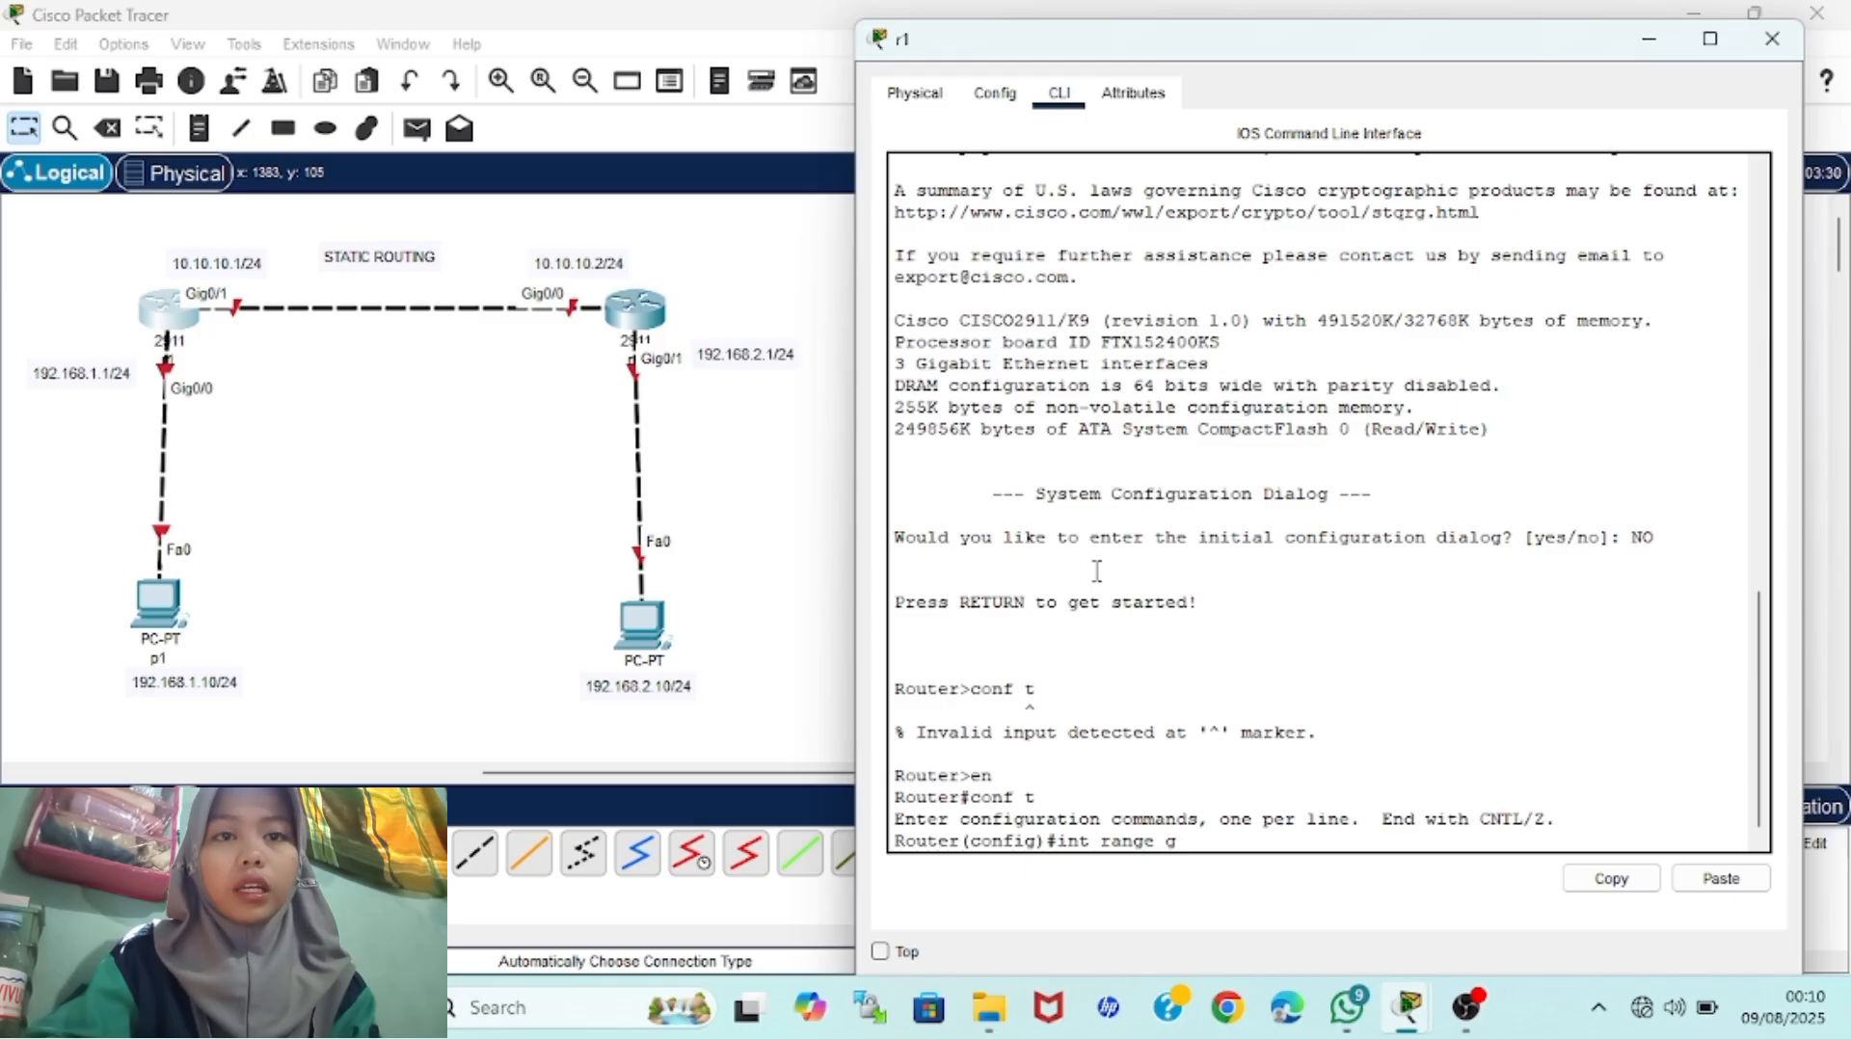
pyautogui.write('0/0')
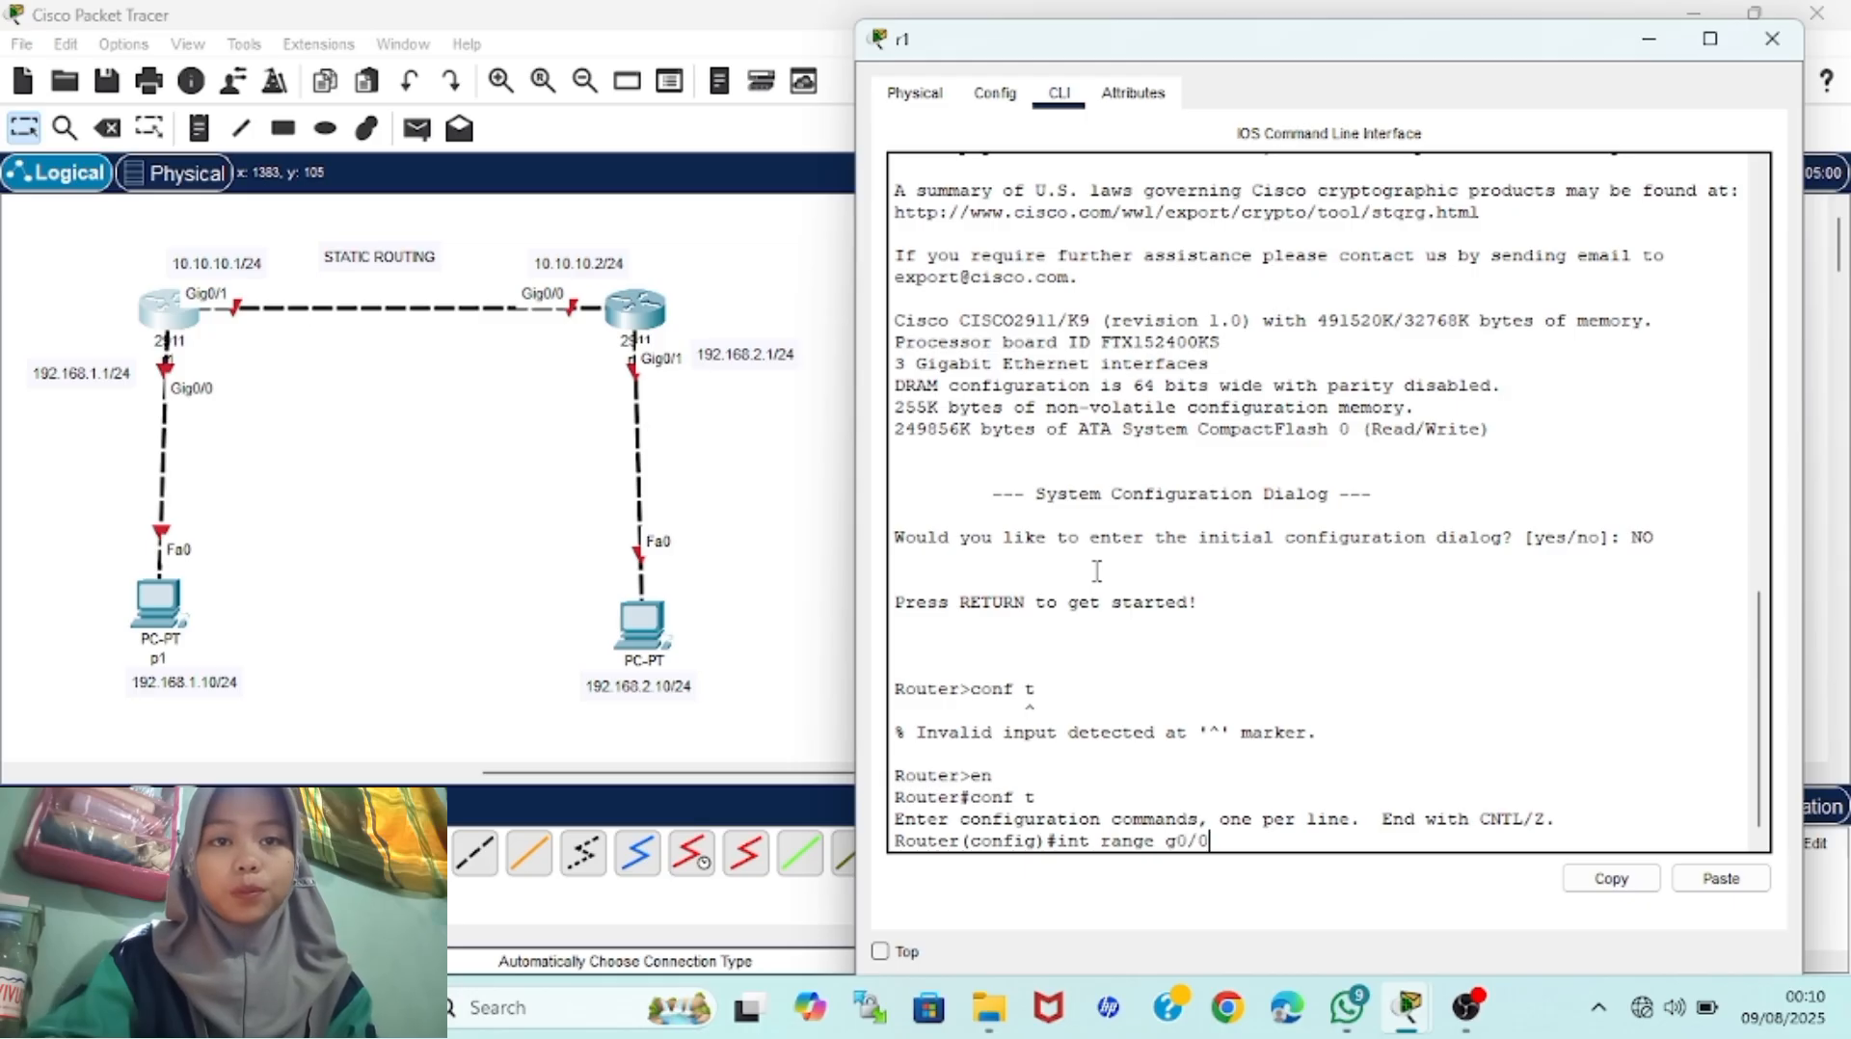
pyautogui.write('-1')
pyautogui.press('Return')
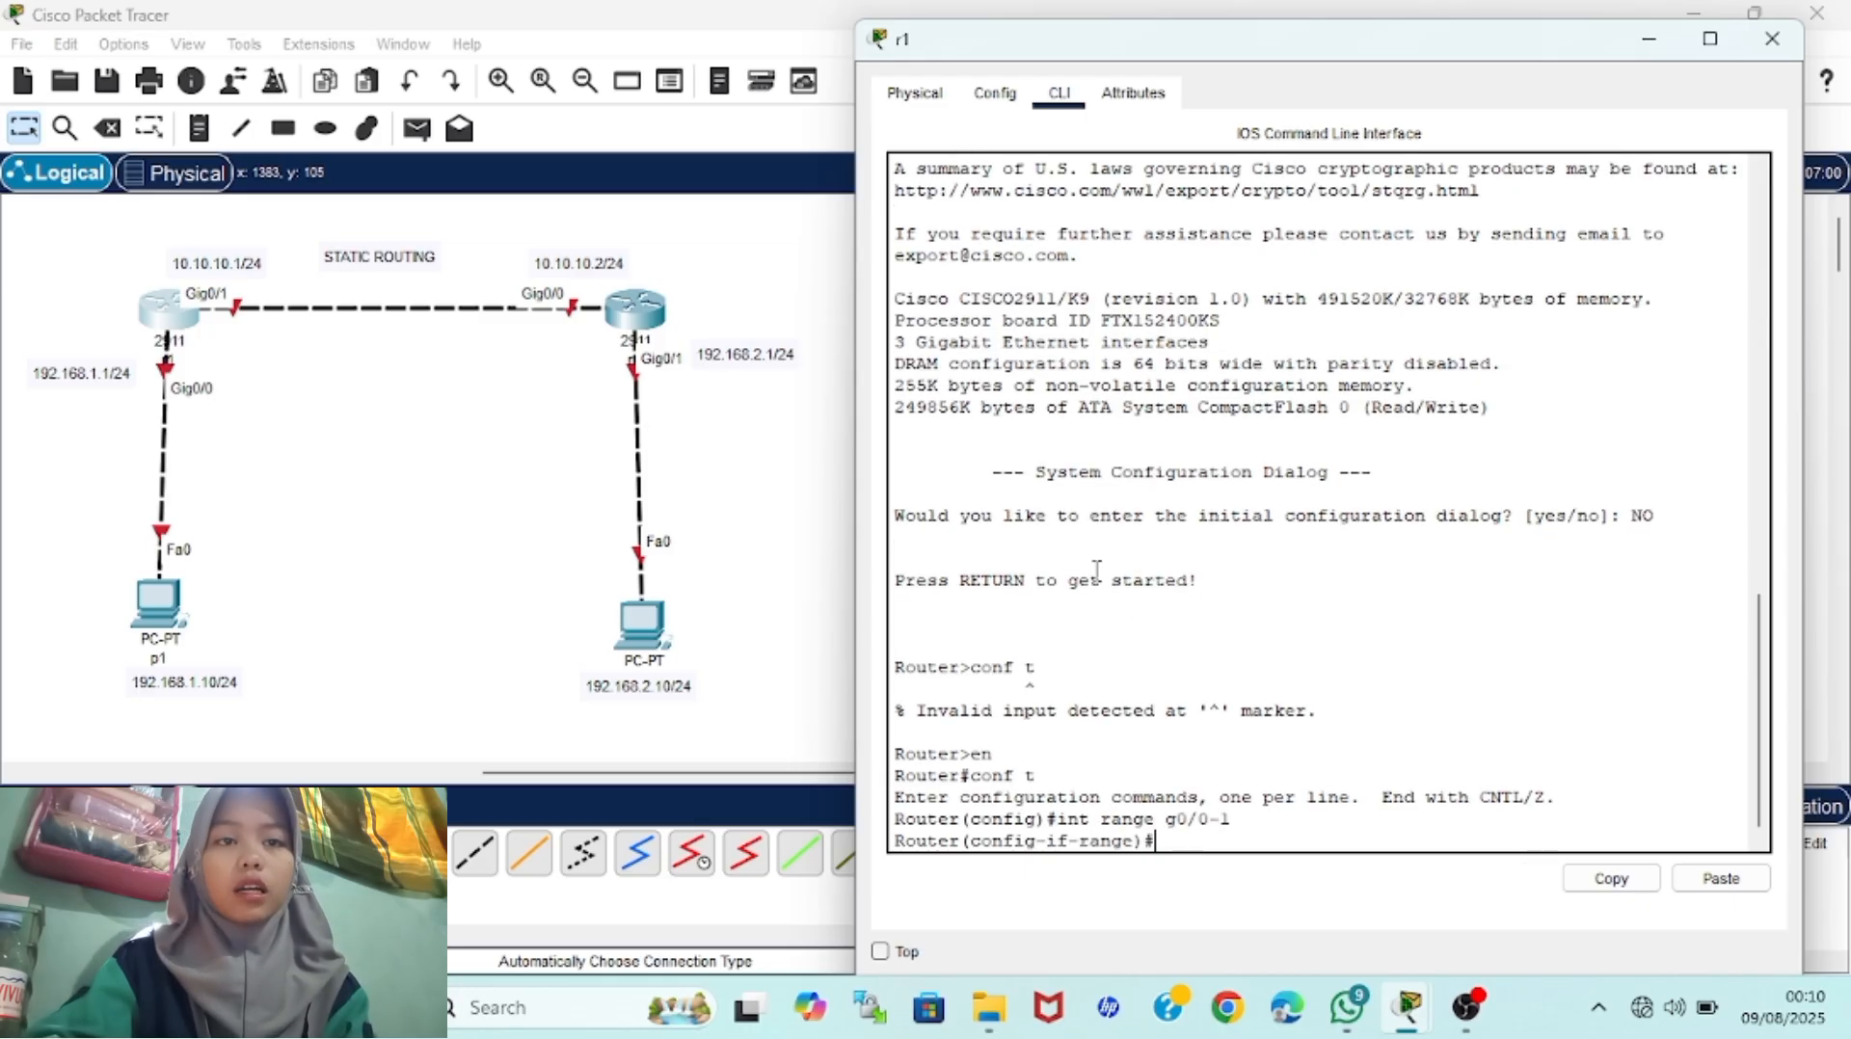
pyautogui.write('no shutdown')
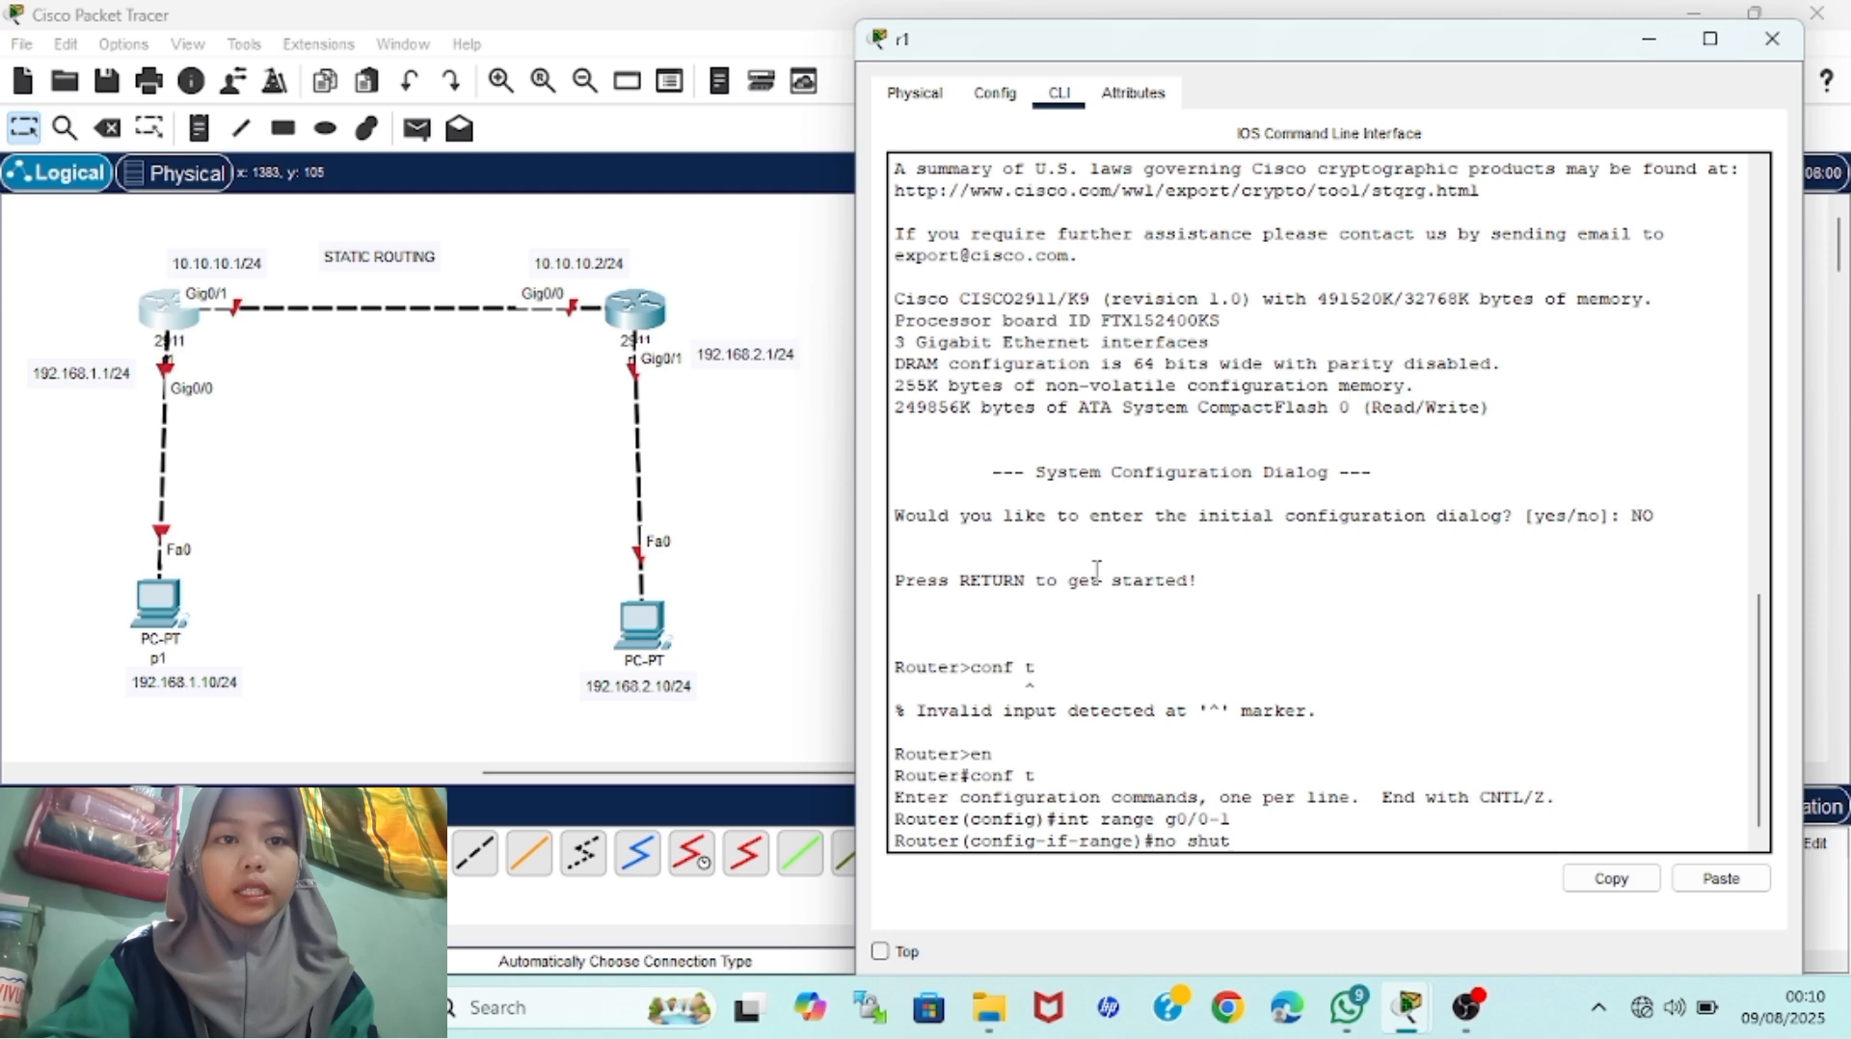
pyautogui.press('Return')
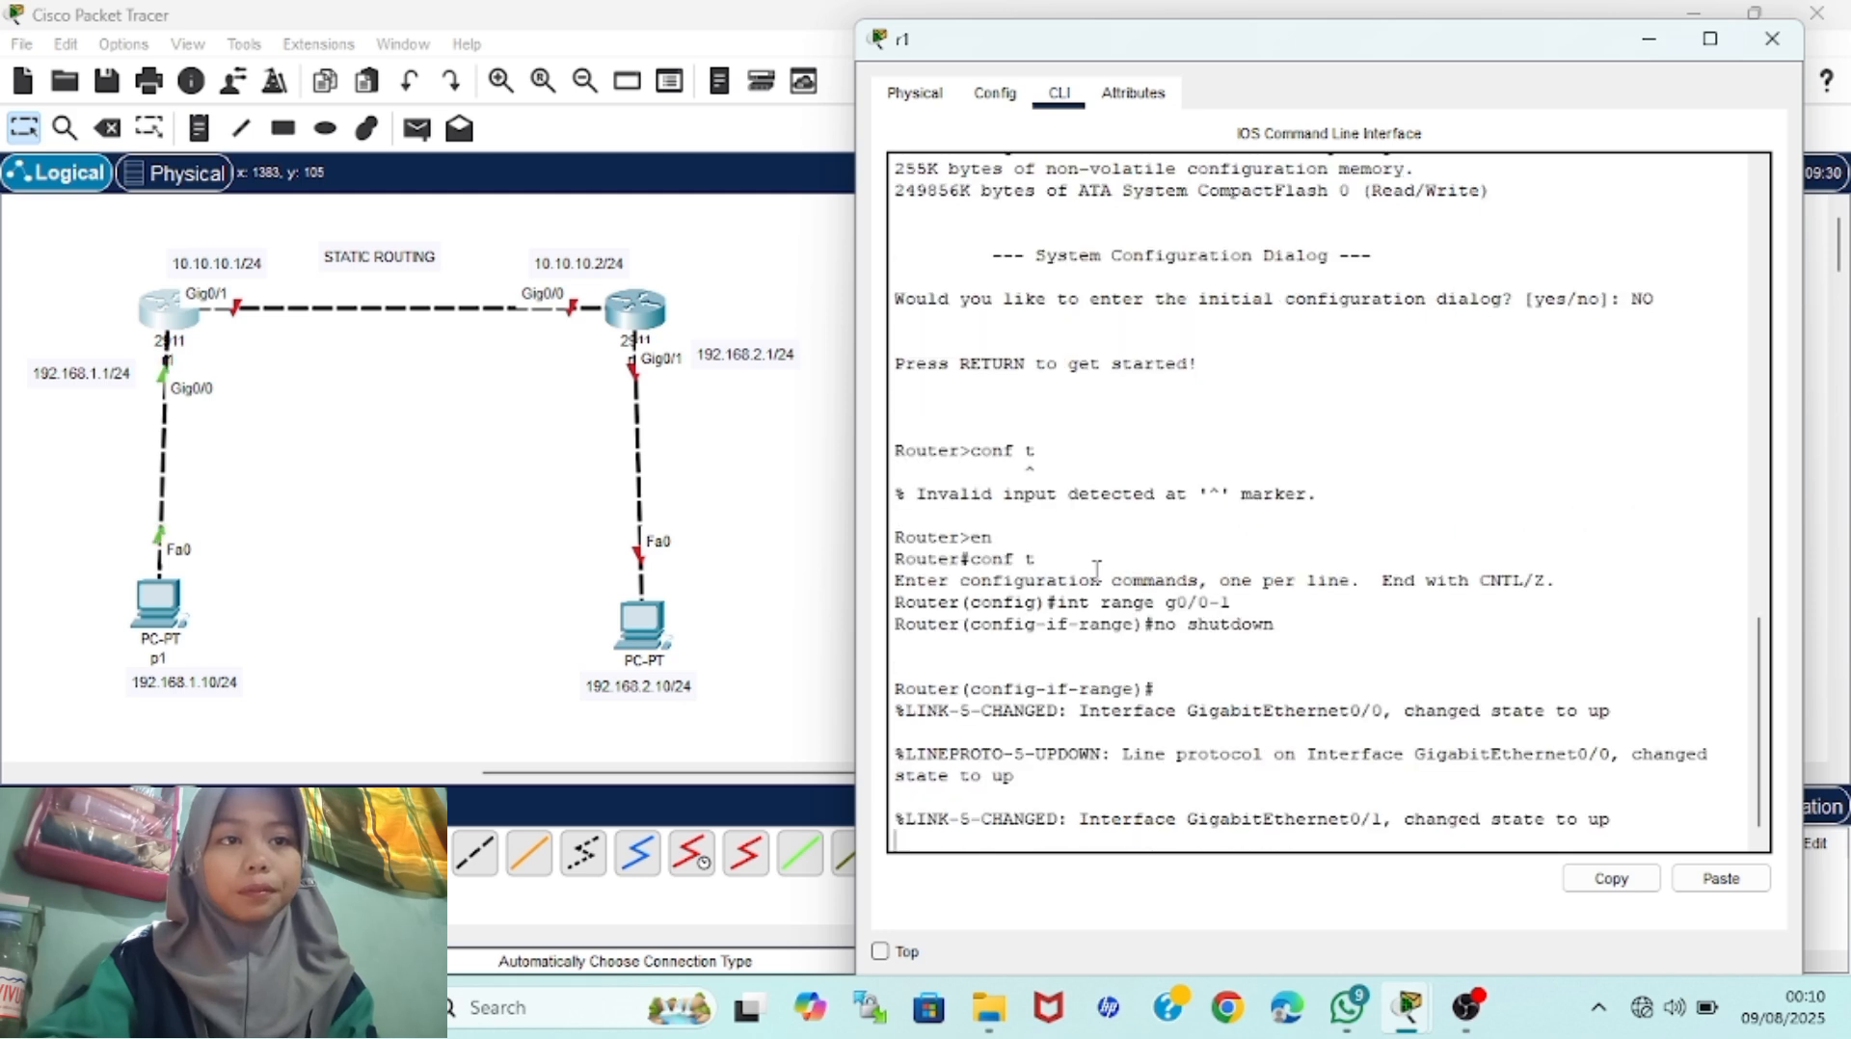
pyautogui.press('Return')
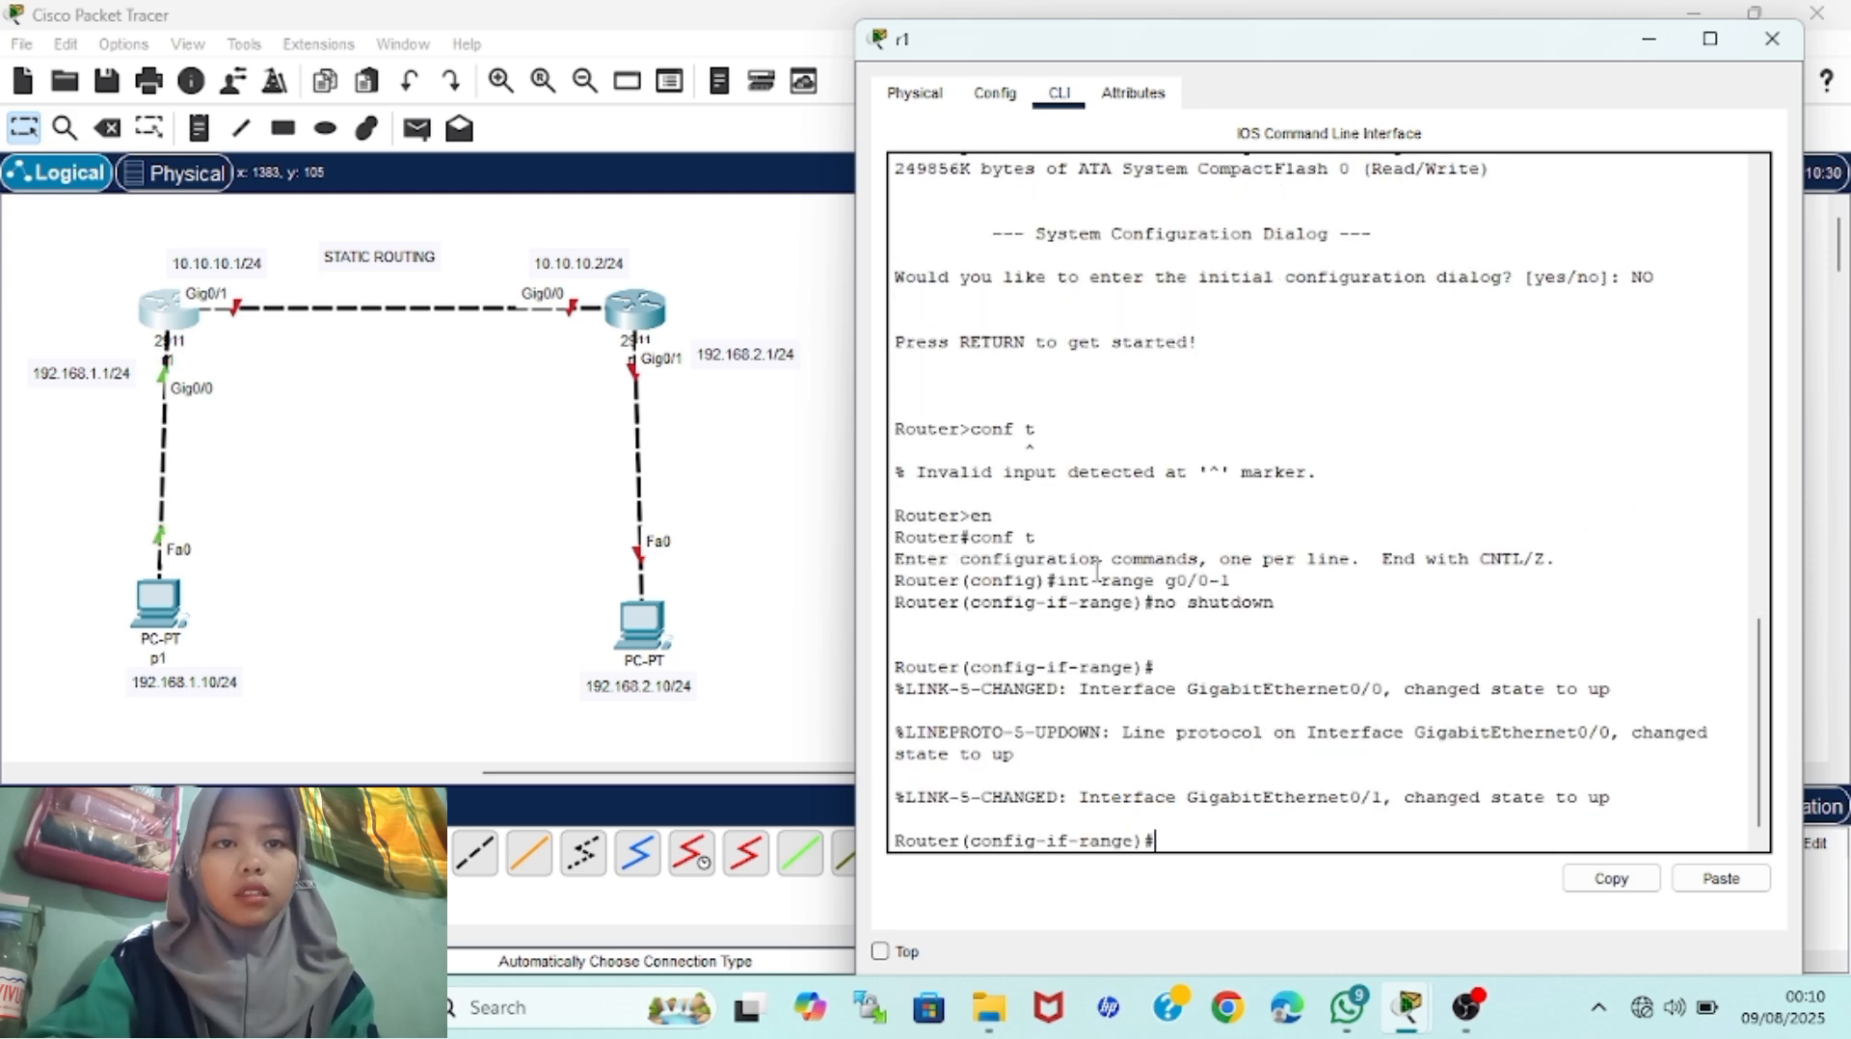
pyautogui.write('ex')
pyautogui.press('Return')
# Display a summary of r1's interface addresses and status by running do sh ip int br
pyautogui.write('do sh ip')
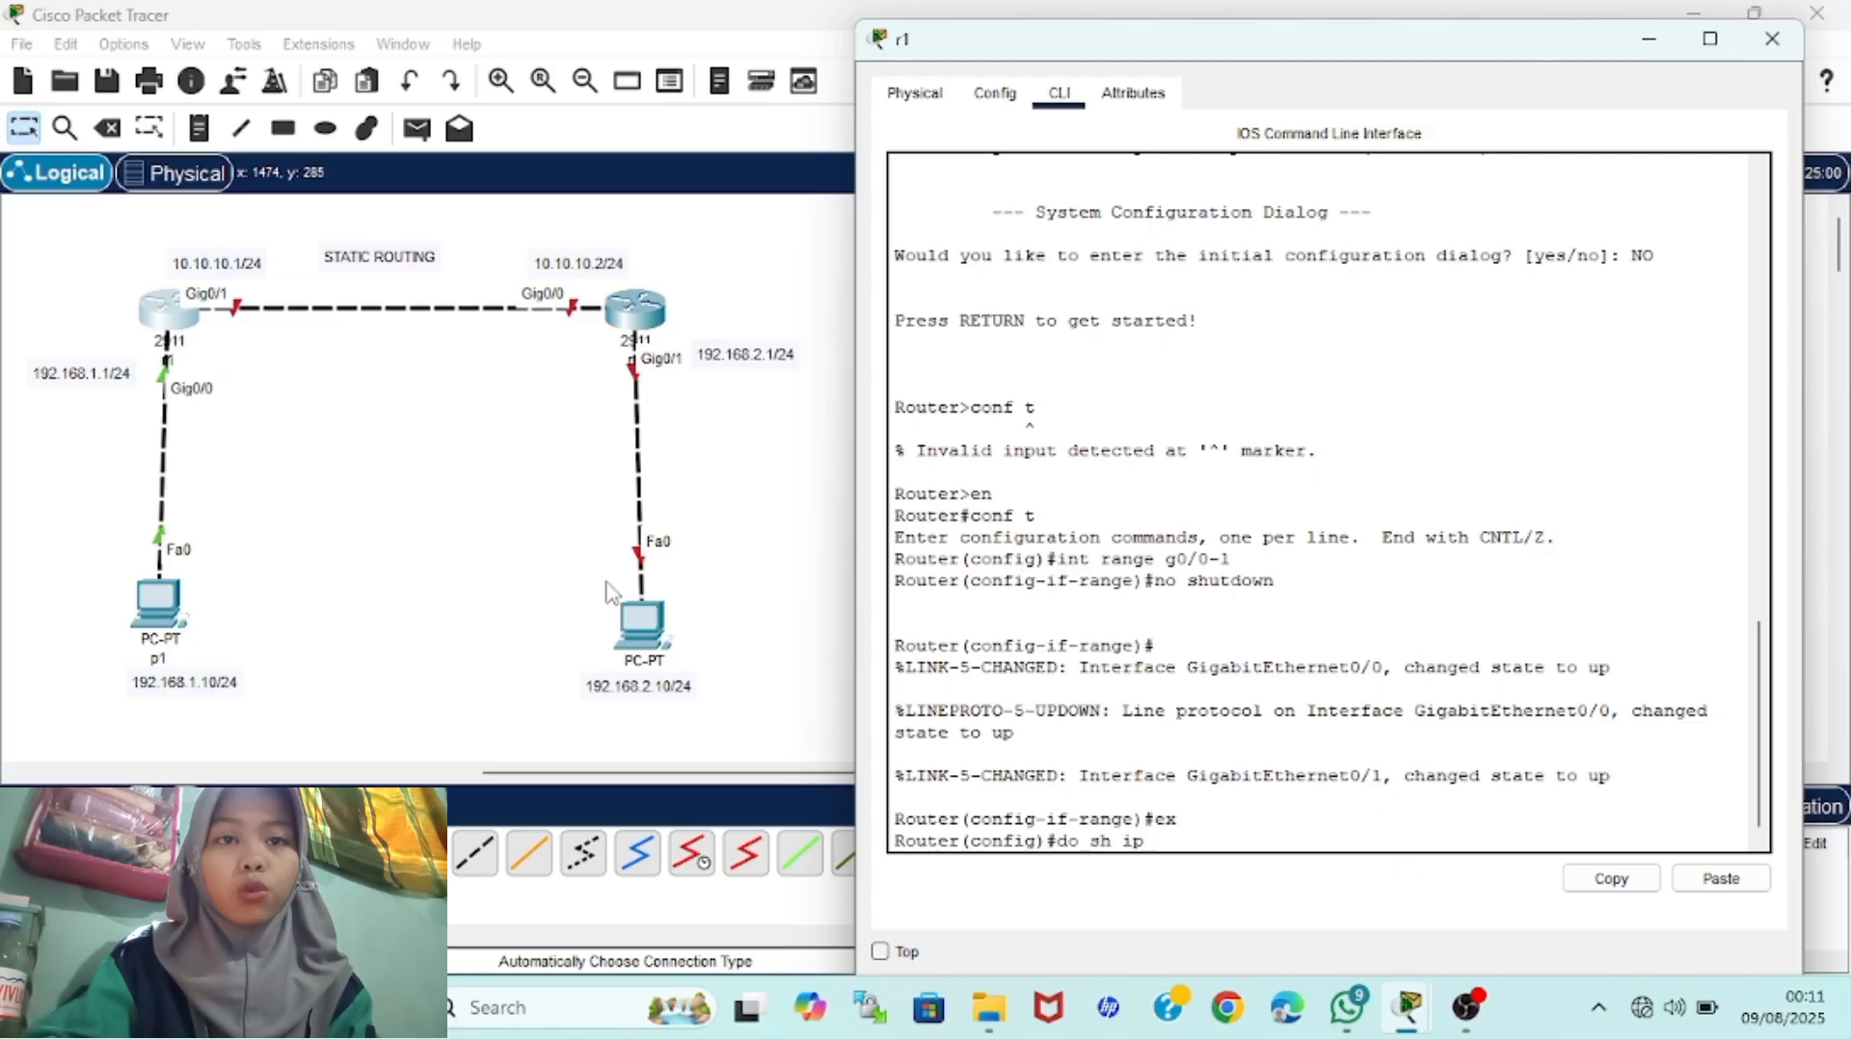
pyautogui.write(' i')
pyautogui.write('br')
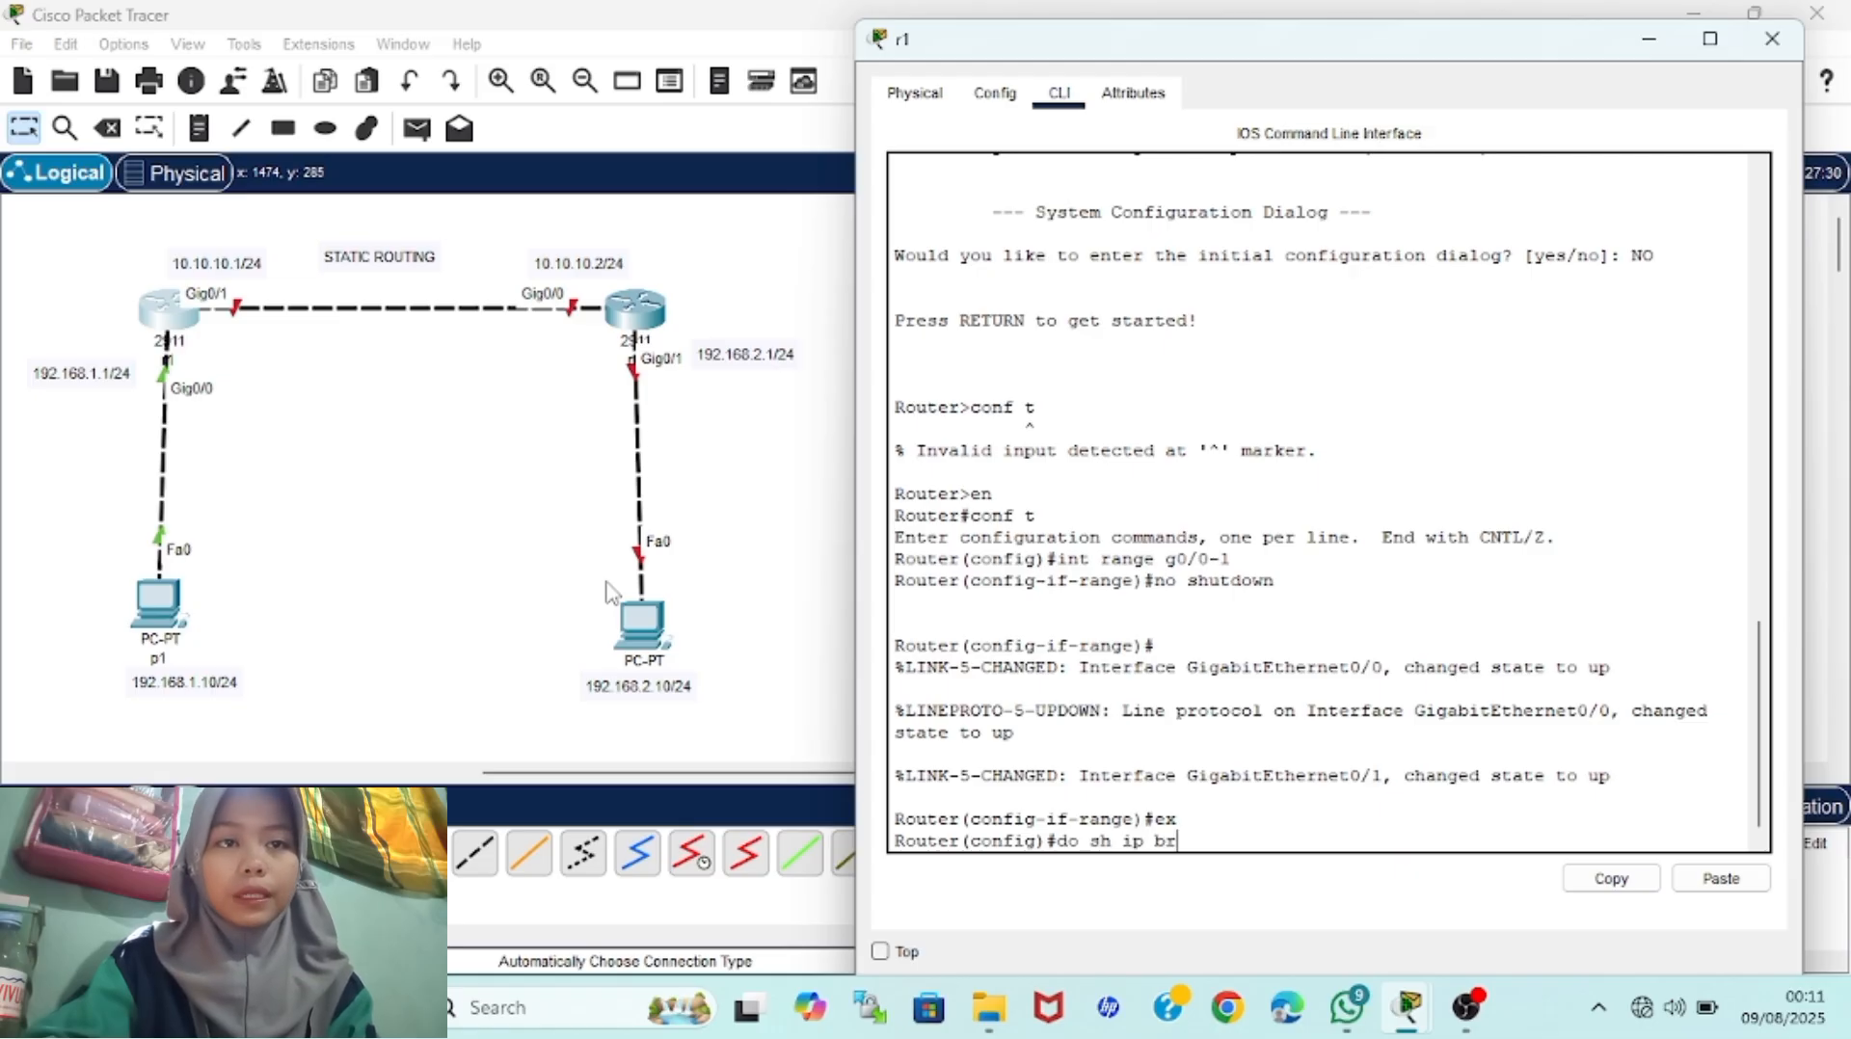
pyautogui.write('int')
pyautogui.press('Return')
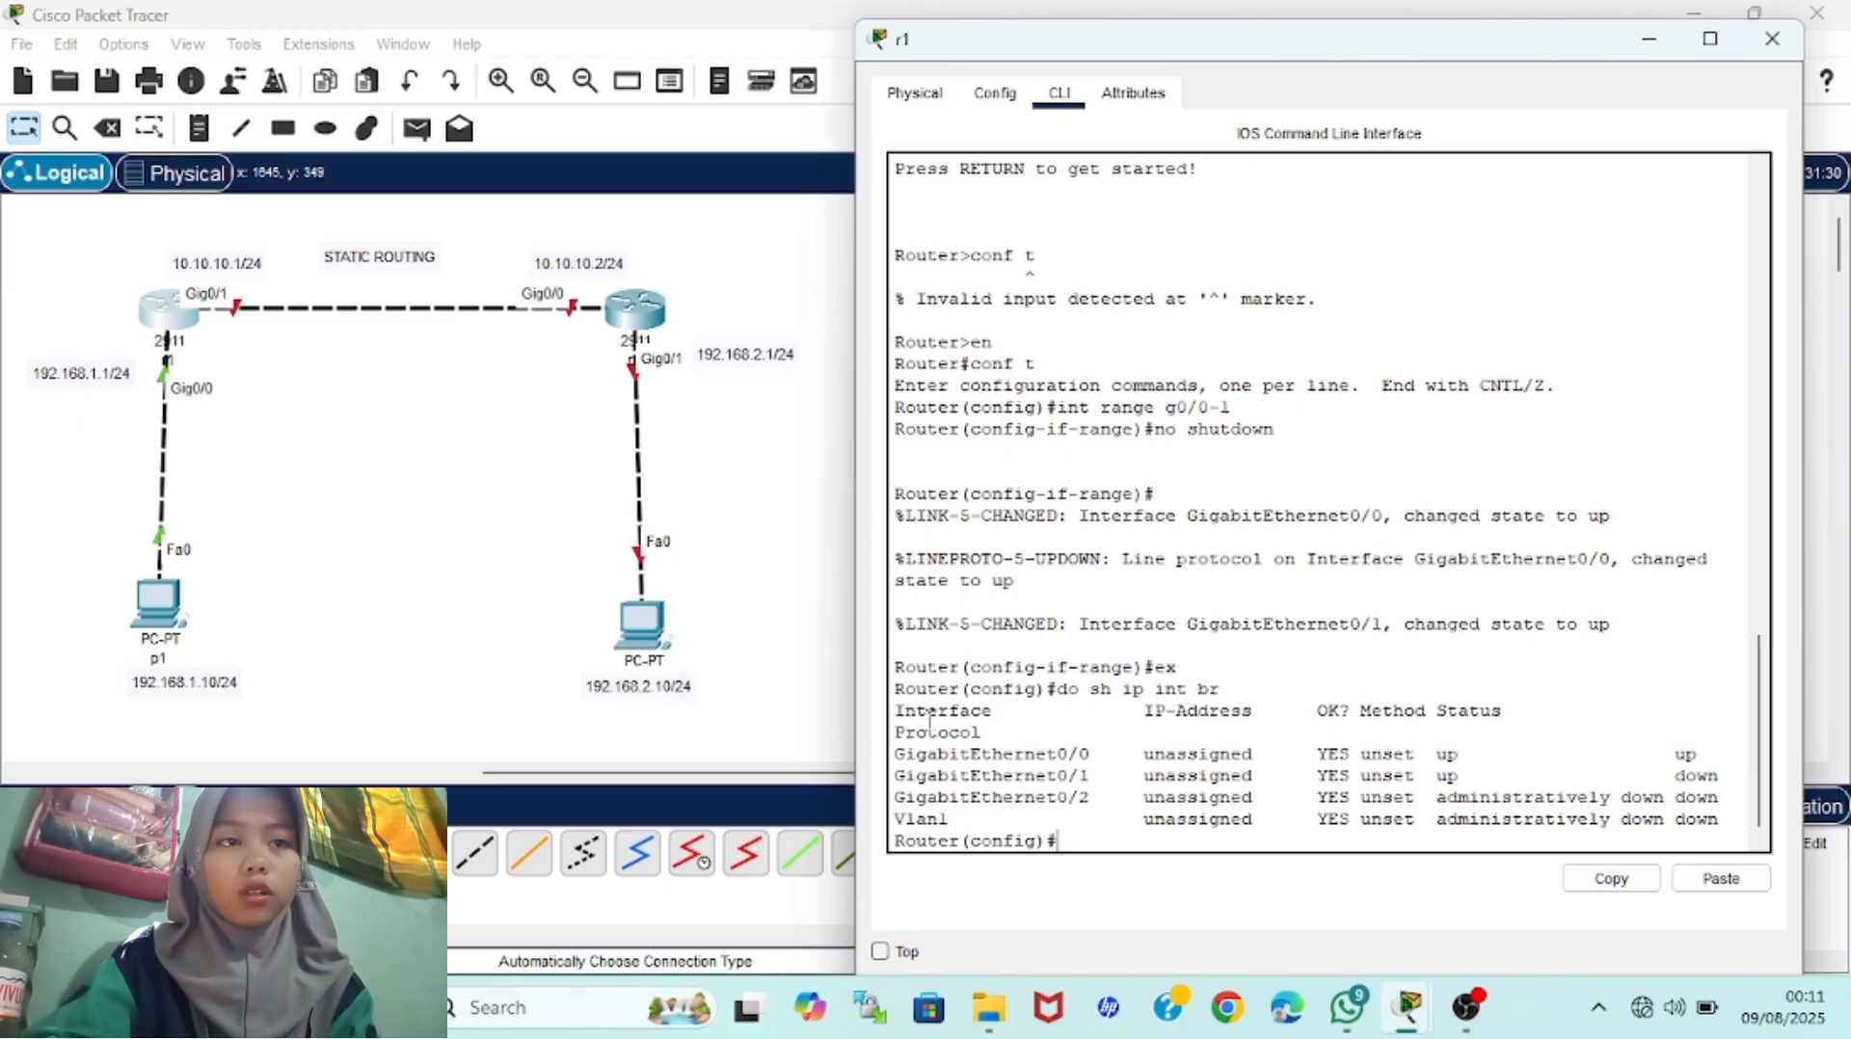
# Assign the address 192.168.1.1 with mask 255.255.255.0 to r1's gig0/0 using int gig0/0 and ip add, and exit interface mode
pyautogui.moveTo(917, 754); pyautogui.dragTo(1408, 806)
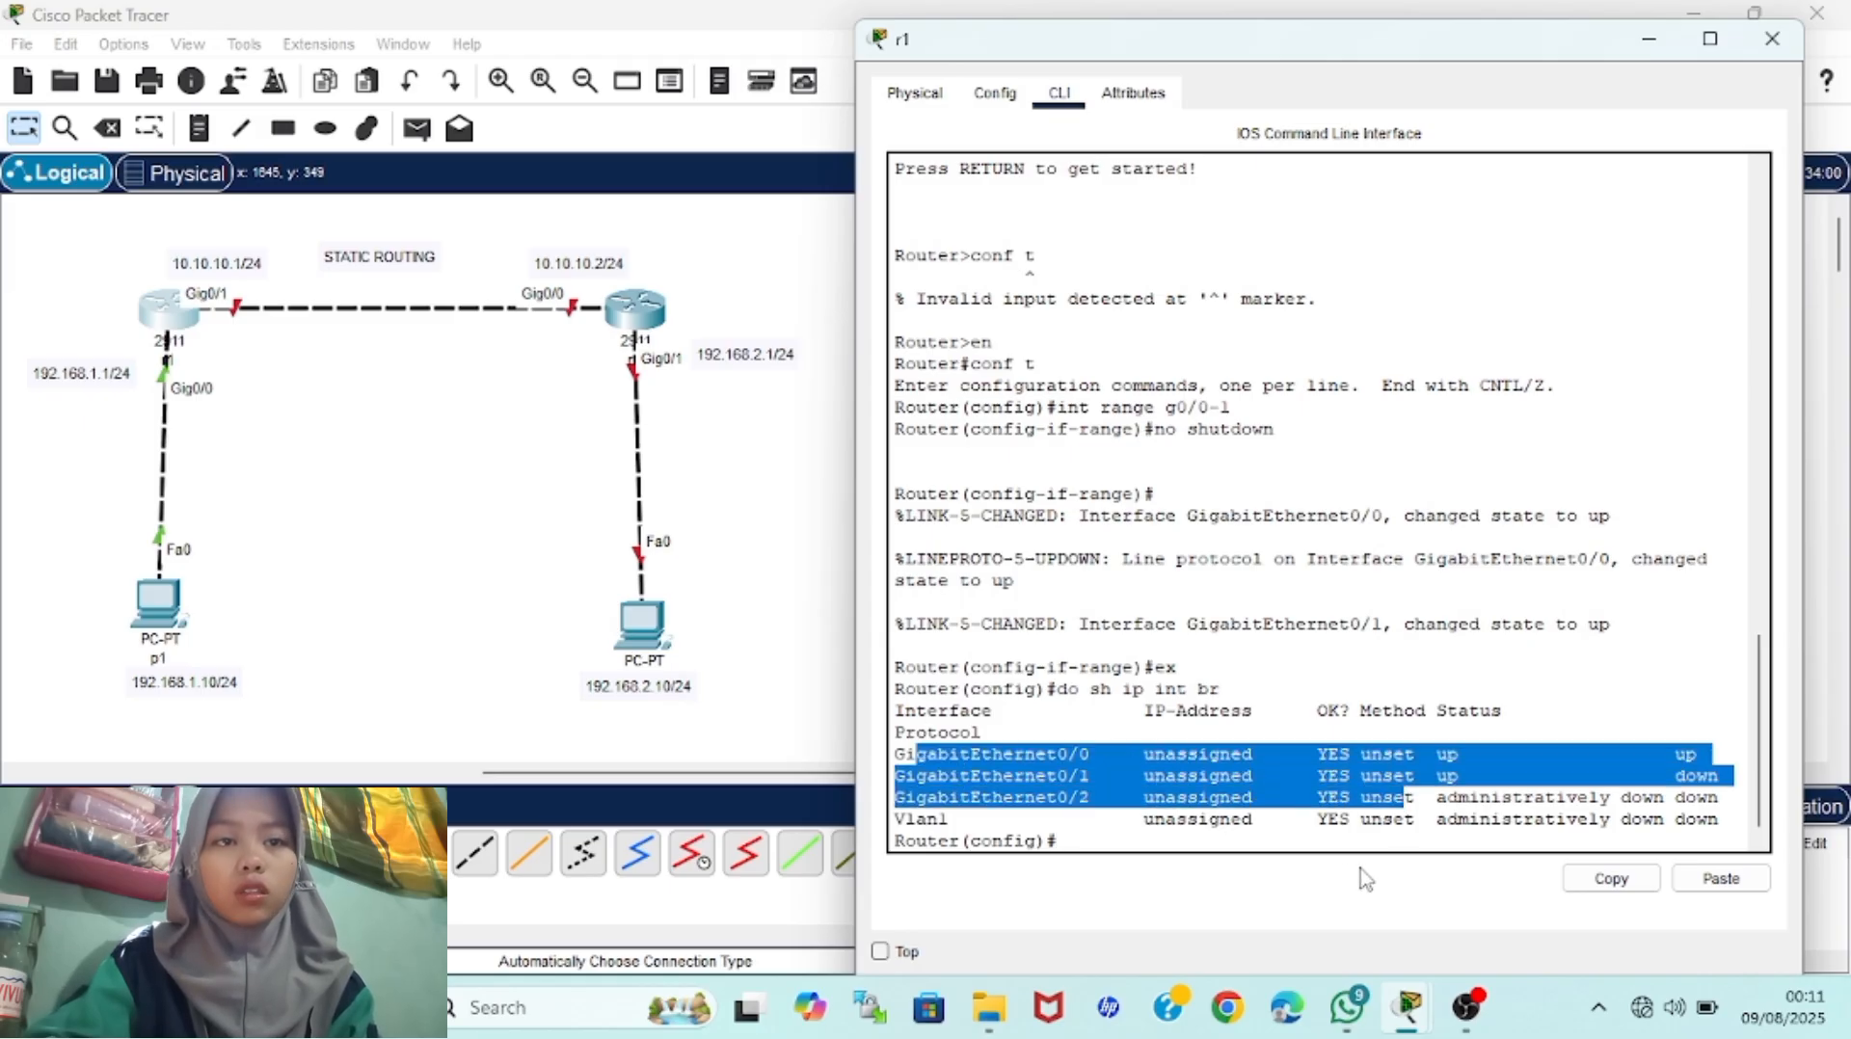
pyautogui.click(1323, 845)
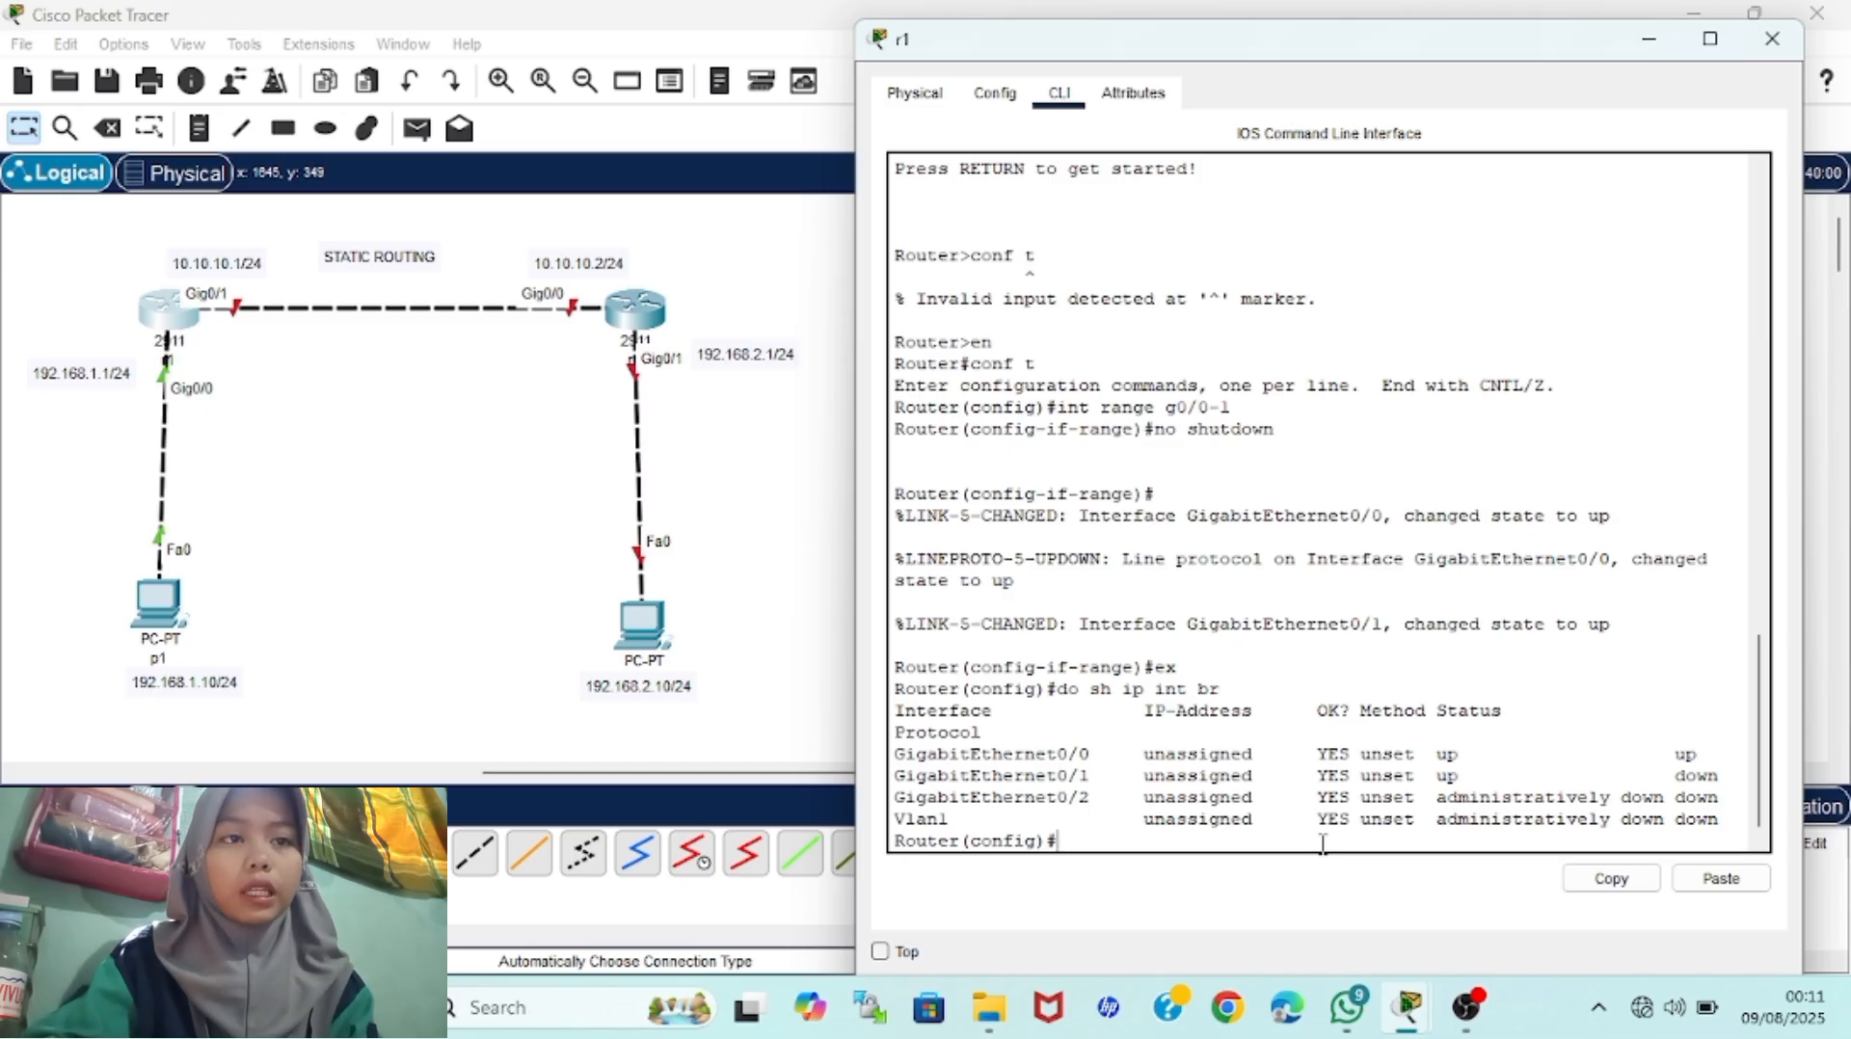
pyautogui.write('i')
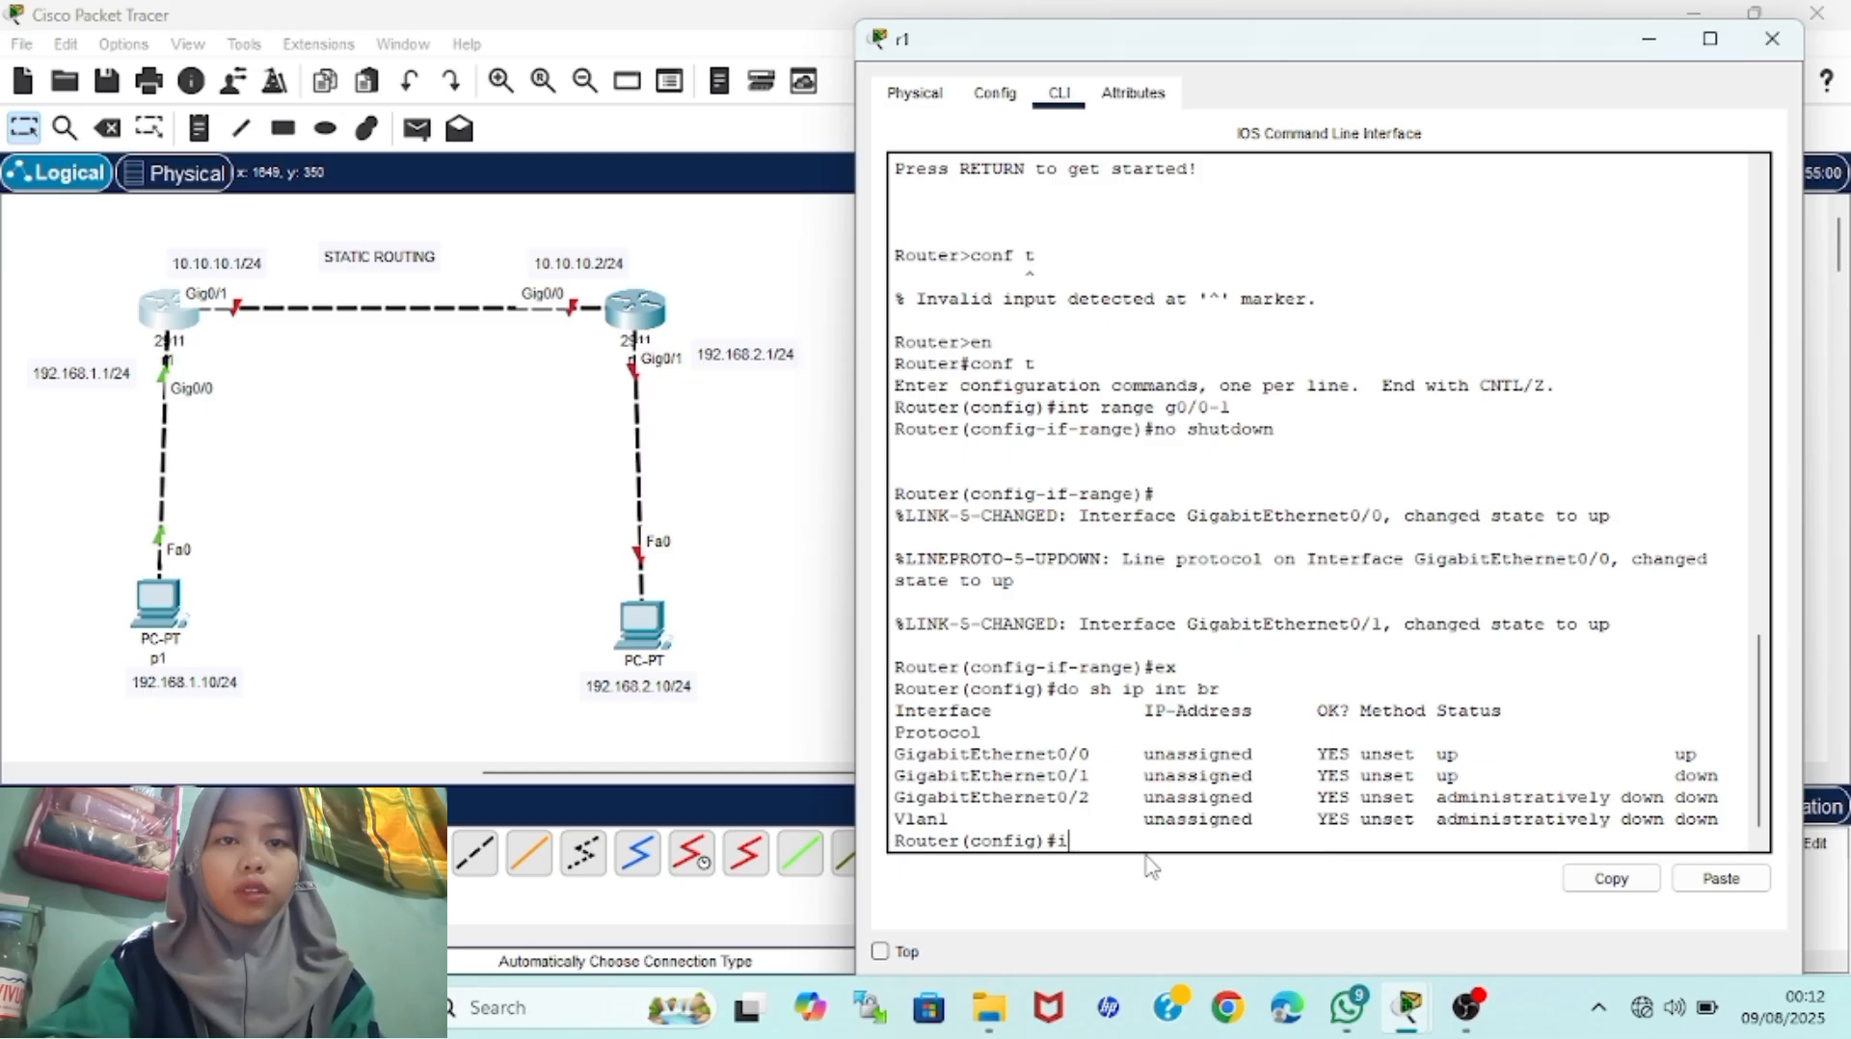
pyautogui.write('nt gig0/0')
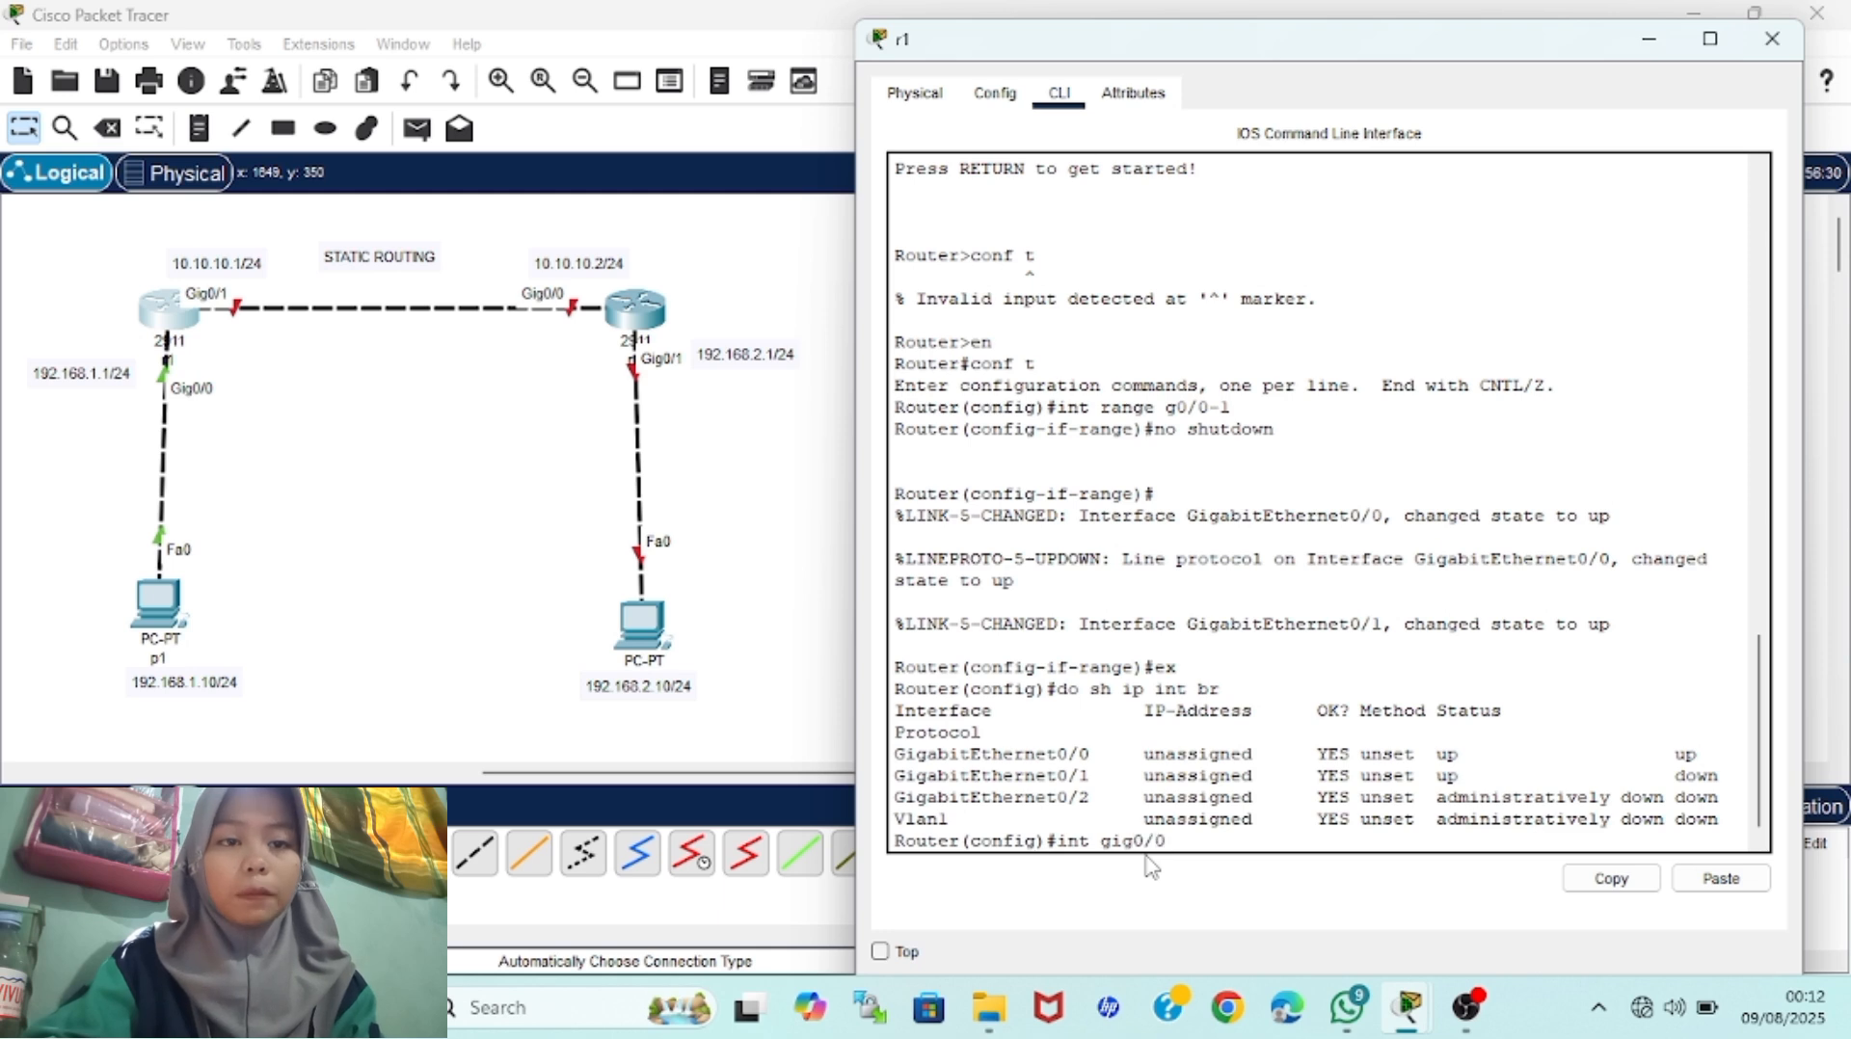
pyautogui.press('Return')
pyautogui.write('ip ad')
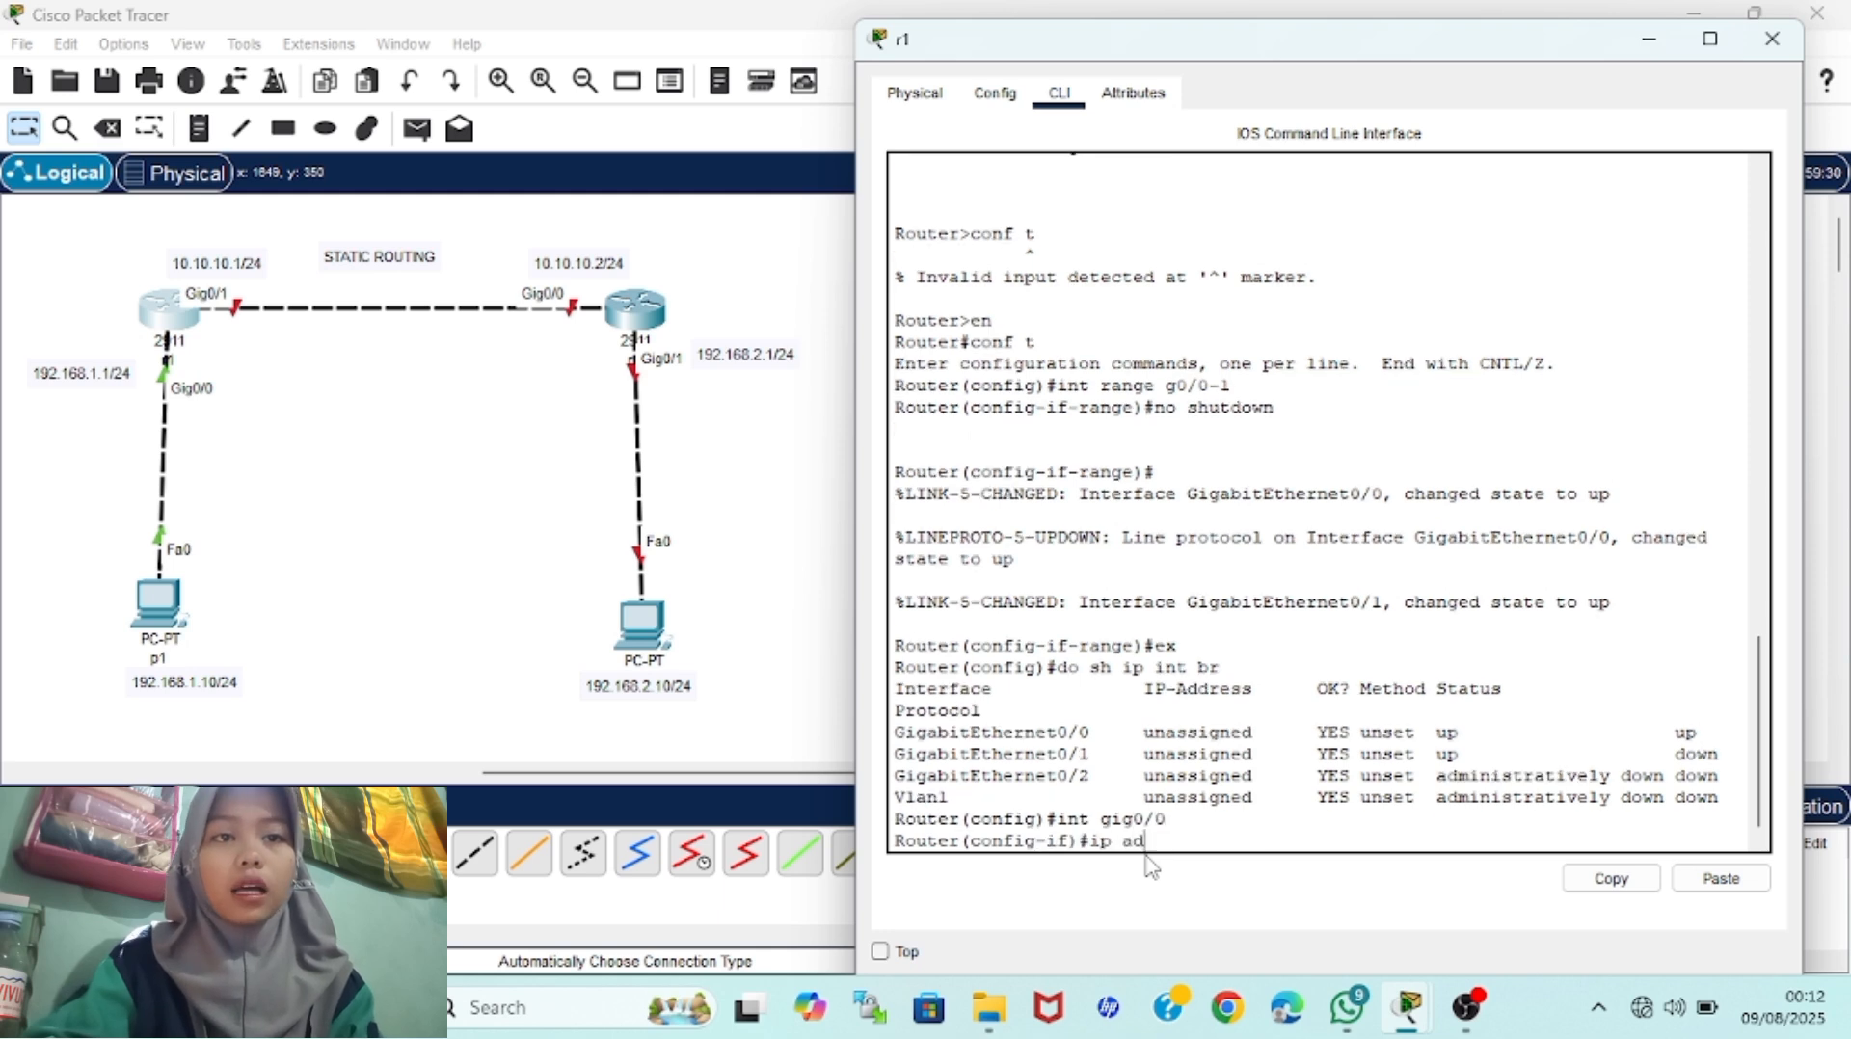
pyautogui.write('d 192.168.1.10')
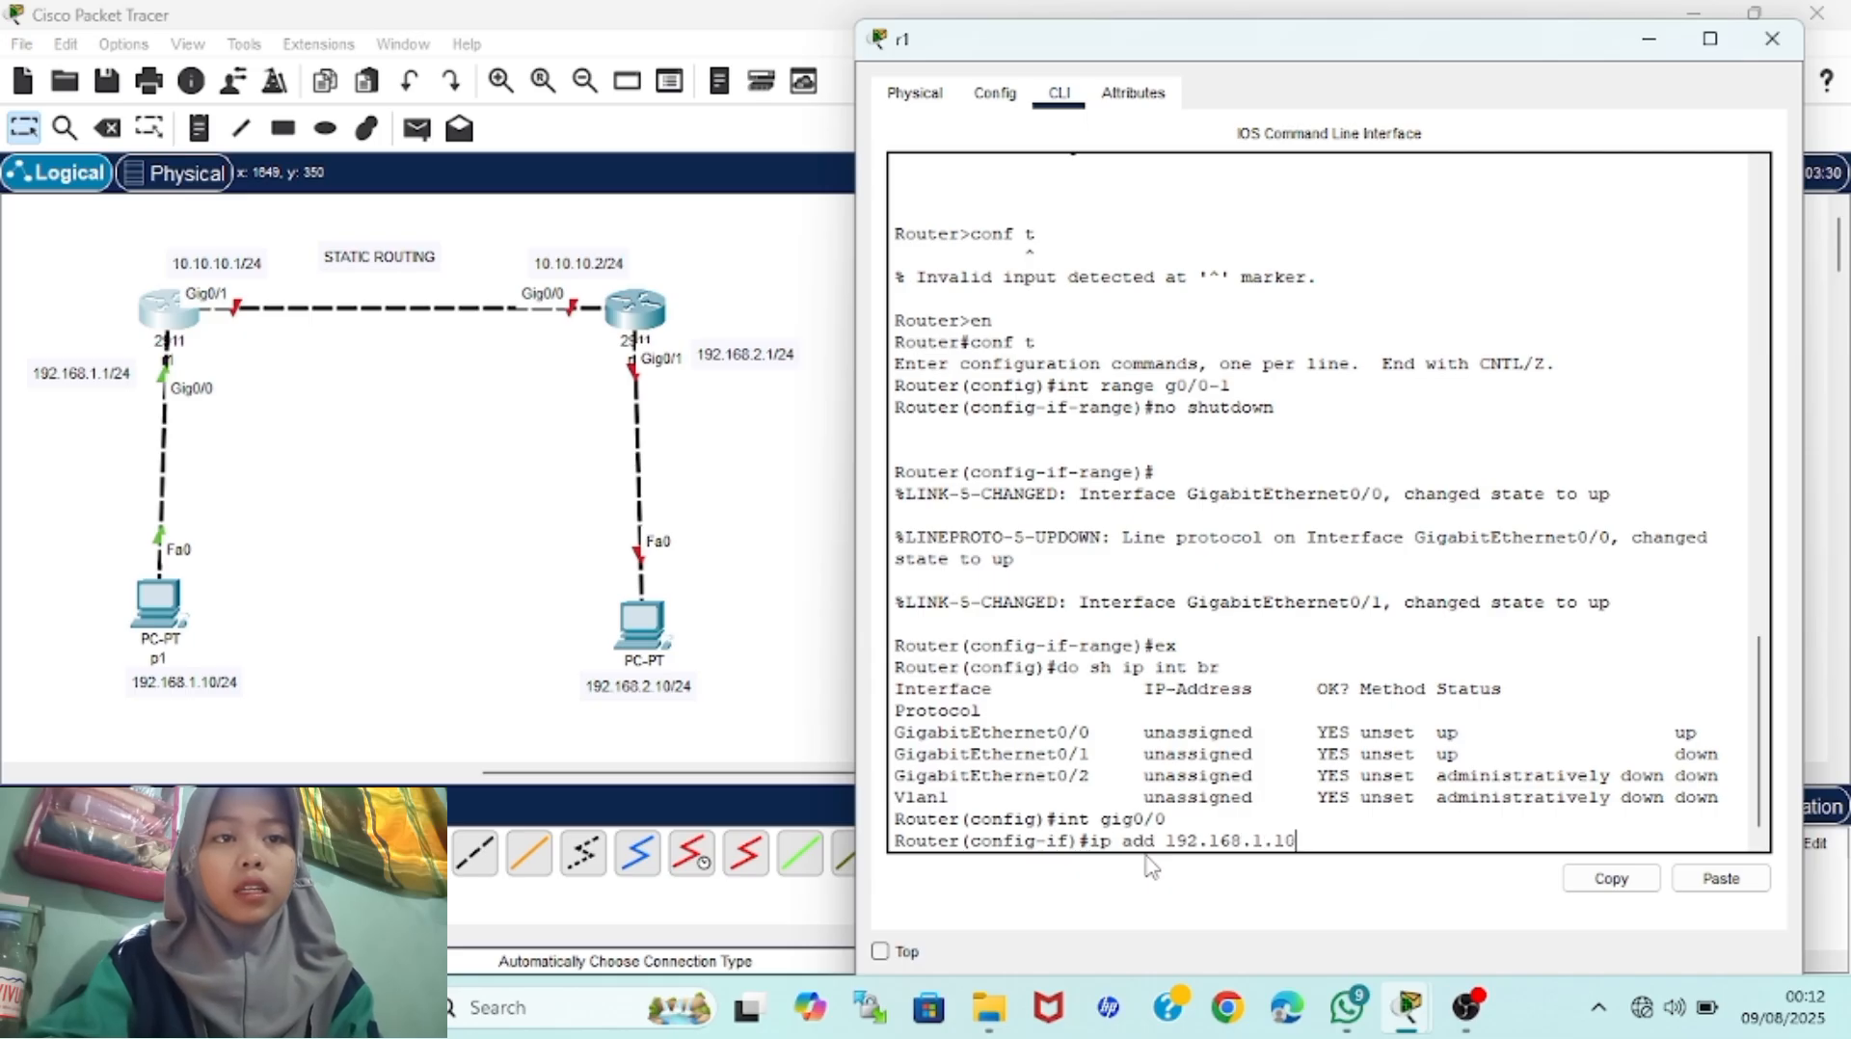
pyautogui.press('BackSpace')
pyautogui.write('255.255.255.0')
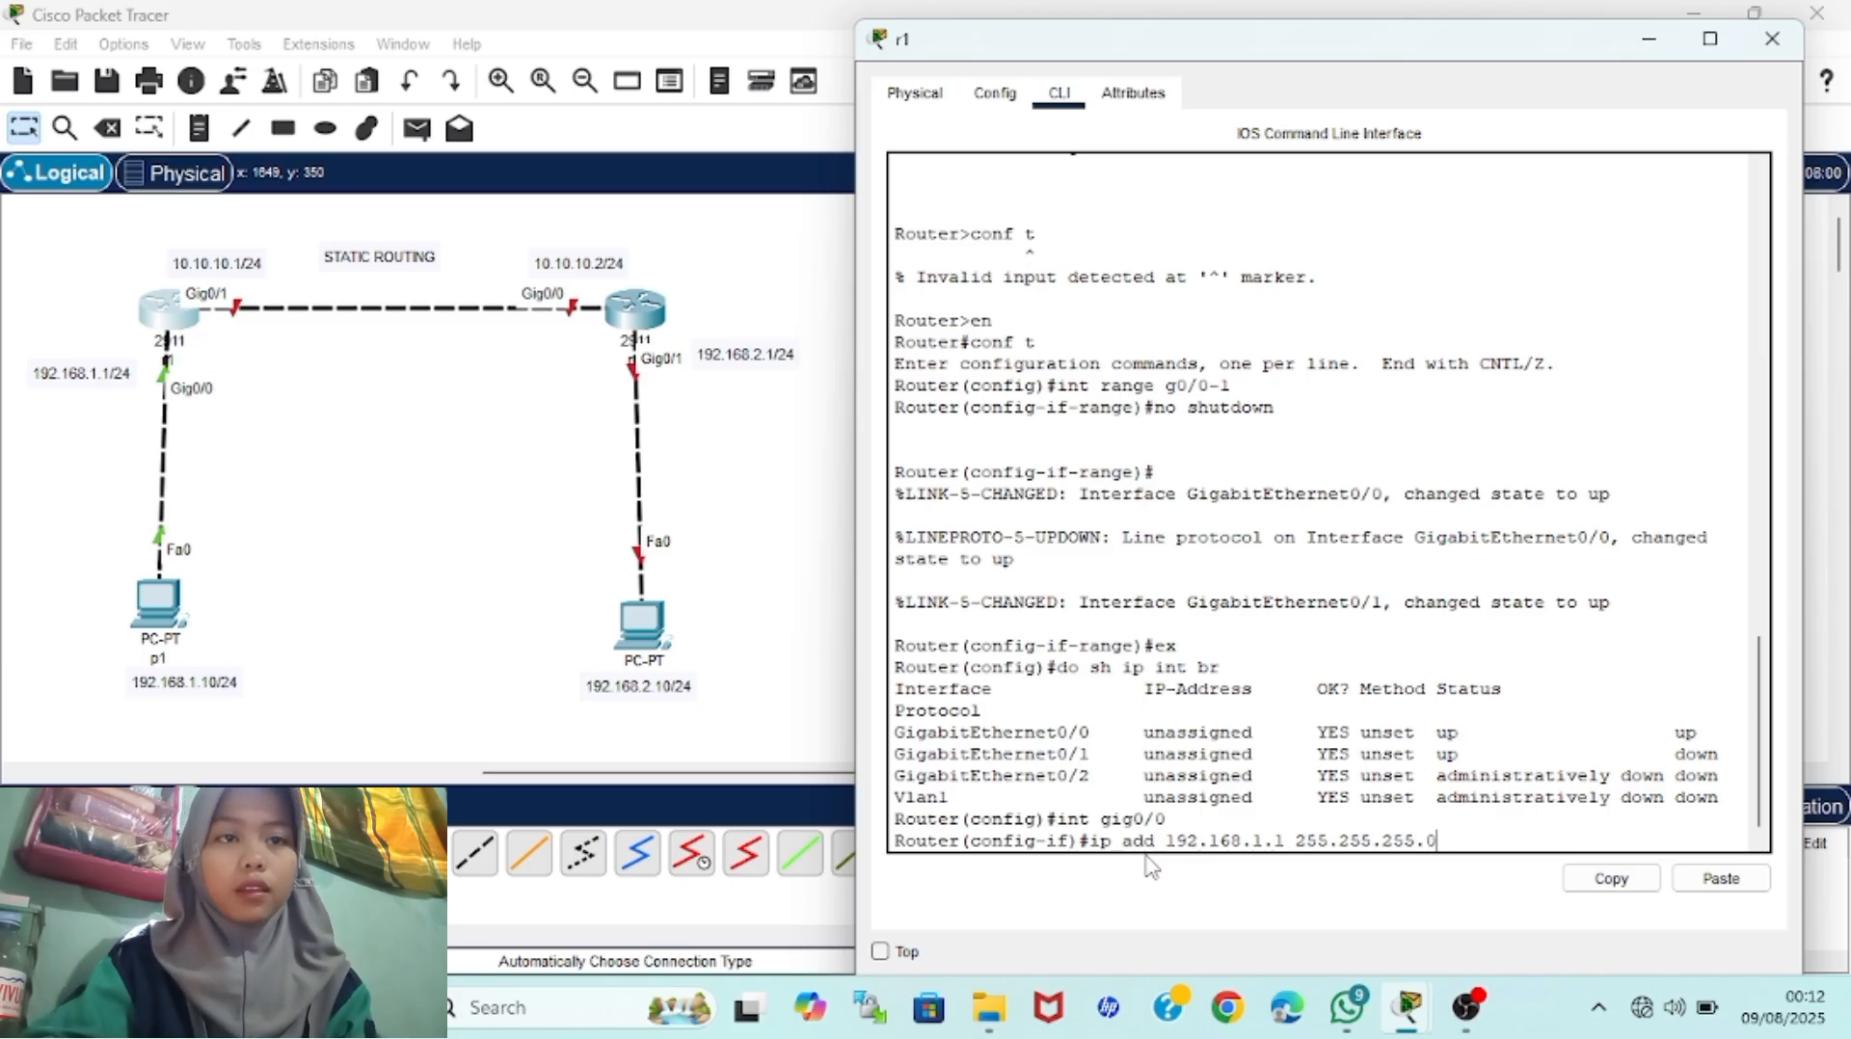
pyautogui.press('Return')
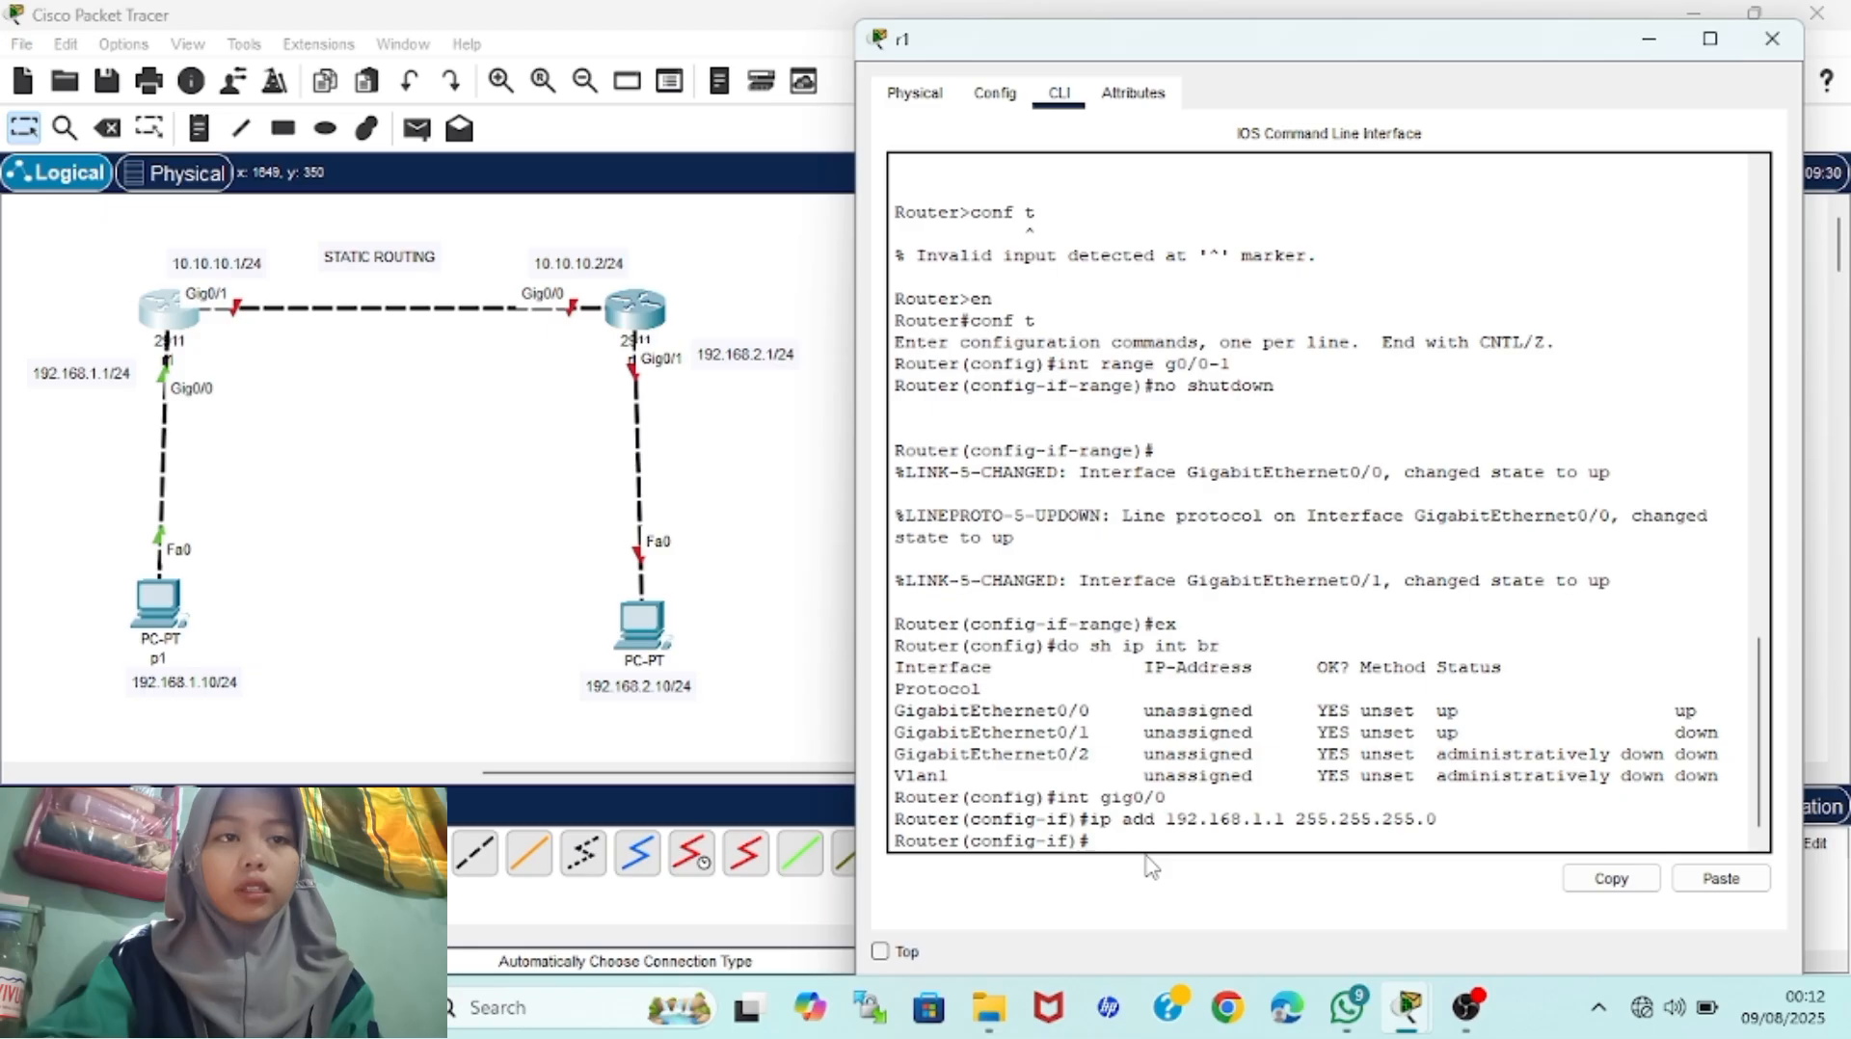
pyautogui.write('ex')
pyautogui.press('Return')
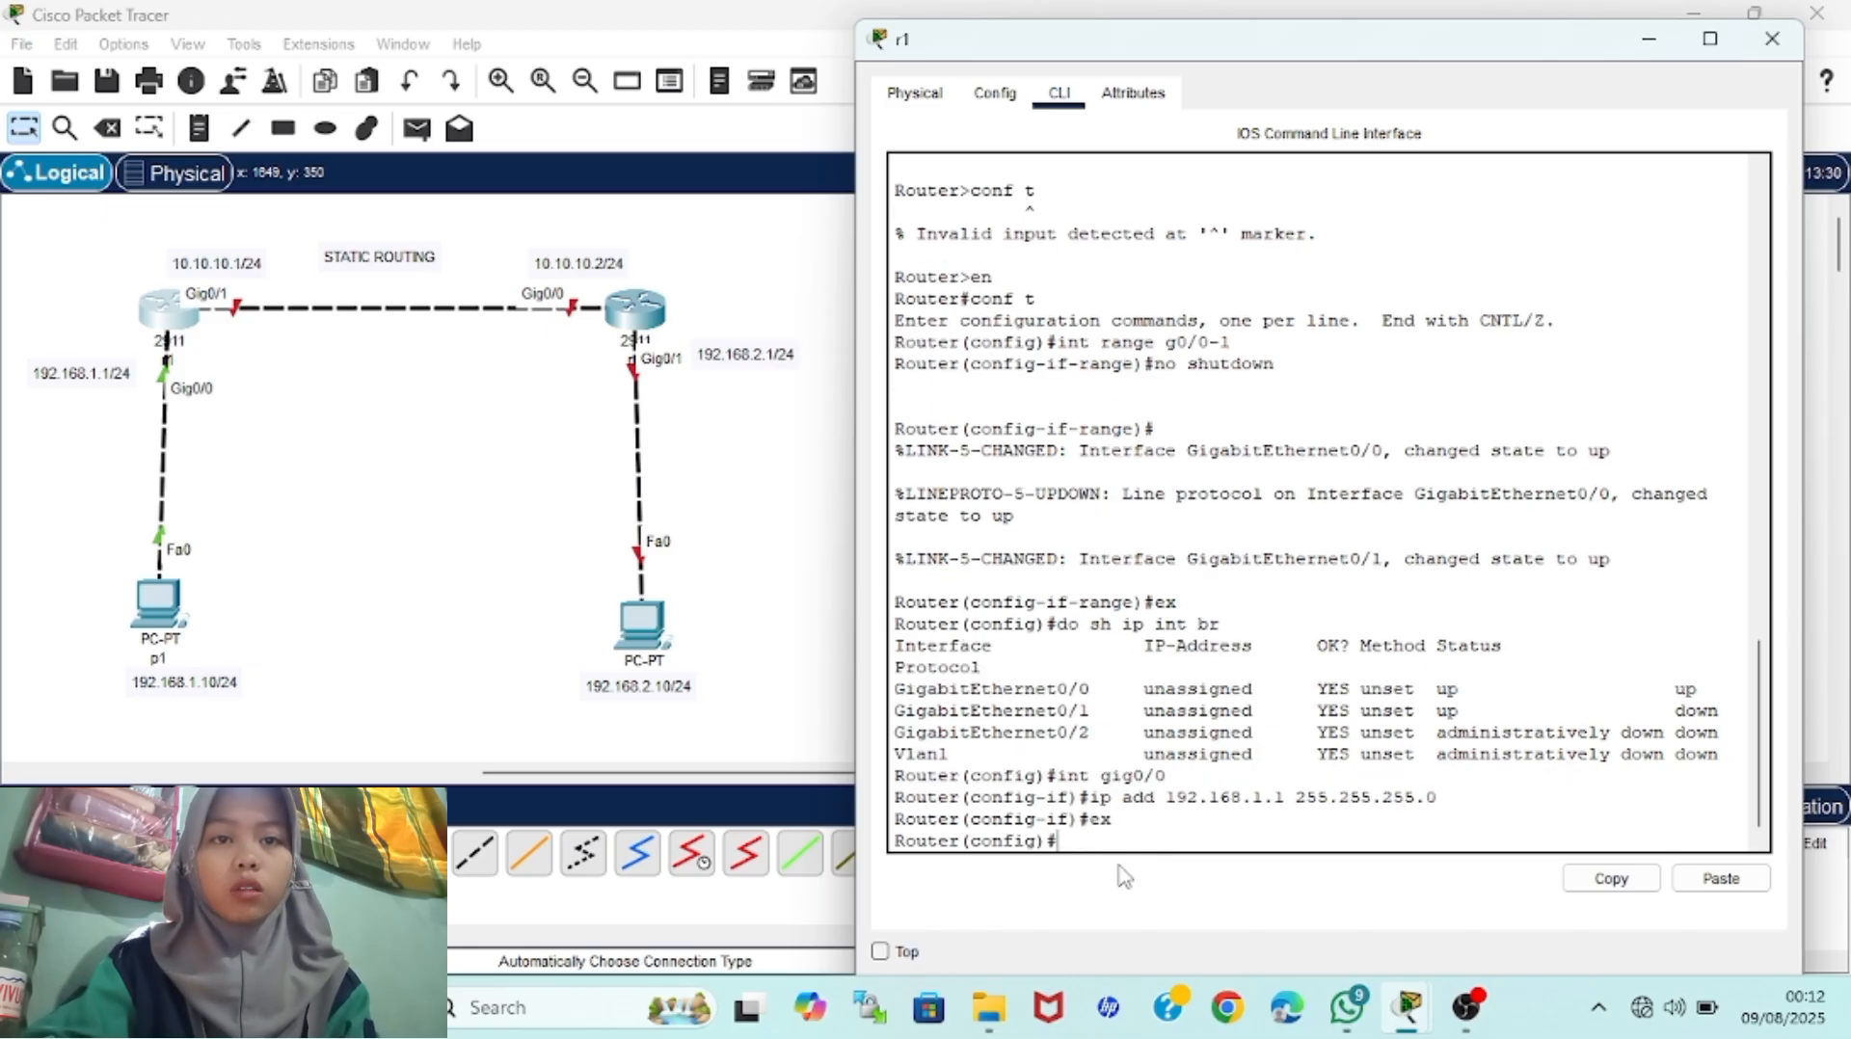
# Assign the address 10.10.10.1 with mask 255.255.255.0 to r1's g0/1 using int g0/1 and ip add, and exit interface mode
pyautogui.write('int')
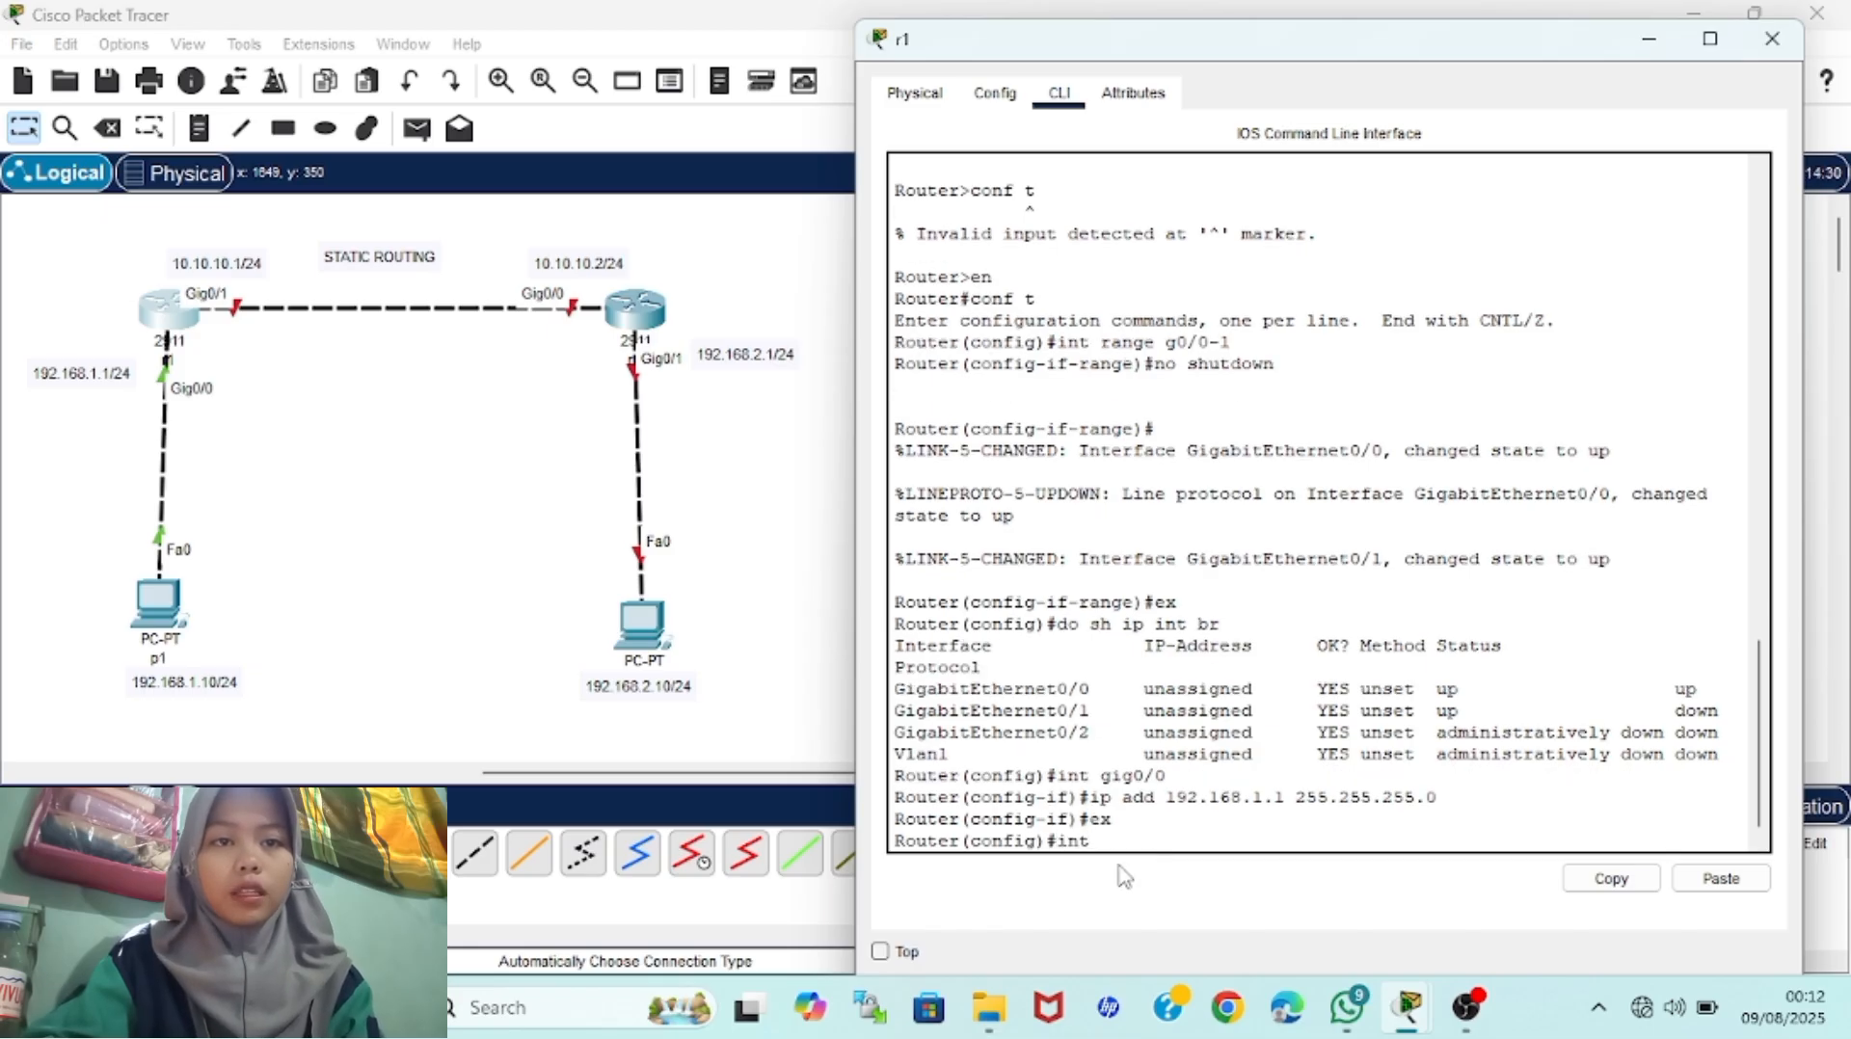
pyautogui.write(' g0/1')
pyautogui.press('Return')
pyautogui.write('ip add 10.10')
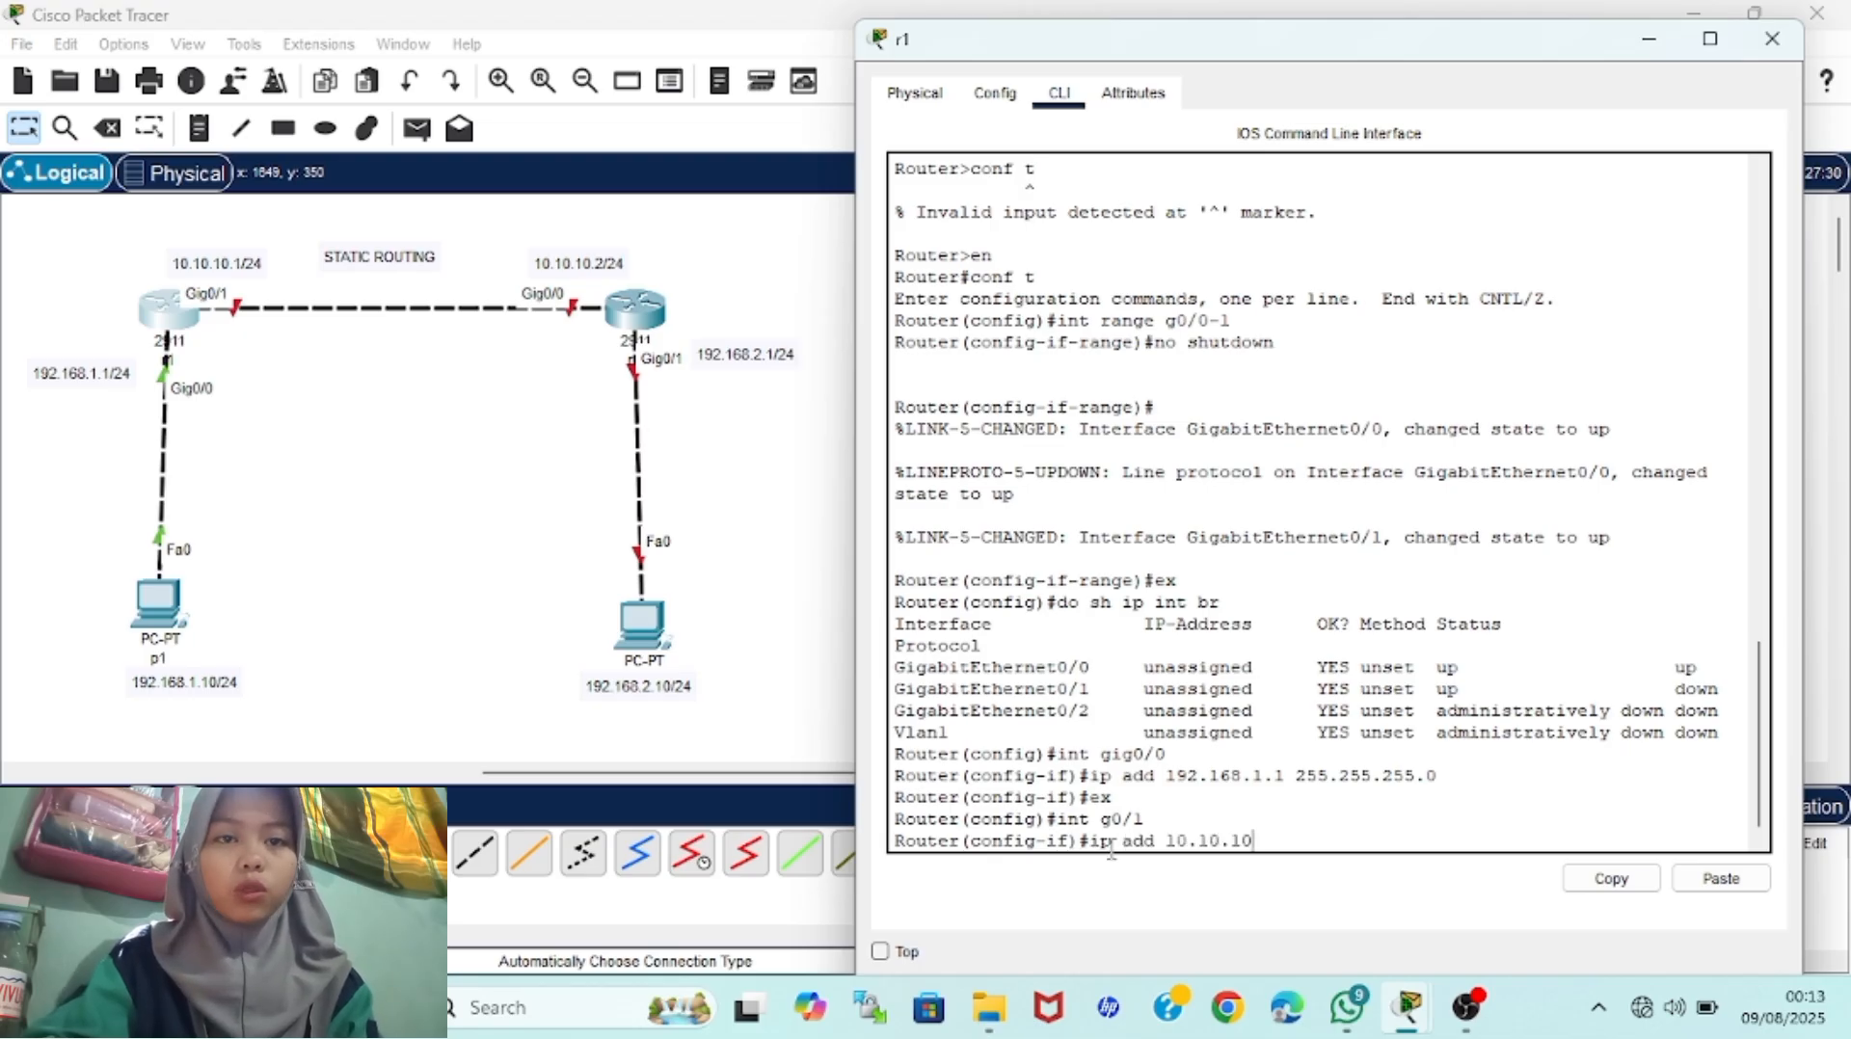
pyautogui.write('.1 255.2552.')
pyautogui.write('.255')
pyautogui.write('.0')
pyautogui.press('Return')
pyautogui.write('ex')
pyautogui.press('Return')
# Display r1's routing table with do sh ip ro and examine its connected and local route entries
pyautogui.write('do sh ip ro')
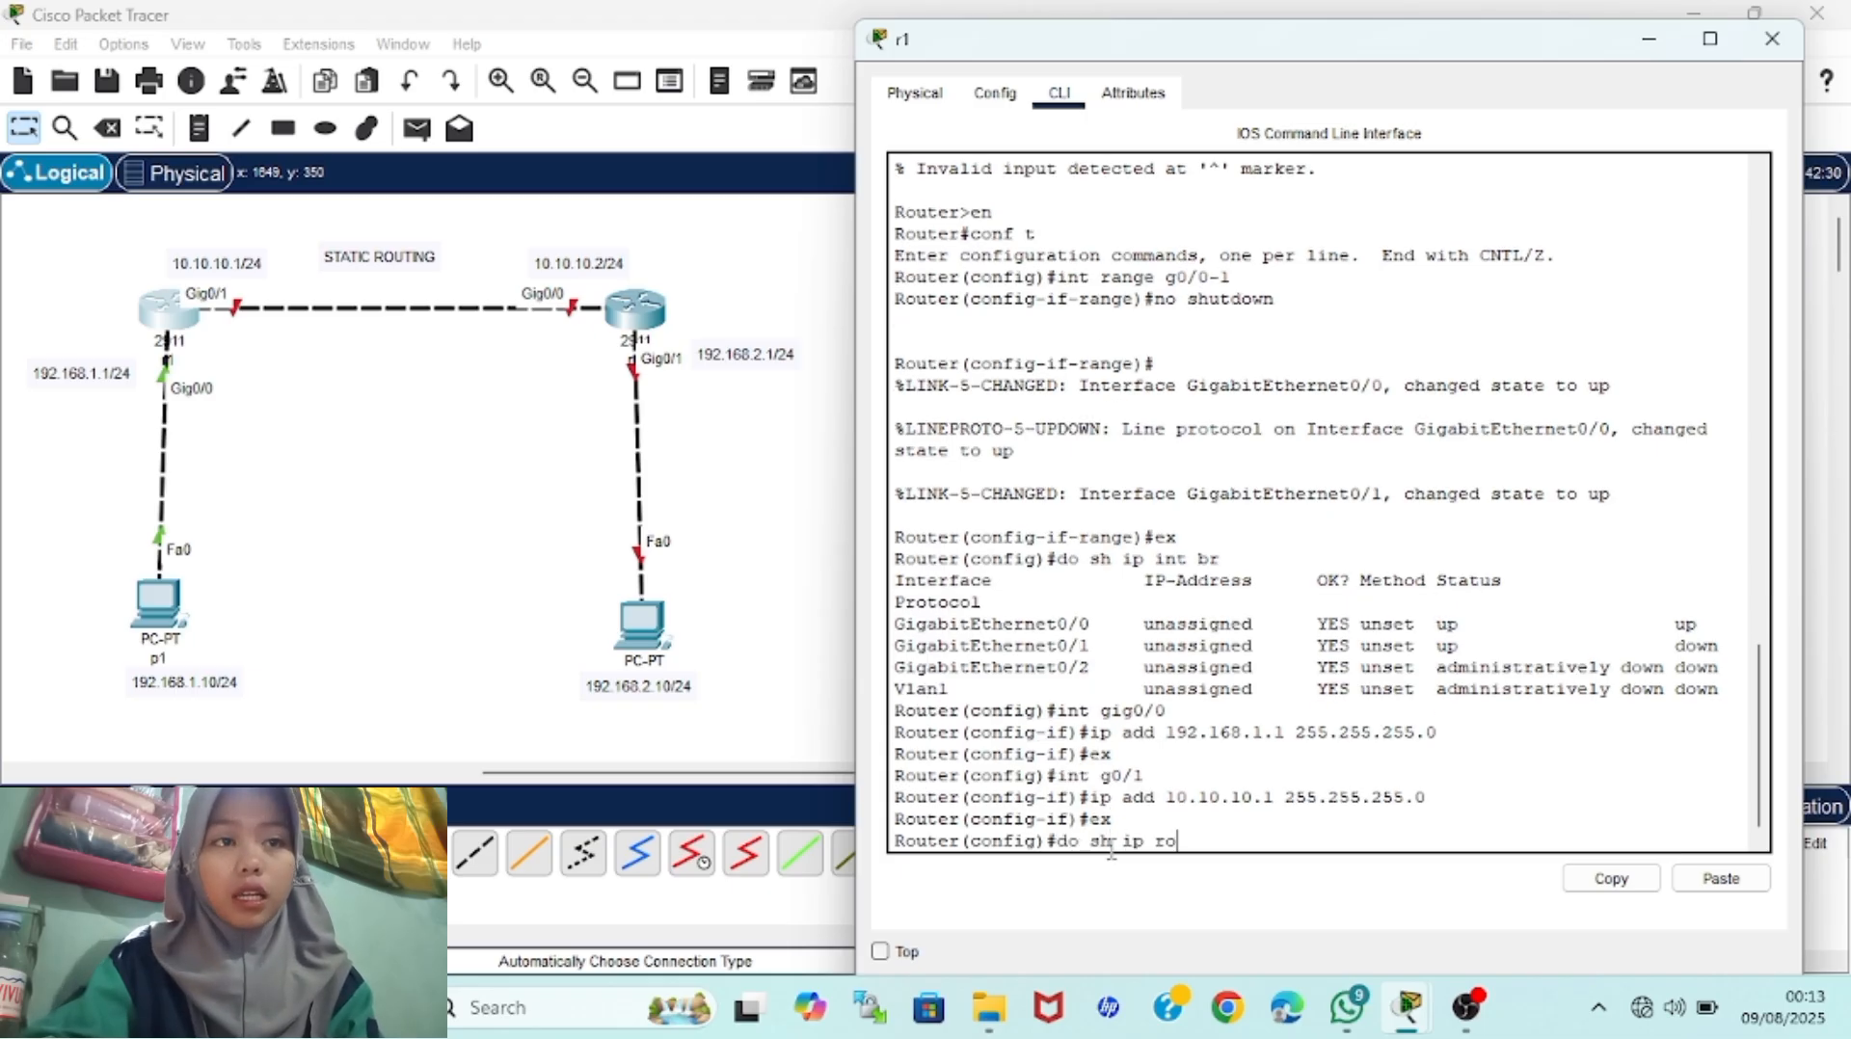
pyautogui.press('Return')
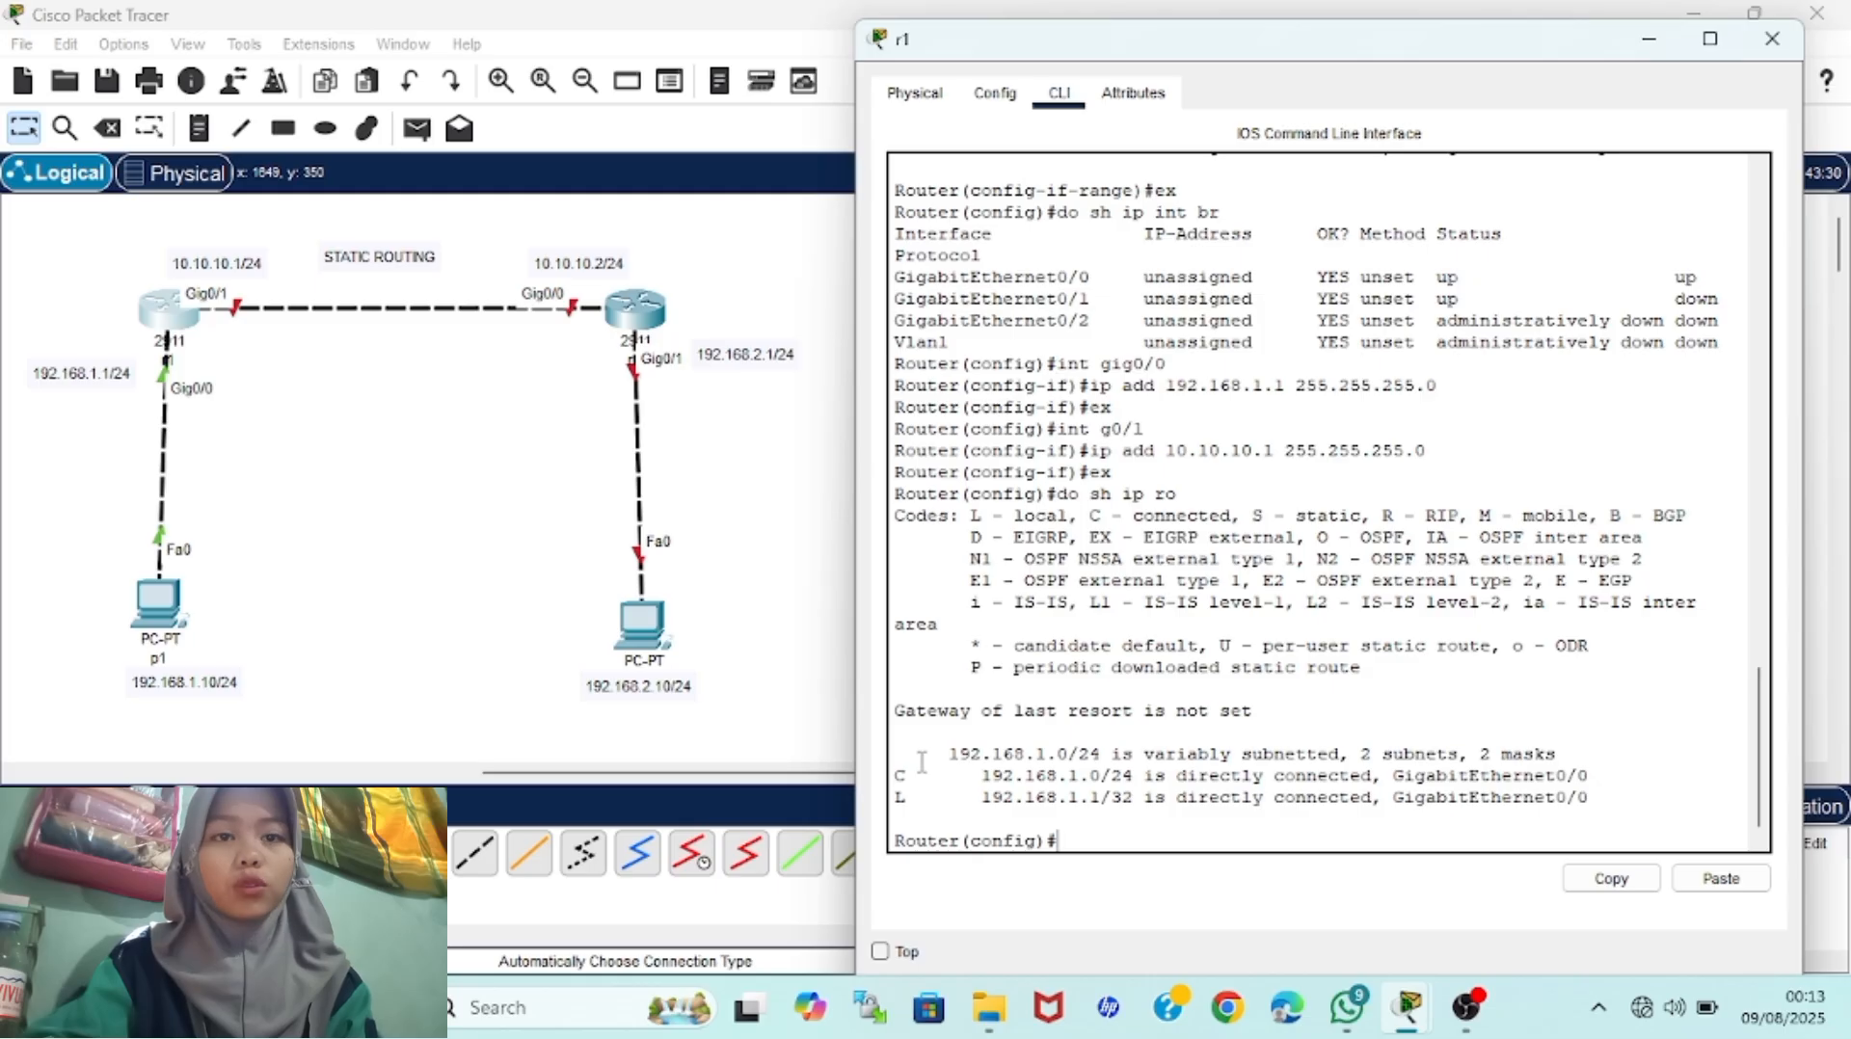
pyautogui.moveTo(958, 761); pyautogui.dragTo(1434, 786)
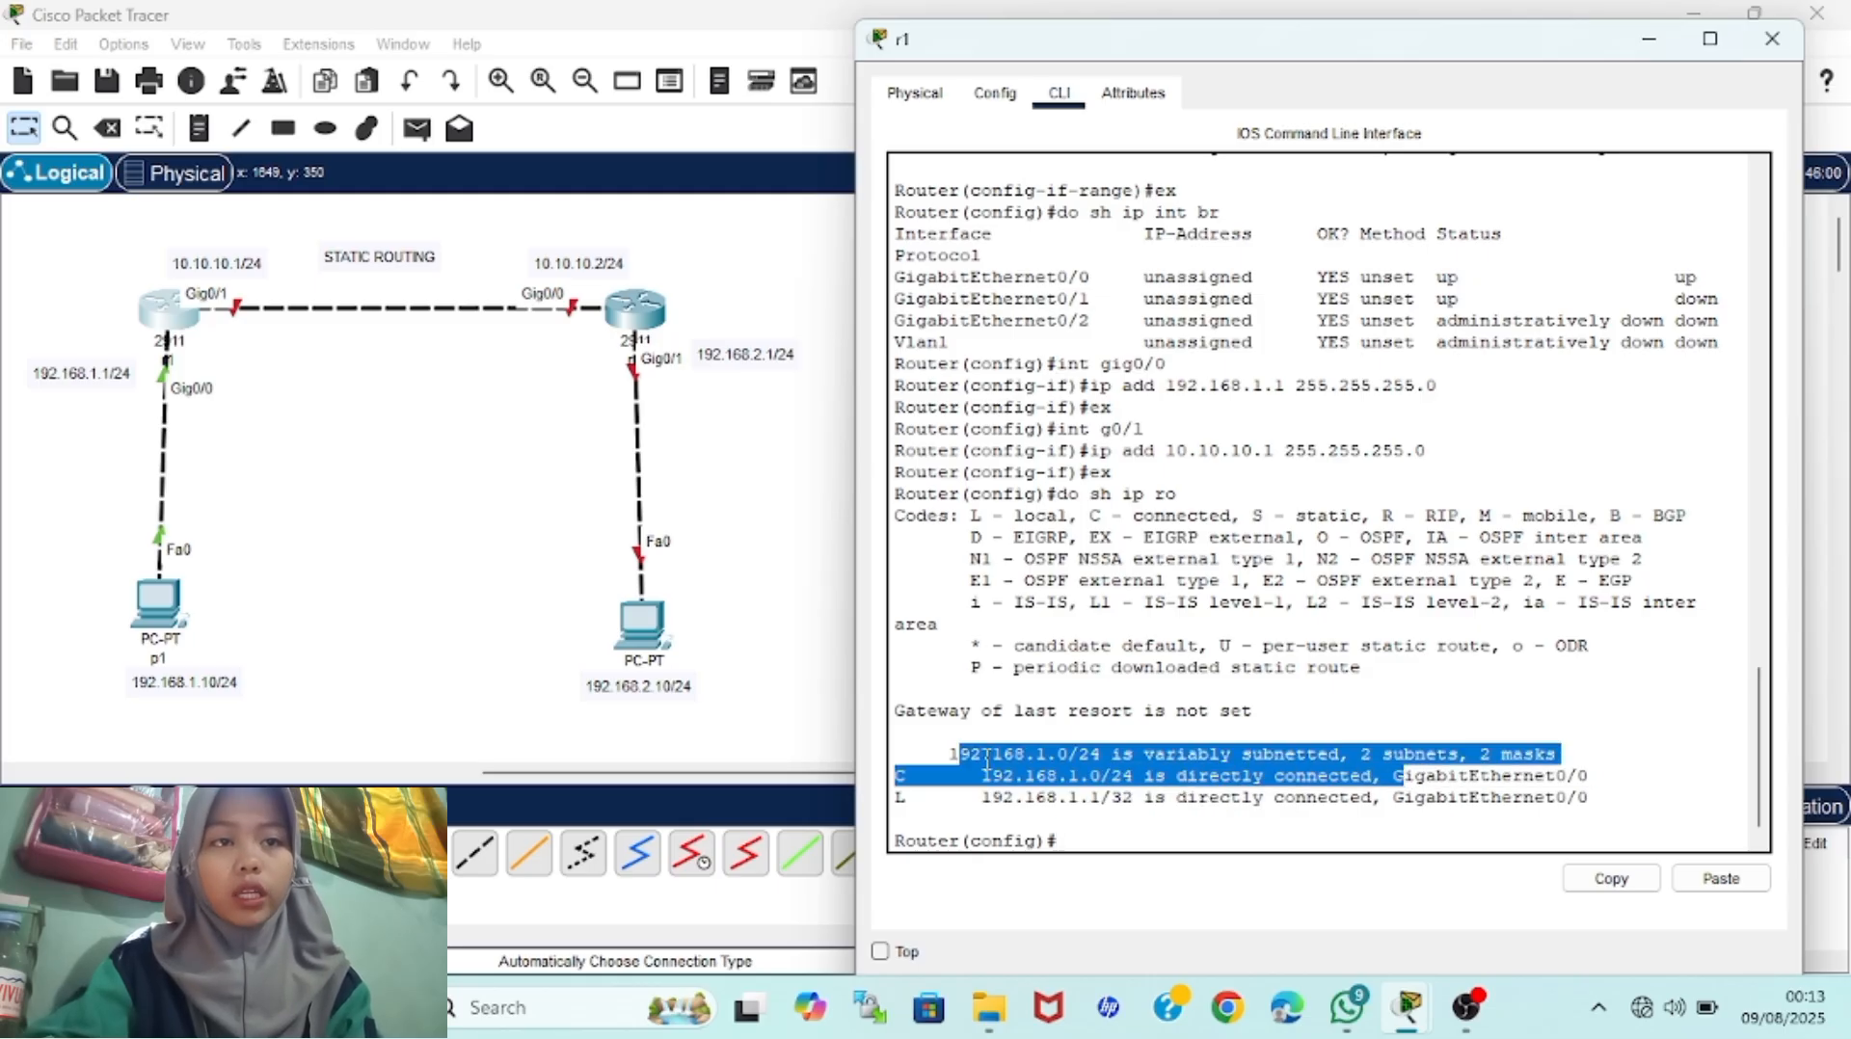
pyautogui.moveTo(994, 776); pyautogui.dragTo(1114, 793)
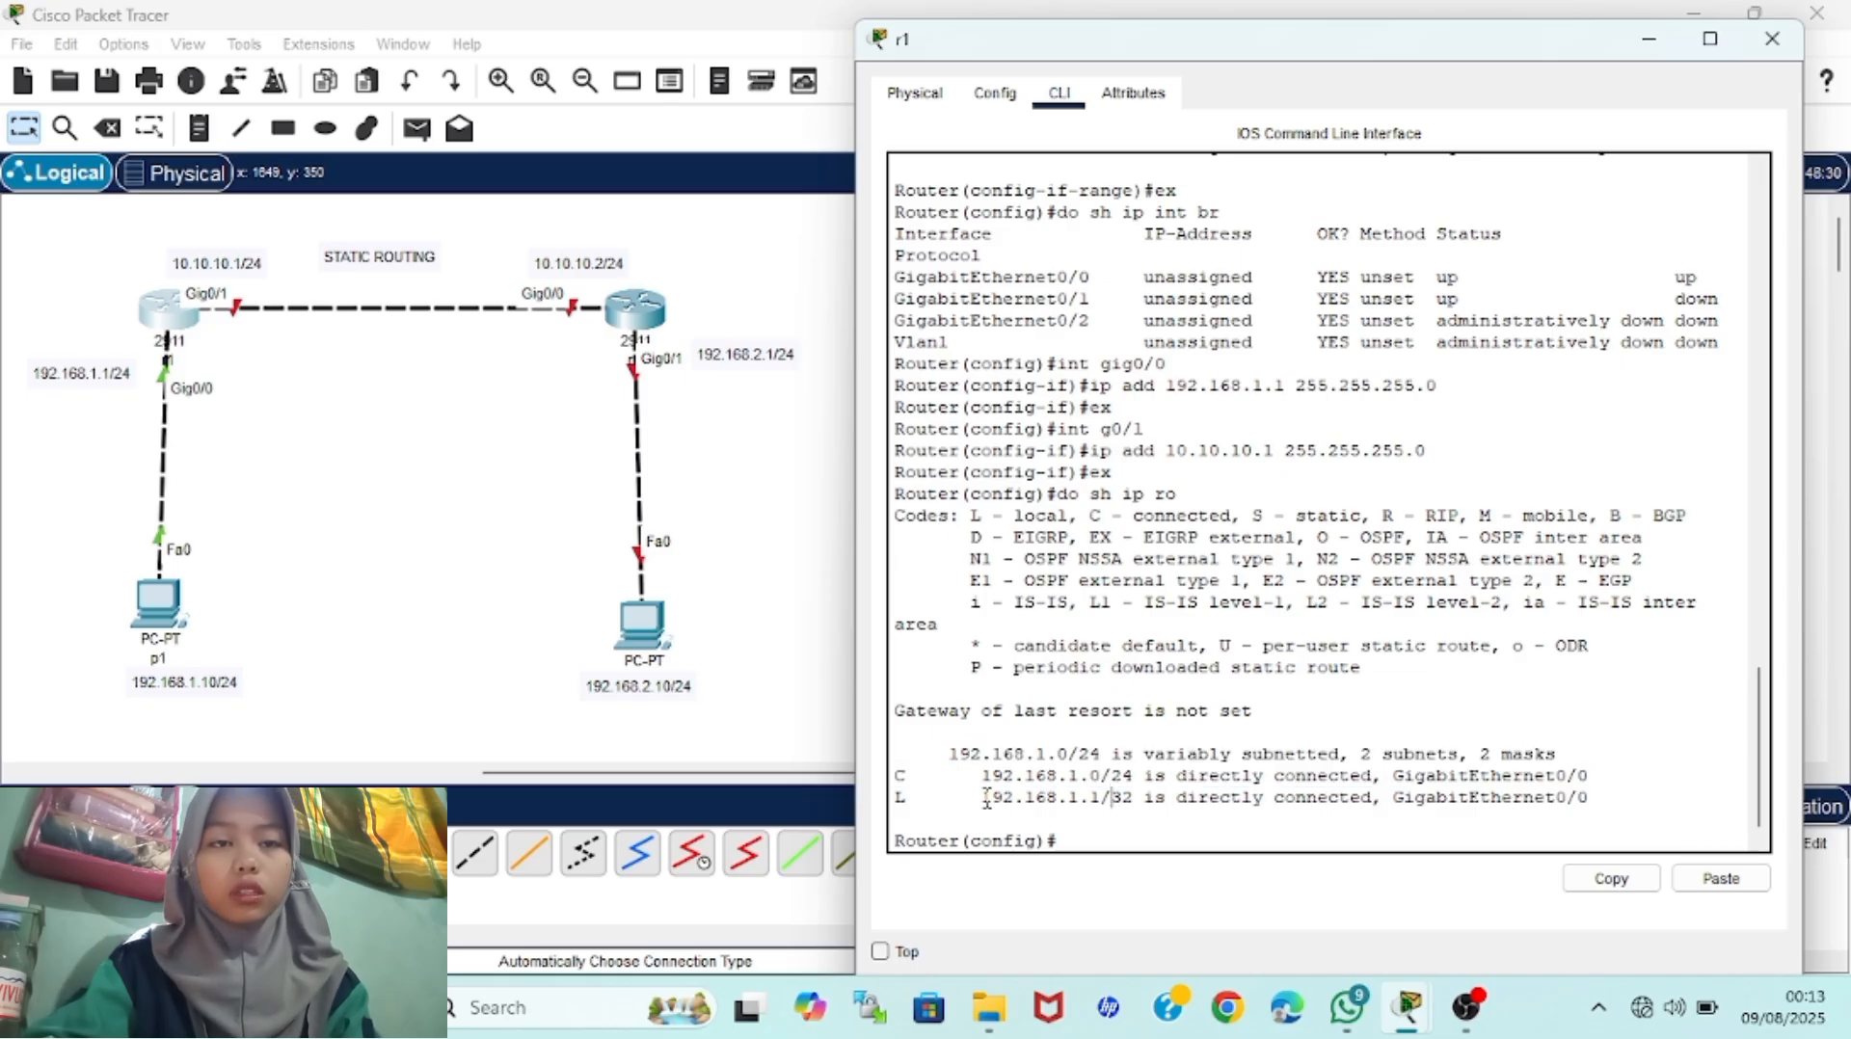
pyautogui.moveTo(982, 776); pyautogui.dragTo(1263, 825)
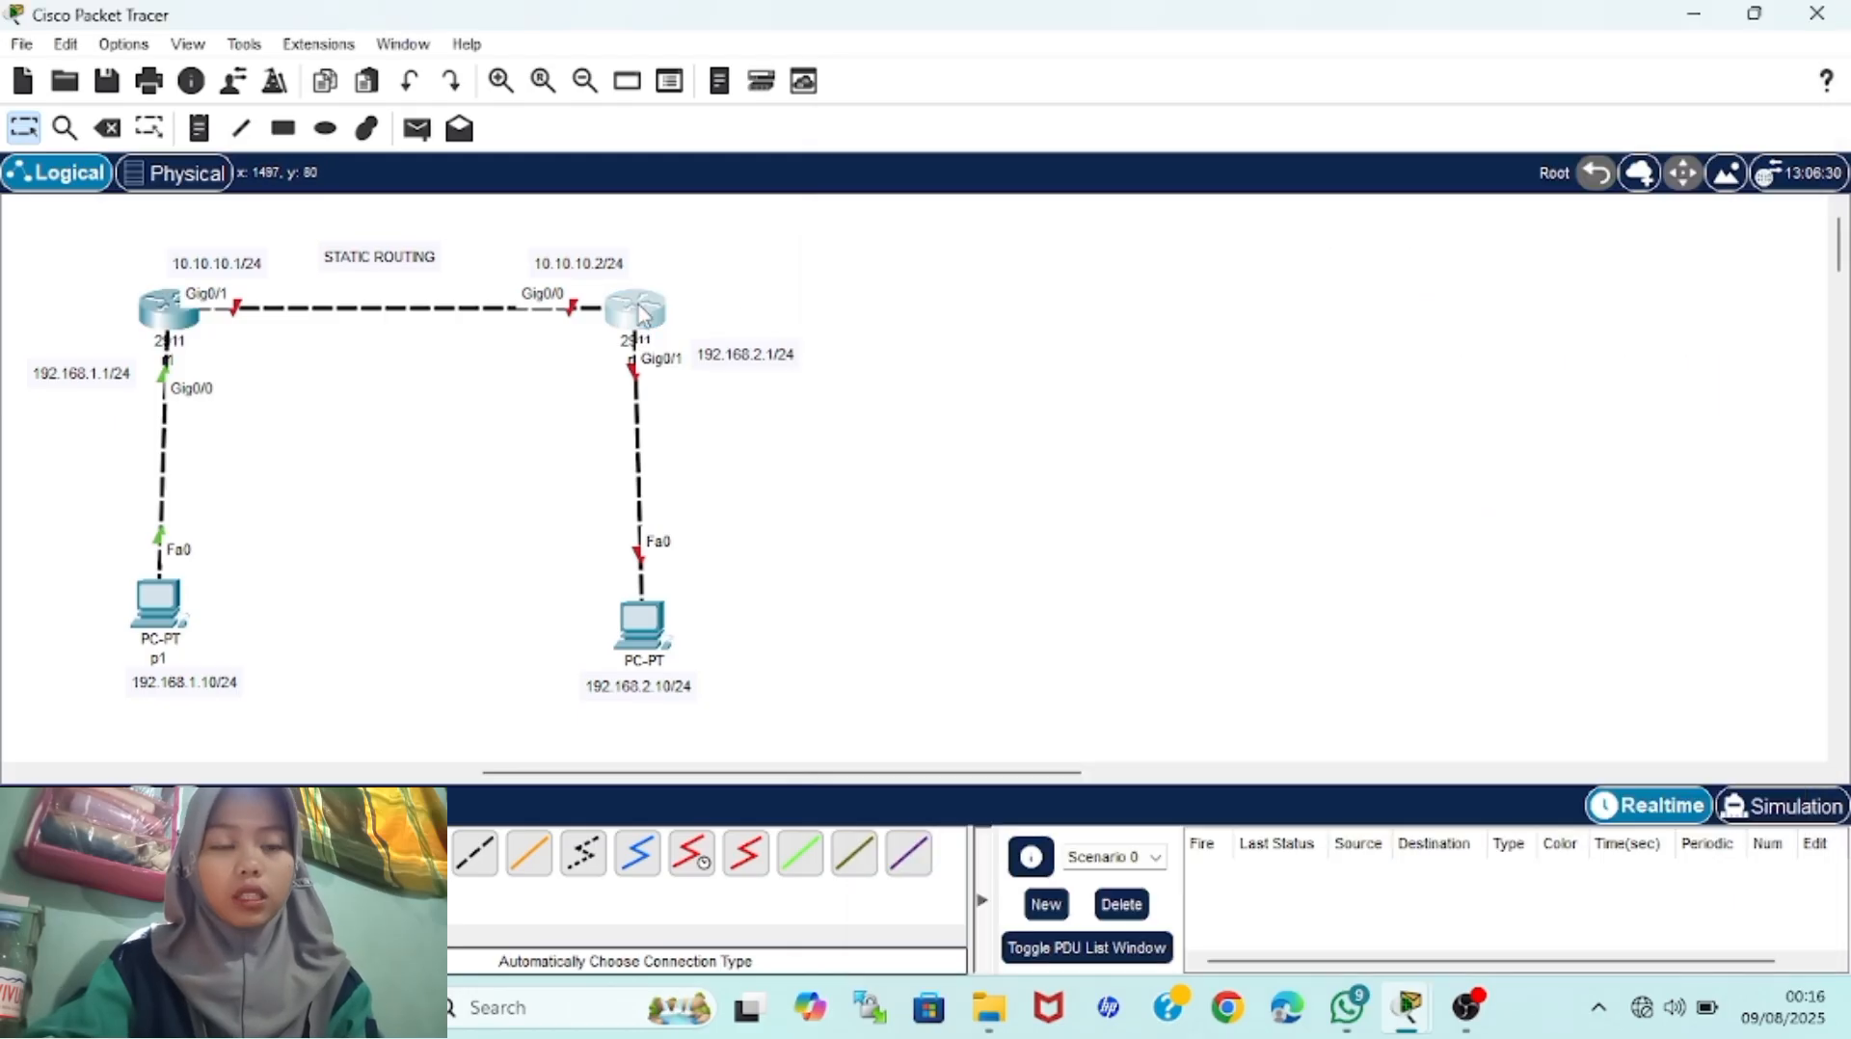
# Enable router r2's interfaces together with int range gig0/0-1 and no shutdown, and exit the interface range mode
pyautogui.click(635, 309)
pyautogui.write('int range gig0/0-1')
pyautogui.press('Return')
pyautogui.write('no shutdown')
pyautogui.press('Return')
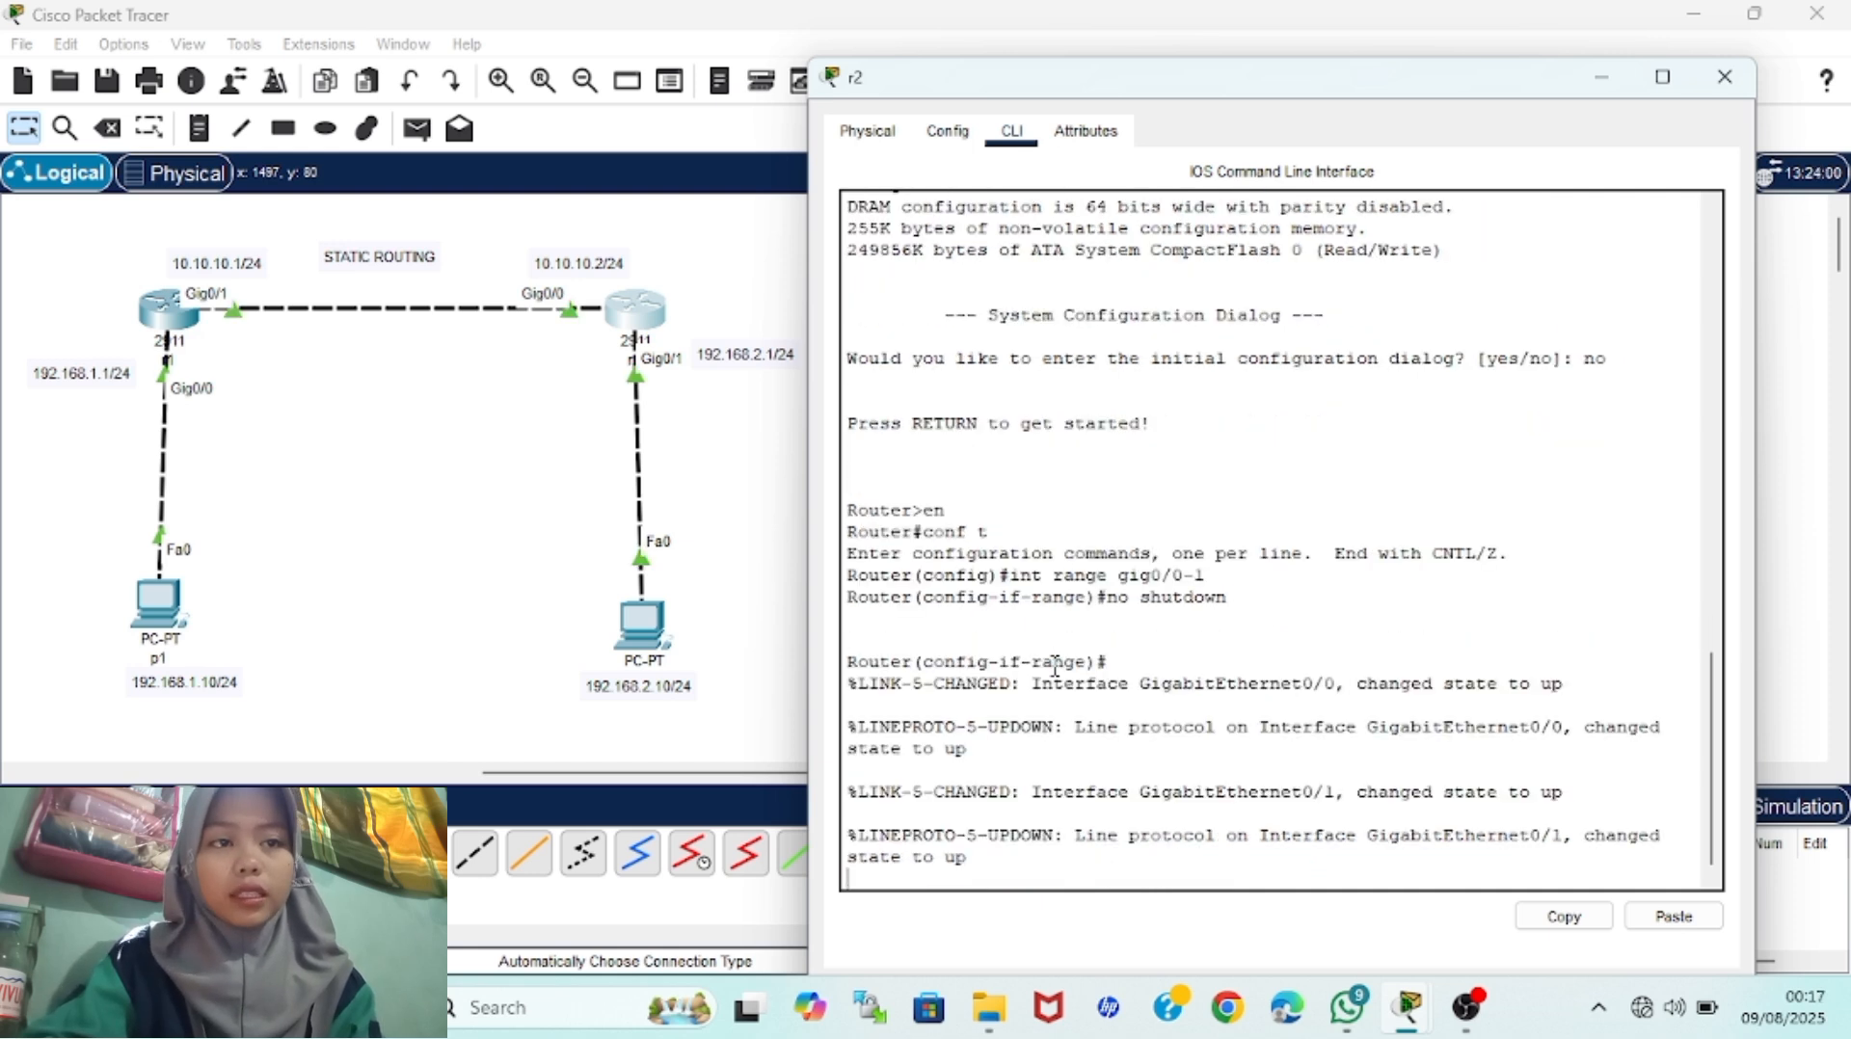
pyautogui.press('Return')
pyautogui.write('ex')
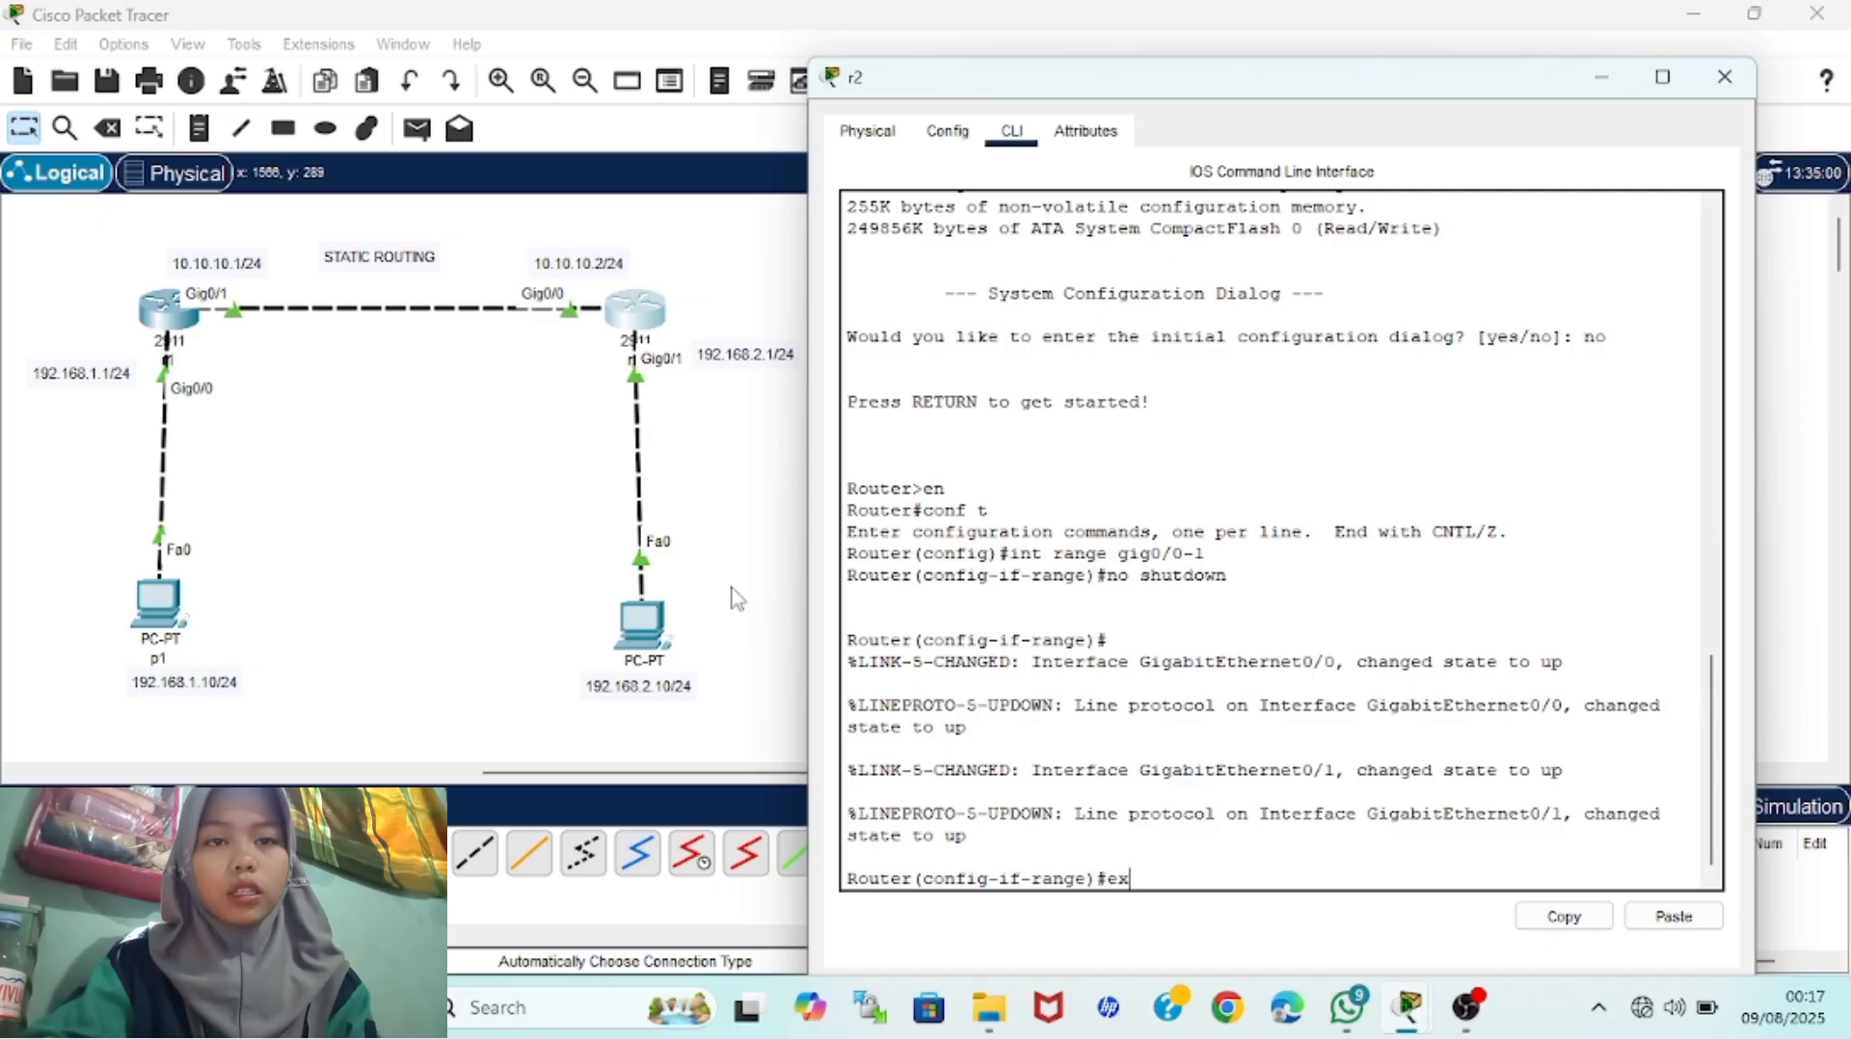
pyautogui.press('Return')
# Assign the address 10.10.10.2 with mask 255.255.255.0 to r2's gig0/0 using int gig0/0 and ip add, and exit interface mode
pyautogui.write('int')
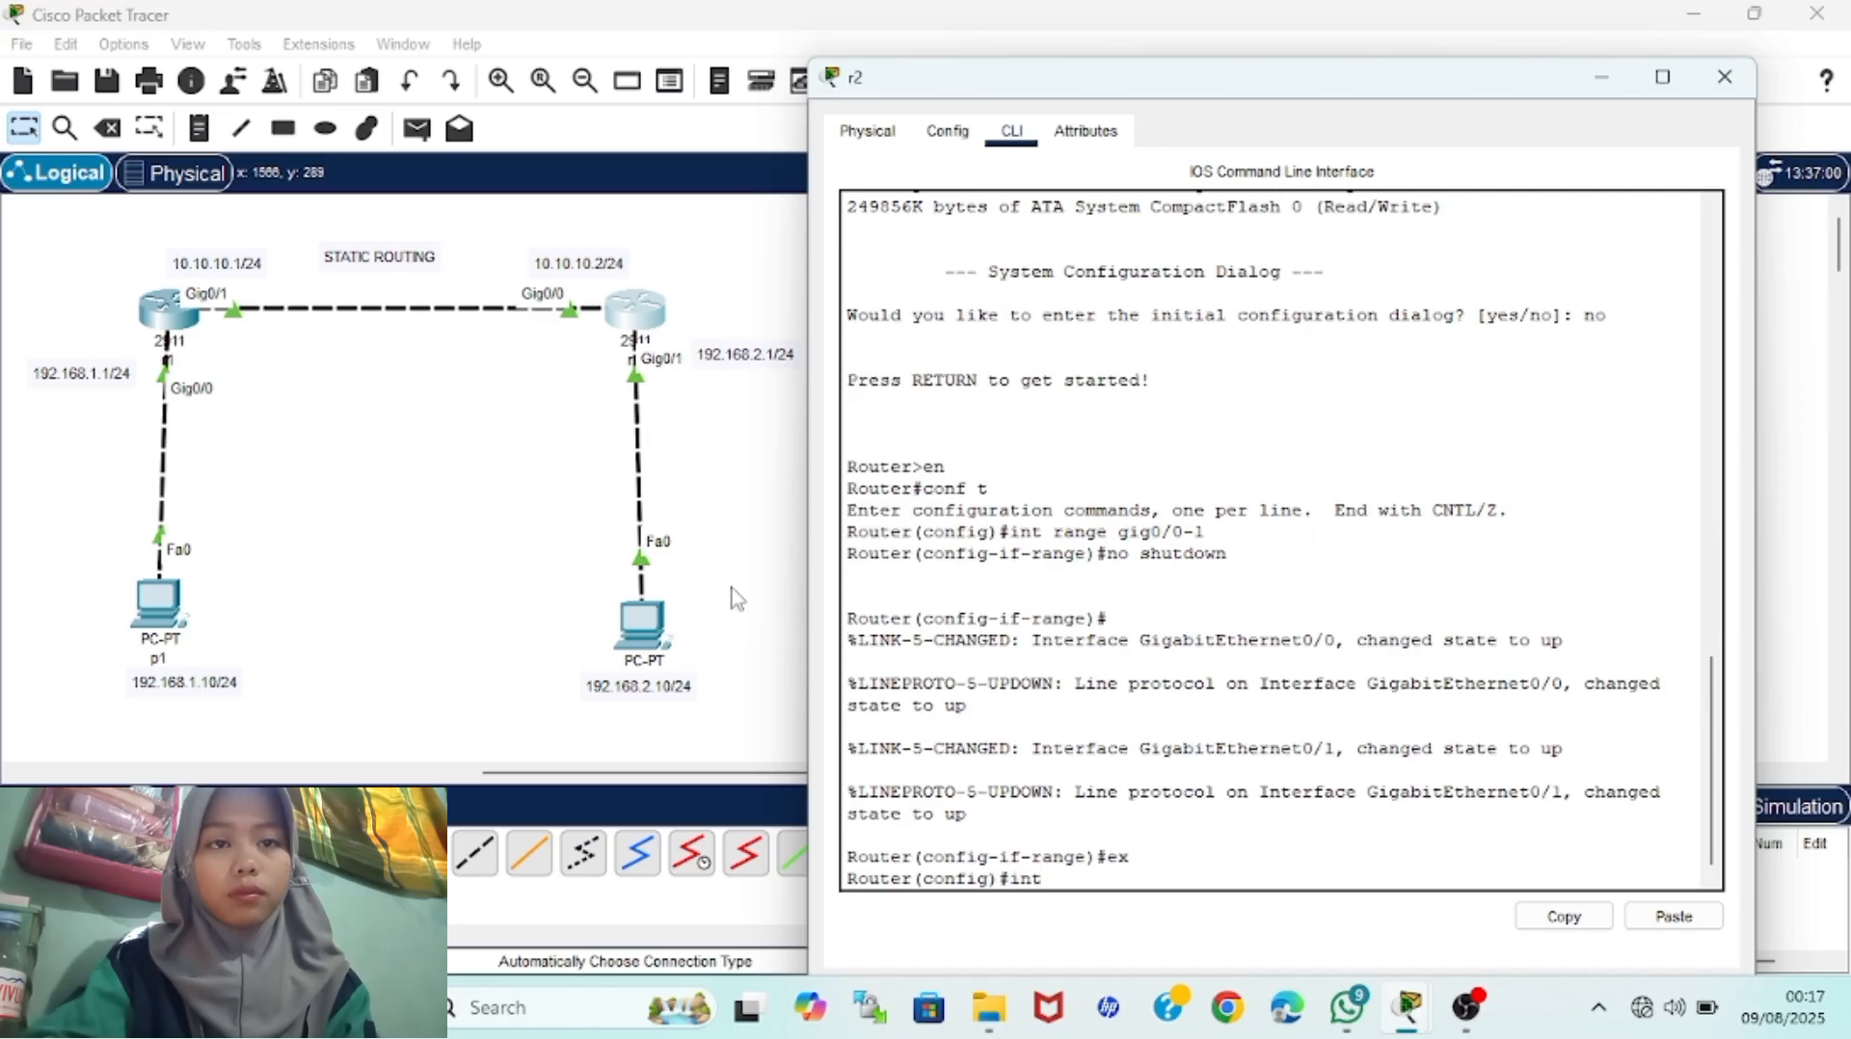
pyautogui.write(' gig0/0')
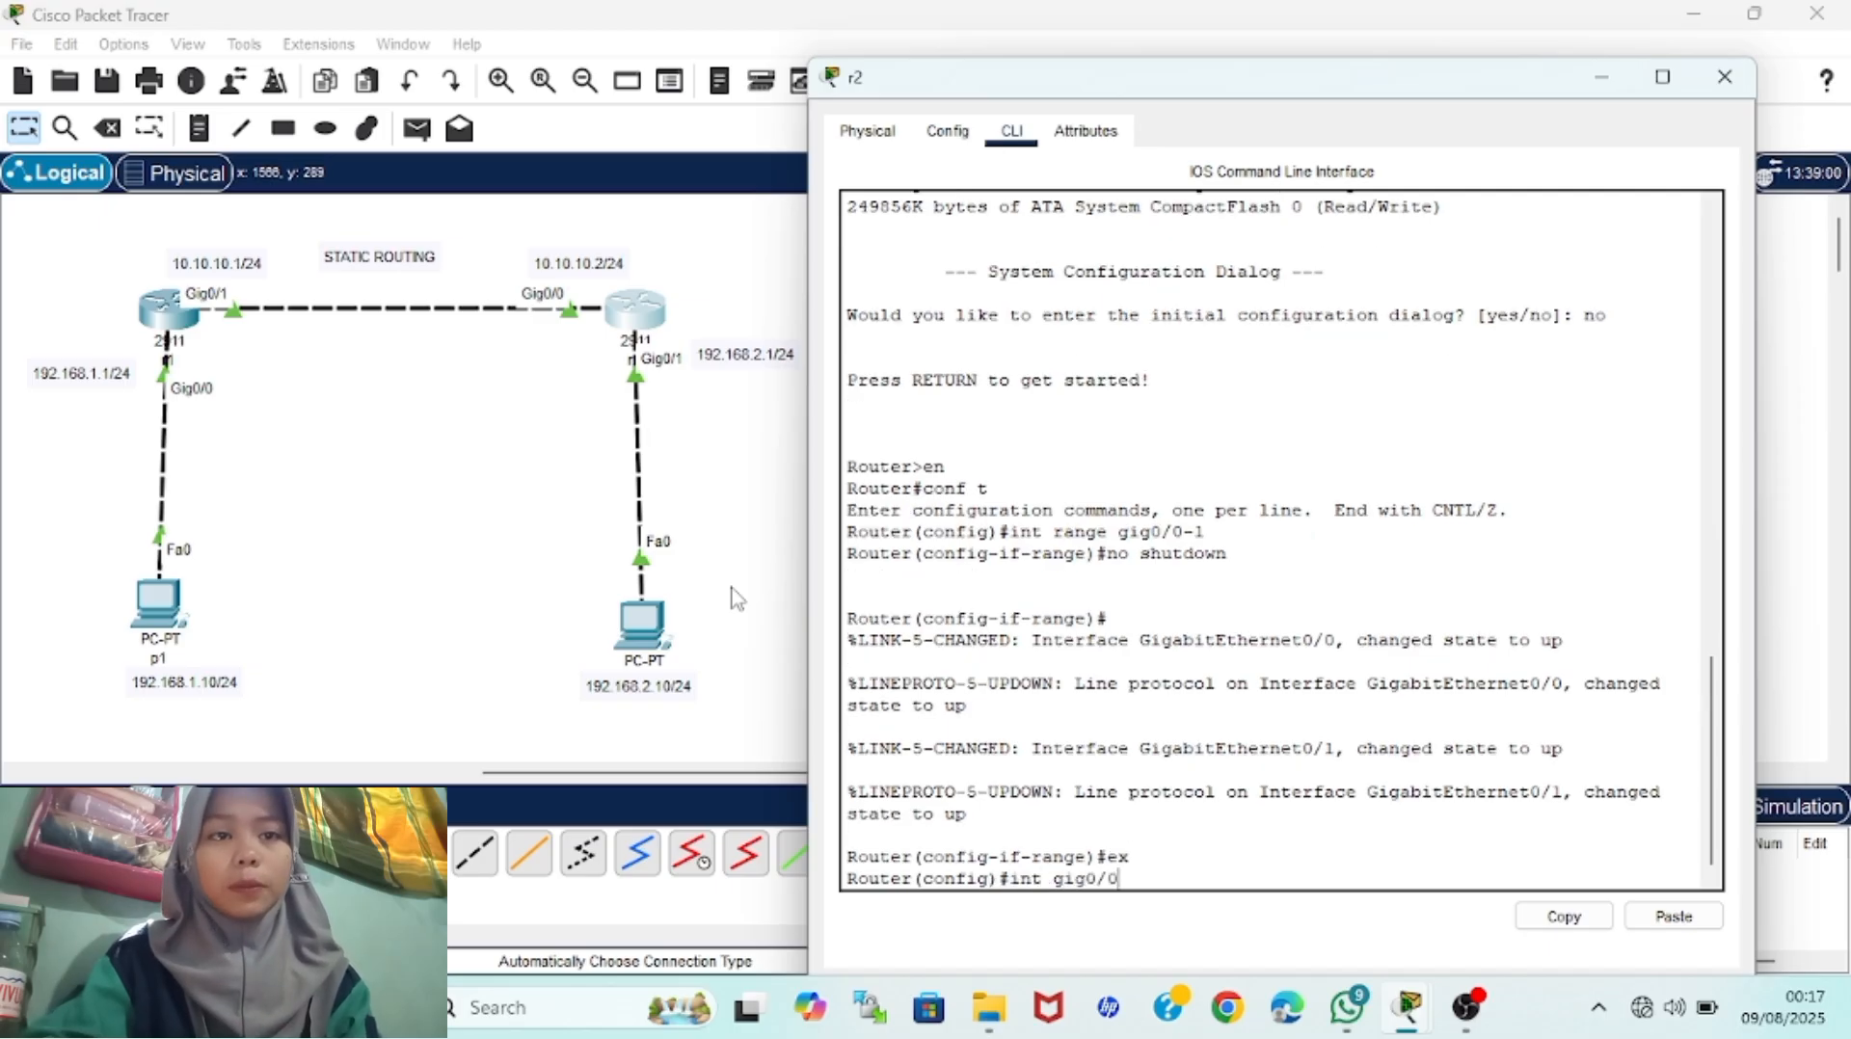
pyautogui.press('Return')
pyautogui.write('ip add 1')
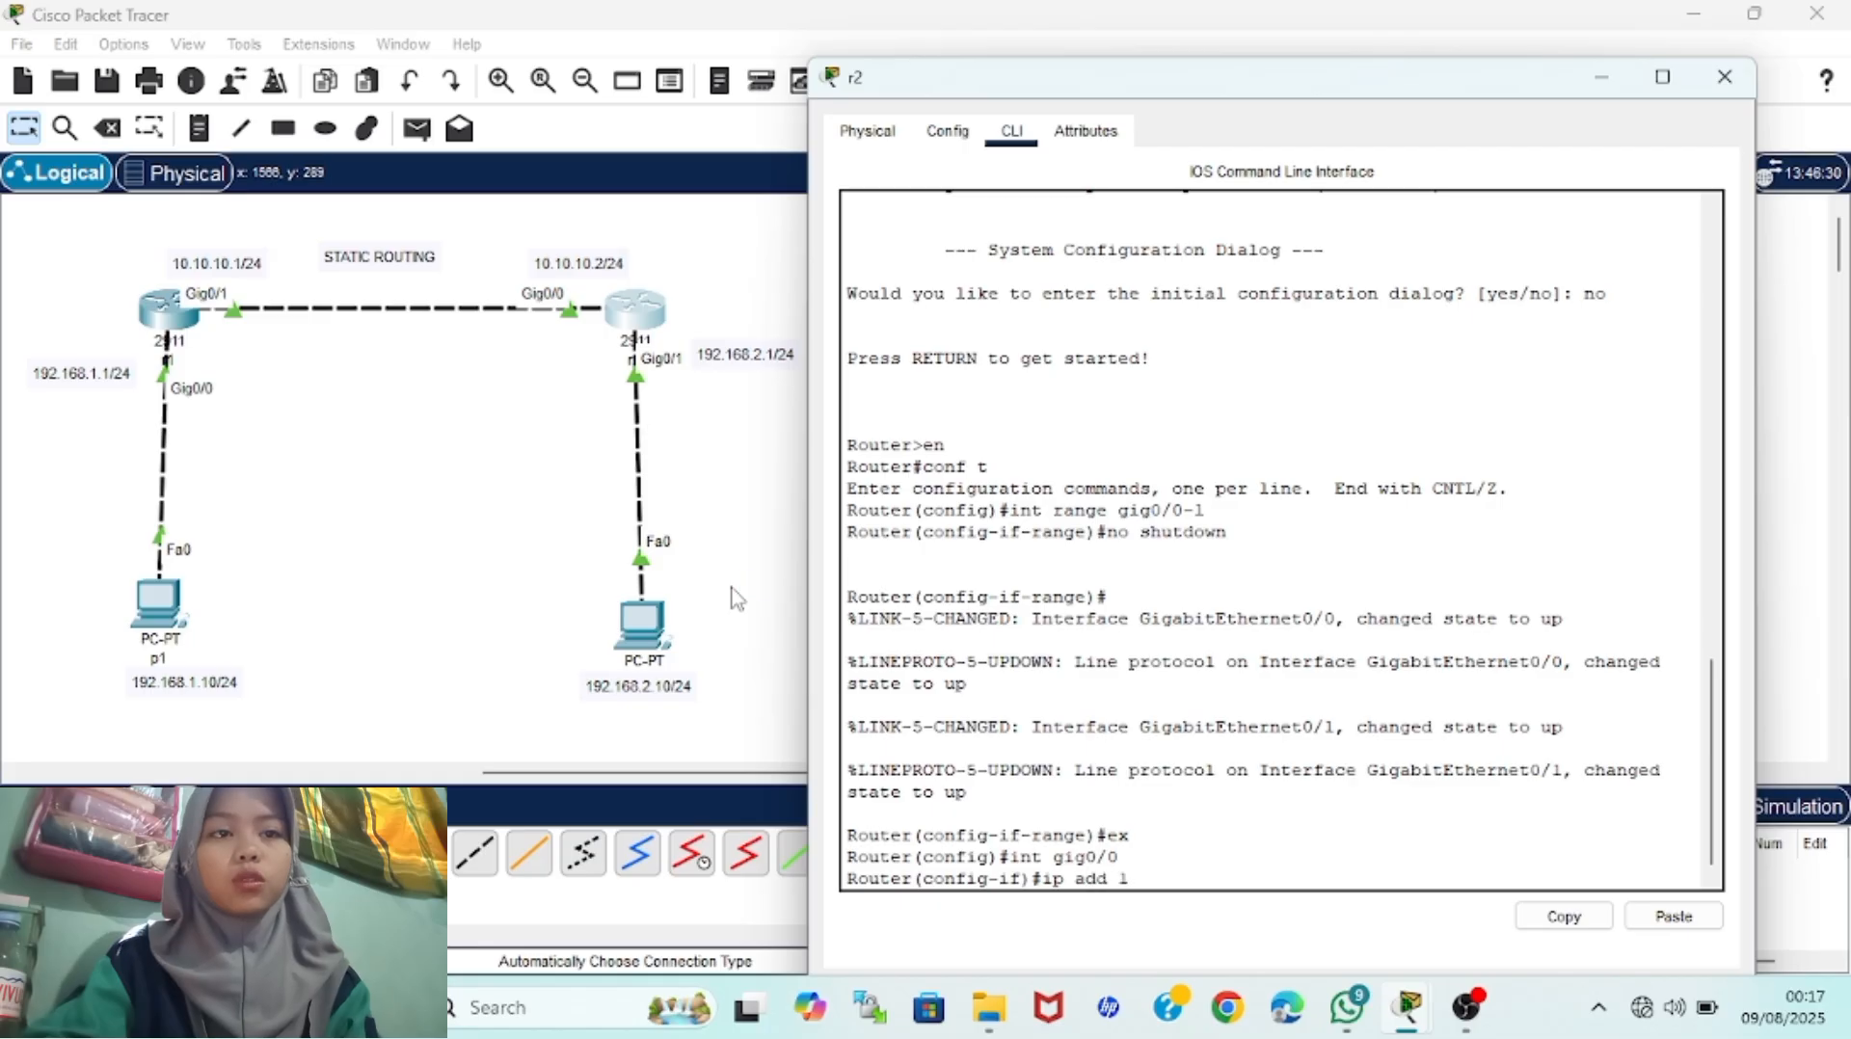
pyautogui.write('0.10.10.1')
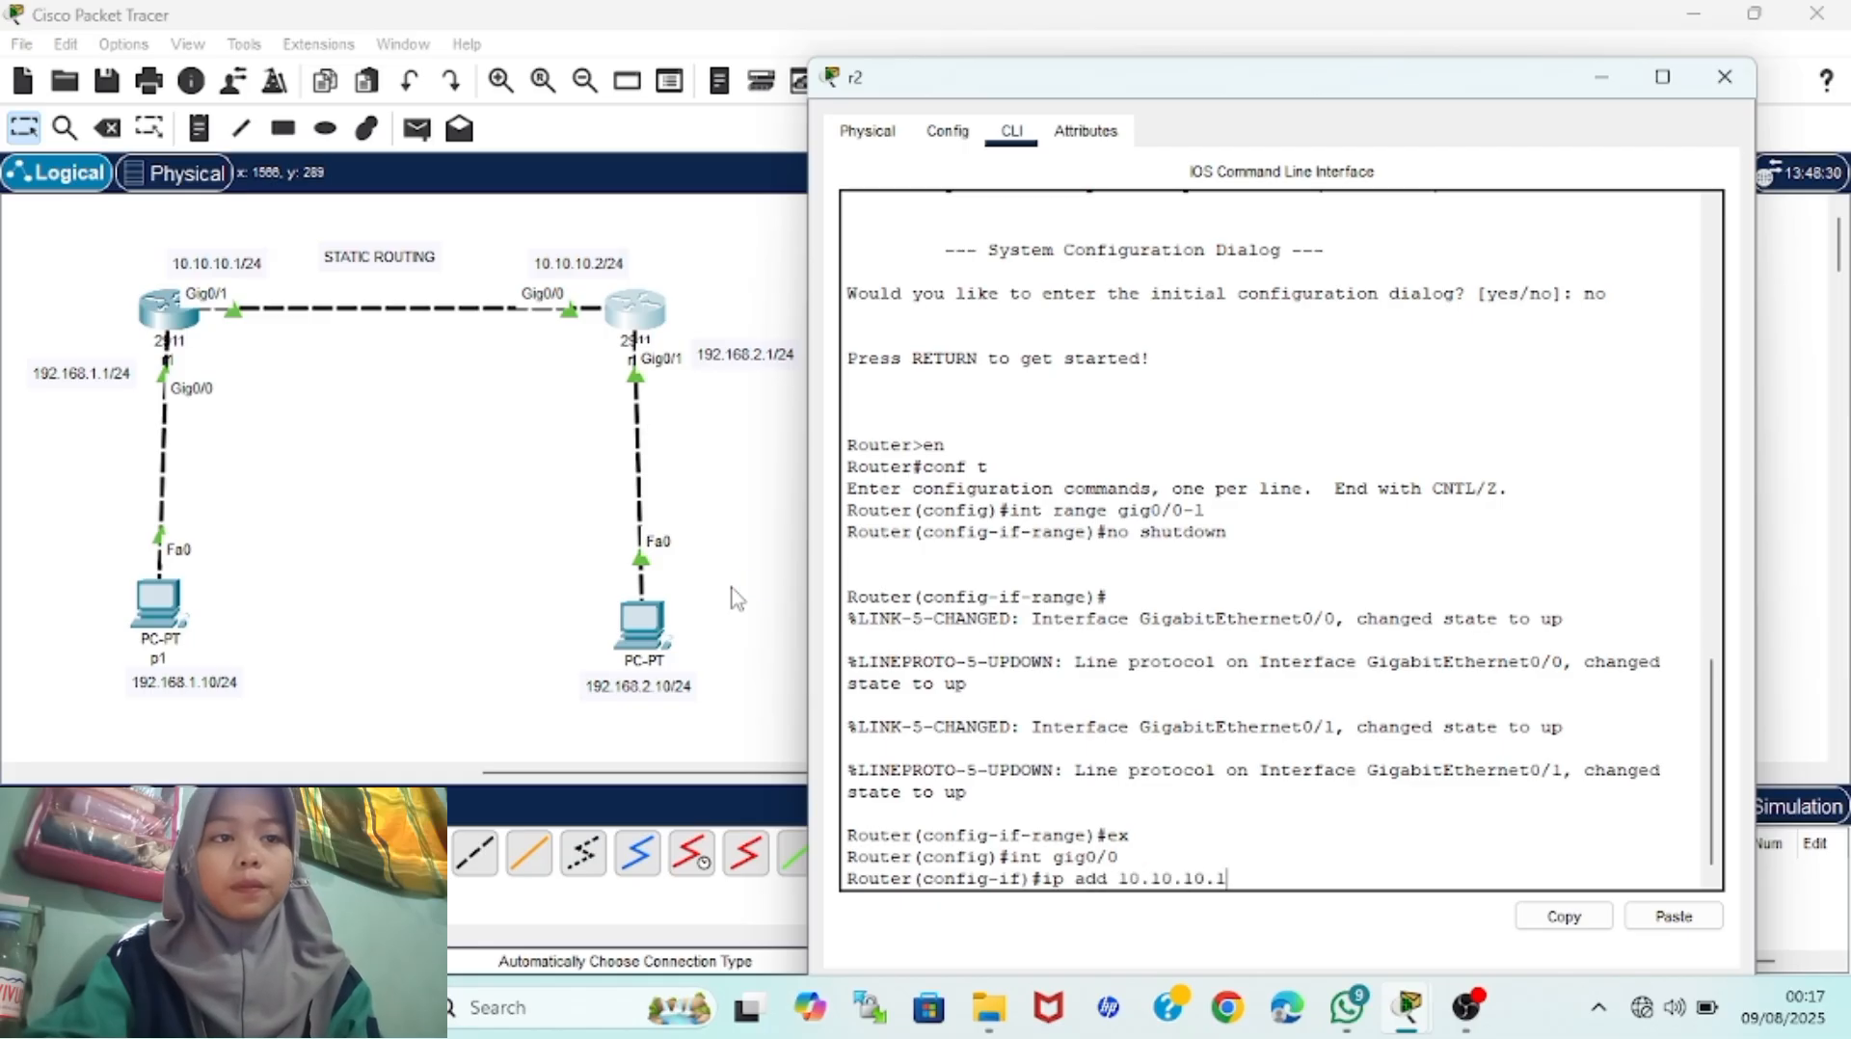
pyautogui.press('BackSpace')
pyautogui.write('2 255.2')
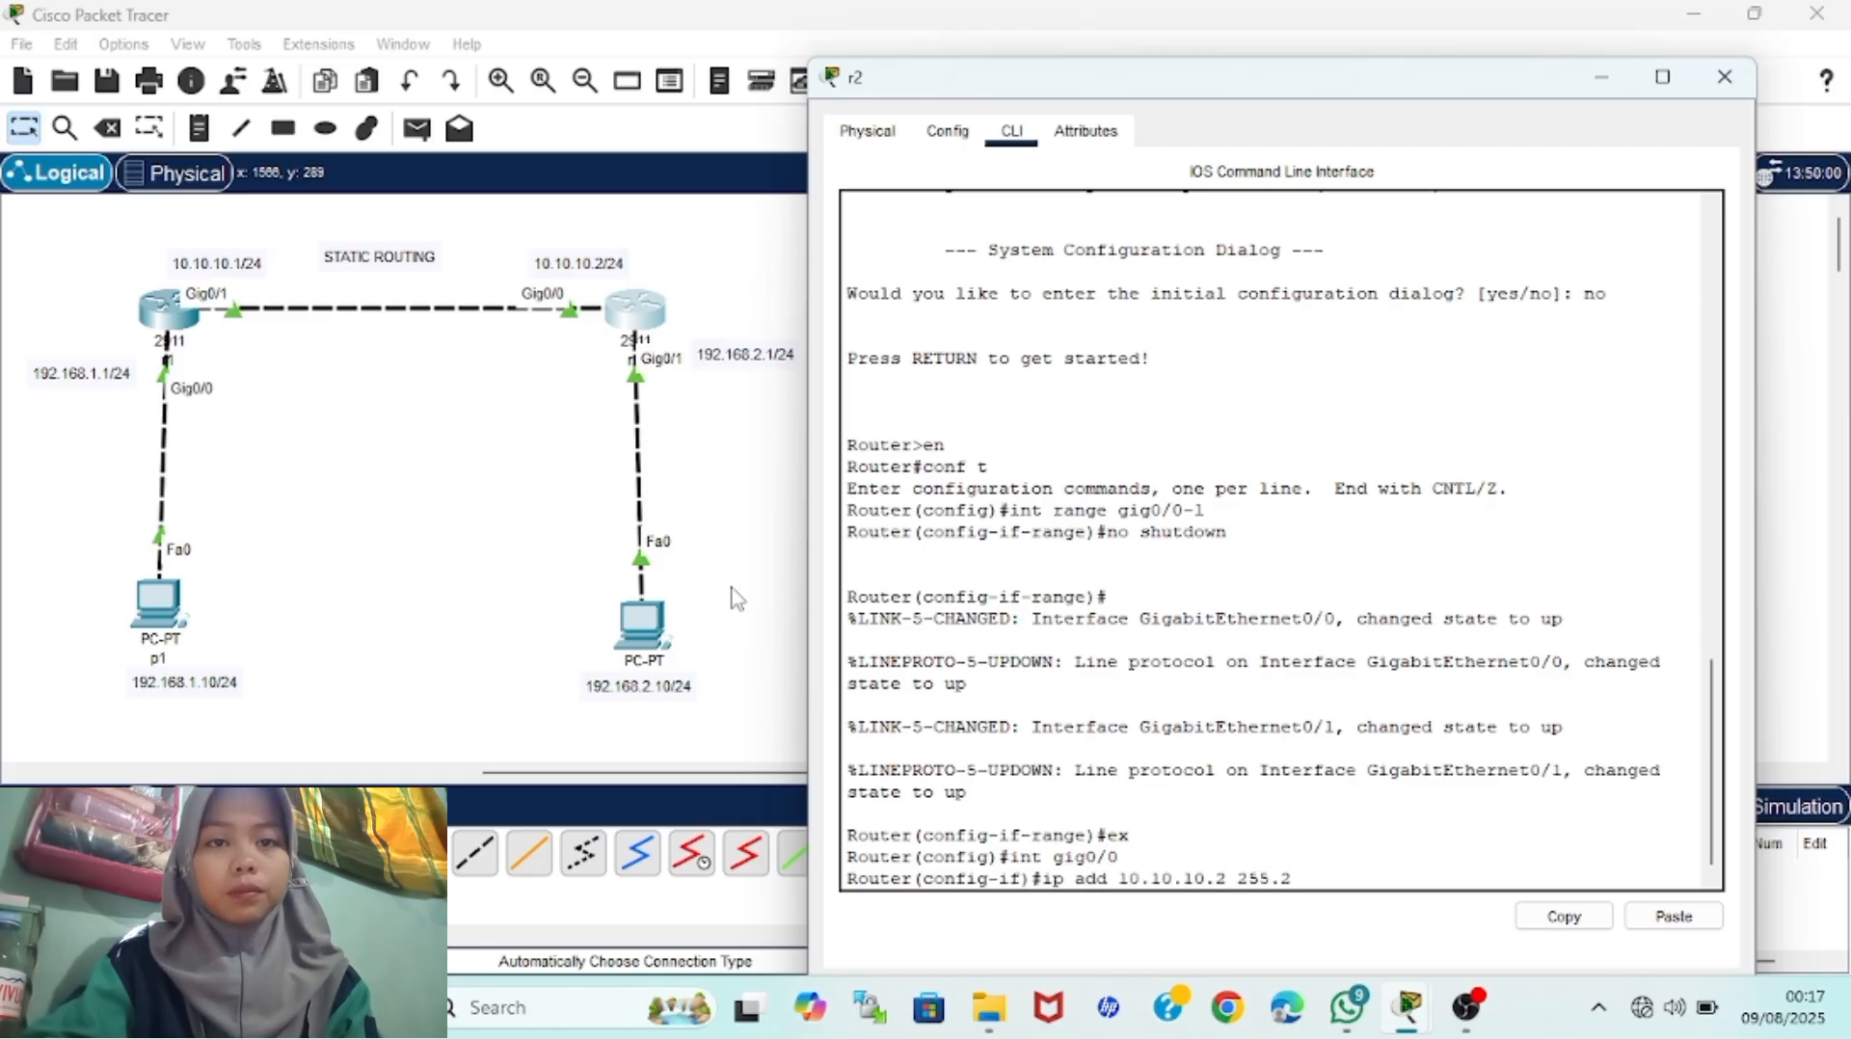
pyautogui.write('55.255.0')
pyautogui.press('Return')
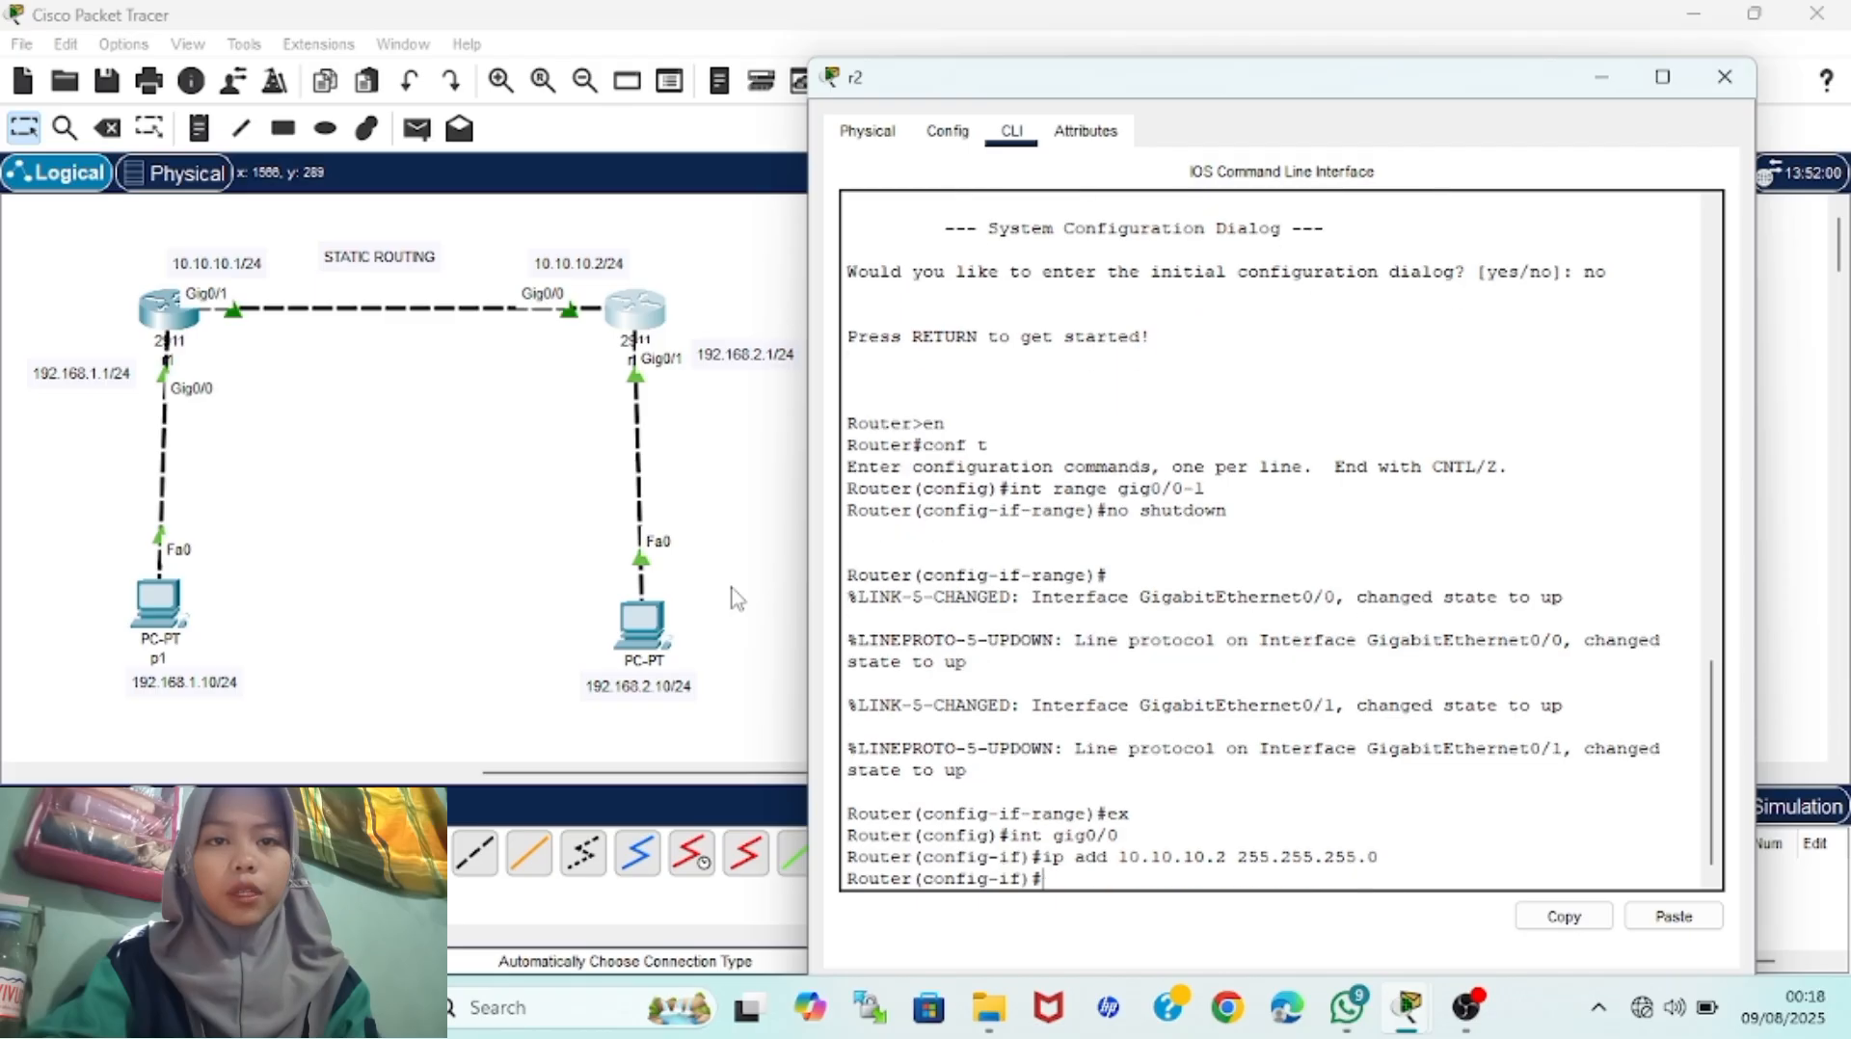
pyautogui.write('ex')
pyautogui.press('Return')
# Assign the address 192.168.2.1 with mask 255.255.255.0 to r2's gig0/1 using int gig0/1 and ip add, and exit interface mode
pyautogui.write('int')
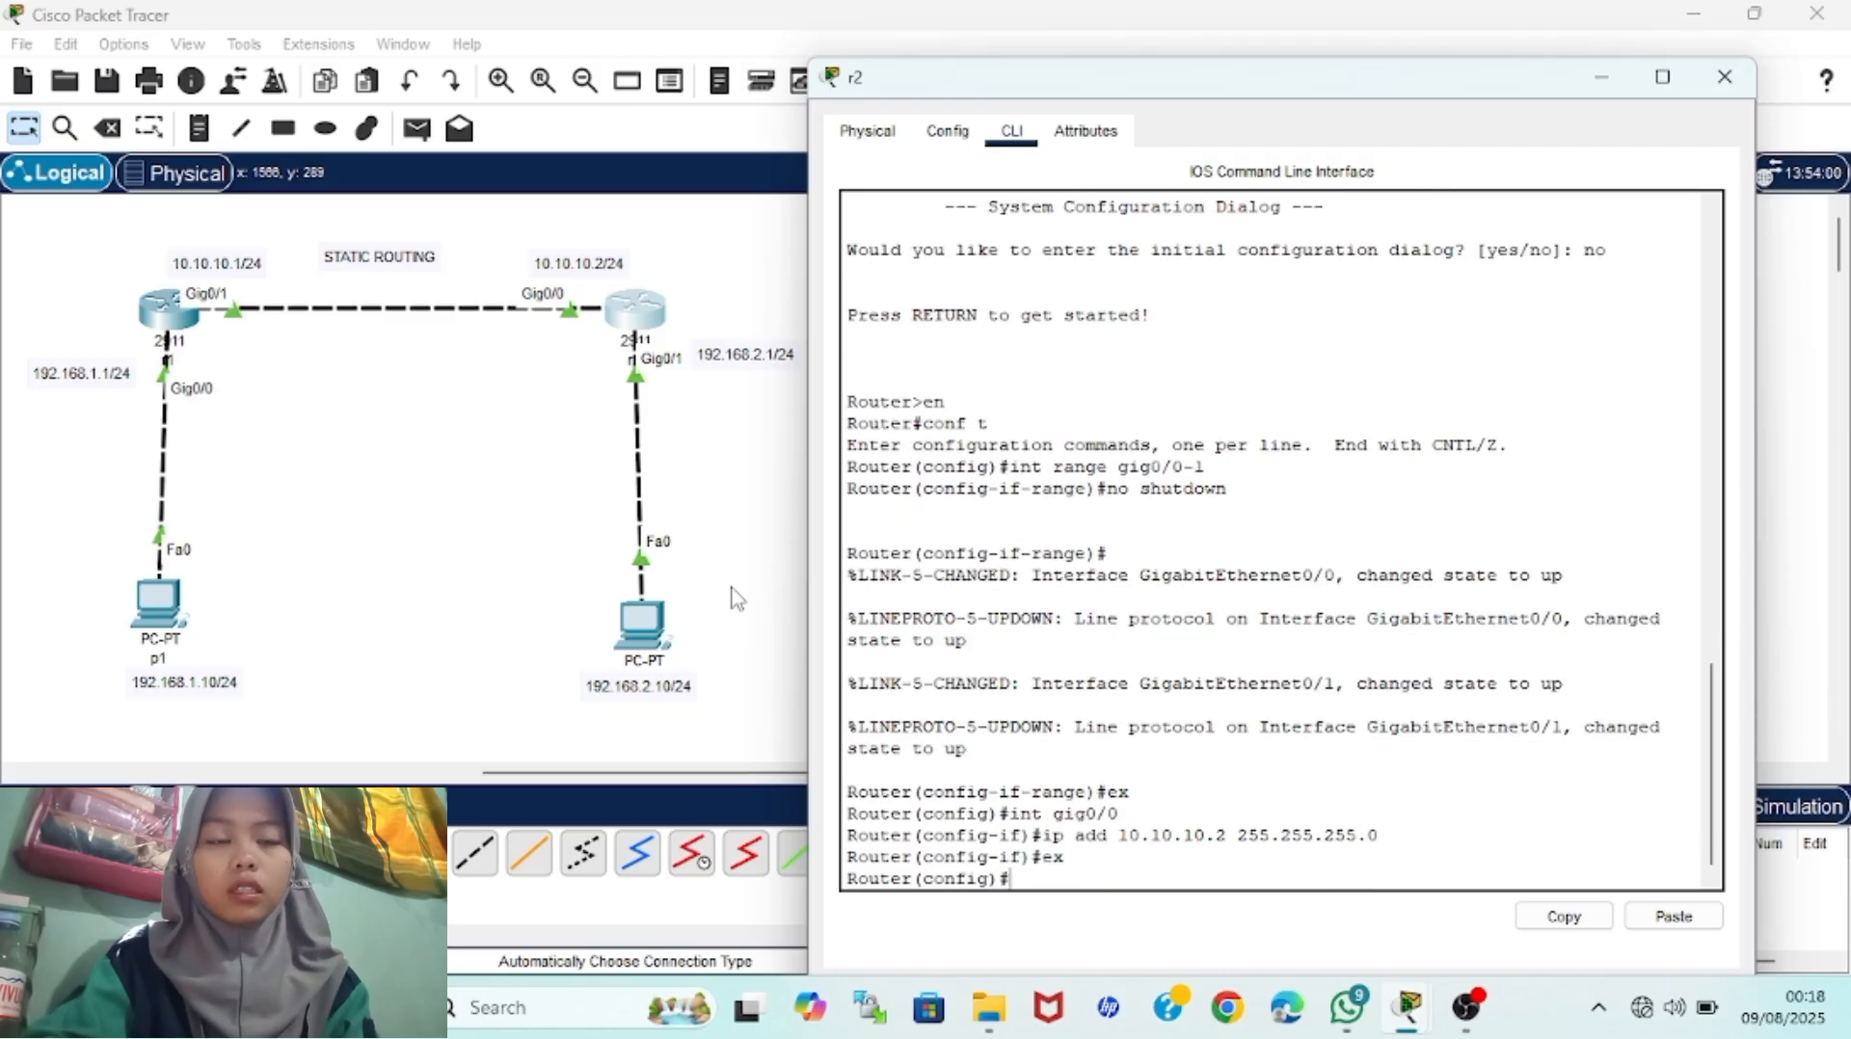
pyautogui.write(' gig0/1')
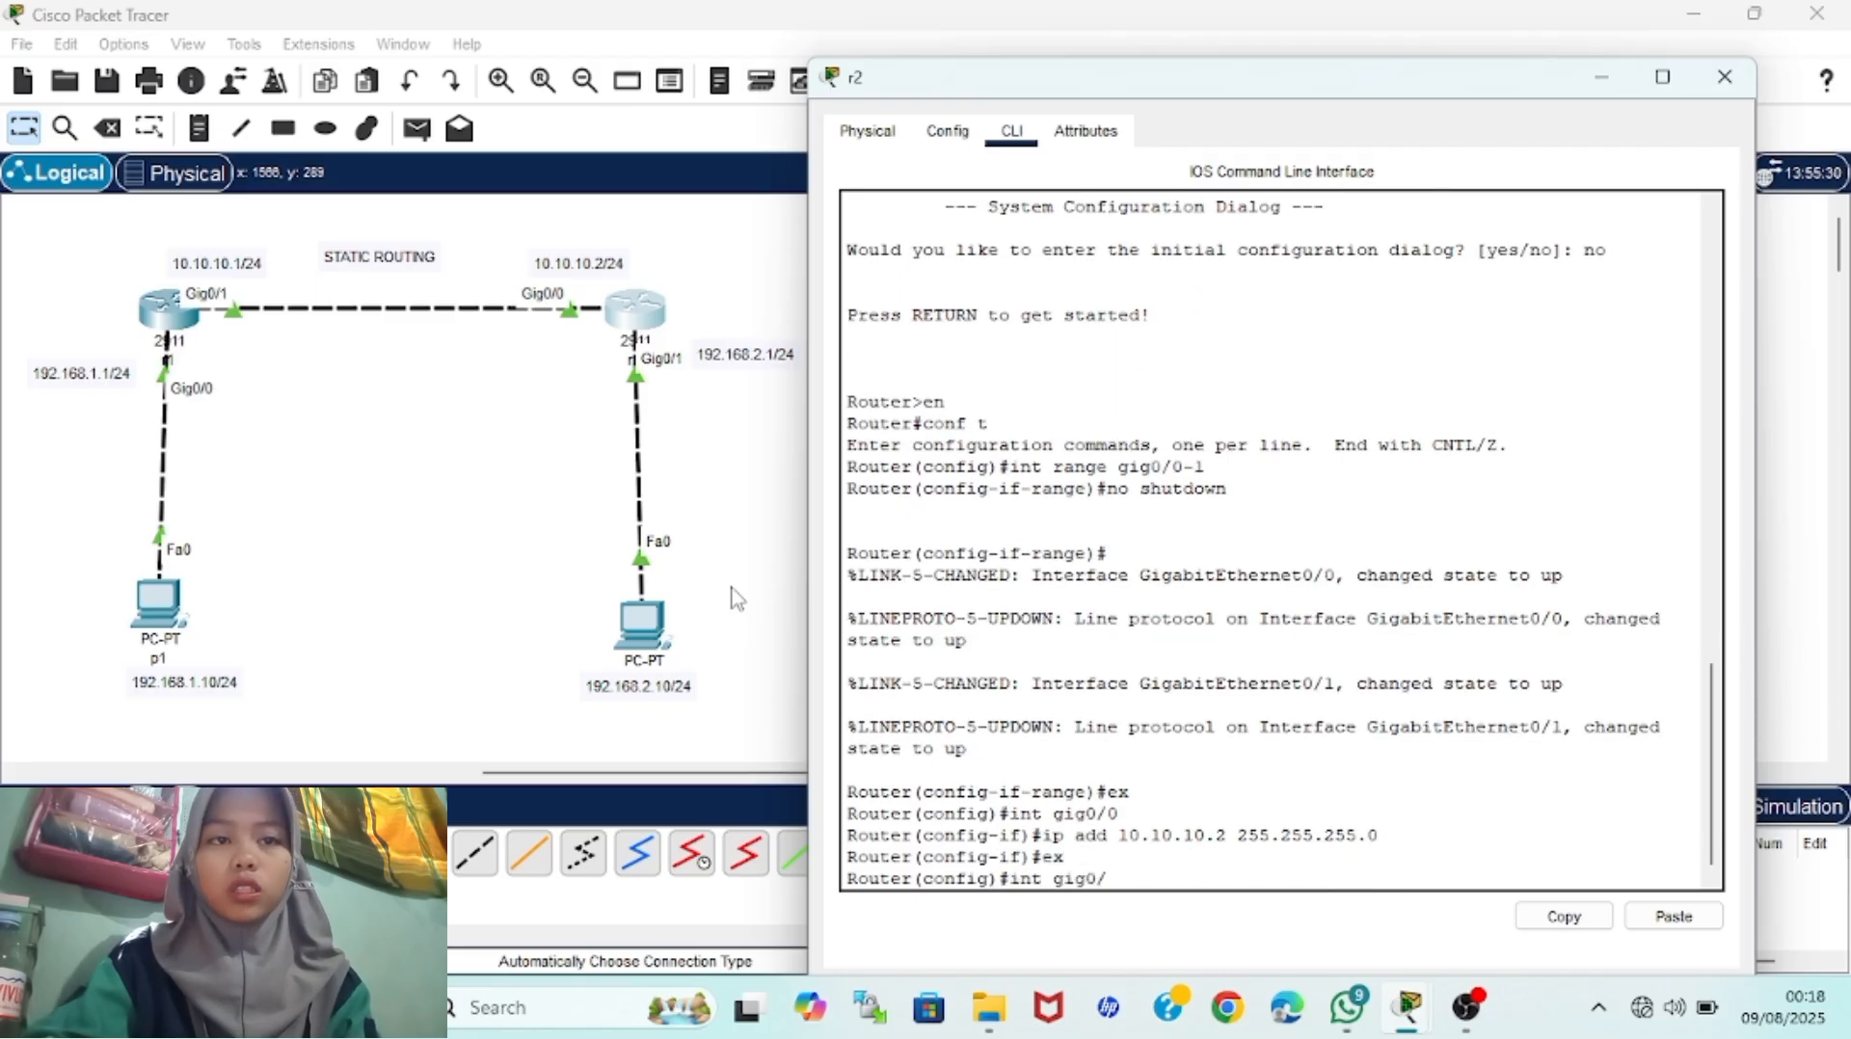
pyautogui.press('Return')
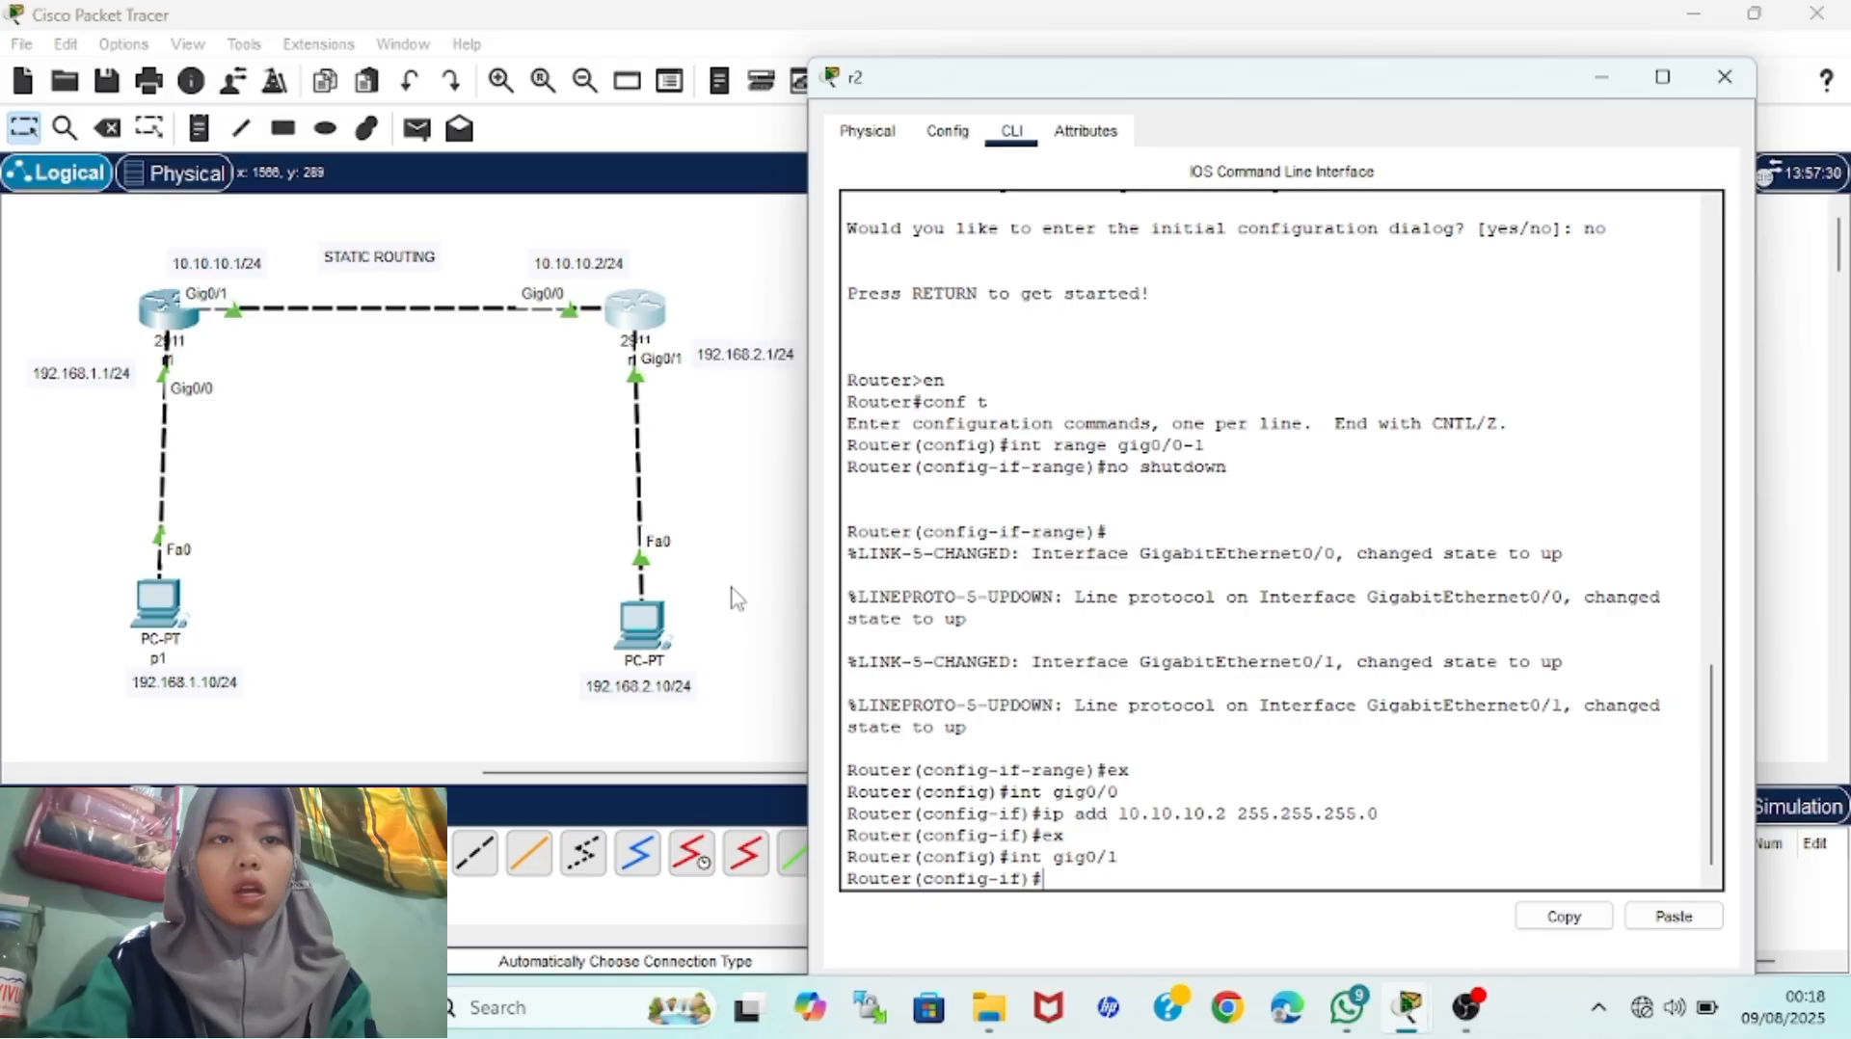
pyautogui.write('ip add')
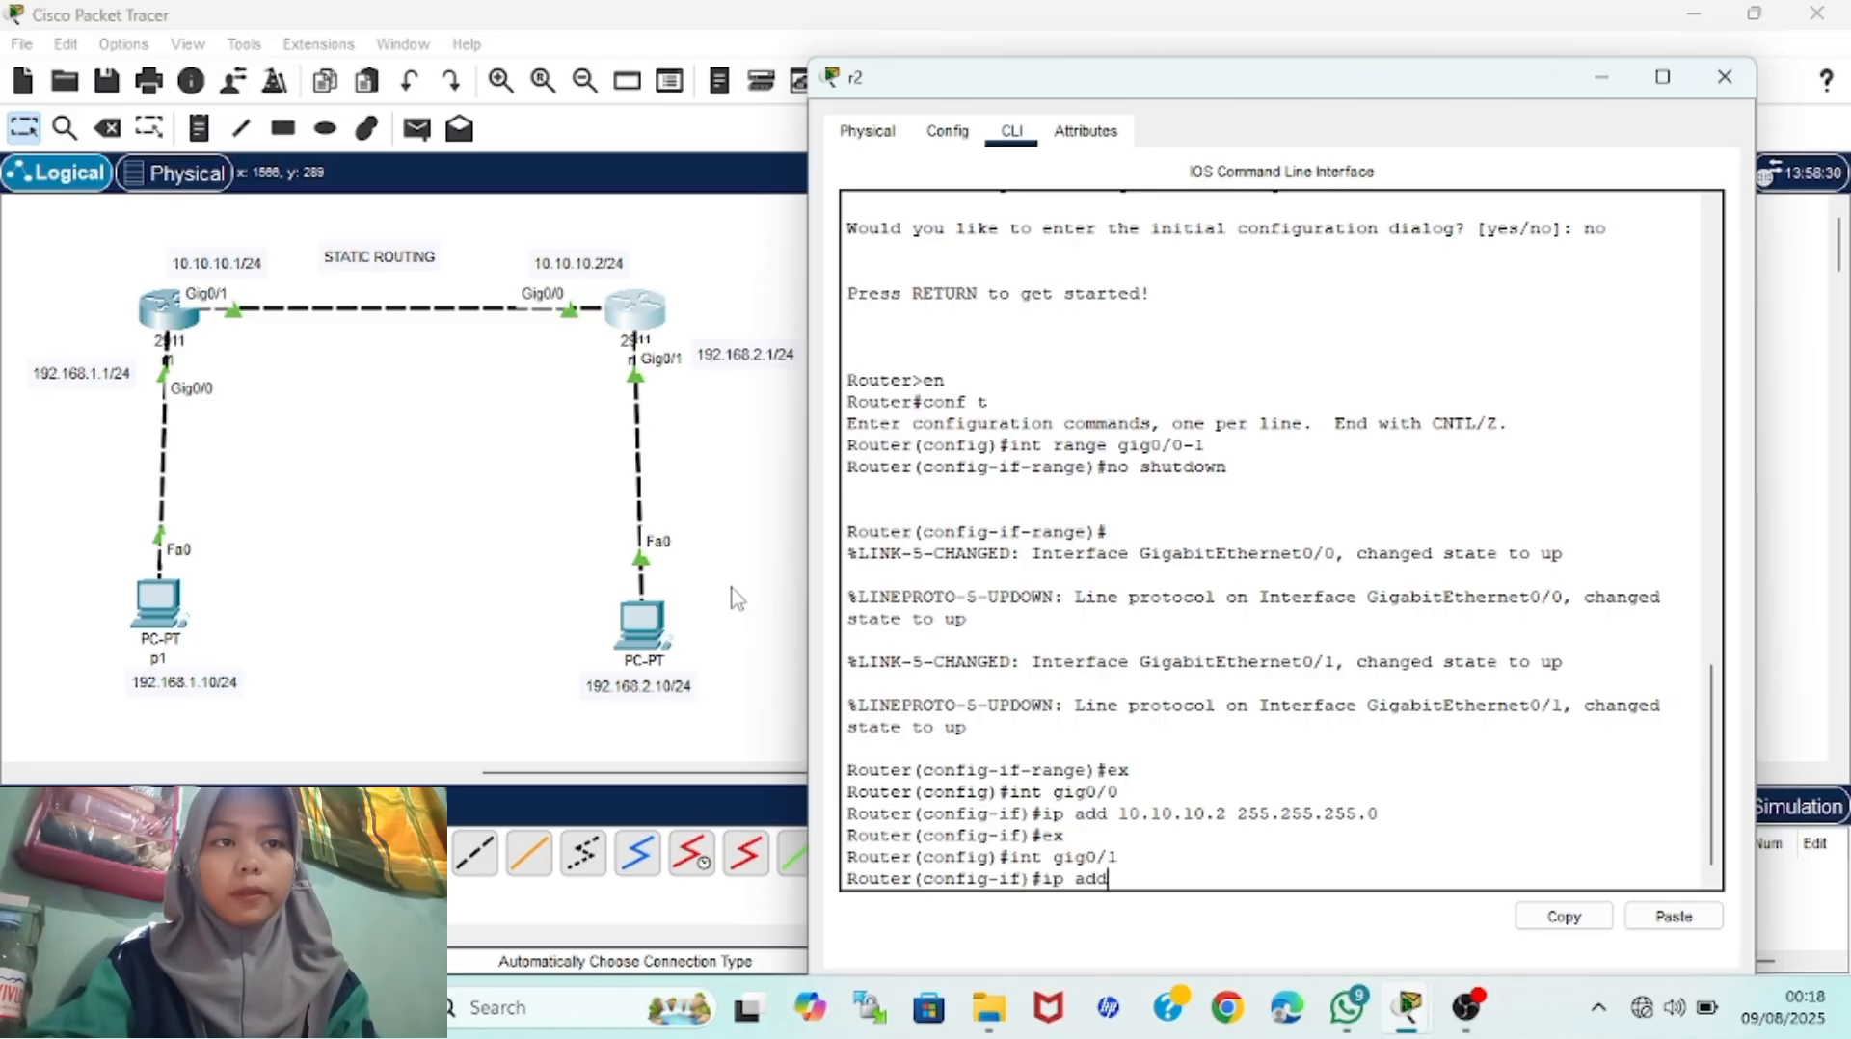
pyautogui.write(' 192.16')
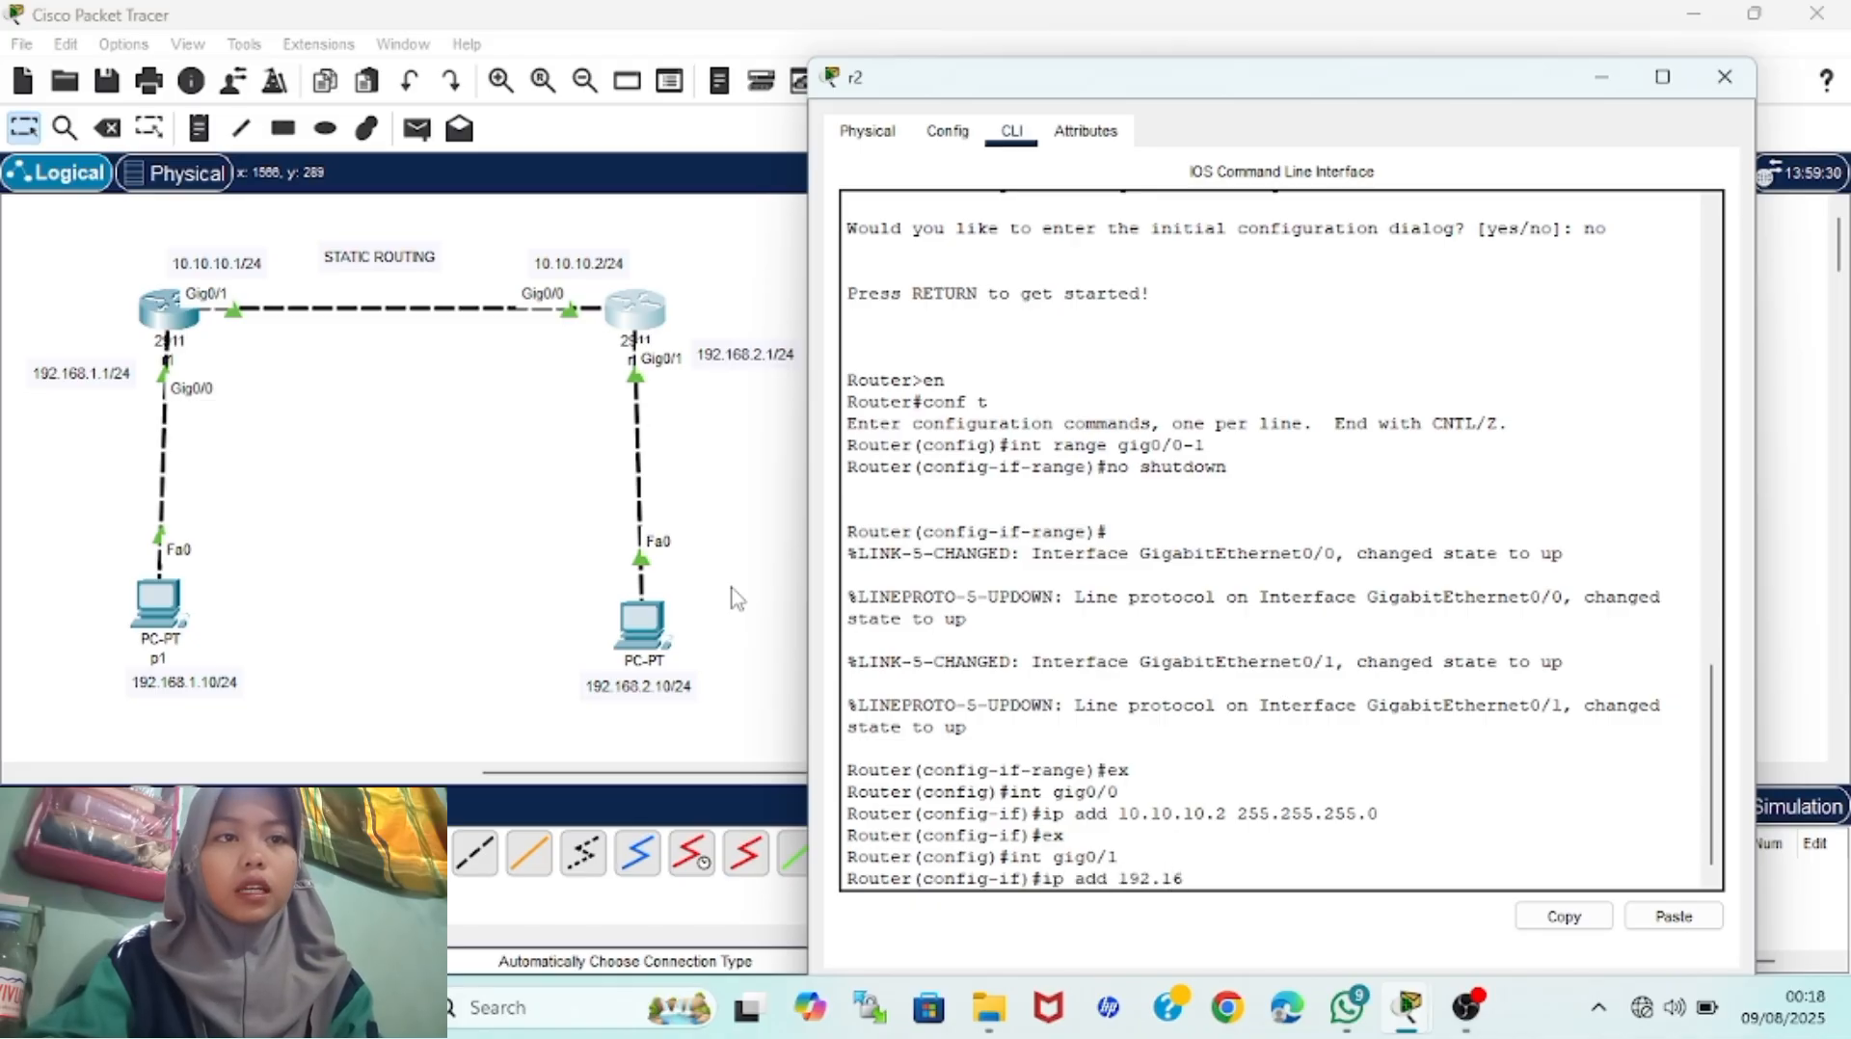
pyautogui.write('8.2.1 2')
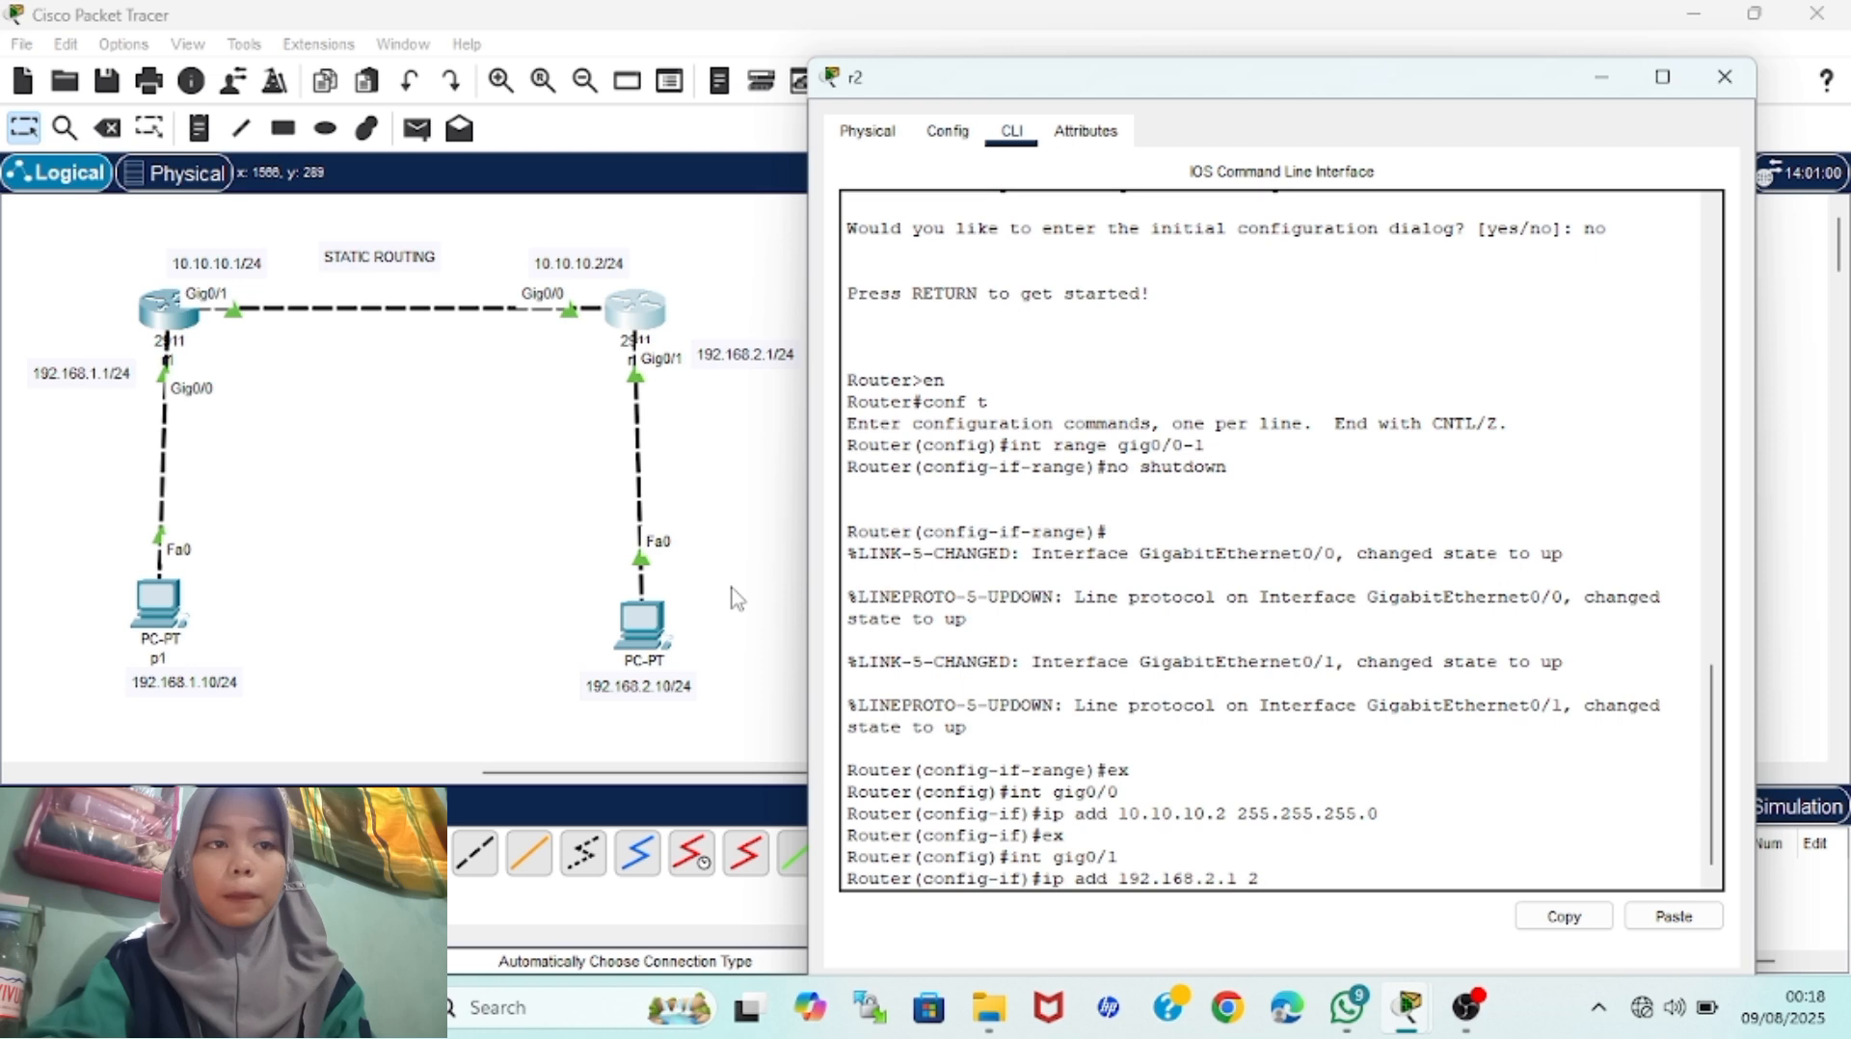
pyautogui.write('55.255.255.')
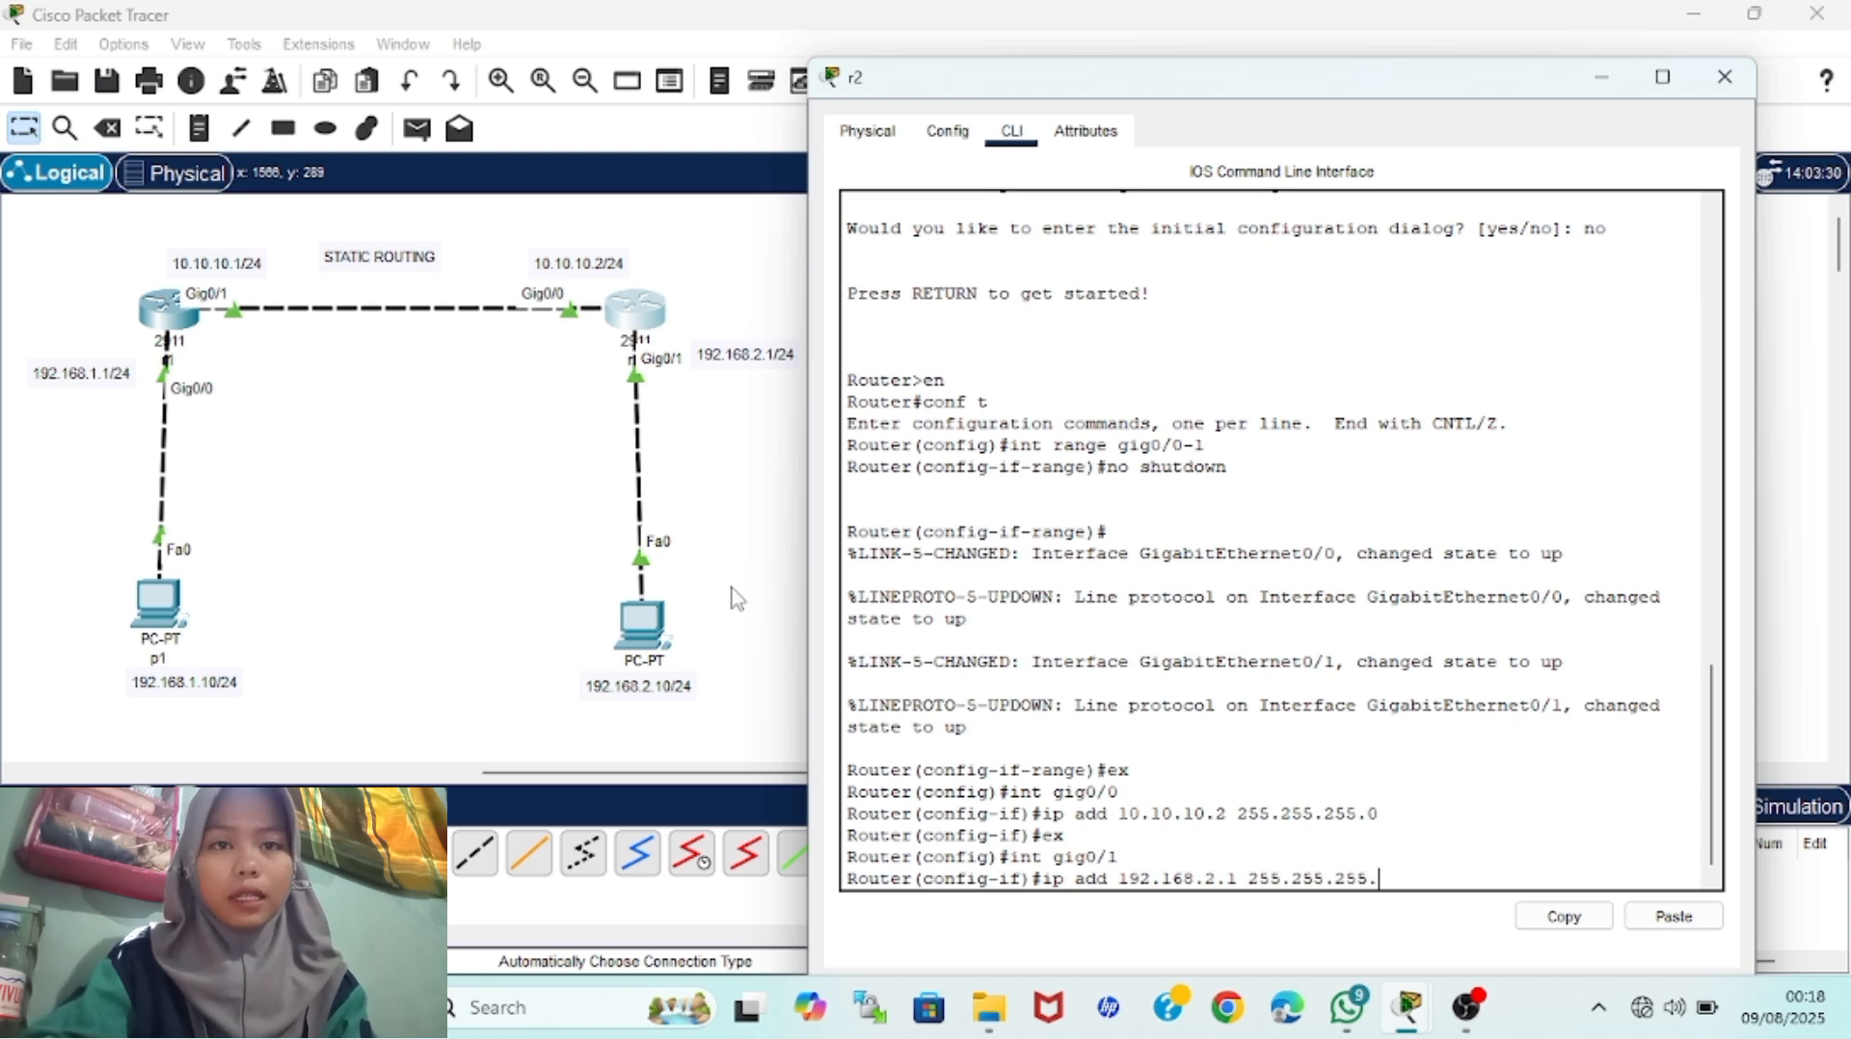
pyautogui.write('0')
pyautogui.press('Return')
pyautogui.write('ex')
pyautogui.press('Return')
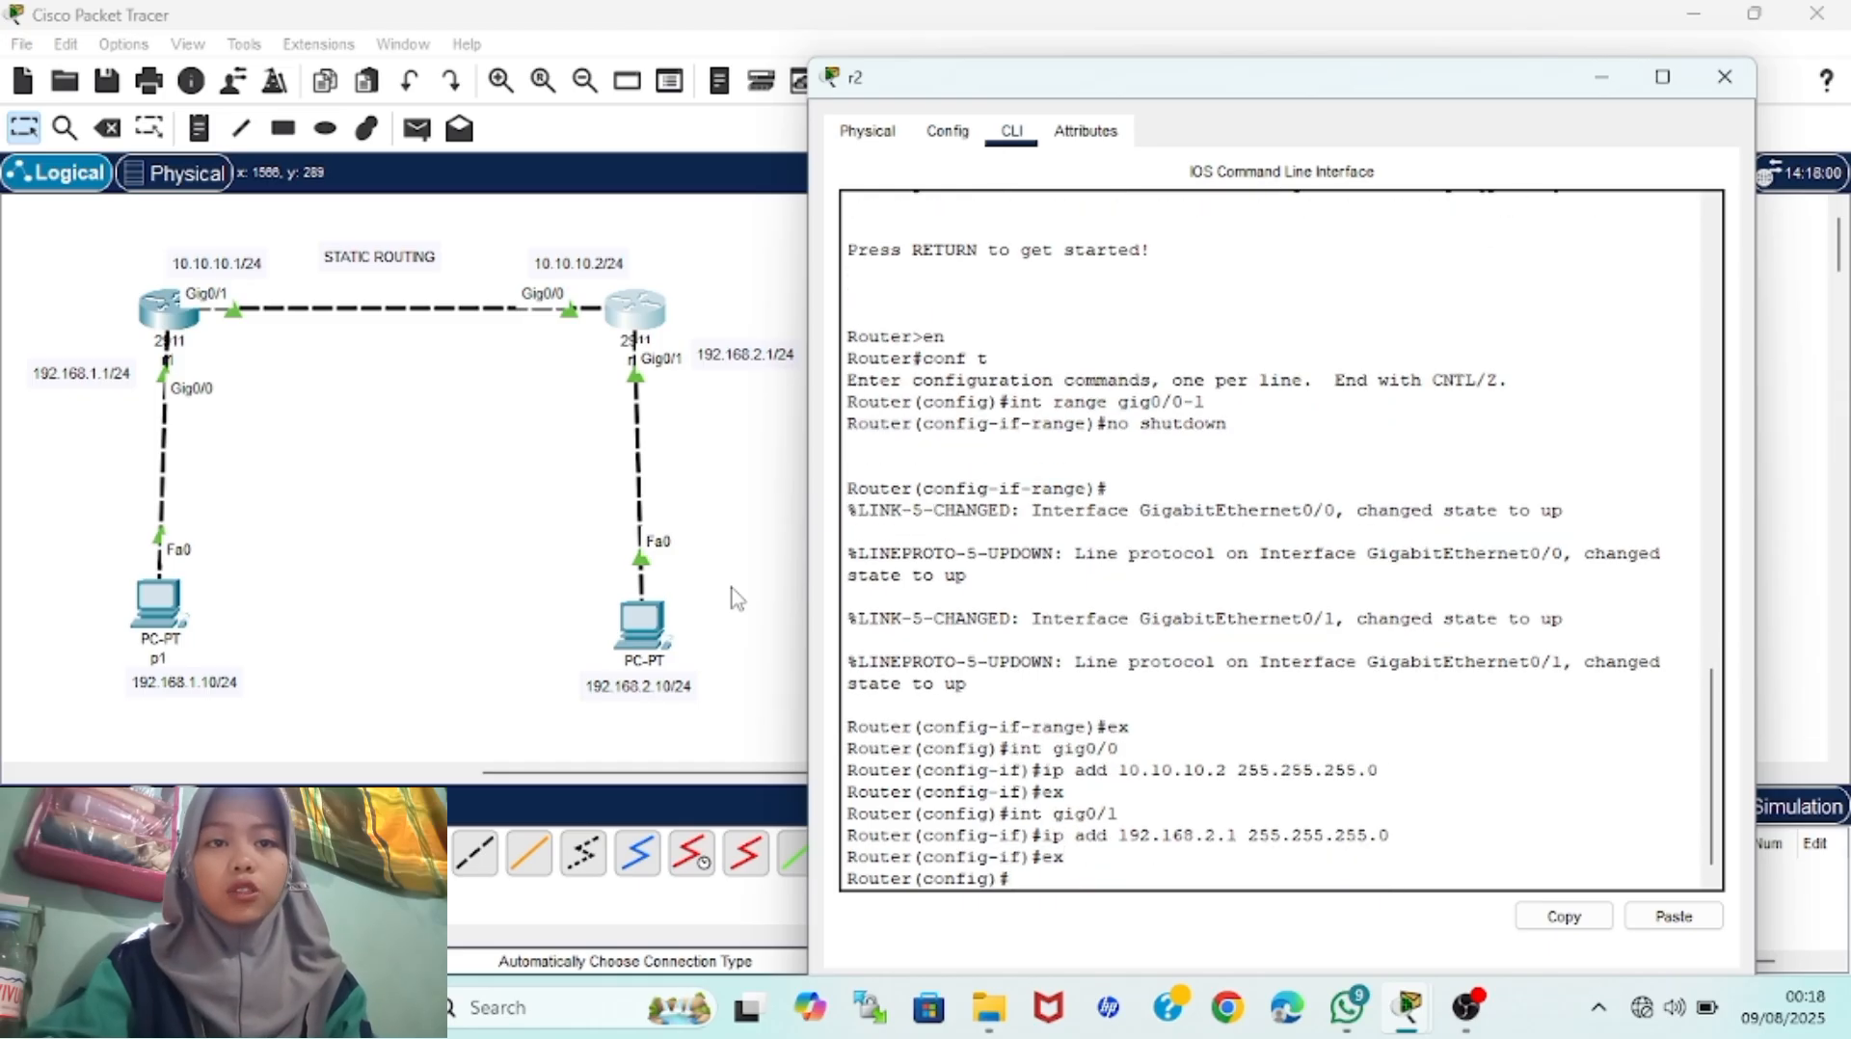
# Display r2's routing table with do sh ip ro and examine its connected and local route entries
pyautogui.write('d')
pyautogui.write('o sh')
pyautogui.write('ro')
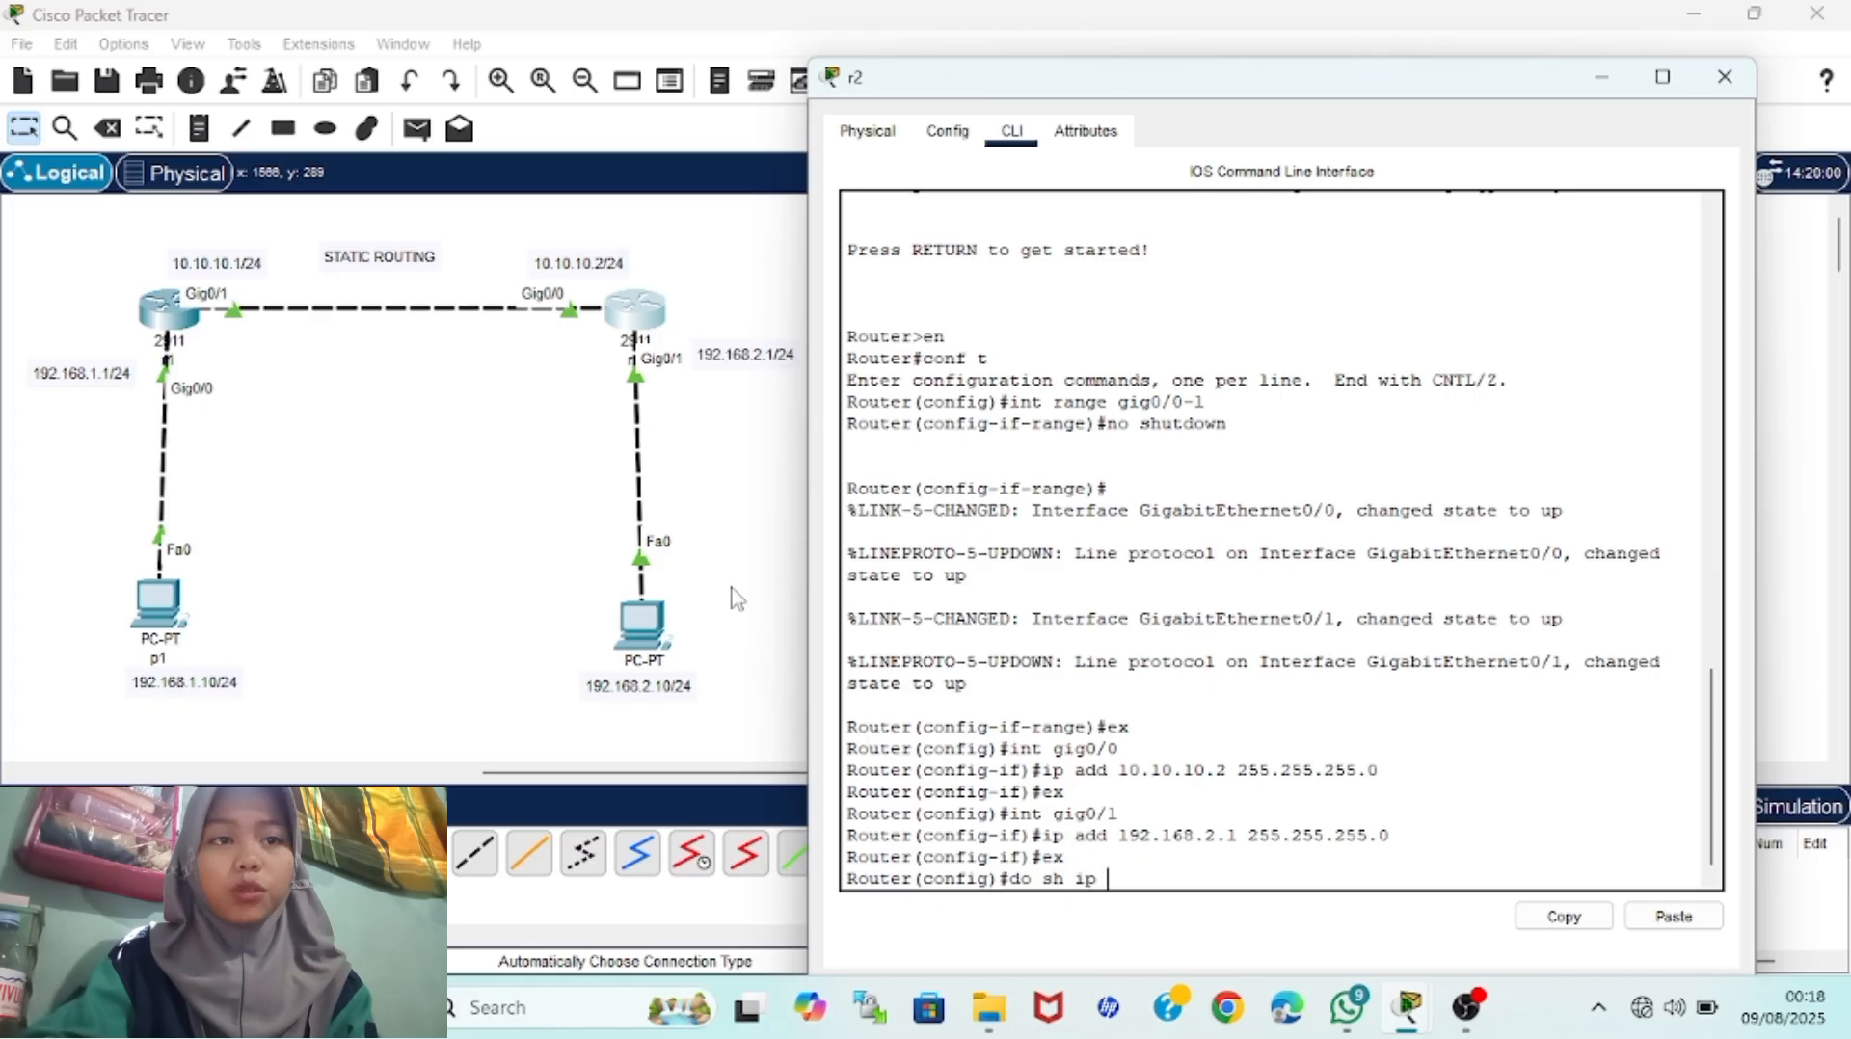
pyautogui.press('Return')
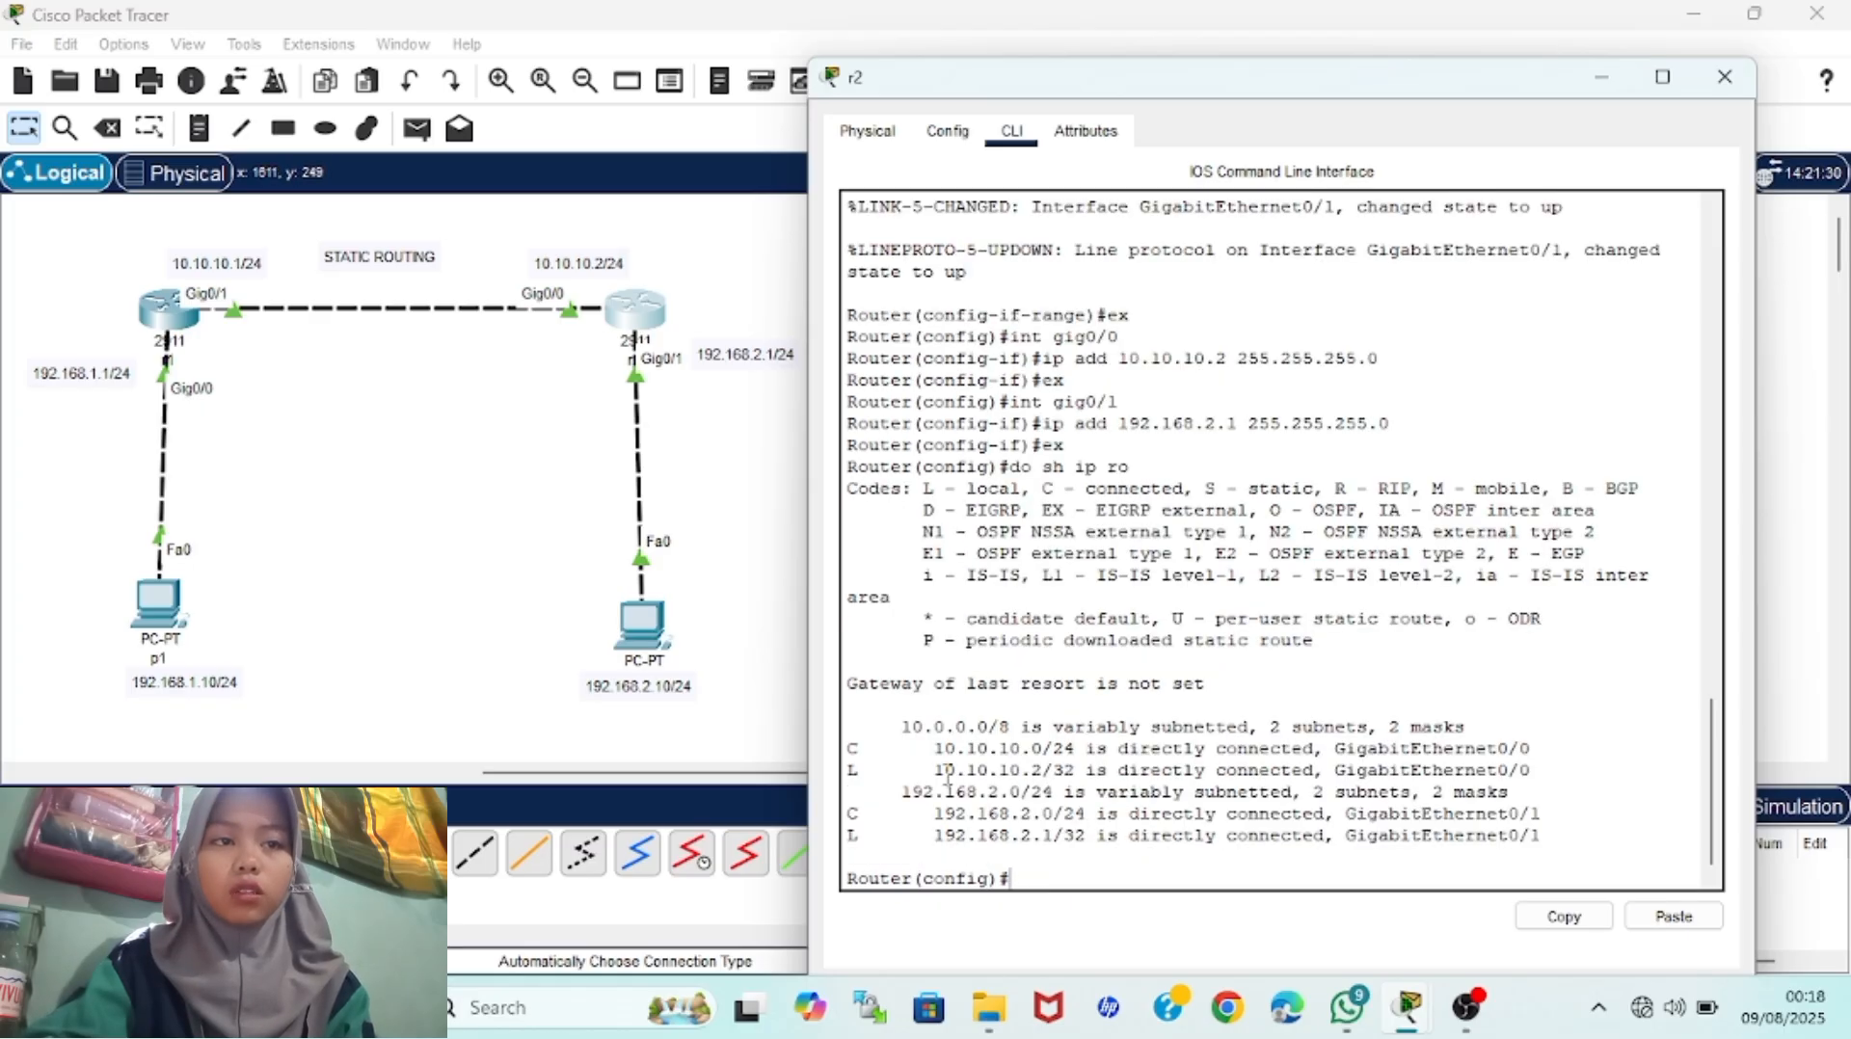
pyautogui.moveTo(904, 728); pyautogui.dragTo(1421, 843)
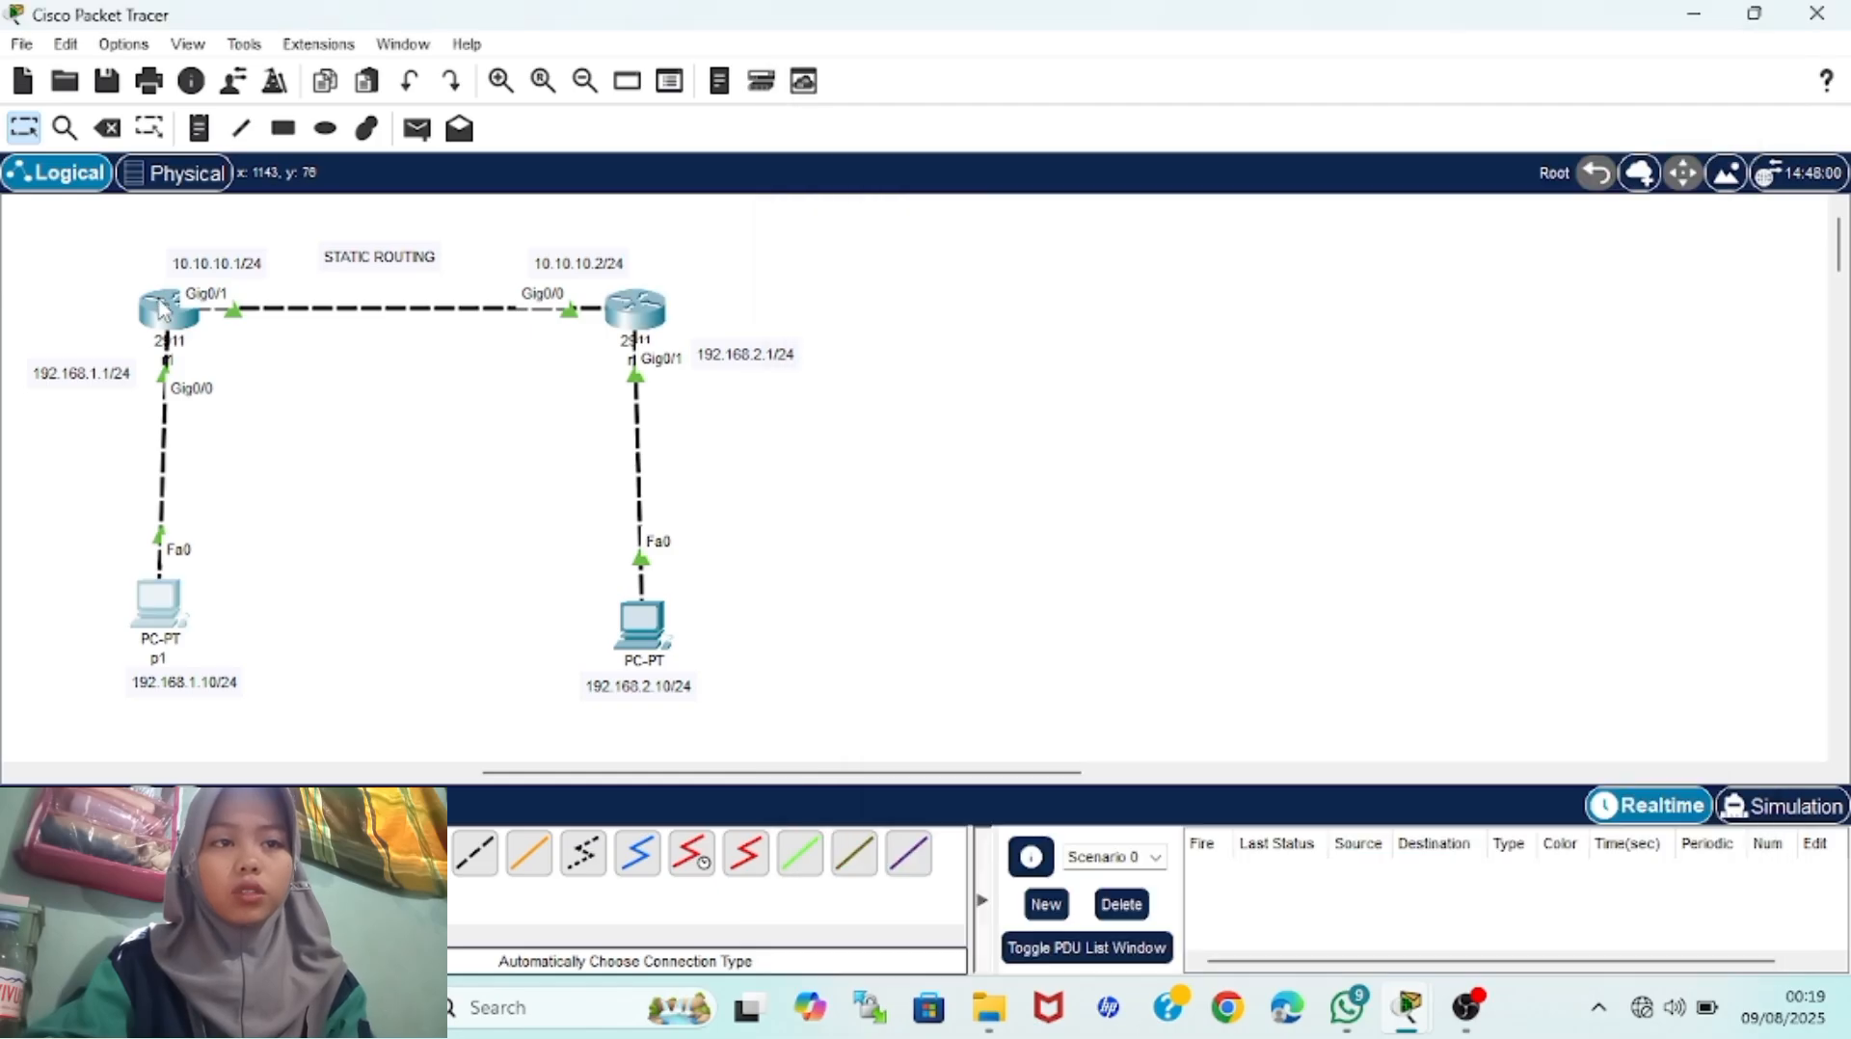
# Display r1's routing table with do sh ip ro and examine its connected and local route entries
pyautogui.click(169, 309)
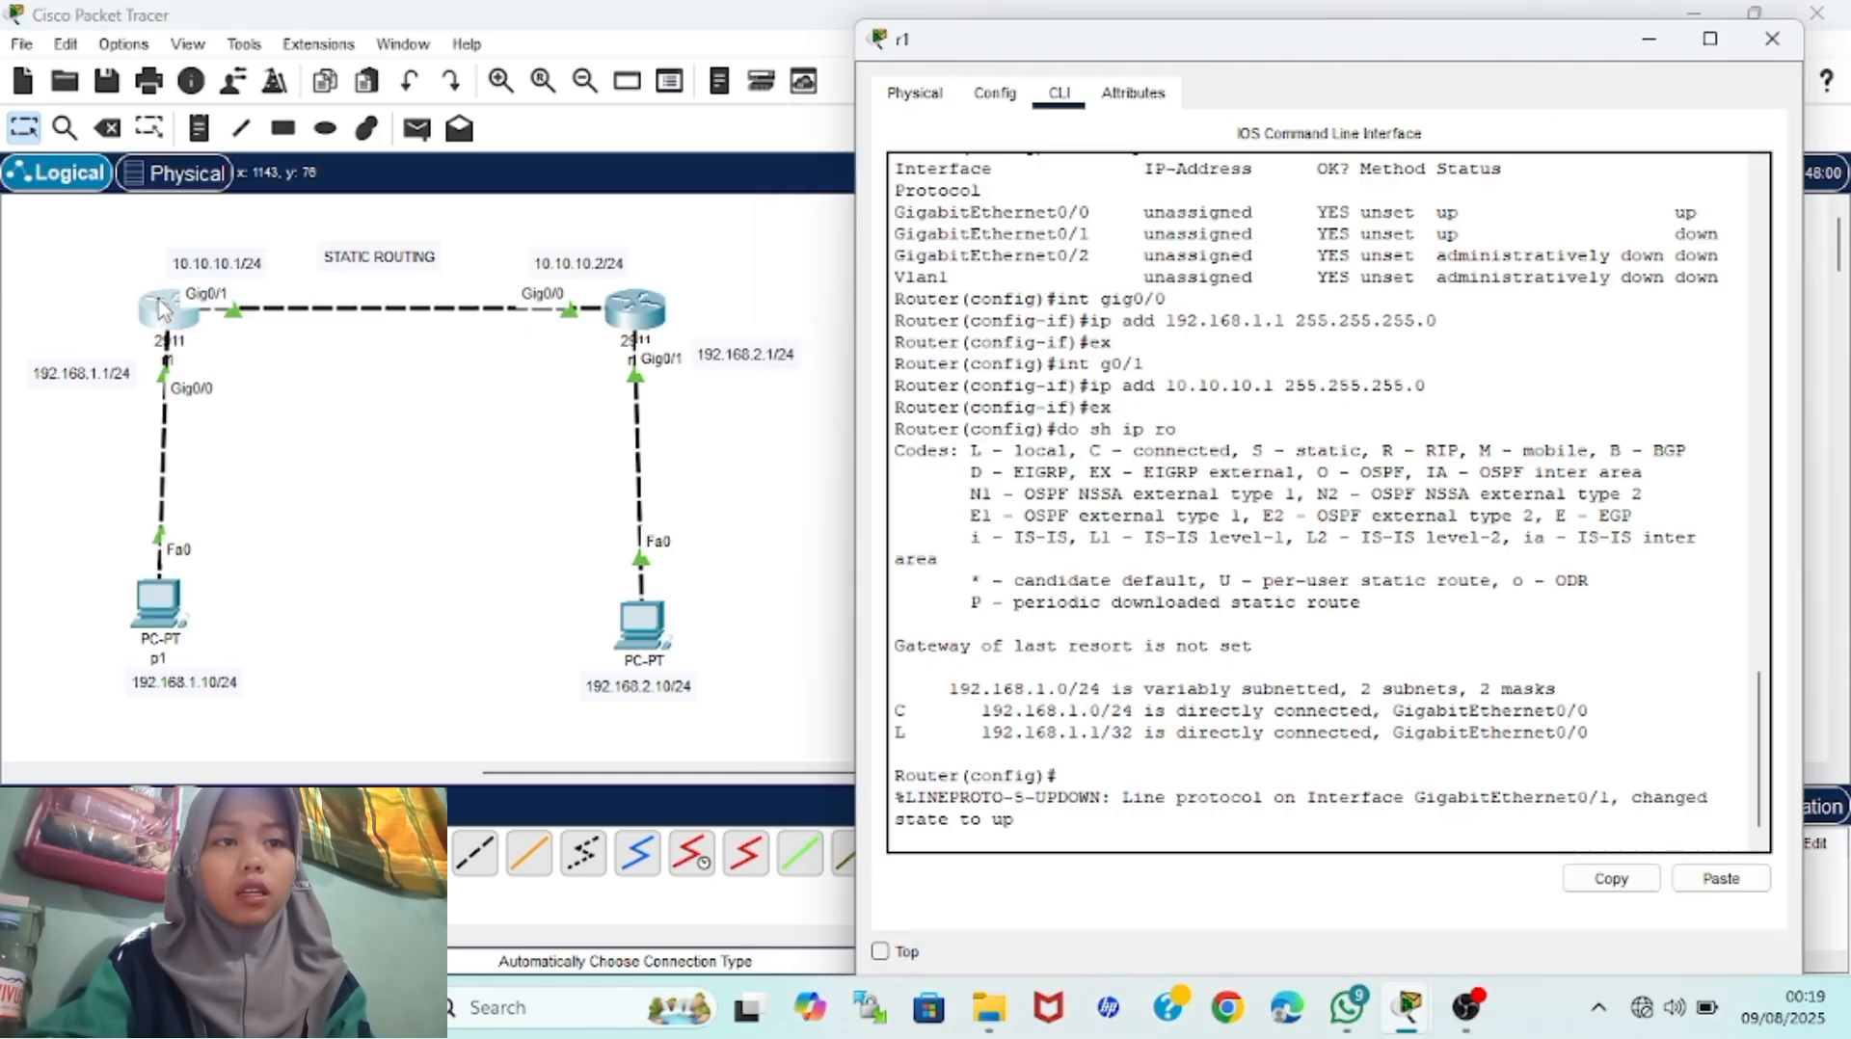
pyautogui.write('do sh ip ro')
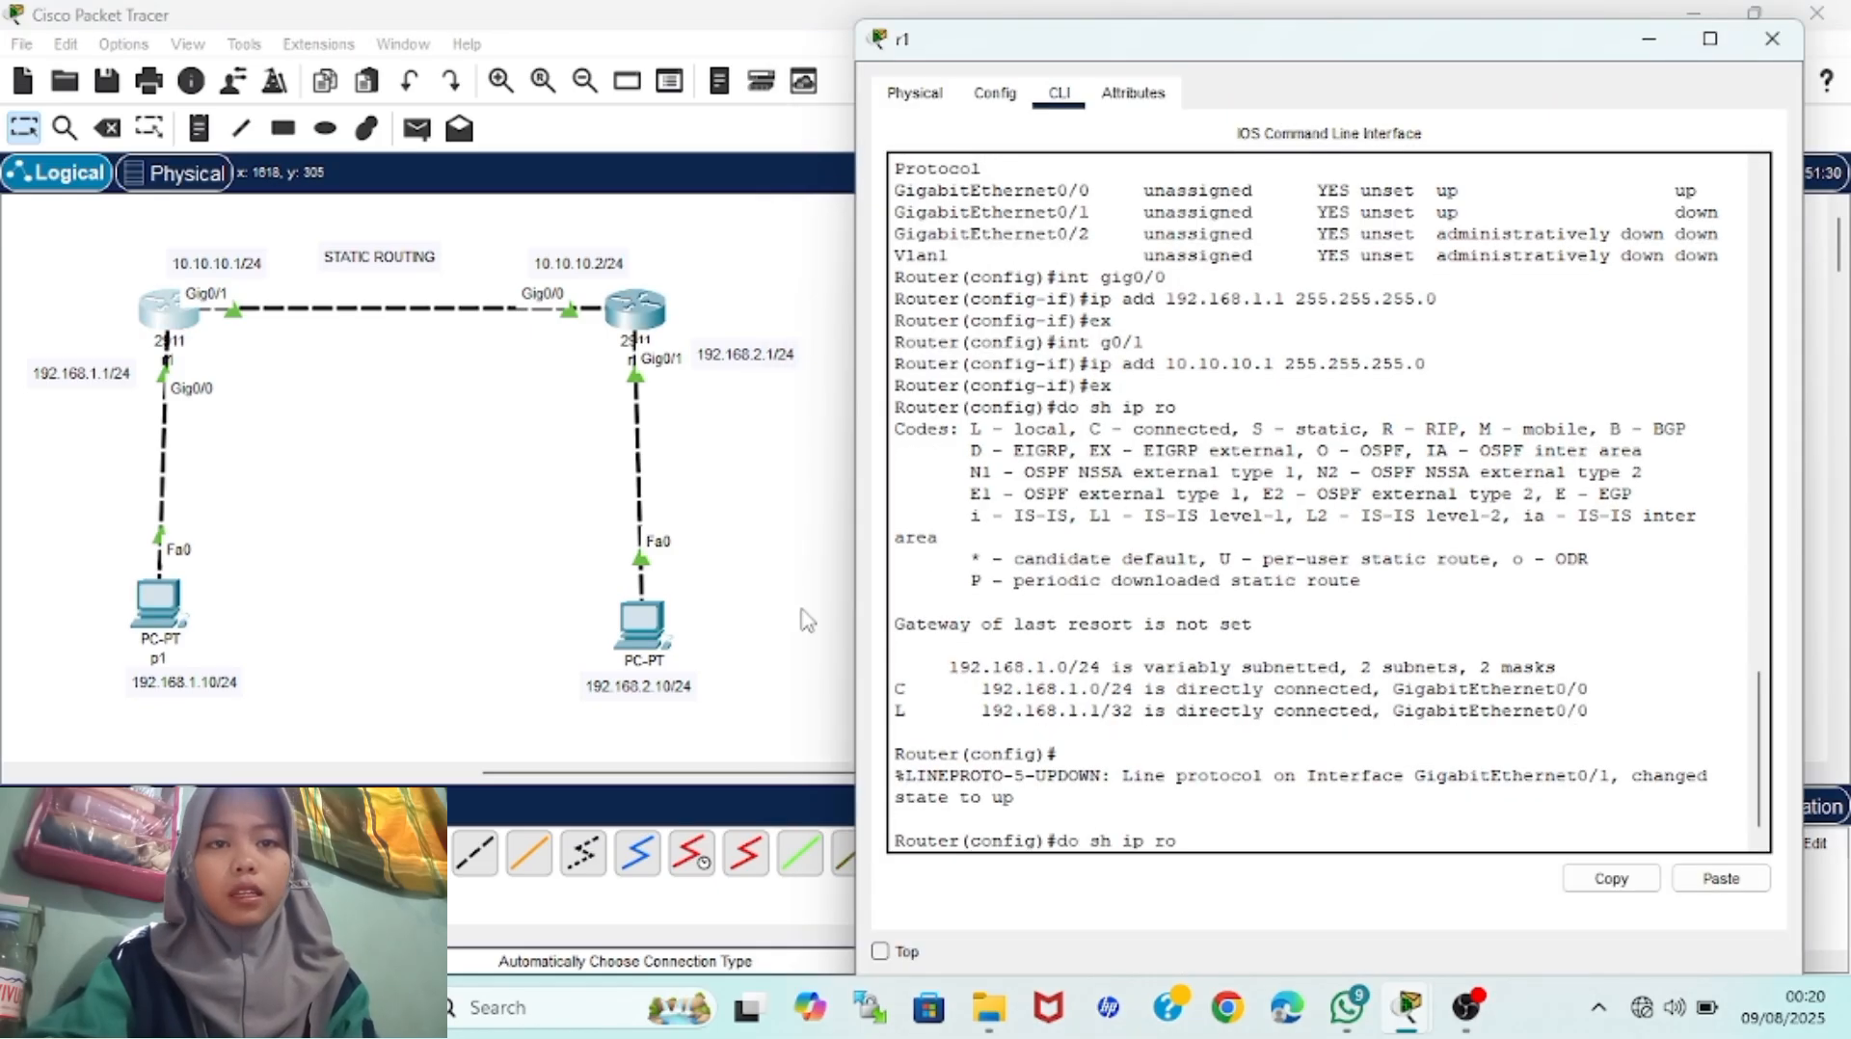
pyautogui.press('Return')
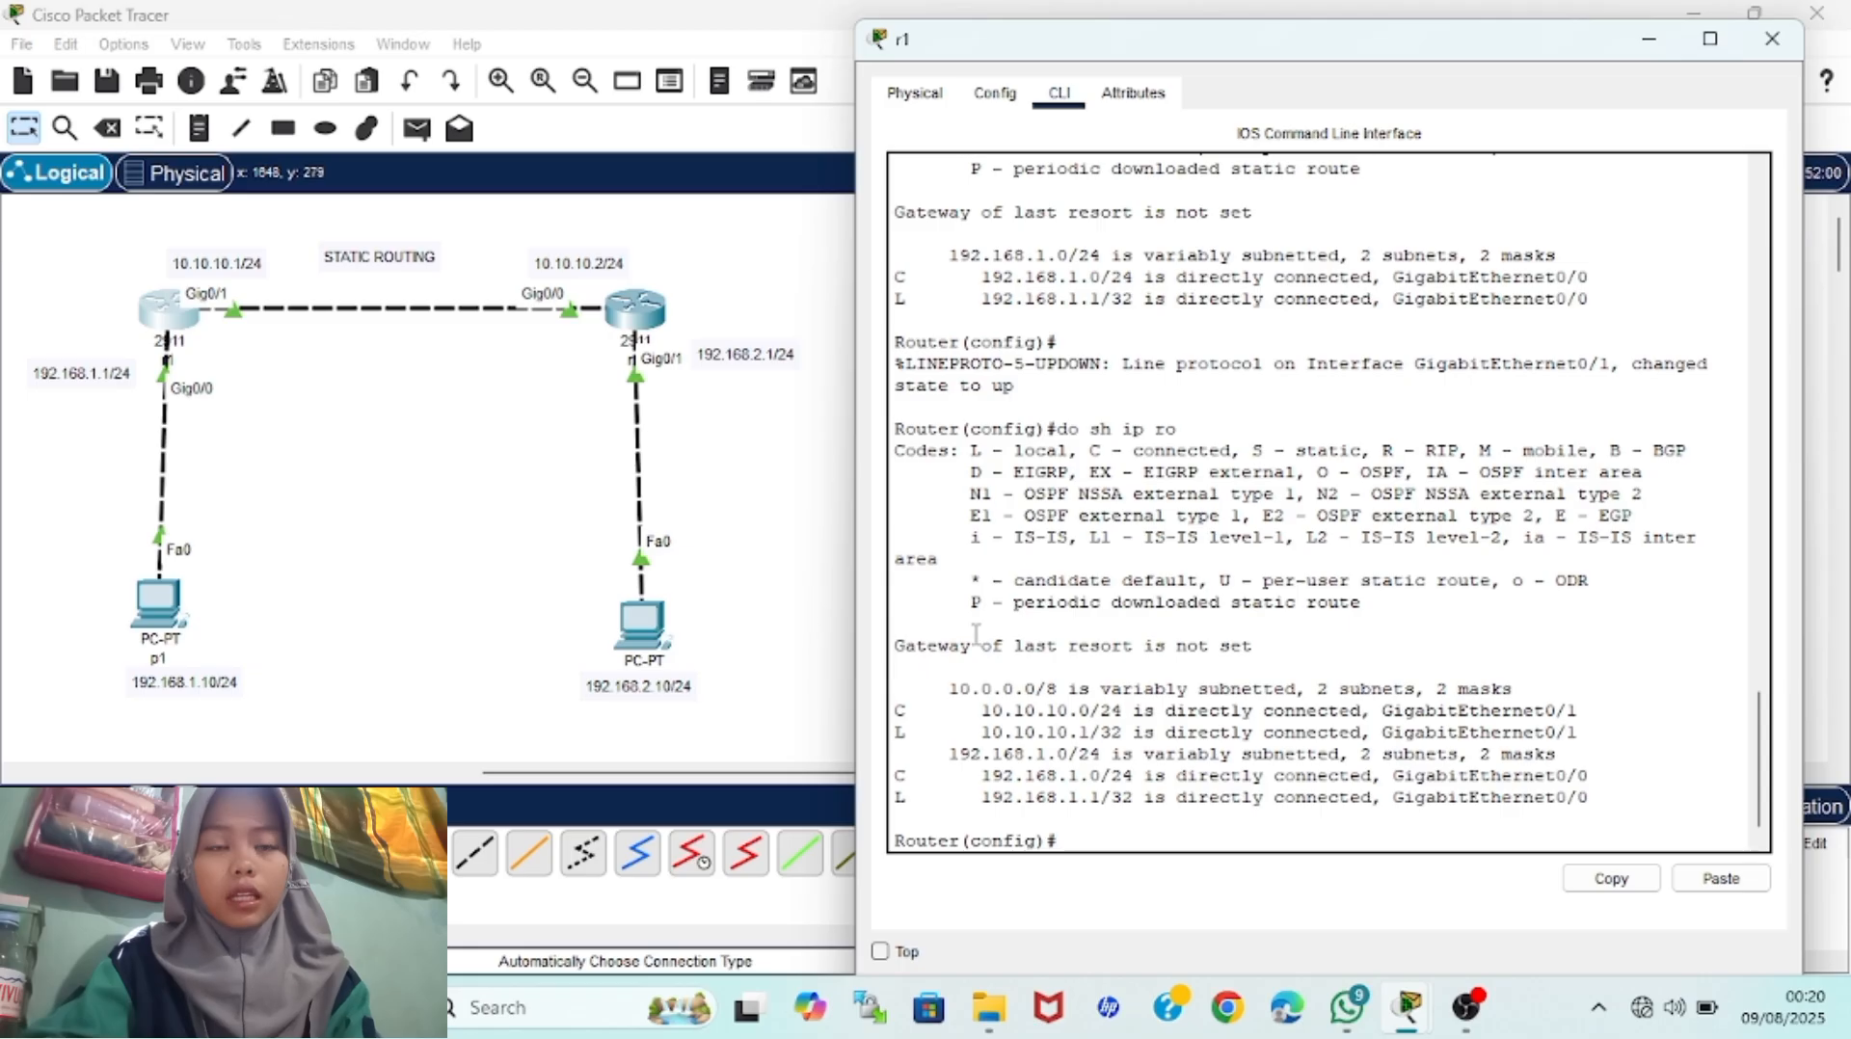
pyautogui.moveTo(972, 713); pyautogui.dragTo(1538, 750)
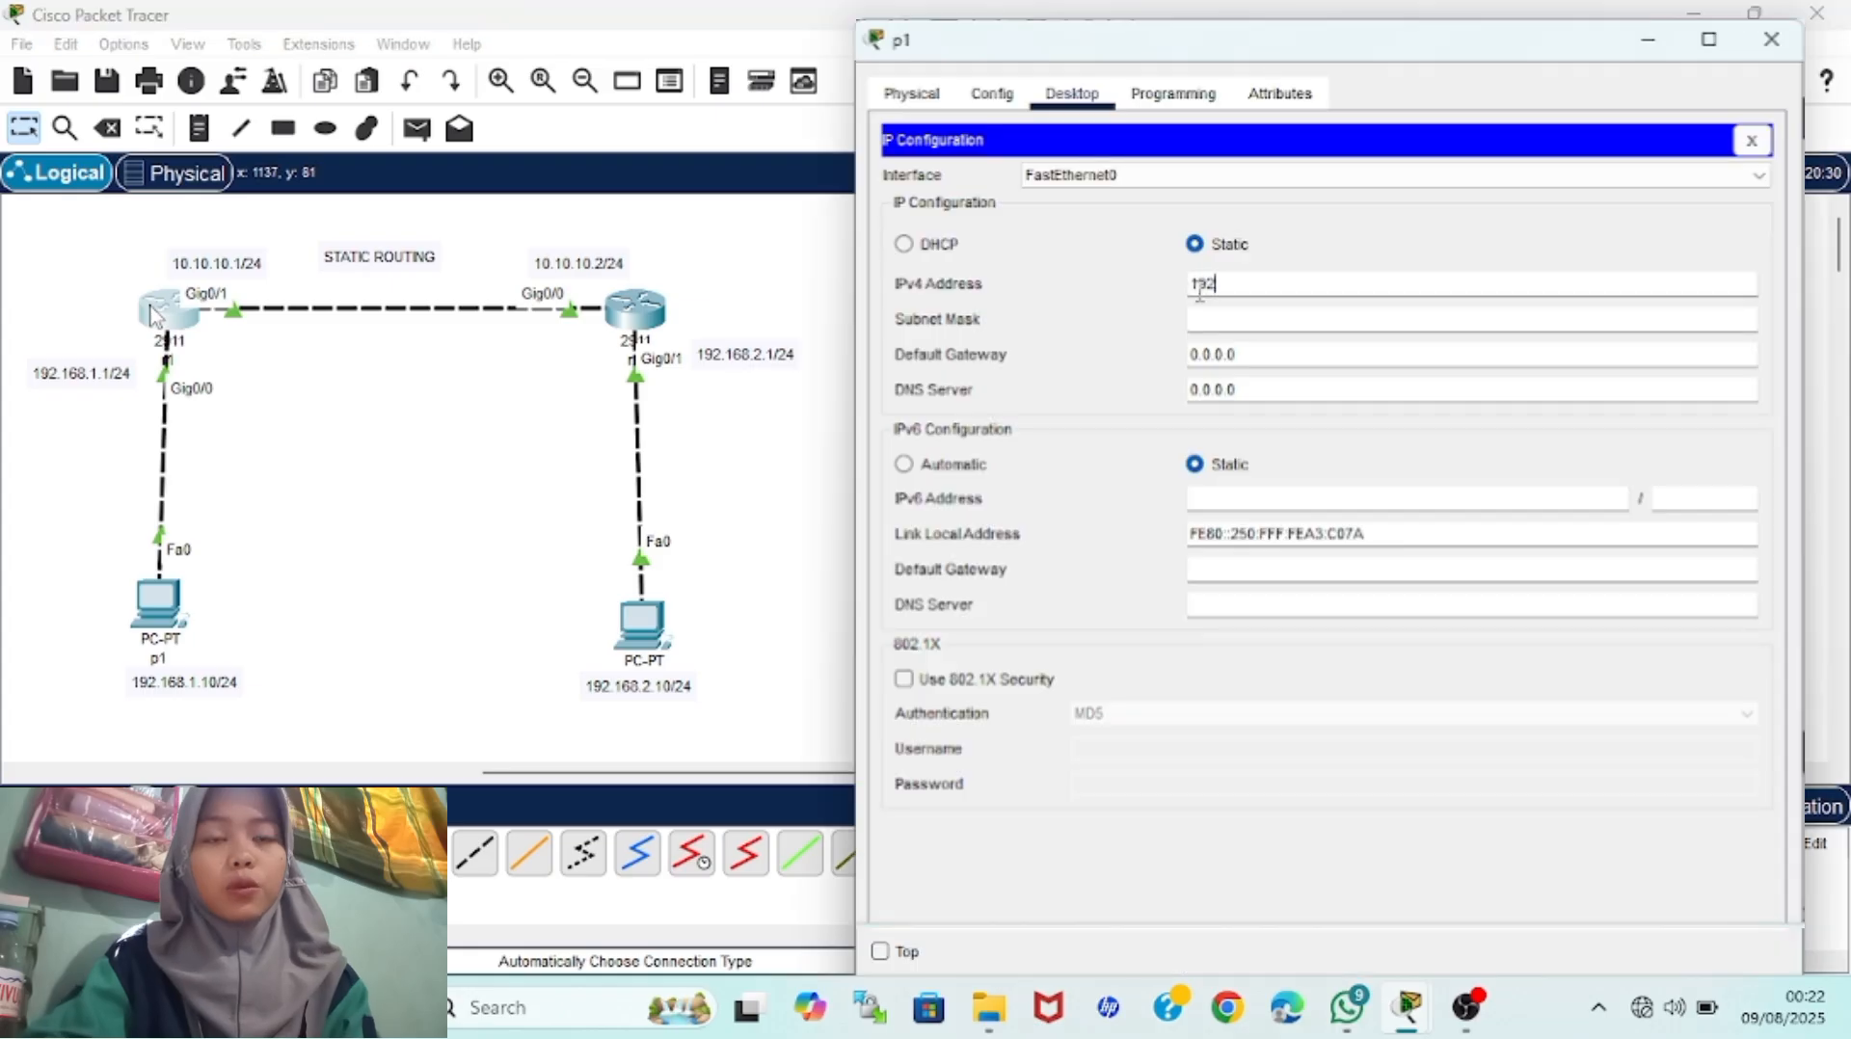
# Configure PC p1 with IPv4 address 192.168.1.10, subnet mask 255.255.255.0 and default gateway 192.168.1.1, and close its window
pyautogui.write('.168.1.10')
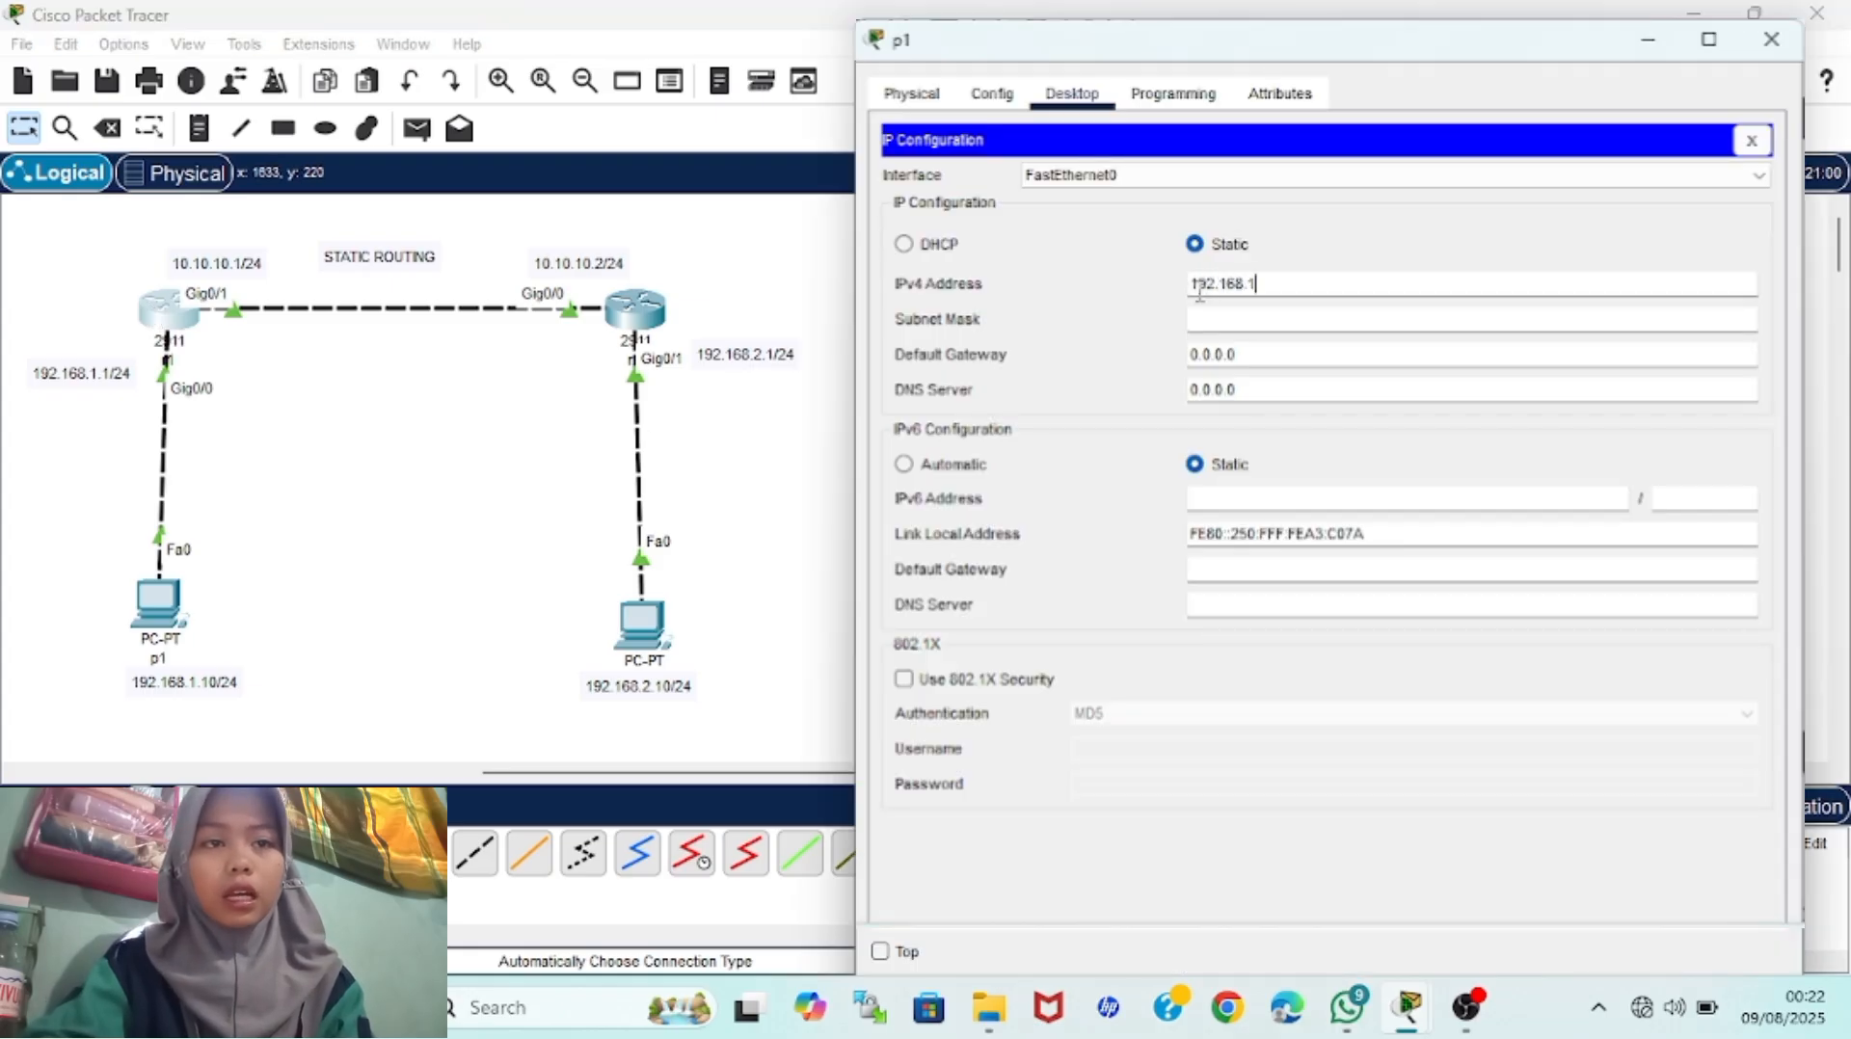
pyautogui.click(1248, 322)
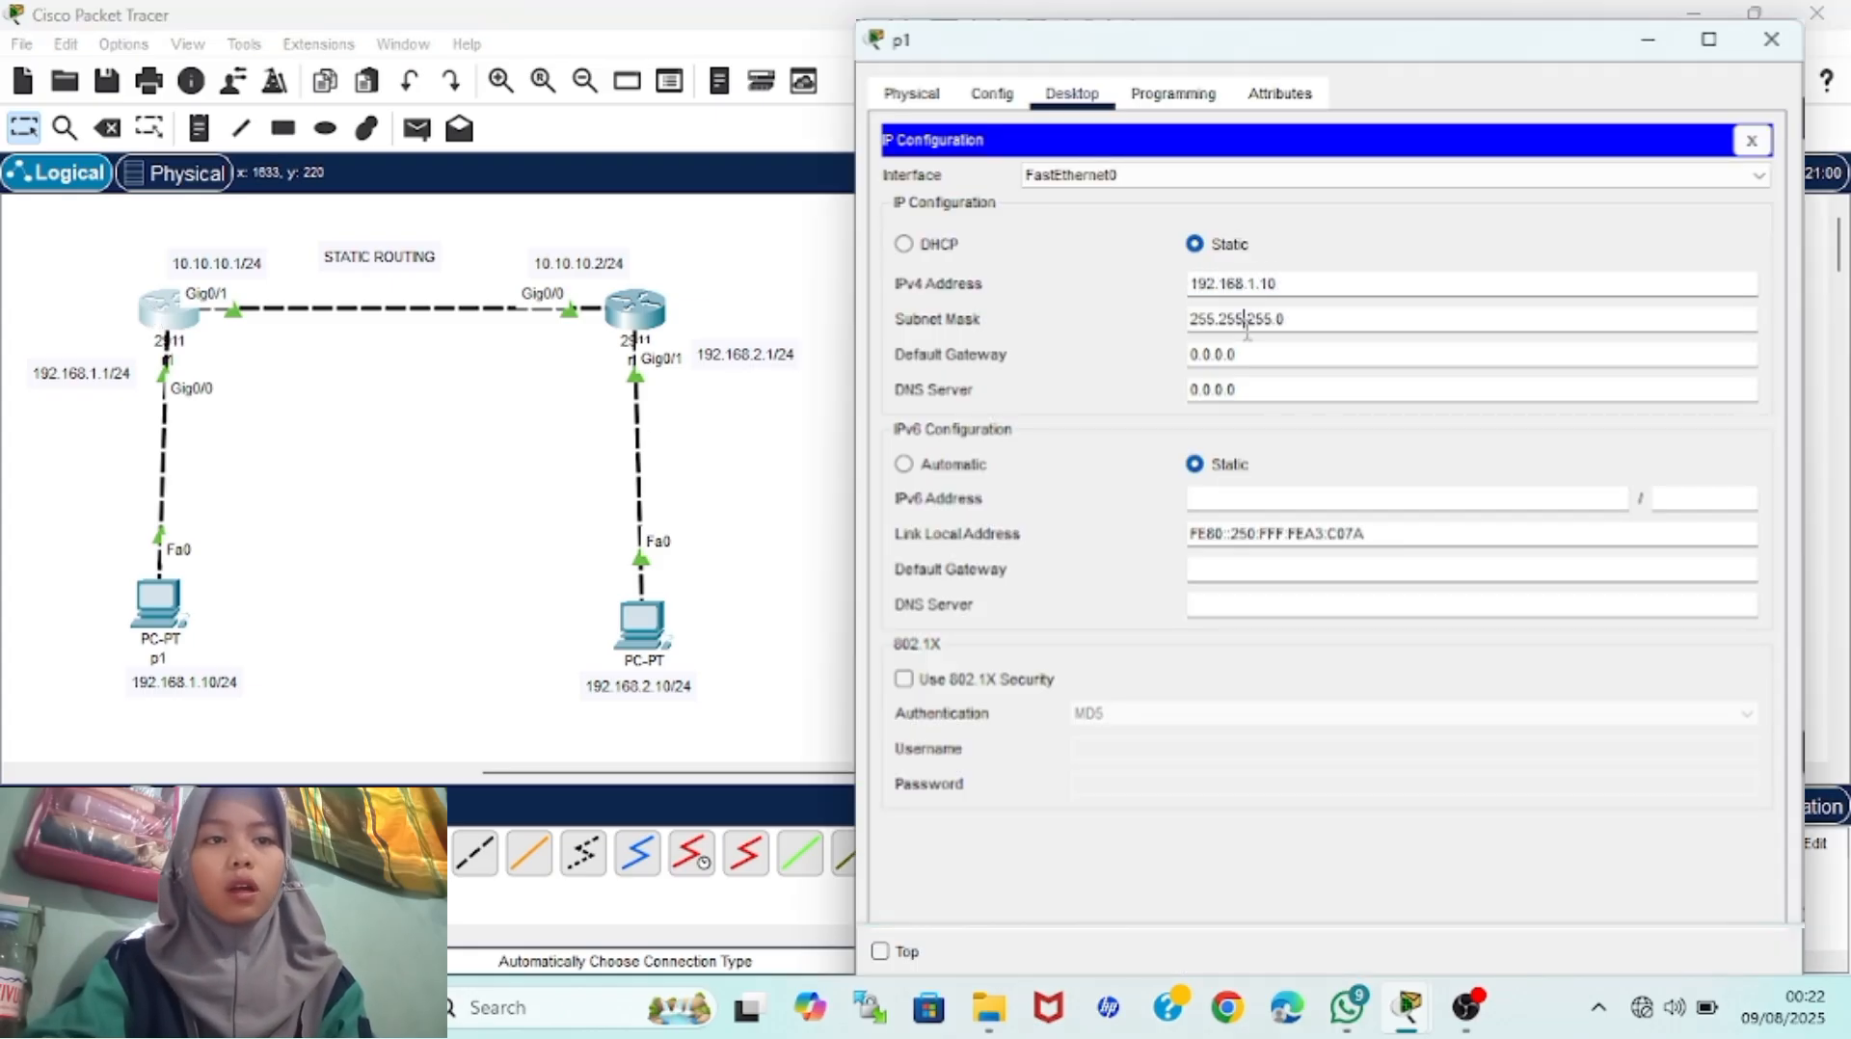
pyautogui.moveTo(1229, 355); pyautogui.dragTo(1178, 357)
pyautogui.write('192.')
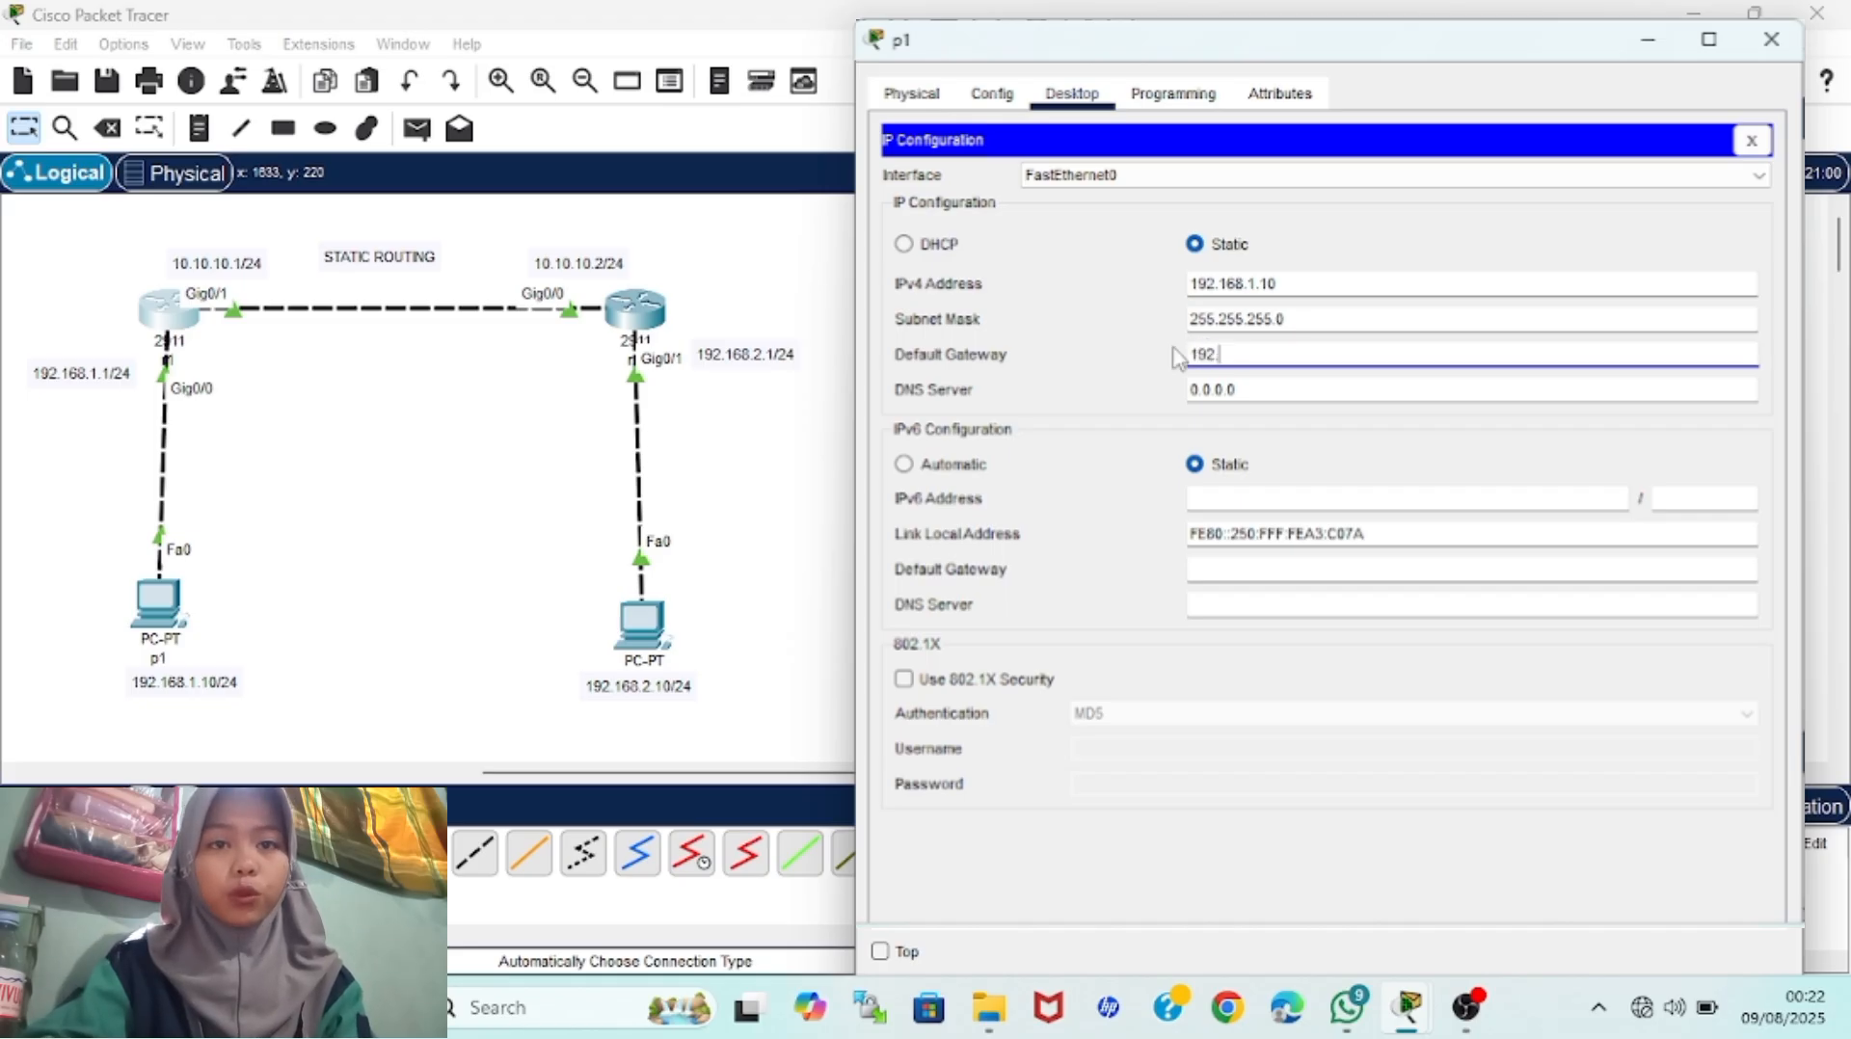
pyautogui.write('168.1.1')
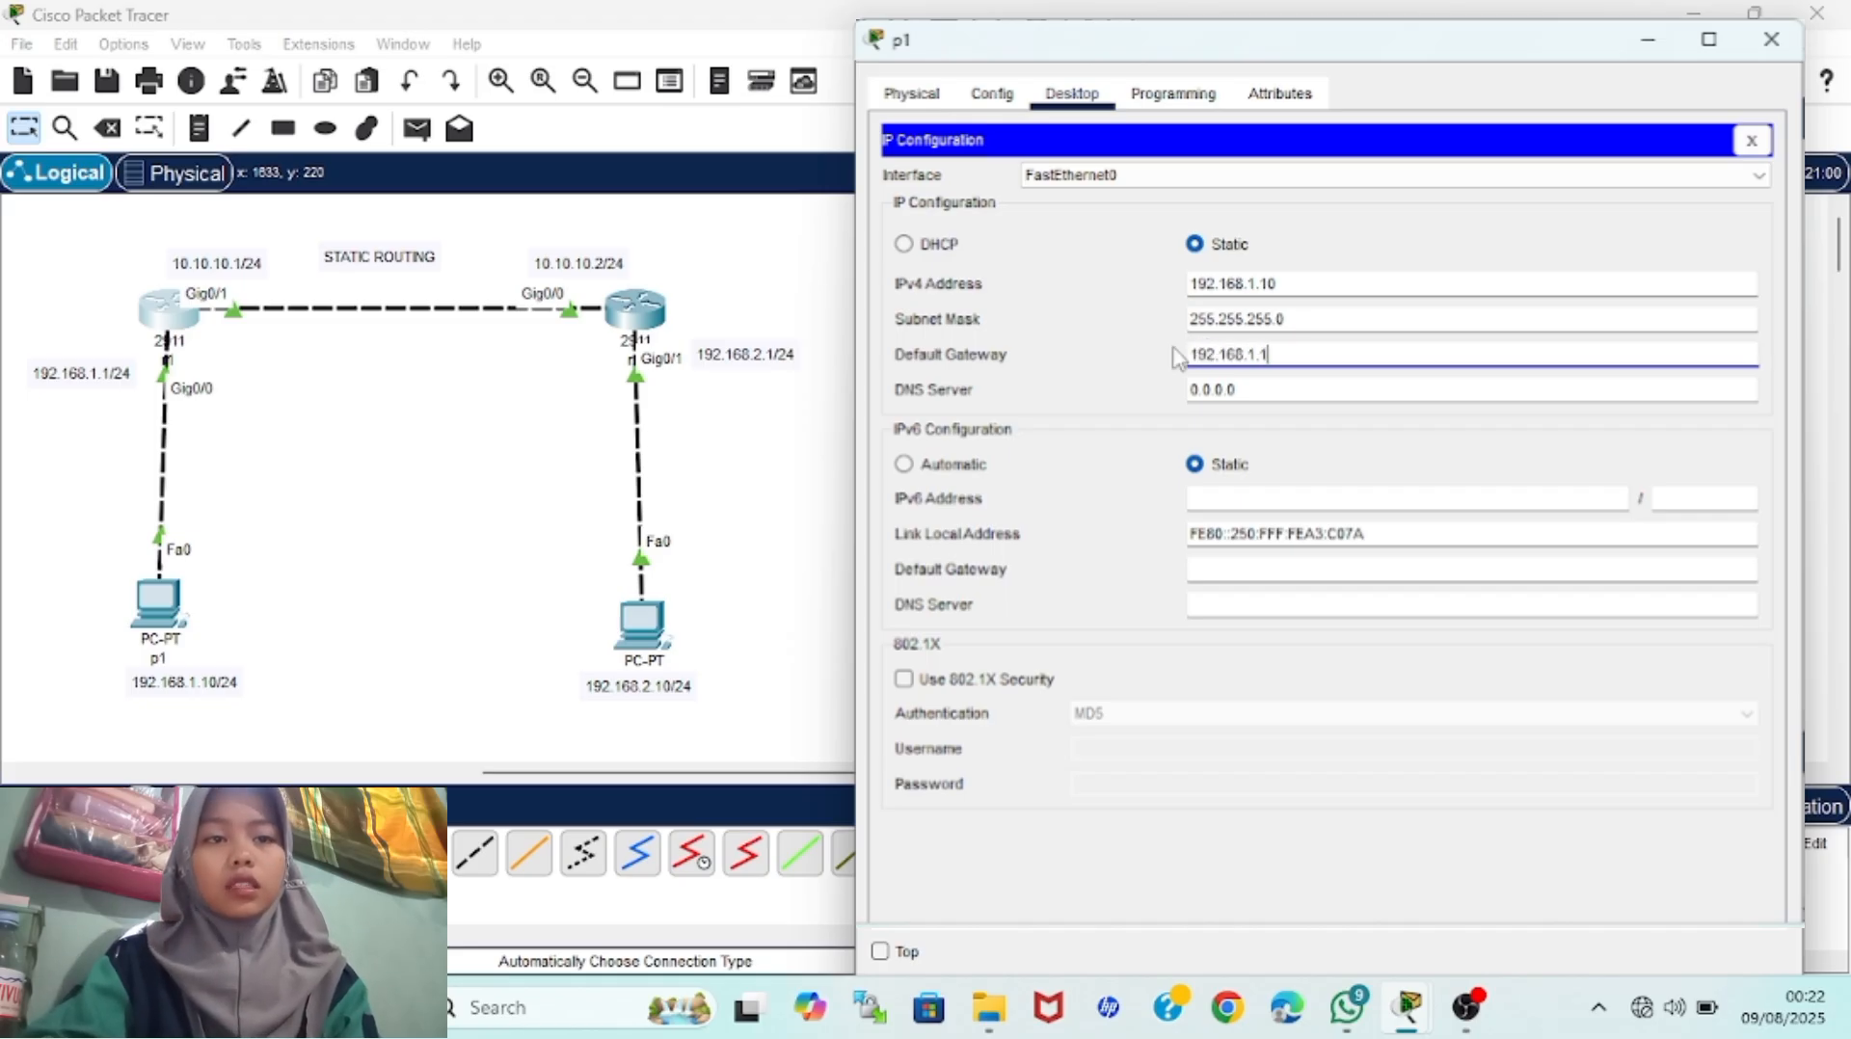
pyautogui.click(1793, 40)
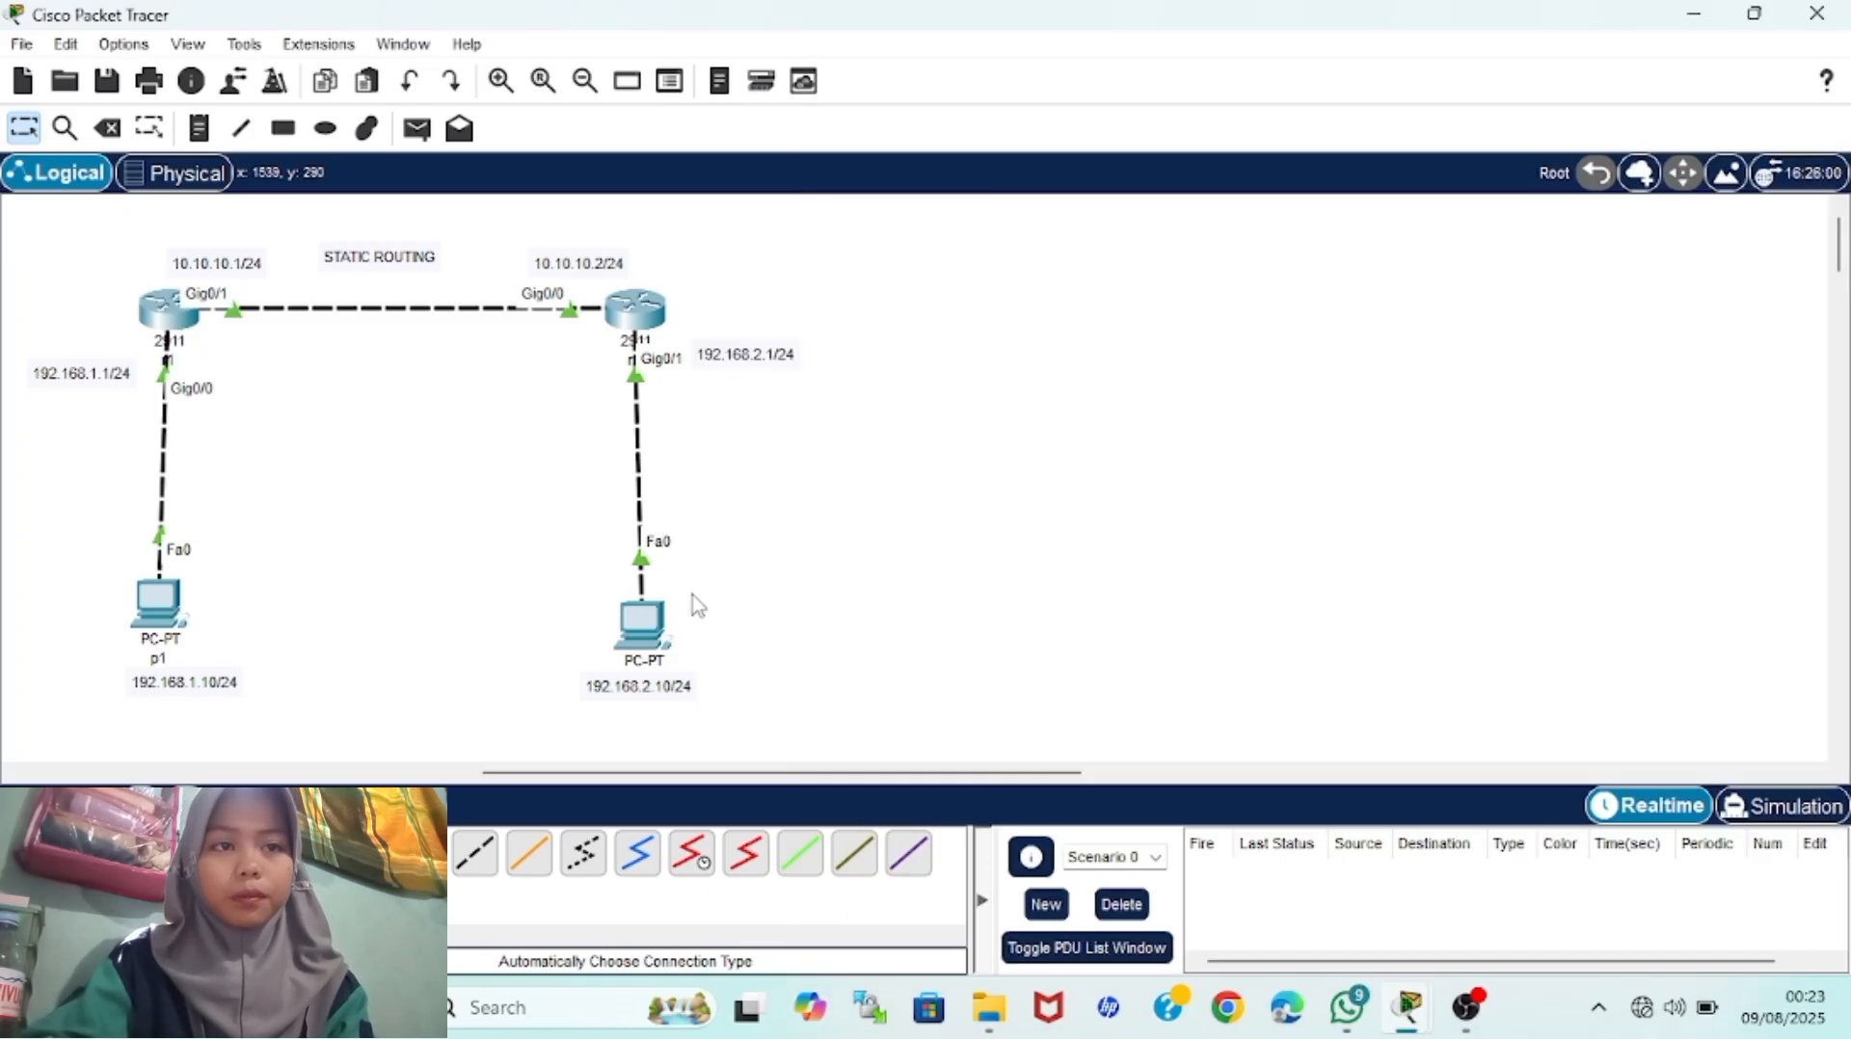
# Configure PC p2 with static IPv4 address 192.168.2.10, subnet mask 255.255.255.0 and default gateway 192.168.2.1, and close its window
pyautogui.click(640, 626)
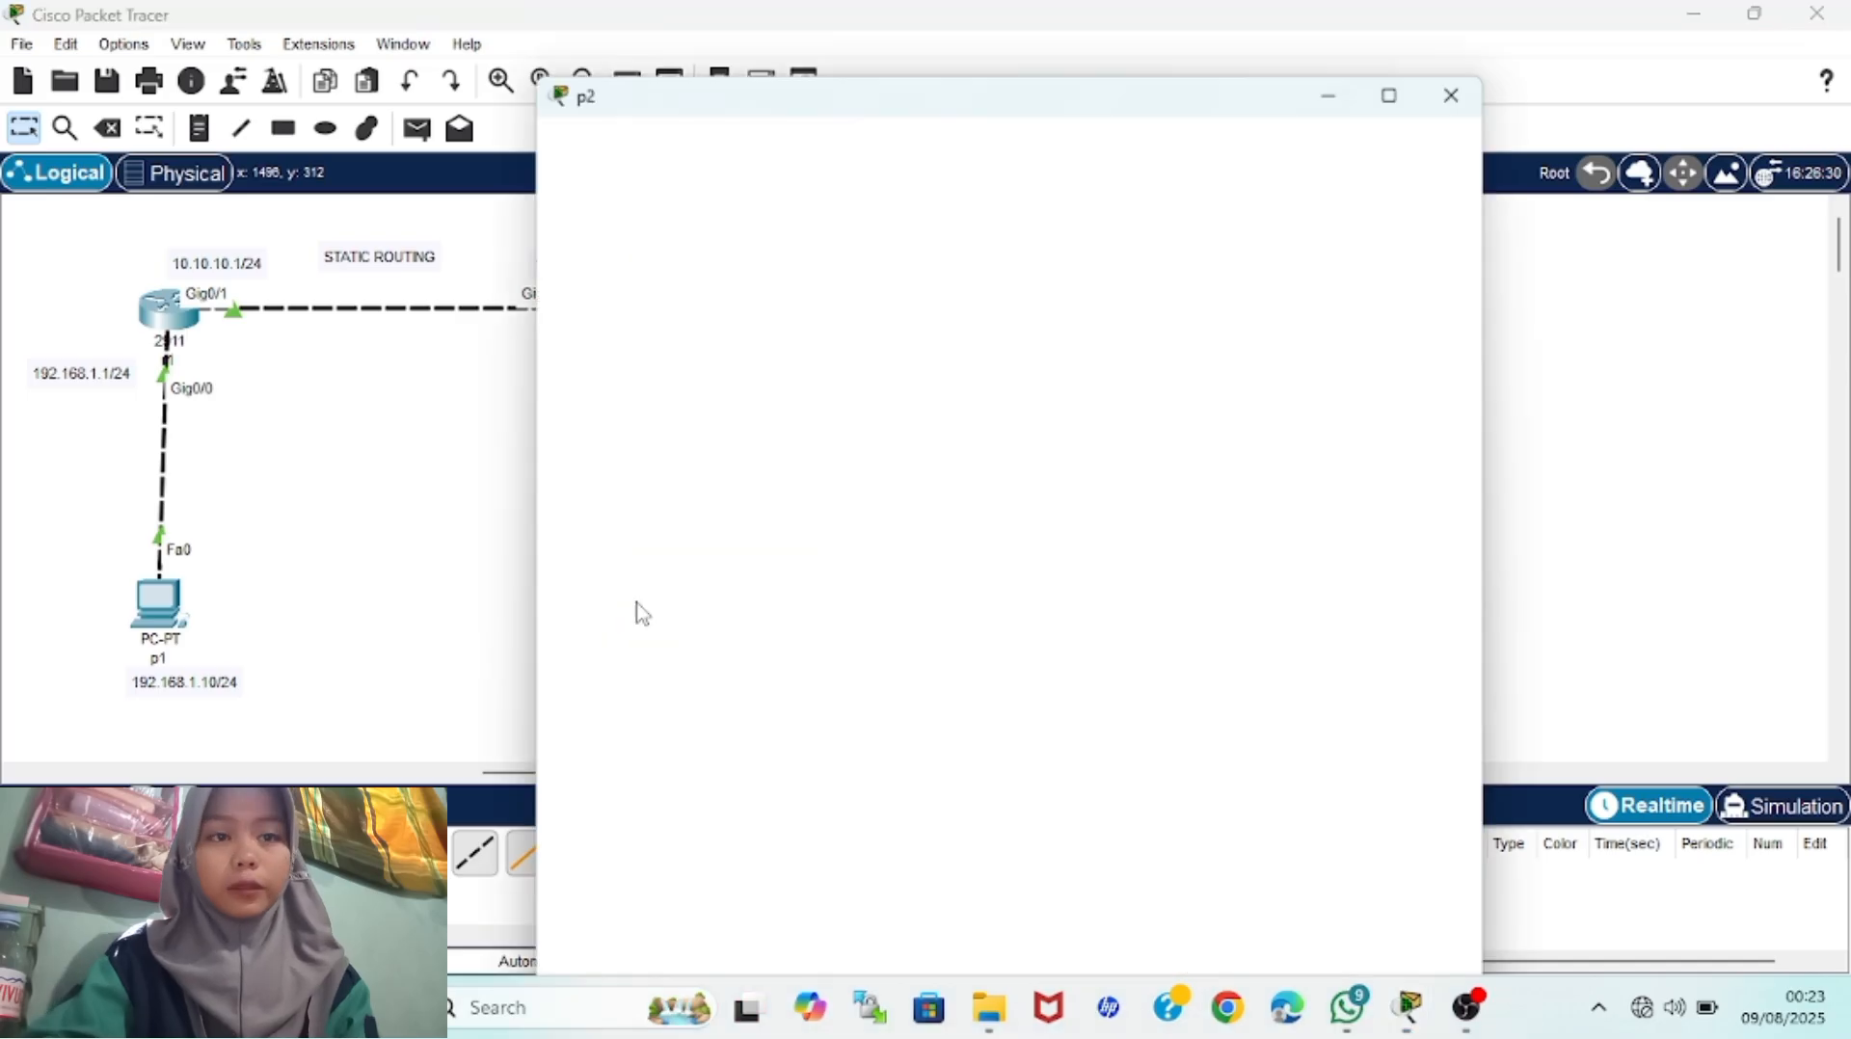
pyautogui.click(755, 85)
pyautogui.click(686, 200)
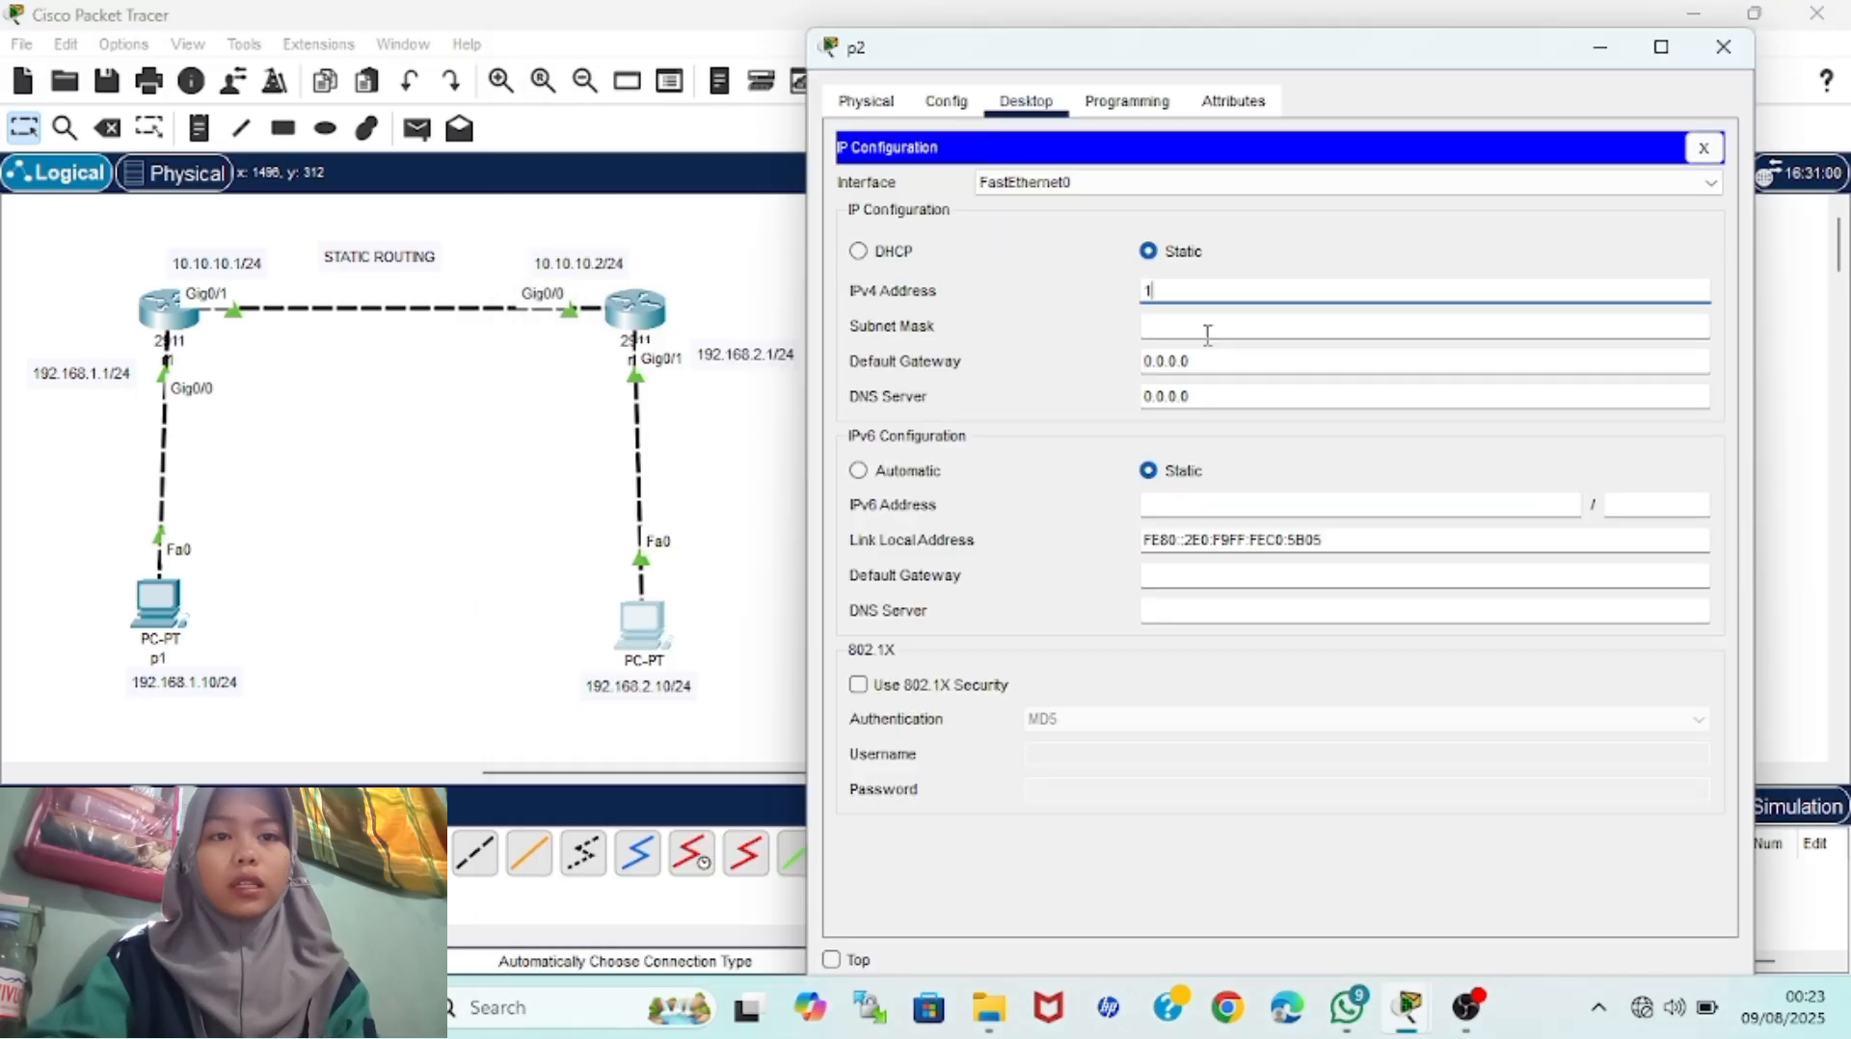
pyautogui.write('92.168')
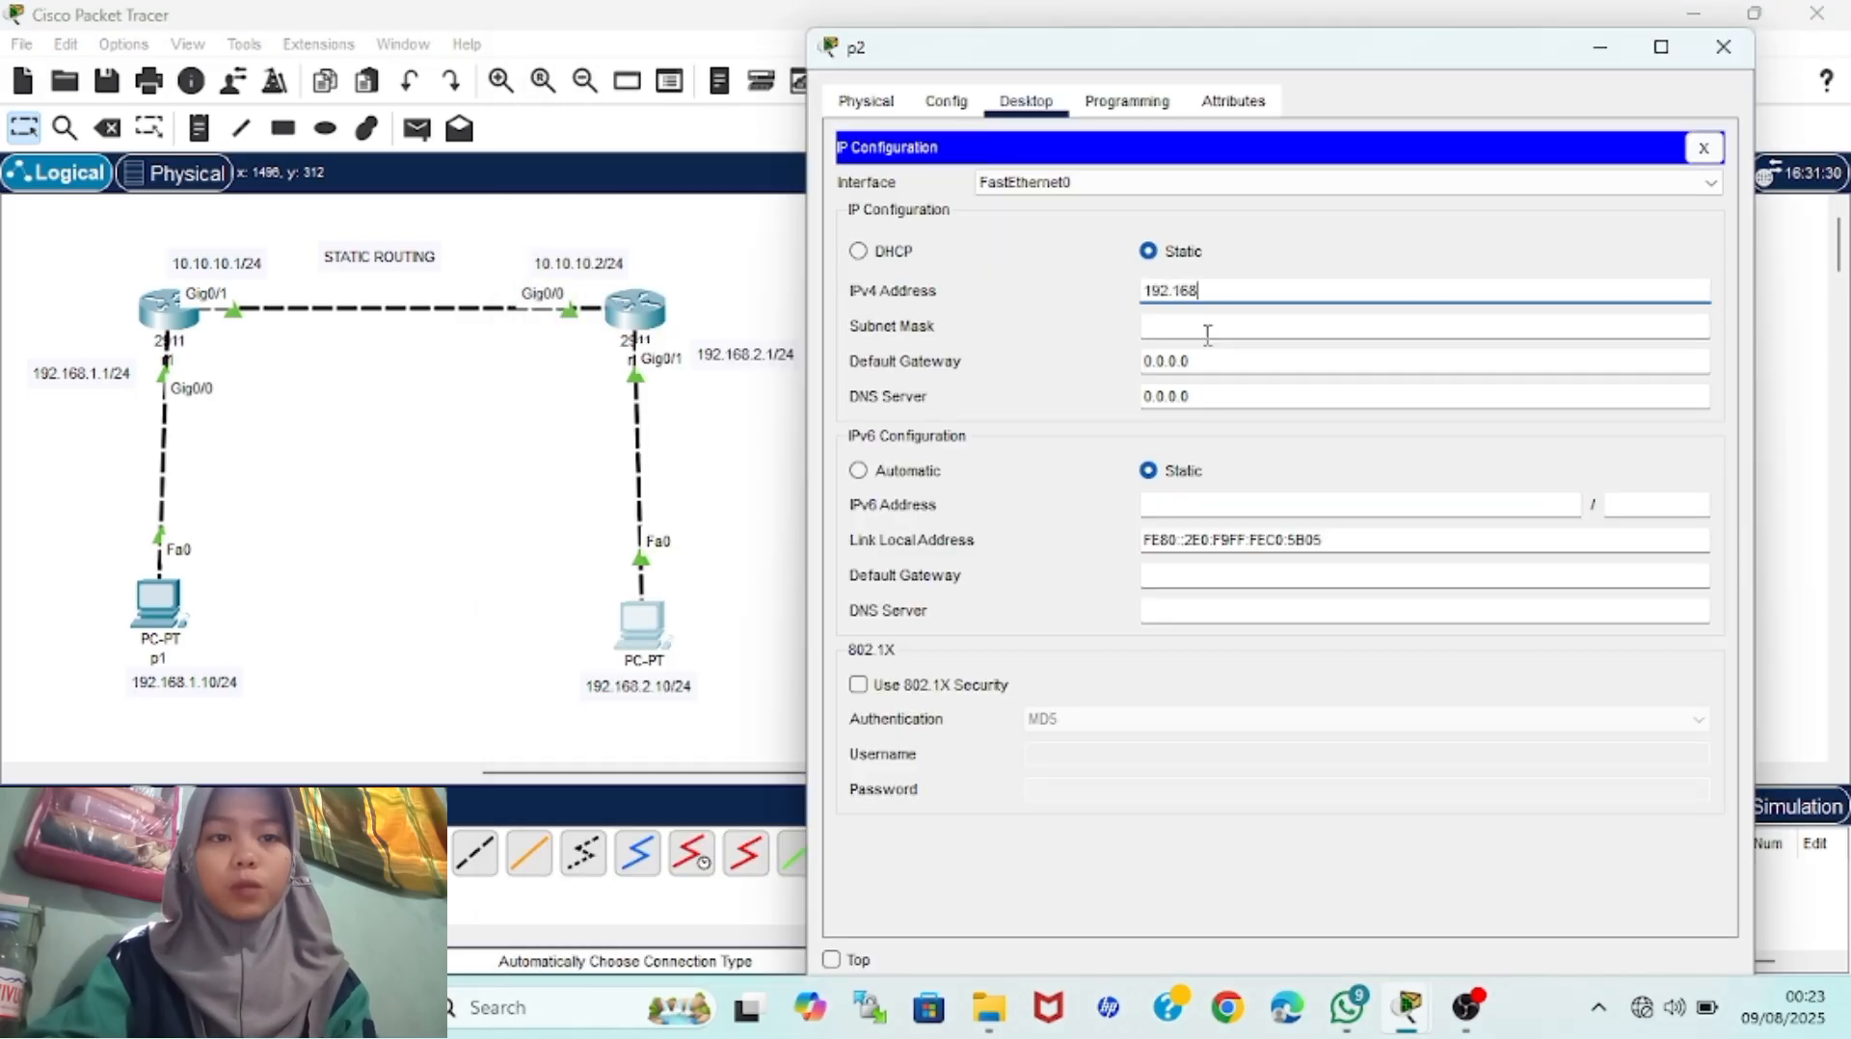
pyautogui.write('.2.10')
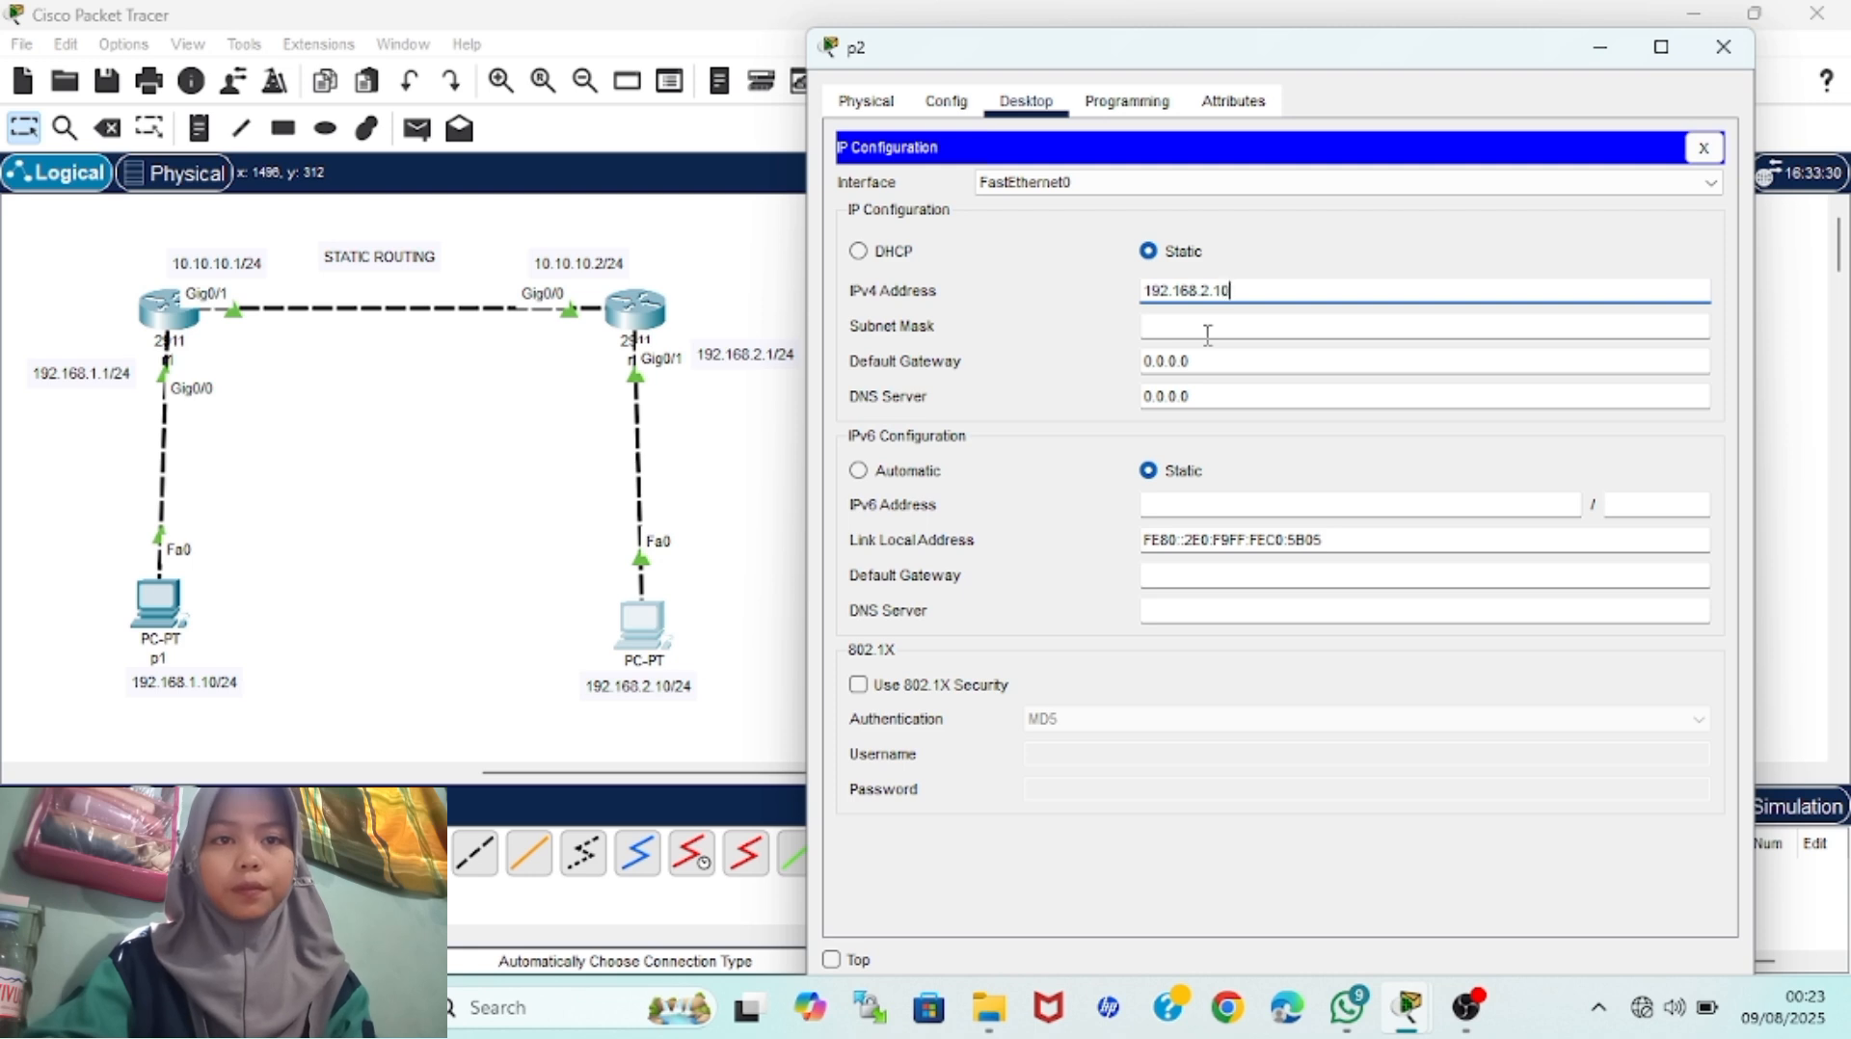
pyautogui.click(1208, 331)
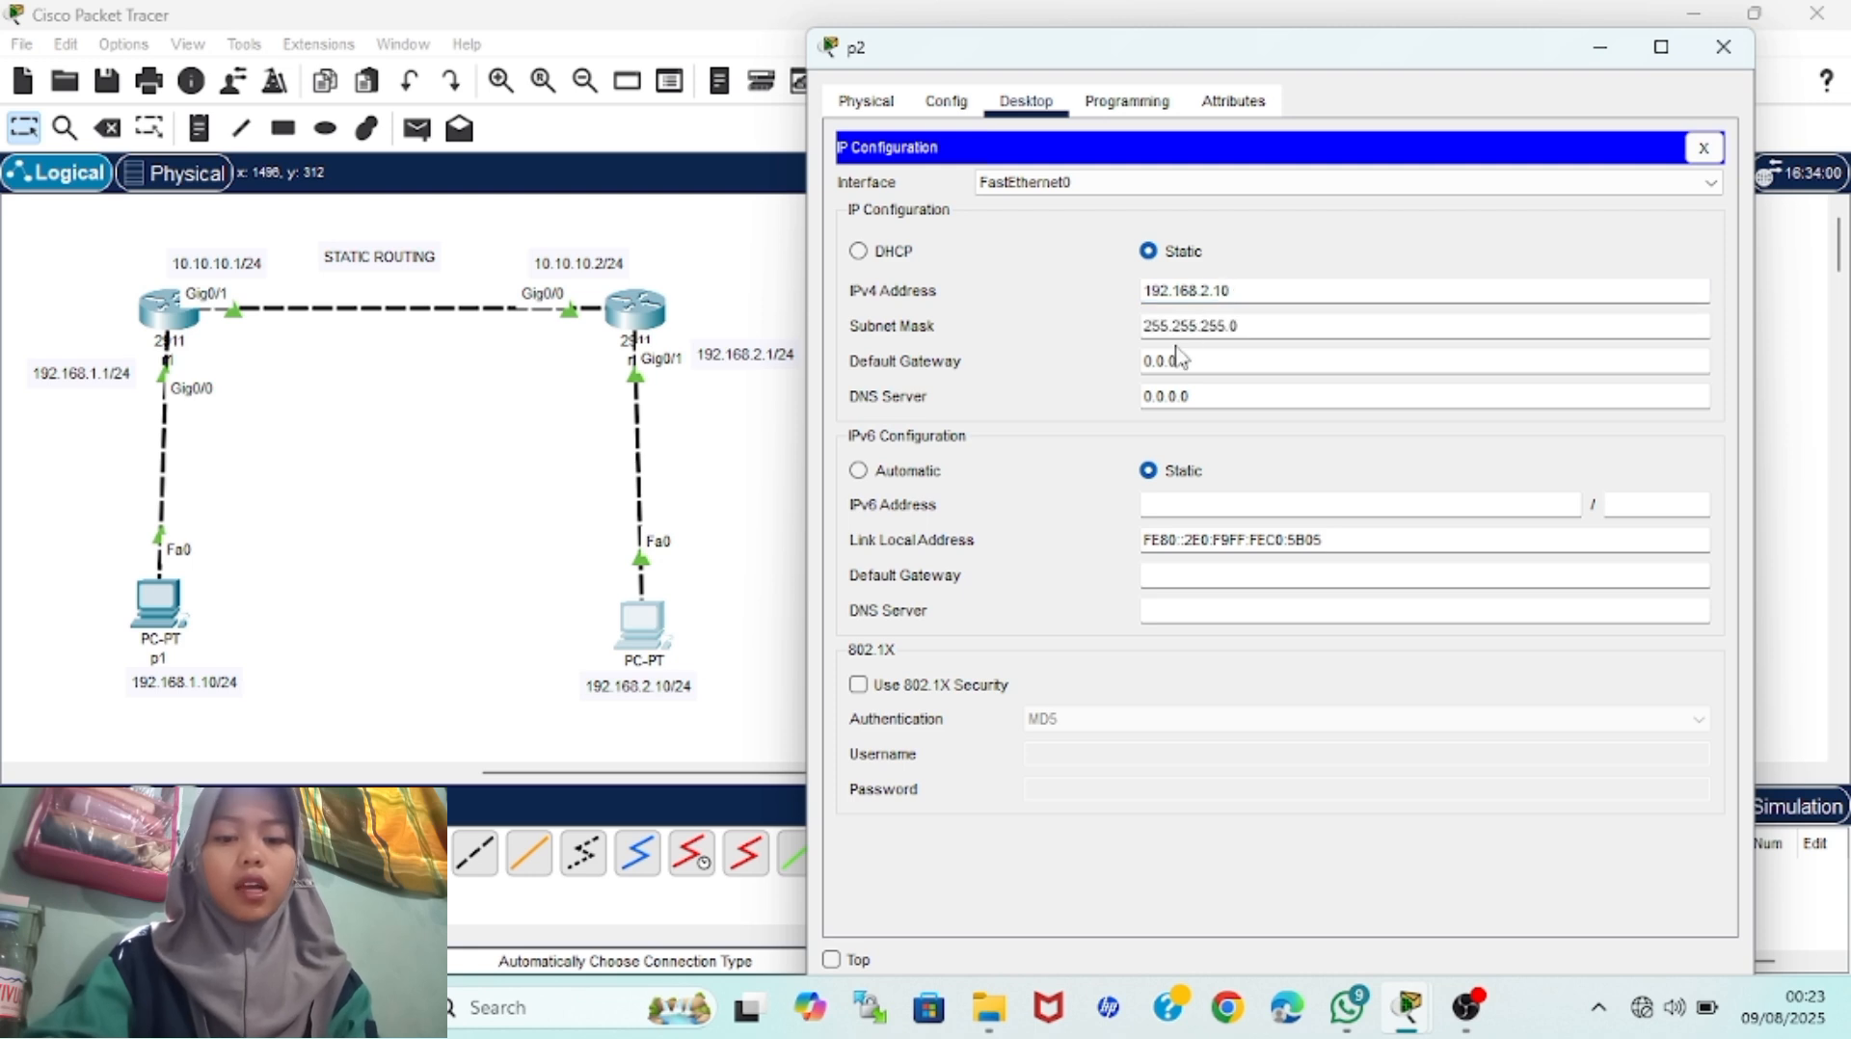
pyautogui.press('Tab')
pyautogui.write('192')
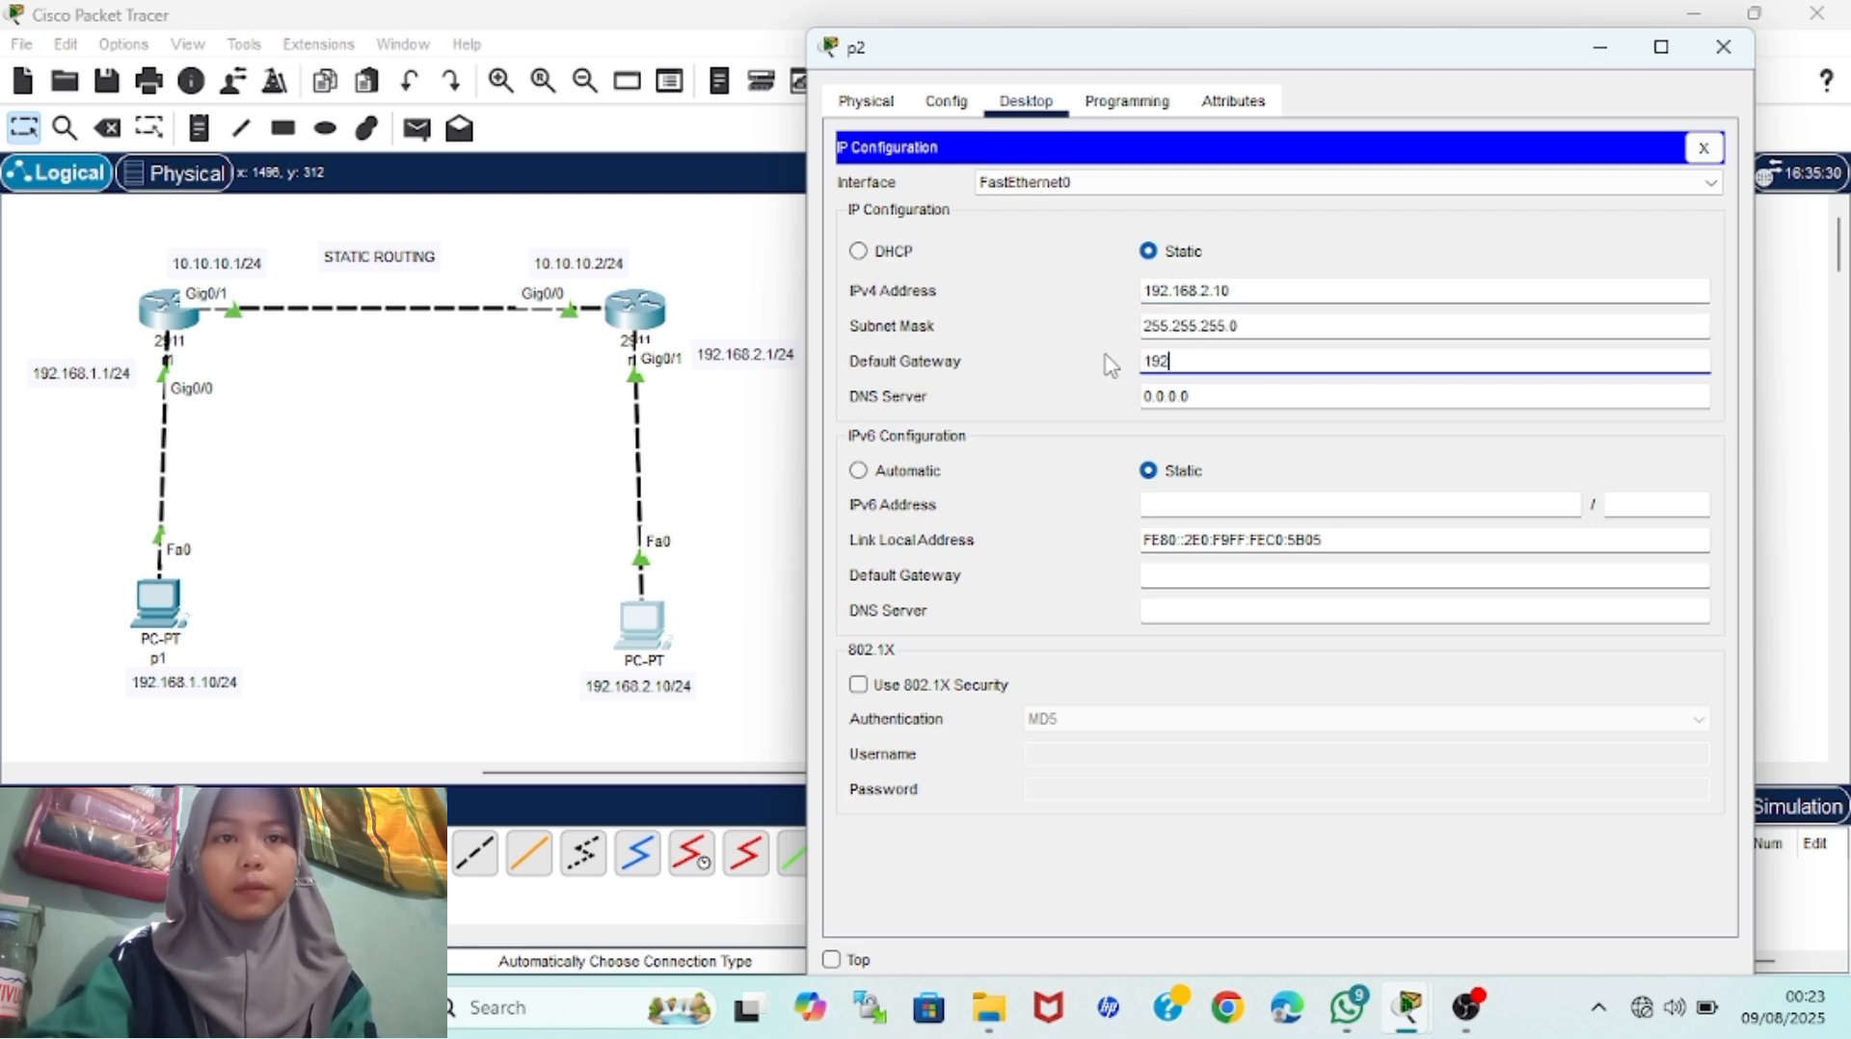
pyautogui.write('.168.2.1')
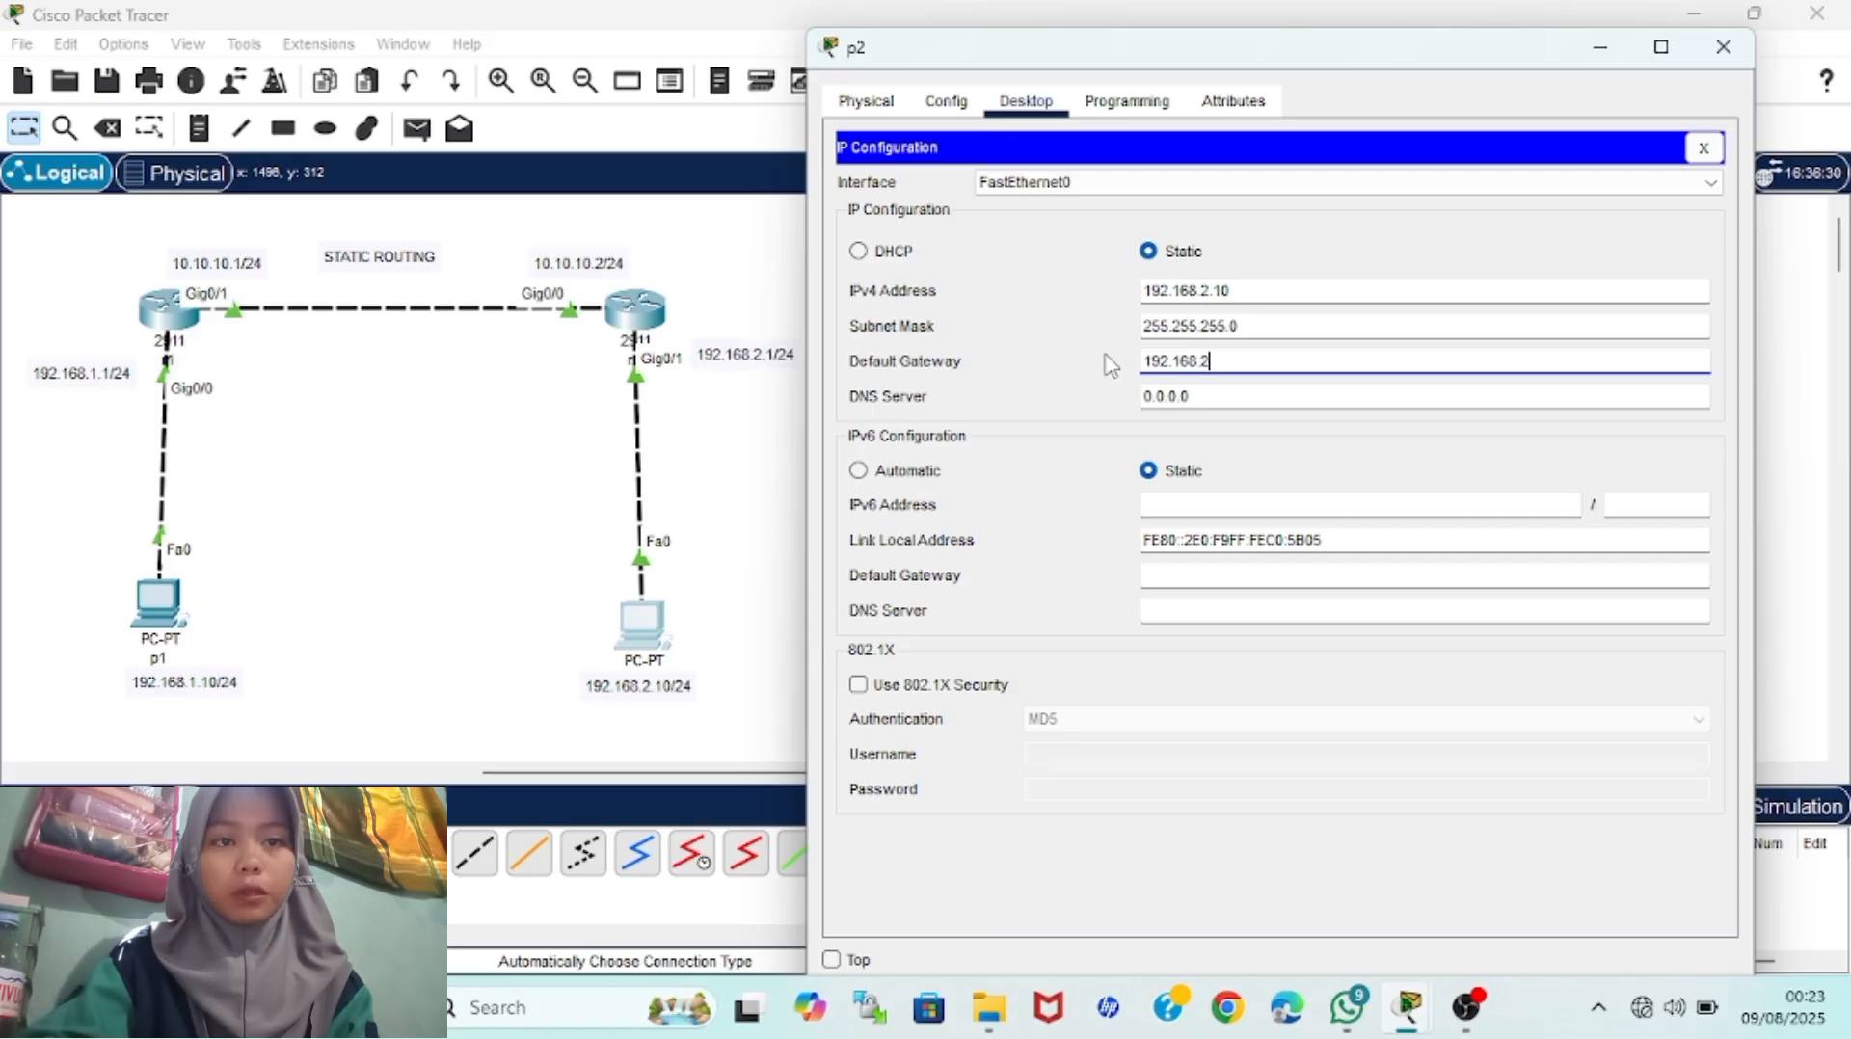
pyautogui.click(1704, 147)
pyautogui.click(1724, 47)
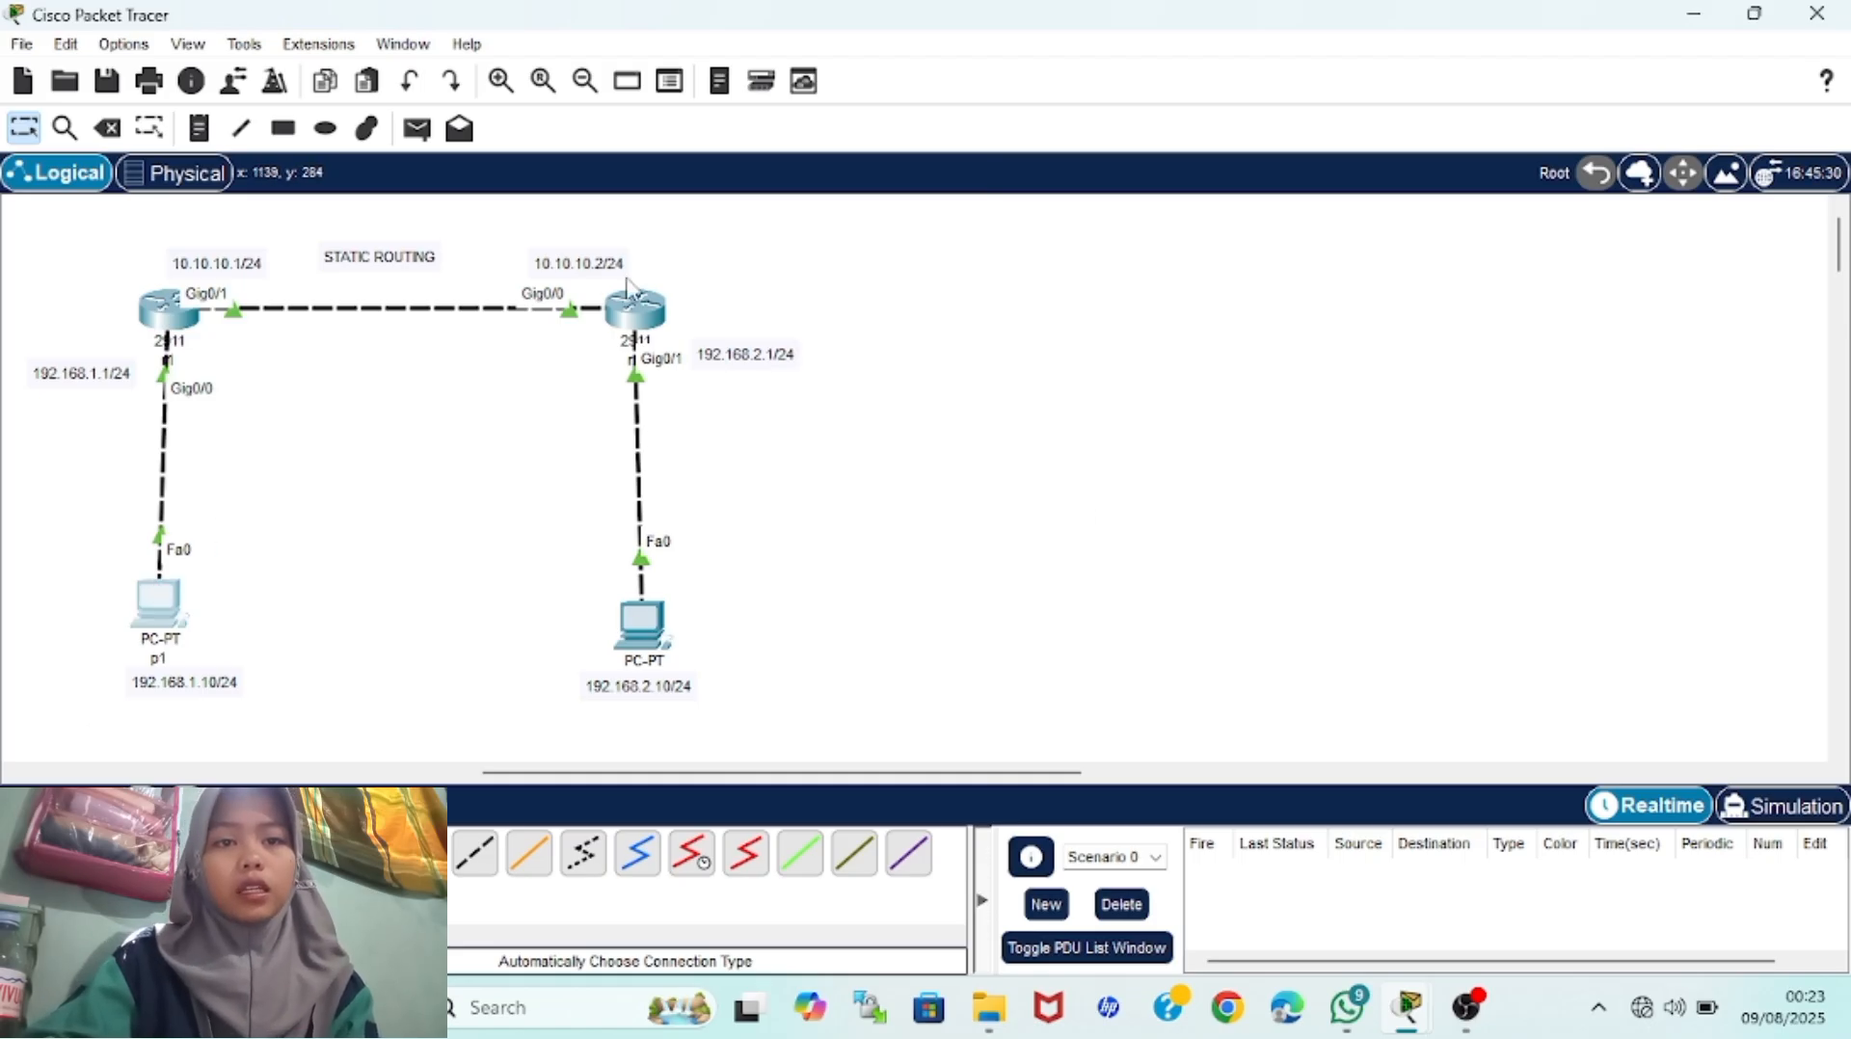
# Test connectivity from p1's command prompt to PC p2 with ping 192.168.2.10
pyautogui.click(158, 592)
pyautogui.click(1169, 168)
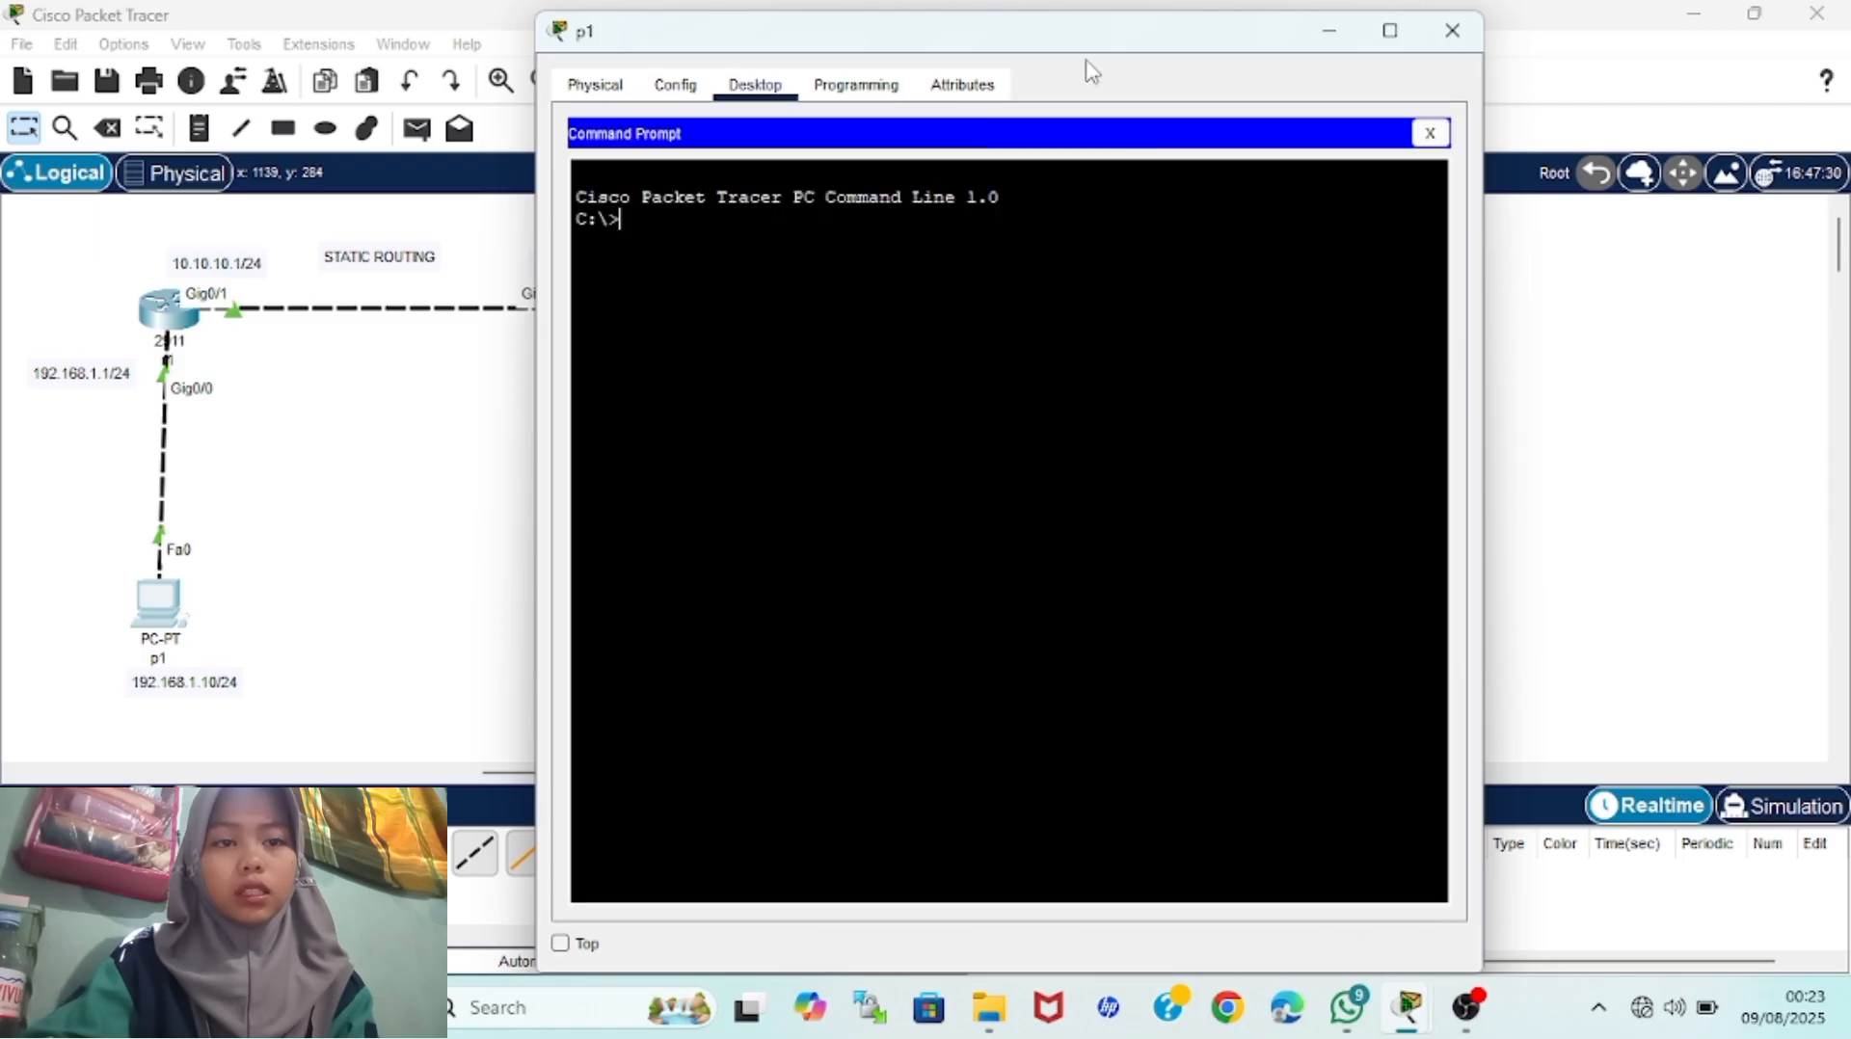
pyautogui.moveTo(1070, 33); pyautogui.dragTo(1313, 61)
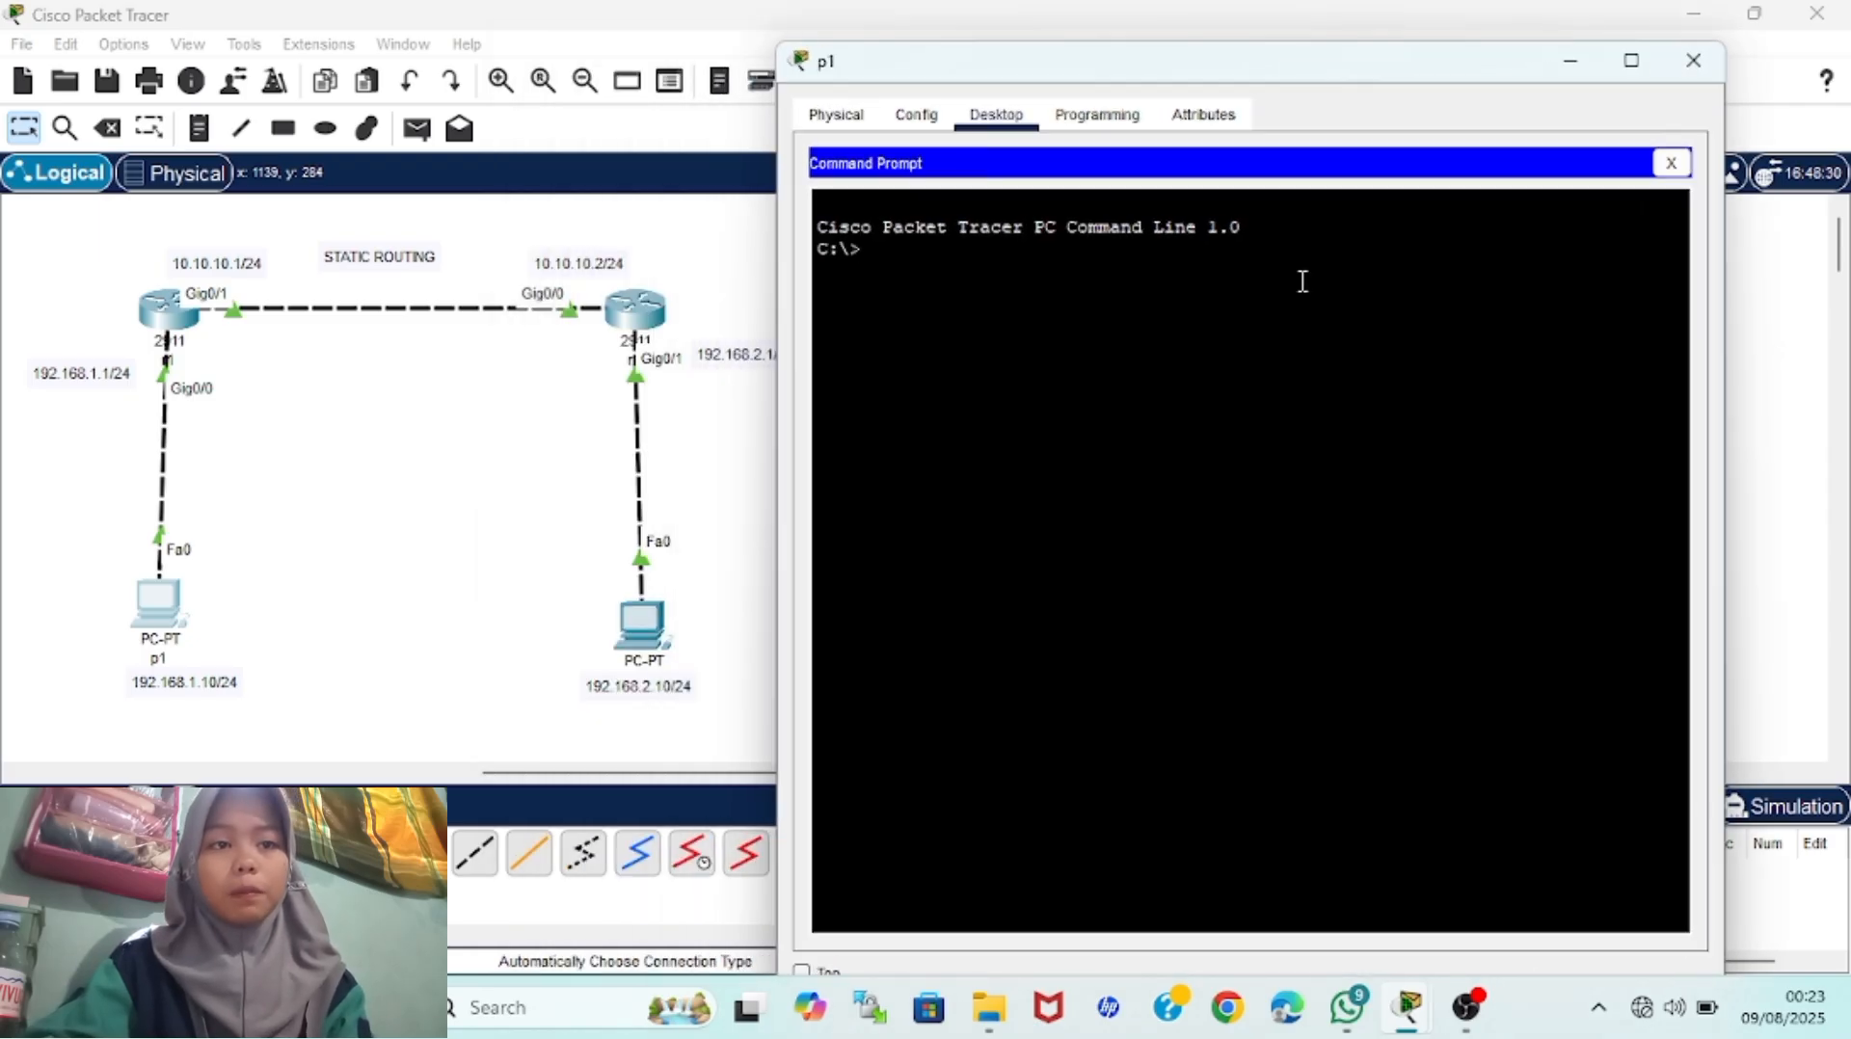
pyautogui.write('ping')
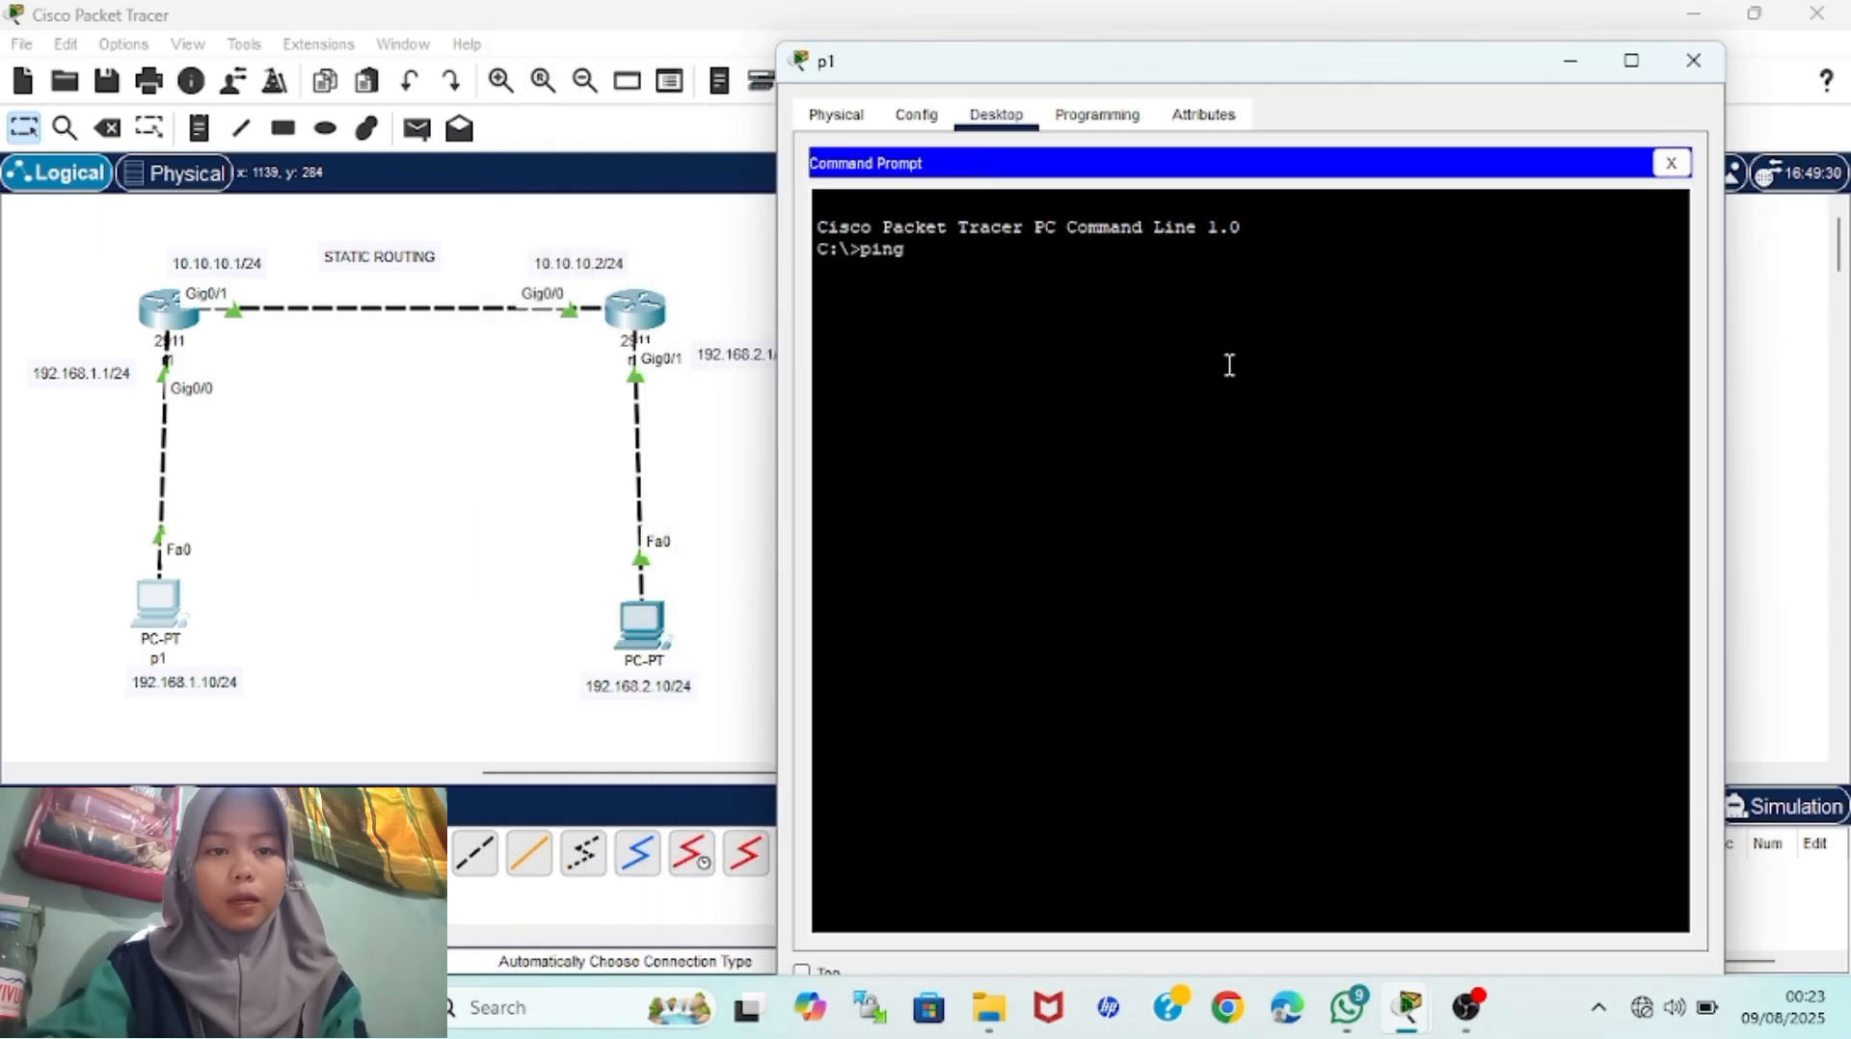
pyautogui.write(' 192.168.2.')
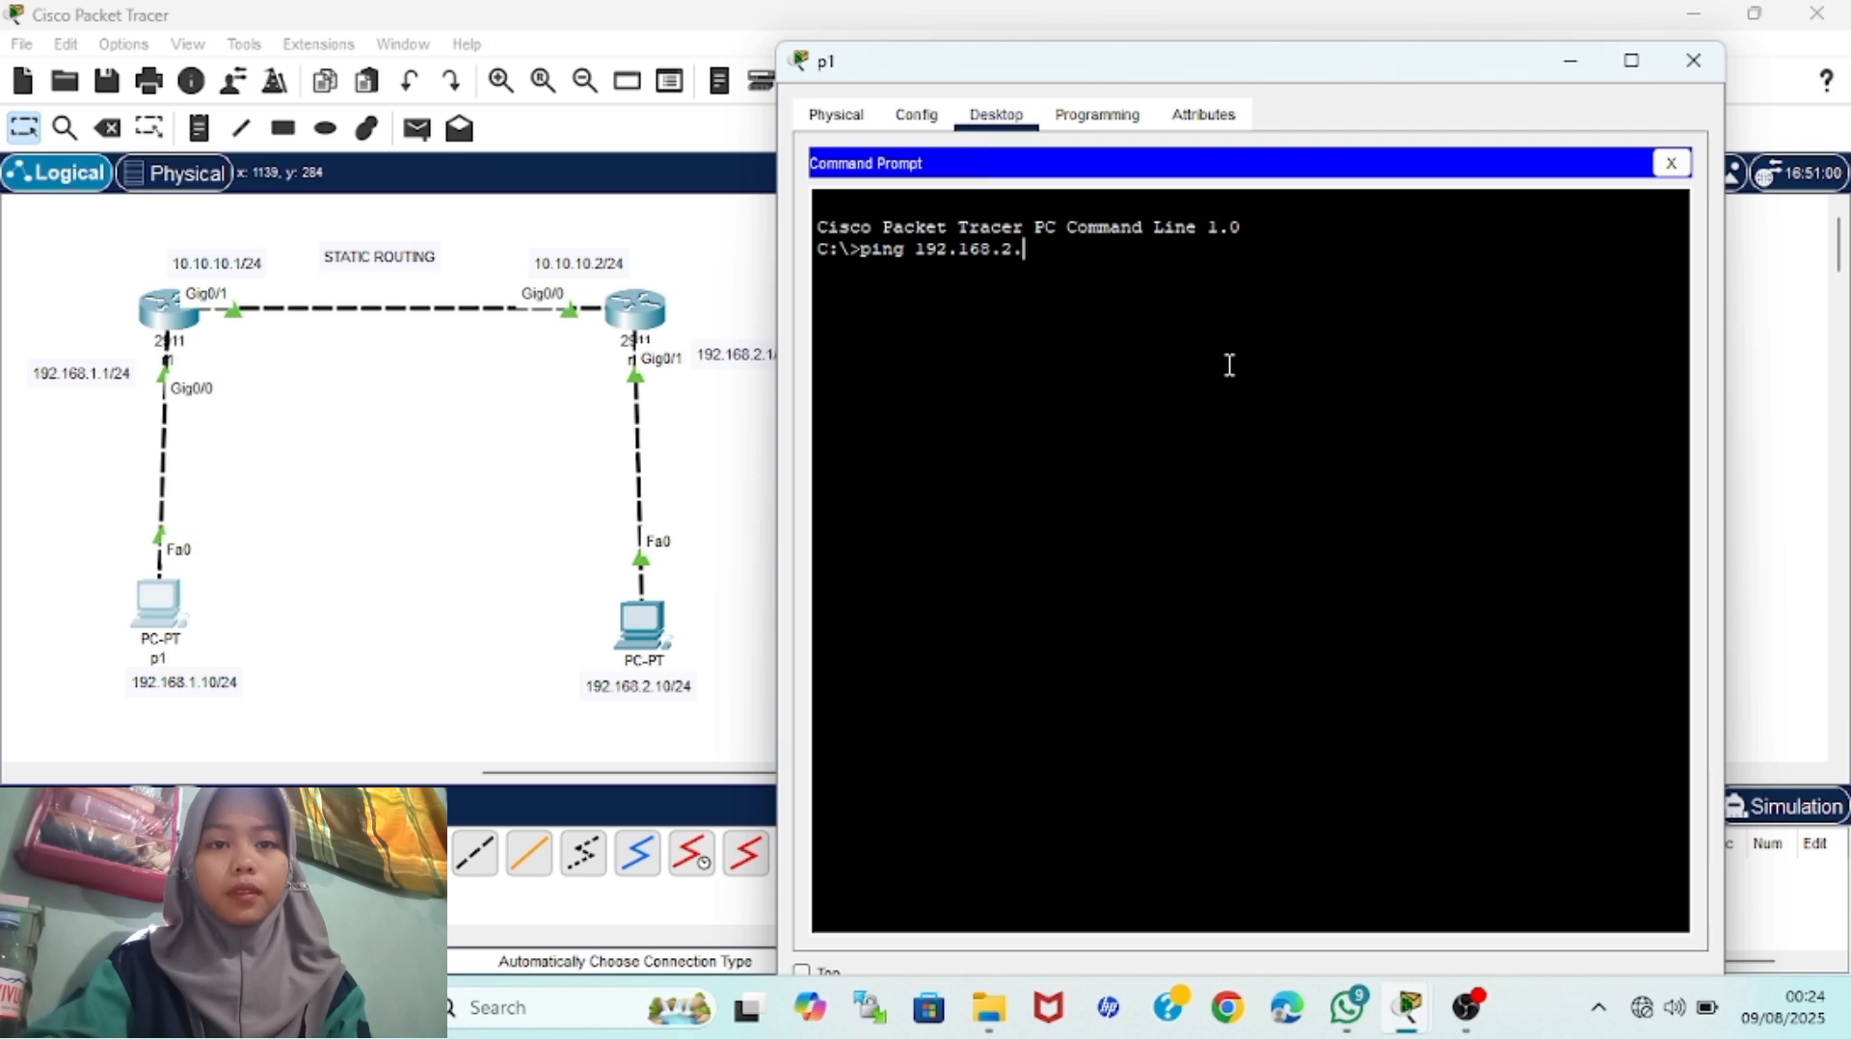
pyautogui.write('10')
pyautogui.press('Return')
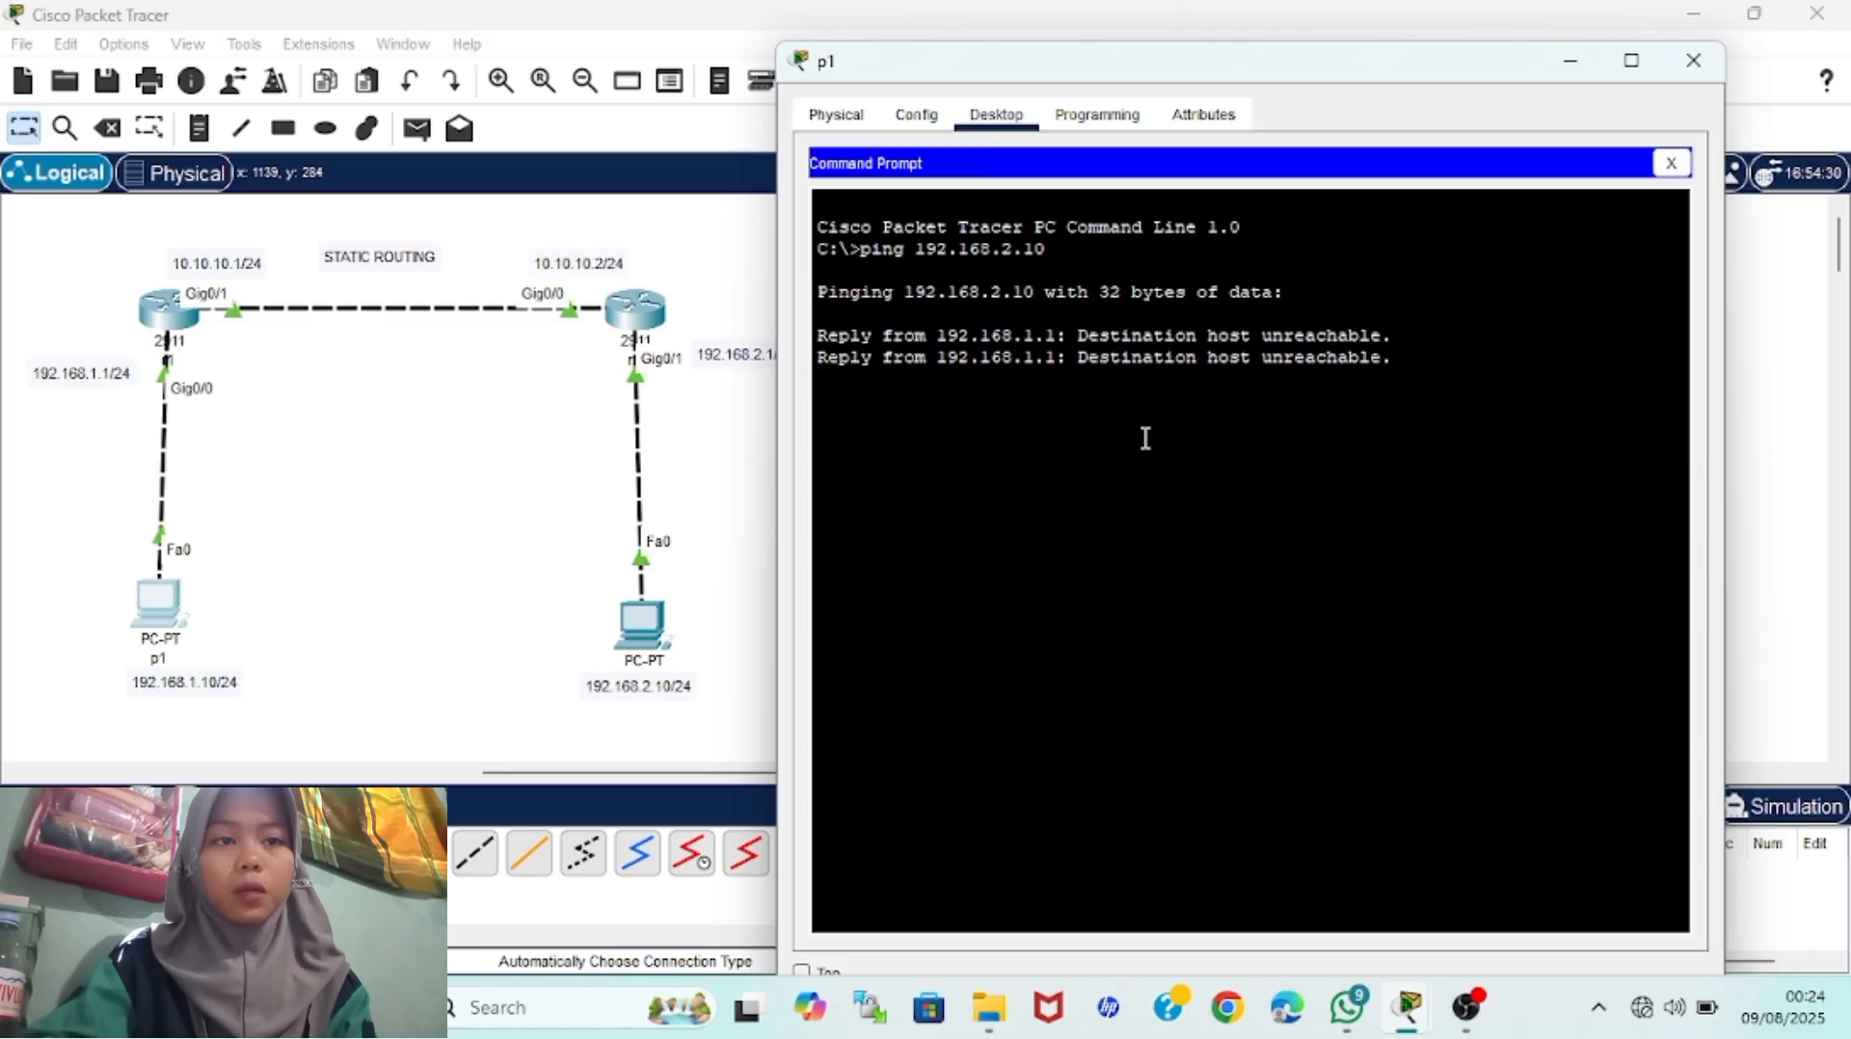
# Place a two-line note beside PC p1 reading "src 192.168.1.10" and "dst 192.168.2.10", and return to the Select tool
pyautogui.click(731, 504)
pyautogui.press('n')
pyautogui.click(225, 528)
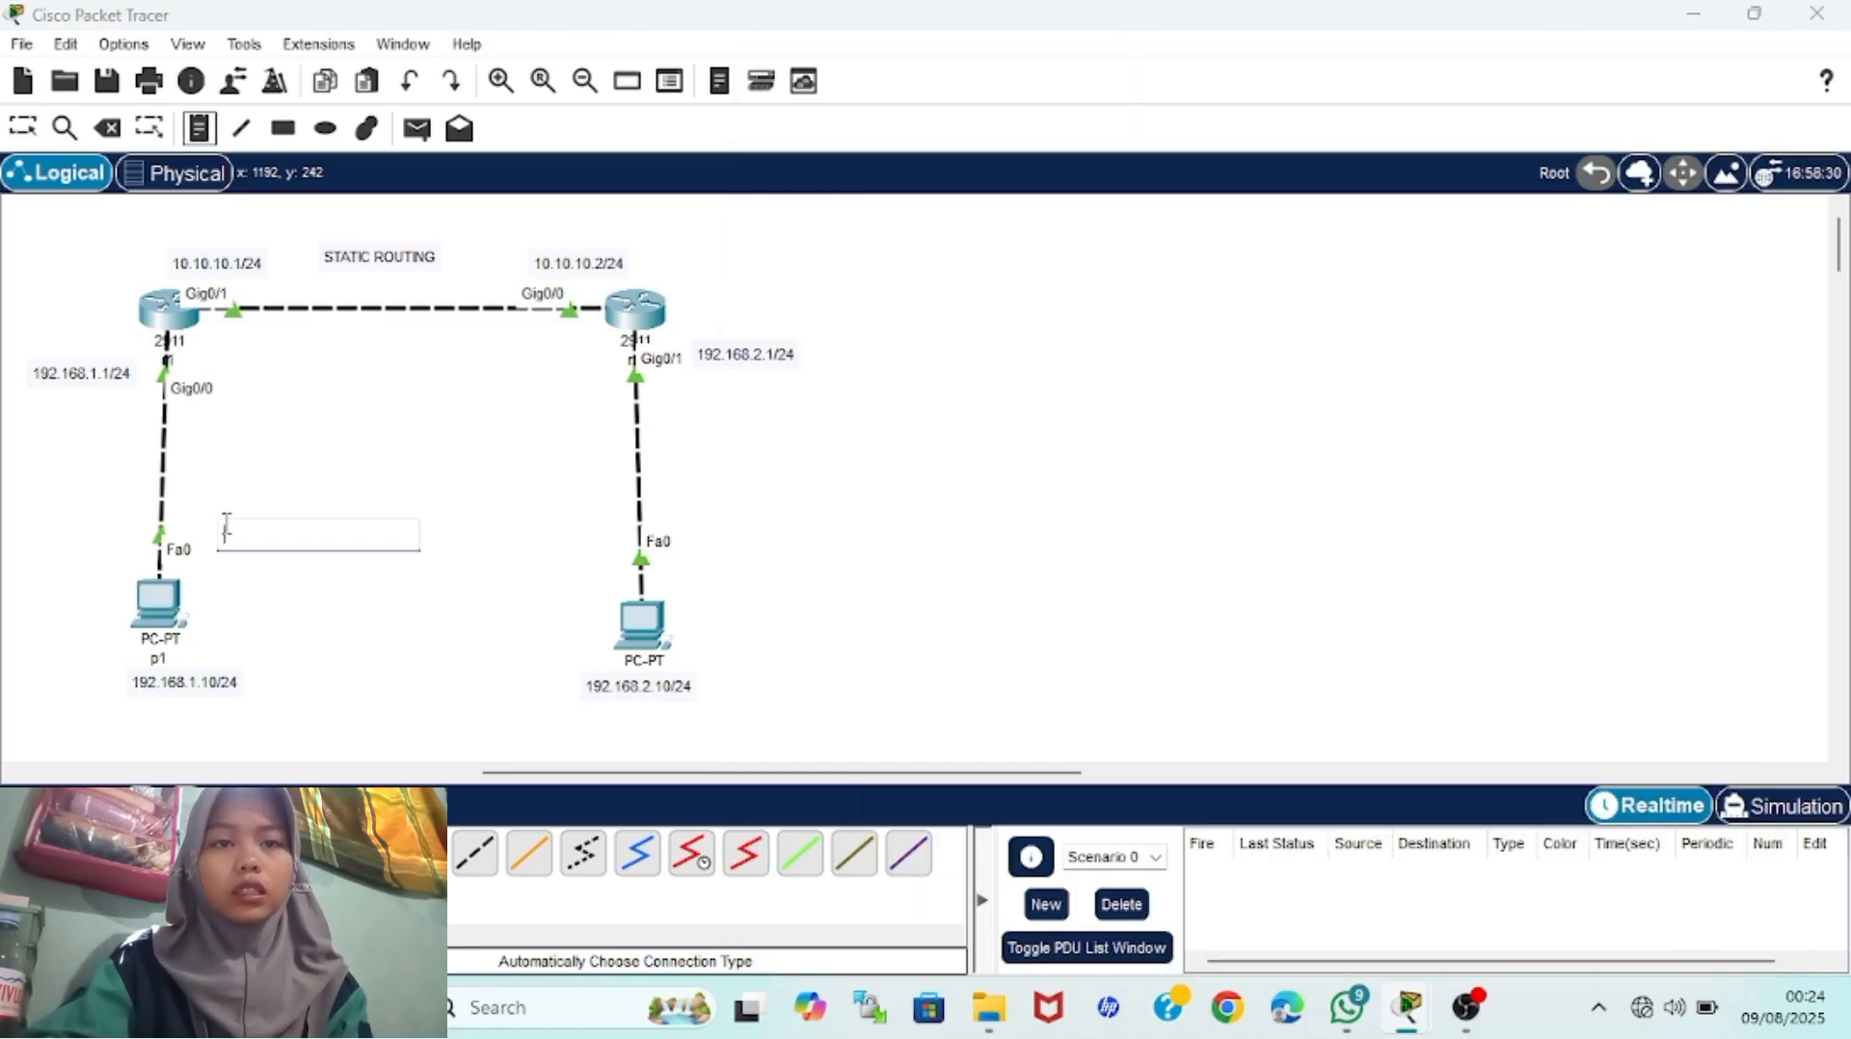
pyautogui.write('src 192.')
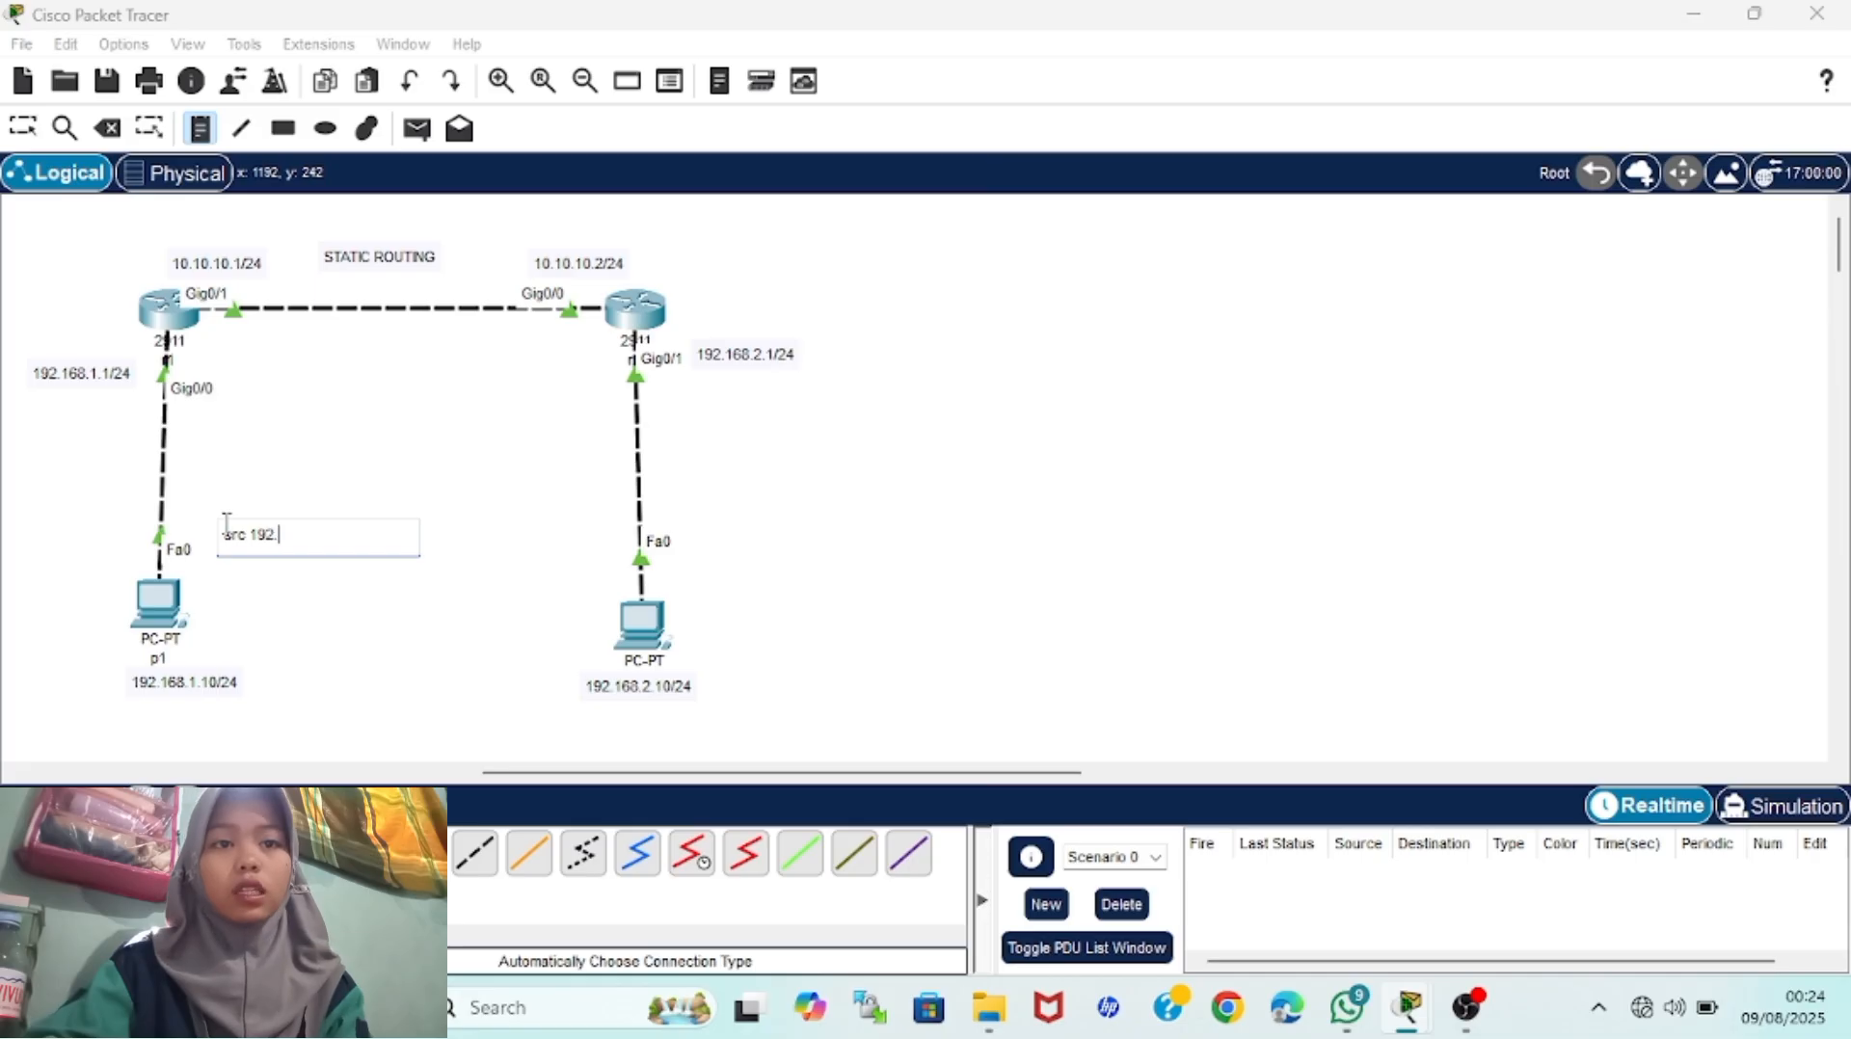
pyautogui.write('168.1.10')
pyautogui.press('Return')
pyautogui.write('src 192.168.1.10 ')
pyautogui.write('dst')
pyautogui.write(' 1')
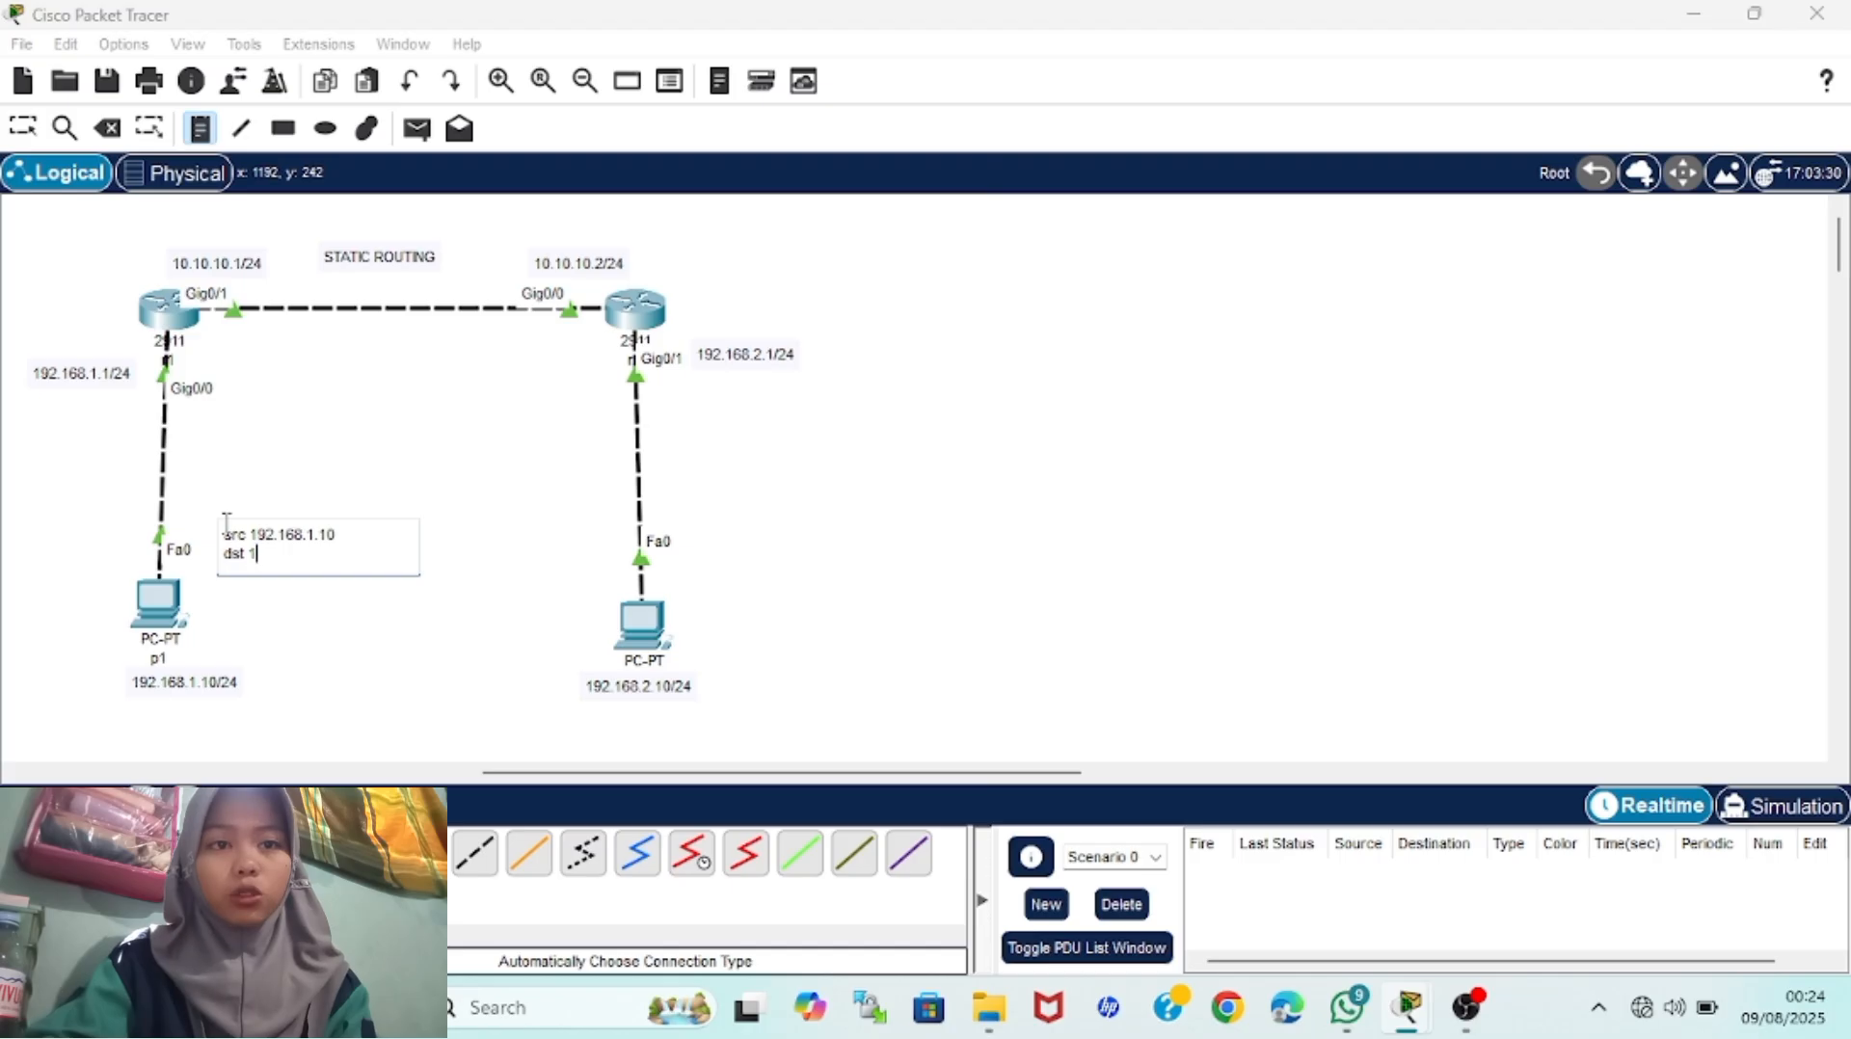
pyautogui.write('92.168')
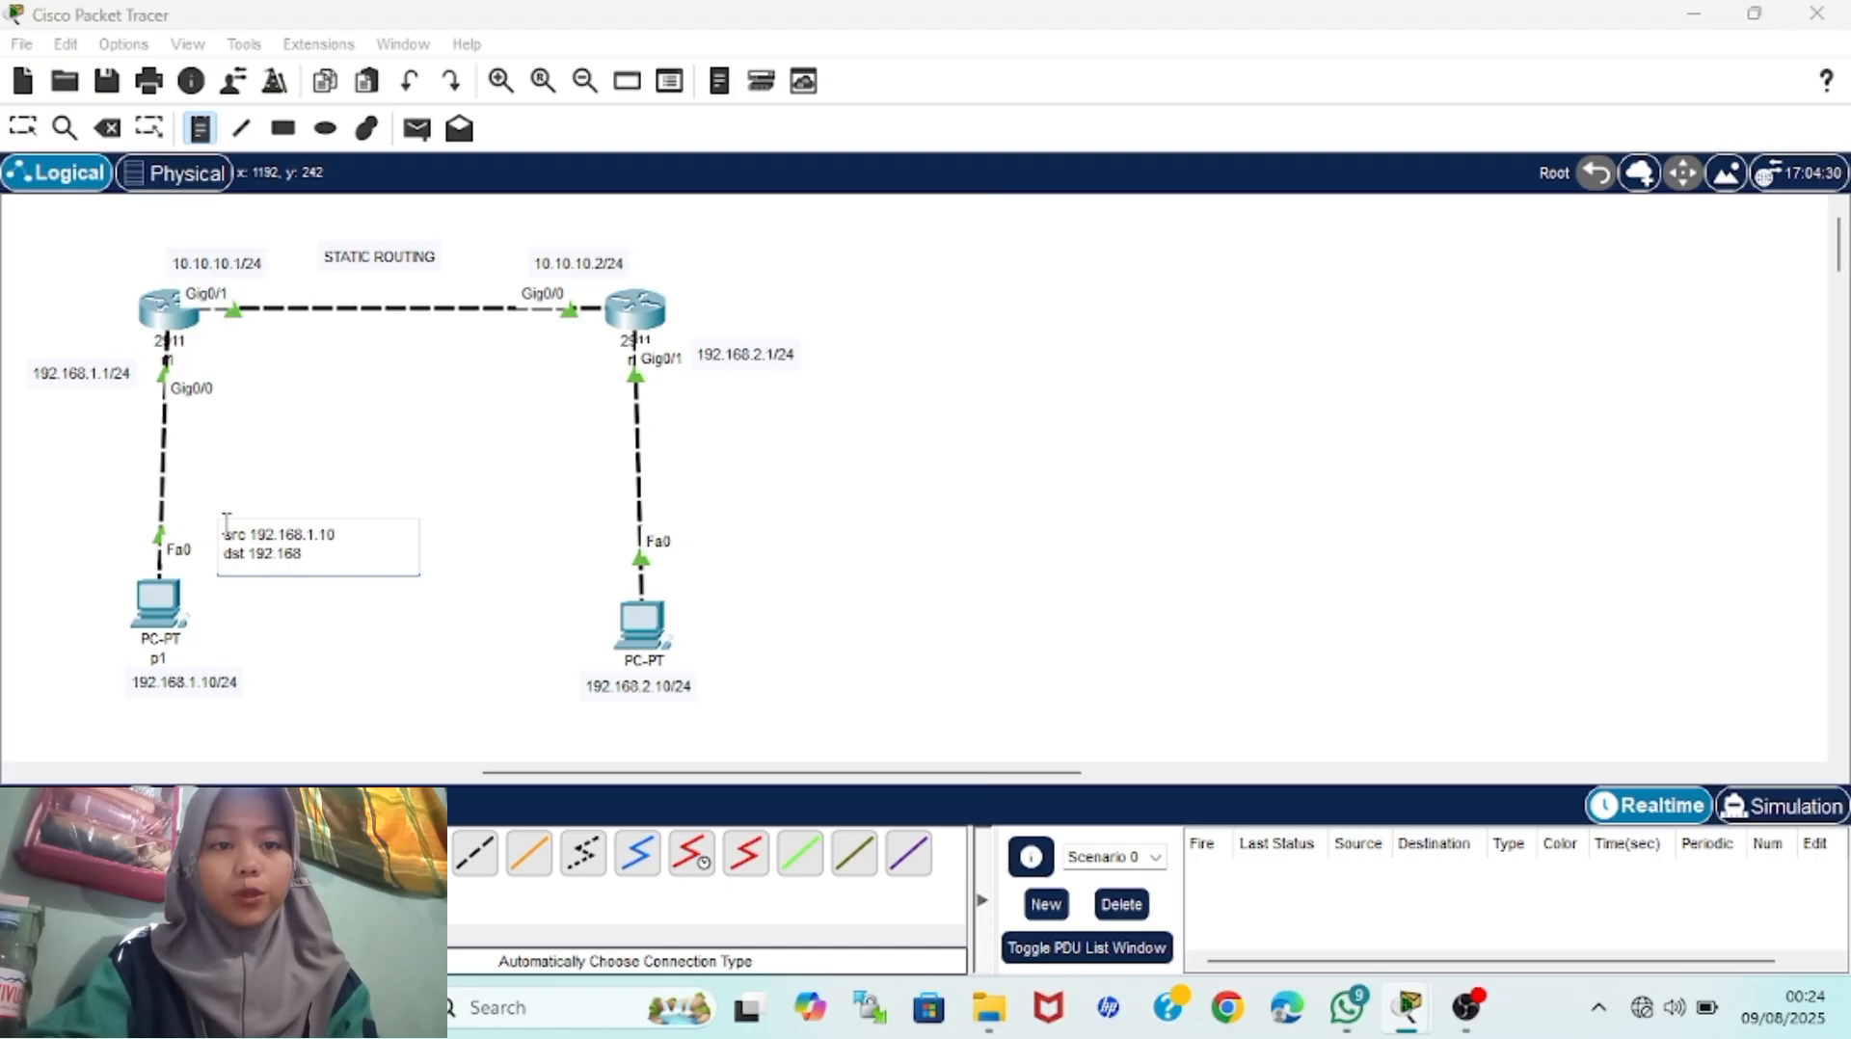
pyautogui.write('.2.10')
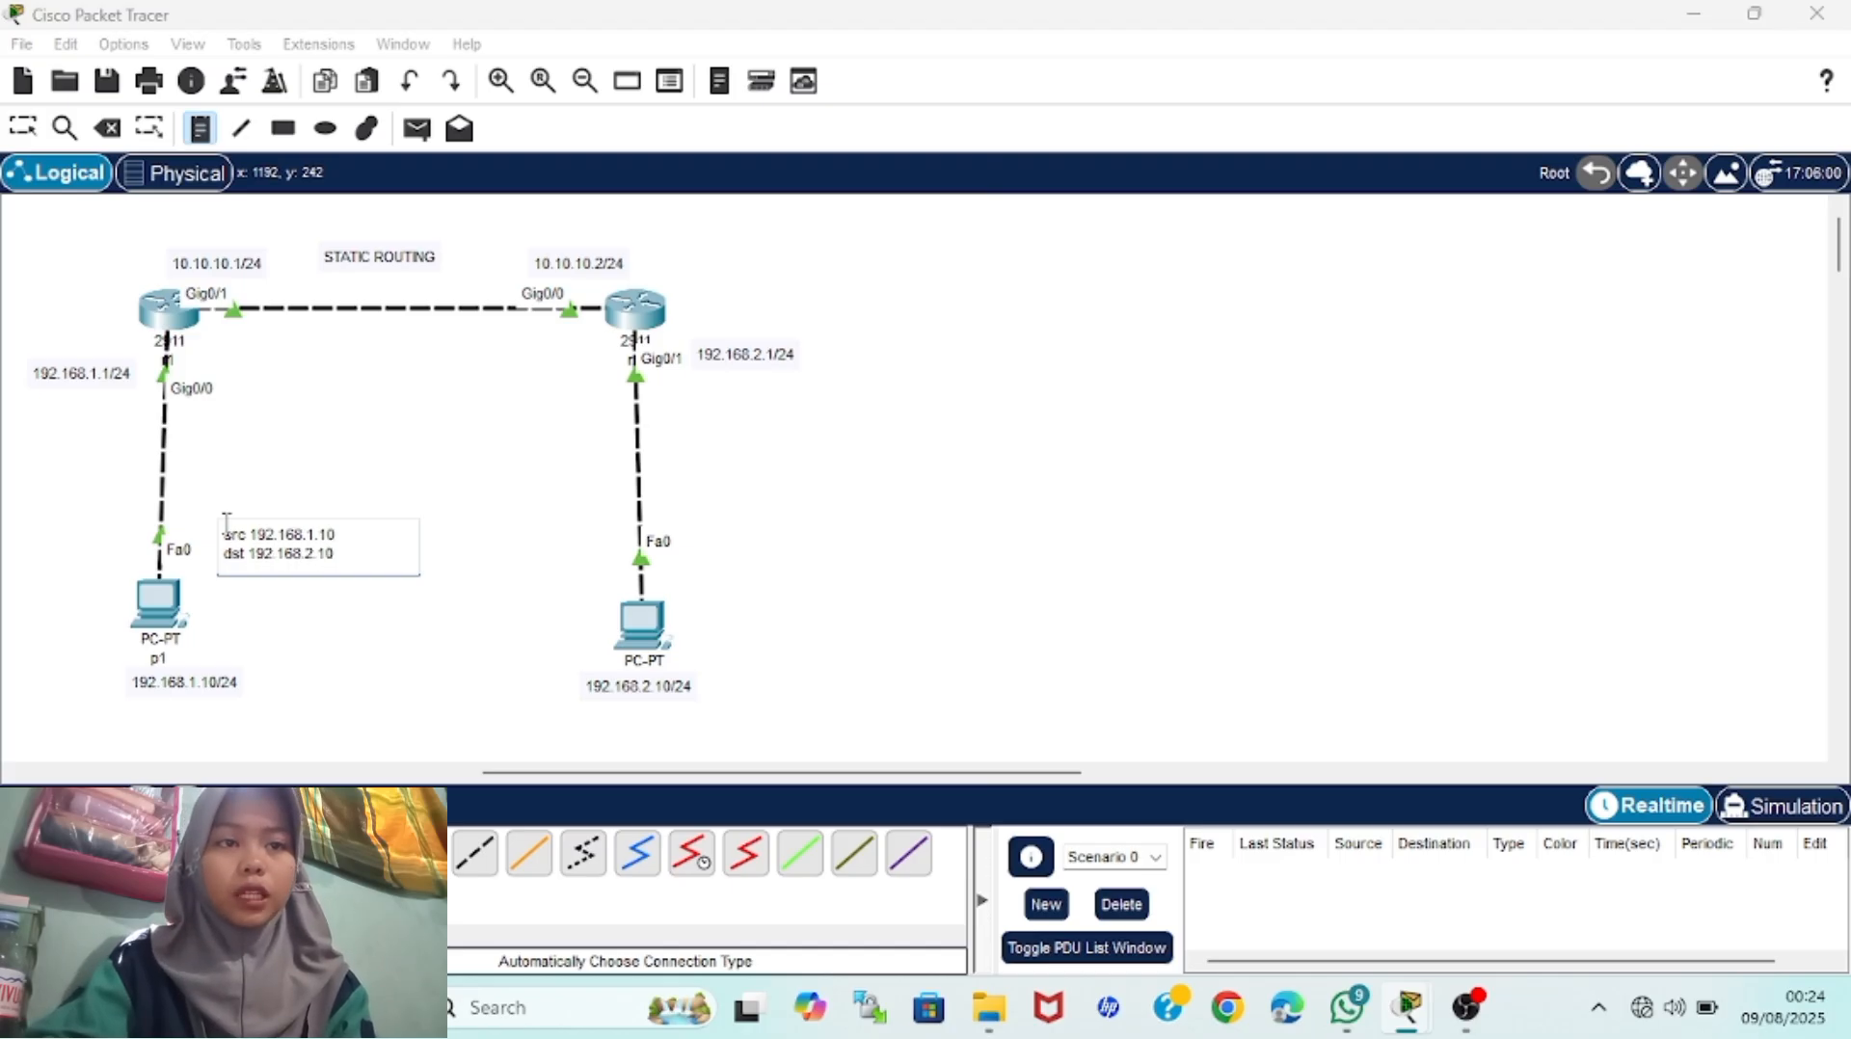
pyautogui.click(39, 127)
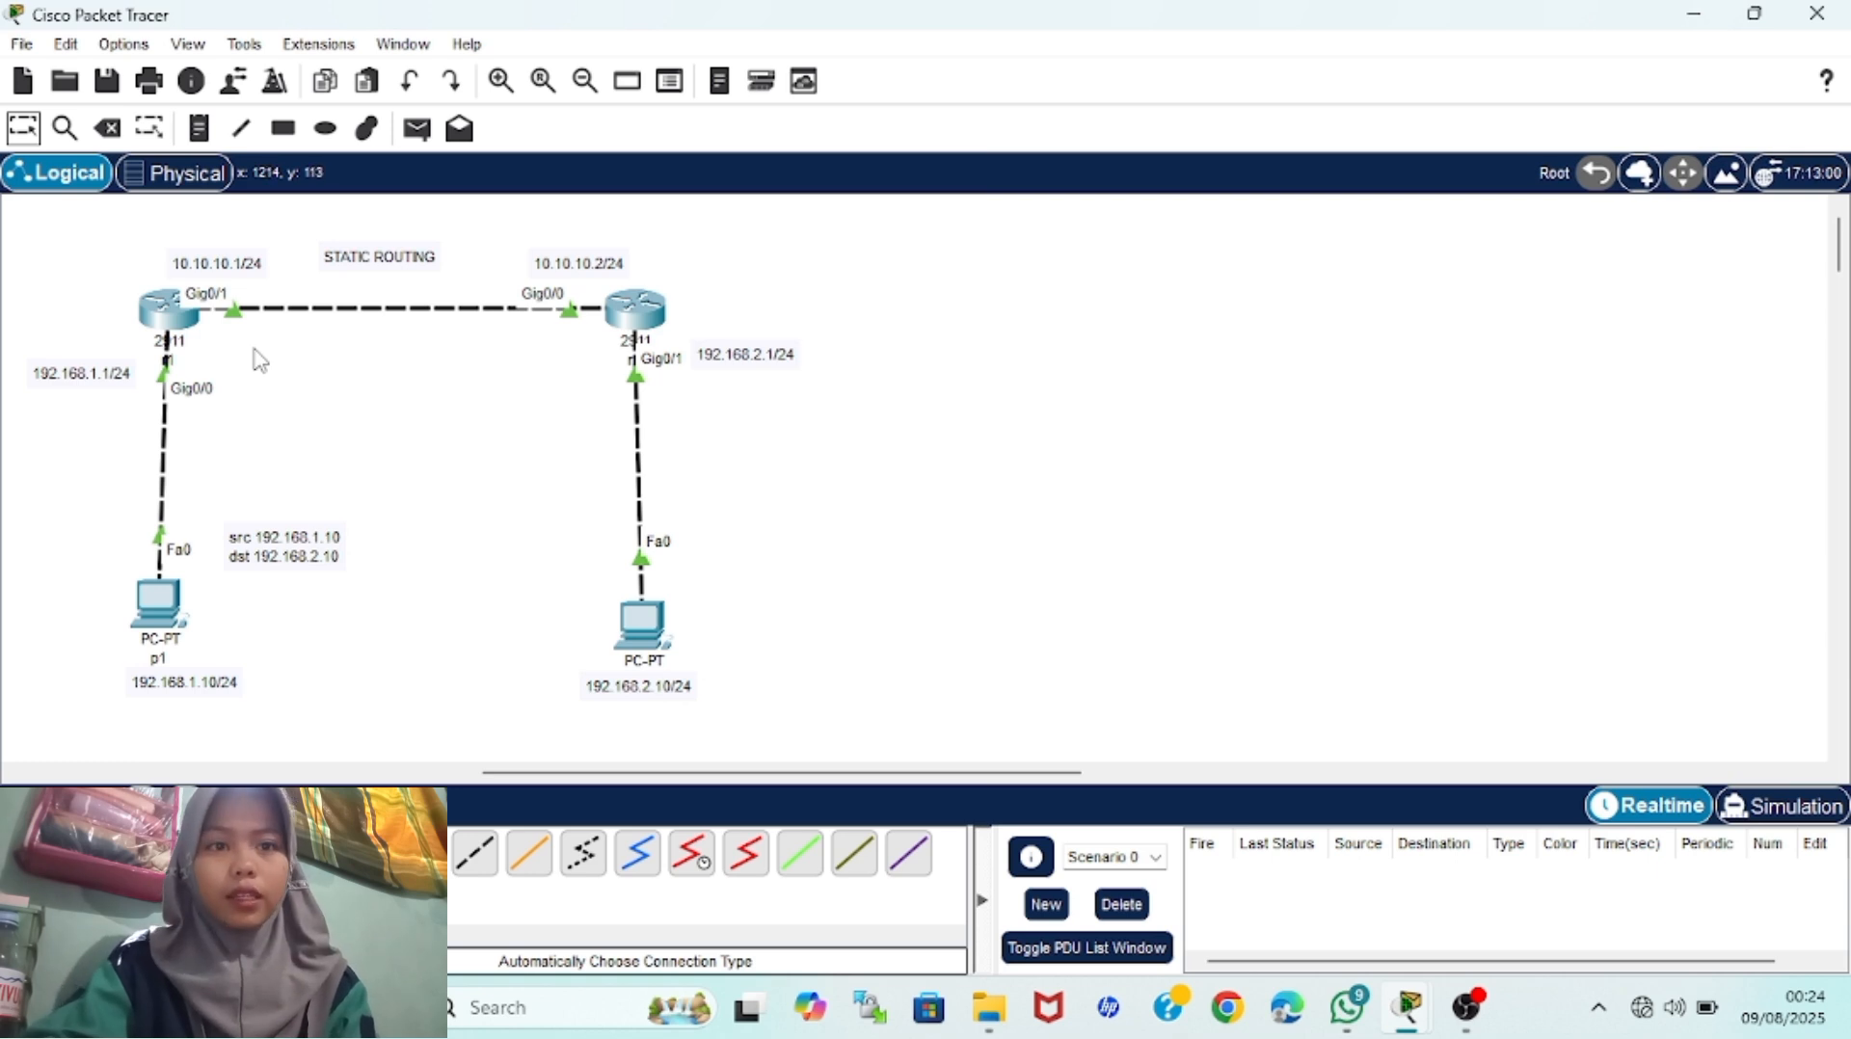
# Examine r1's routing table in its CLI for a route to the destination network 192.168.2.0/24
pyautogui.click(176, 311)
pyautogui.moveTo(972, 704); pyautogui.dragTo(1533, 749)
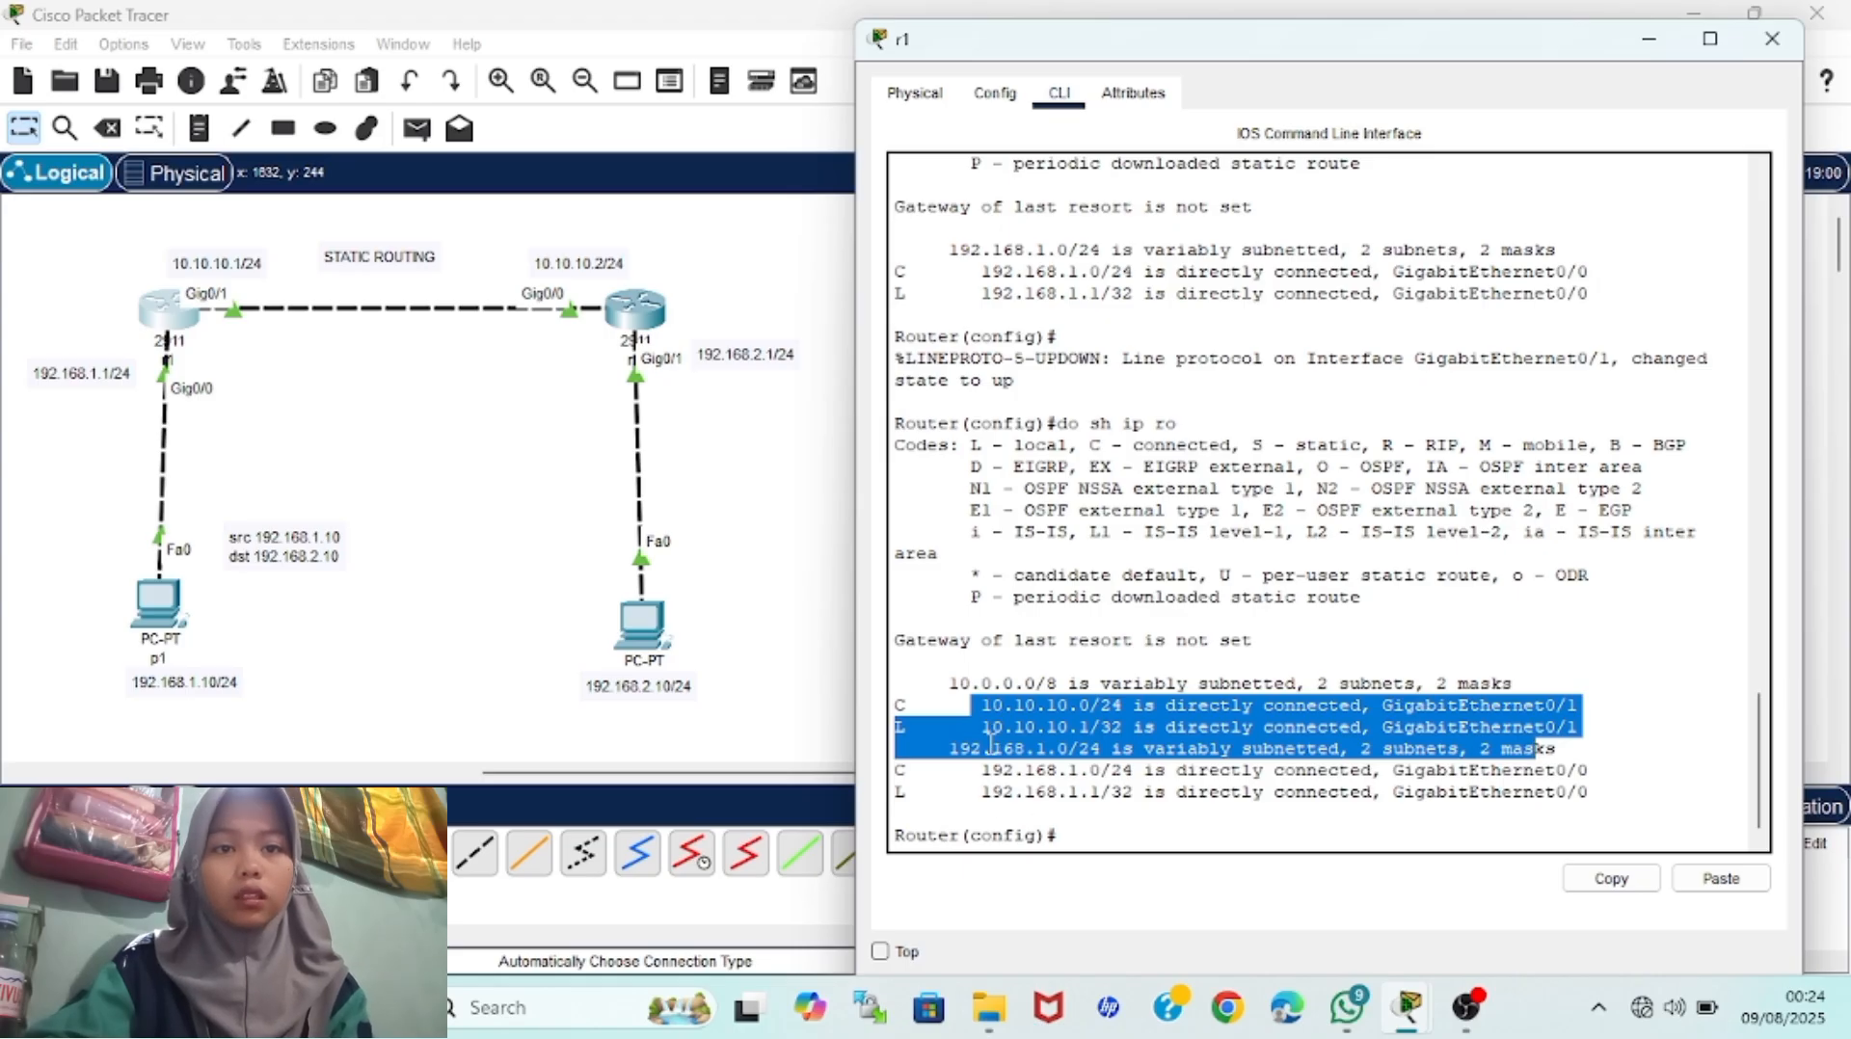
pyautogui.click(1110, 847)
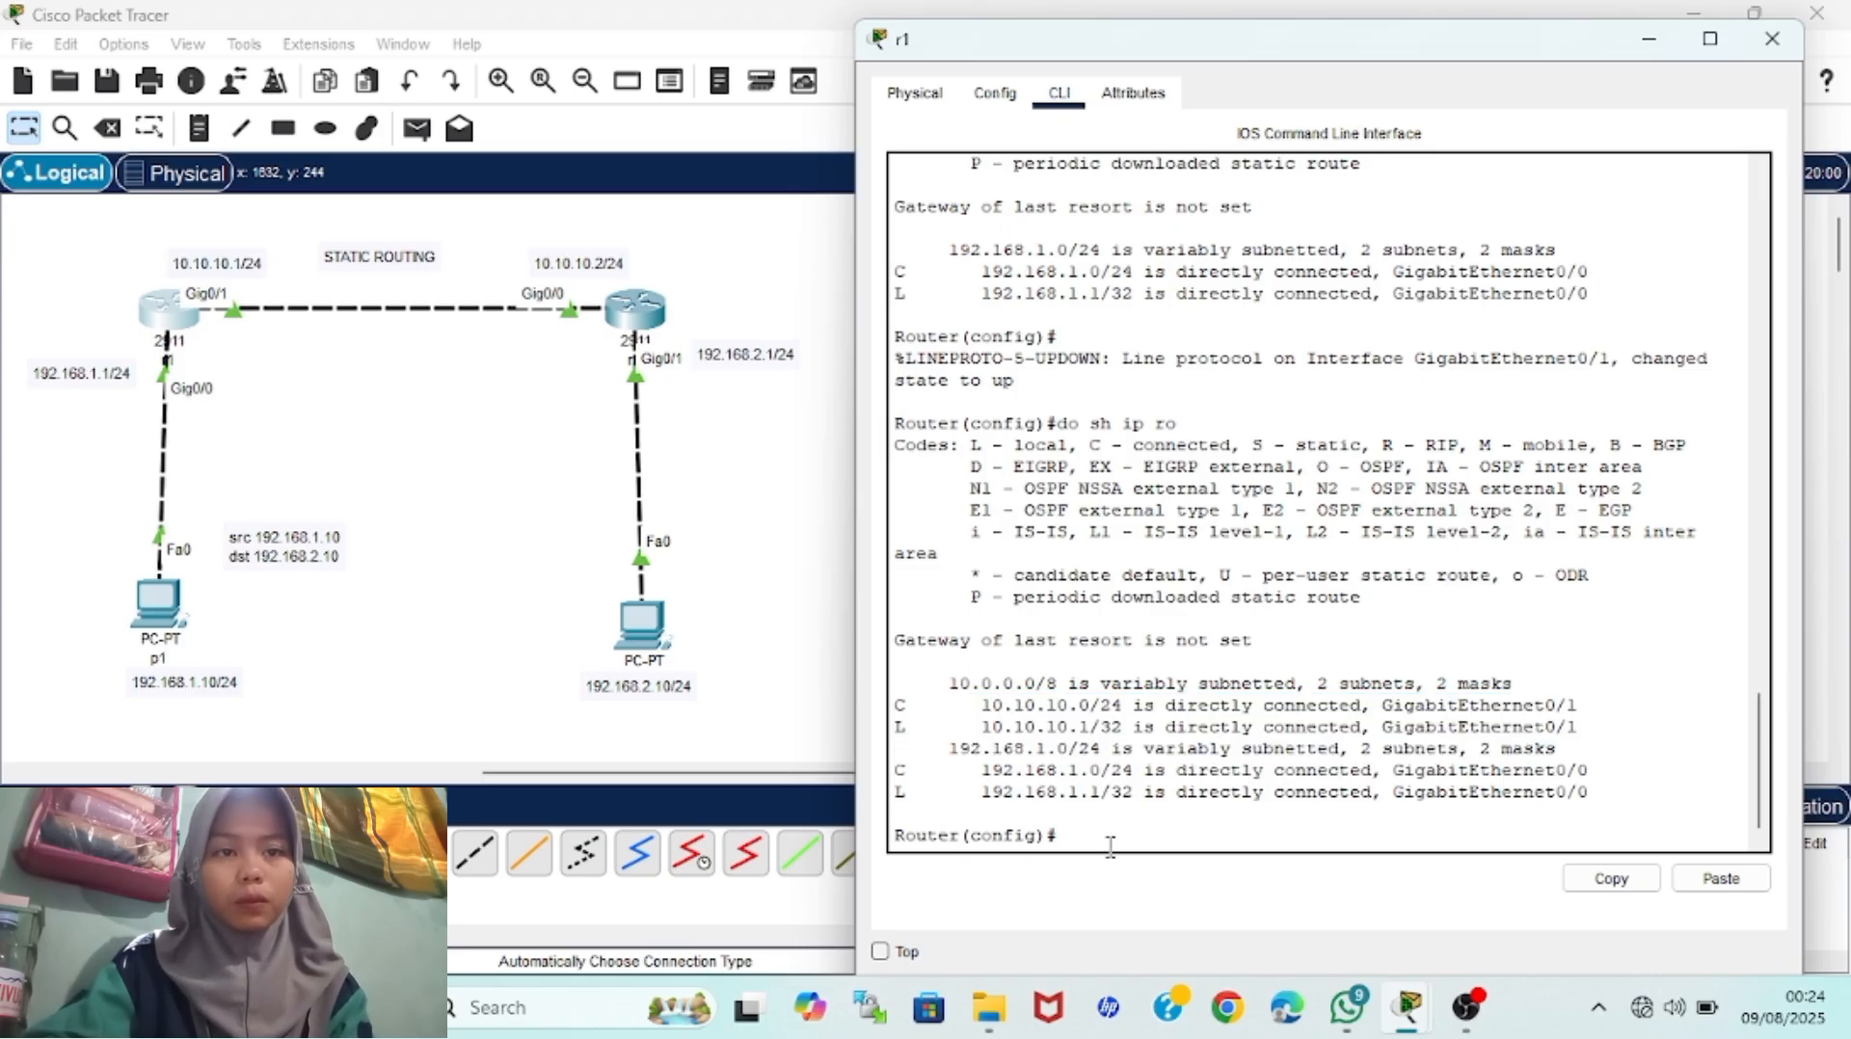
# Place a two-line note beside PC p2 reading "src 192.168.2.10" and "dst 192.168.1.10", and return to the Select tool
pyautogui.click(777, 721)
pyautogui.press('n')
pyautogui.click(696, 541)
pyautogui.write('sr')
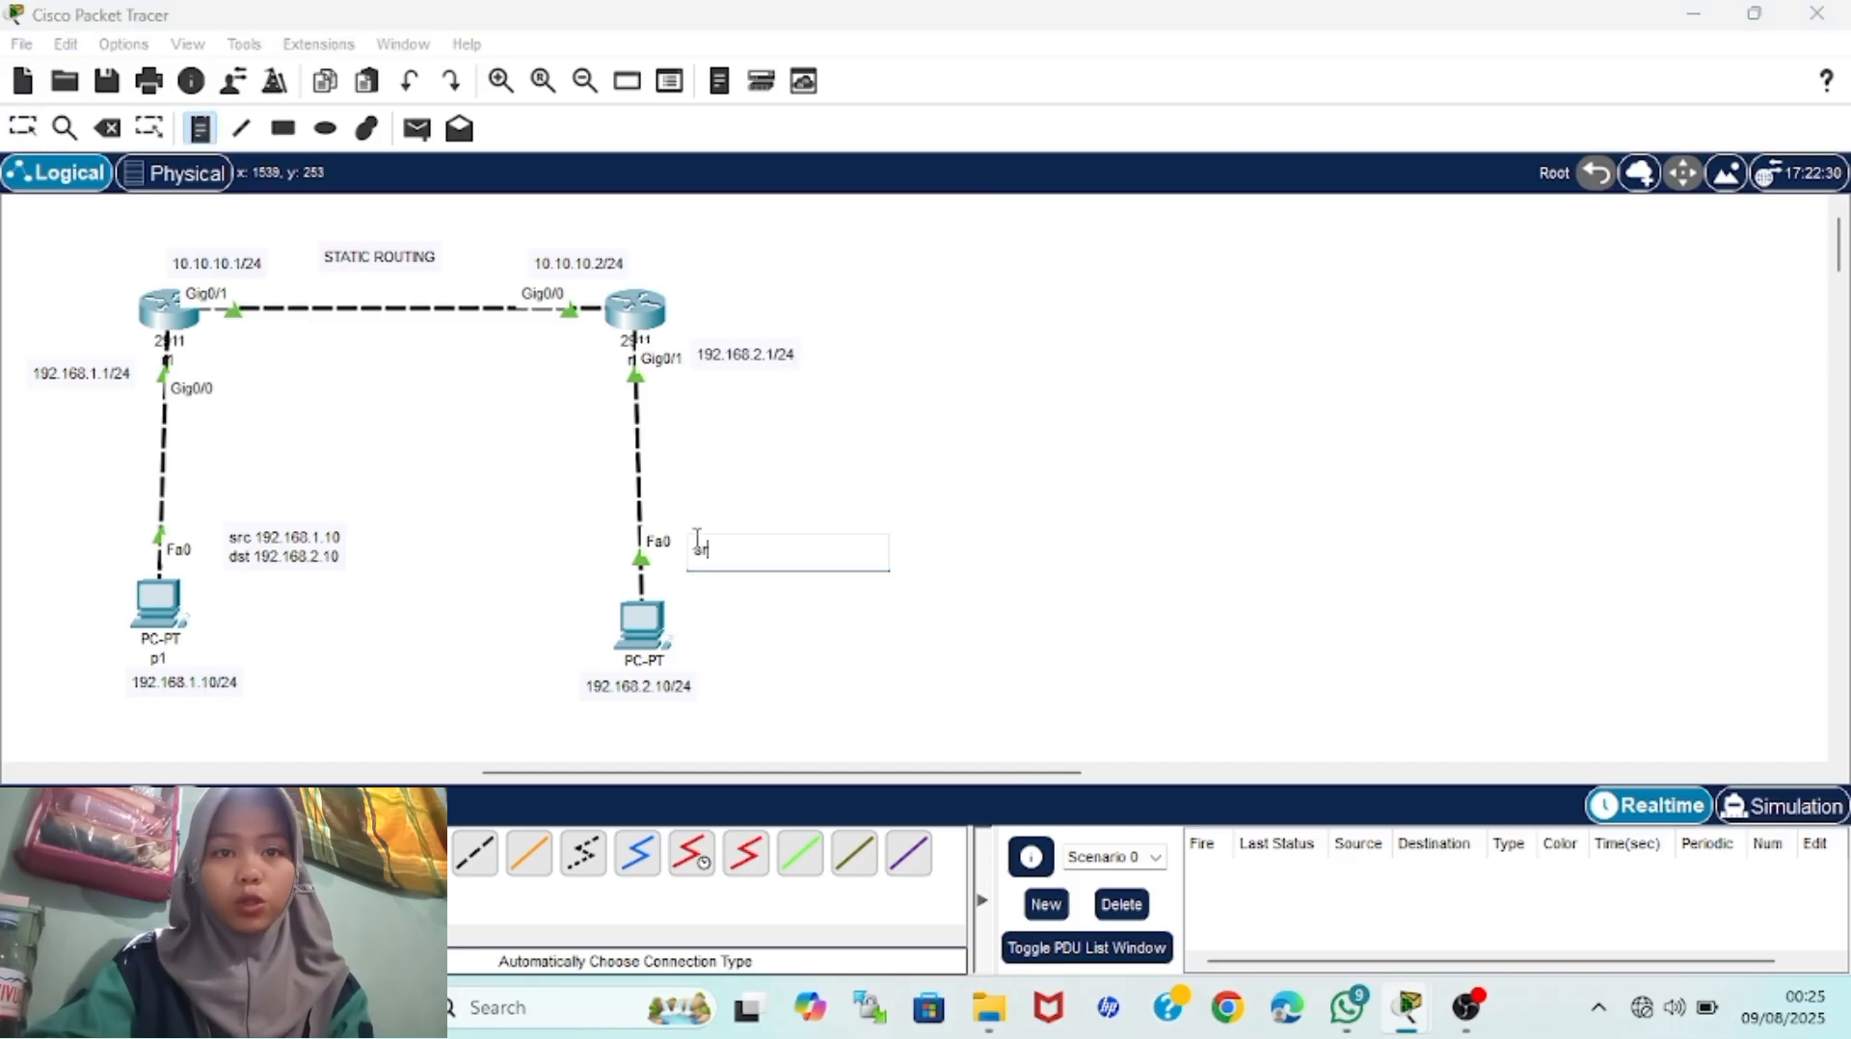
pyautogui.write('c 192.1')
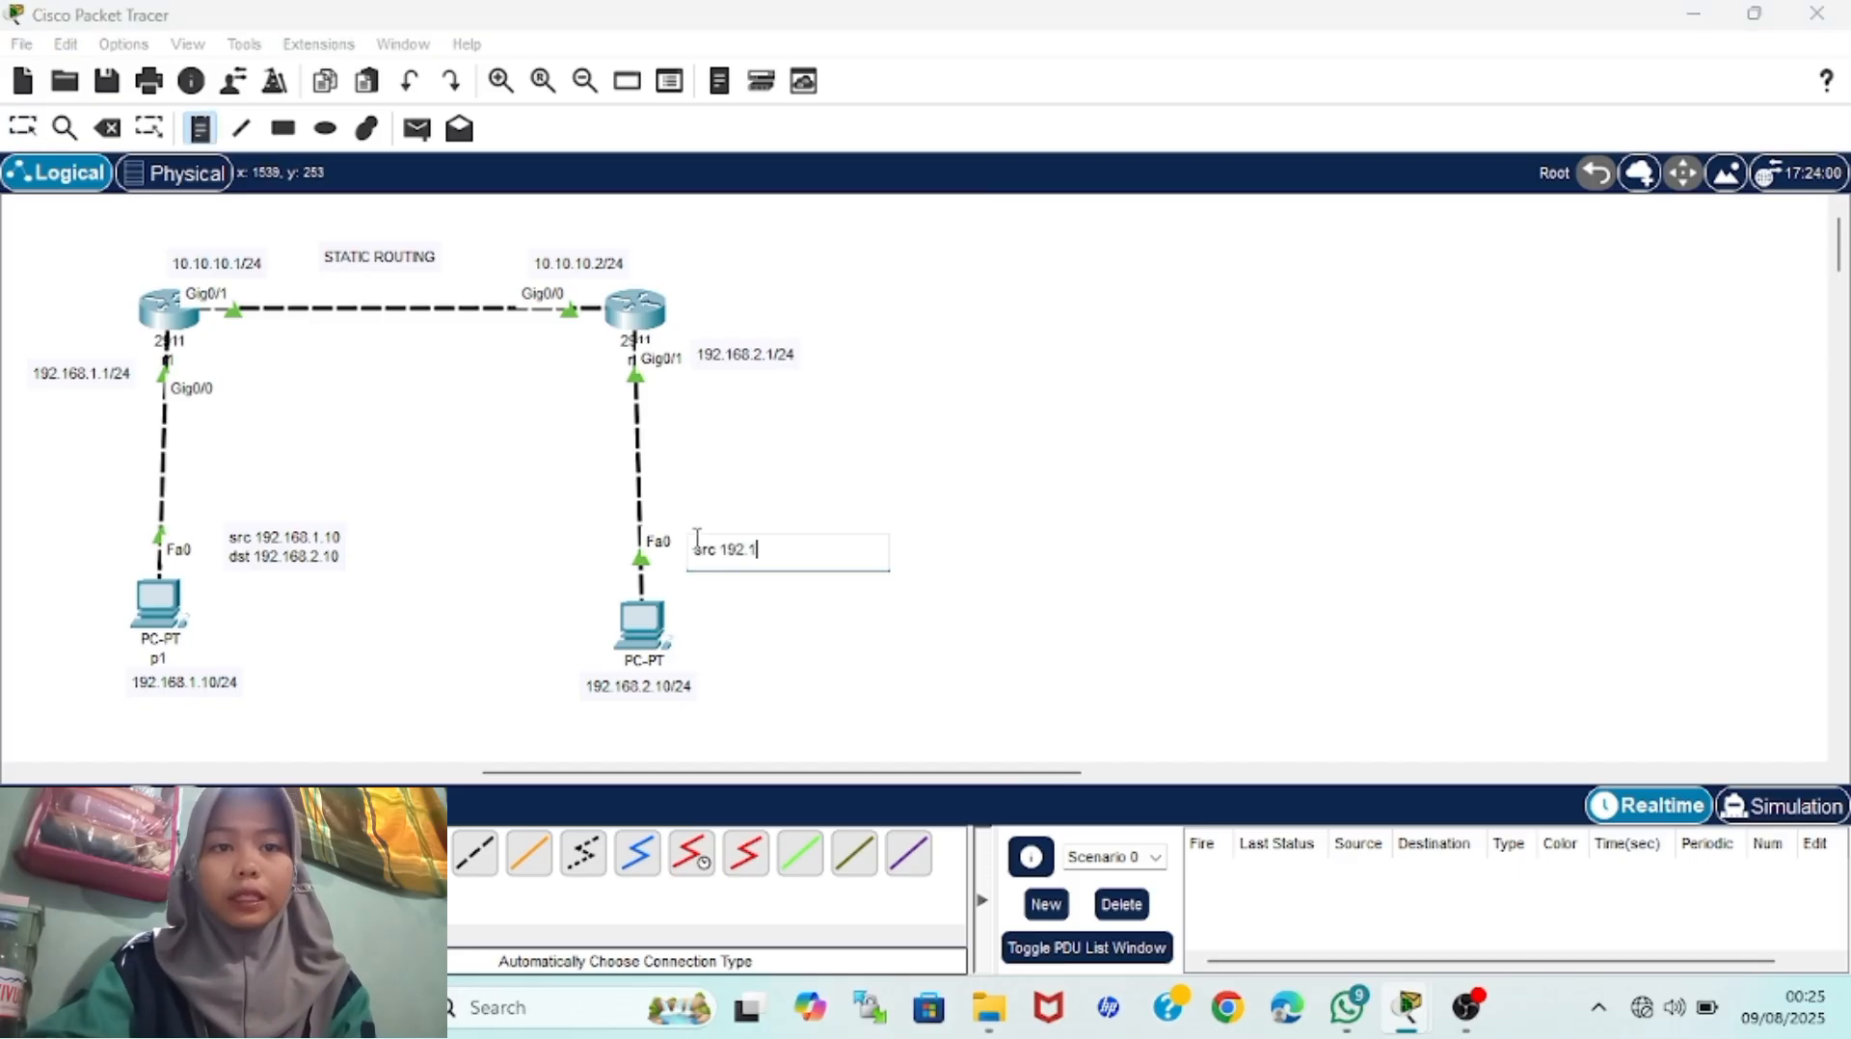
pyautogui.write('68.2.10')
pyautogui.press('Return')
pyautogui.write('dst 192.168.1.10')
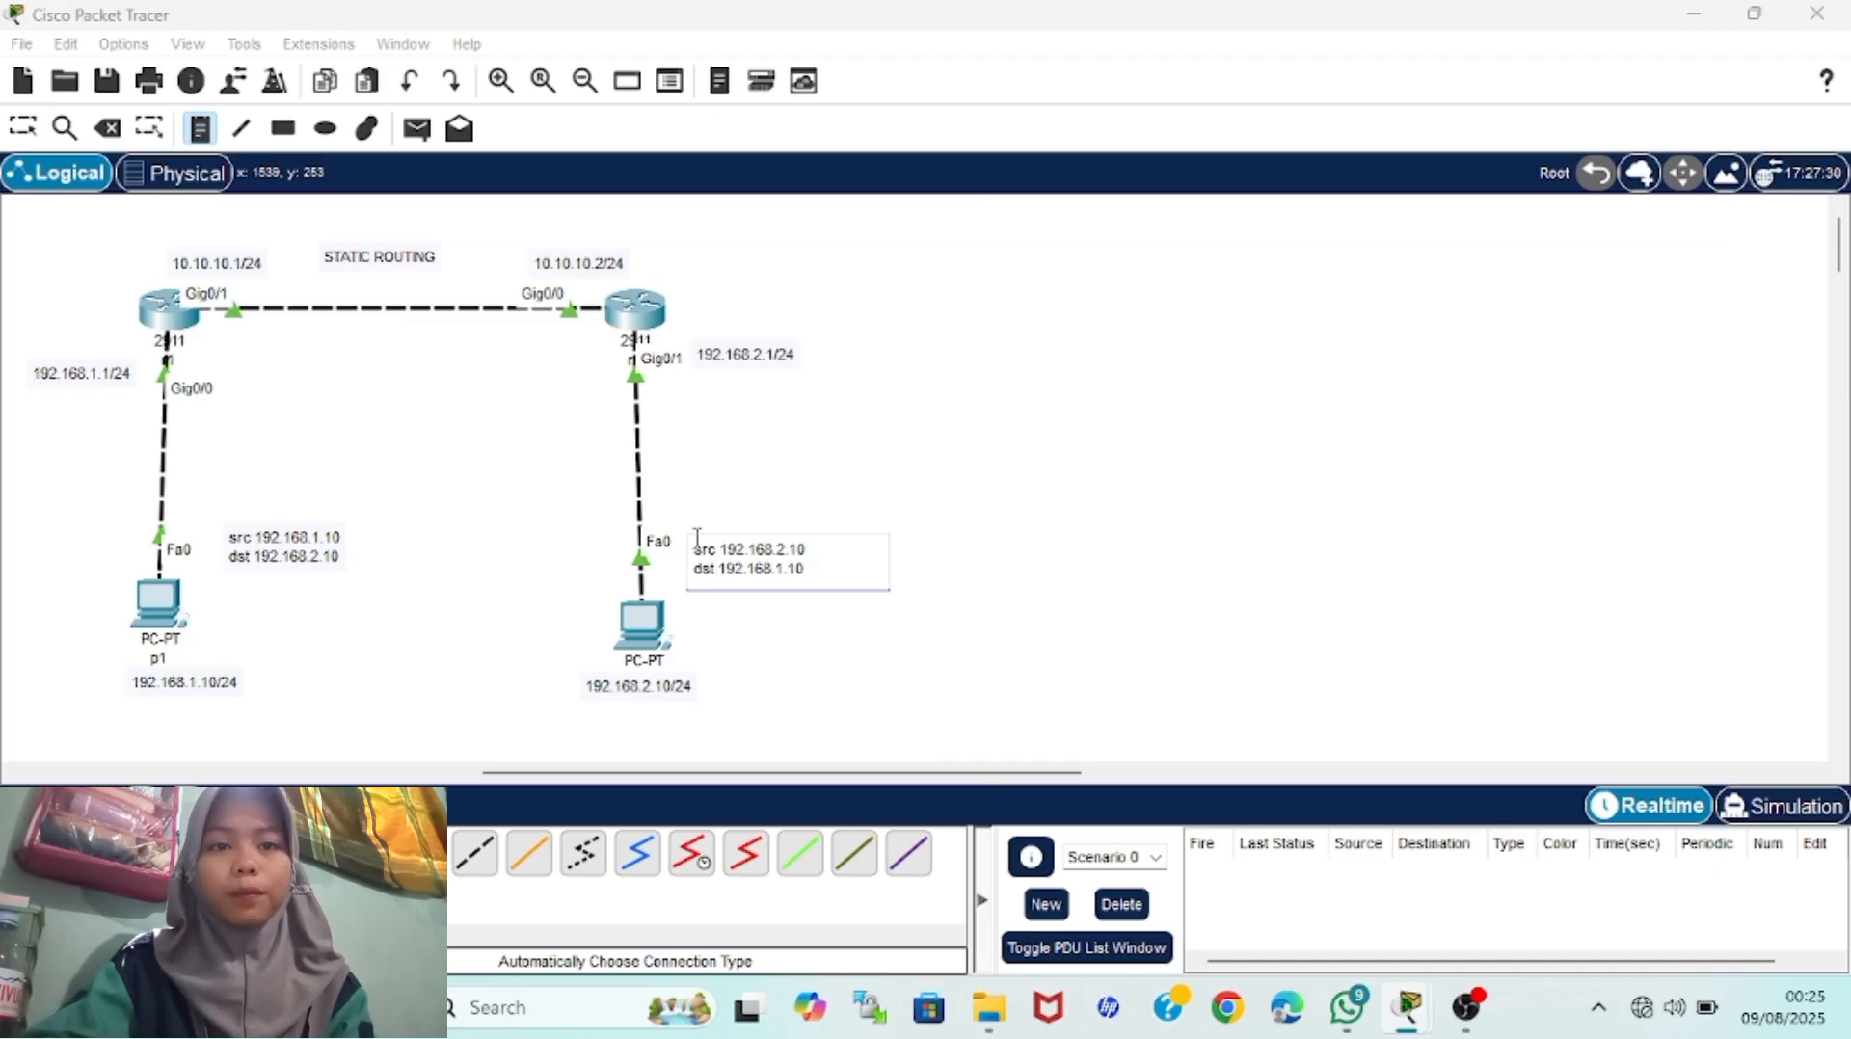
pyautogui.click(23, 127)
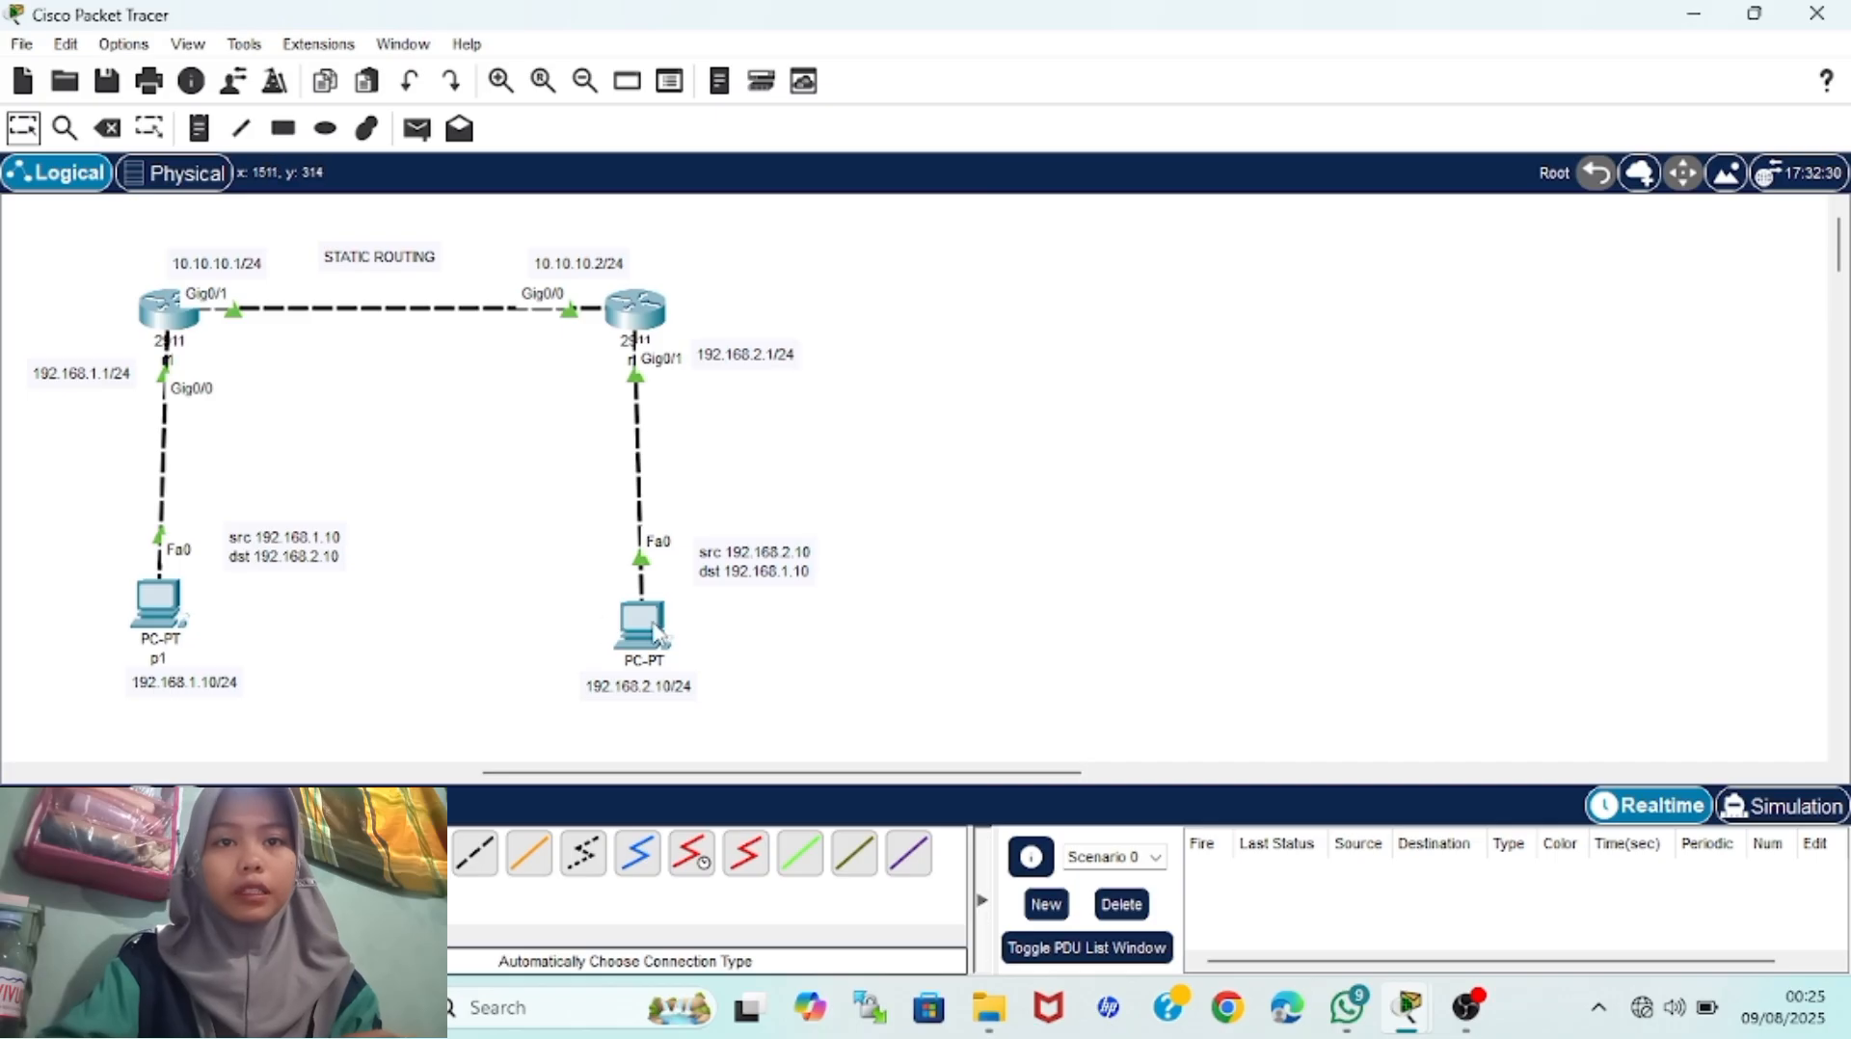
# Examine r2's routing table in its CLI for a route to the destination network 192.168.1.0/24
pyautogui.click(637, 310)
pyautogui.moveTo(902, 727); pyautogui.dragTo(1423, 836)
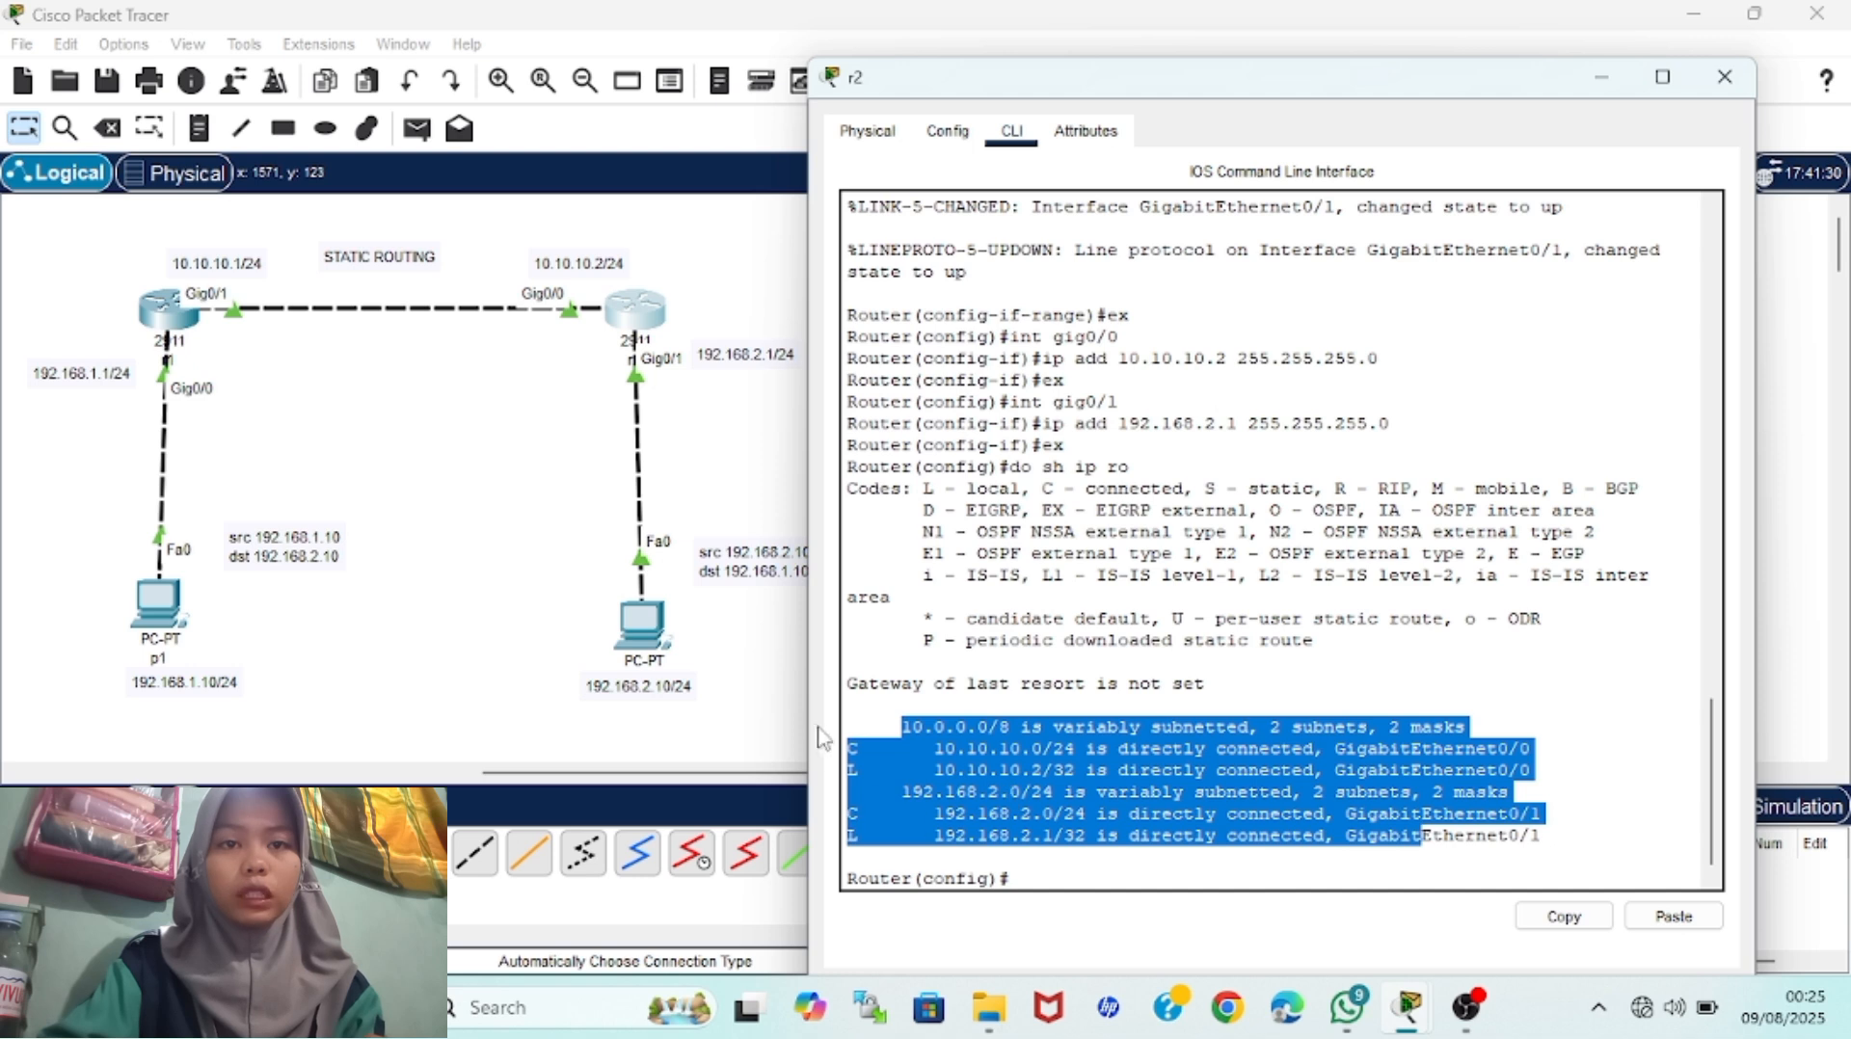
# Reposition the STATIC ROUTING note slightly so it sits centred just above the link between the two routers
pyautogui.click(749, 690)
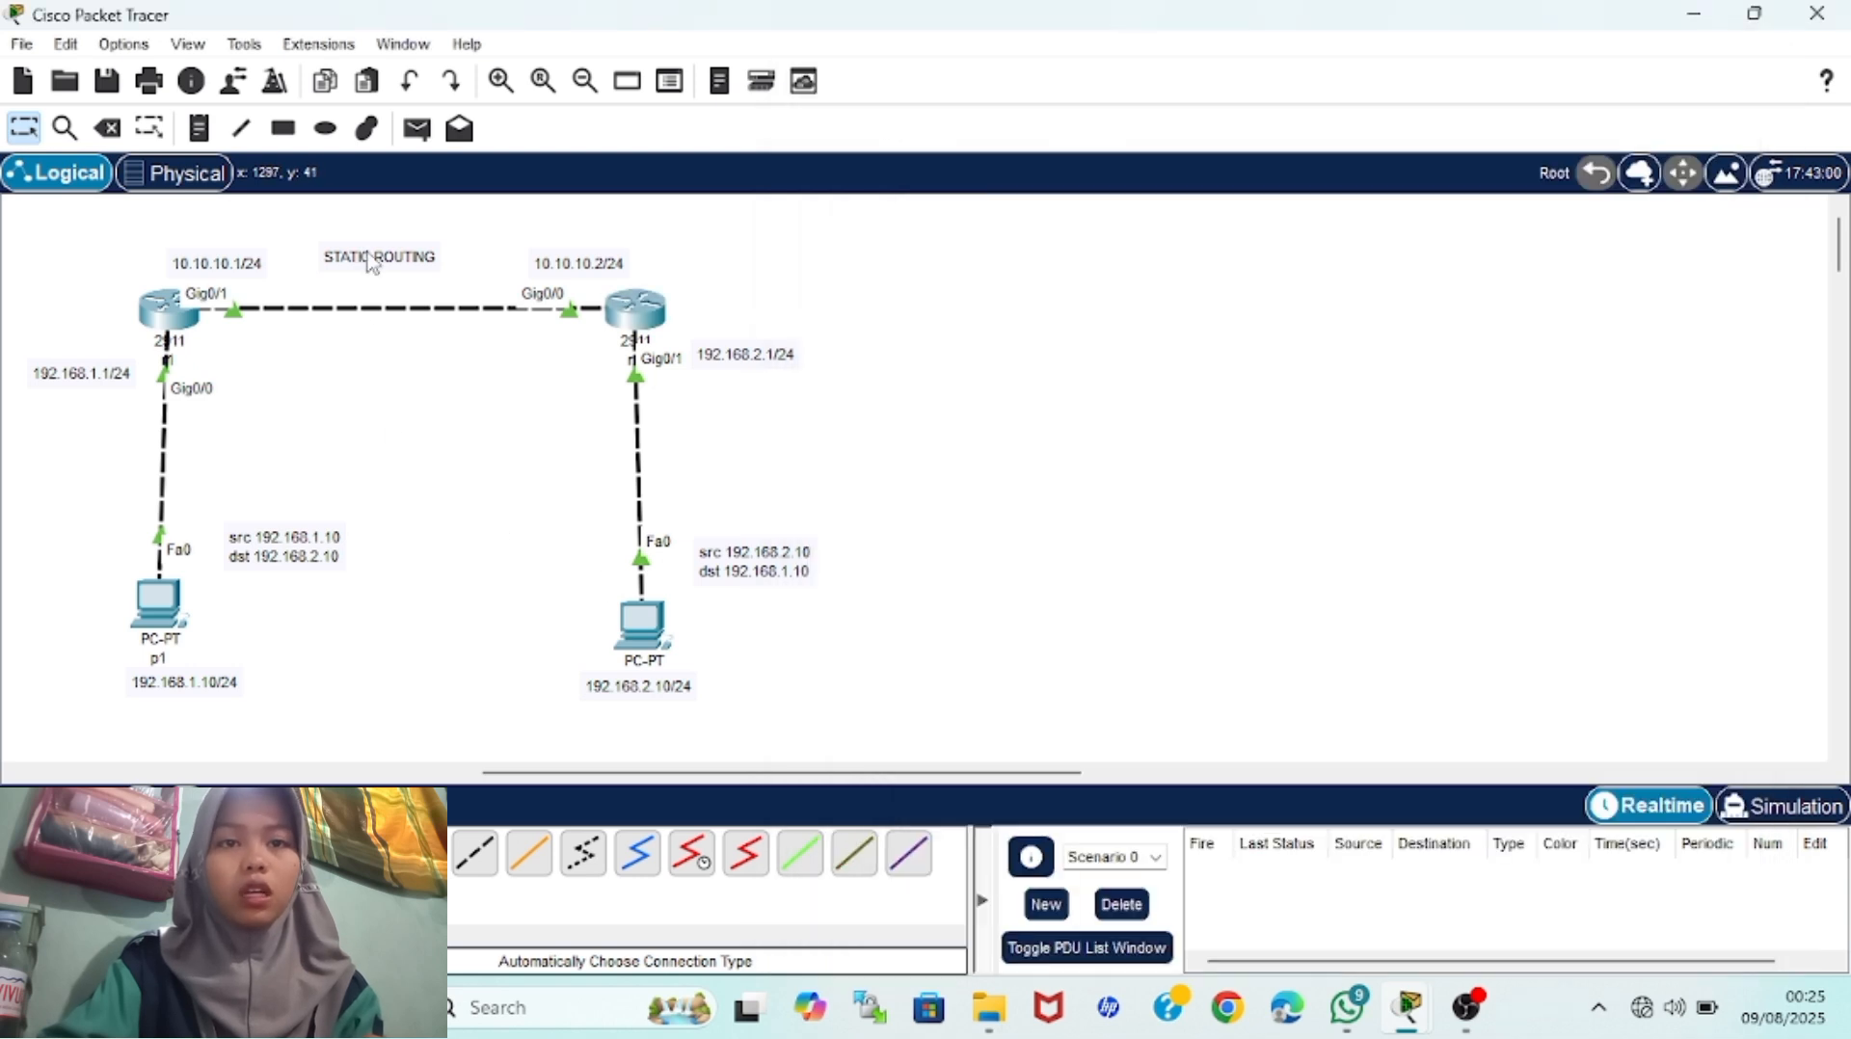
pyautogui.moveTo(374, 263)
pyautogui.mouseDown()
pyautogui.moveTo(374, 279)
pyautogui.moveTo(395, 242)
pyautogui.moveTo(414, 248)
pyautogui.moveTo(384, 262)
pyautogui.mouseUp()
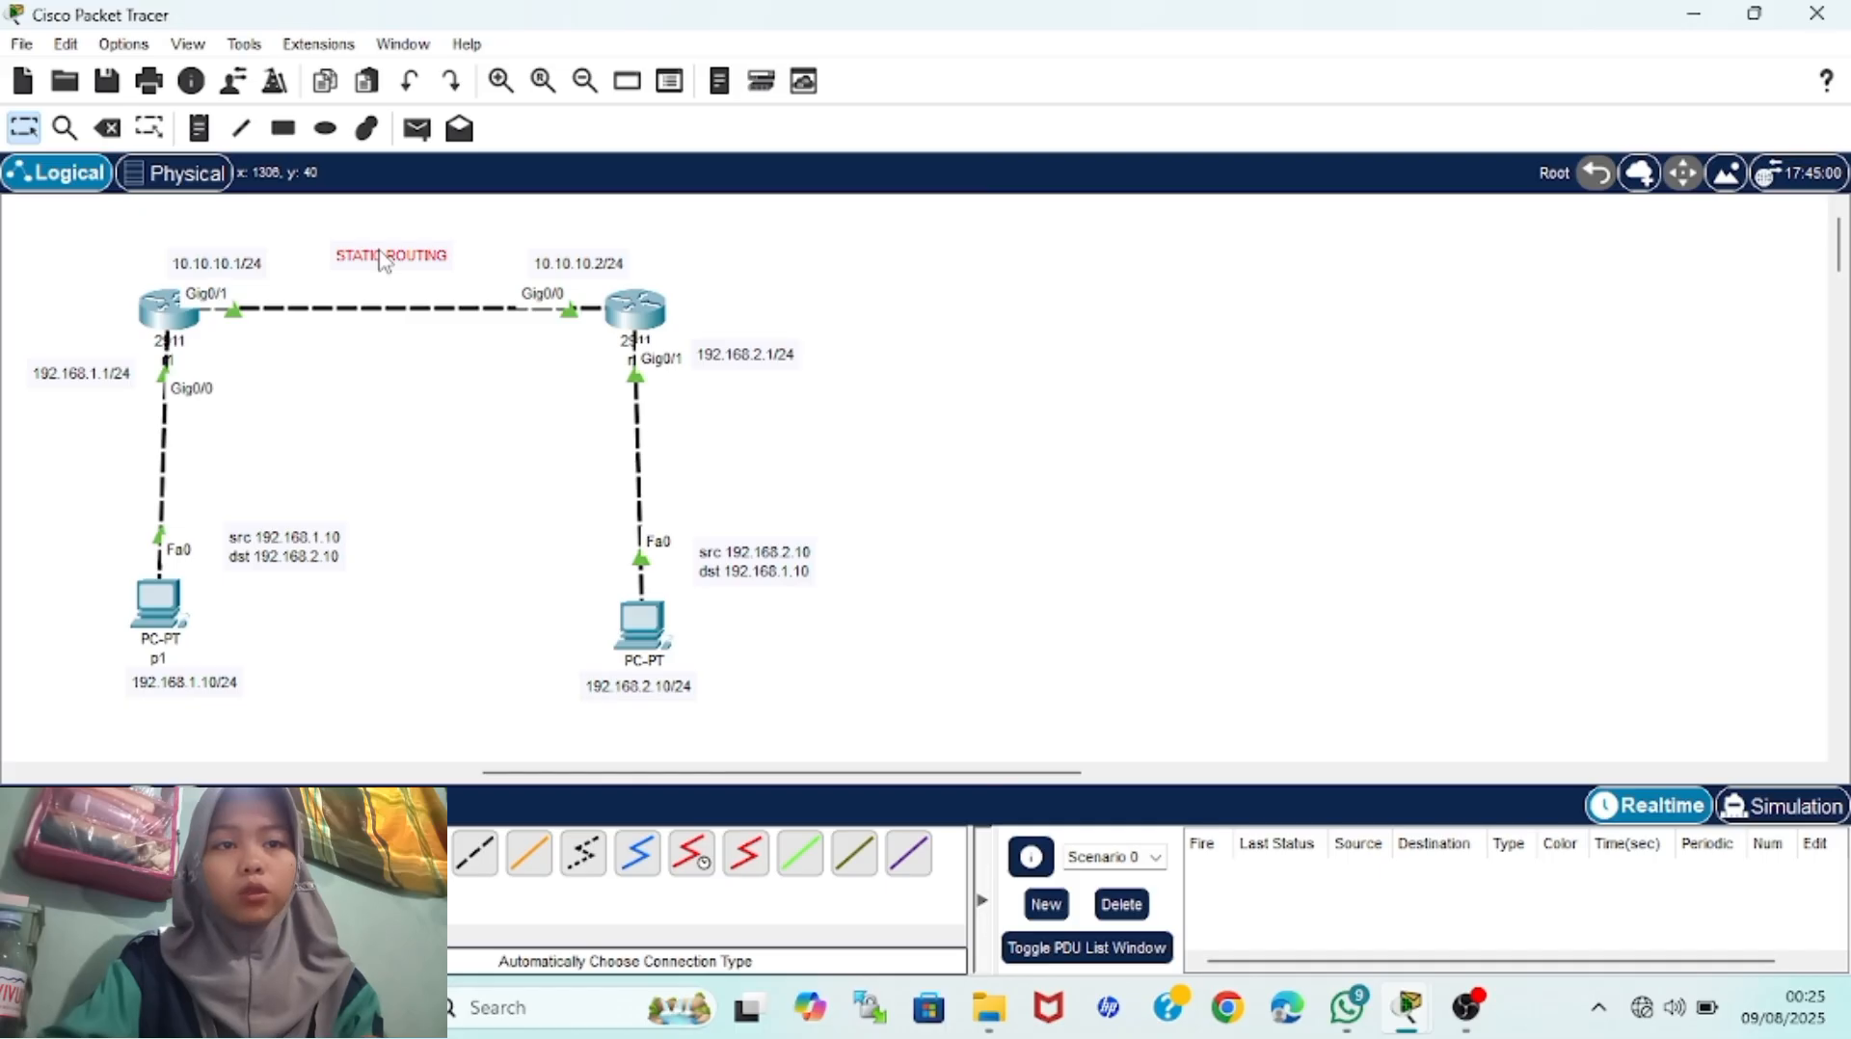
pyautogui.click(380, 252)
pyautogui.click(413, 371)
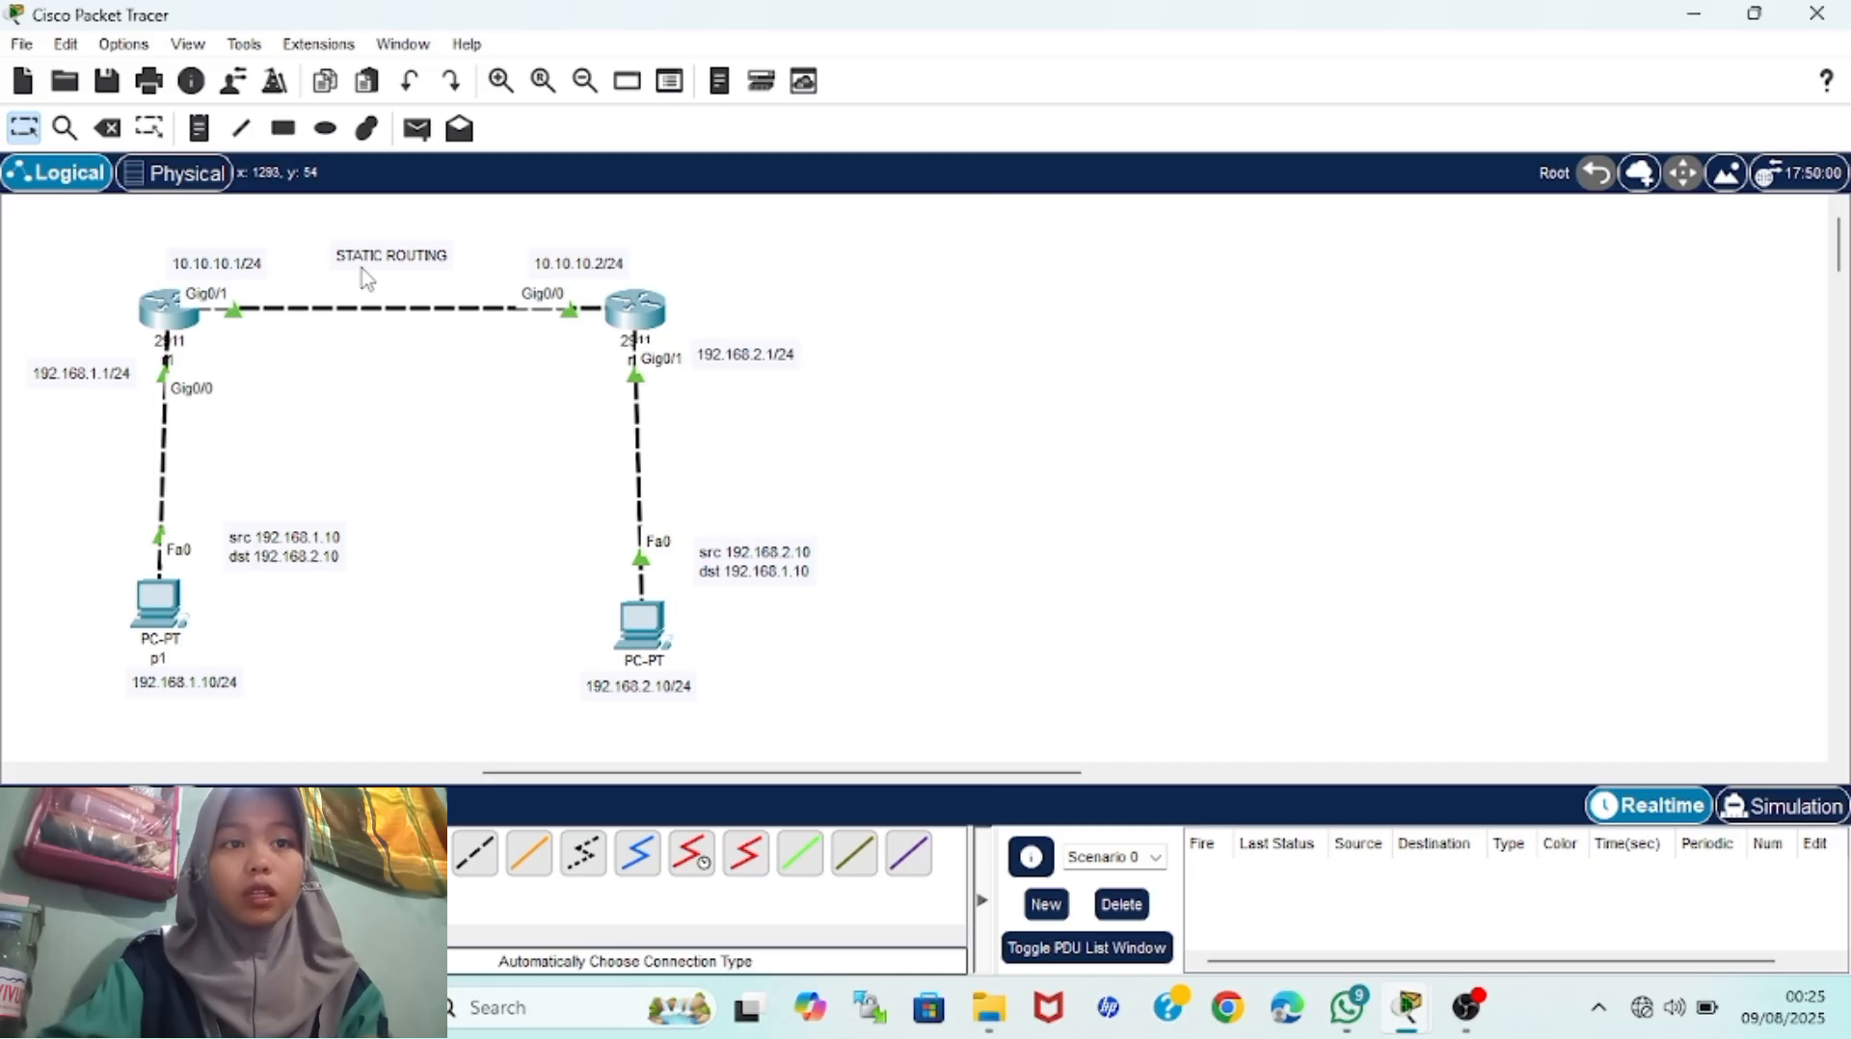
pyautogui.moveTo(390, 271); pyautogui.dragTo(381, 280)
pyautogui.click(395, 398)
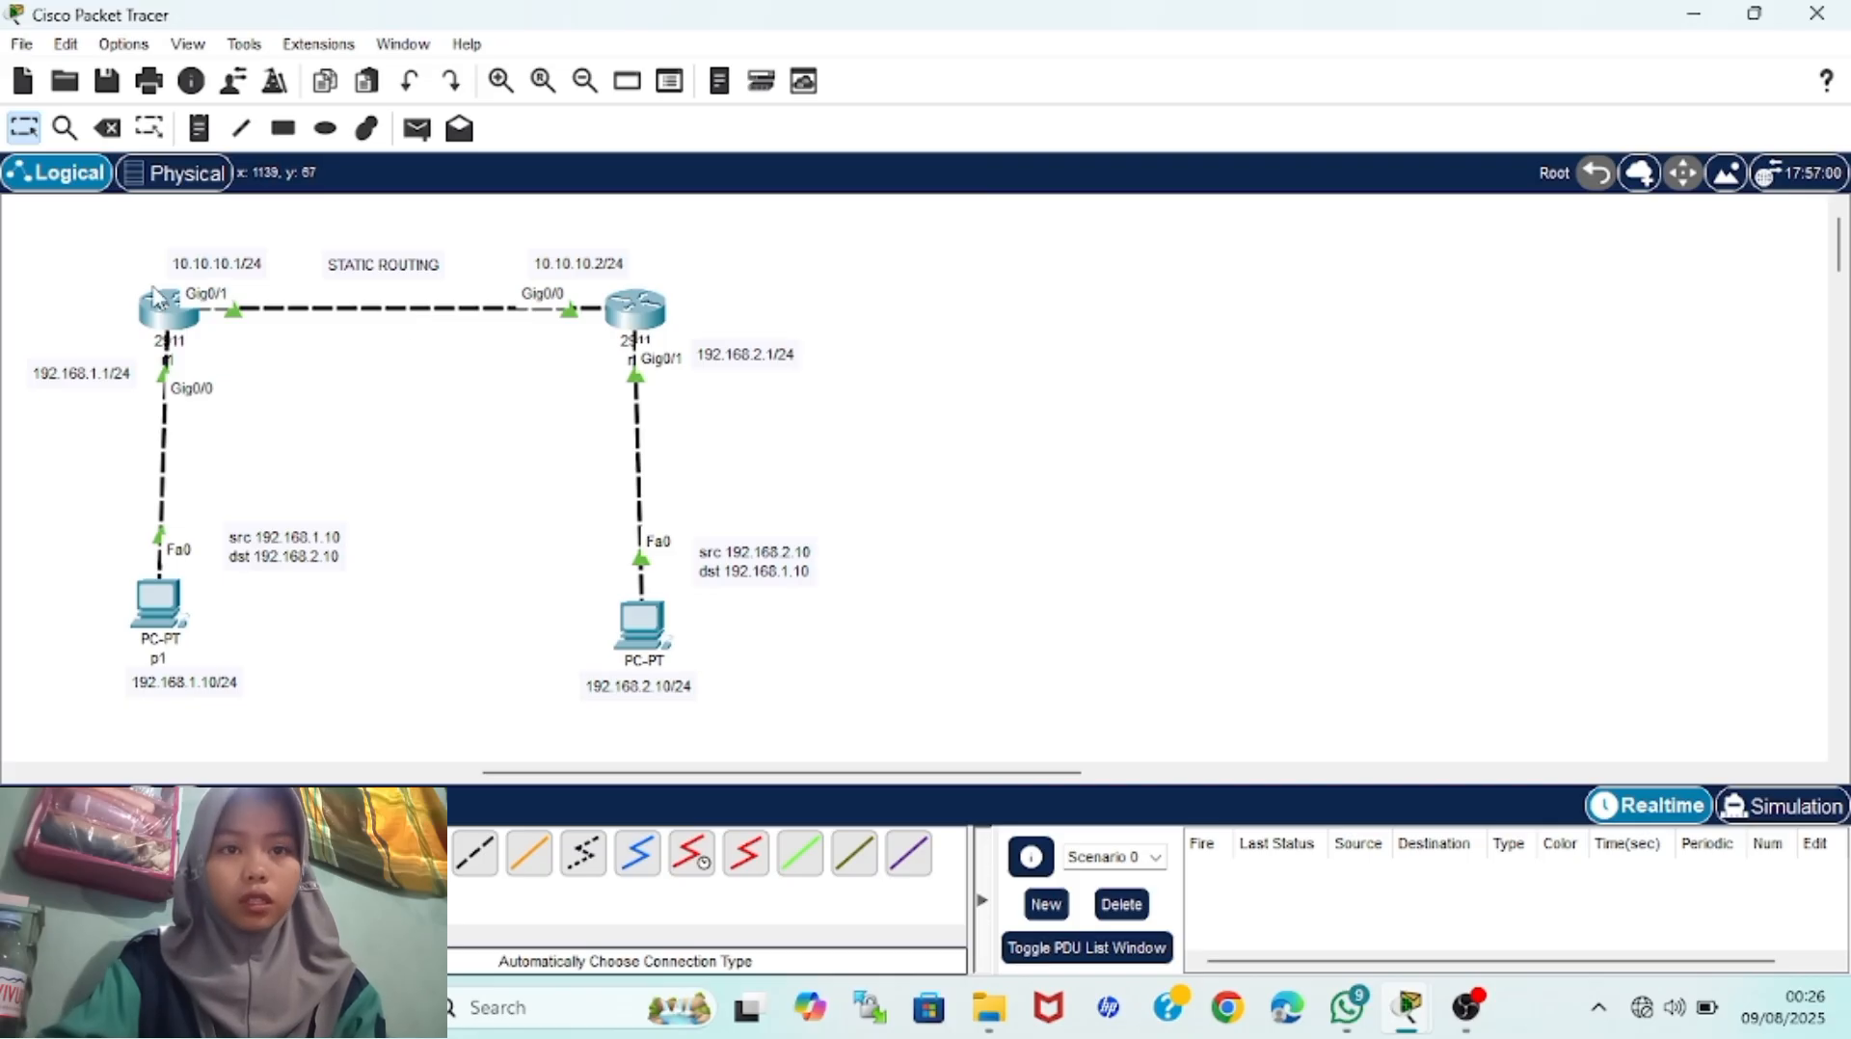
# In r1's CLI, add a static route to 192.168.2.0 with mask 255.255.255.0 via next hop 10.10.10.2
pyautogui.click(157, 301)
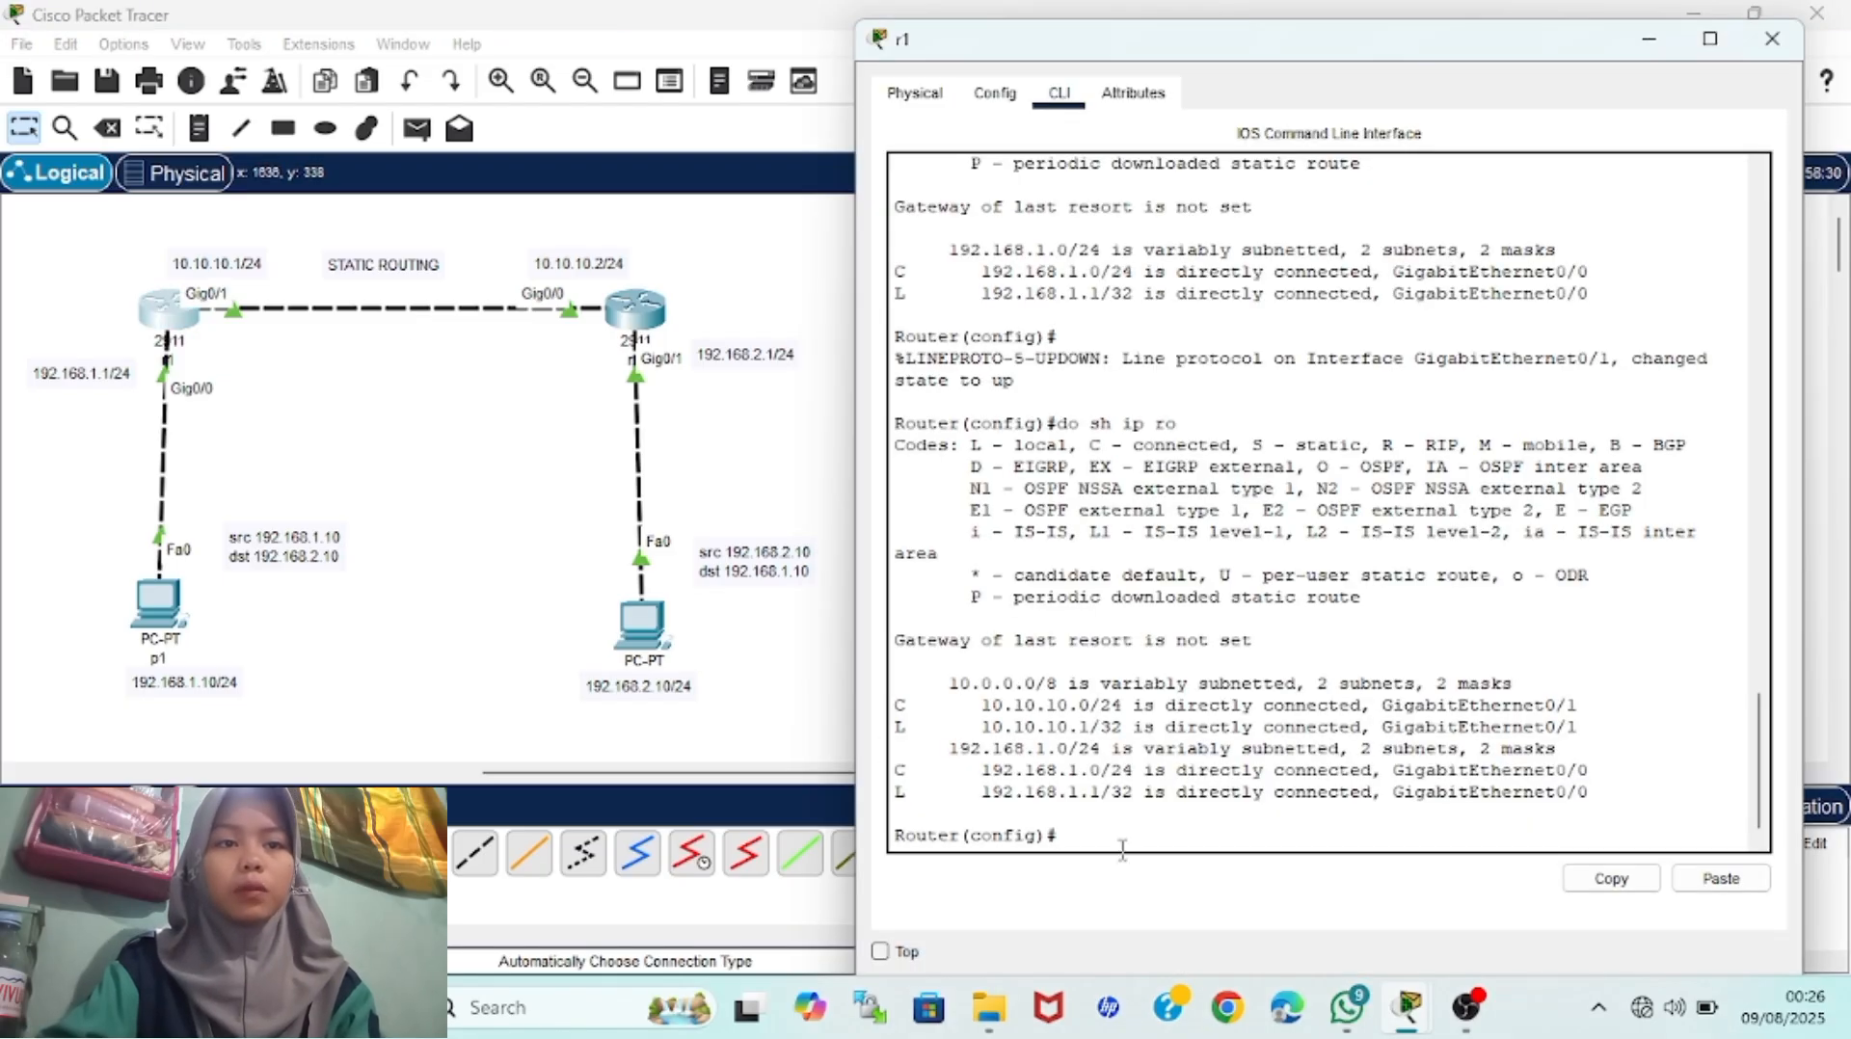
pyautogui.write('ip route')
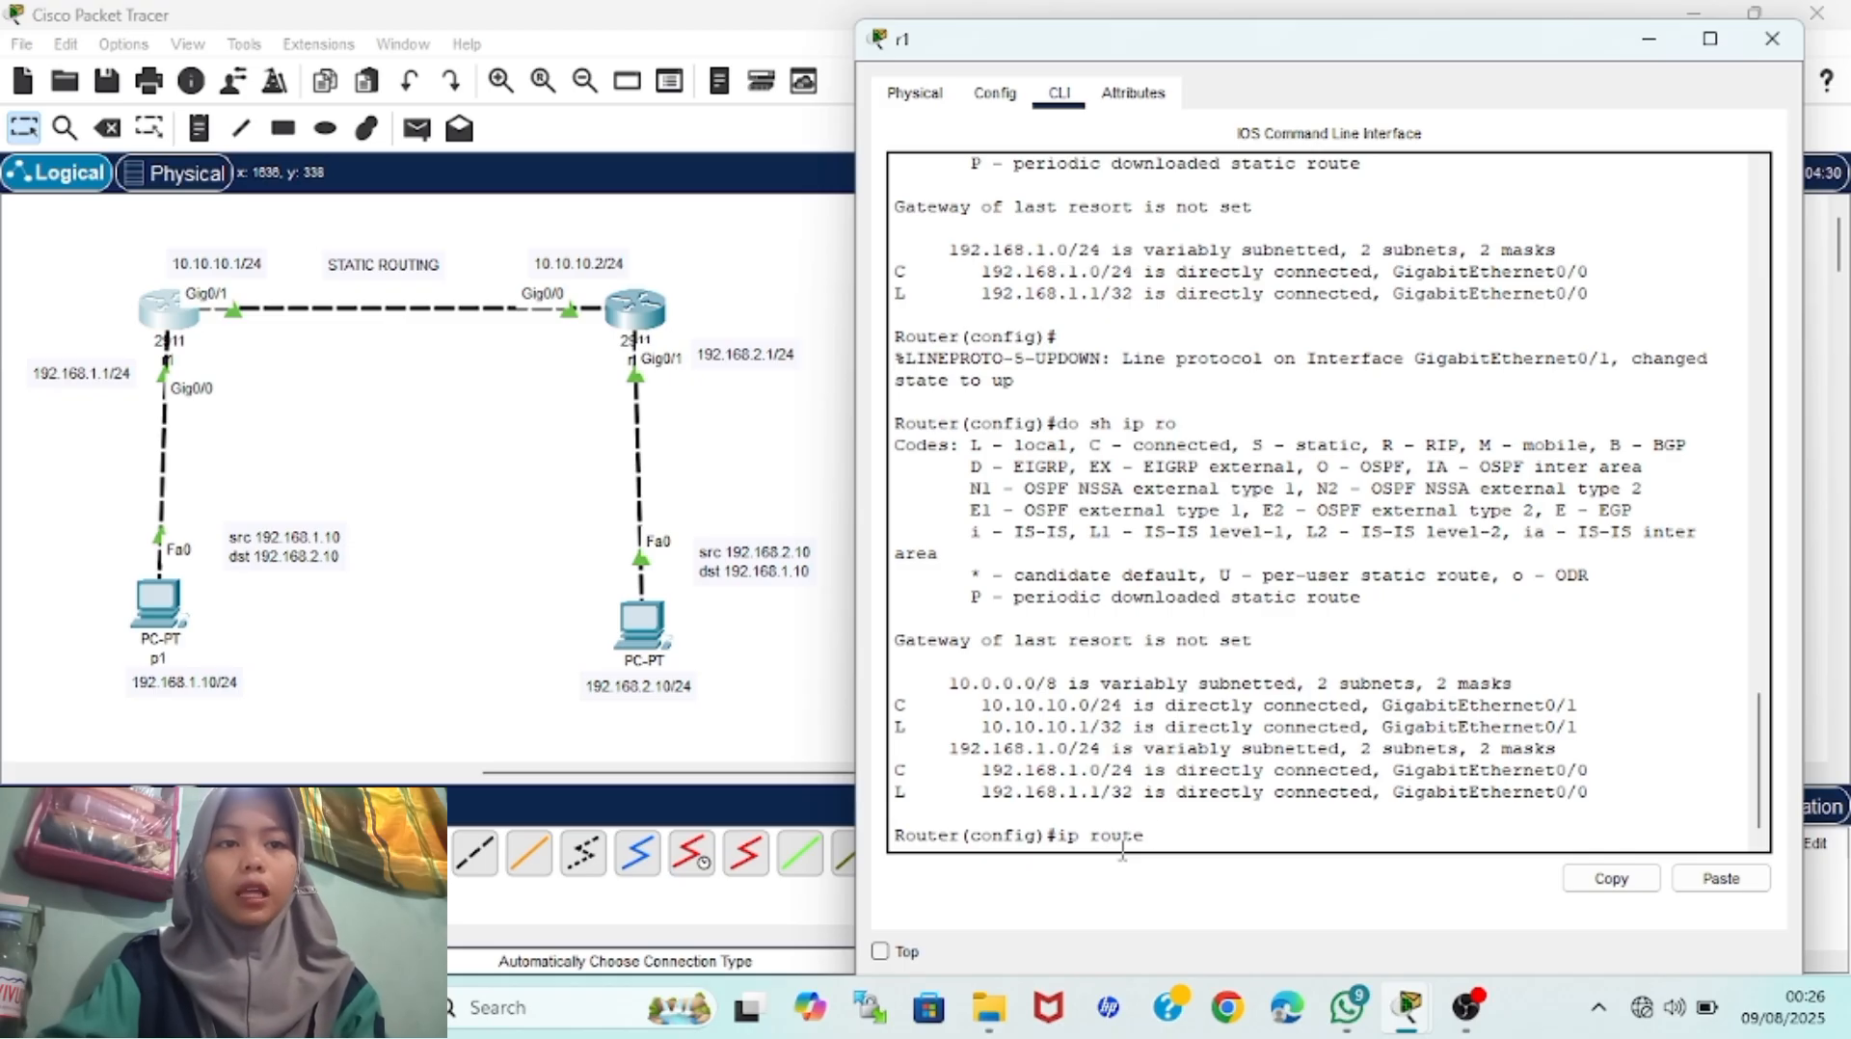
pyautogui.write('1')
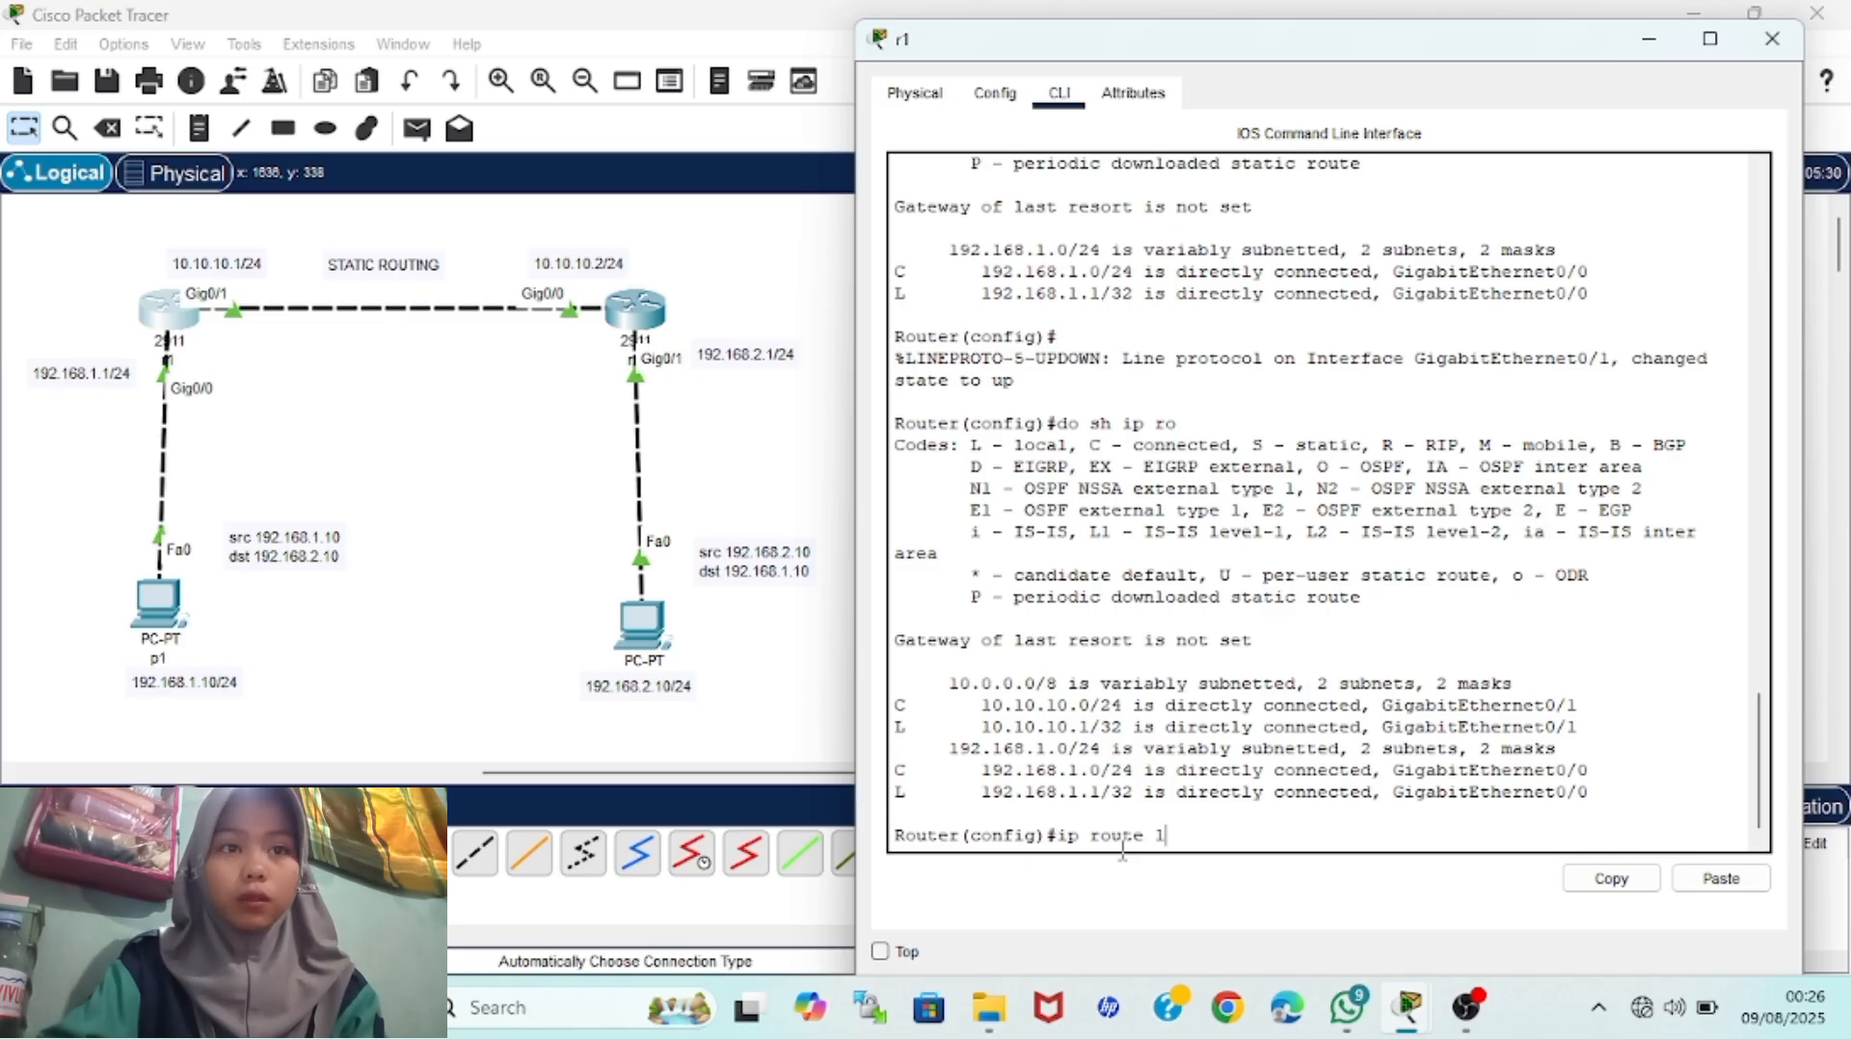
pyautogui.write('92.168.')
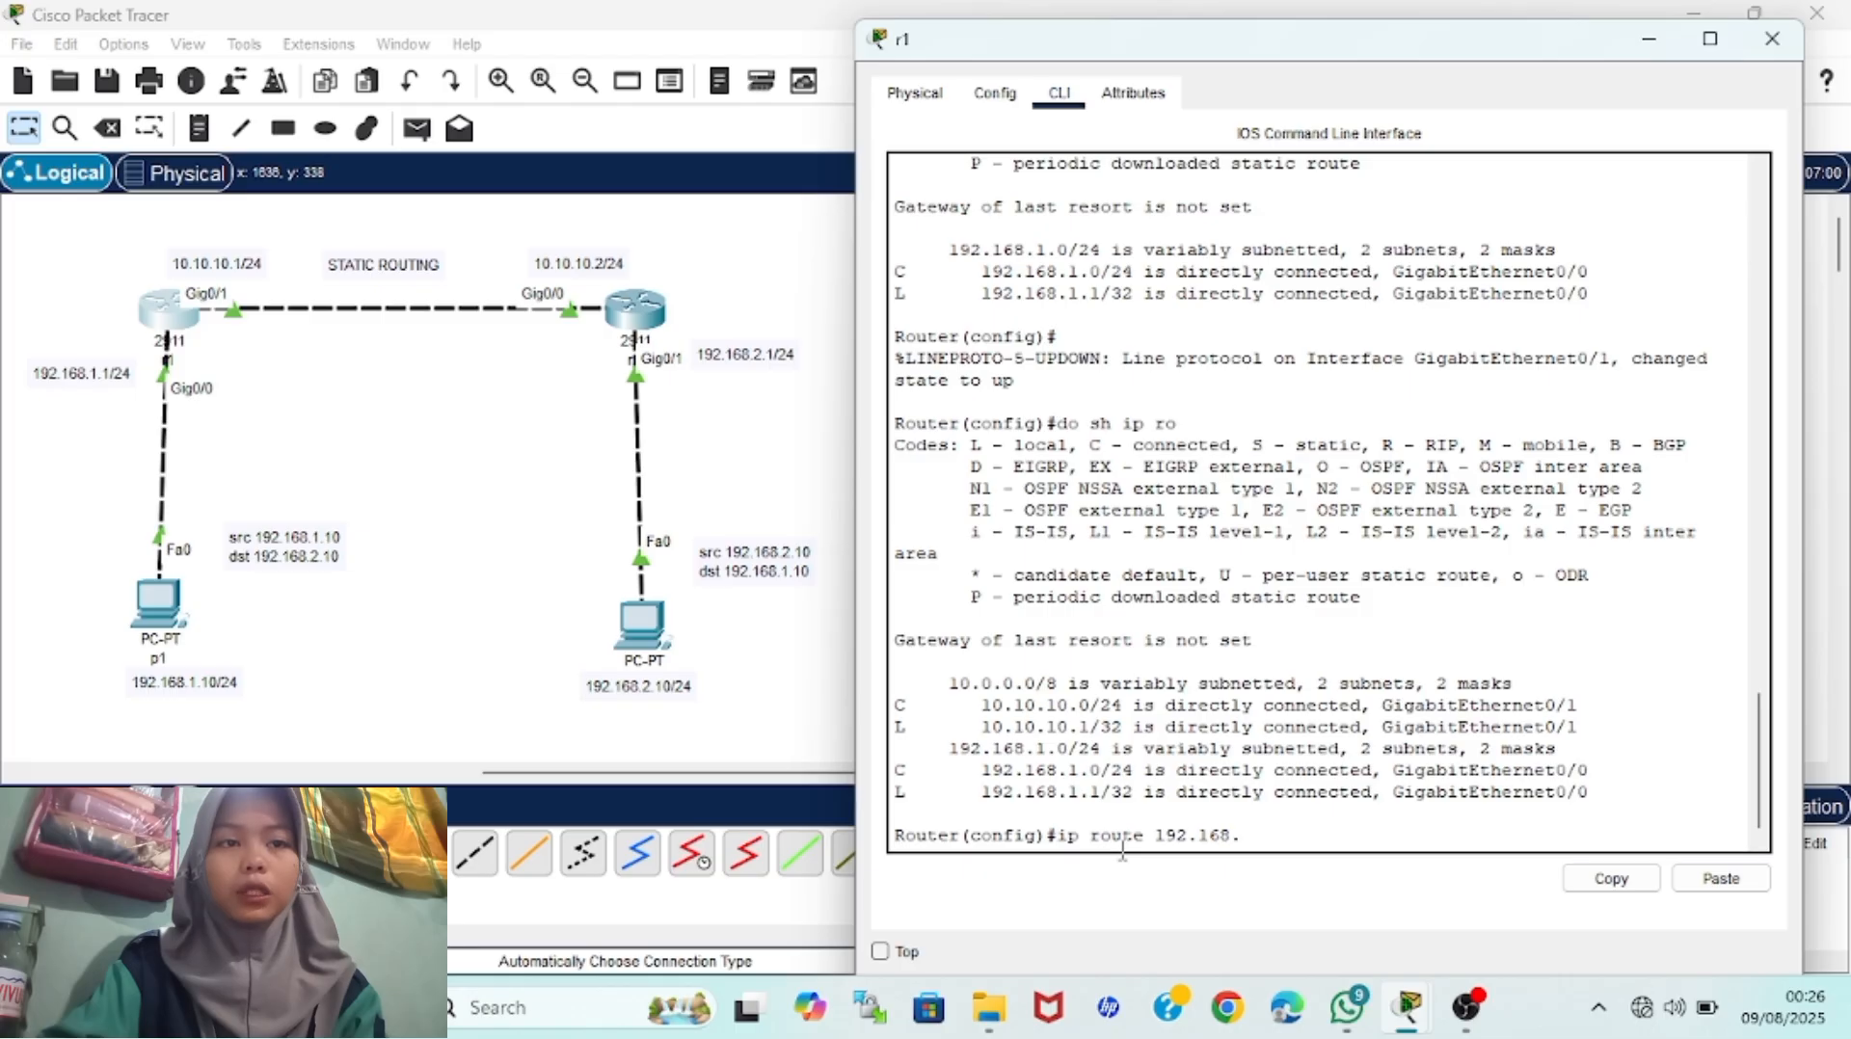
pyautogui.write('2.0 255')
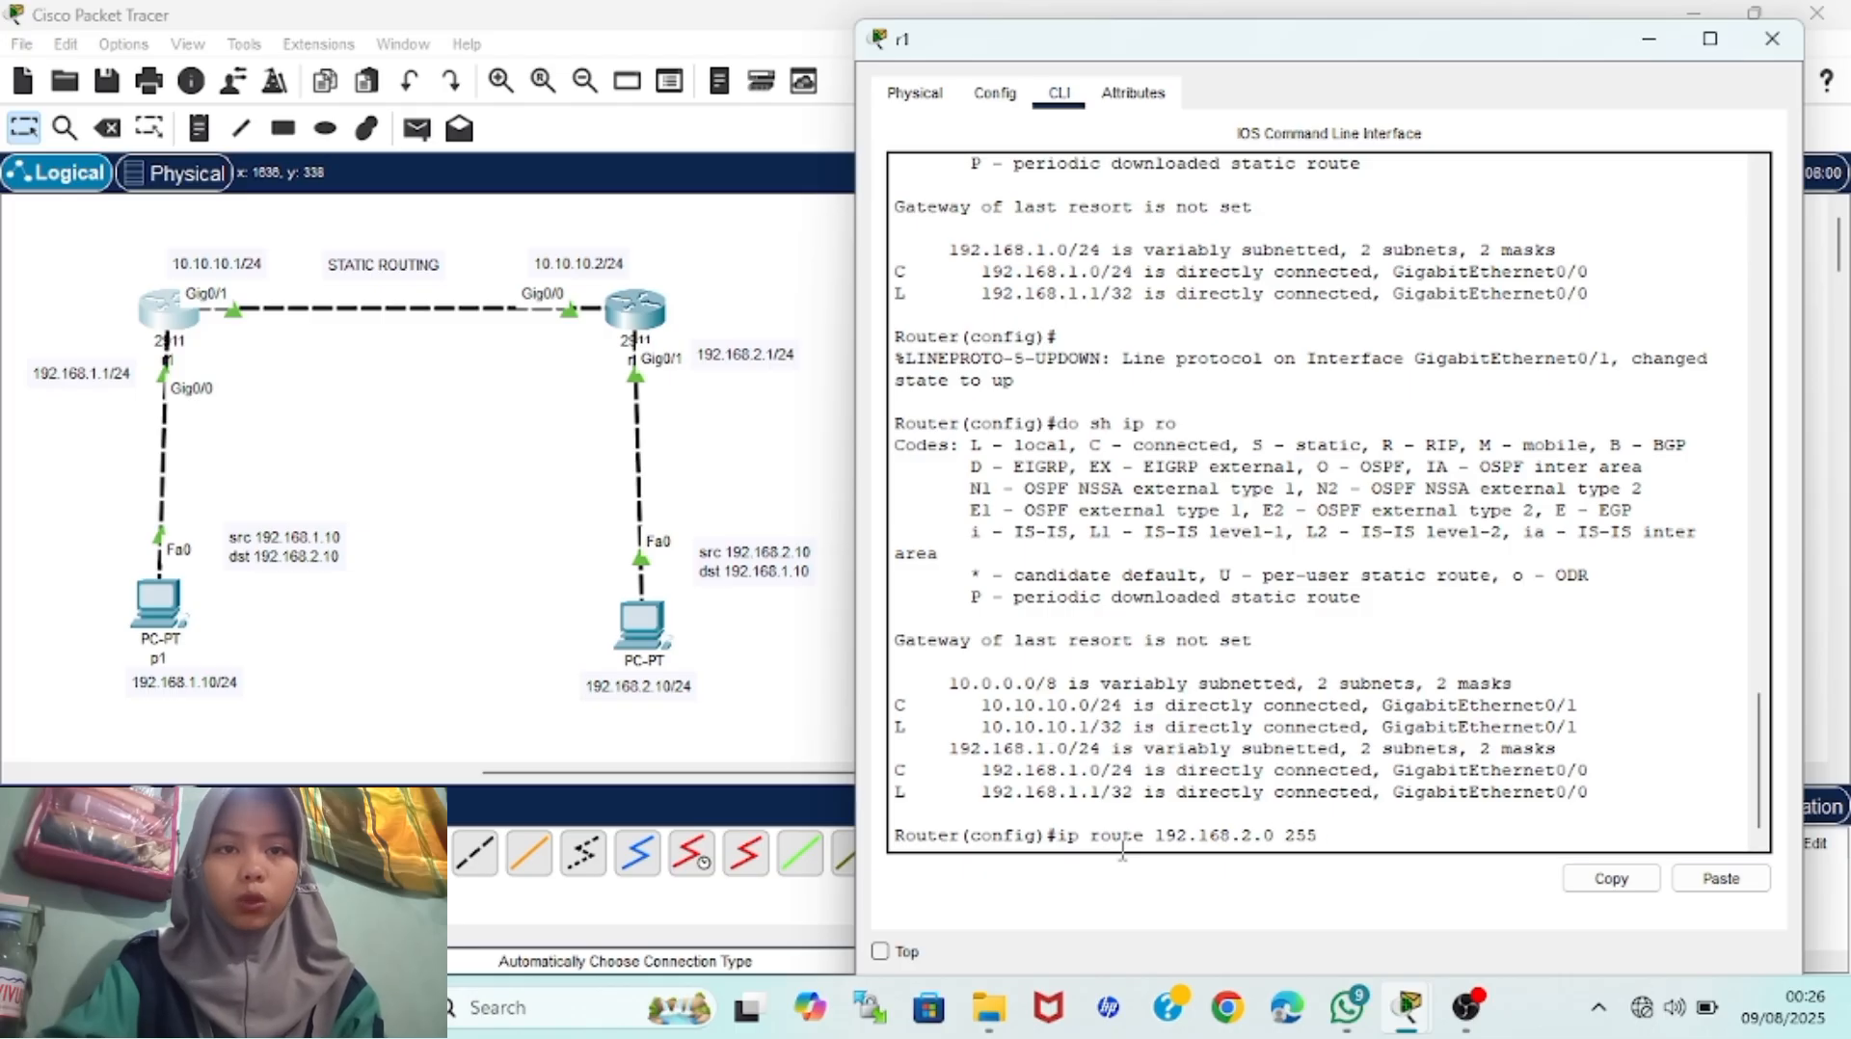
pyautogui.write('.255.255')
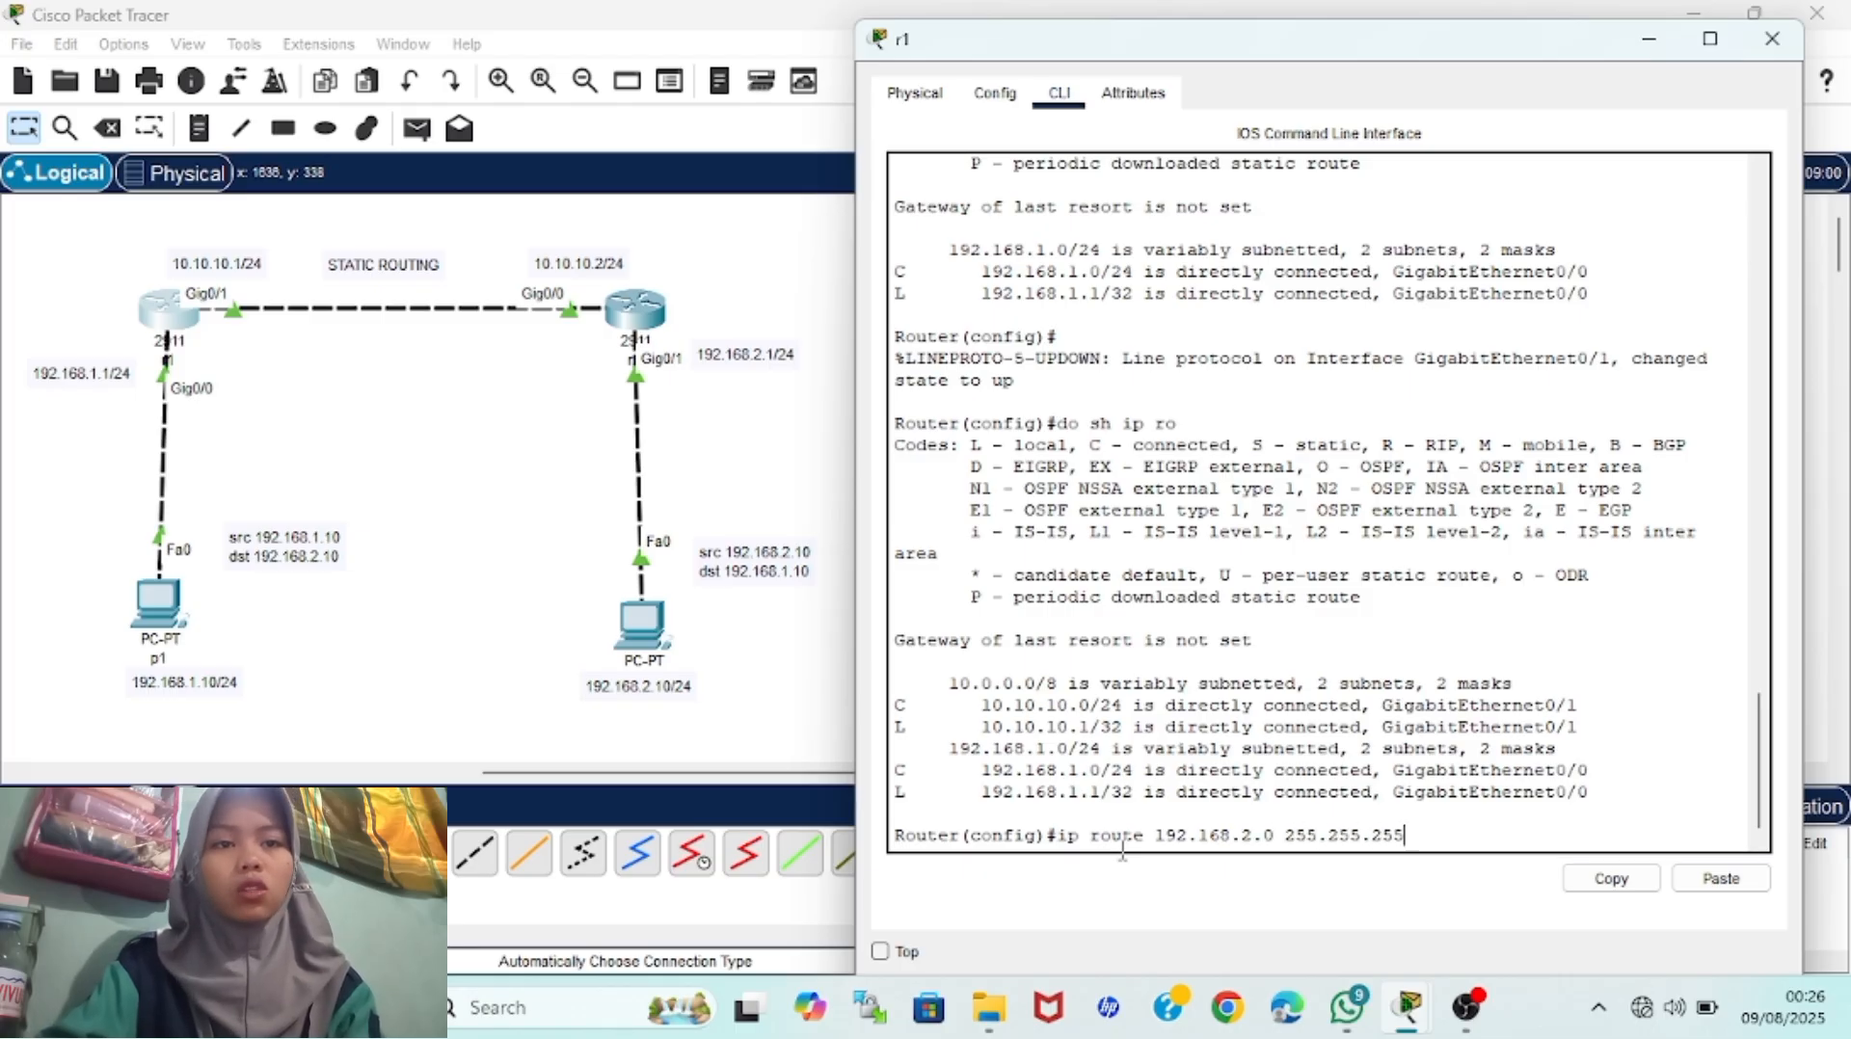
pyautogui.write('.0')
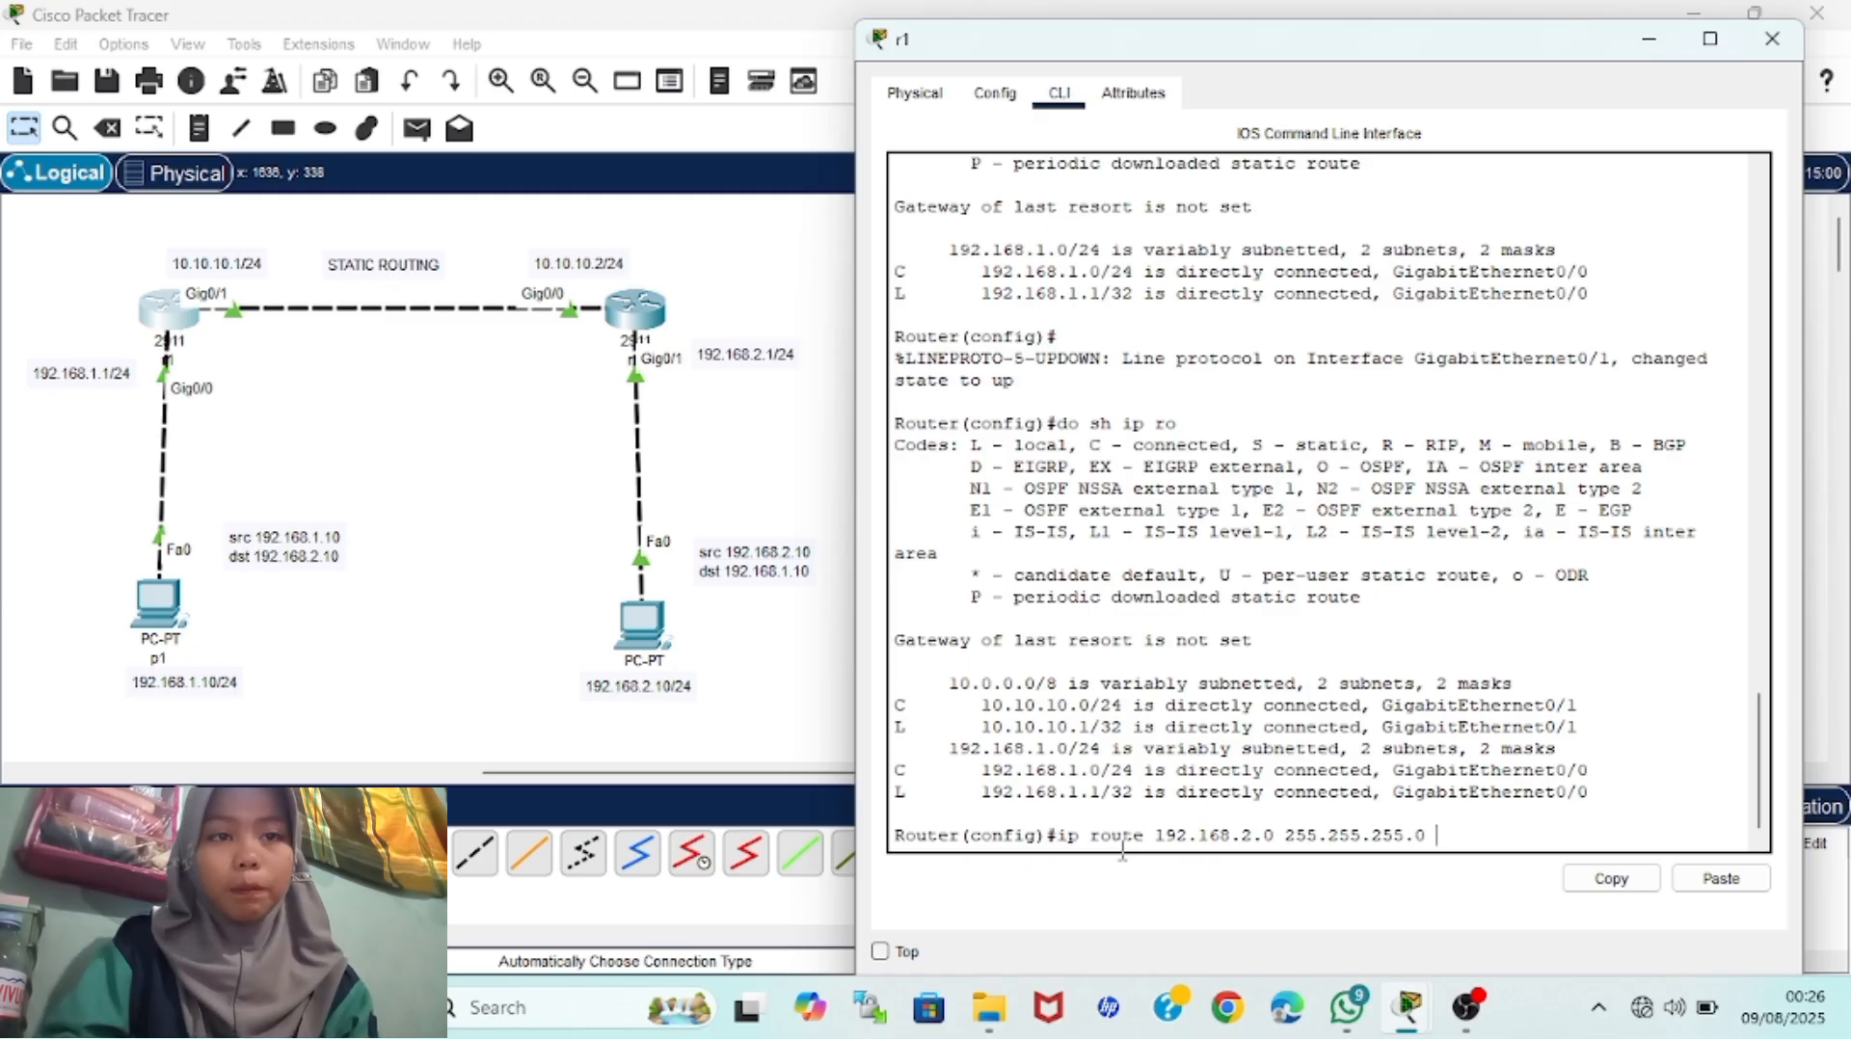
pyautogui.write('10.10.10.2')
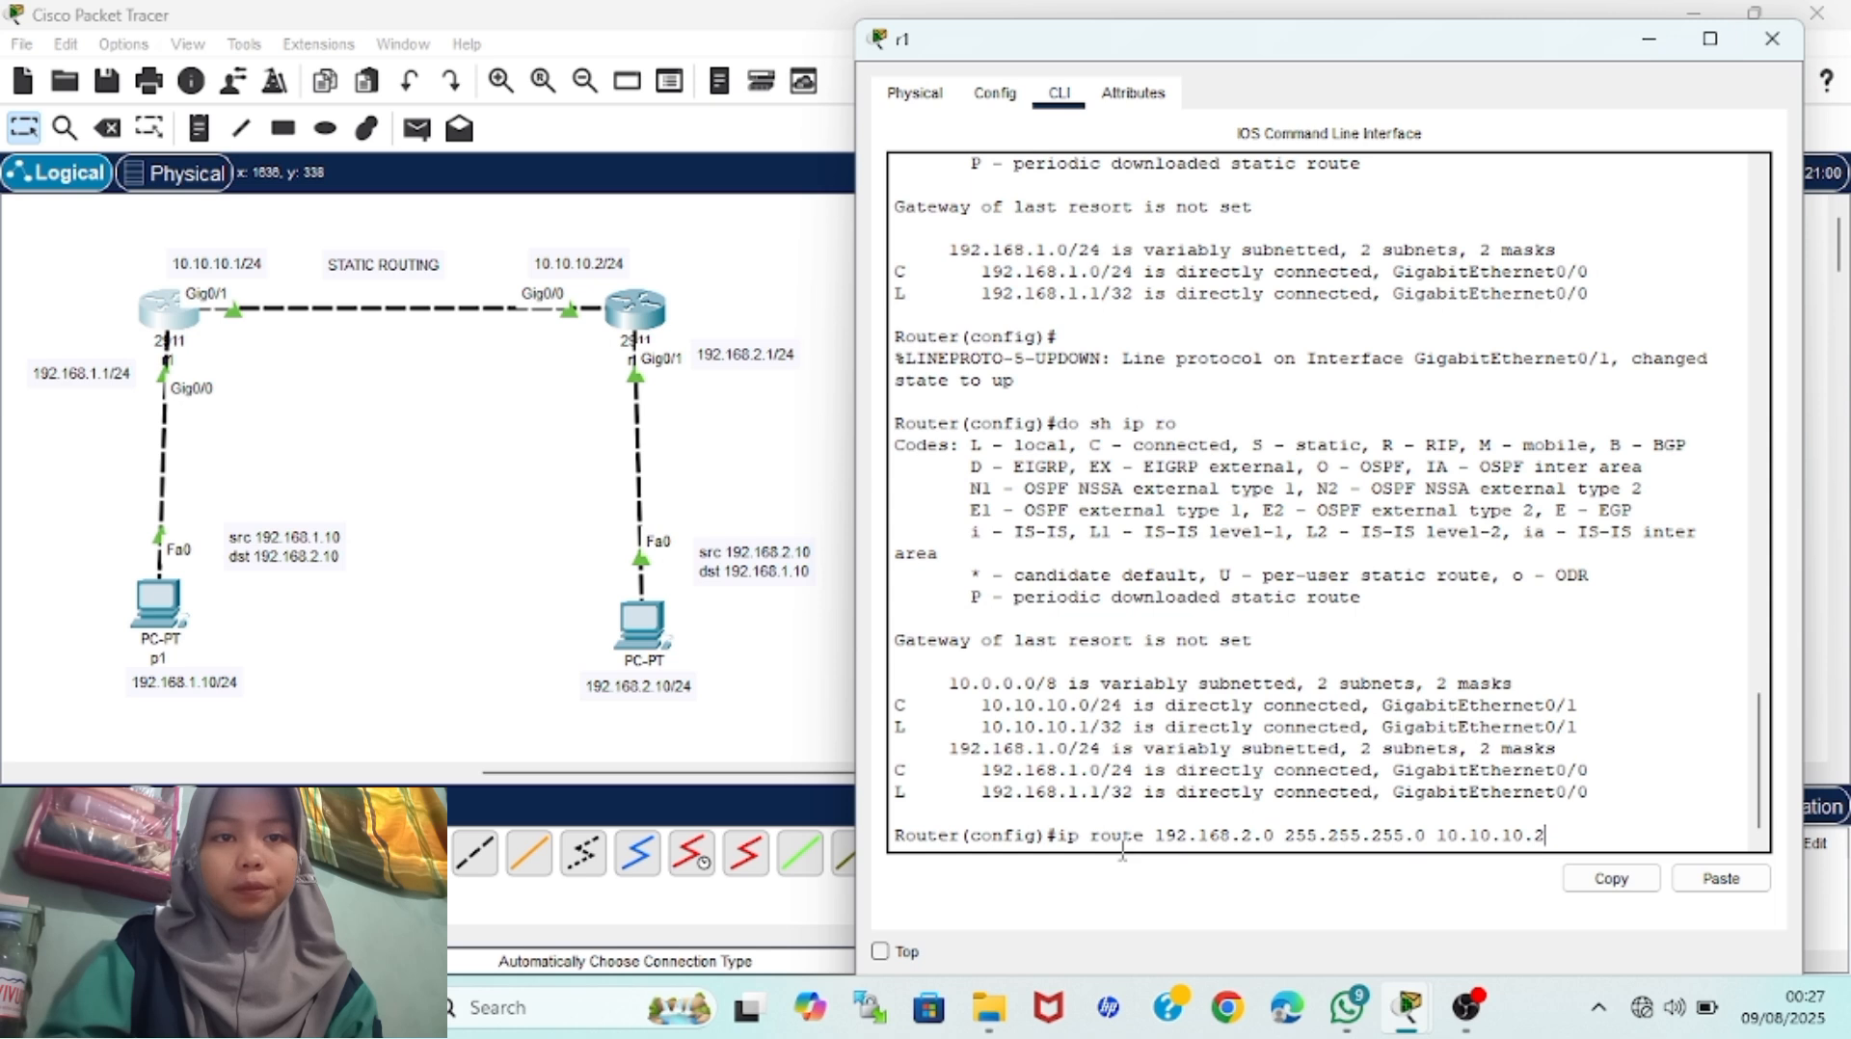
pyautogui.press('Return')
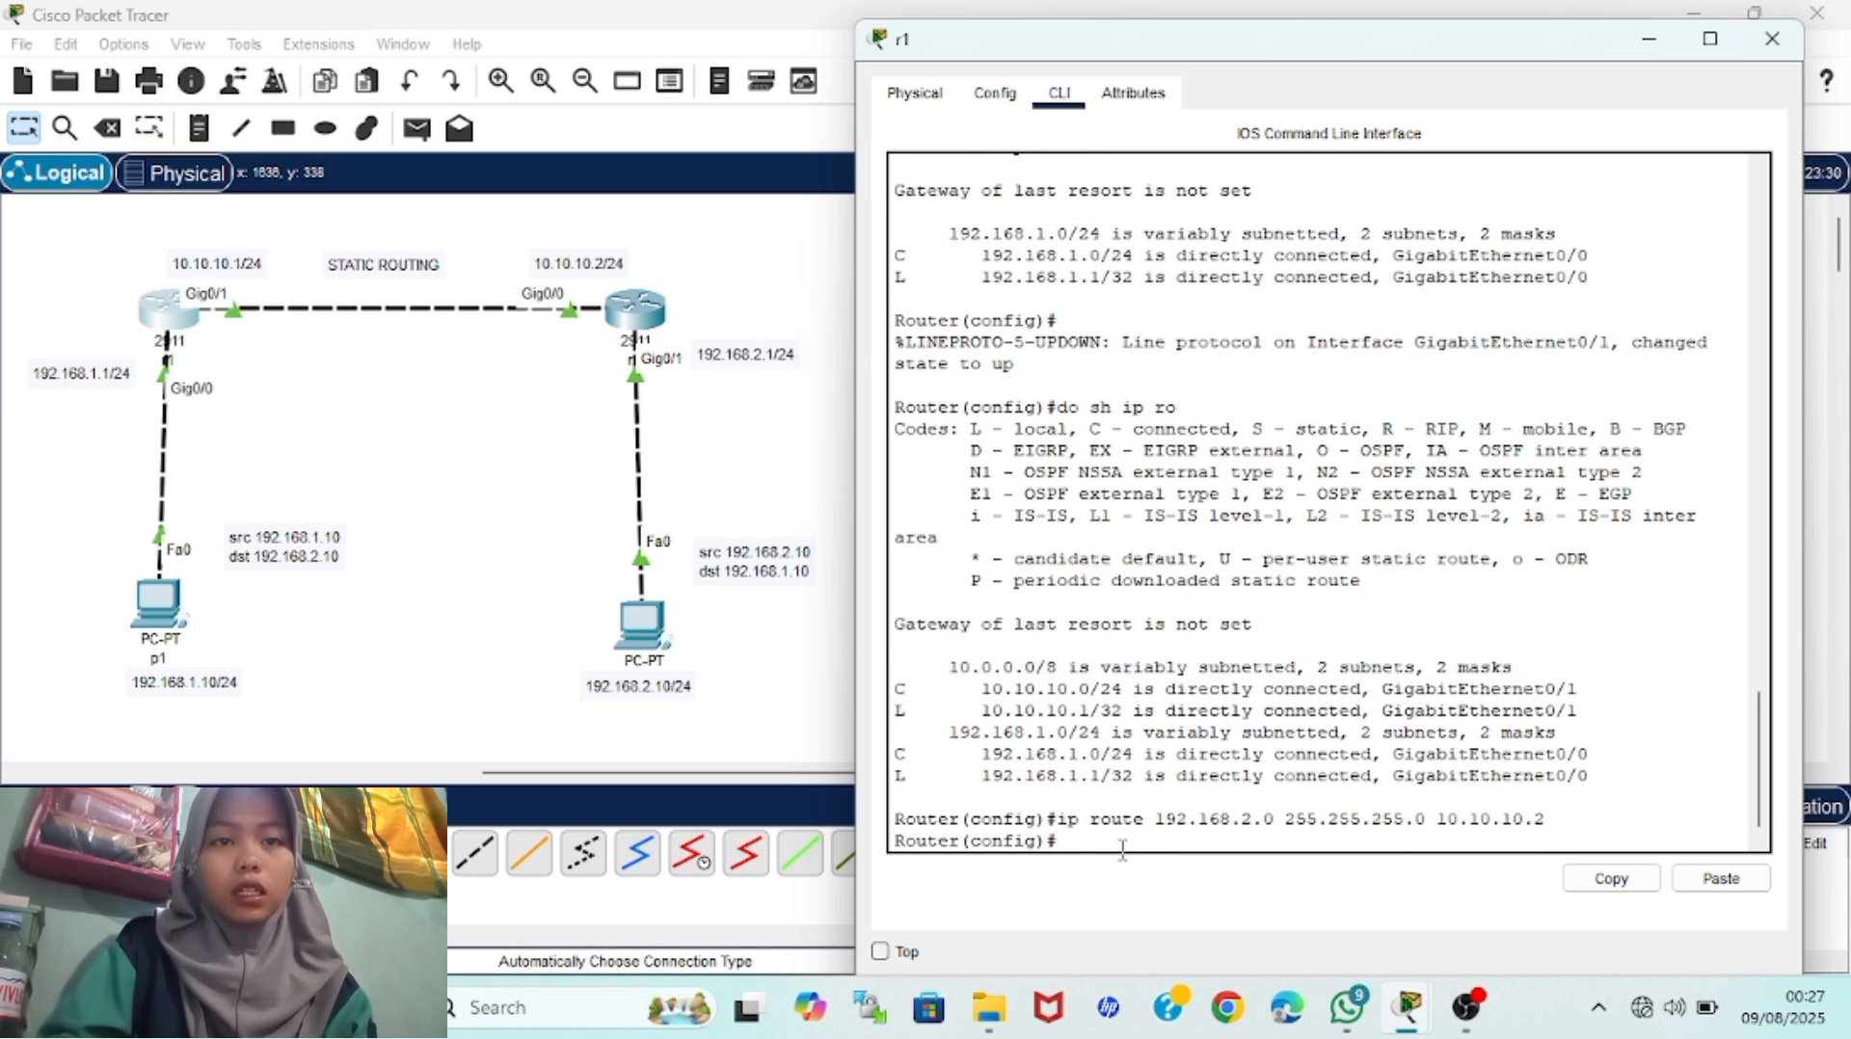
# Display r1's routing table with "do sh ip ro" and check its static route entry for 192.168.2.0/24
pyautogui.write('do s')
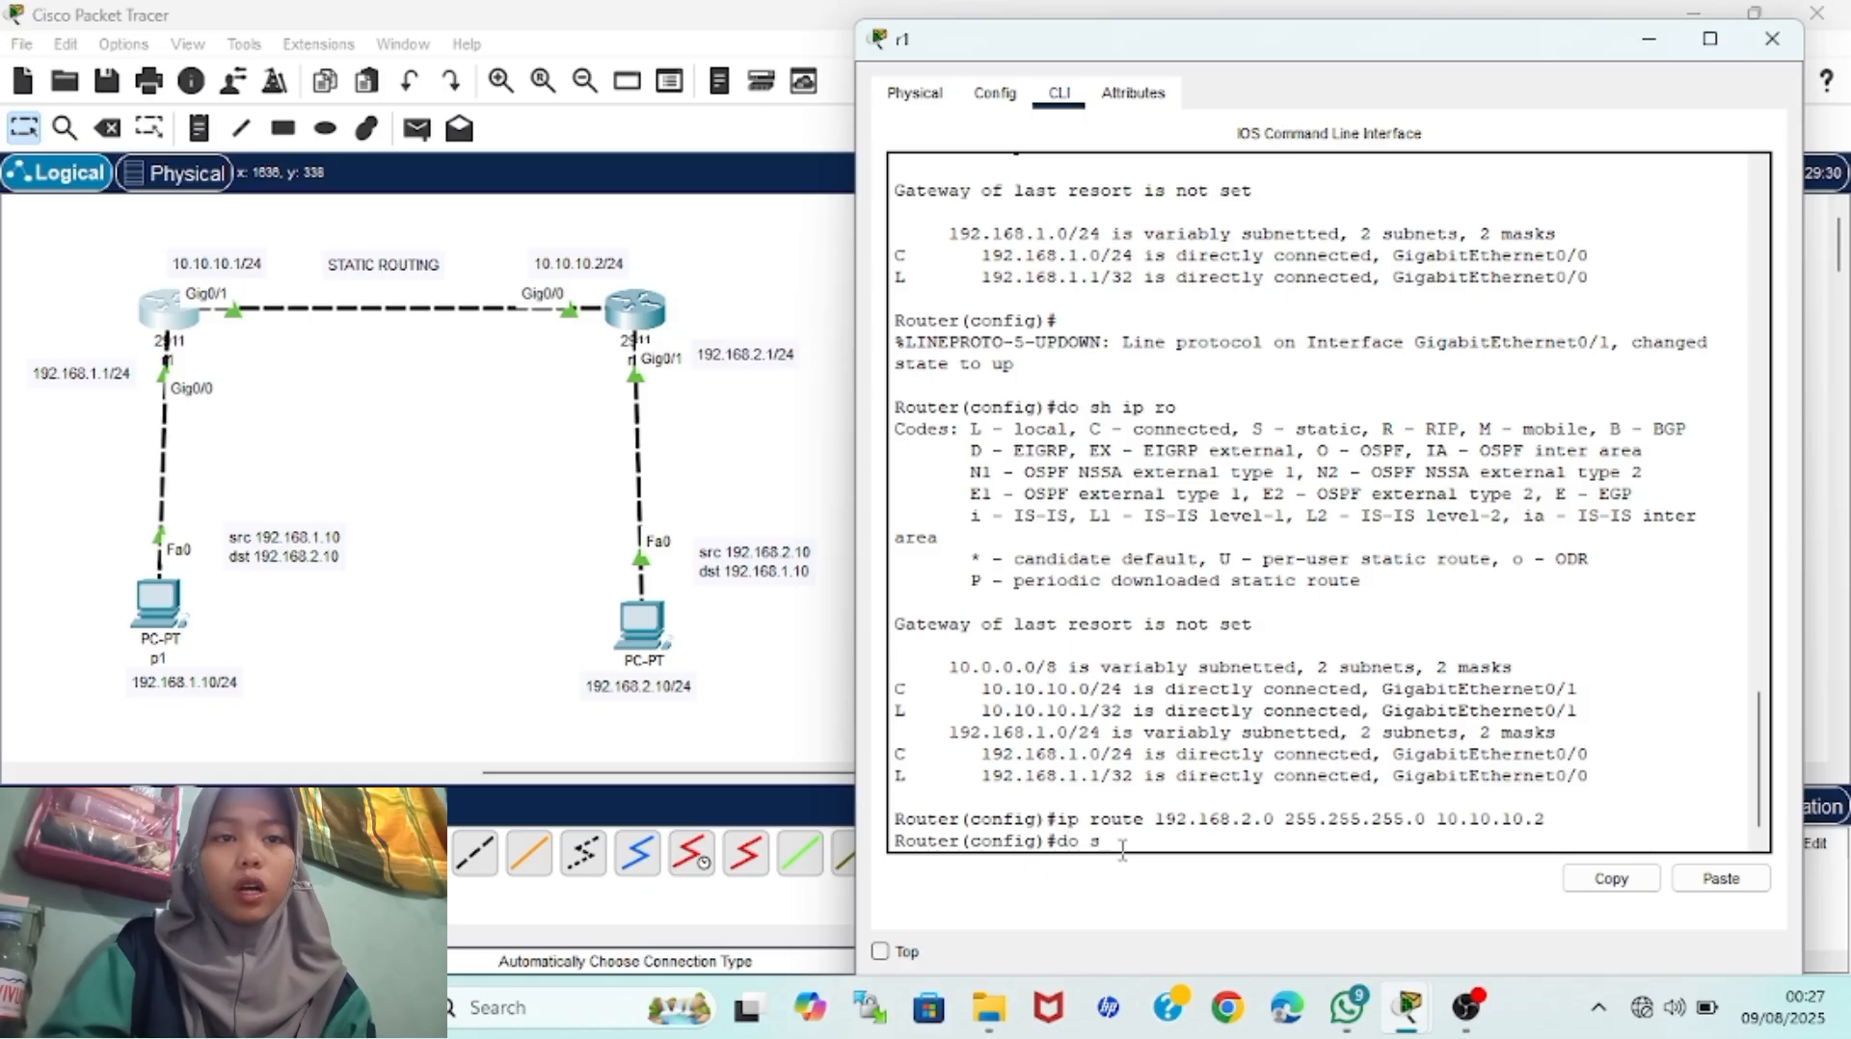
pyautogui.write('h ip ro')
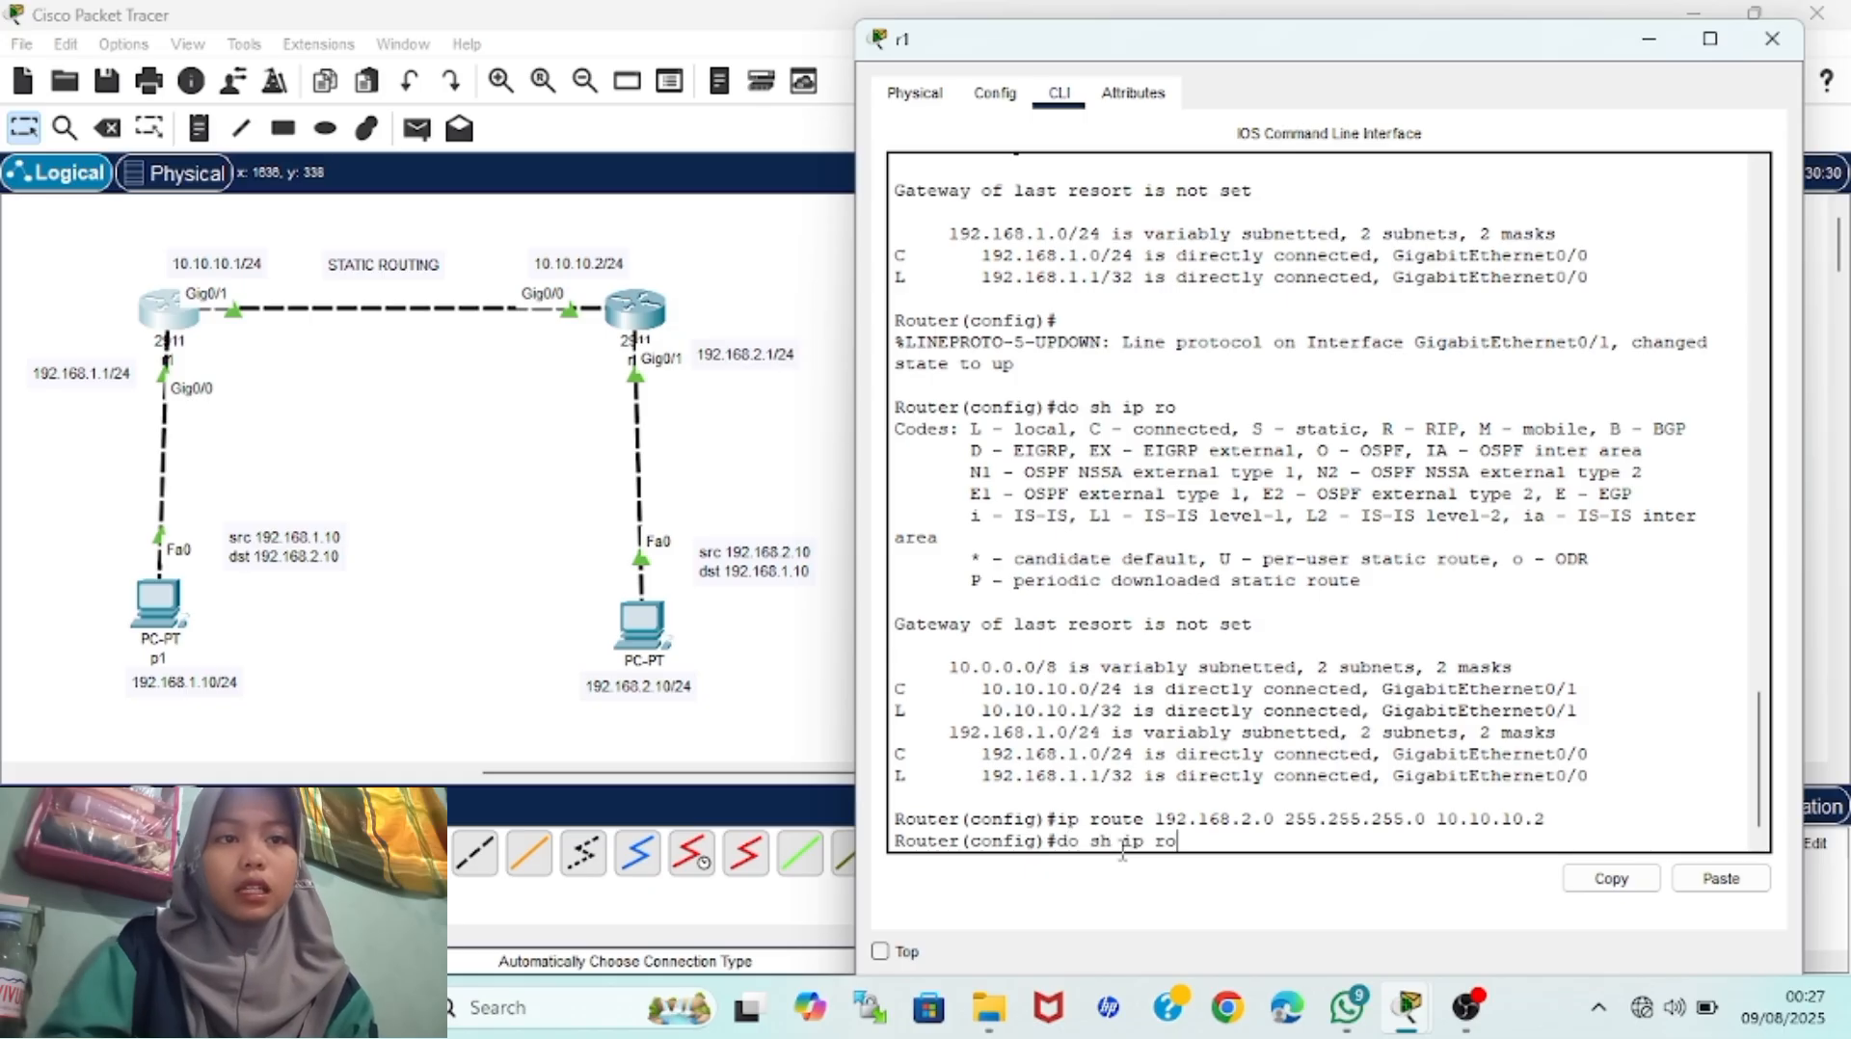
pyautogui.press('Return')
pyautogui.moveTo(898, 797); pyautogui.dragTo(1316, 815)
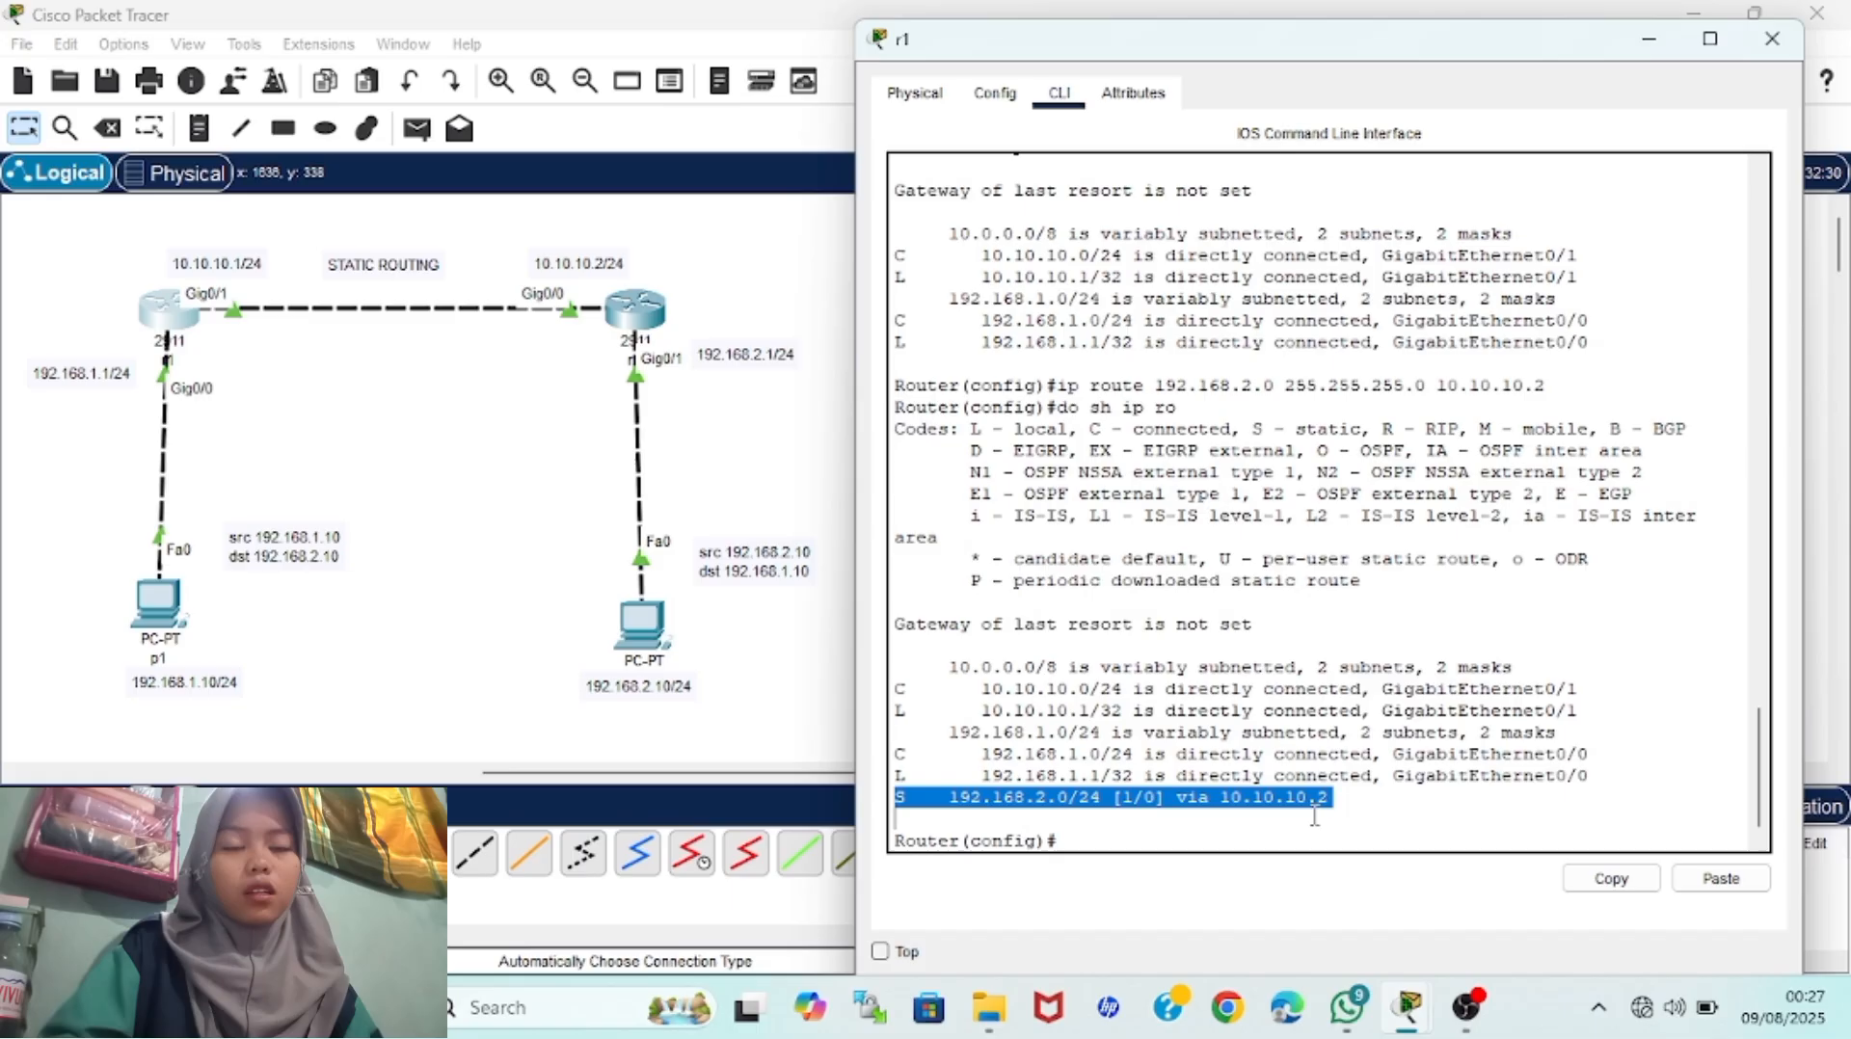
pyautogui.click(1165, 842)
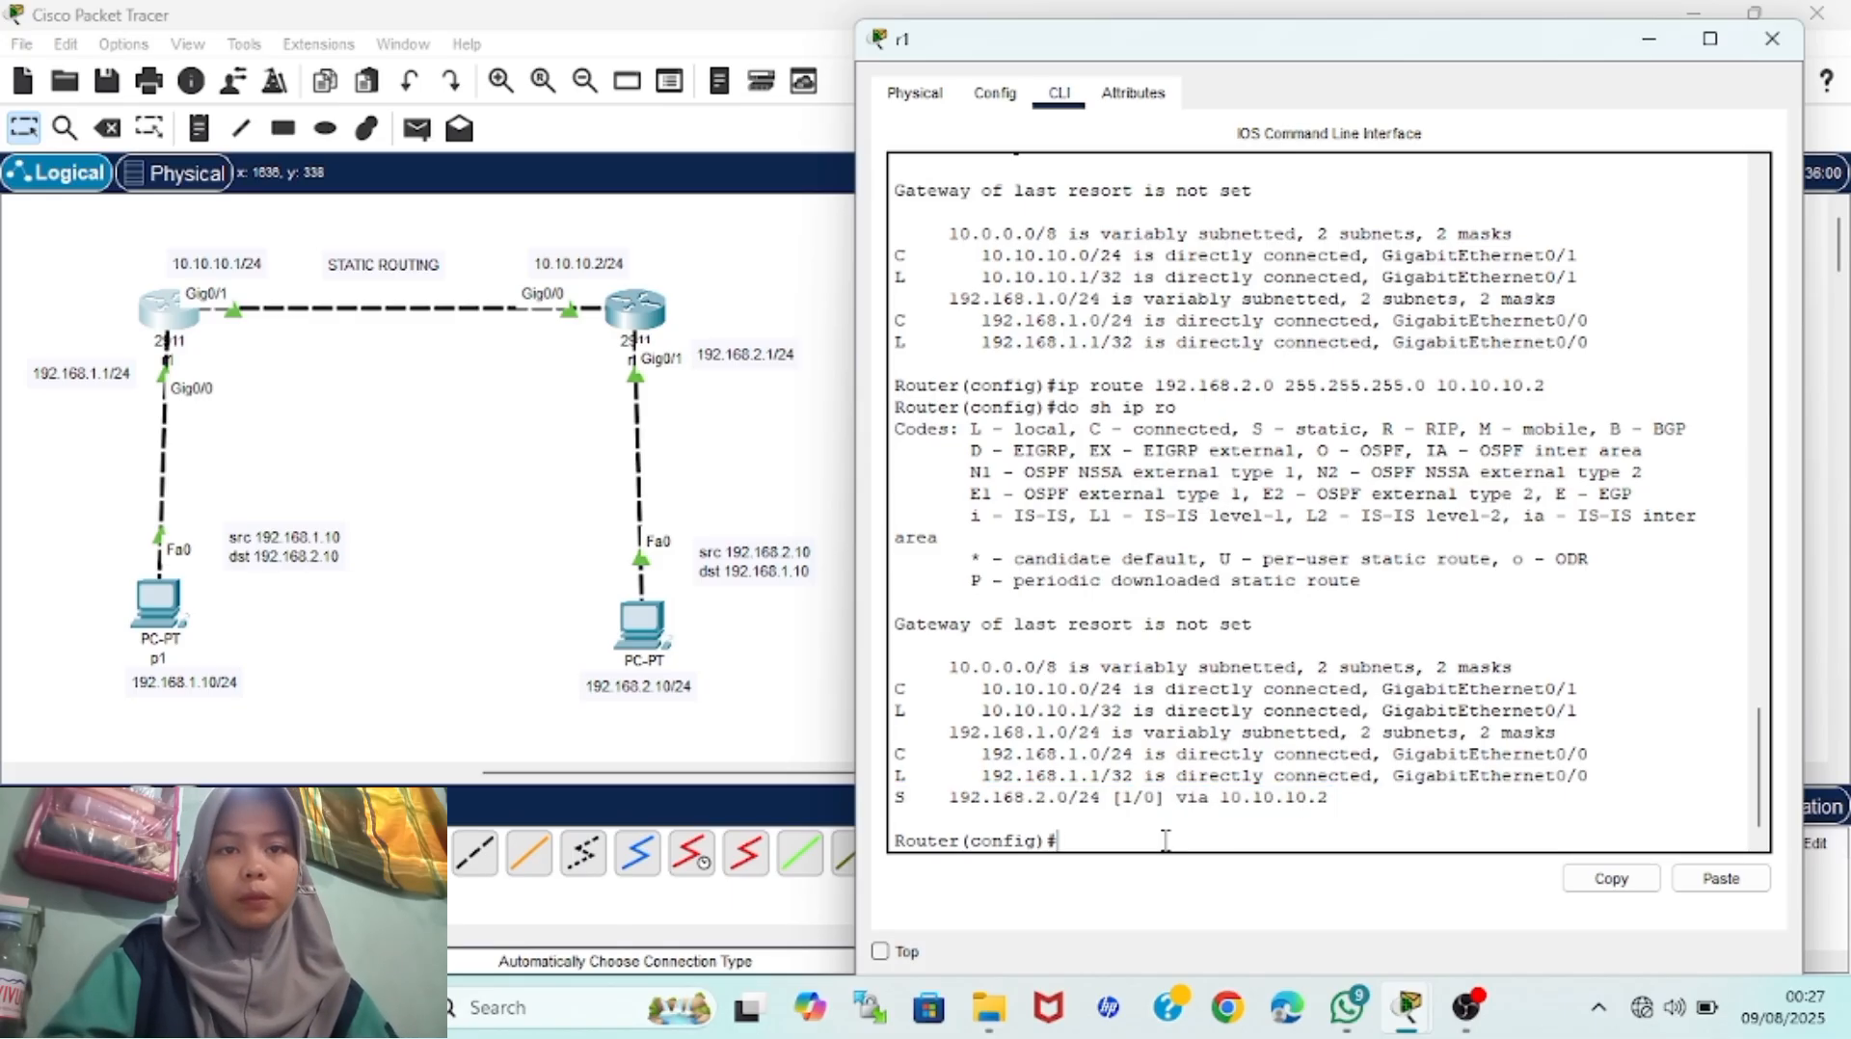
# In r2's CLI, add a static route to 192.168.1.0 with mask 255.255.255.0 via next hop 10.10.10.1
pyautogui.click(637, 326)
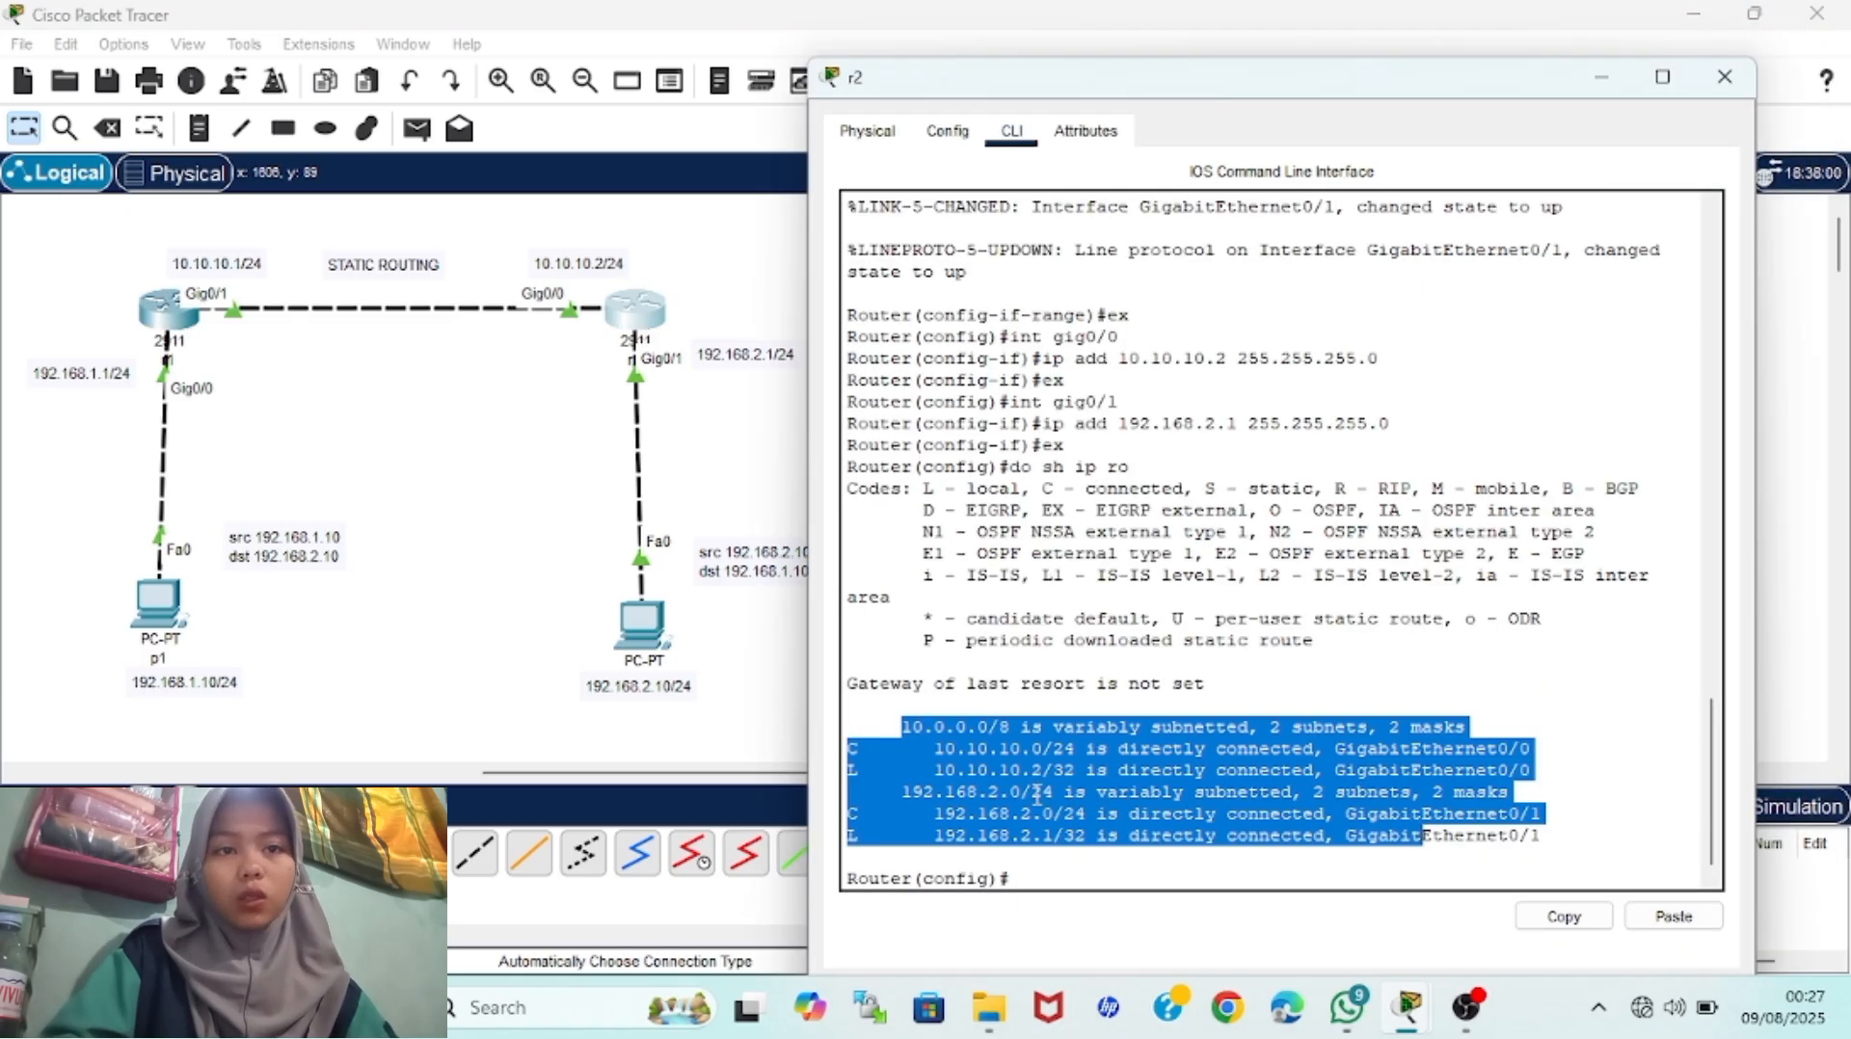
pyautogui.click(1052, 889)
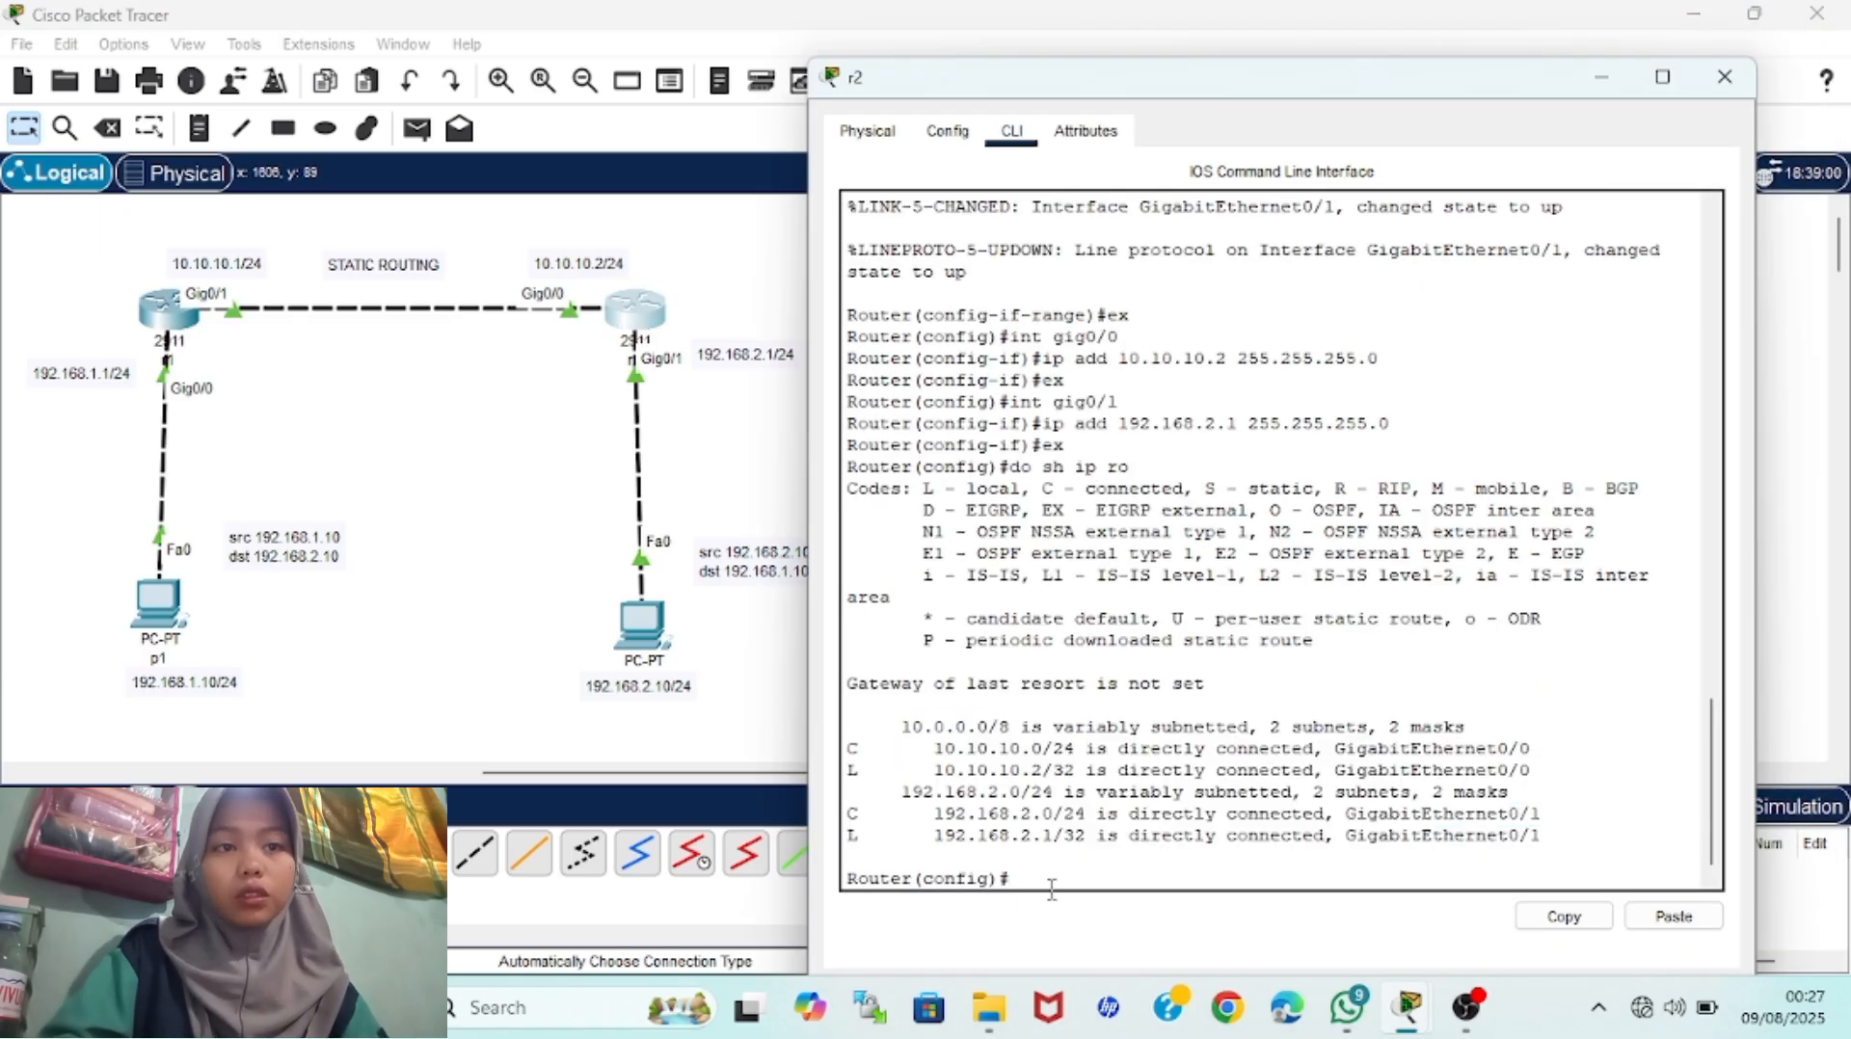
pyautogui.write('ip route')
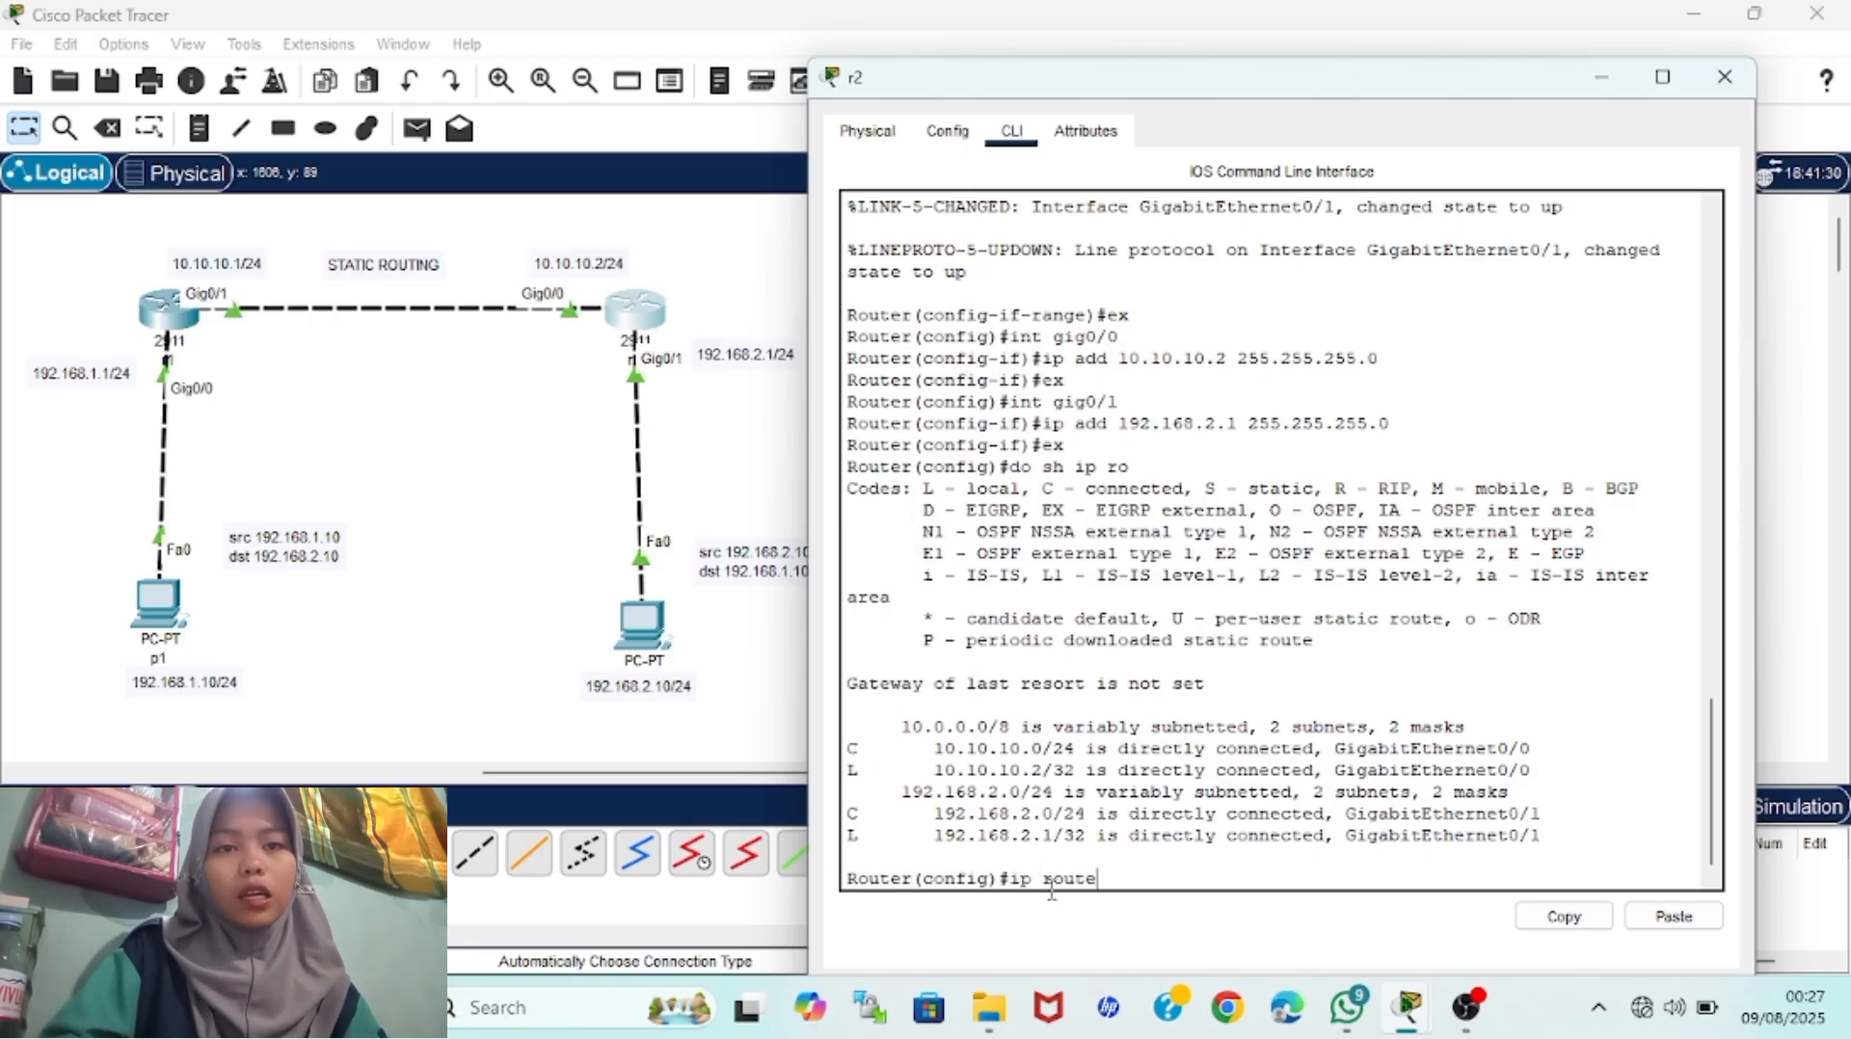
pyautogui.write(' 192.168')
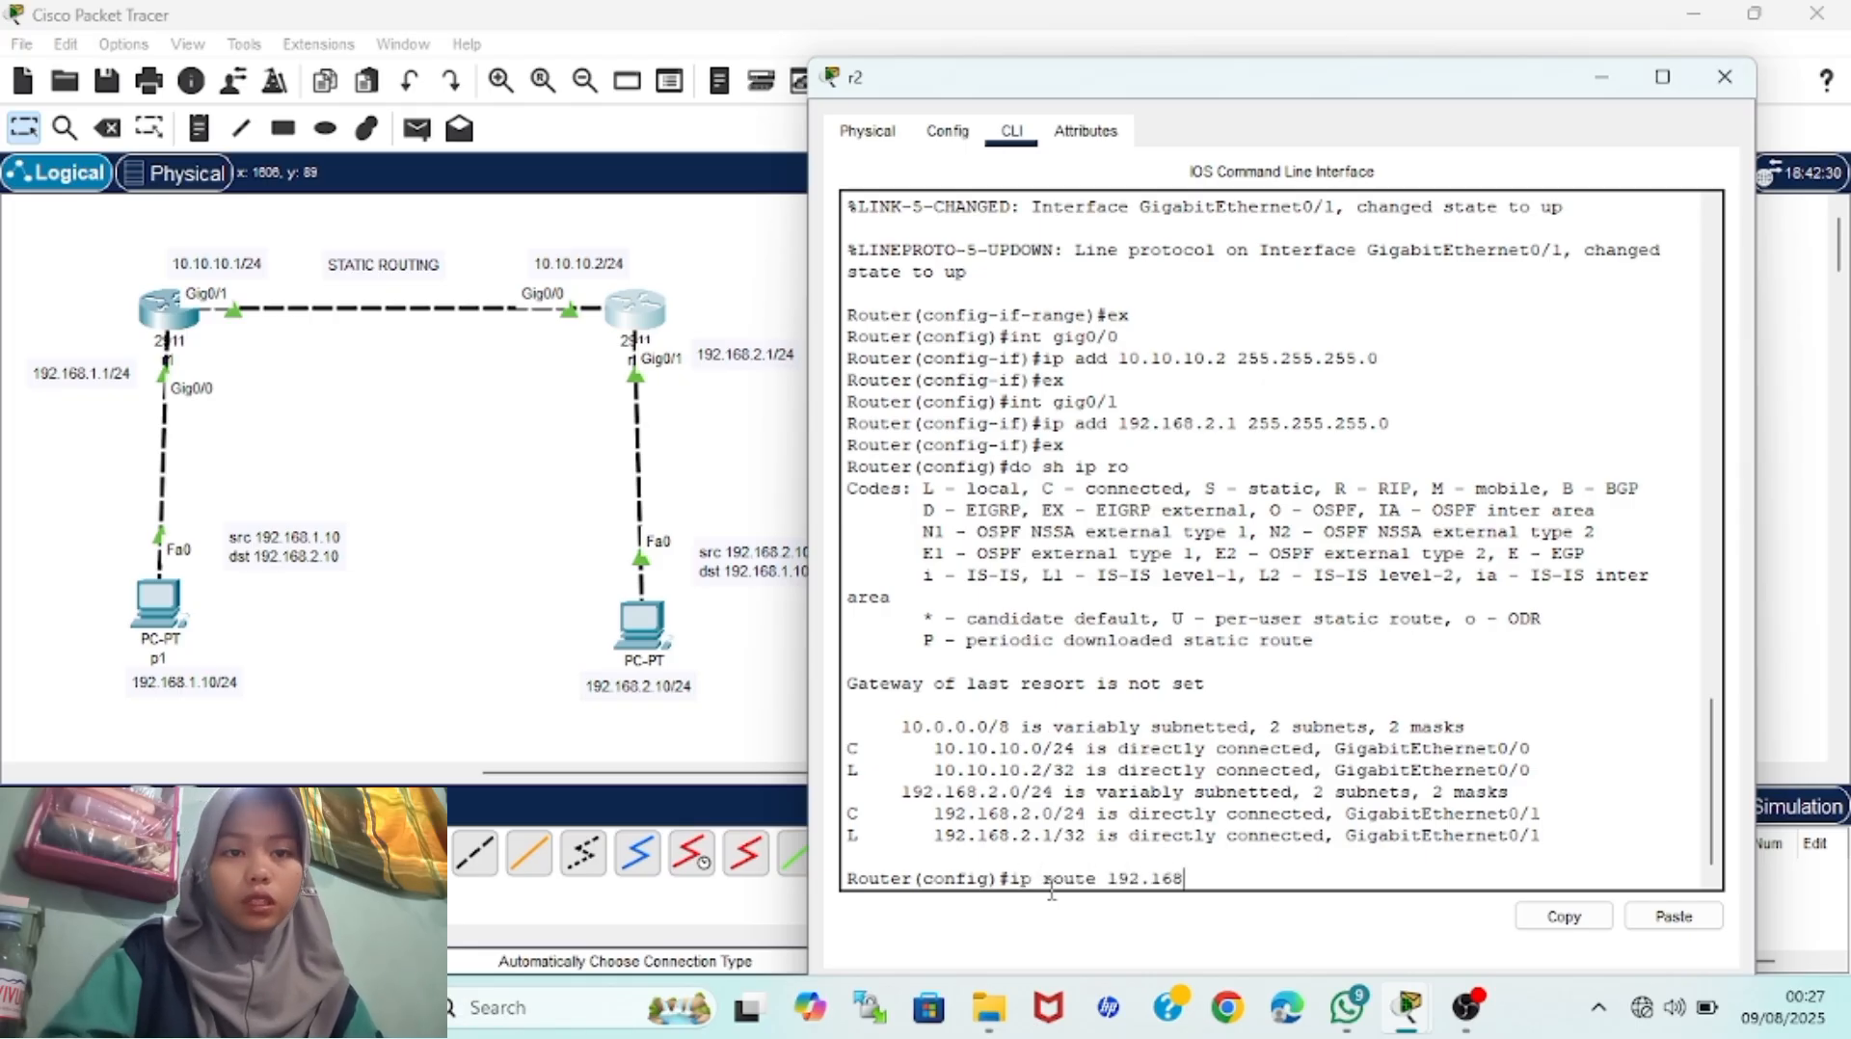
pyautogui.write('.1.0 2')
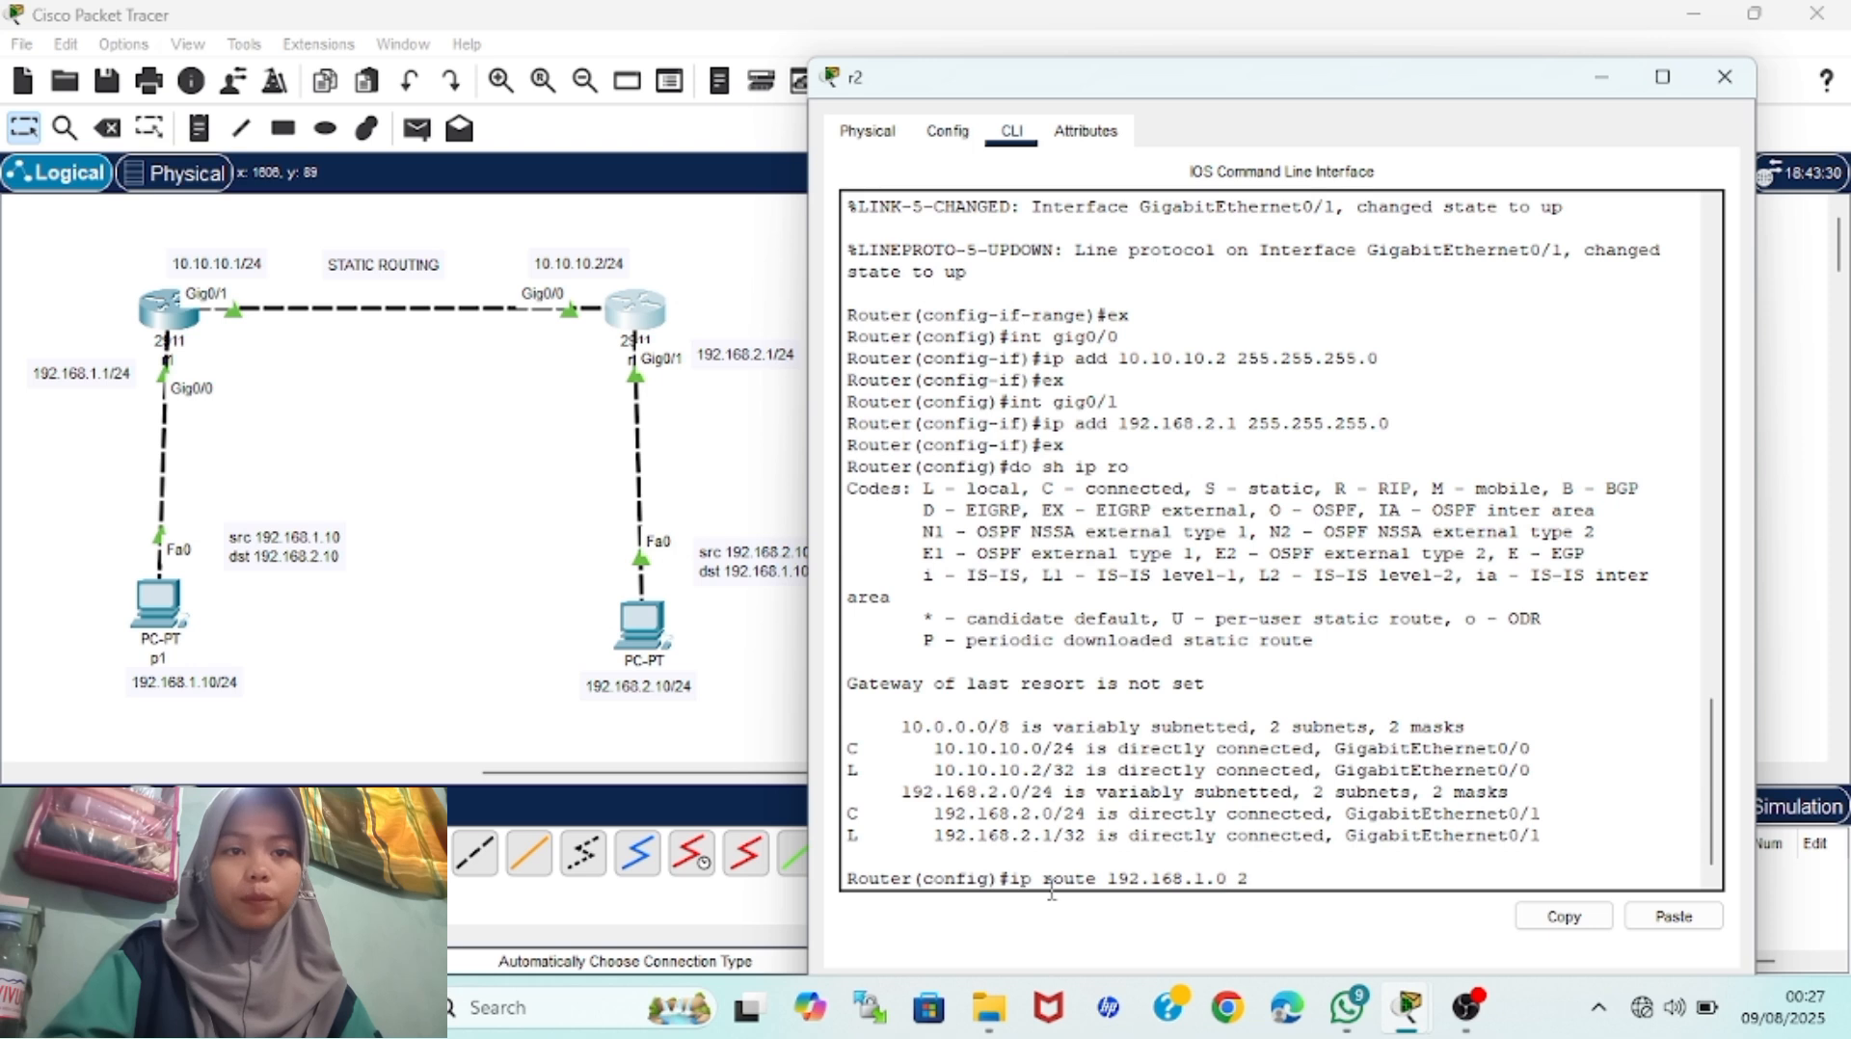
pyautogui.write('55.255.2')
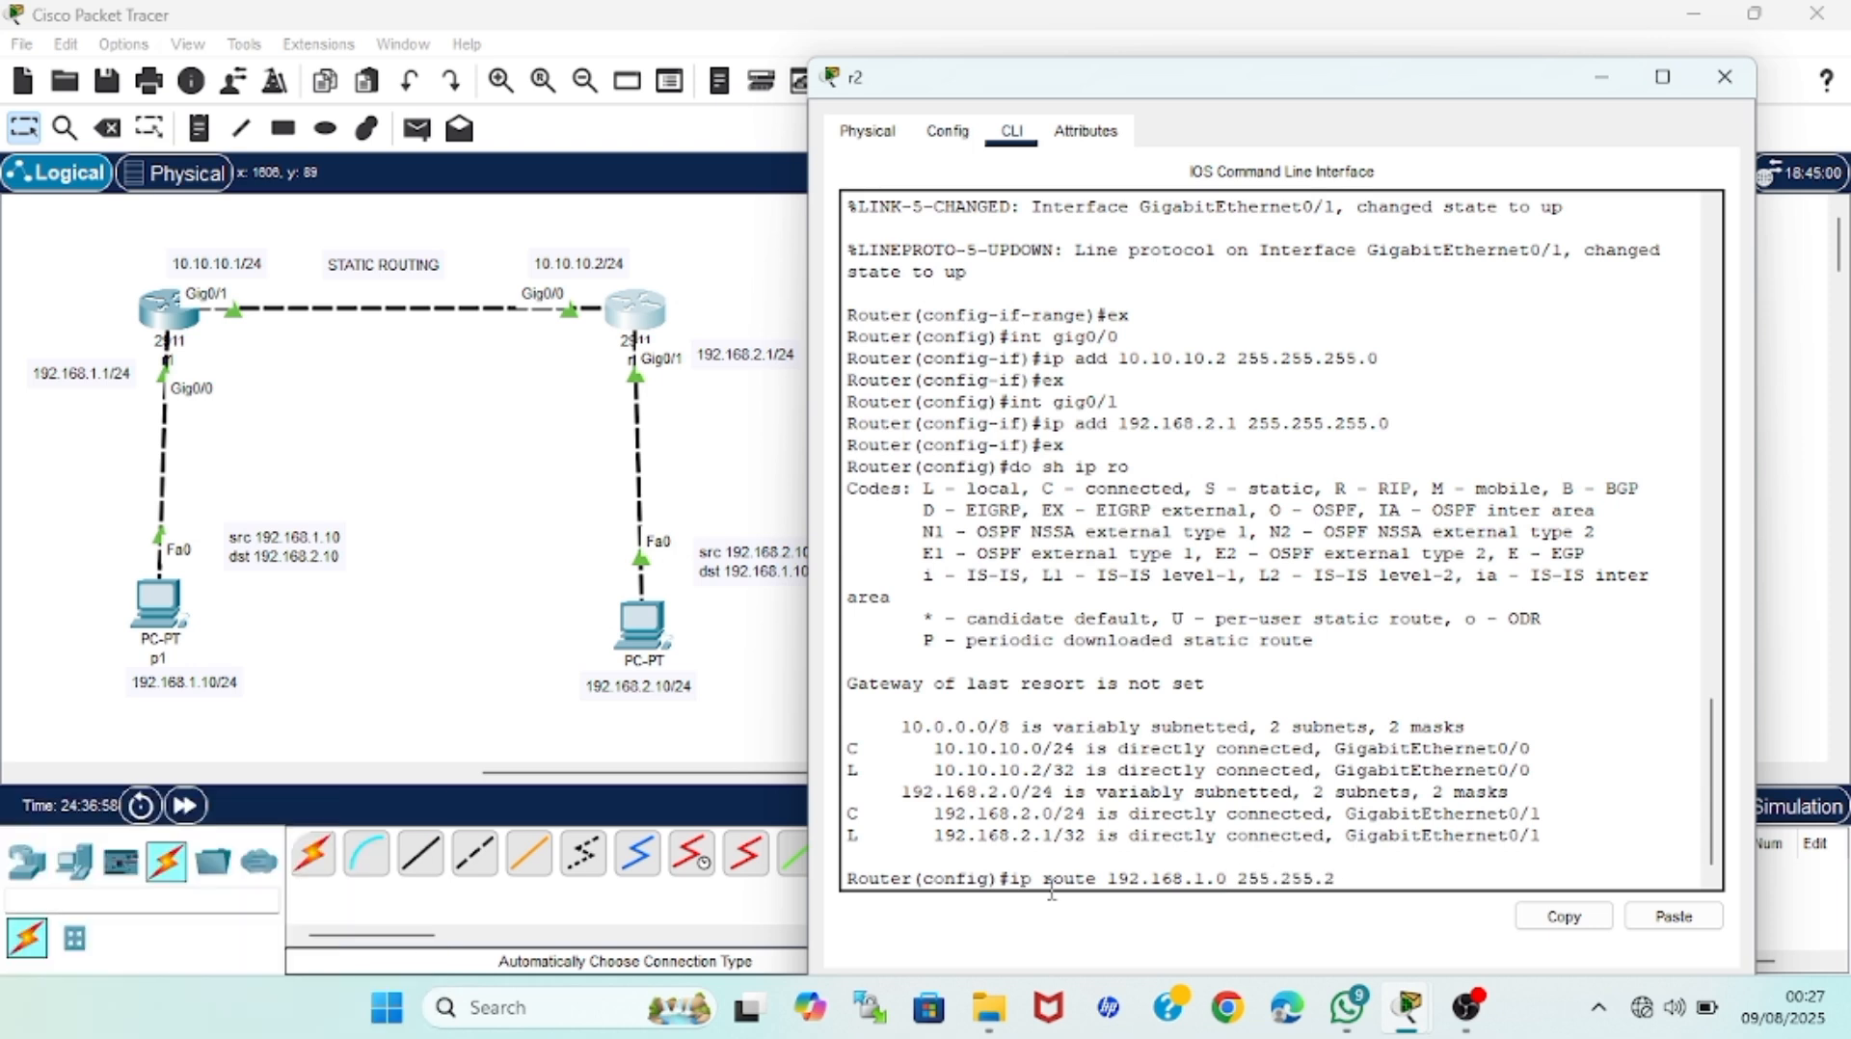
pyautogui.write('55.0 10.10.10.2')
pyautogui.press('BackSpace')
pyautogui.write('1')
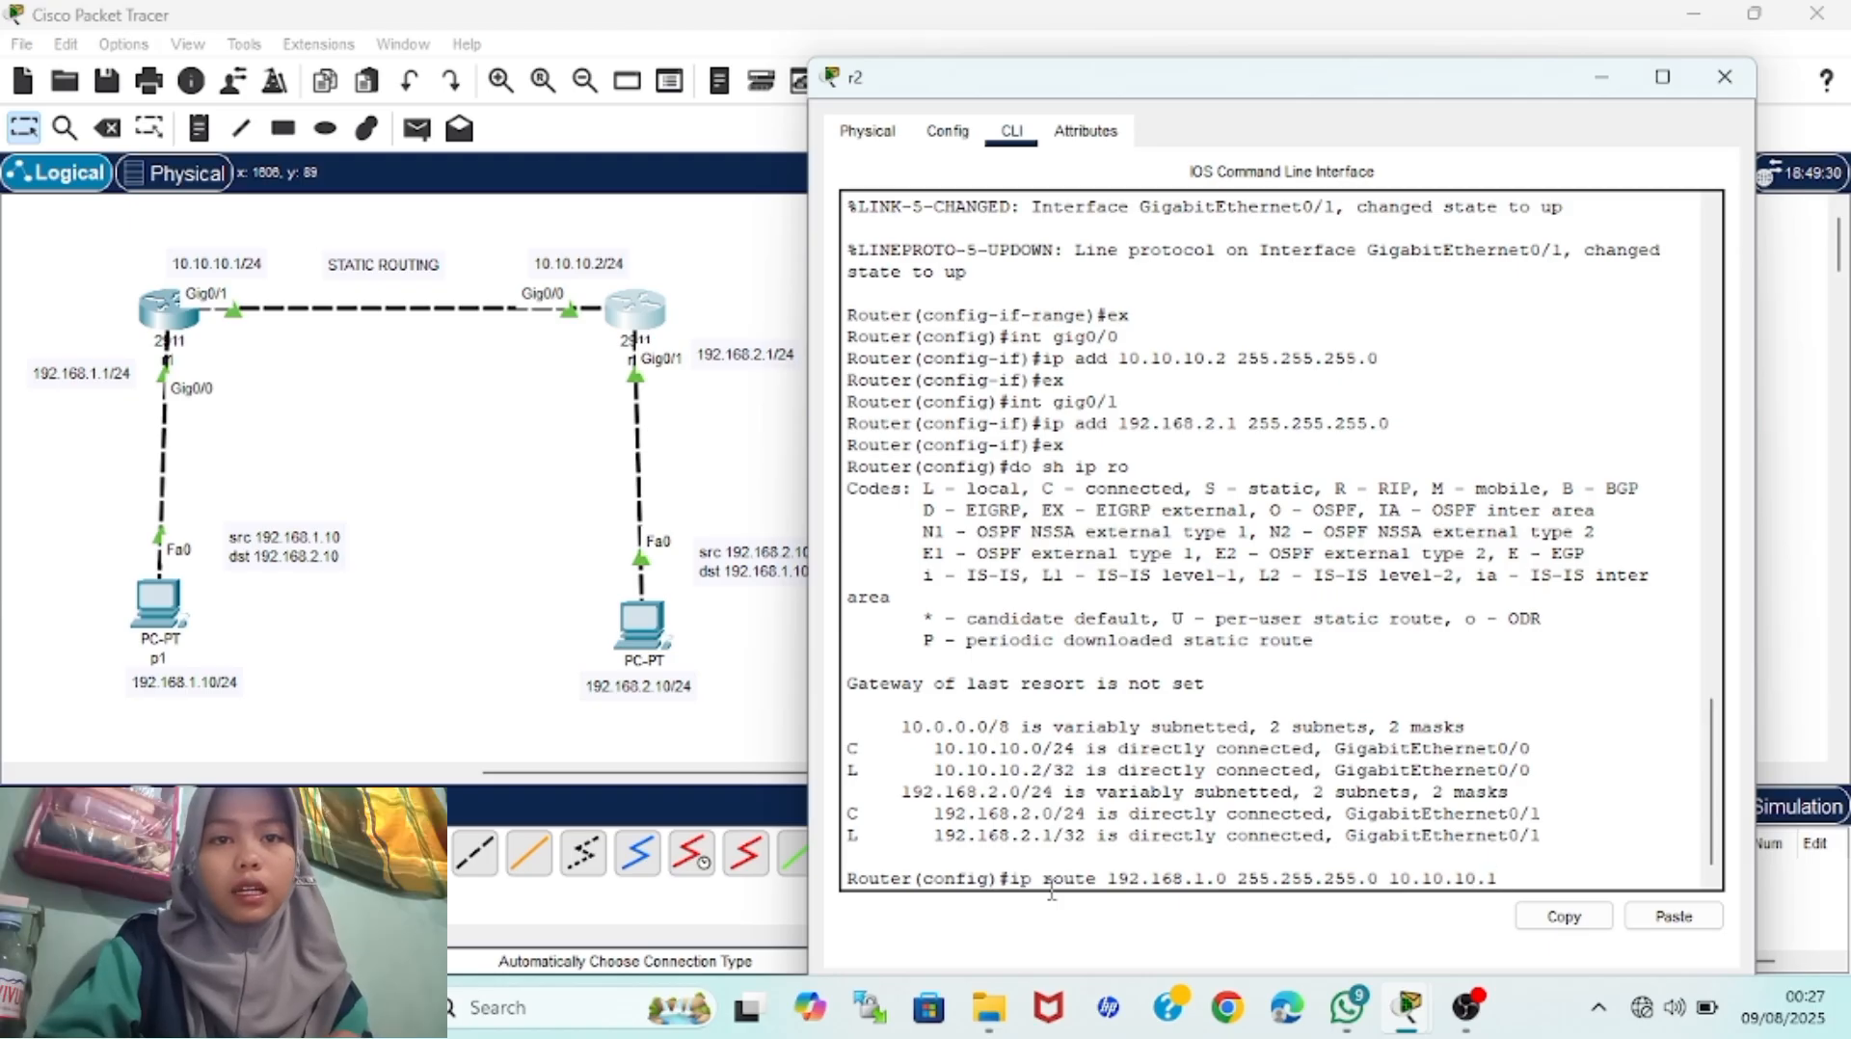
pyautogui.press('Return')
# Display r2's routing table with "do sh ip ro", check its static route entry for 192.168.1.0/24, and return to the workspace
pyautogui.write('do sh ip ro')
pyautogui.press('Return')
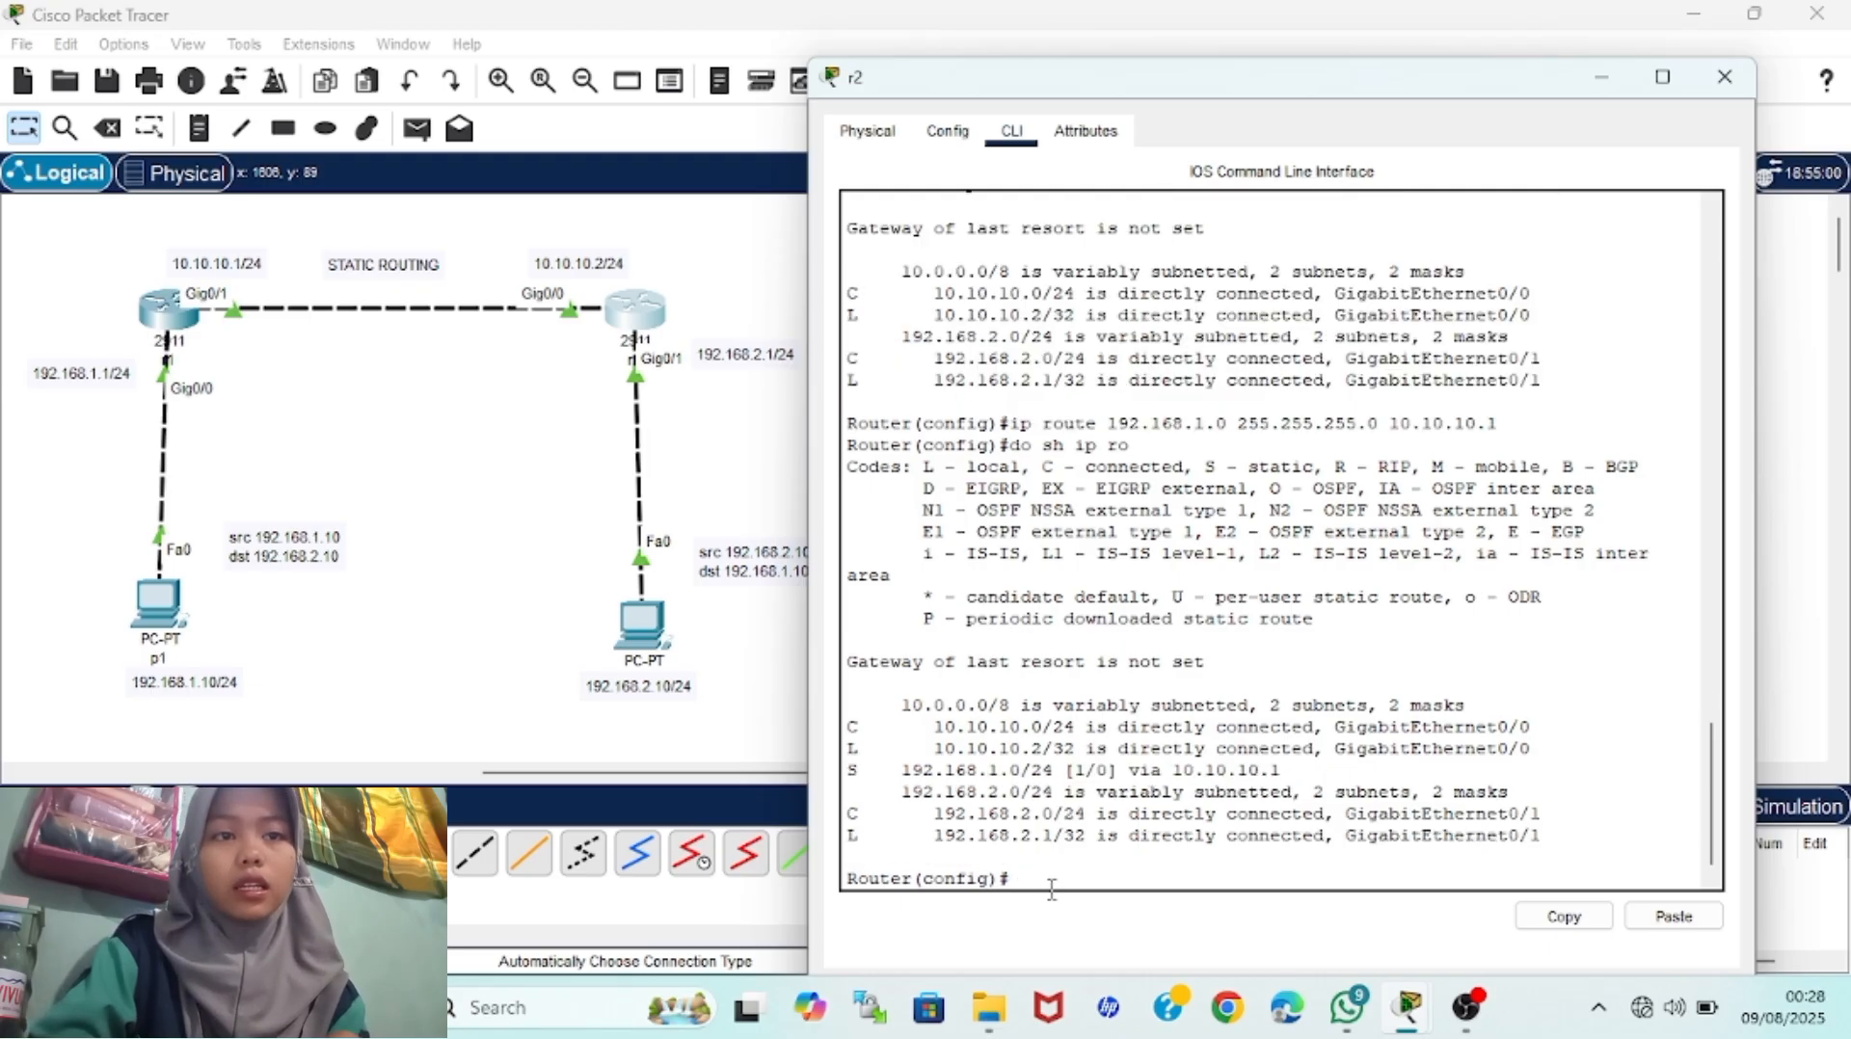
pyautogui.moveTo(867, 773); pyautogui.dragTo(1294, 776)
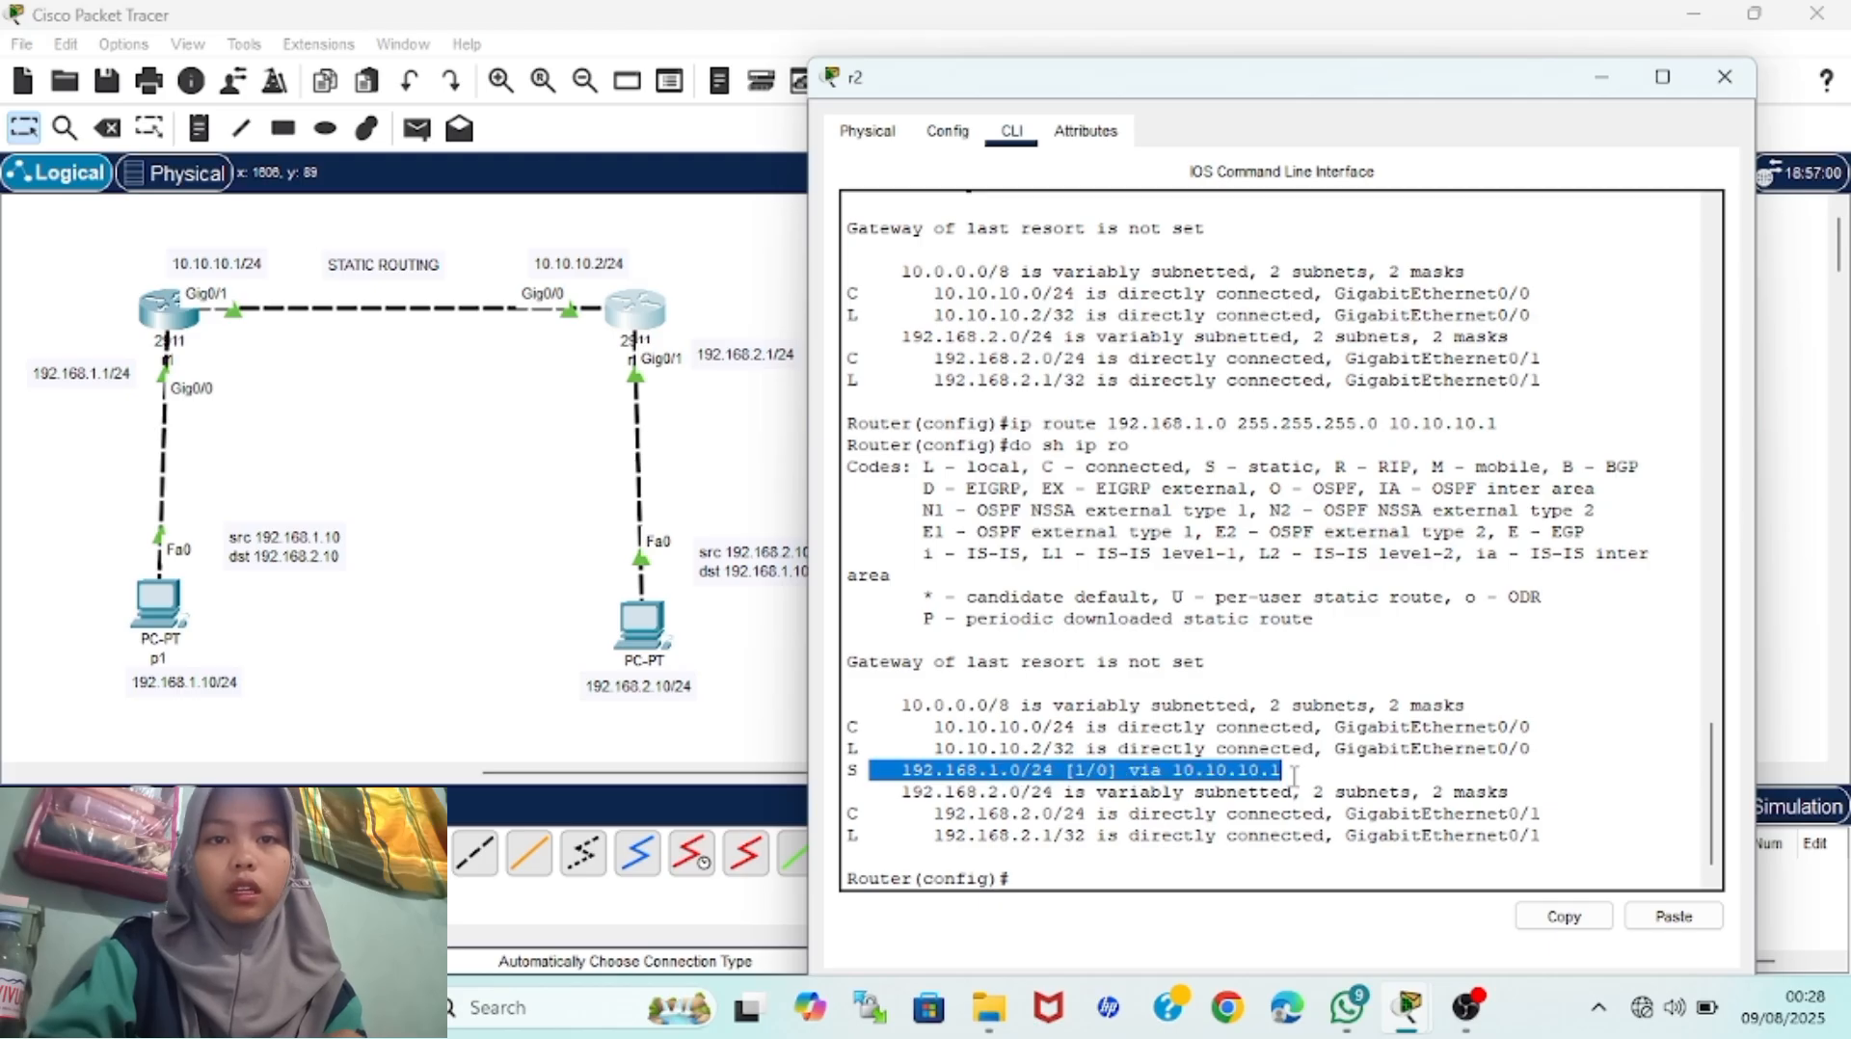
pyautogui.click(1192, 882)
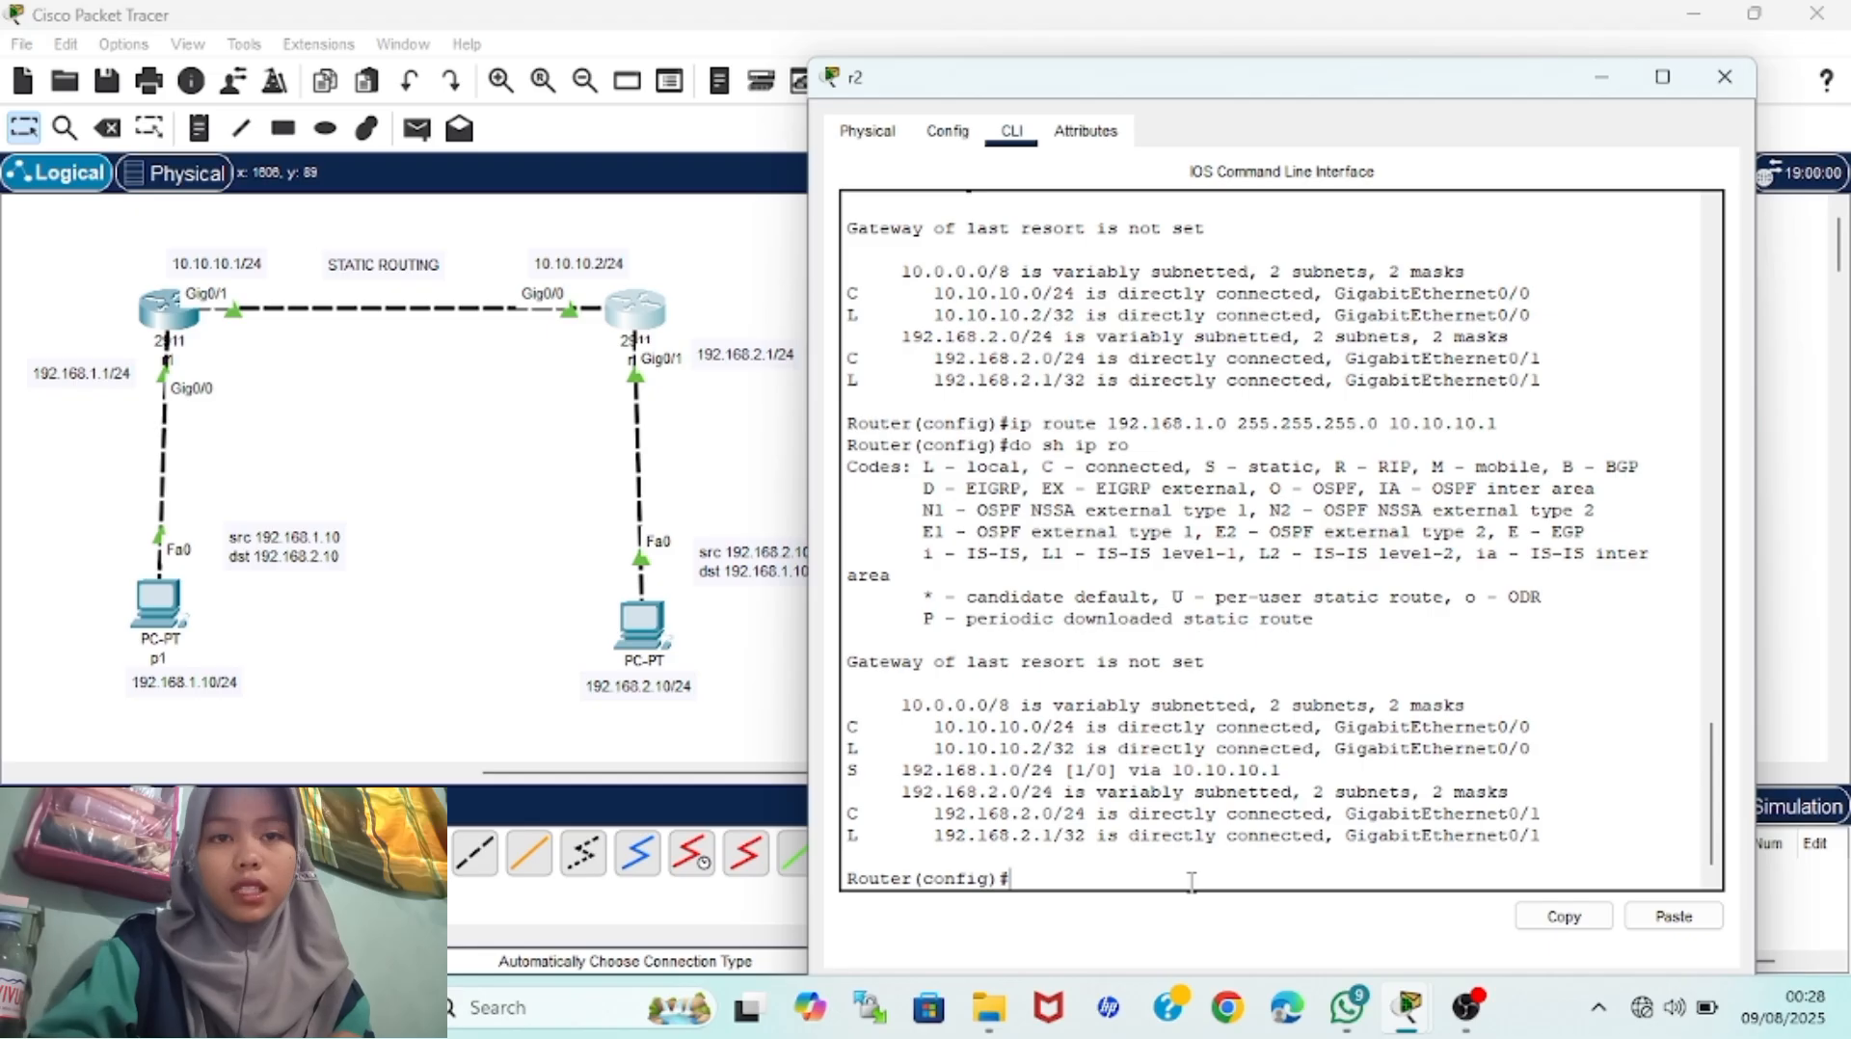
pyautogui.click(736, 660)
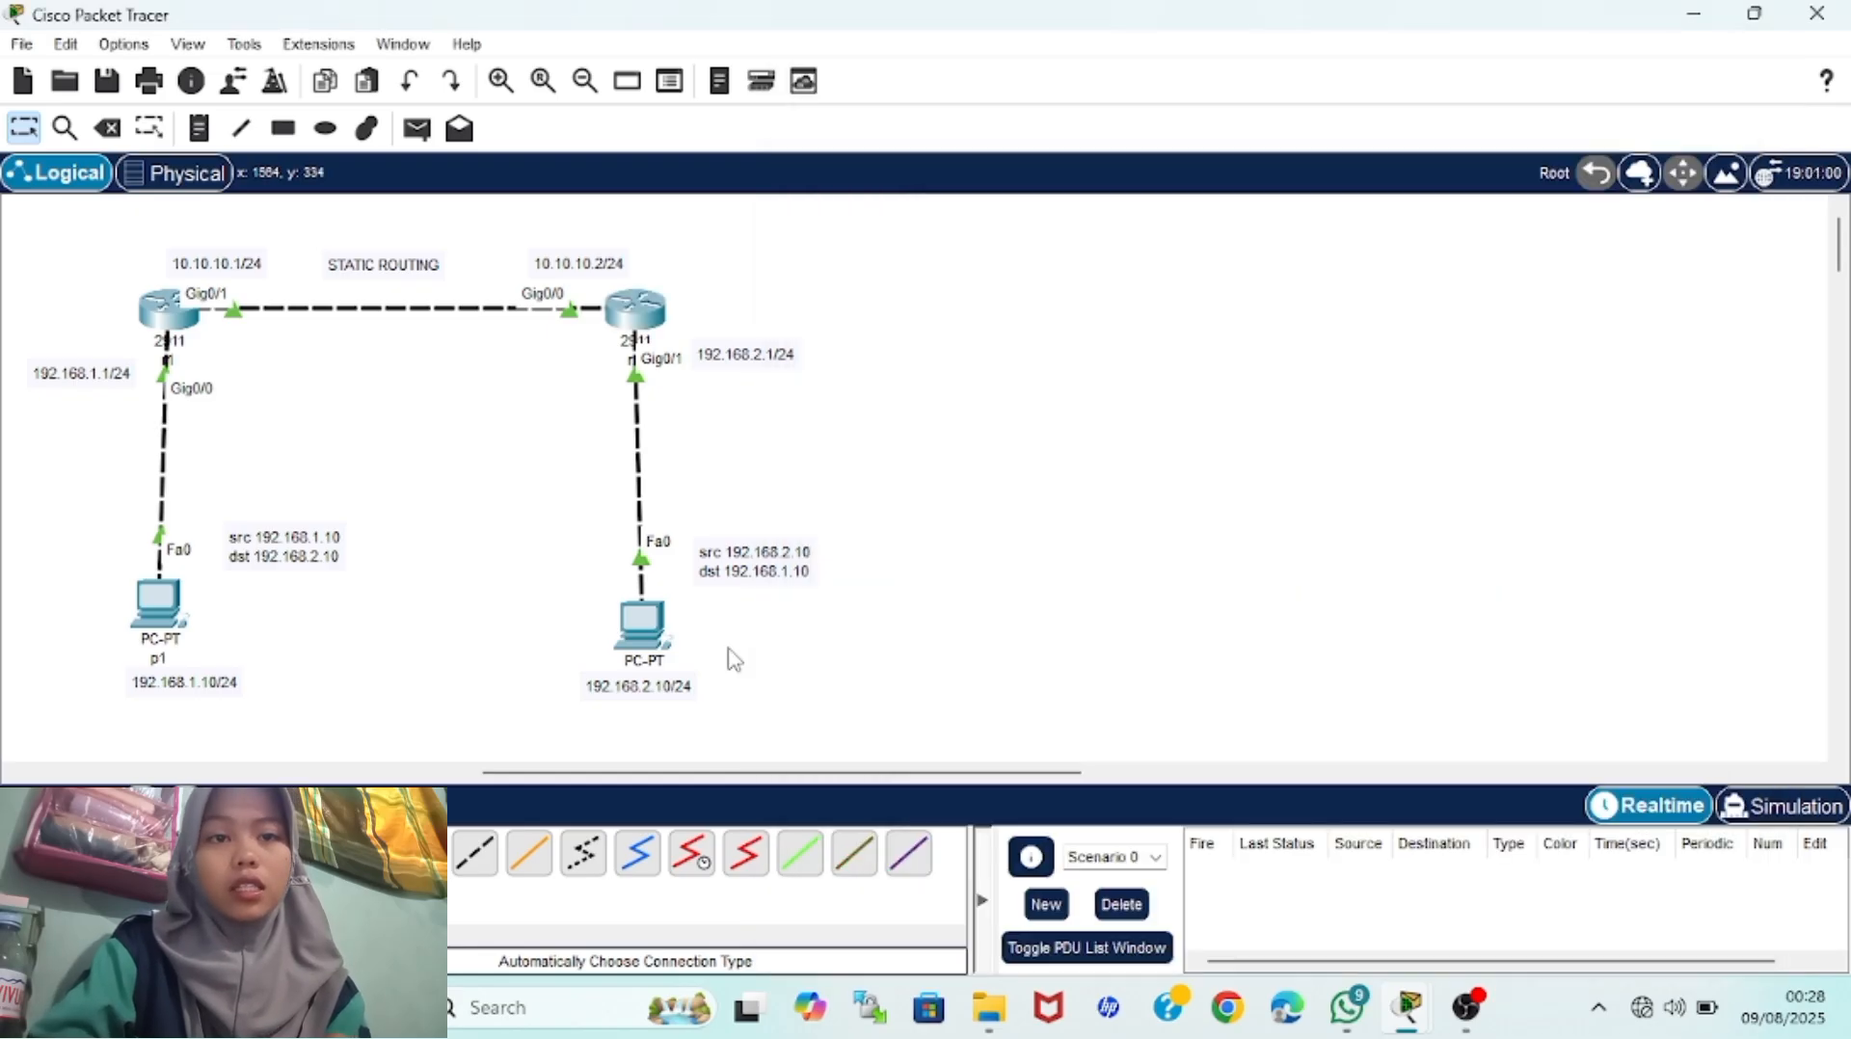
# Ping 192.168.2.10 again from p1's Command Prompt to test the connection to p2, and return to the workspace
pyautogui.click(156, 607)
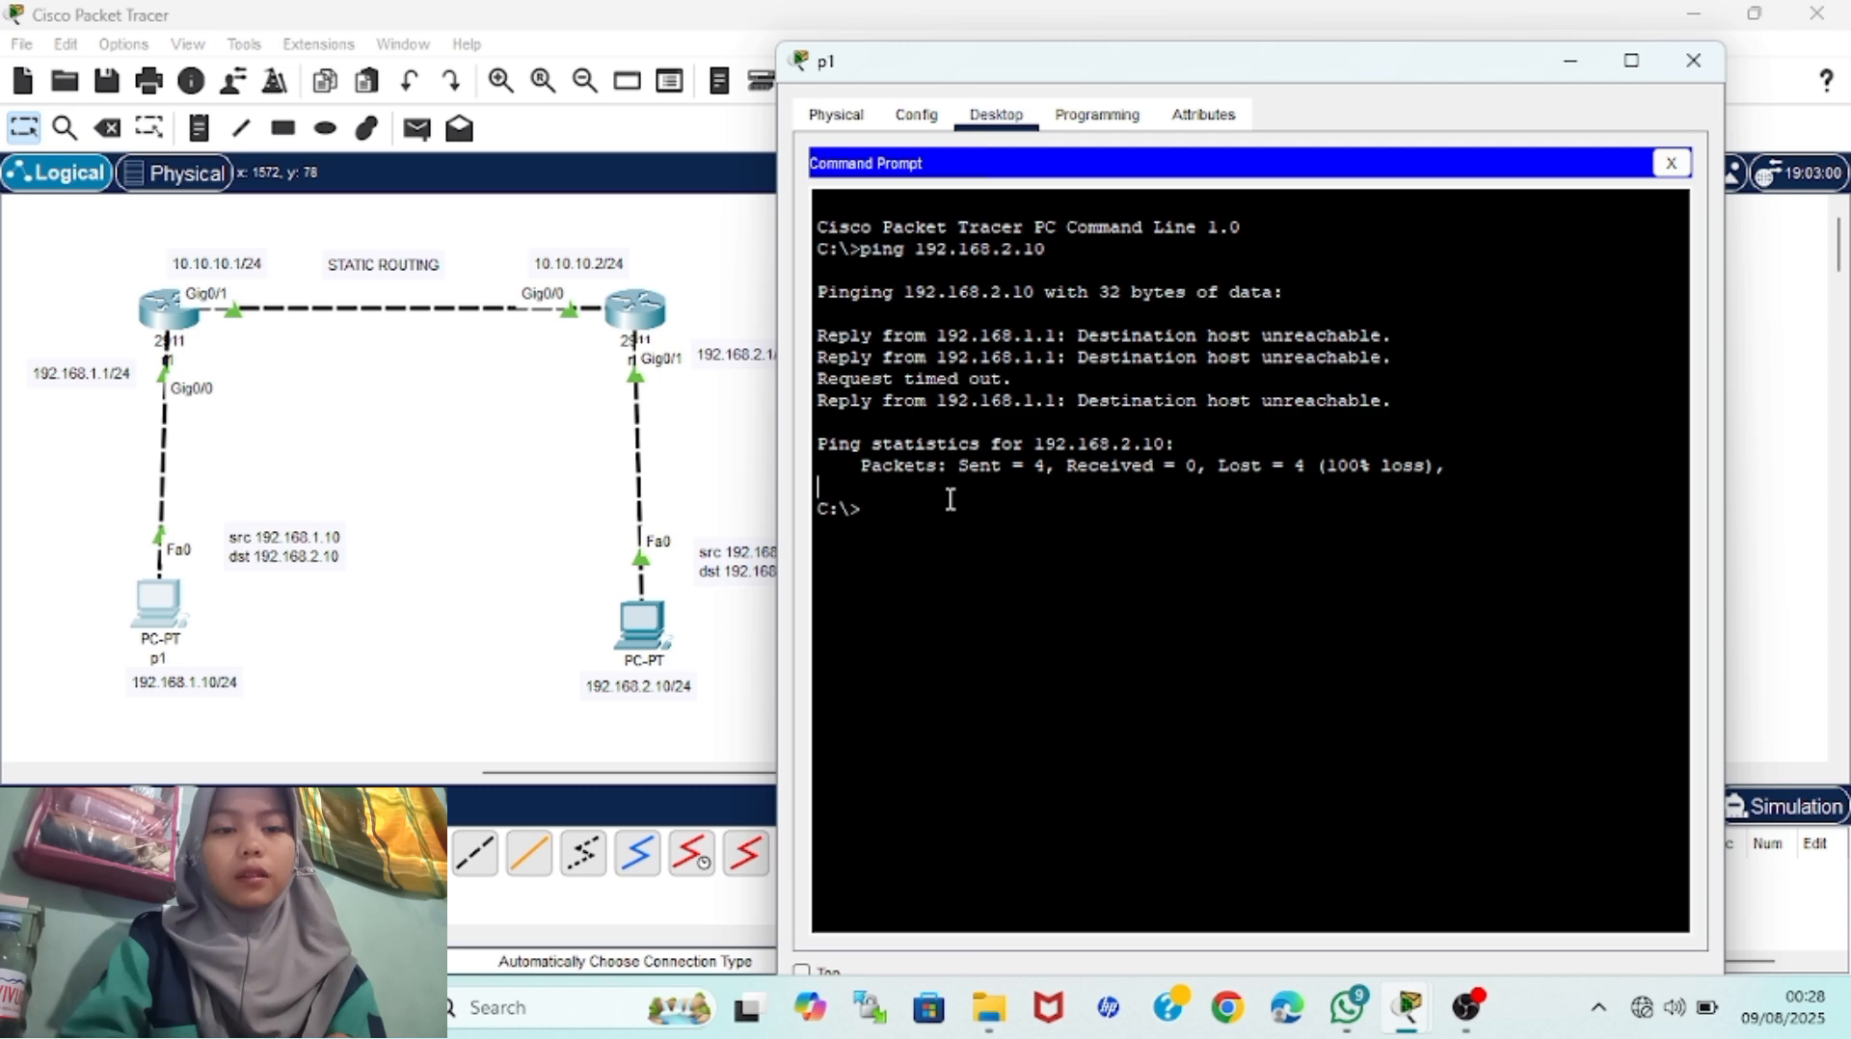
pyautogui.press('Up')
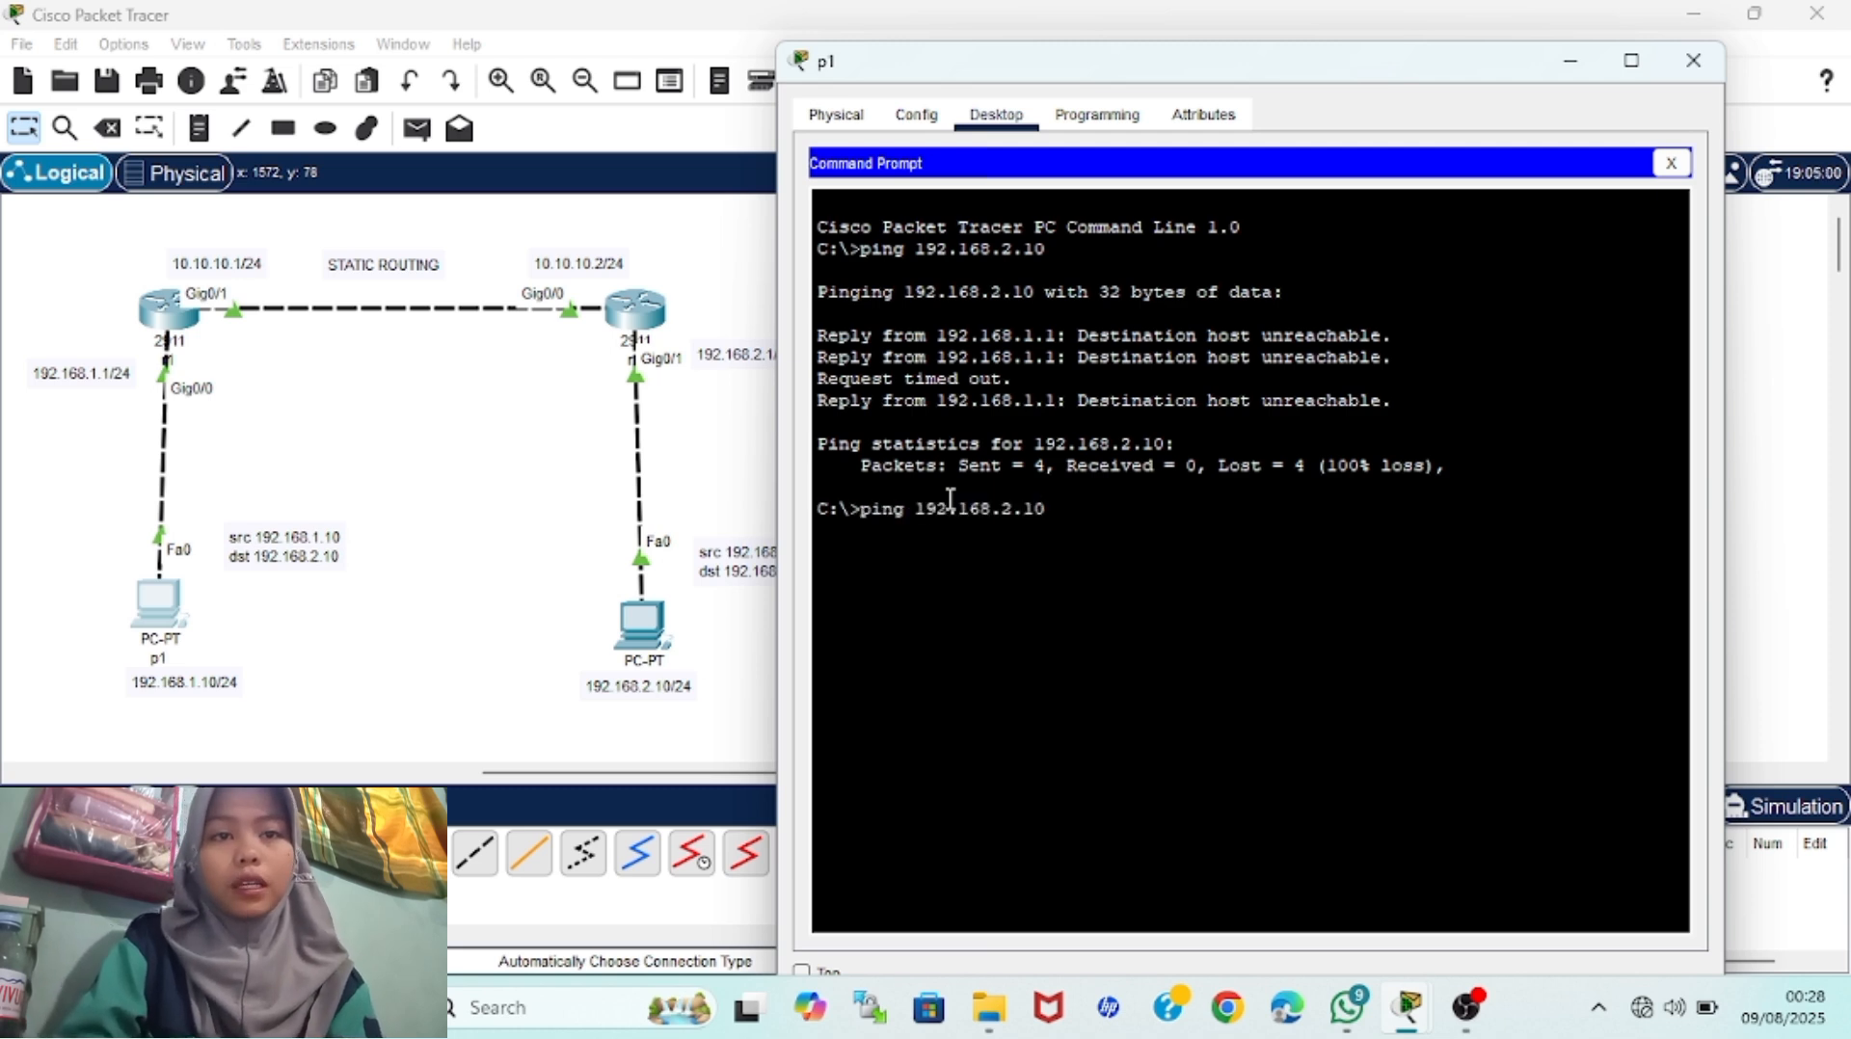
pyautogui.press('Return')
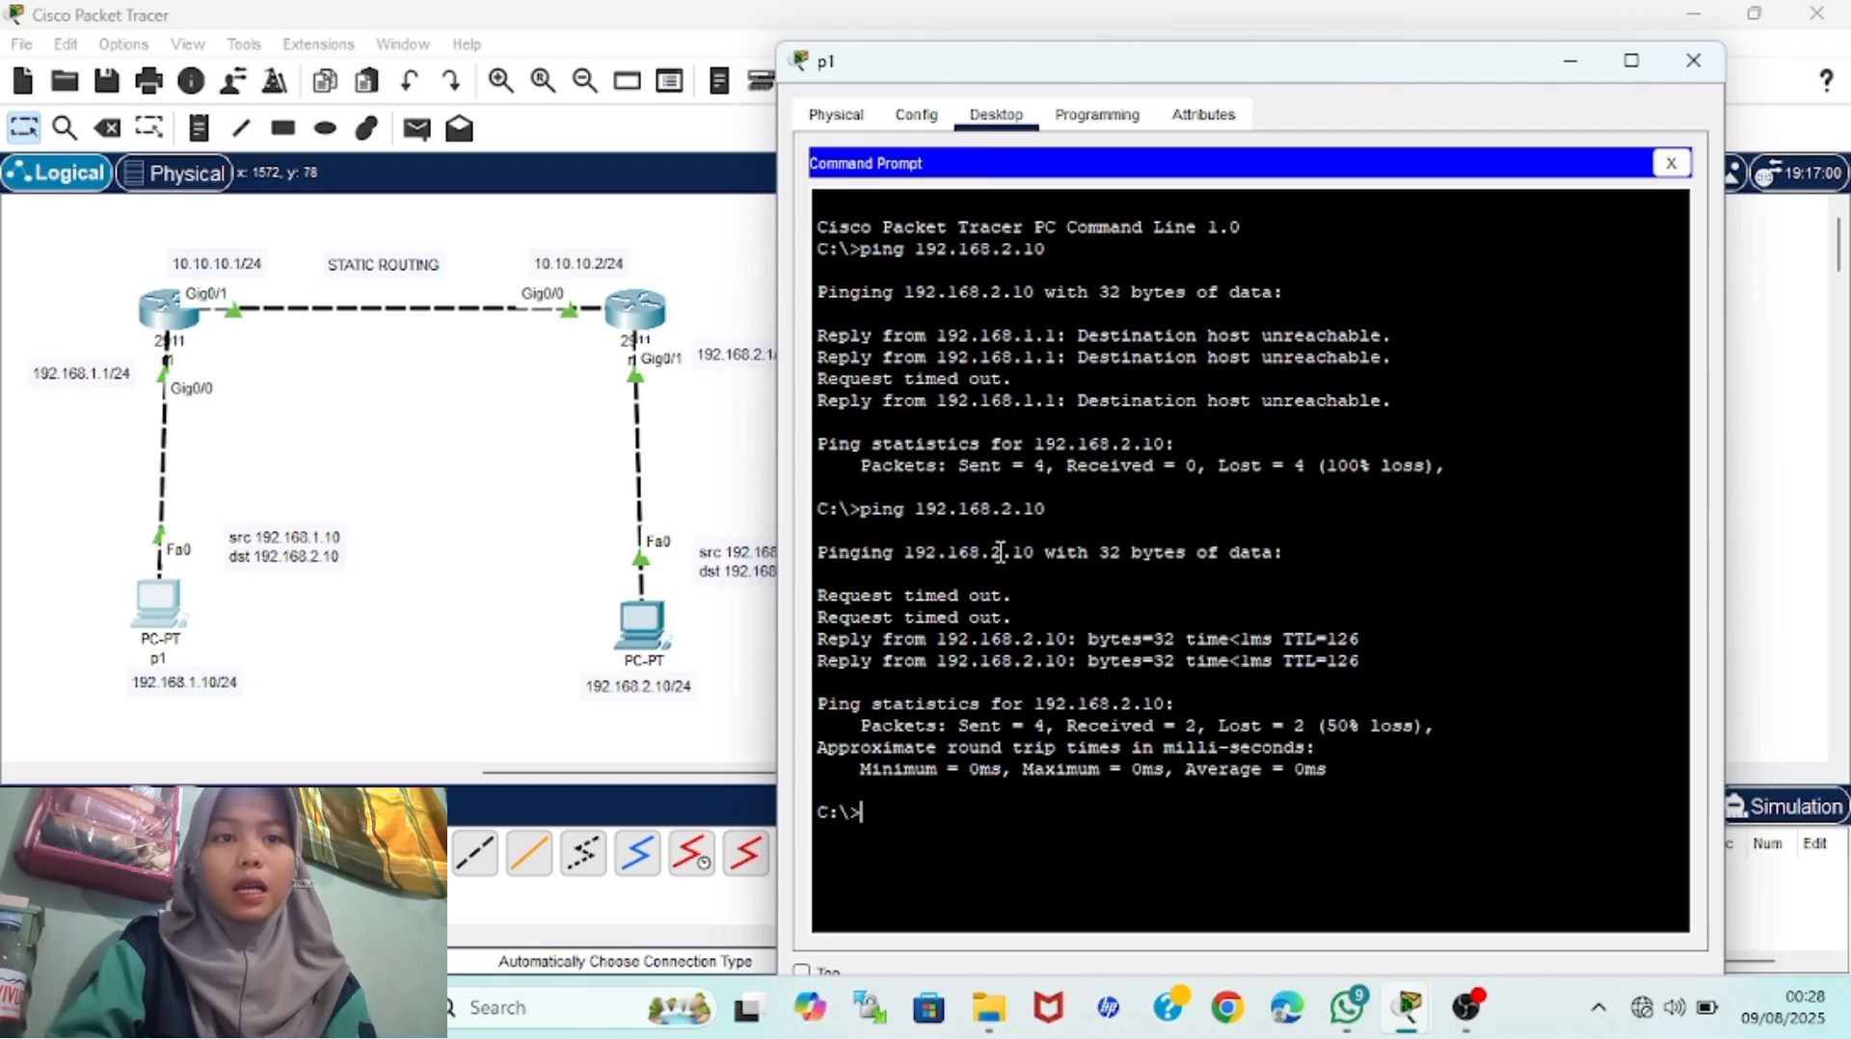
pyautogui.click(724, 460)
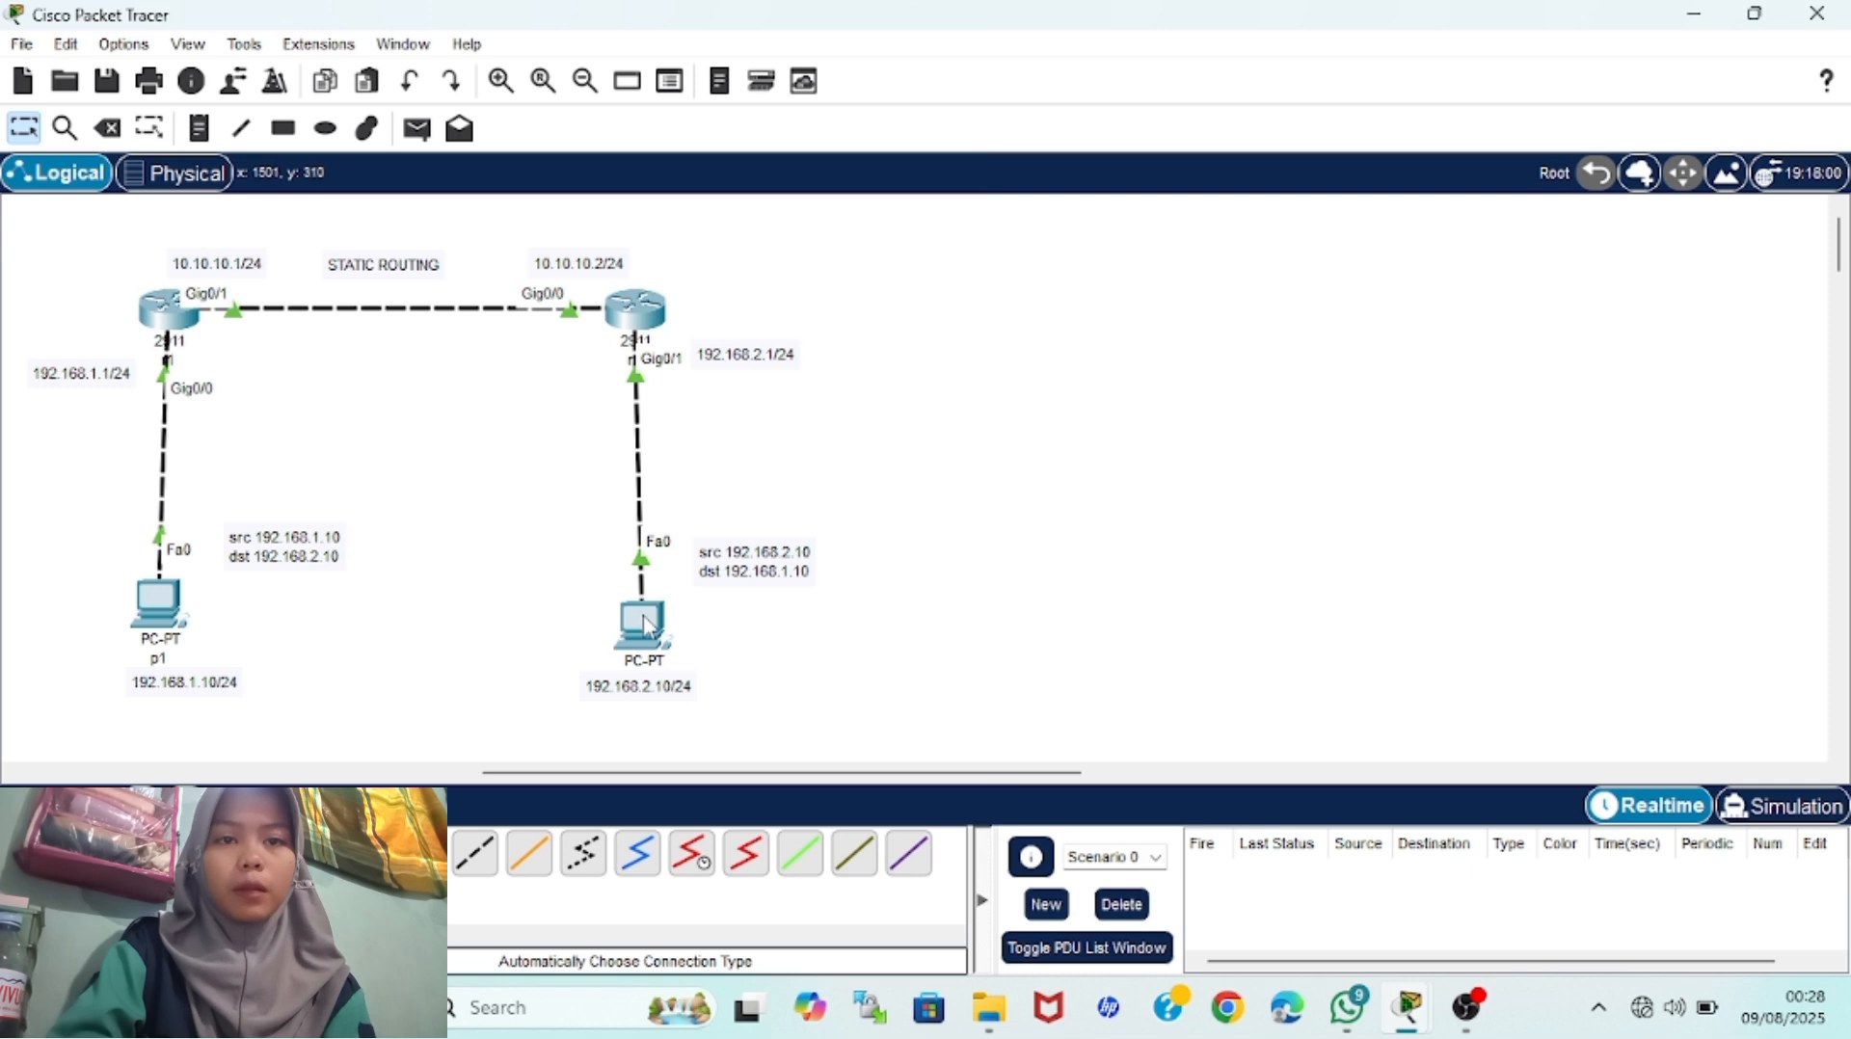
# Ping 192.168.1.10 from p2's Command Prompt to test the connection to p1, and return to the workspace
pyautogui.click(676, 585)
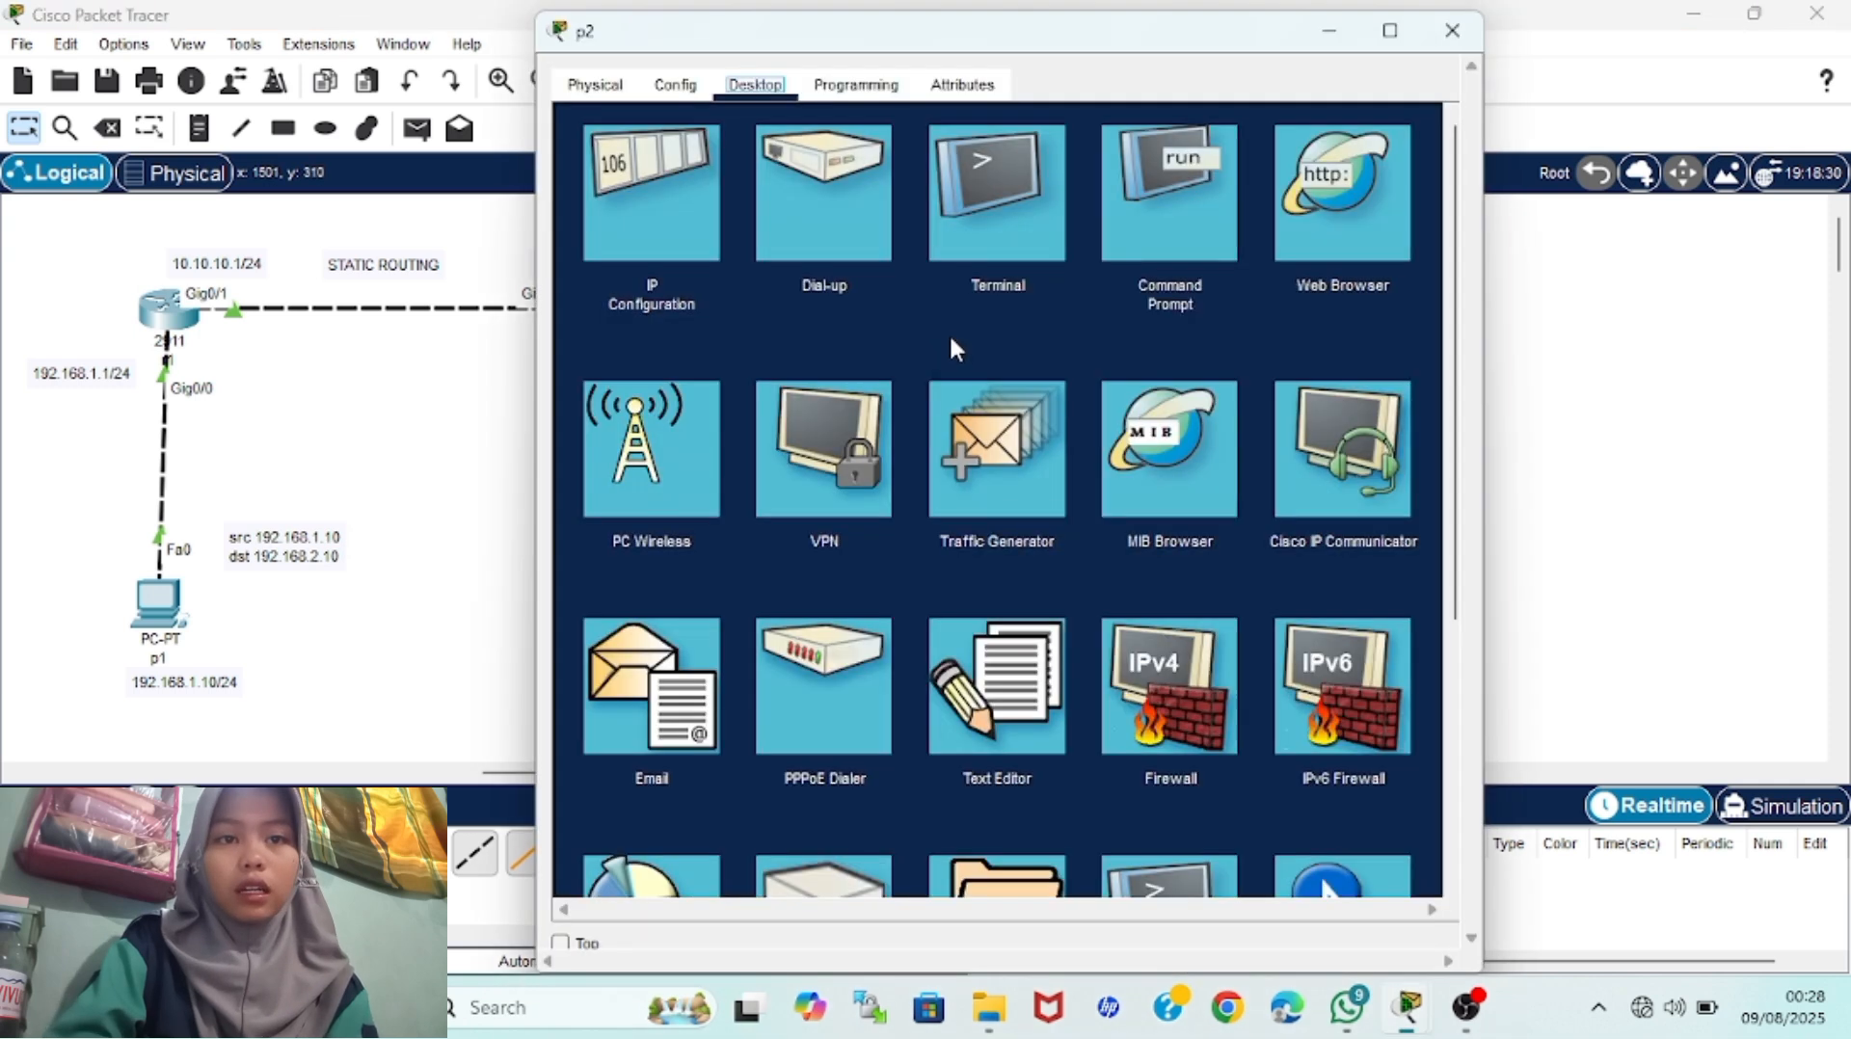
pyautogui.click(1121, 192)
pyautogui.write('ping 192.1')
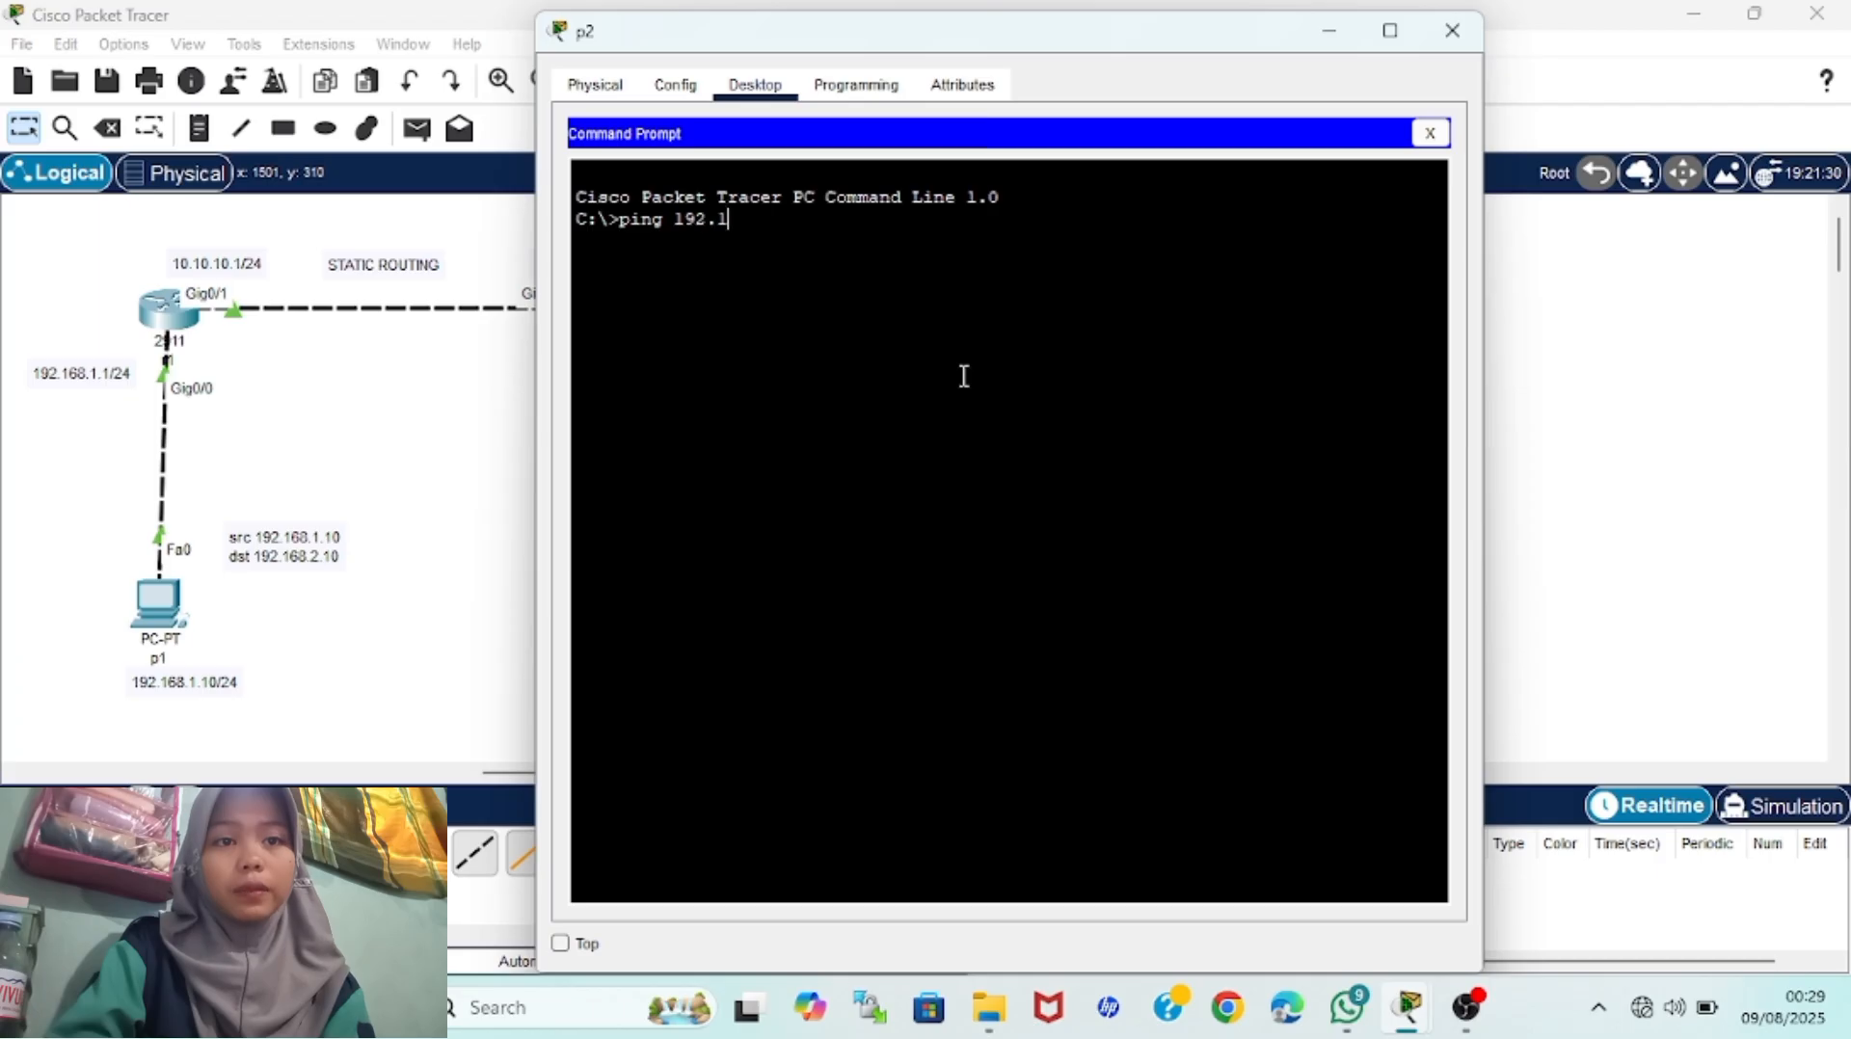
pyautogui.write('68.1.10')
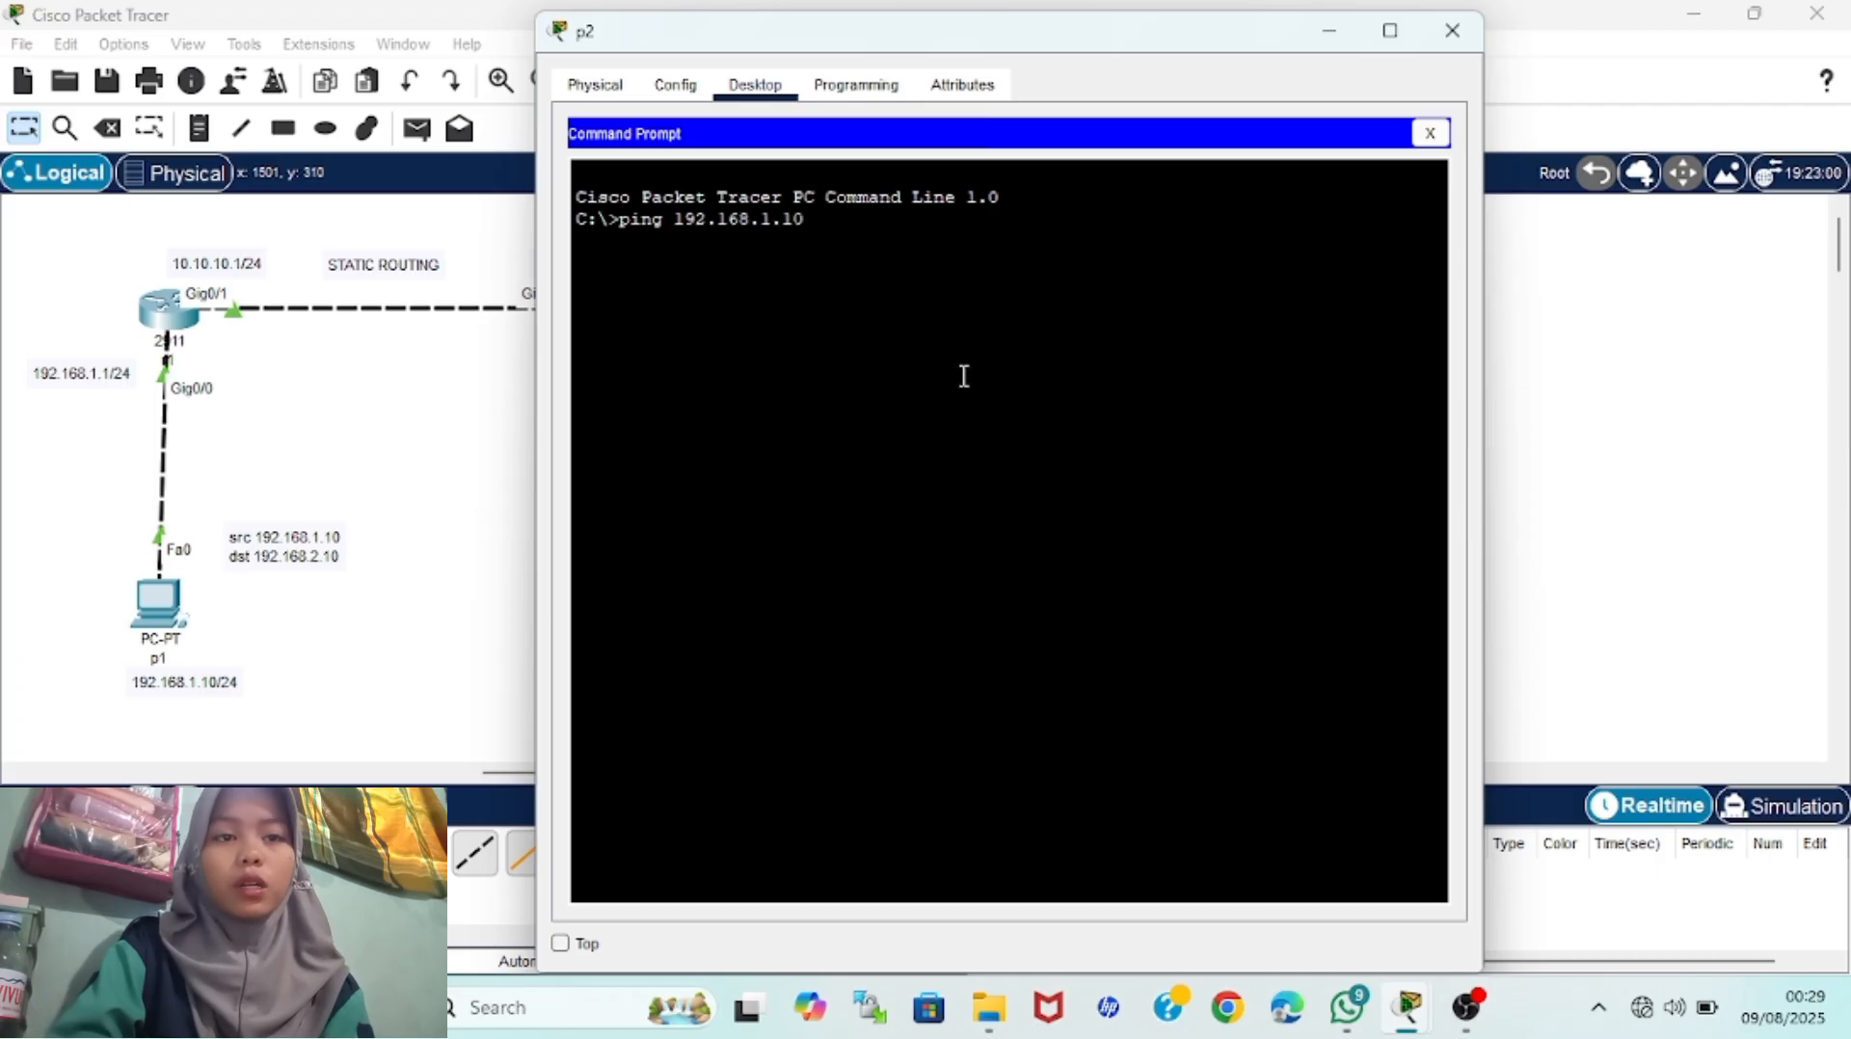
pyautogui.press('Return')
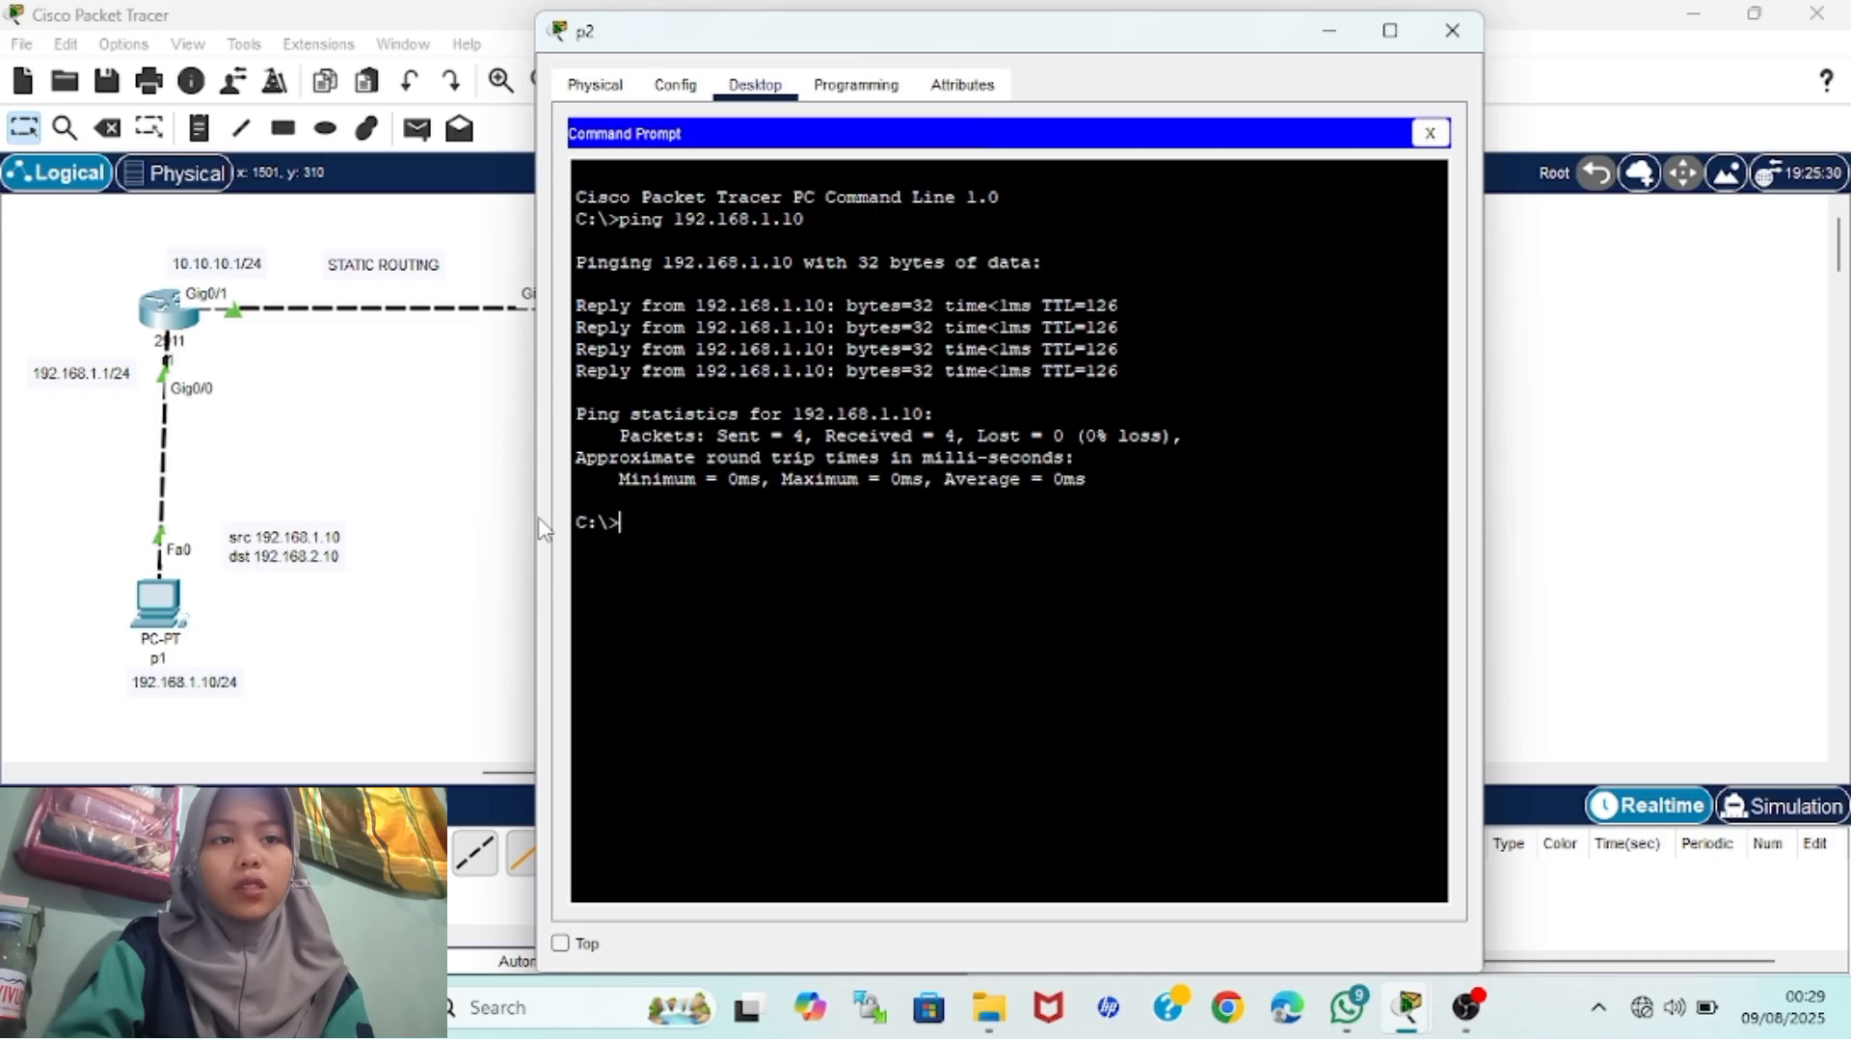
pyautogui.click(500, 550)
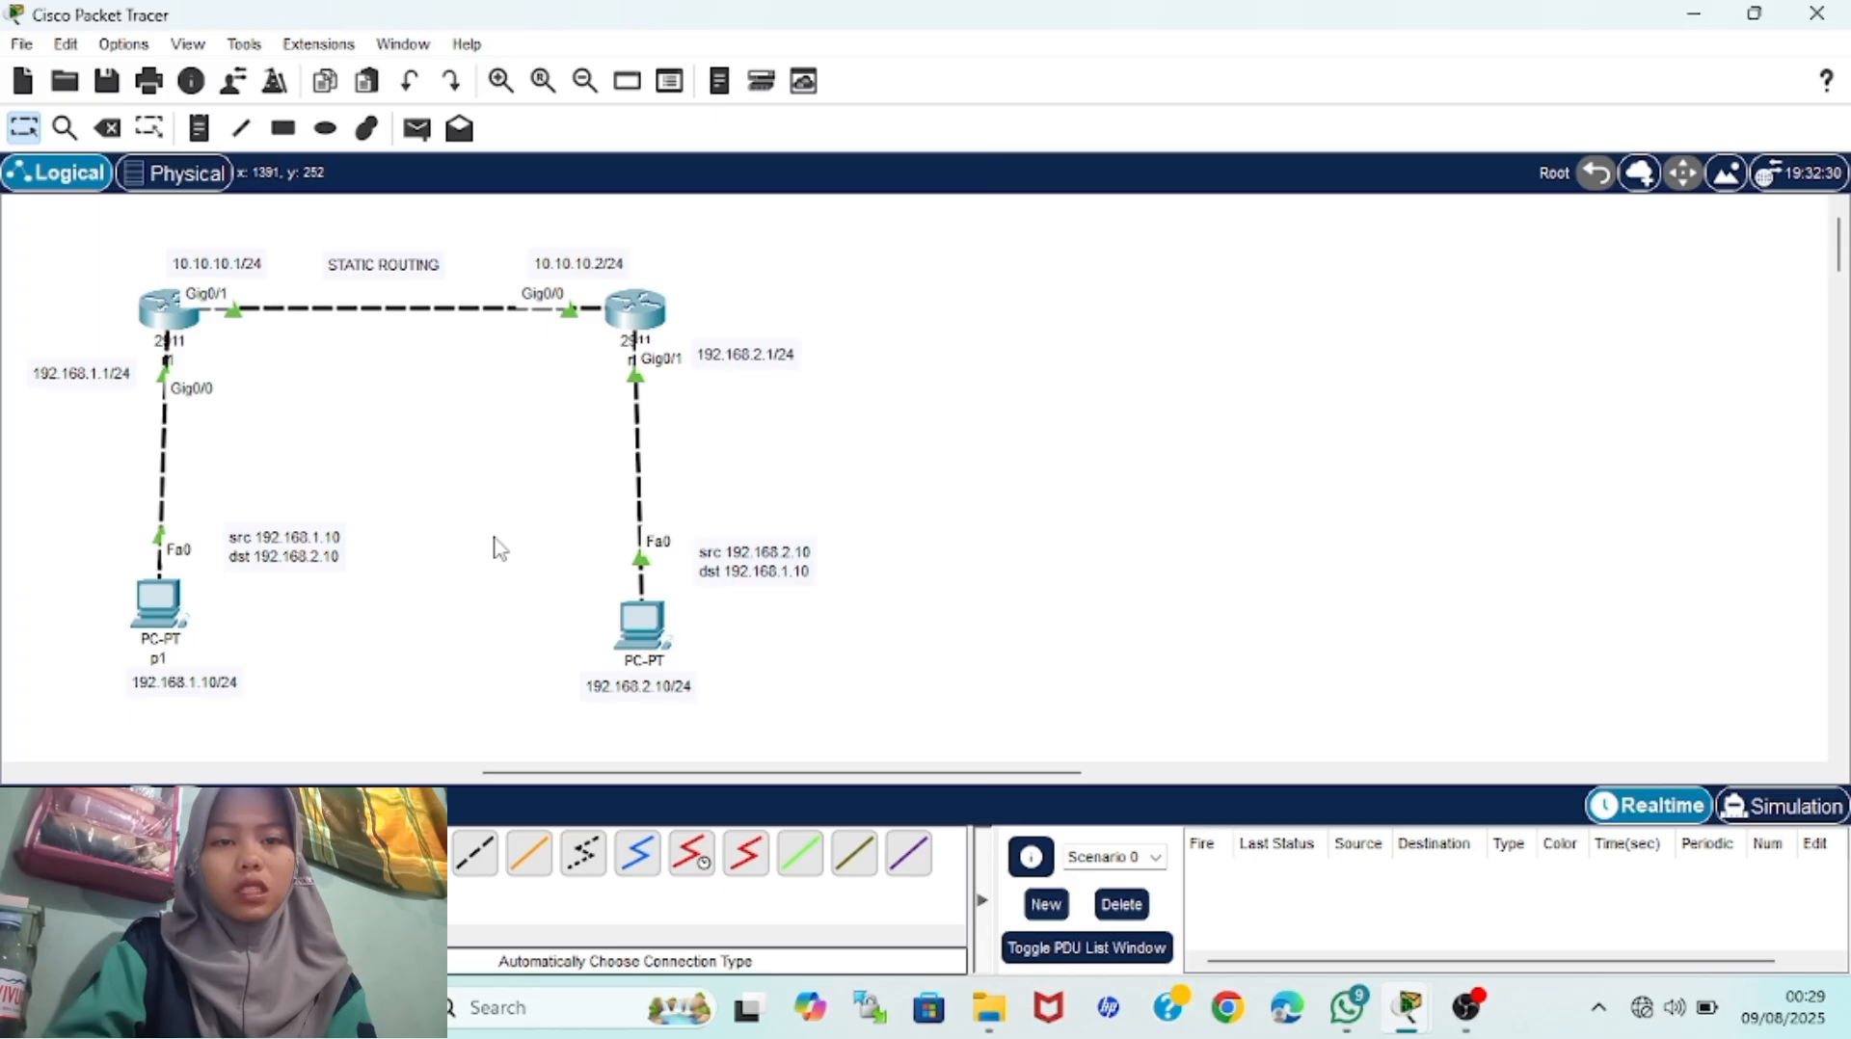
# Add a third 2911 router to the right of r2 and a PC-PT below the new router
pyautogui.click(29, 853)
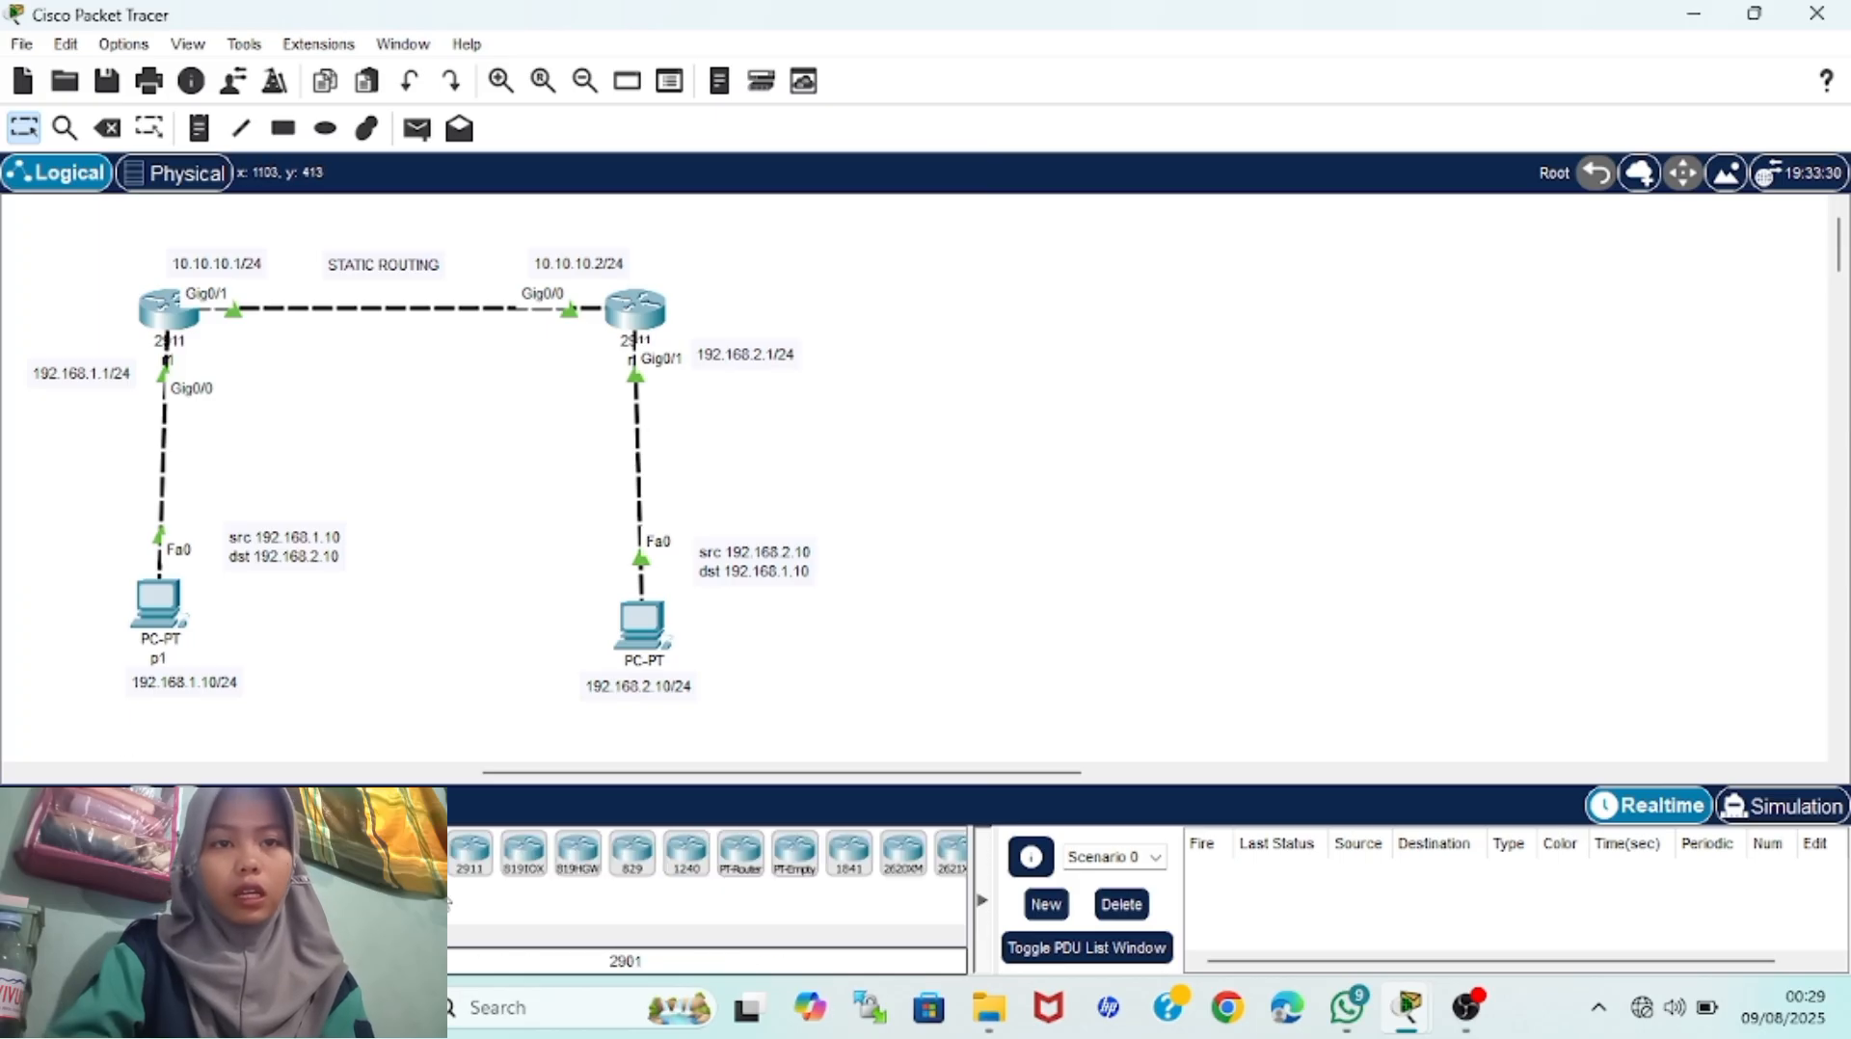
pyautogui.click(473, 854)
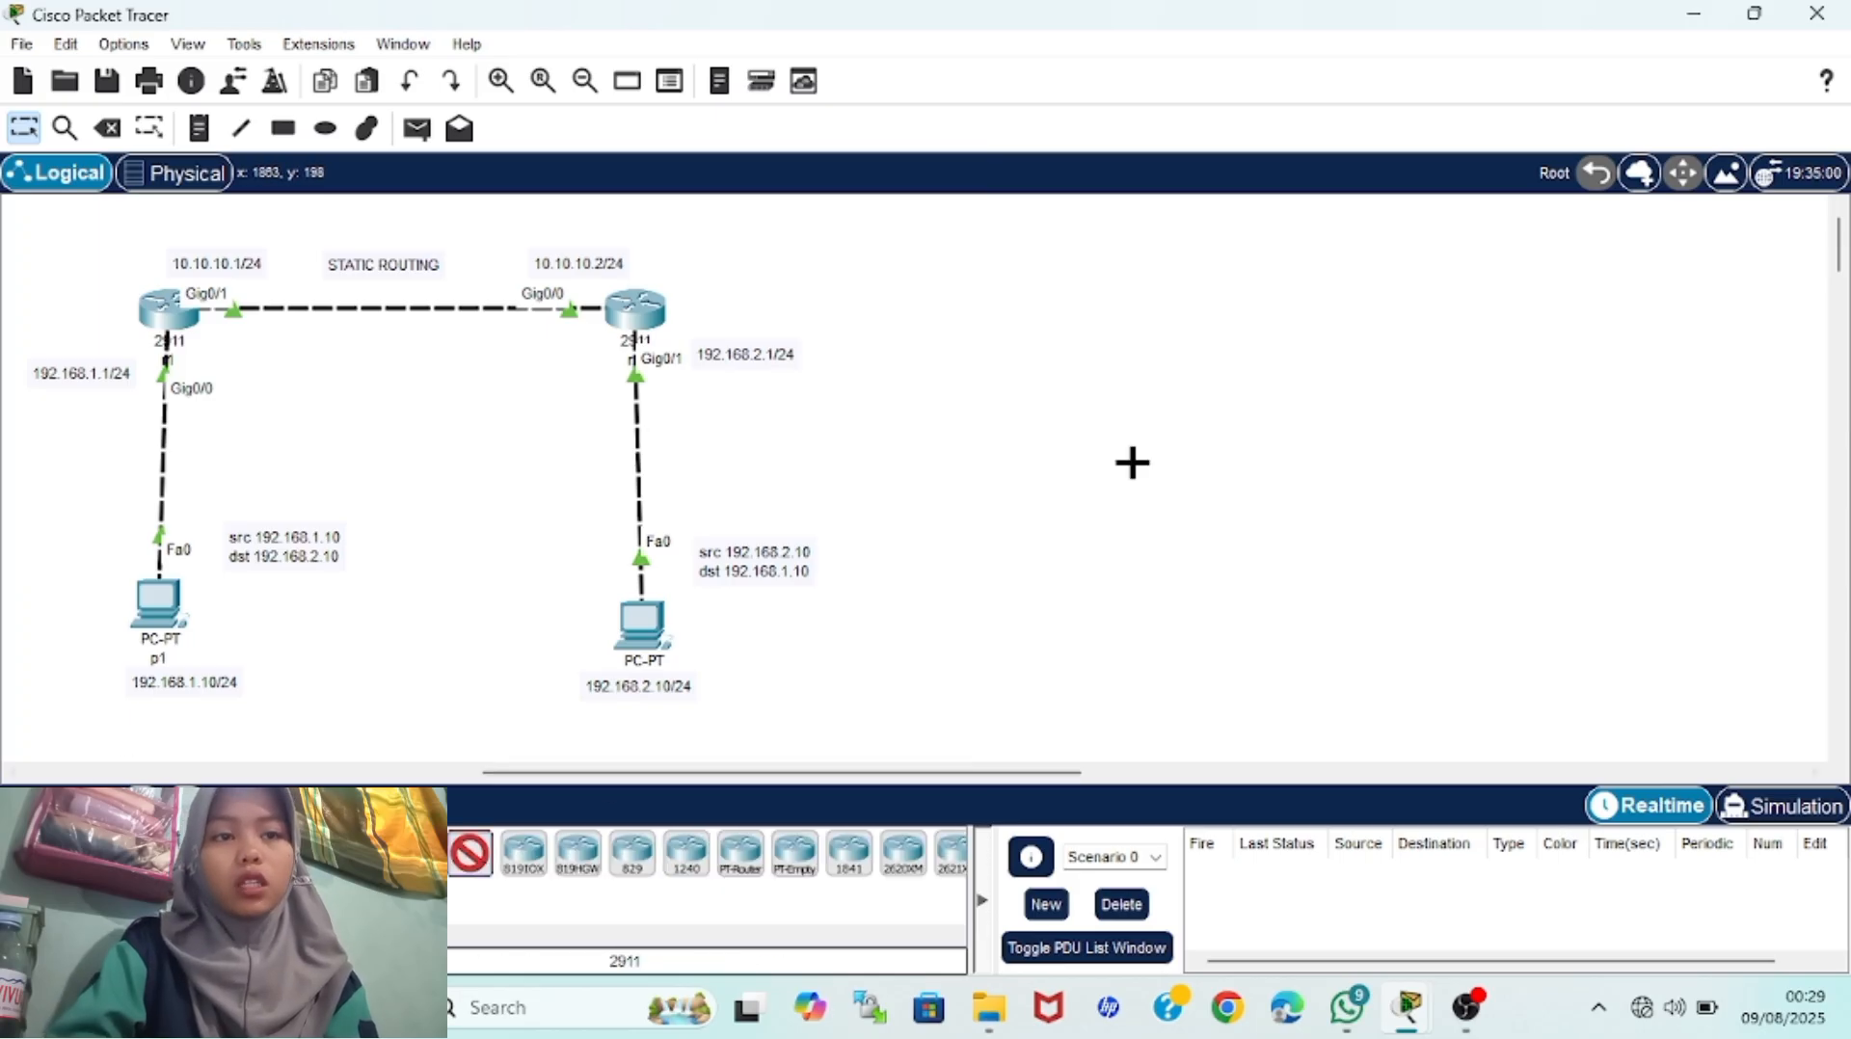
pyautogui.click(1215, 283)
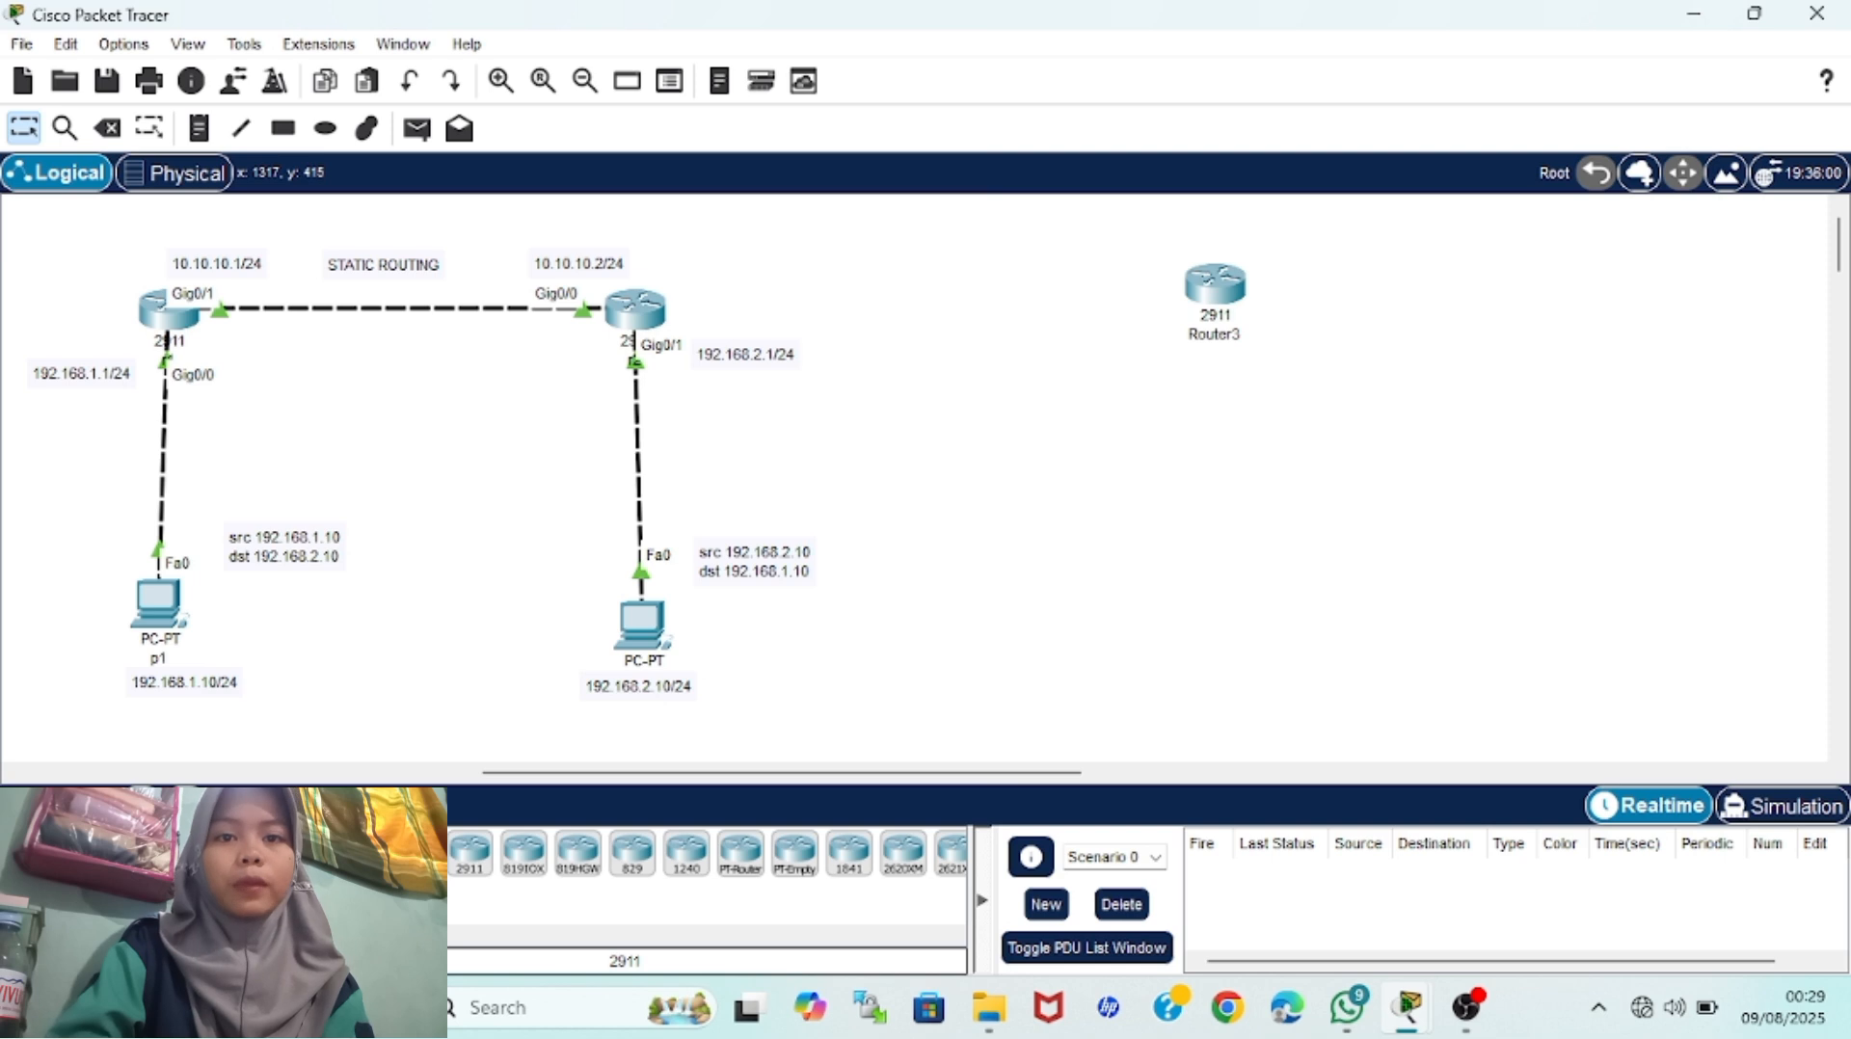
pyautogui.click(73, 851)
pyautogui.click(313, 855)
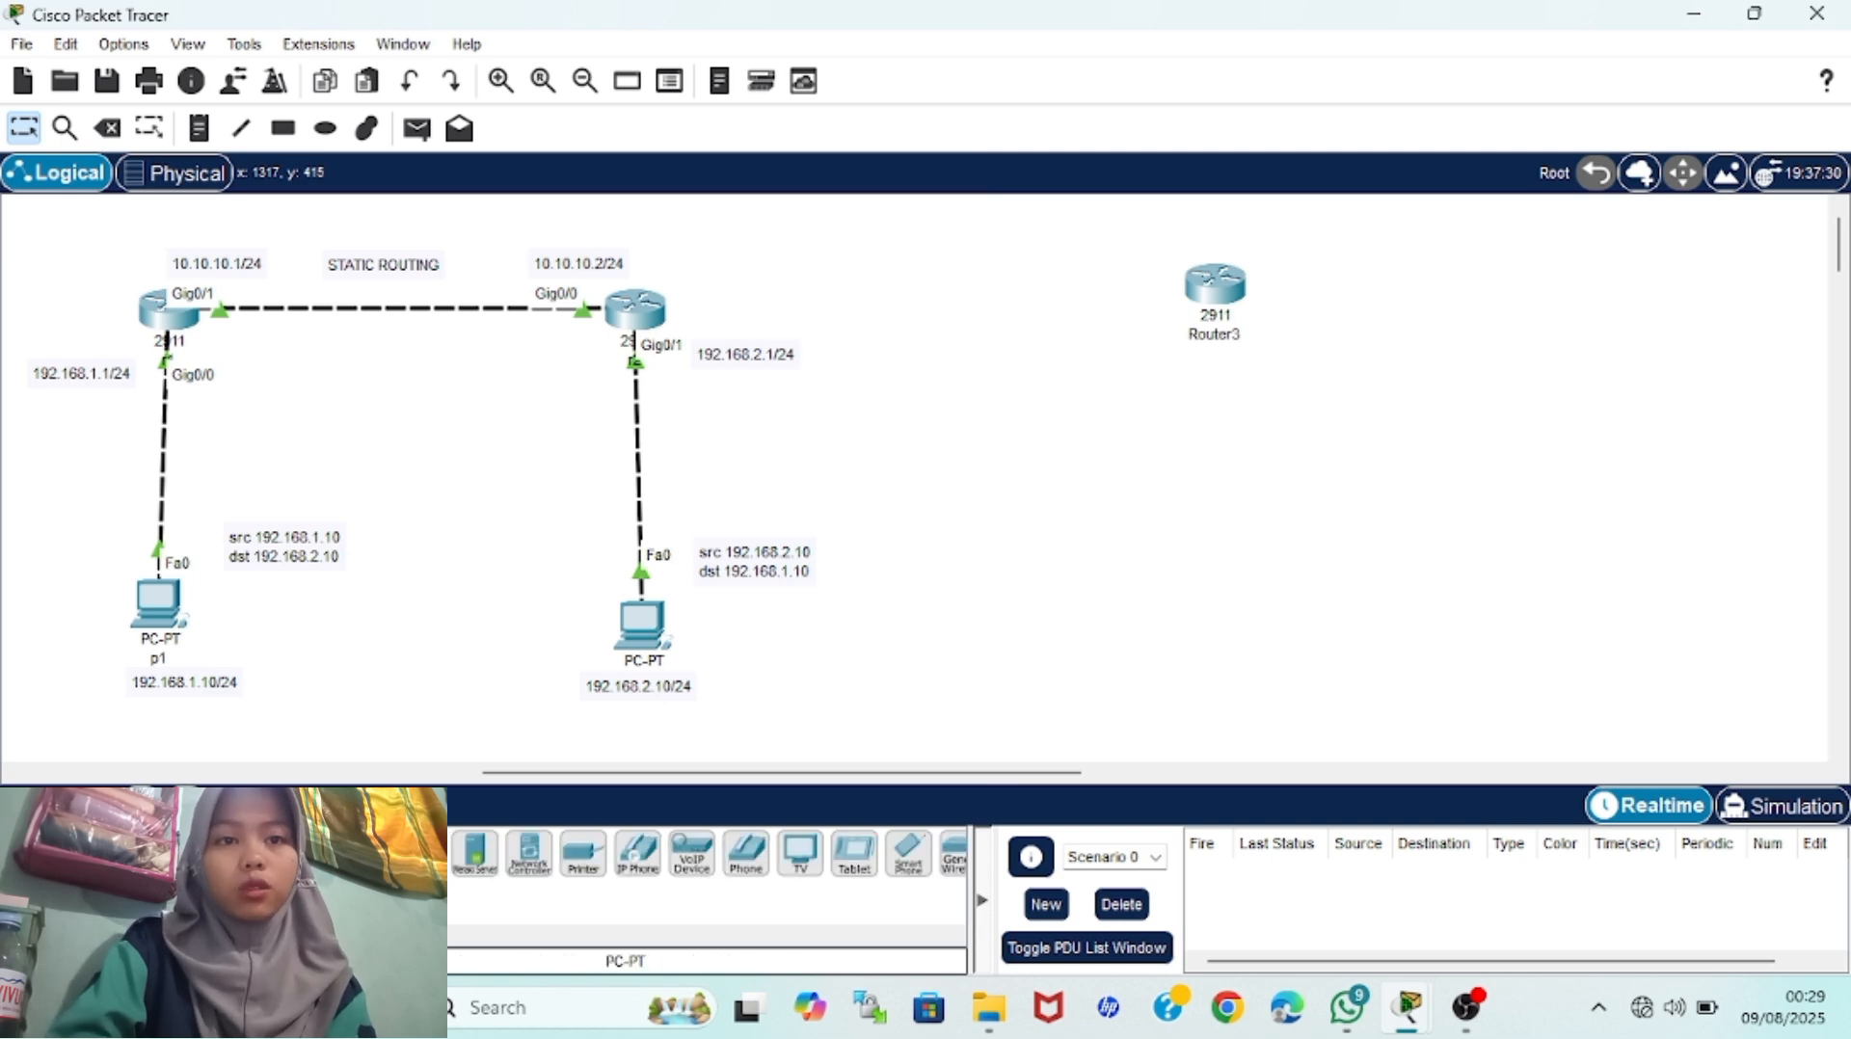
pyautogui.click(1221, 632)
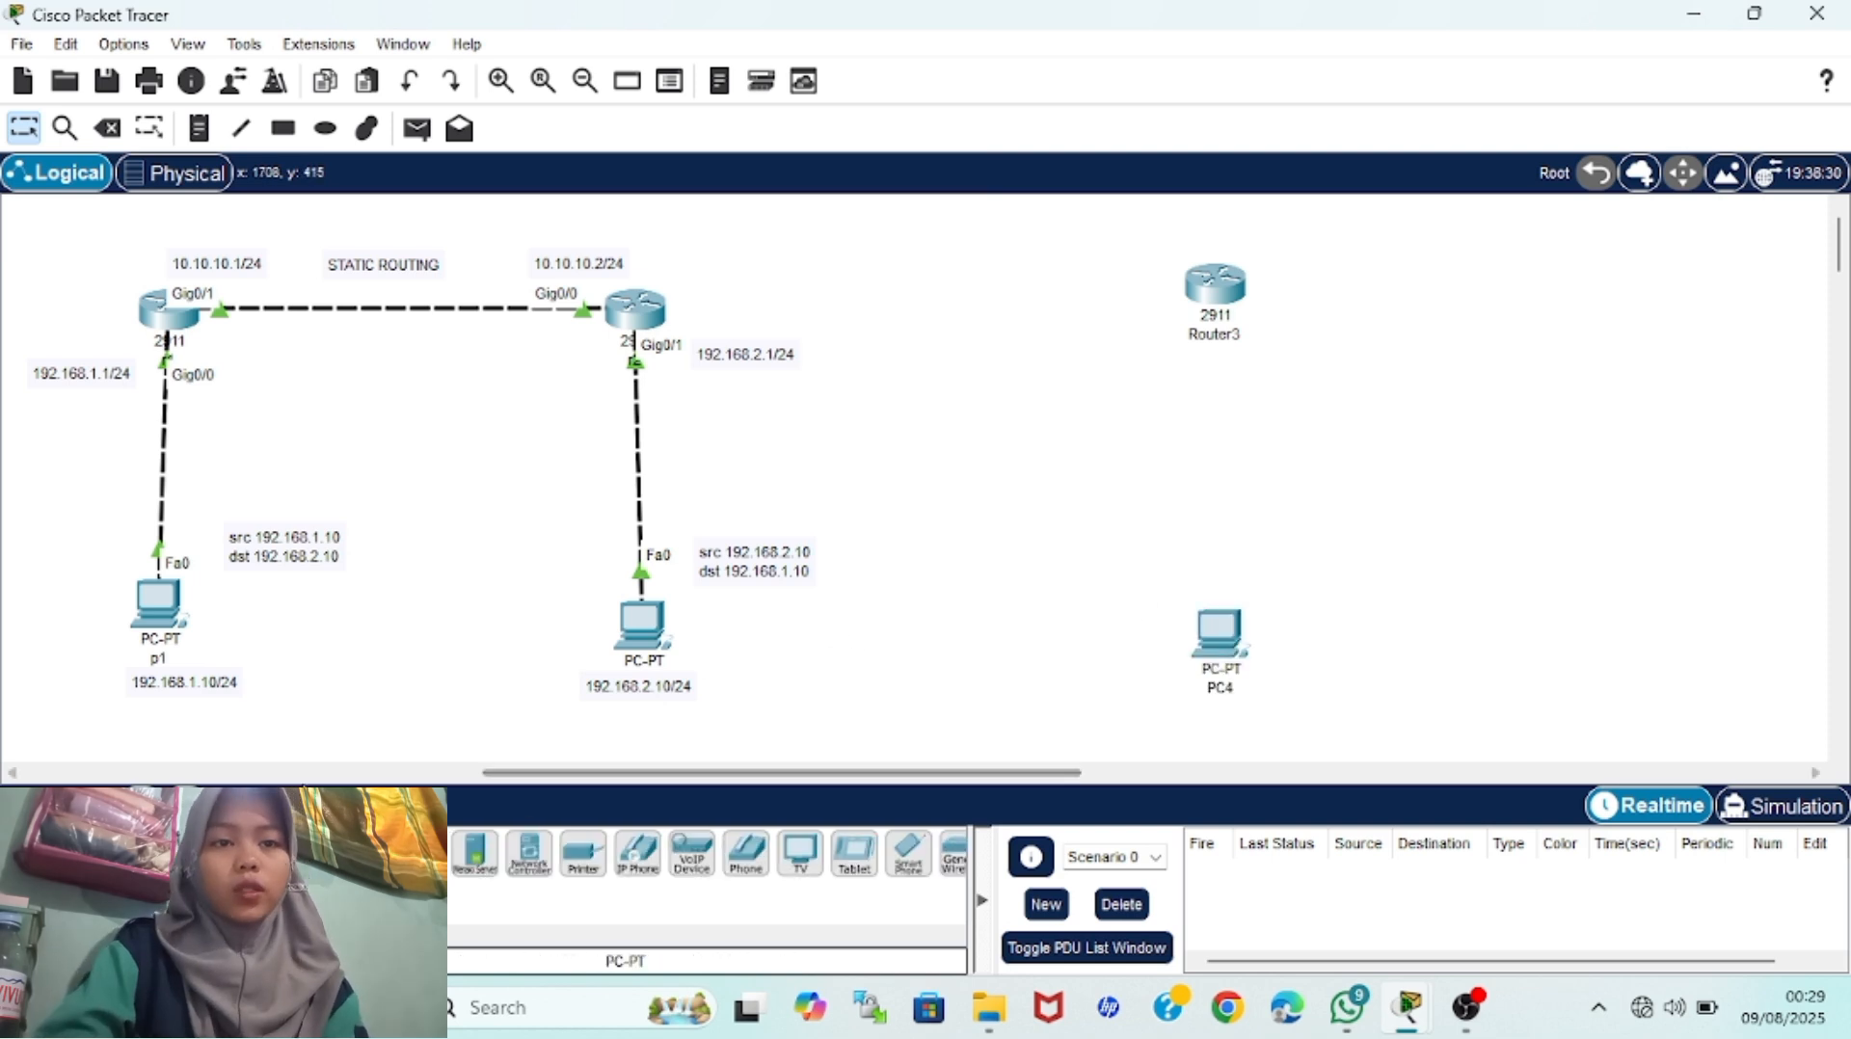
# Cable r2 to the new router and the new router to PC4 with automatic connections, and level the router with r2
pyautogui.click(171, 850)
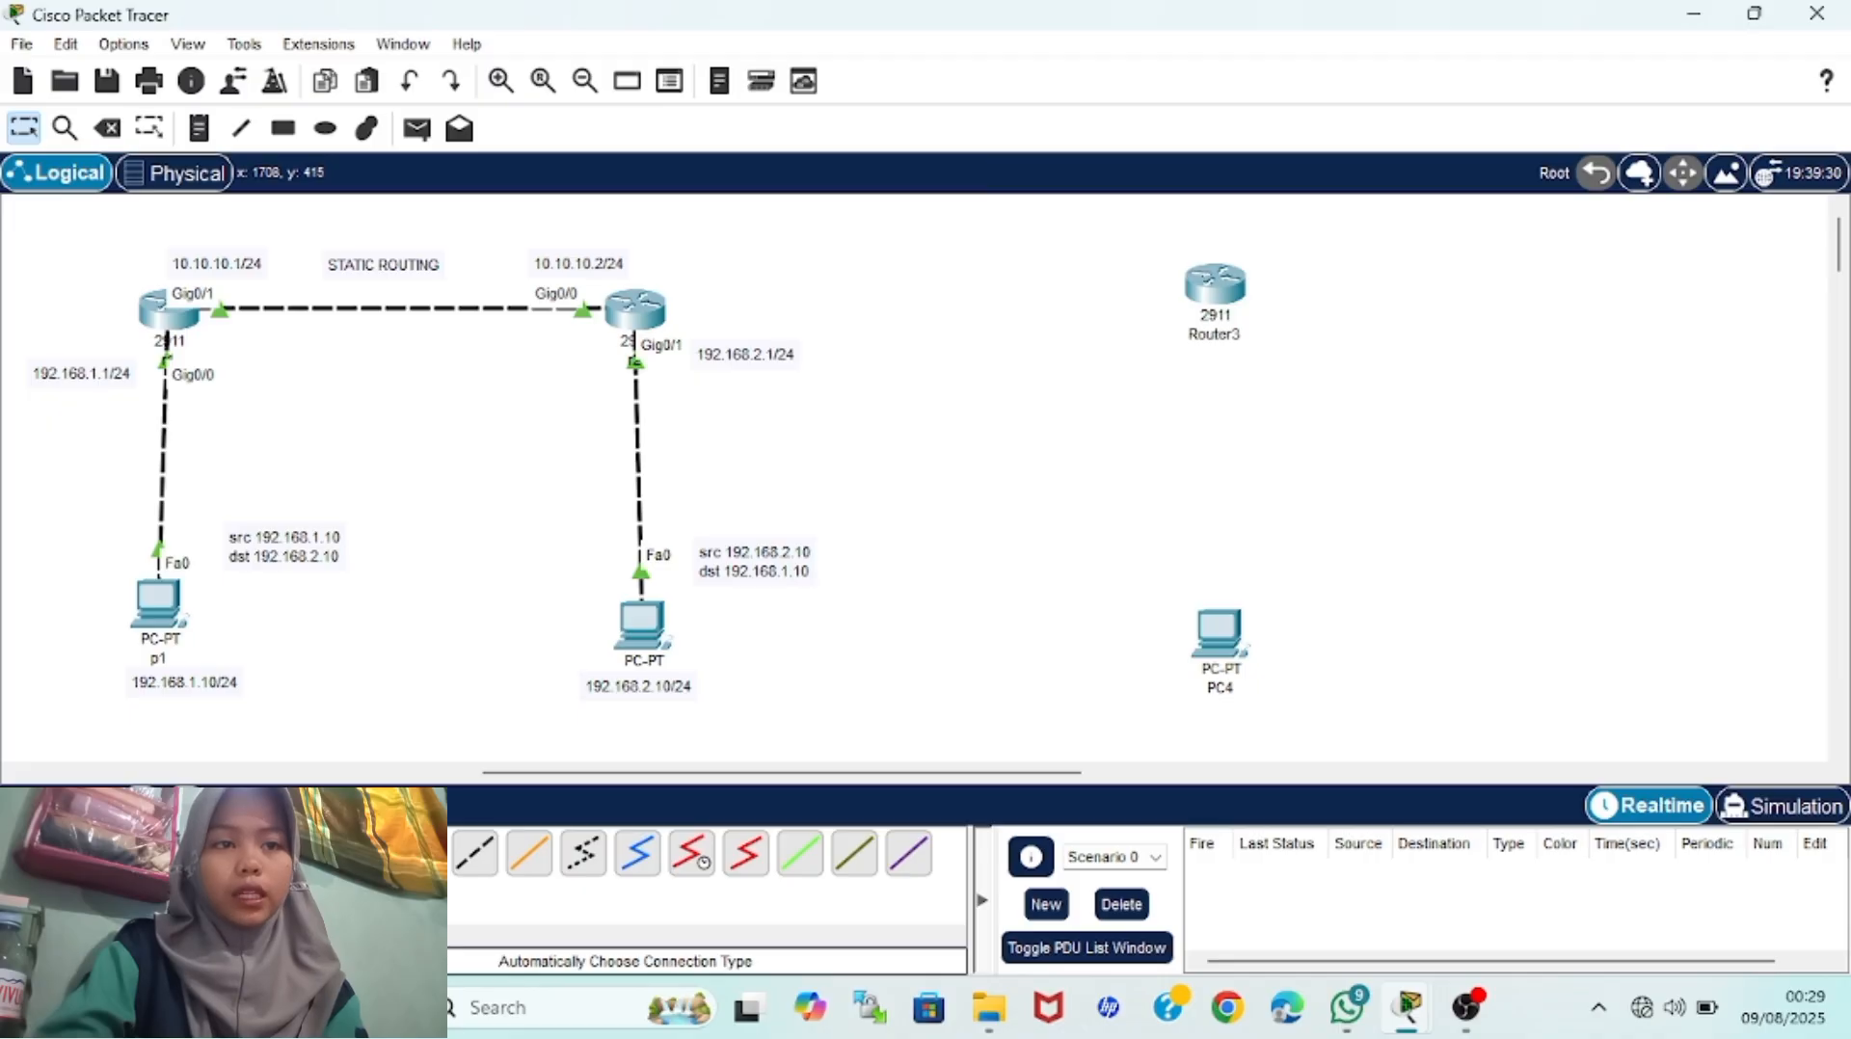
pyautogui.click(631, 306)
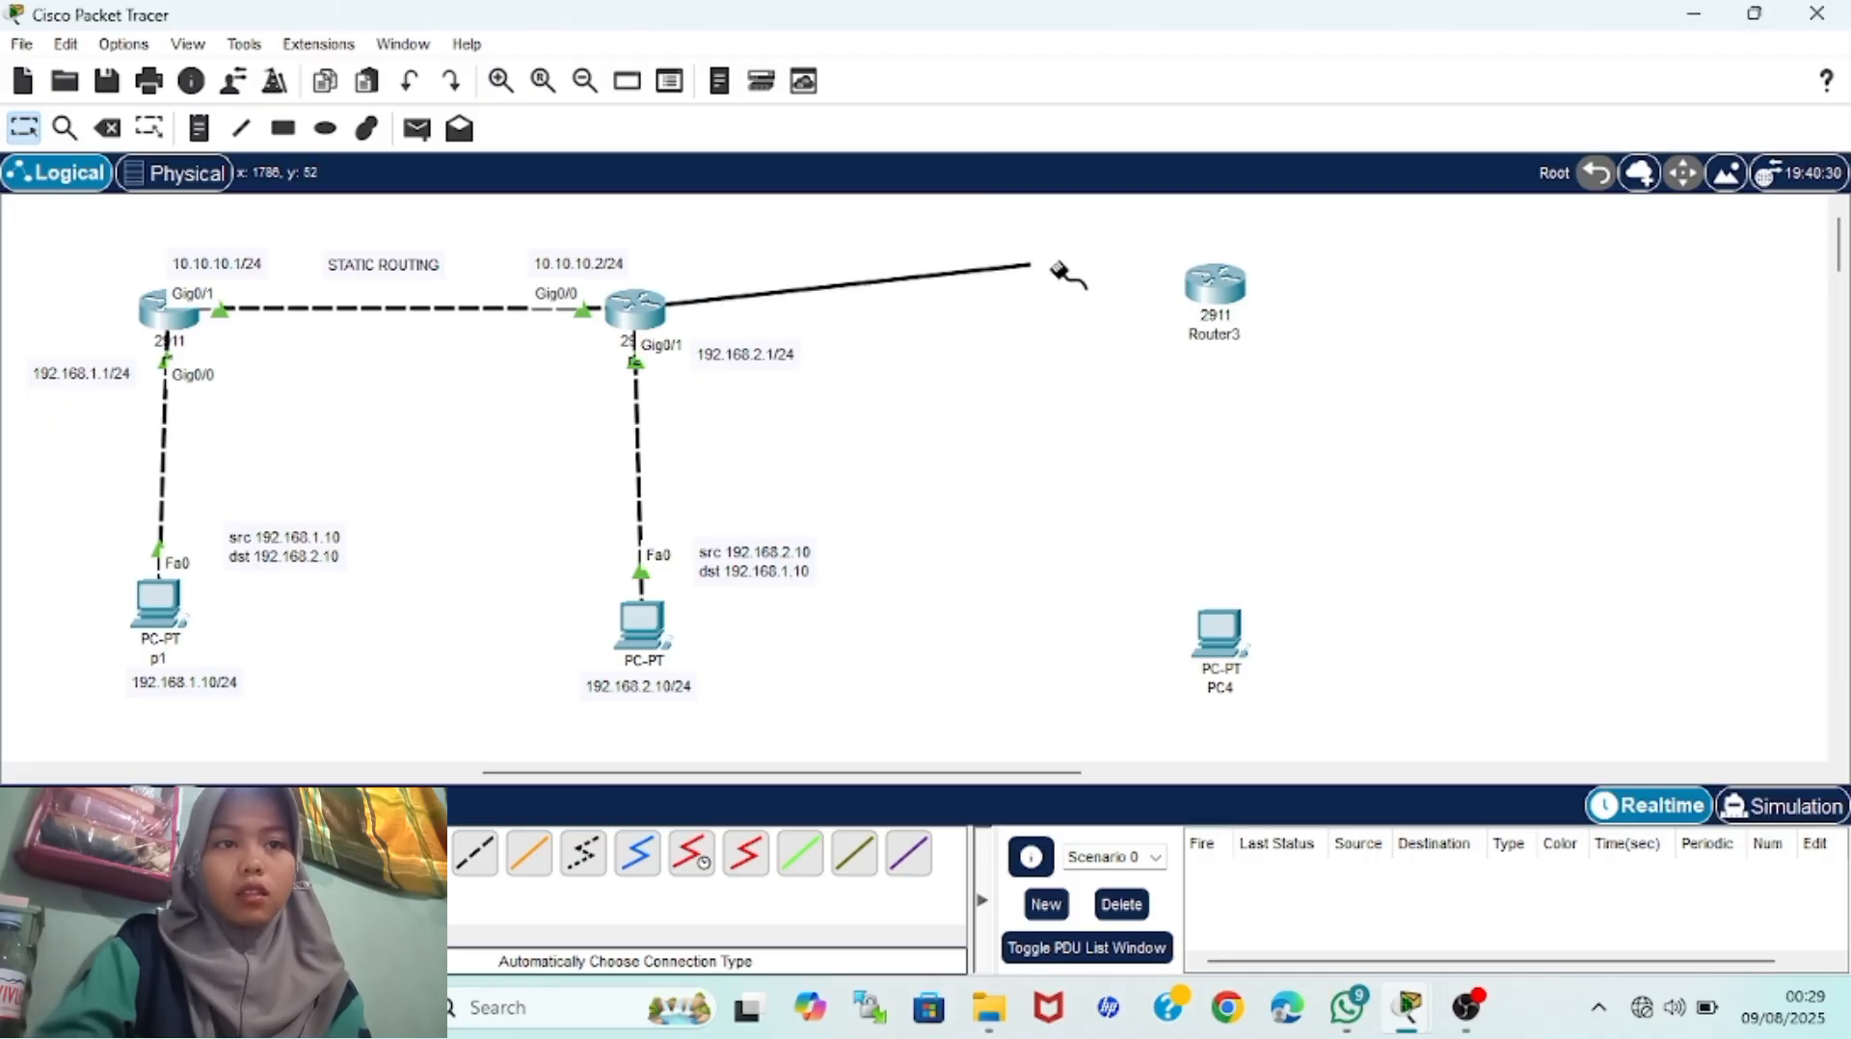
pyautogui.click(1203, 291)
pyautogui.click(1210, 289)
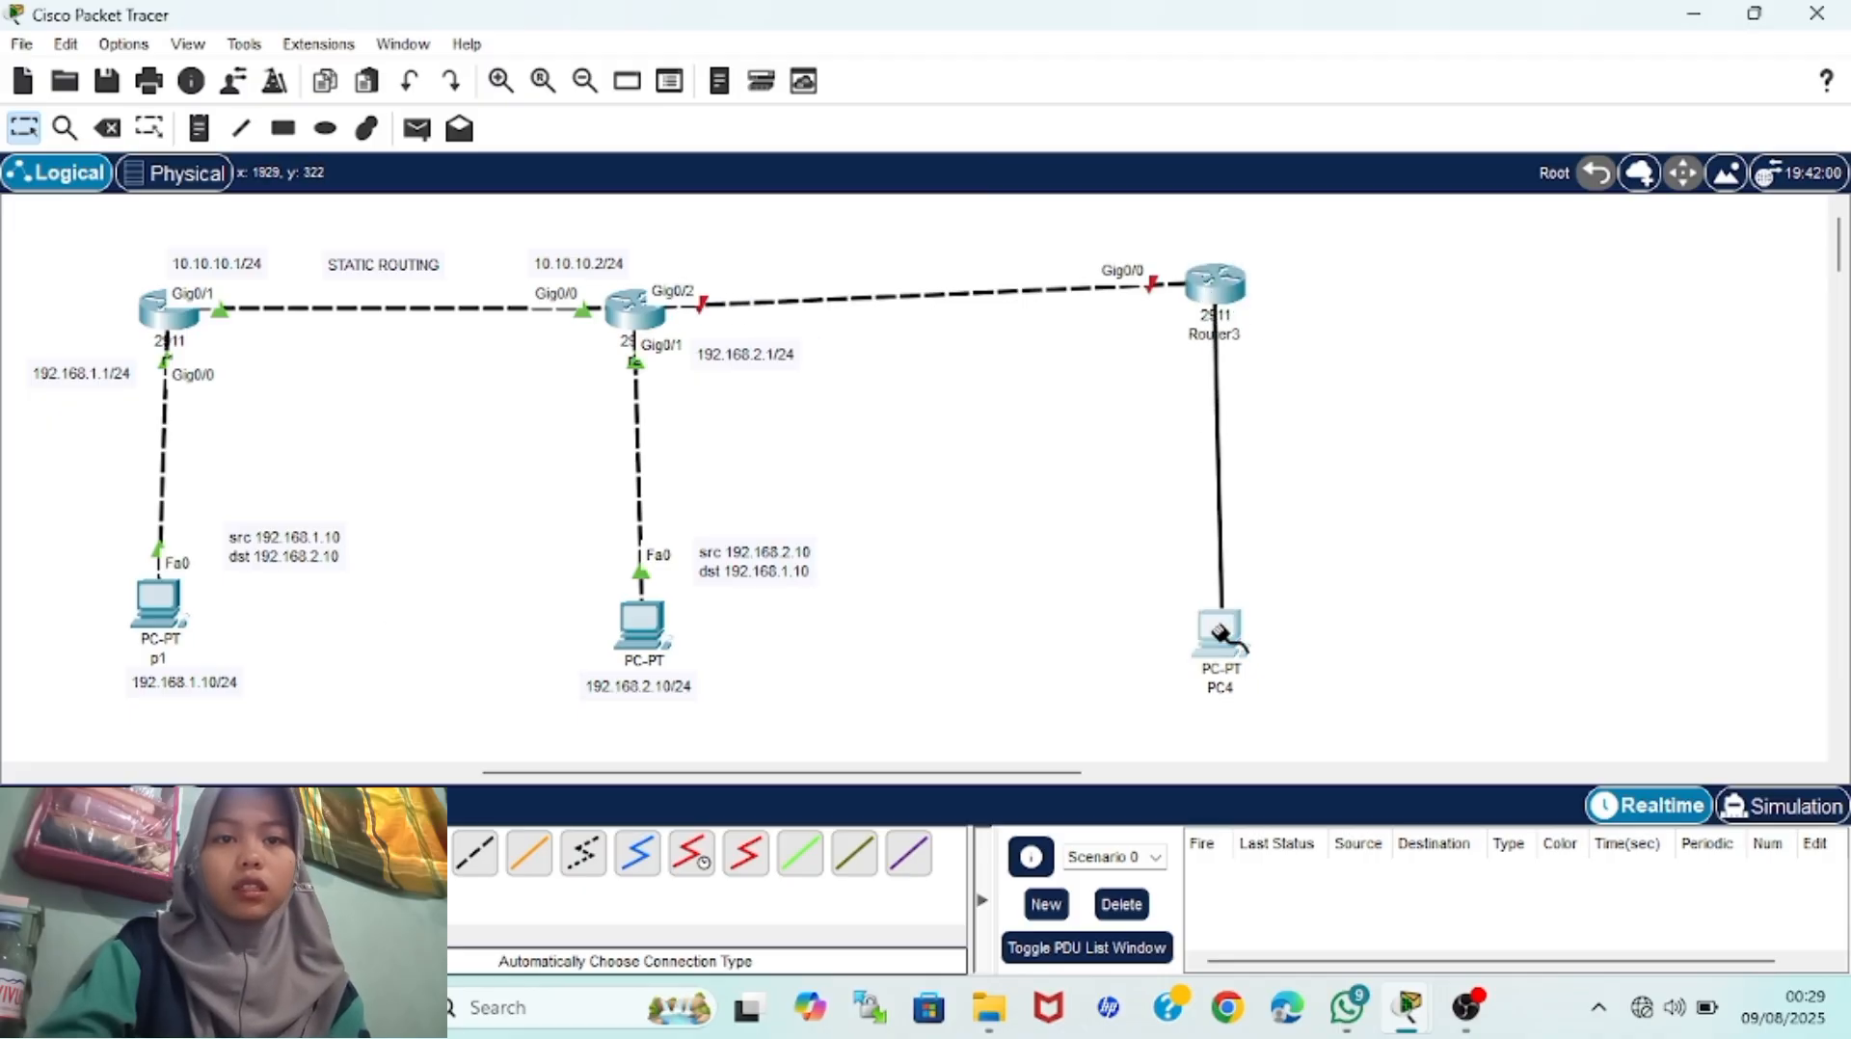
pyautogui.click(1220, 632)
pyautogui.moveTo(1212, 282); pyautogui.dragTo(1213, 302)
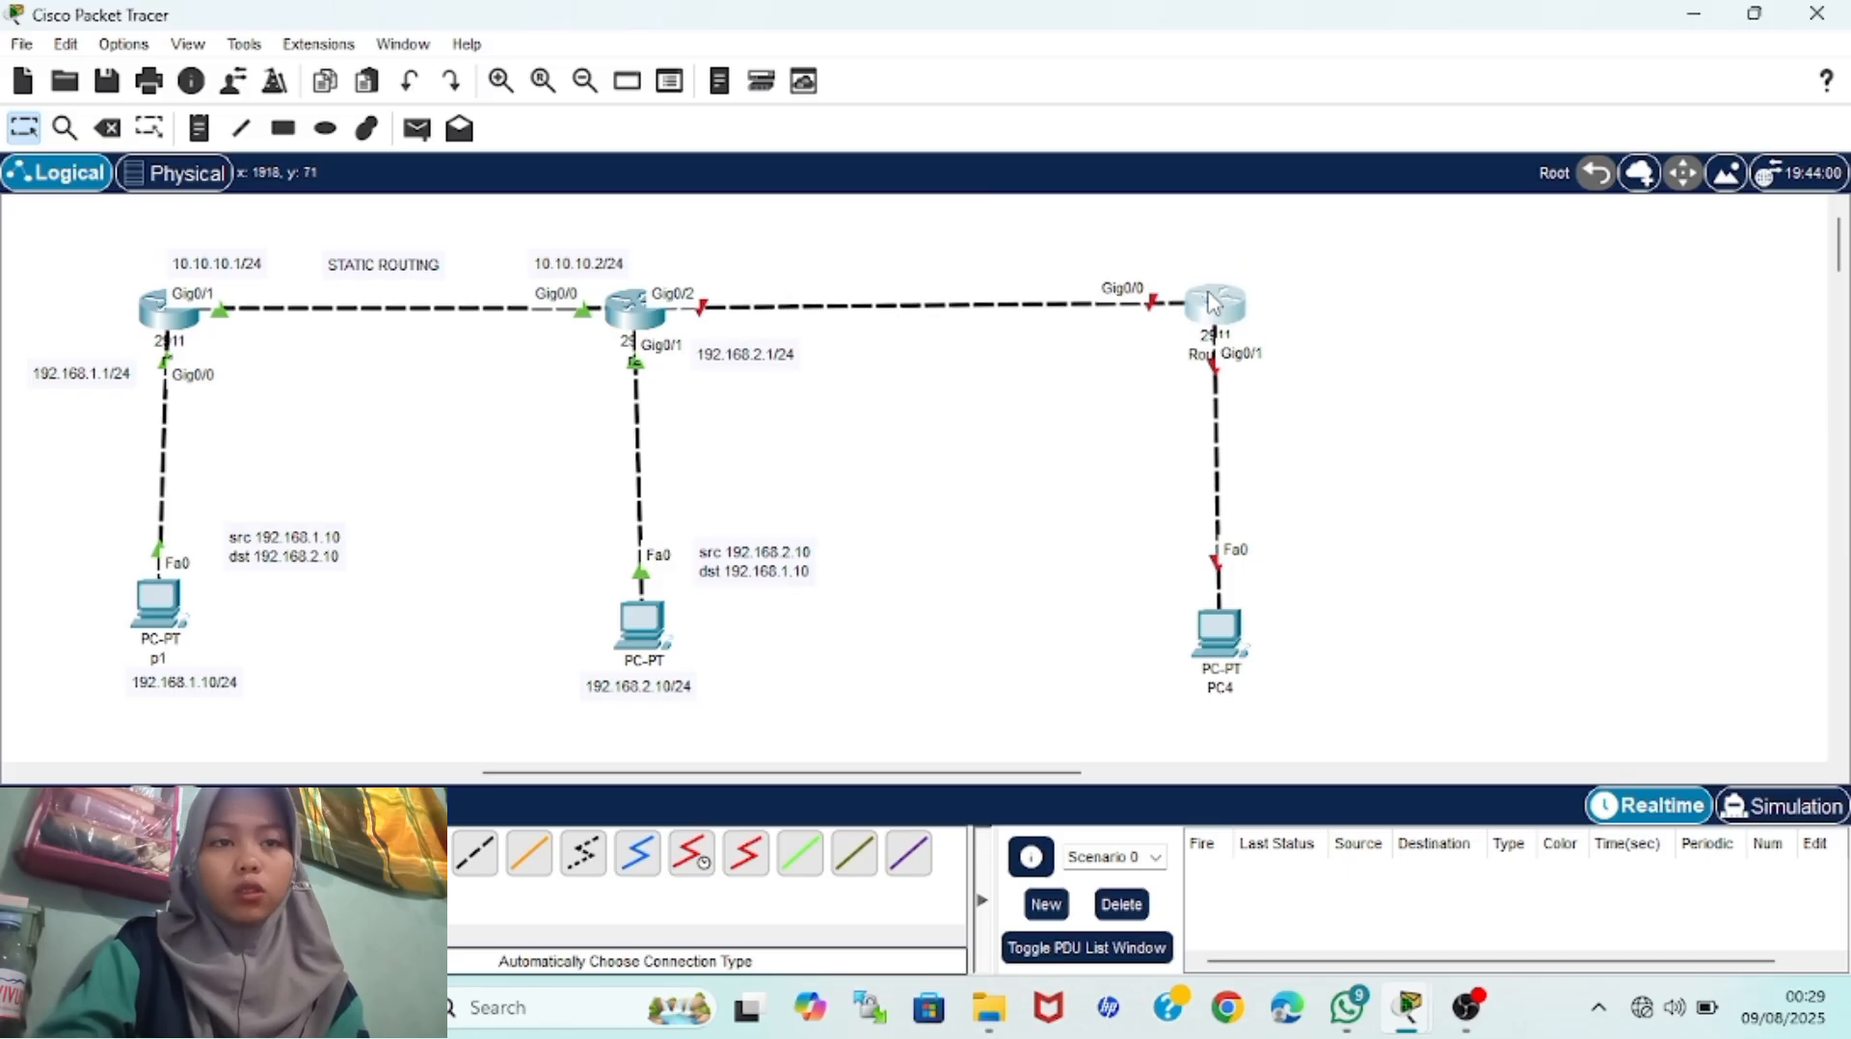
# Add address labels 192.168.3.10/24 below PC4 and 192.168.3.1/24 beside the new router's Gig0/1 port
pyautogui.click(199, 131)
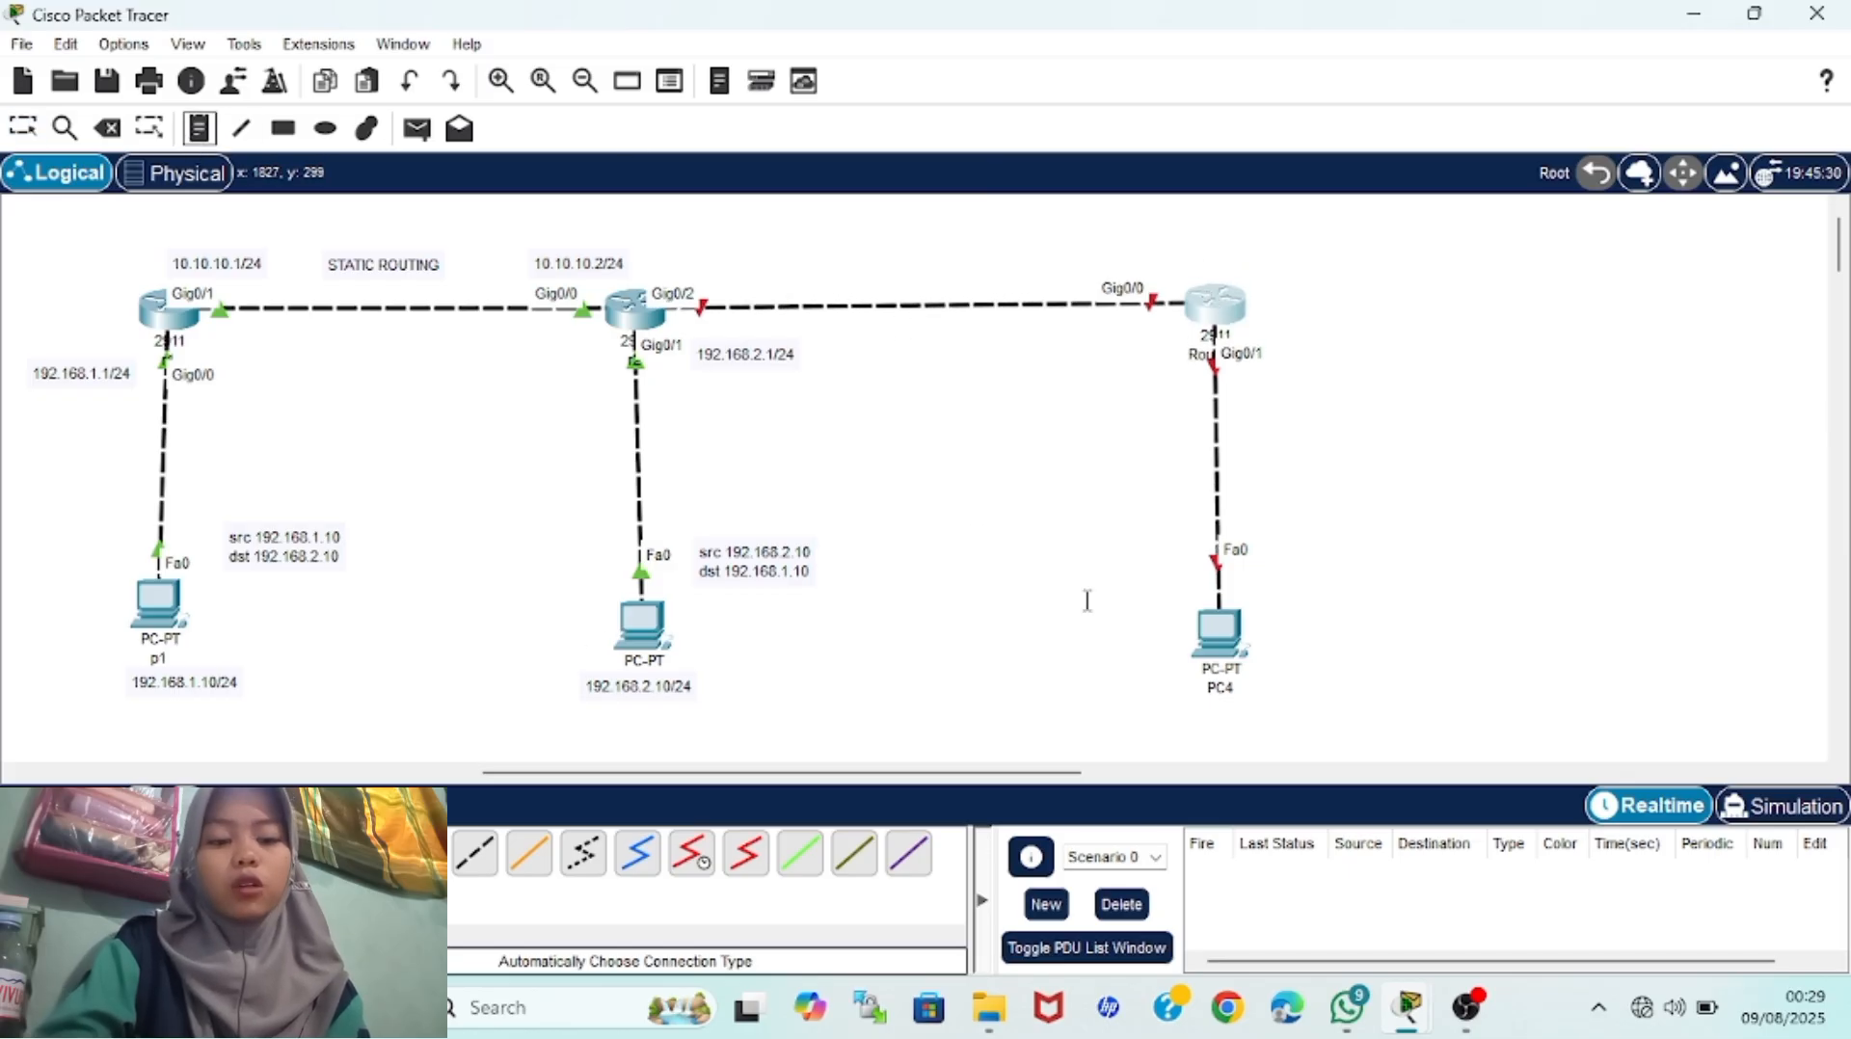
pyautogui.click(1165, 705)
pyautogui.write('192.168')
pyautogui.write('.3')
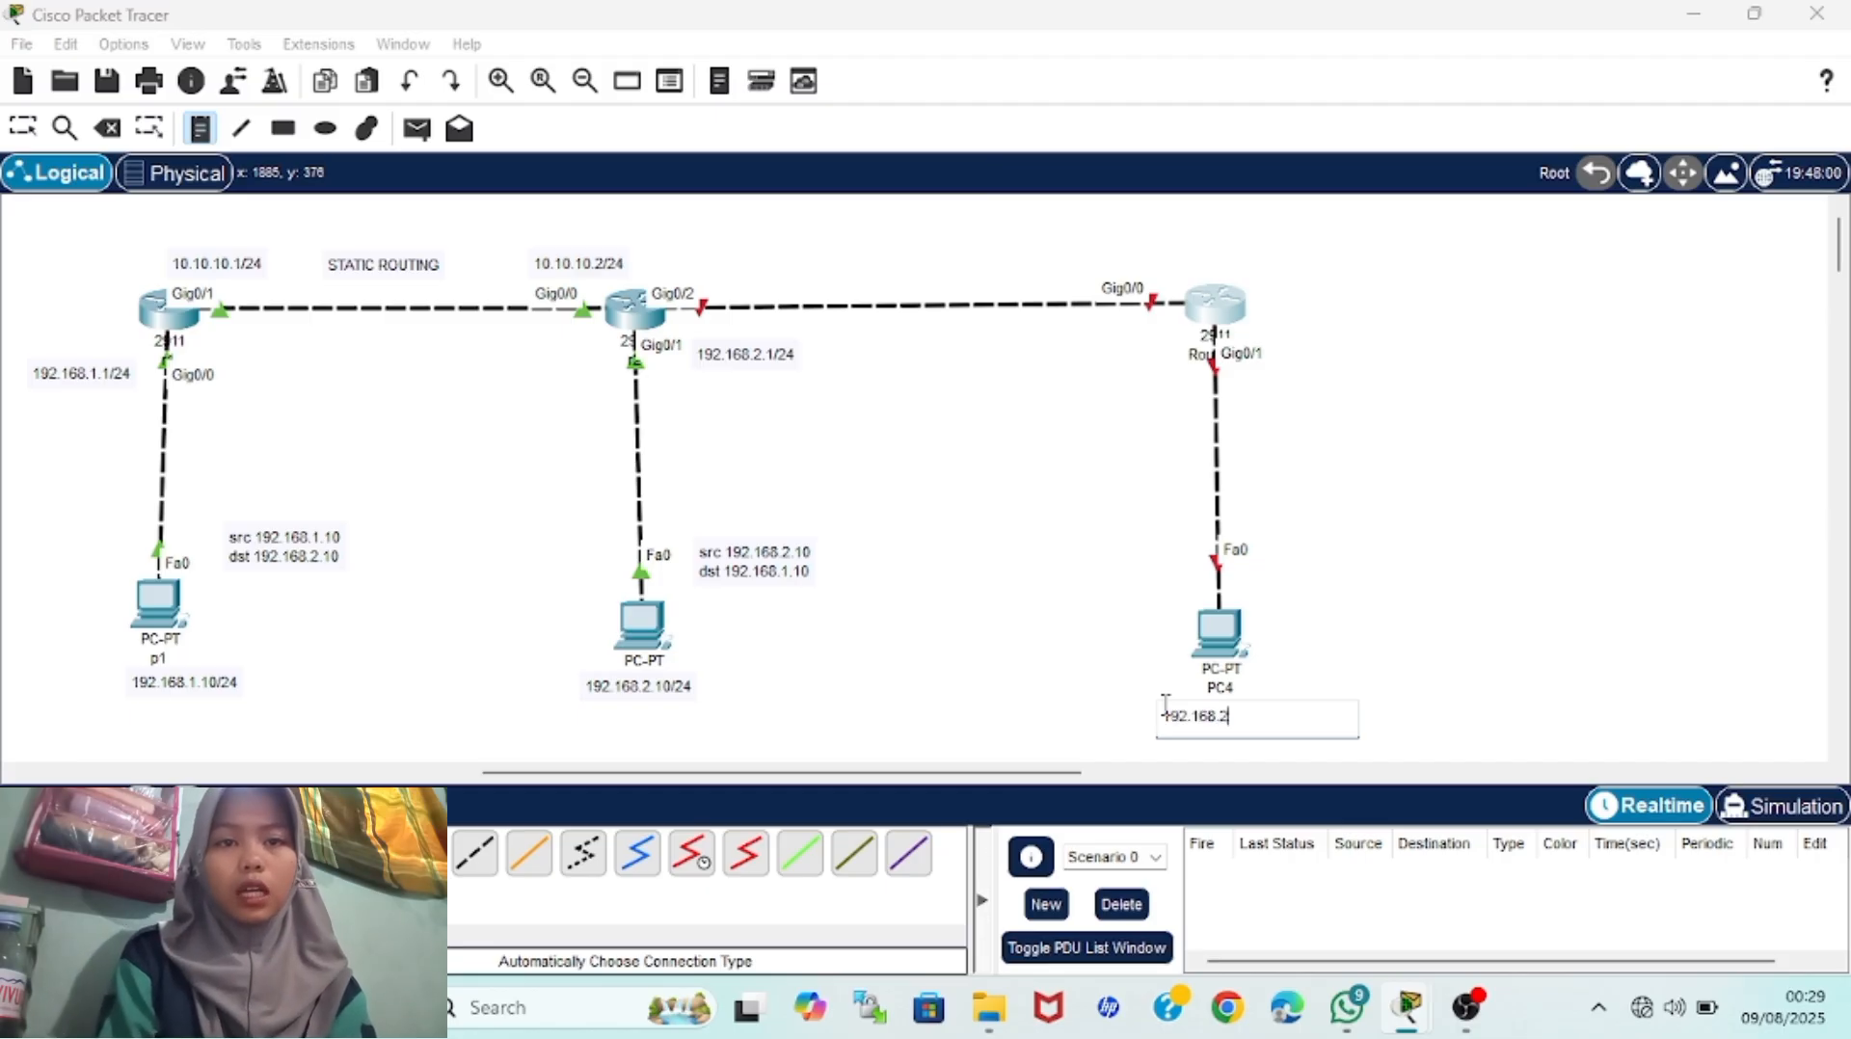
pyautogui.write('.10/24')
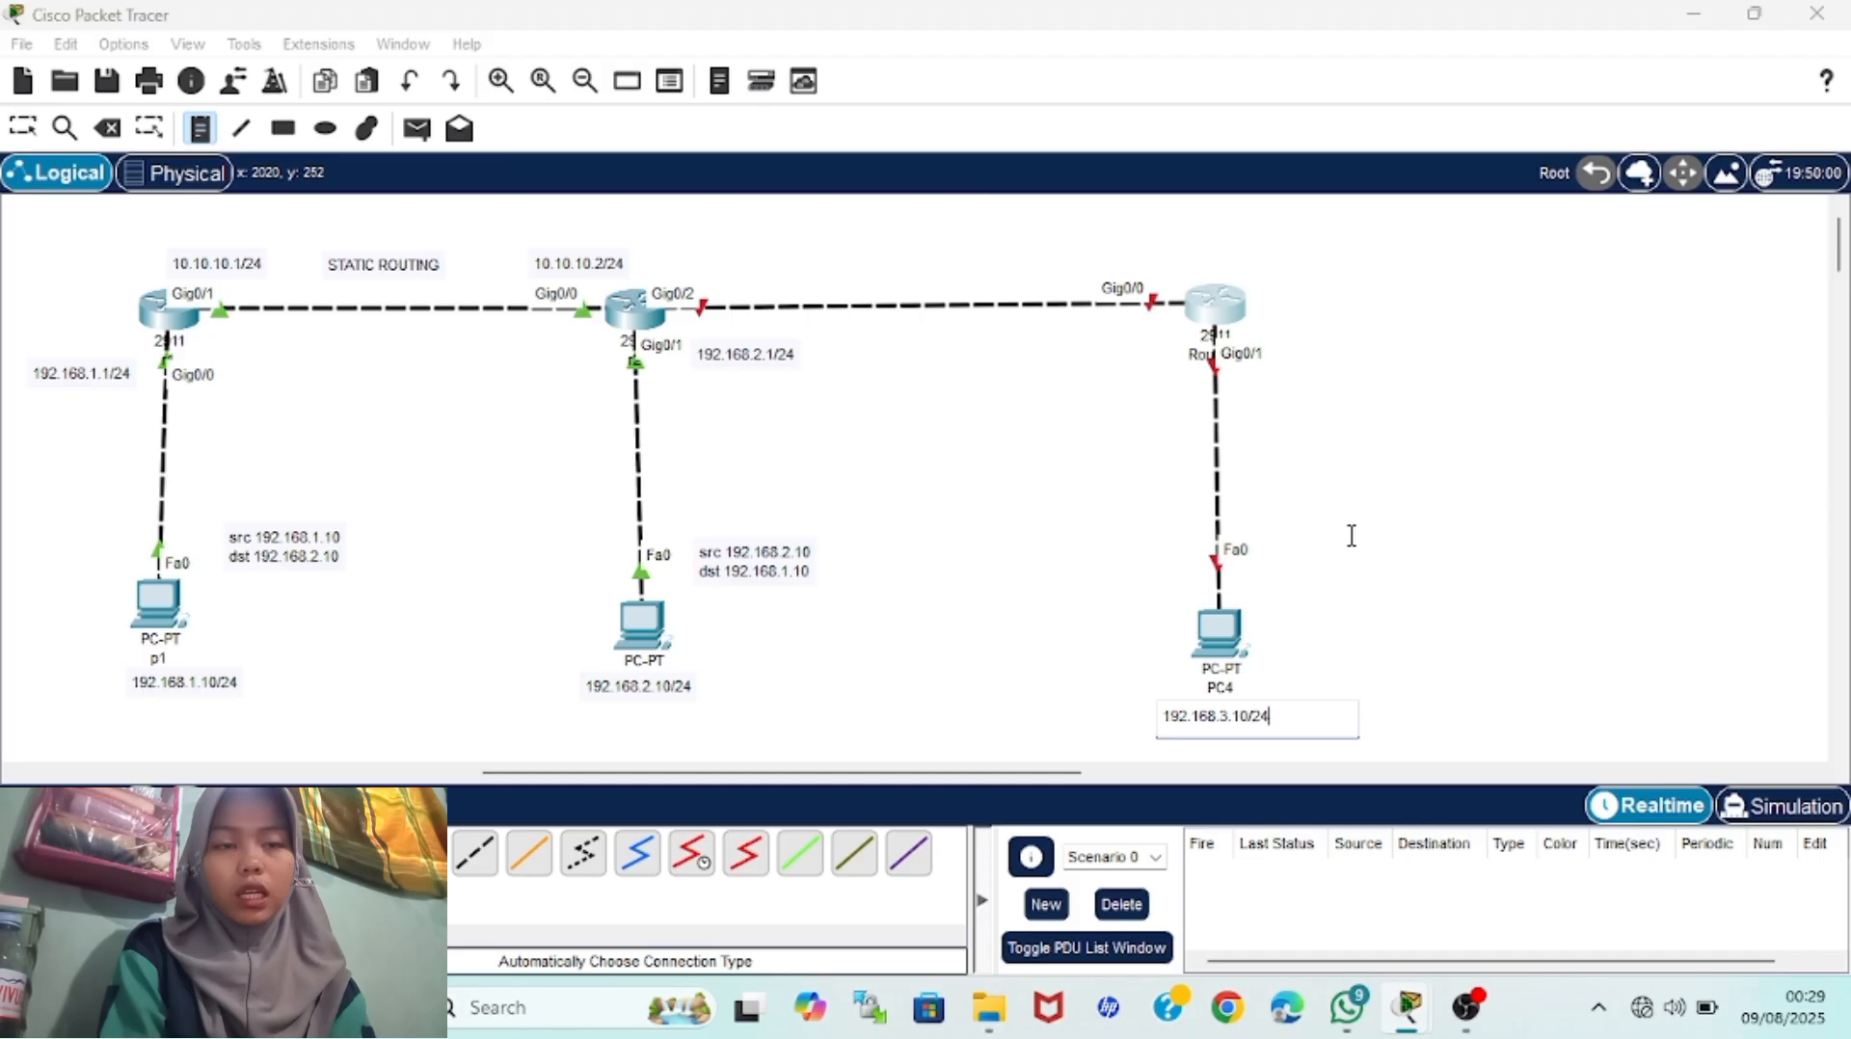
pyautogui.click(1277, 360)
pyautogui.write('192.168.3.1/24')
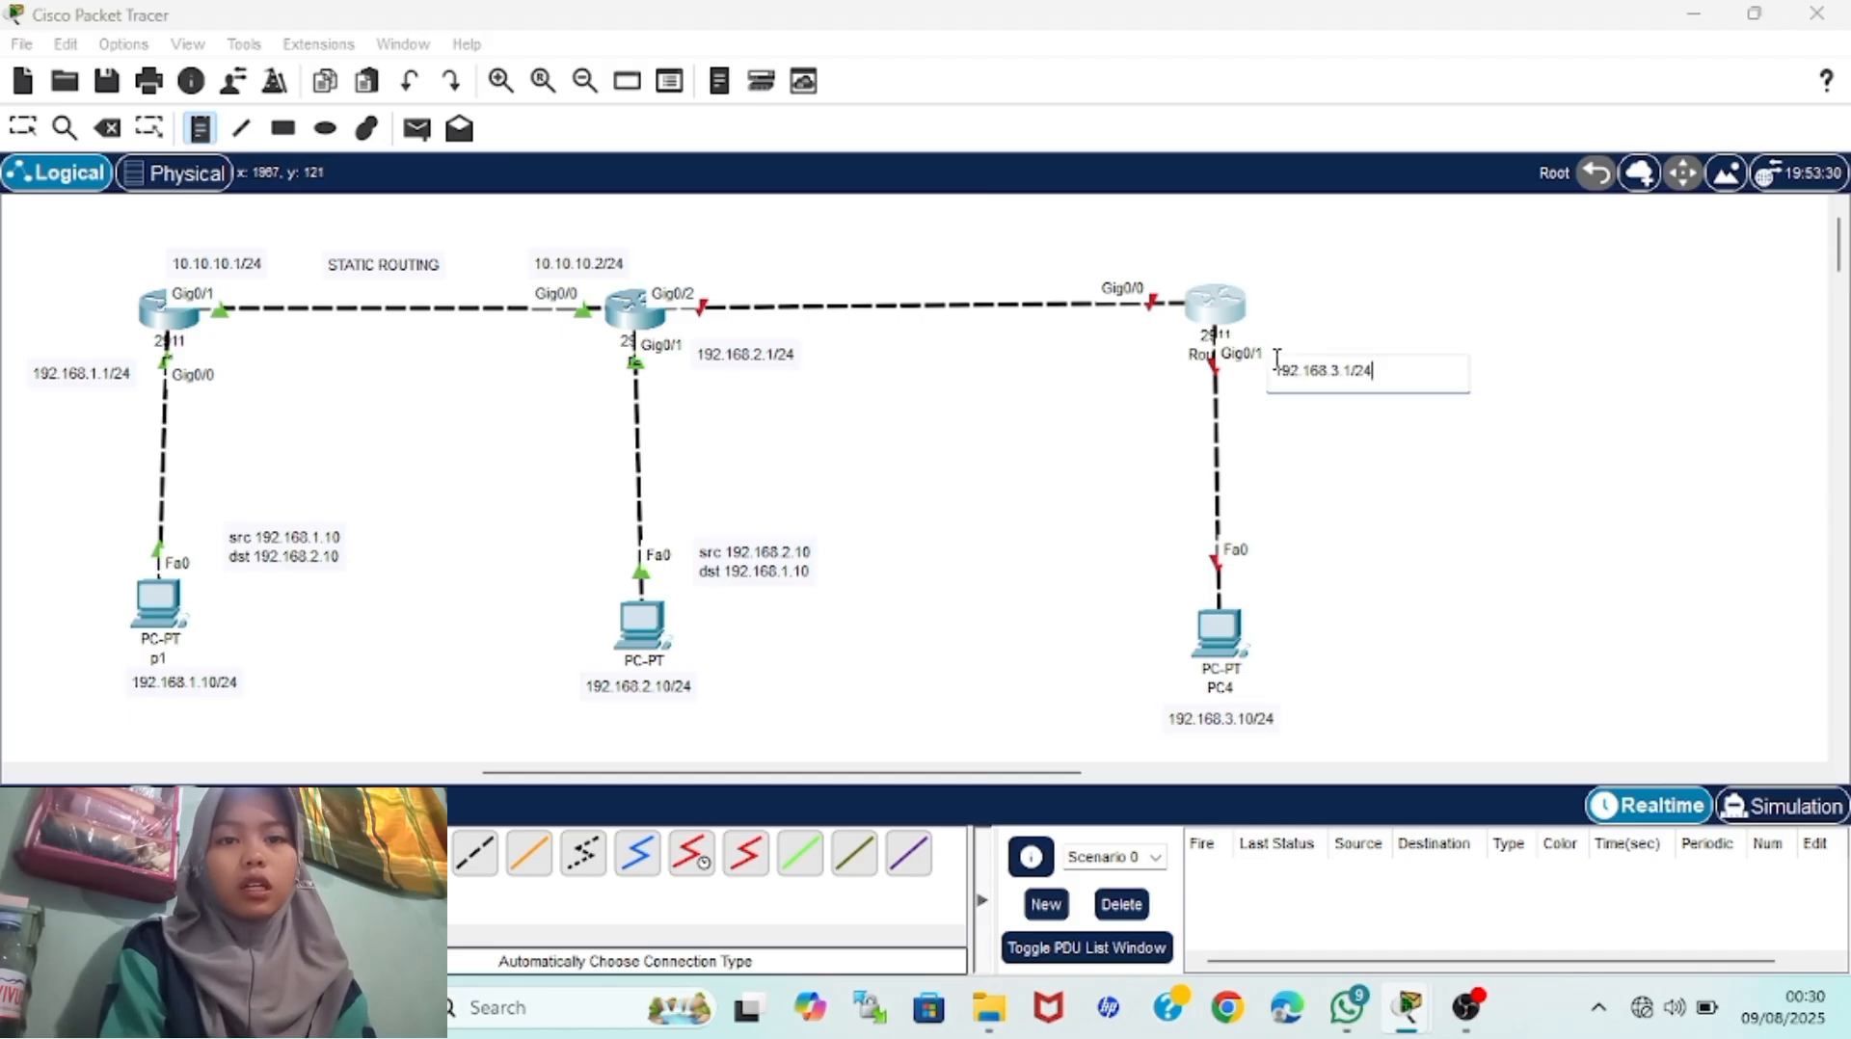
# Label the link between r2 and the new router with 20.20.20.2/24 at the new router's Gig0/0 and 20.20.20.1/24 at r2's Gig0/2
pyautogui.click(1036, 250)
pyautogui.write('20')
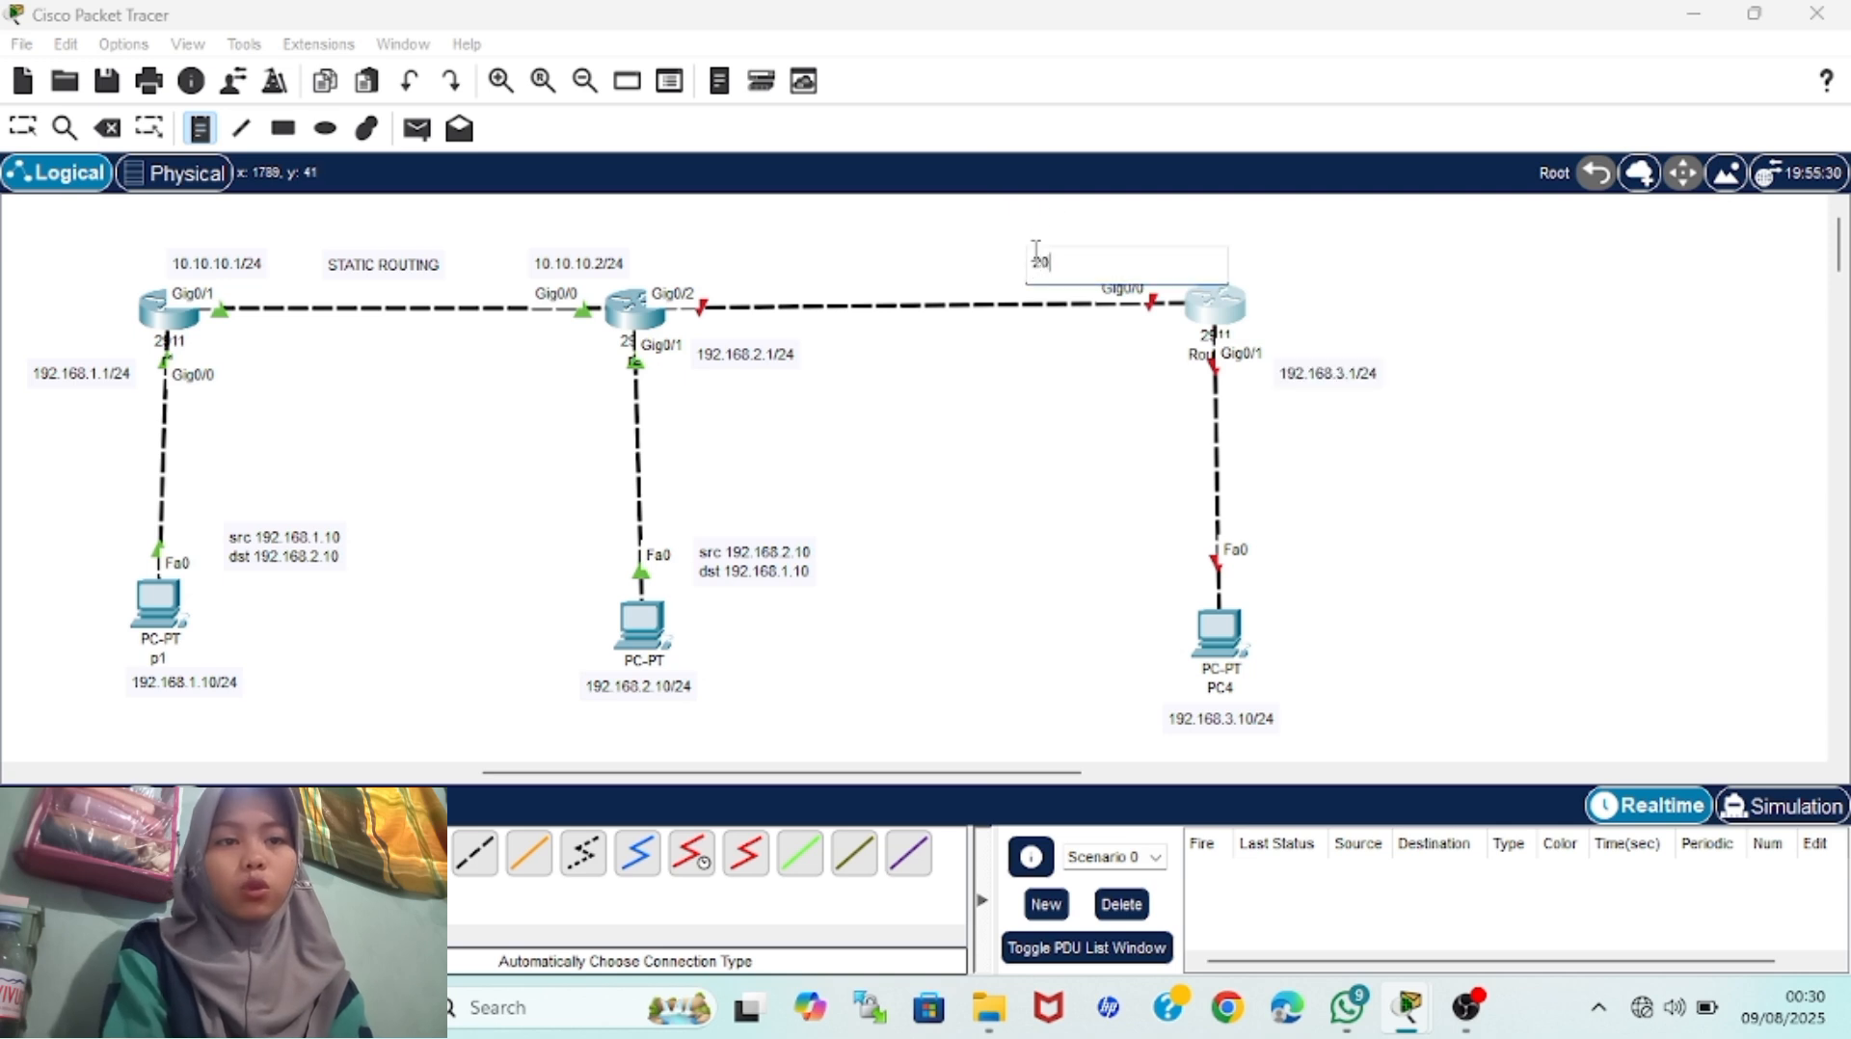
pyautogui.write('.20.20.2/24')
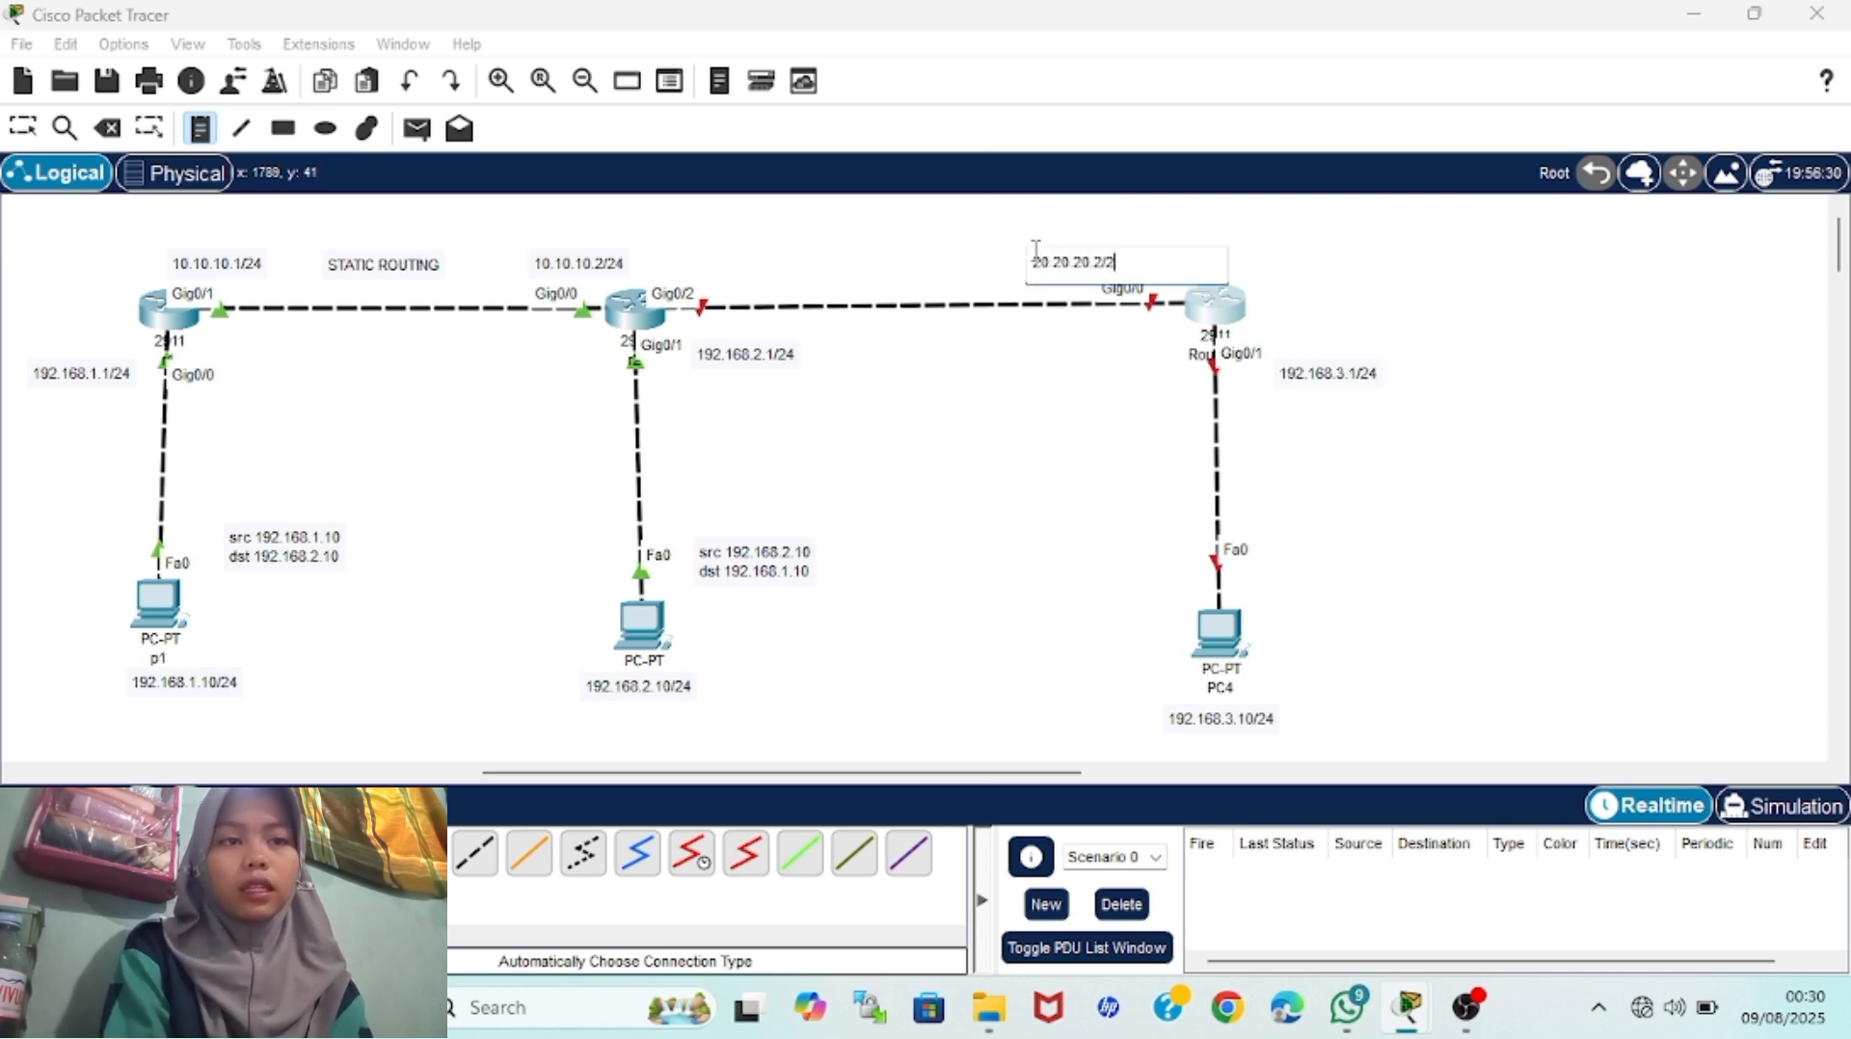
pyautogui.click(683, 261)
pyautogui.write('20.20.20')
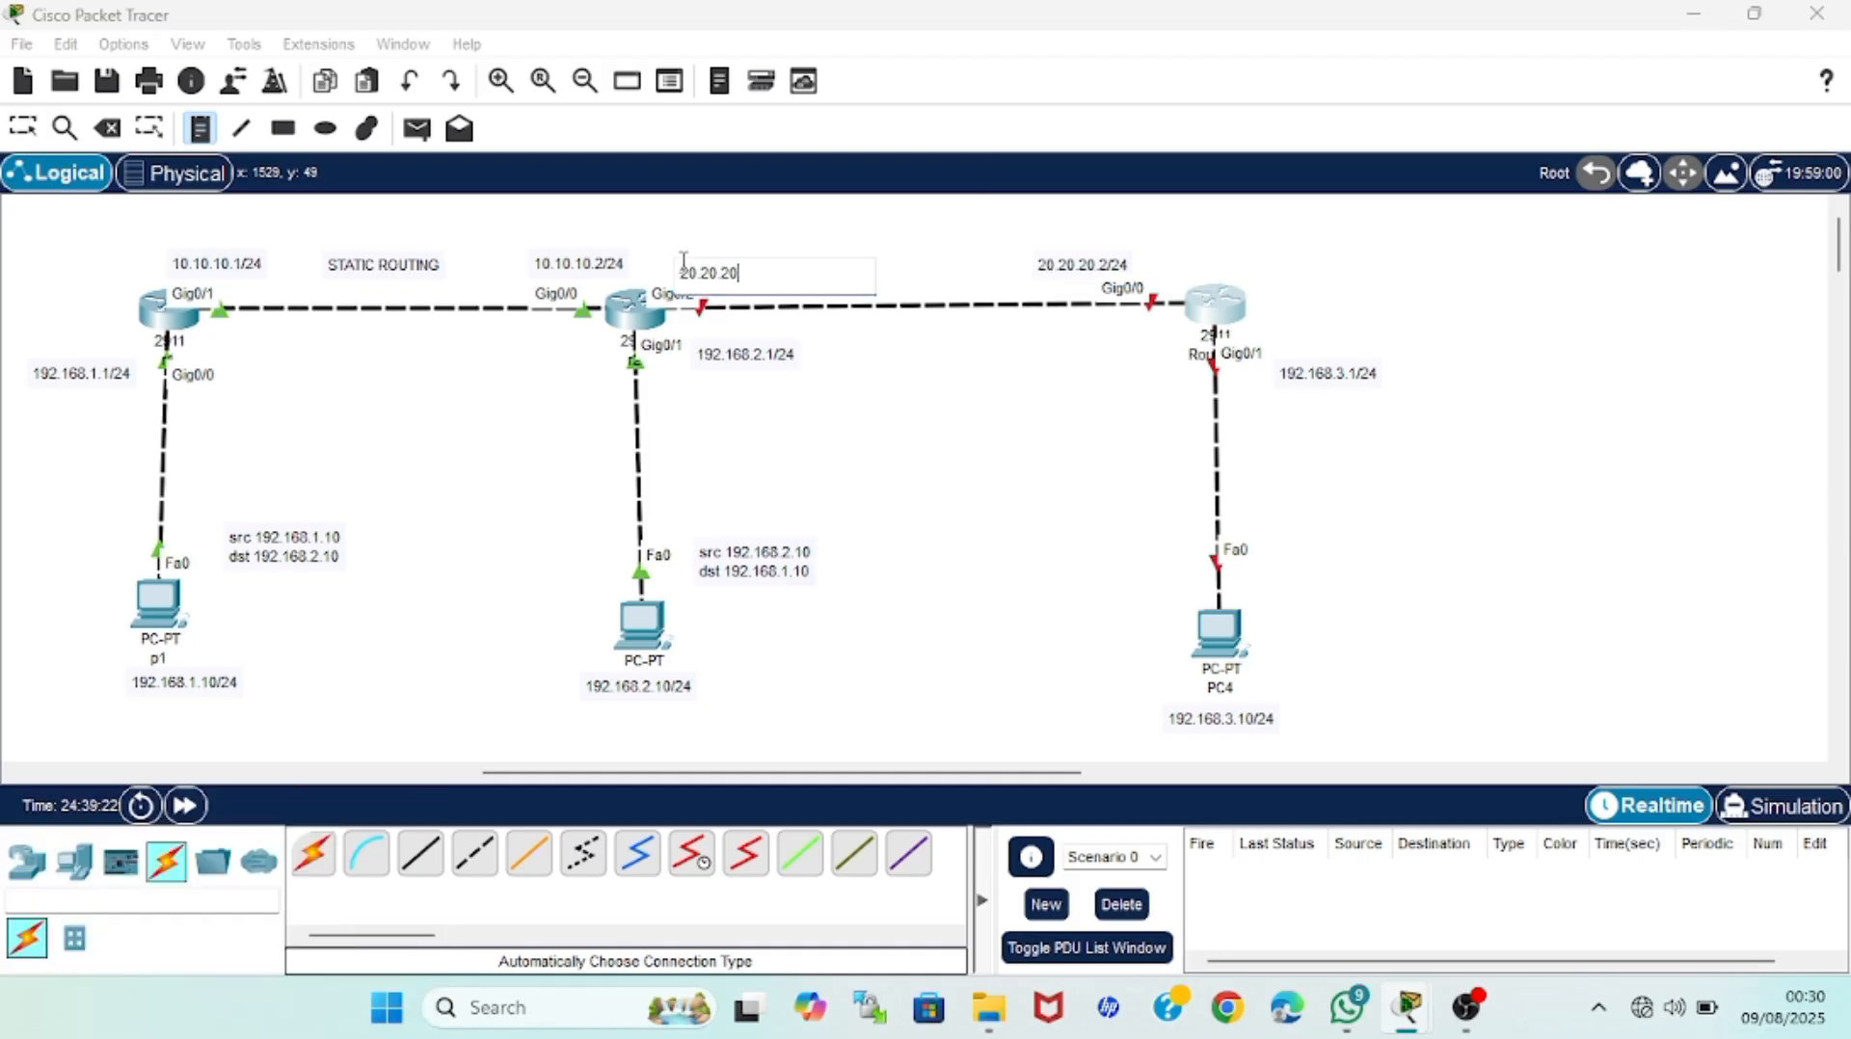
pyautogui.write('.1/24')
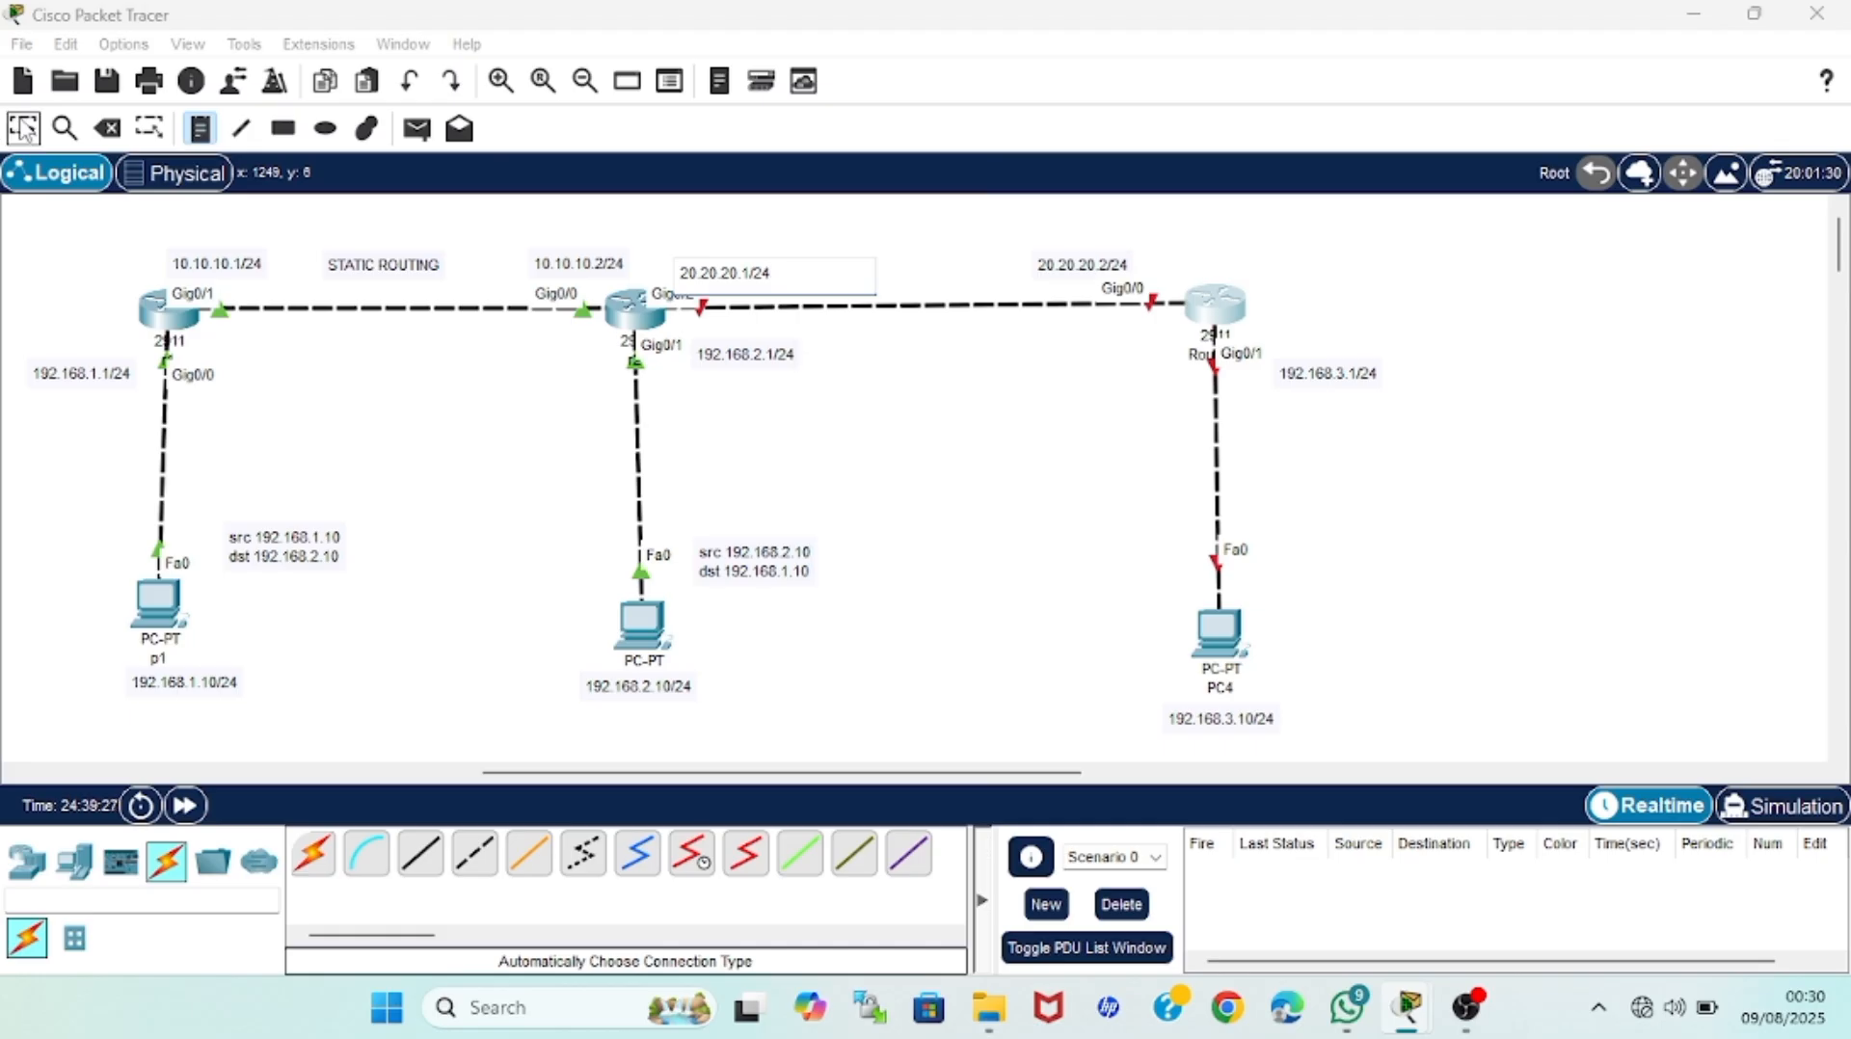
pyautogui.click(23, 128)
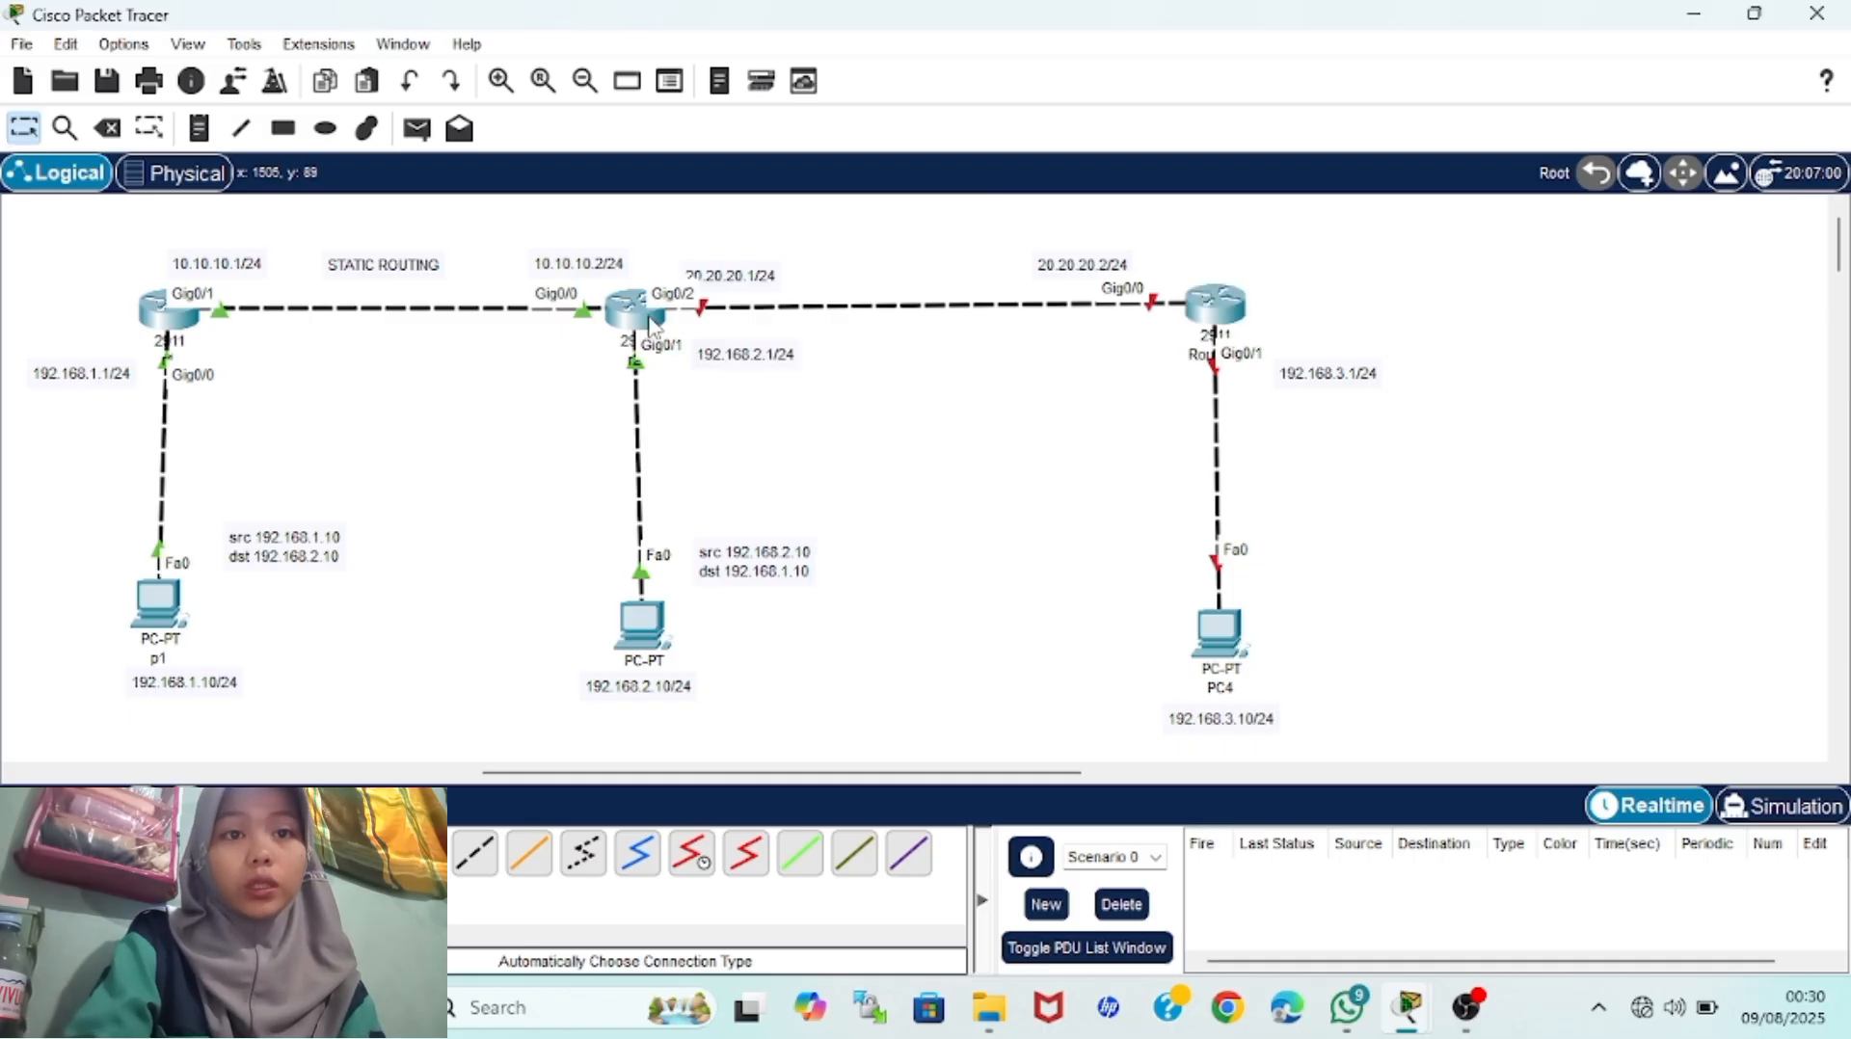
# In r2's CLI, enter interface gig0/2 and enable it with "no shutdown"
pyautogui.click(653, 323)
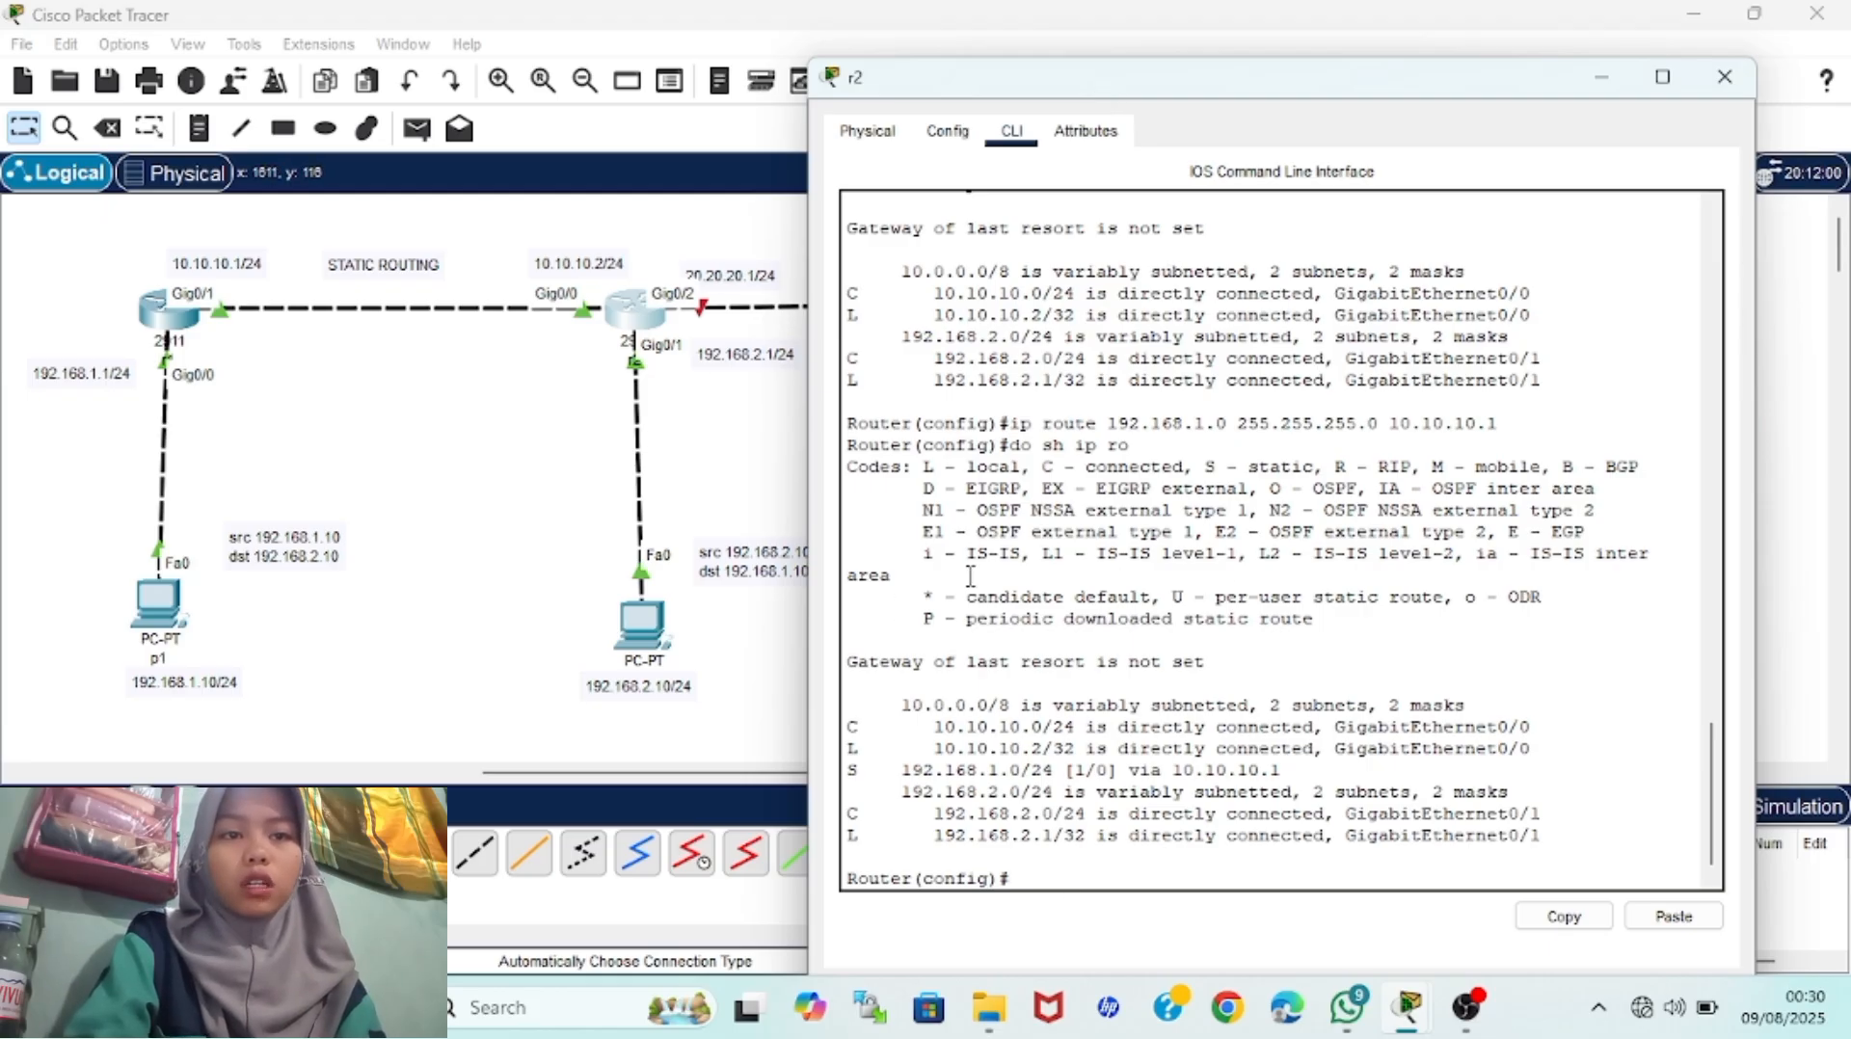
pyautogui.write('nt gig0')
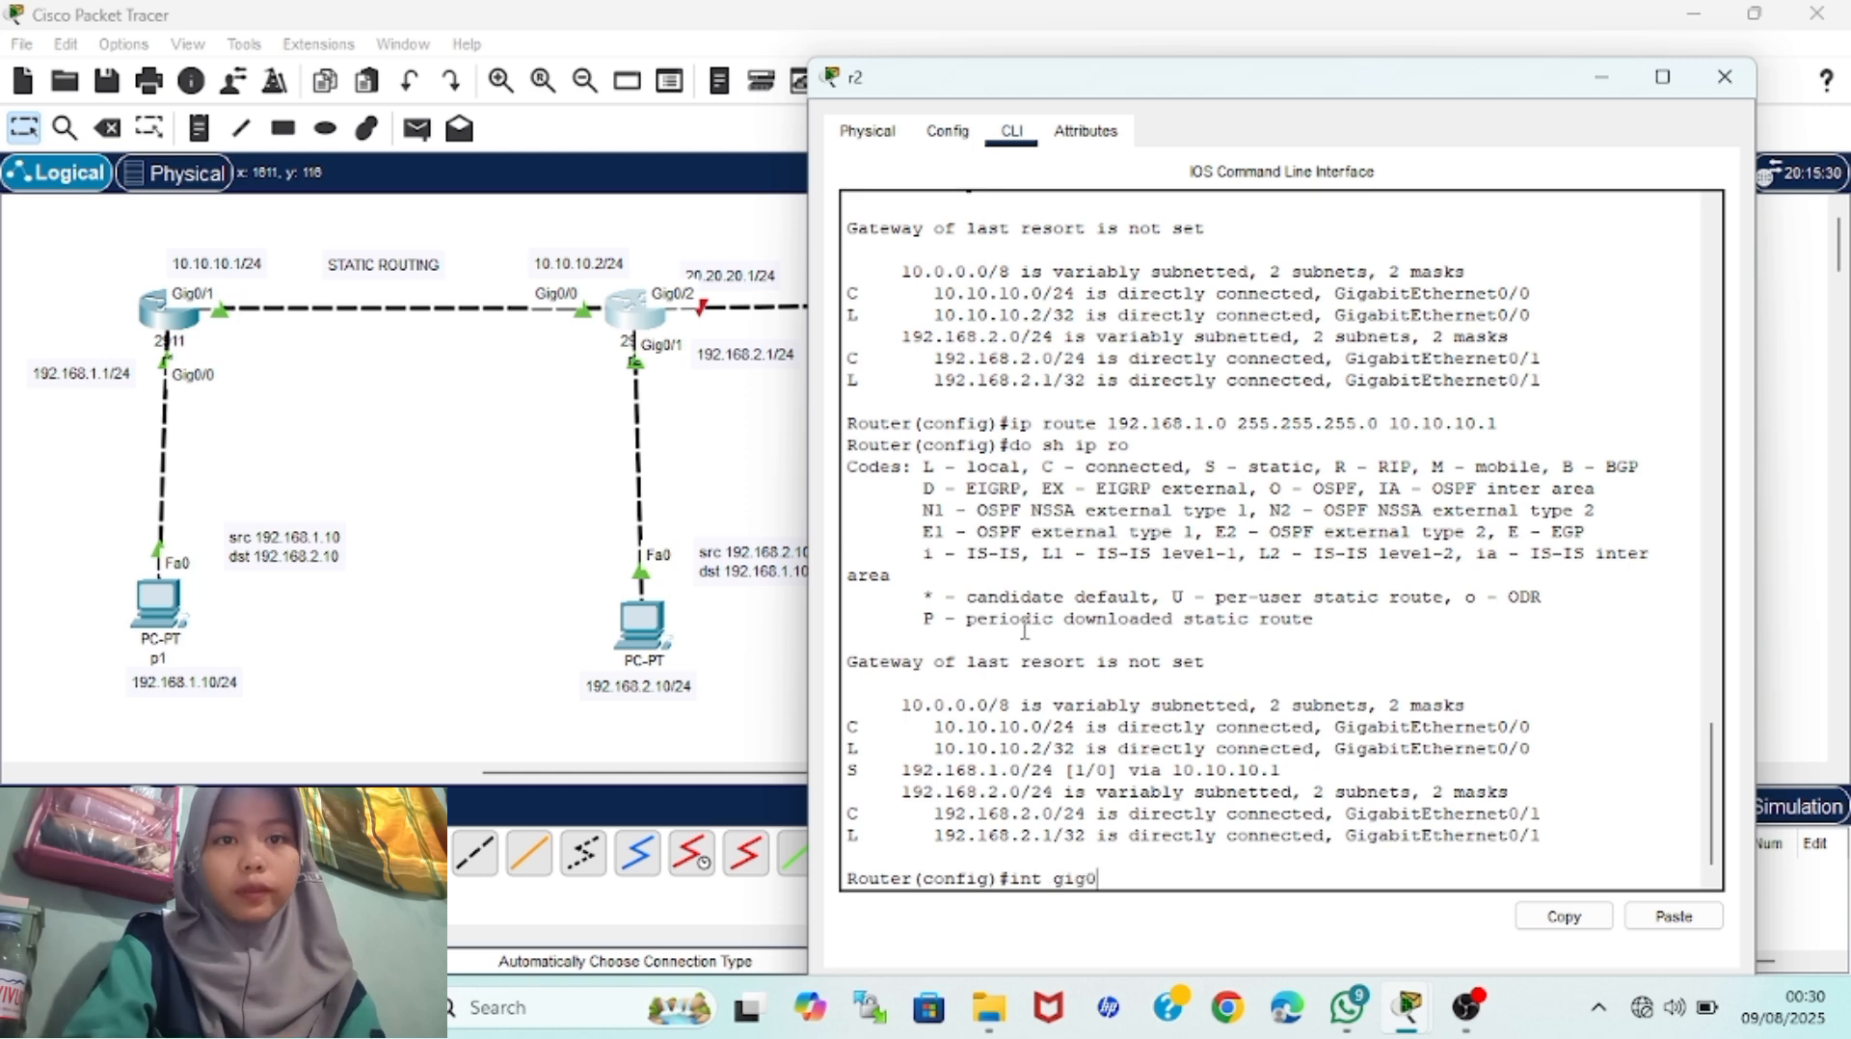
pyautogui.write('/2')
pyautogui.press('Return')
pyautogui.write('no shutdow')
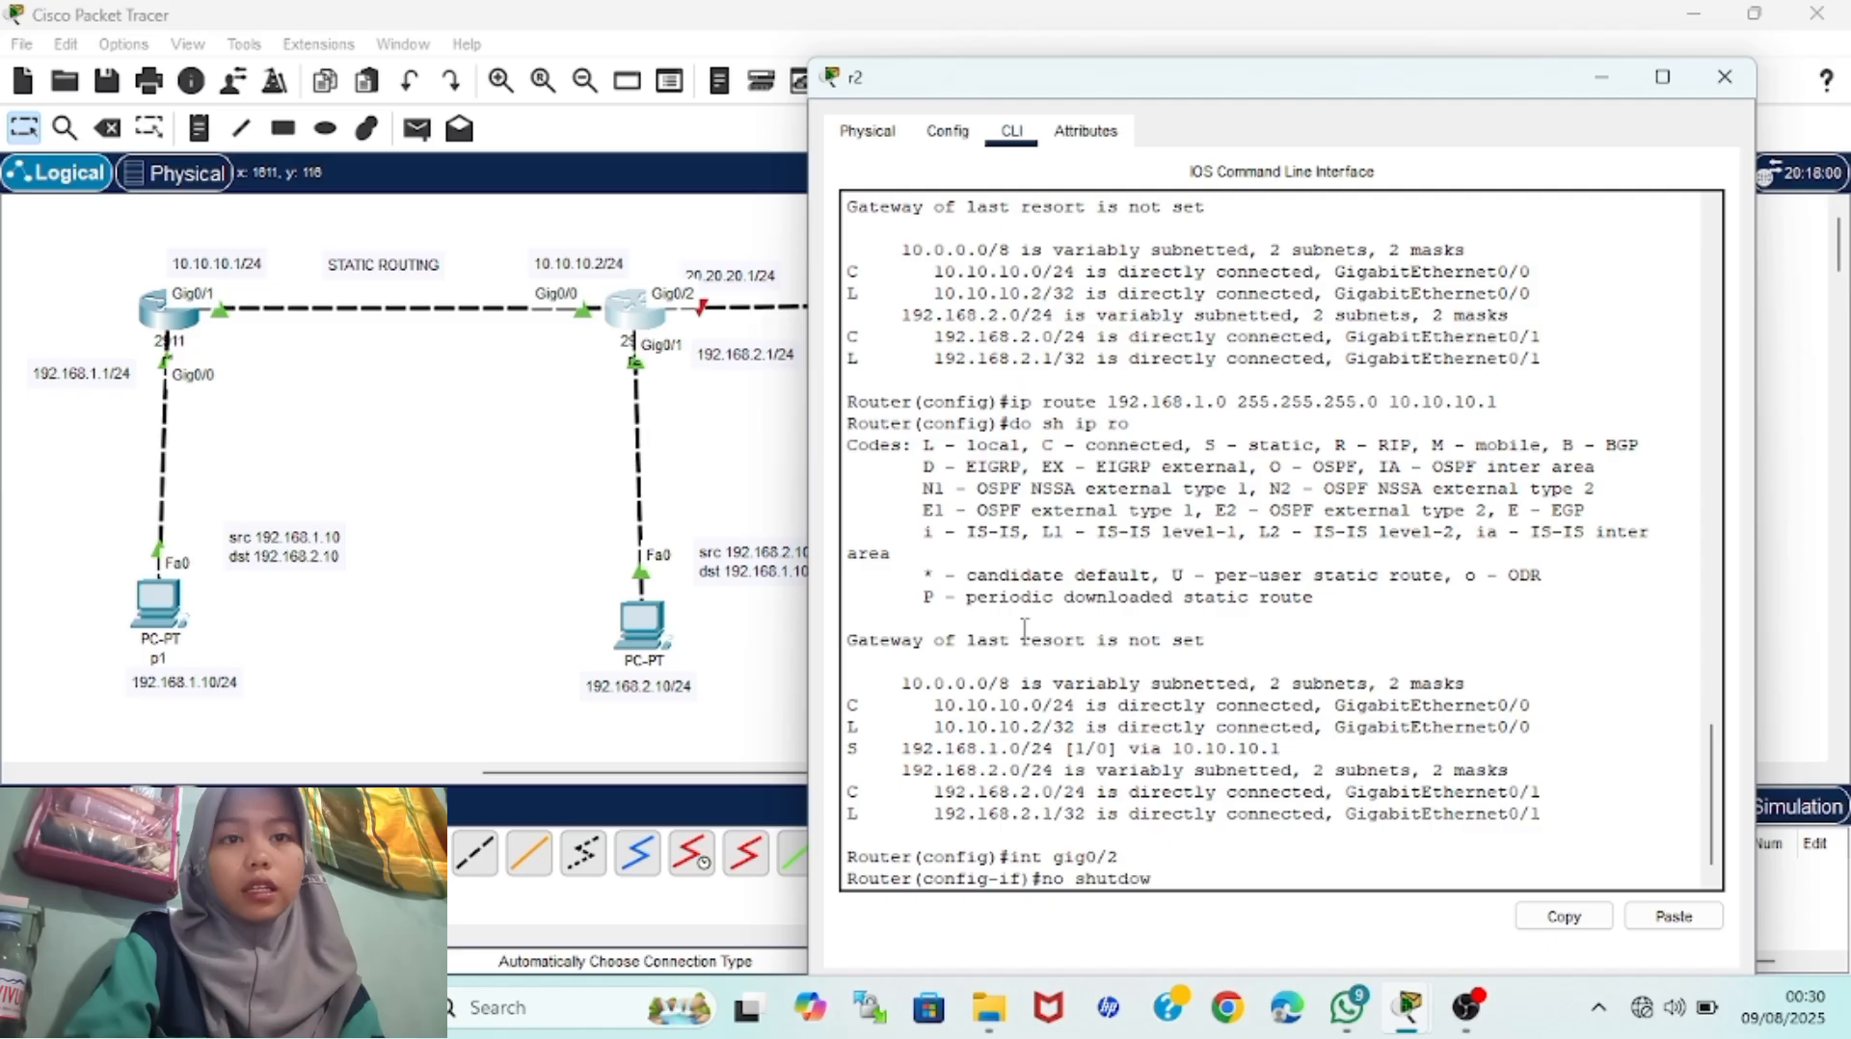
pyautogui.write('n')
pyautogui.press('Return')
pyautogui.press('Return')
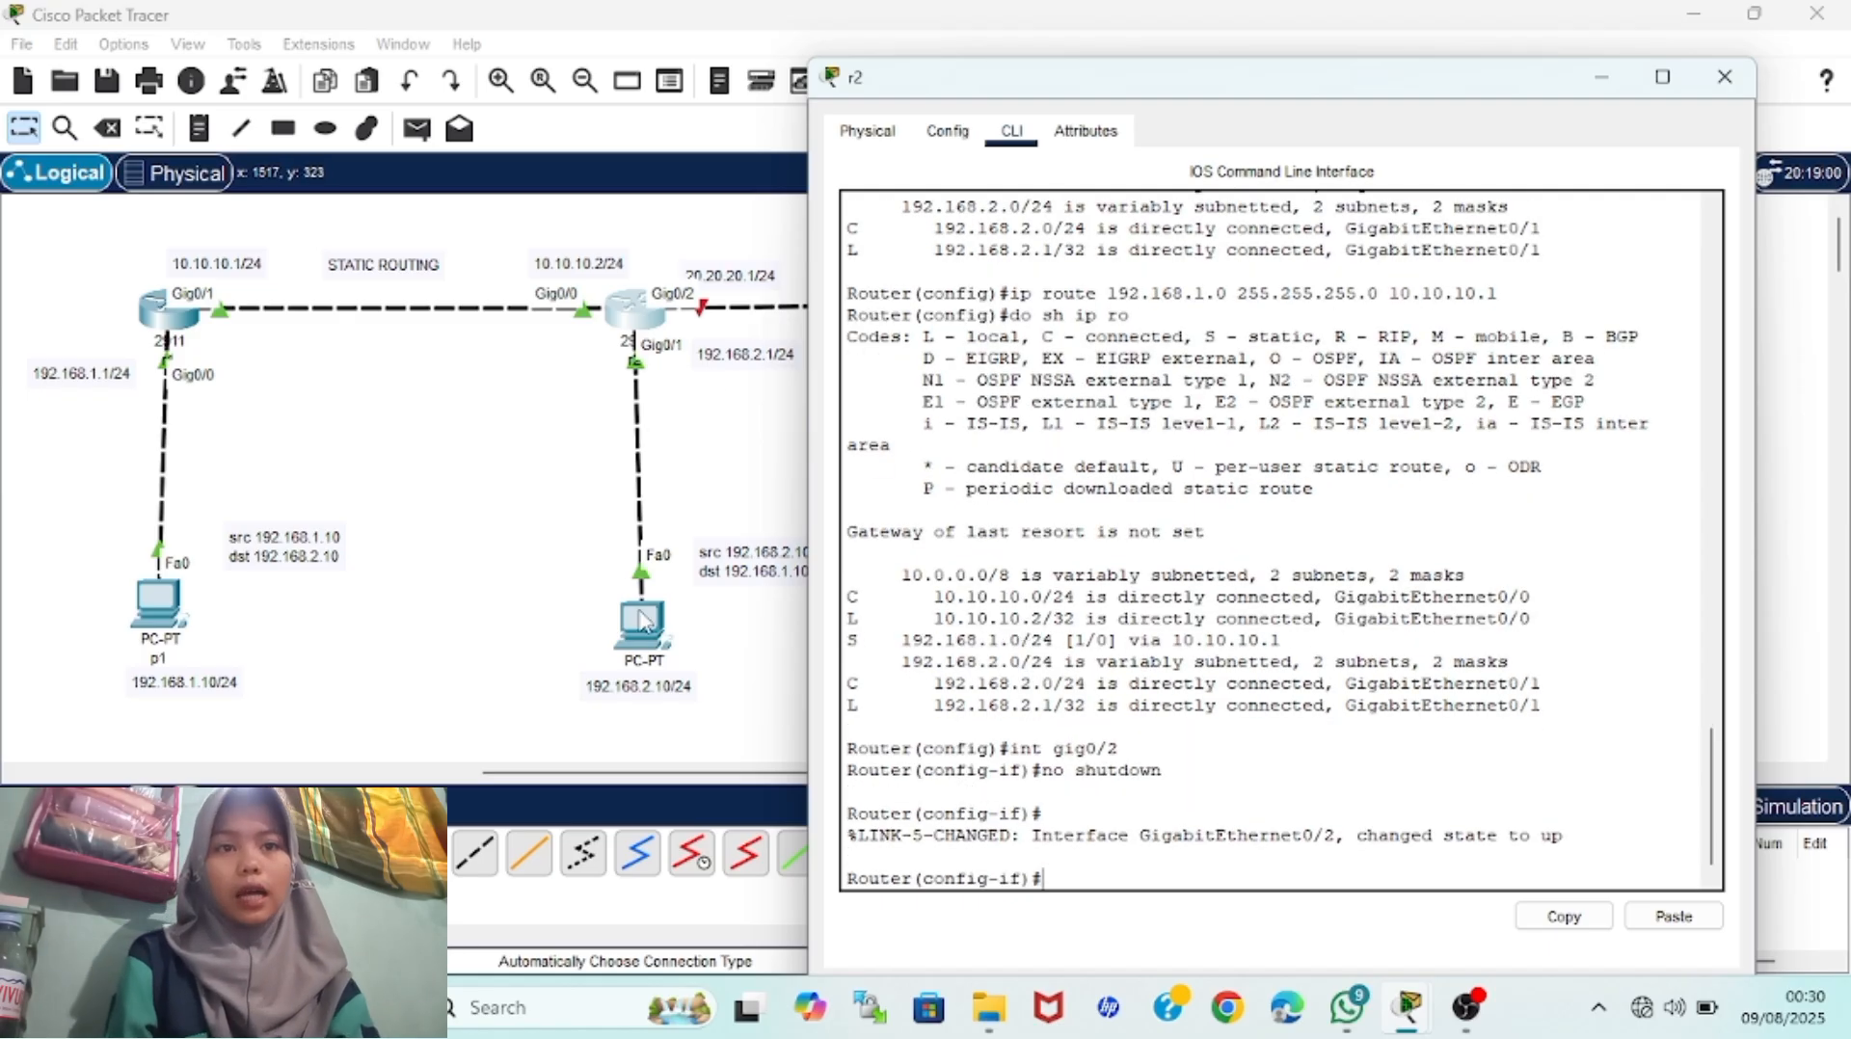
# Assign r2's gig0/2 interface the address 20.20.20.1 with mask 255.255.255.0, and close r2's window
pyautogui.write('i')
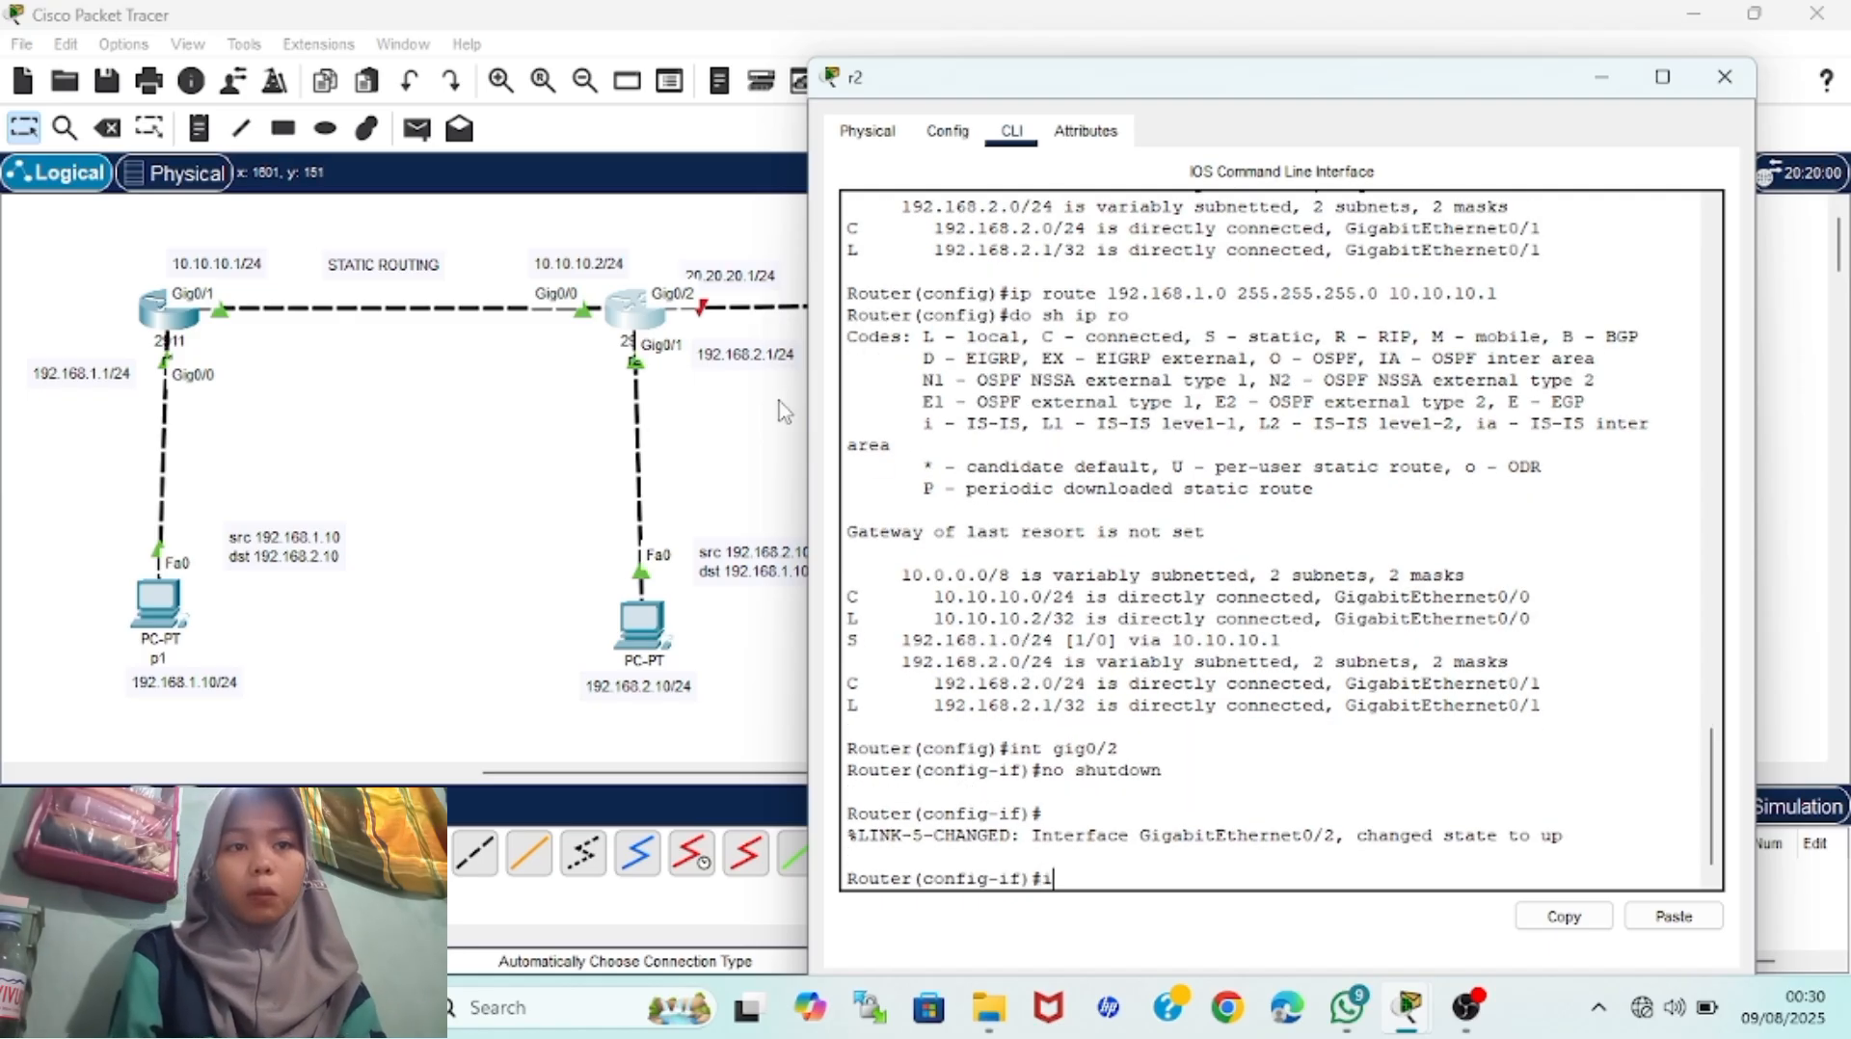
pyautogui.write('p add 20.20.20')
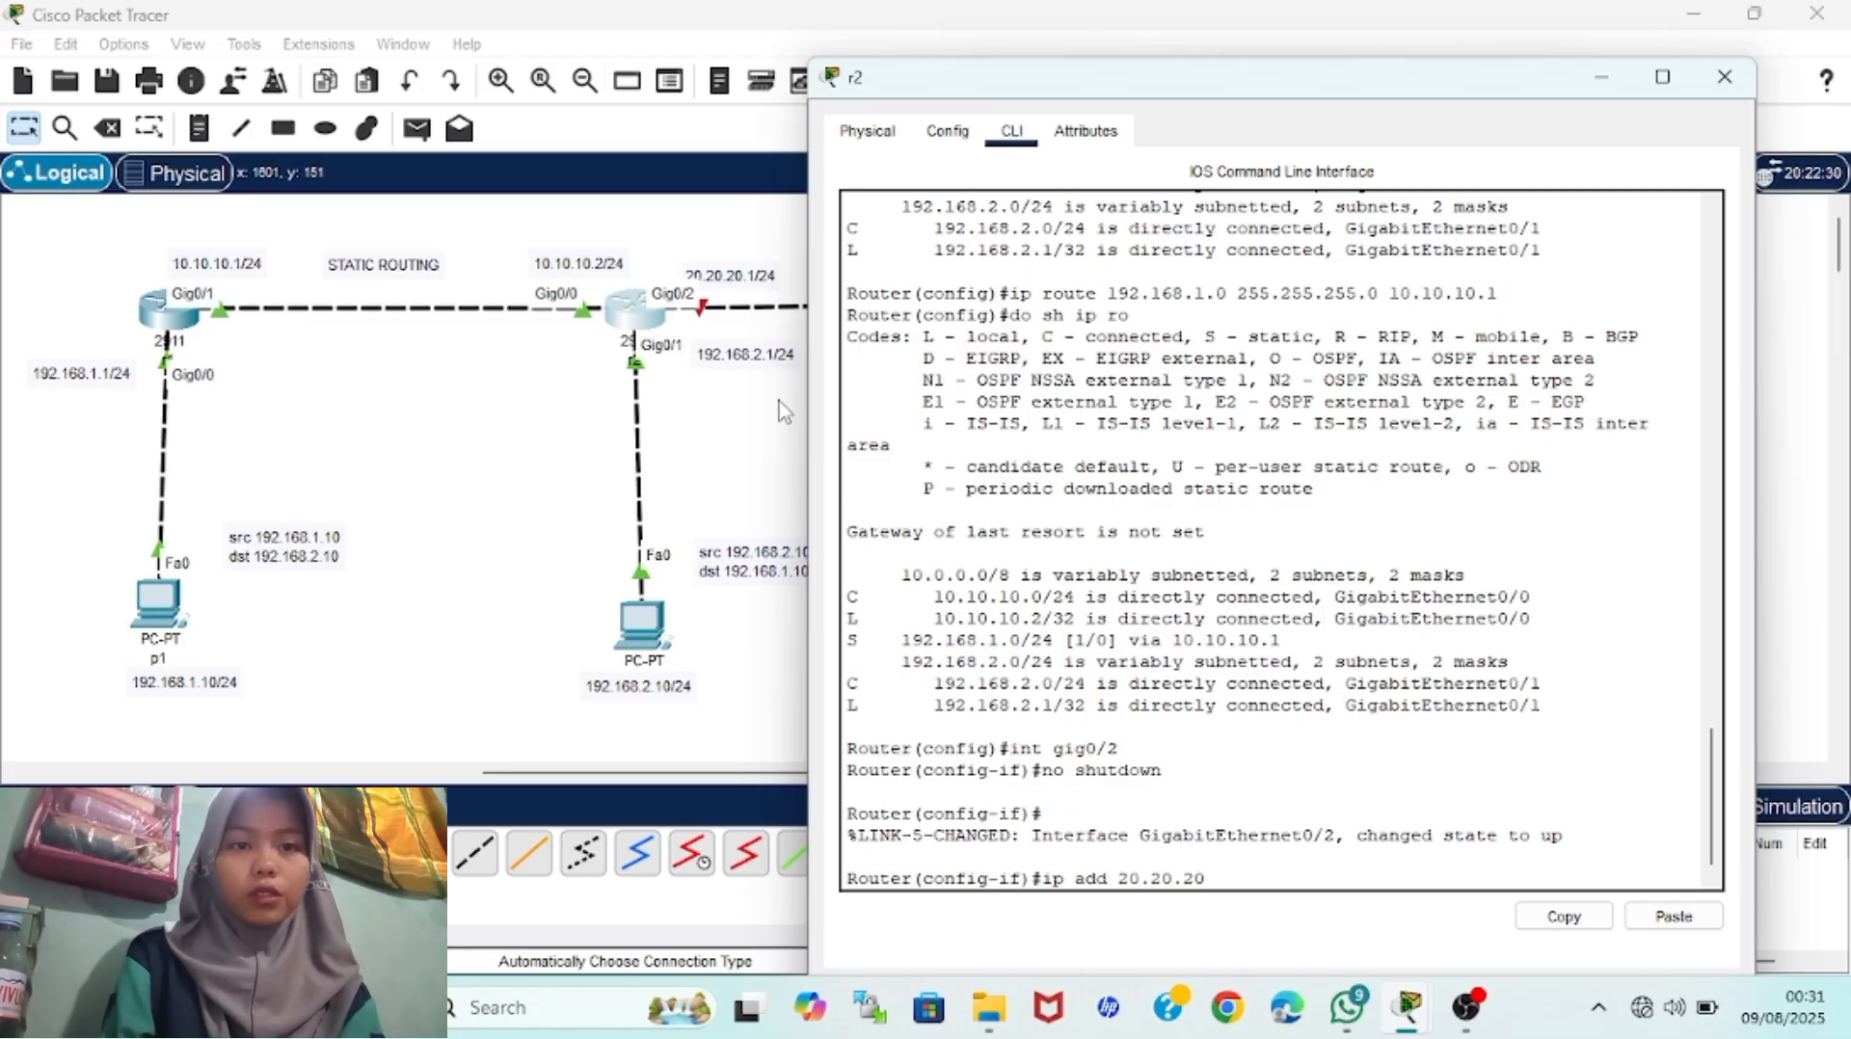
pyautogui.write('.1 255.')
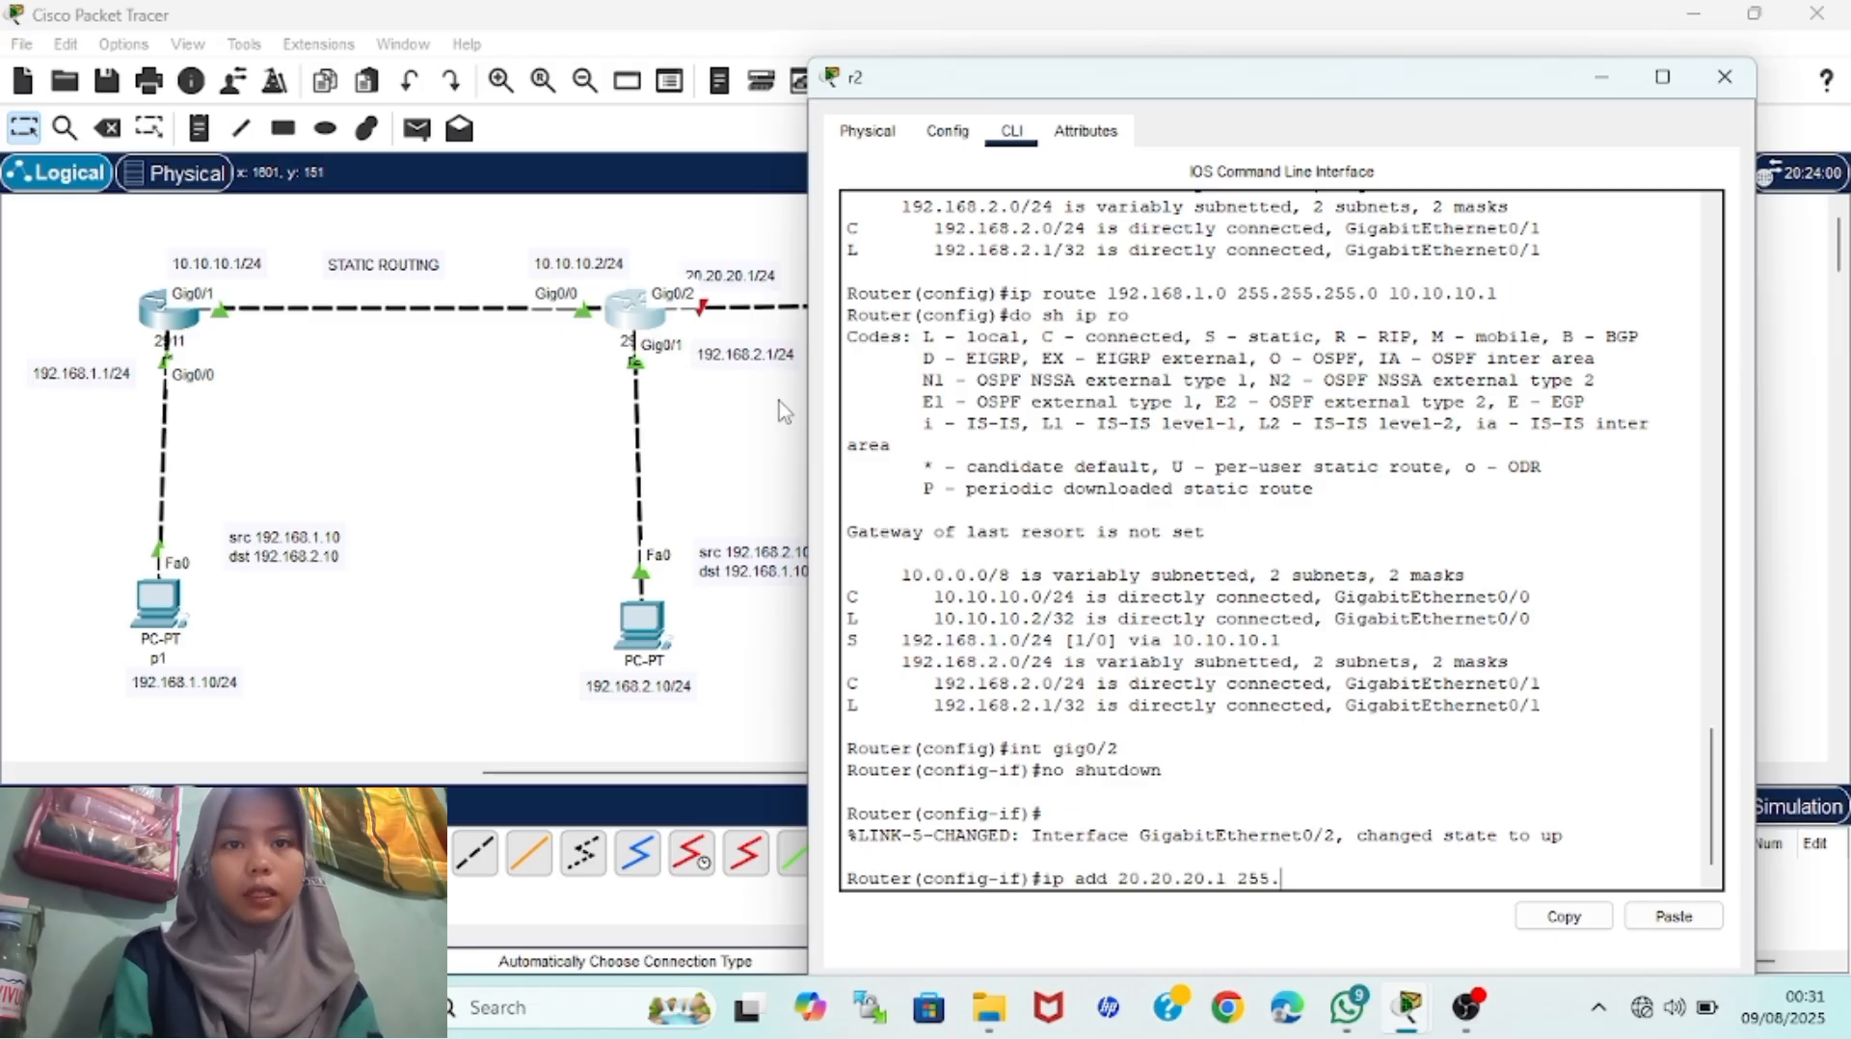
pyautogui.write('255.255.0')
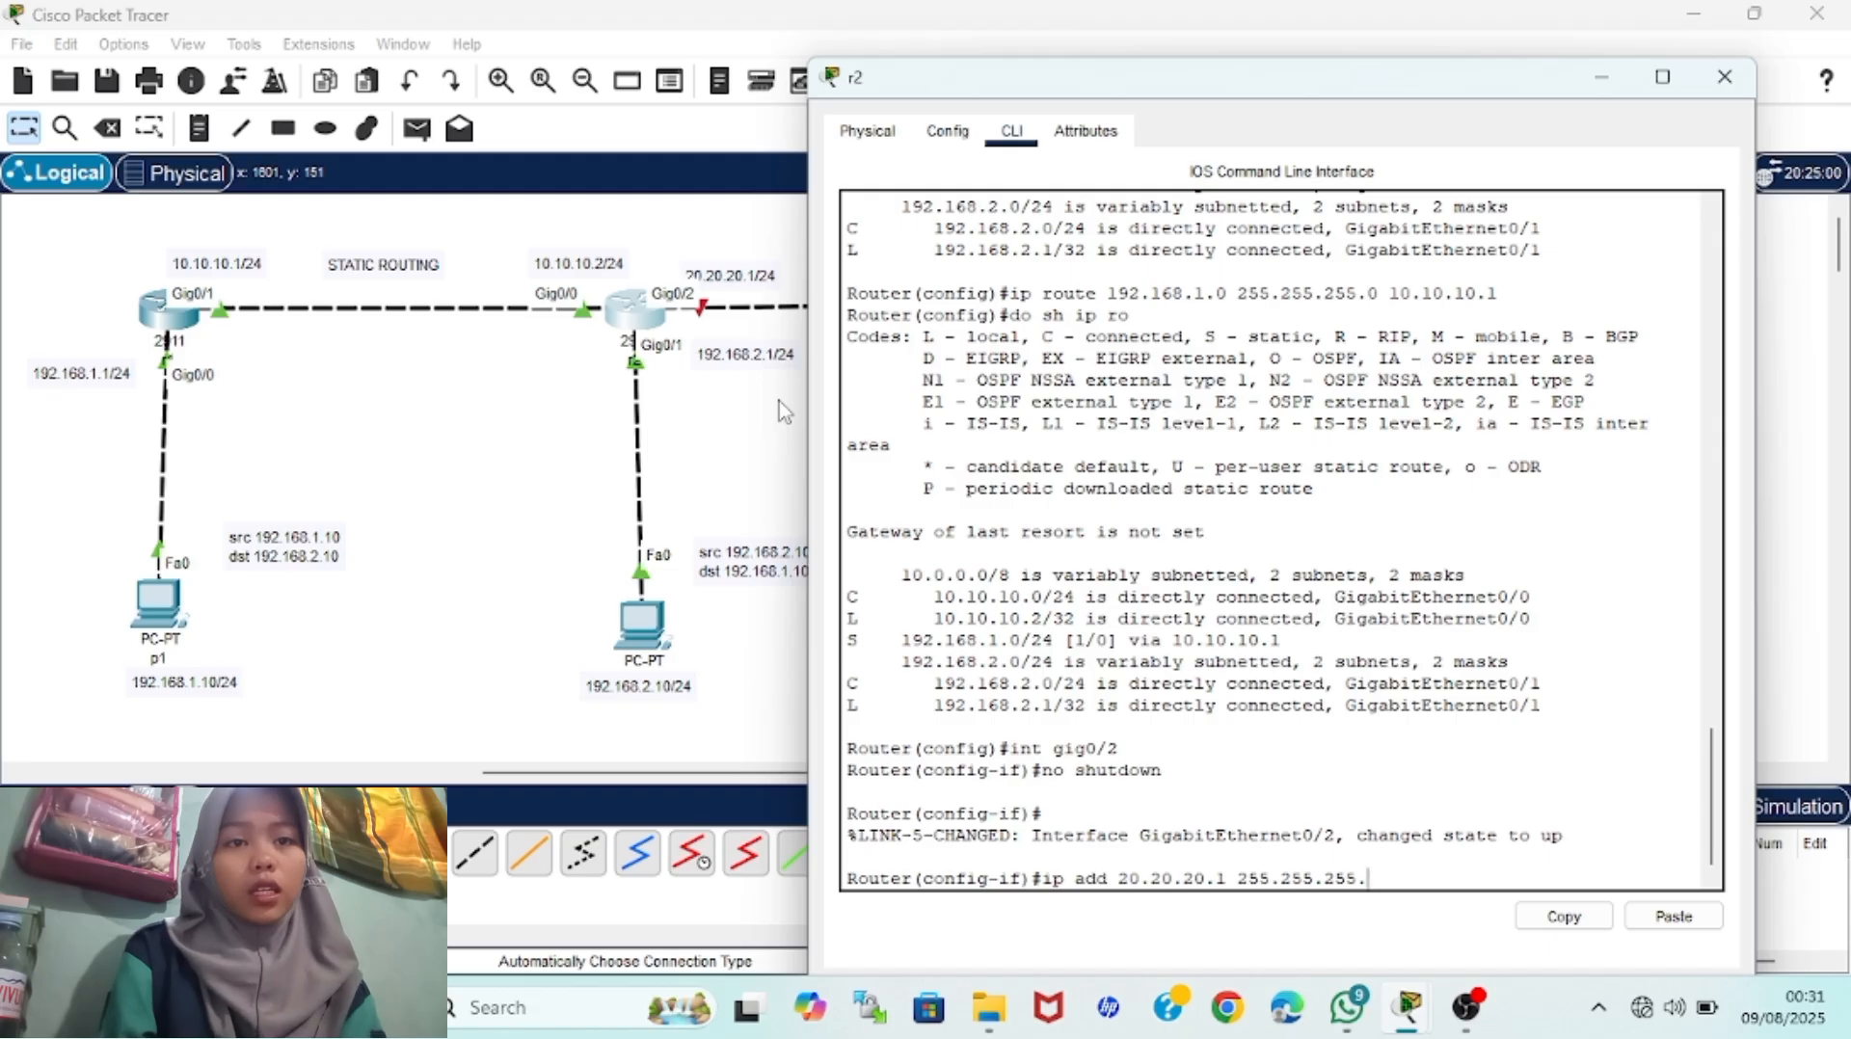
pyautogui.press('Return')
pyautogui.click(1725, 76)
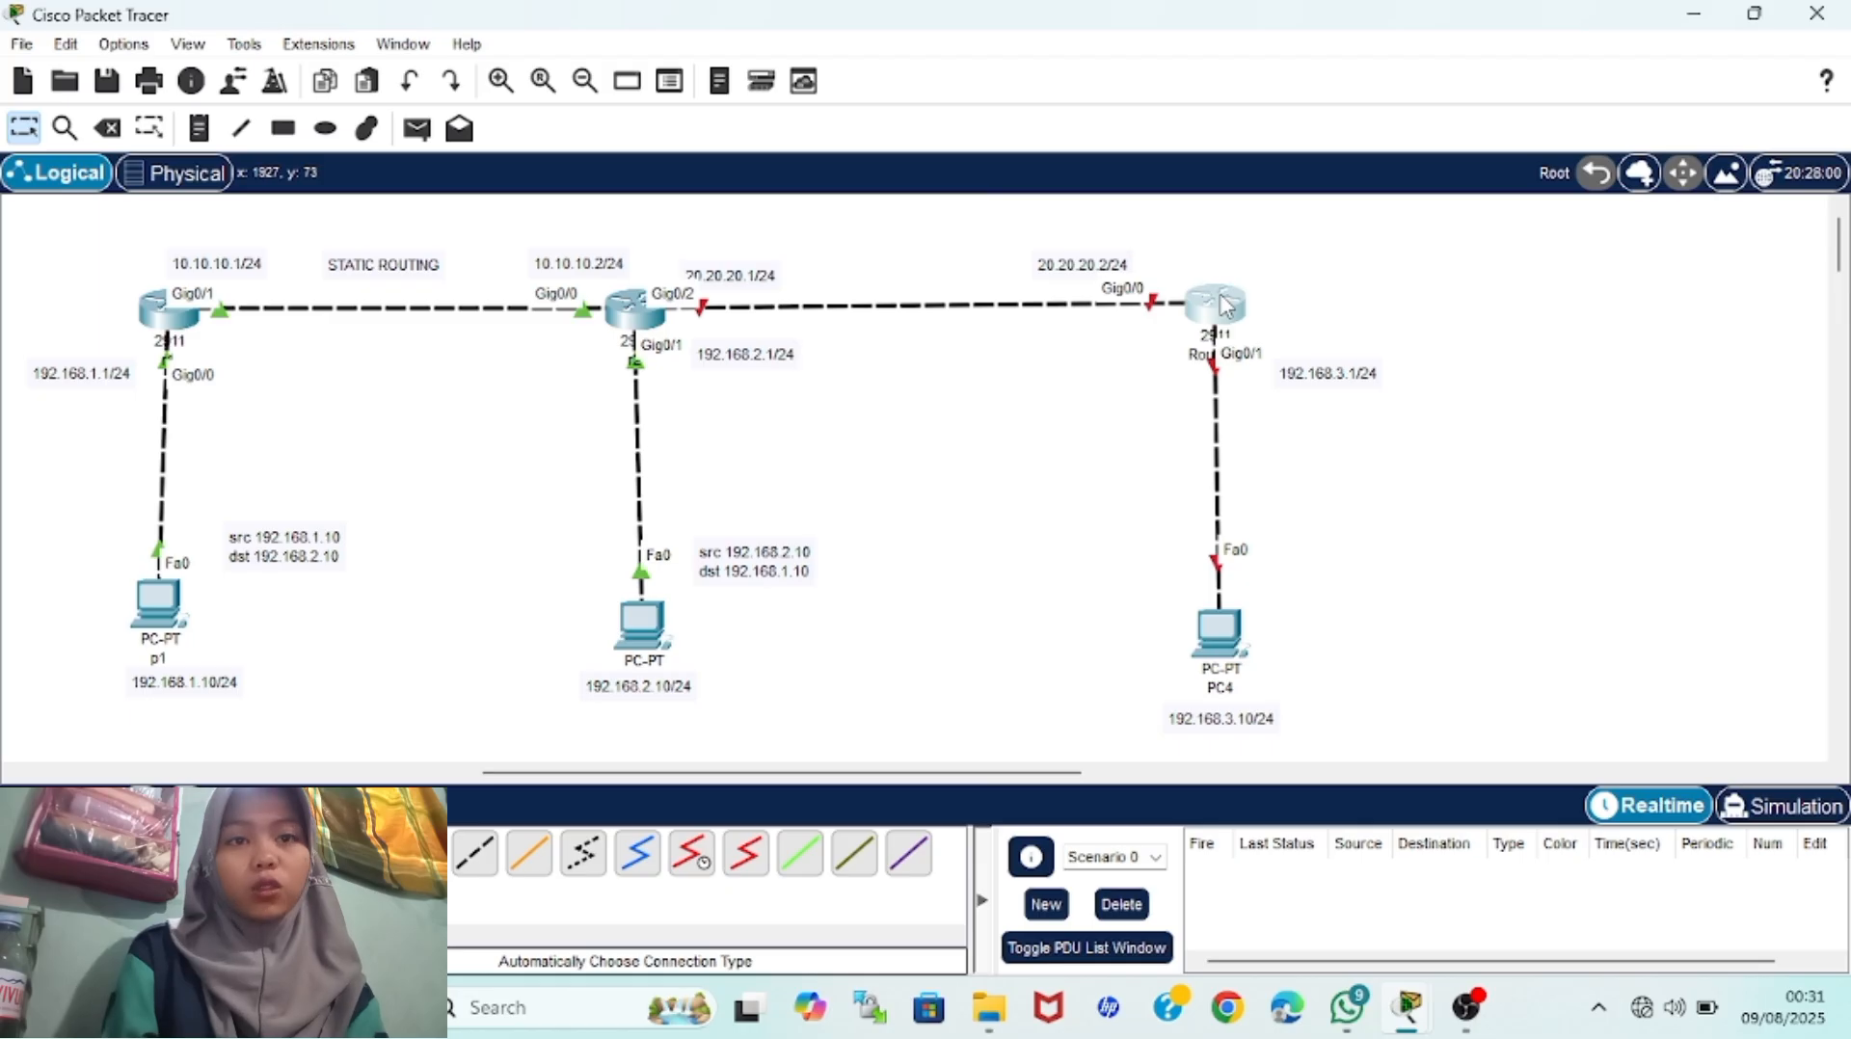
# Open Router3's CLI and decline the initial configuration dialog to reach the router prompt
pyautogui.click(1221, 305)
pyautogui.click(739, 85)
pyautogui.moveTo(921, 37); pyautogui.dragTo(1201, 56)
pyautogui.write('n')
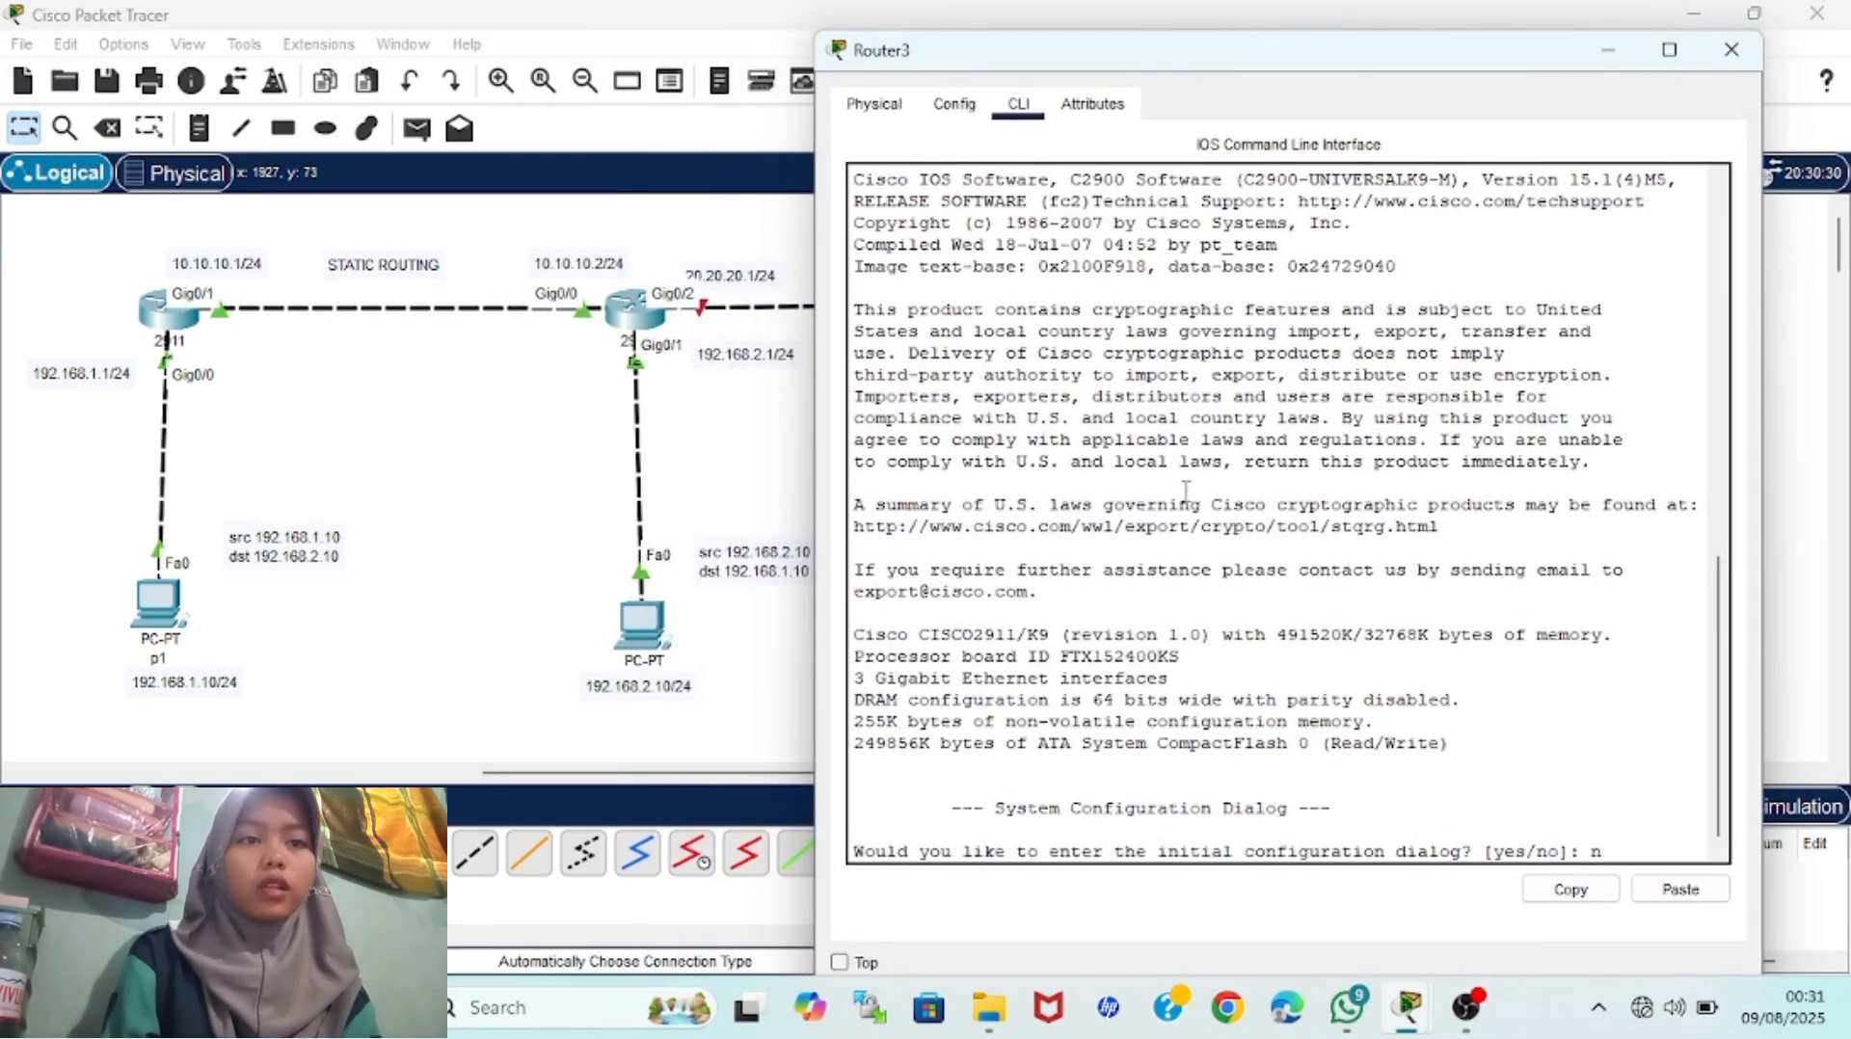
pyautogui.write('o')
pyautogui.press('Return')
pyautogui.press('Return')
# Enter privileged mode and global configuration mode on Router3 with "en" and "conf t"
pyautogui.write('conf t')
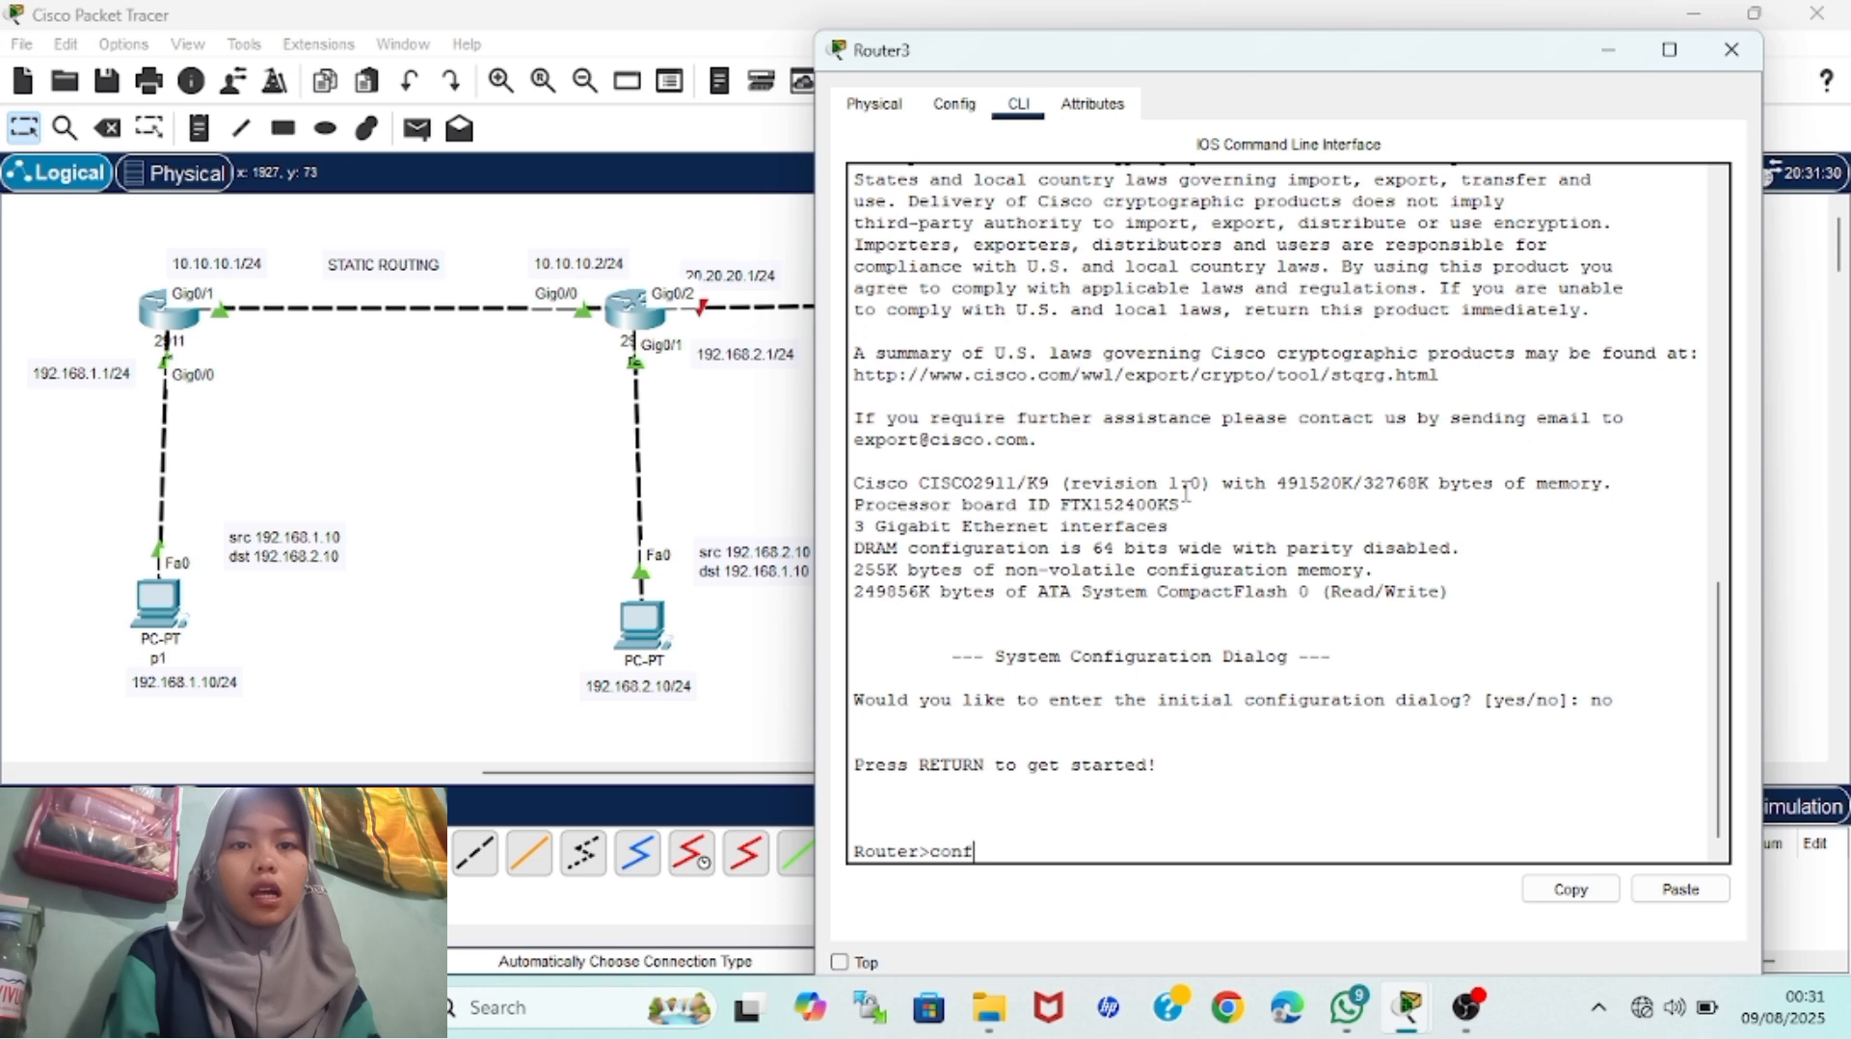
pyautogui.press('Return')
pyautogui.write('er>e')
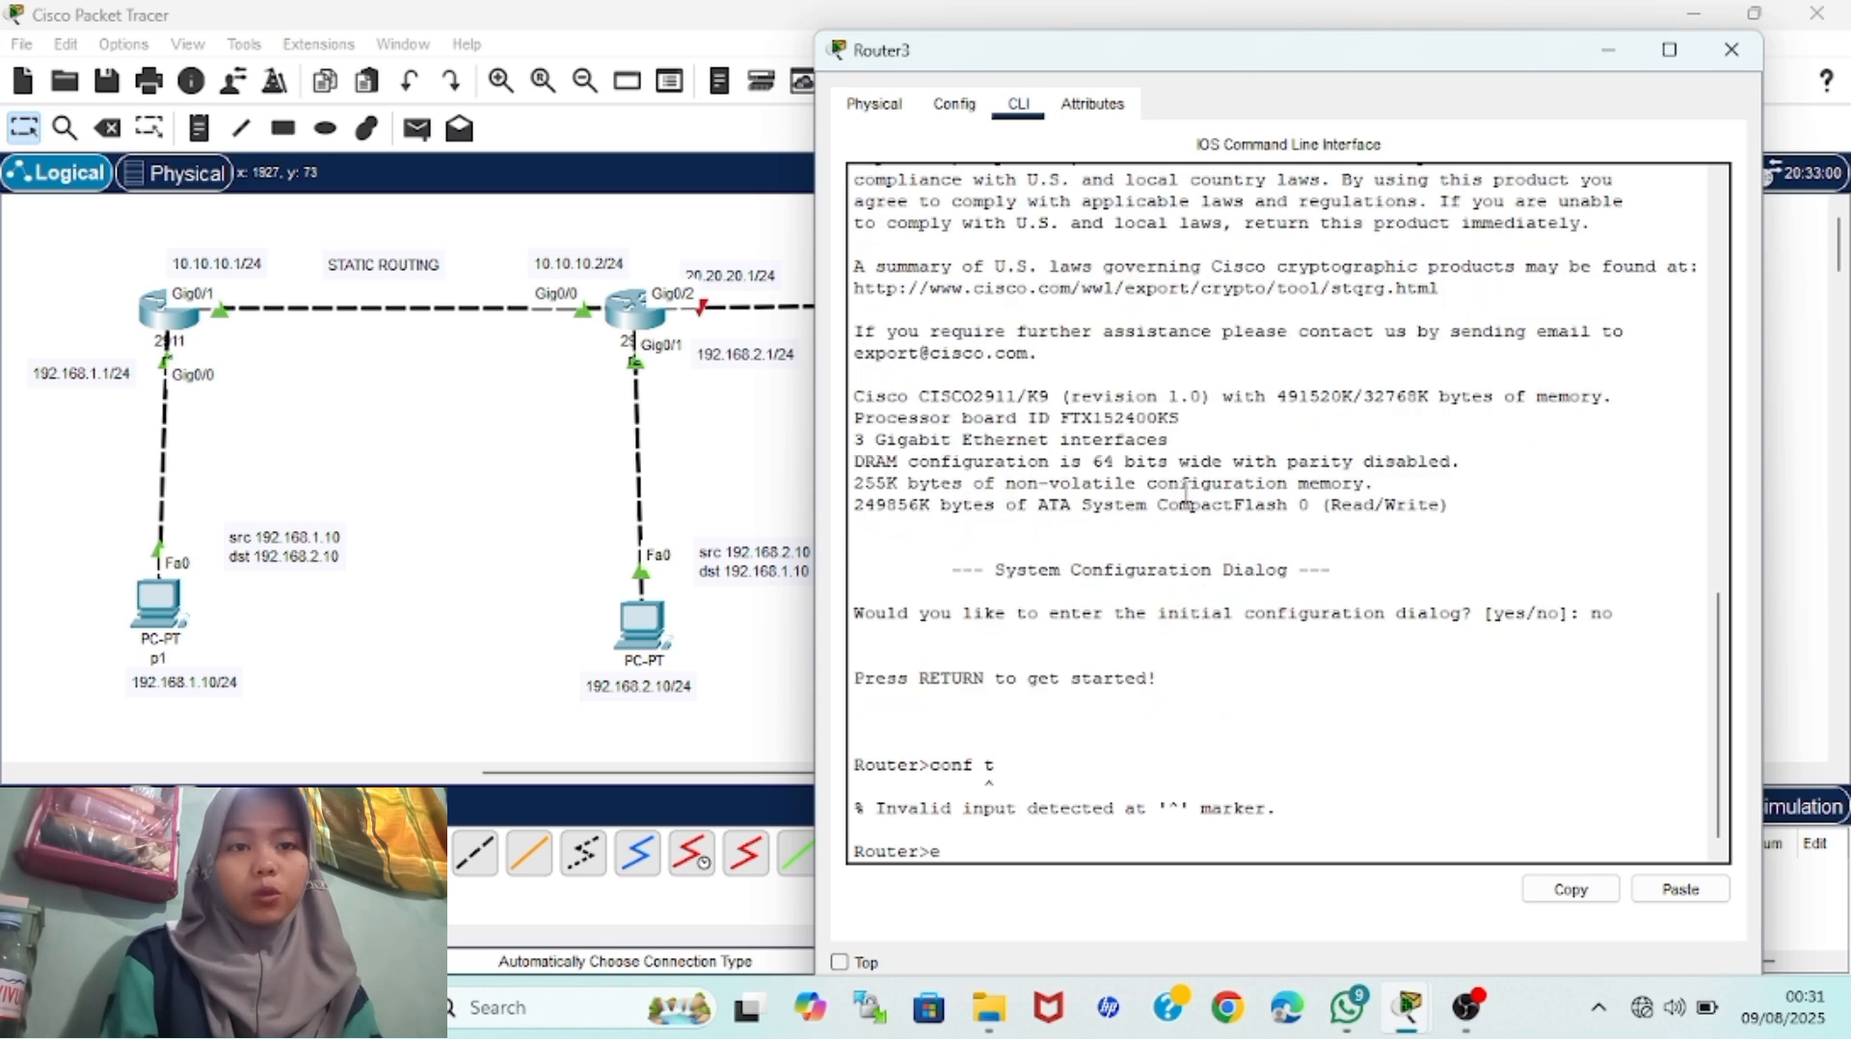
pyautogui.write('n')
pyautogui.press('Return')
pyautogui.write('conf t')
pyautogui.press('Return')
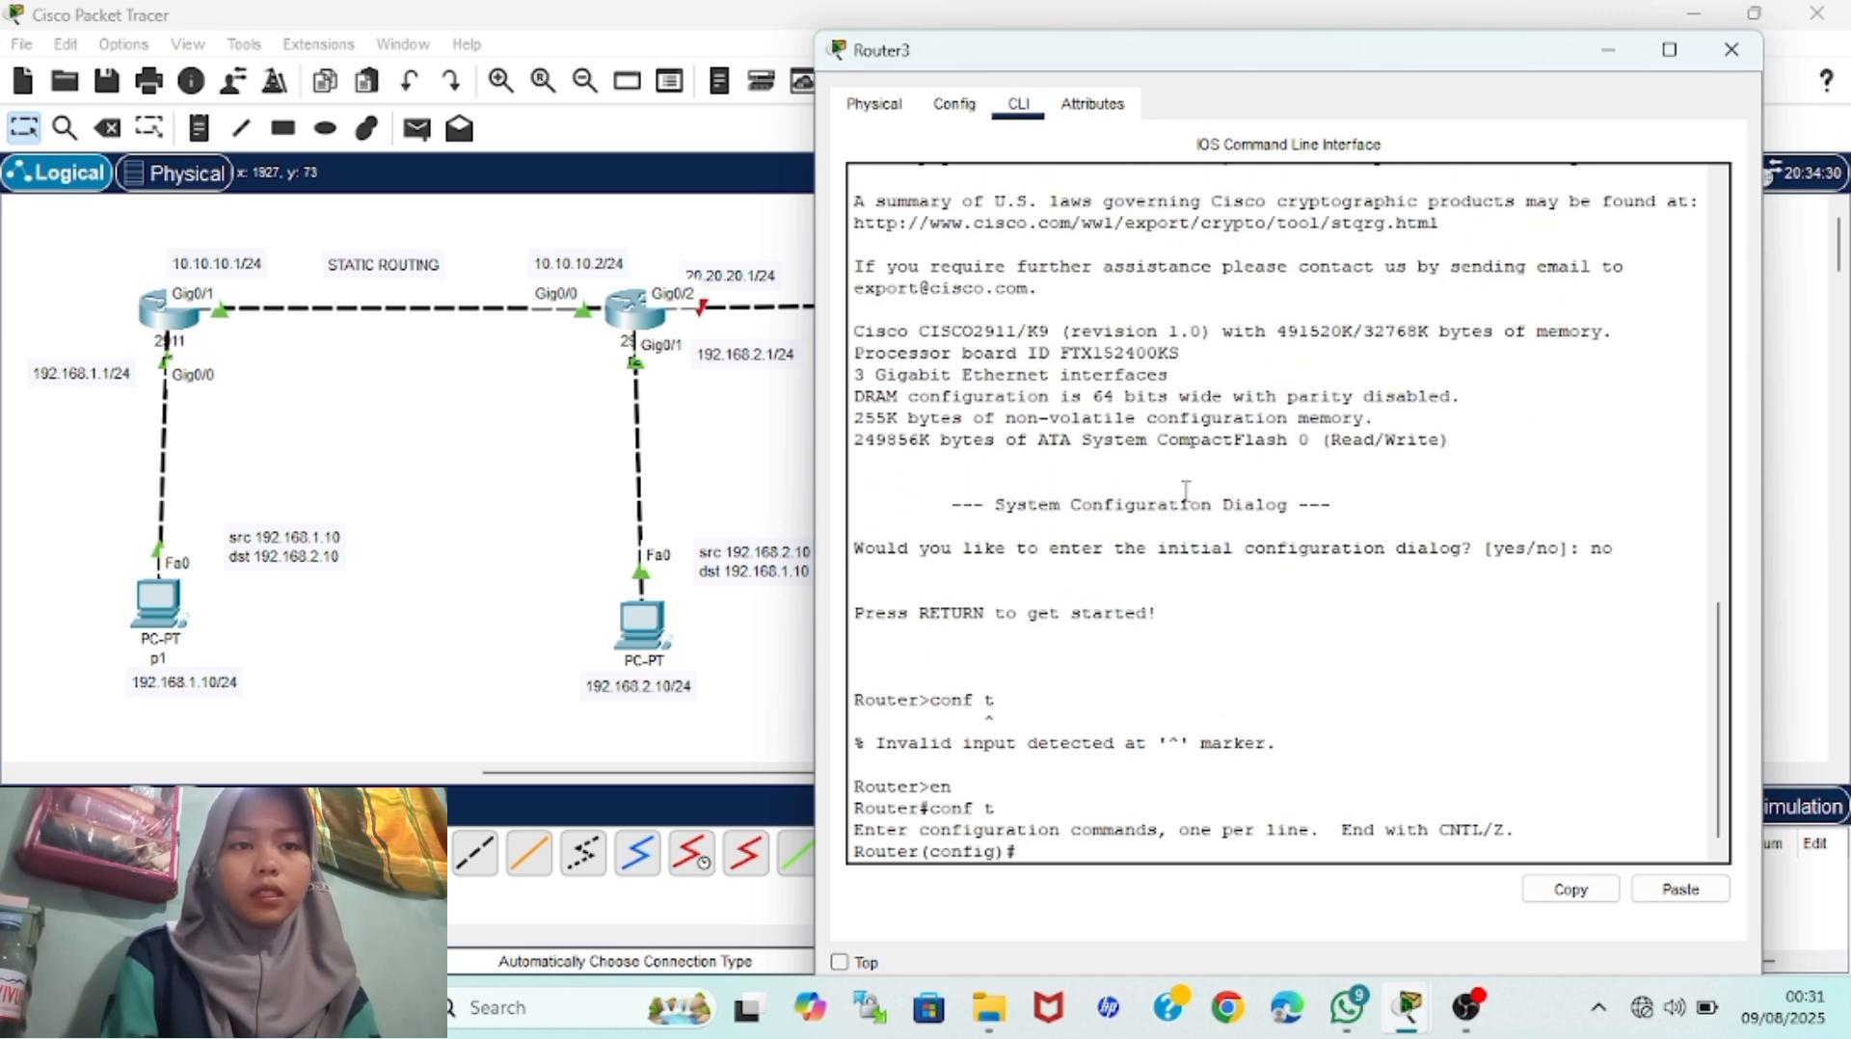
# Select Router3's interface range gig0/0-1 for configuration
pyautogui.write('int')
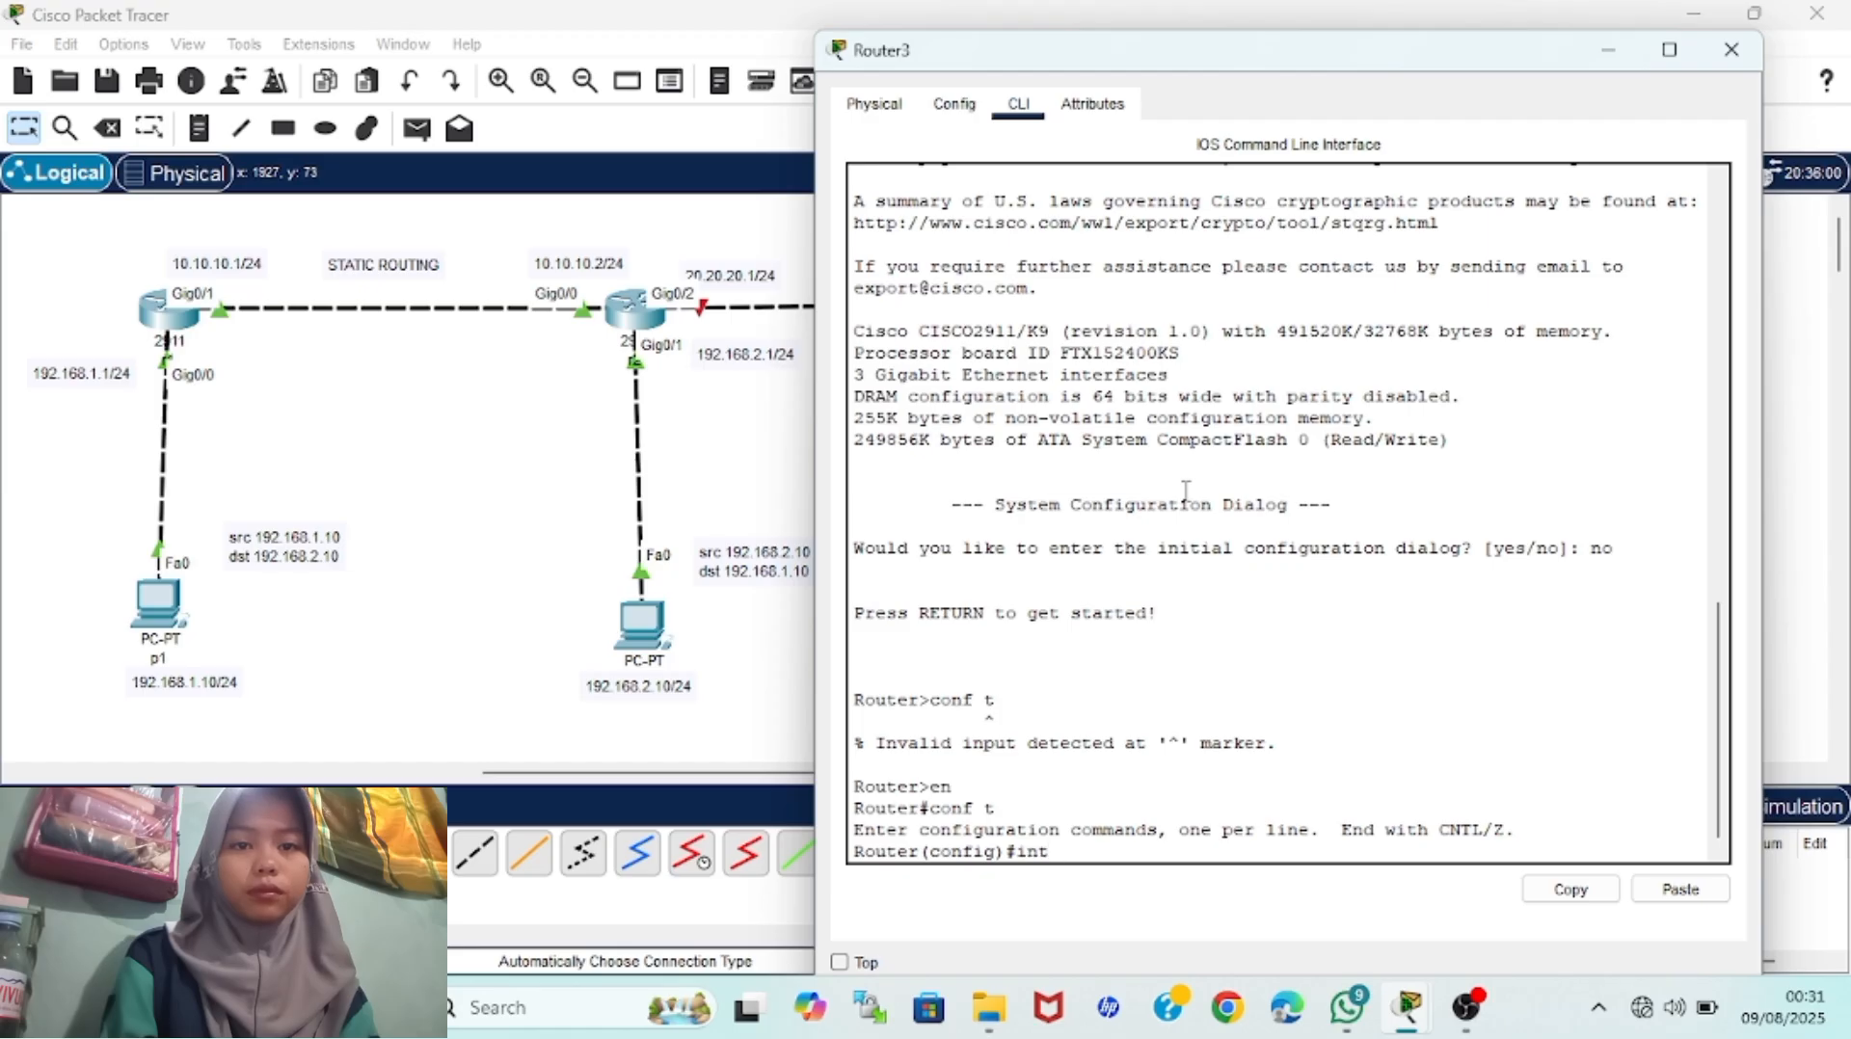
pyautogui.press('BackSpace')
pyautogui.press('BackSpace')
pyautogui.write('ran')
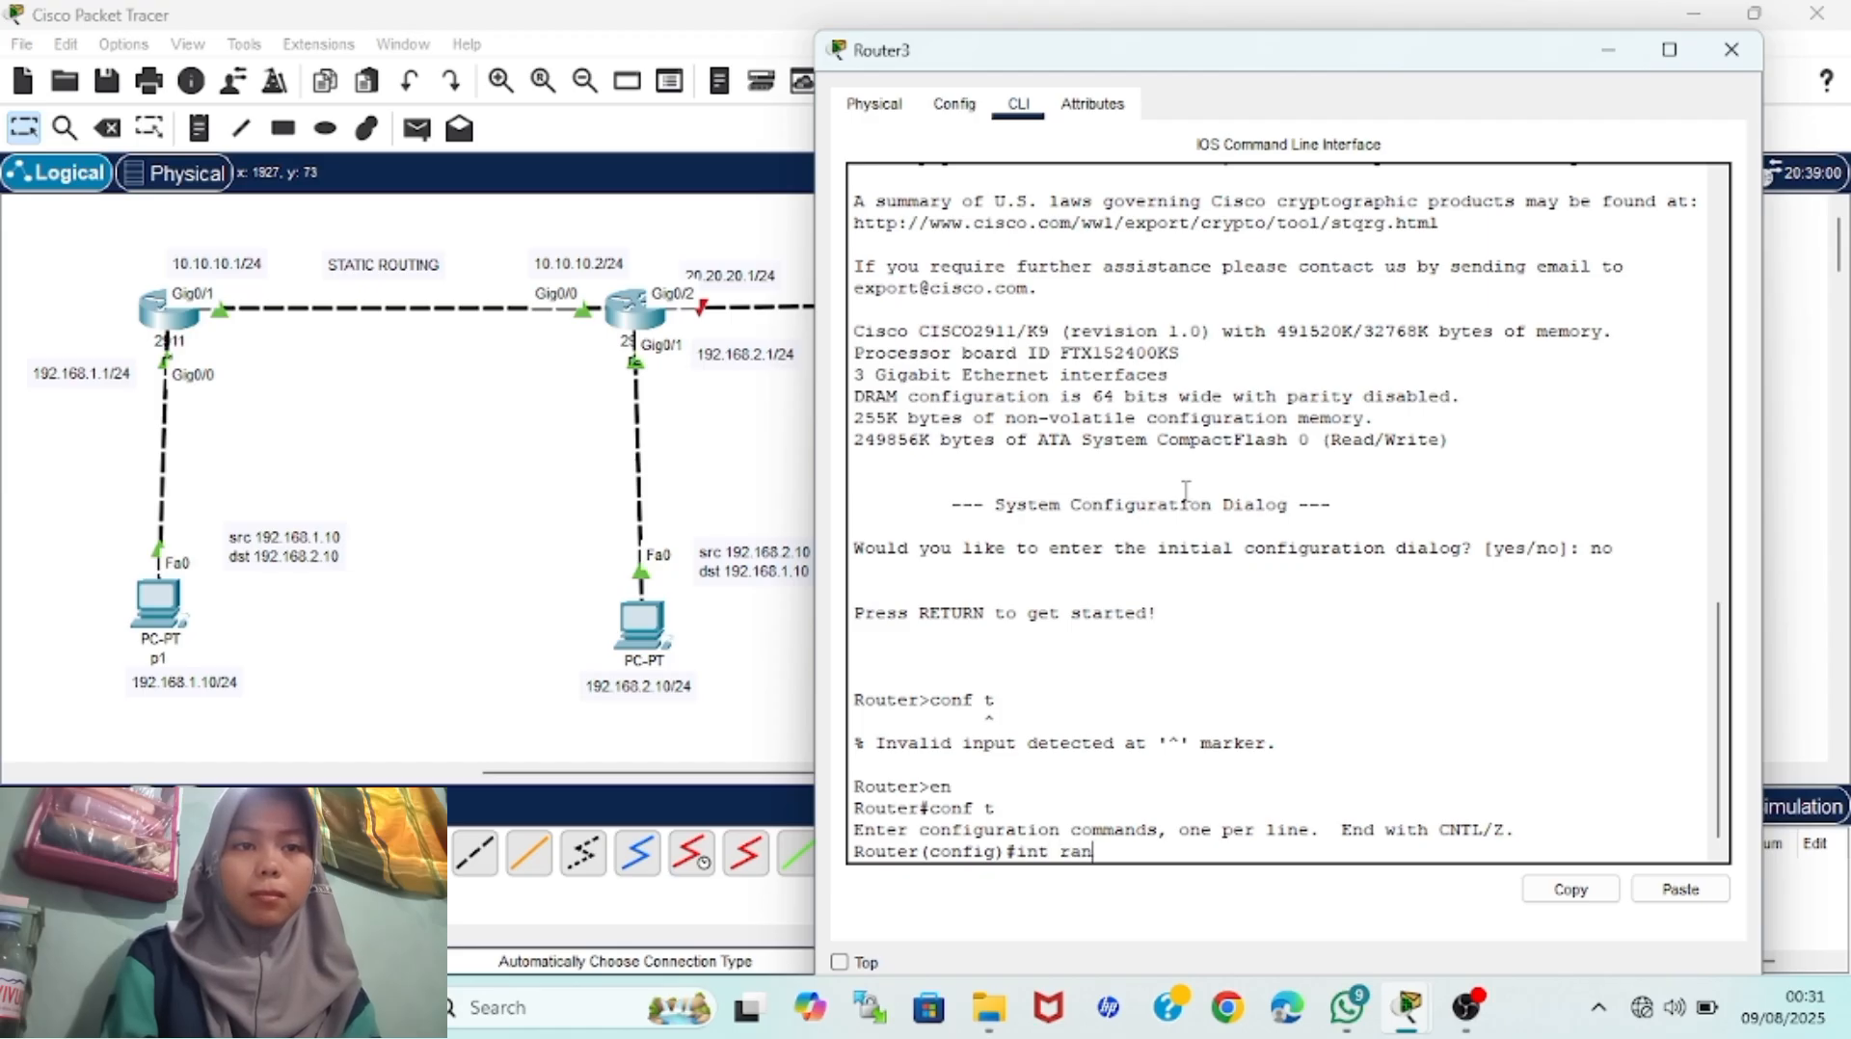
pyautogui.write('ge gig0/0-1')
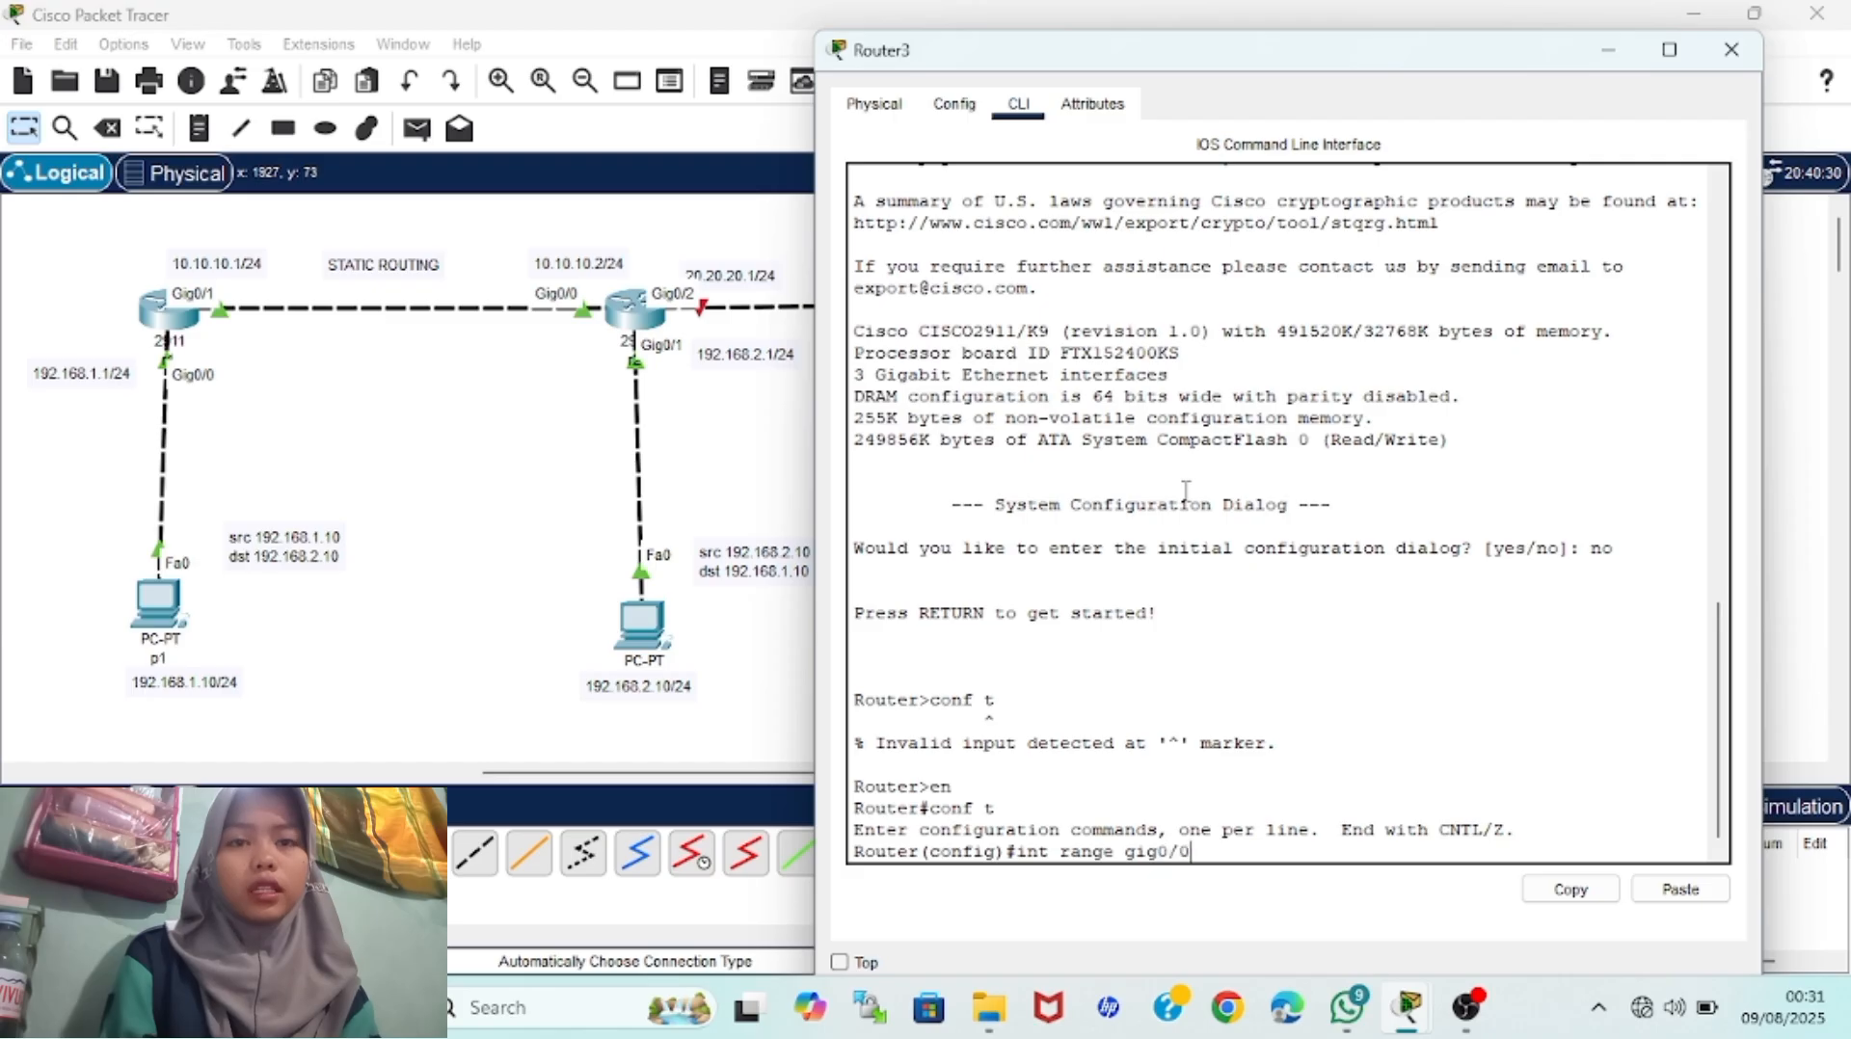
# Enable Router3's interfaces Gig0/0 and Gig0/1 together as range gig0/0-1 with no shutdown, and exit range configuration
pyautogui.press('Return')
pyautogui.write('no shutdown')
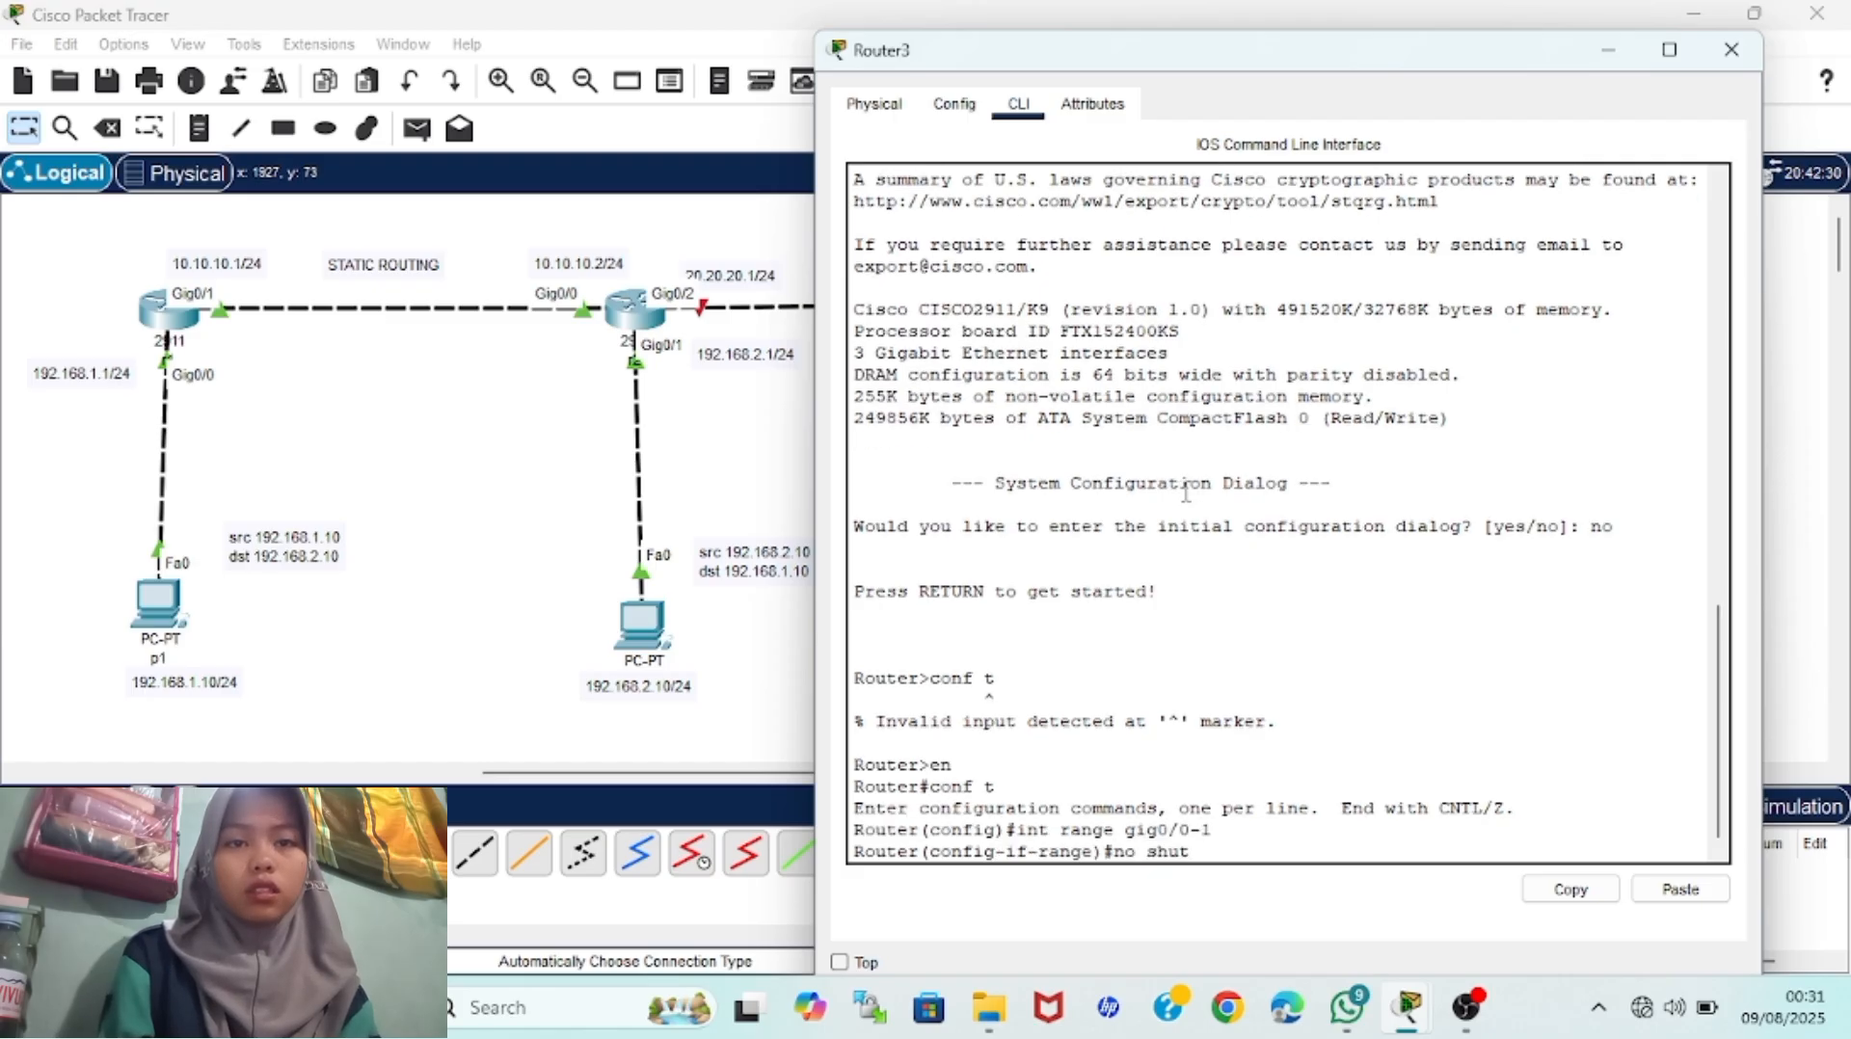
pyautogui.press('Return')
pyautogui.moveTo(1332, 59); pyautogui.dragTo(552, 62)
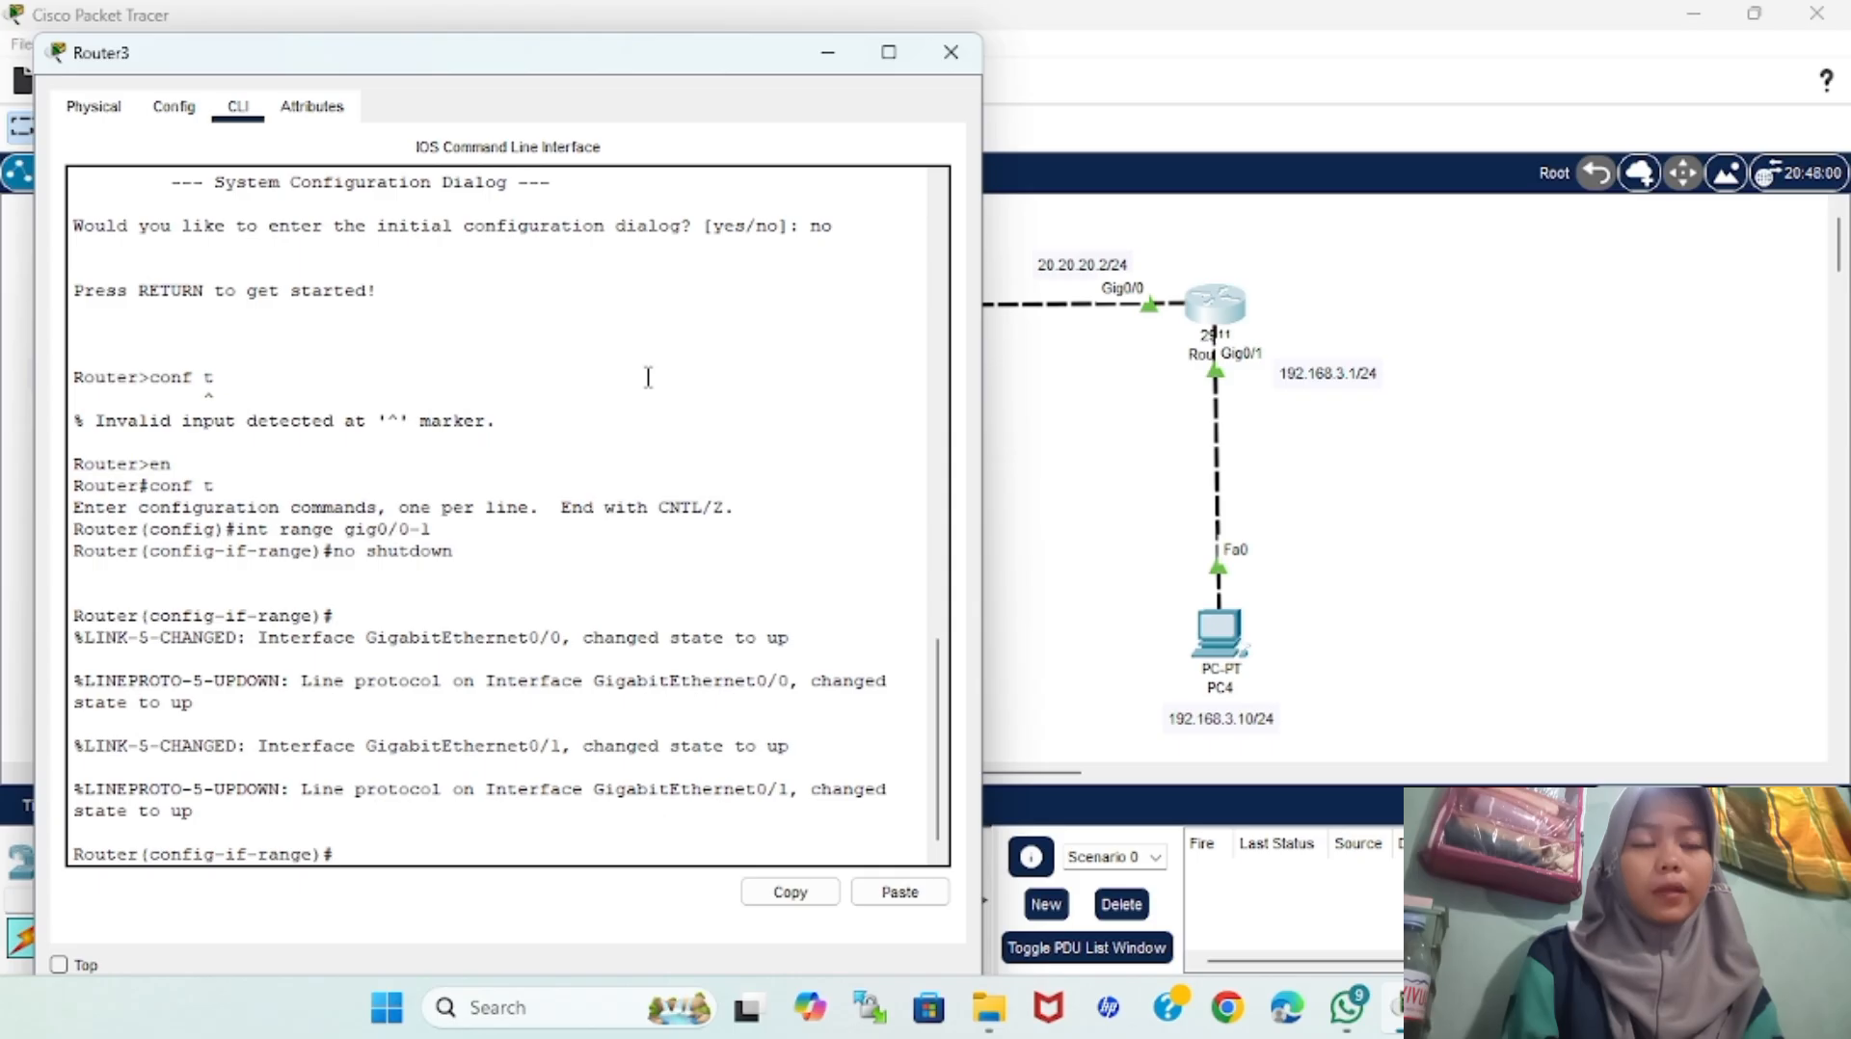
pyautogui.write('ex')
pyautogui.press('Return')
# Assign IP address 20.20.20.2 with mask 255.255.255.0 to Router3's Gig0/0 interface and exit its configuration
pyautogui.write('in')
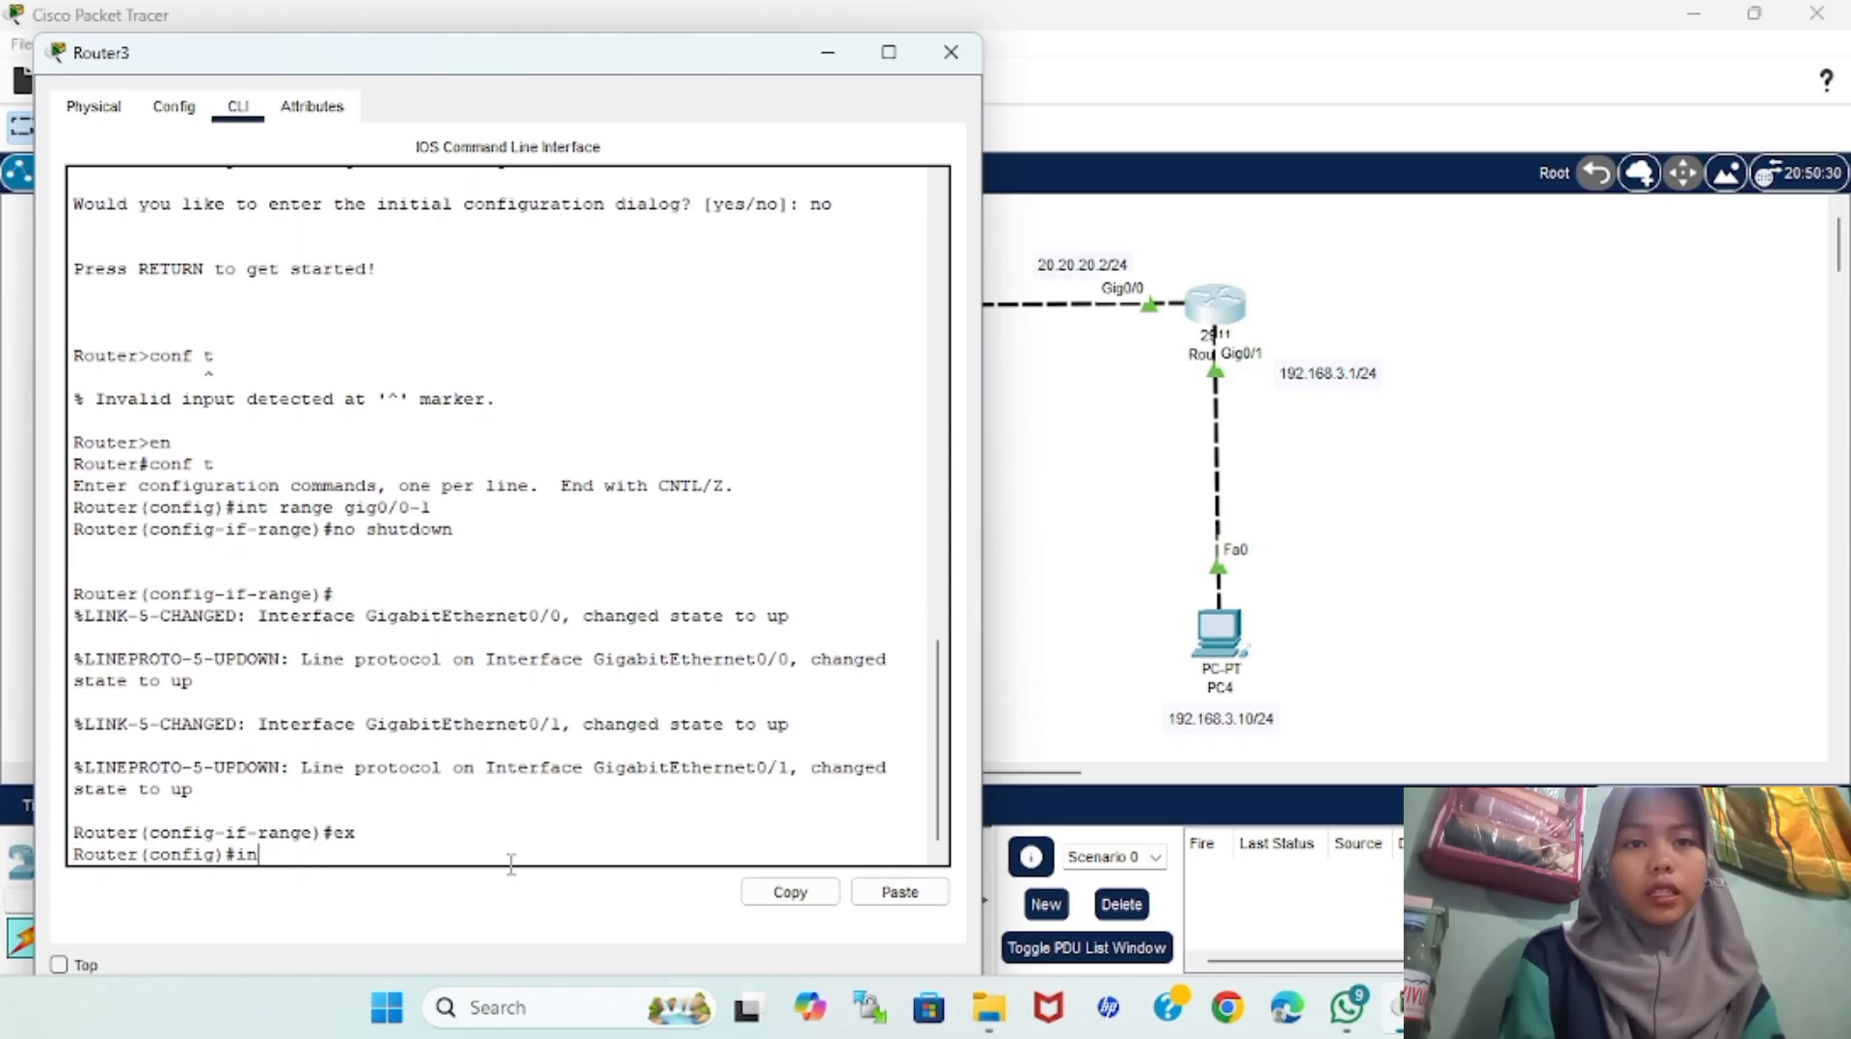
pyautogui.write('t gig0/0')
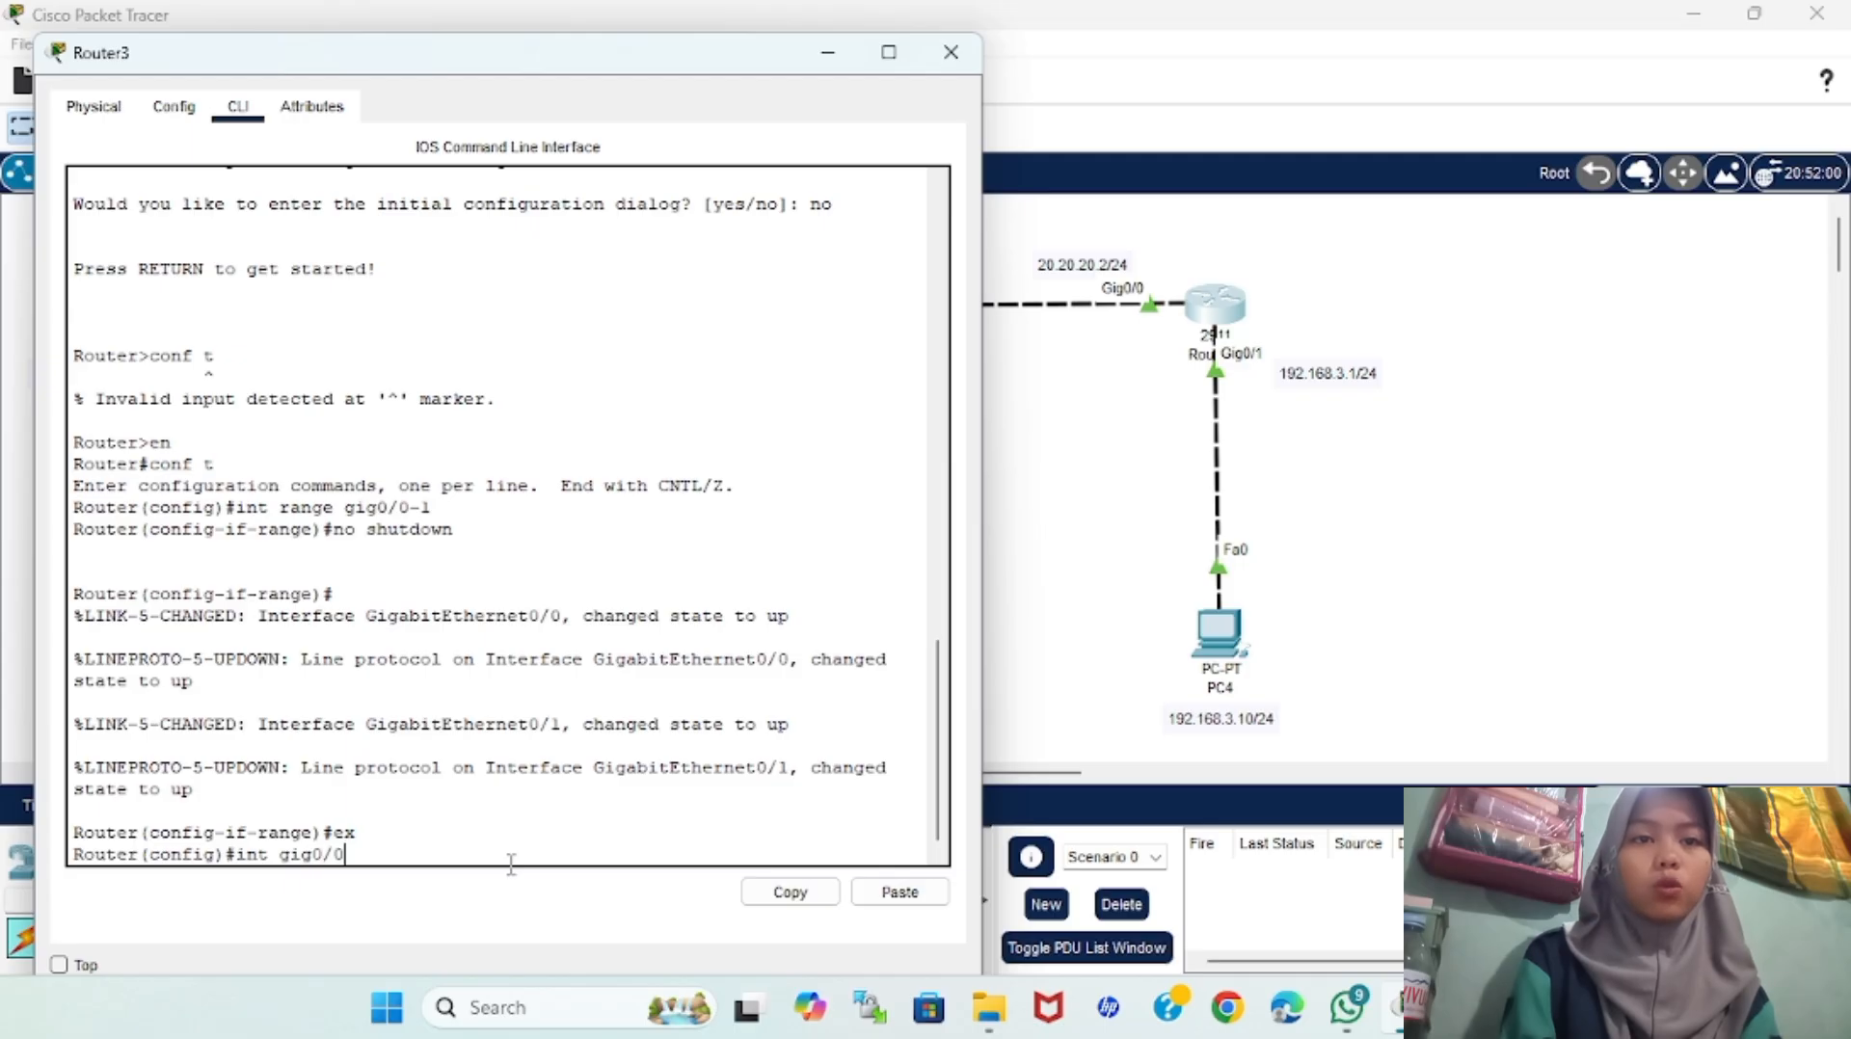
pyautogui.press('Return')
pyautogui.write('ip')
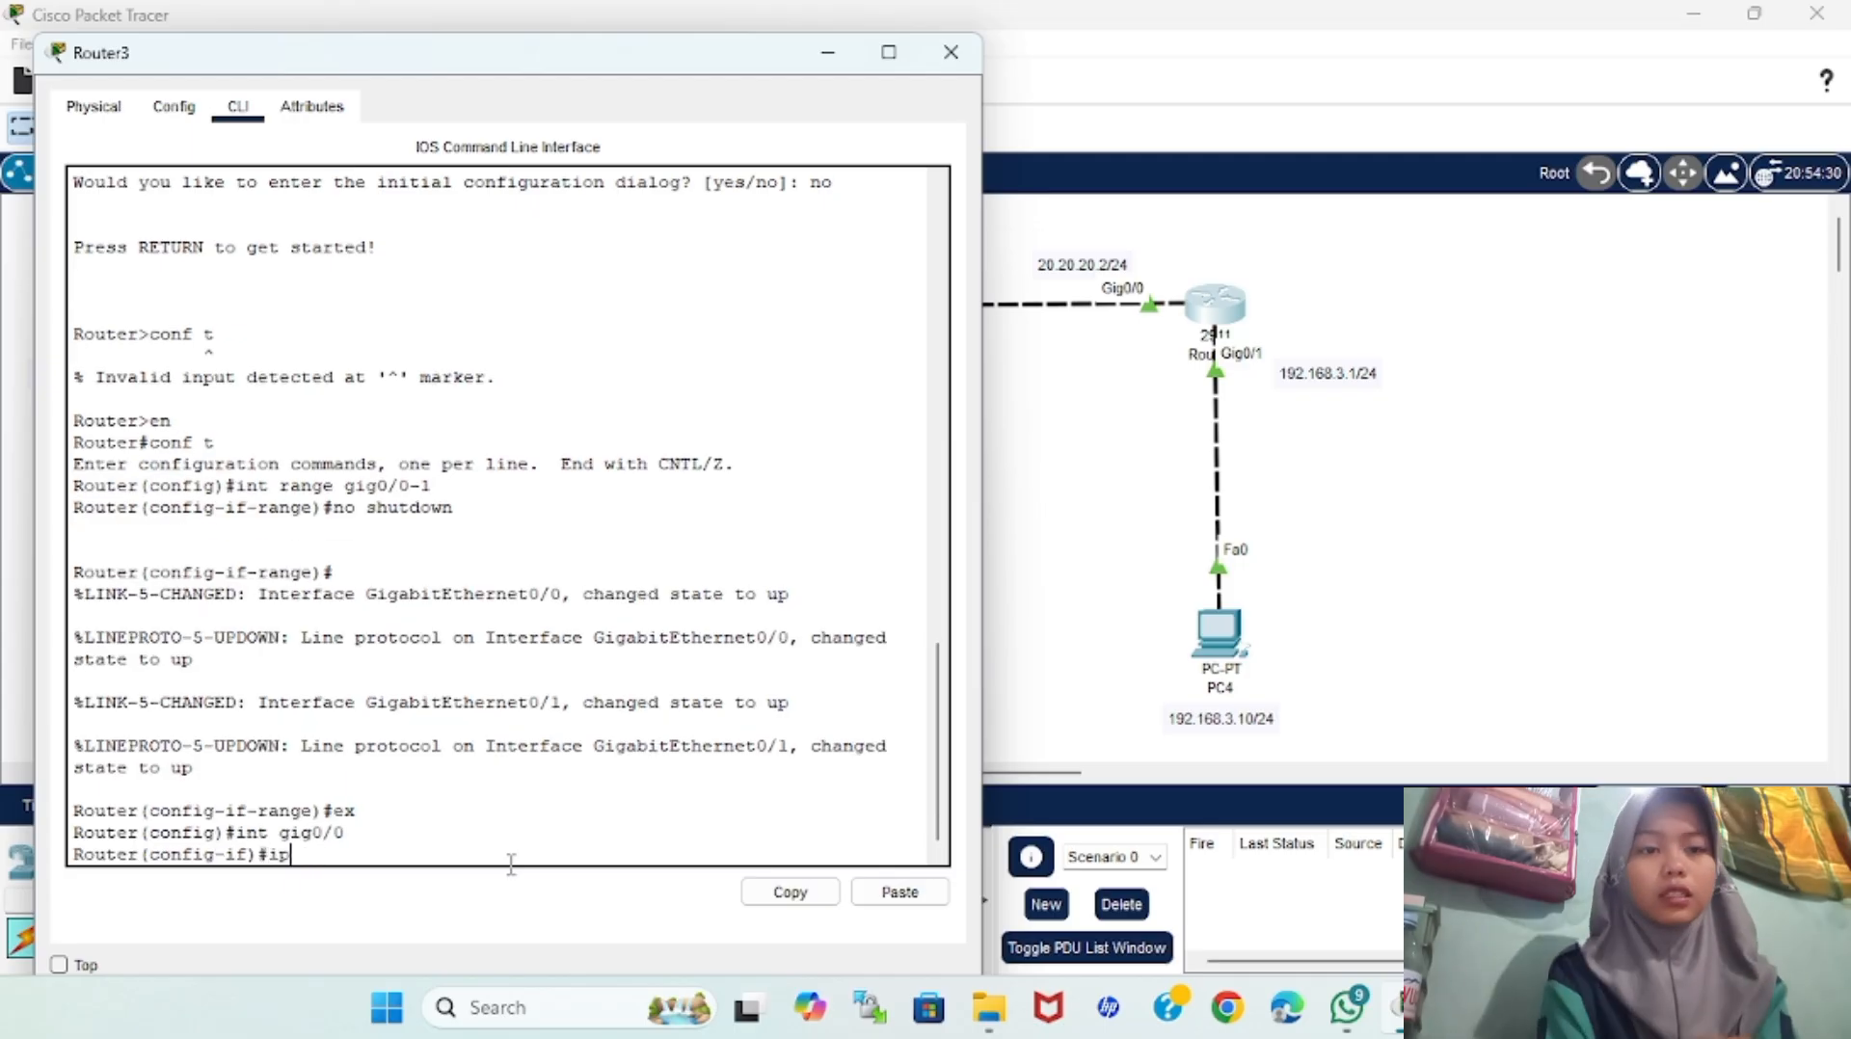
pyautogui.write(' add 20.20.')
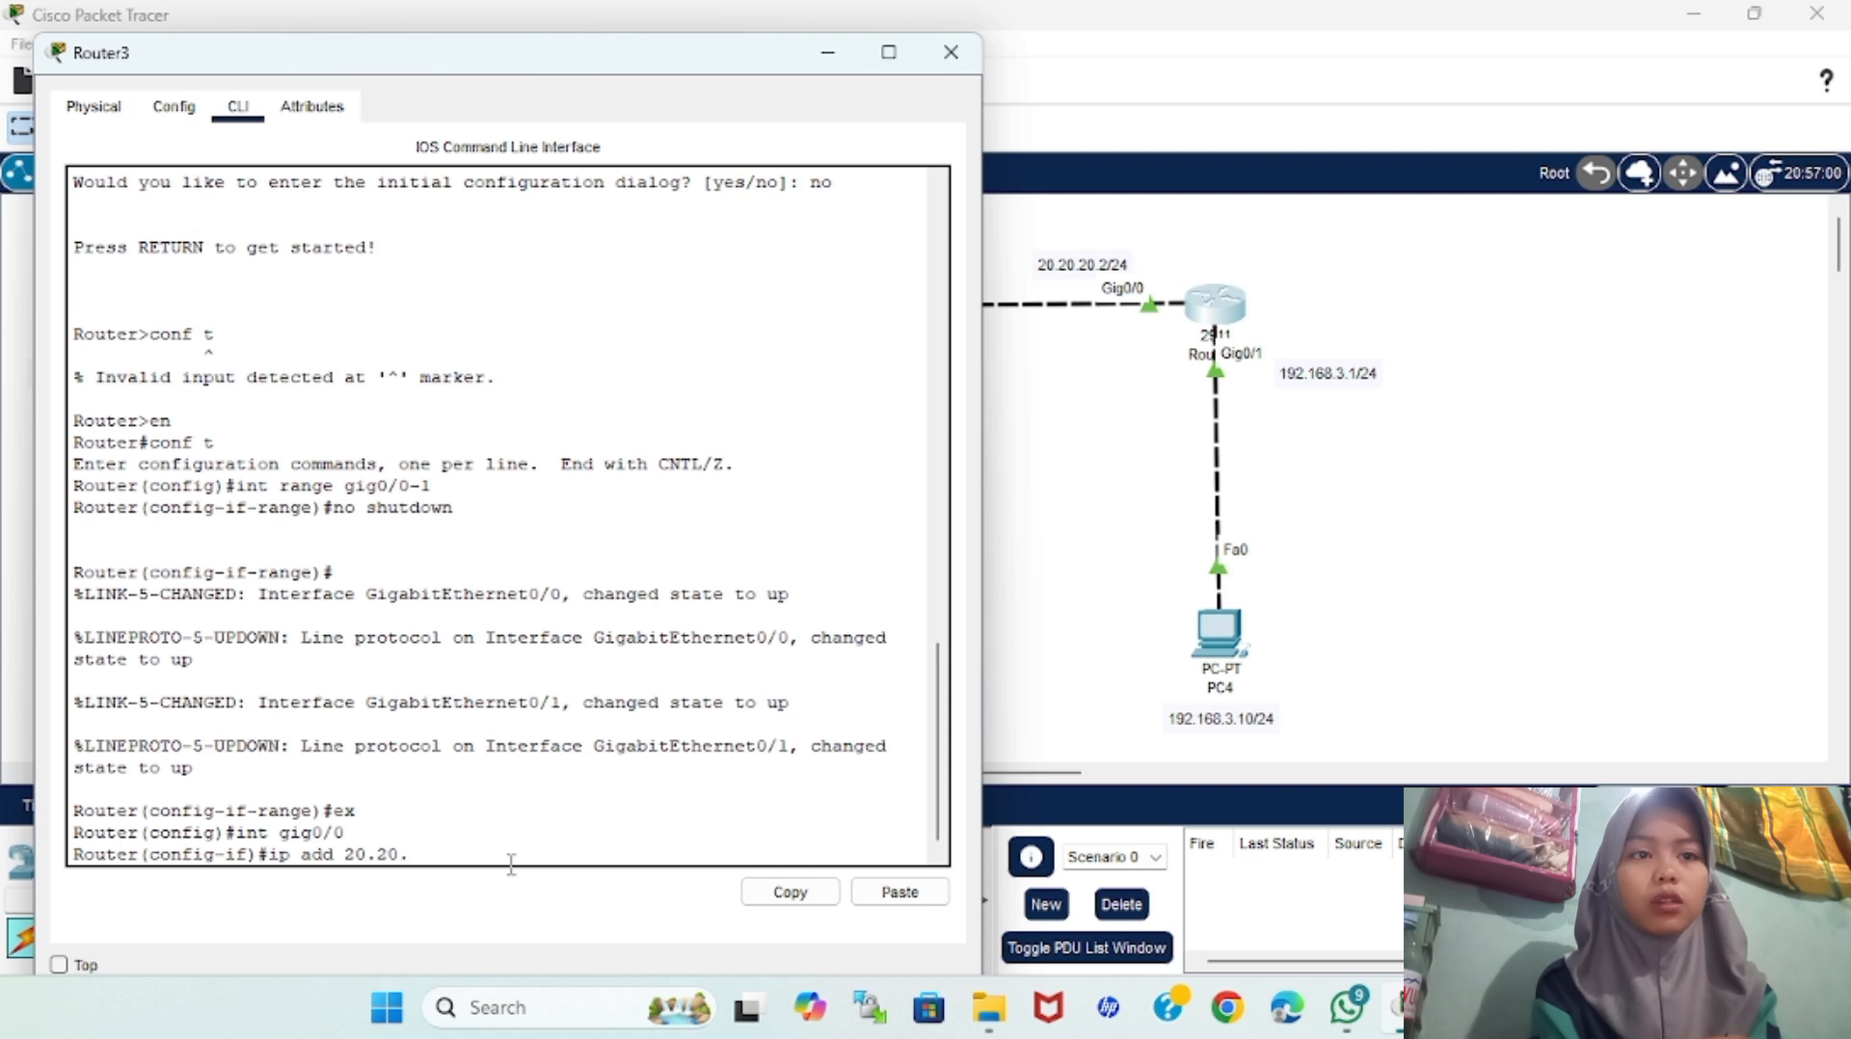
pyautogui.write('20.12')
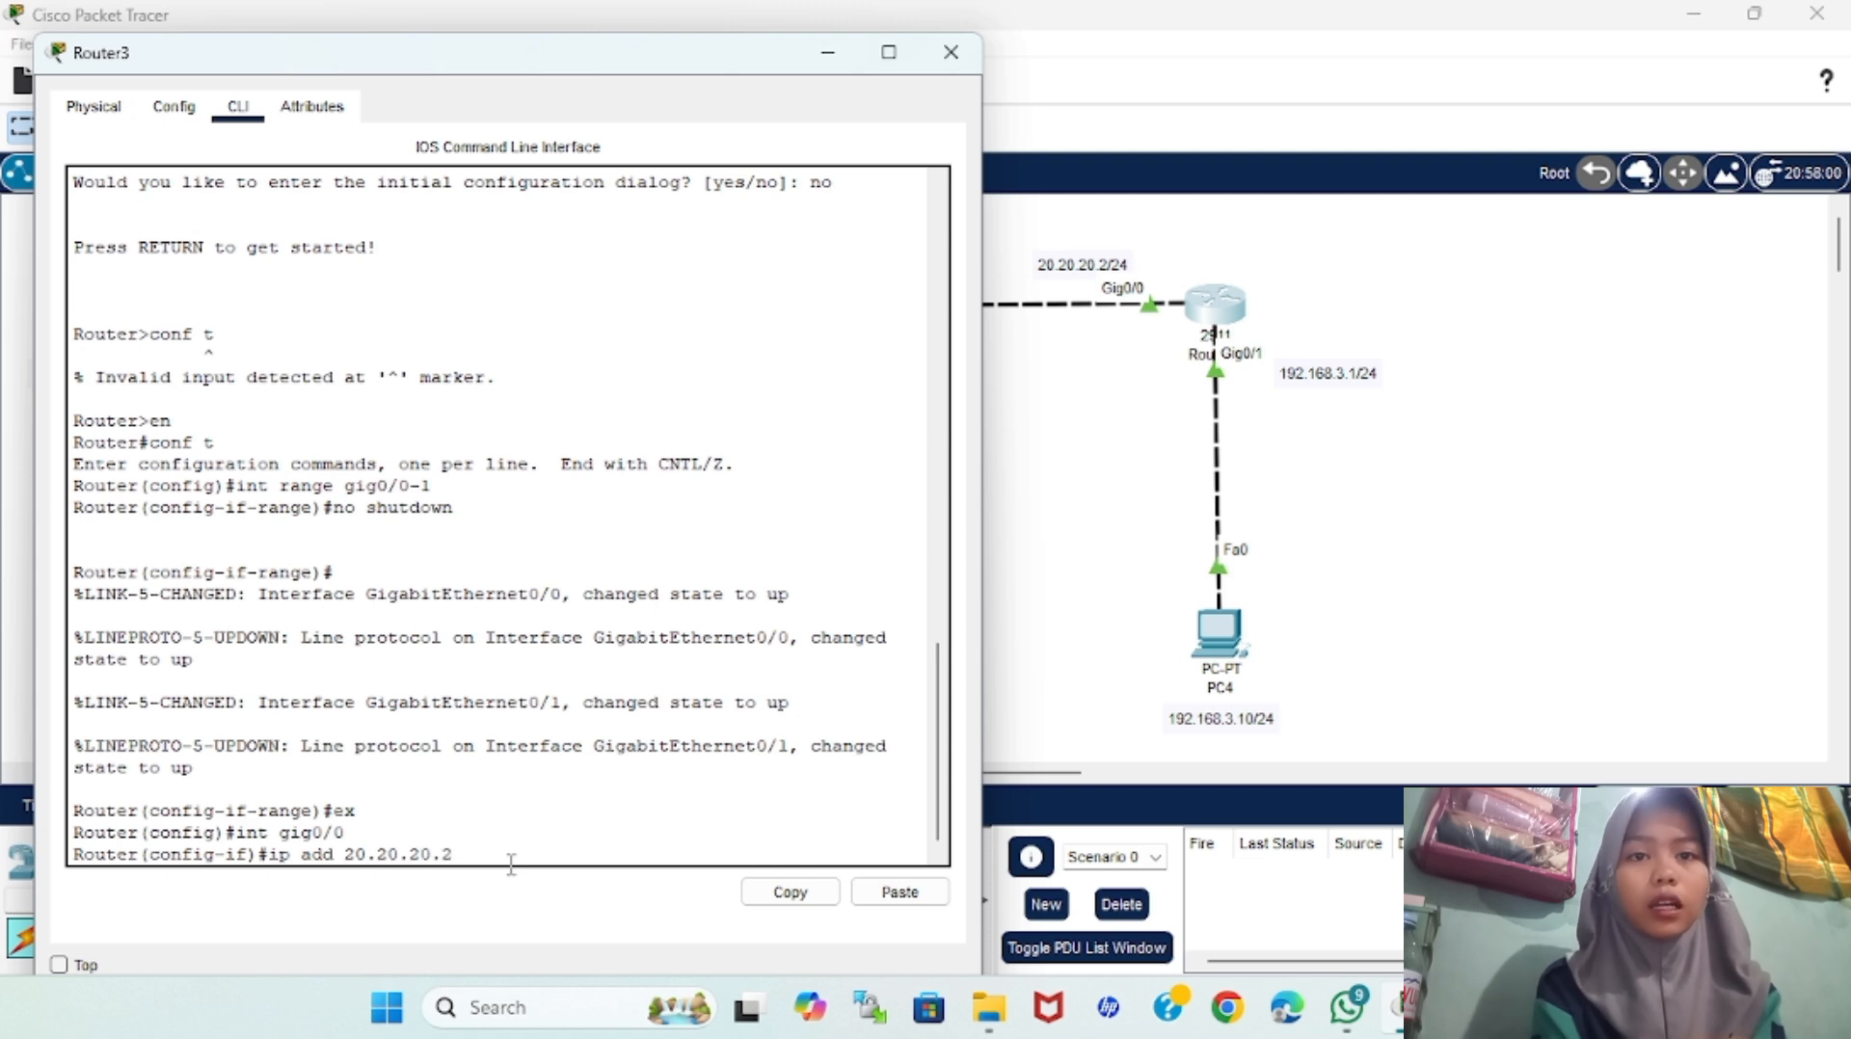
pyautogui.write(' 255.255.255')
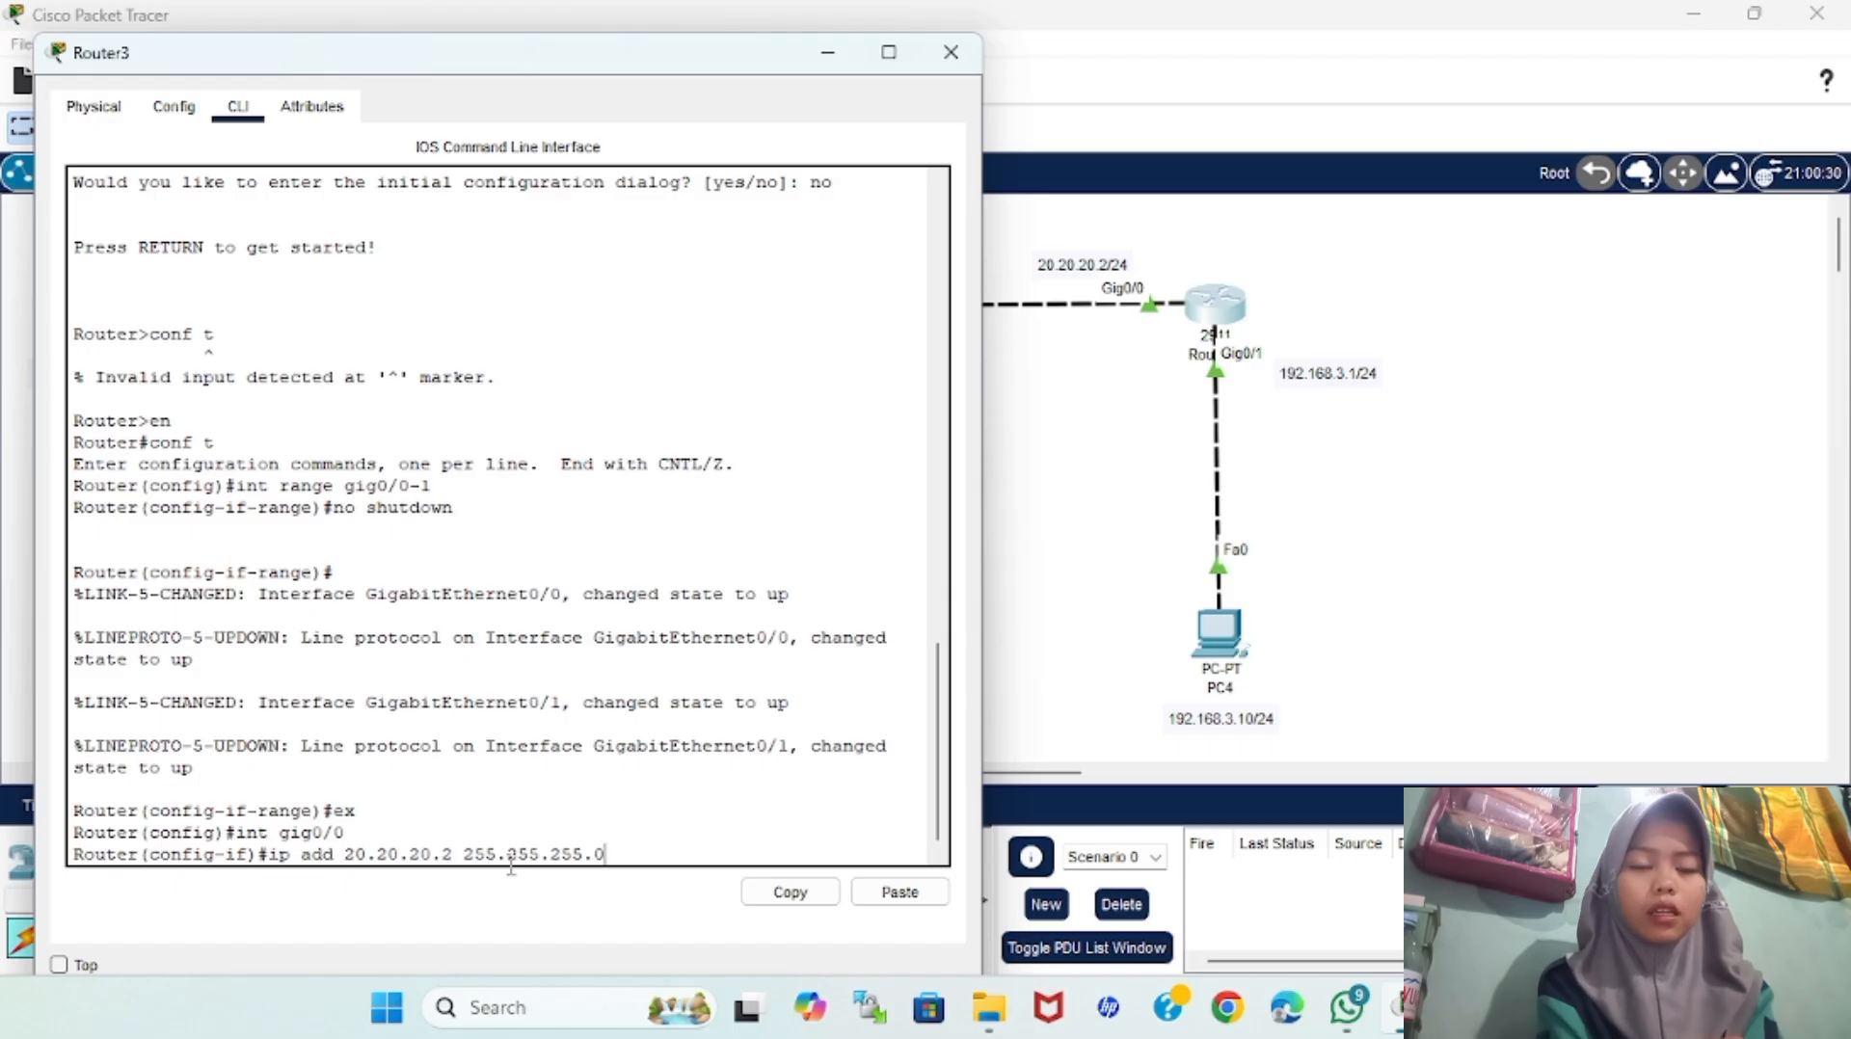
pyautogui.write('.0')
pyautogui.press('Return')
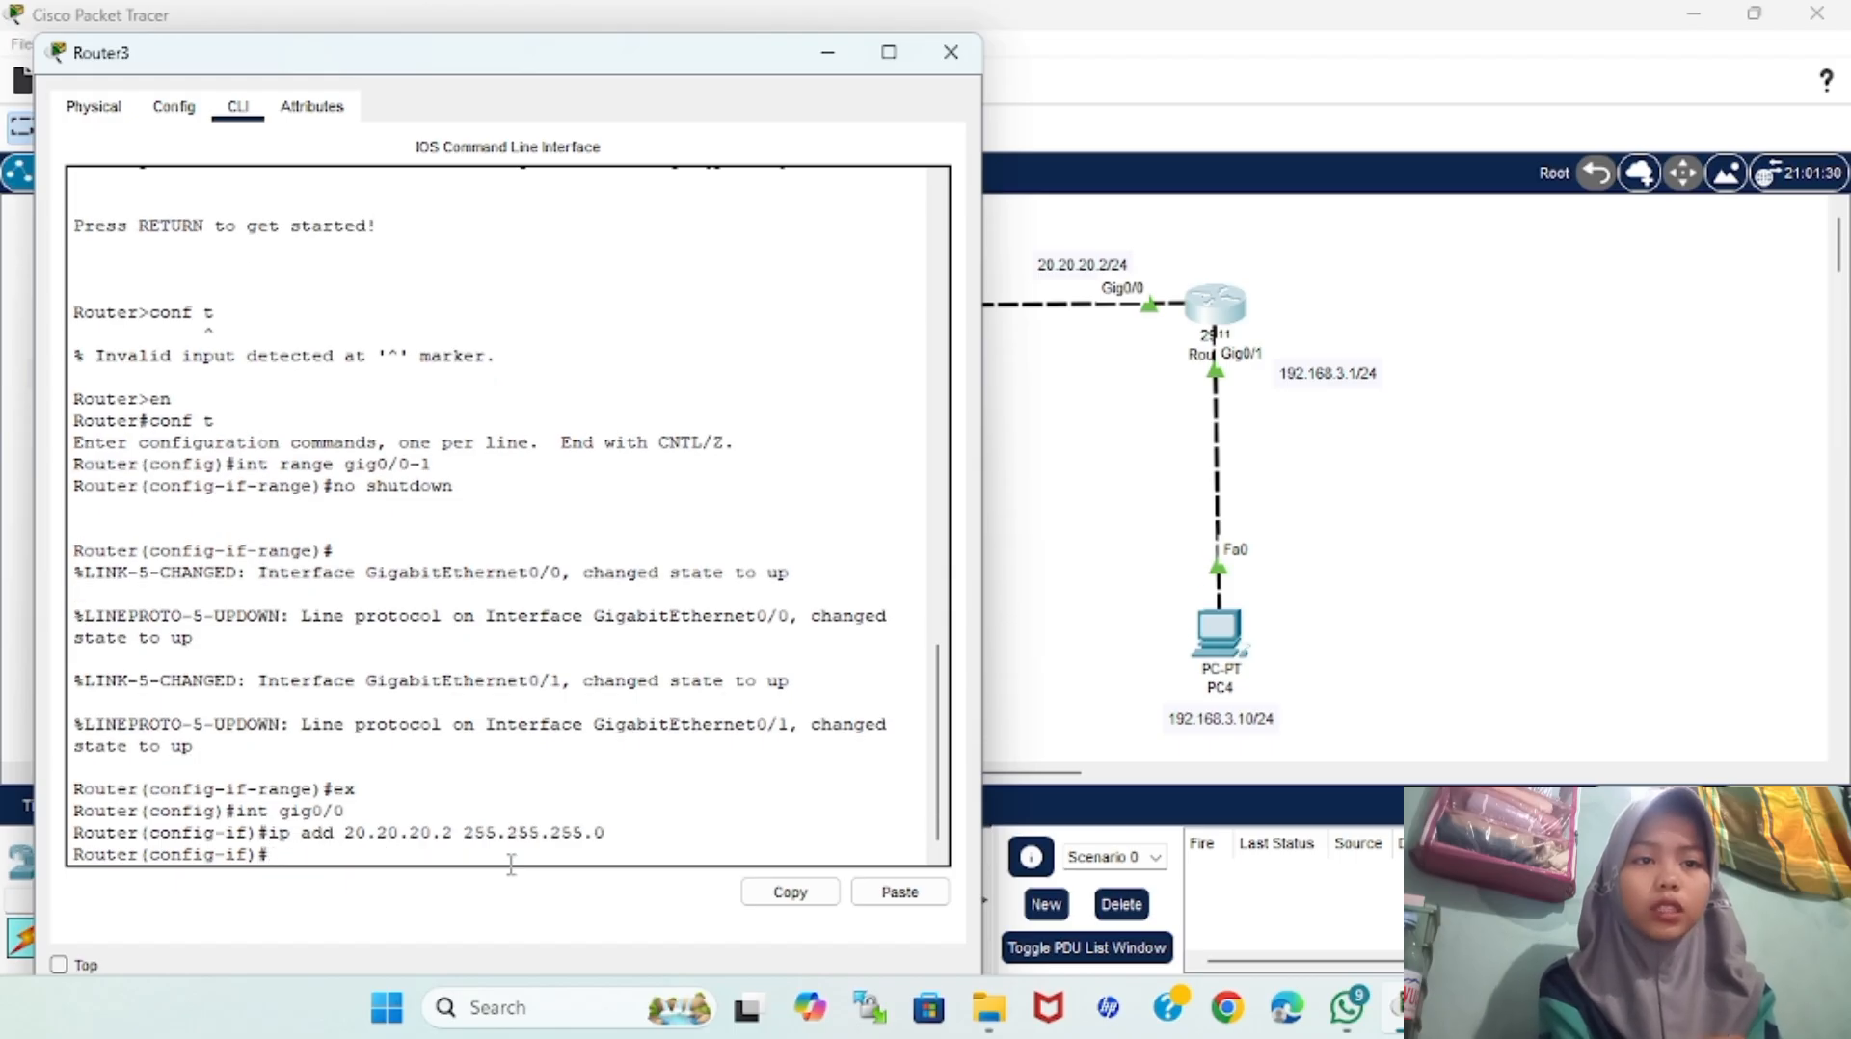
pyautogui.write('ex')
pyautogui.press('Return')
# Assign IP address 192.168.3.1 with mask 255.255.255.0 to Router3's Gig0/1 interface and exit its configuration
pyautogui.write('int gig')
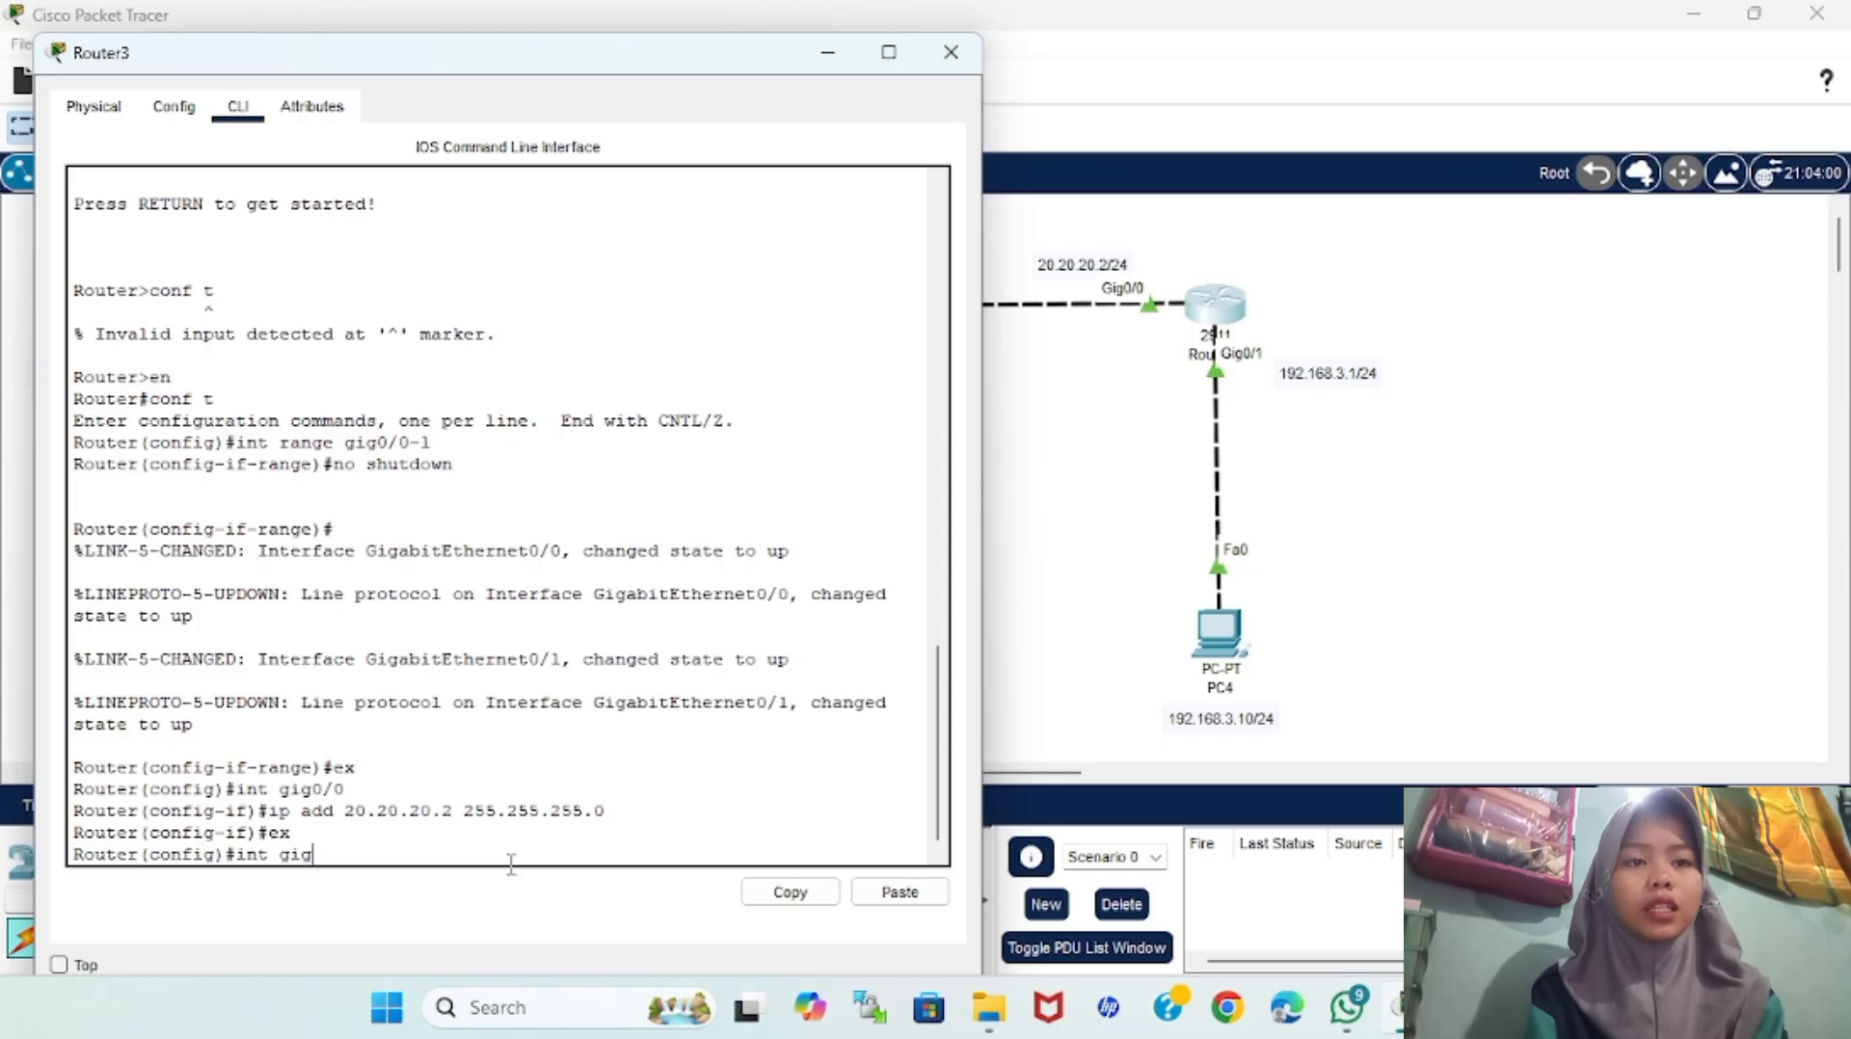
pyautogui.write('0/1')
pyautogui.press('Return')
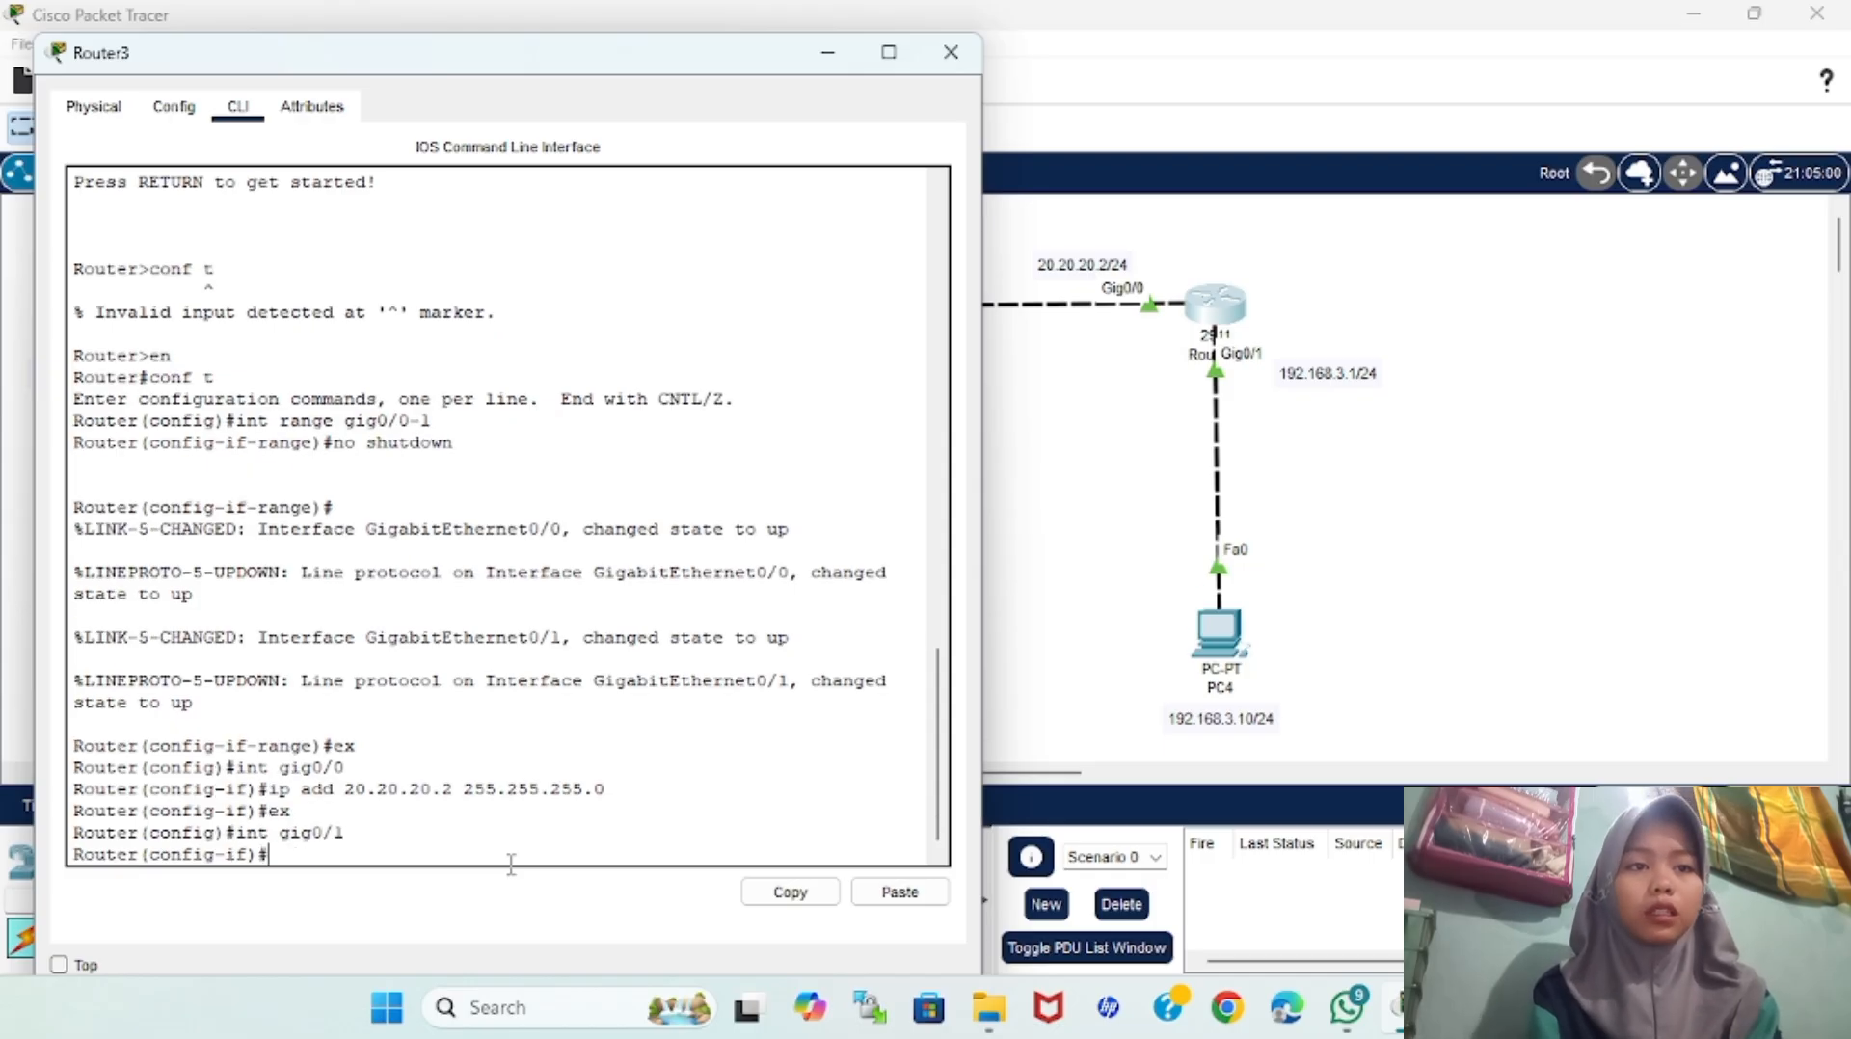
pyautogui.write('ip add 192.168.3')
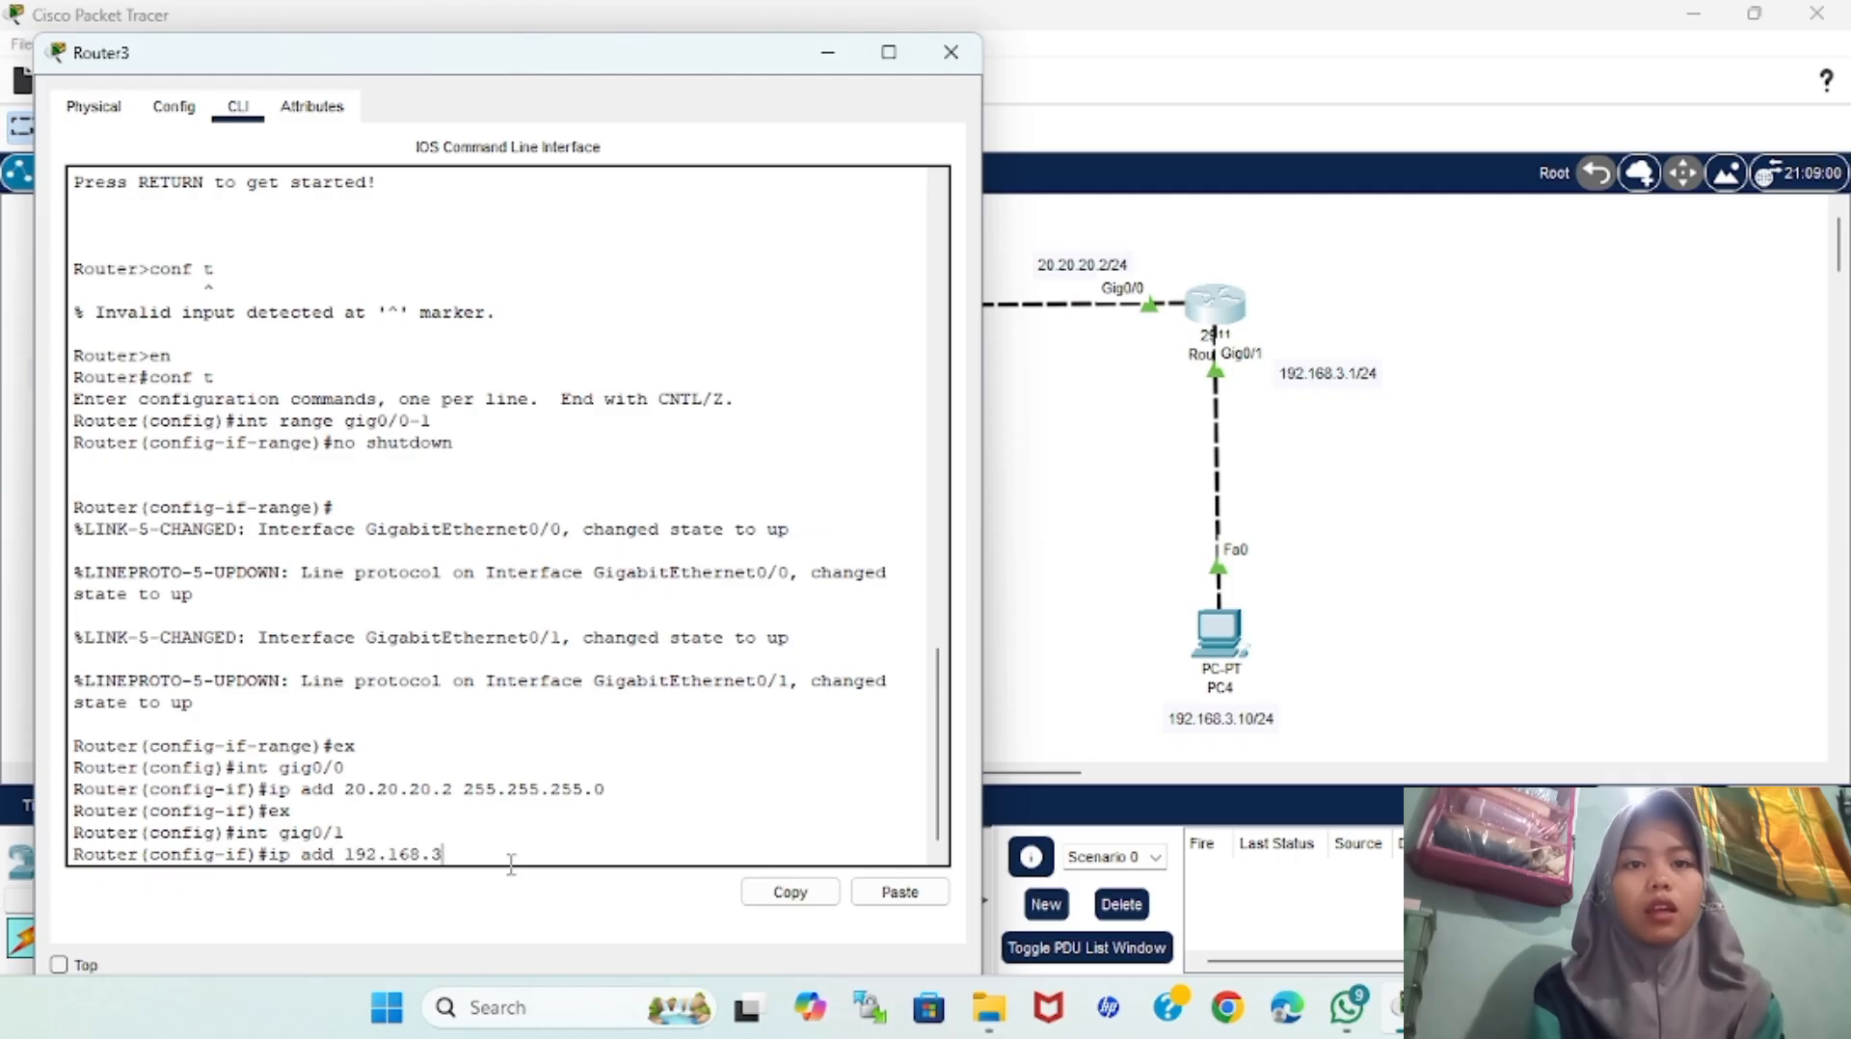
pyautogui.write('.1 255.255.255.0')
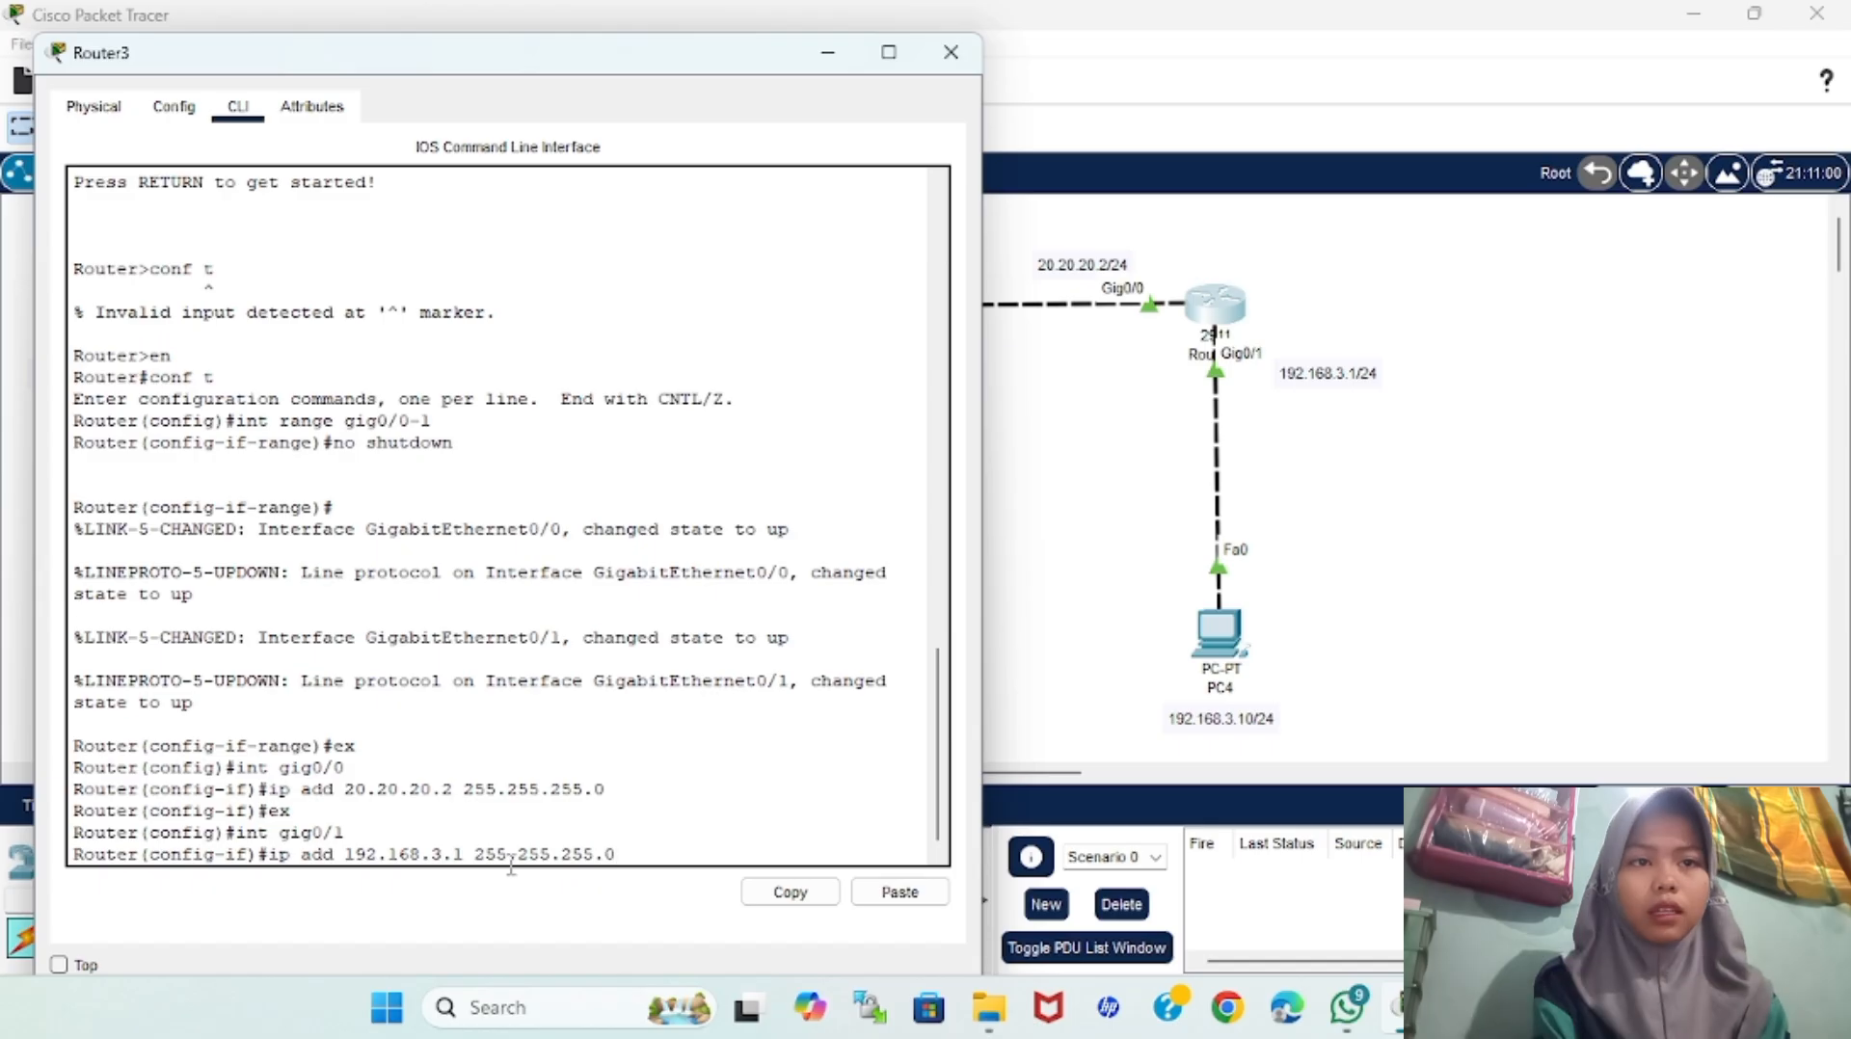
pyautogui.press('Return')
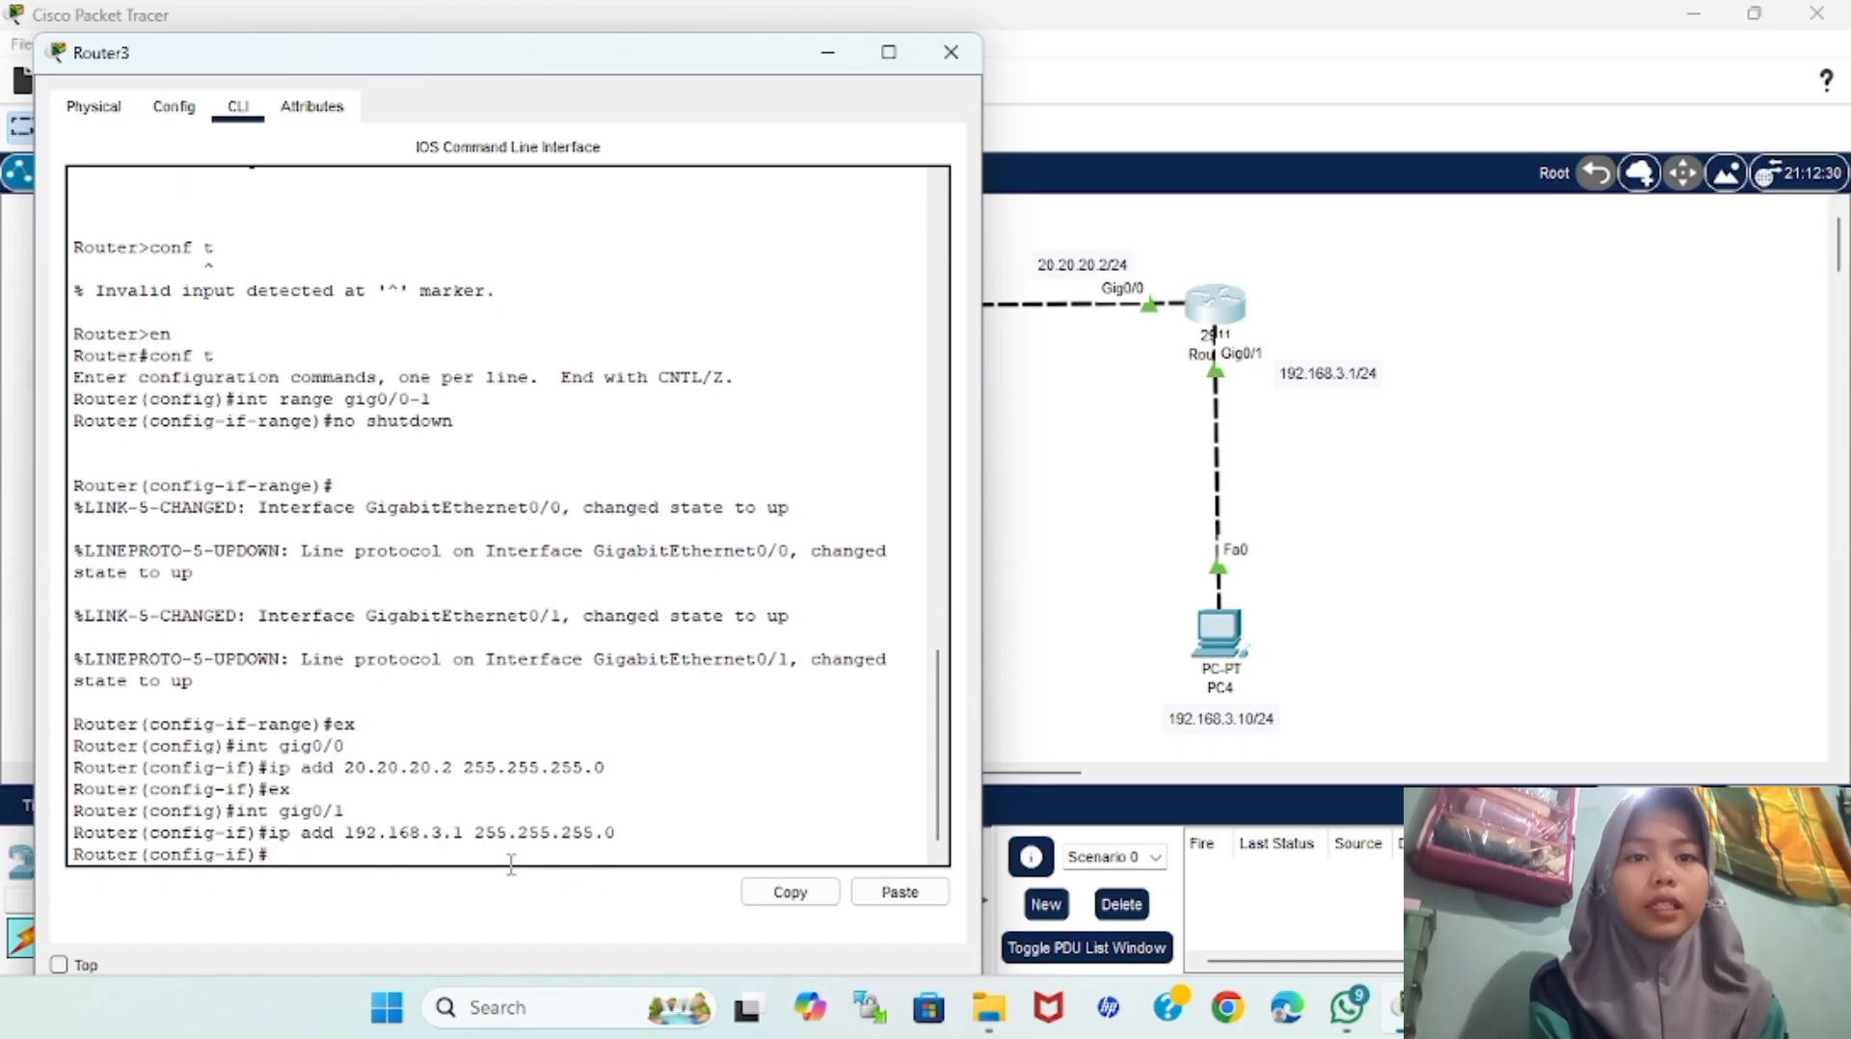
pyautogui.write('xe')
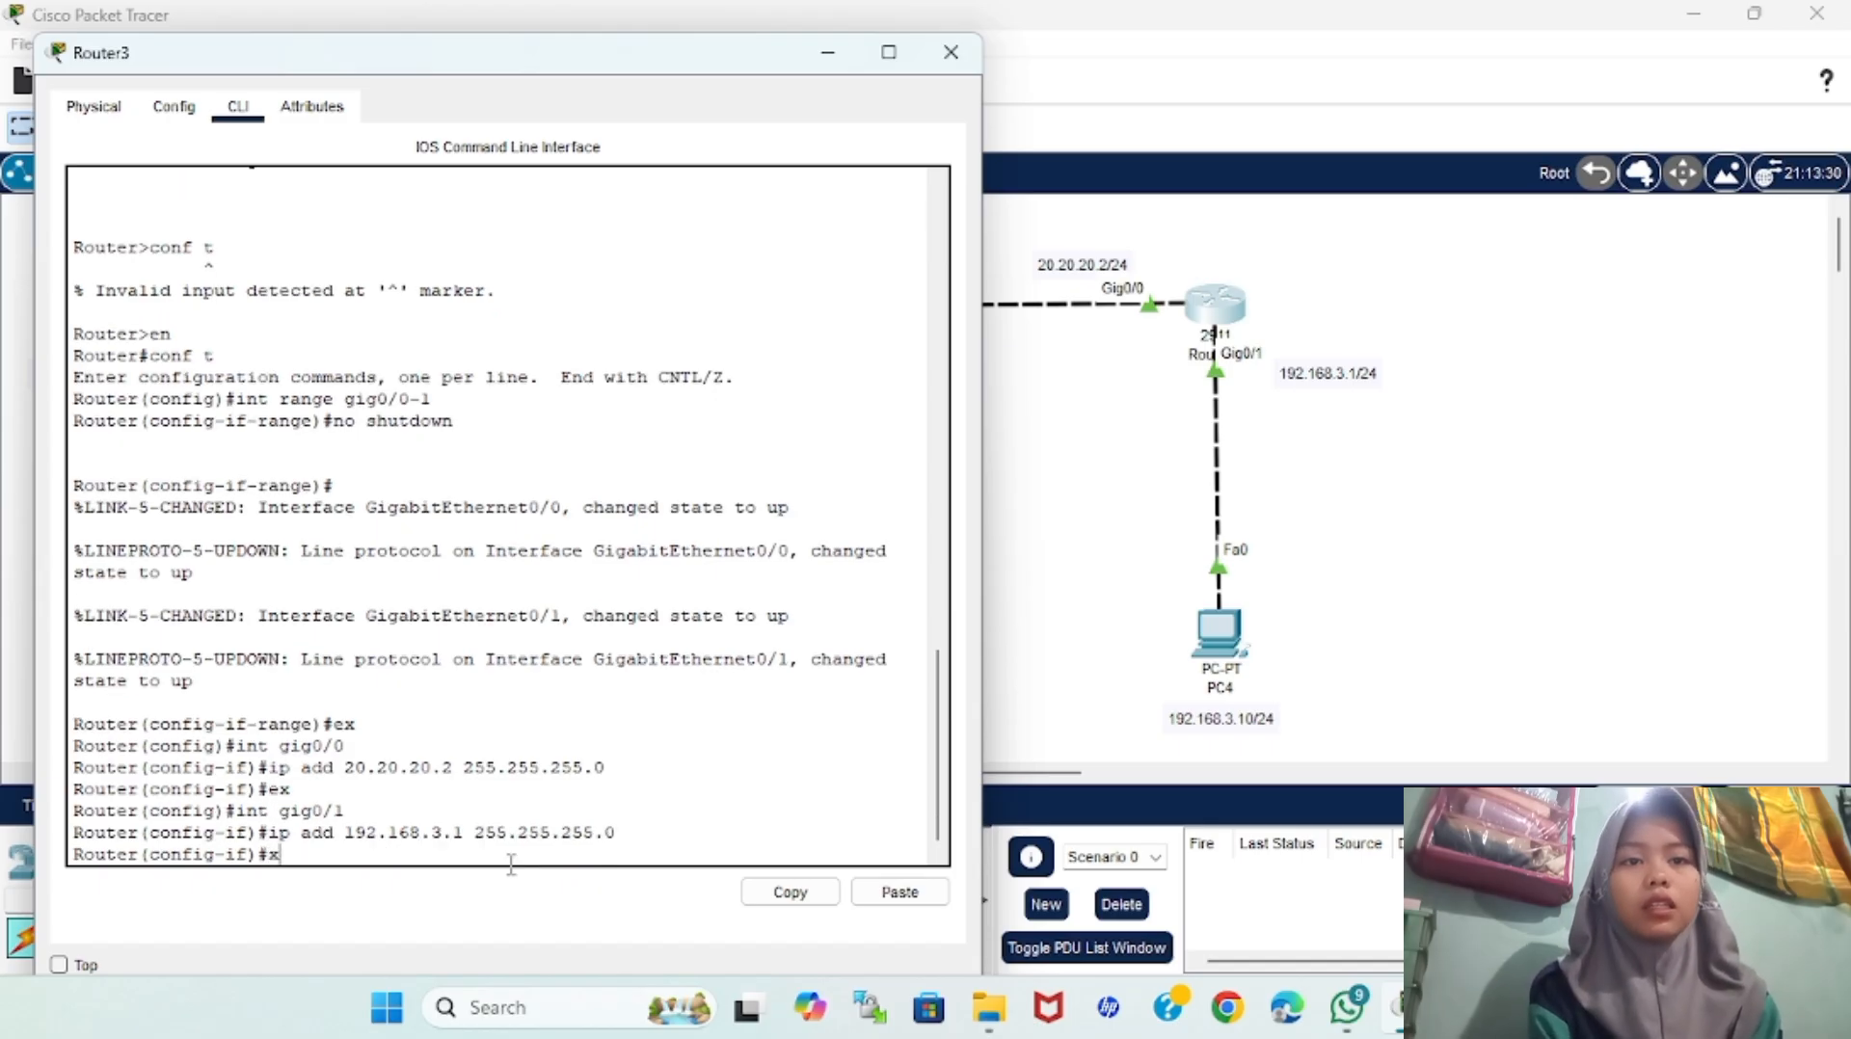
pyautogui.press('Return')
# Display Router3's IP routing table from configuration mode and highlight the directly connected network entries
pyautogui.write('do sh ip ro')
pyautogui.press('Return')
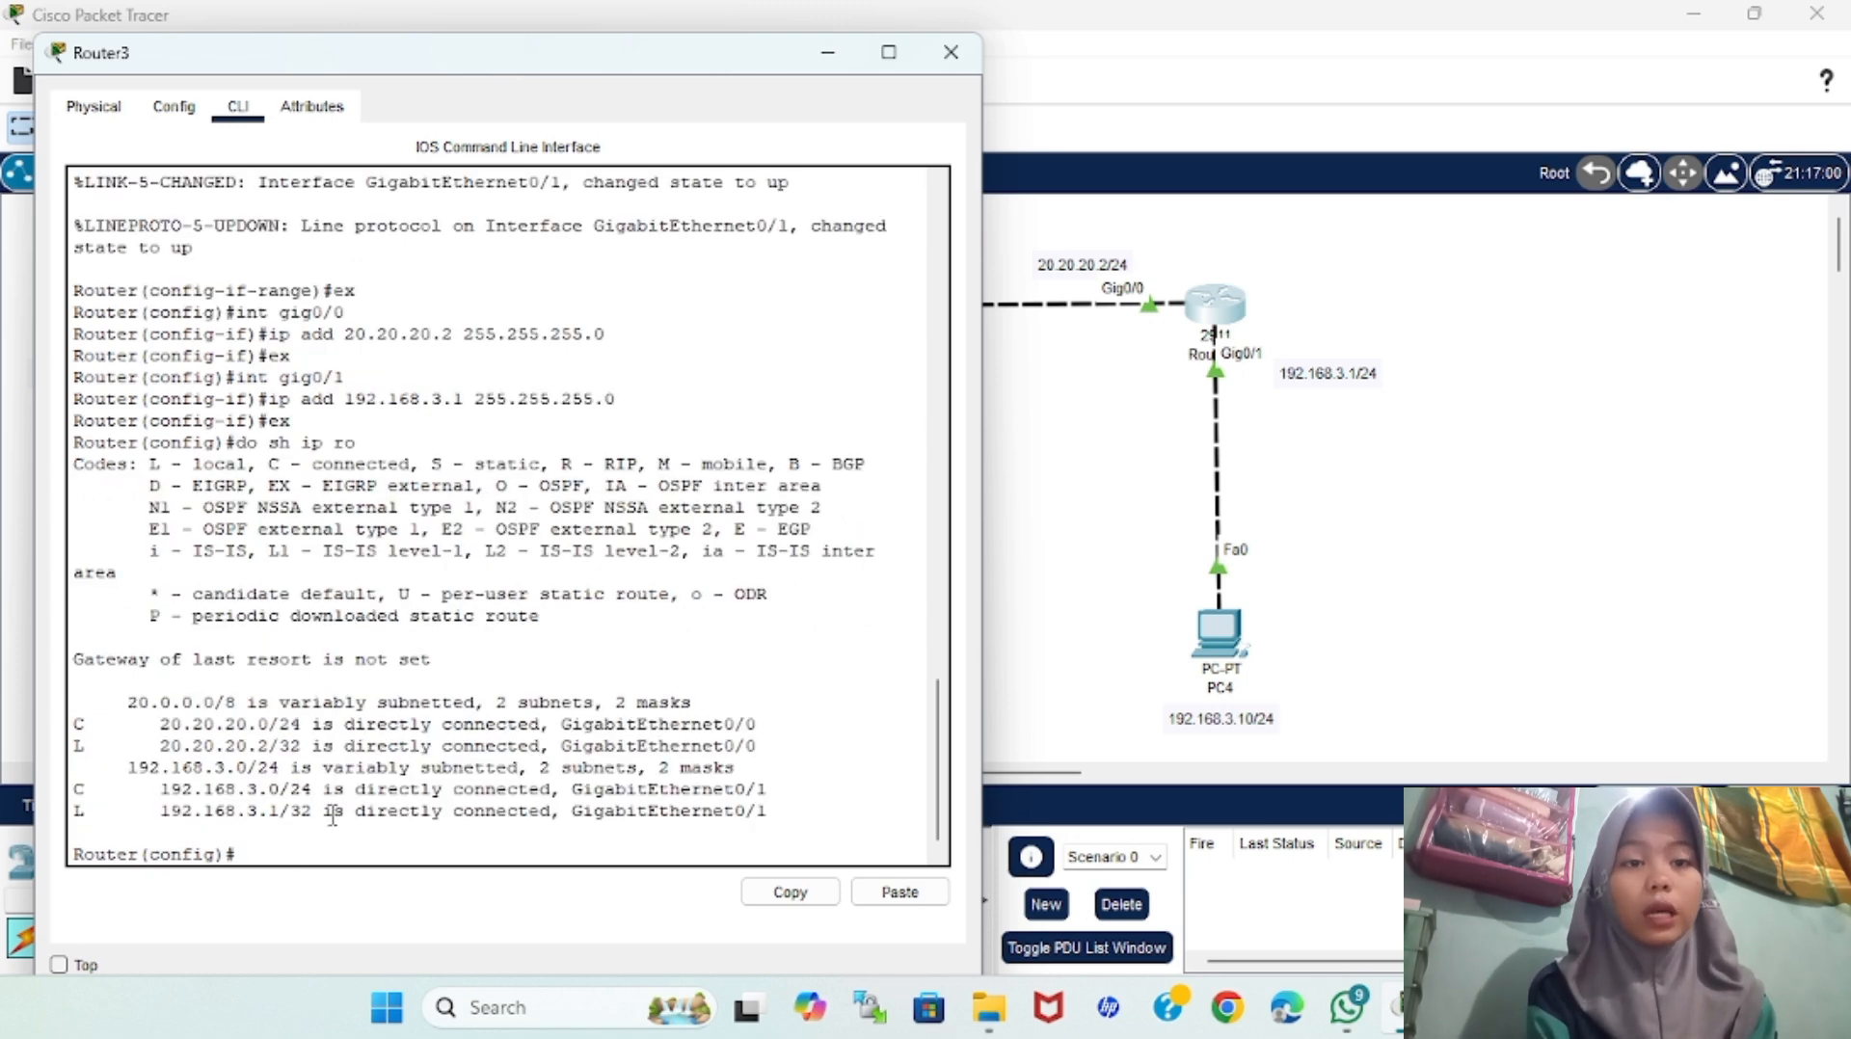
pyautogui.moveTo(137, 722); pyautogui.dragTo(425, 822)
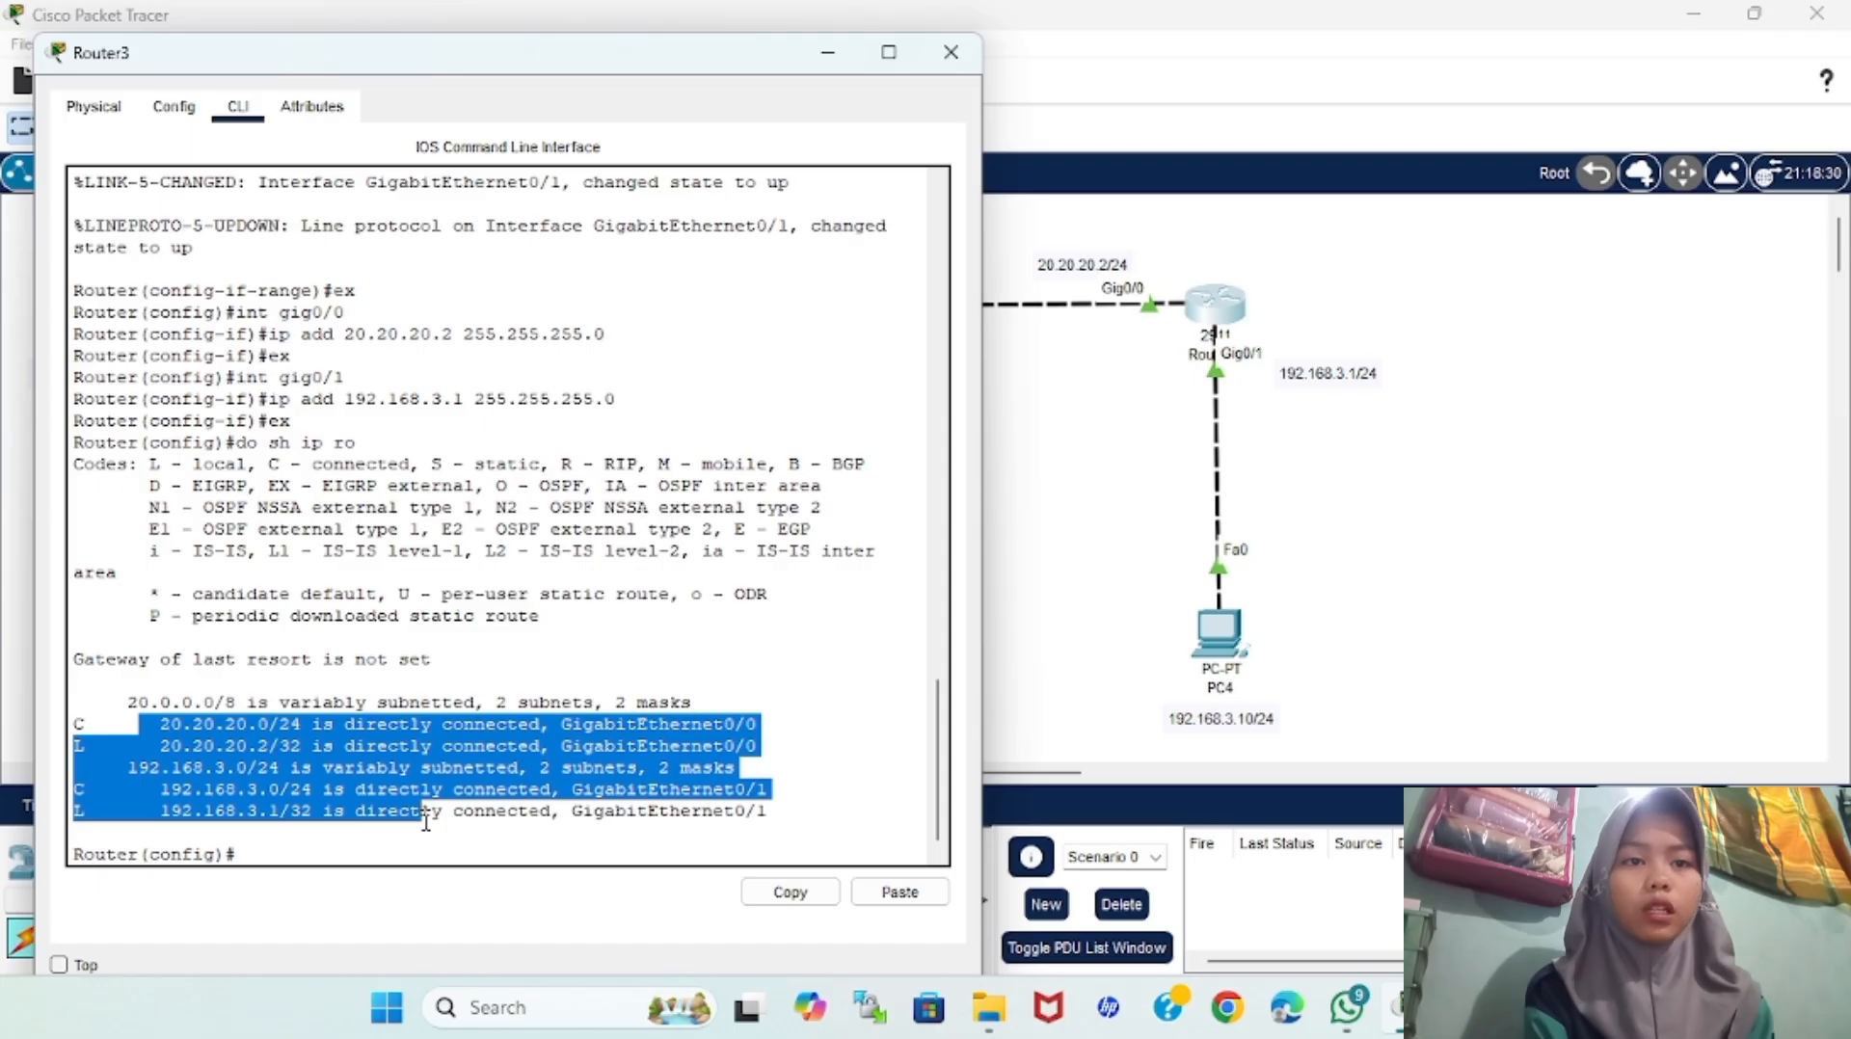
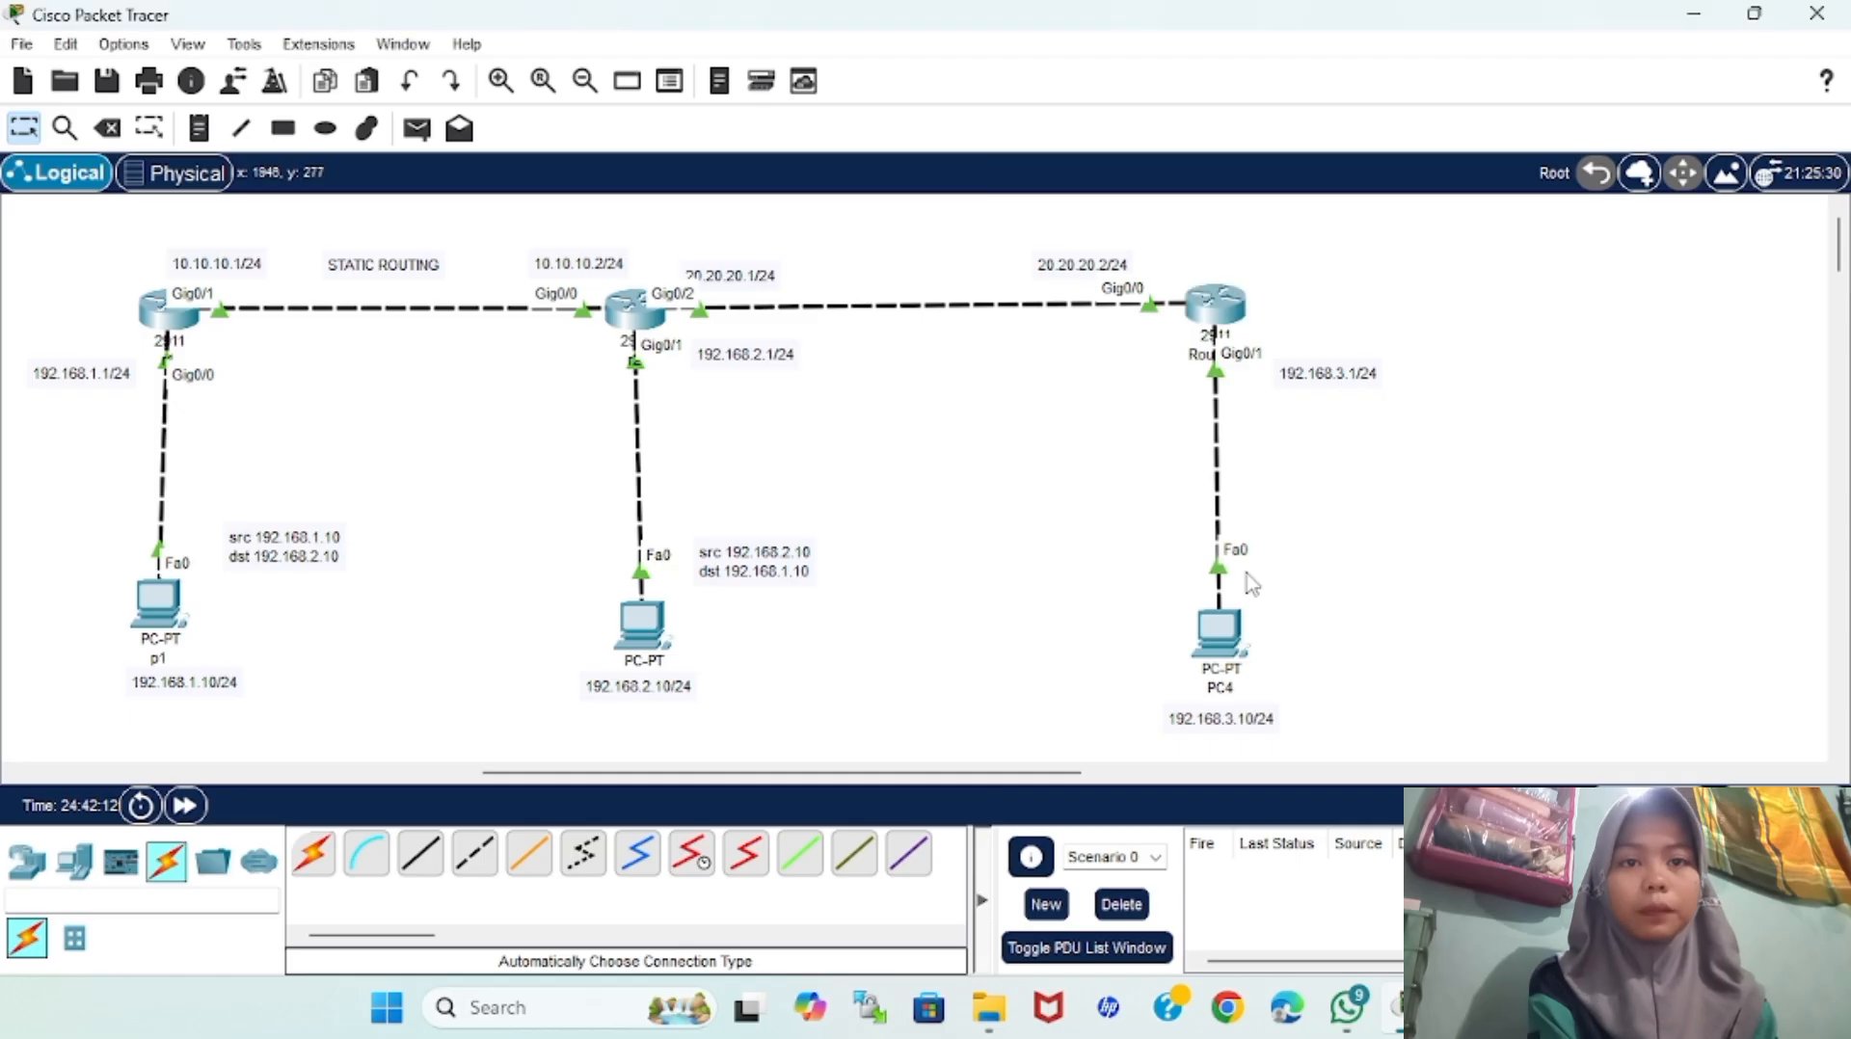
# Give PC4 the static IPv4 address 192.168.3.10 with subnet mask 255.255.255.0
pyautogui.click(1223, 629)
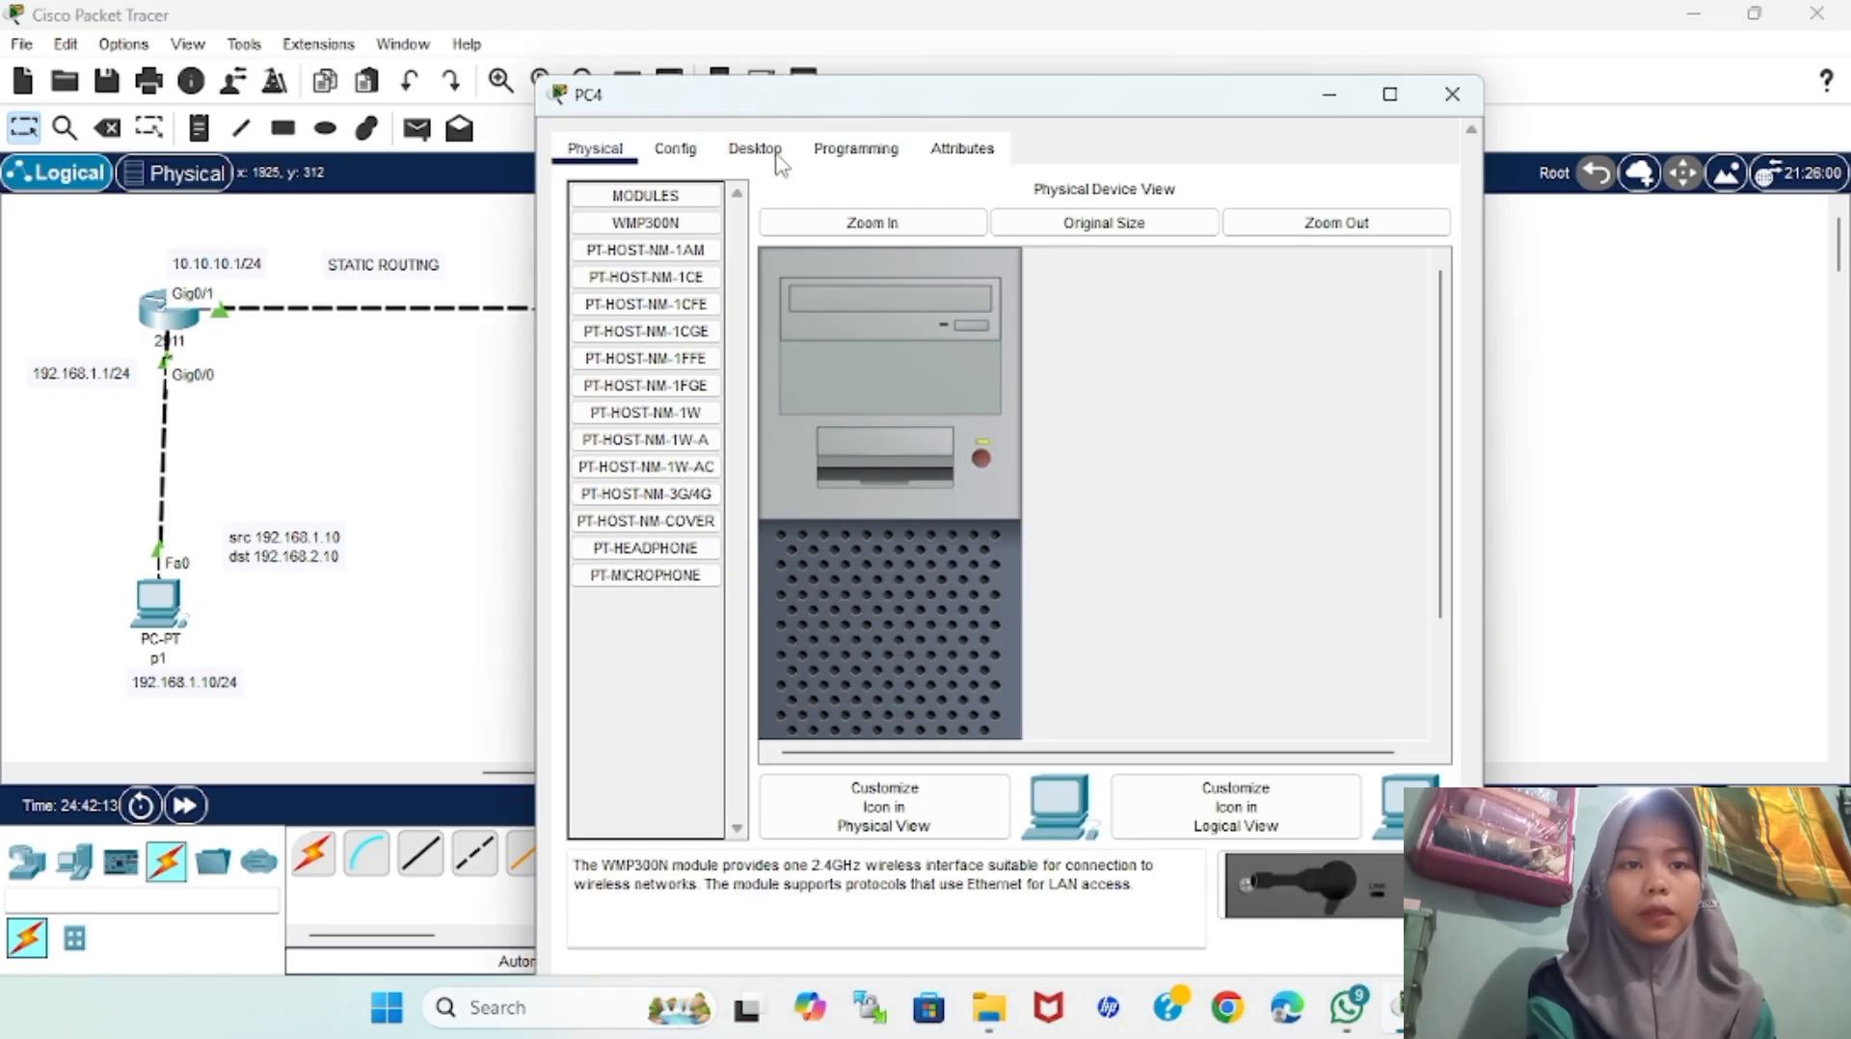
pyautogui.click(755, 148)
pyautogui.click(706, 268)
pyautogui.write('192.168.')
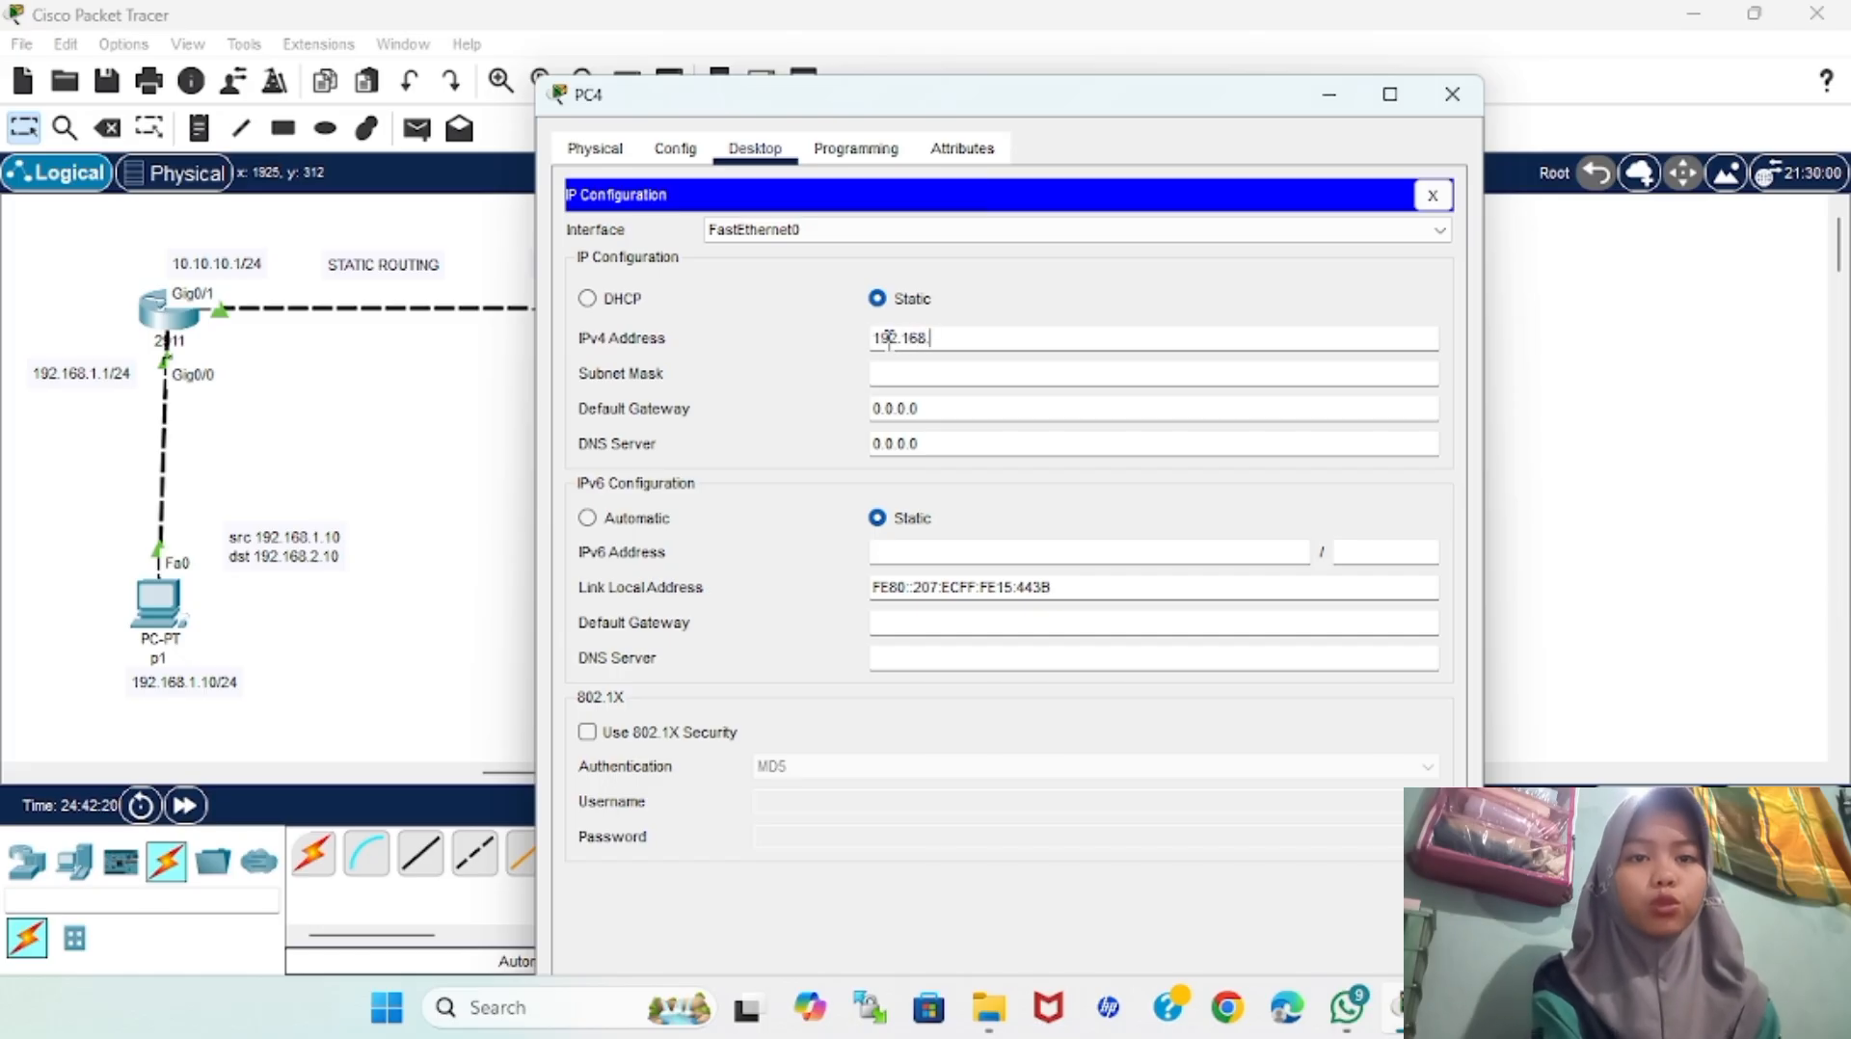
pyautogui.write('3.10')
pyautogui.click(962, 386)
# Set PC4's IPv4 default gateway to 192.168.3.1 and close its configuration window
pyautogui.click(962, 408)
pyautogui.moveTo(914, 408); pyautogui.dragTo(856, 416)
pyautogui.write('192.168.')
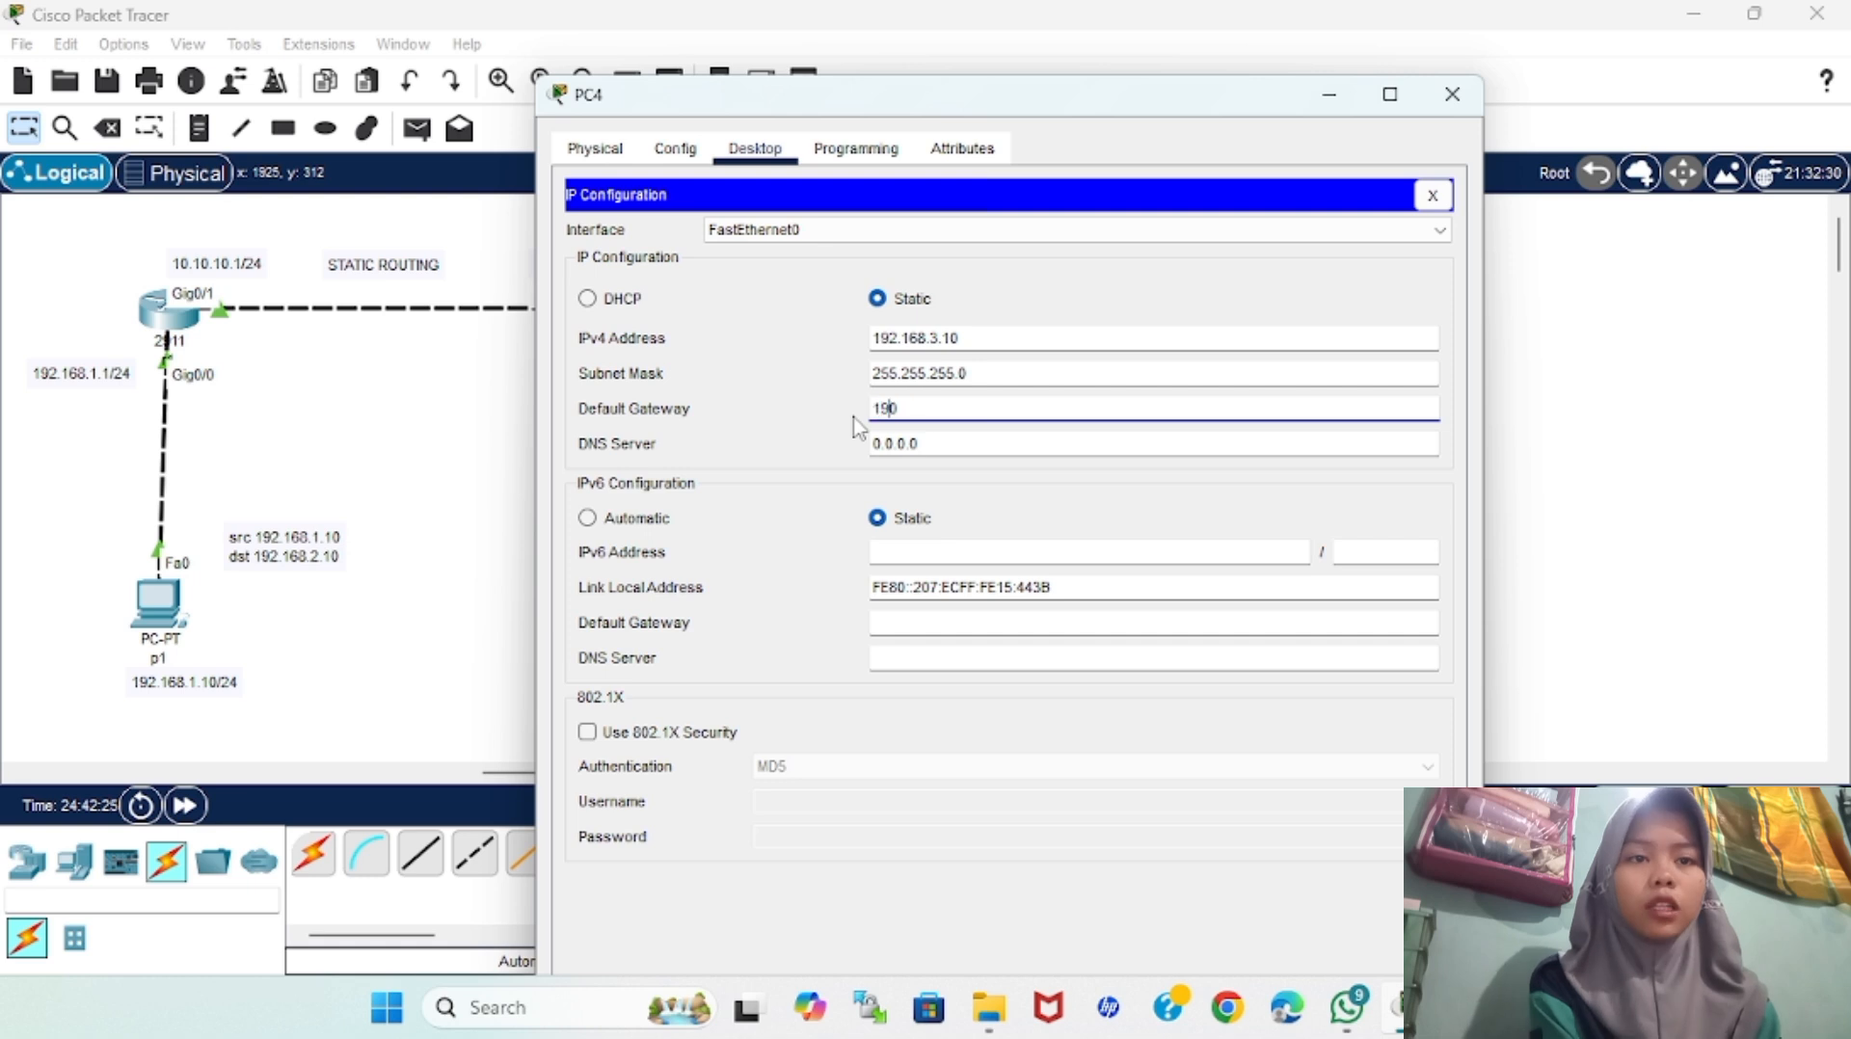
pyautogui.write('3.1')
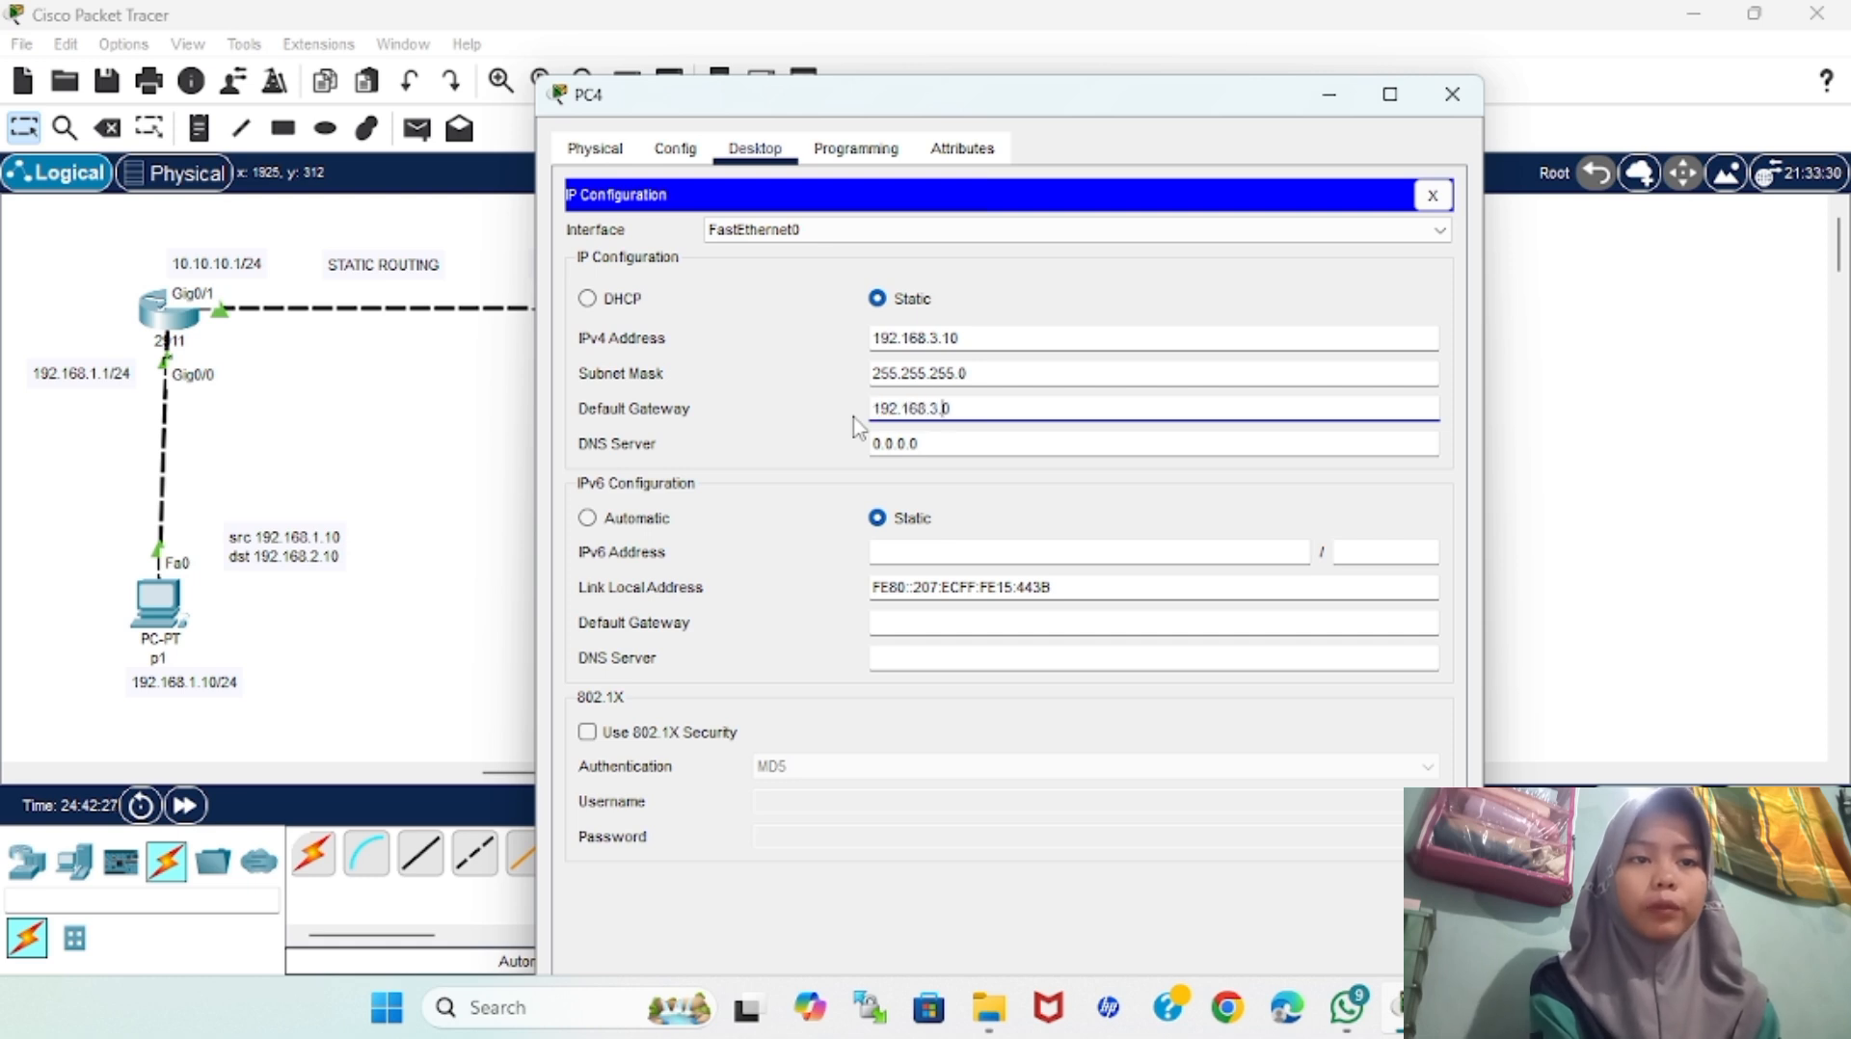
pyautogui.press('Delete')
pyautogui.click(1452, 94)
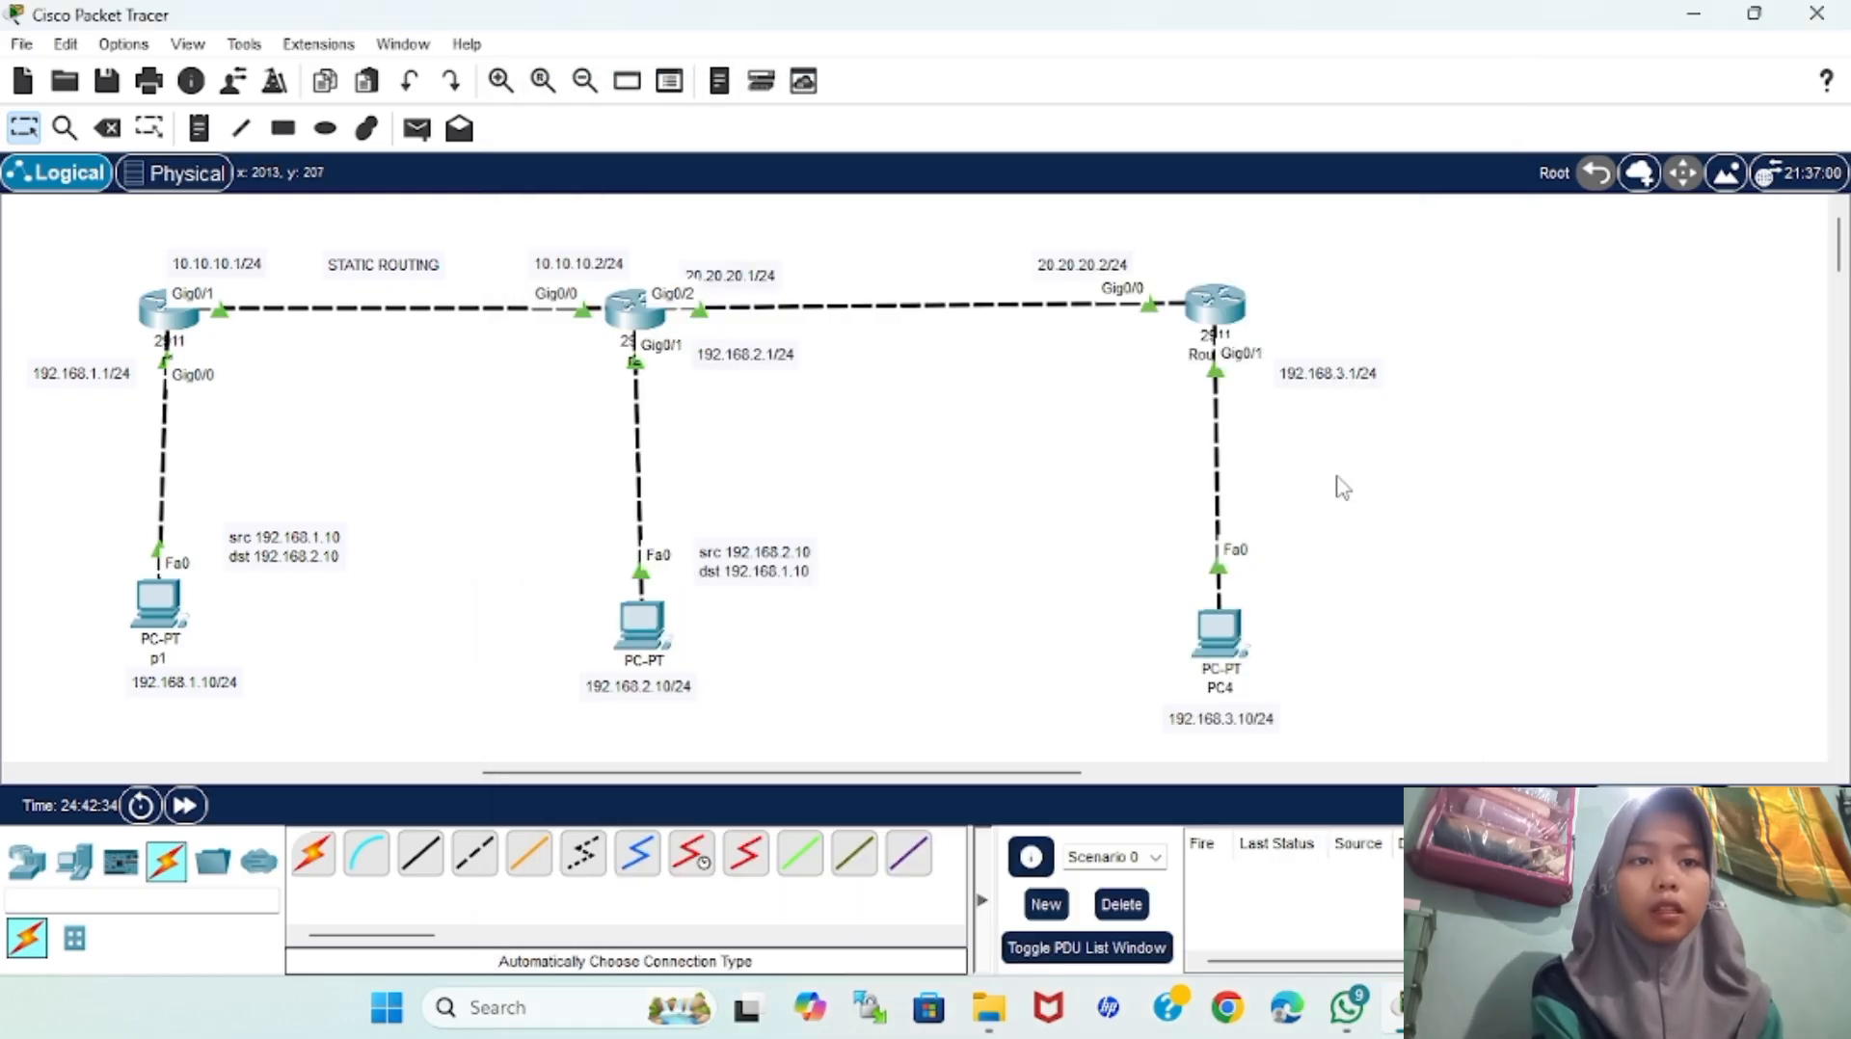
# Place a text note beside the link just above PC4 with the source line "src 192.168.3.10"
pyautogui.hscroll(2, 1235, 471)
pyautogui.hscroll(-2, 1235, 472)
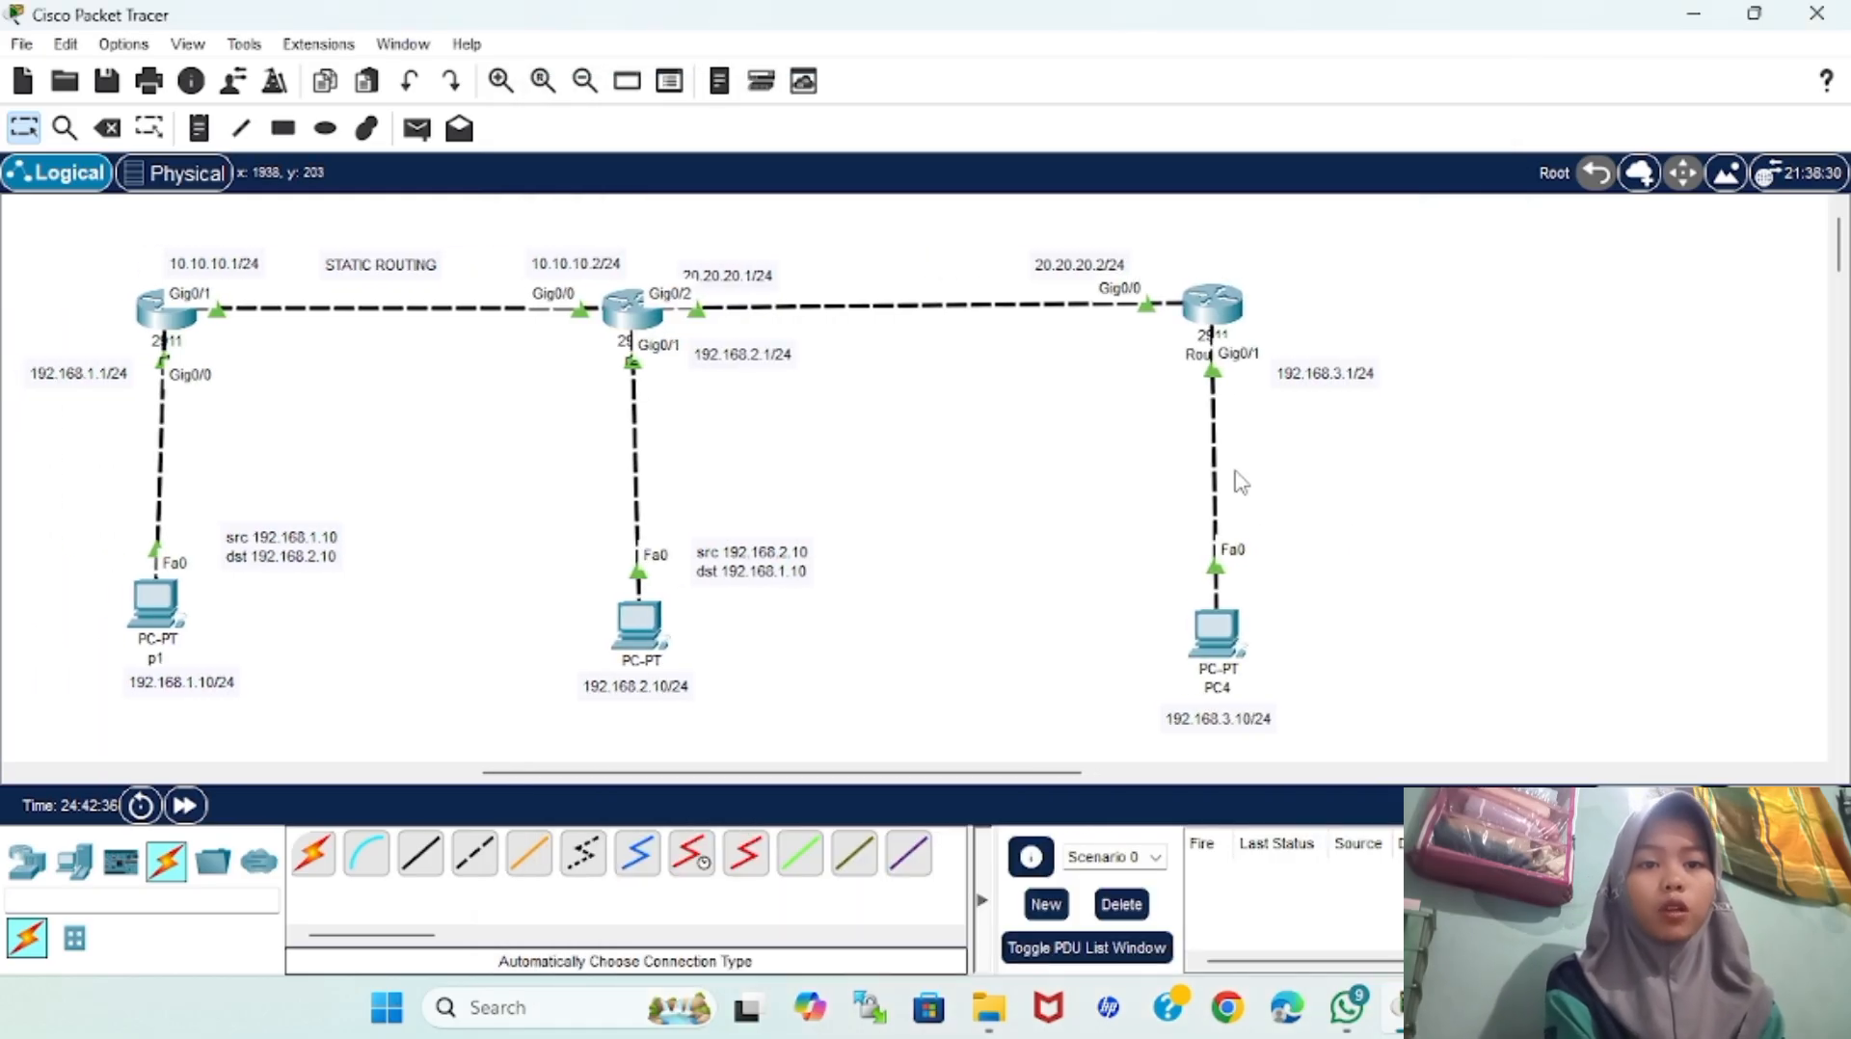
pyautogui.hscroll(1, 1241, 482)
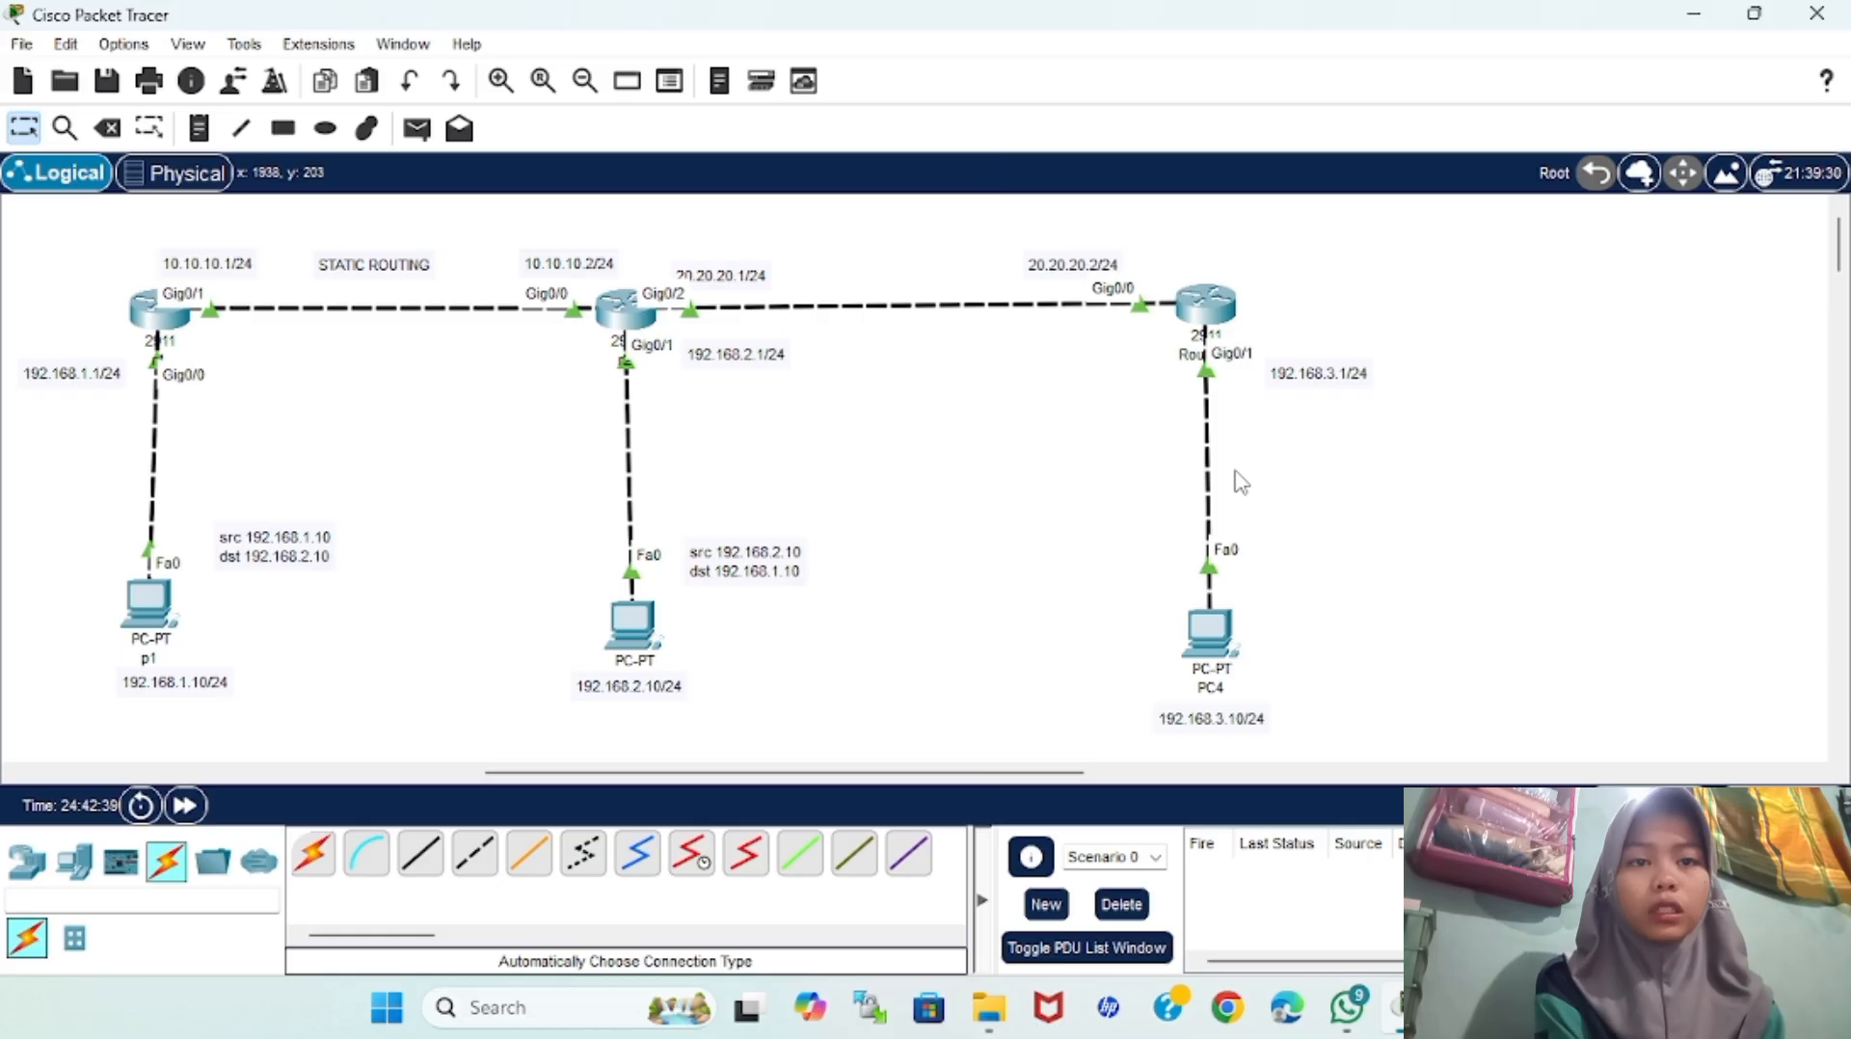
pyautogui.hscroll(-2, 1240, 482)
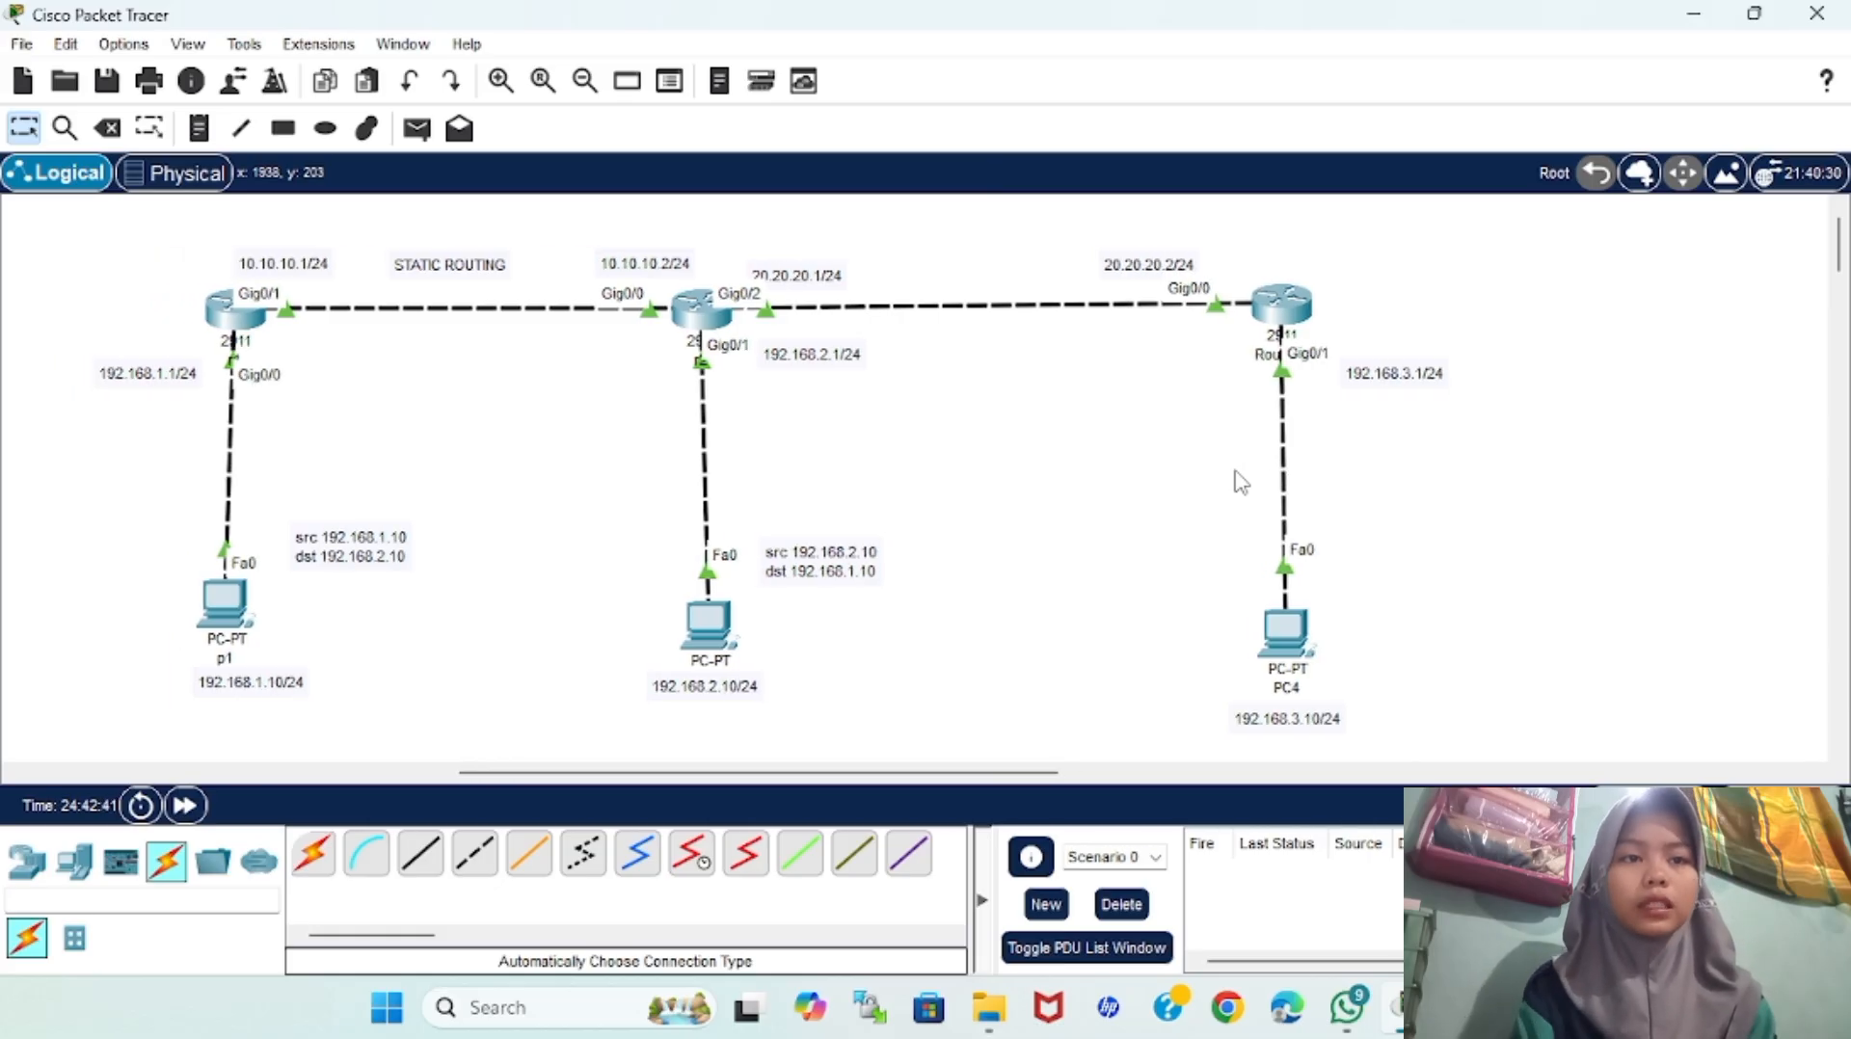
pyautogui.click(210, 129)
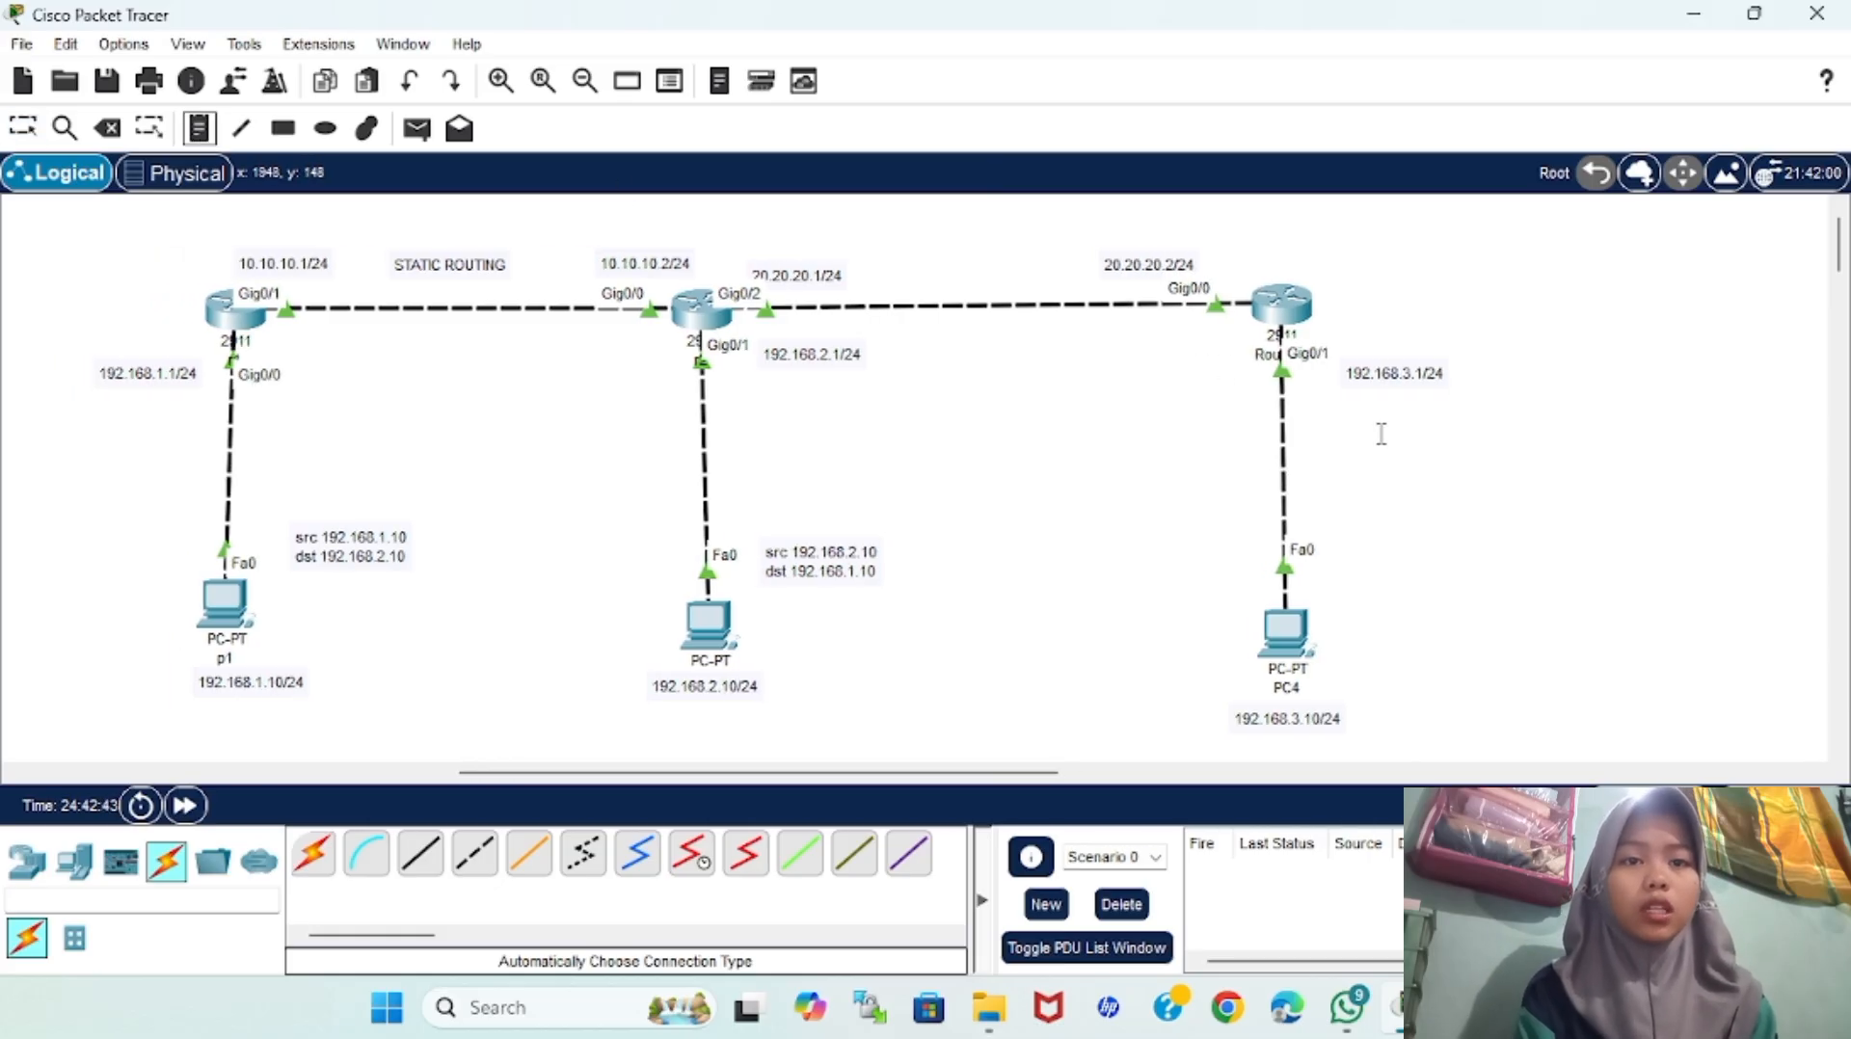
pyautogui.click(1351, 544)
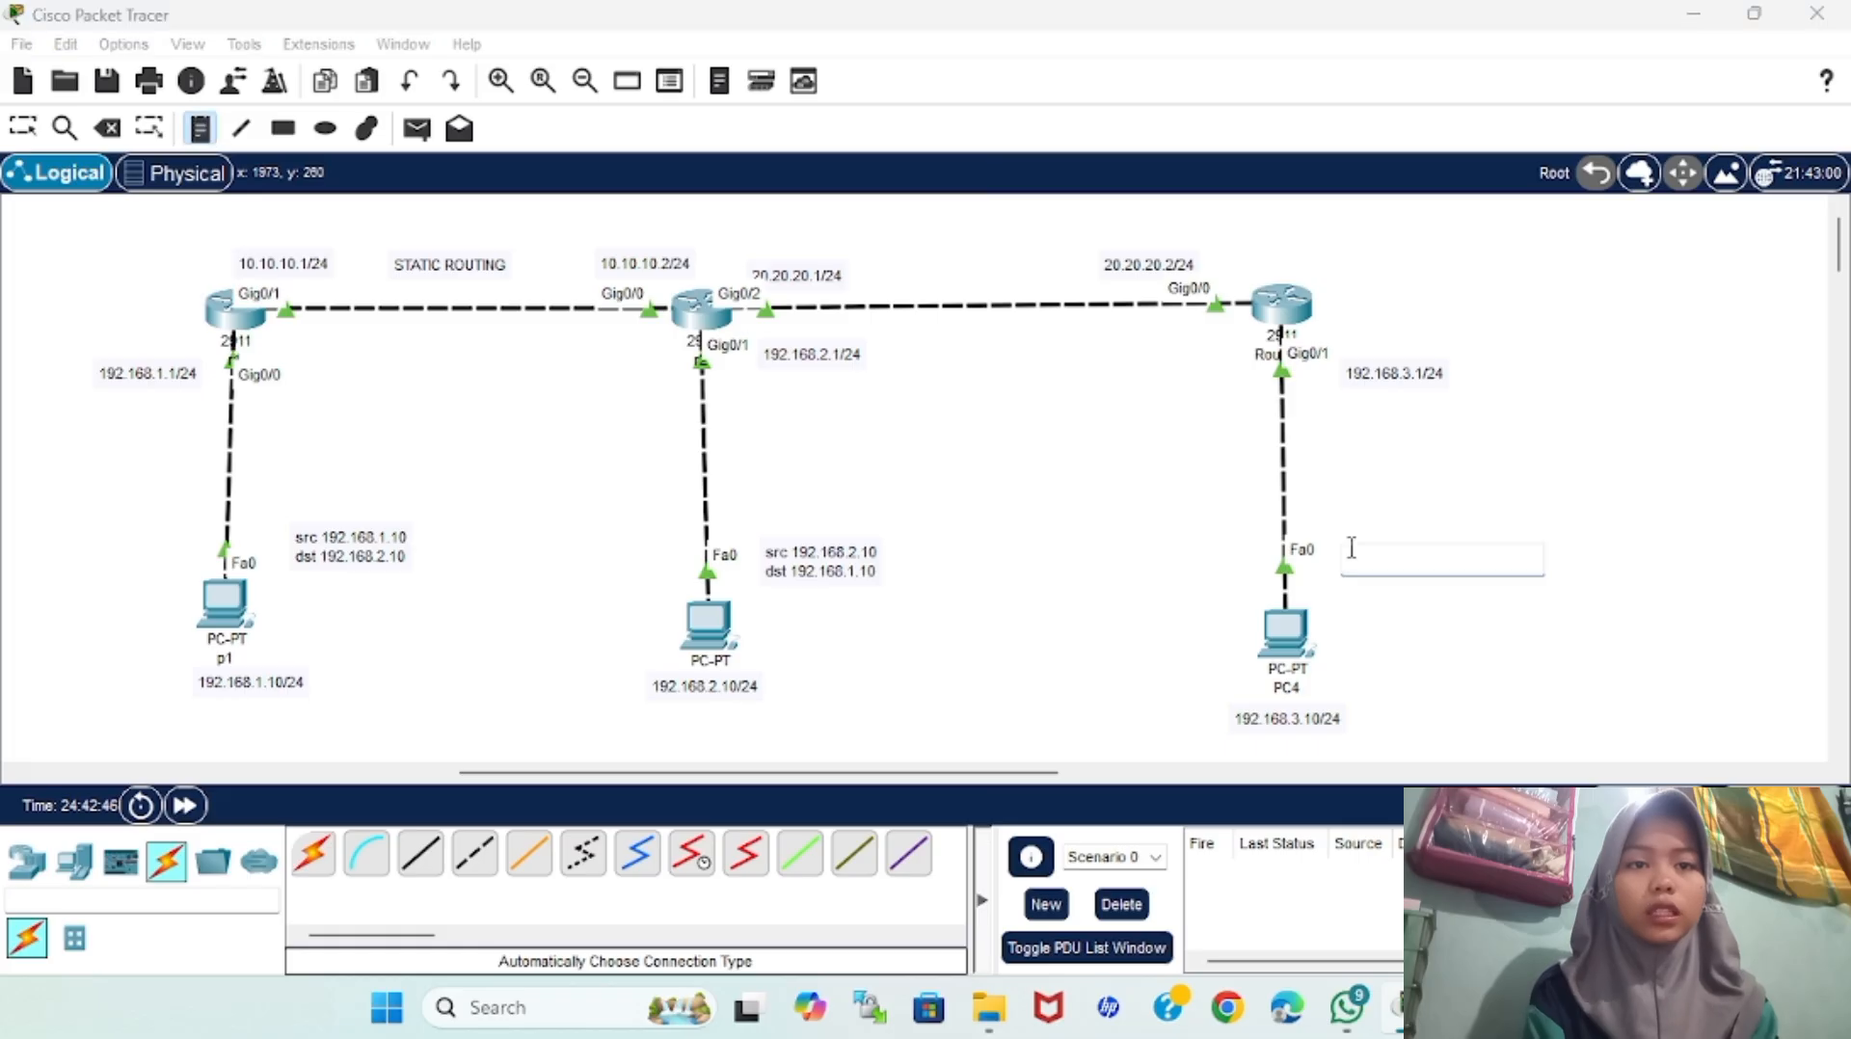
pyautogui.write('src 192')
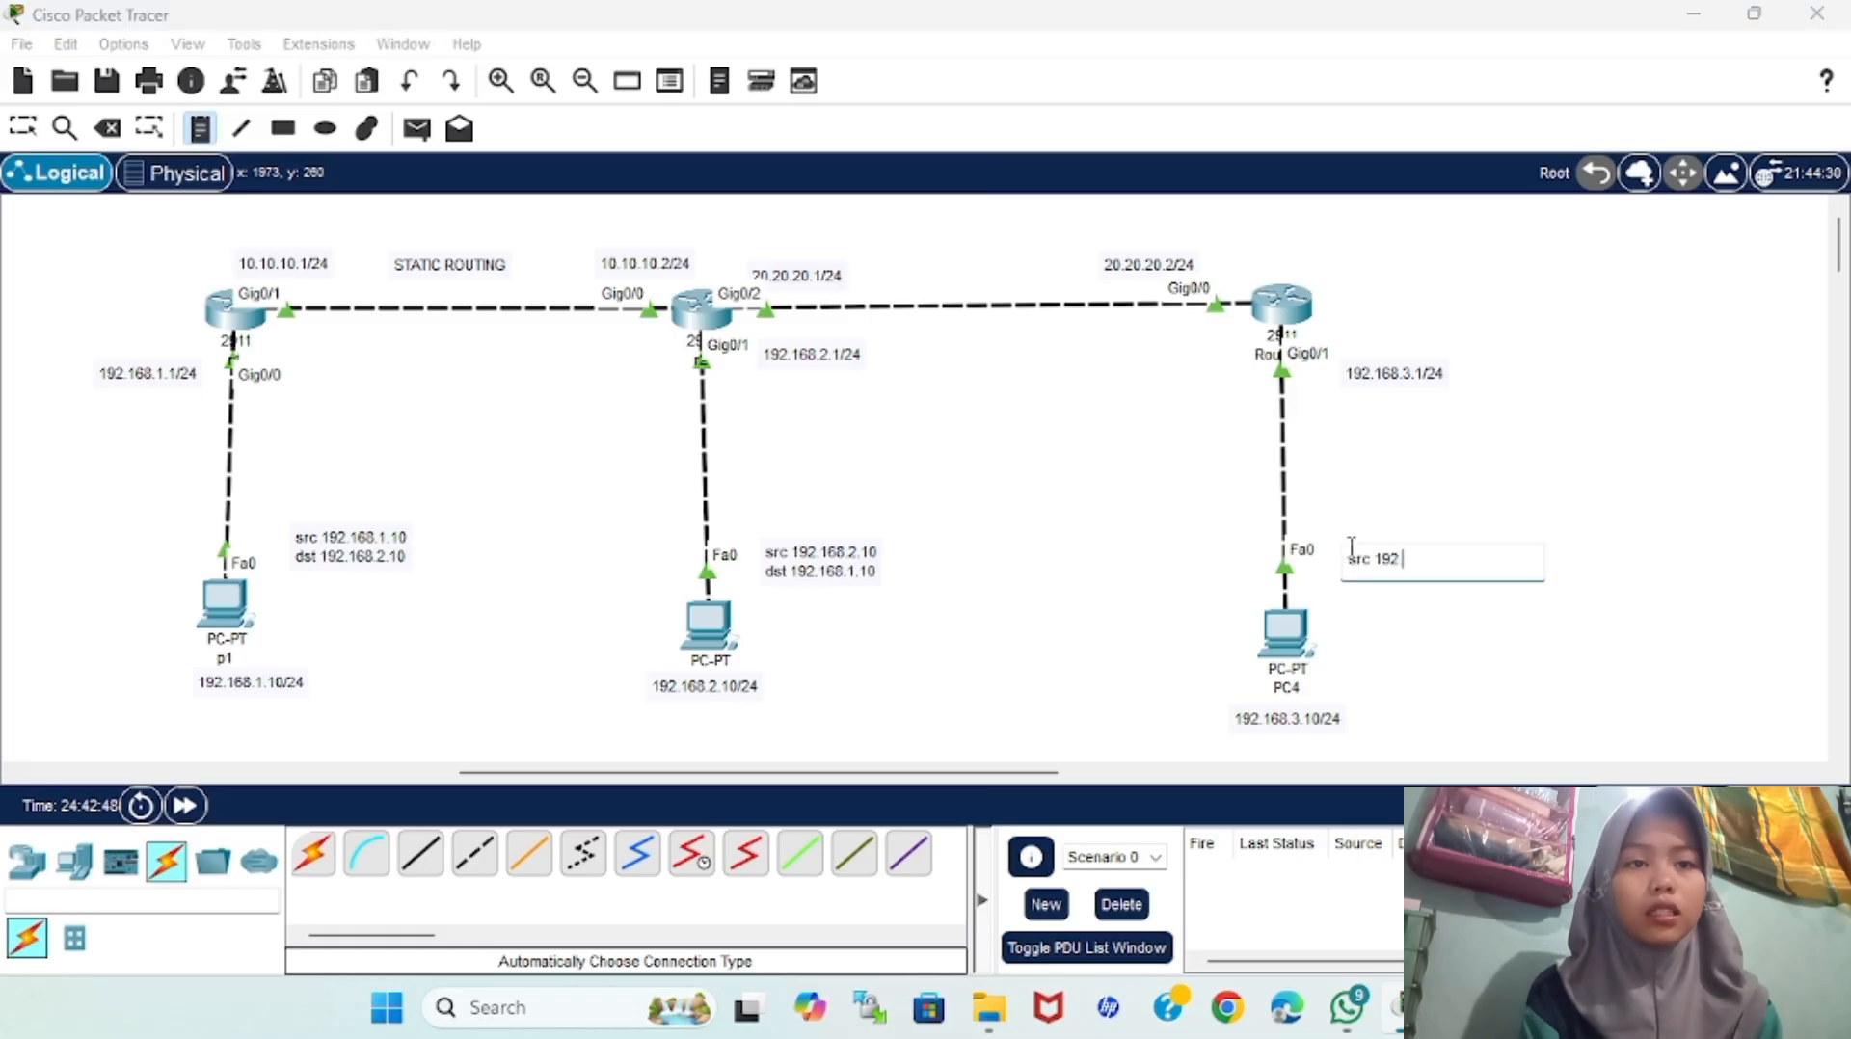
pyautogui.write('.168.3.10')
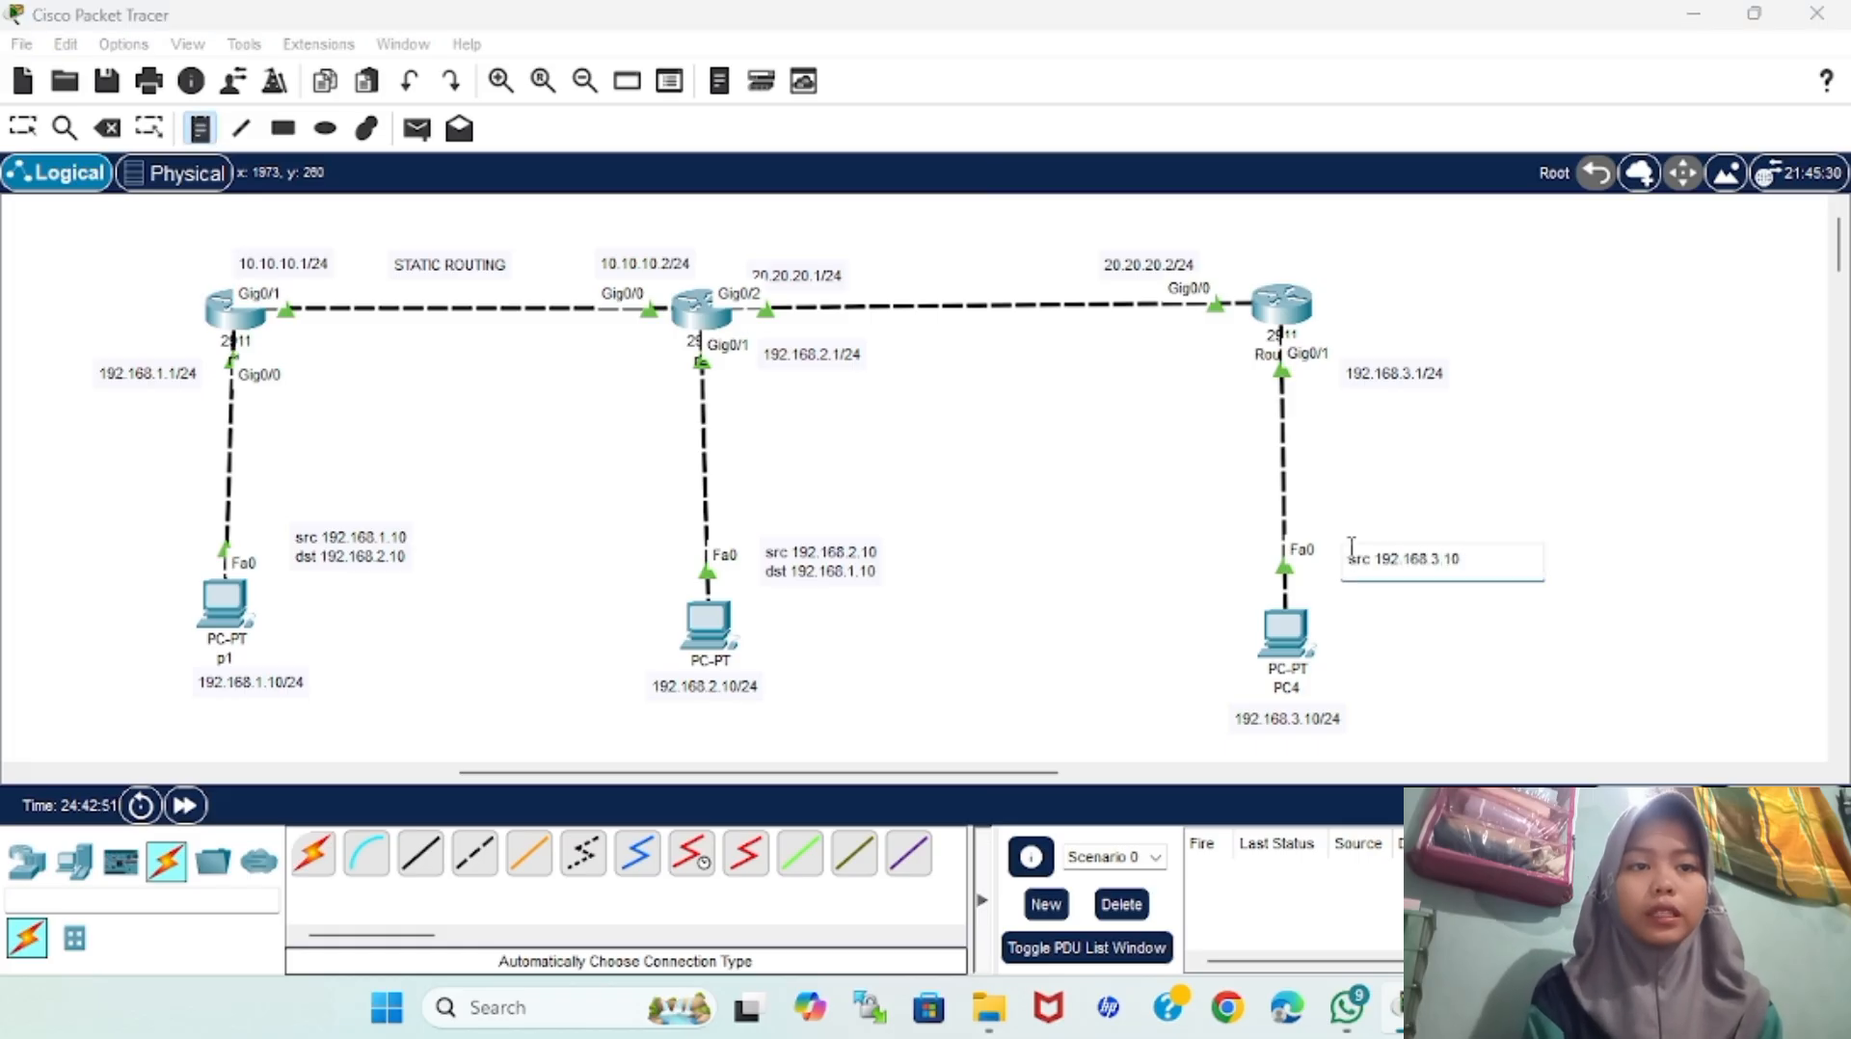
# Add a second line "dst 192.168.1.10" to the note beside PC4
pyautogui.press('Return')
pyautogui.write('ds')
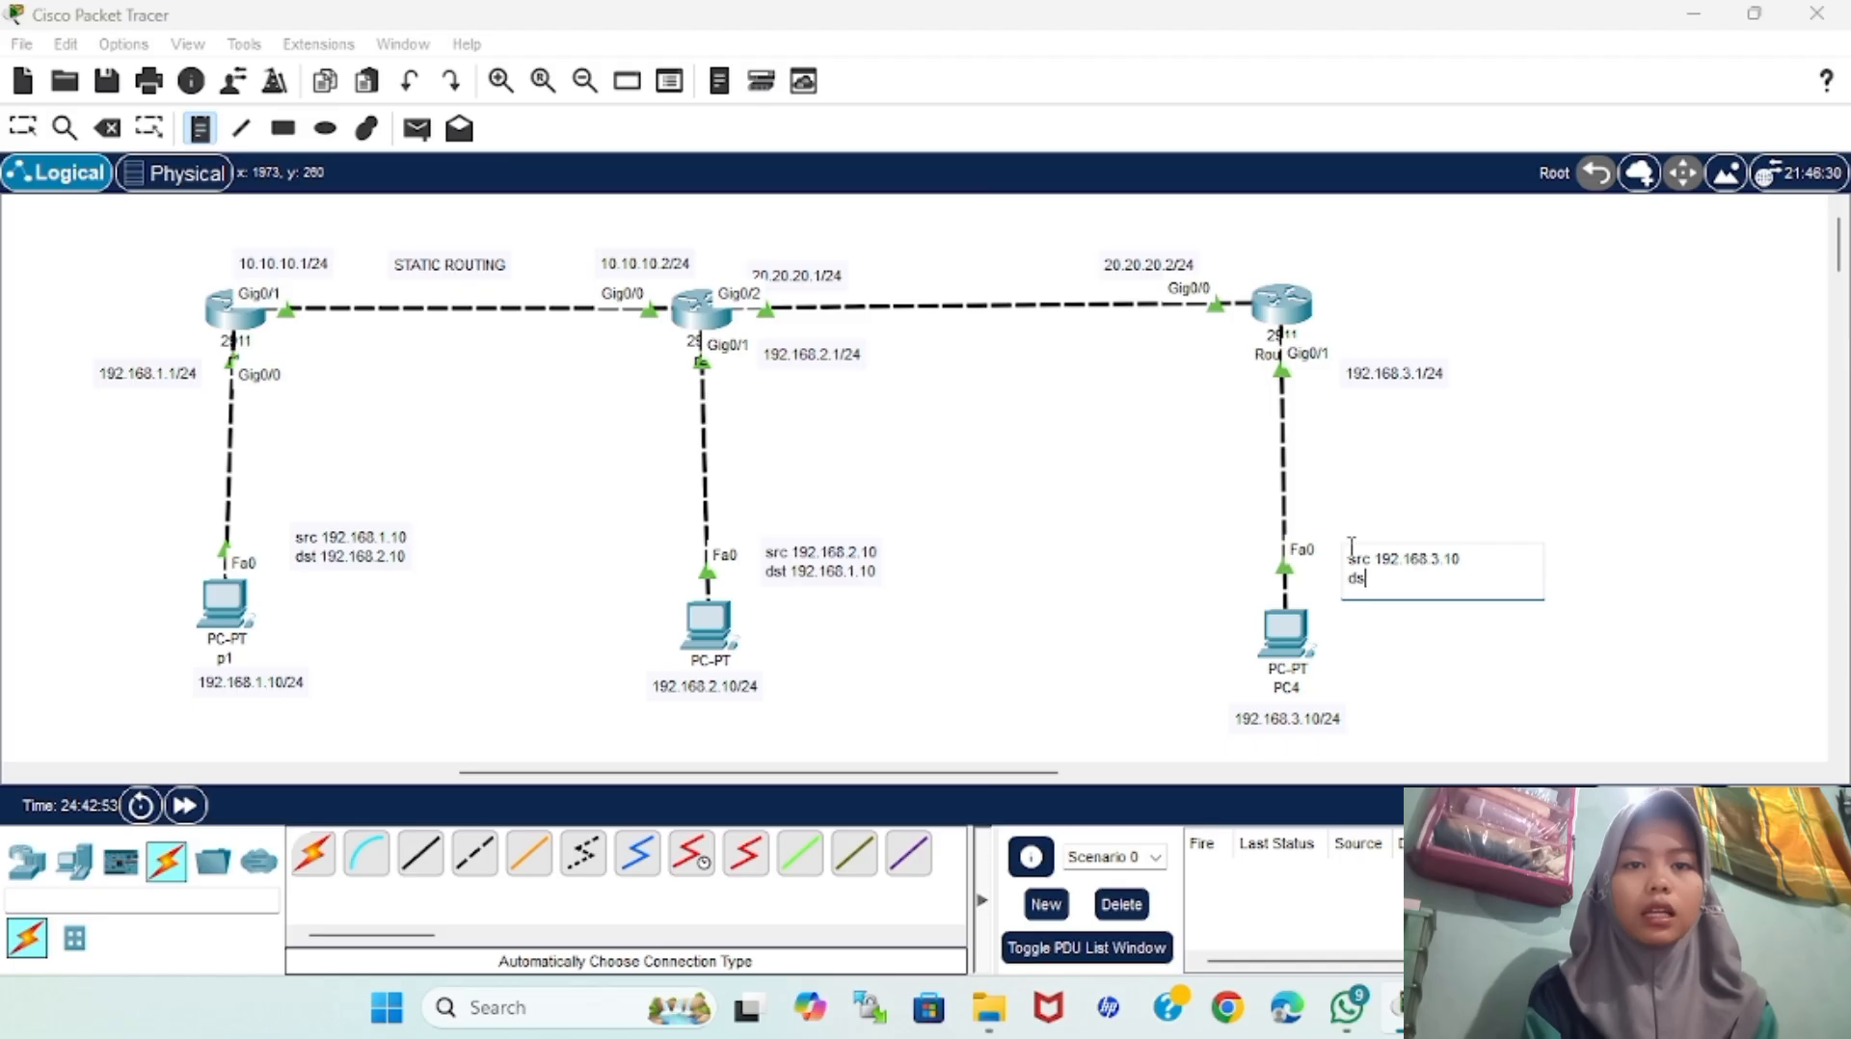
pyautogui.write('t 192.168')
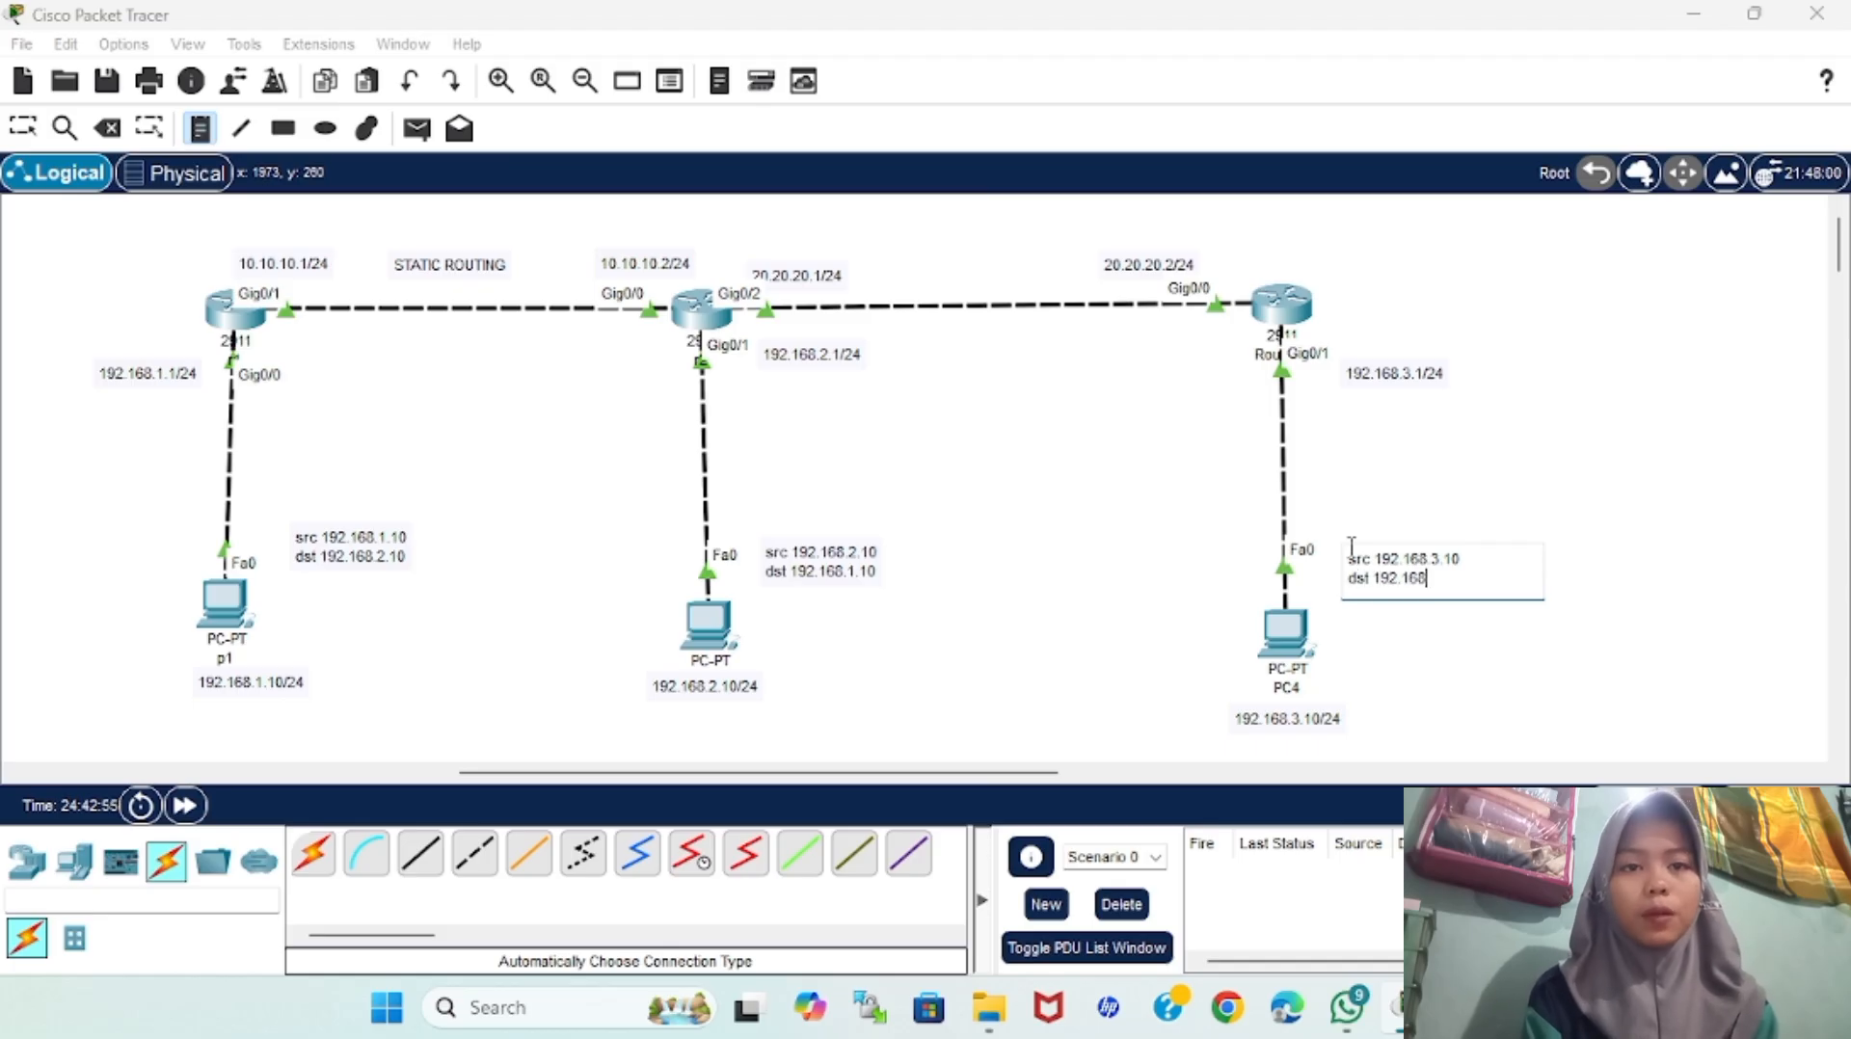
pyautogui.write('.1.10')
pyautogui.press('Return')
pyautogui.press('BackSpace')
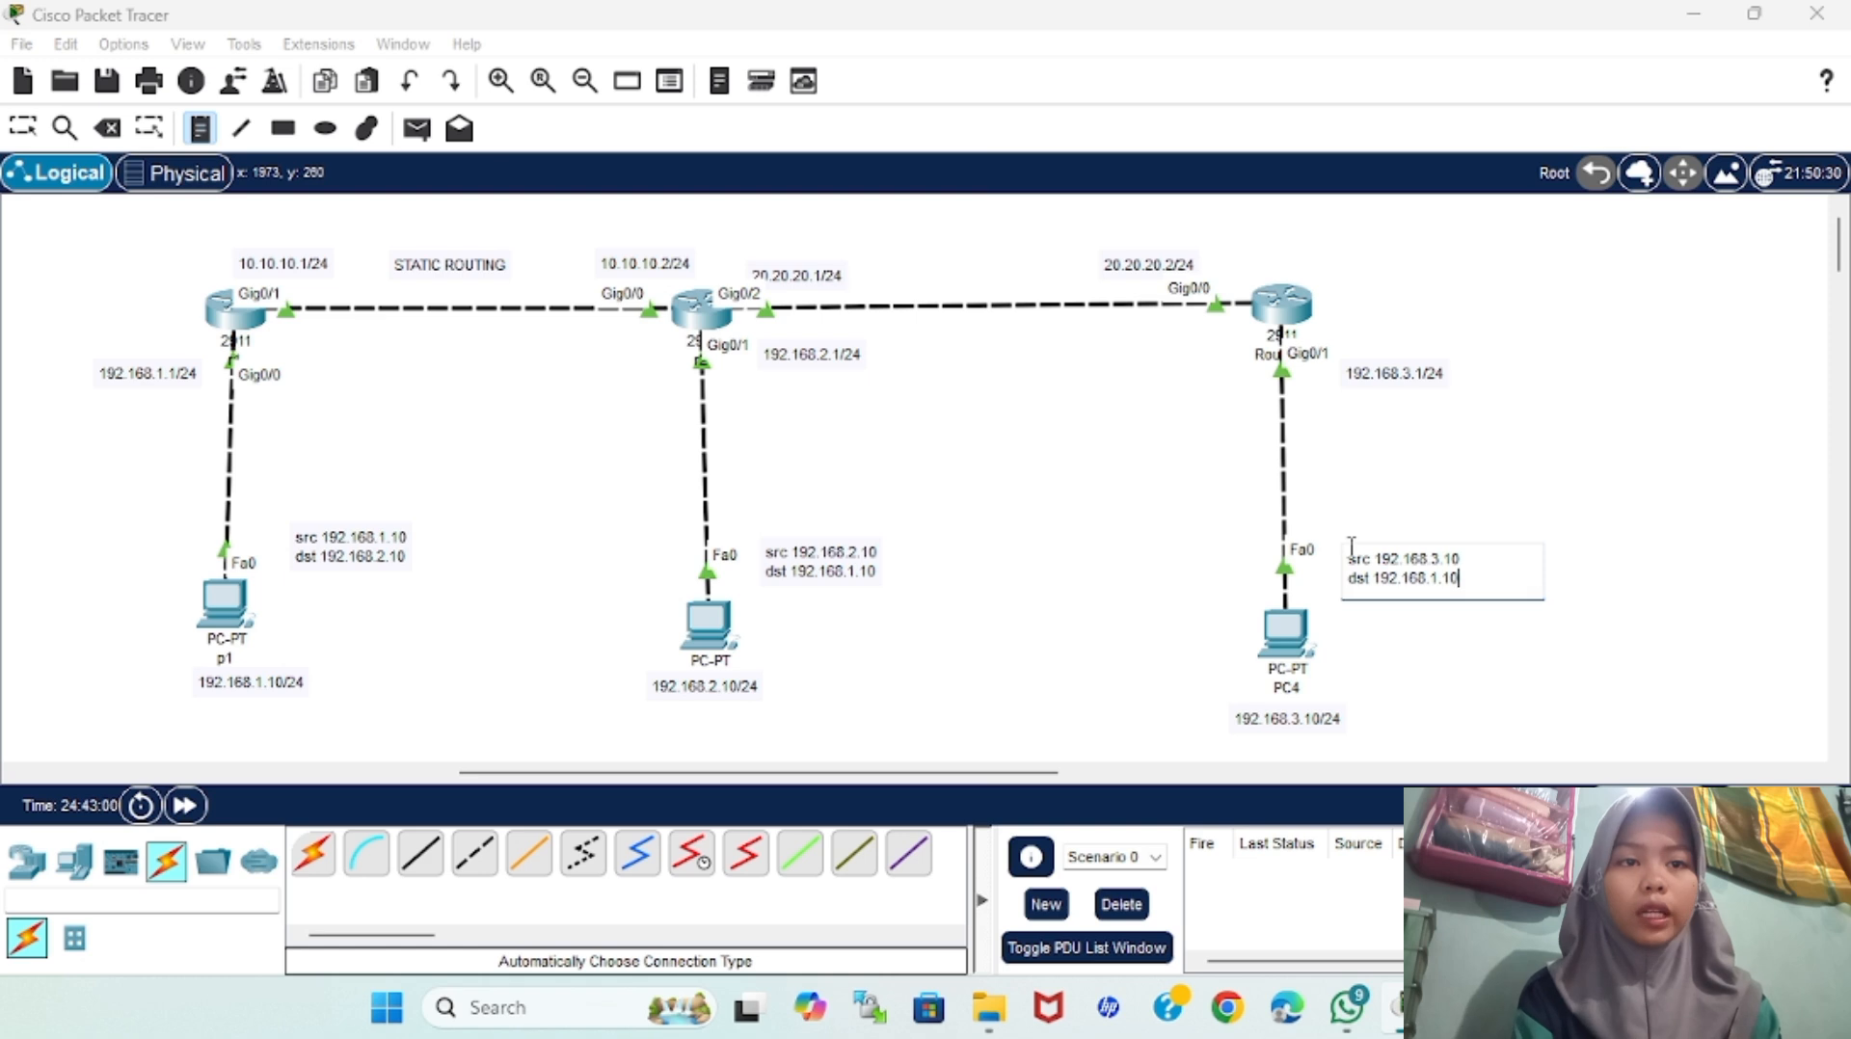
# Append the second destination address 192.168.2.10 to the dst line of PC4's note and finish the note
pyautogui.write('192')
pyautogui.press('BackSpace')
pyautogui.press('BackSpace')
pyautogui.press('BackSpace')
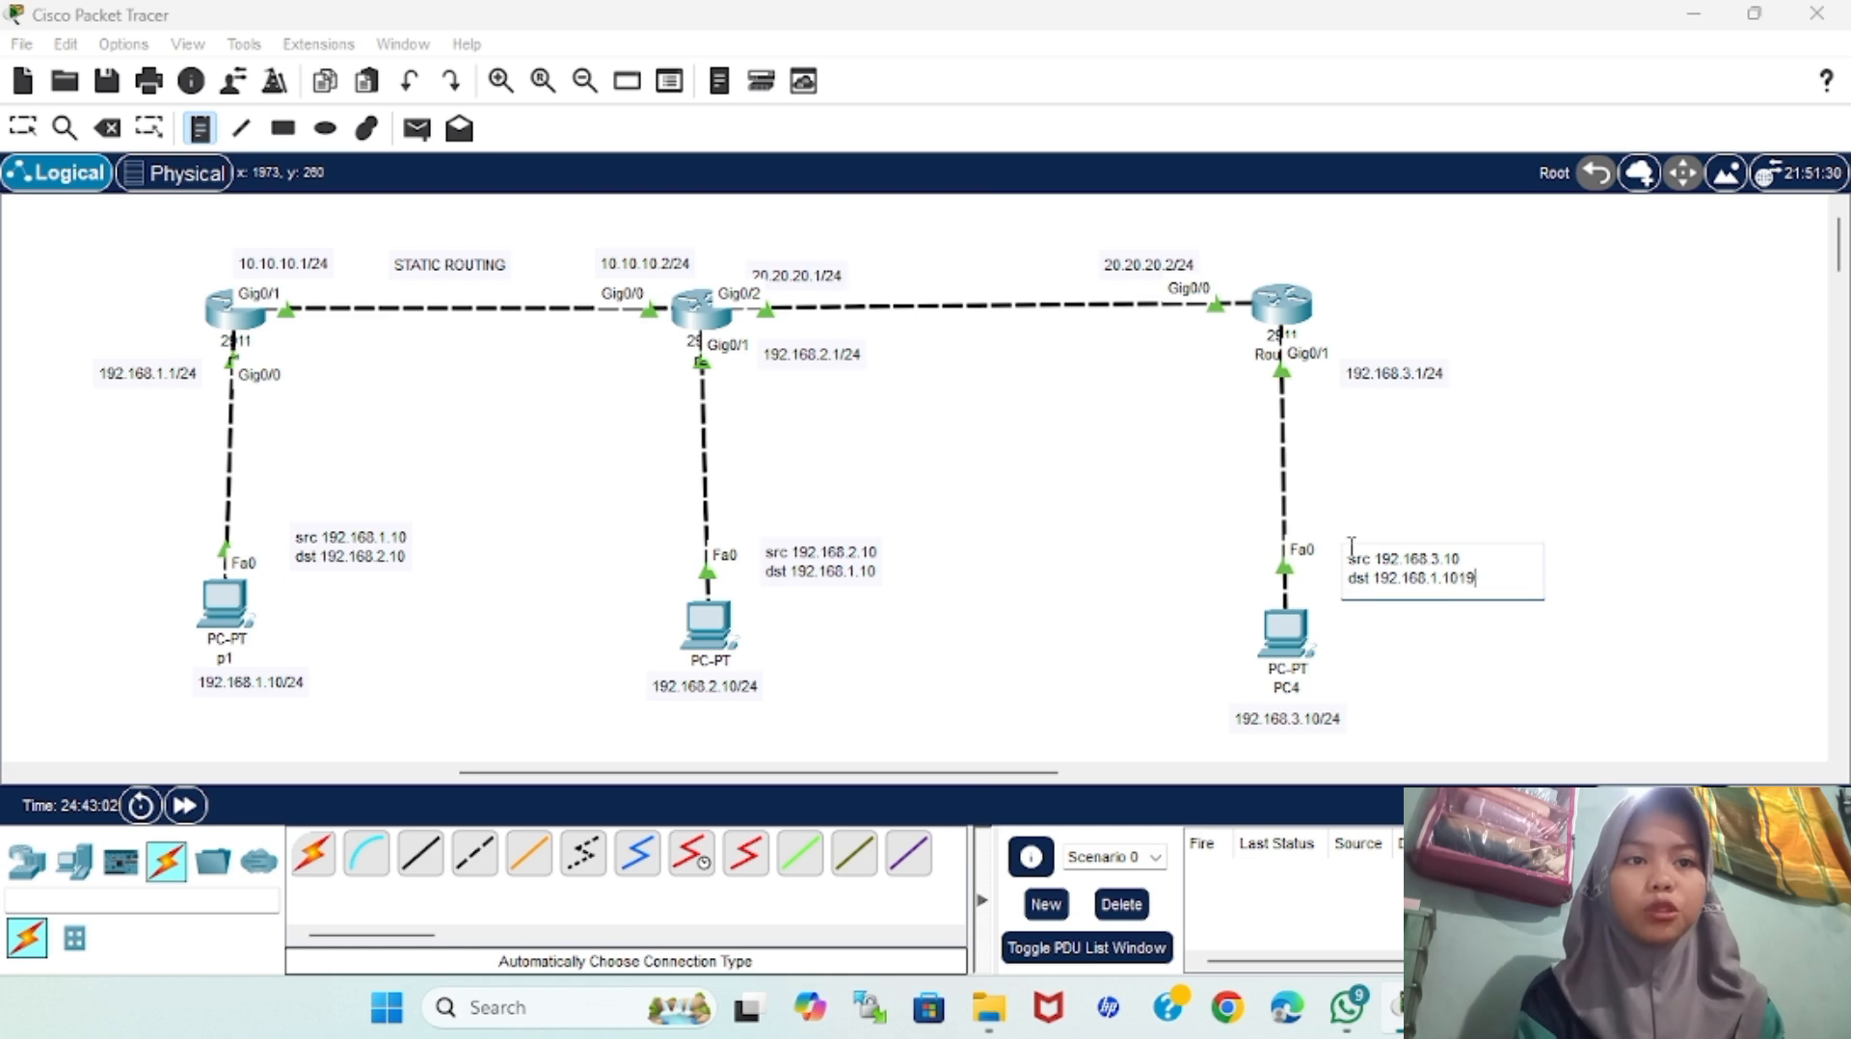
pyautogui.write('192.168')
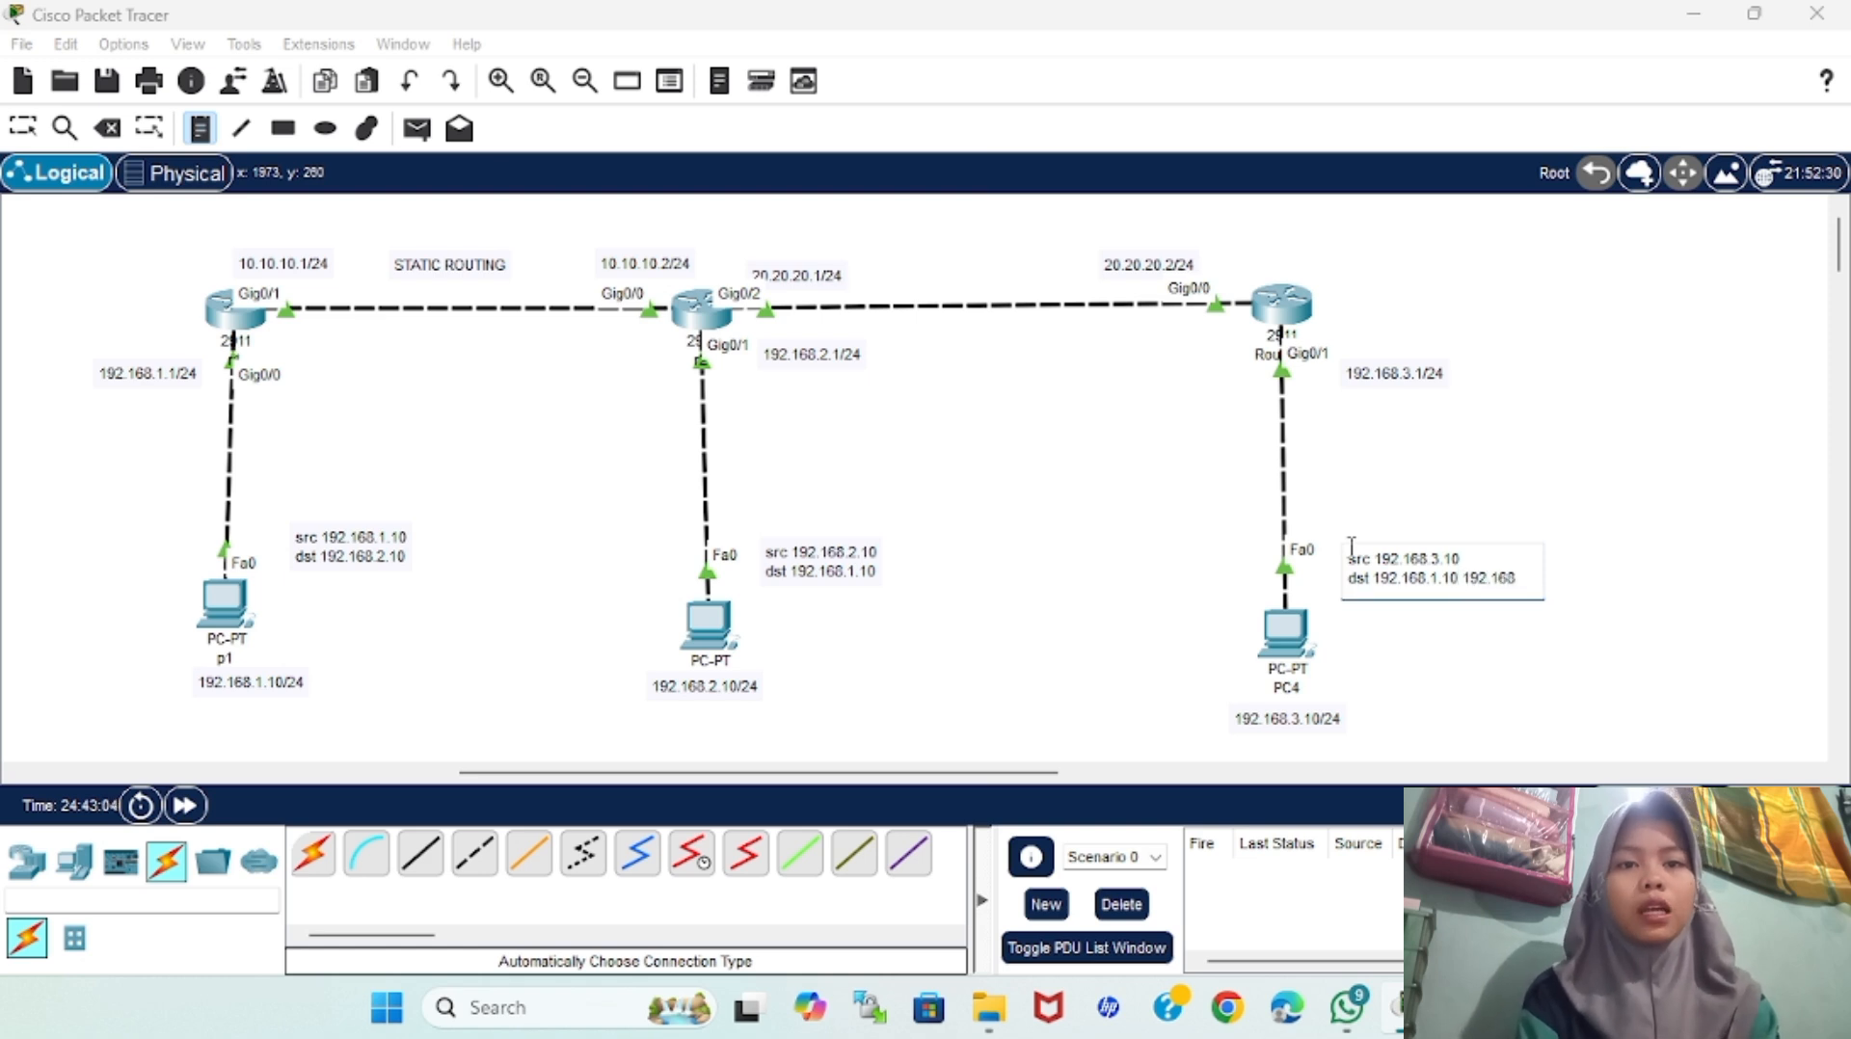
pyautogui.write('.2.10')
pyautogui.click(23, 127)
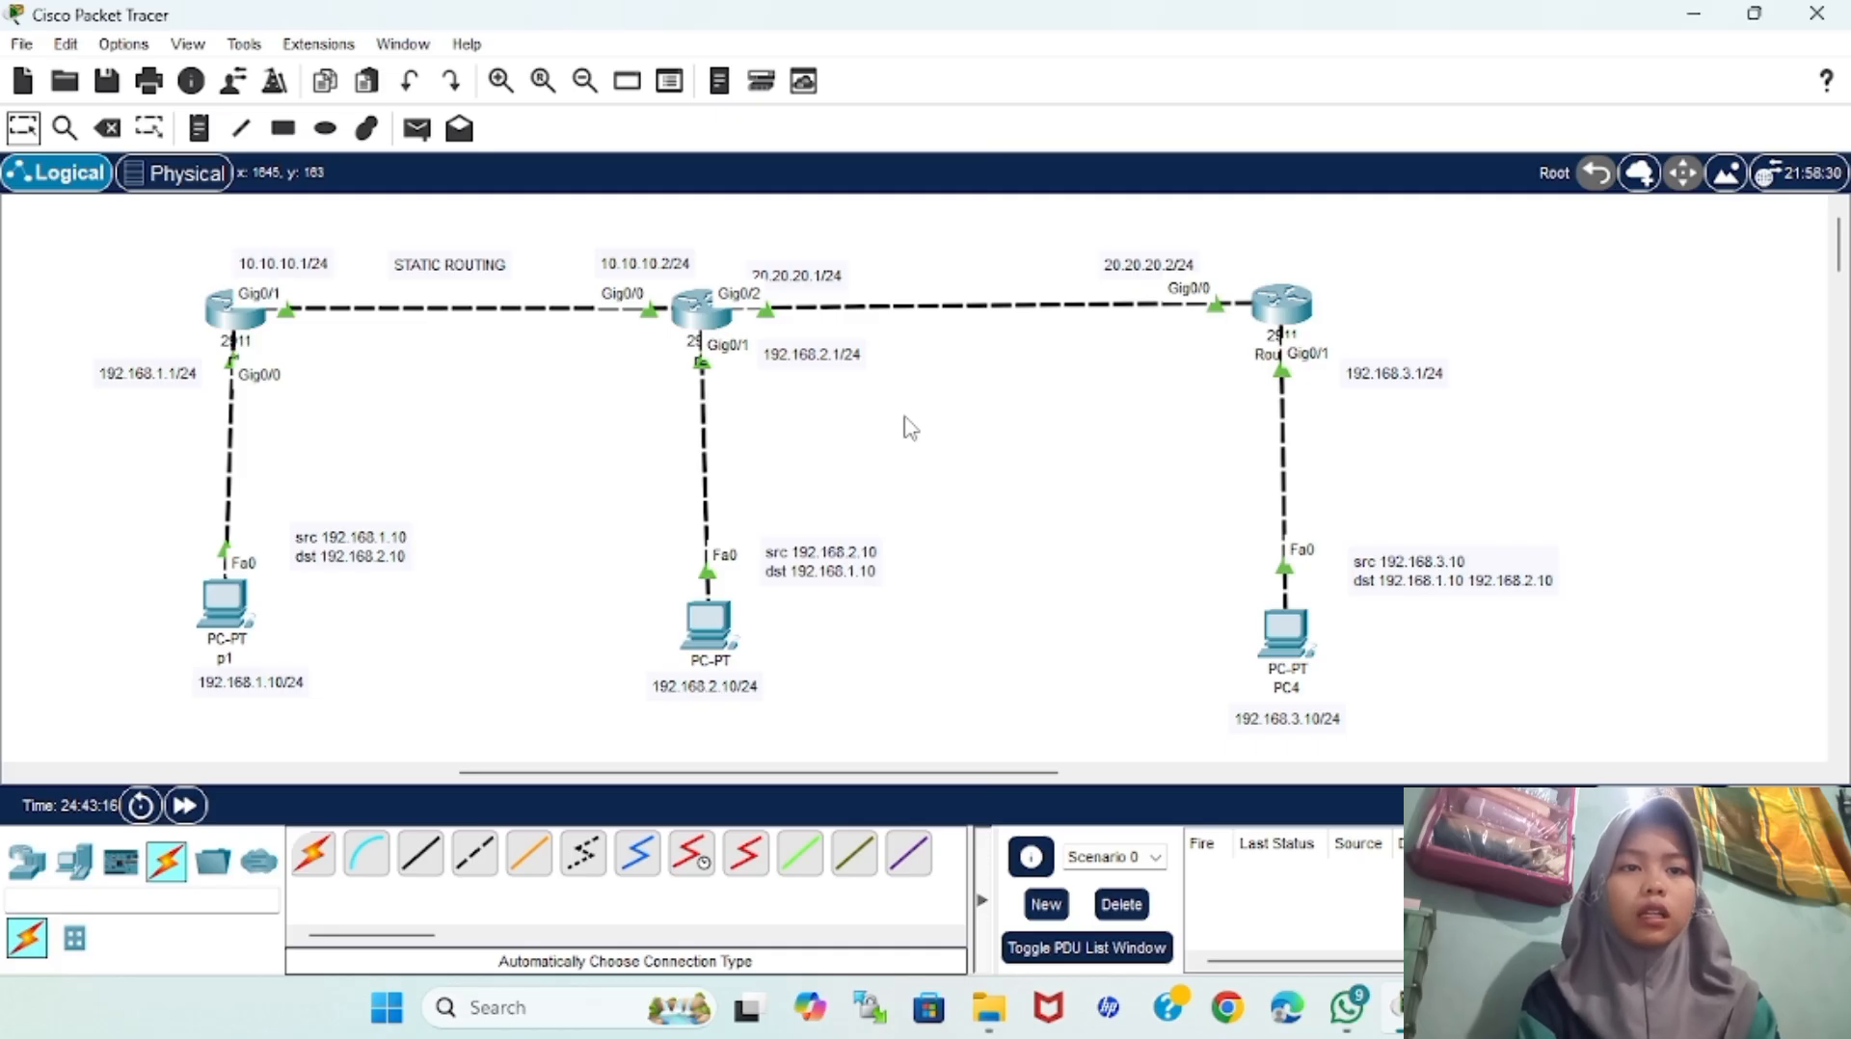
# Review Router3's command-line routing output, then look over the addresses and links across the whole topology
pyautogui.click(1281, 304)
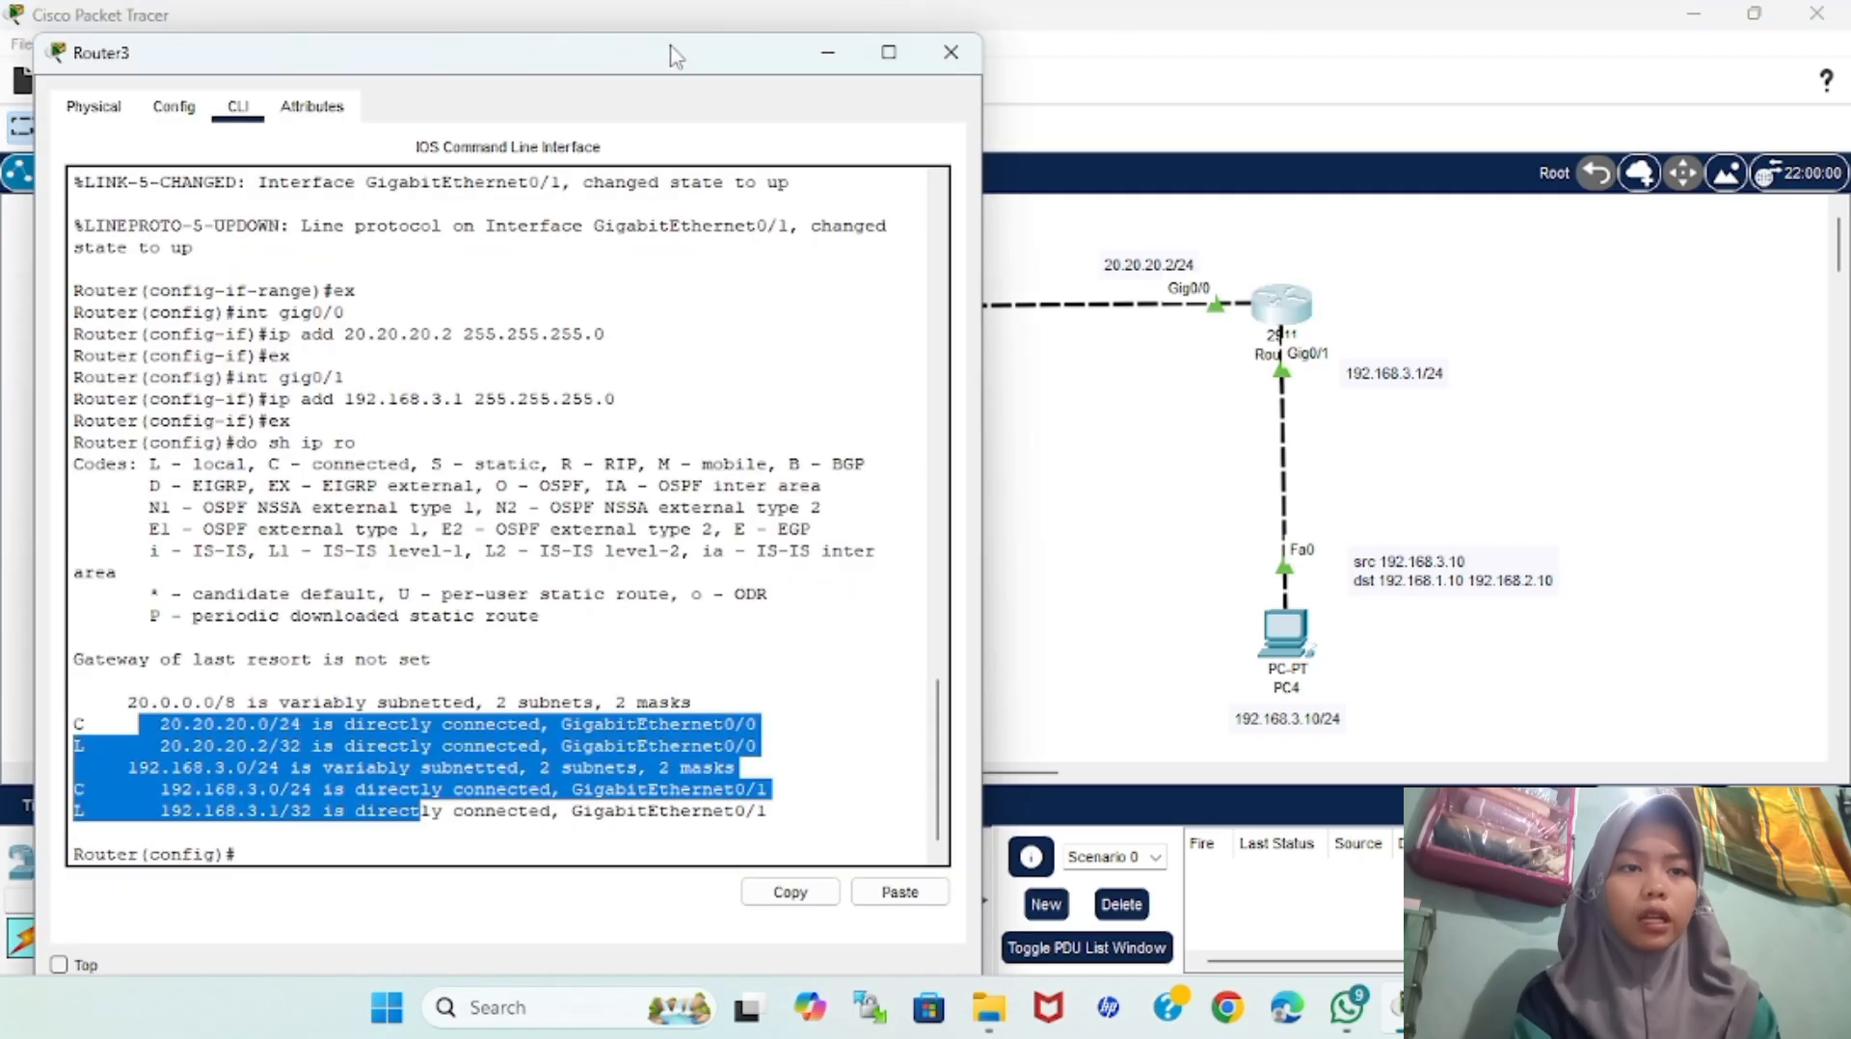
pyautogui.moveTo(673, 56); pyautogui.dragTo(1537, 50)
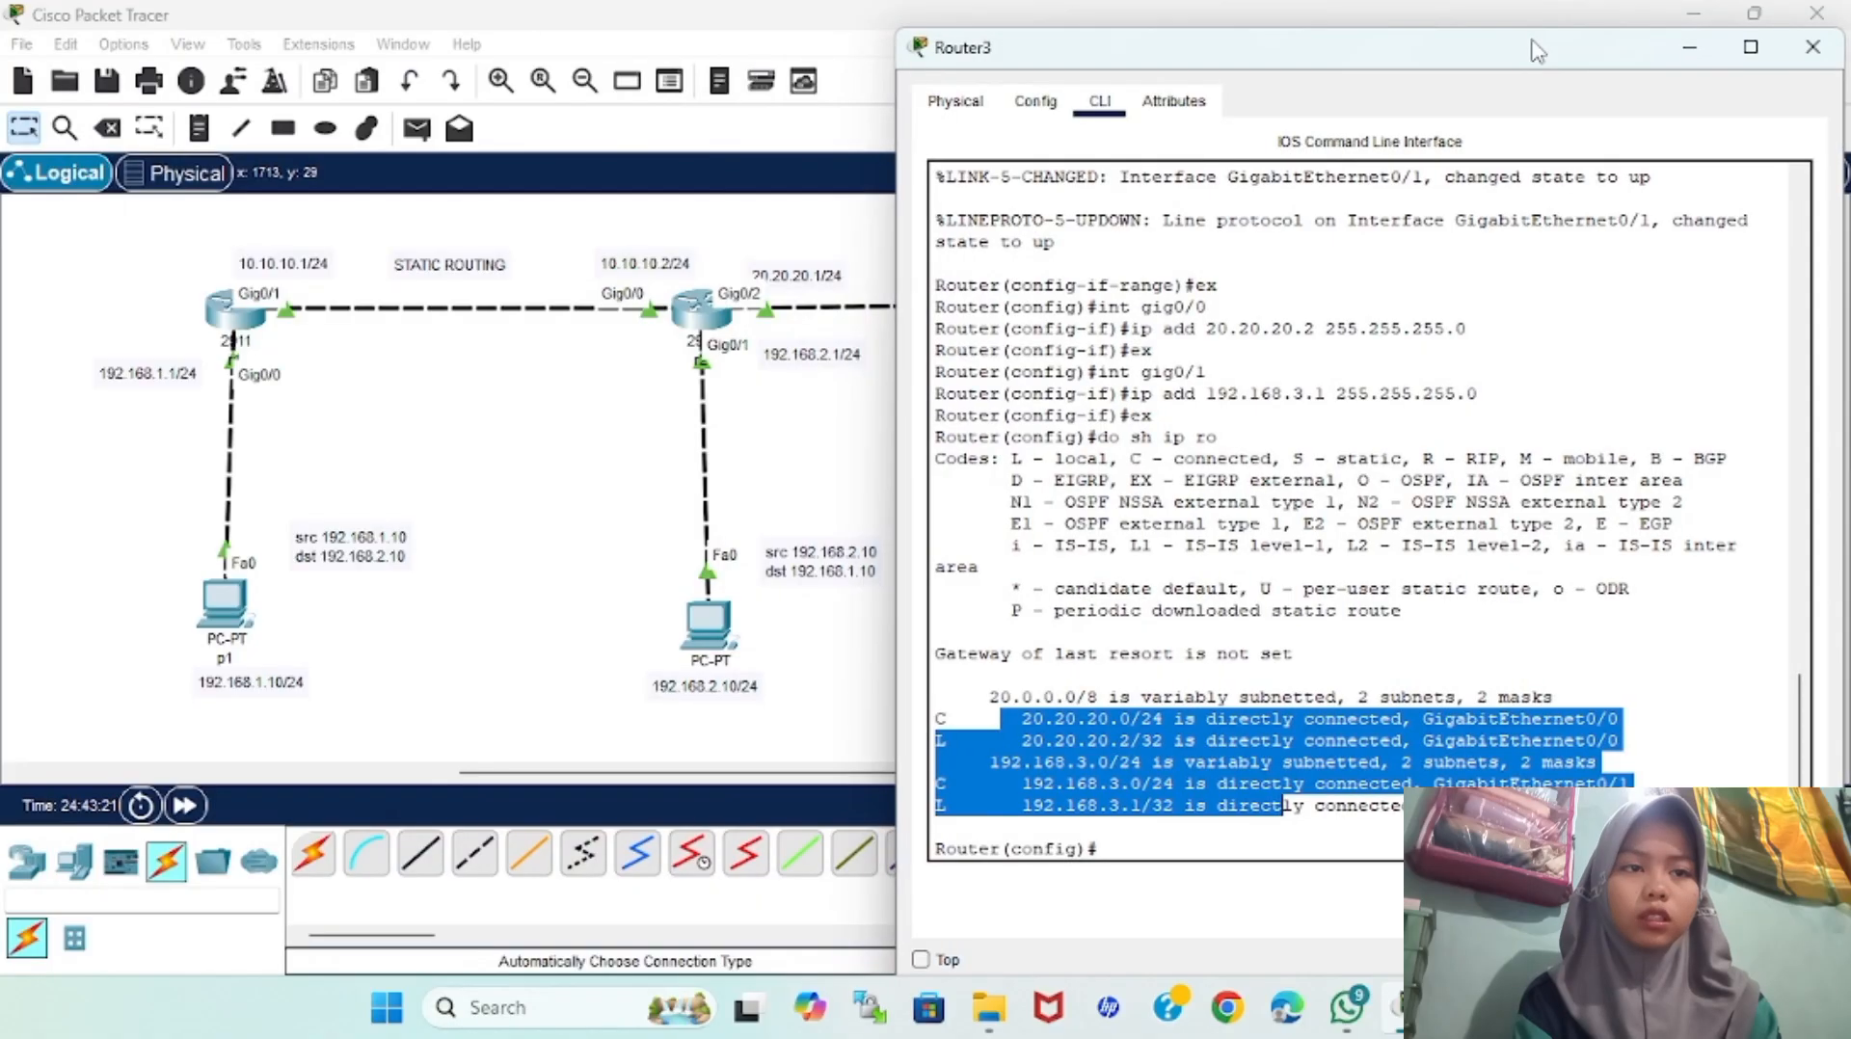
pyautogui.click(865, 352)
pyautogui.click(967, 396)
pyautogui.hscroll(1, 967, 397)
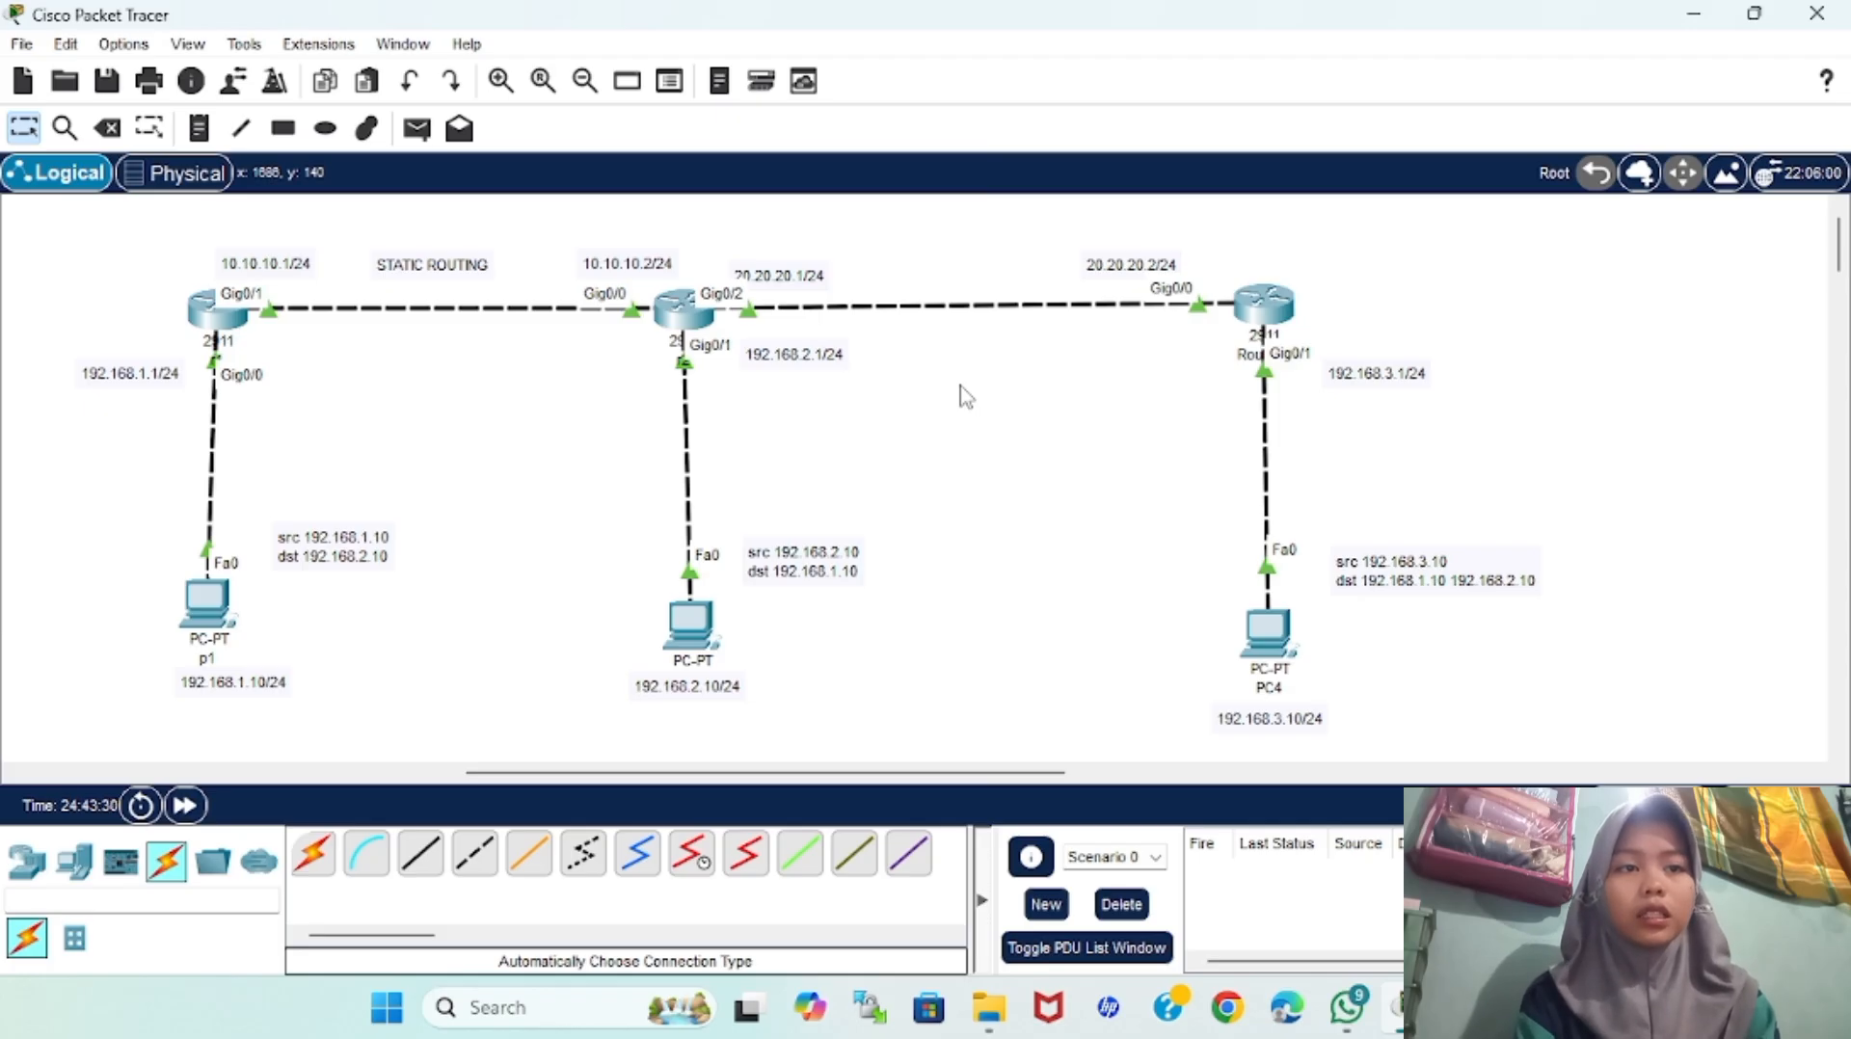
pyautogui.hscroll(6, 964, 395)
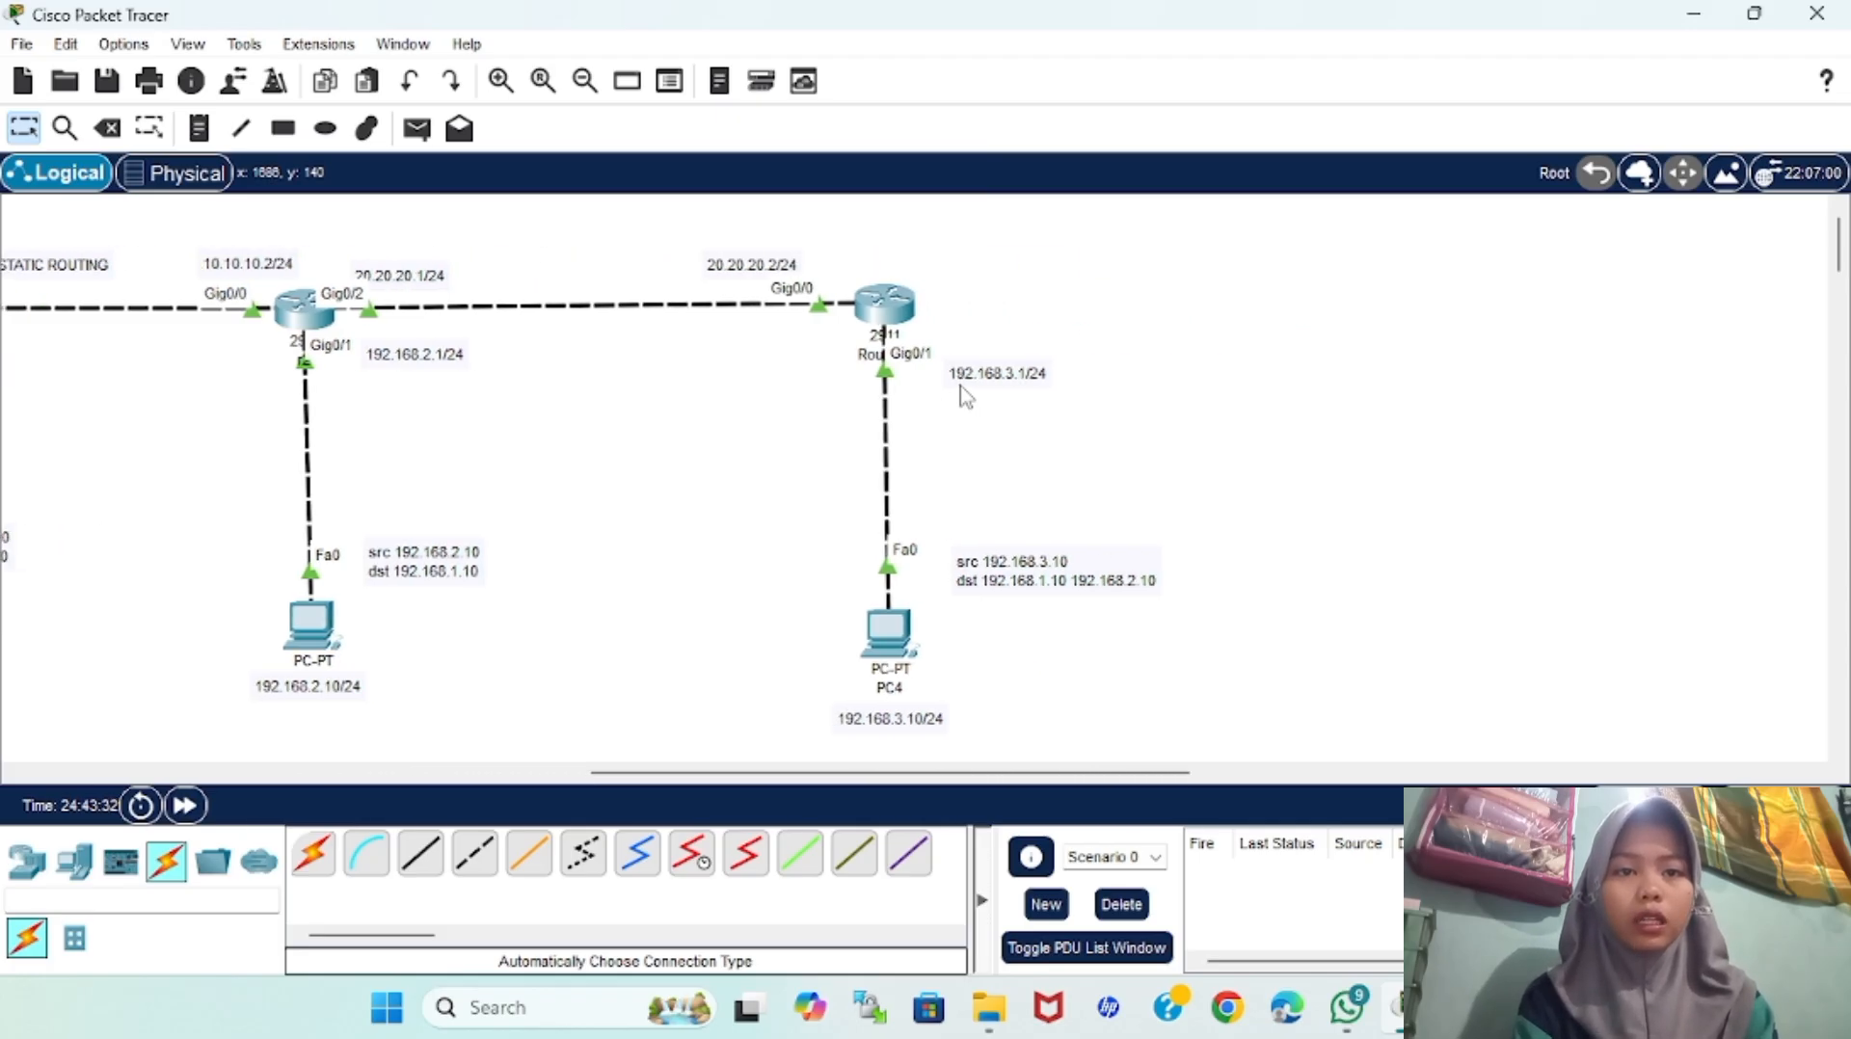
pyautogui.hscroll(-7, 964, 396)
pyautogui.hscroll(-5, 964, 395)
pyautogui.hscroll(2, 965, 397)
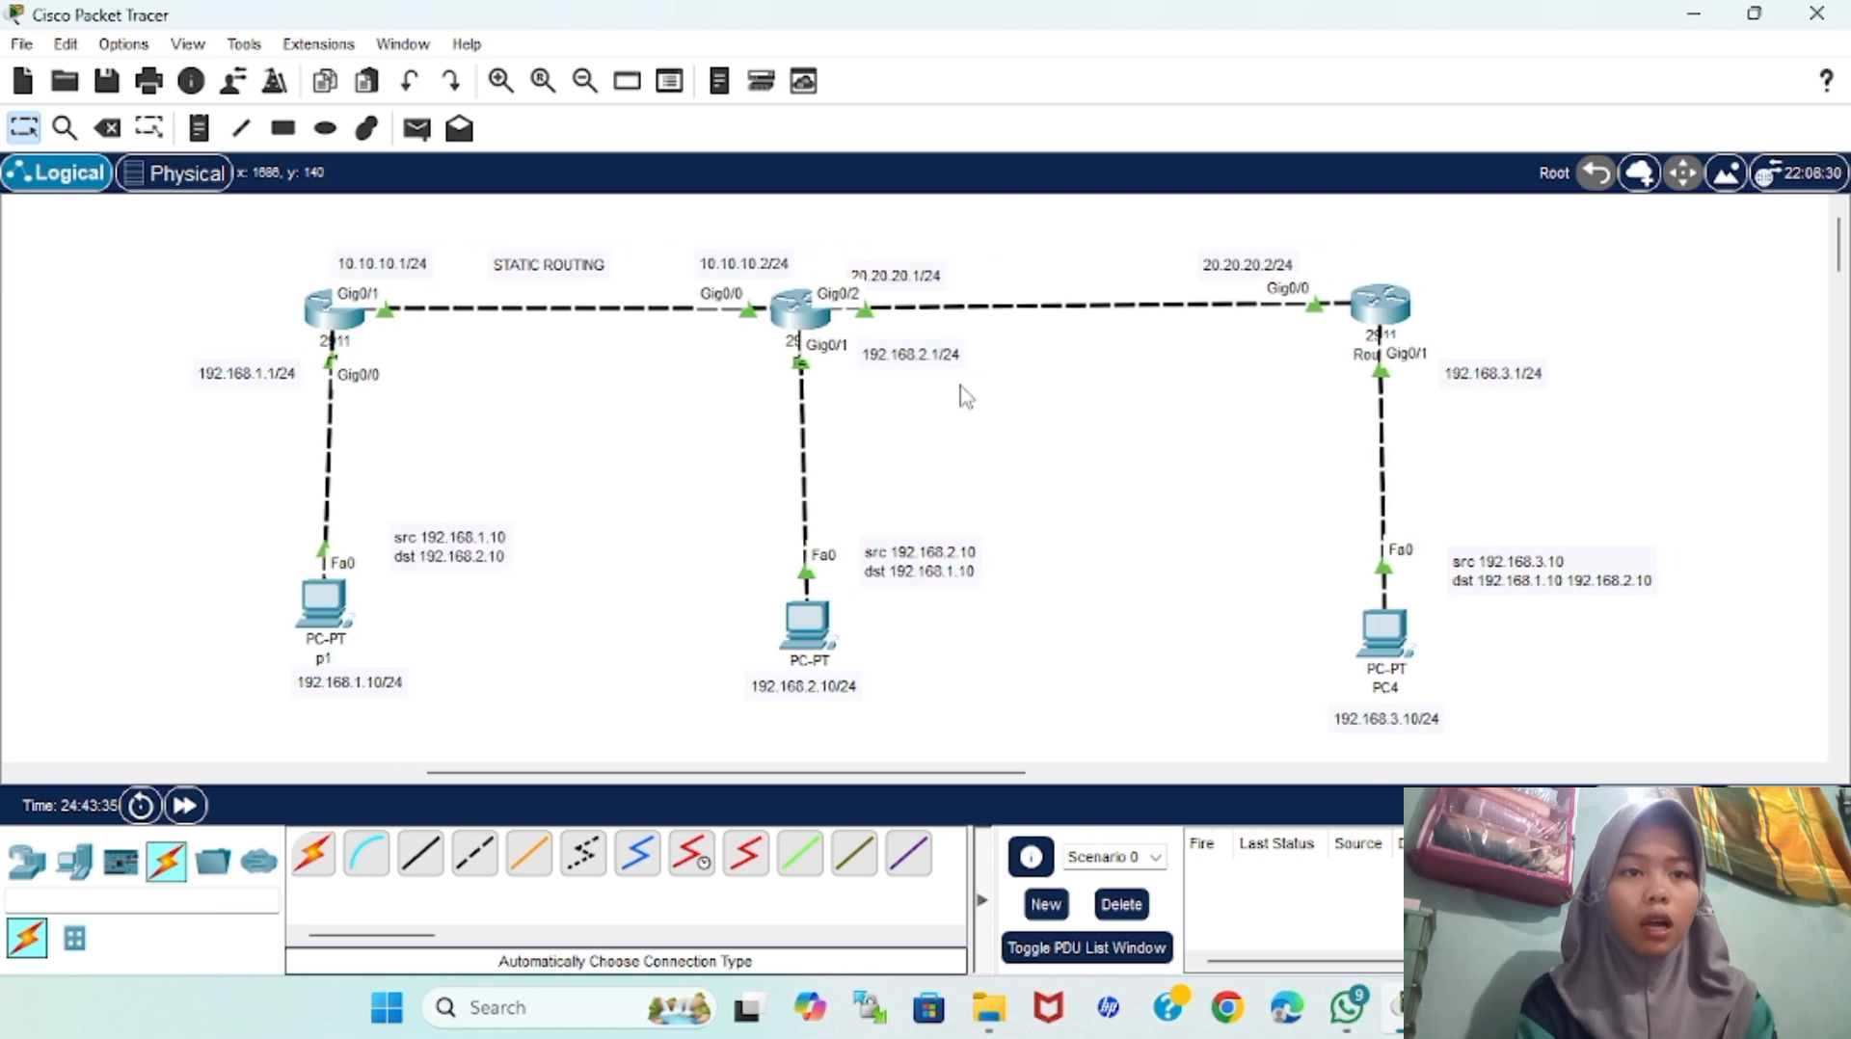
# In r1's command line, add a static route to 192.168.3.0 255.255.255.0 via next hop 10.10.10.2
pyautogui.click(335, 313)
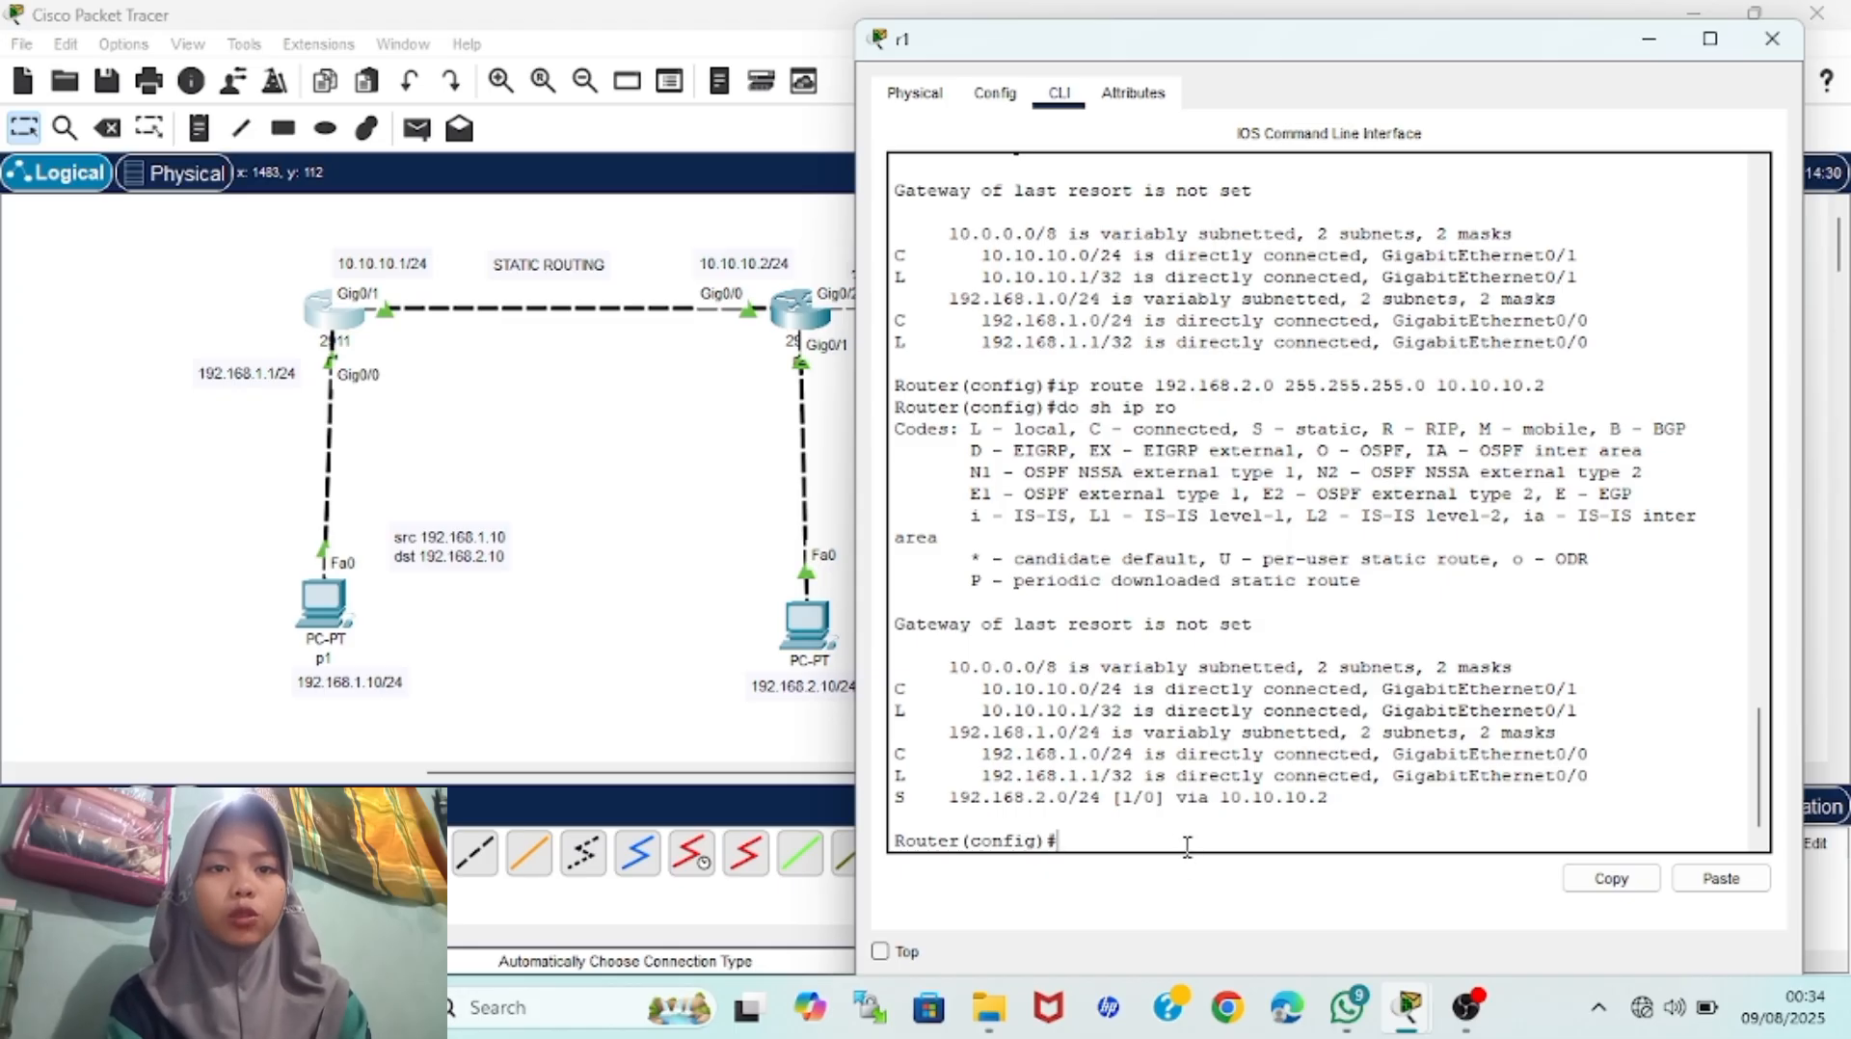
pyautogui.write('ip ro')
pyautogui.write('ute 192.168')
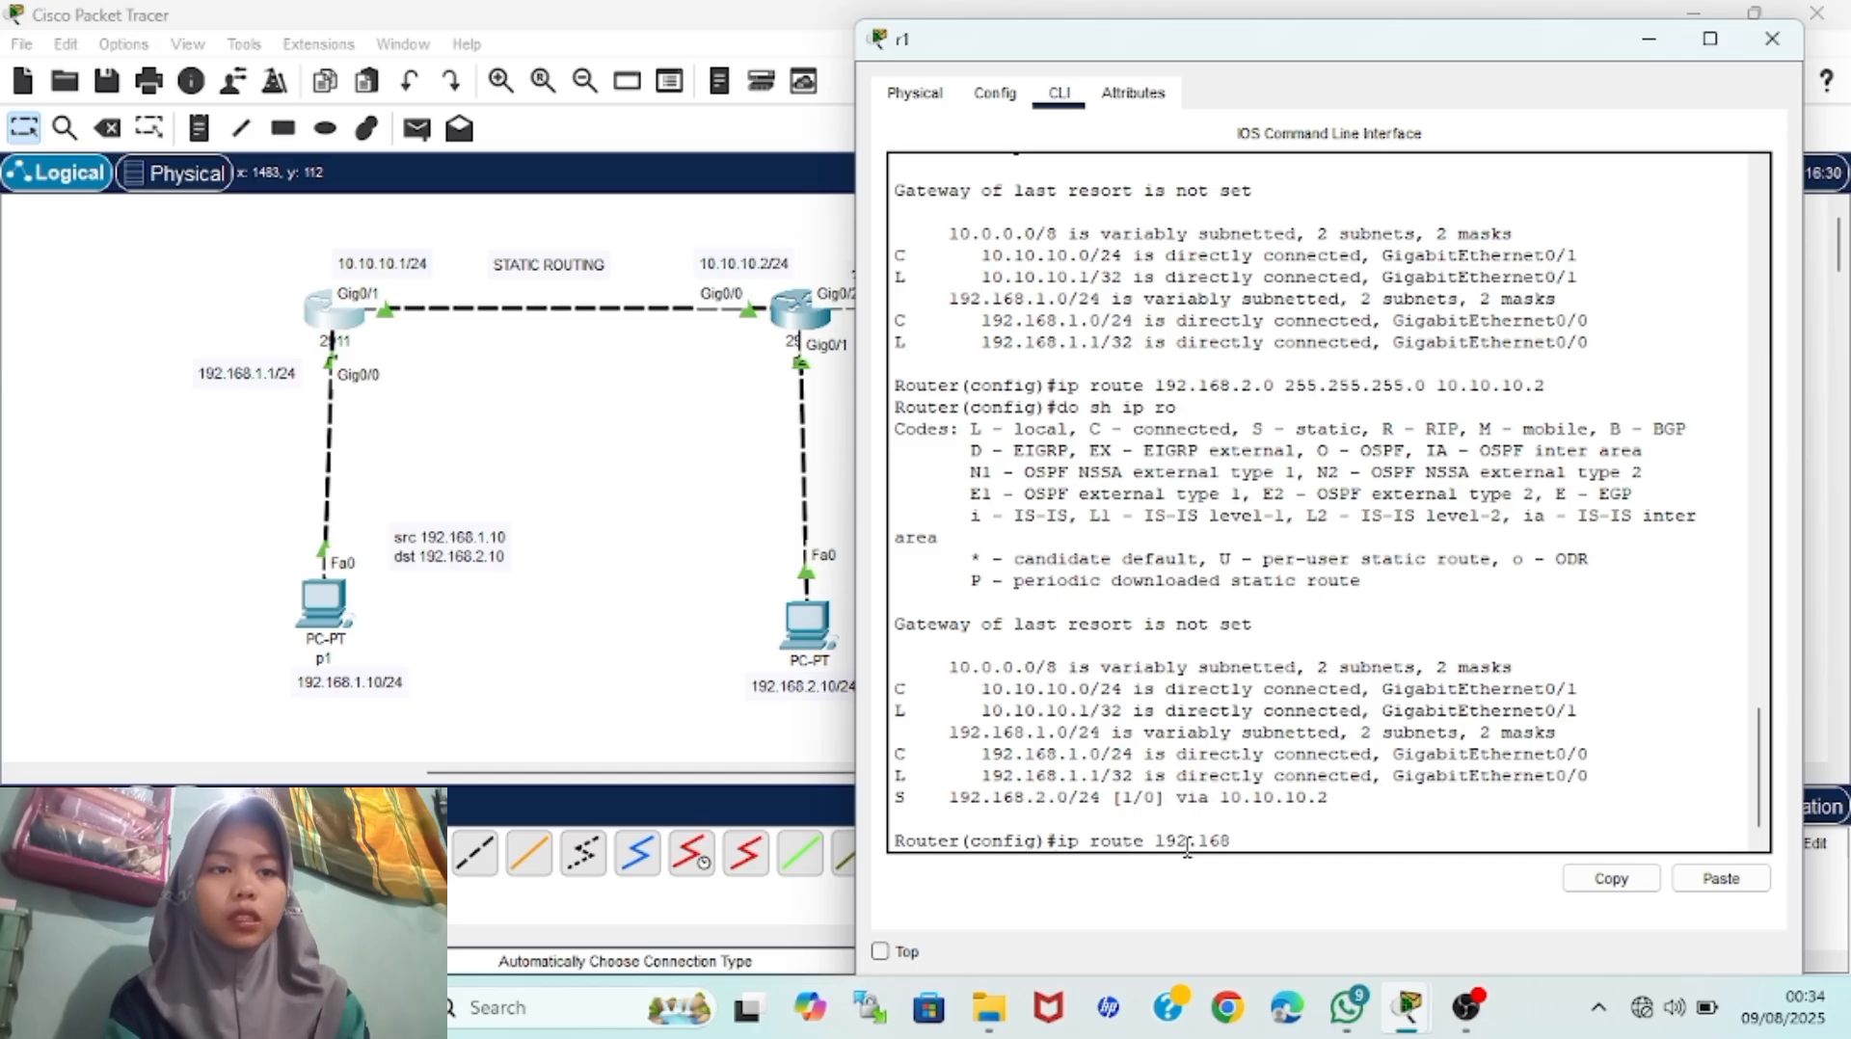
pyautogui.write('.3.0 25')
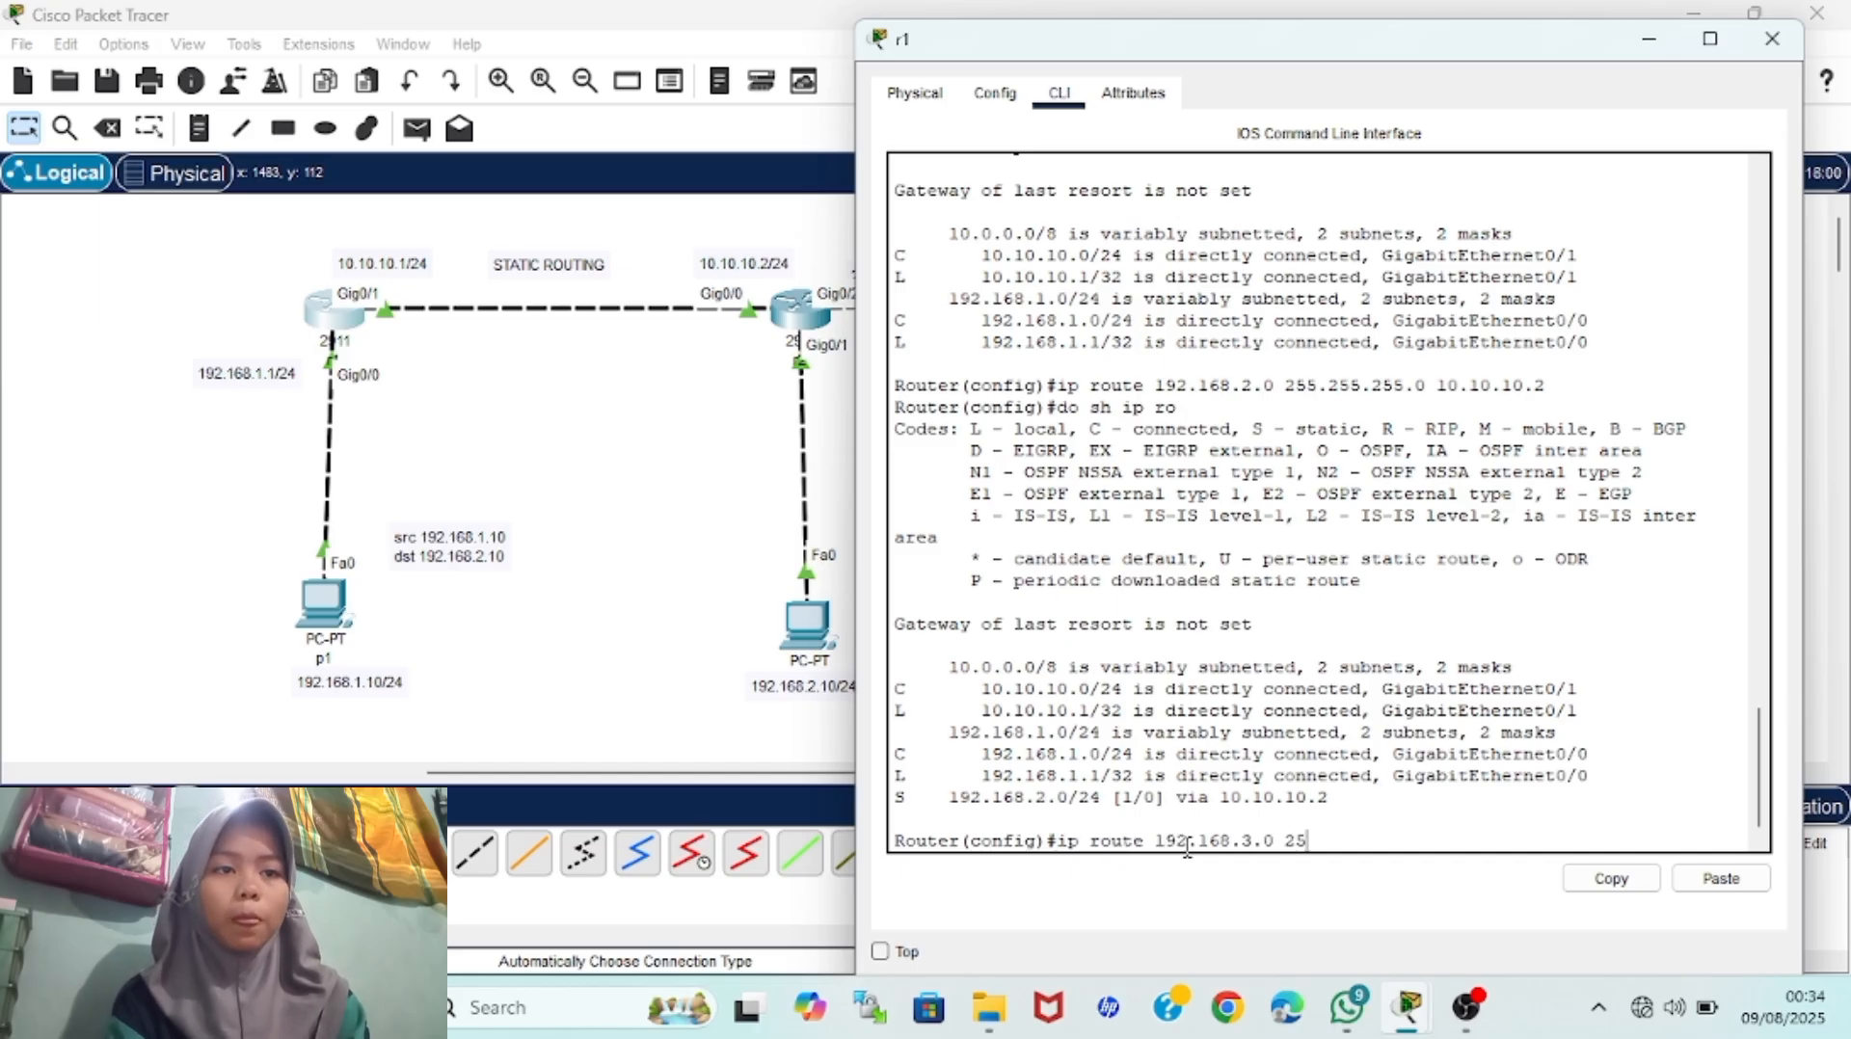
pyautogui.write('5.255.25')
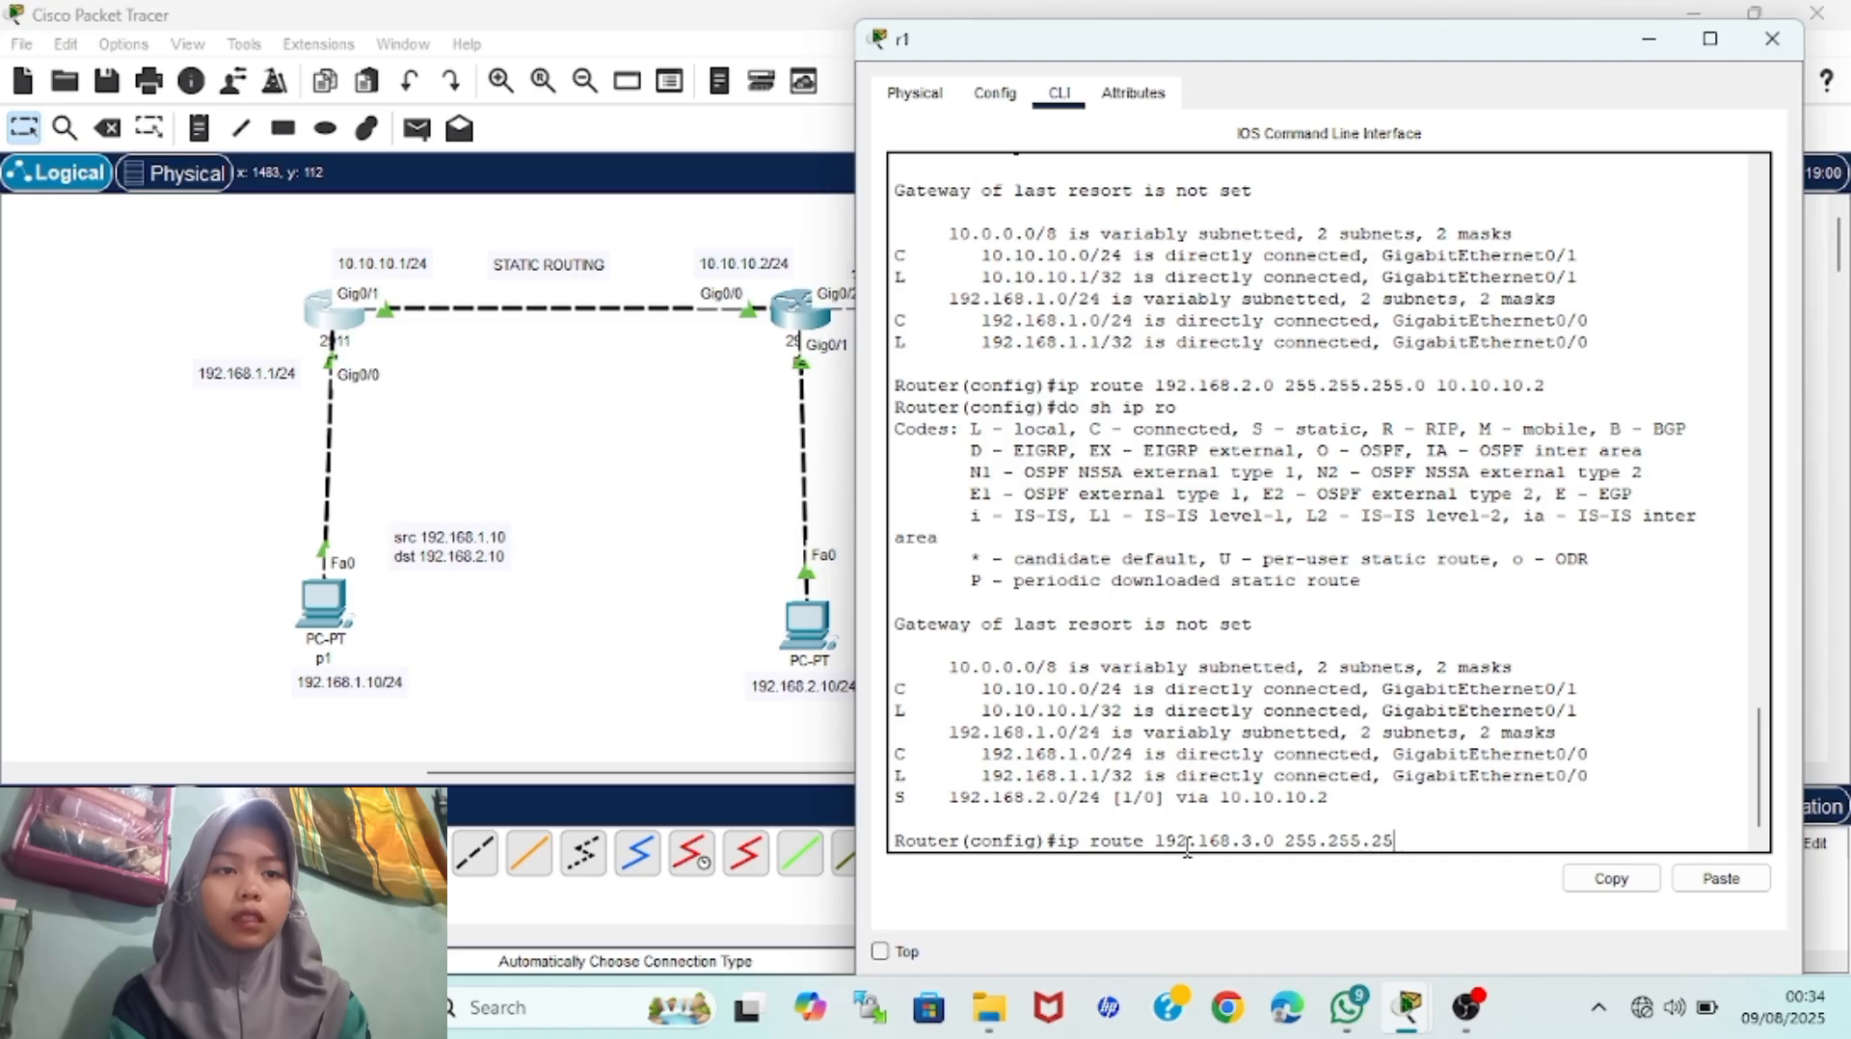
pyautogui.write('5.0 10.10.10.2')
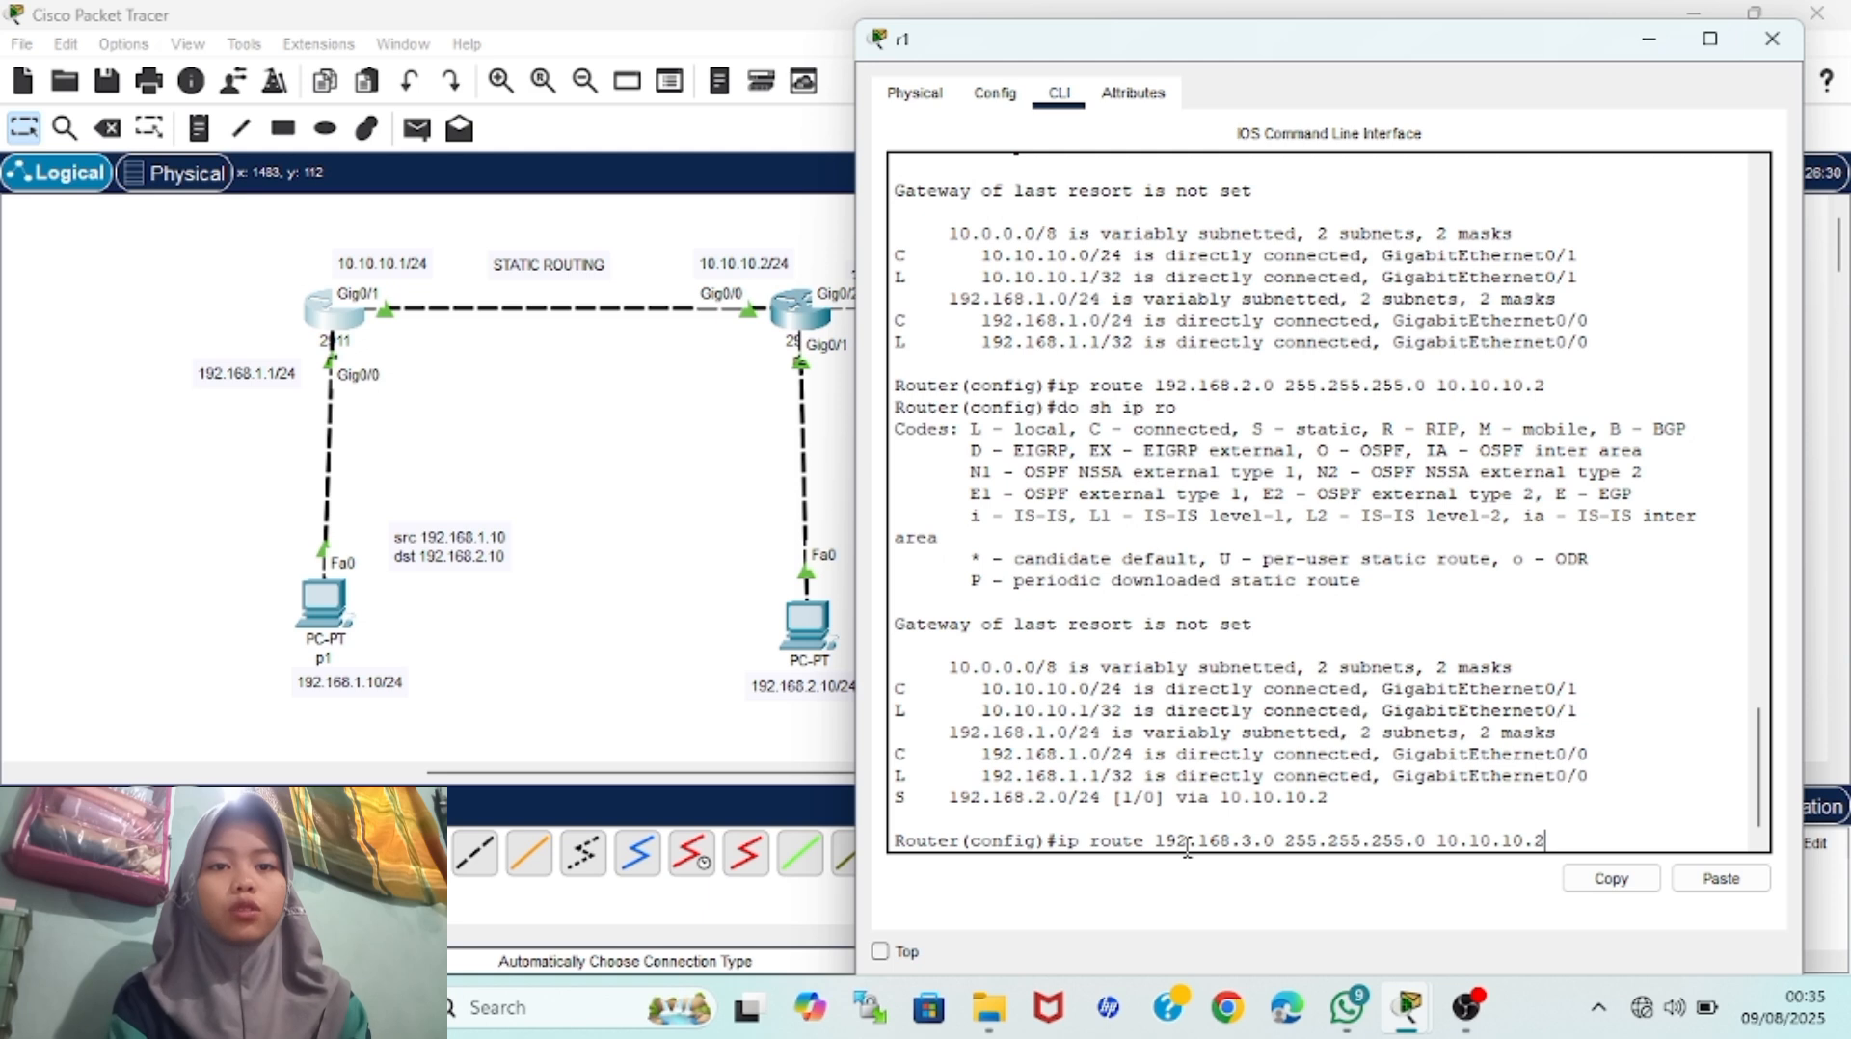
pyautogui.press('Return')
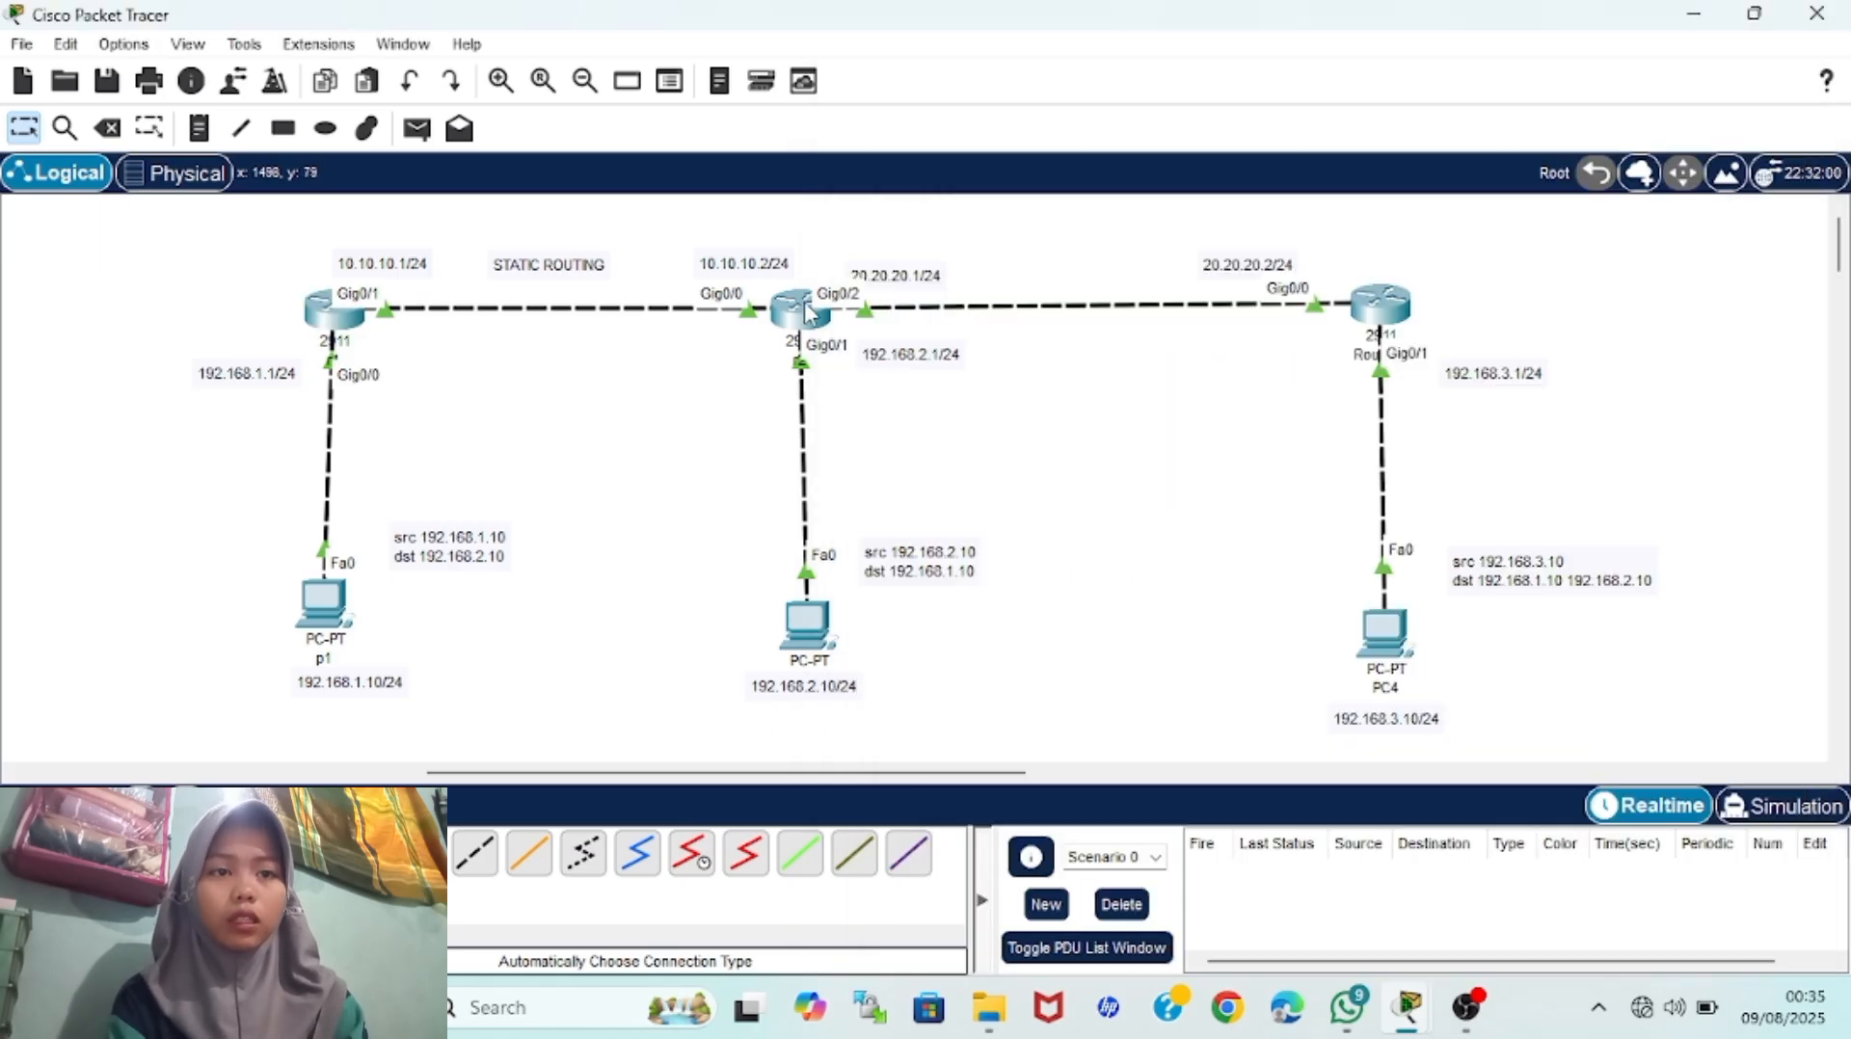
# Open r2's command line and exit its interface configuration back to global configuration mode
pyautogui.click(801, 306)
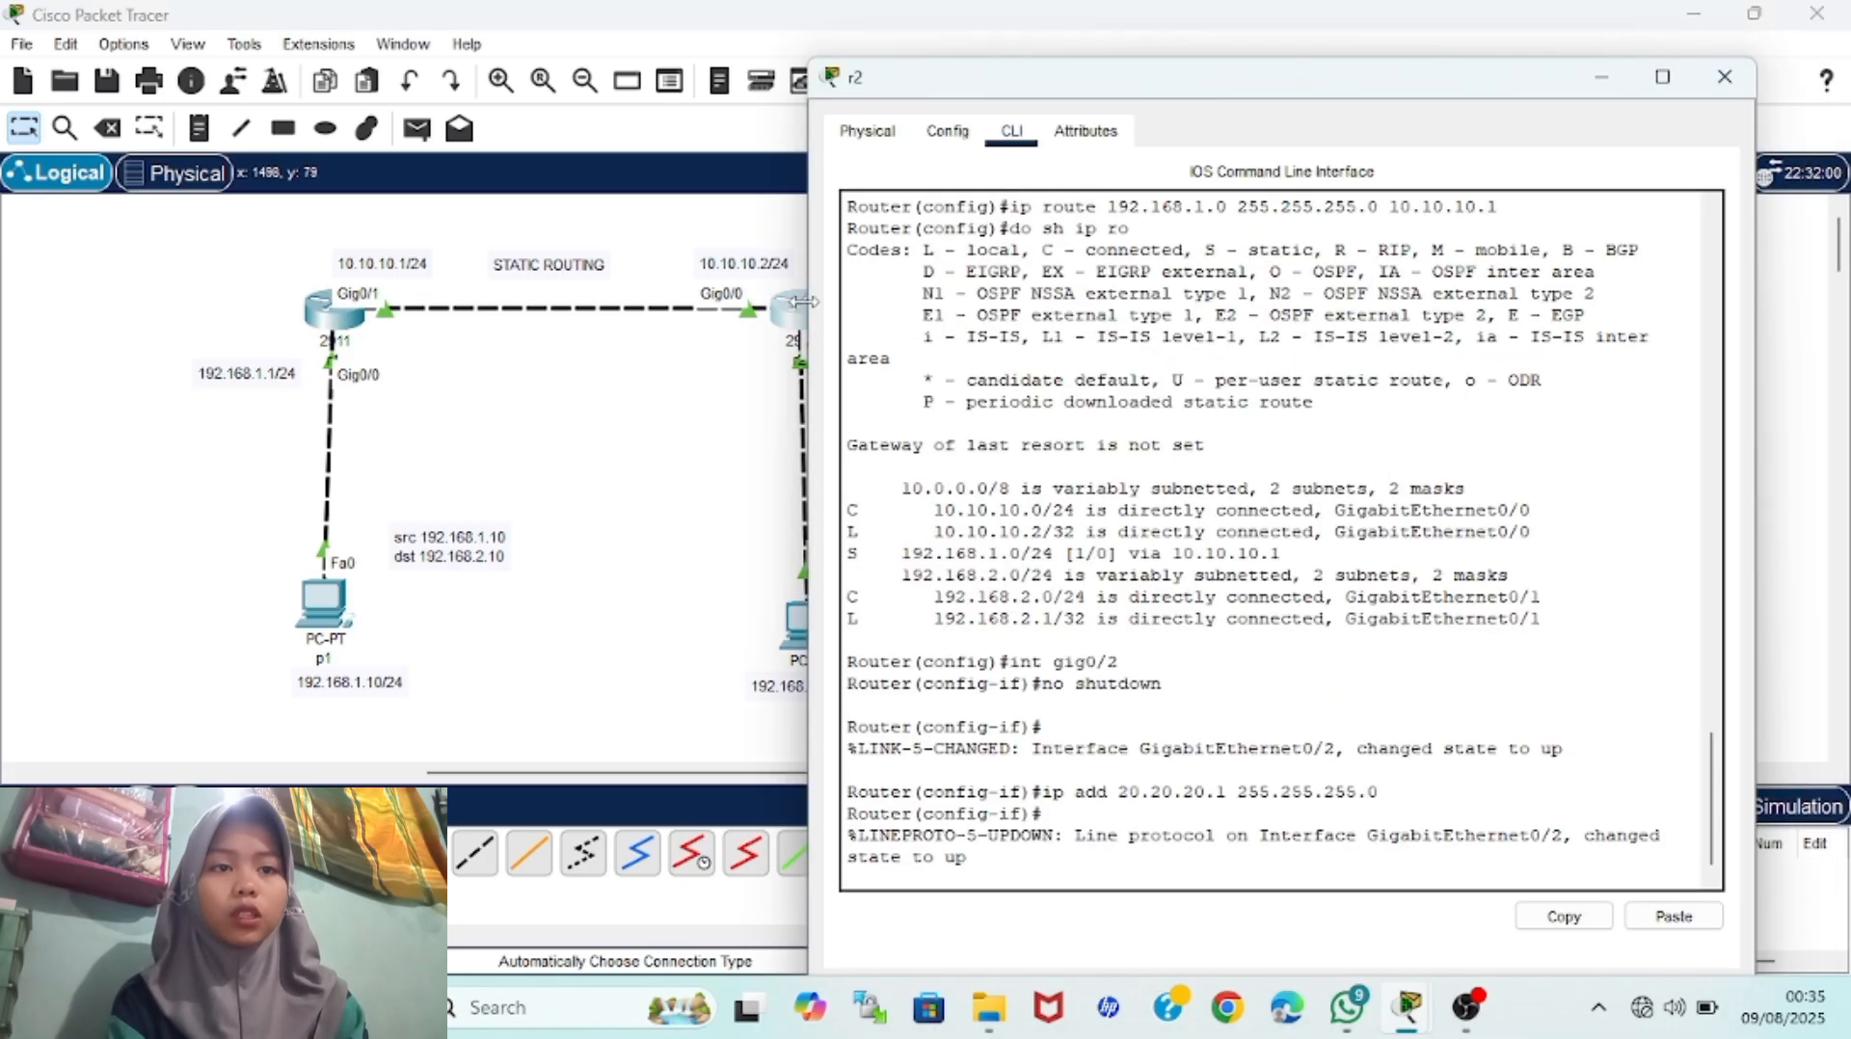
pyautogui.hscroll(5, 732, 465)
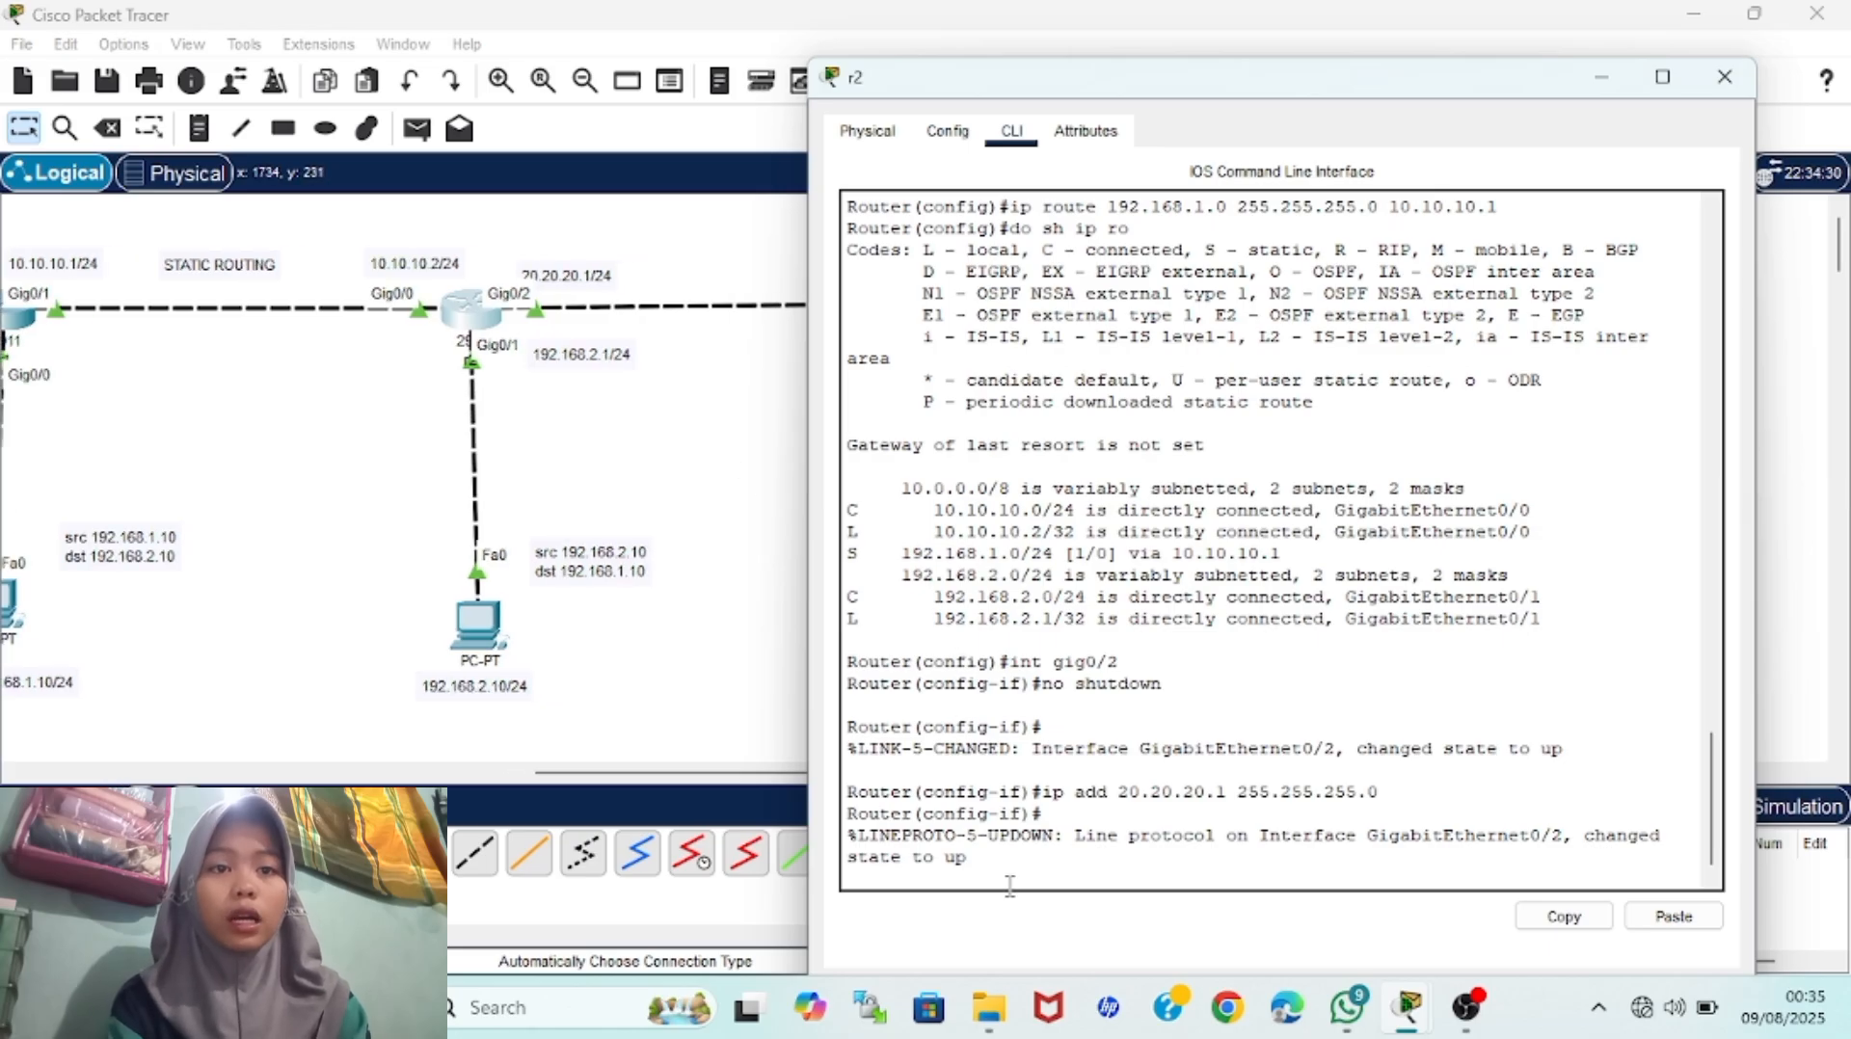
pyautogui.press('Return')
pyautogui.write('ex')
pyautogui.press('Return')
# Add a static route on r2 to 192.168.3.0 255.255.255.0 via next hop 20.20.20.2 and return to the topology
pyautogui.write('ip r')
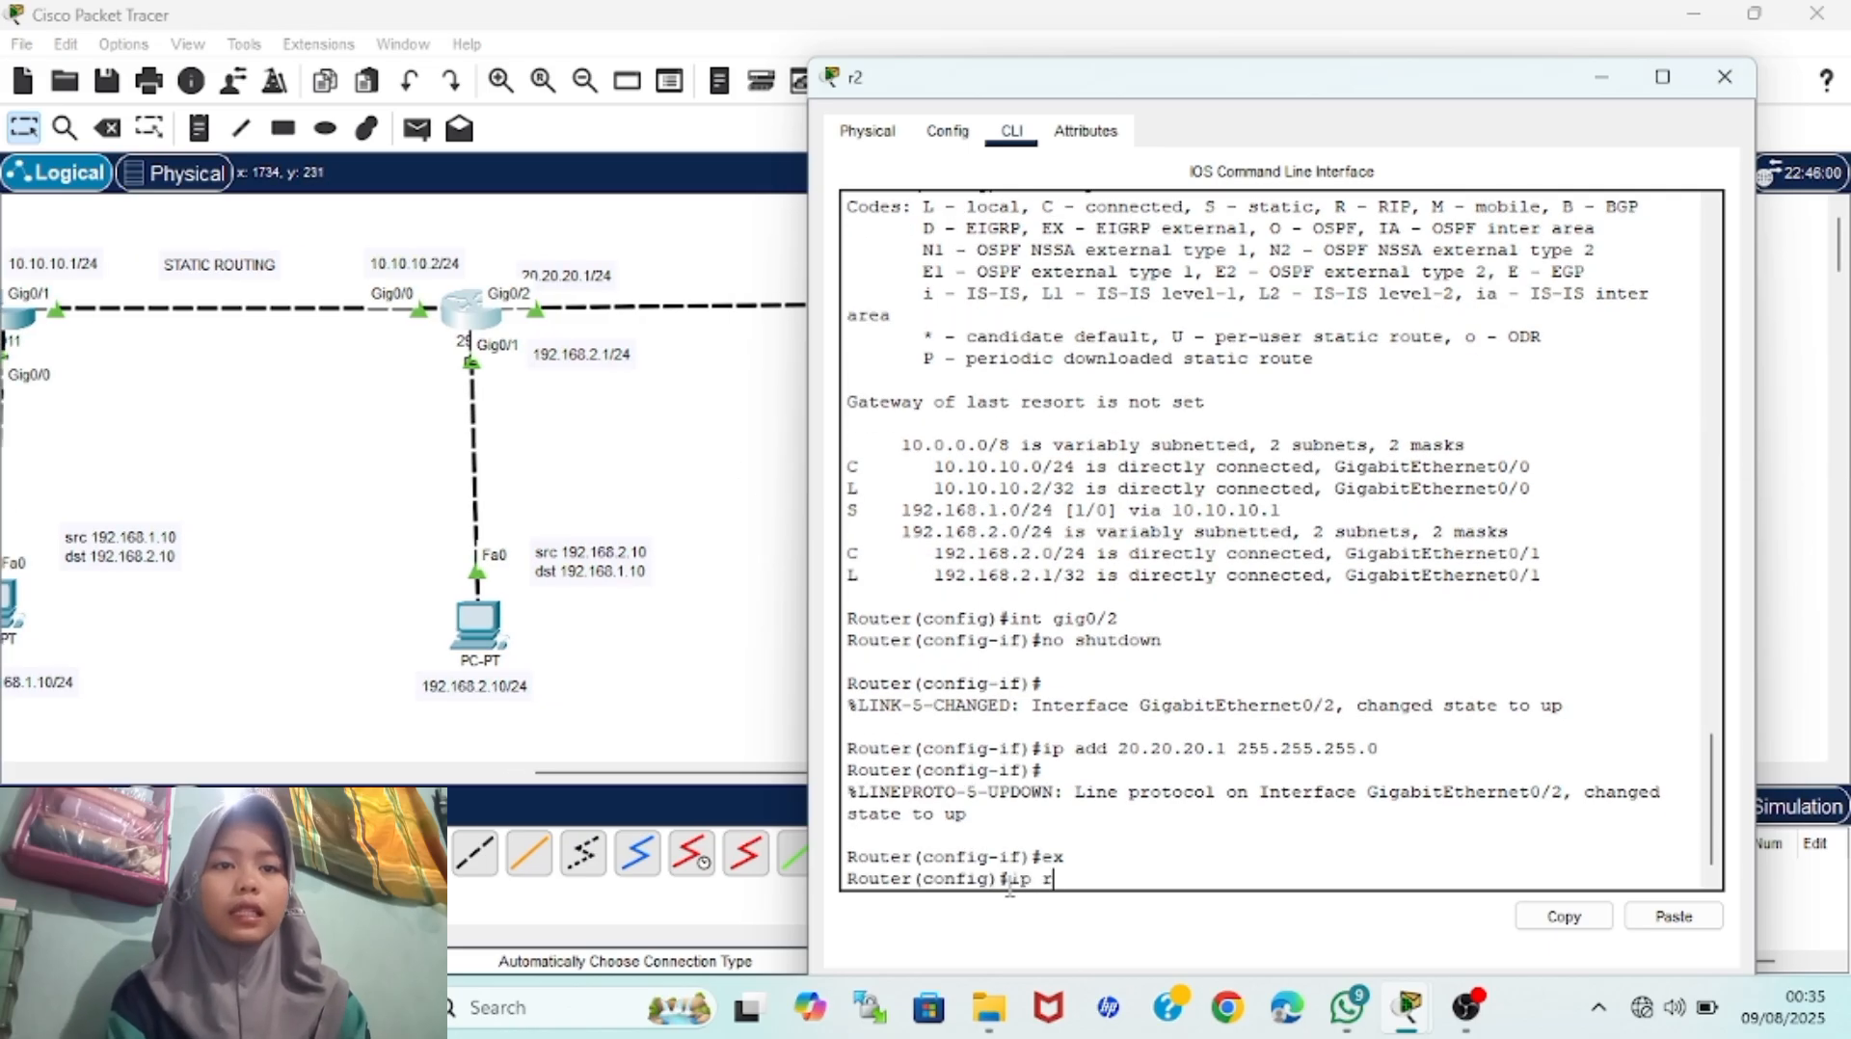
pyautogui.write('oute 1')
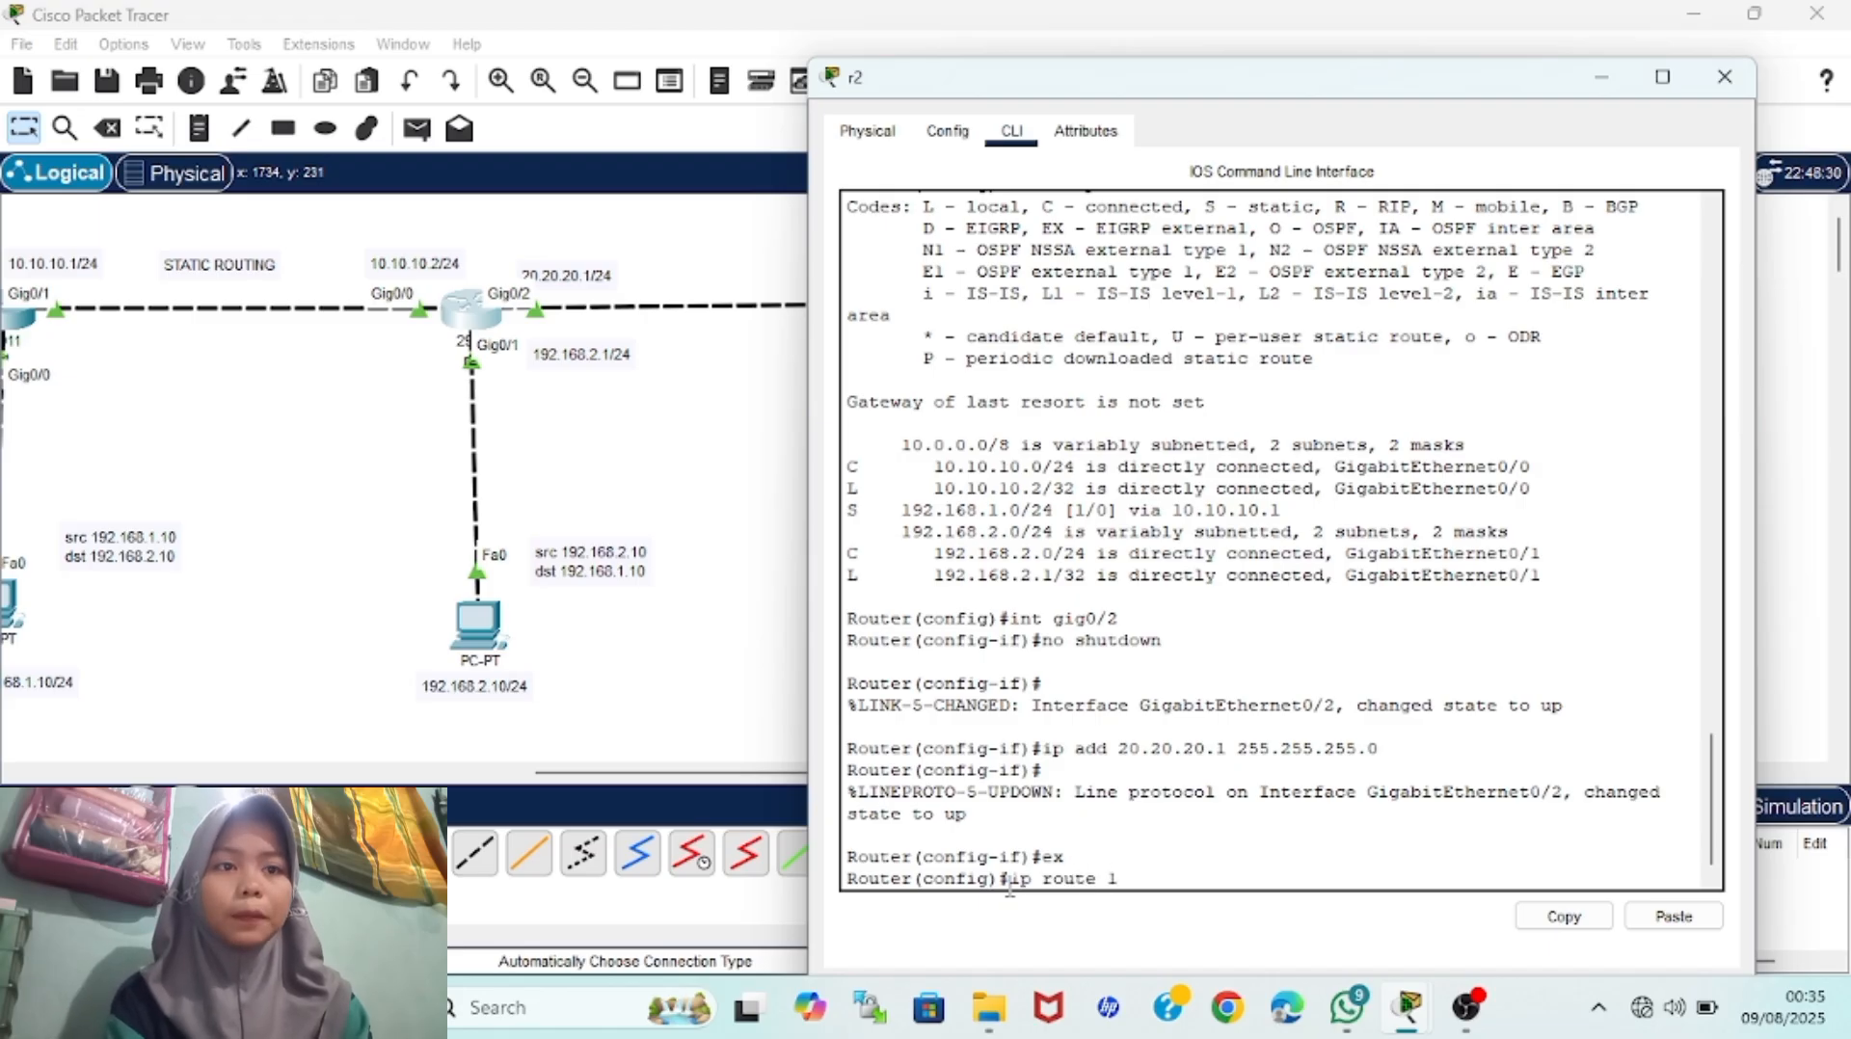
pyautogui.write('92.168')
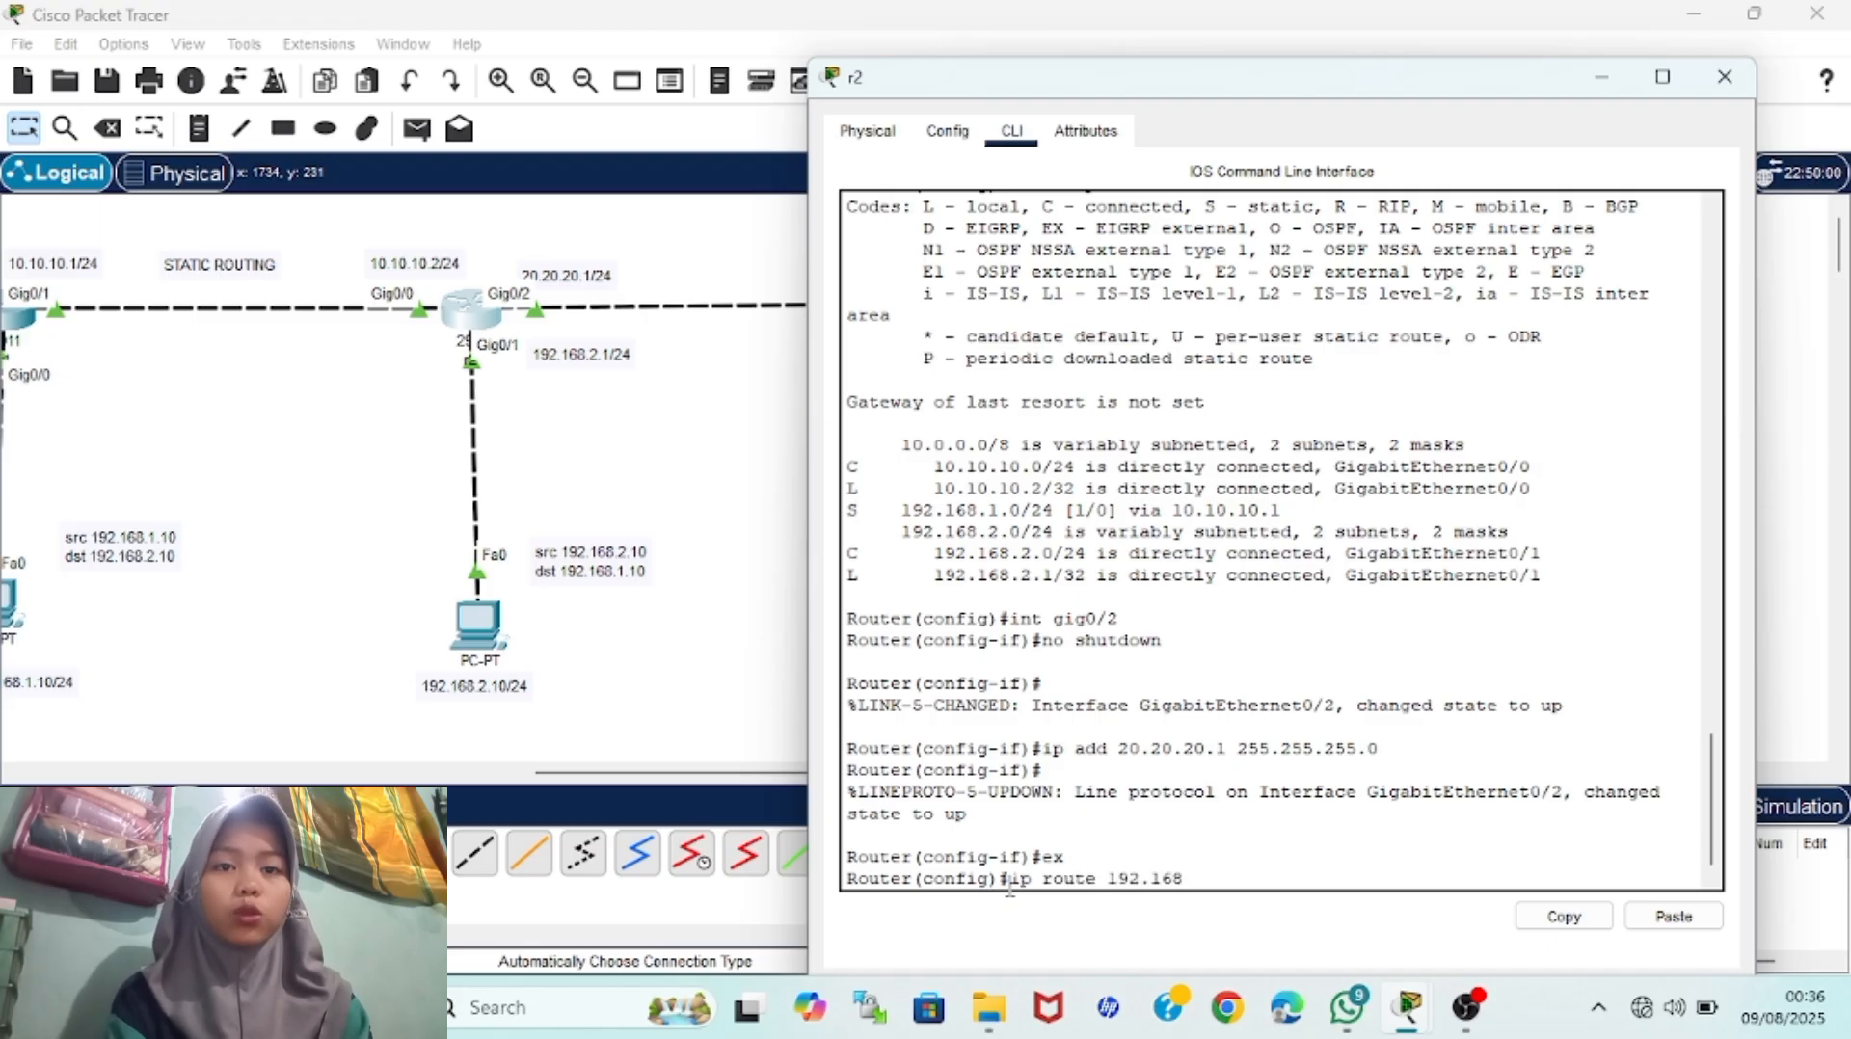
pyautogui.write('.3.0 255')
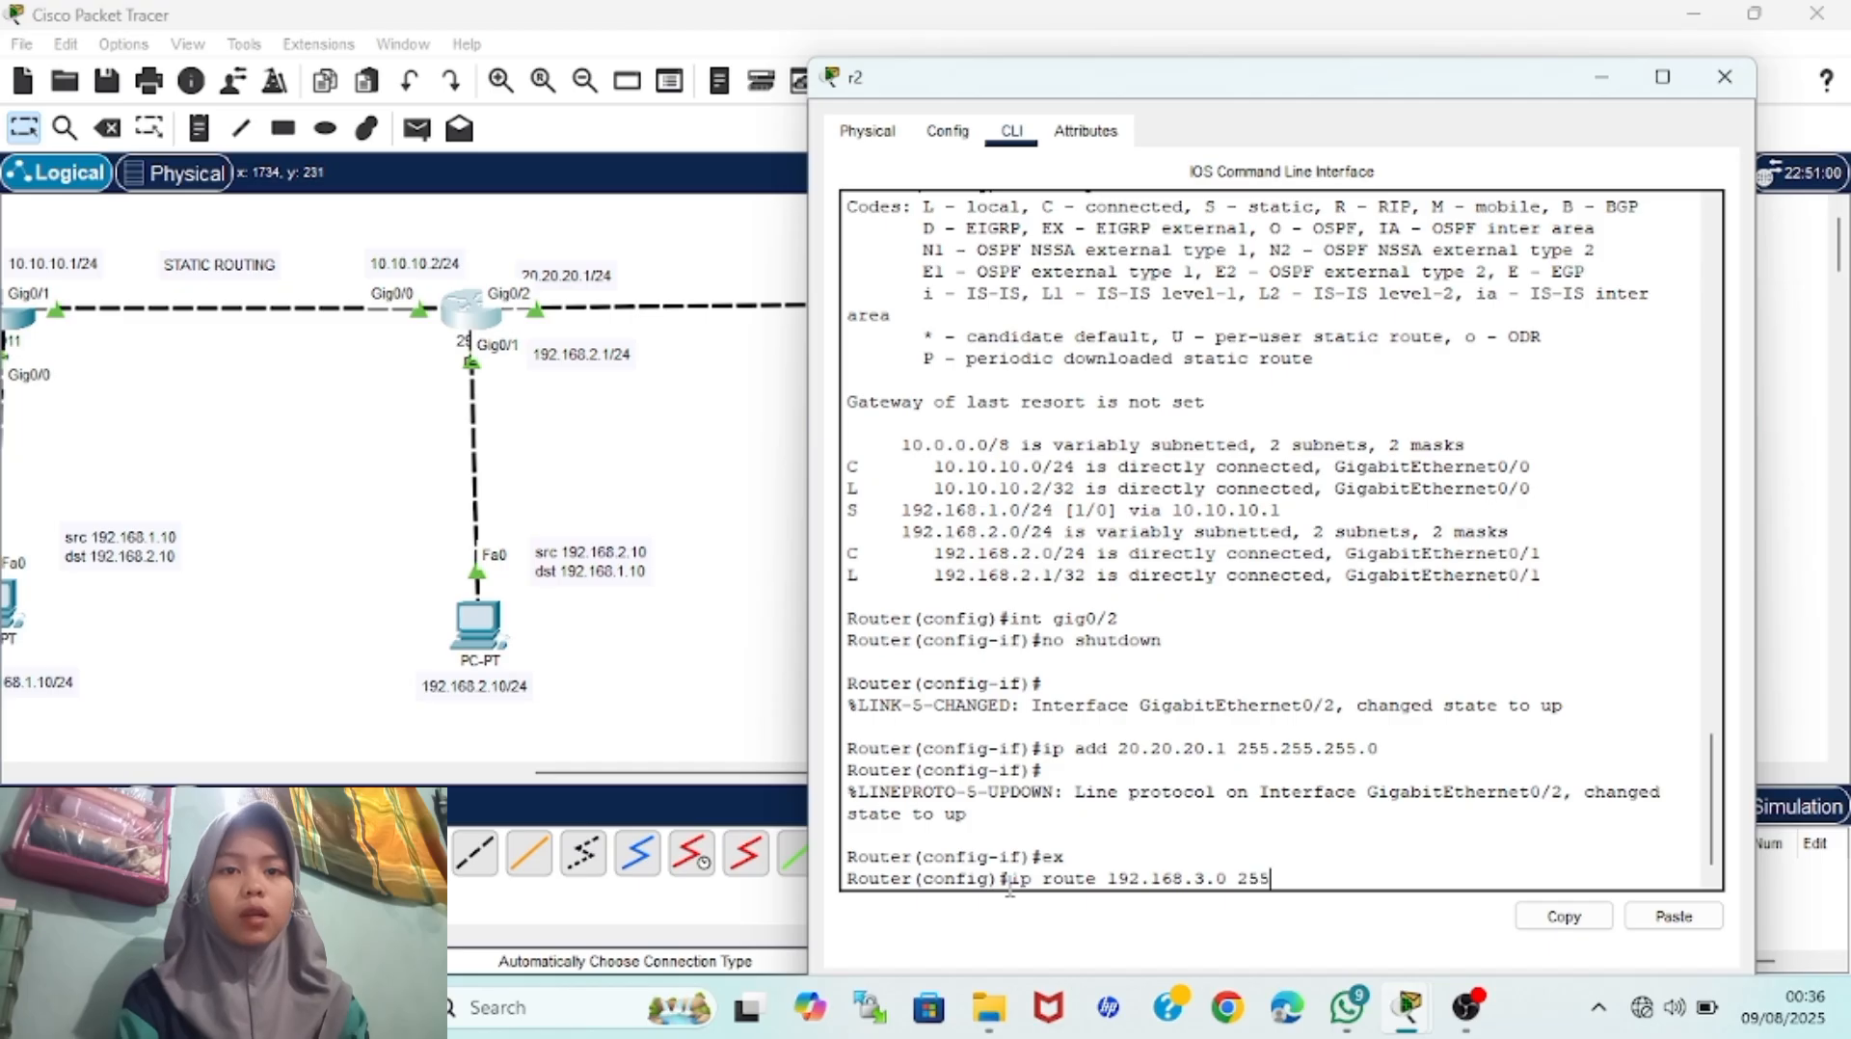
pyautogui.write('.255.255')
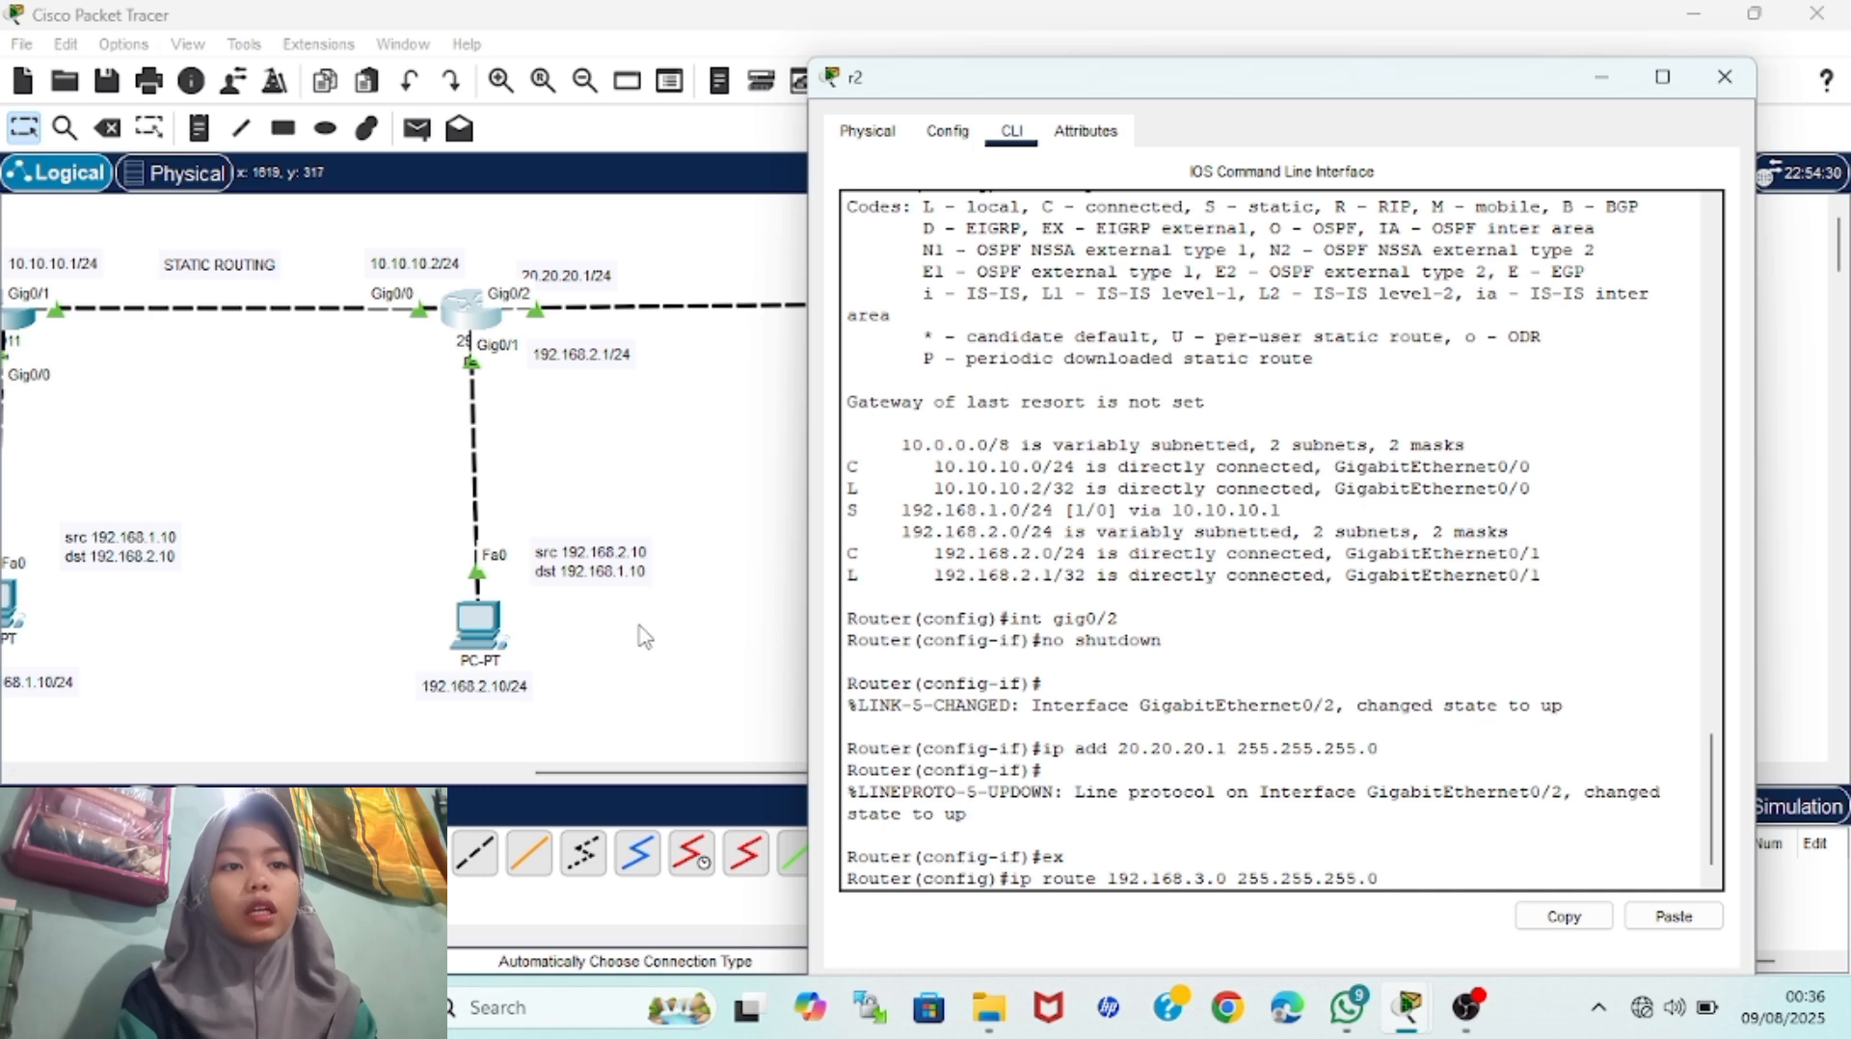
pyautogui.hscroll(2, 644, 636)
pyautogui.hscroll(1, 645, 636)
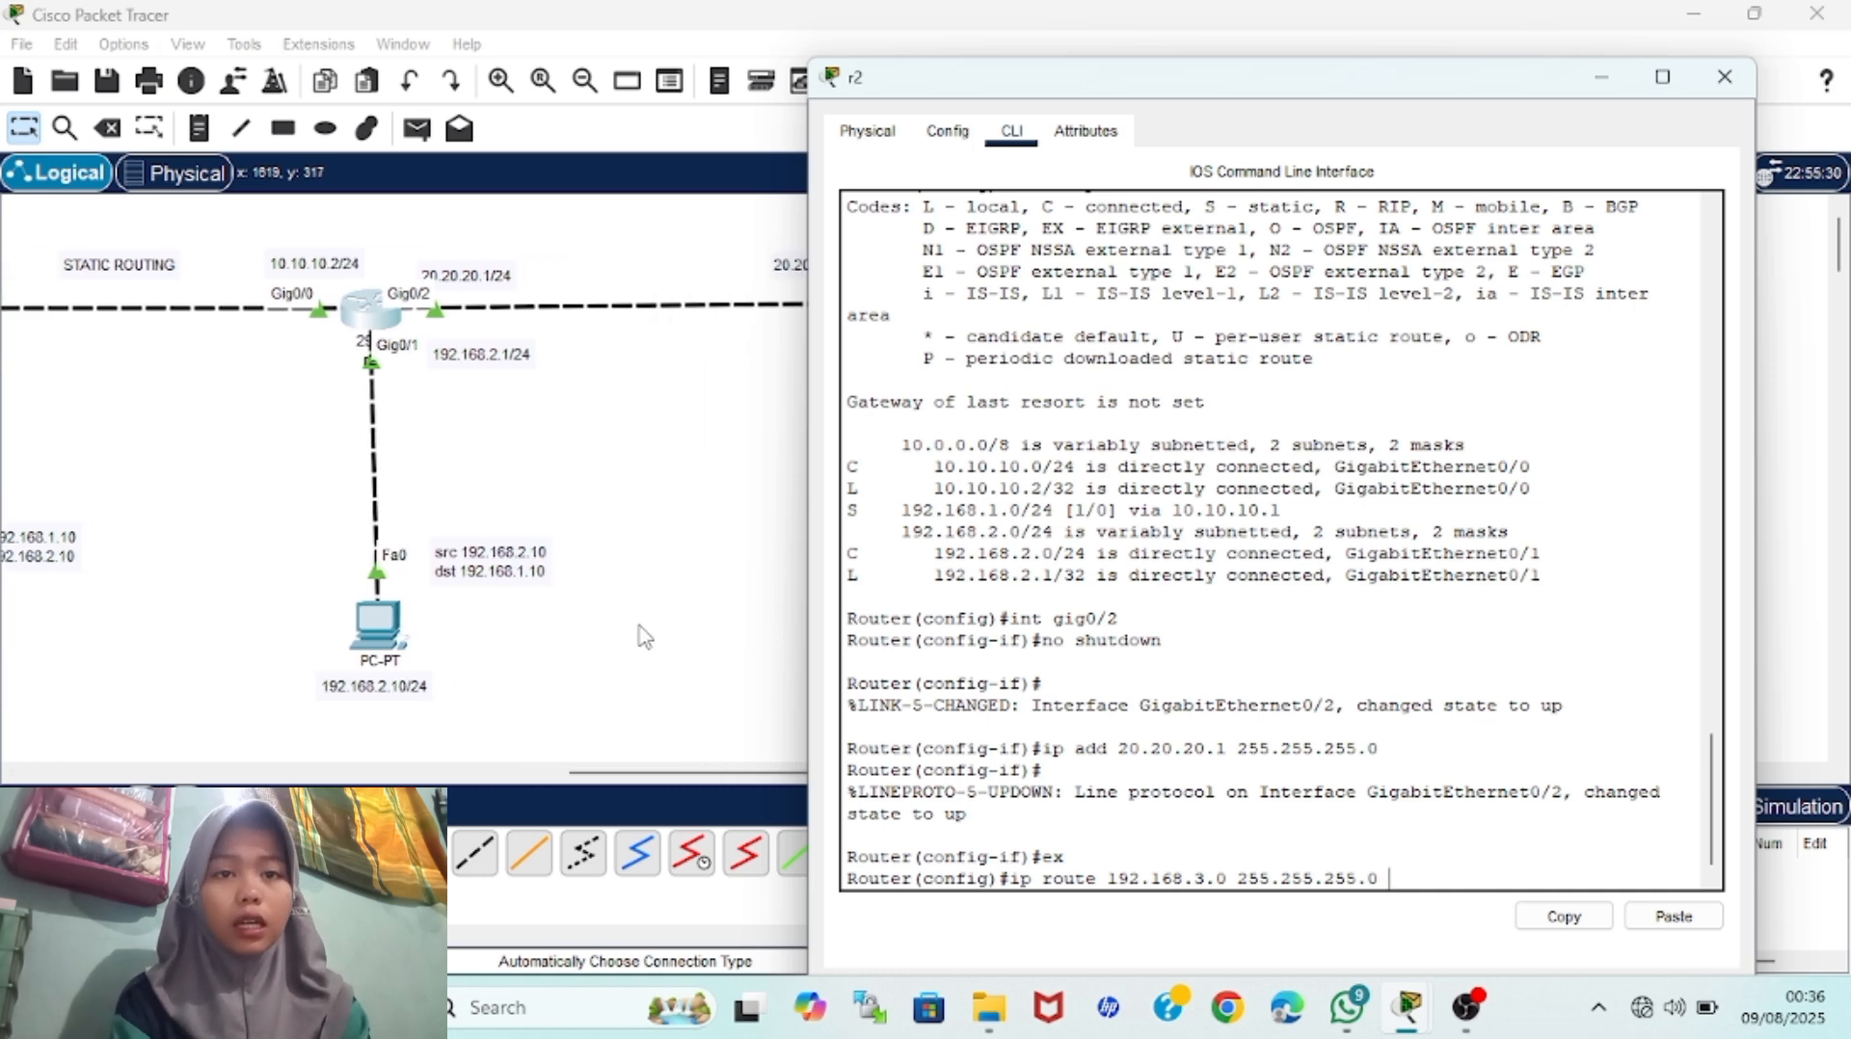
pyautogui.write('.0 20.20.20.2')
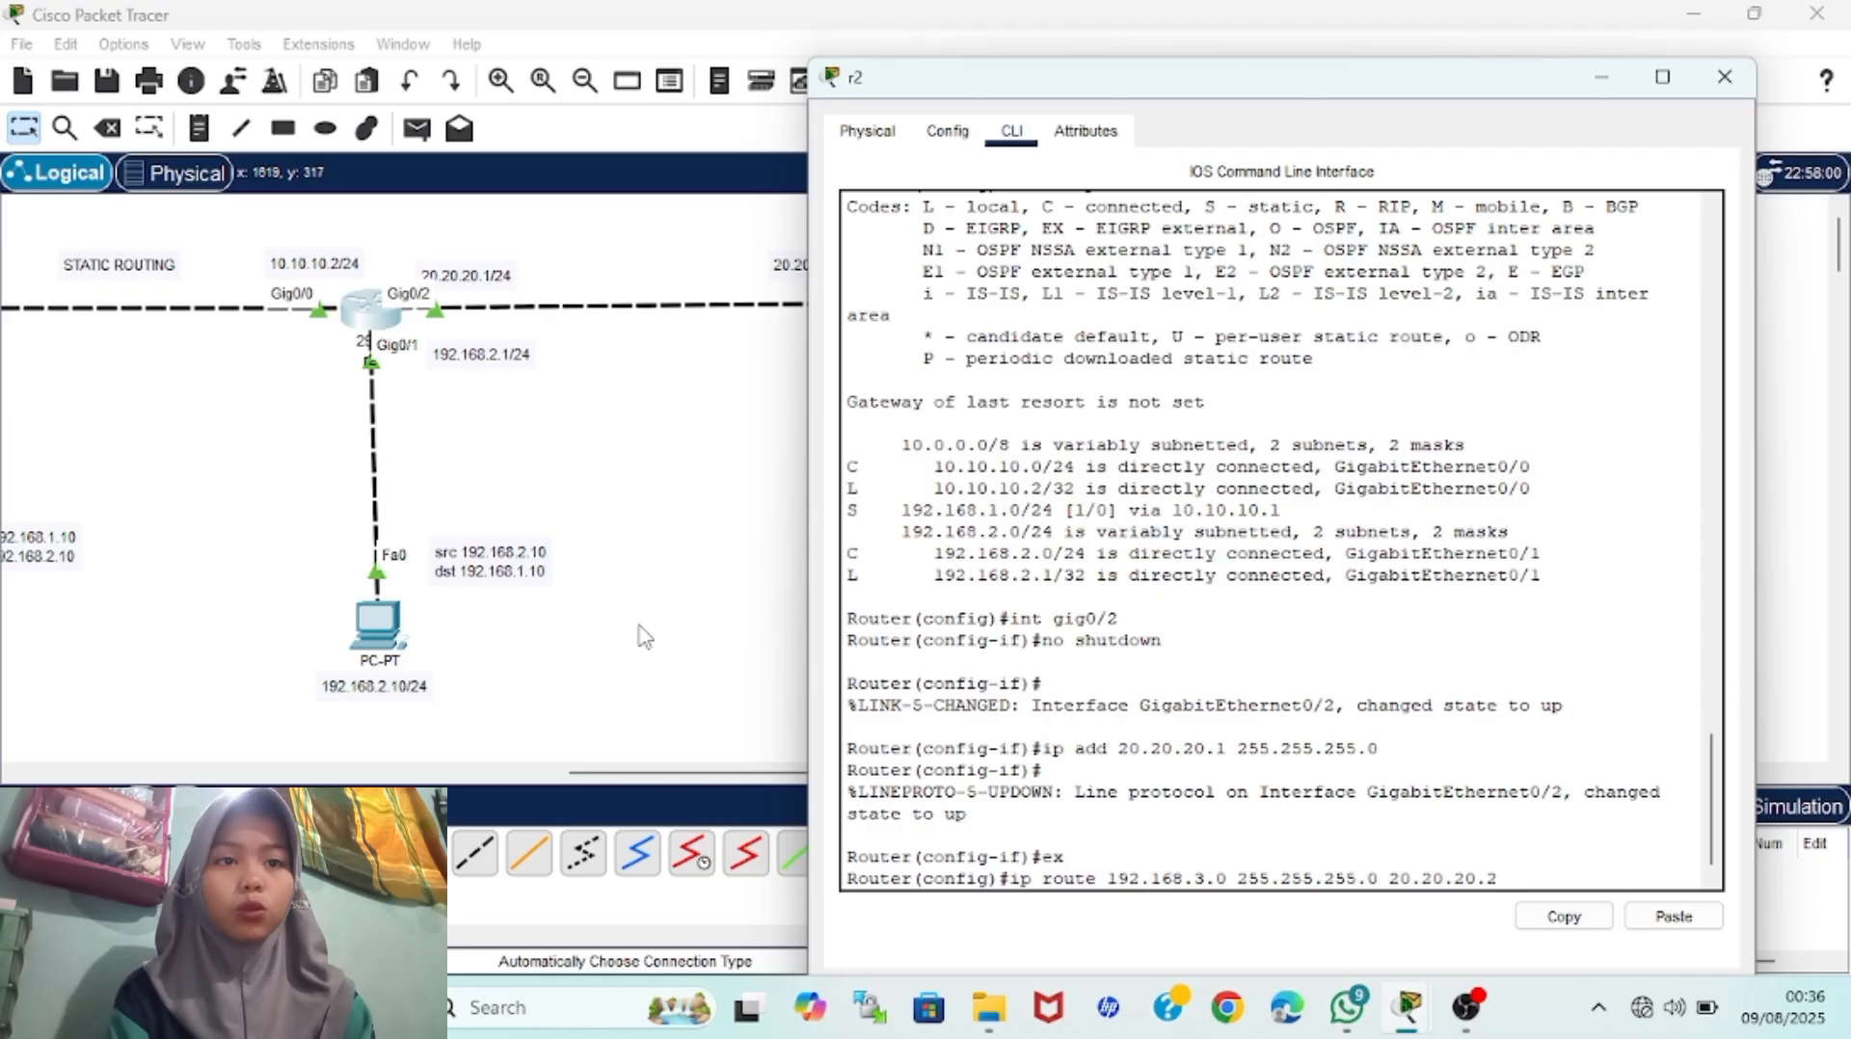
pyautogui.hscroll(5, 644, 637)
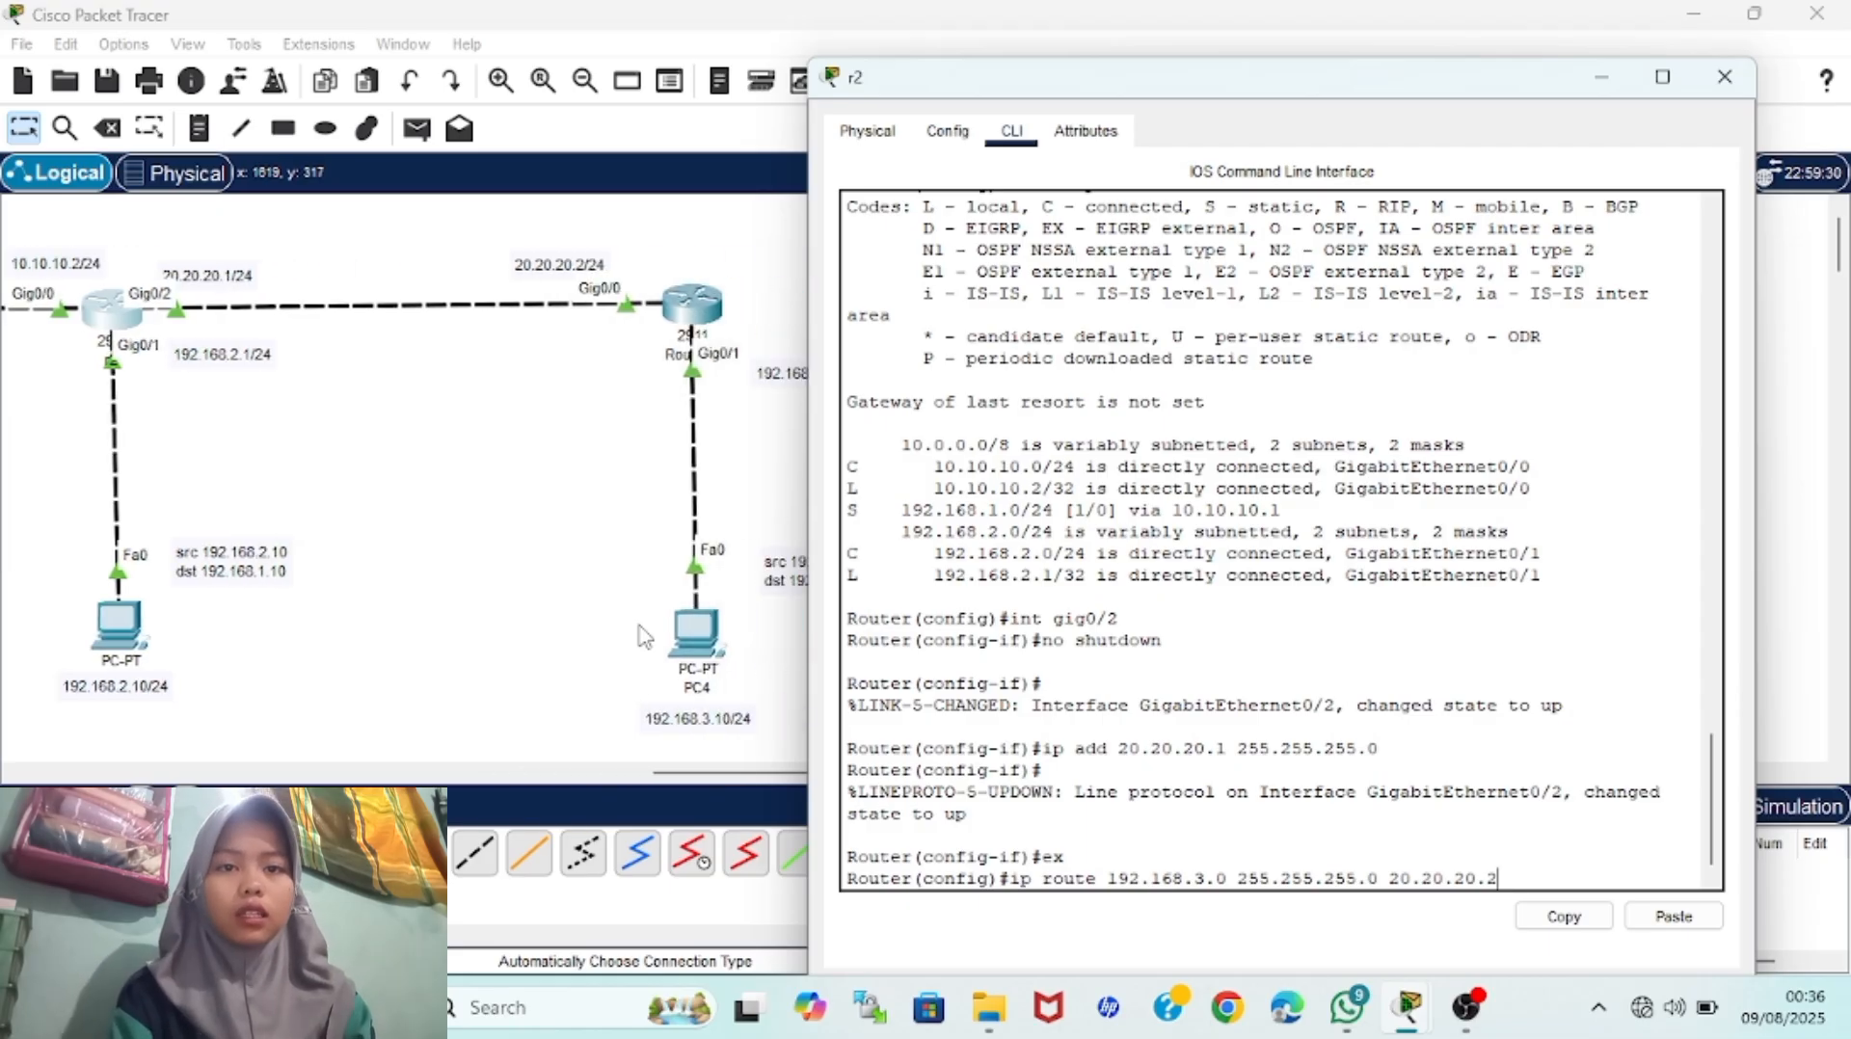
pyautogui.hscroll(1, 644, 637)
pyautogui.press('Return')
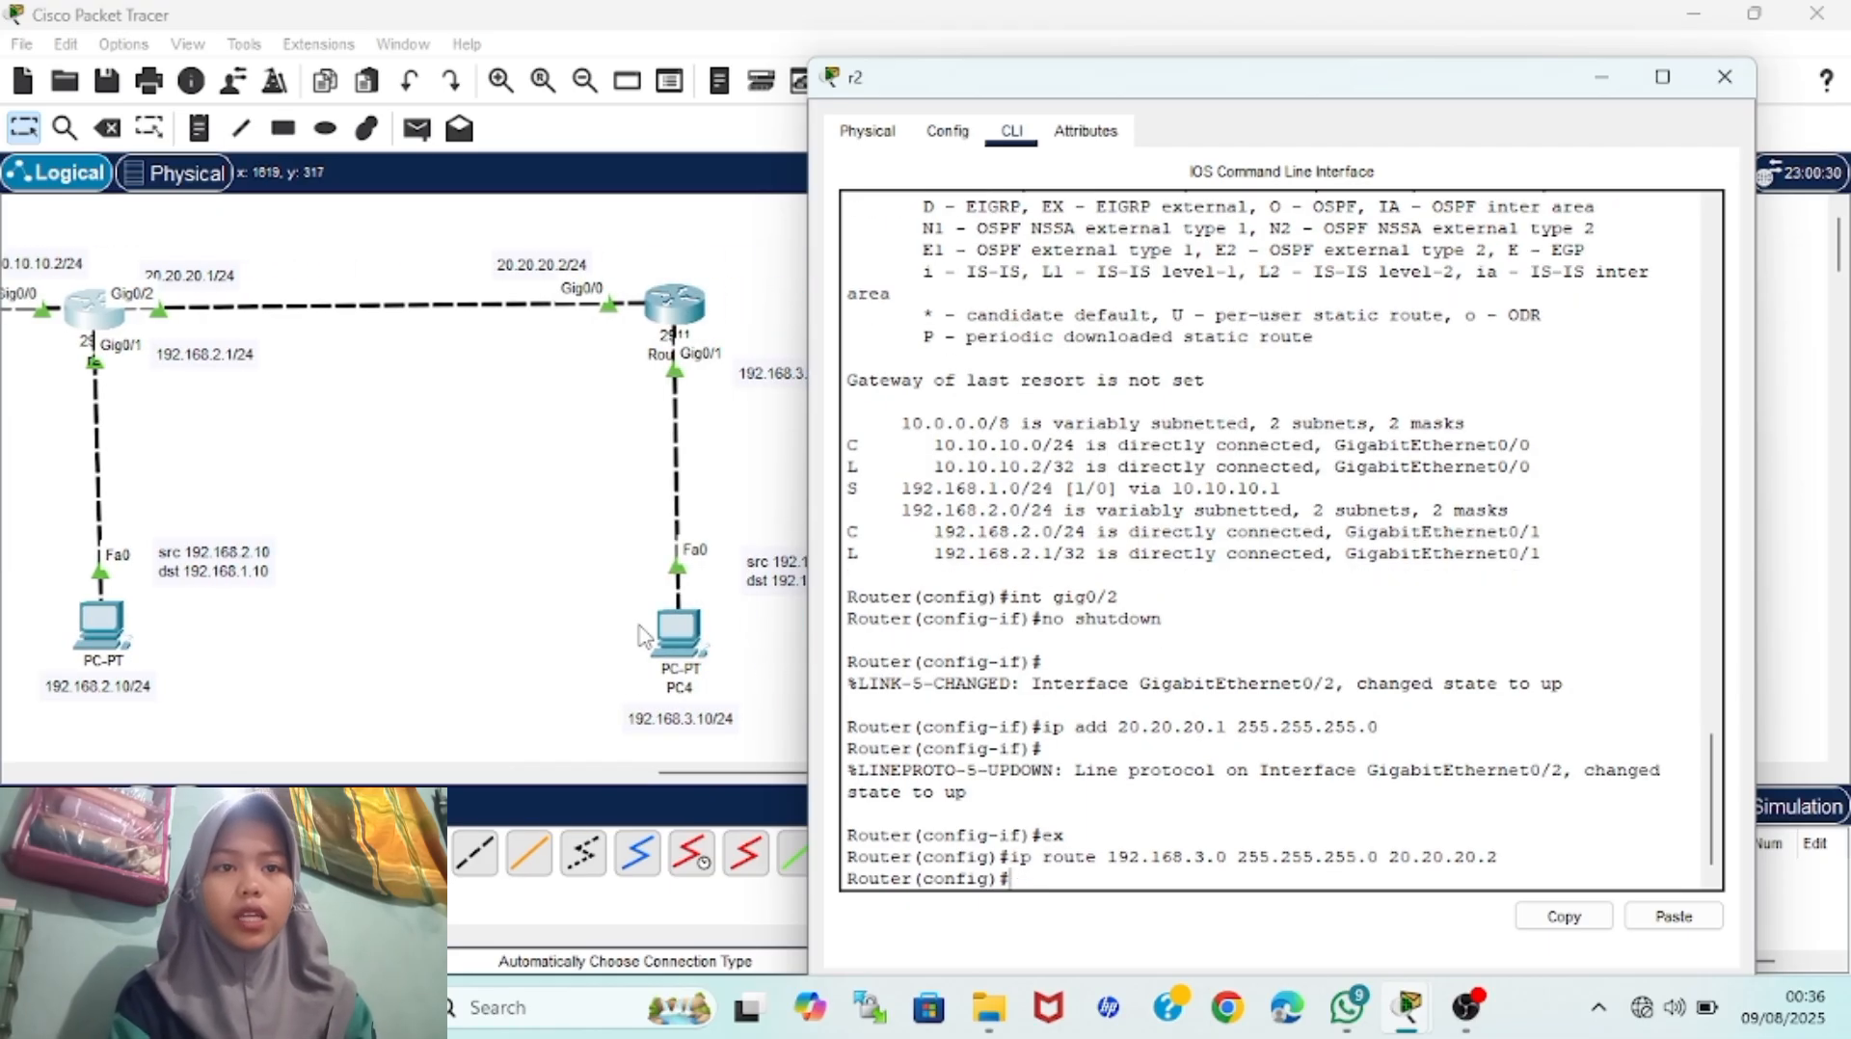
pyautogui.click(513, 509)
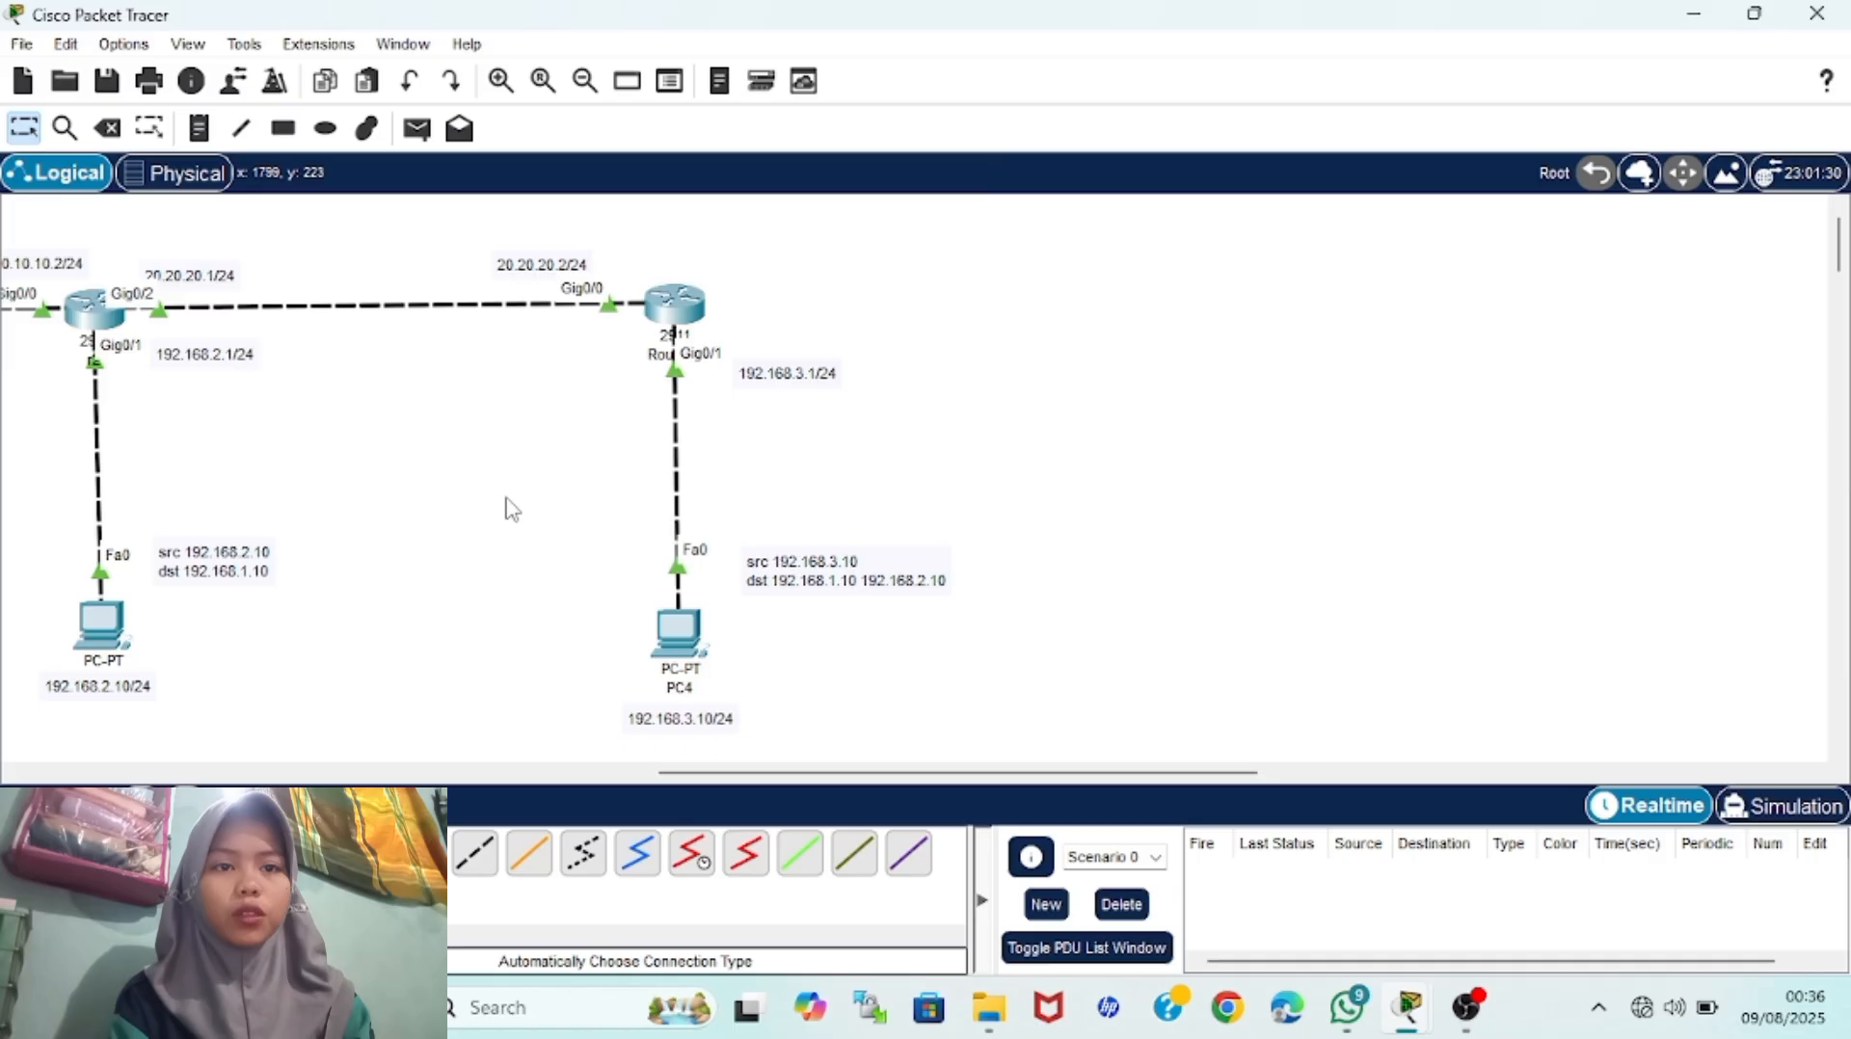
# In Router3's command line, add a static route to 192.168.1.0 255.255.255.0 via next hop 20.20.20.1
pyautogui.click(691, 314)
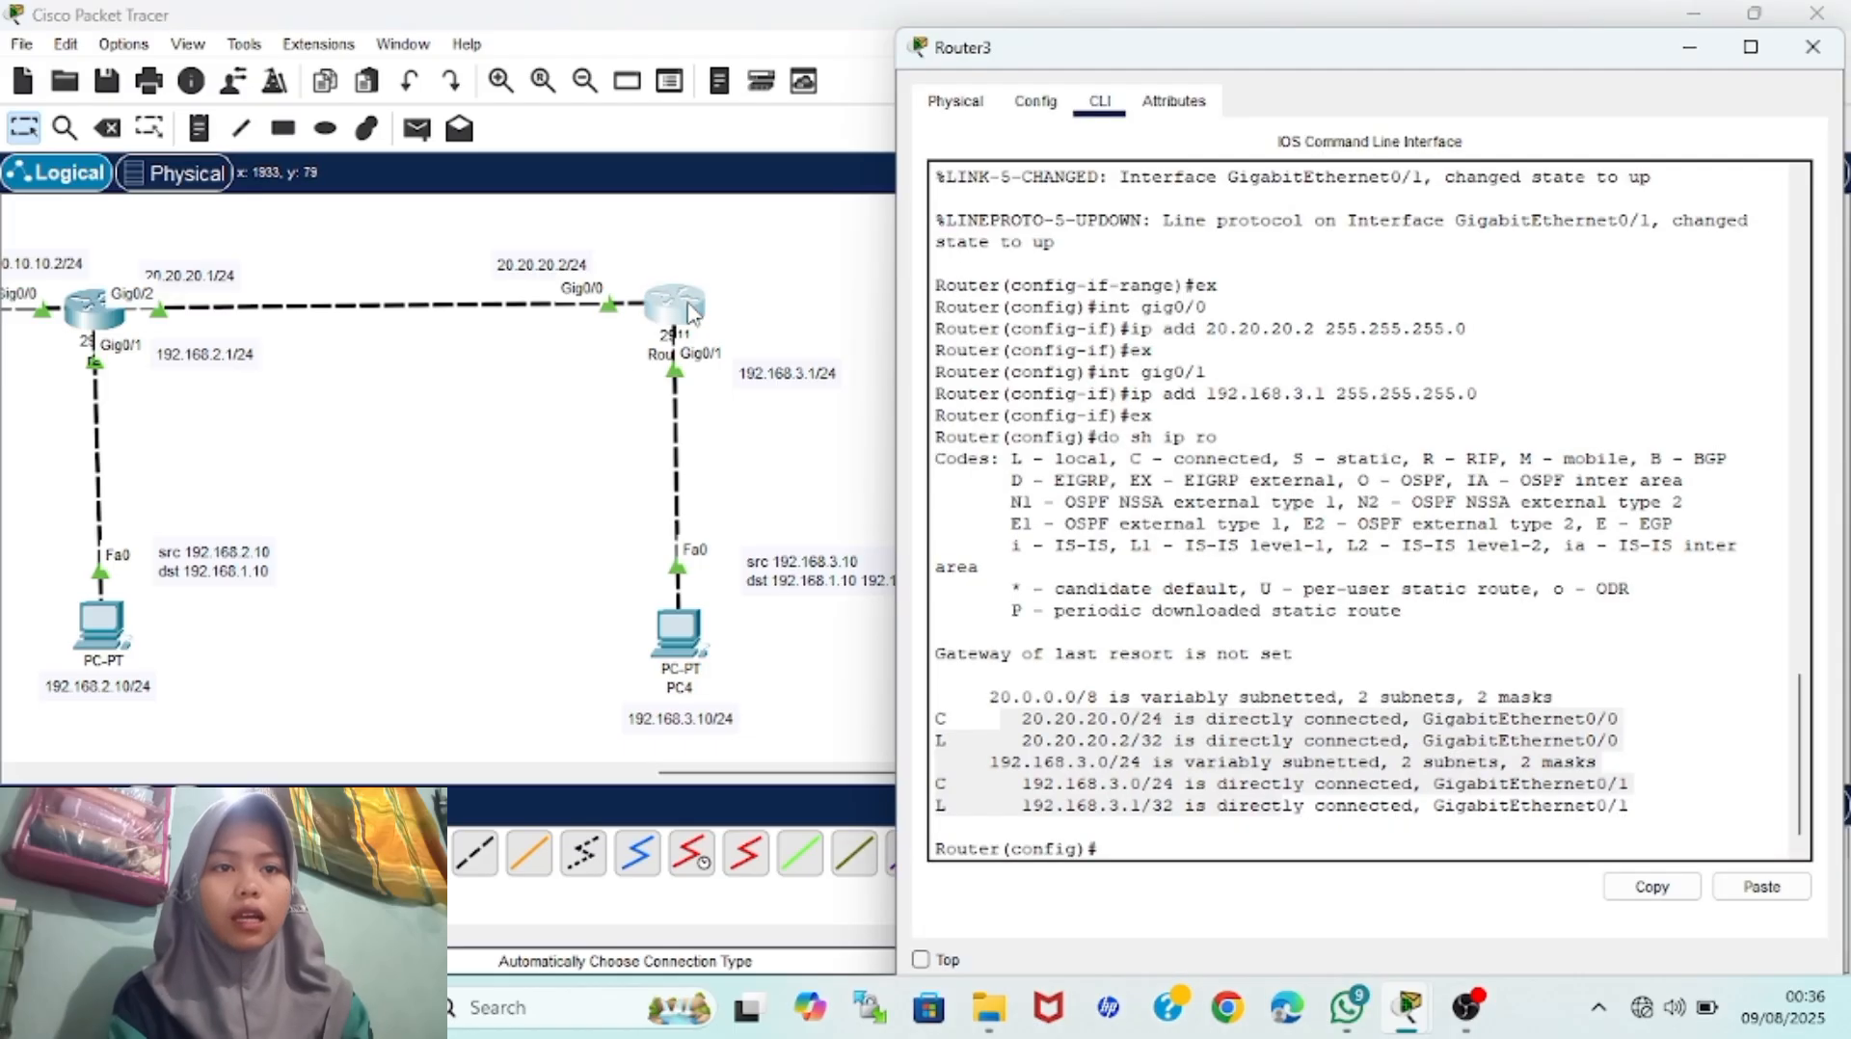
pyautogui.click(1132, 859)
pyautogui.write('ip')
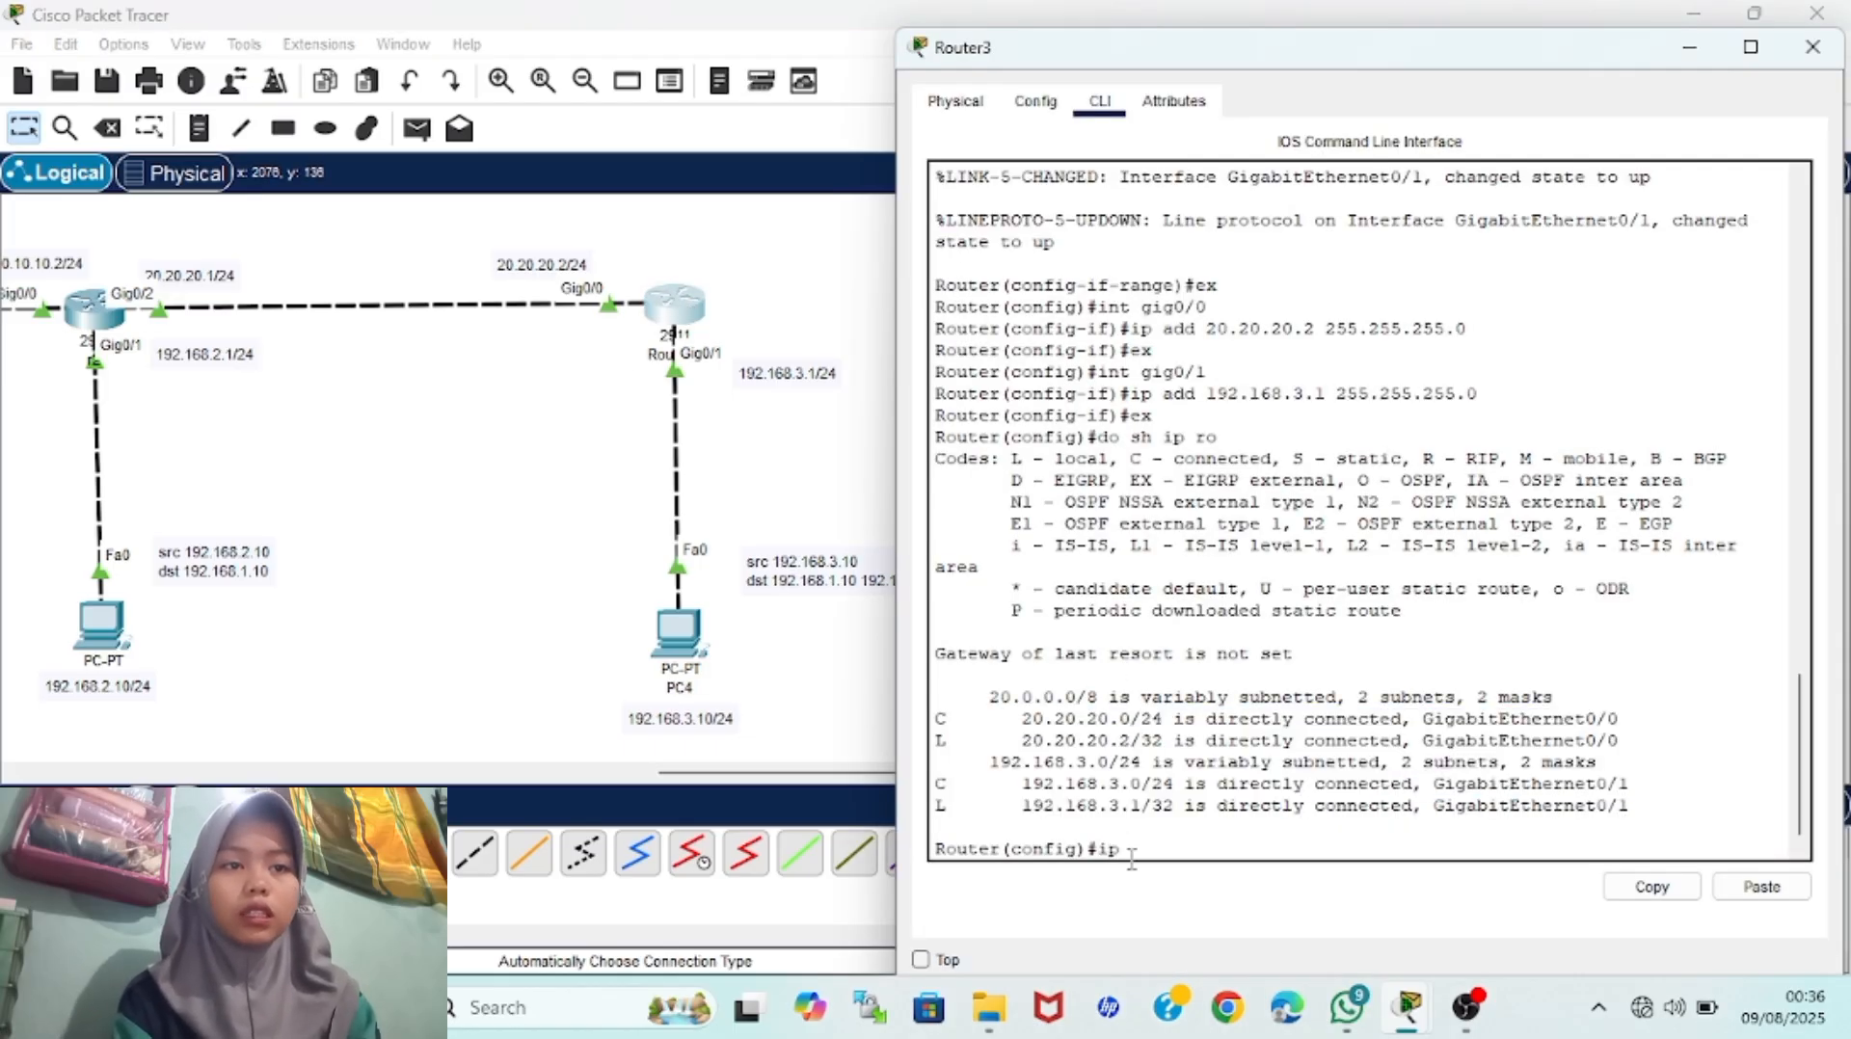
pyautogui.write(' route')
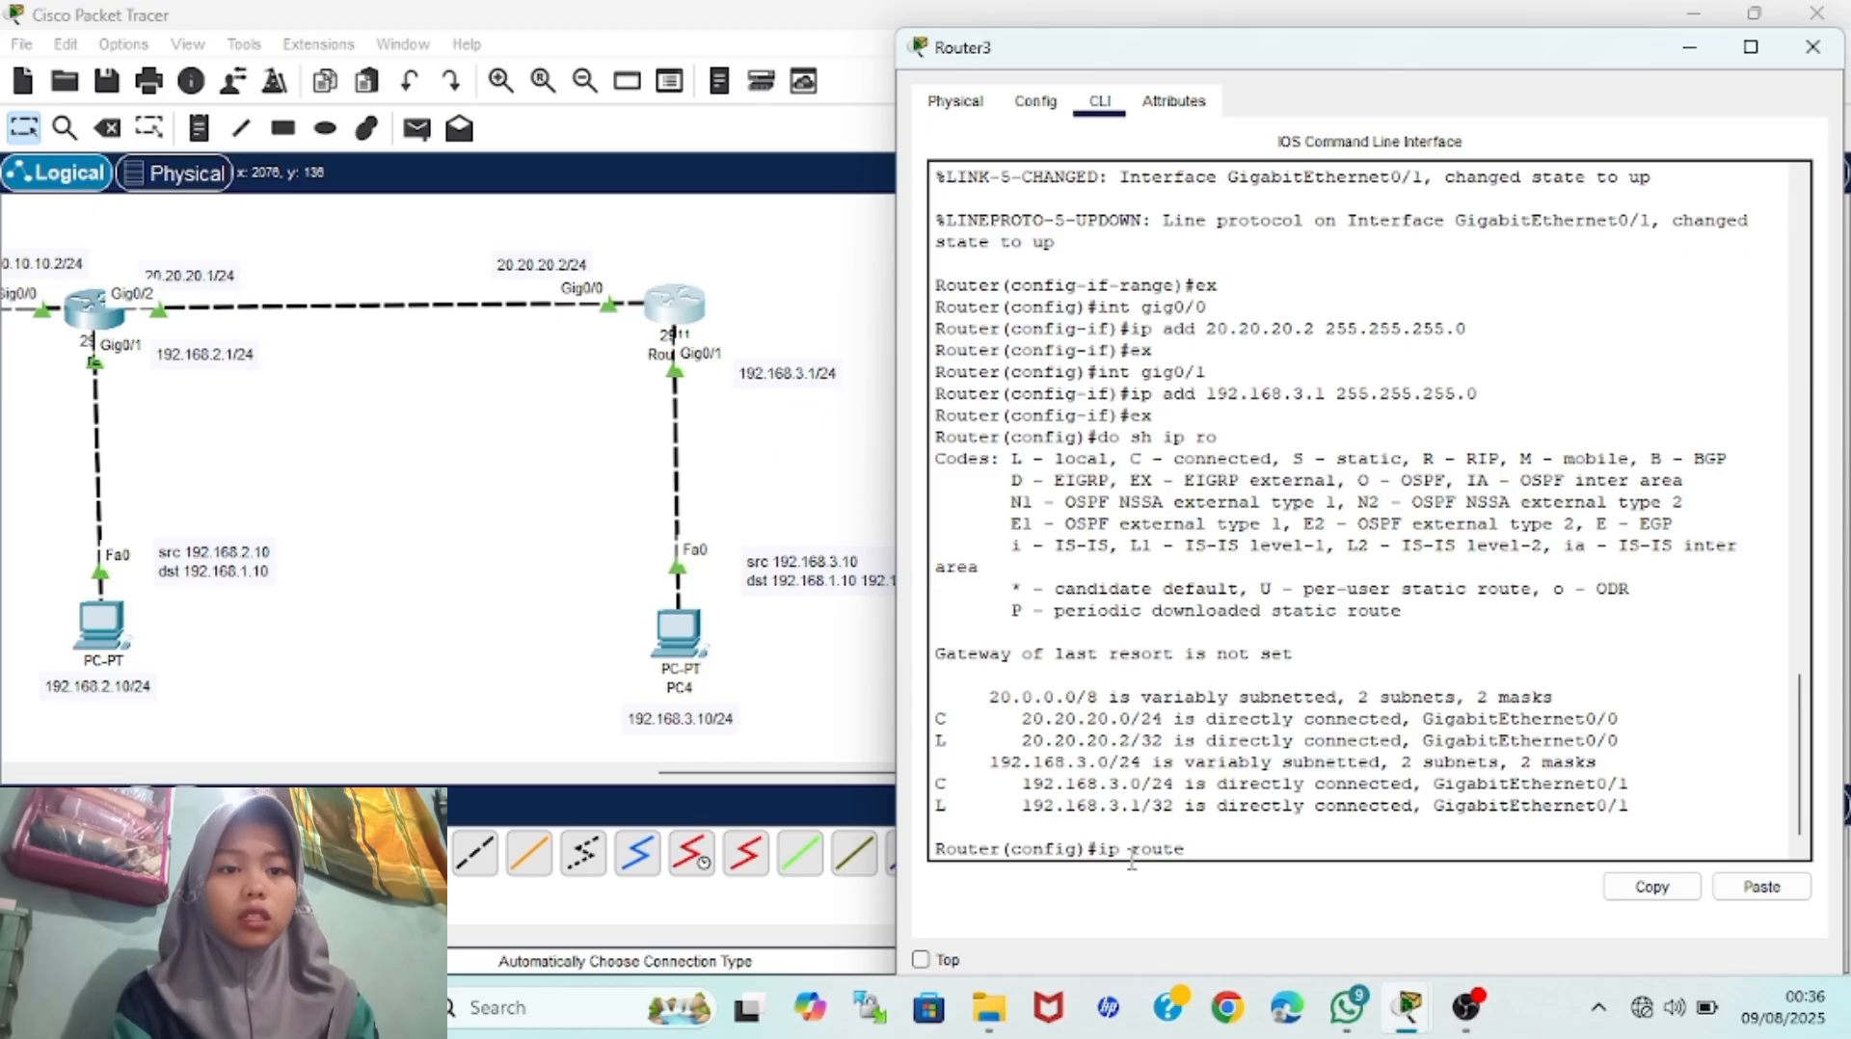
pyautogui.write(' 192.1')
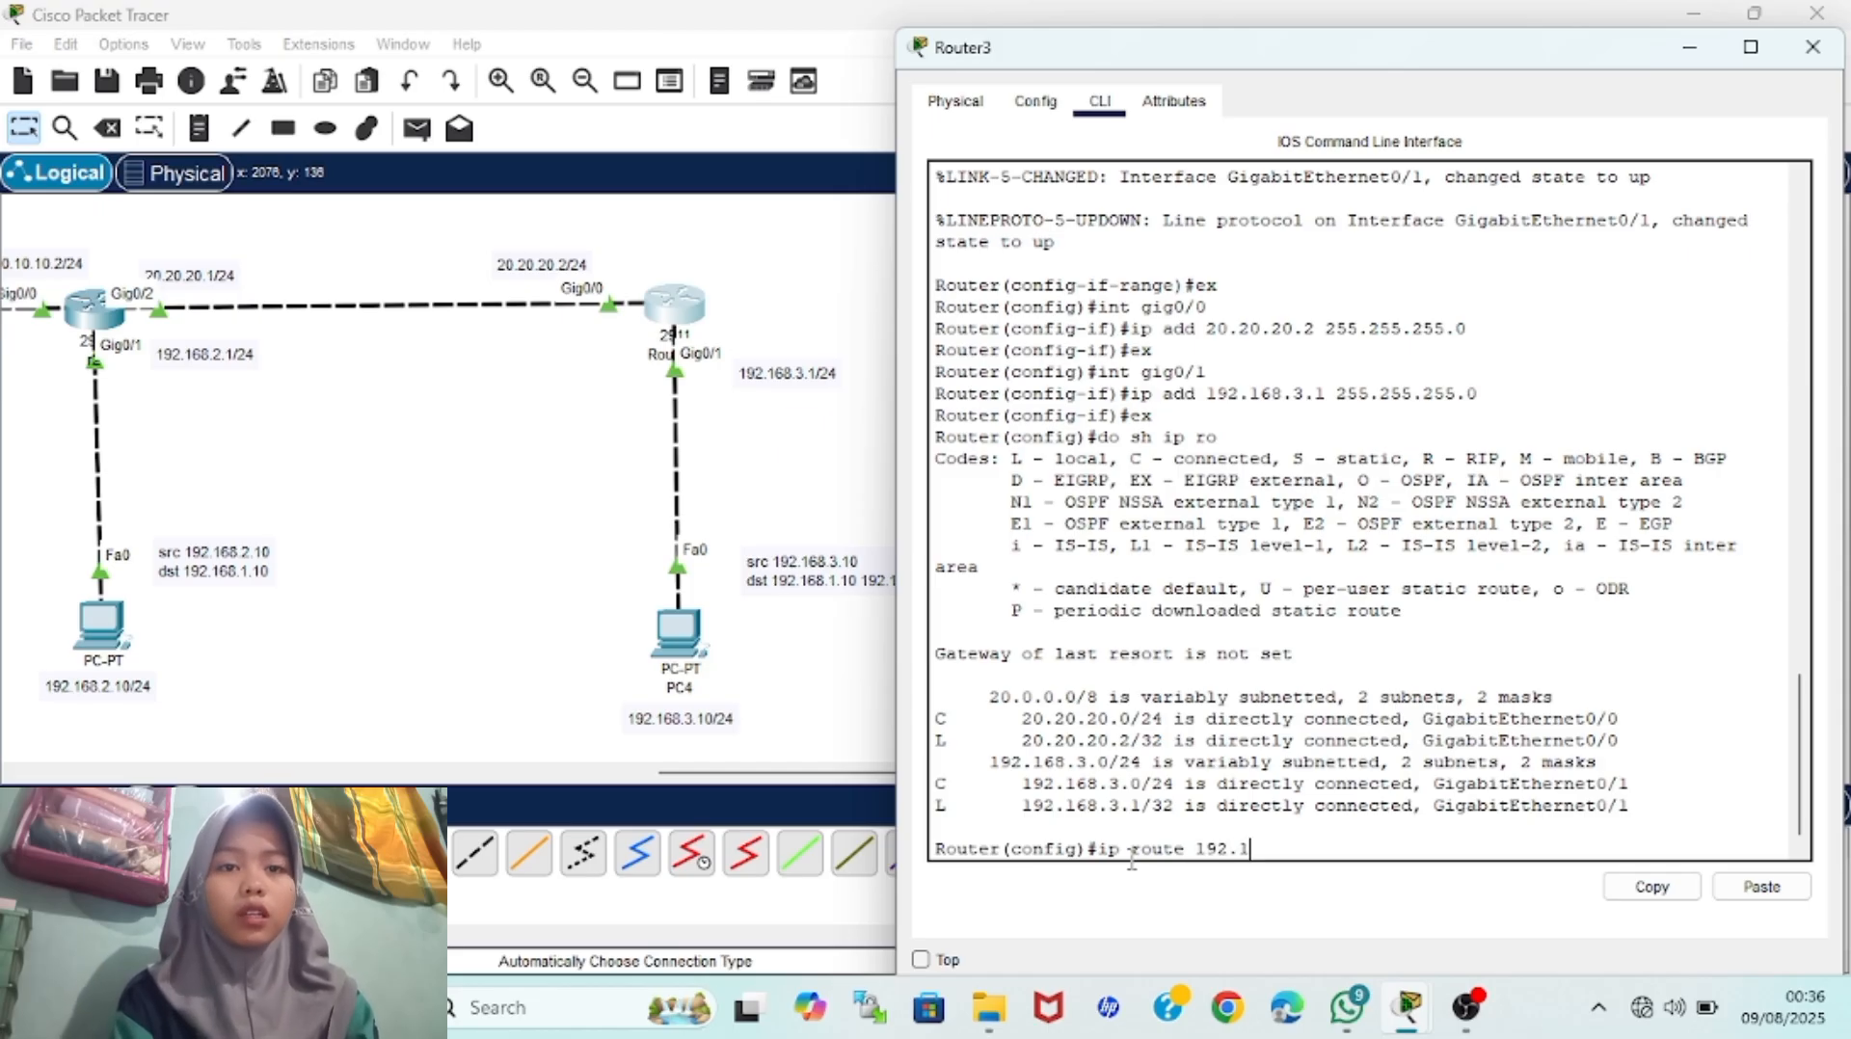
pyautogui.write('68.1.0 255.255.255.0')
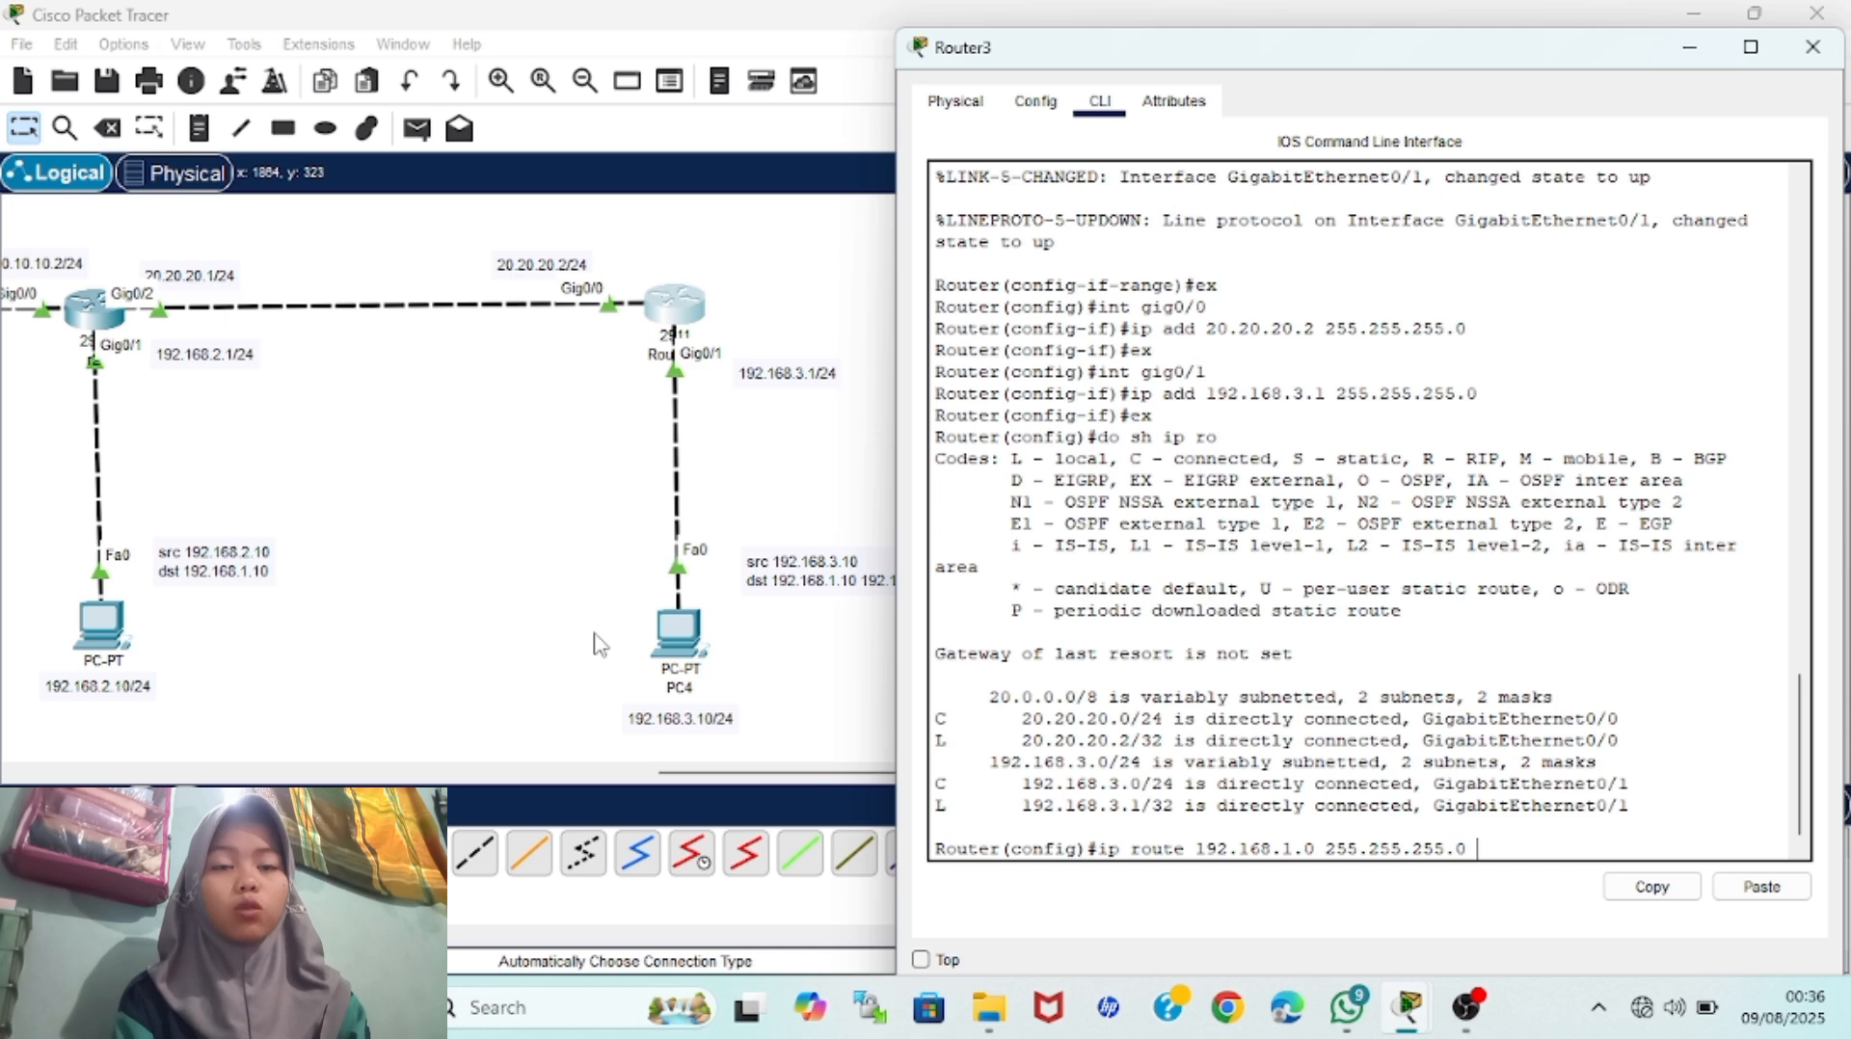
pyautogui.hscroll(-2, 600, 644)
pyautogui.write('20.20.20.')
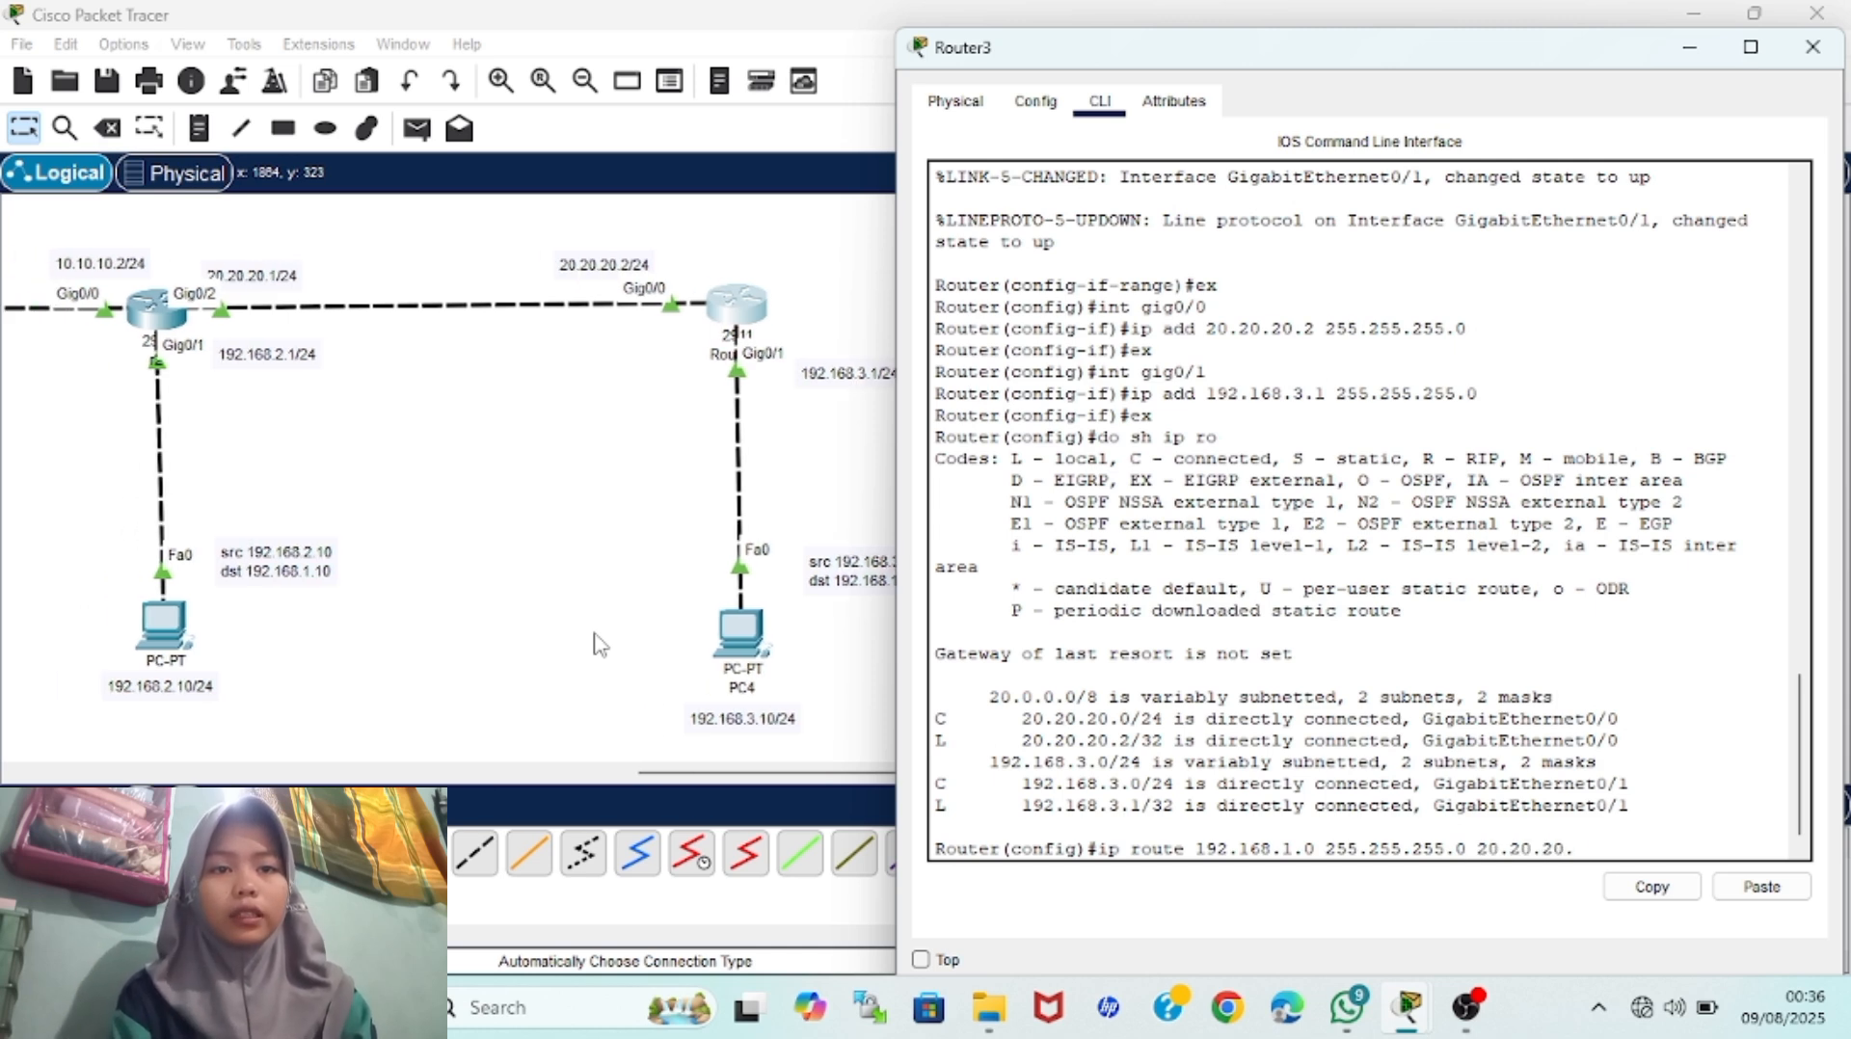
pyautogui.write('1')
pyautogui.press('Return')
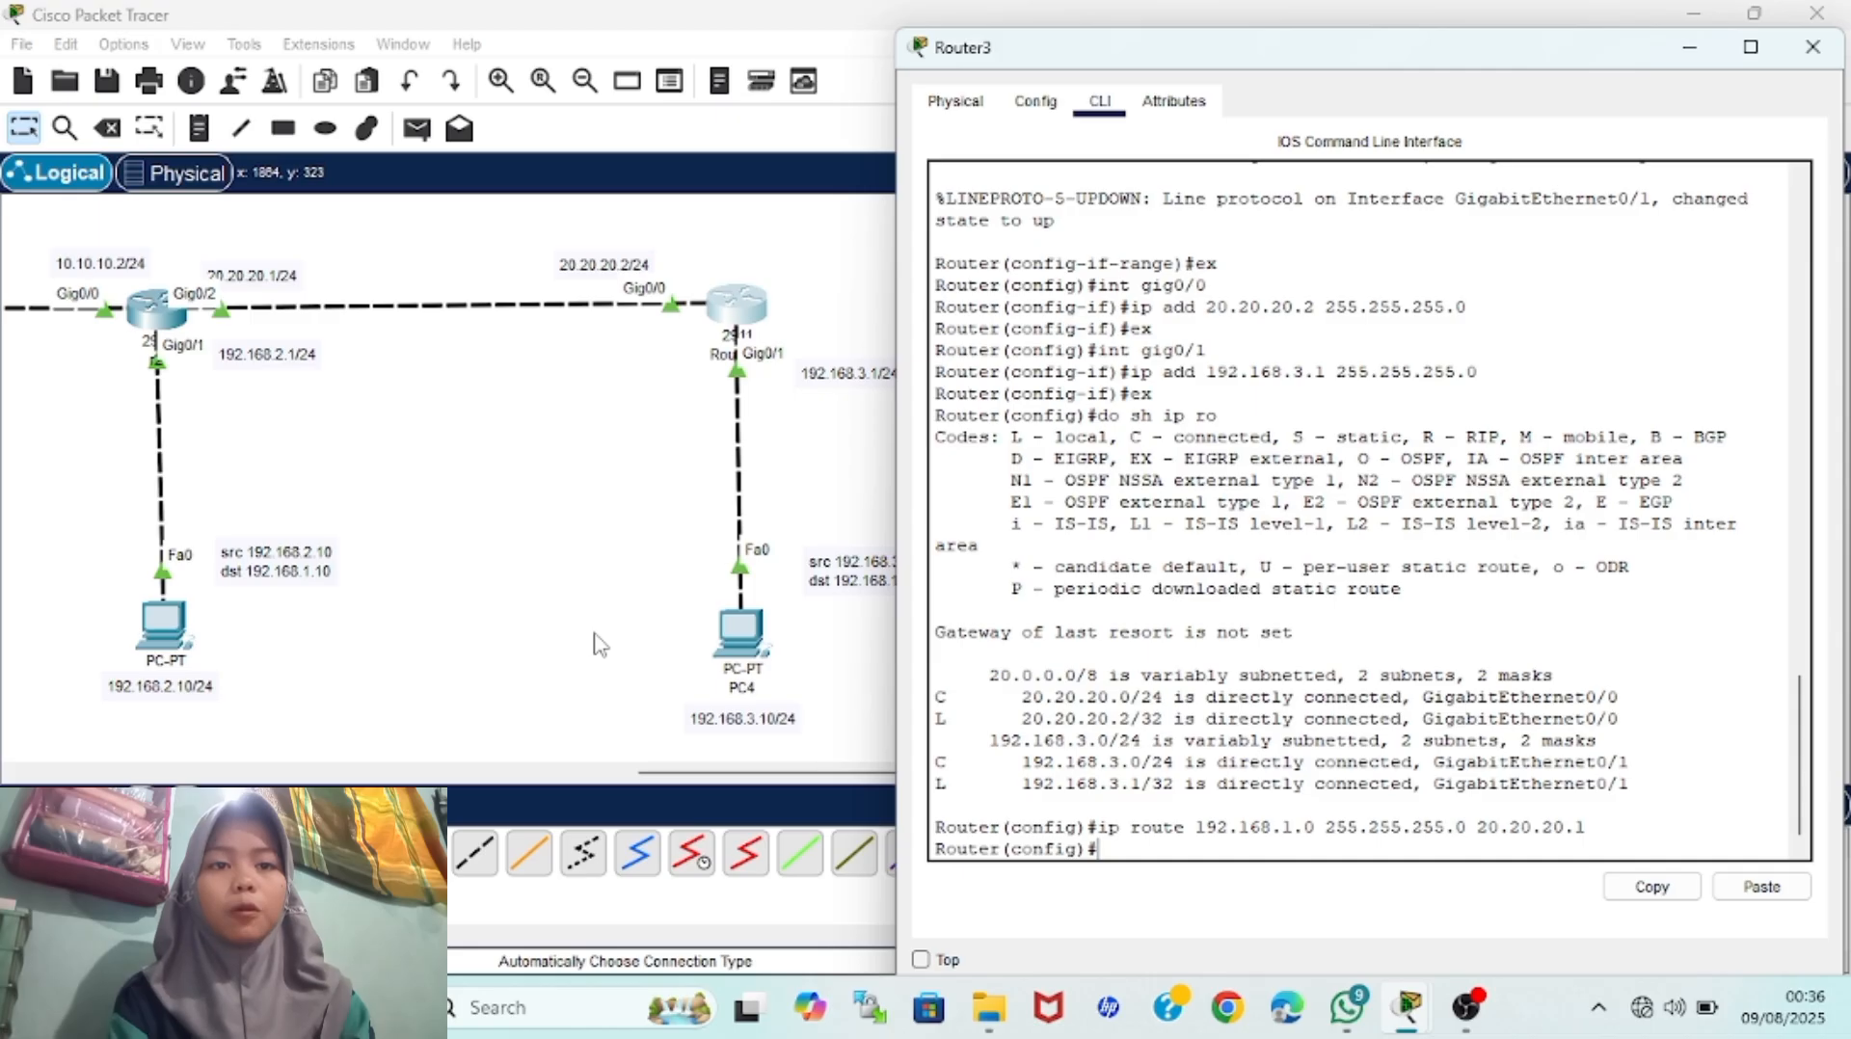
# In Router3's command line, add a static route to 192.168.2.0 255.255.255.0 via next hop 20.20.20.1
pyautogui.write('ip rou')
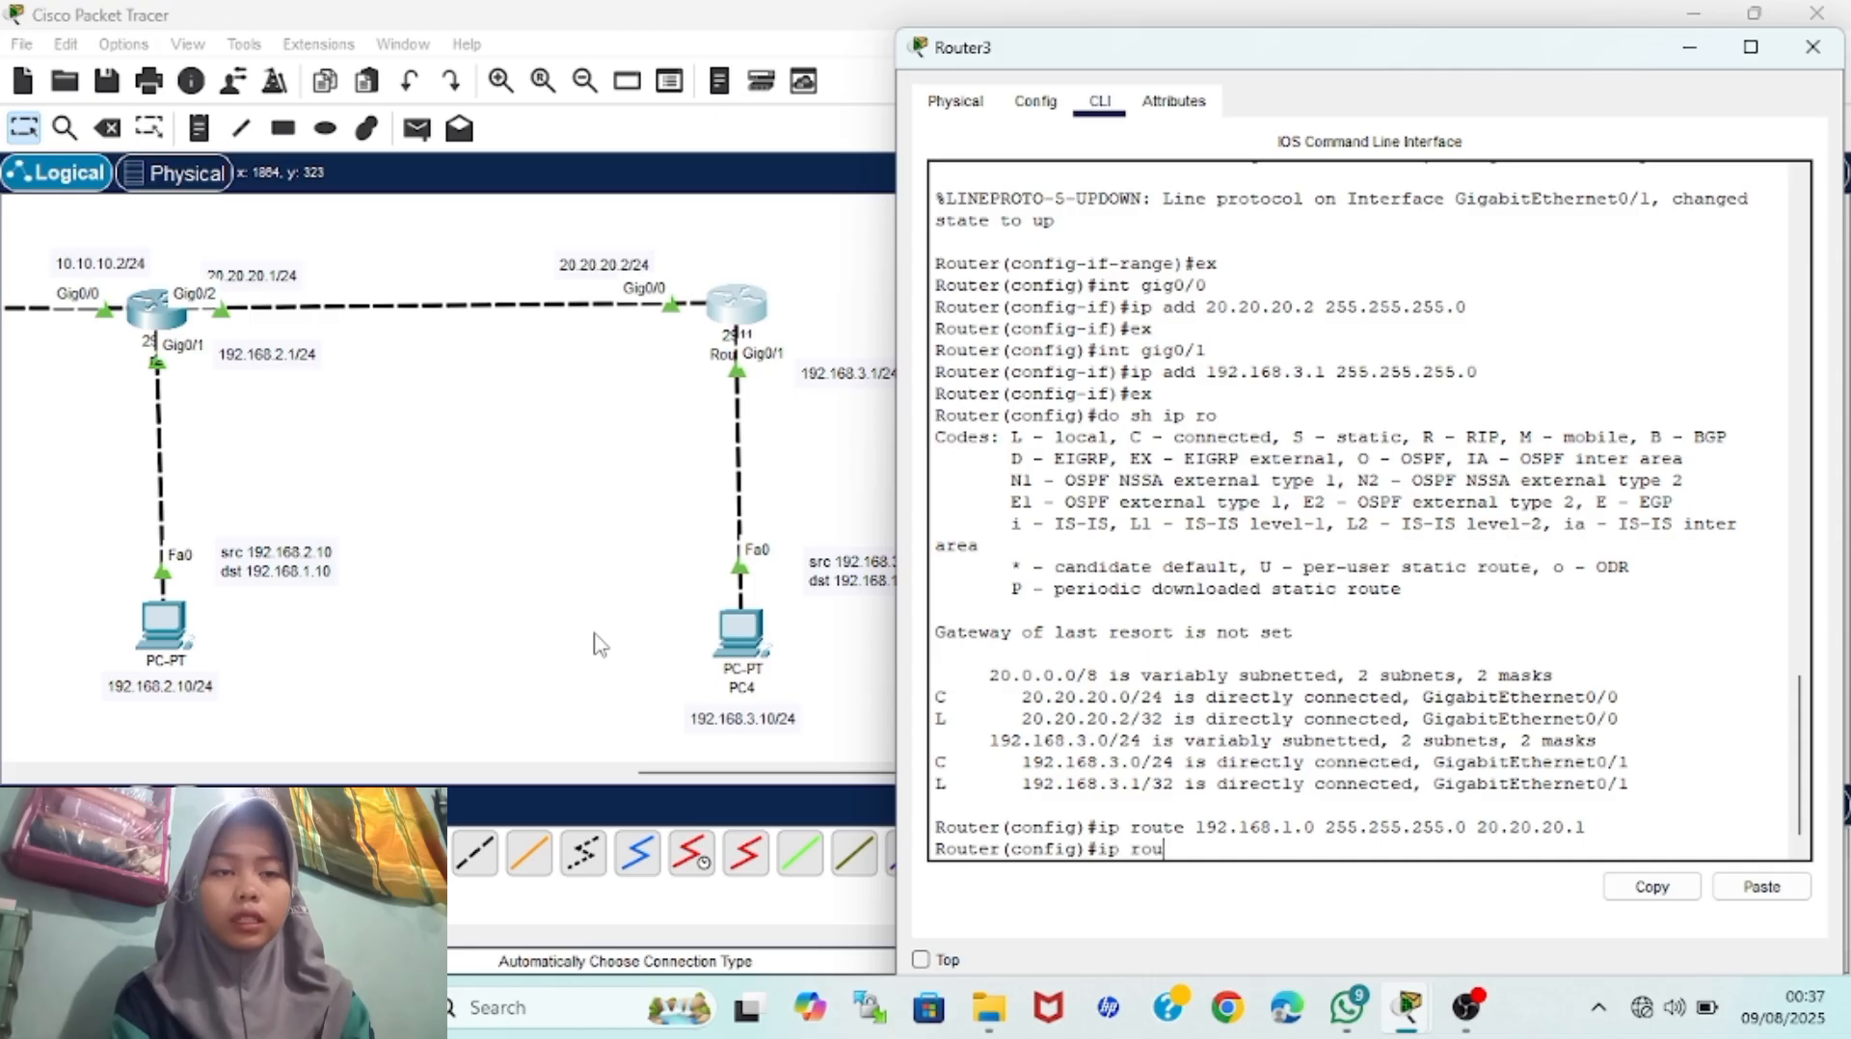
pyautogui.write('te 192.168.2.0 255.255')
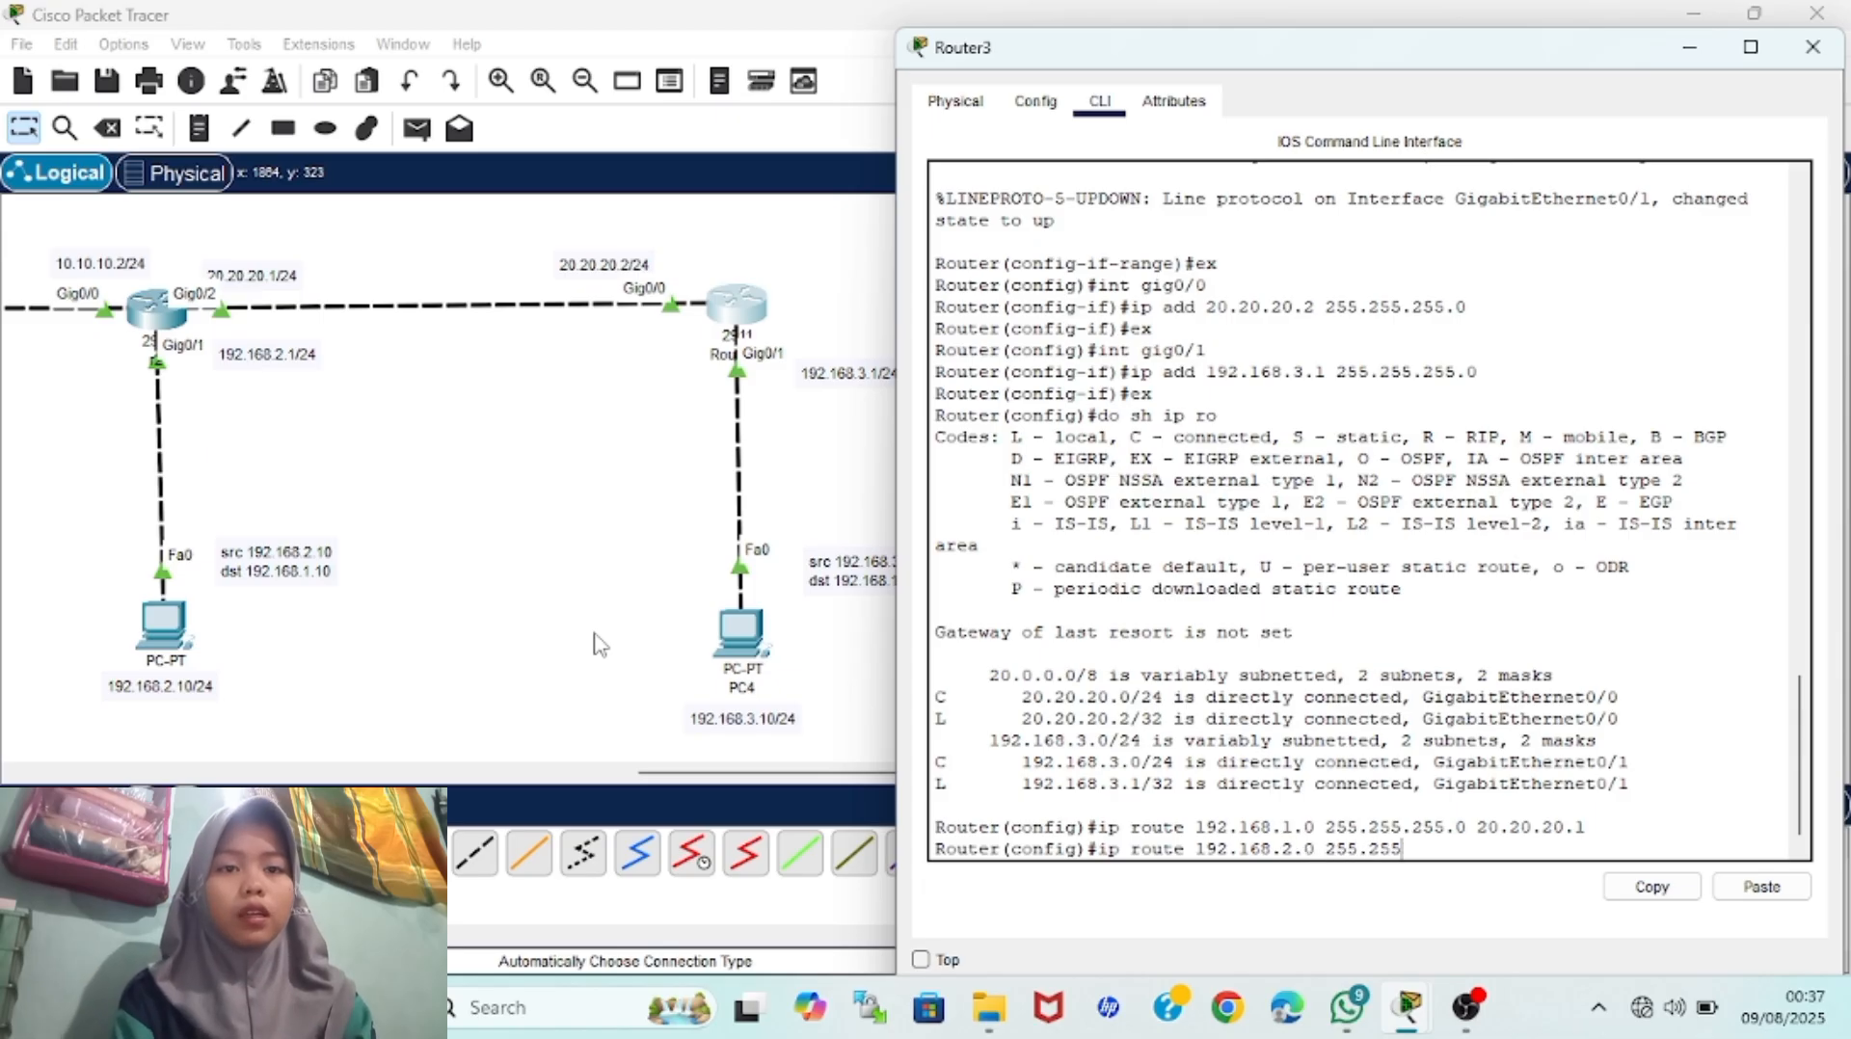
pyautogui.write('.255.0')
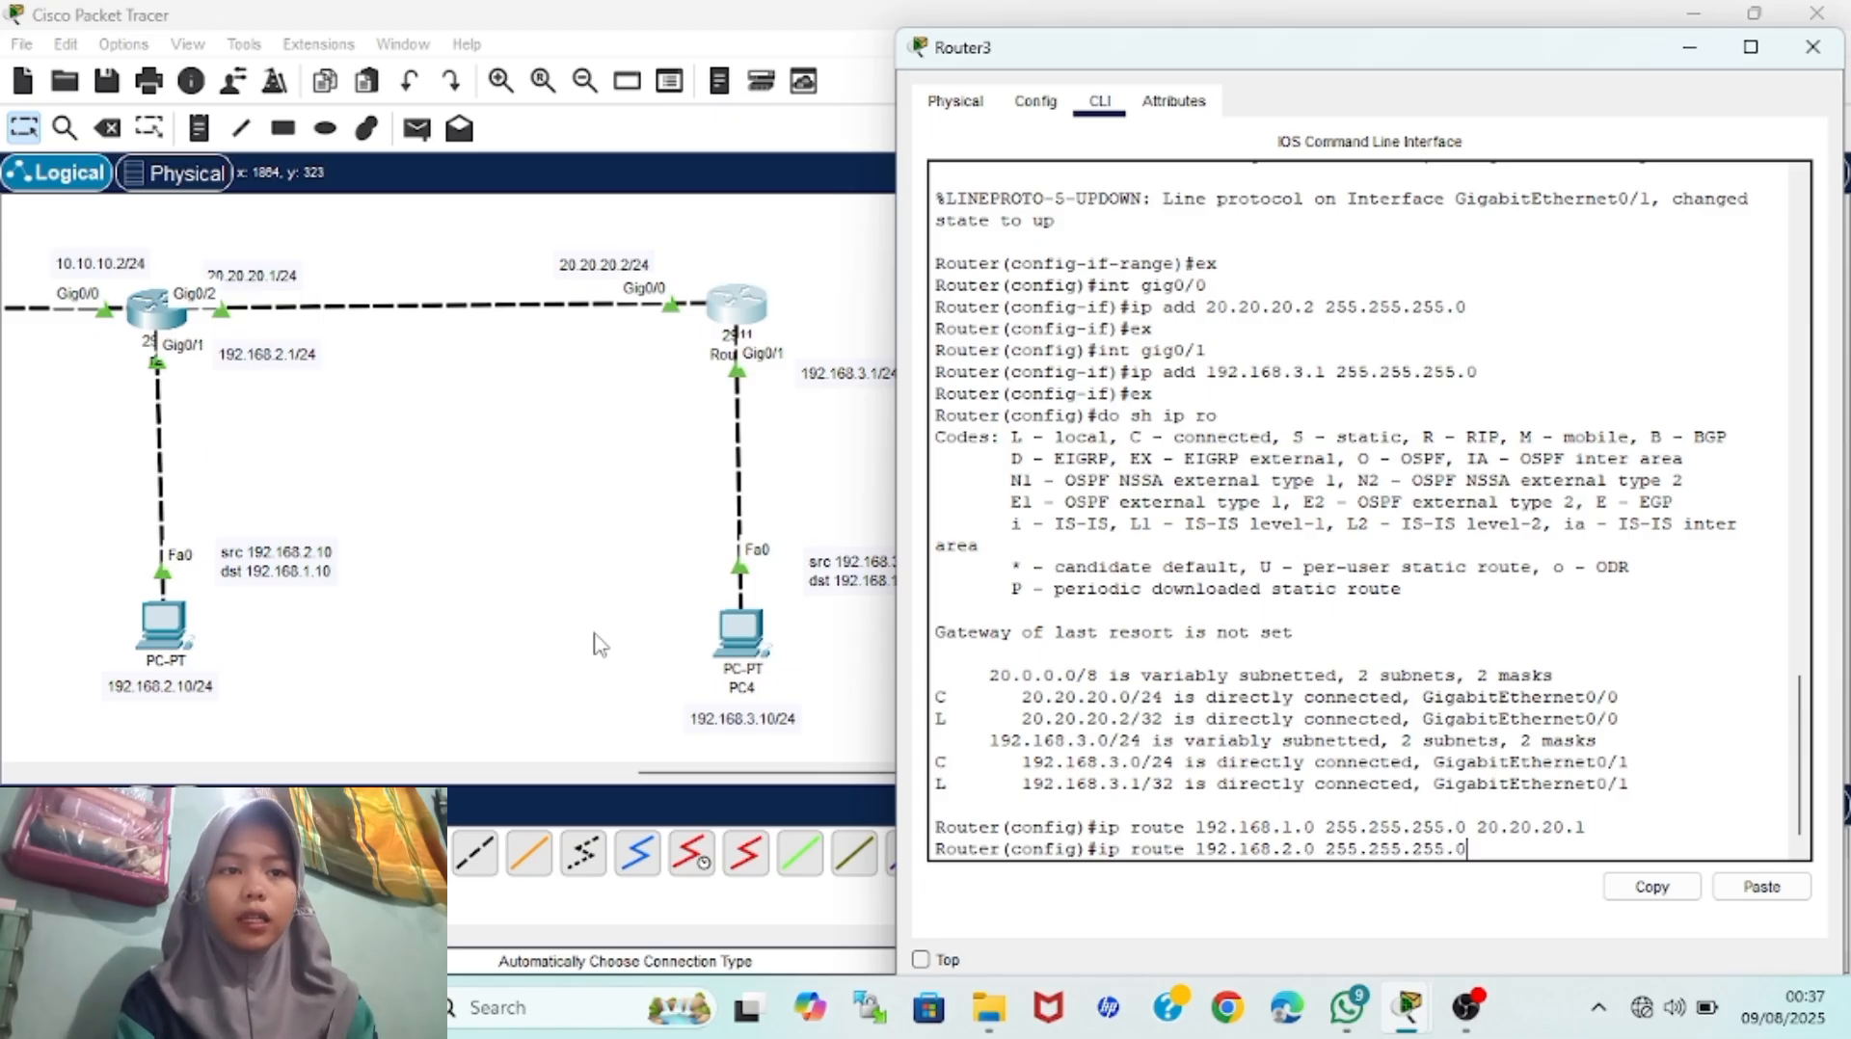
pyautogui.write(' 20.202.')
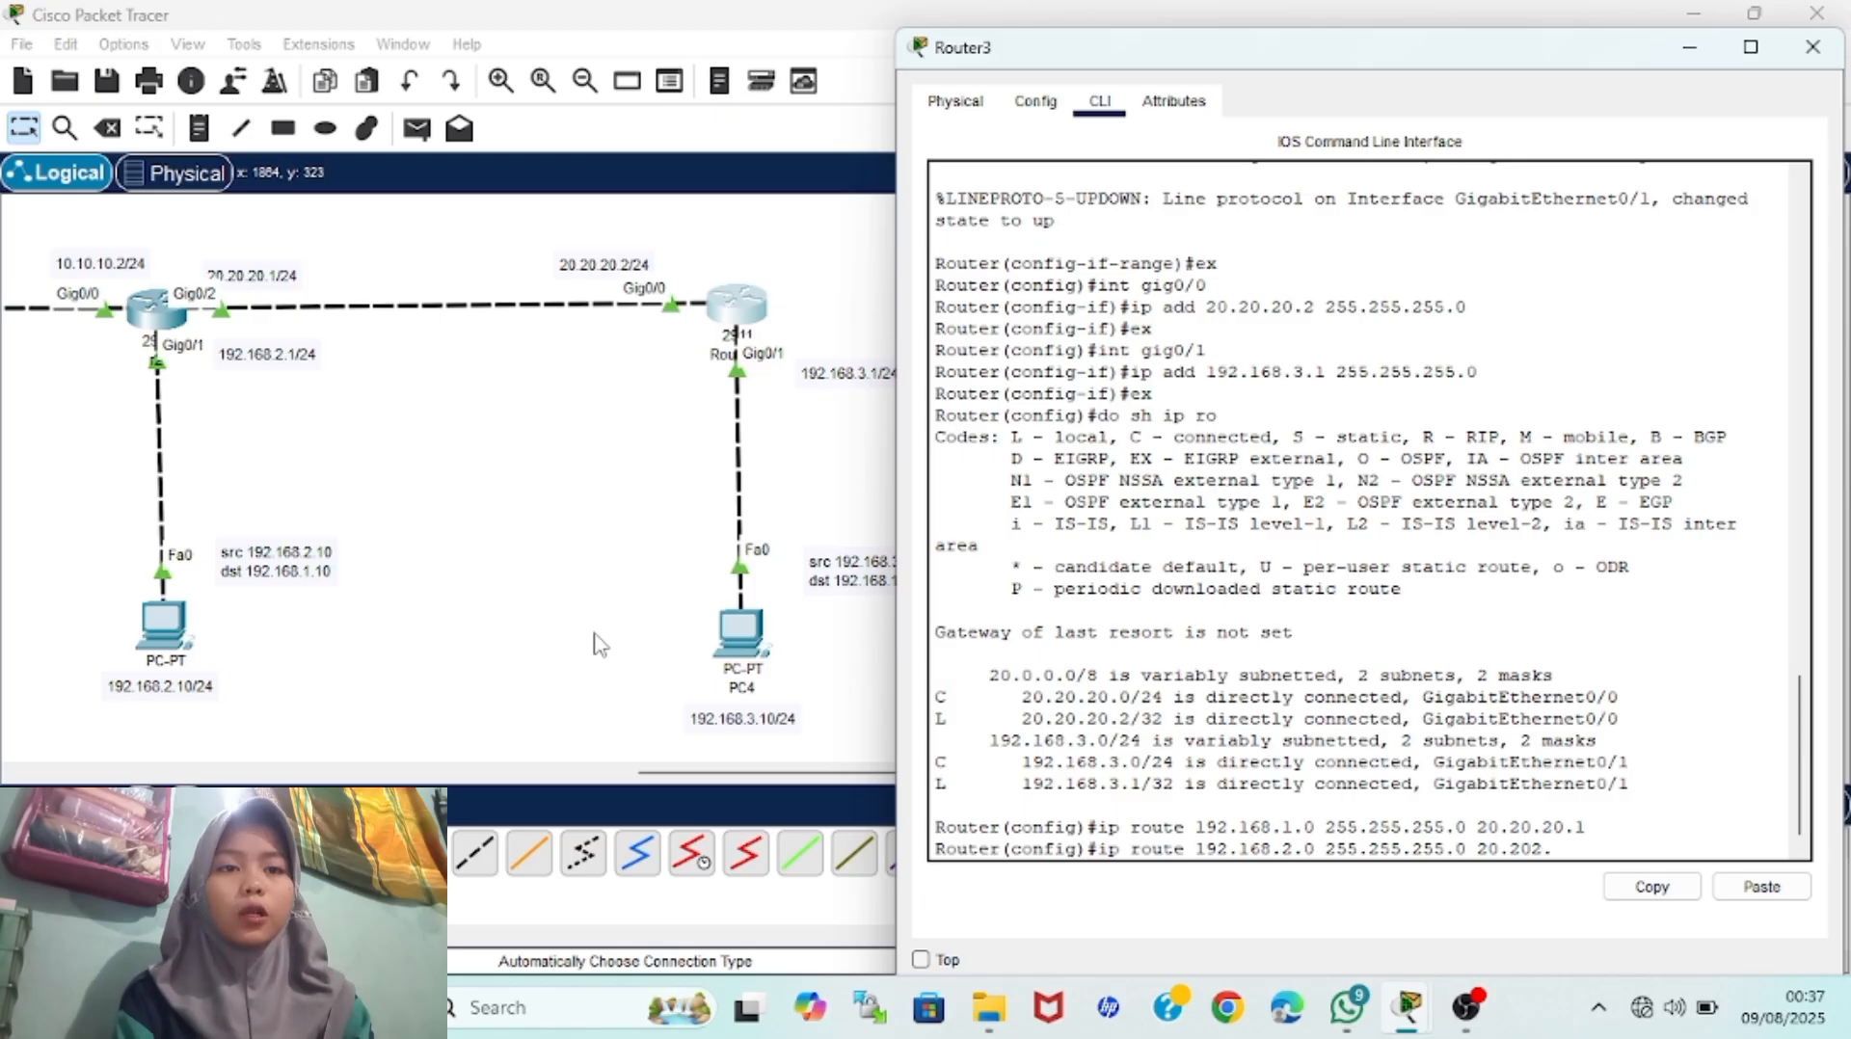
pyautogui.write('20.20')
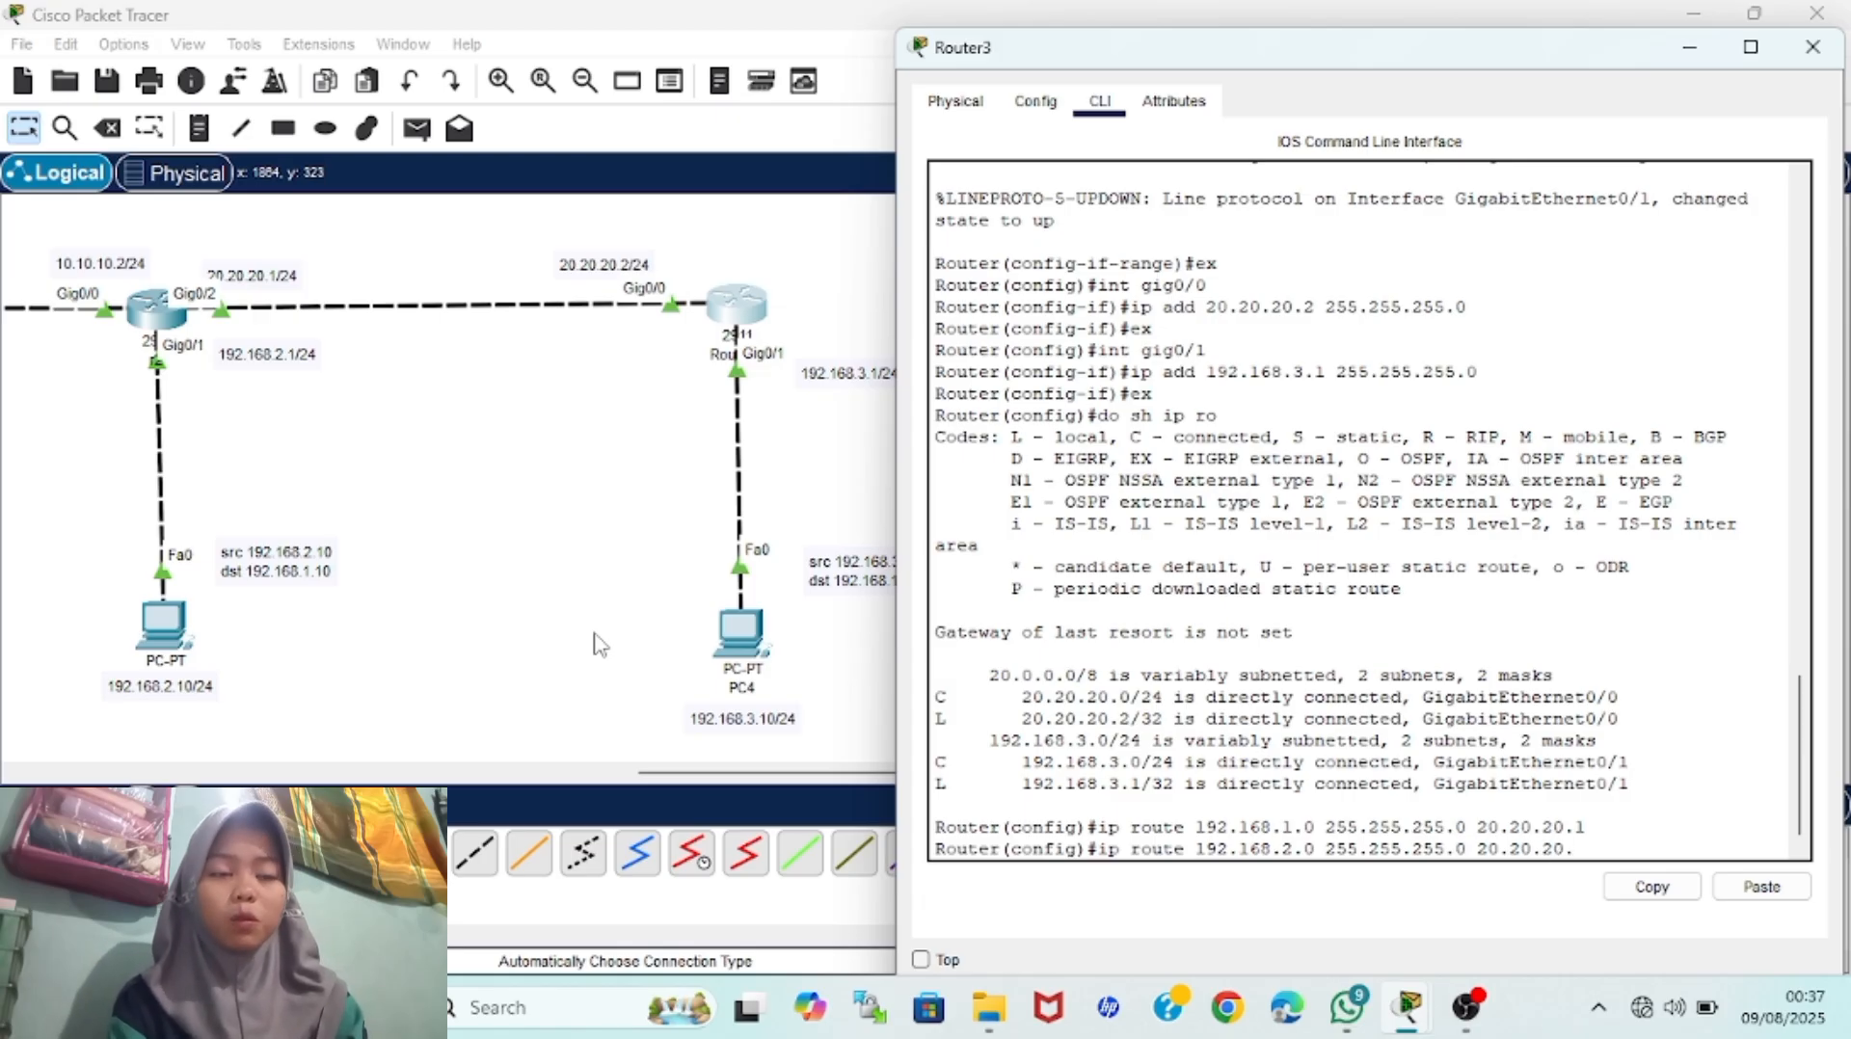
pyautogui.write('1')
pyautogui.press('Return')
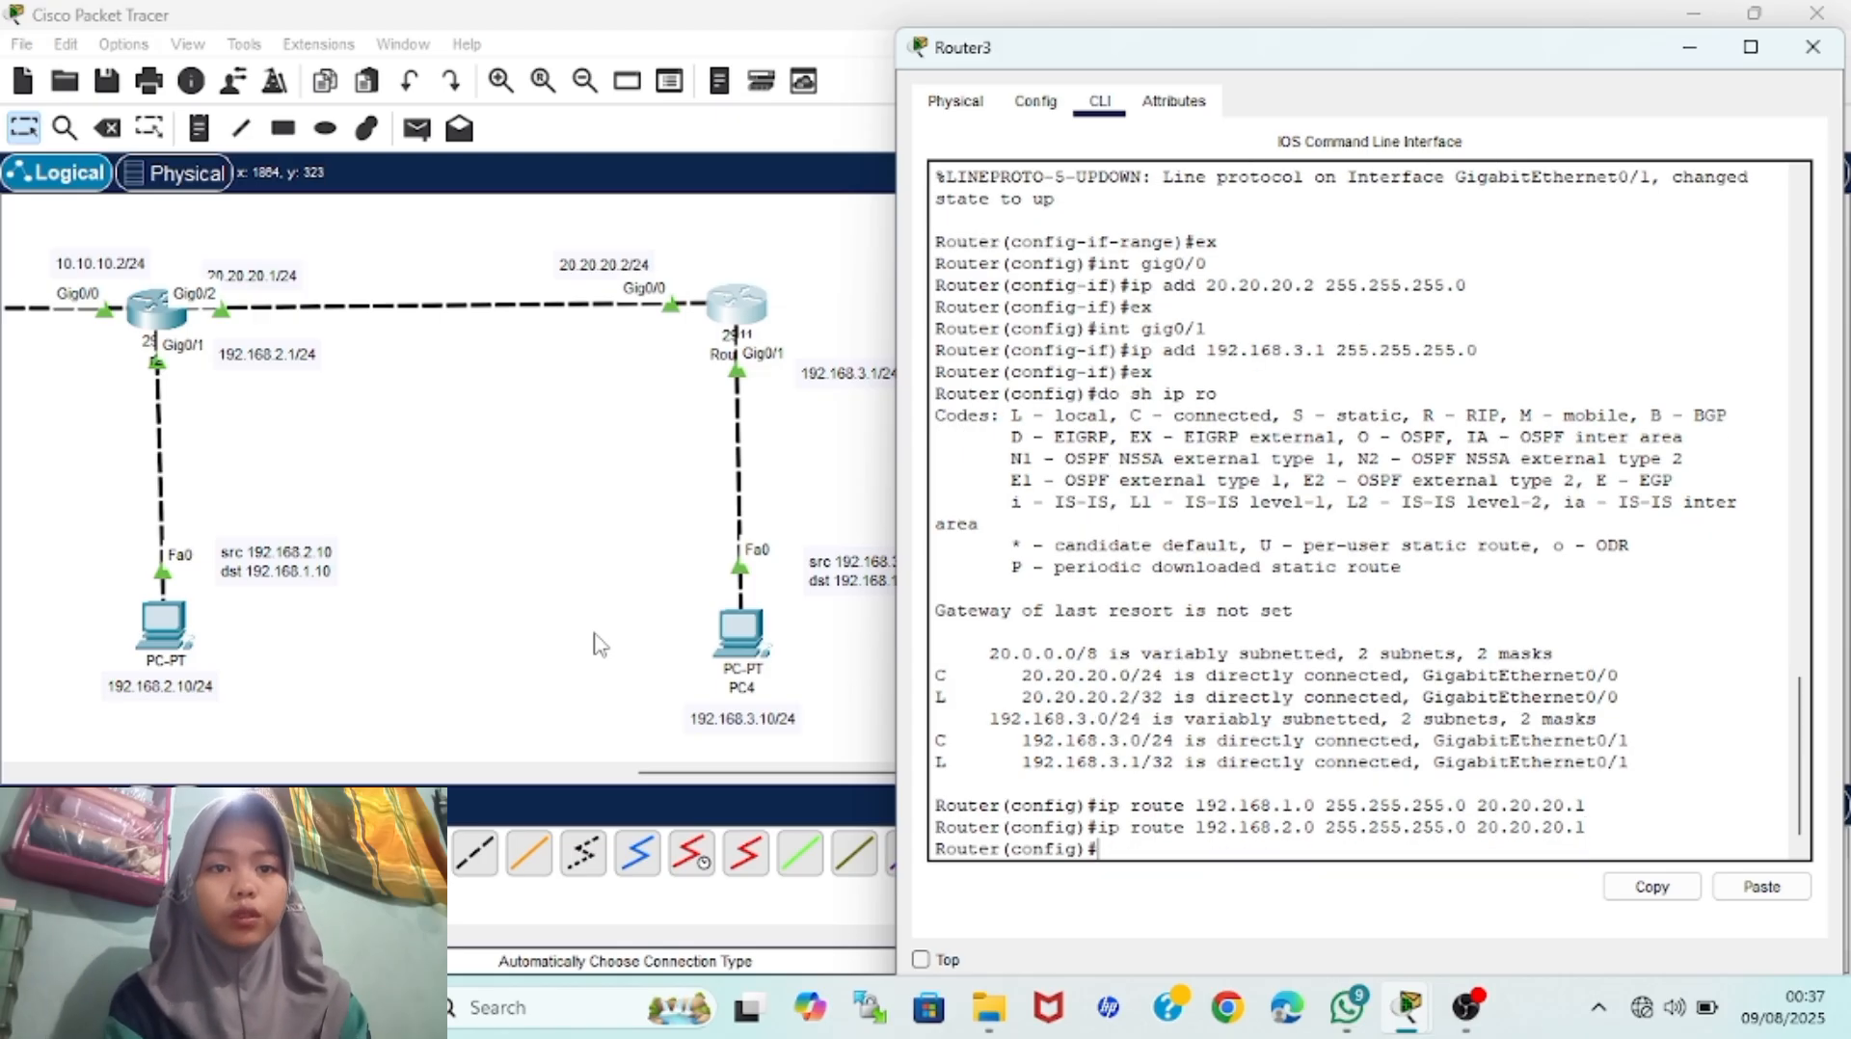
# Return to the topology and ping 192.168.1.10 from PC4's command prompt
pyautogui.click(412, 589)
pyautogui.hscroll(-10, 517, 583)
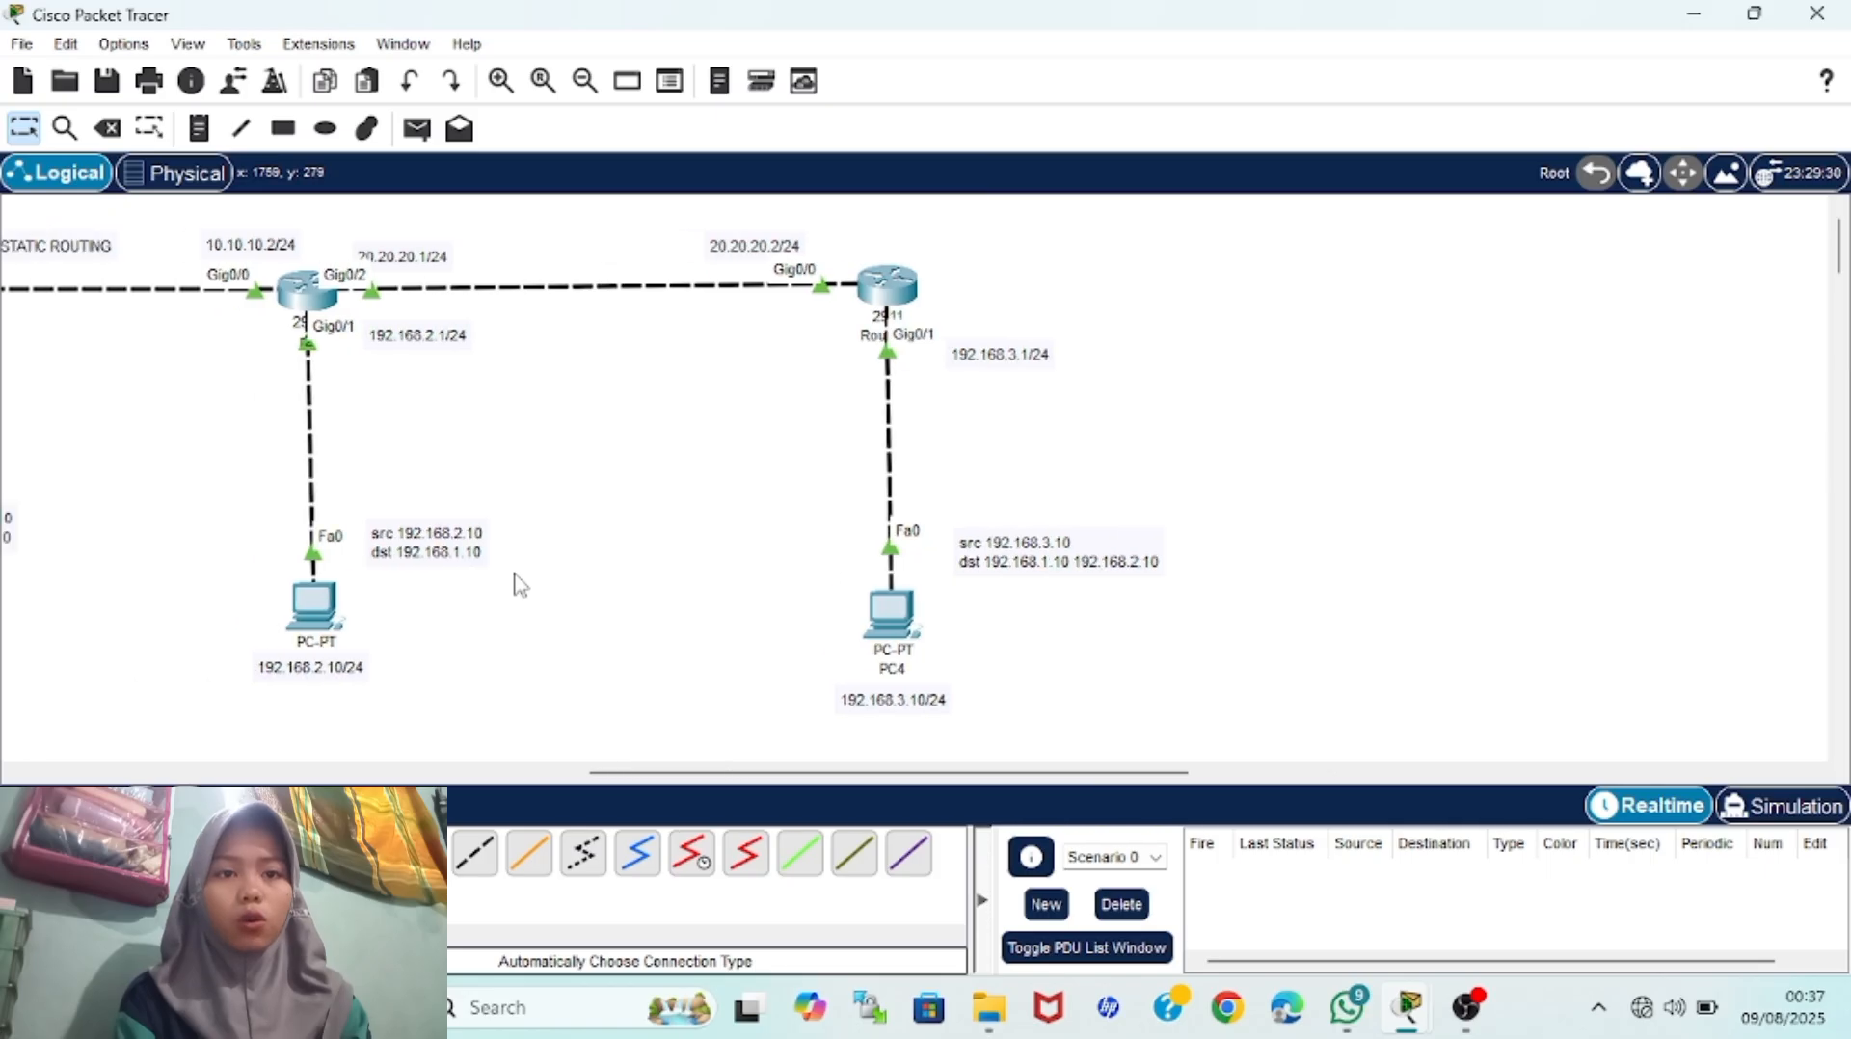
pyautogui.hscroll(-1, 517, 583)
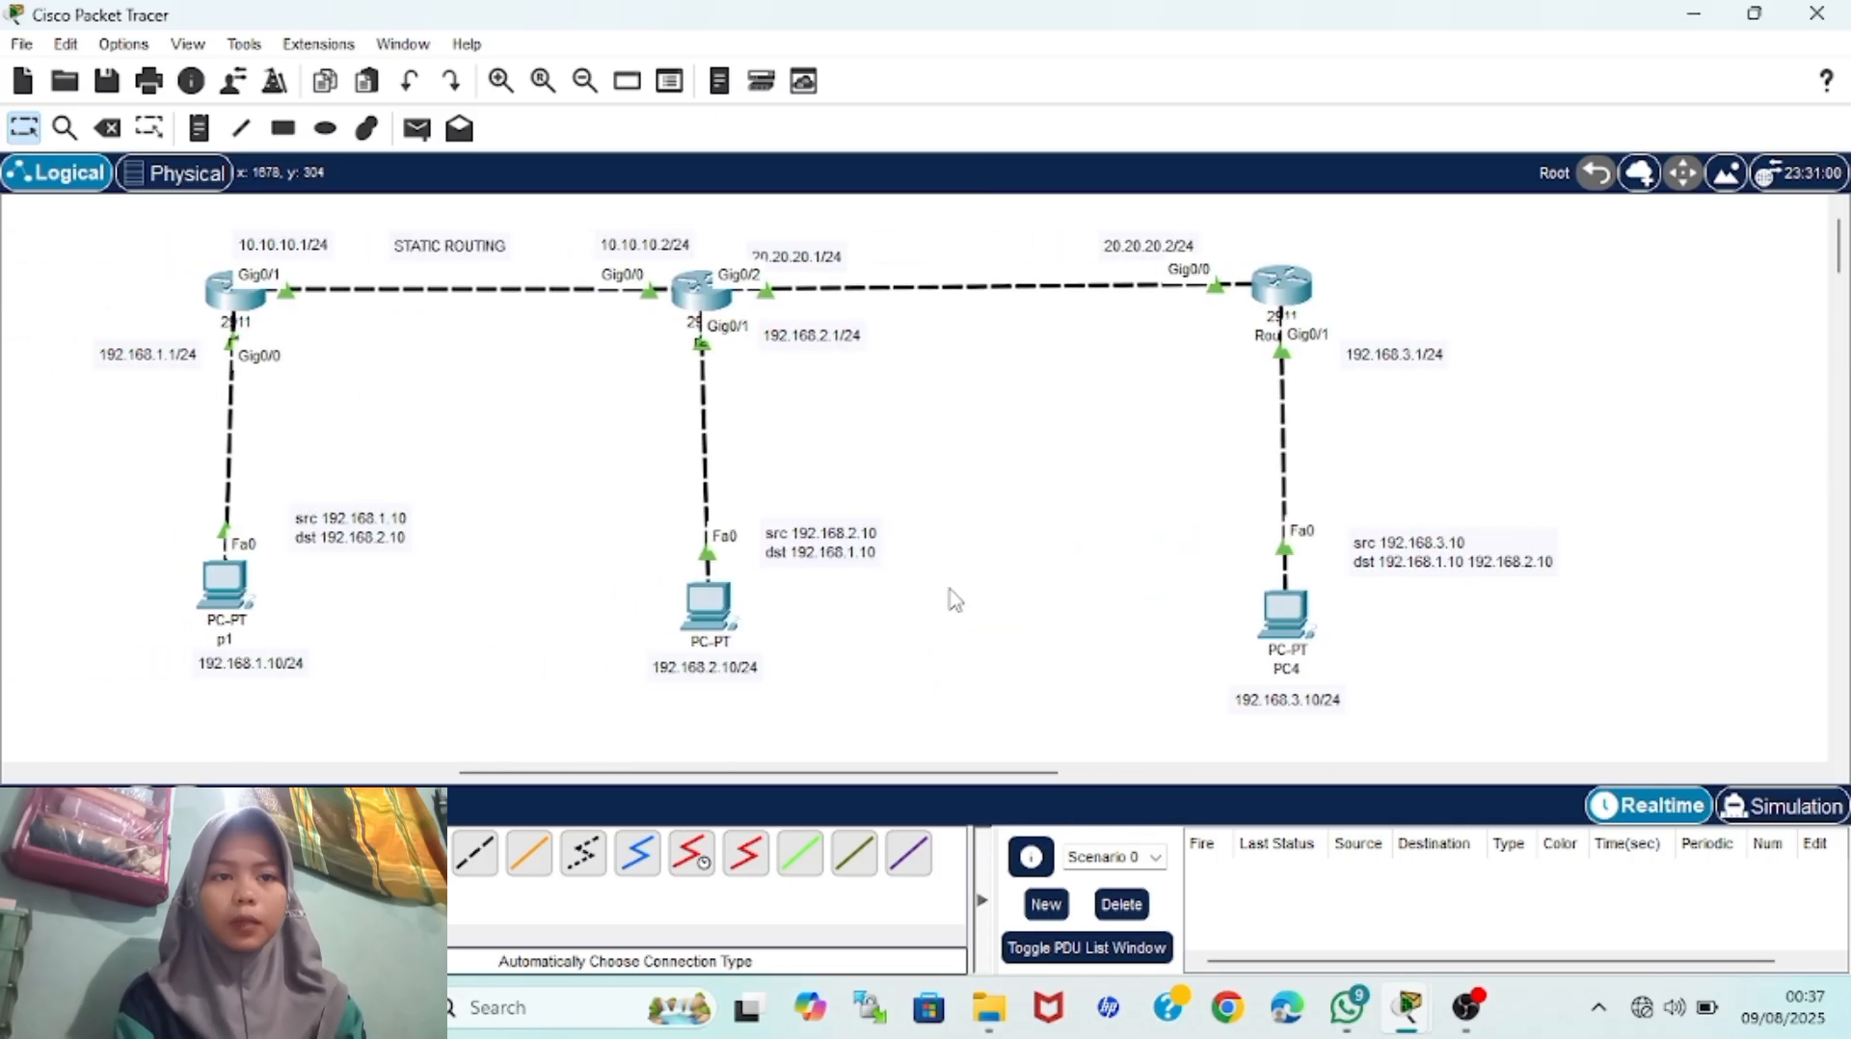
pyautogui.click(1282, 623)
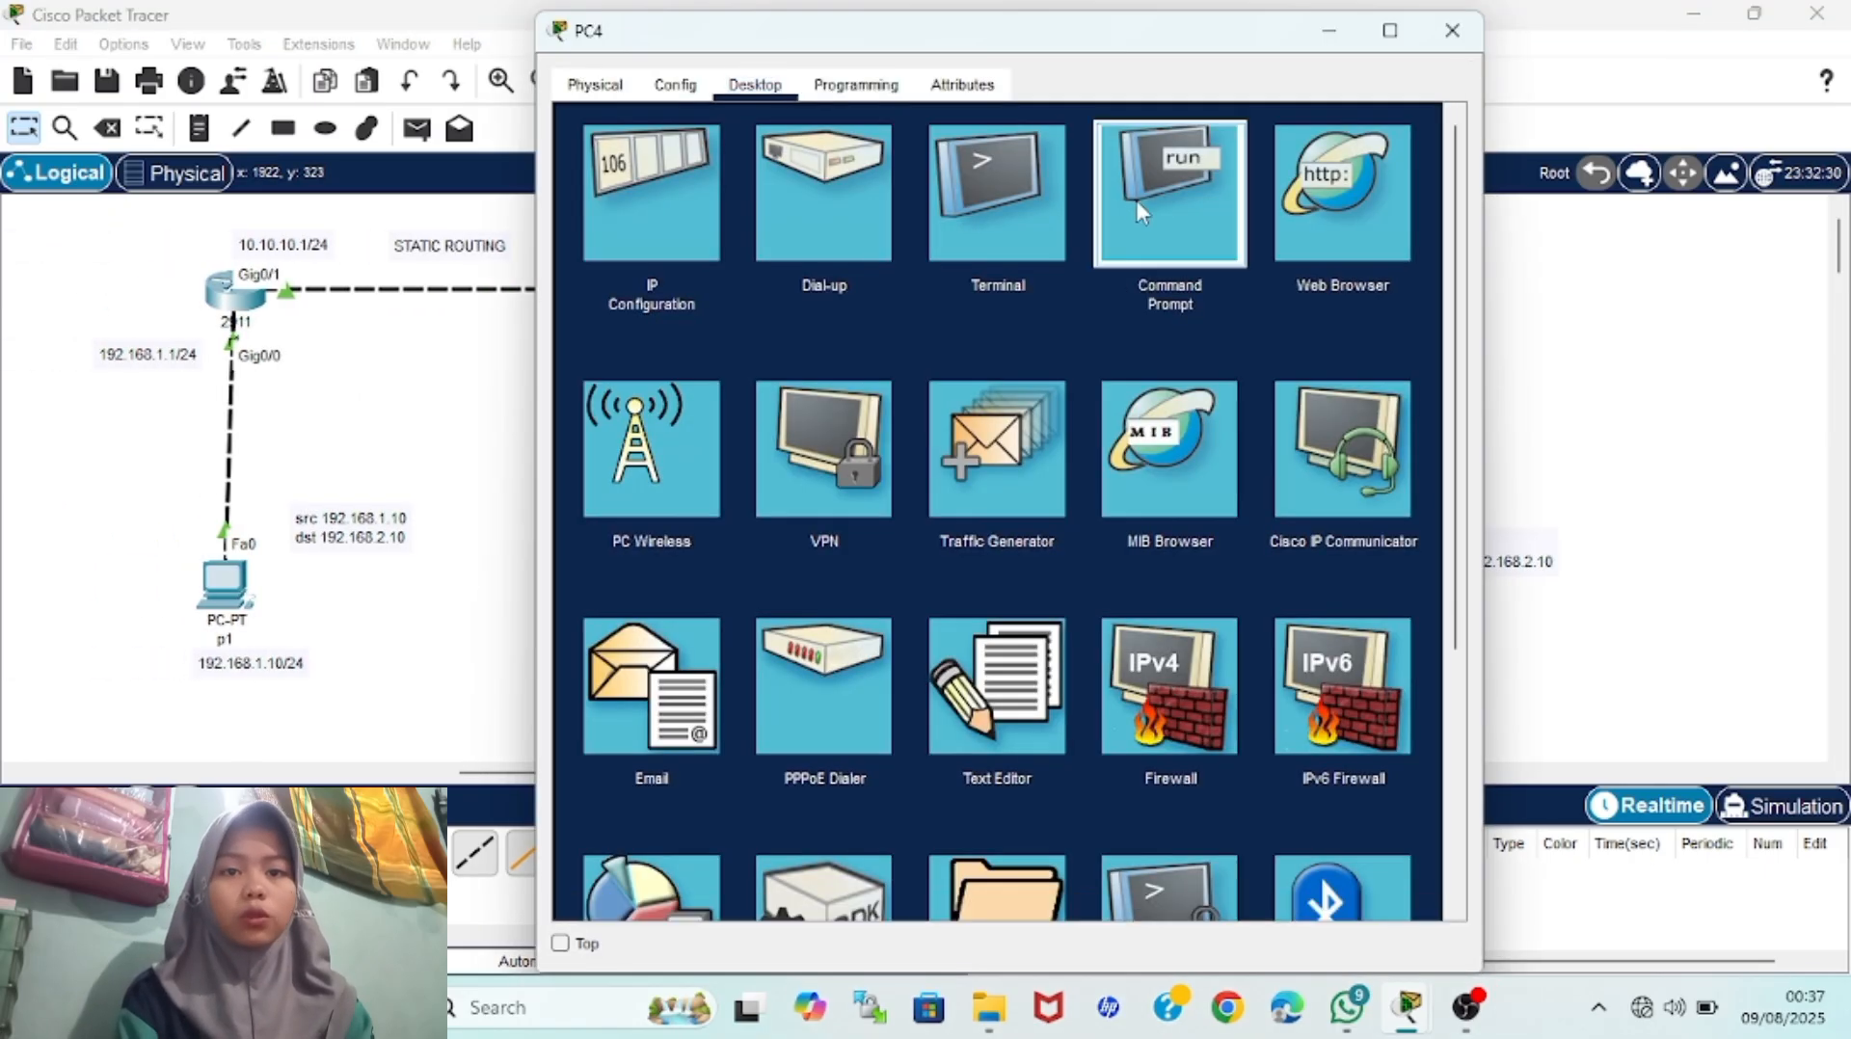
pyautogui.click(1137, 201)
pyautogui.write('pin')
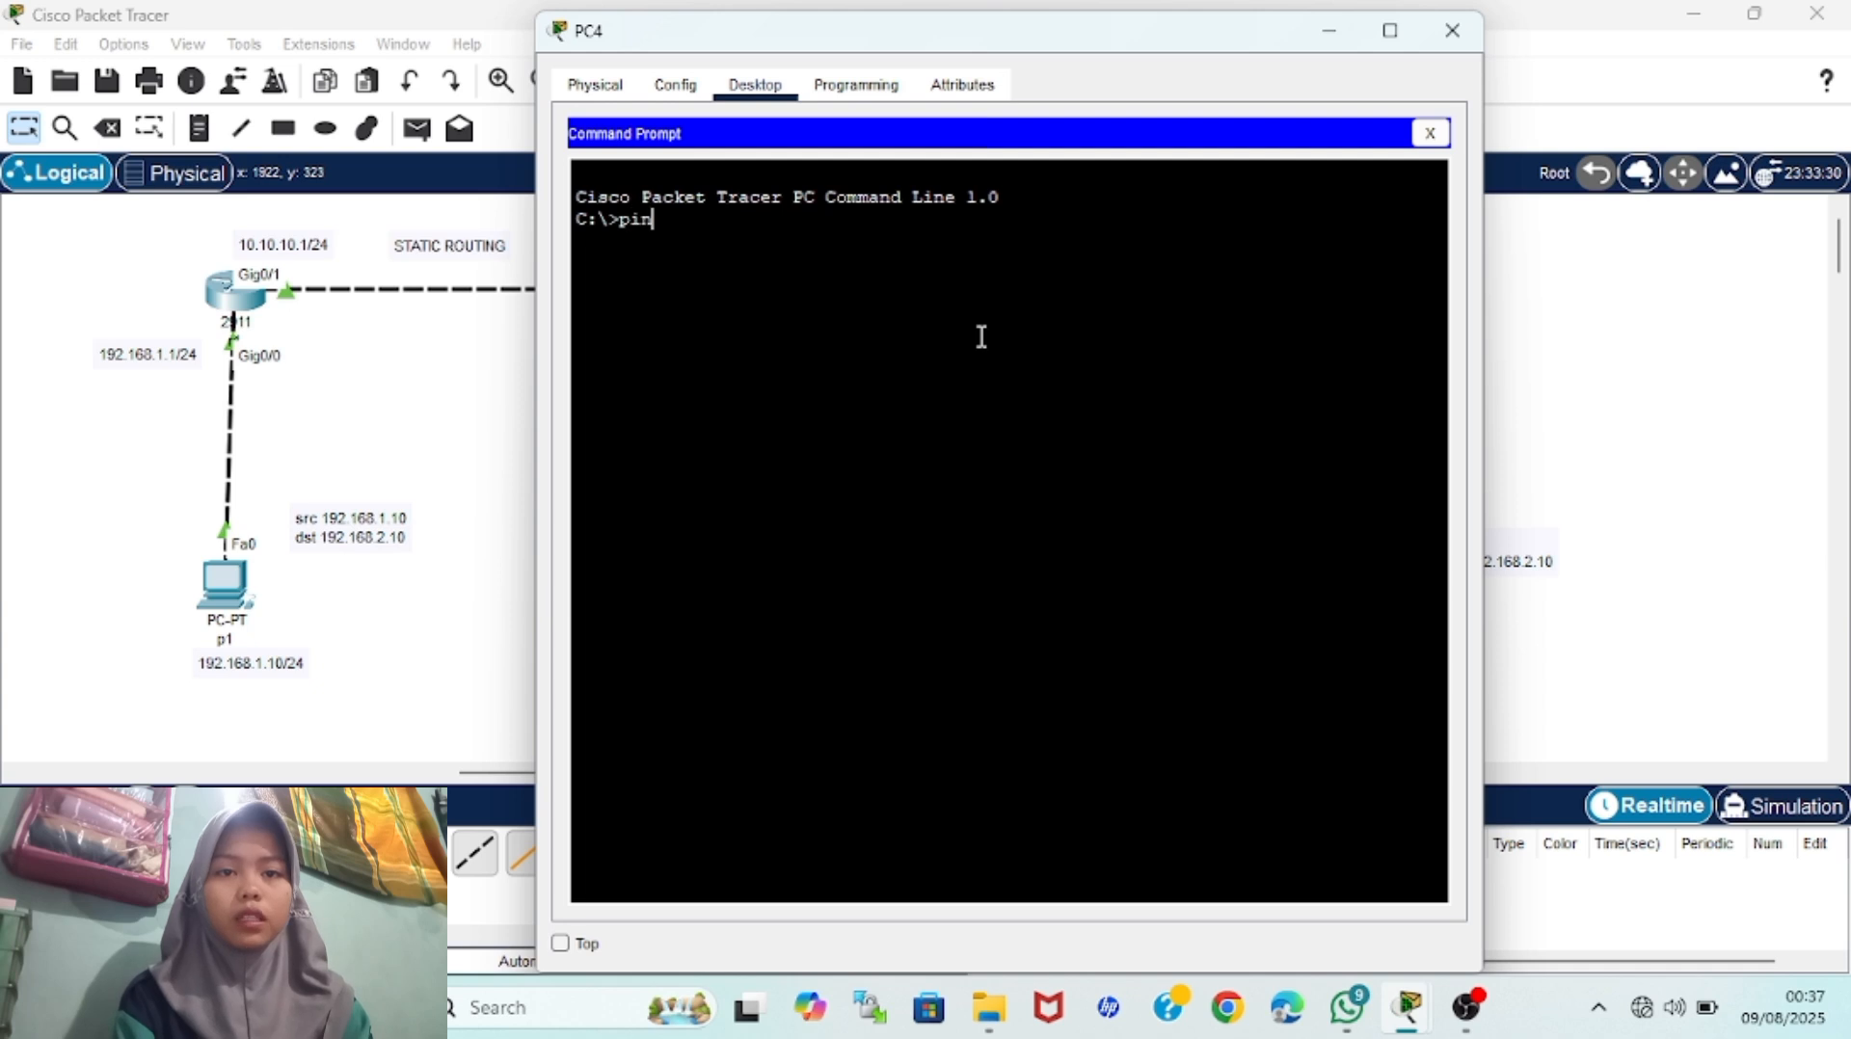
pyautogui.write('g 192.168.1.10')
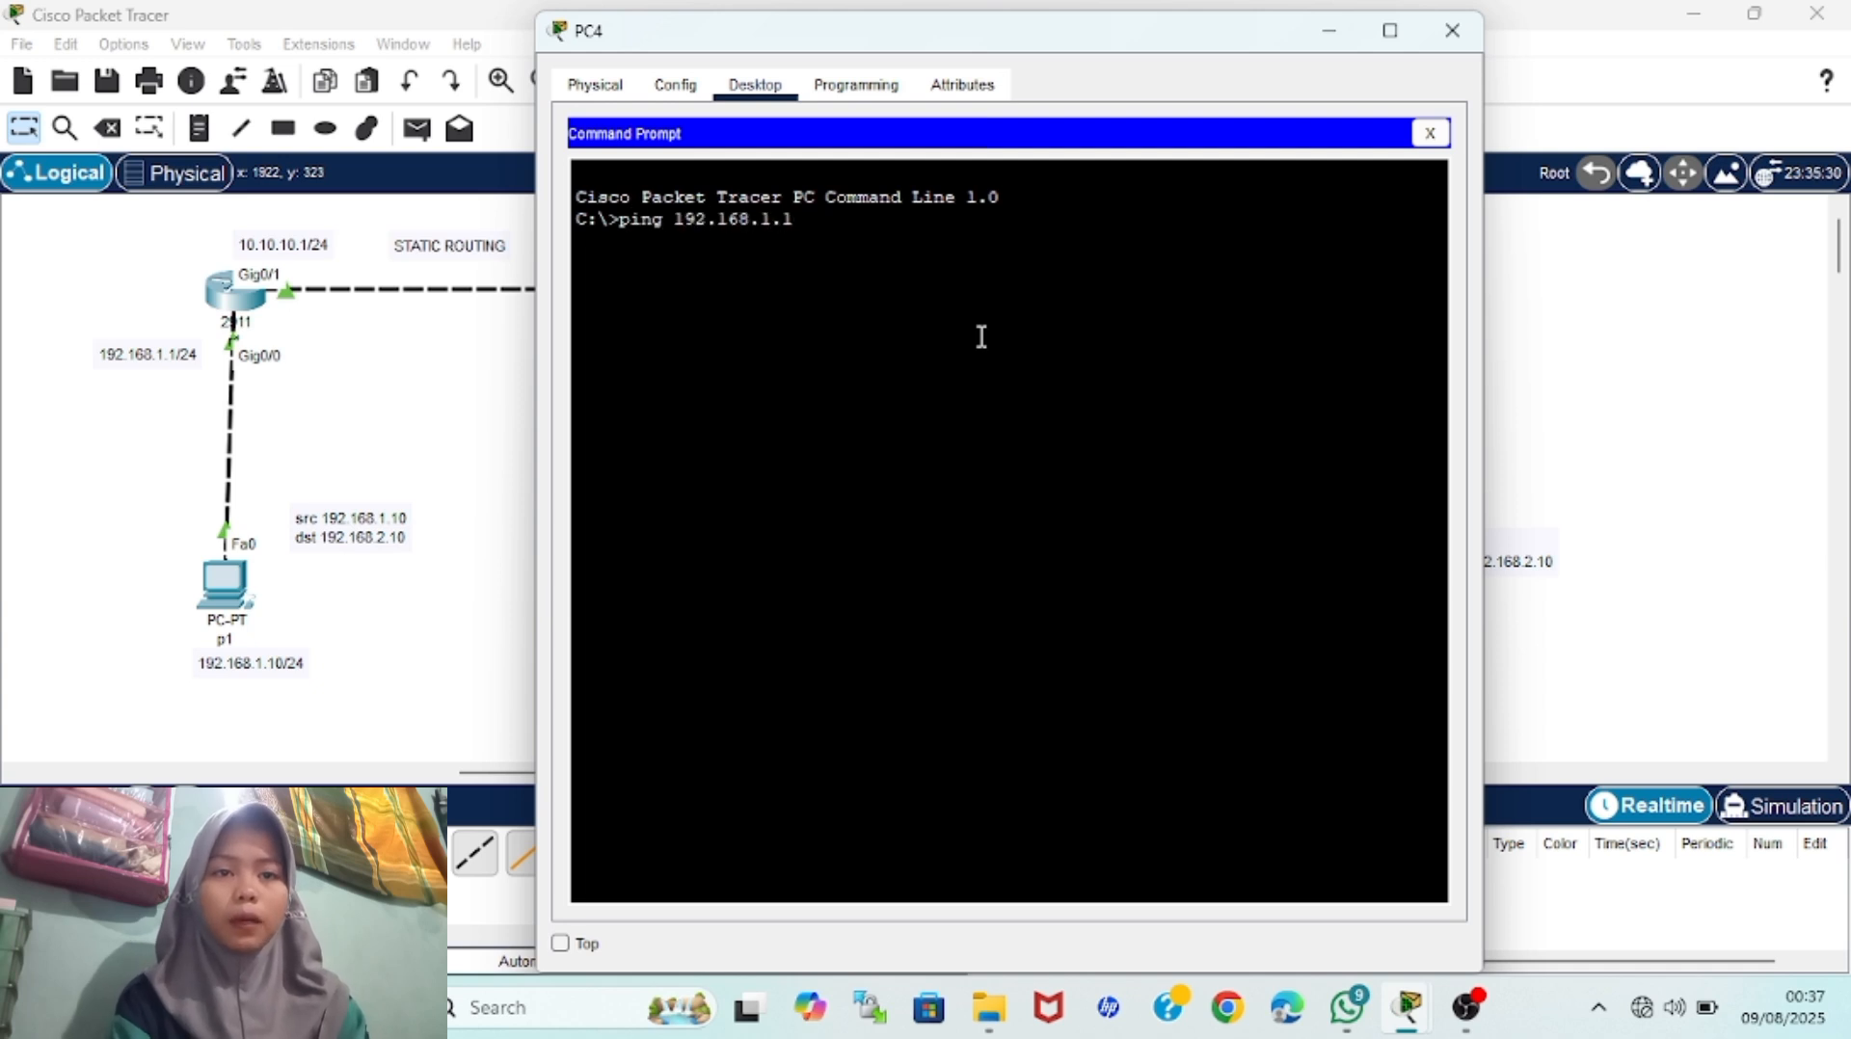
pyautogui.press('Return')
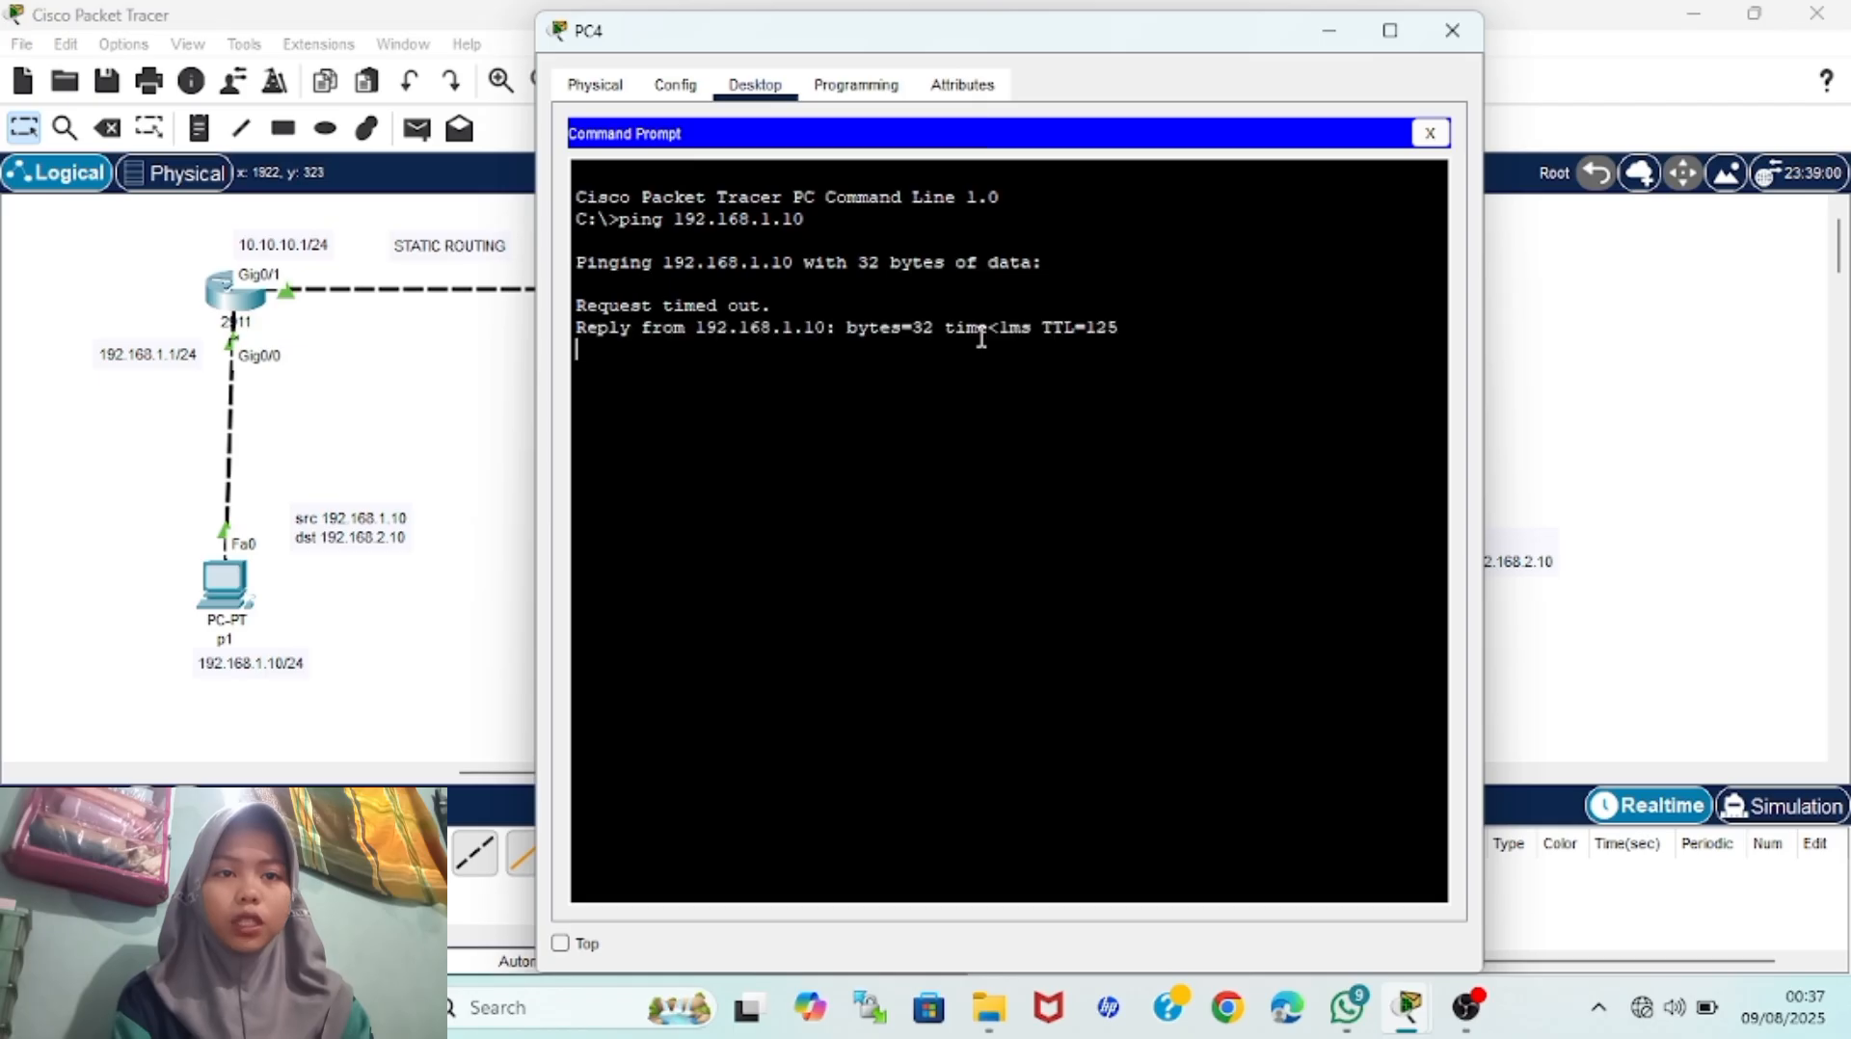
# Ping 192.168.2.10 from PC4's command prompt and return to the topology
pyautogui.write('p')
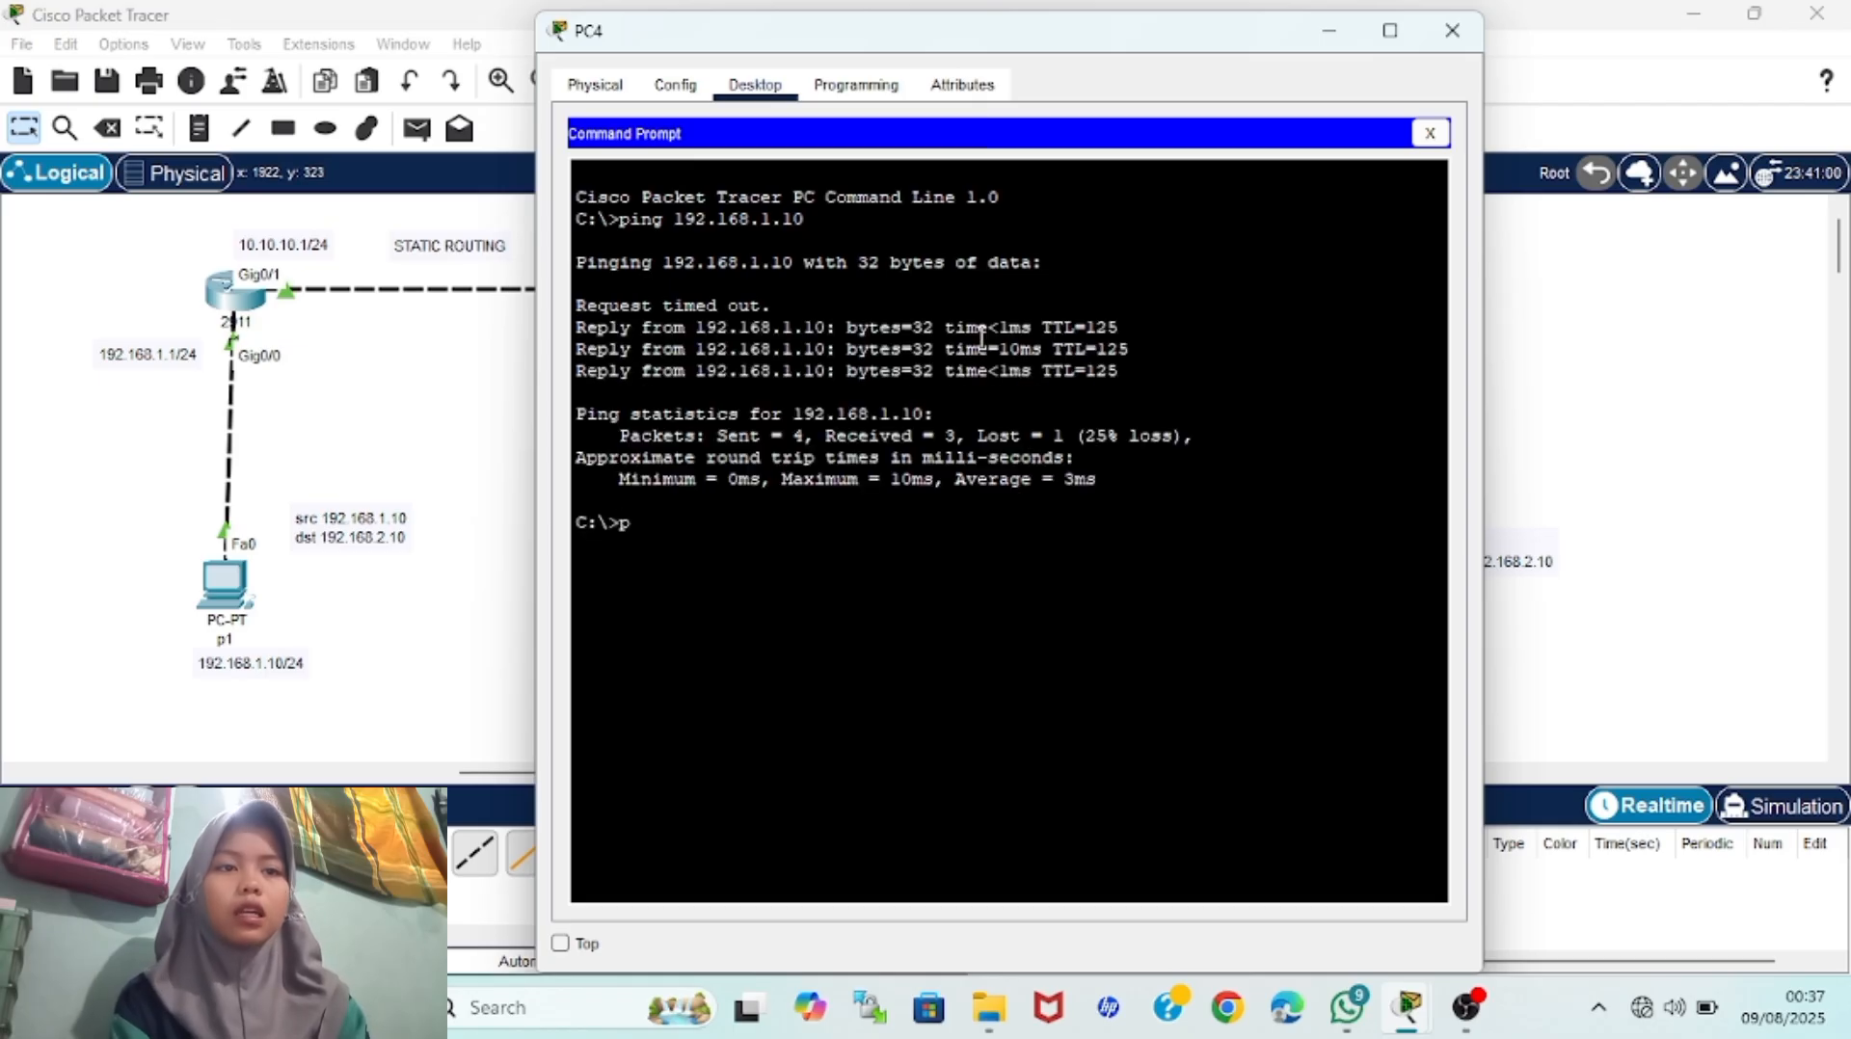
pyautogui.write('ing 192.168.2.10')
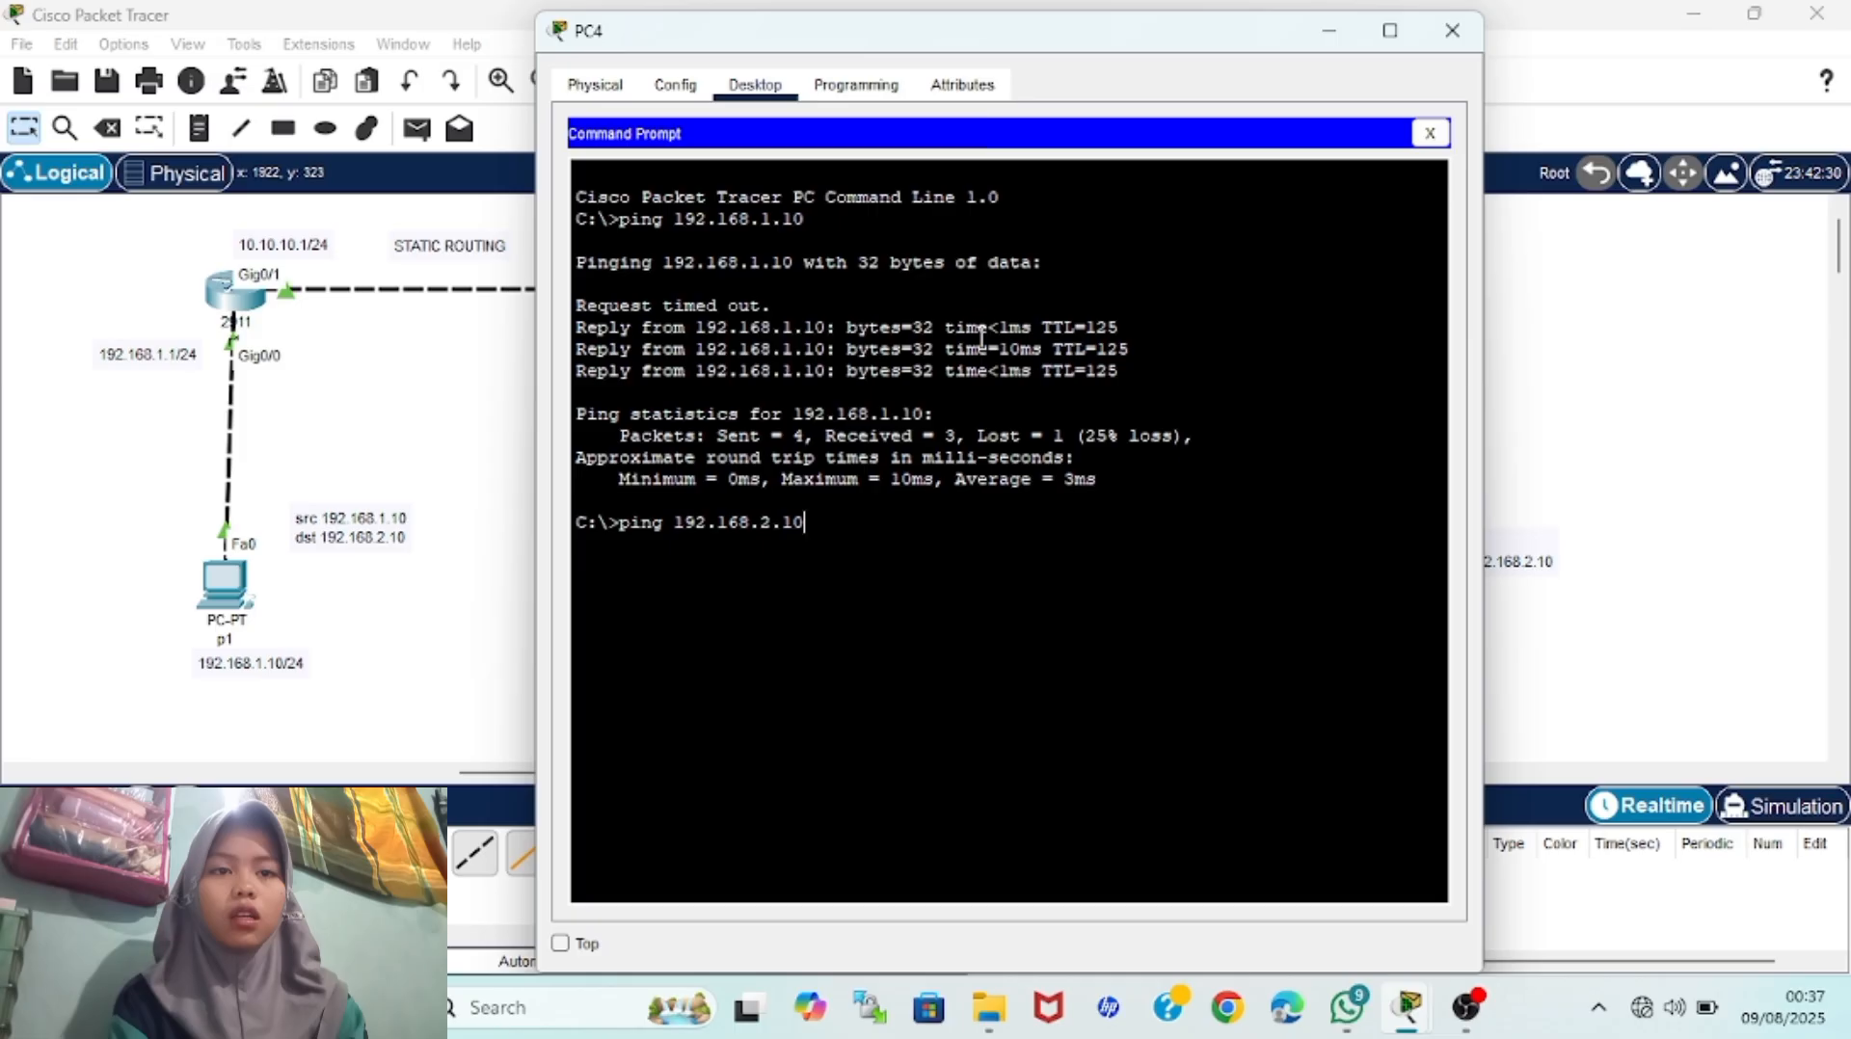
pyautogui.press('Return')
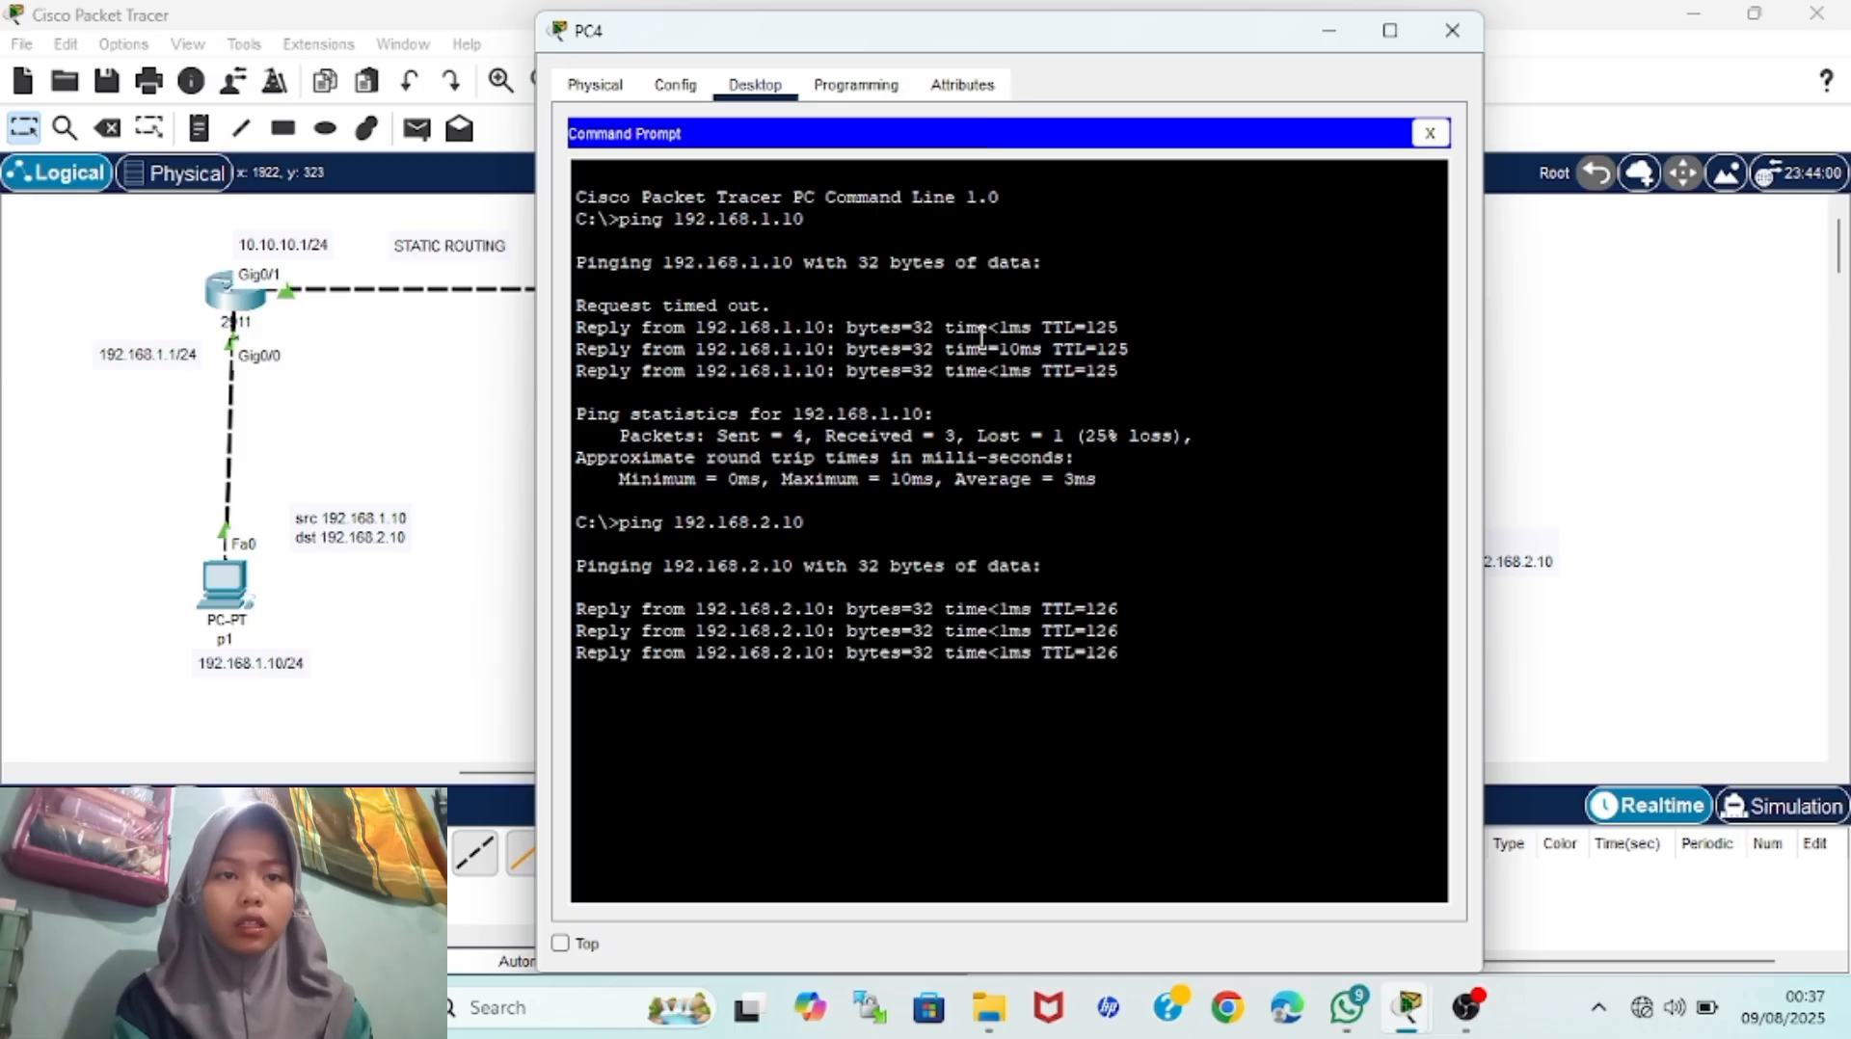
pyautogui.click(520, 459)
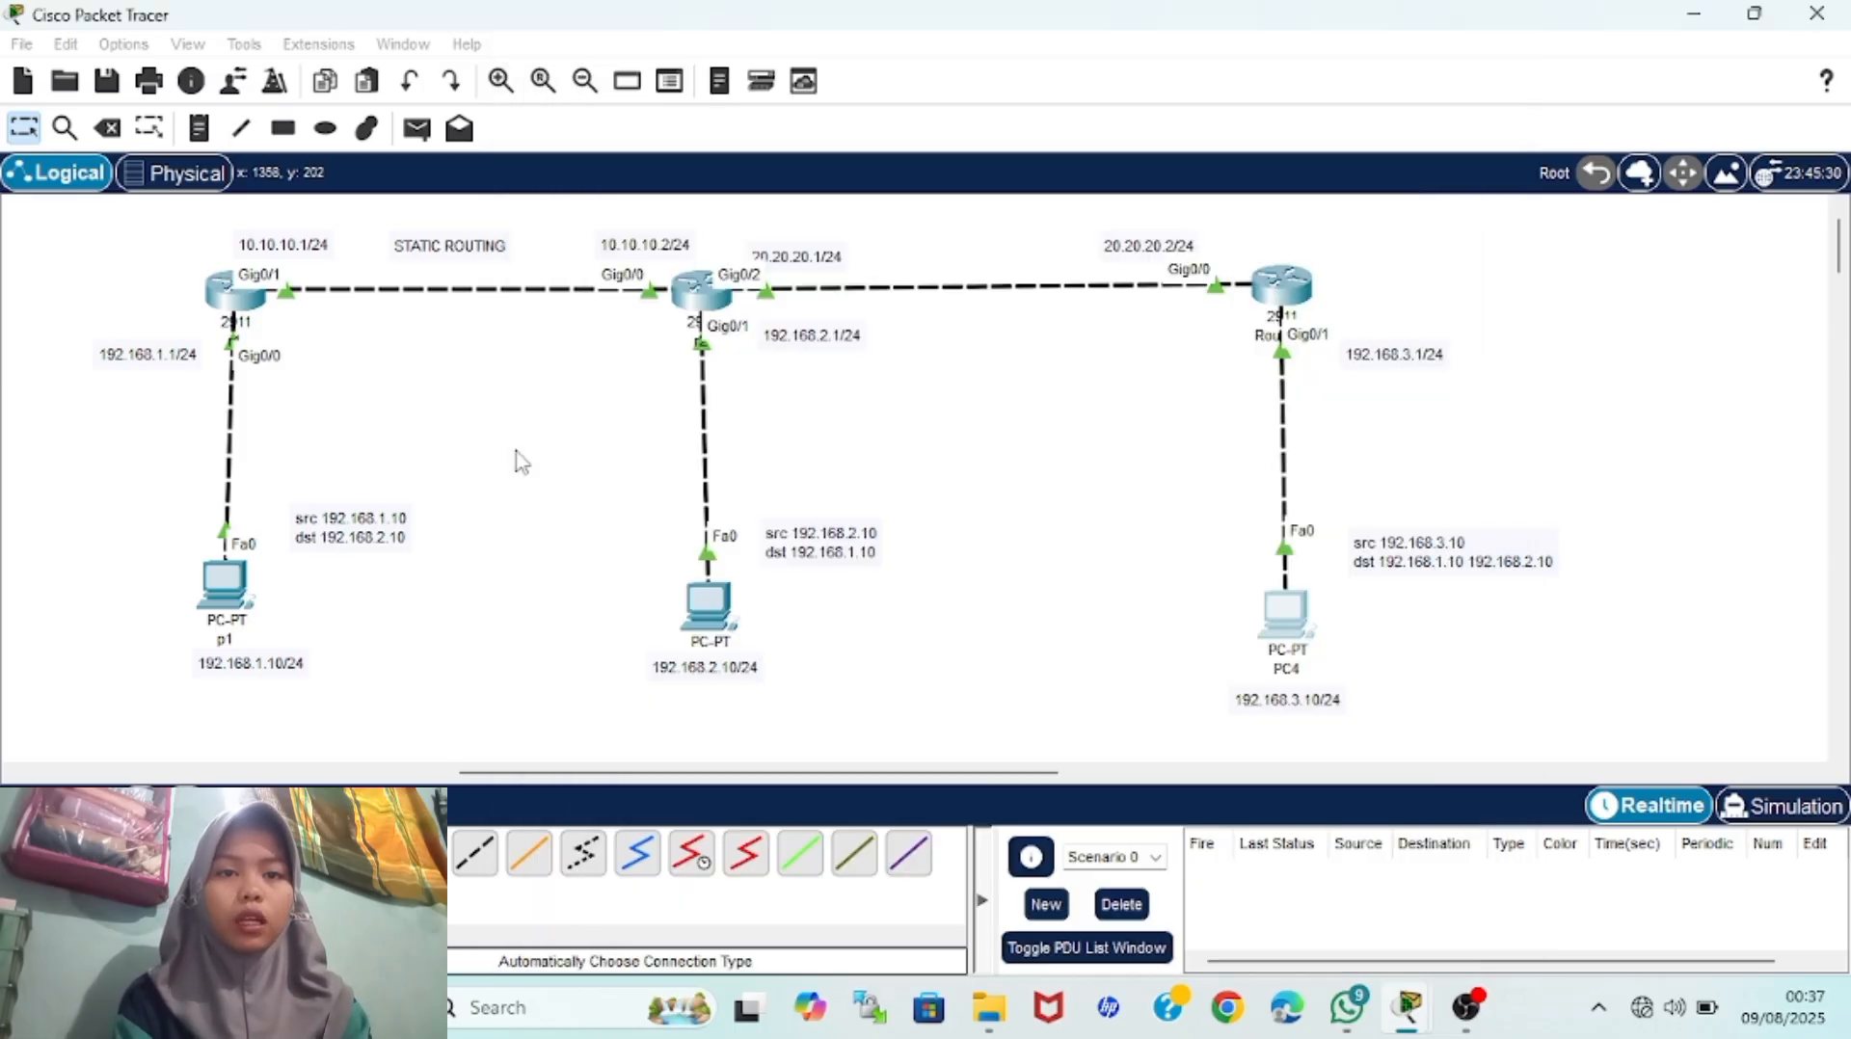
# Ping 192.168.3.10 from p2's command prompt and close its window
pyautogui.click(709, 605)
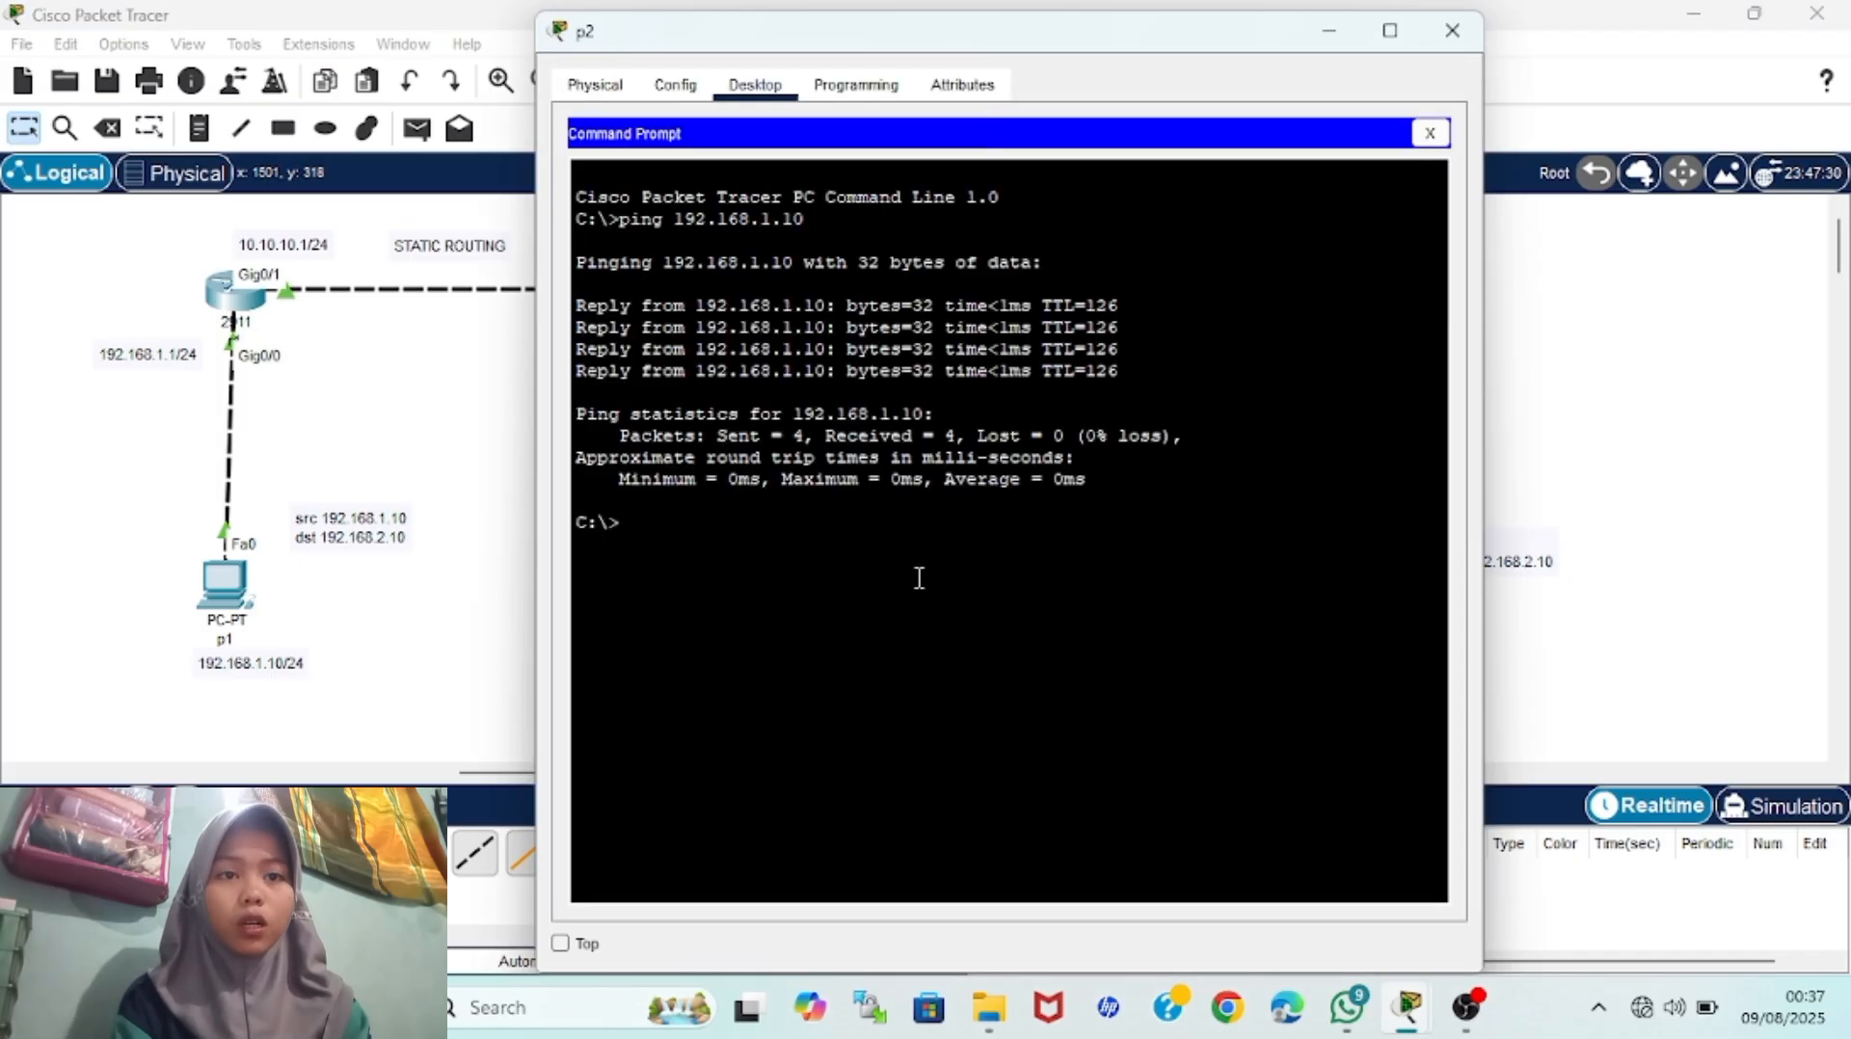
pyautogui.write('ping 1')
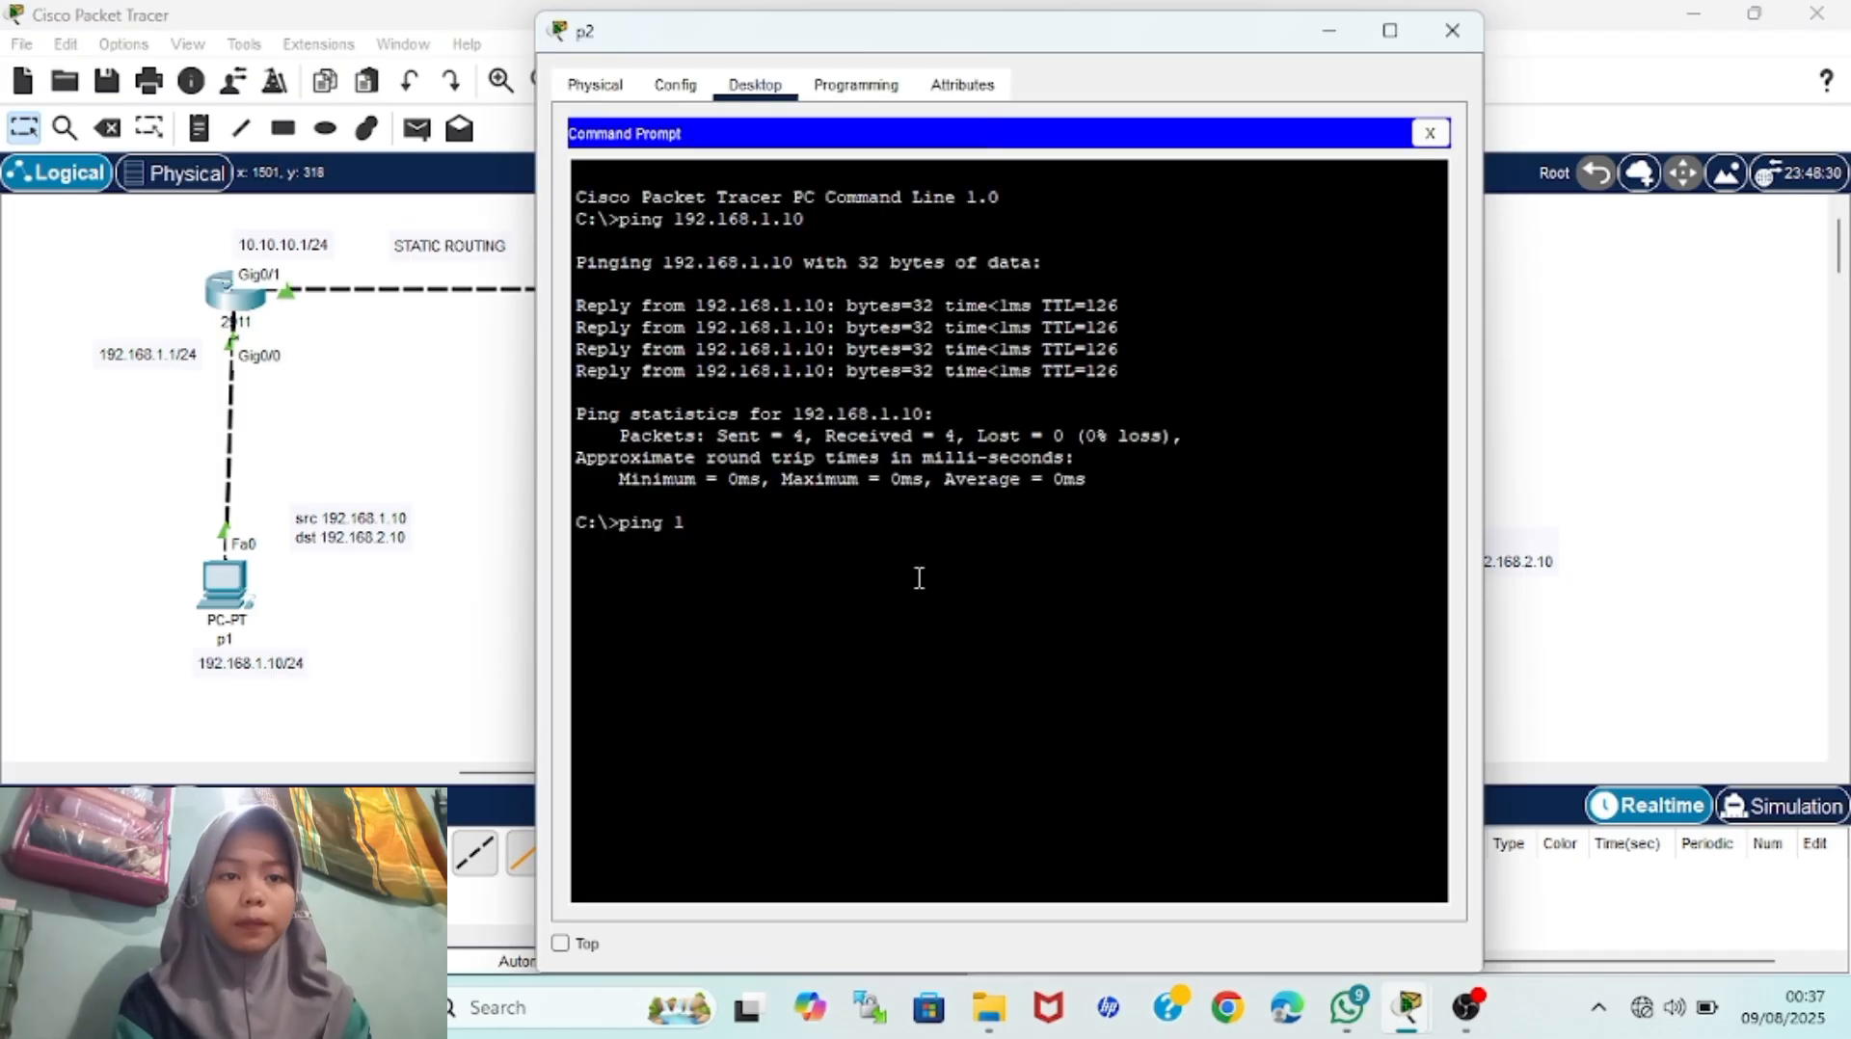
pyautogui.write('92.168.3.10')
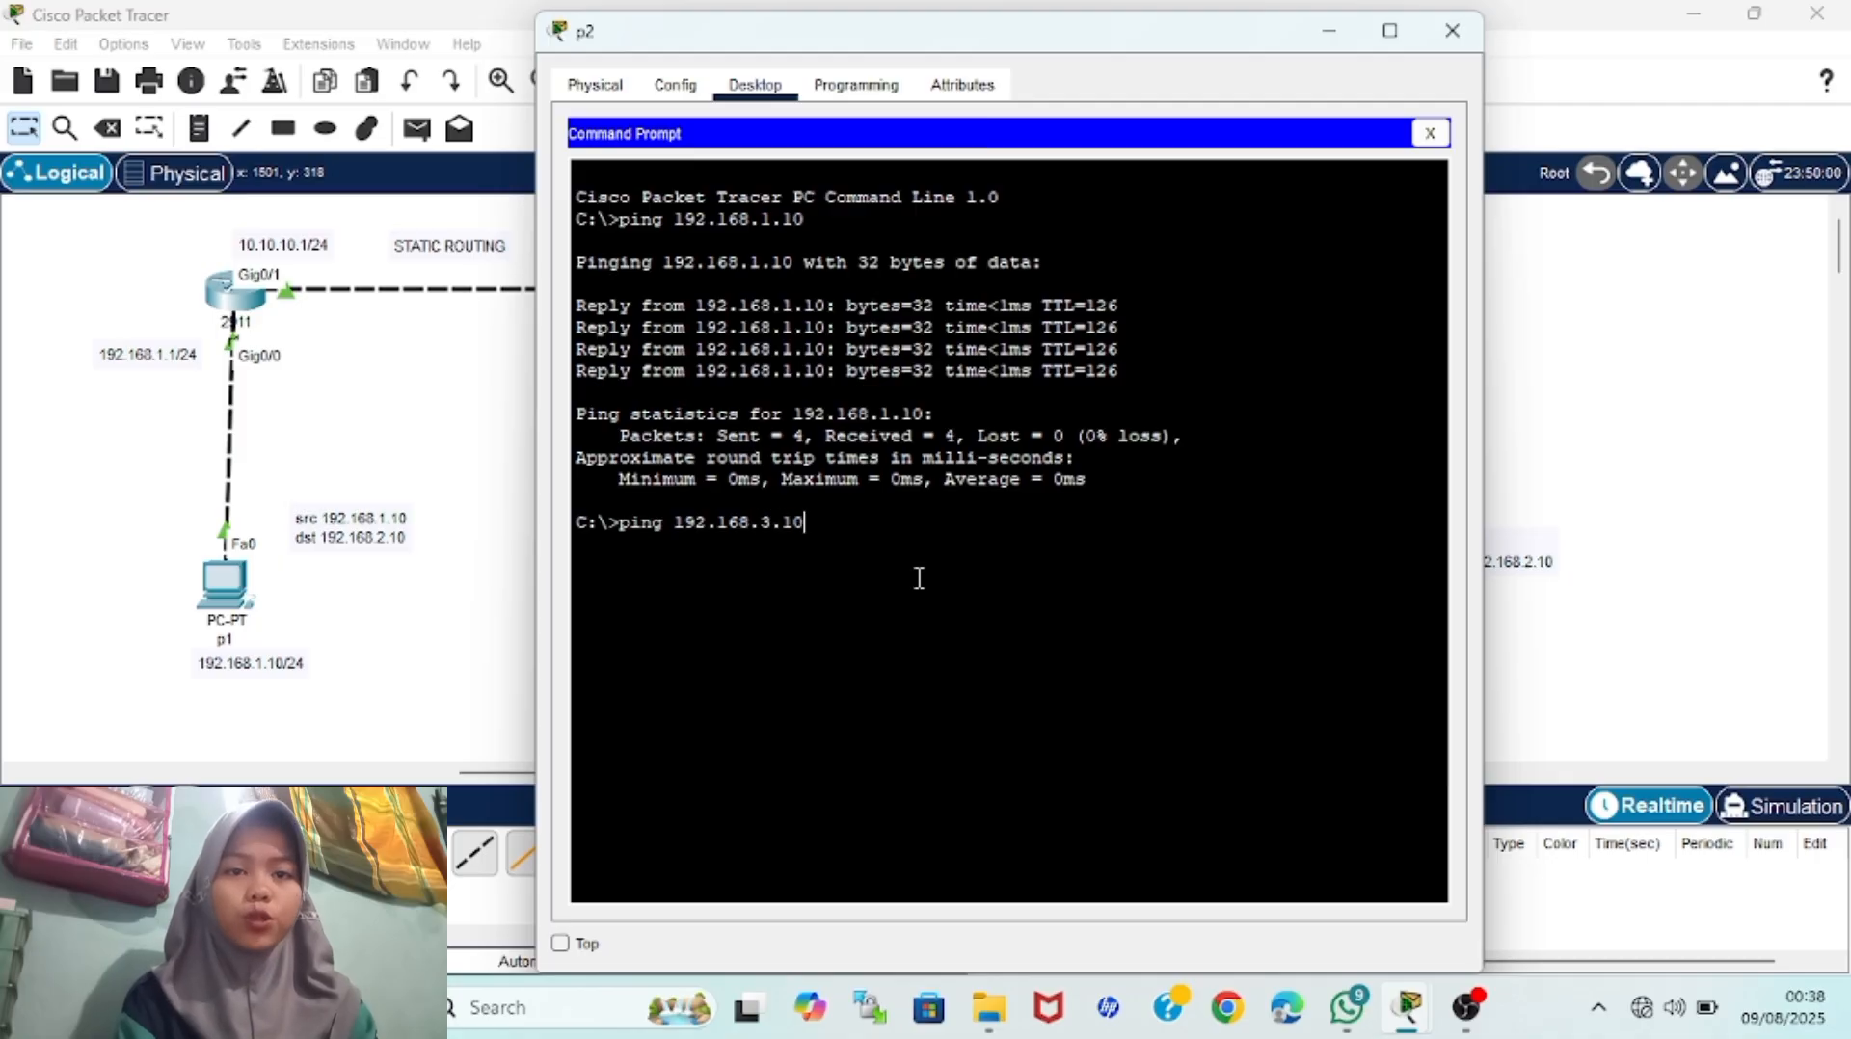
pyautogui.press('Return')
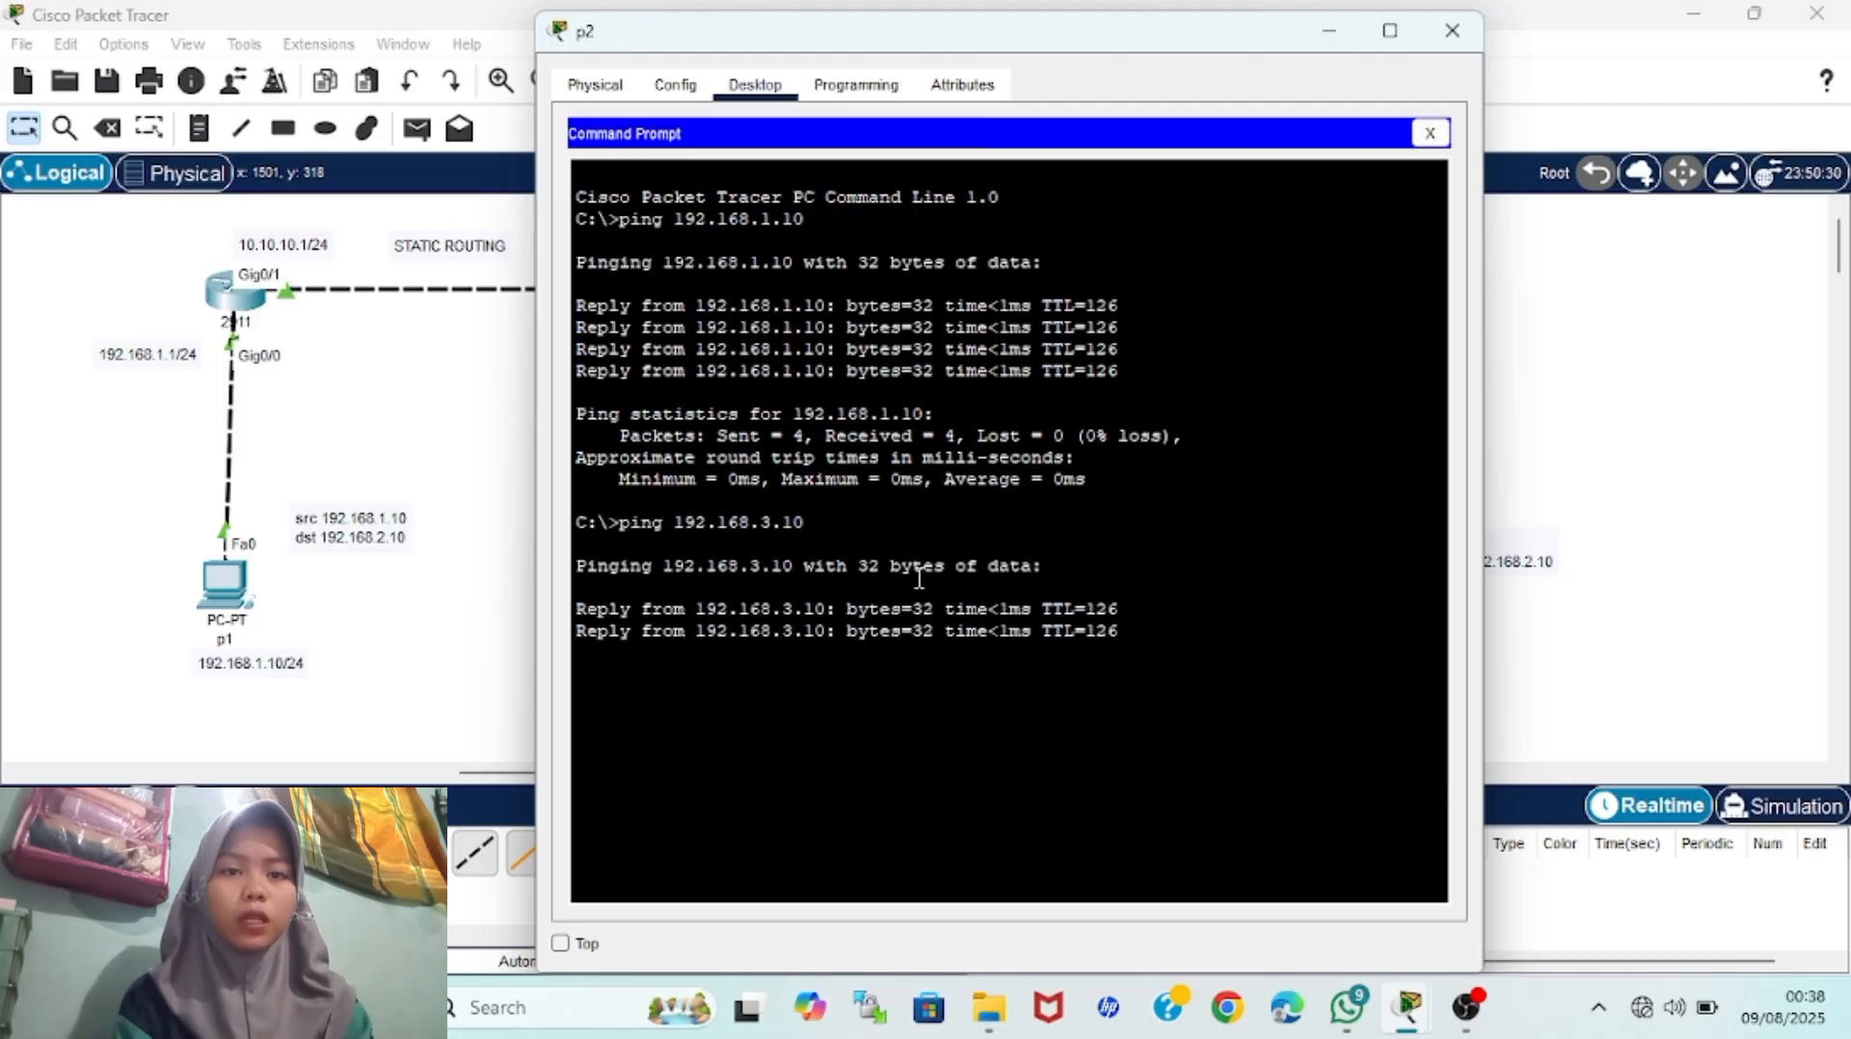
pyautogui.click(1452, 29)
# Ping 192.168.3.10 from p1's command prompt and close its window
pyautogui.click(224, 584)
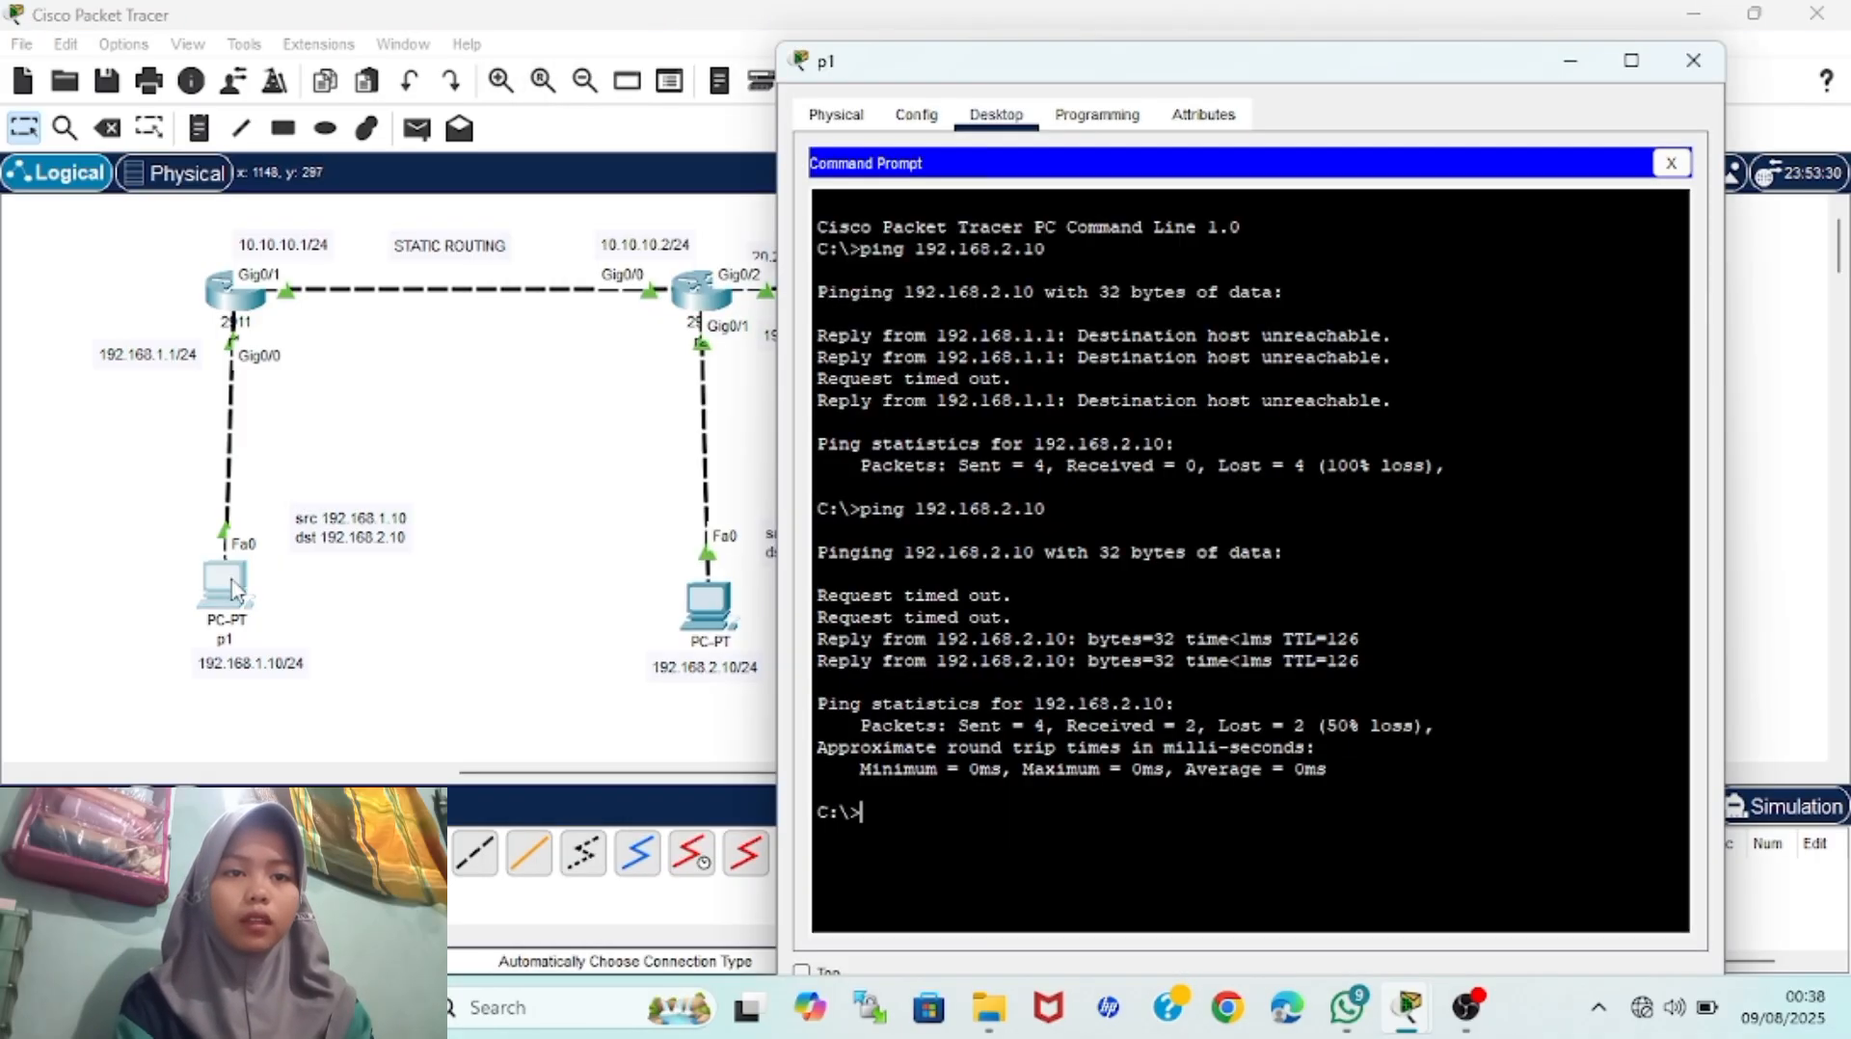
pyautogui.write('ping 192.168.3.10')
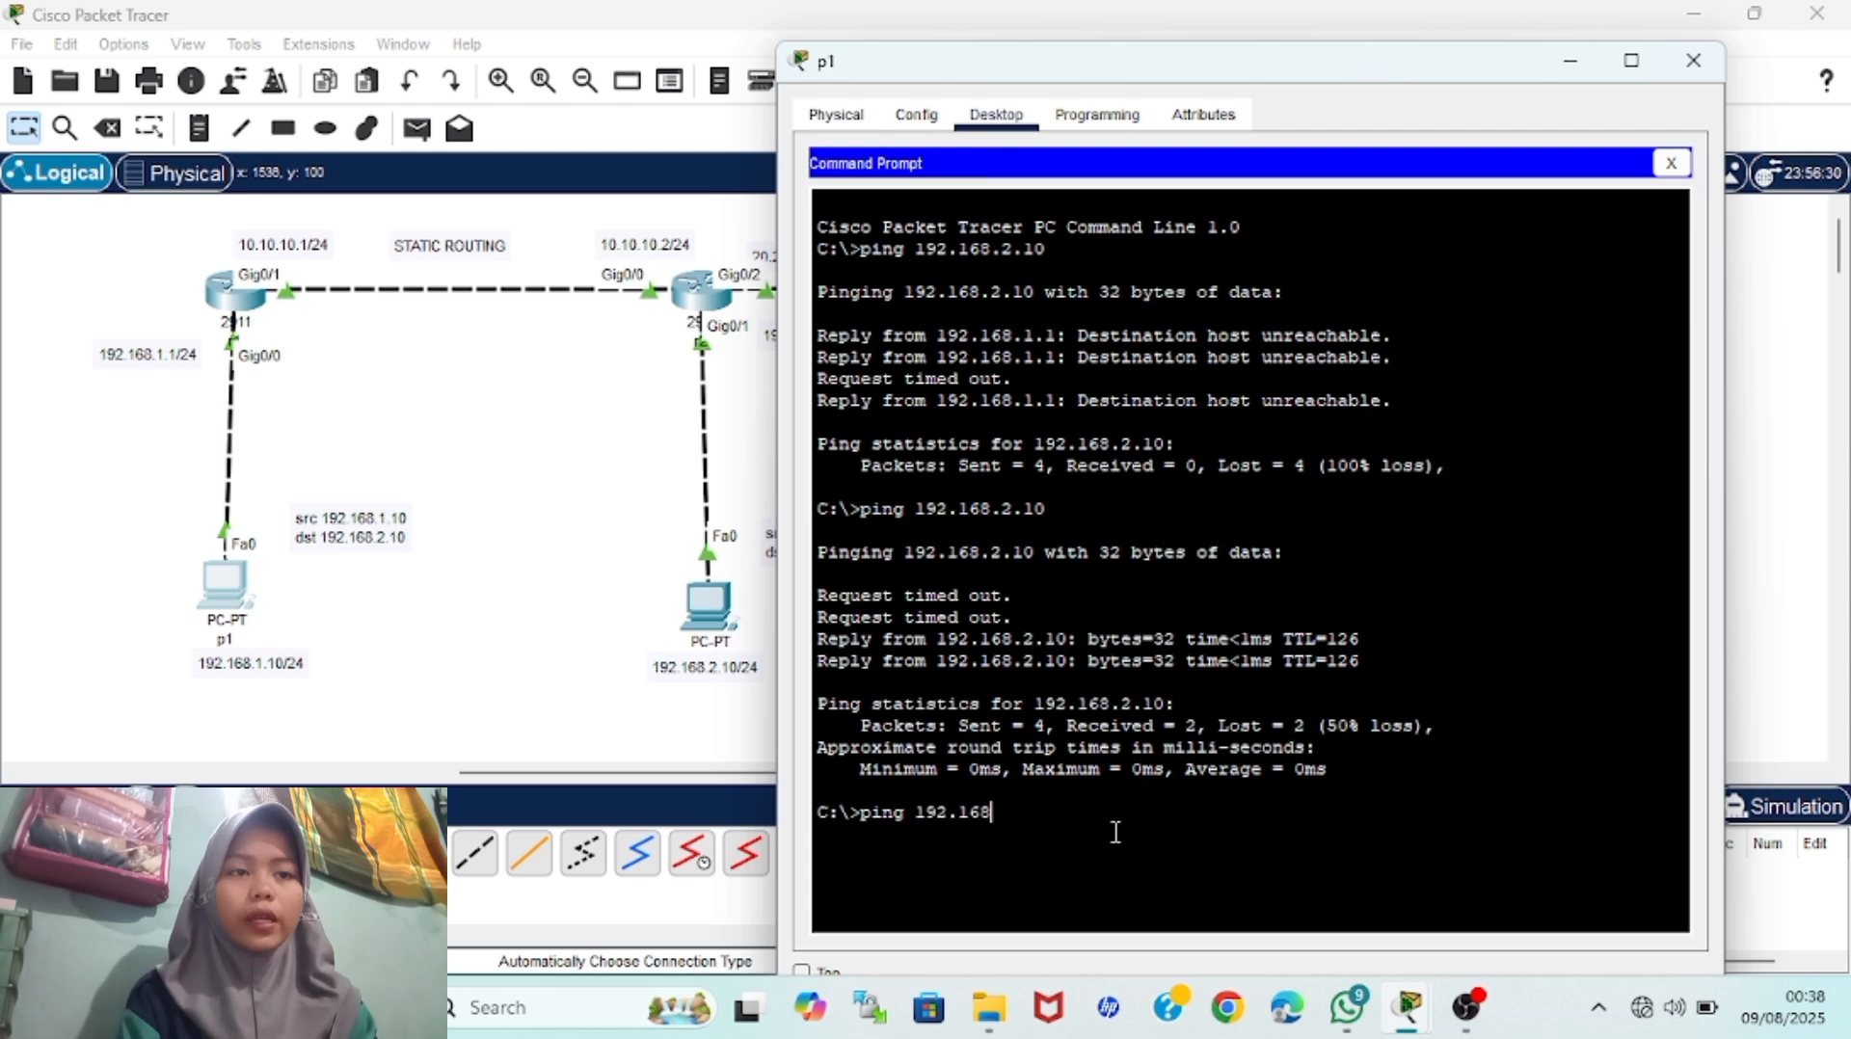
pyautogui.press('Return')
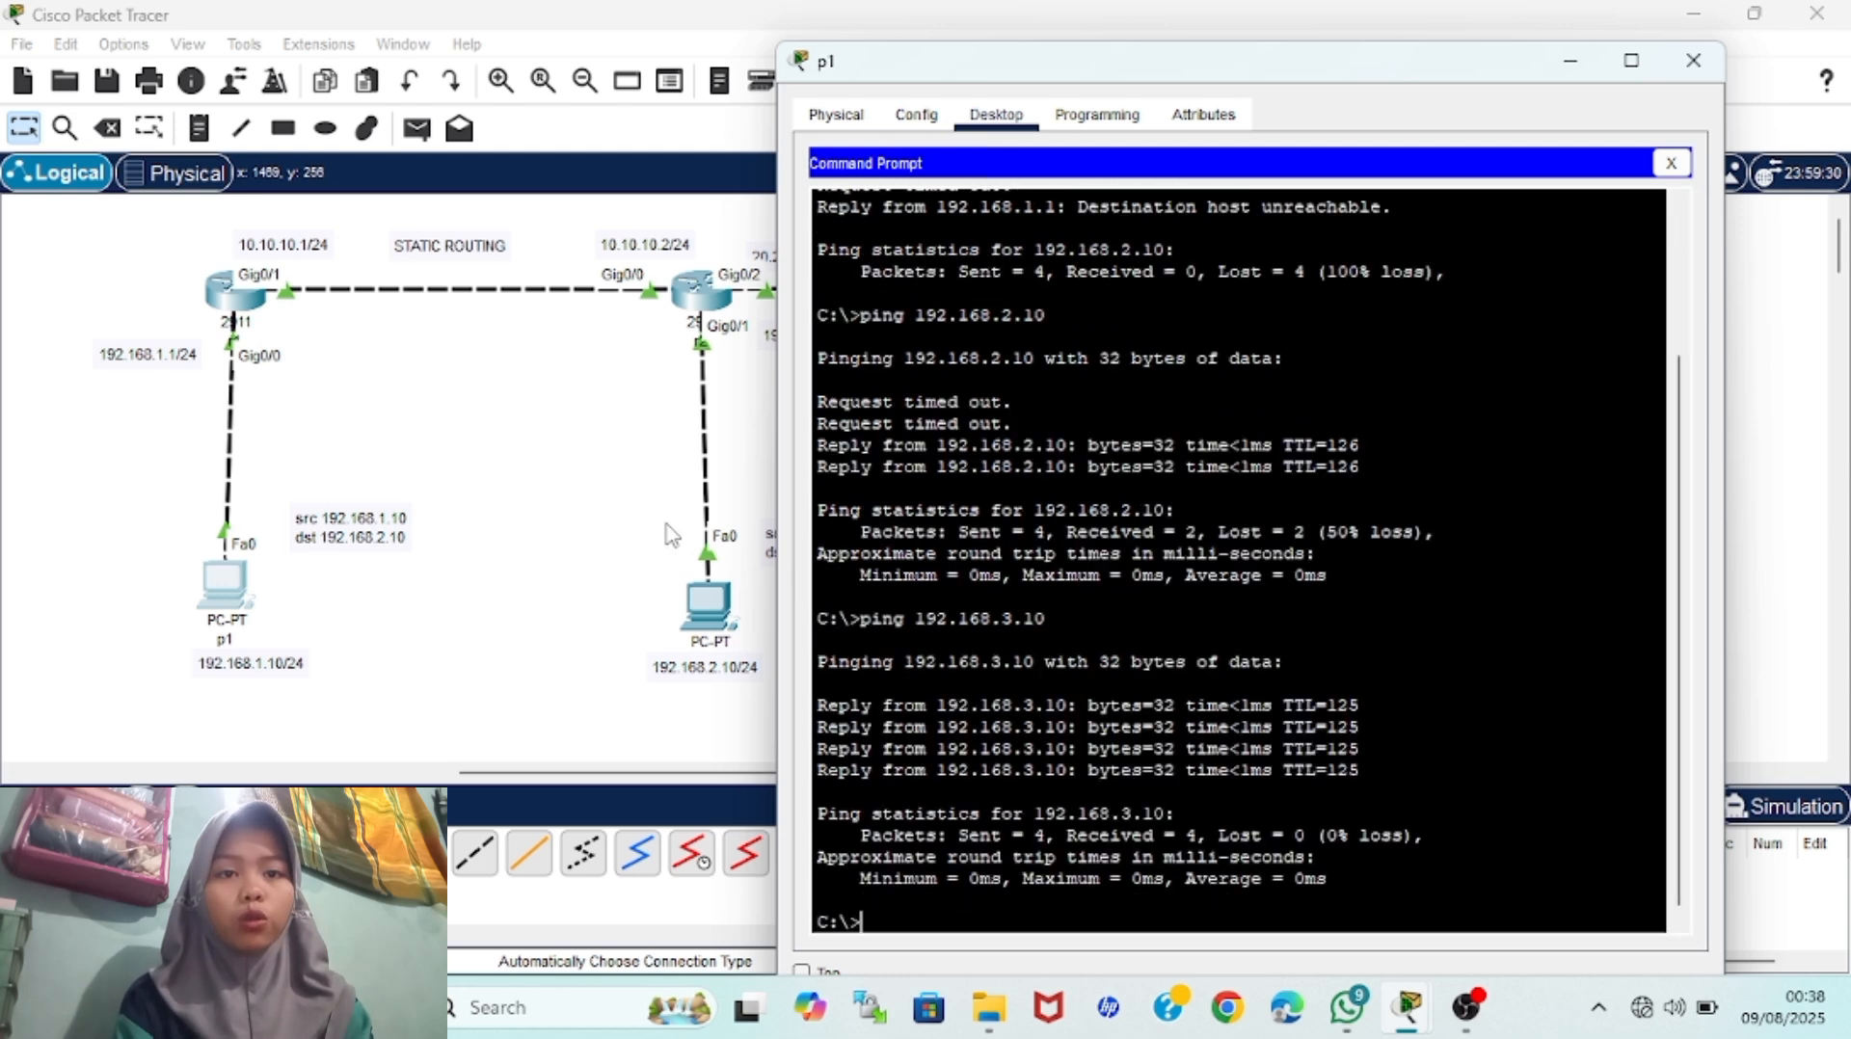
pyautogui.click(1694, 60)
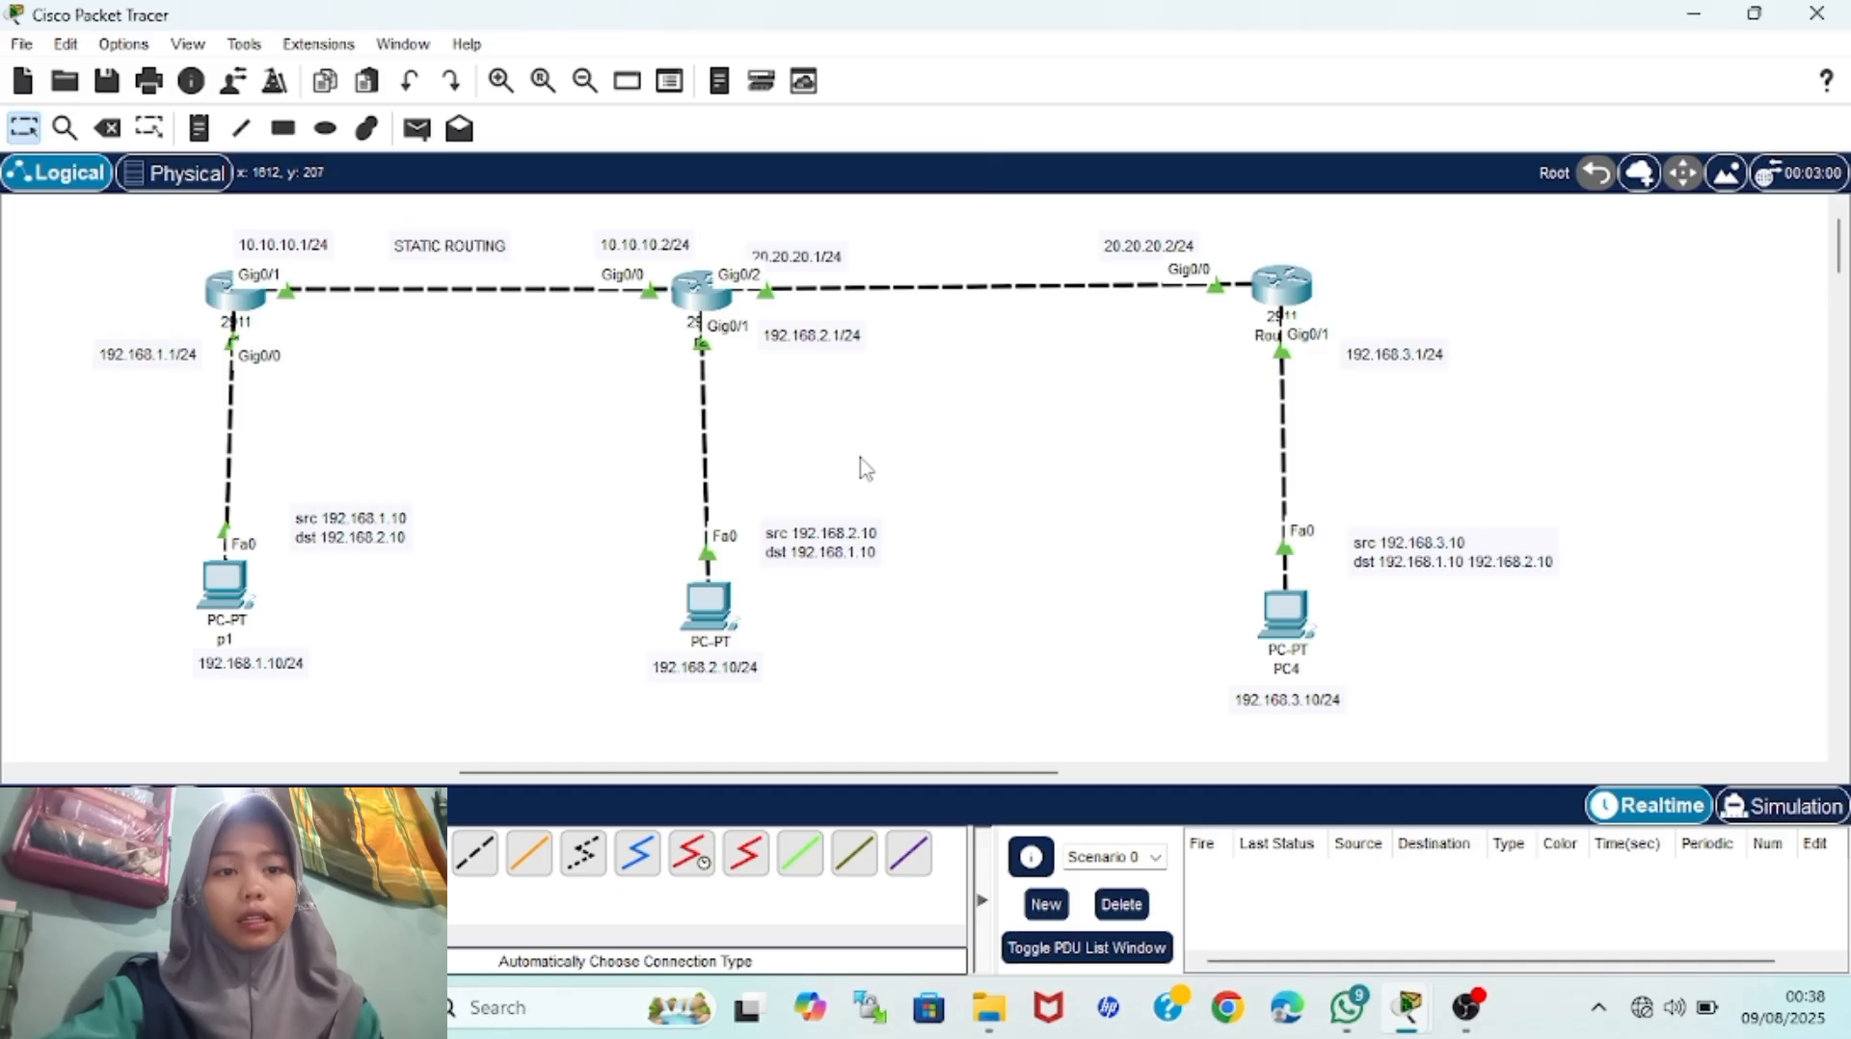
# Place a 2960 IOS15 switch in the empty workspace to the right of Router3
pyautogui.hscroll(5, 863, 467)
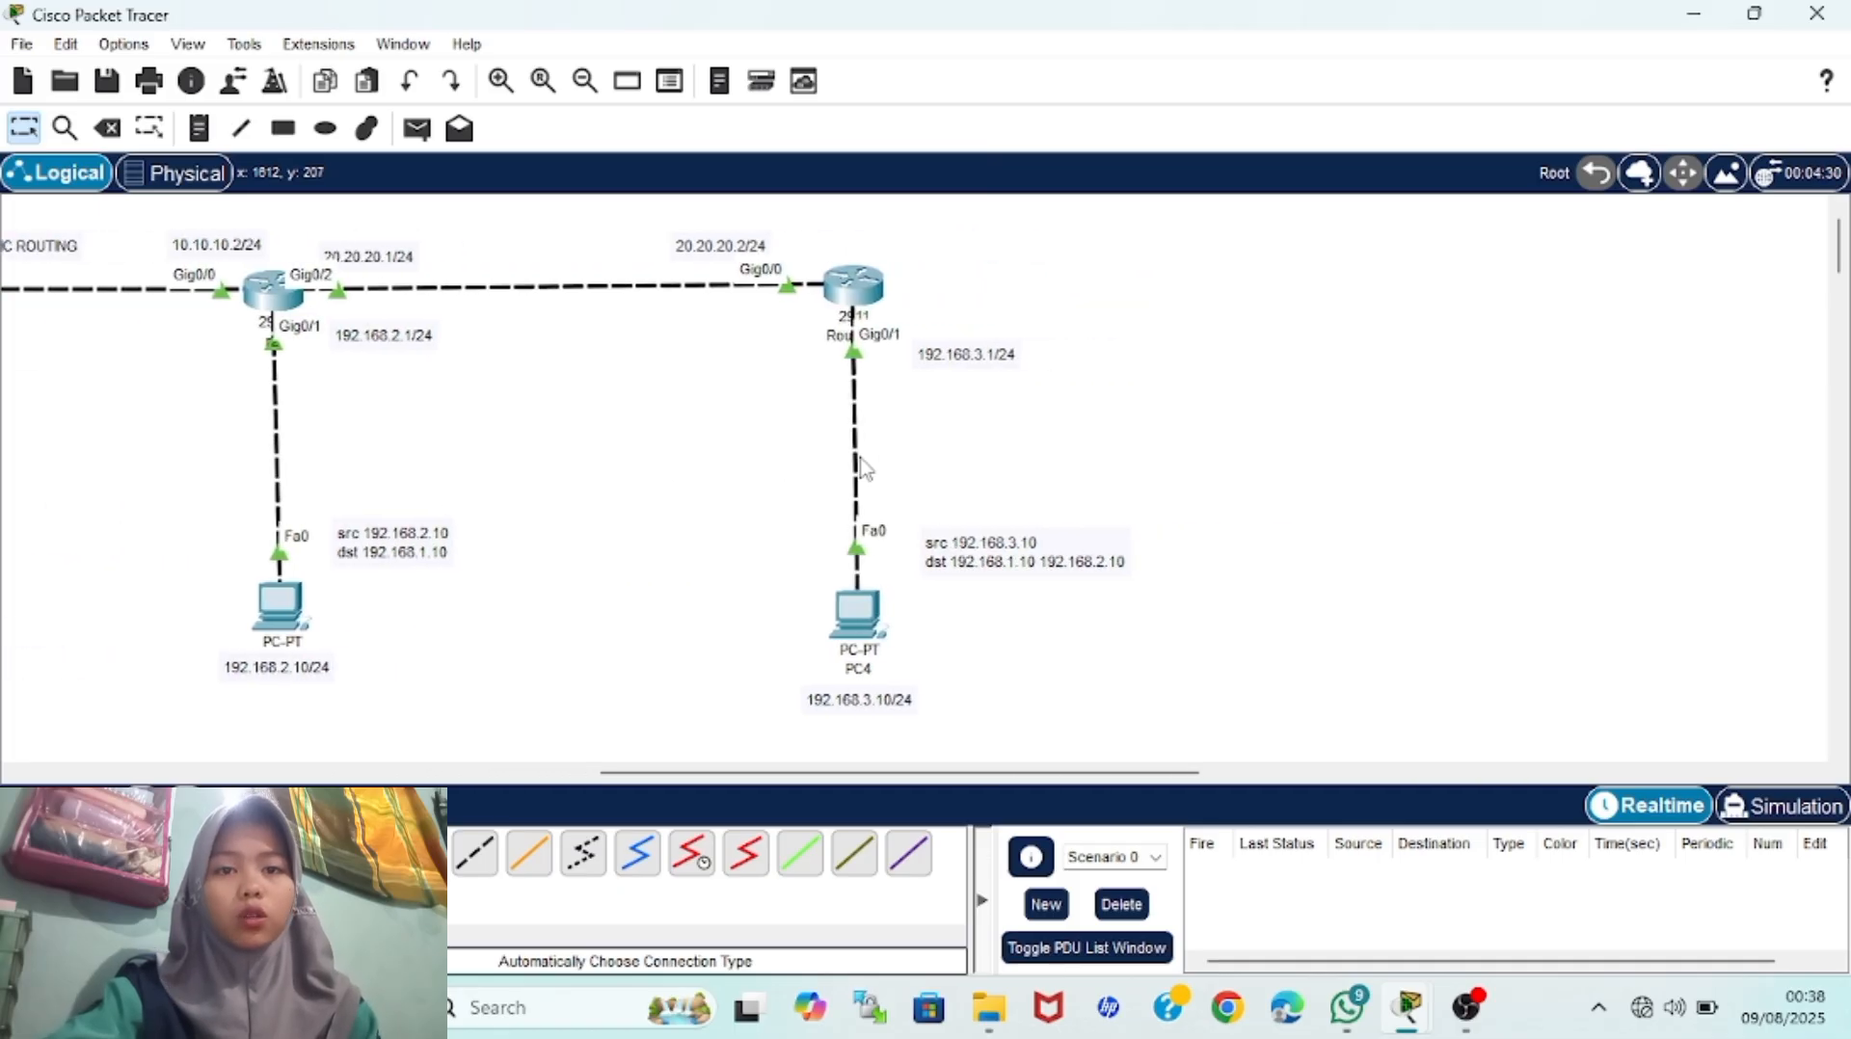
pyautogui.hscroll(4, 865, 468)
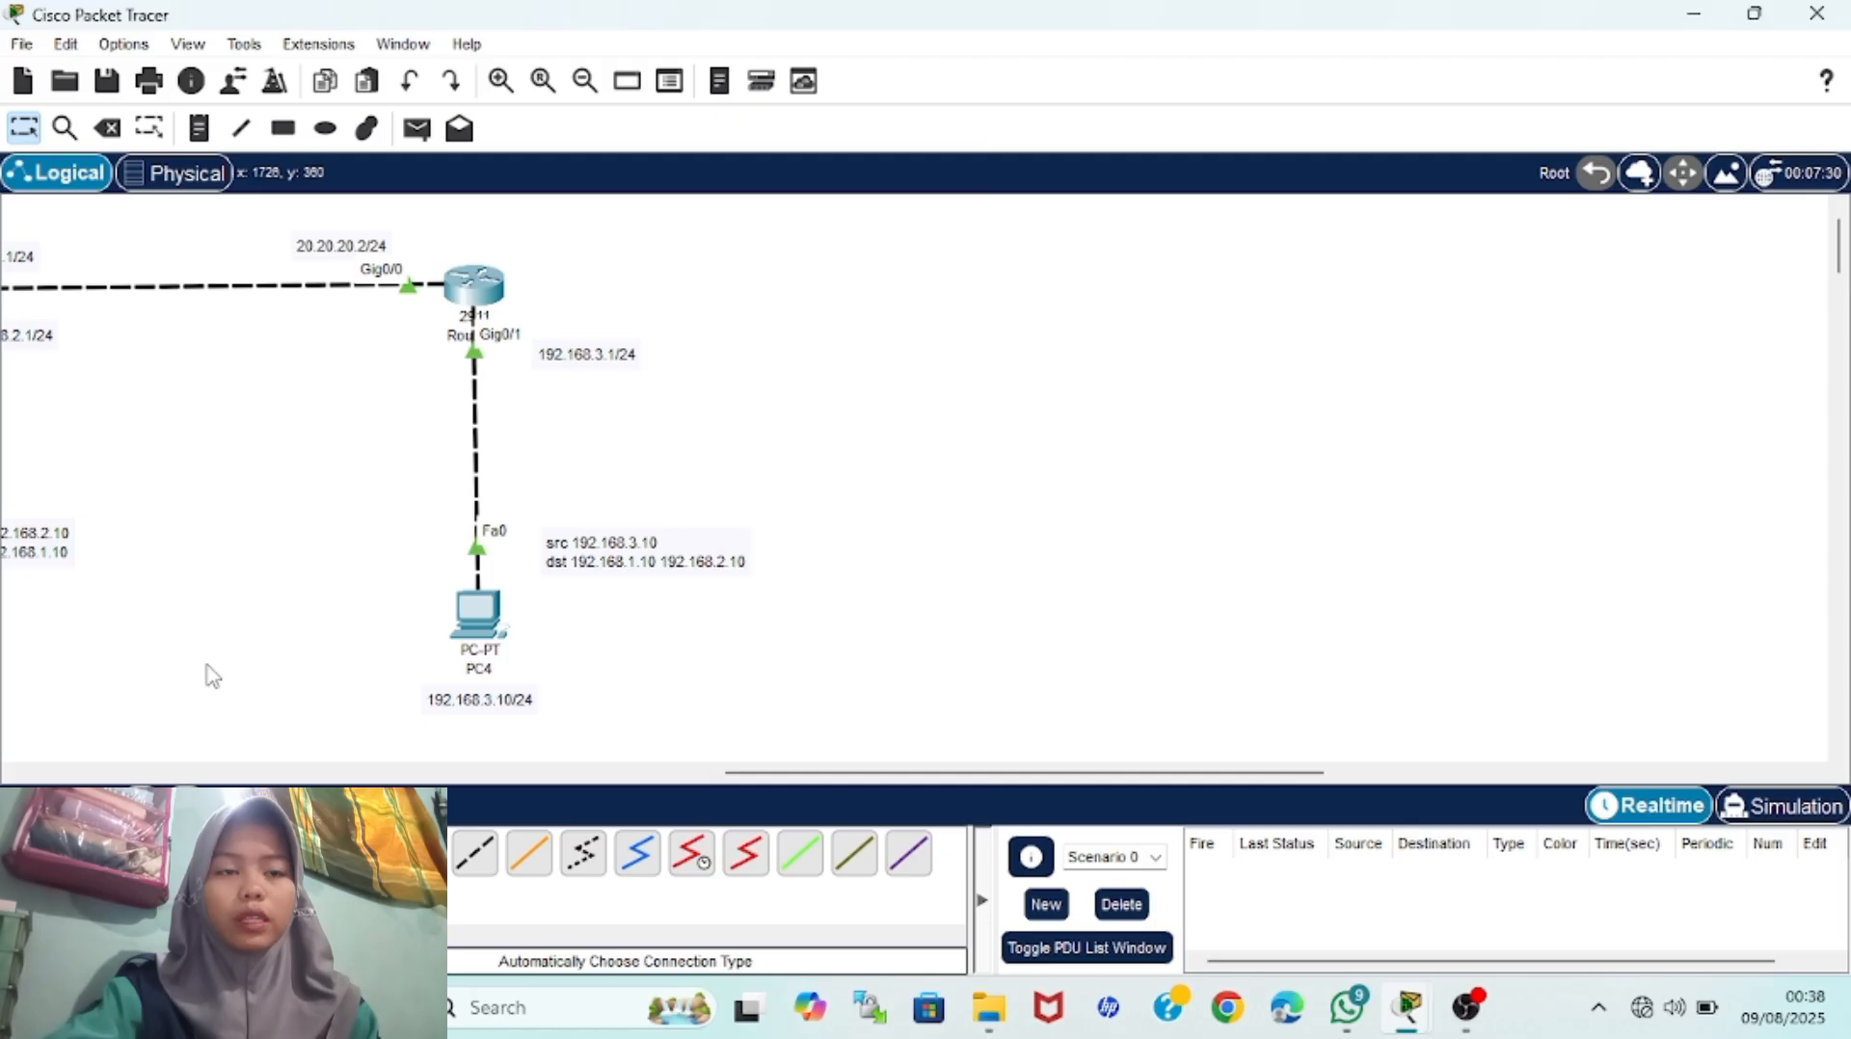
pyautogui.click(29, 853)
pyautogui.click(72, 925)
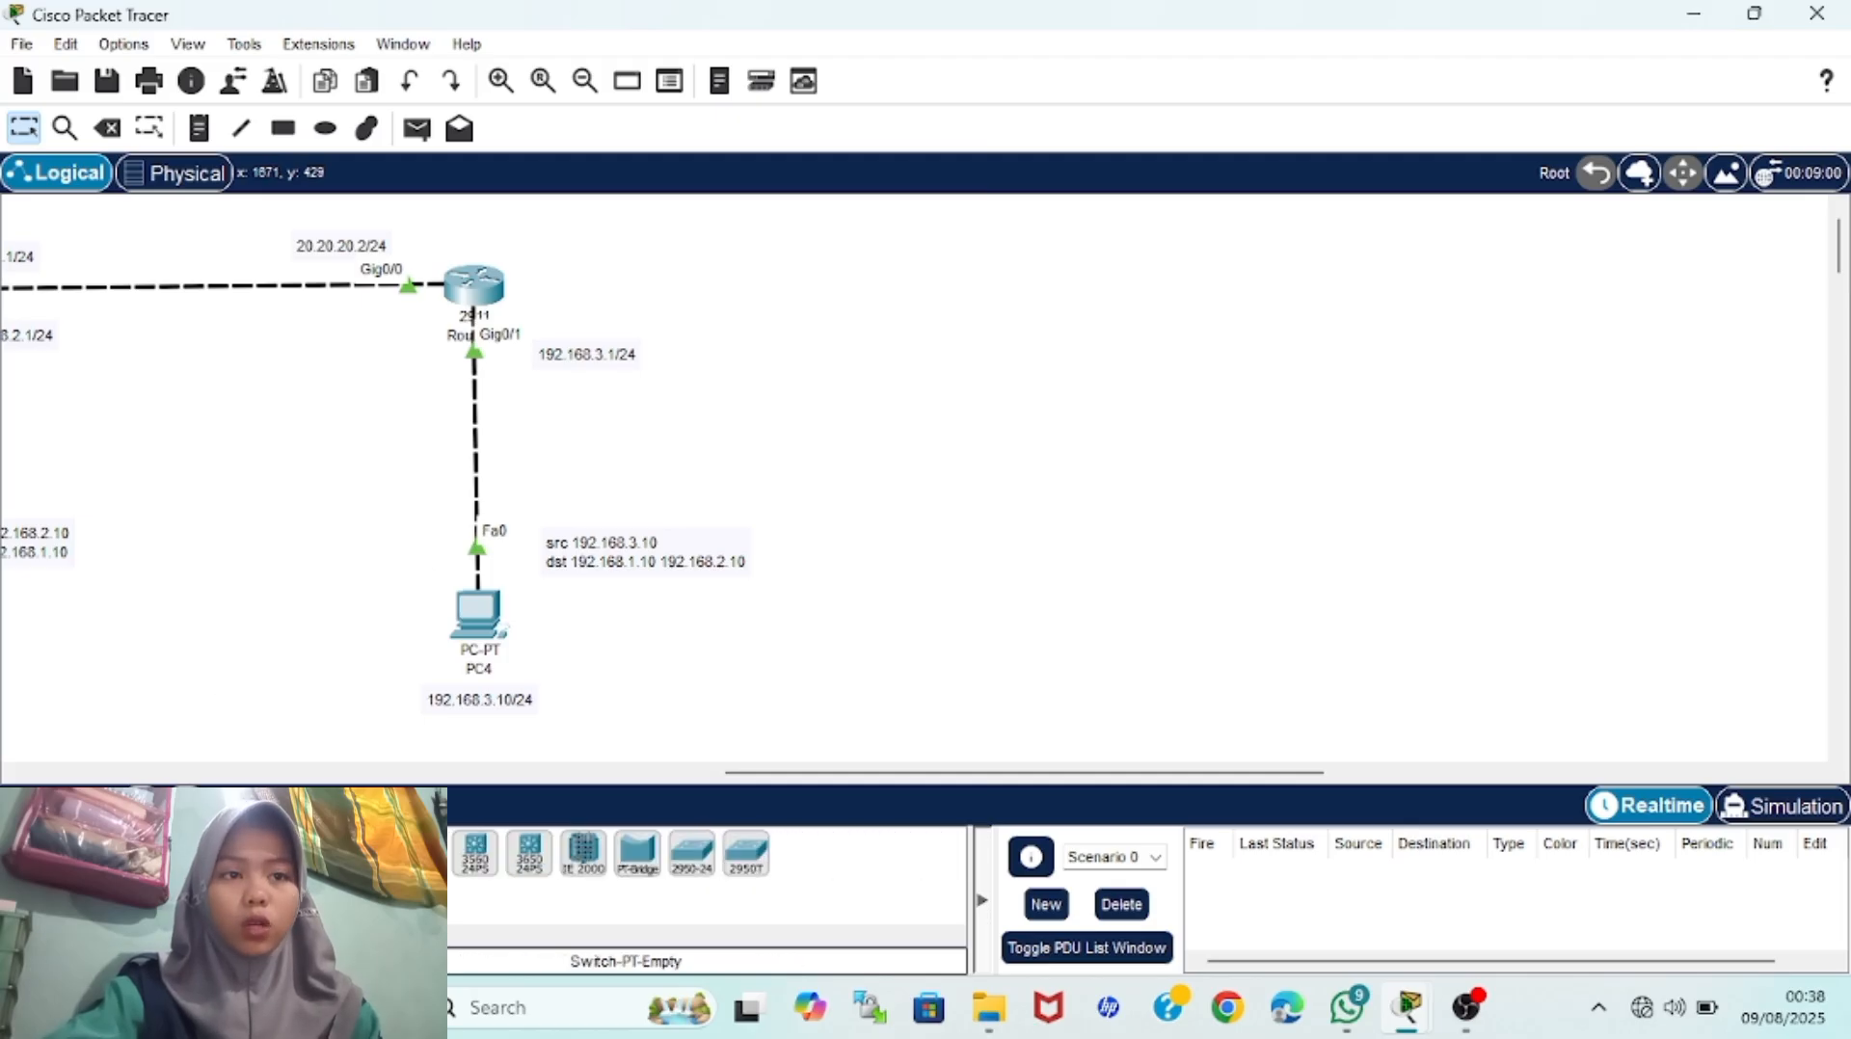
pyautogui.click(308, 854)
pyautogui.click(312, 854)
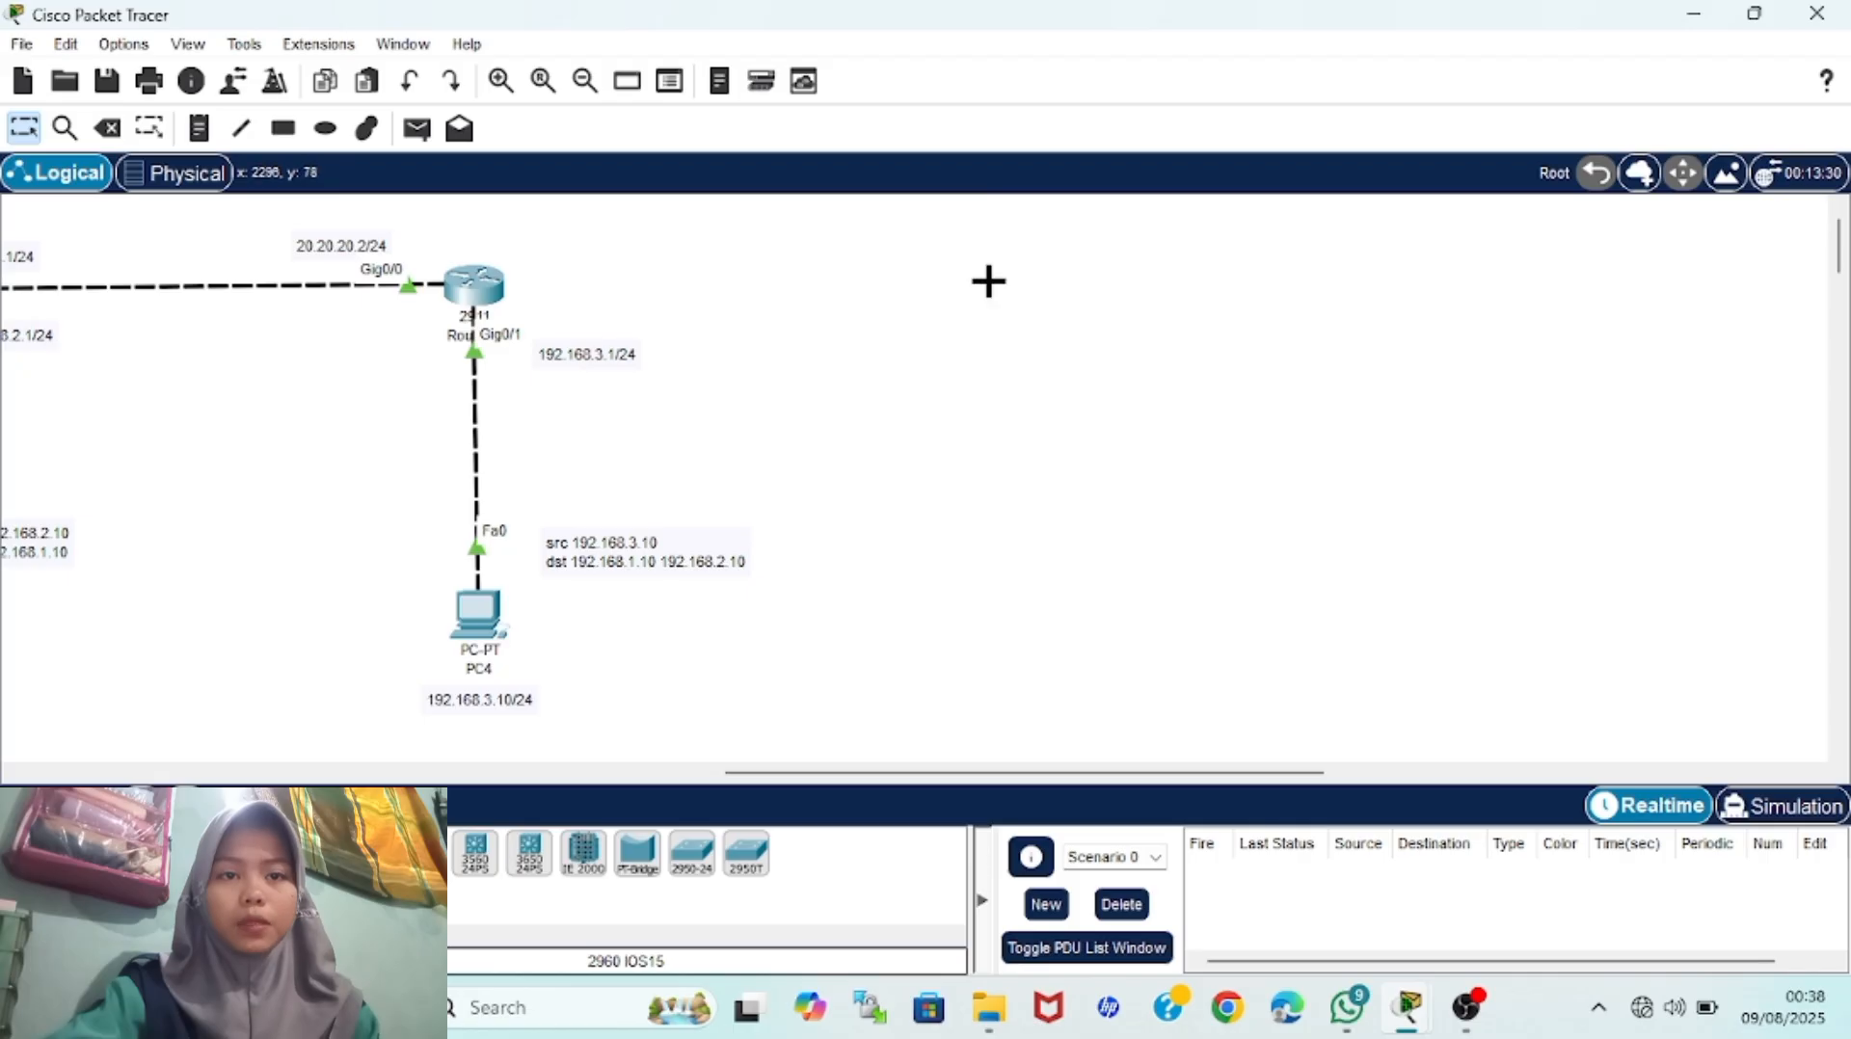
pyautogui.click(1003, 275)
# Place four PC-PT end devices around the switch, two below it and two stacked to its right
pyautogui.click(72, 856)
pyautogui.click(313, 854)
pyautogui.click(950, 491)
pyautogui.click(1110, 486)
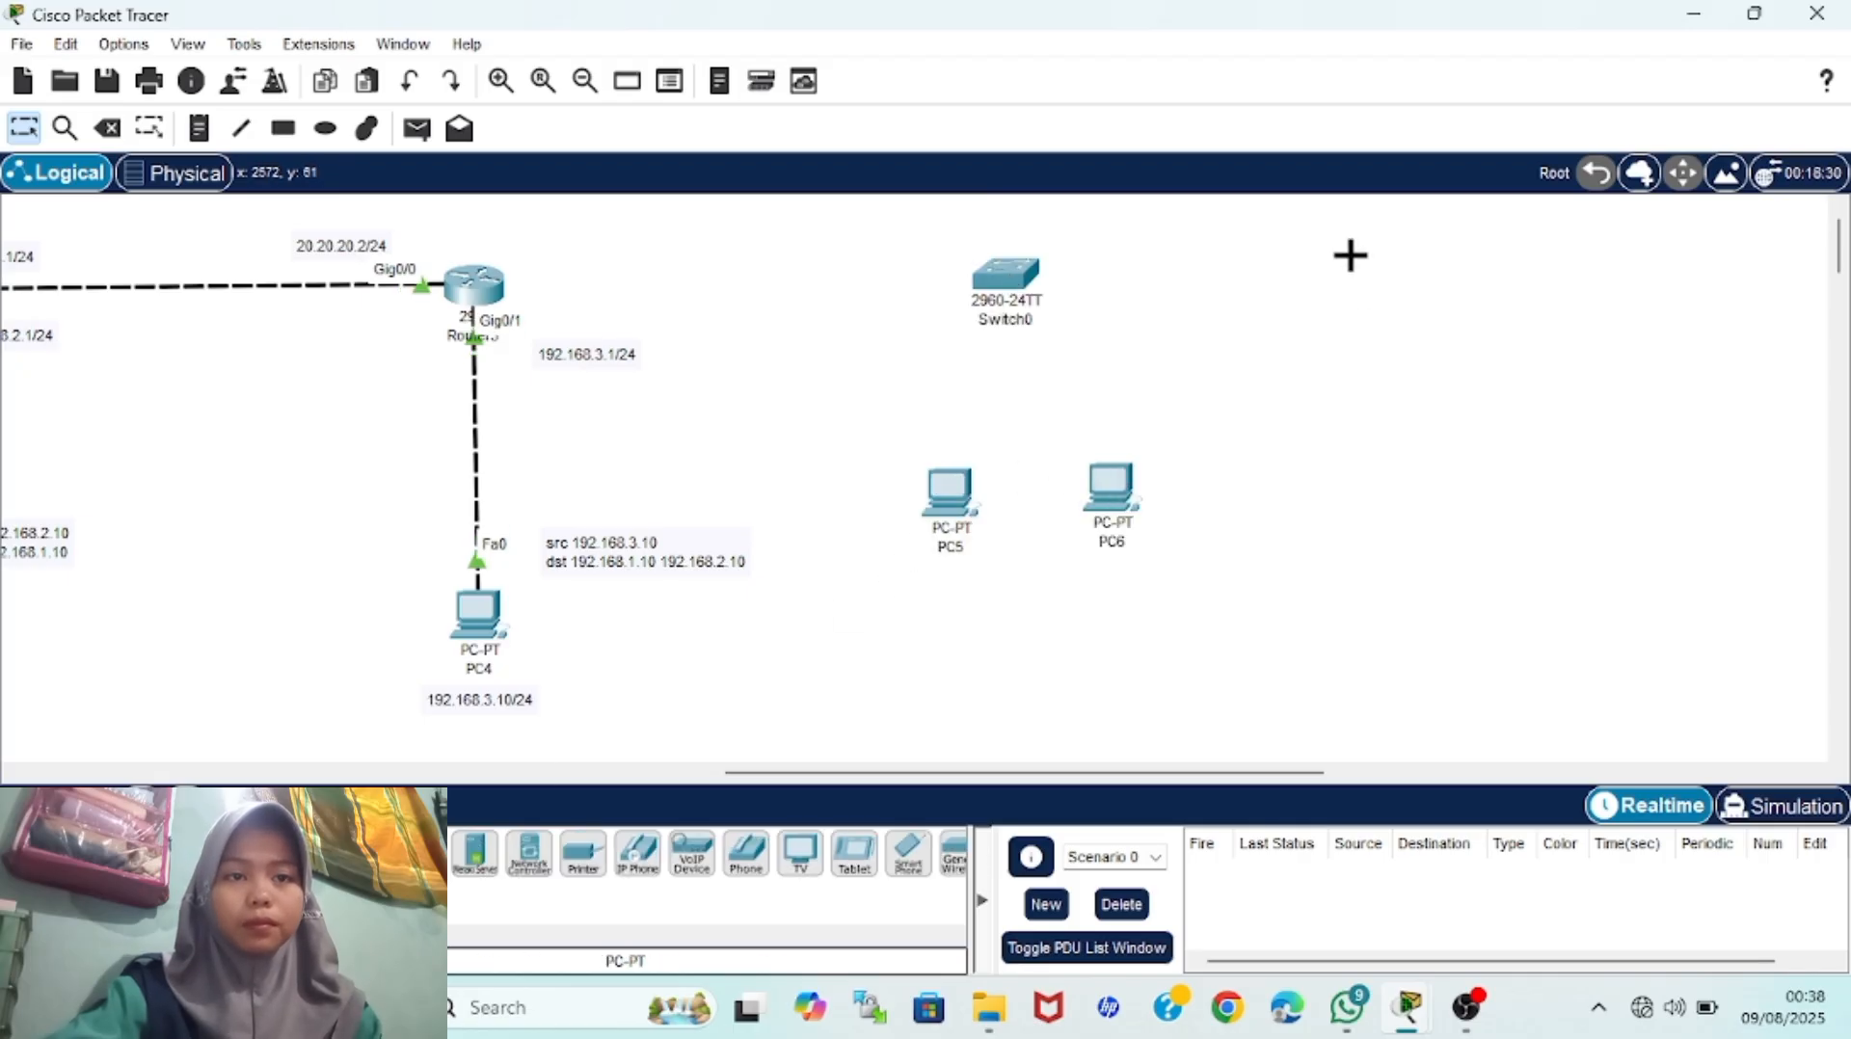
pyautogui.click(1347, 273)
pyautogui.click(1362, 397)
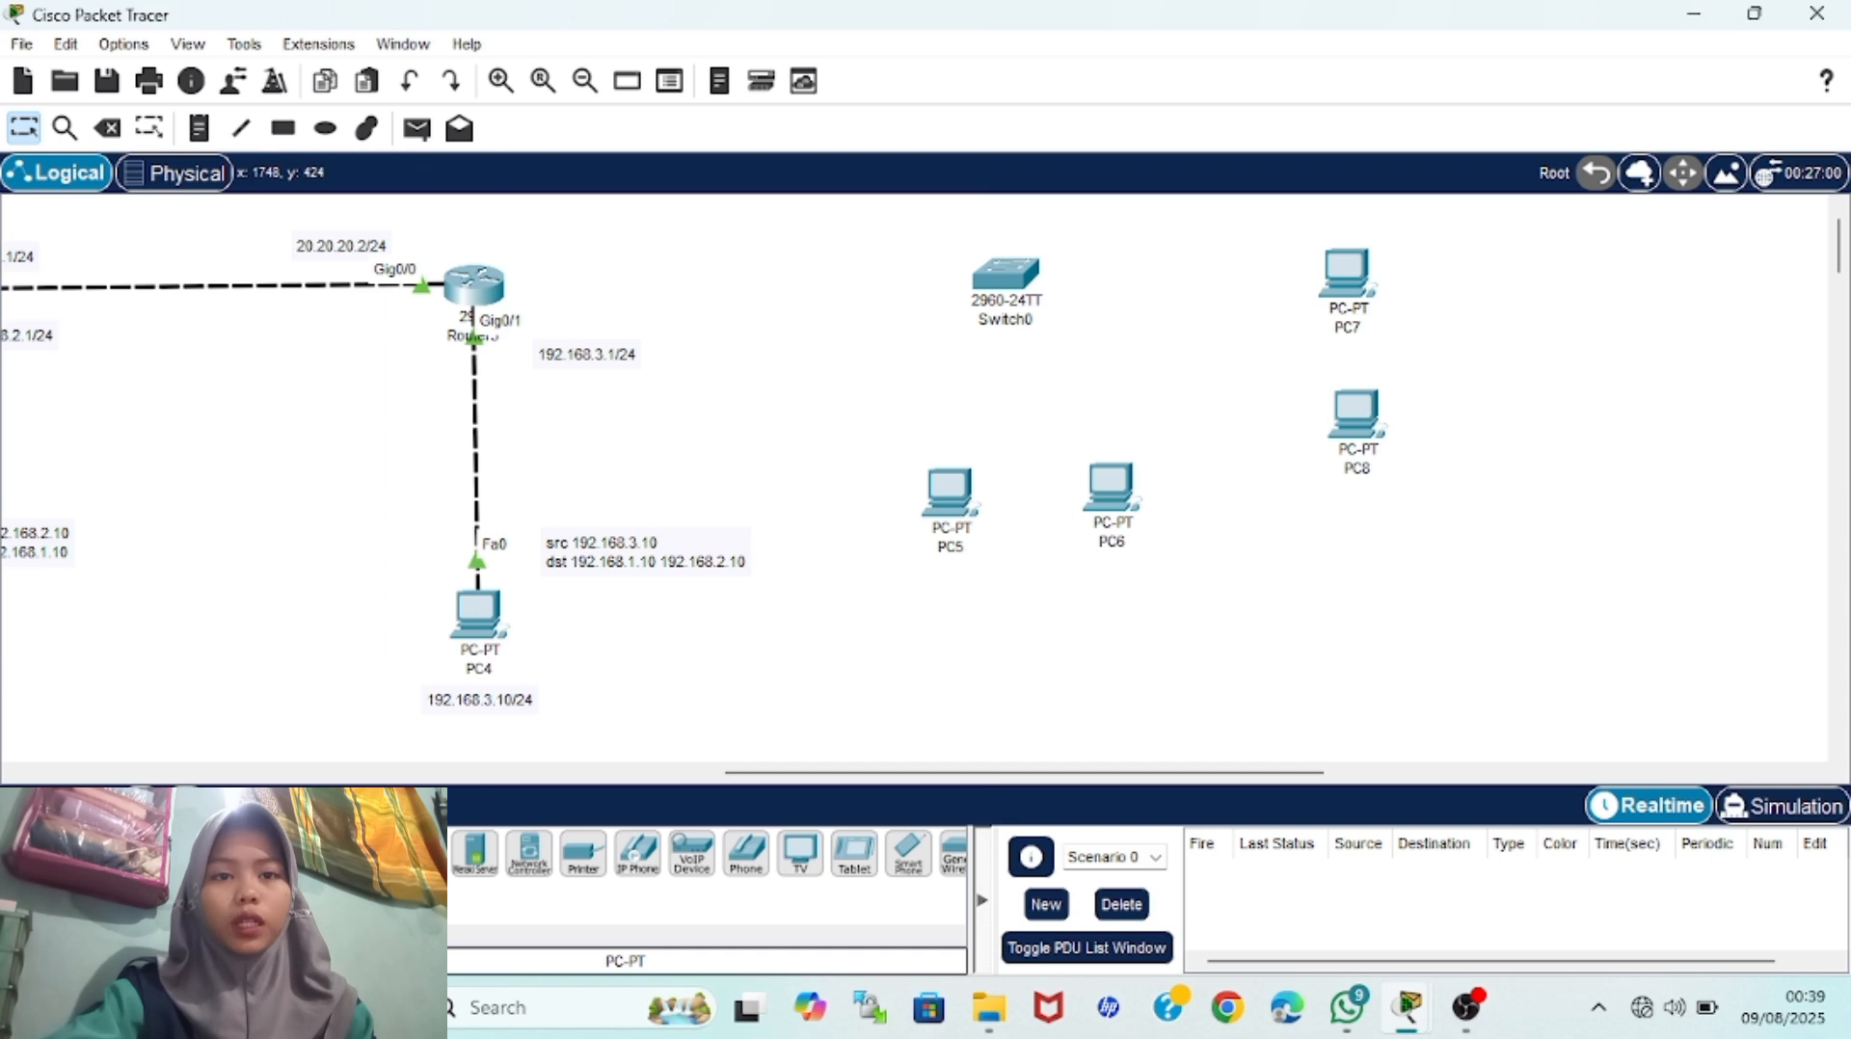
# Connect Router3 to the 2960 switch using the automatically chosen connection type
pyautogui.click(176, 855)
pyautogui.click(422, 856)
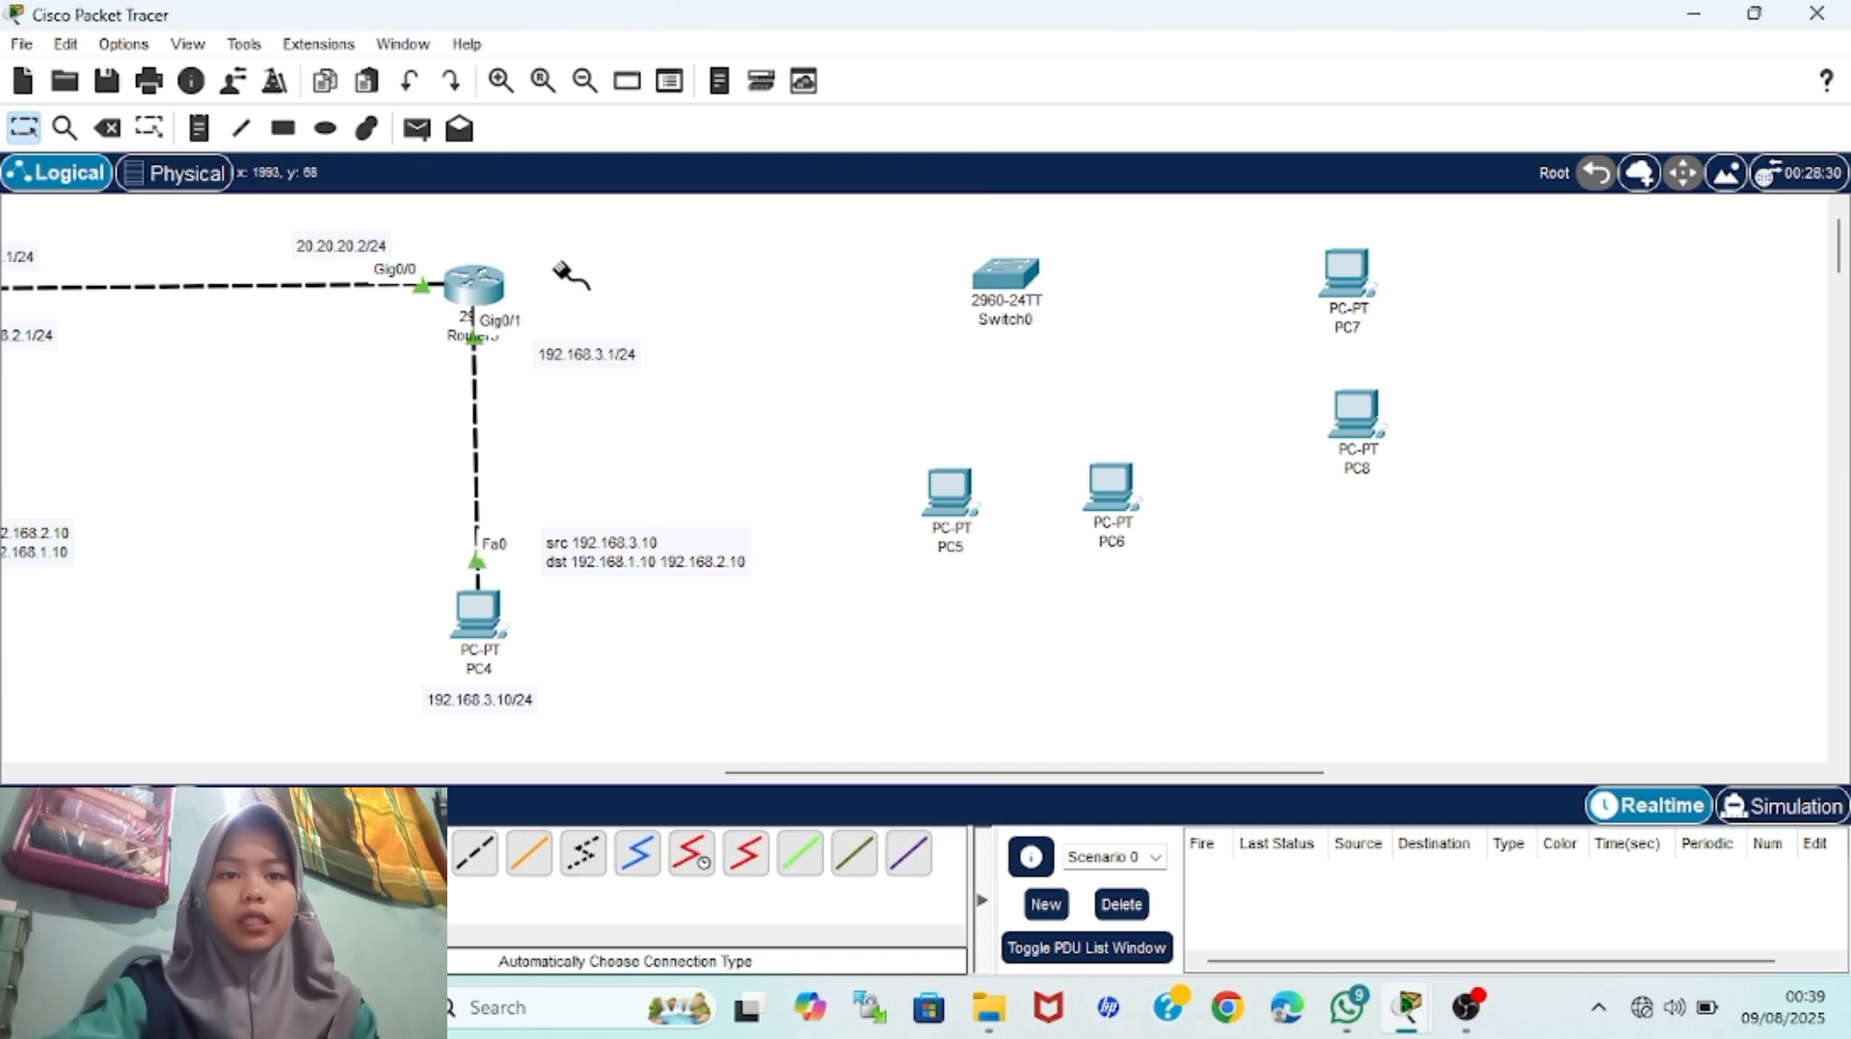
pyautogui.click(497, 284)
pyautogui.click(1025, 285)
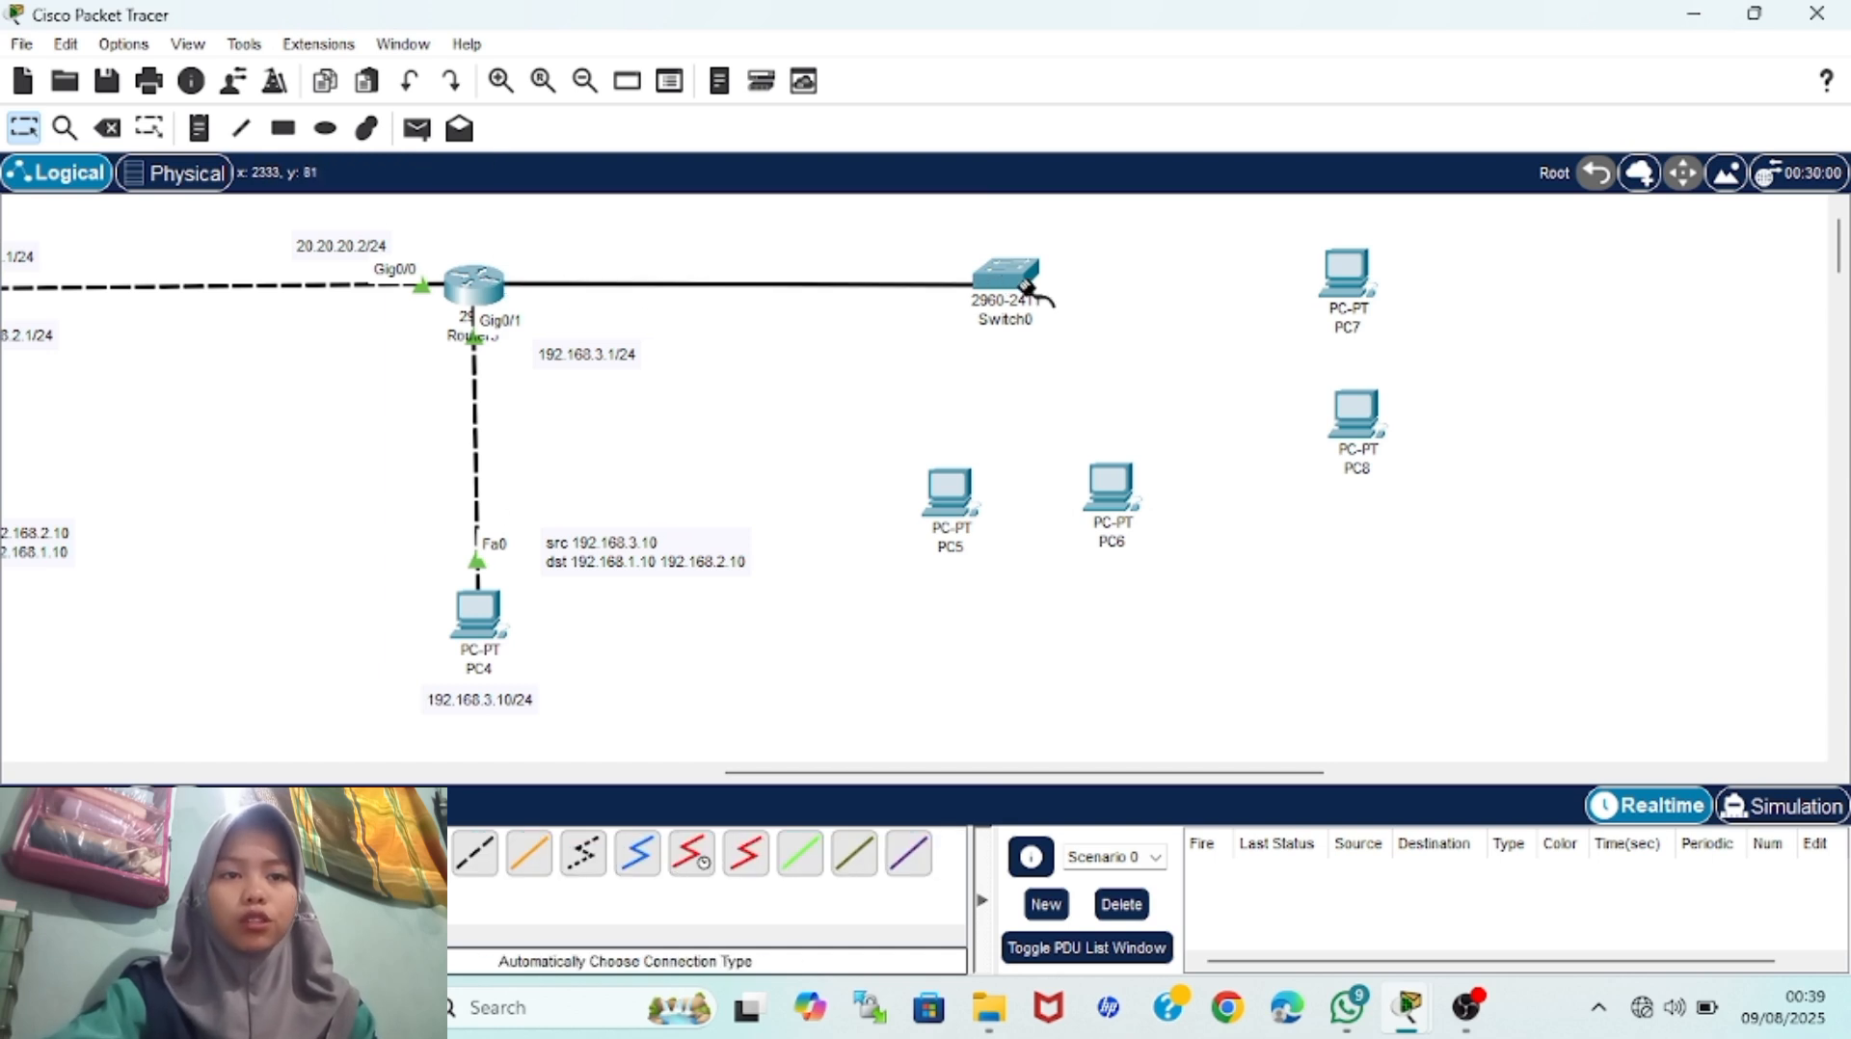
# Connect the 2960 switch to PC7, PC8, PC5 and PC6 with automatically chosen cables
pyautogui.click(1002, 273)
pyautogui.click(1345, 268)
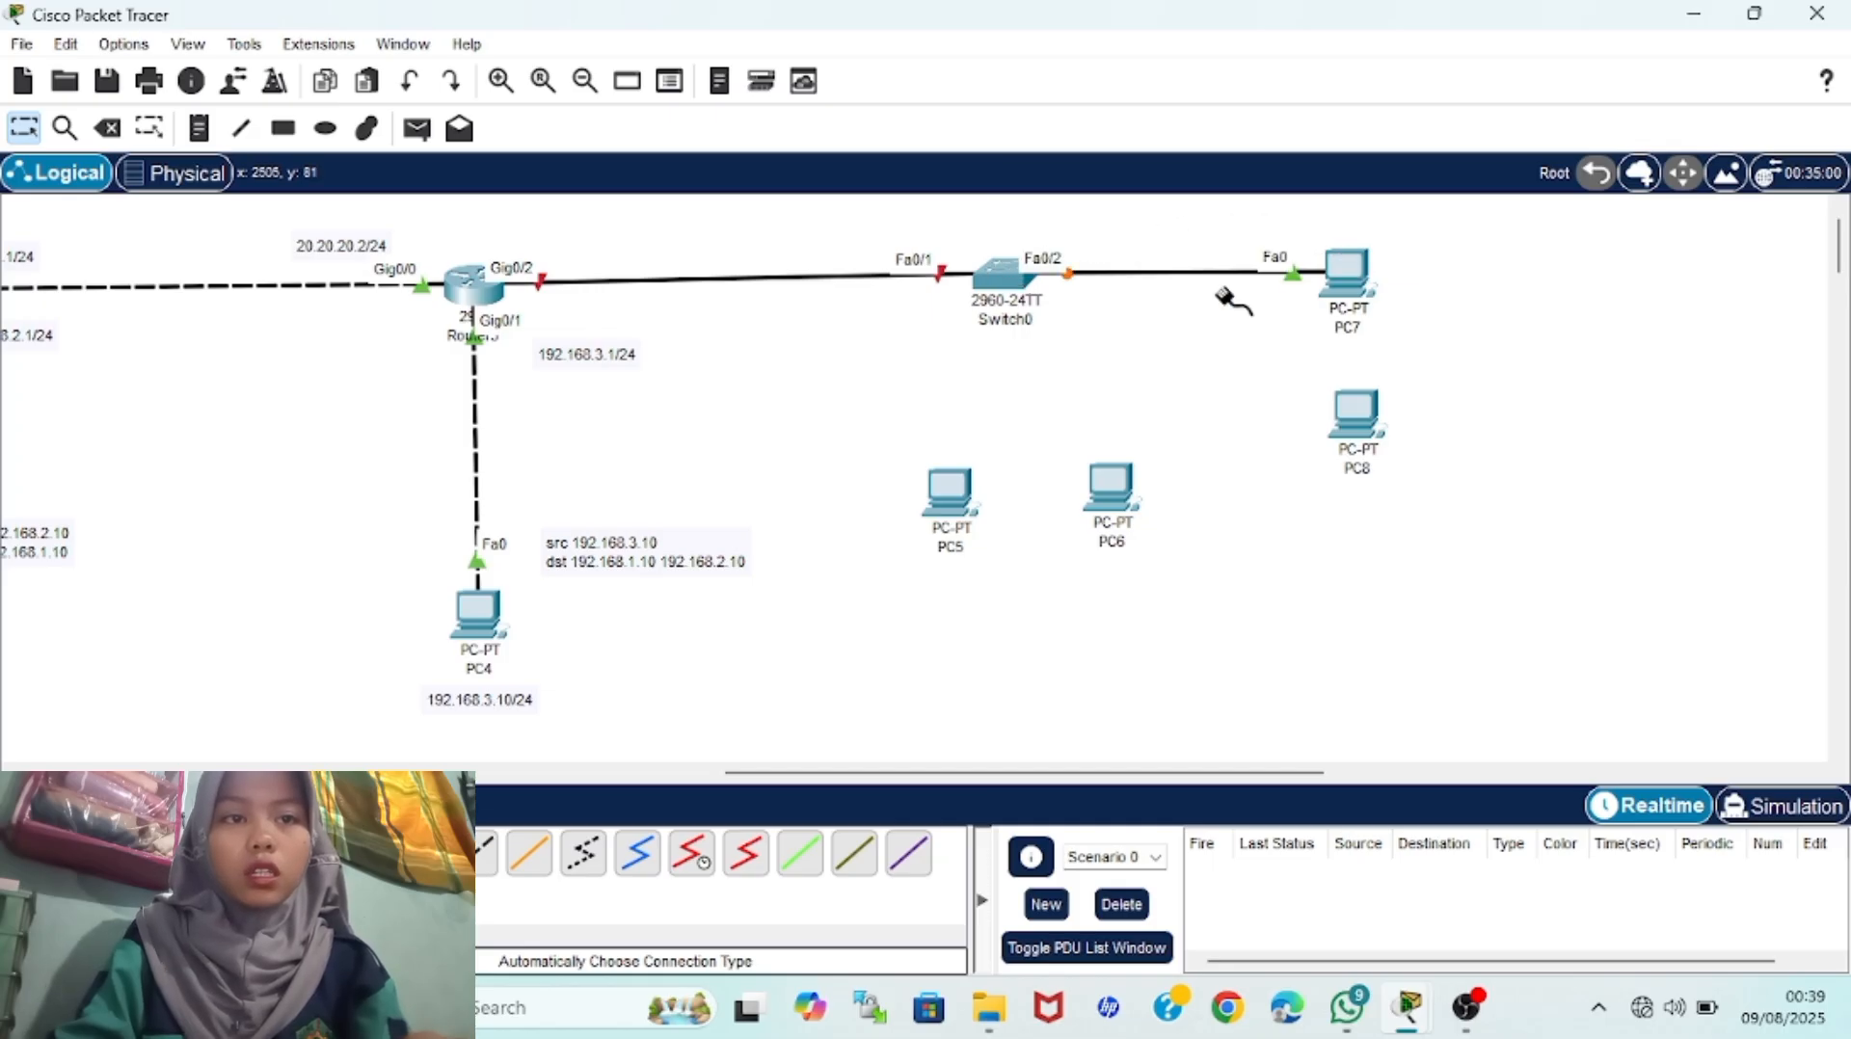
pyautogui.click(1007, 275)
pyautogui.click(1353, 412)
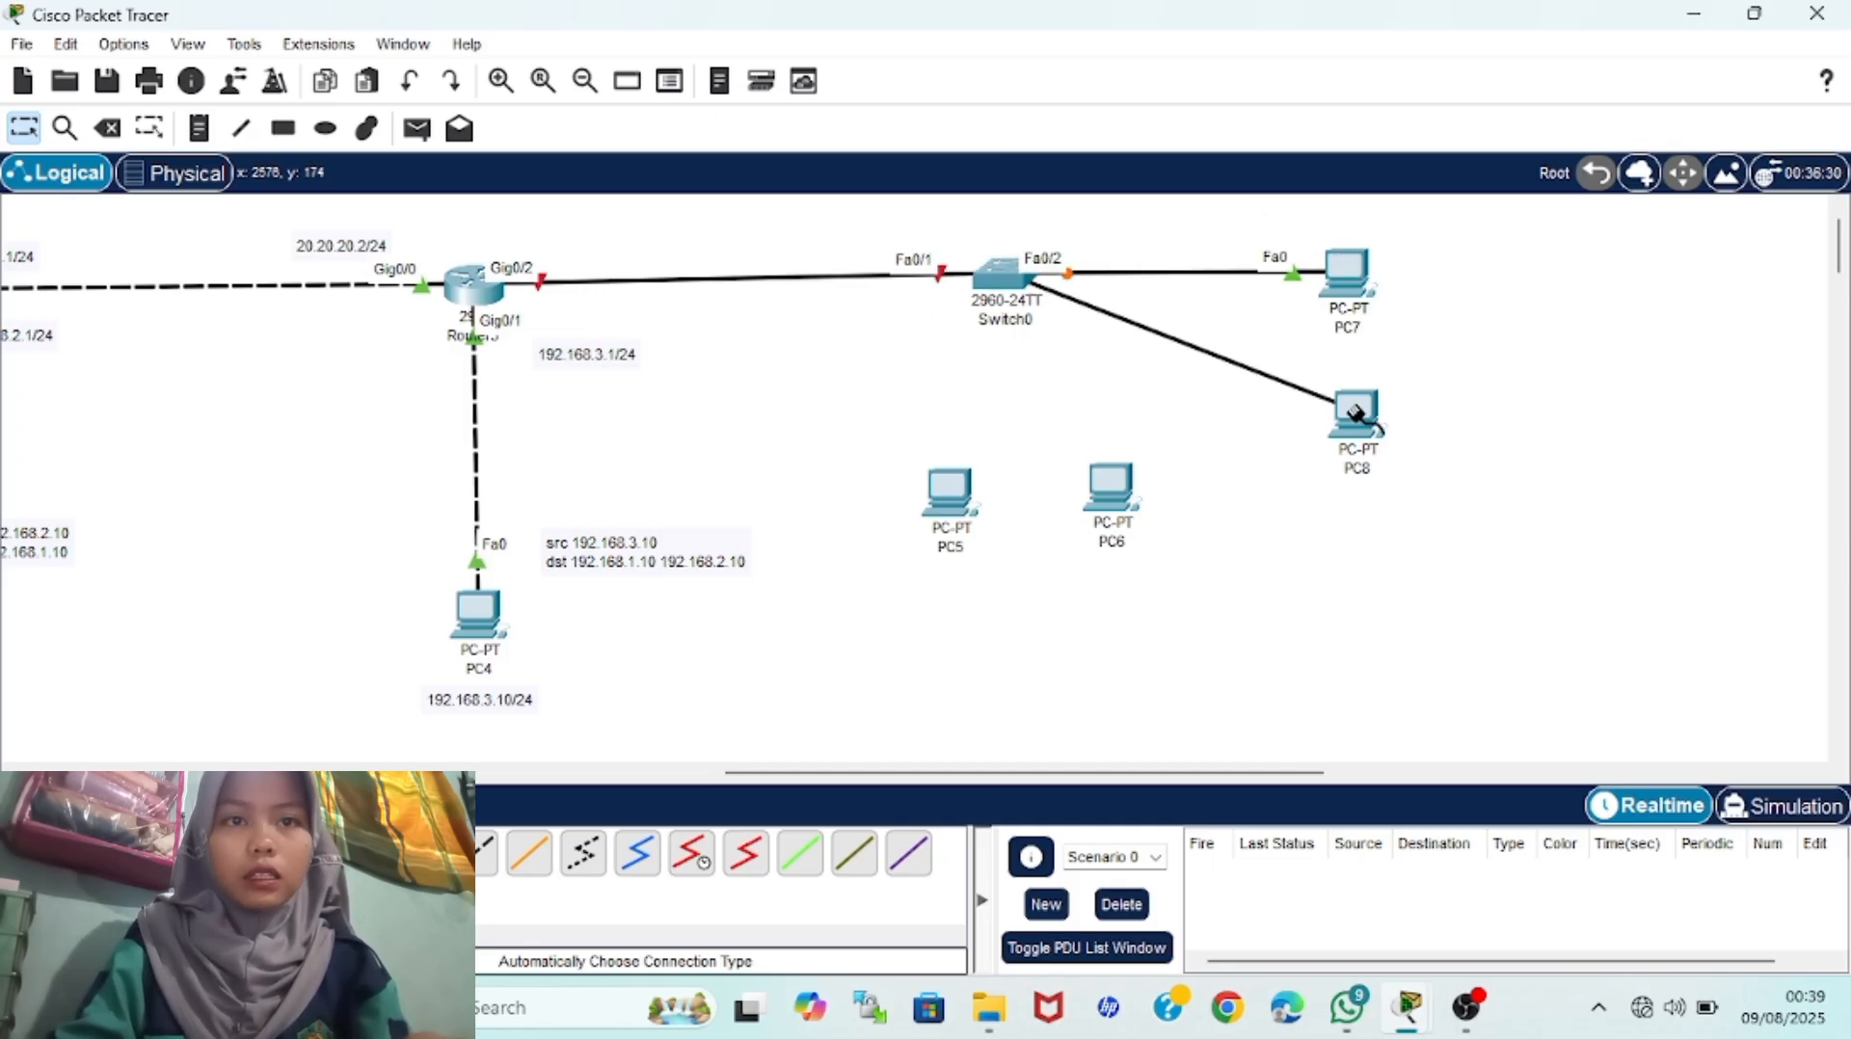
pyautogui.click(996, 282)
pyautogui.click(944, 491)
pyautogui.click(1003, 279)
pyautogui.click(1109, 485)
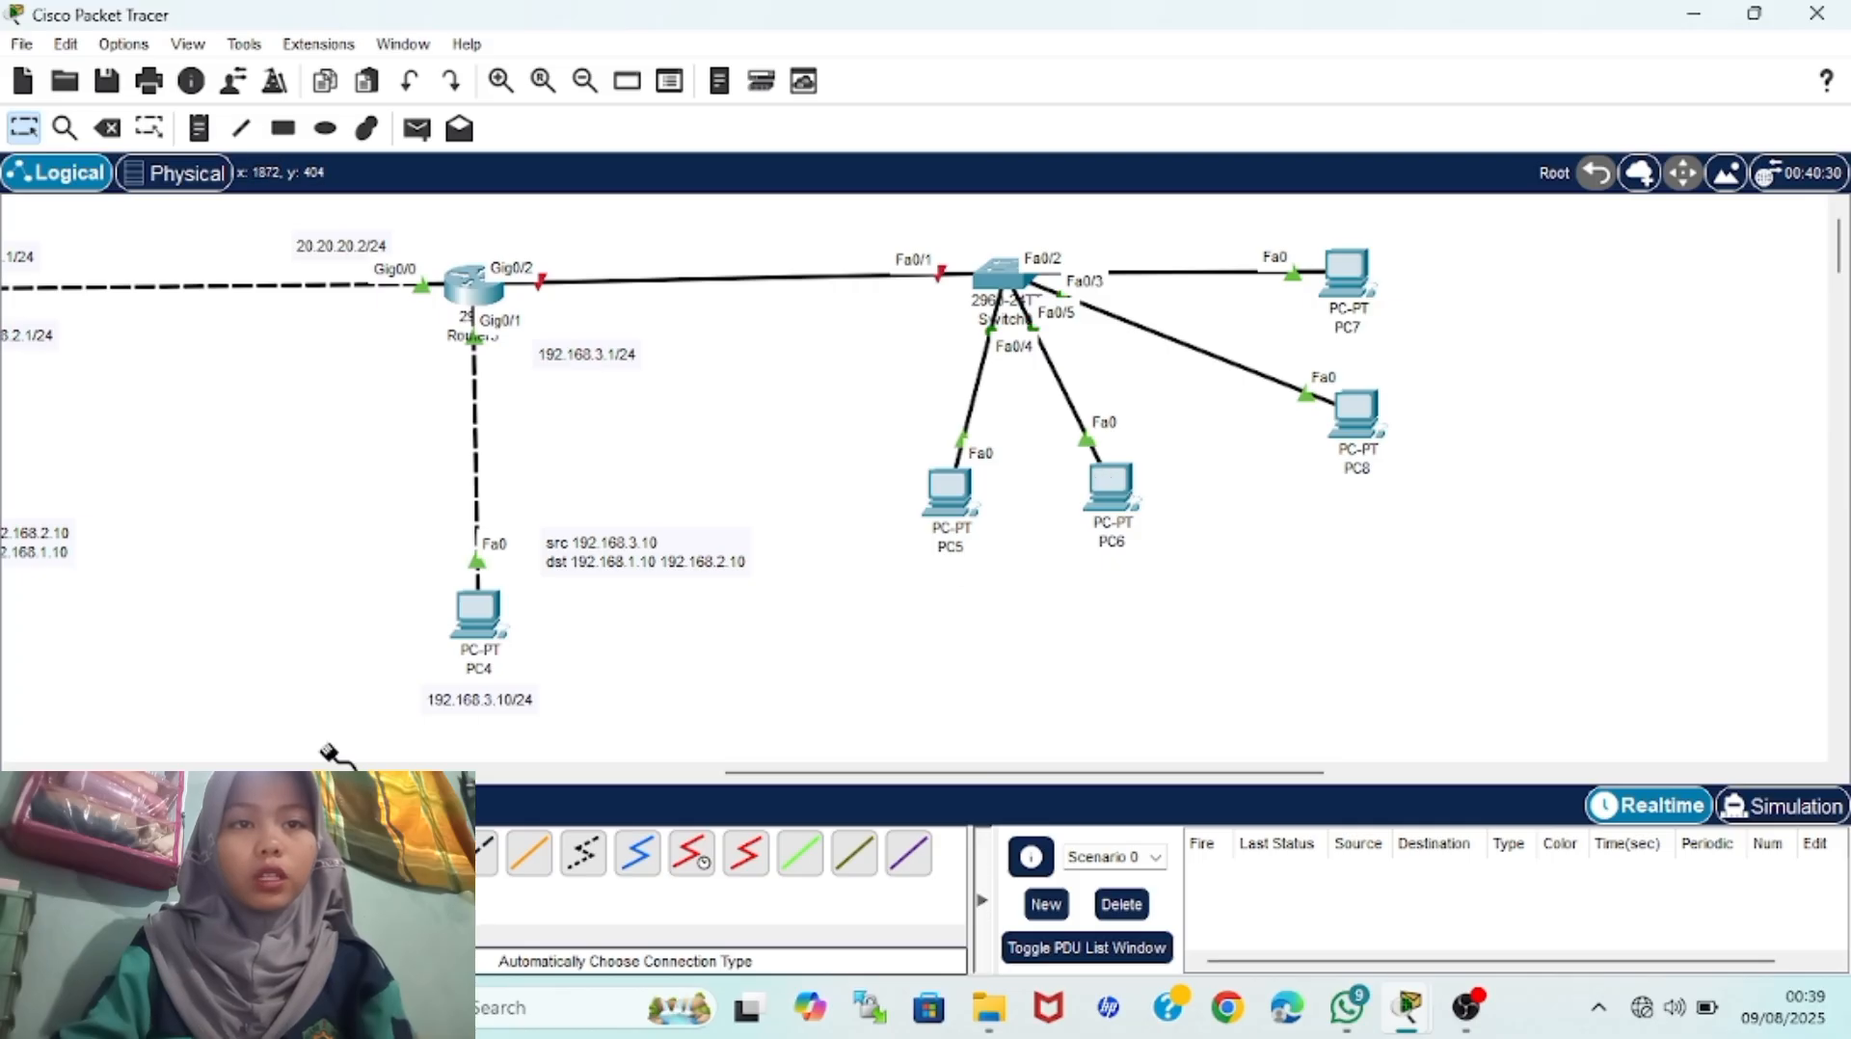
# Draw a blue filled rectangle around PC7 and PC8, and a pink filled rectangle around PC5 and PC6
pyautogui.click(283, 128)
pyautogui.click(1227, 19)
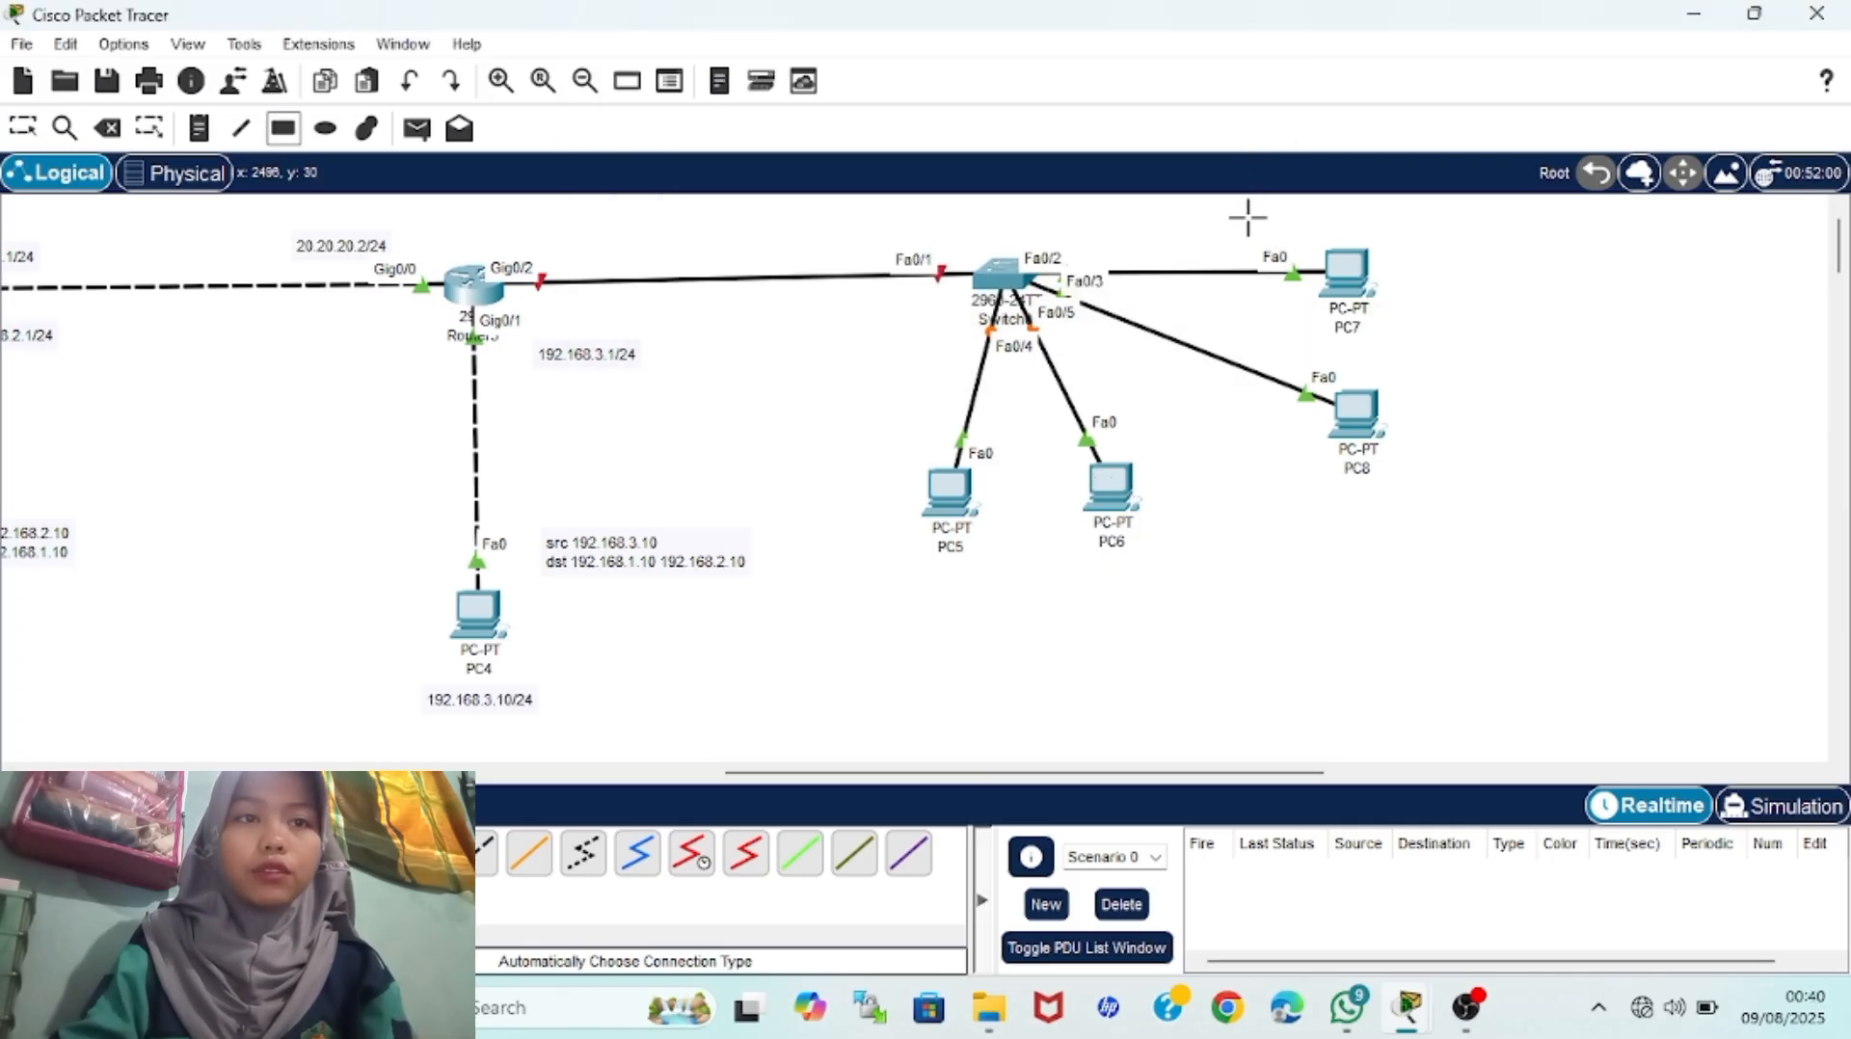
pyautogui.moveTo(1233, 221); pyautogui.dragTo(1494, 490)
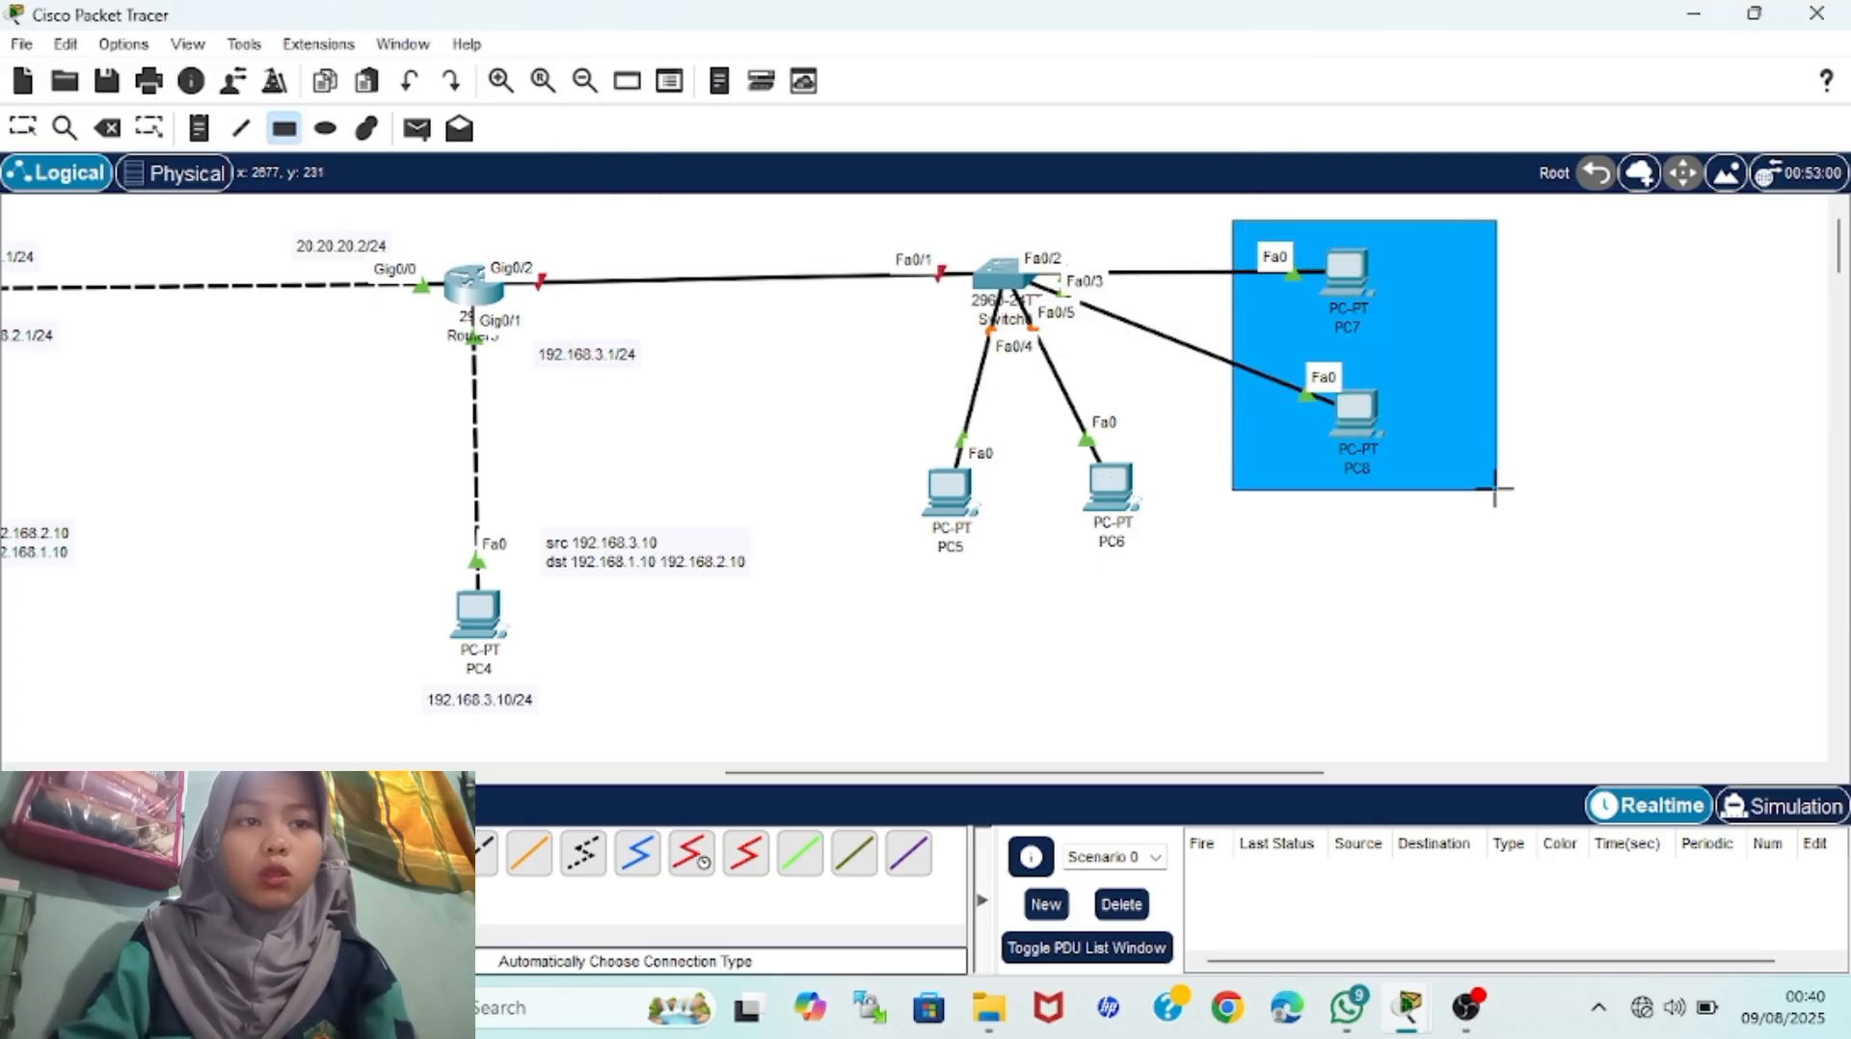
pyautogui.moveTo(835, 404); pyautogui.dragTo(1213, 636)
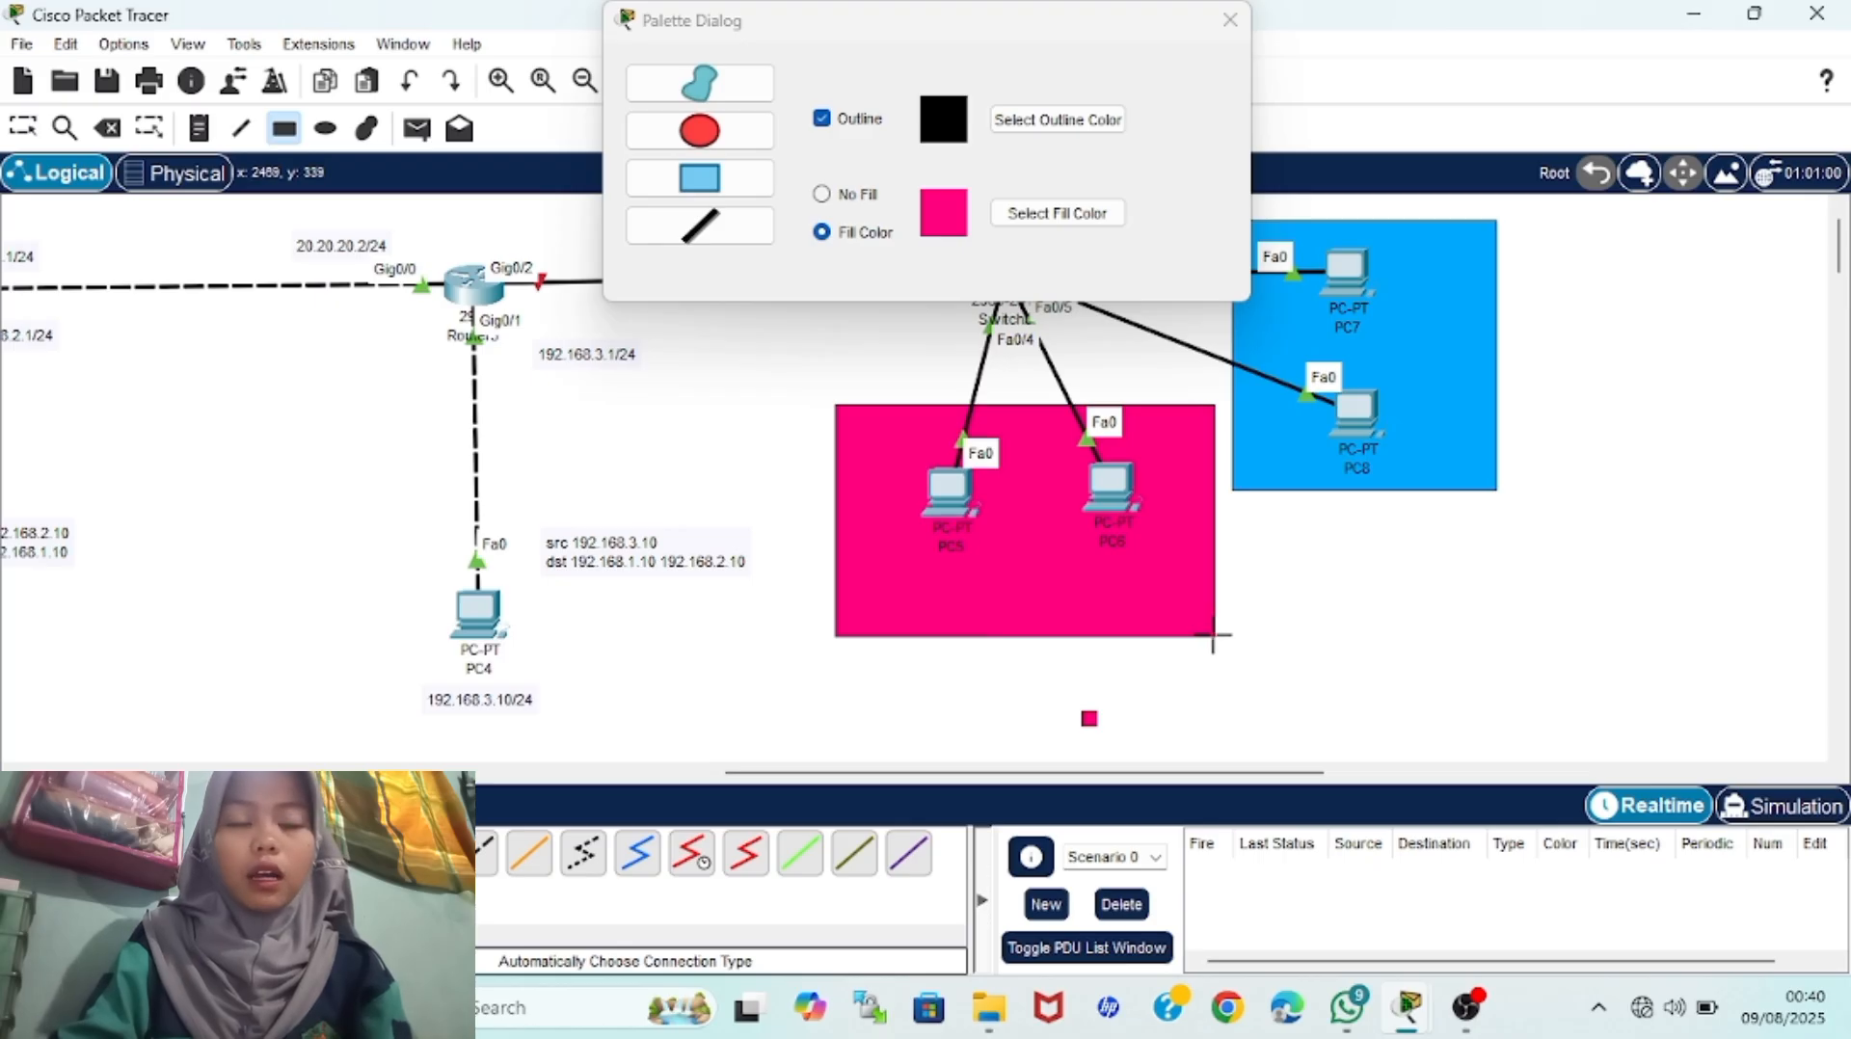
pyautogui.click(1231, 19)
pyautogui.click(26, 128)
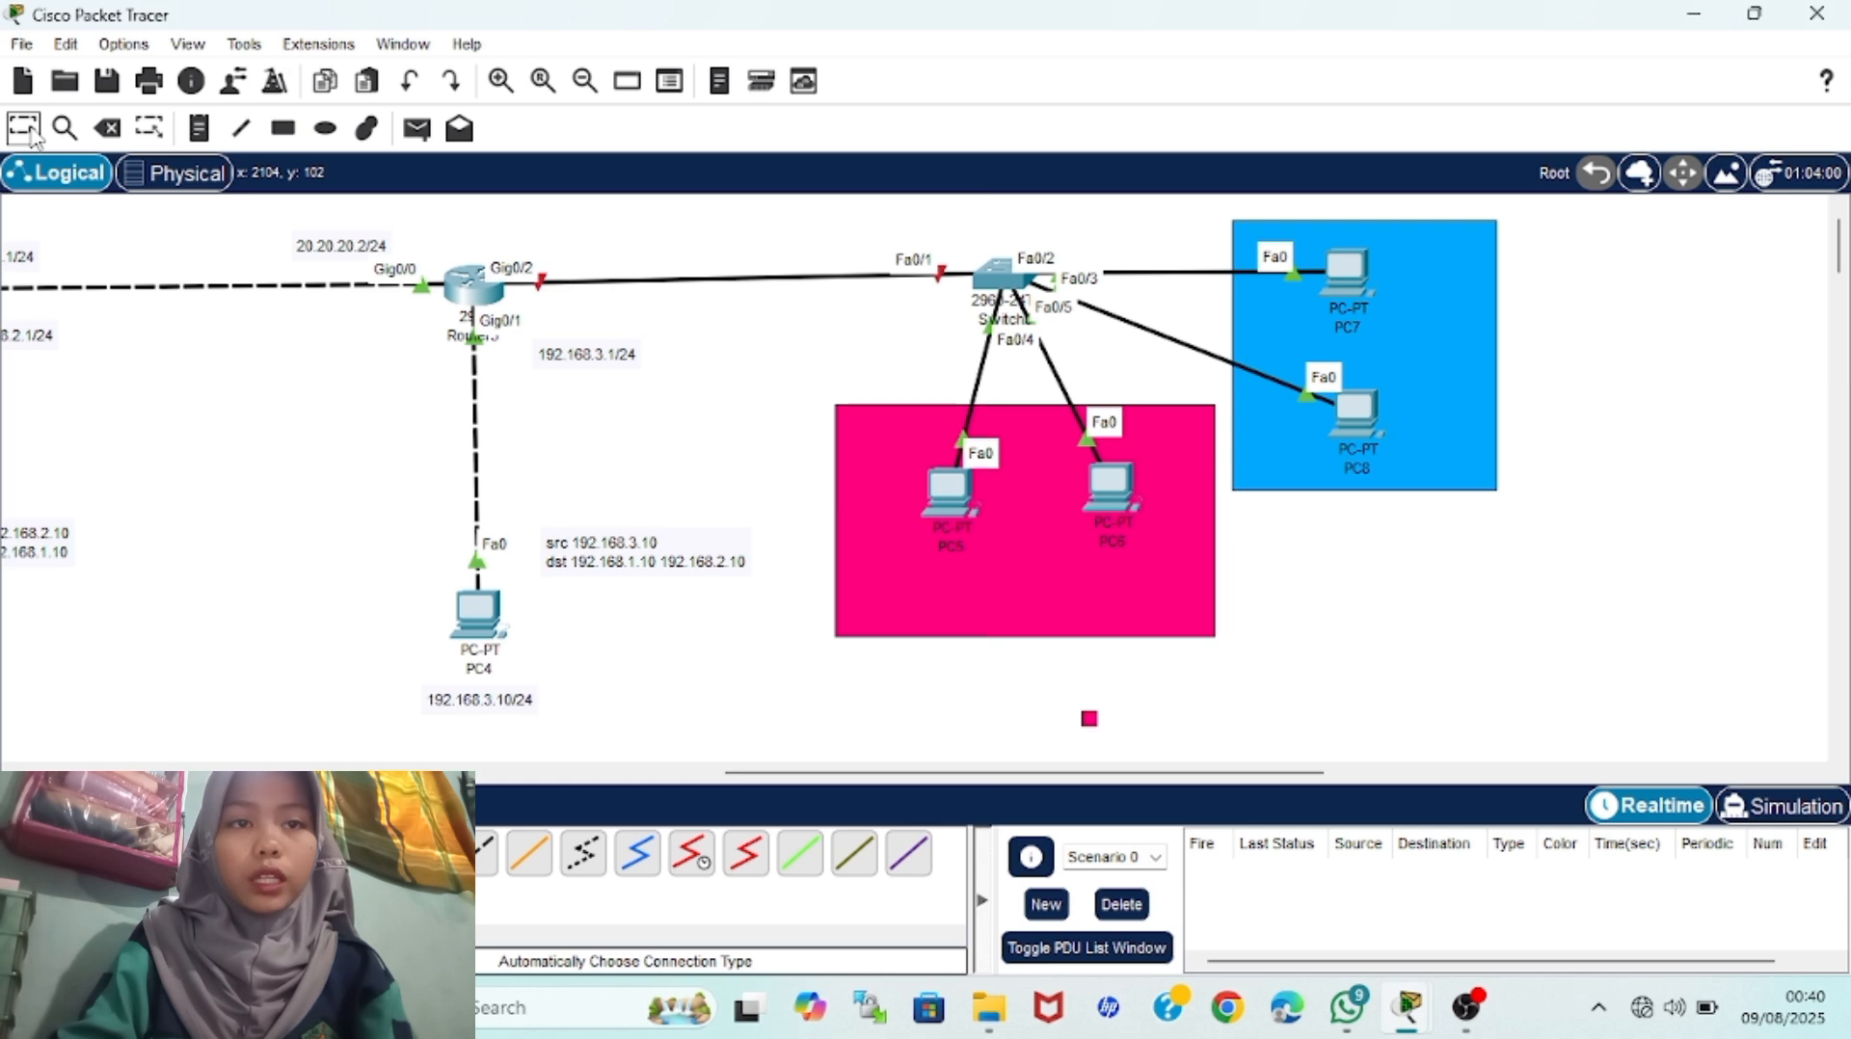
# Label the blue PC7 and PC8 area with the notes "VLAN 10" and "172.168.1.1/24"
pyautogui.write('VLAN 10')
pyautogui.click(1386, 476)
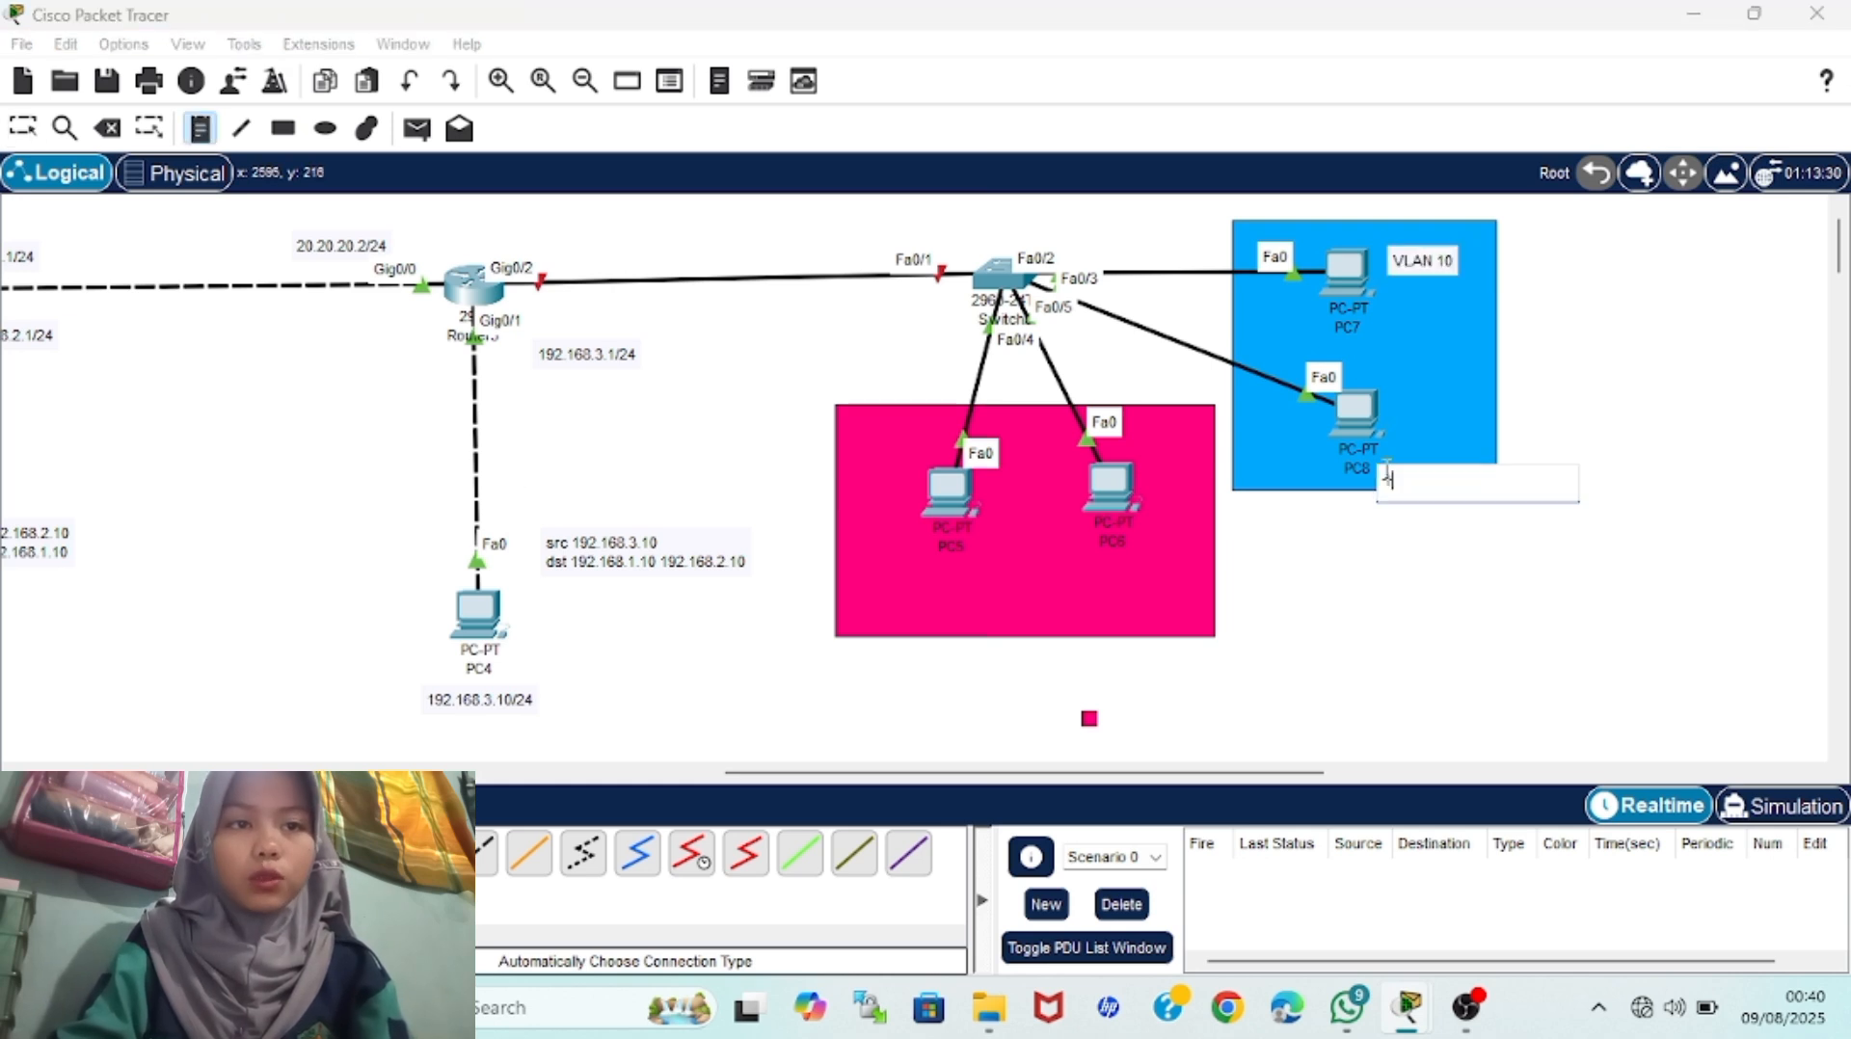
pyautogui.write('172.168')
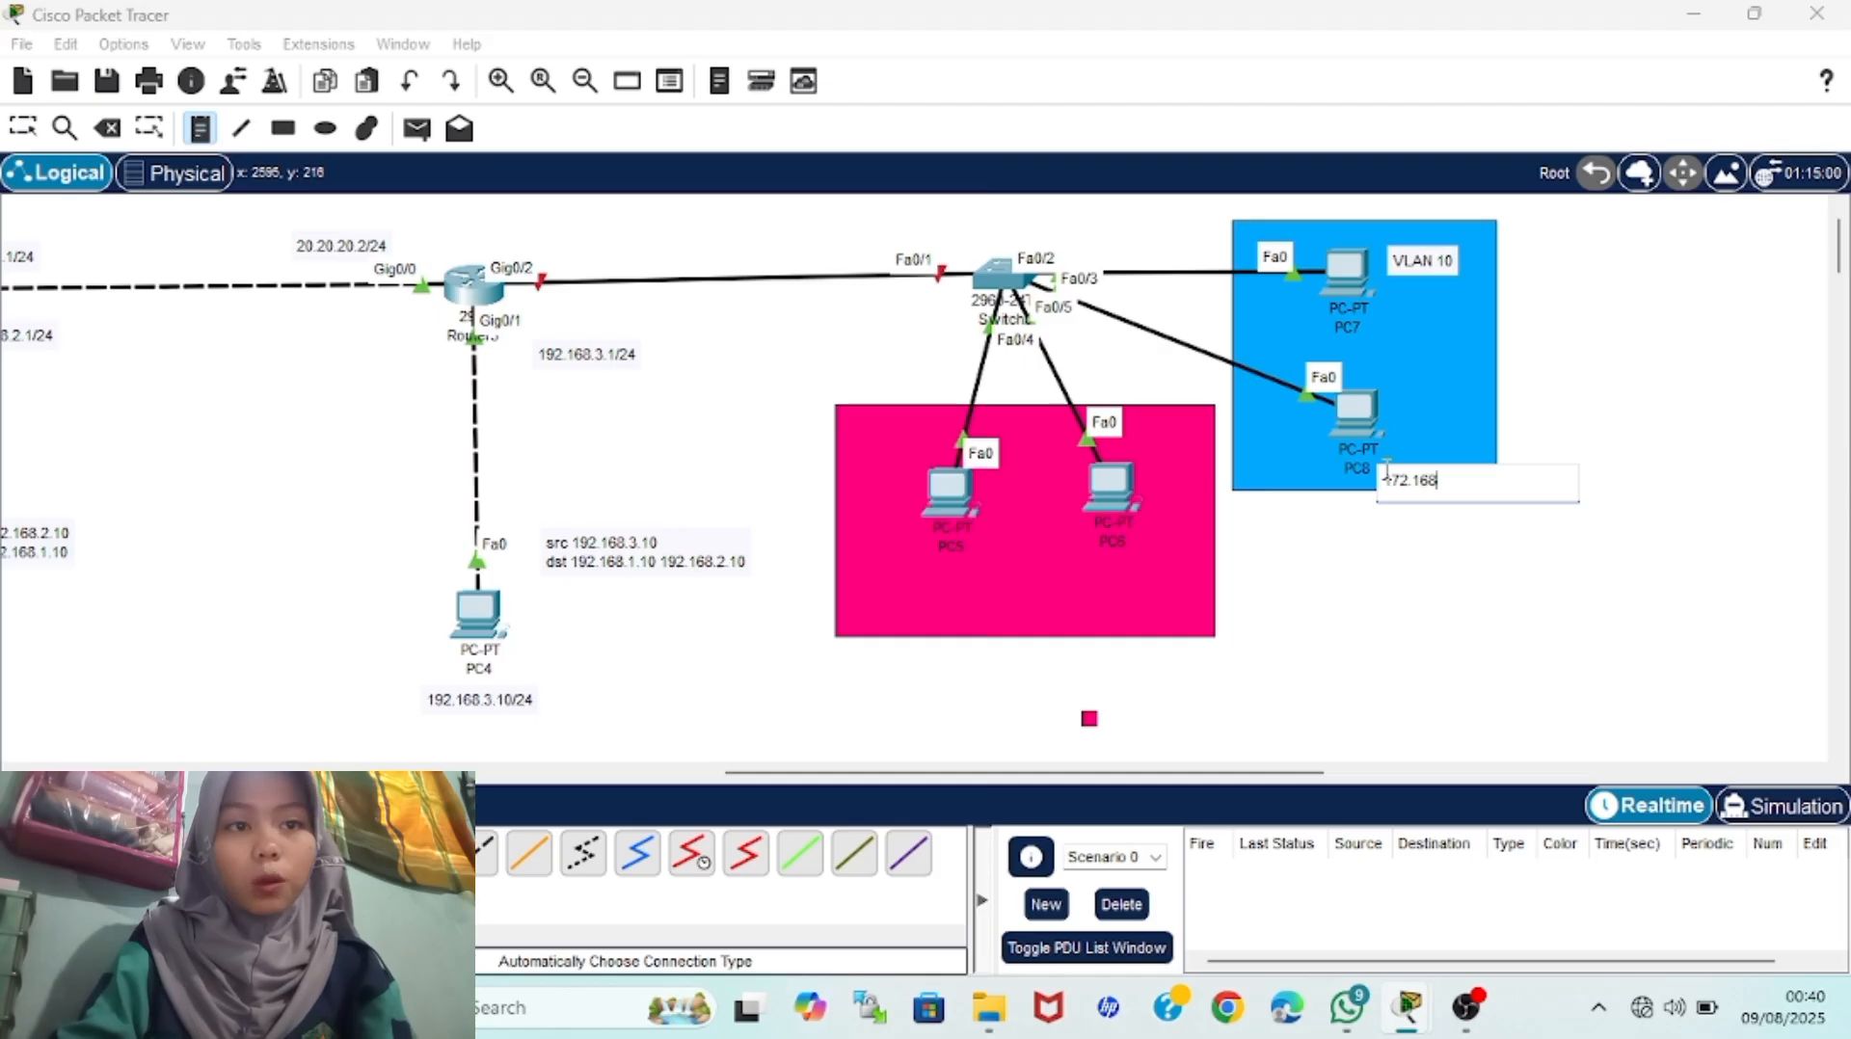
pyautogui.write('.1.1/24')
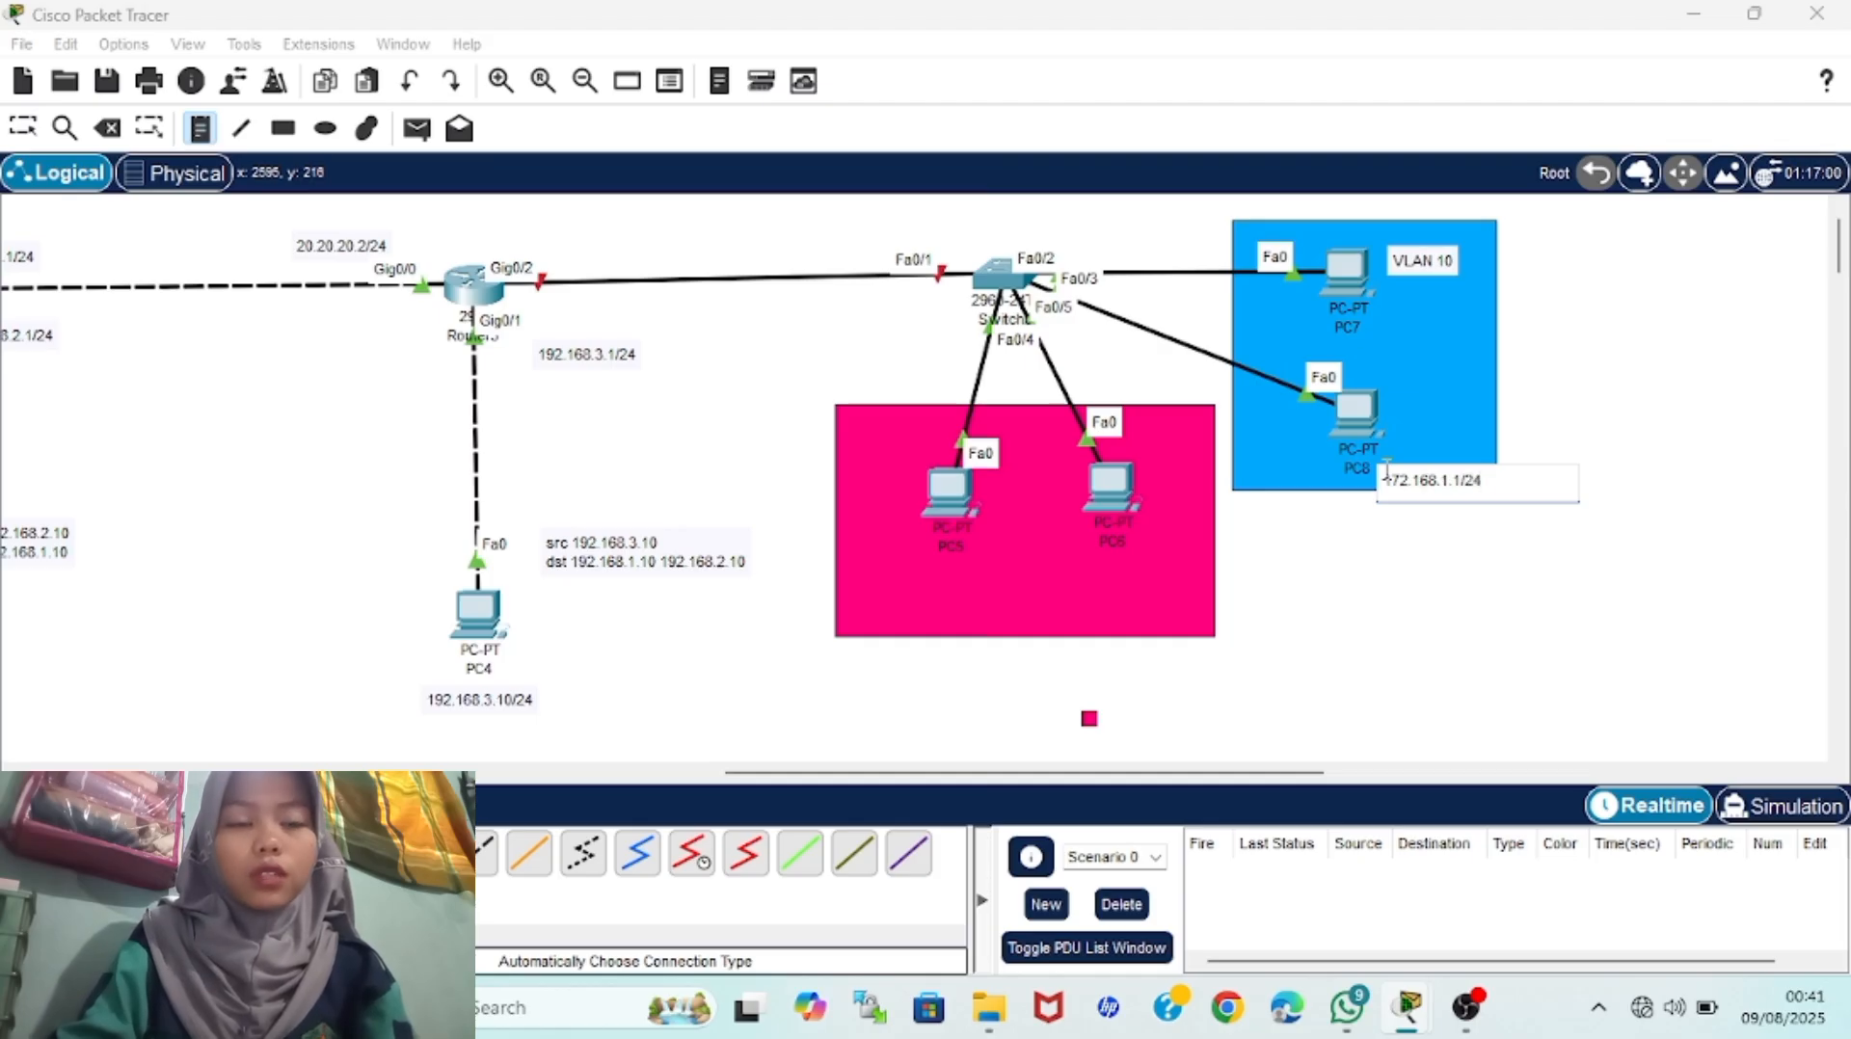
# Label the pink PC5 and PC6 area with the notes "VLAN 20" and "172.16.2.1/24", moving the address note into its lower-right corner
pyautogui.click(855, 605)
pyautogui.write('VLAN 20')
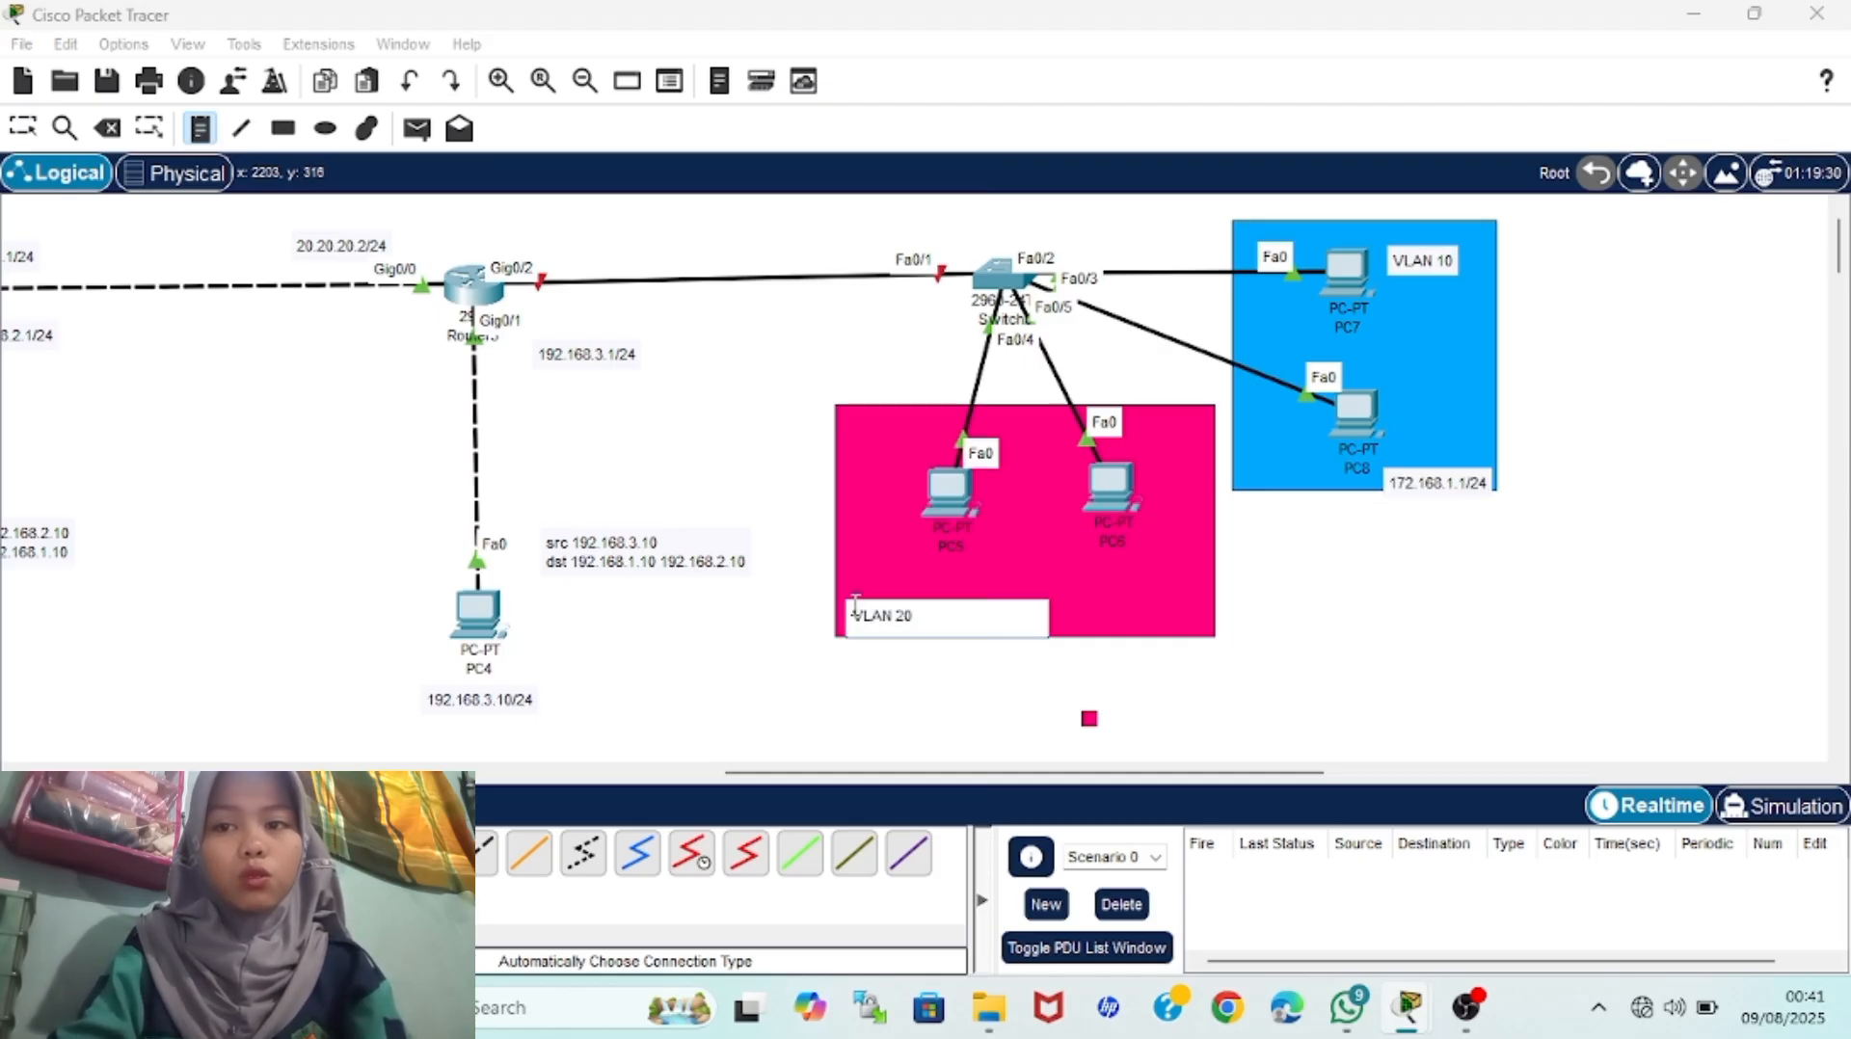
pyautogui.click(1001, 611)
pyautogui.write('17')
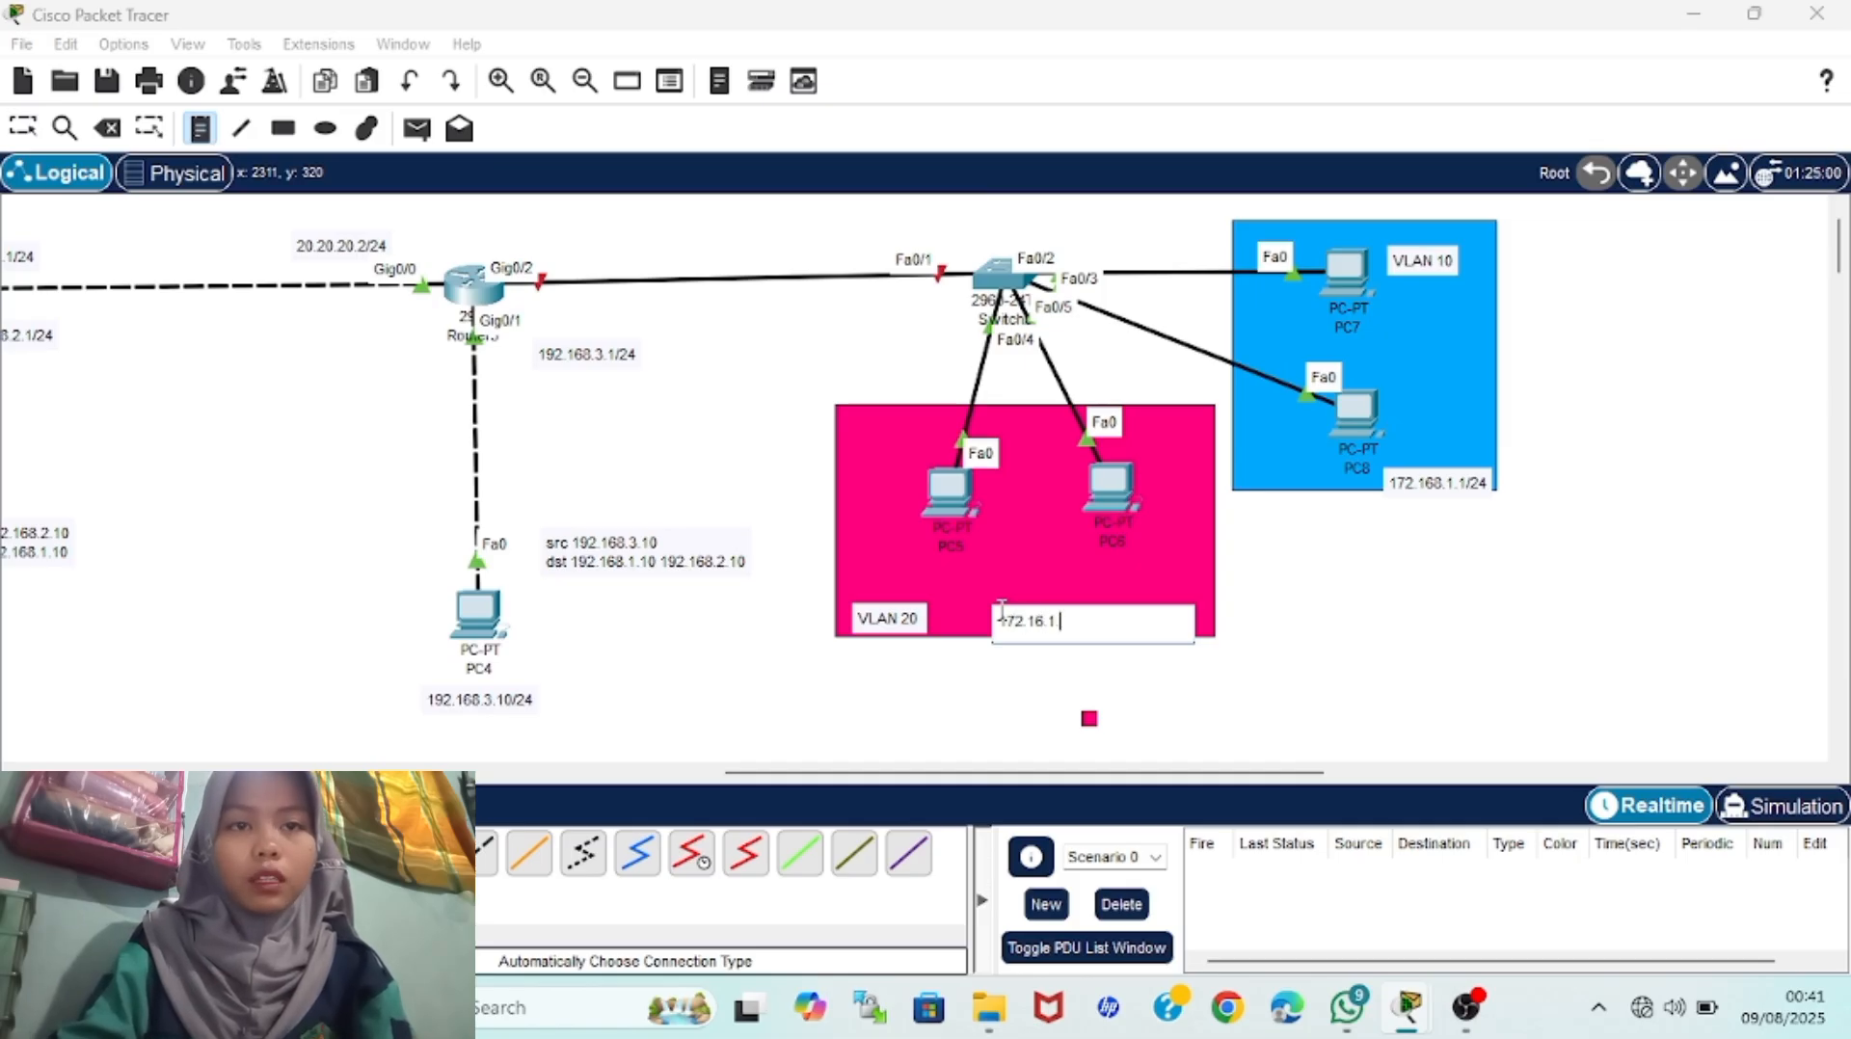
pyautogui.write('2.16.2.1/24')
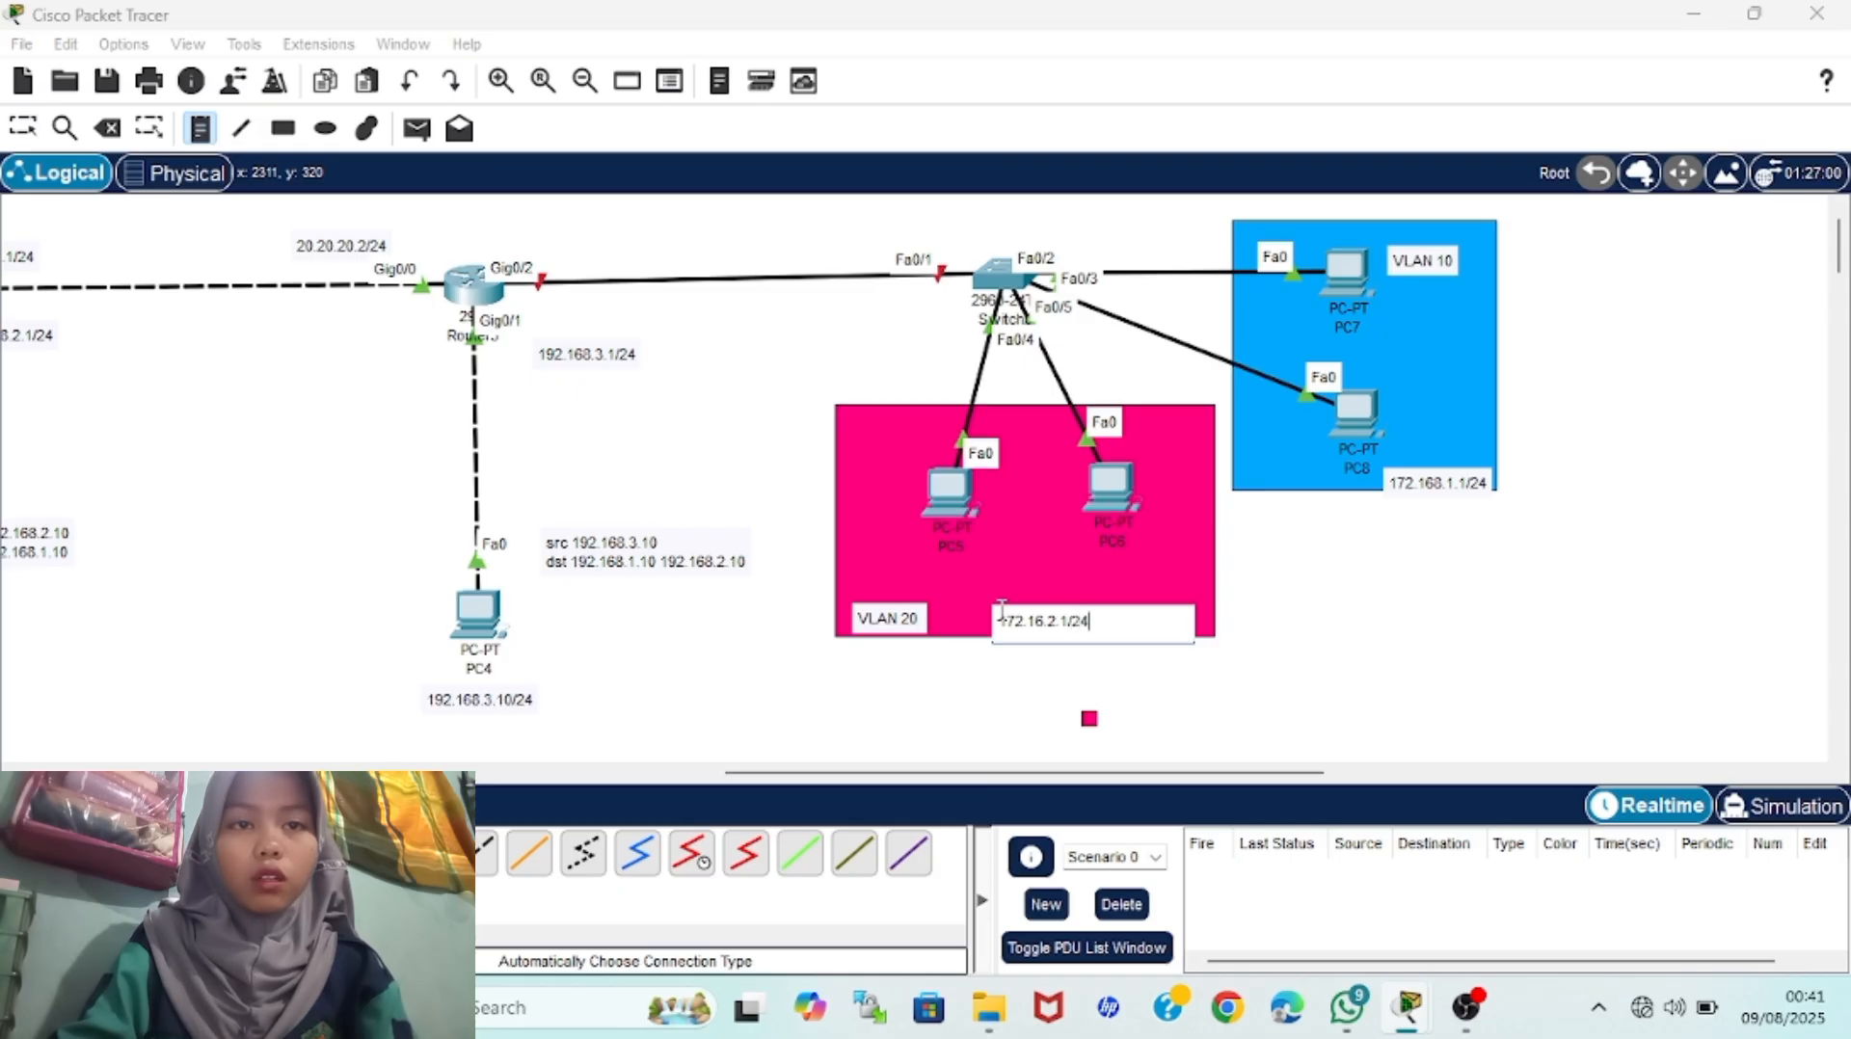
pyautogui.click(23, 128)
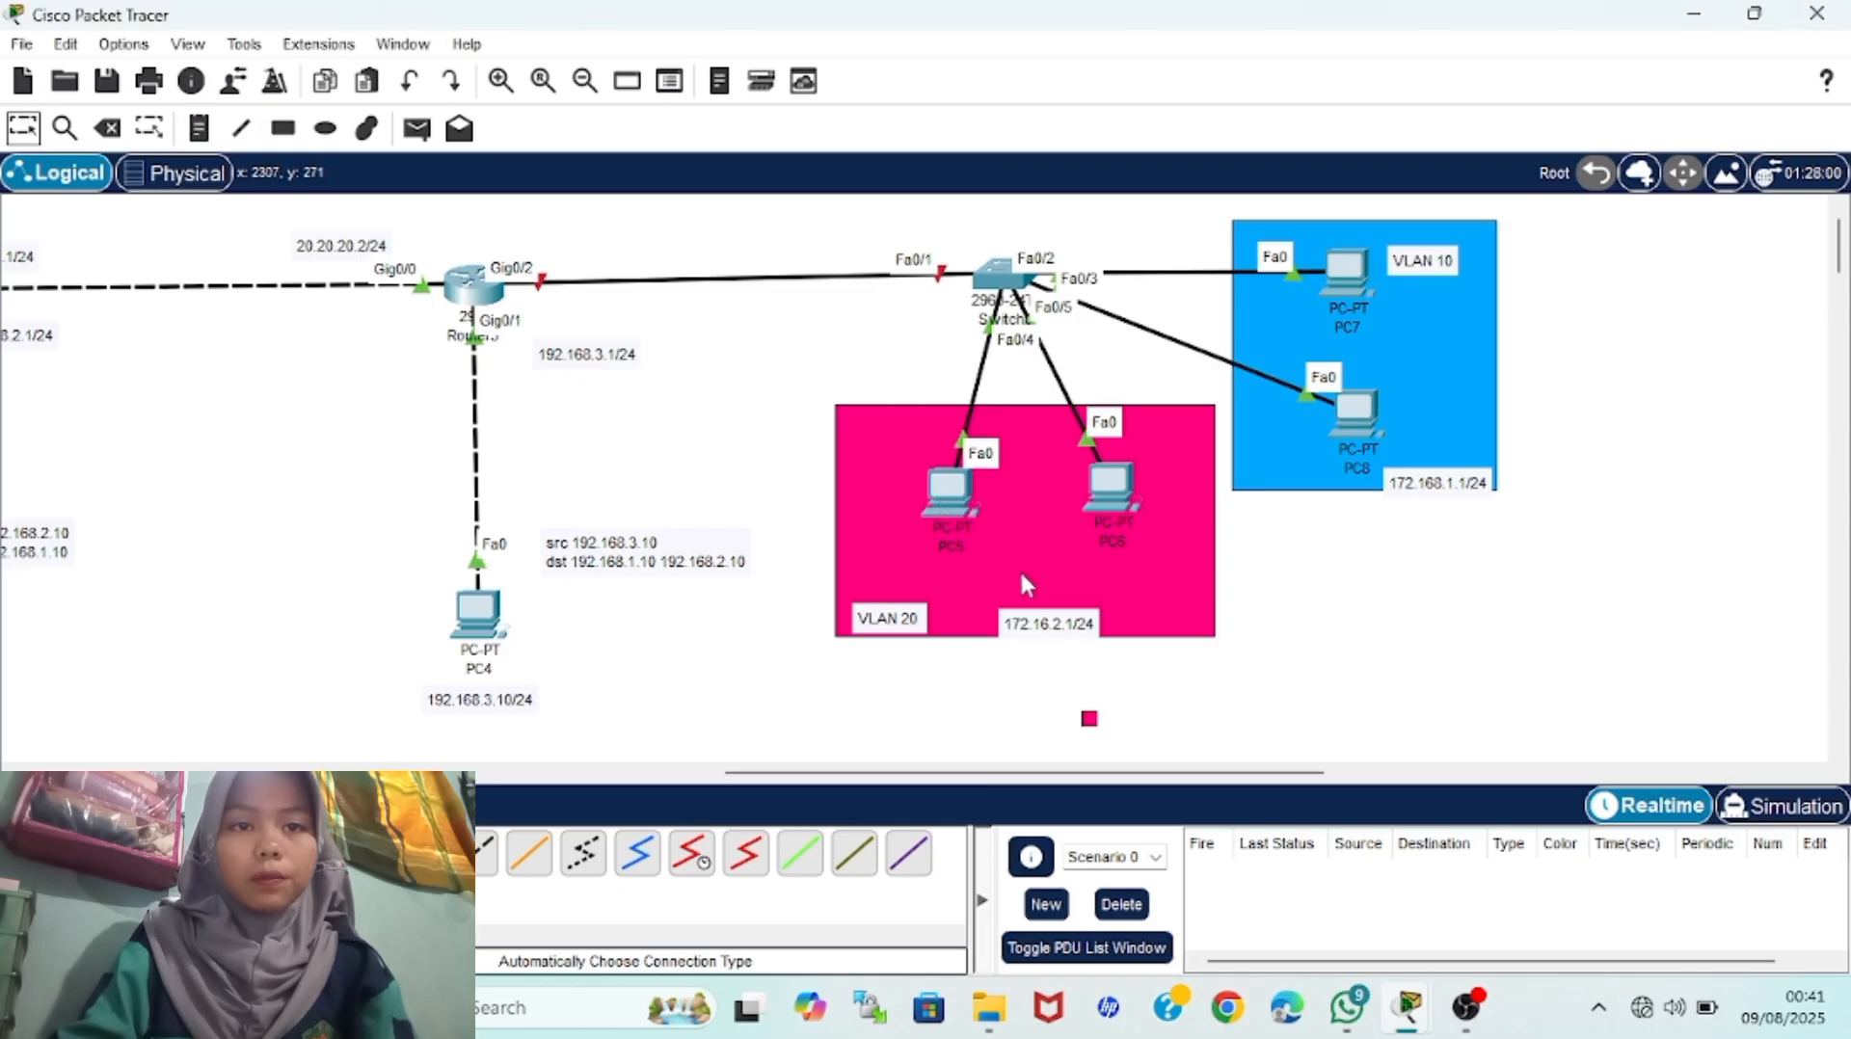
pyautogui.moveTo(1070, 634); pyautogui.dragTo(1162, 625)
# Add the note "30.30.30.1/24" above Router3's Gig0/2 link to the switch
pyautogui.click(199, 128)
pyautogui.click(534, 236)
pyautogui.write('30')
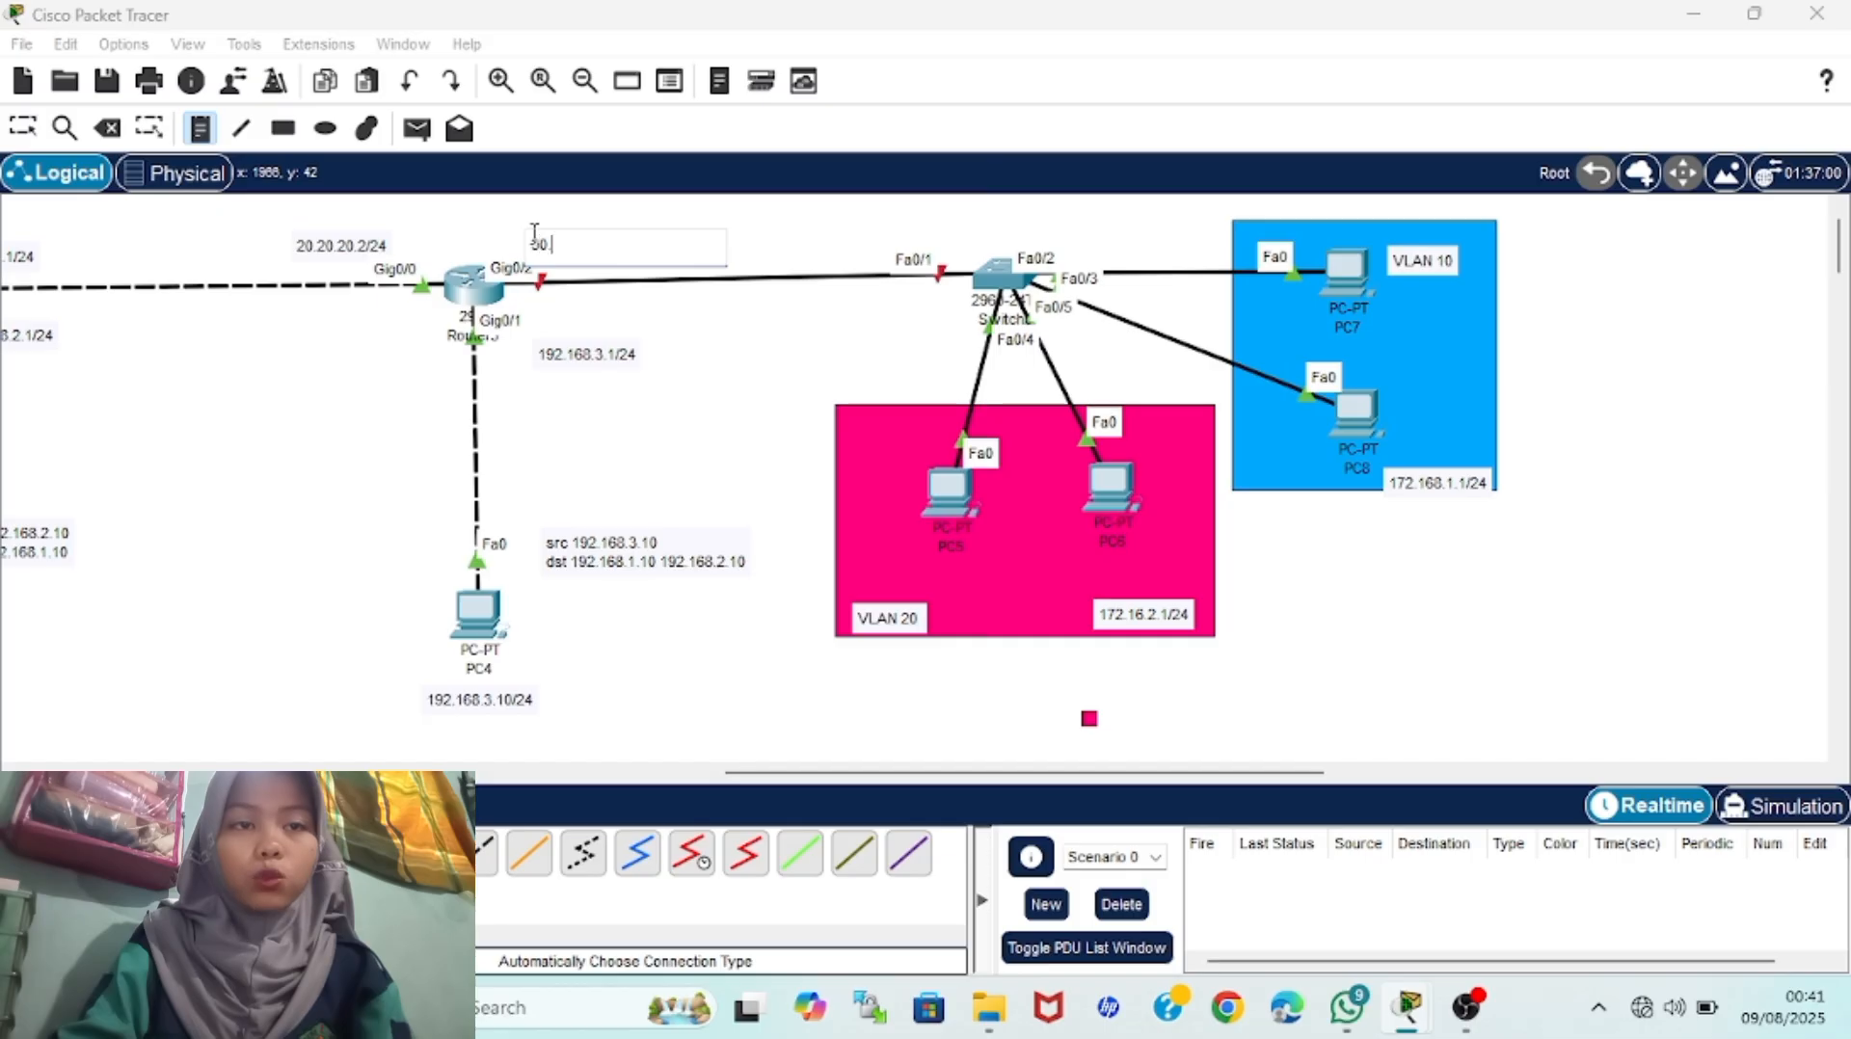
pyautogui.write('.30.30')
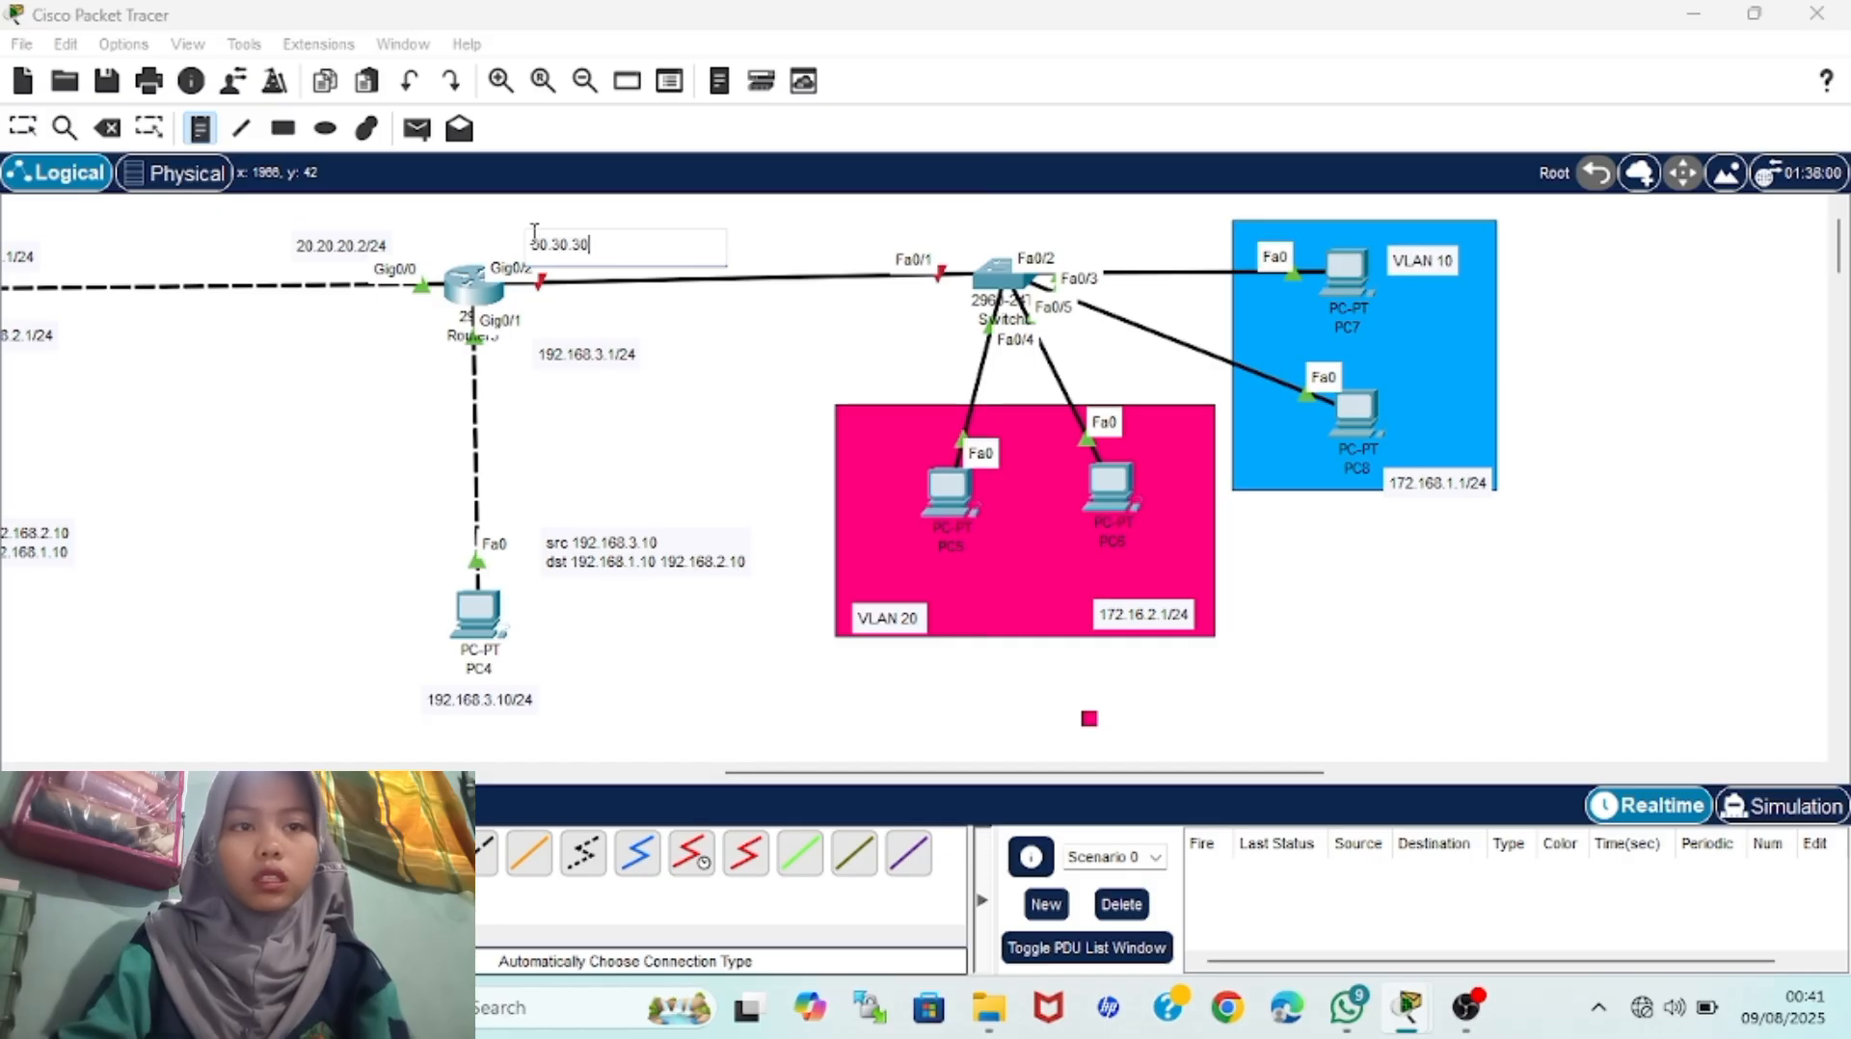
pyautogui.write('.1/24')
pyautogui.click(13, 141)
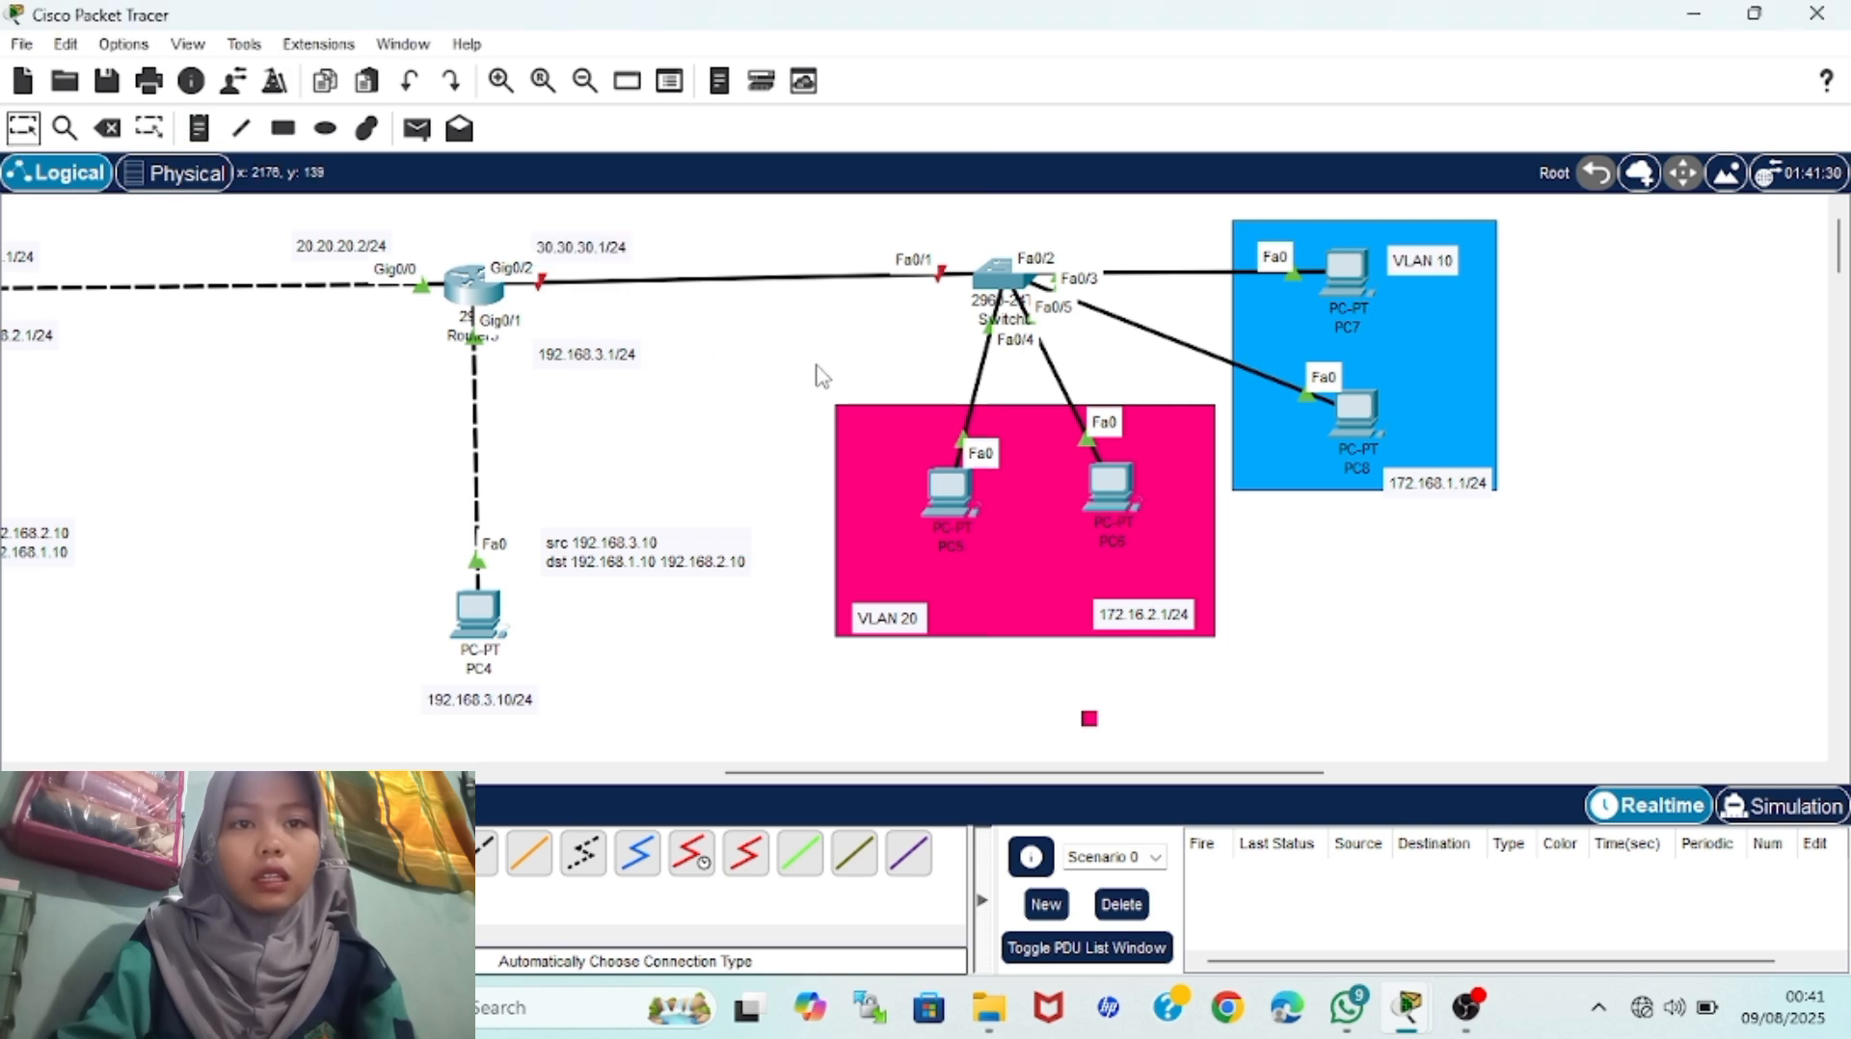
# Open the 2960 switch's command line and enter global configuration mode
pyautogui.click(992, 266)
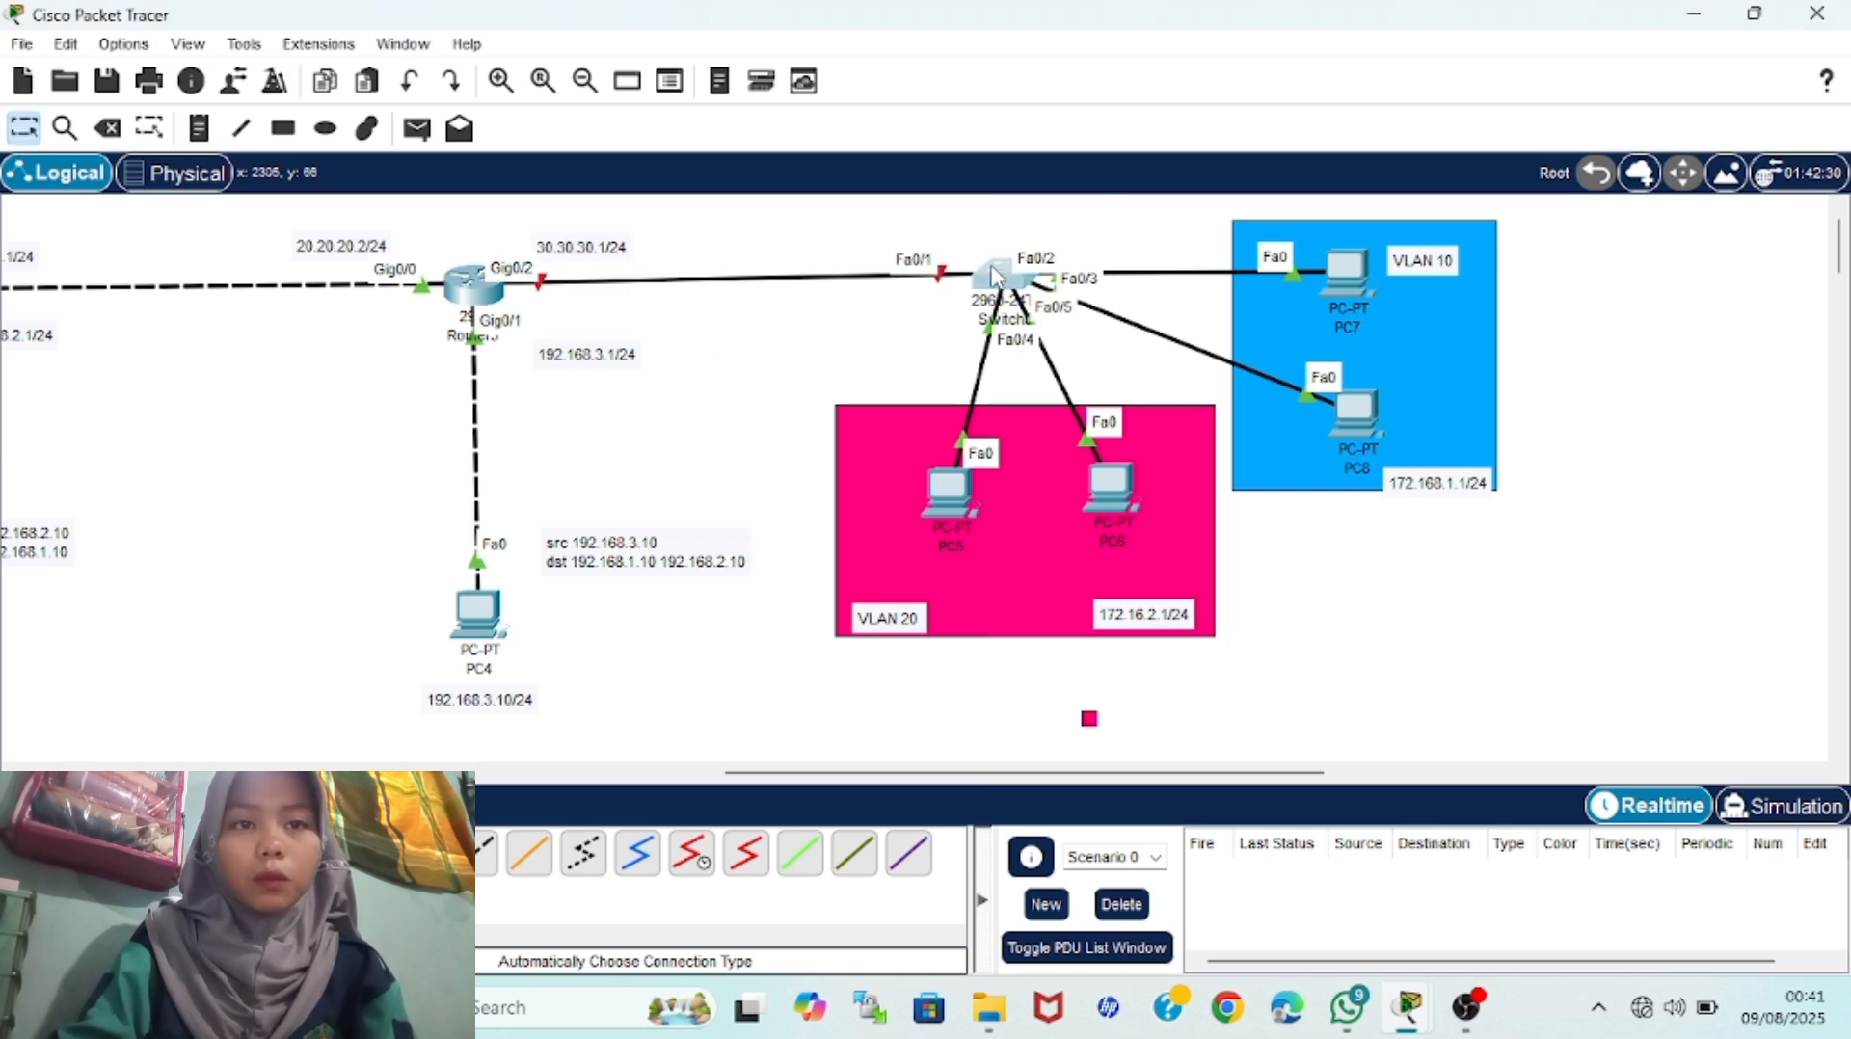
pyautogui.click(992, 274)
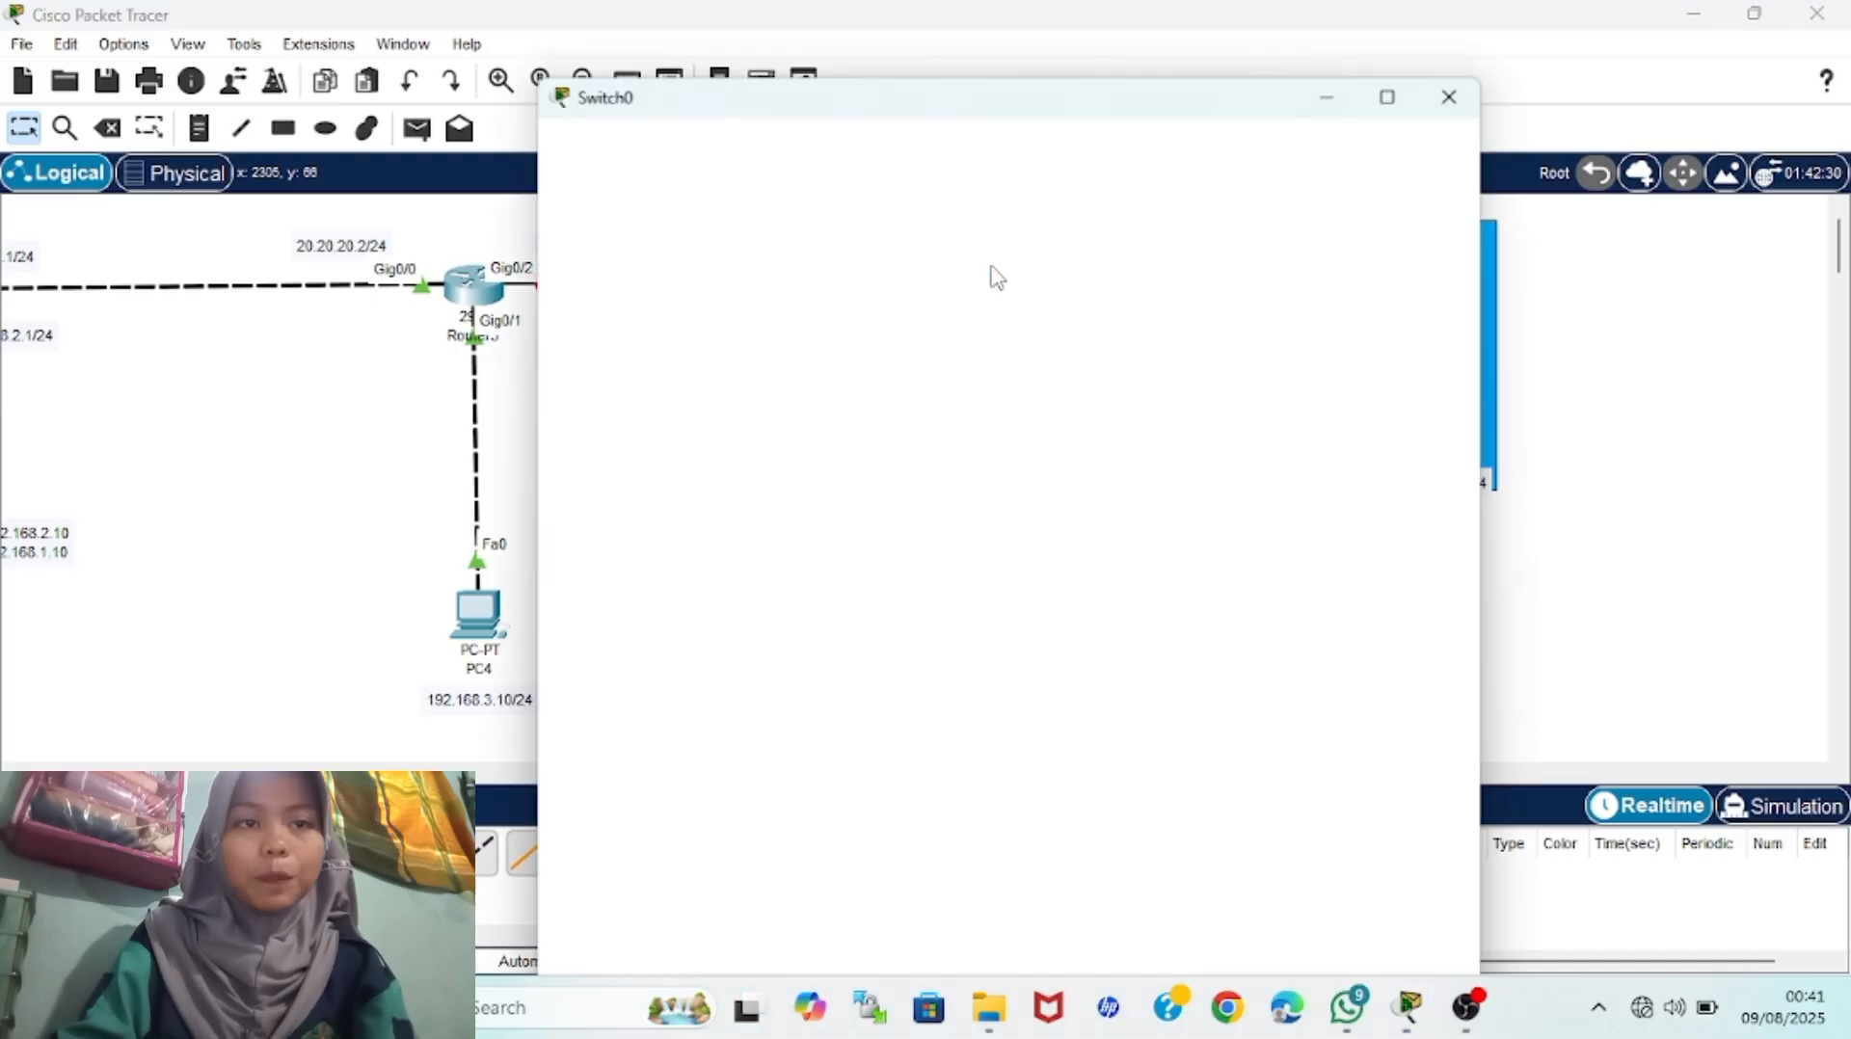
pyautogui.click(750, 95)
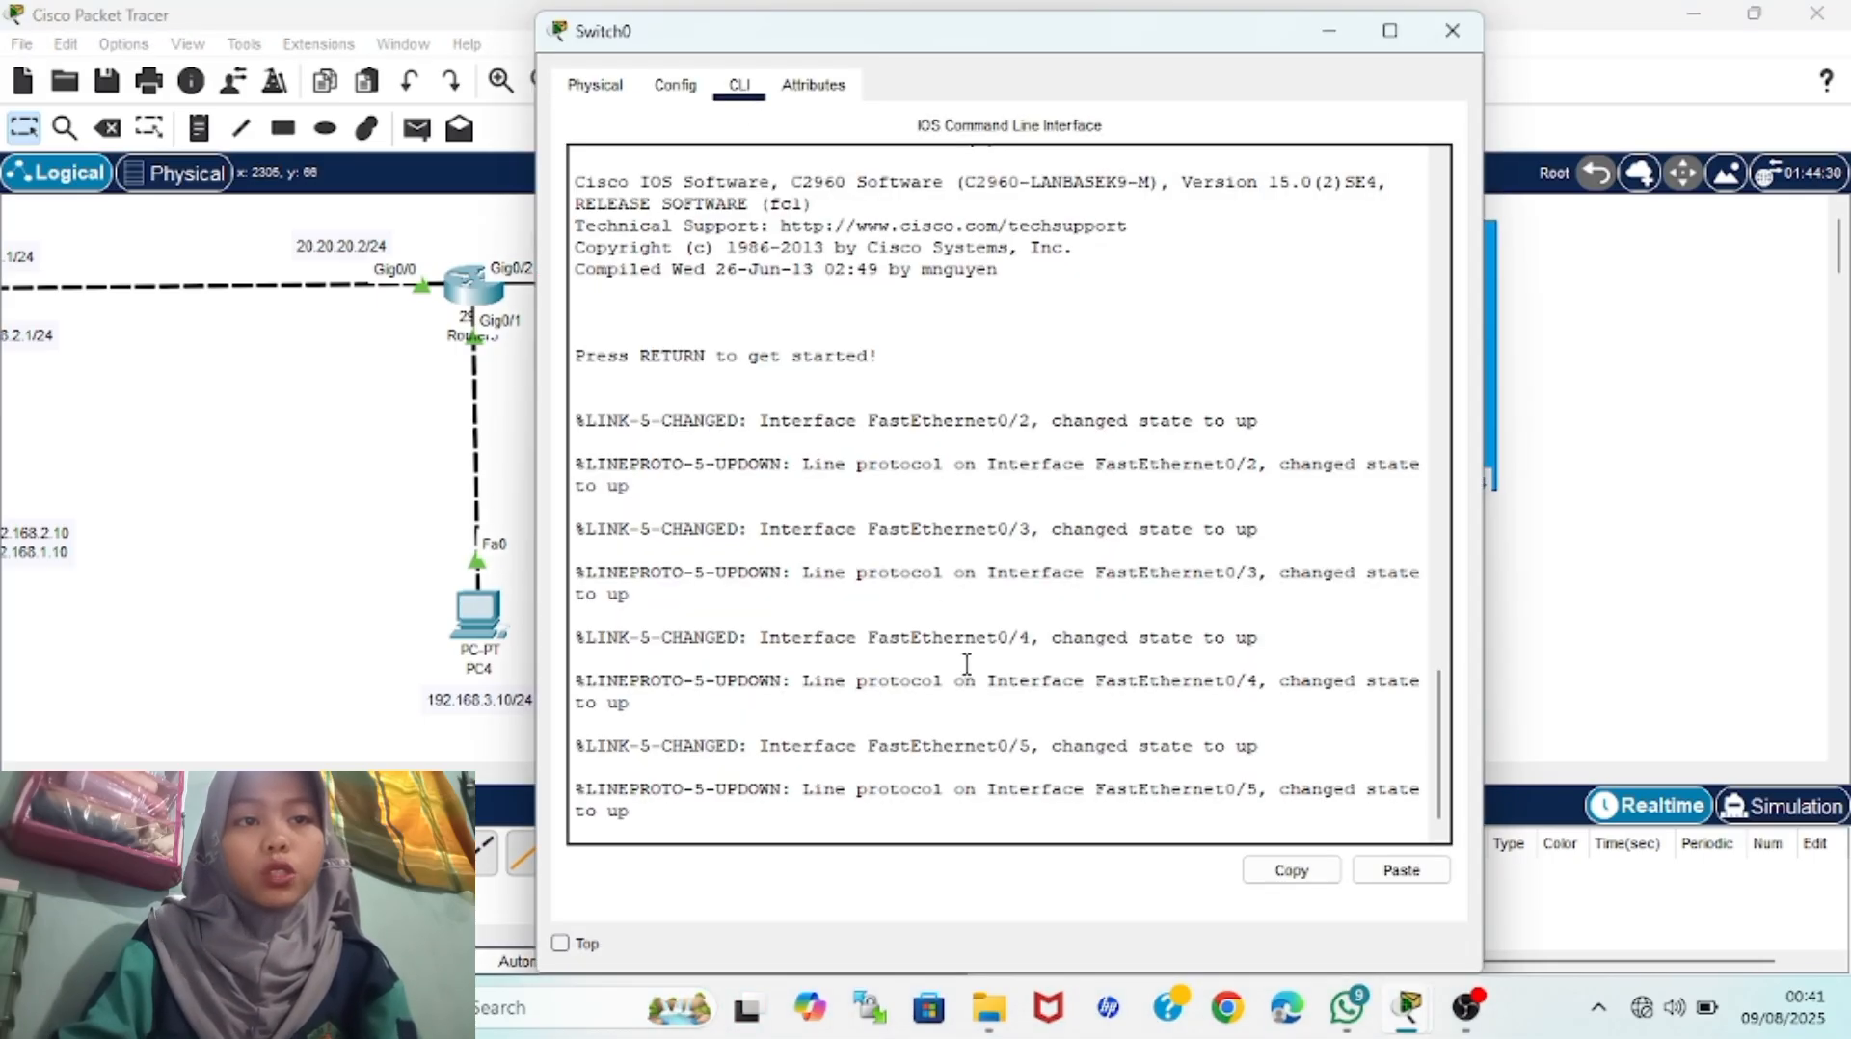
pyautogui.press('Return')
pyautogui.write('EN')
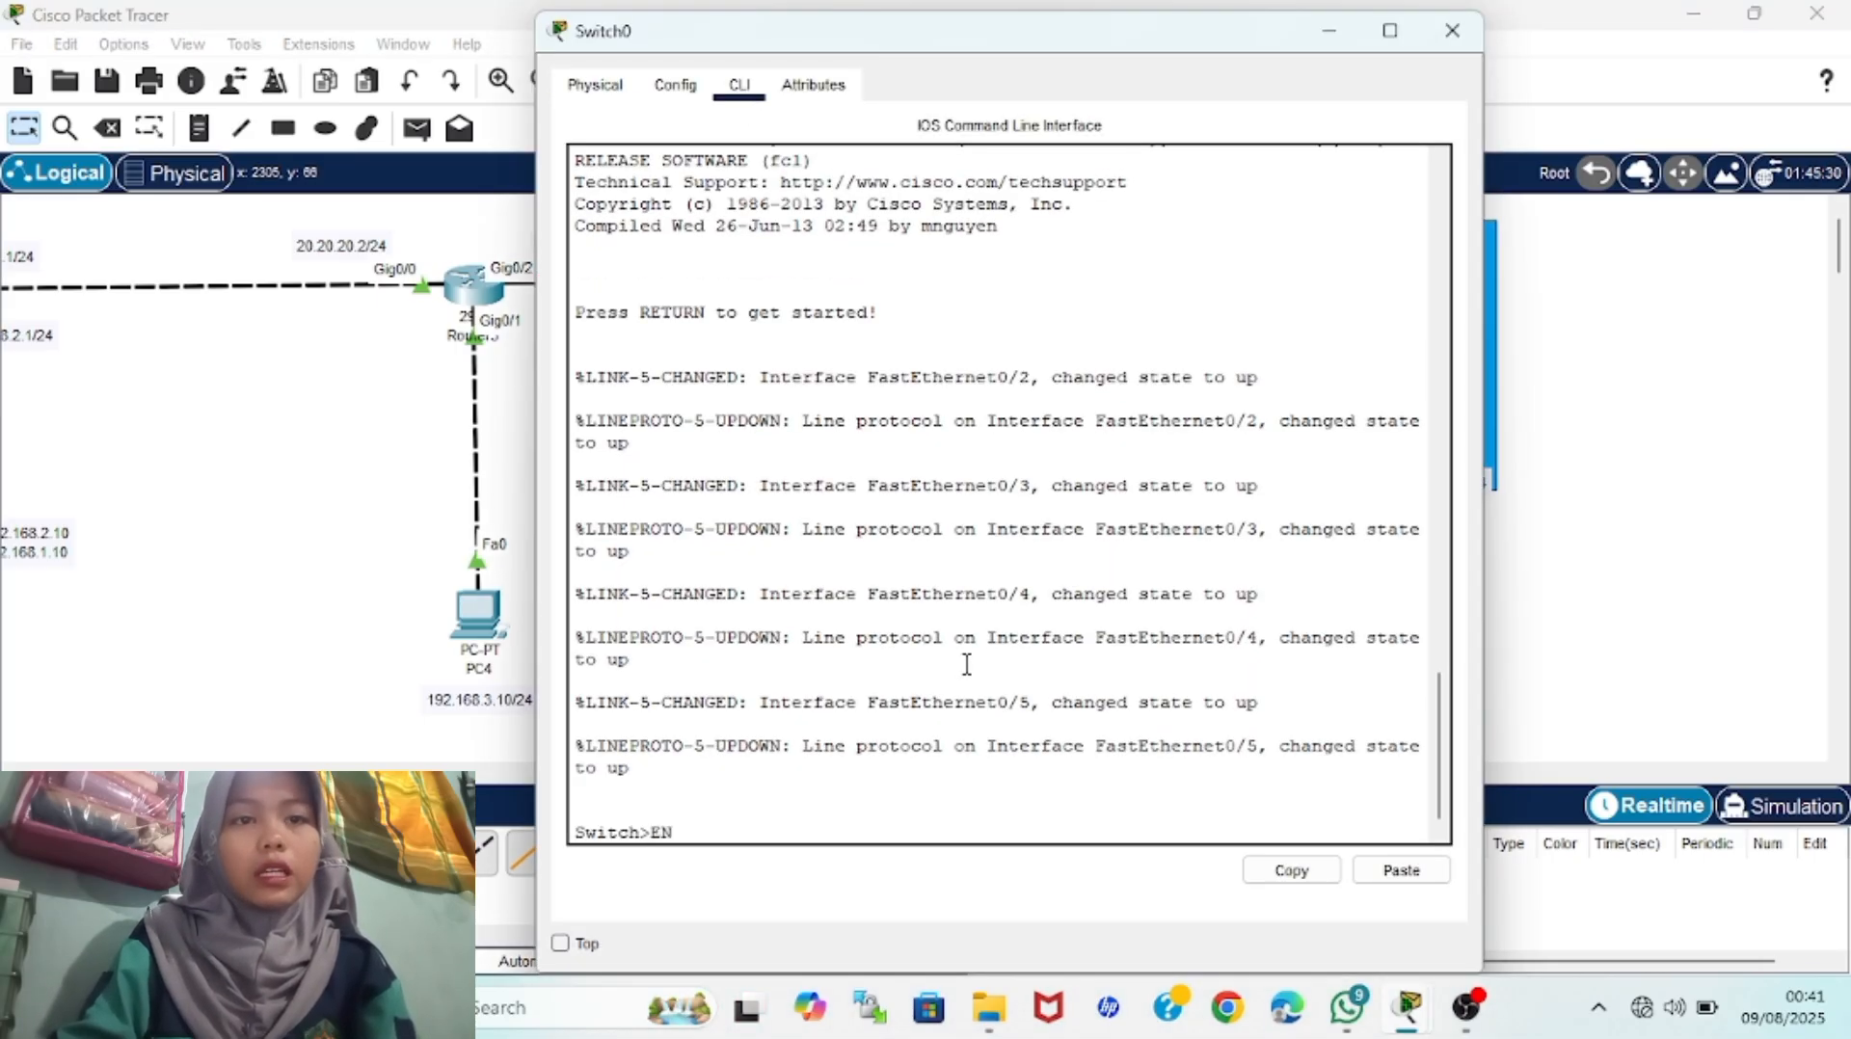
pyautogui.press('Return')
pyautogui.write('conf t')
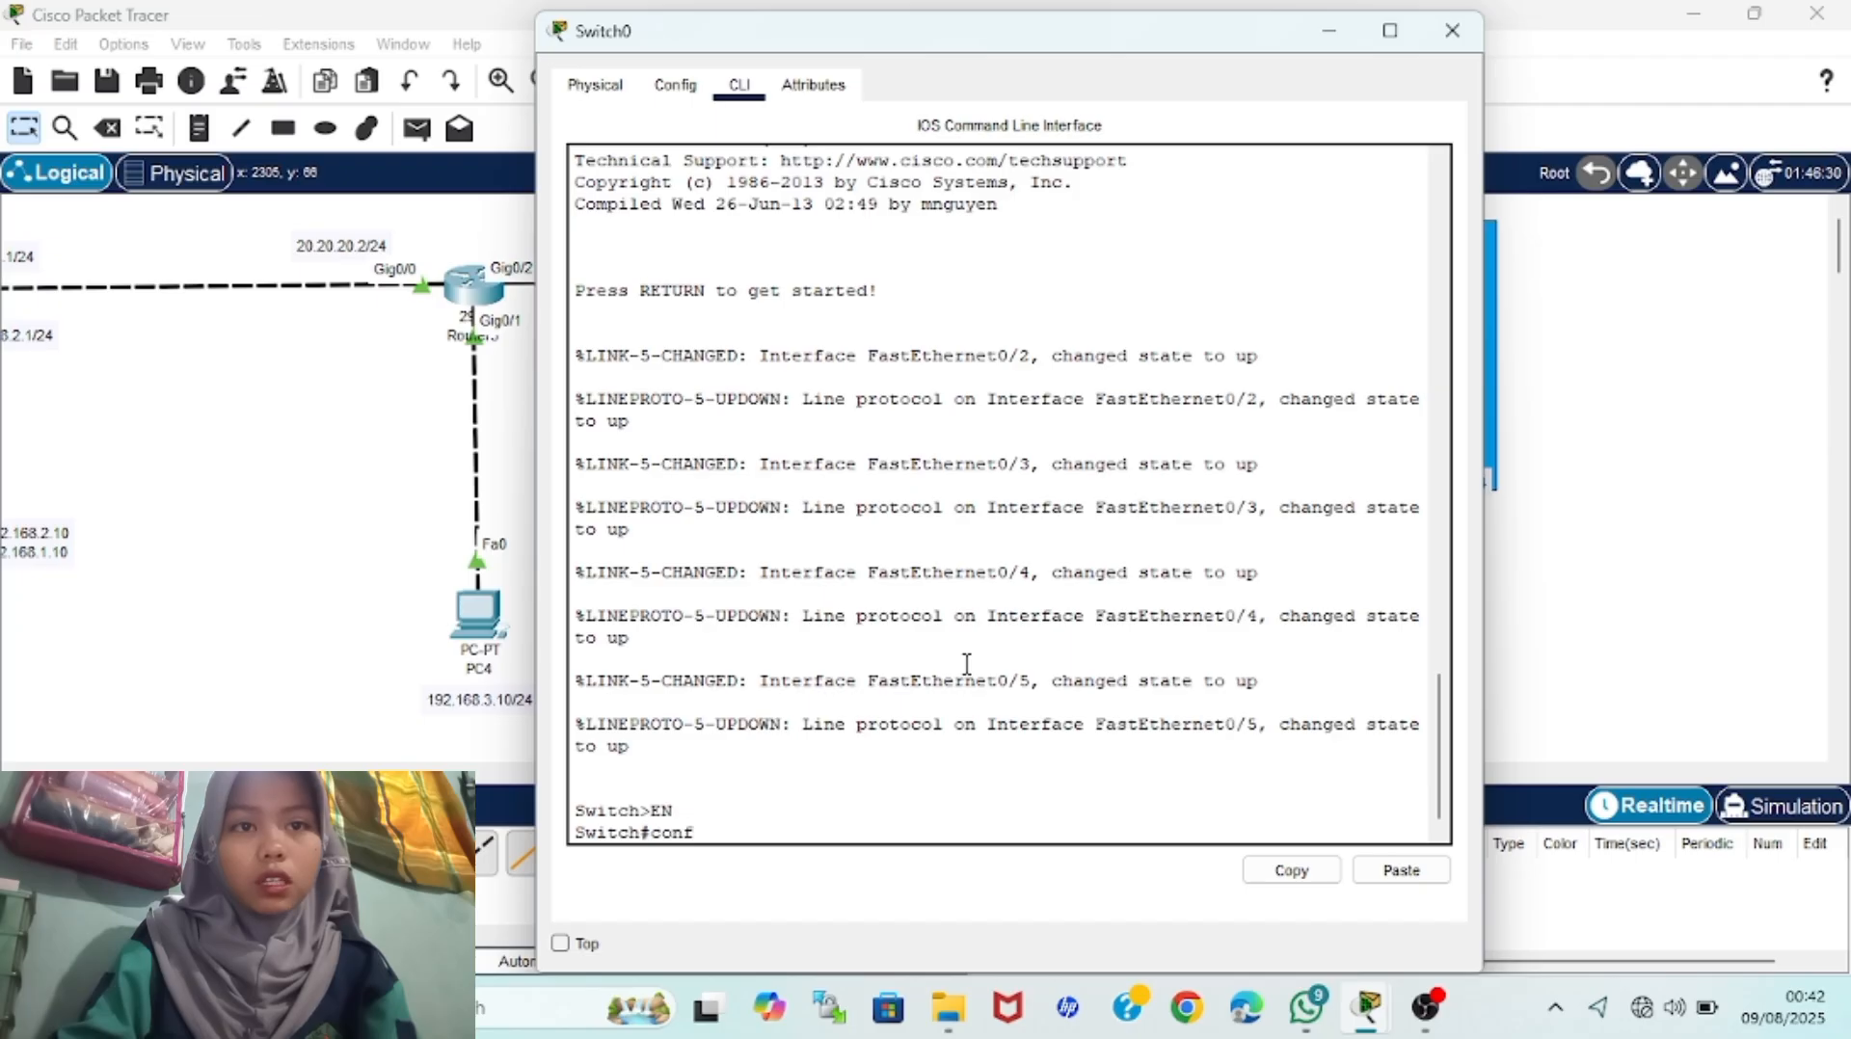
pyautogui.press('Return')
# Set the switch's fa0/1 interface to trunk mode and return to global configuration mode
pyautogui.write('int fa0/1')
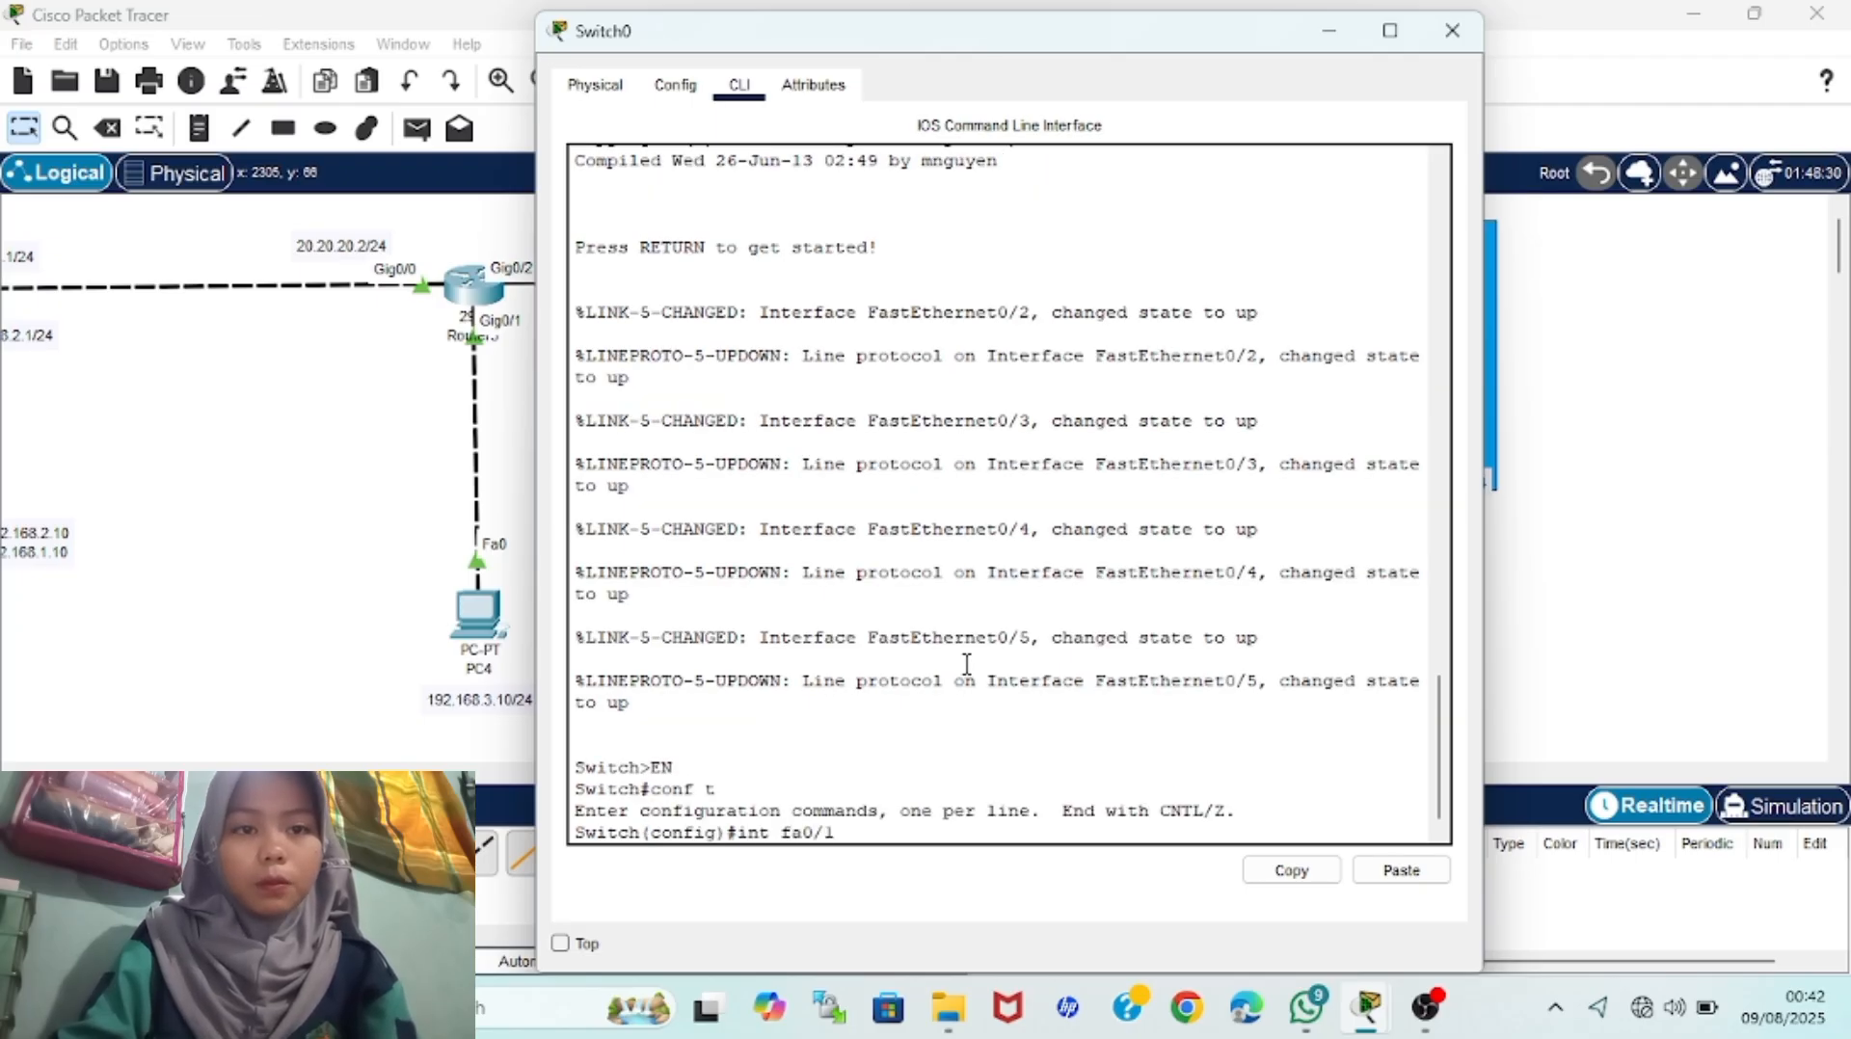
pyautogui.press('Return')
pyautogui.write('switchp')
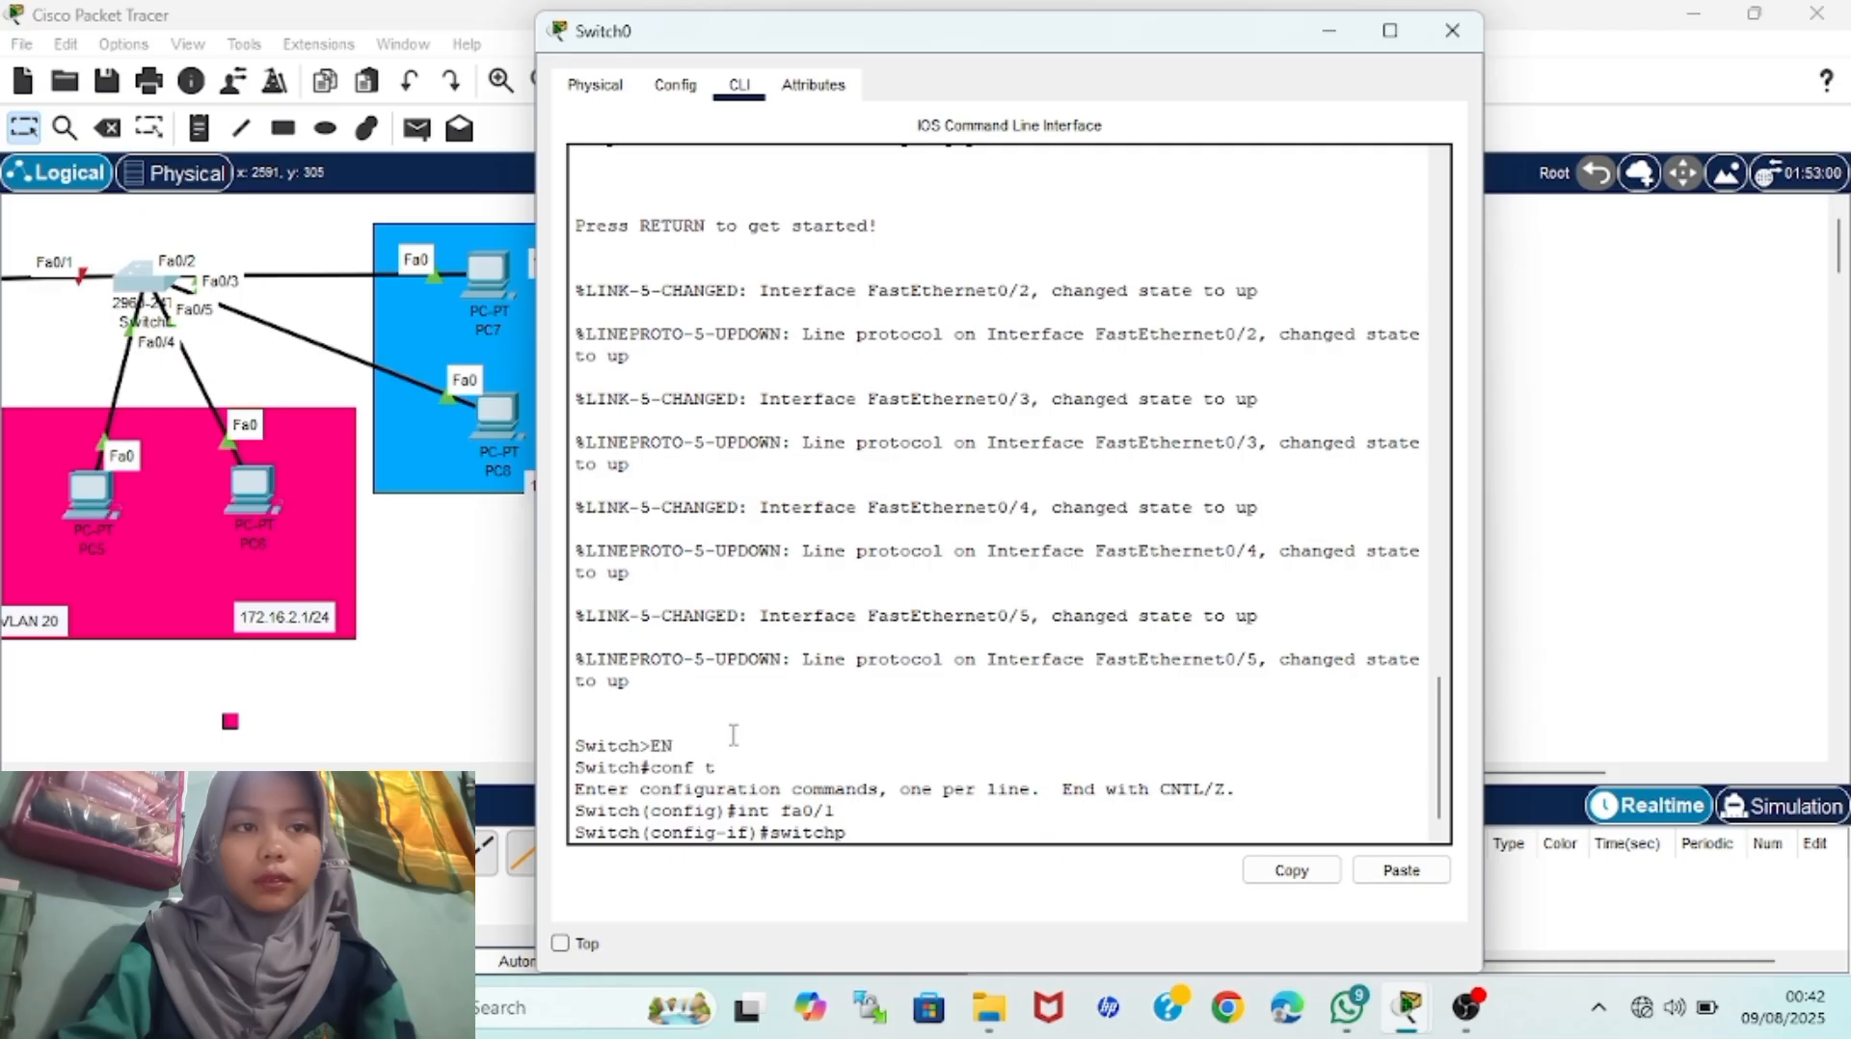
pyautogui.write('ort mode trunk')
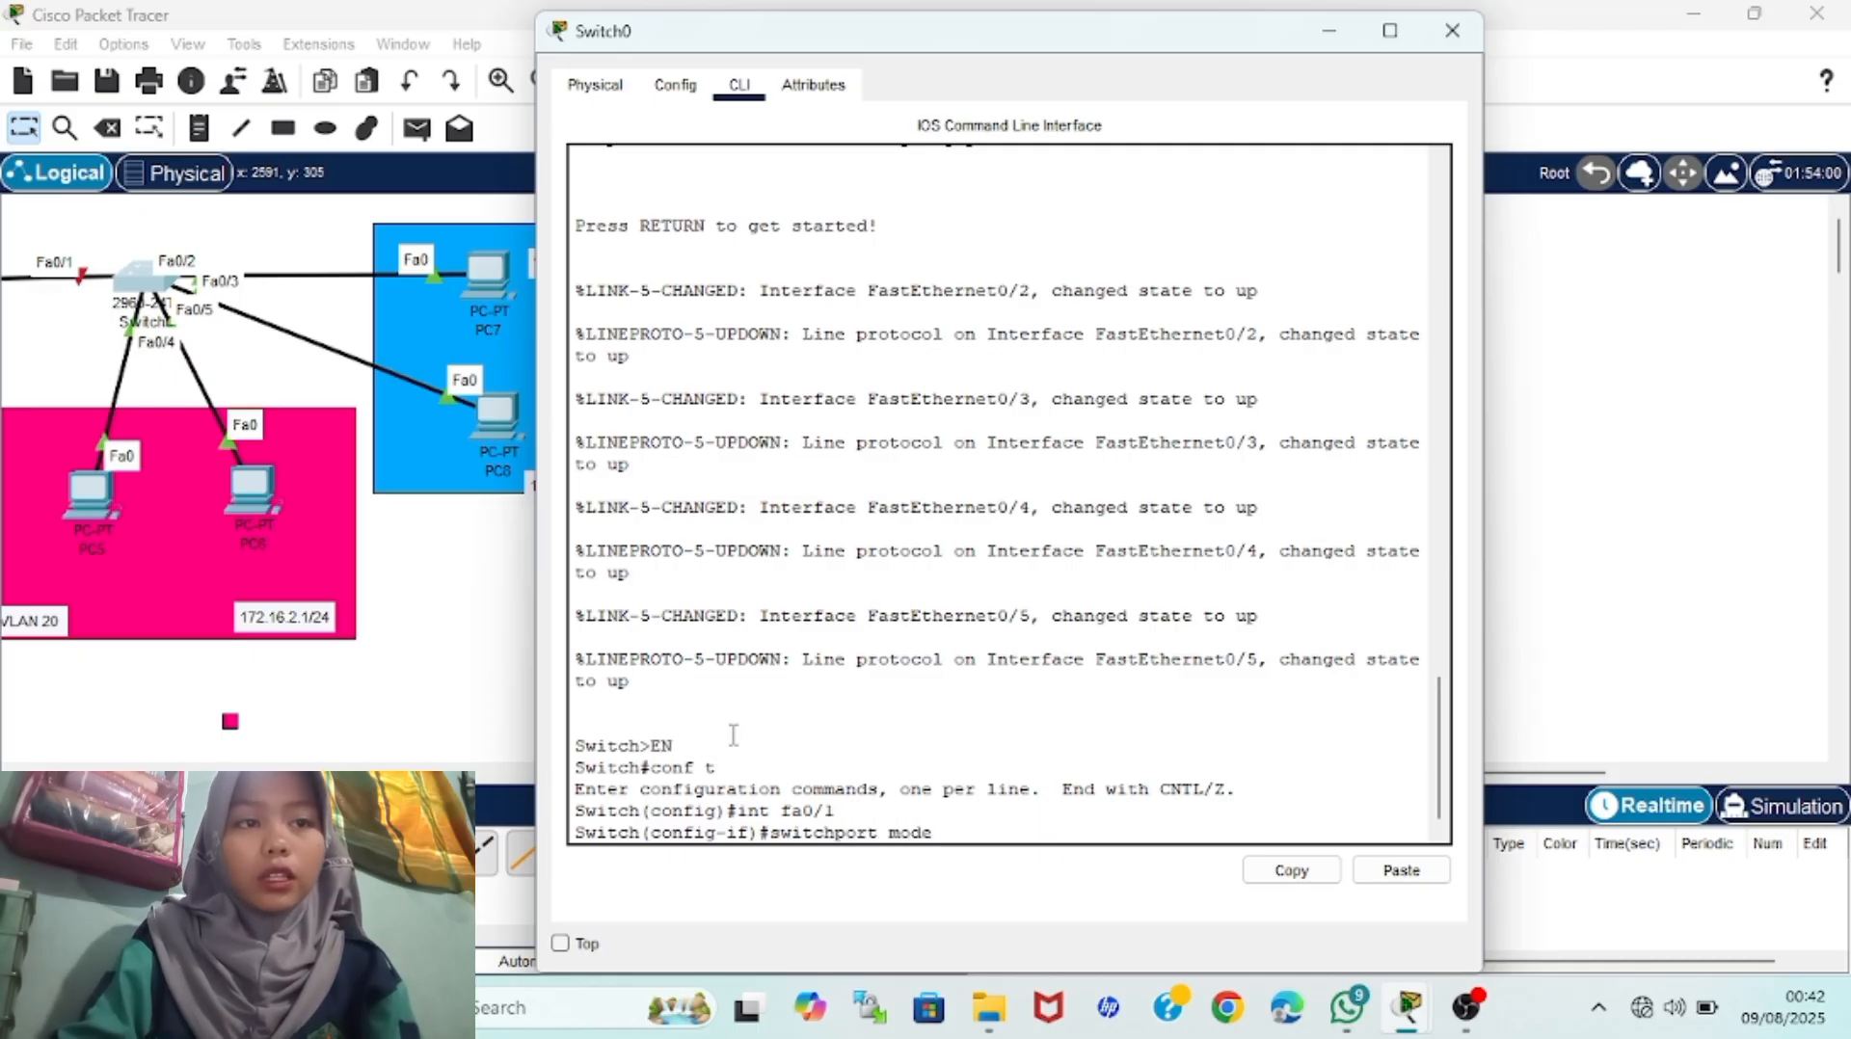
pyautogui.press('Return')
pyautogui.write('ex')
pyautogui.press('Return')
# Create VLAN 10 and VLAN 20 on the switch and return to global configuration mode
pyautogui.write('vlan 1')
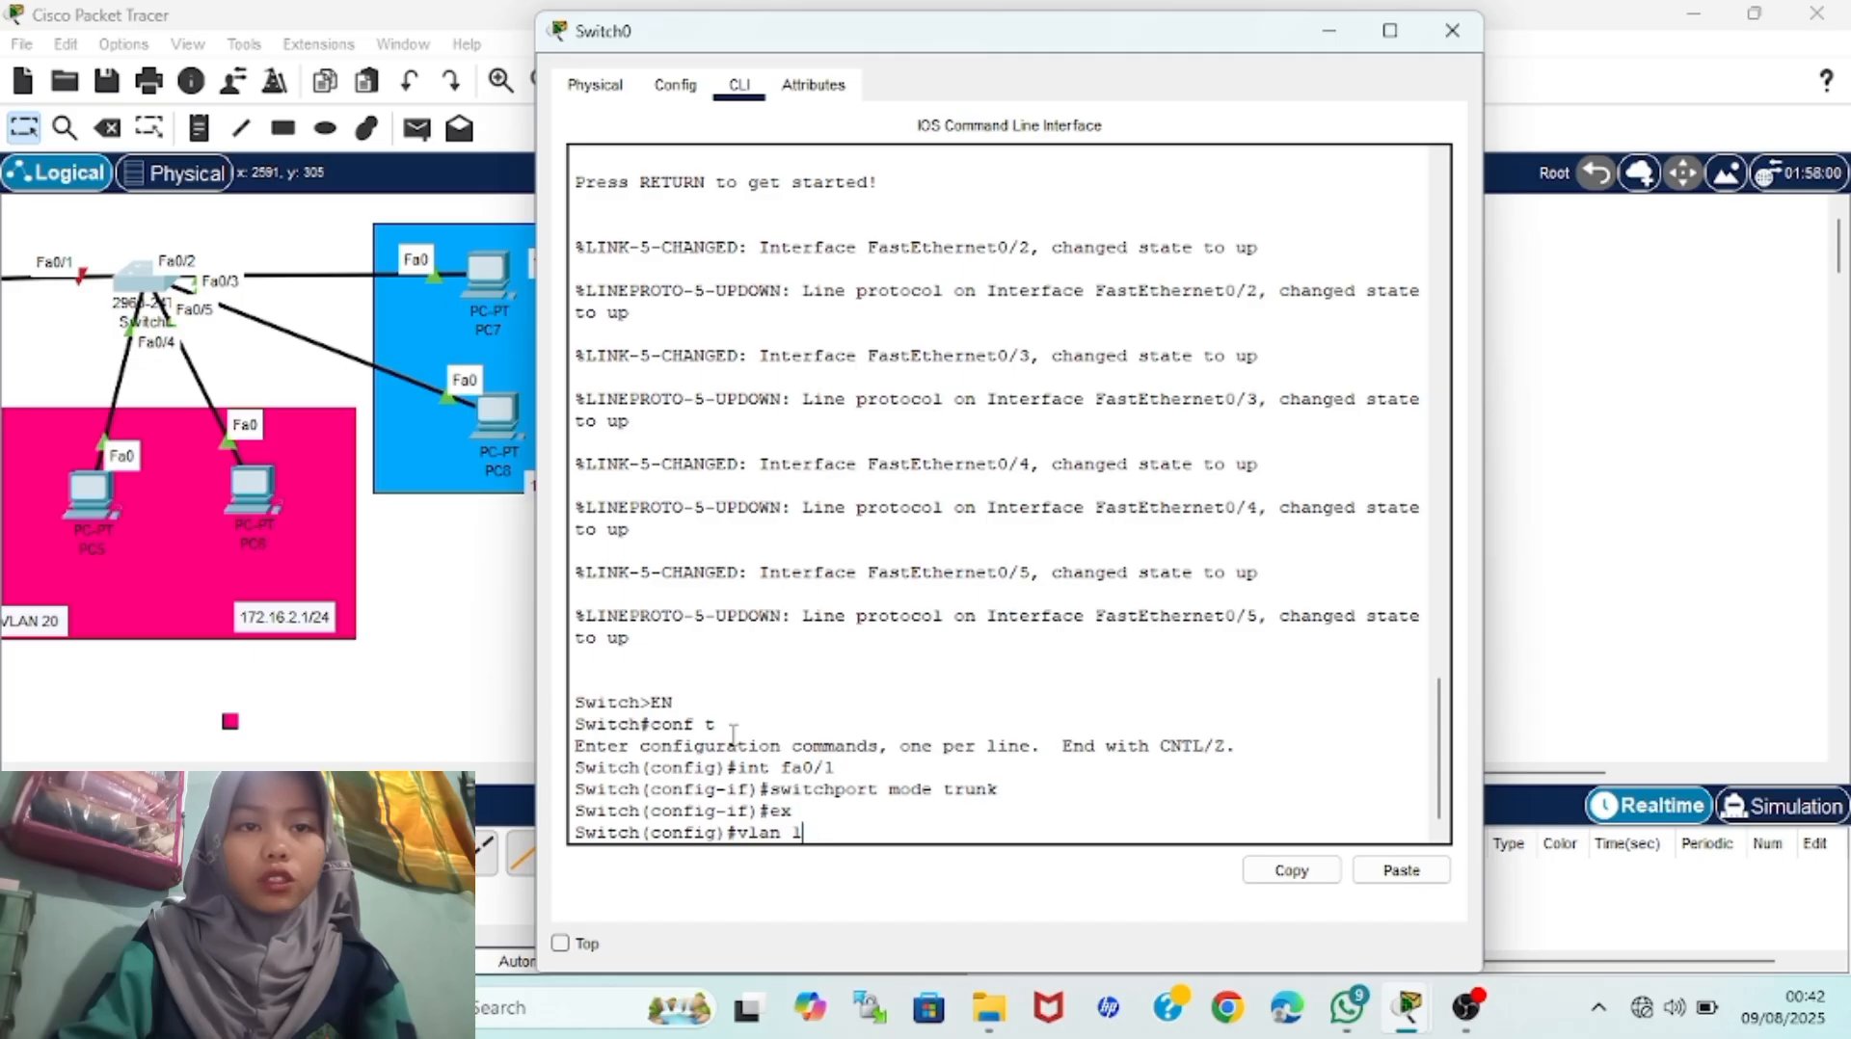
pyautogui.write('0')
pyautogui.press('Return')
pyautogui.write('vlan 20')
pyautogui.press('Return')
pyautogui.write('e')
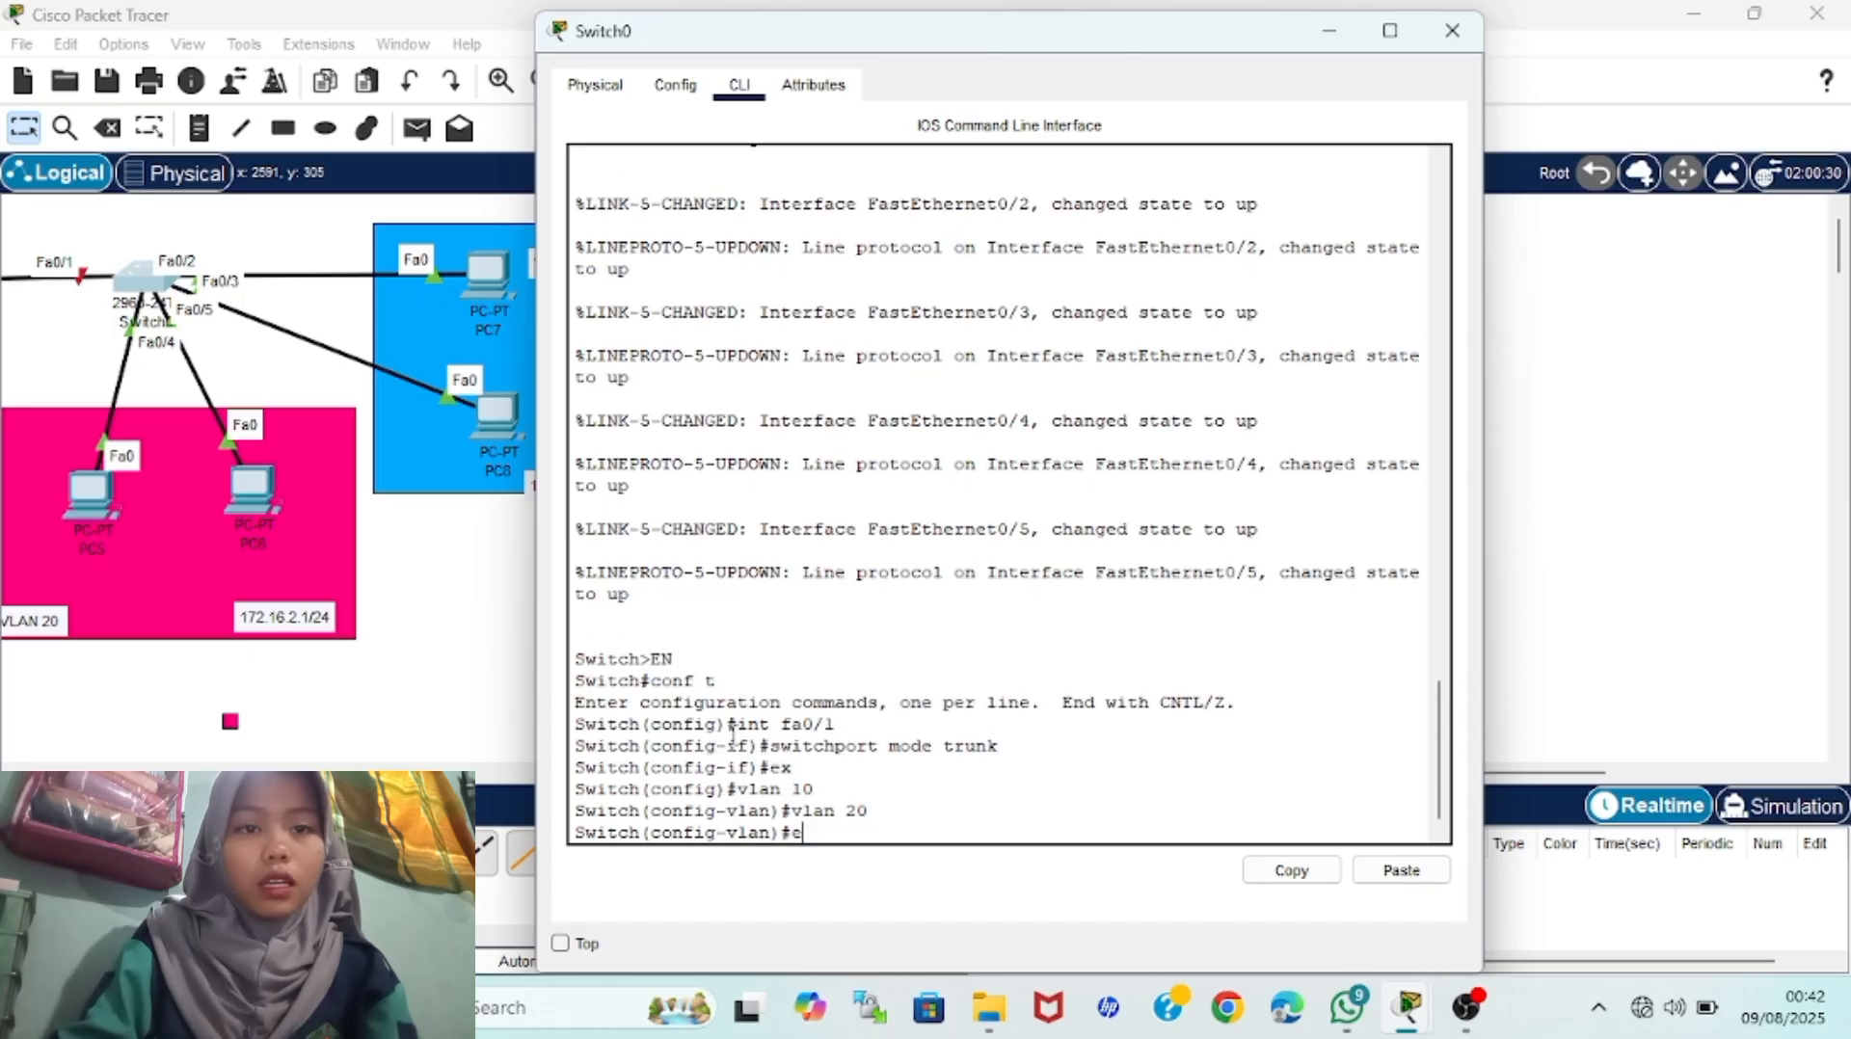
pyautogui.write('x')
pyautogui.press('Return')
# Enter interface configuration for the port range fa0/2-3, correcting the command with the range keyword
pyautogui.hscroll(3, 405, 635)
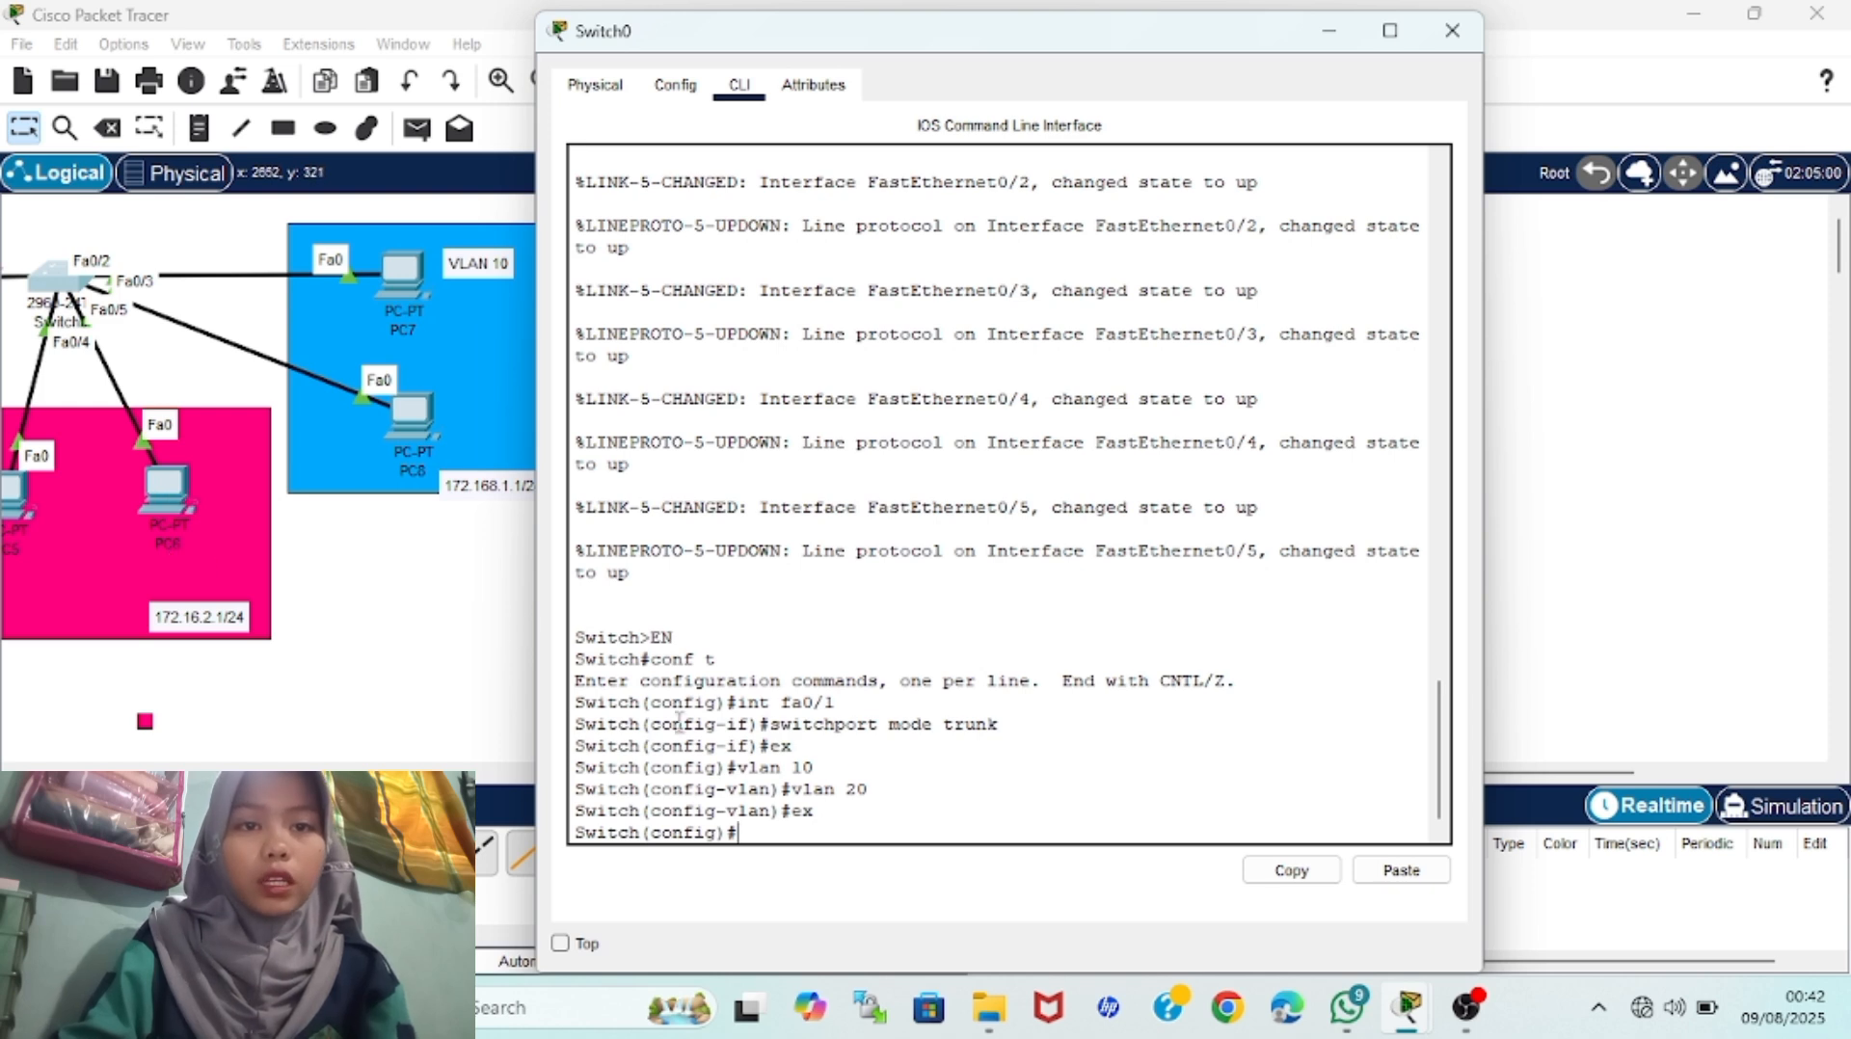
pyautogui.write('int fa0/2-3')
pyautogui.press('Return')
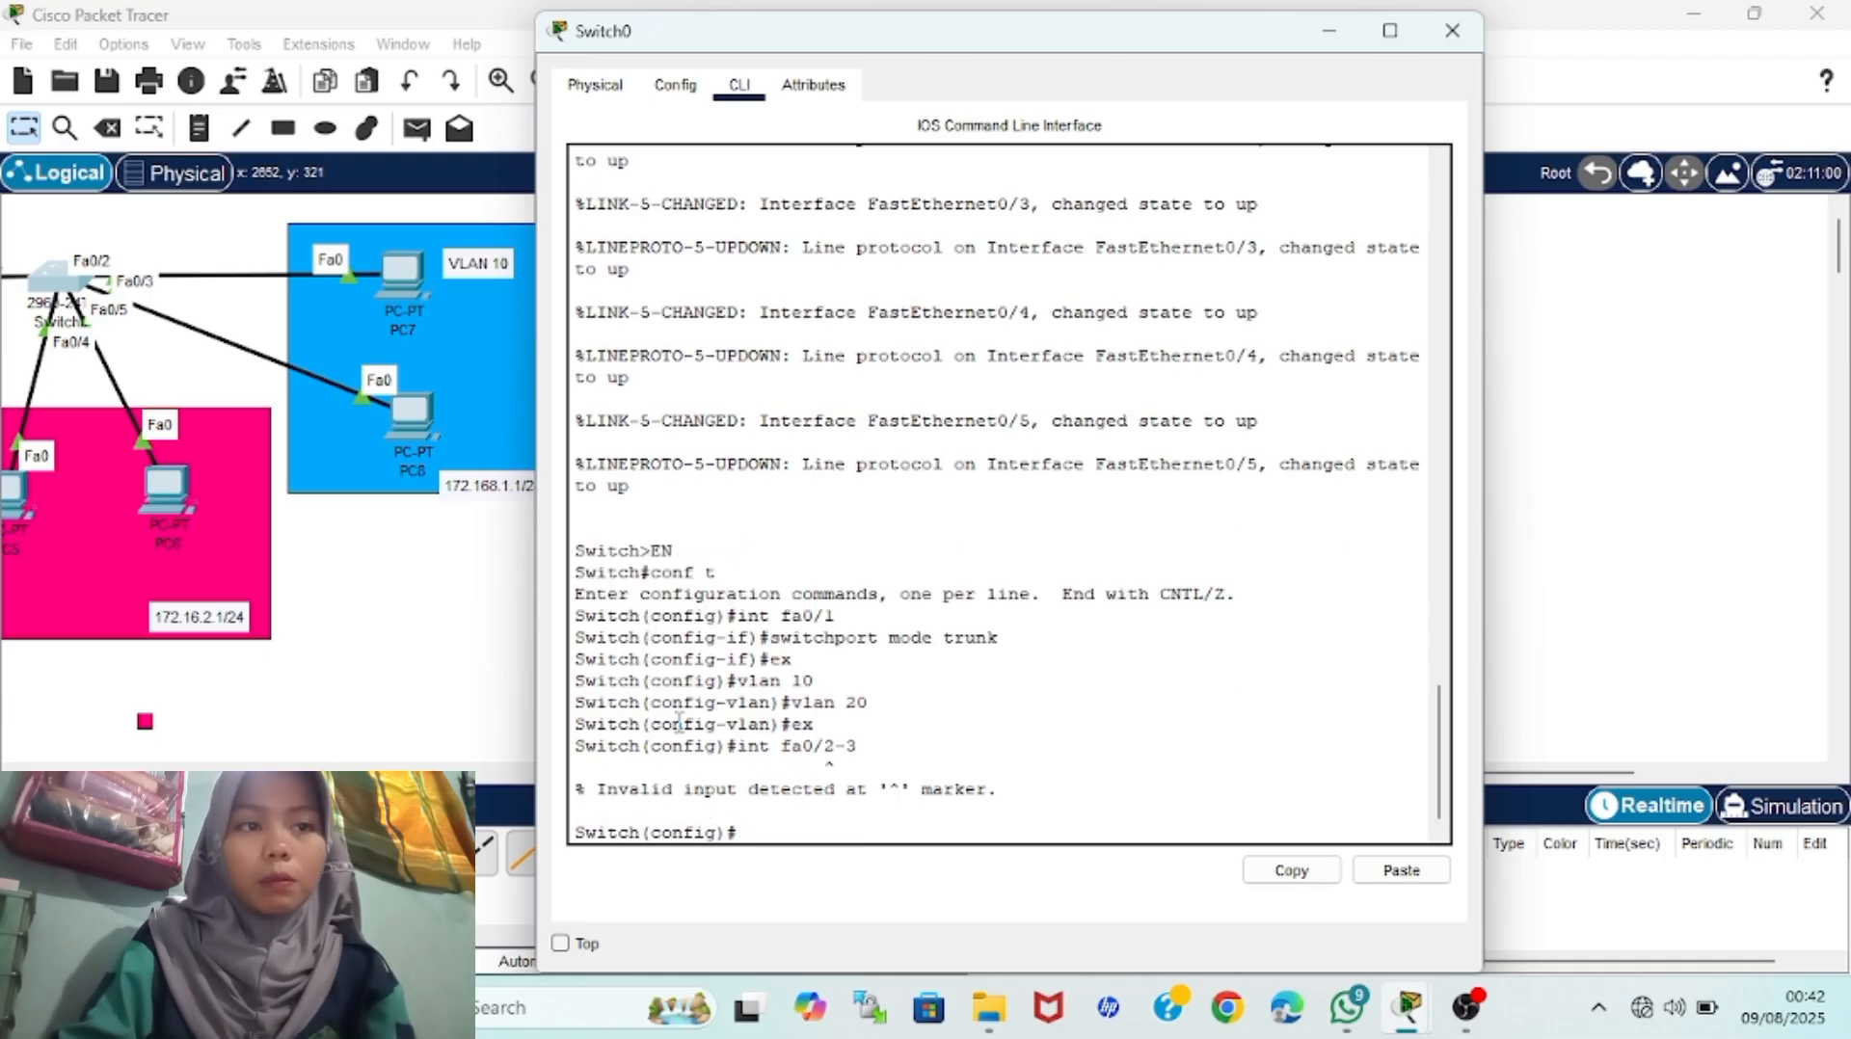
pyautogui.press('Up')
pyautogui.press('Left')
pyautogui.press('Left')
pyautogui.press('Left')
pyautogui.press('Left')
pyautogui.press('Left')
pyautogui.press('Left')
pyautogui.press('Left')
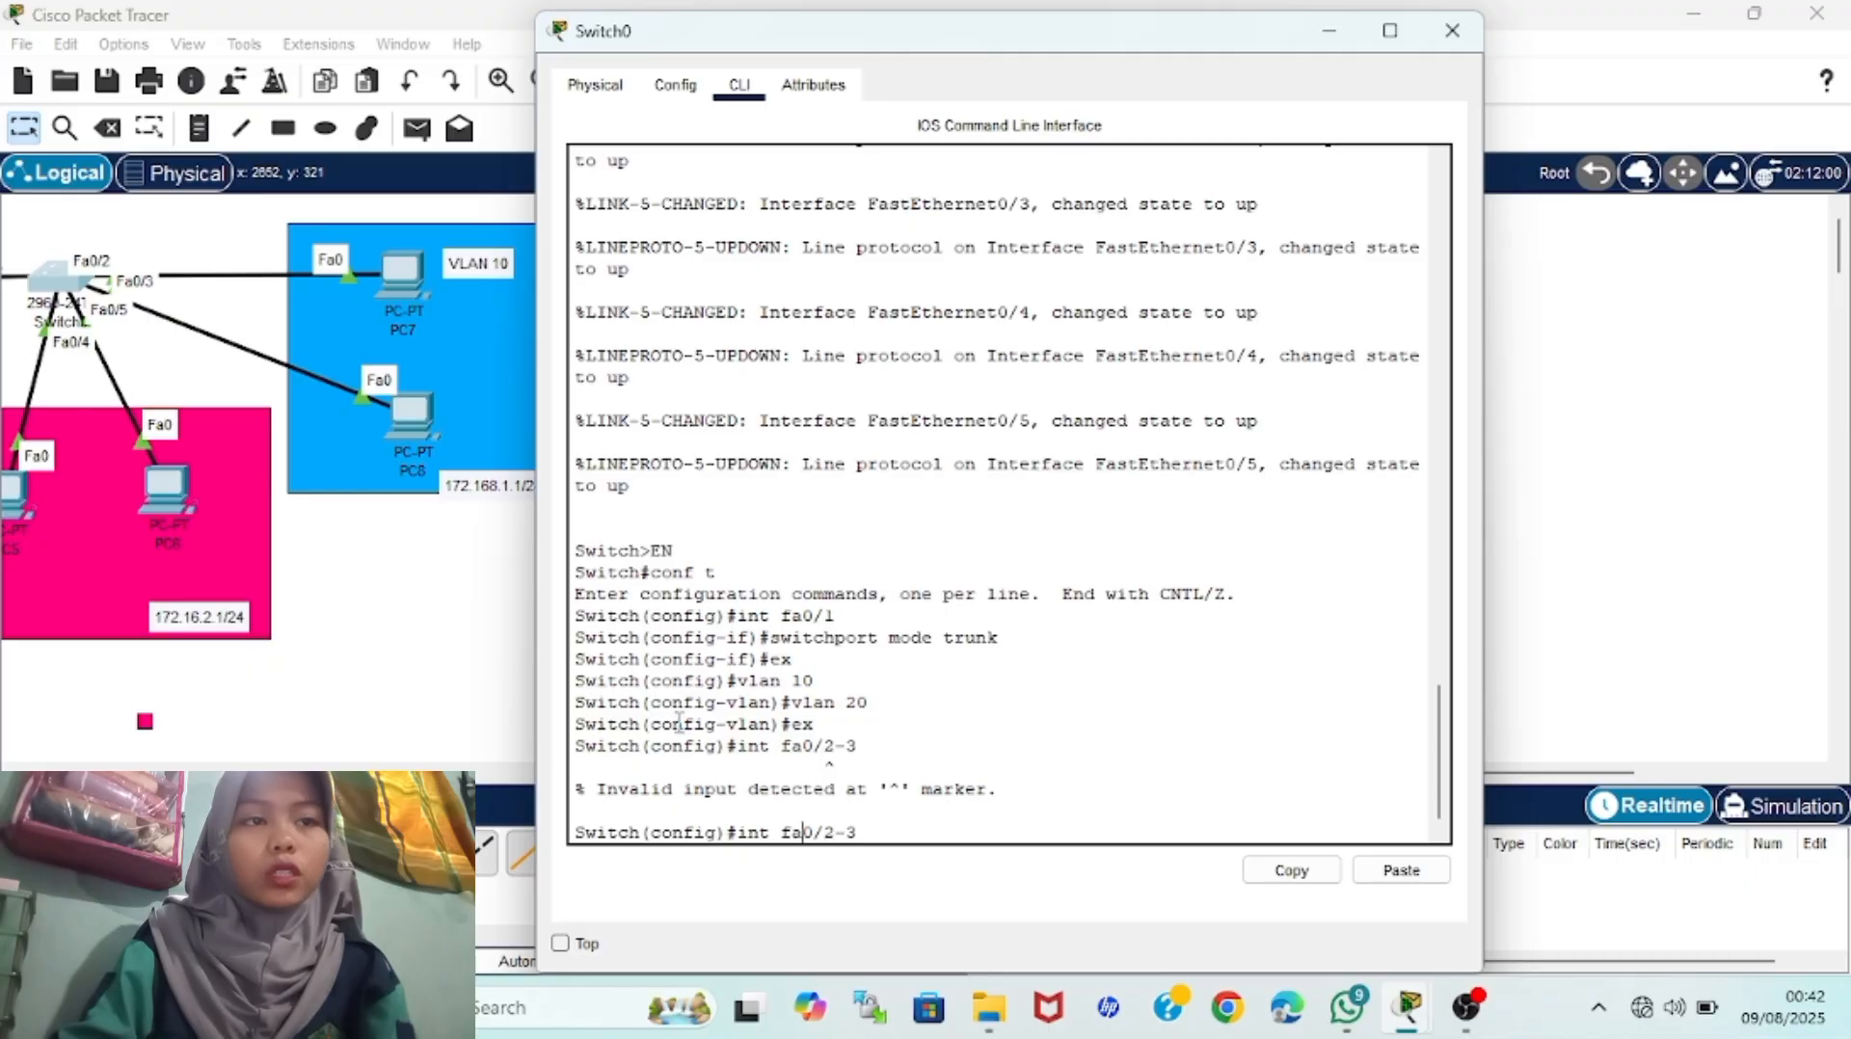
pyautogui.write('range')
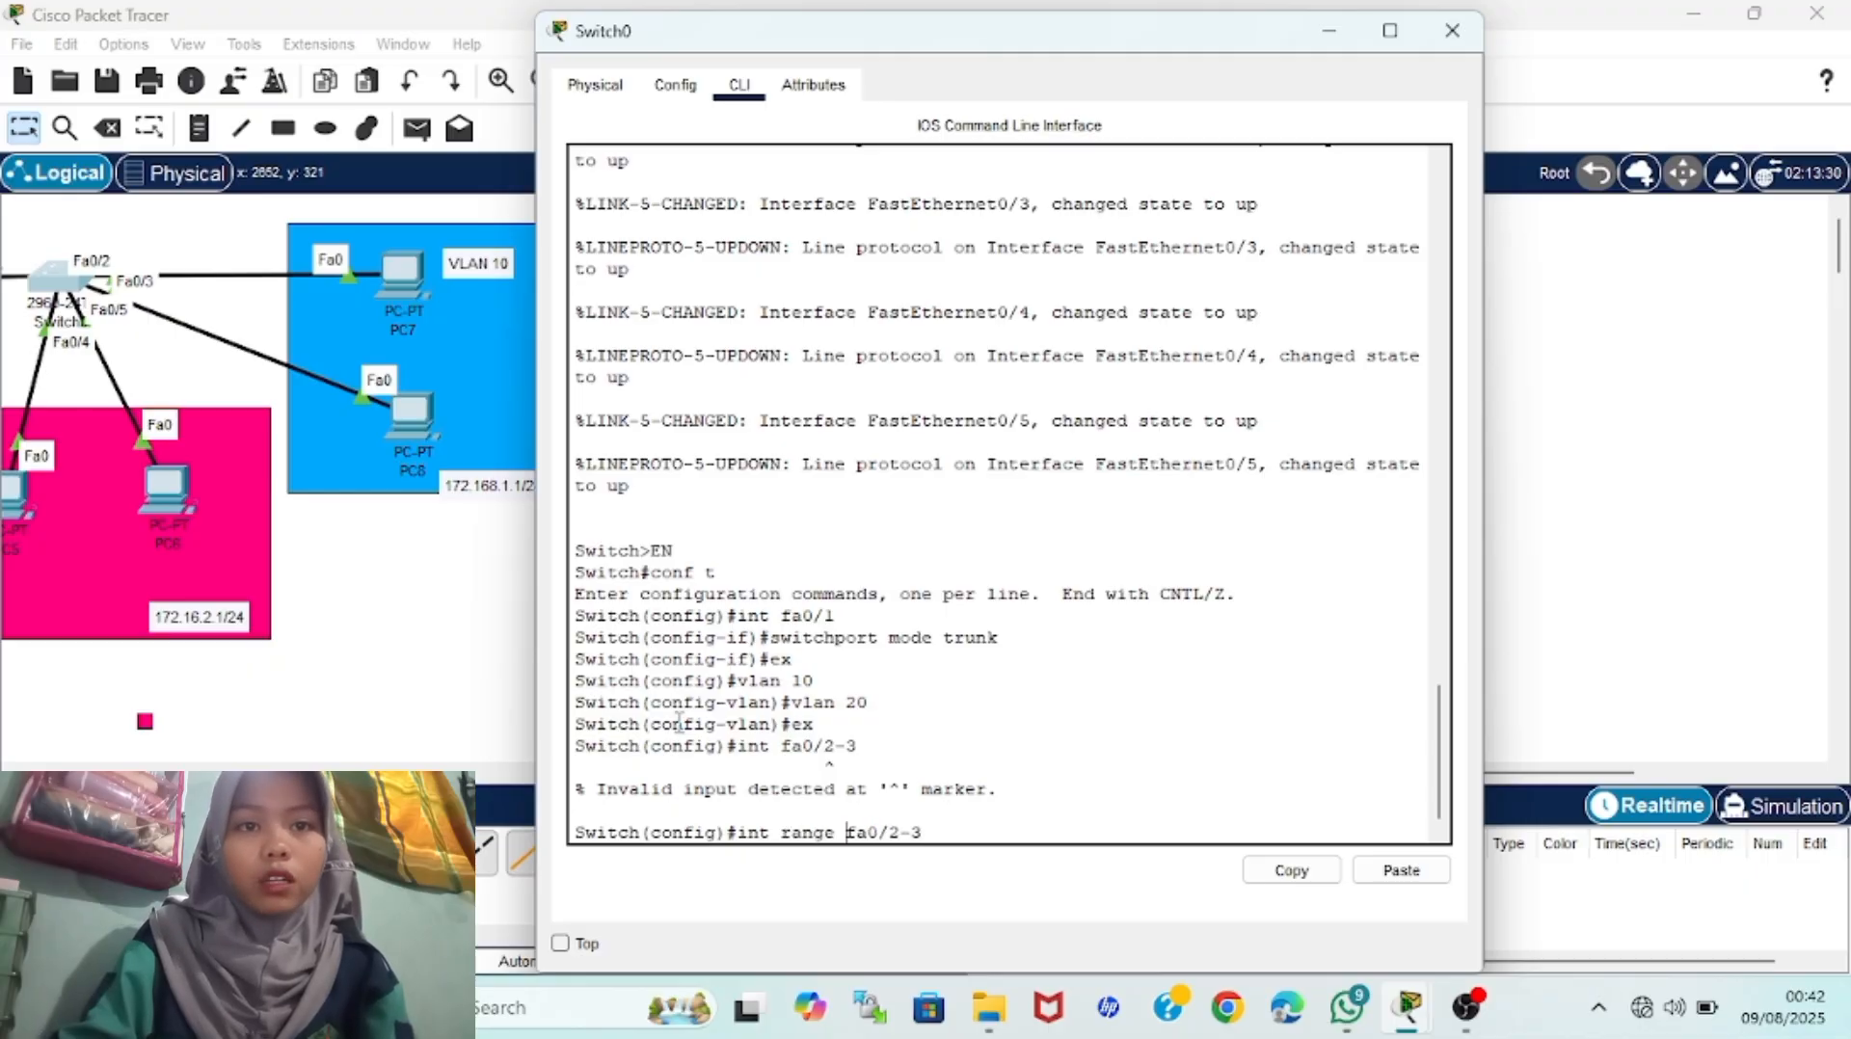
pyautogui.press('Return')
# Set ports fa0/2-3 to access mode, assign them to VLAN 10 and return to global configuration mode
pyautogui.write('s')
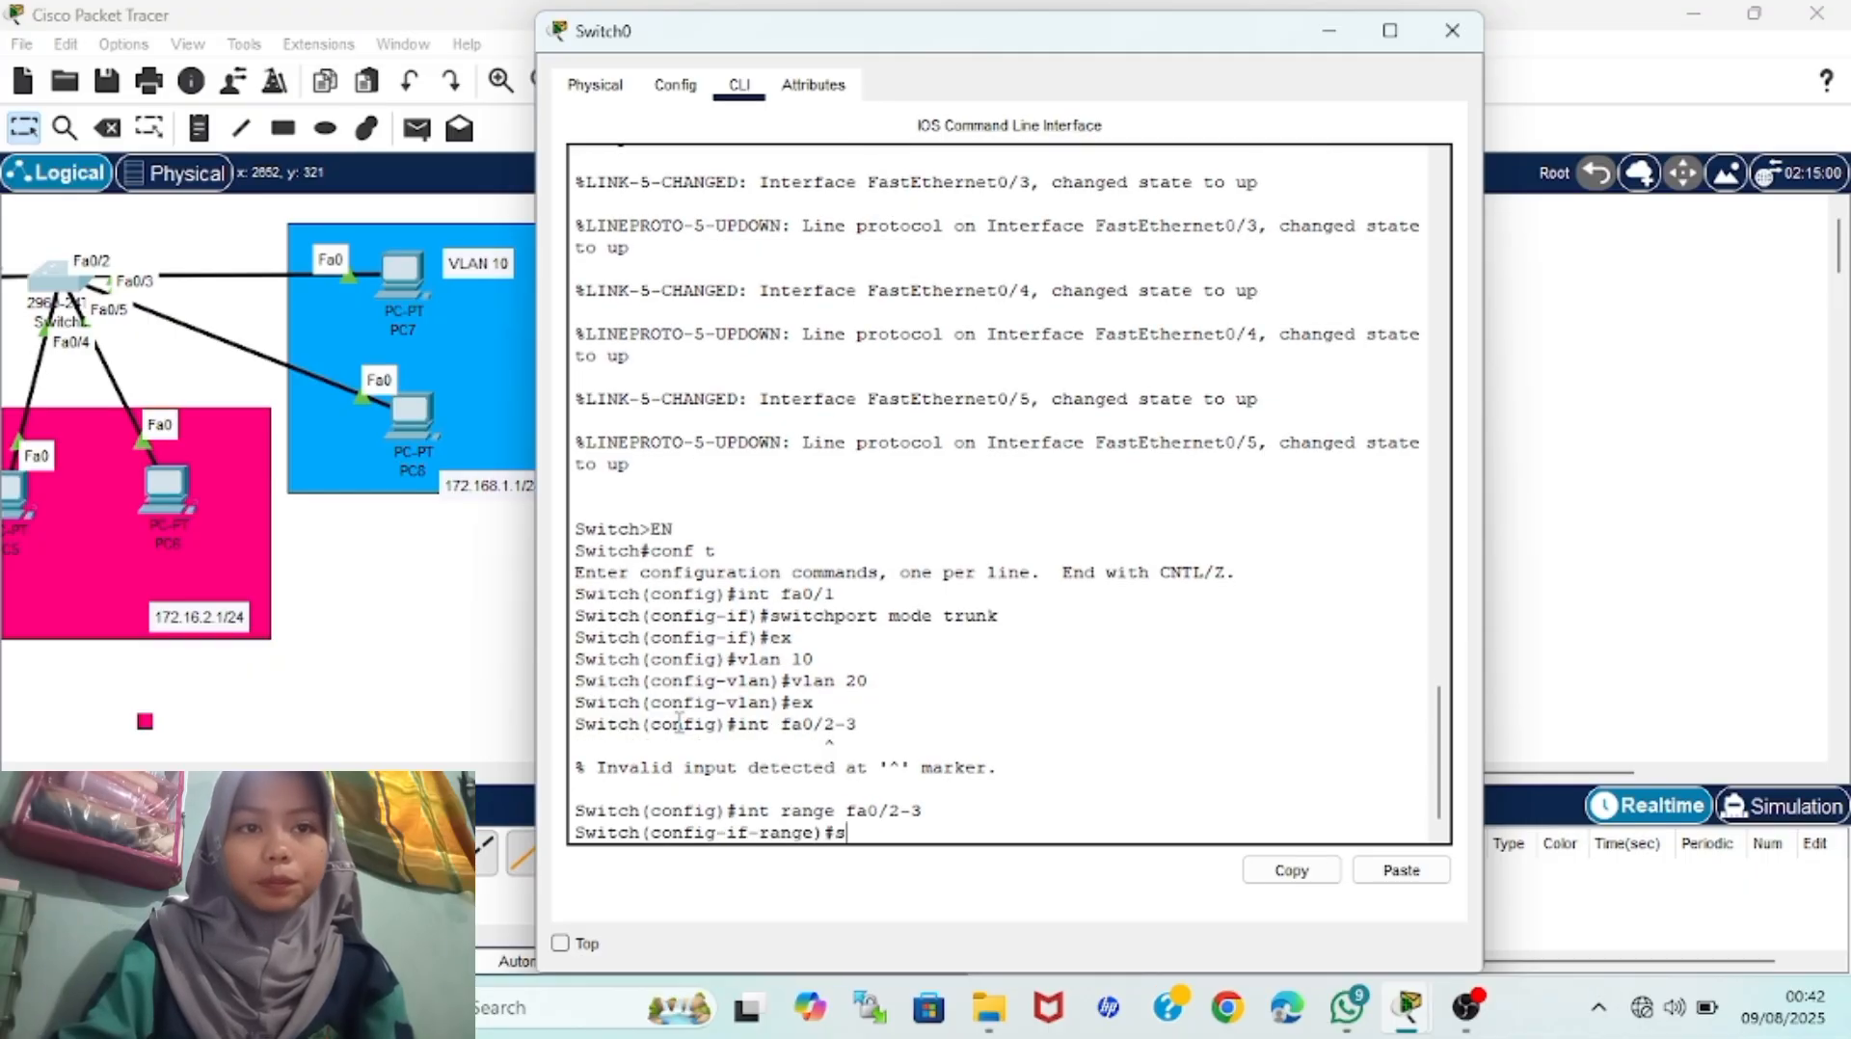
pyautogui.write('witchport mode access')
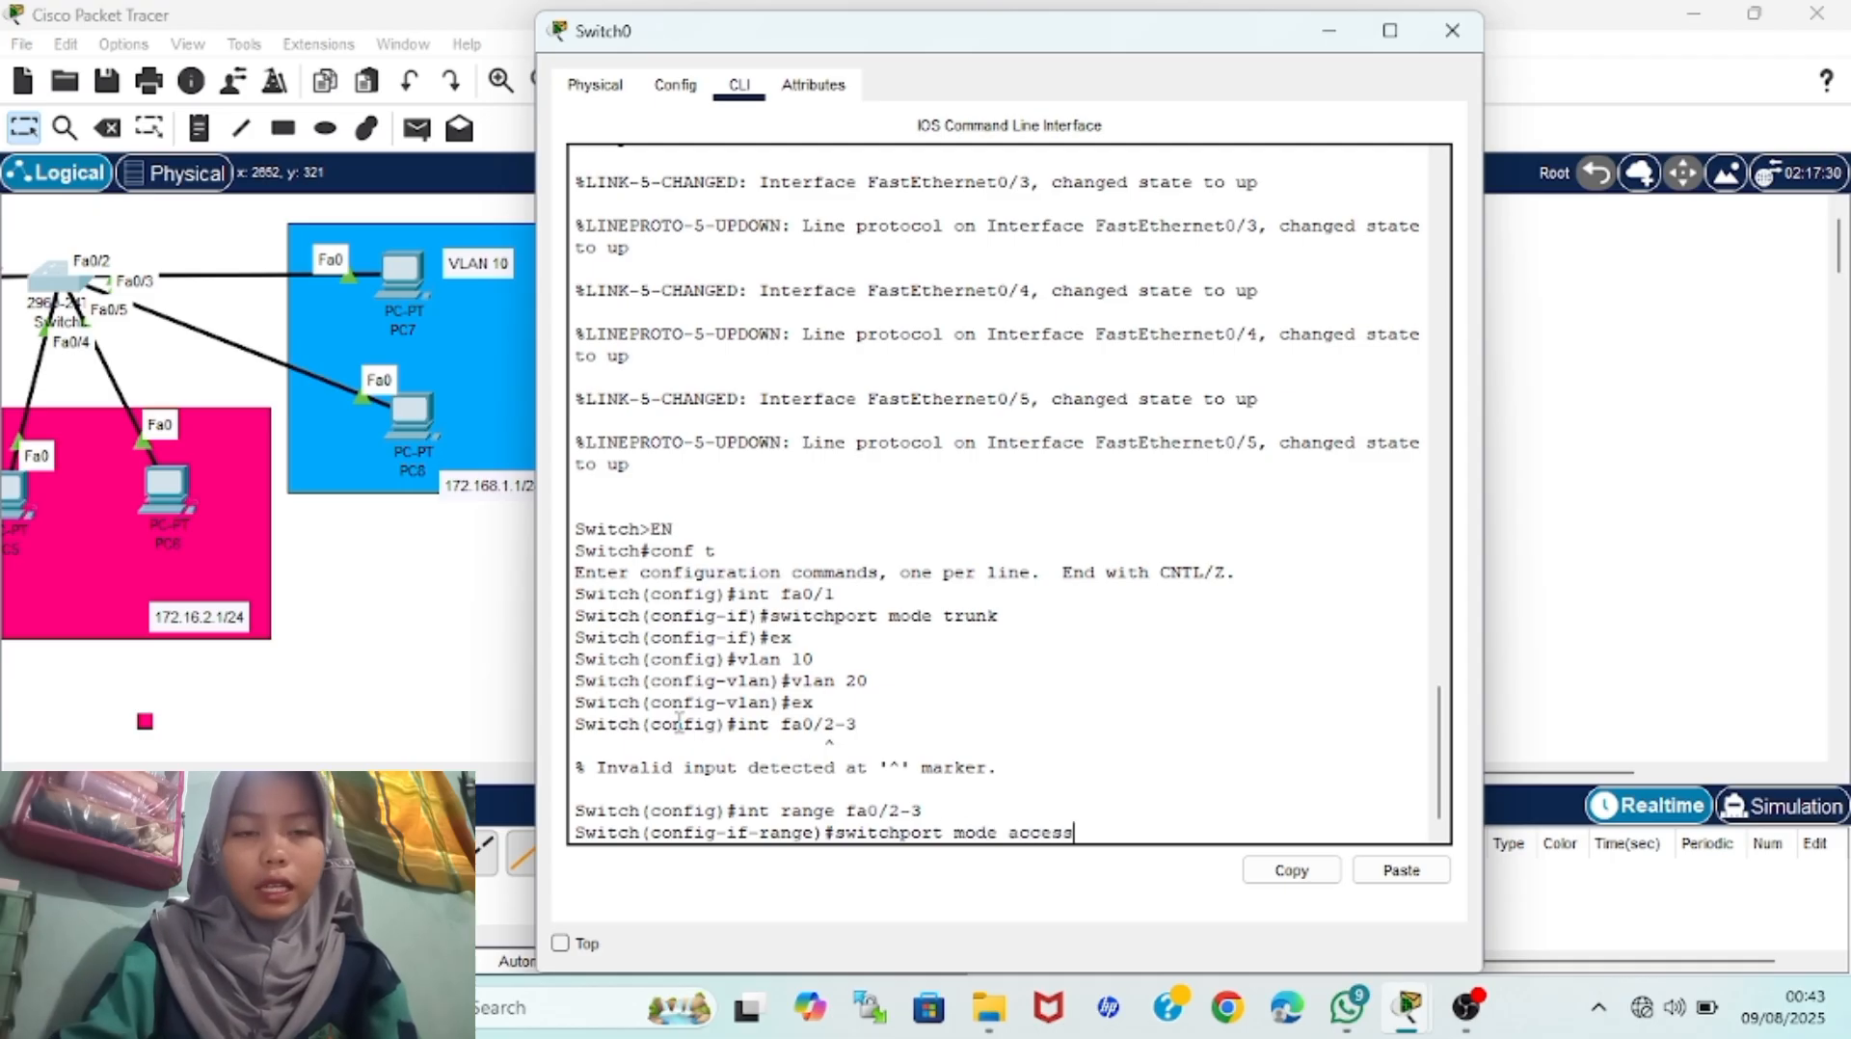
pyautogui.press('Return')
pyautogui.write('switchport access ')
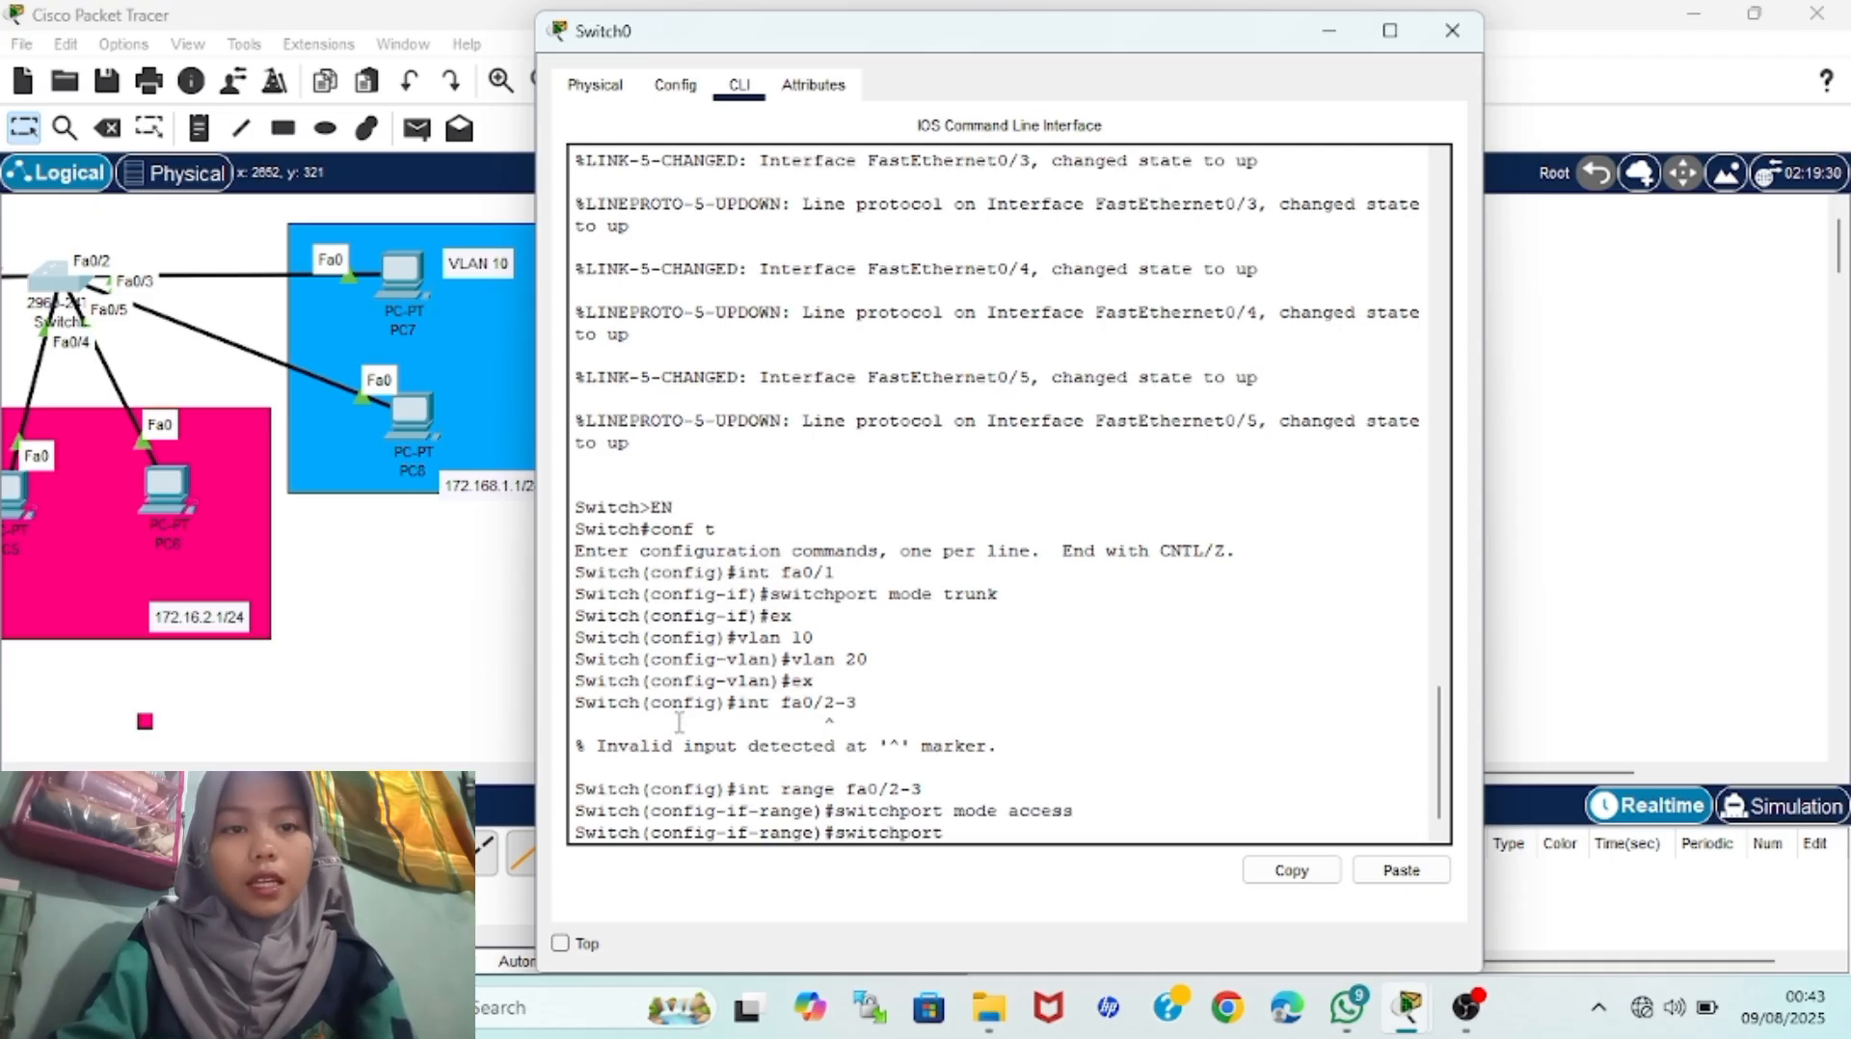
pyautogui.write('vlan 10')
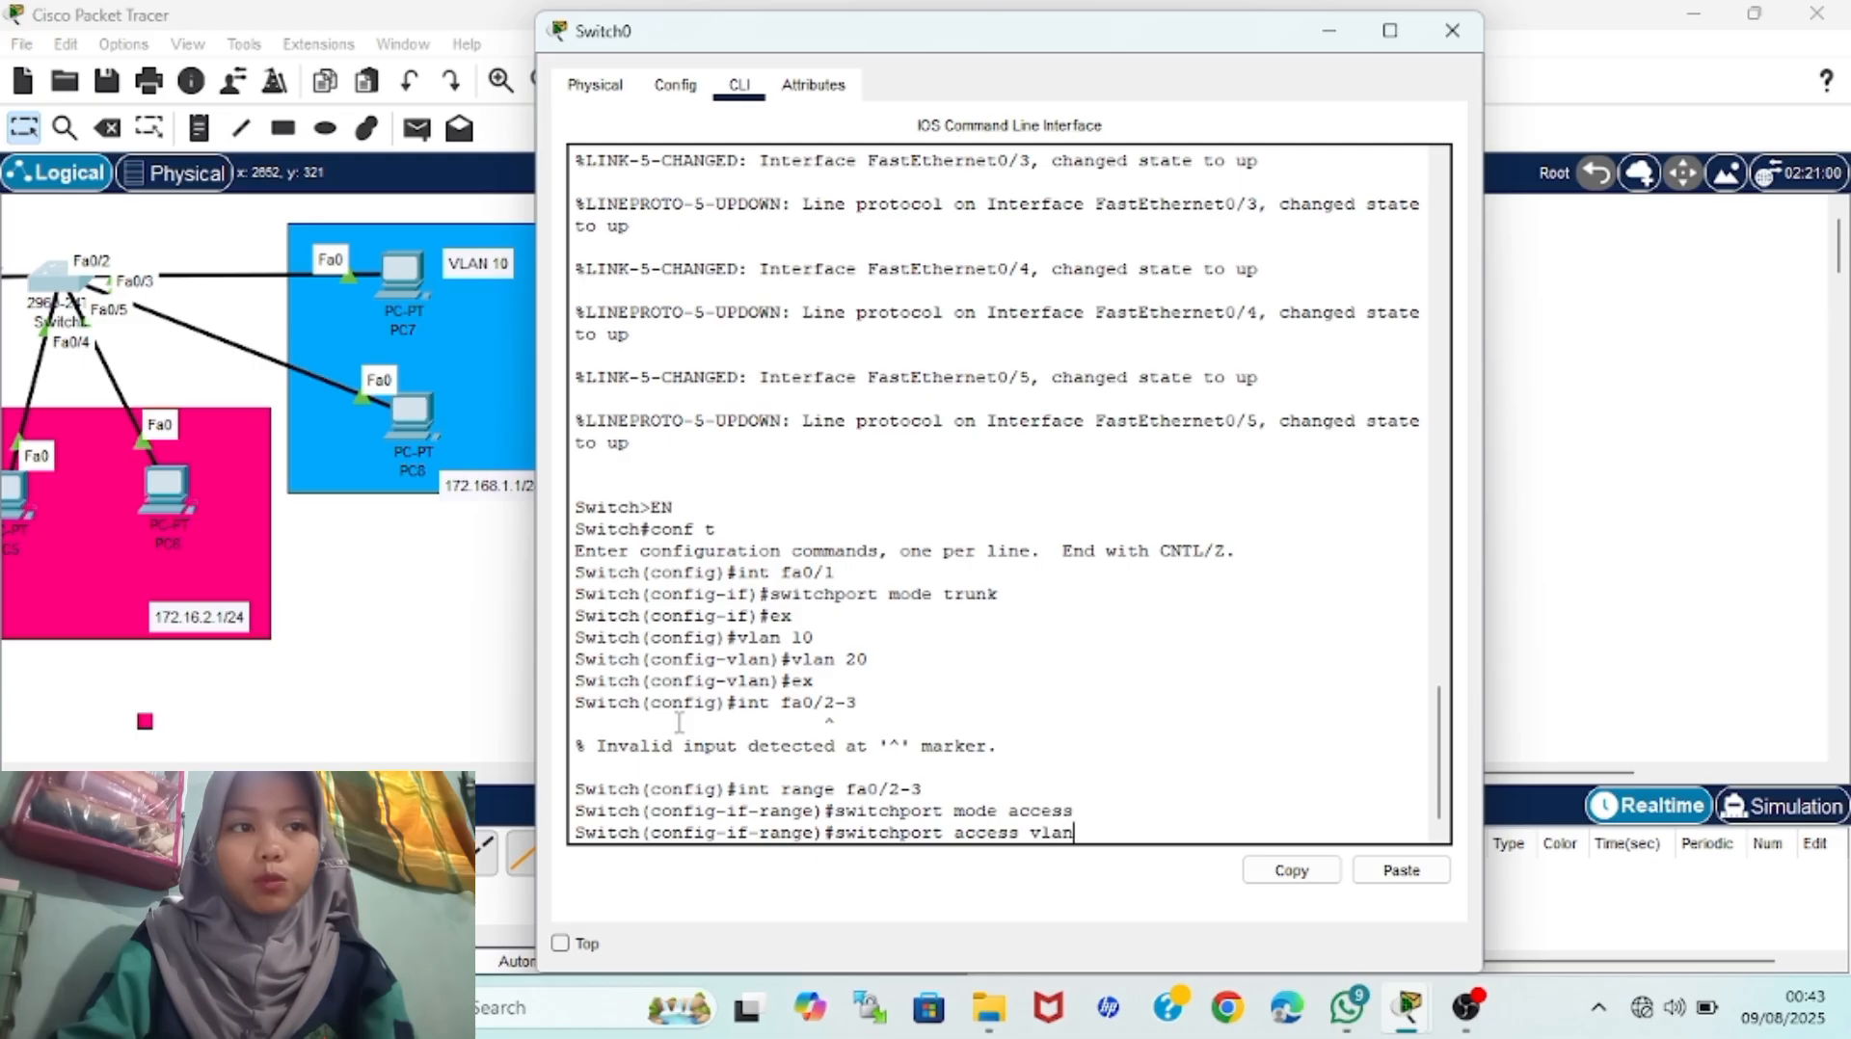
pyautogui.press('Return')
pyautogui.write('ex')
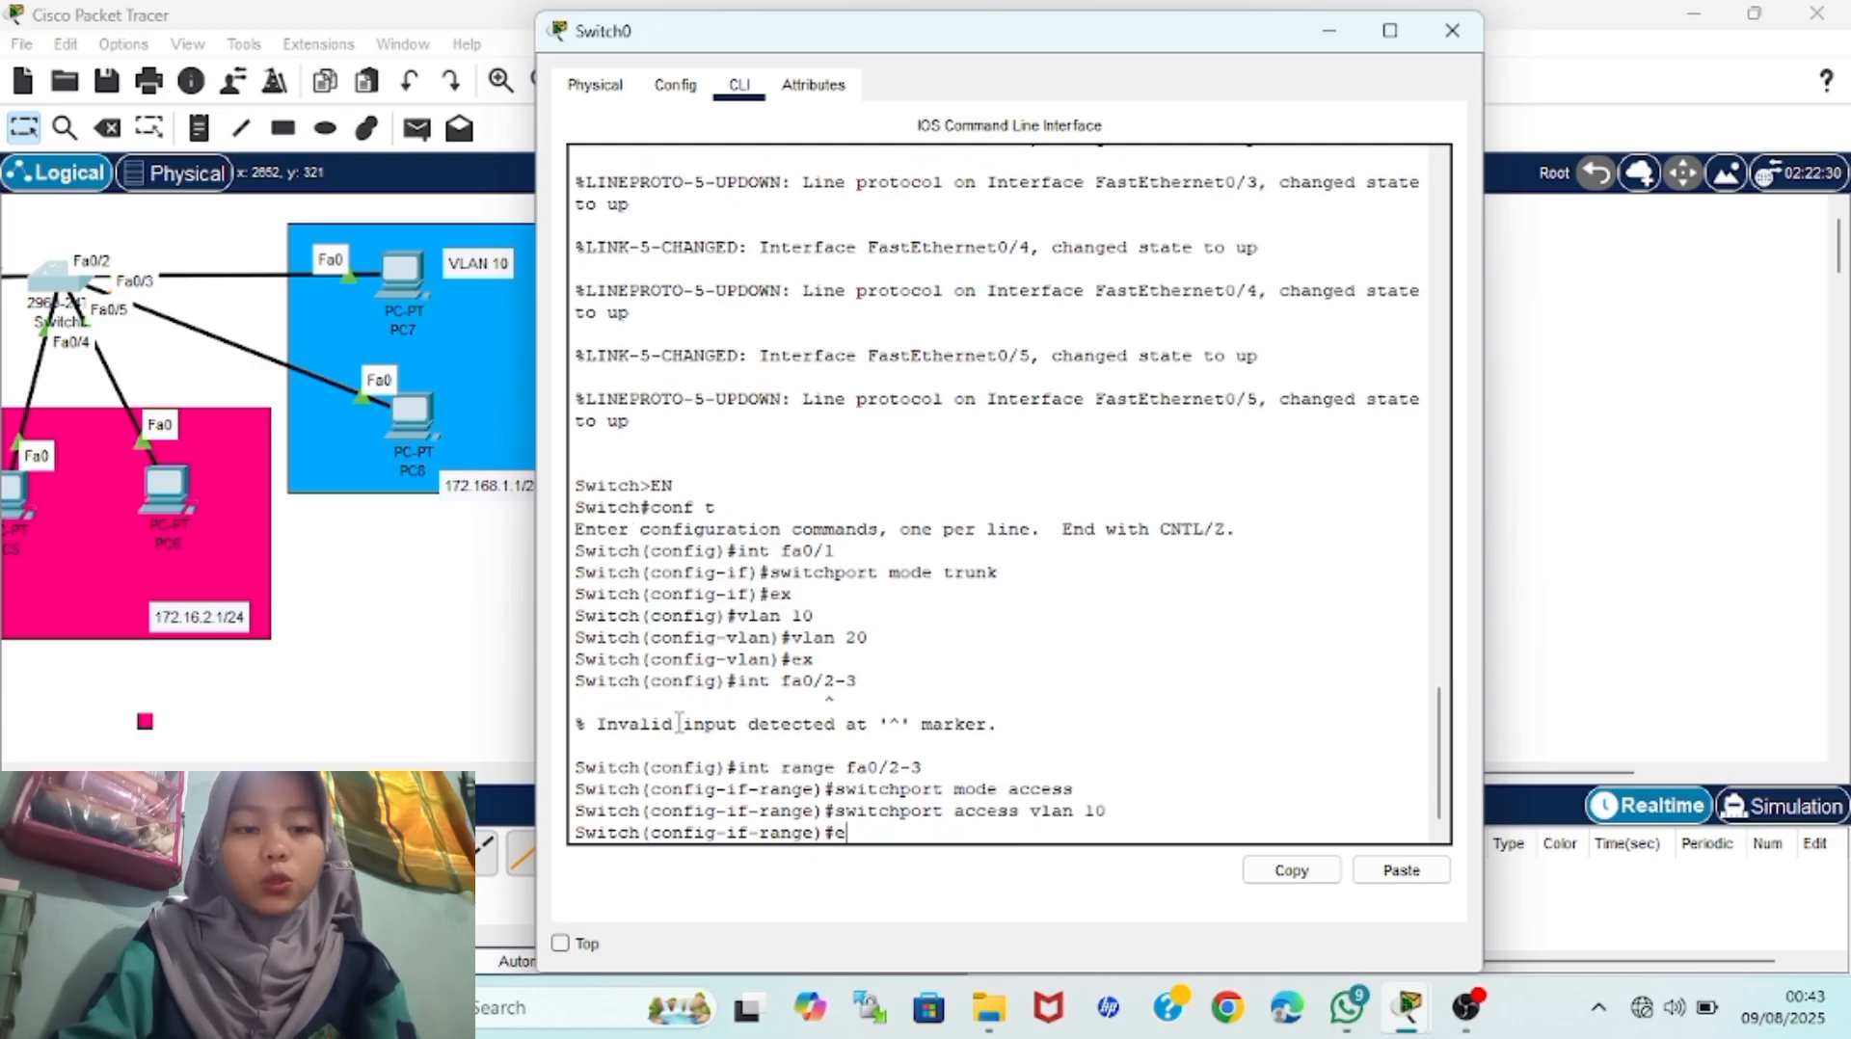
pyautogui.press('Return')
# Enter interface configuration for the switch port range fa0/4-5 and set those ports to access mode
pyautogui.write('int f')
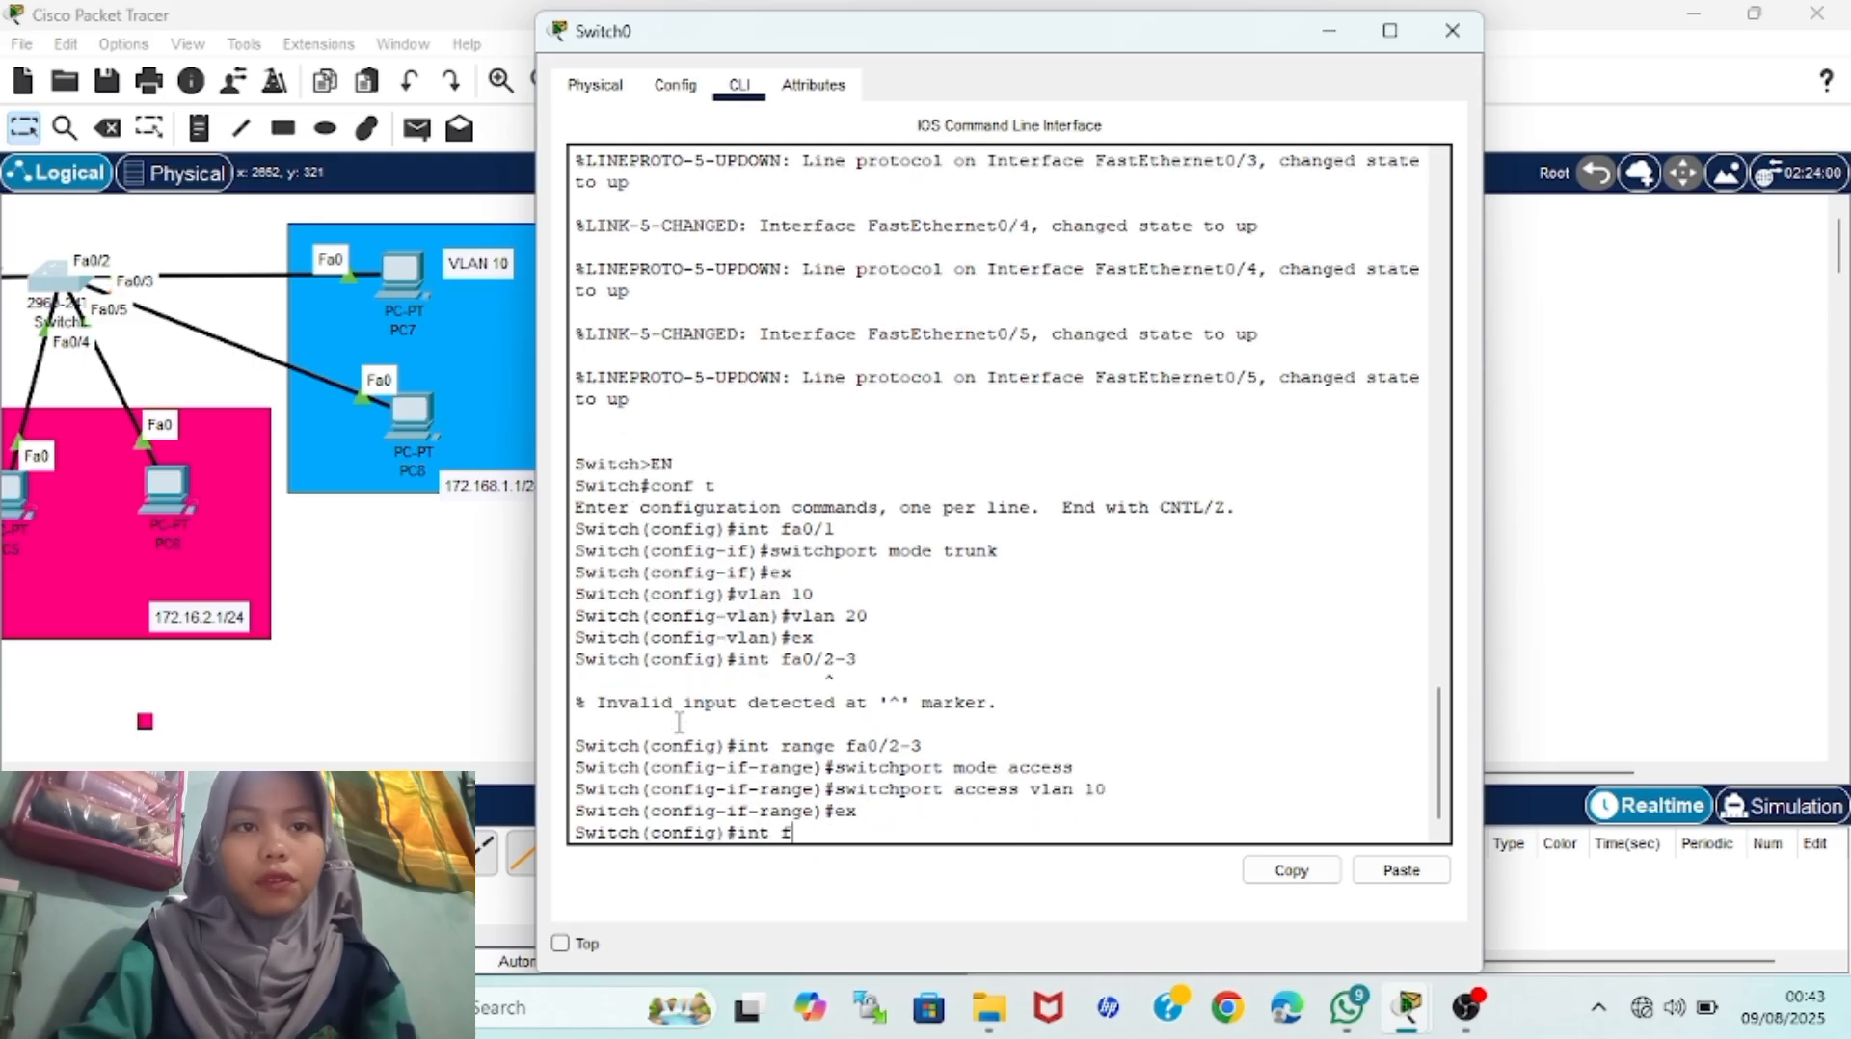
pyautogui.press('BackSpace')
pyautogui.write('range fa0/4-5')
pyautogui.press('Return')
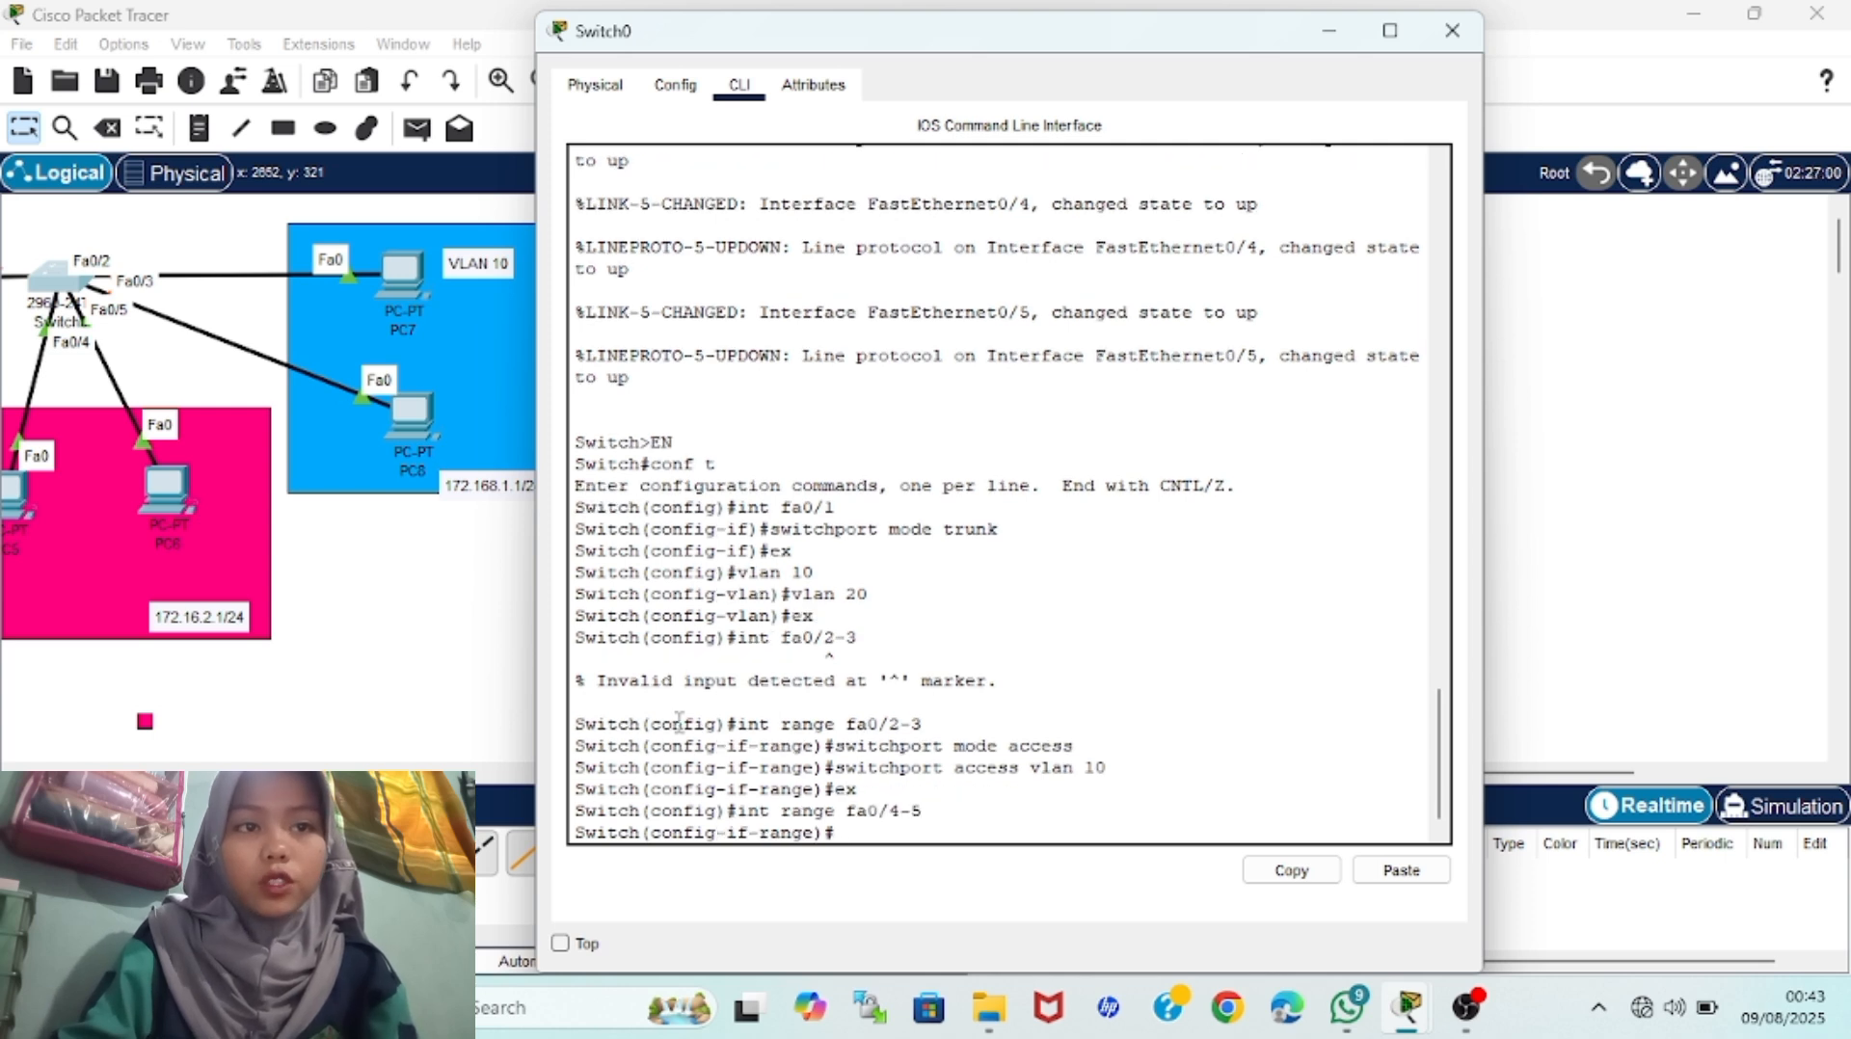
pyautogui.write('switchport mode accesss')
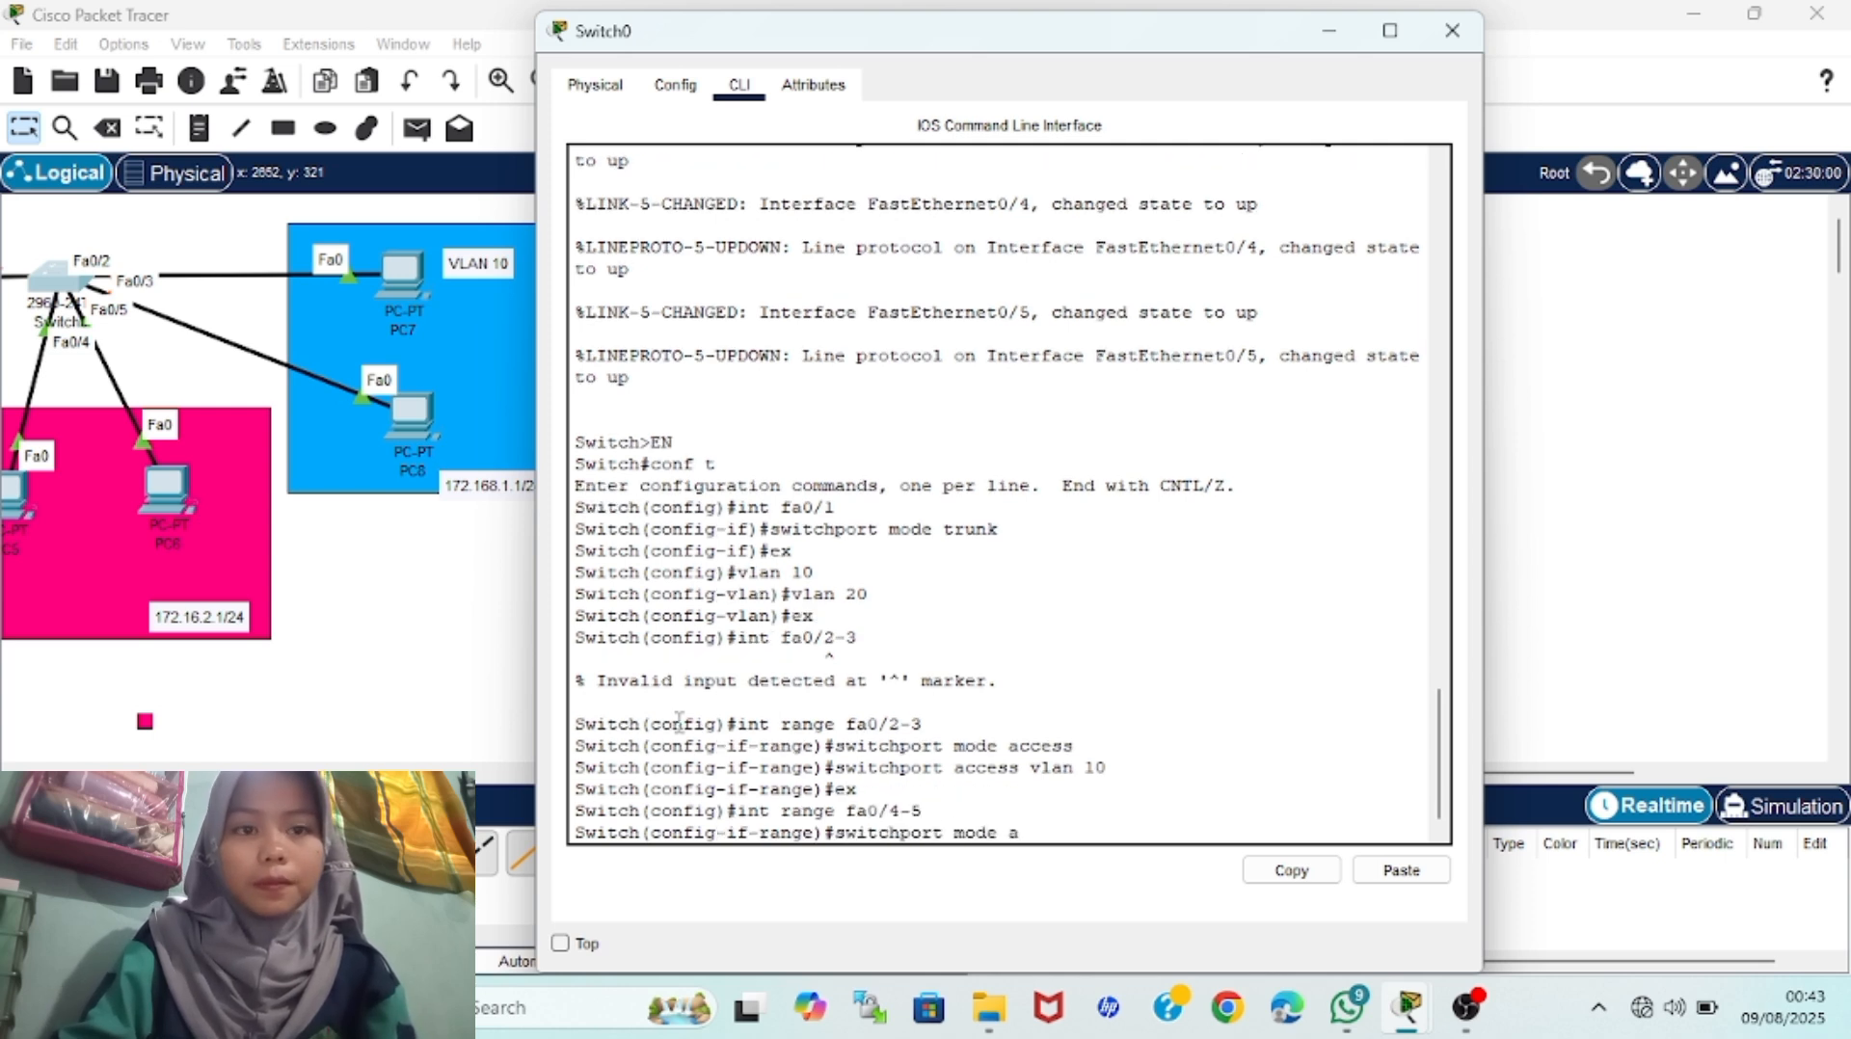
pyautogui.press('Return')
pyautogui.press('Up')
pyautogui.press('BackSpace')
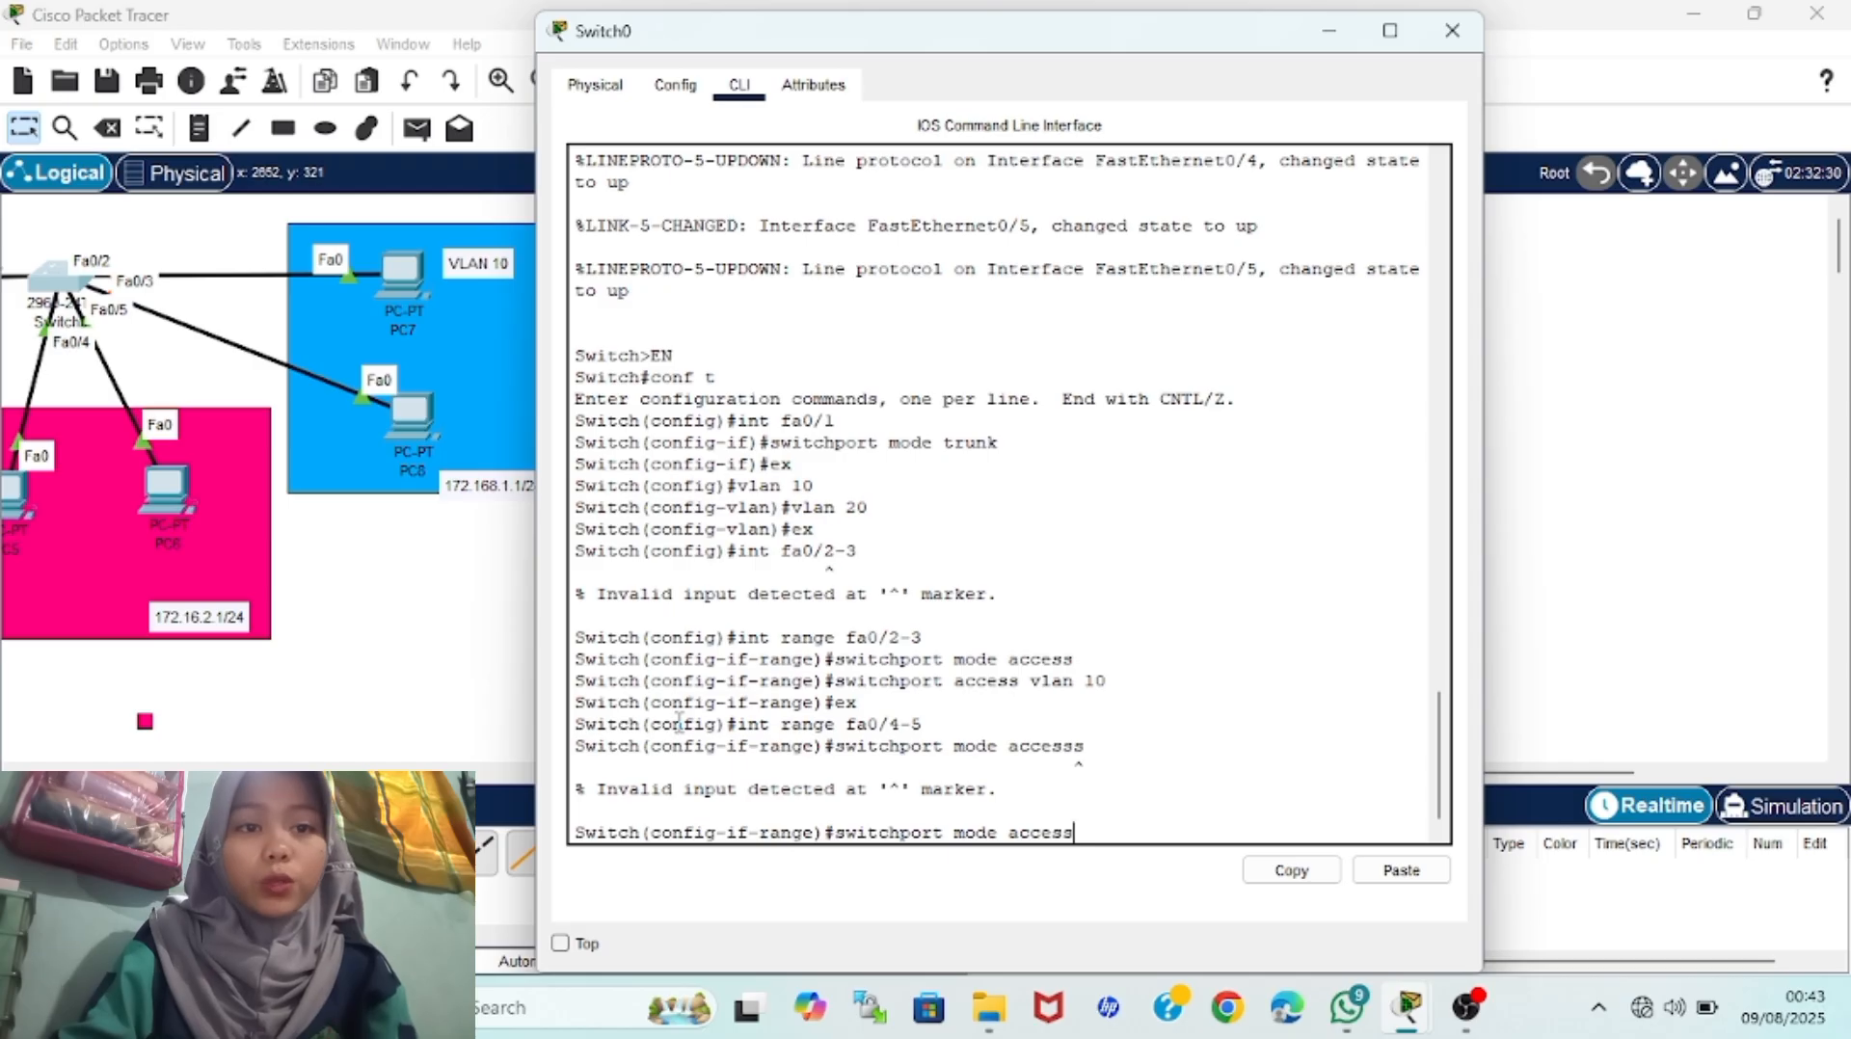
pyautogui.press('Return')
# Assign ports fa0/4-5 to VLAN 20 and return to global configuration mode
pyautogui.write('switchport acc')
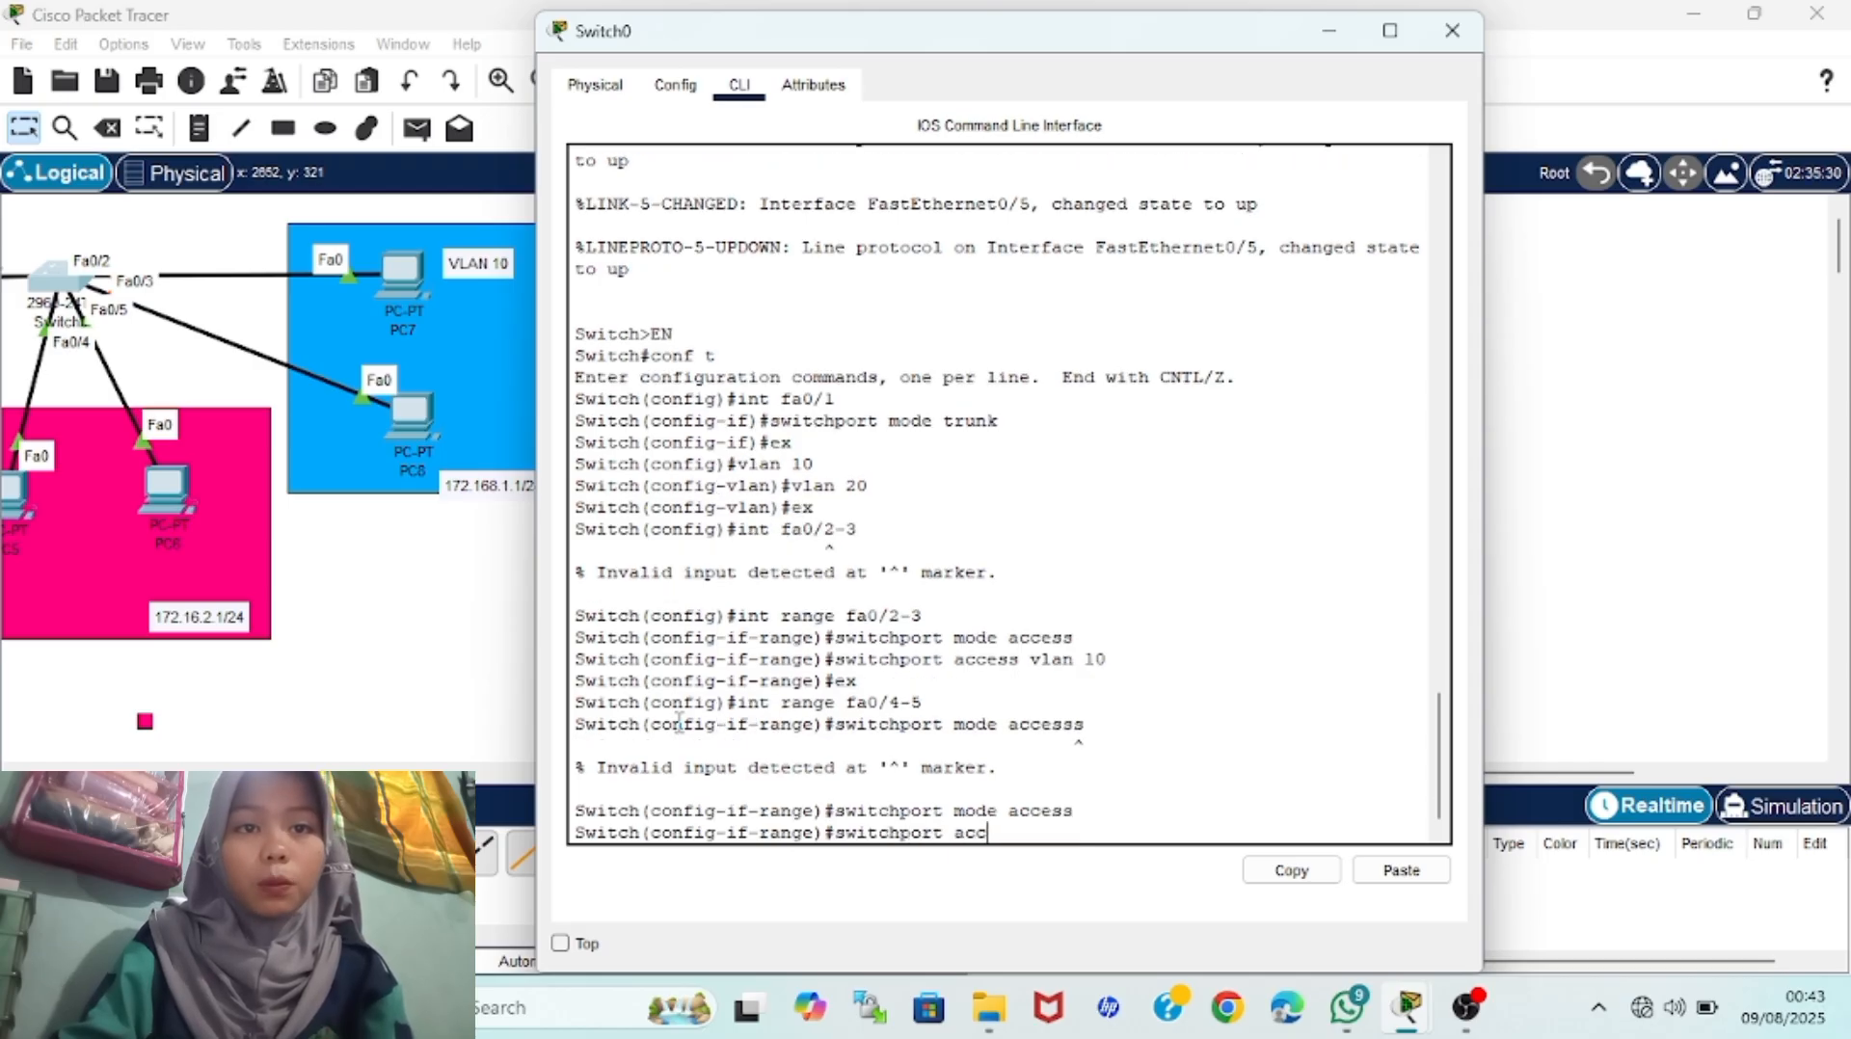
pyautogui.write('ess vlan 20')
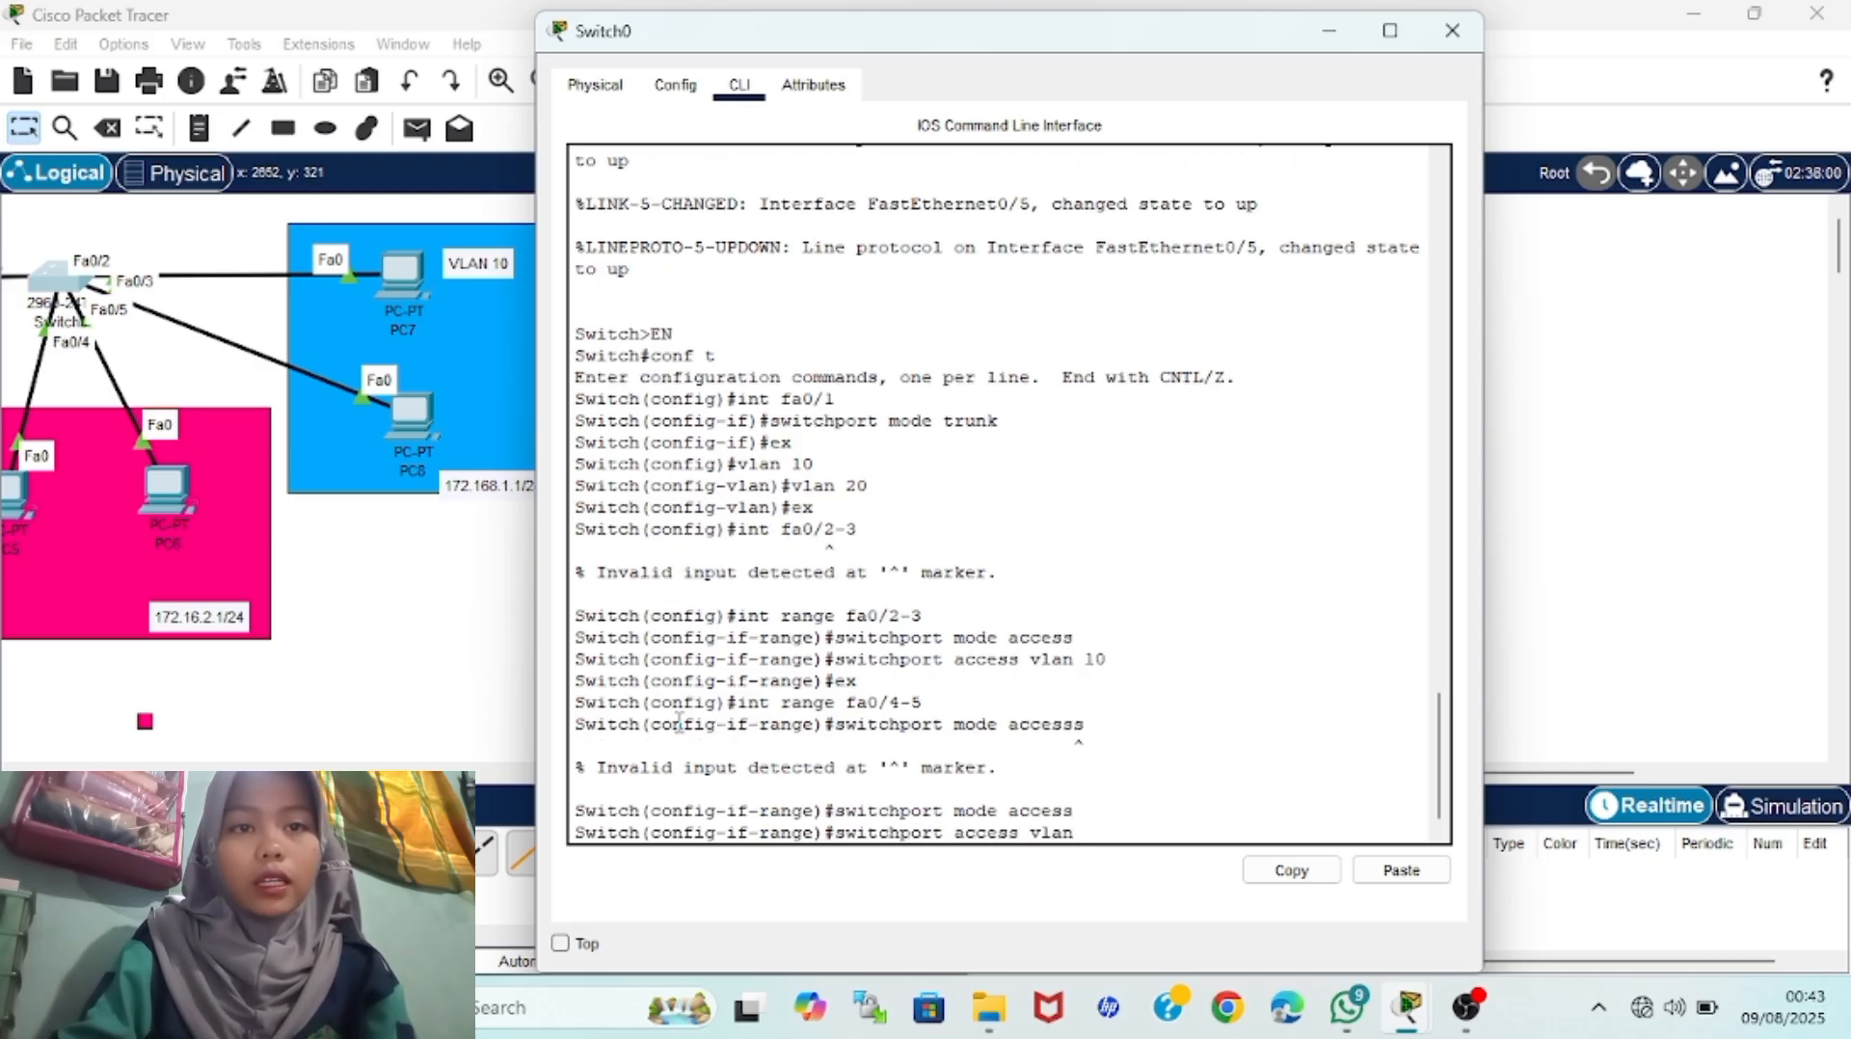
pyautogui.press('Return')
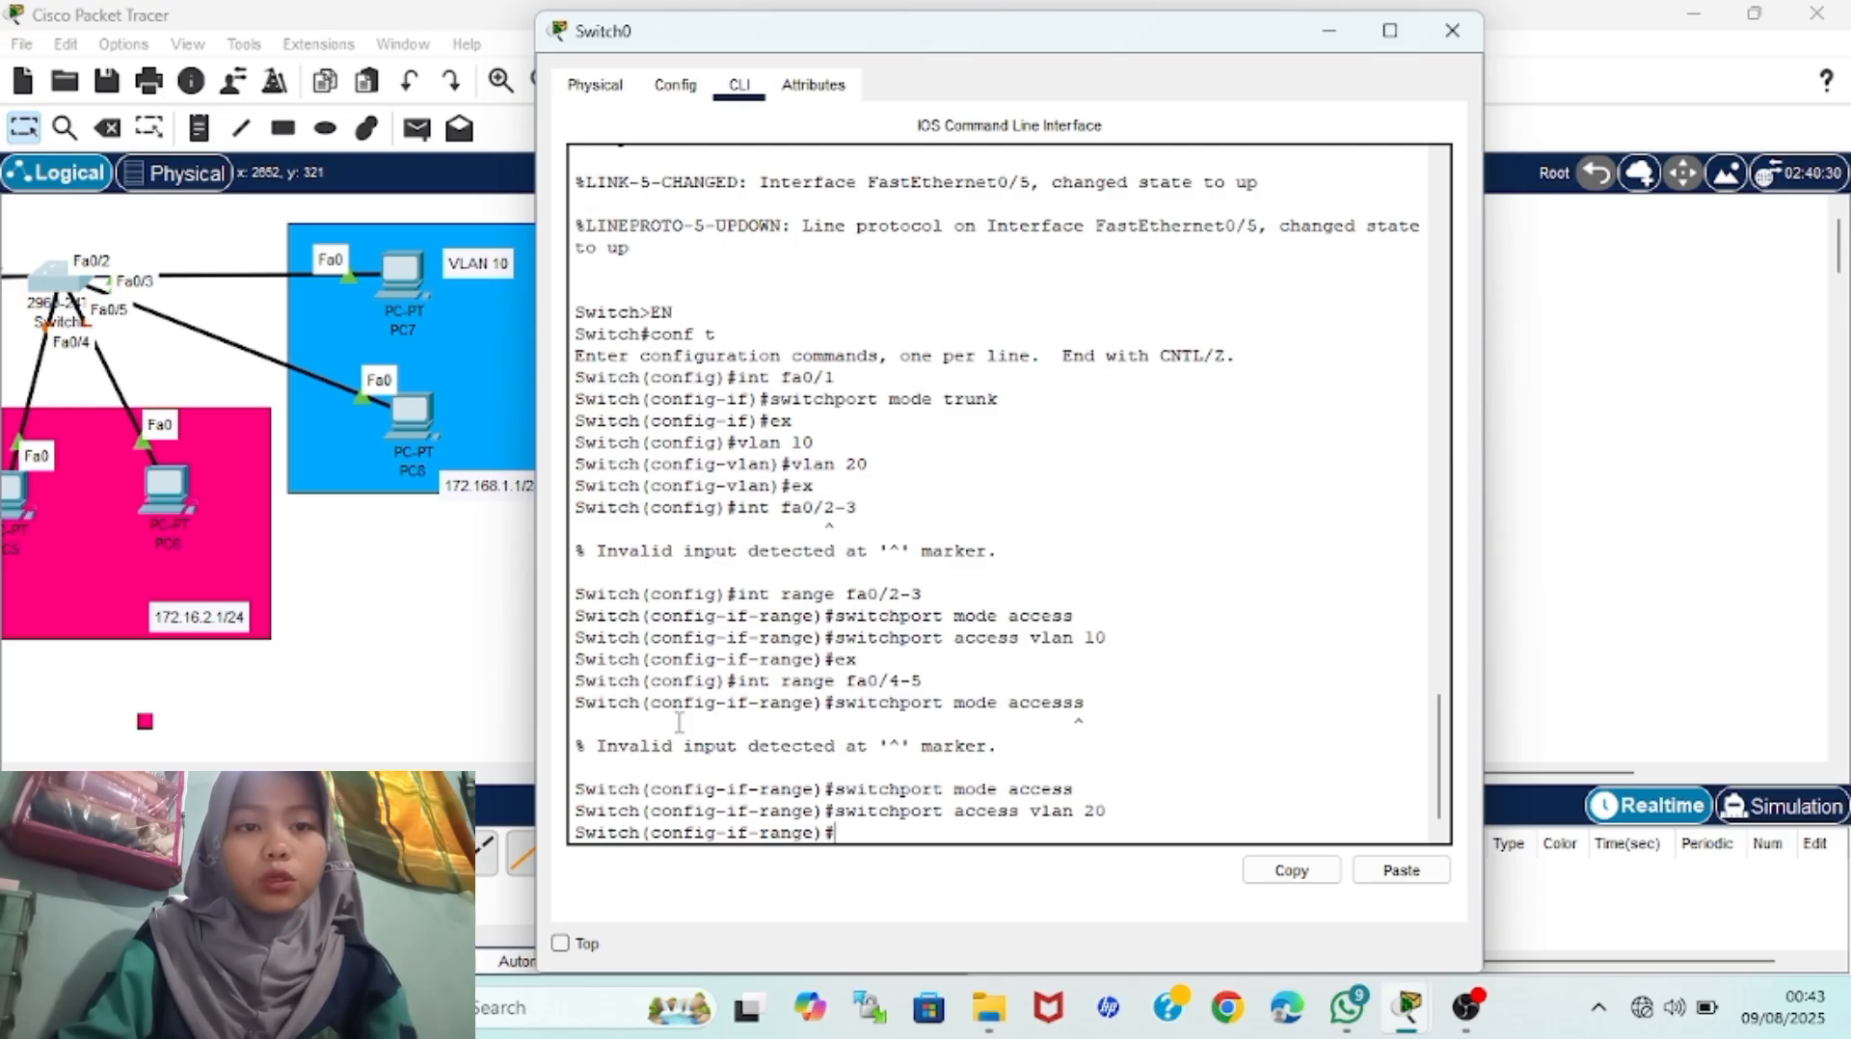
pyautogui.write('ex')
pyautogui.press('Return')
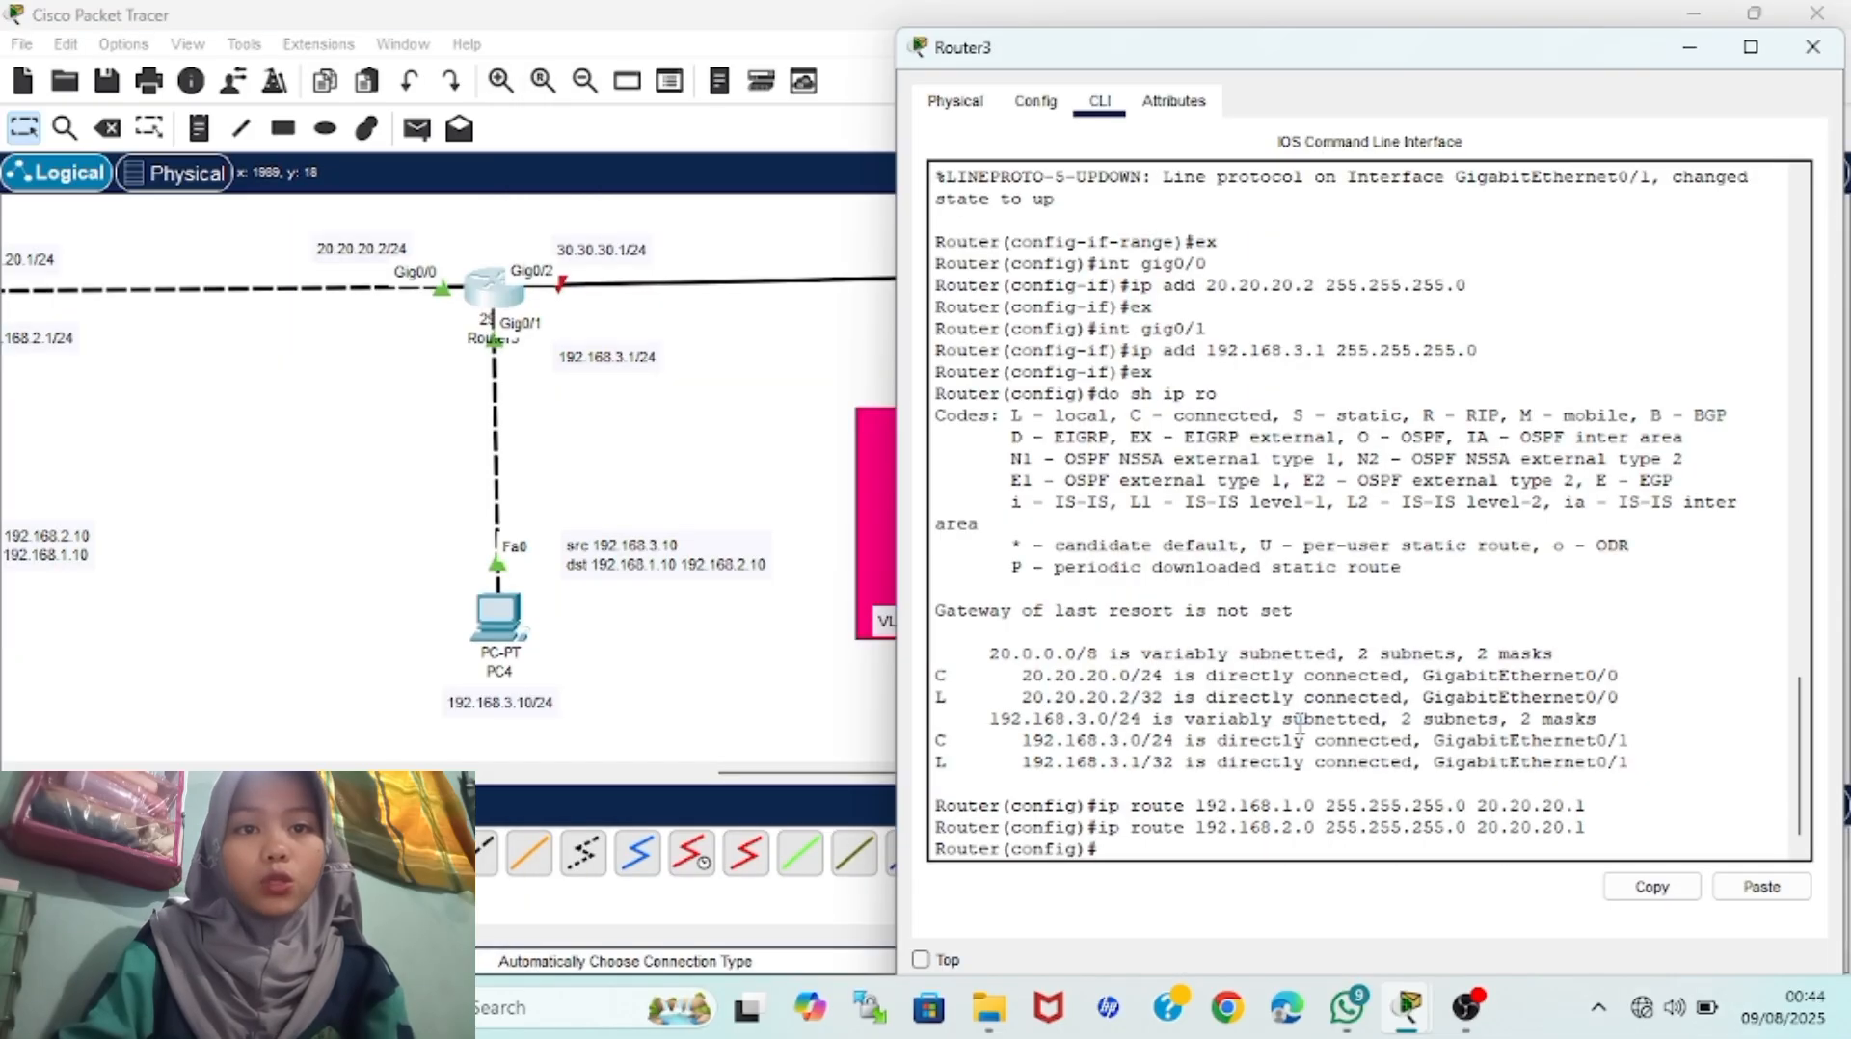
# Enable Router3's gig0/2 interface with no shutdown and return to global configuration mode
pyautogui.write('int gig')
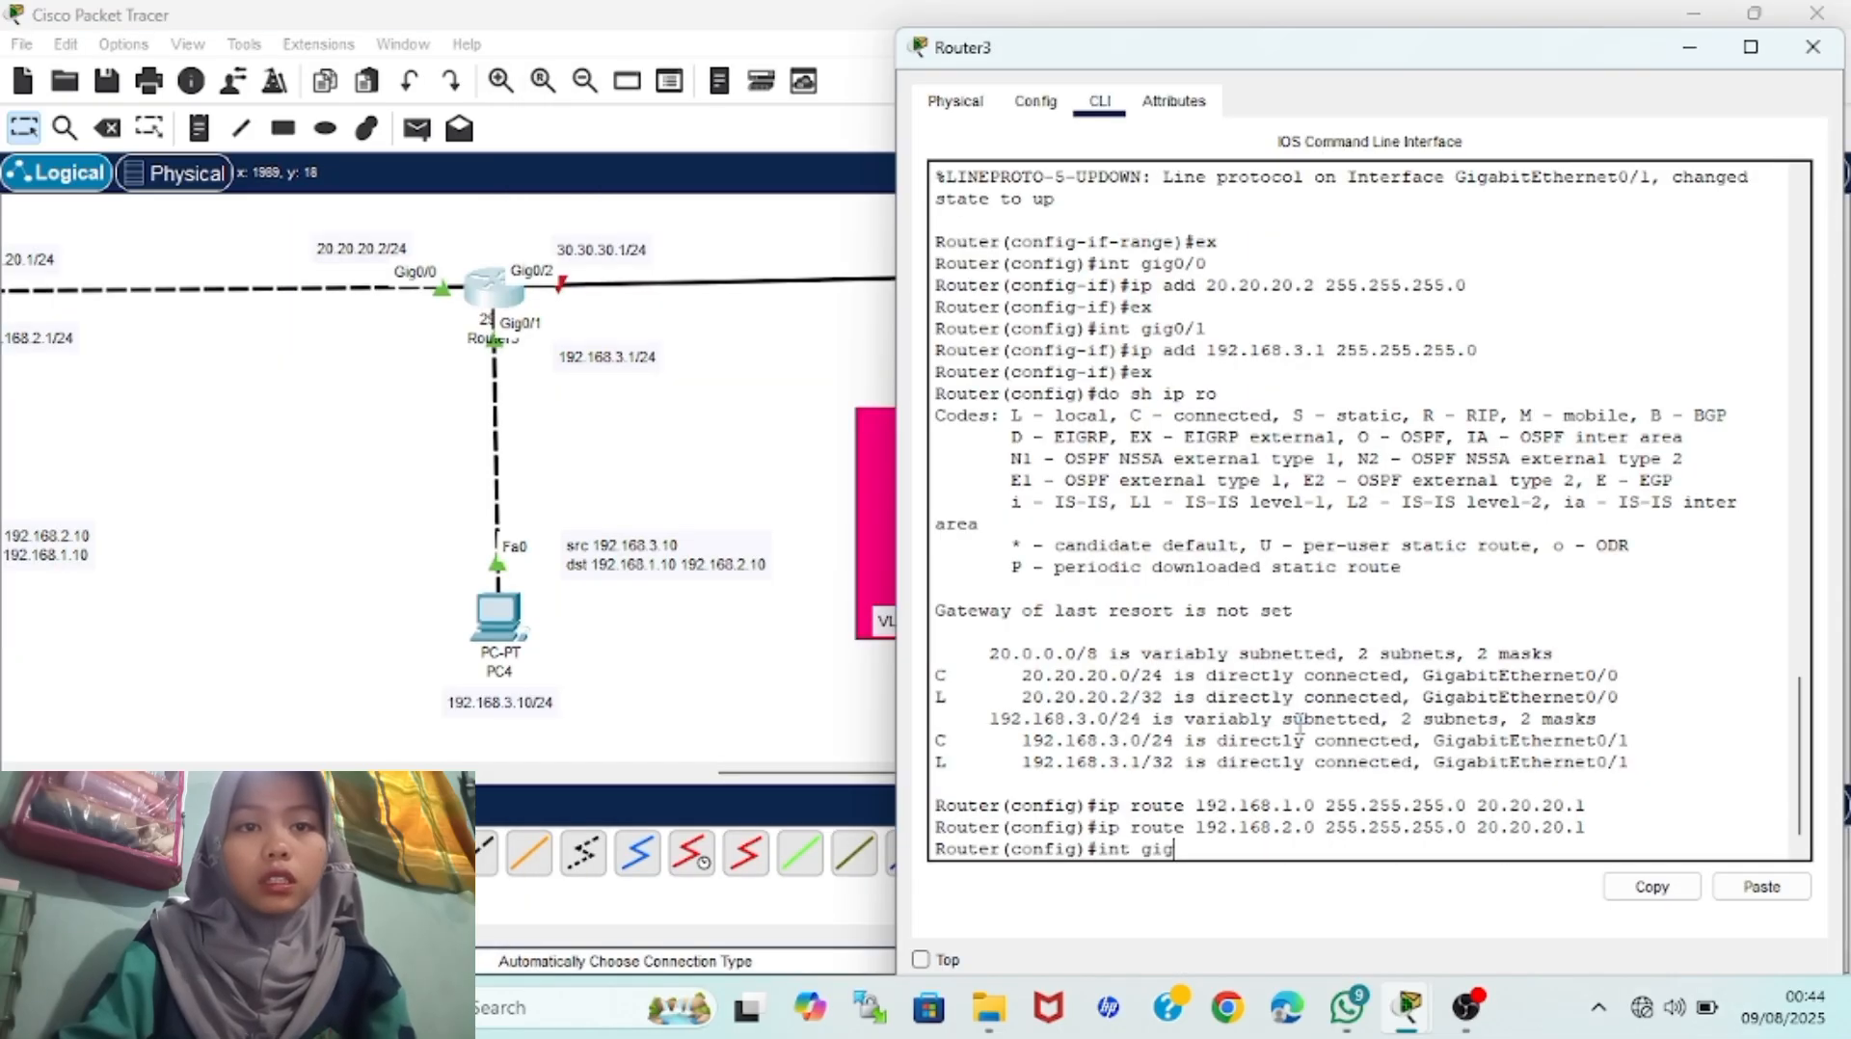
pyautogui.write('0/2')
pyautogui.press('Return')
pyautogui.write('no')
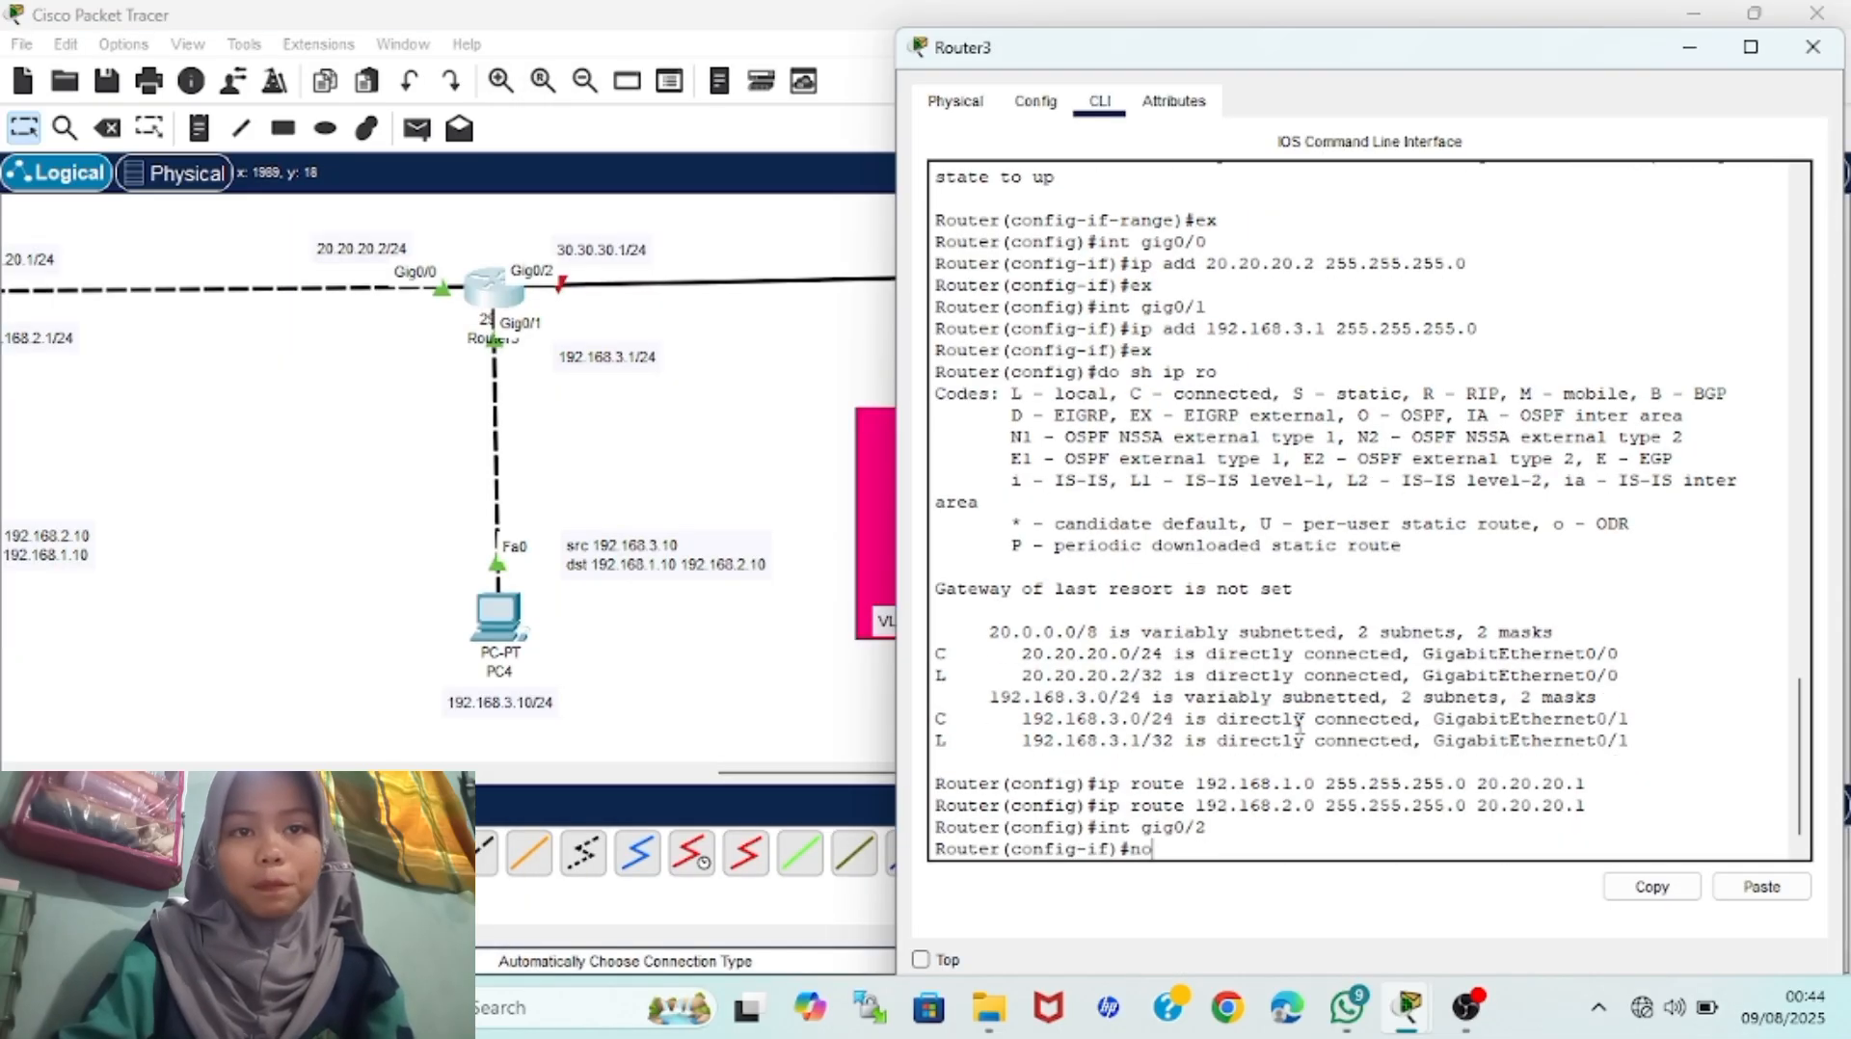
pyautogui.write(' shutdown')
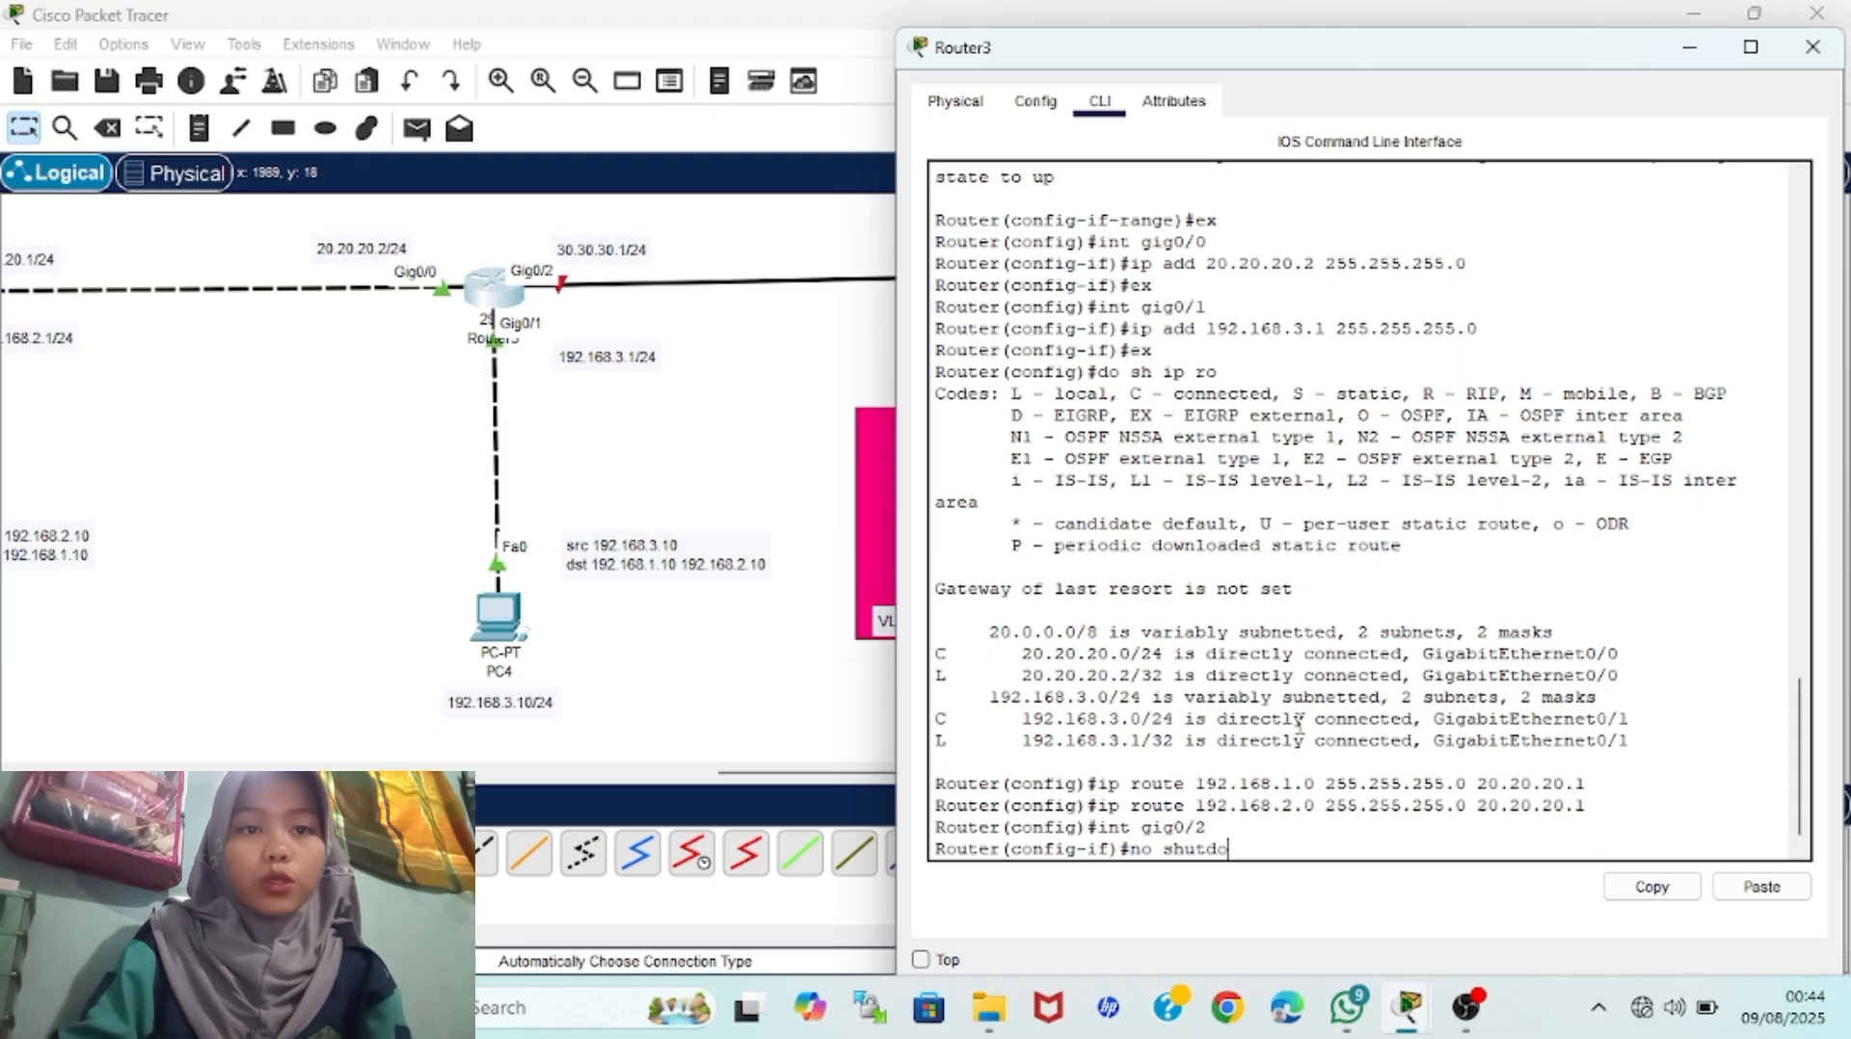
pyautogui.press('Return')
pyautogui.press('Return')
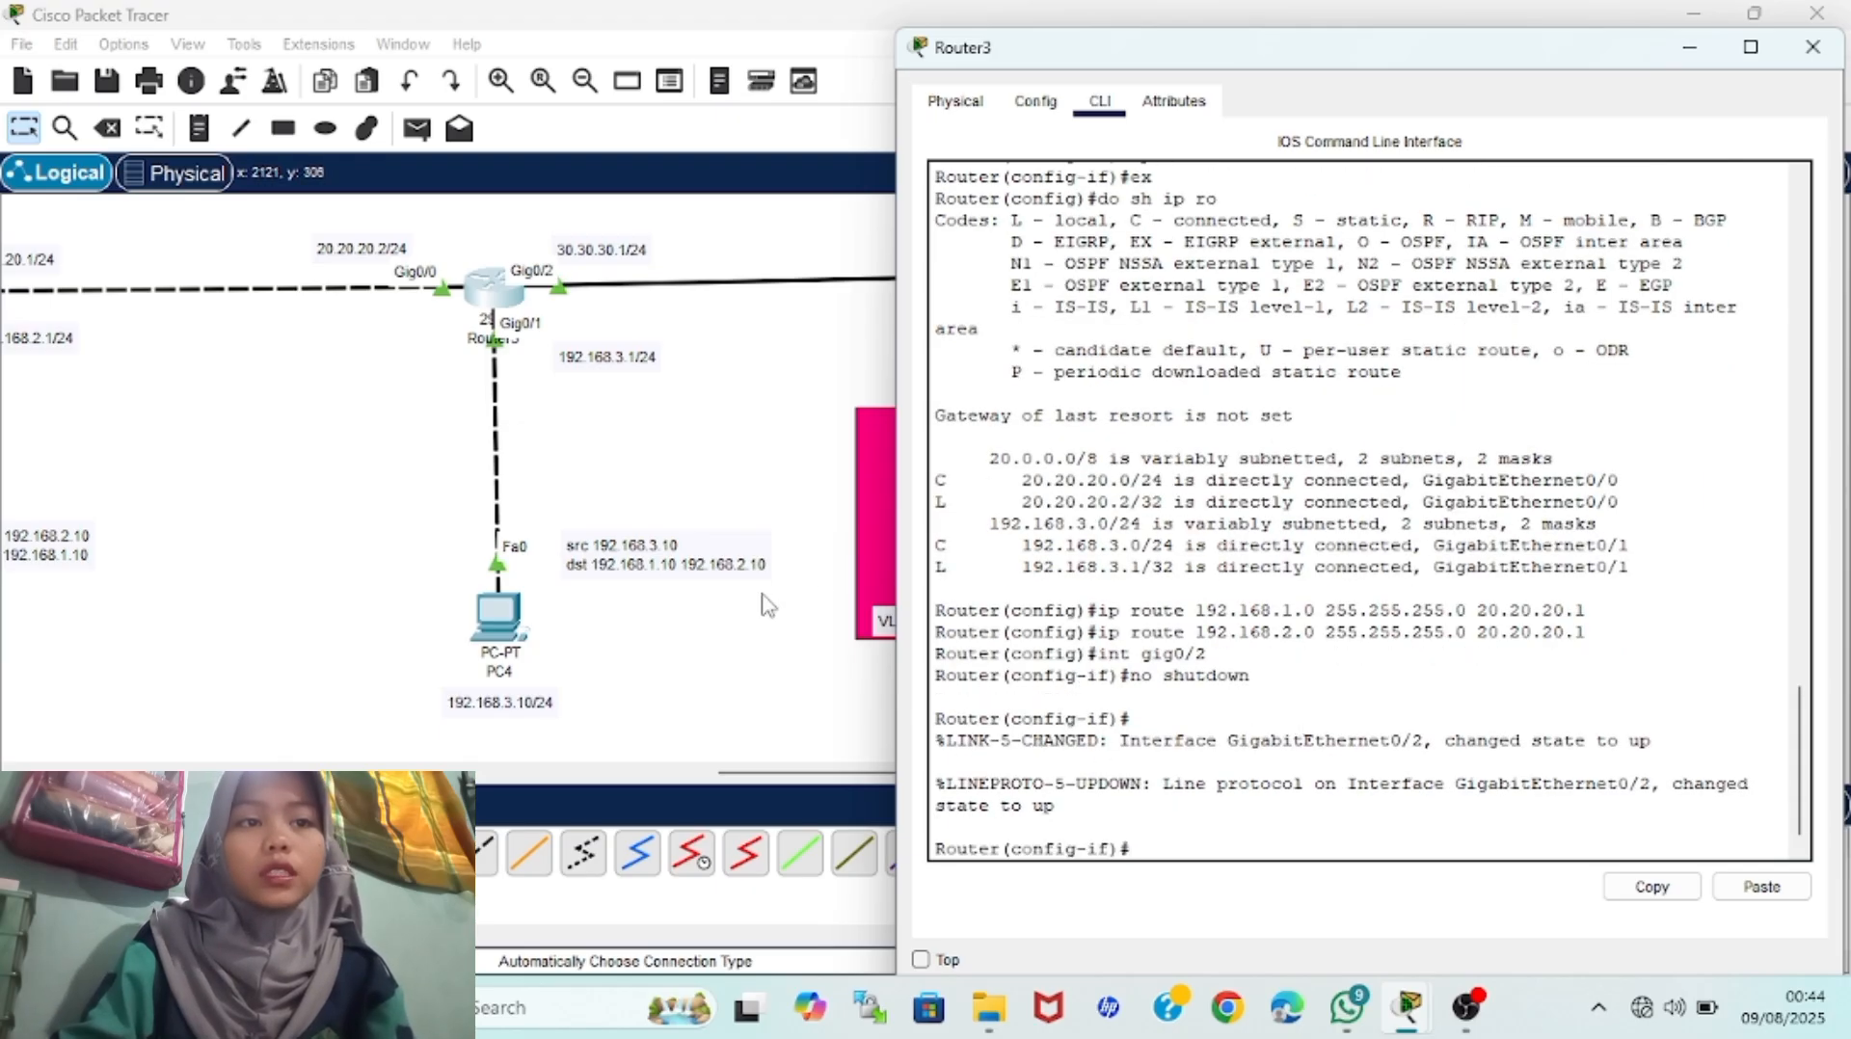
pyautogui.hscroll(3, 767, 604)
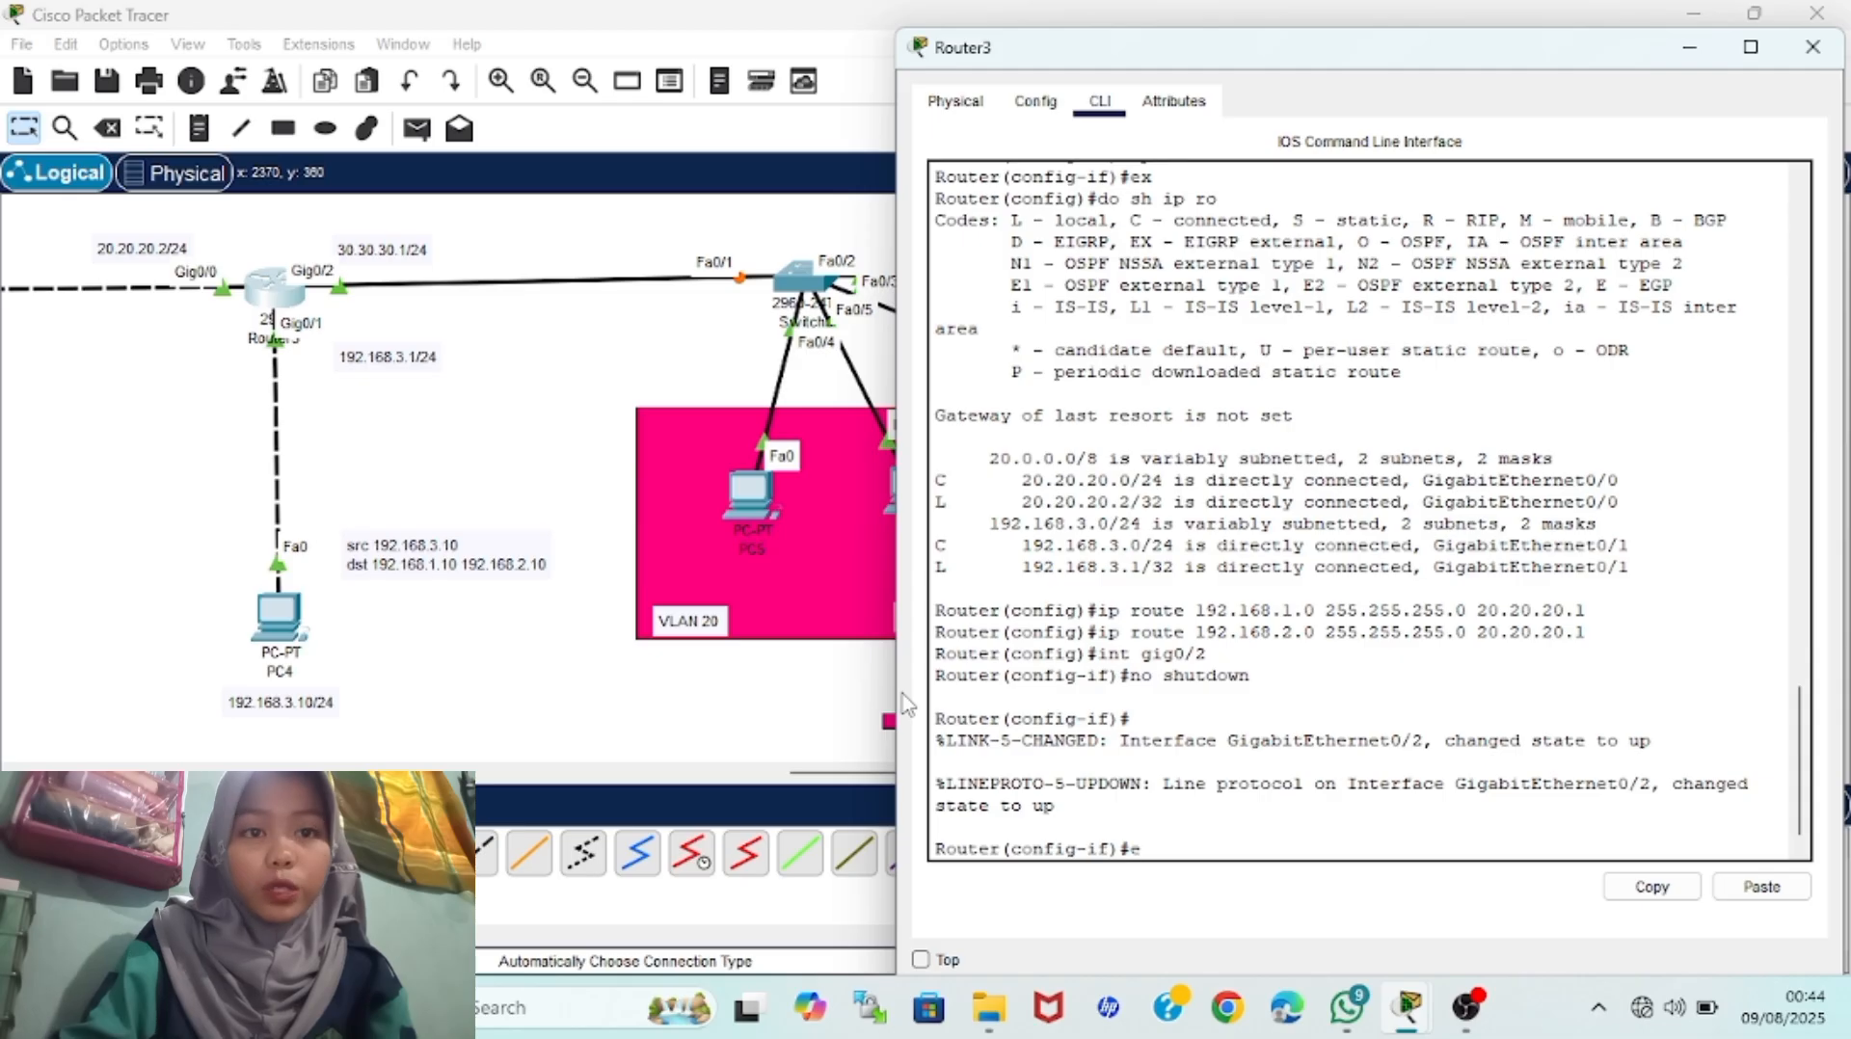
pyautogui.press('Return')
# Create subinterface gig0/2.10 on Router3 and set its encapsulation to dot1q 10
pyautogui.write('int')
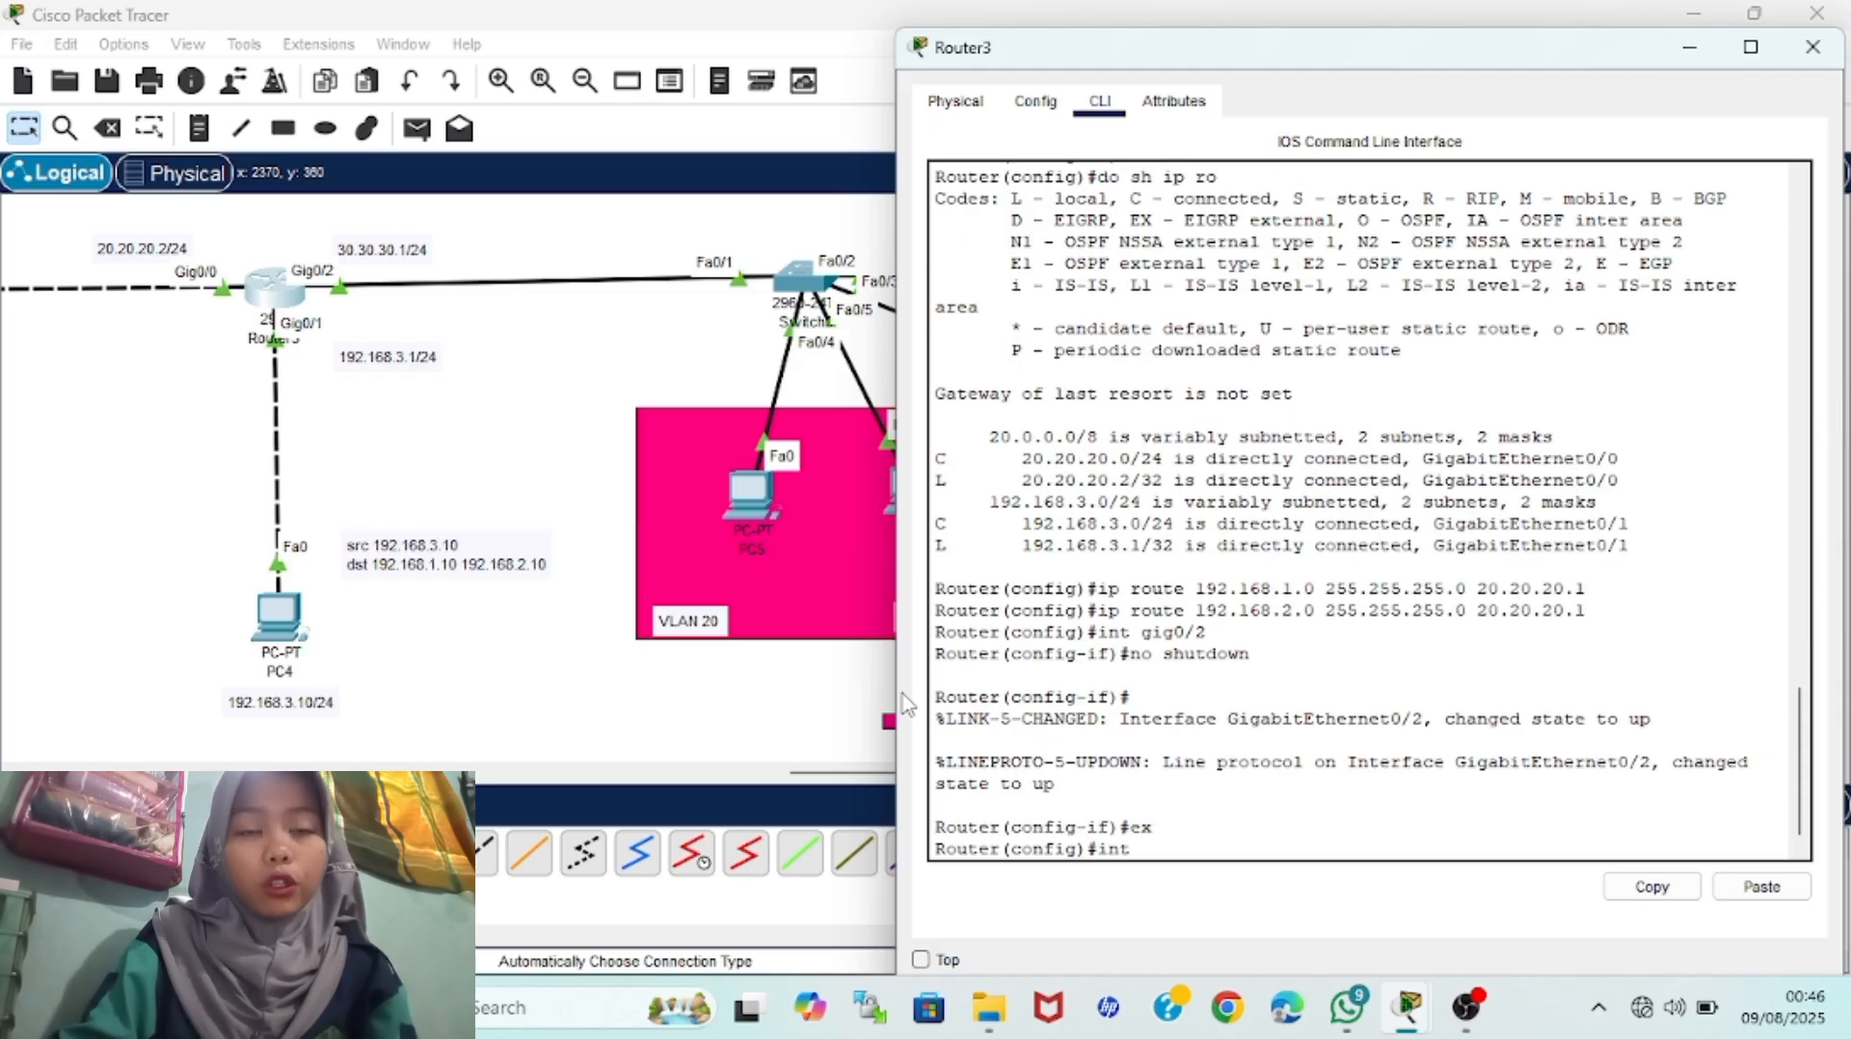
pyautogui.write(' gig0/2')
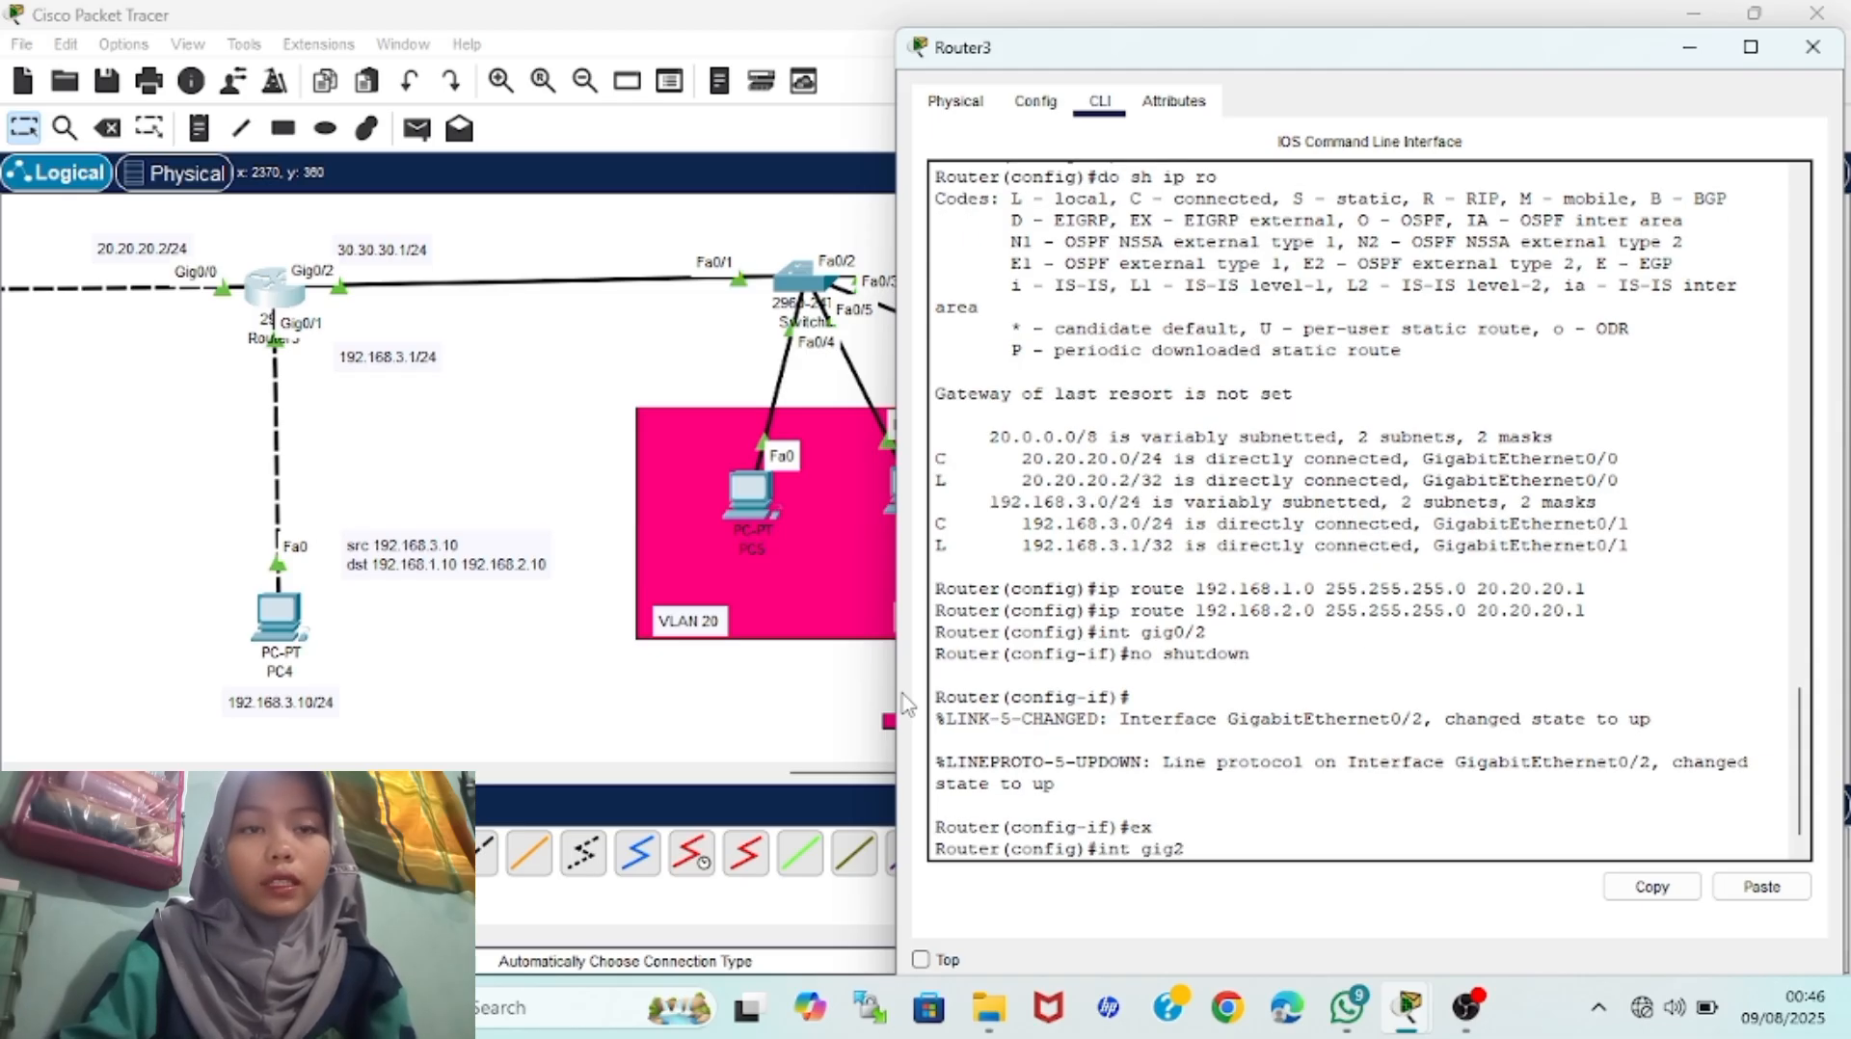
pyautogui.press('BackSpace')
pyautogui.write('0/2.10')
pyautogui.press('Return')
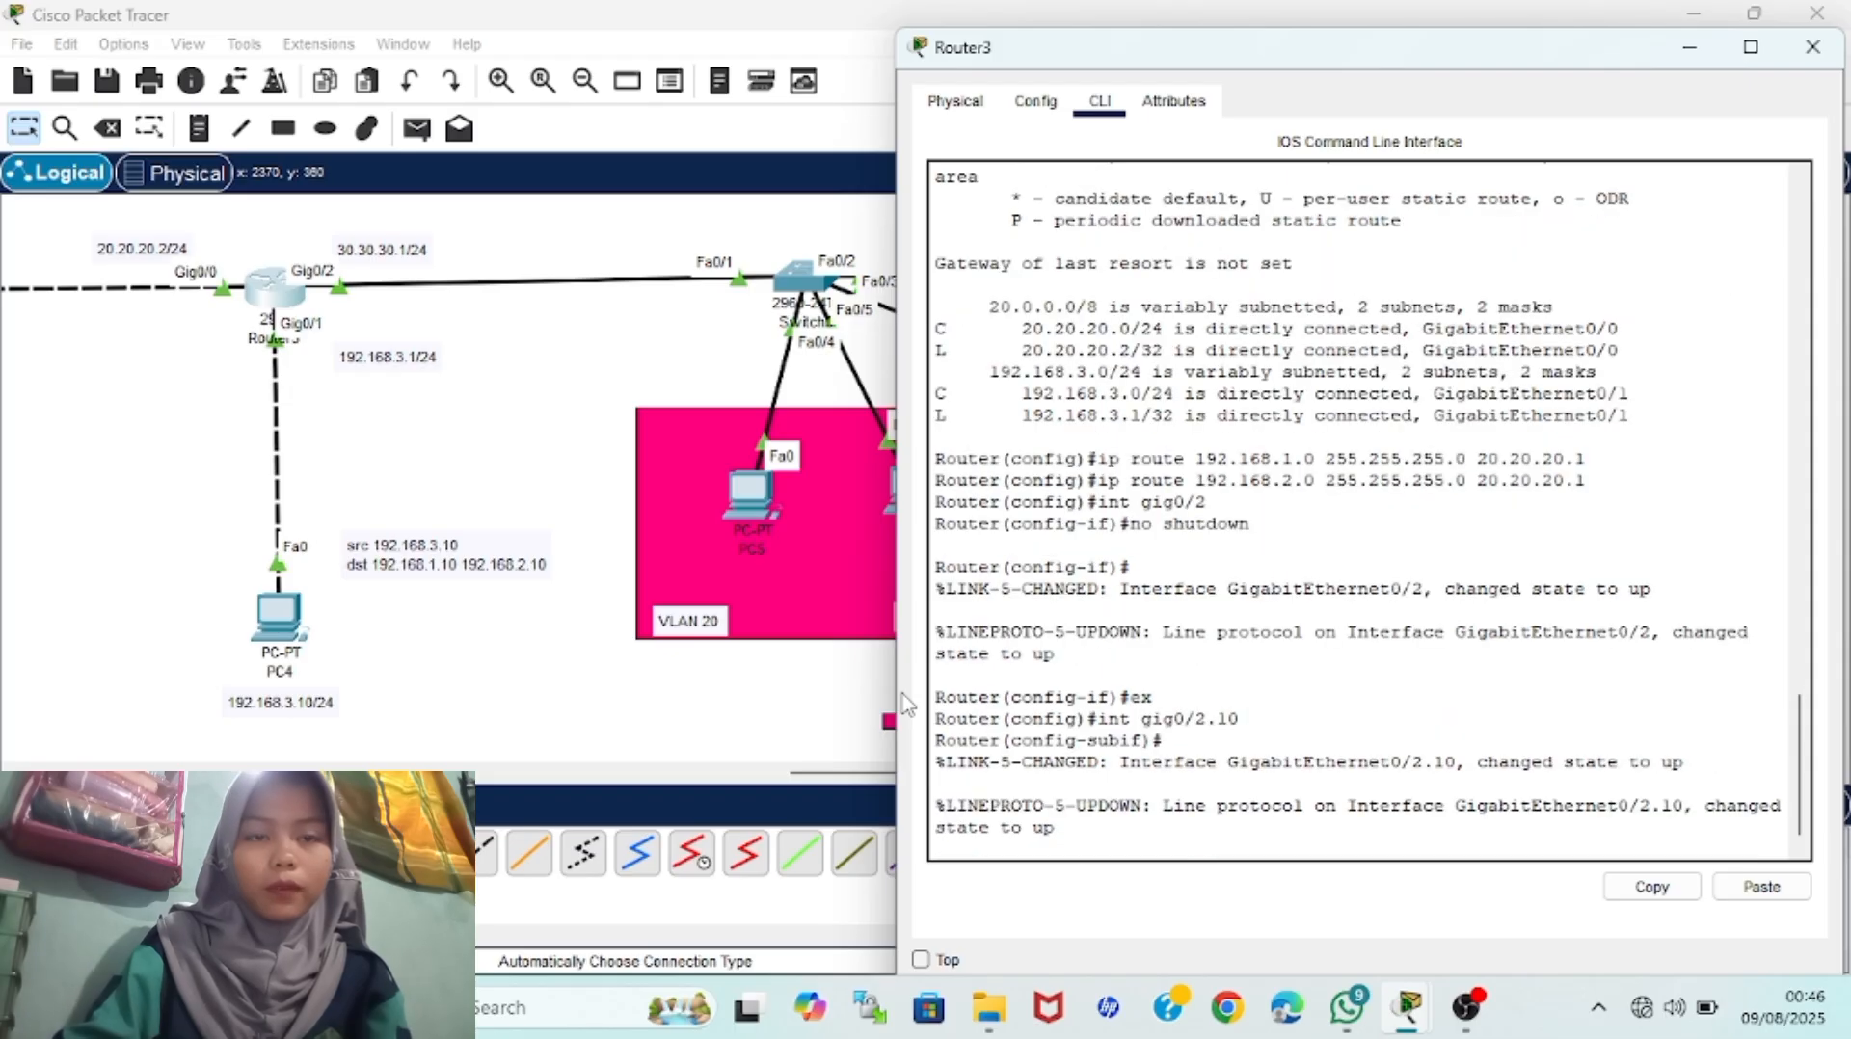
pyautogui.write('encapsulation dot1q 10')
pyautogui.press('Return')
# Assign subinterface gig0/2.10 the IP address 172.168.1.1 with mask 255.255.255.0 and return to global configuration mode
pyautogui.write('ip')
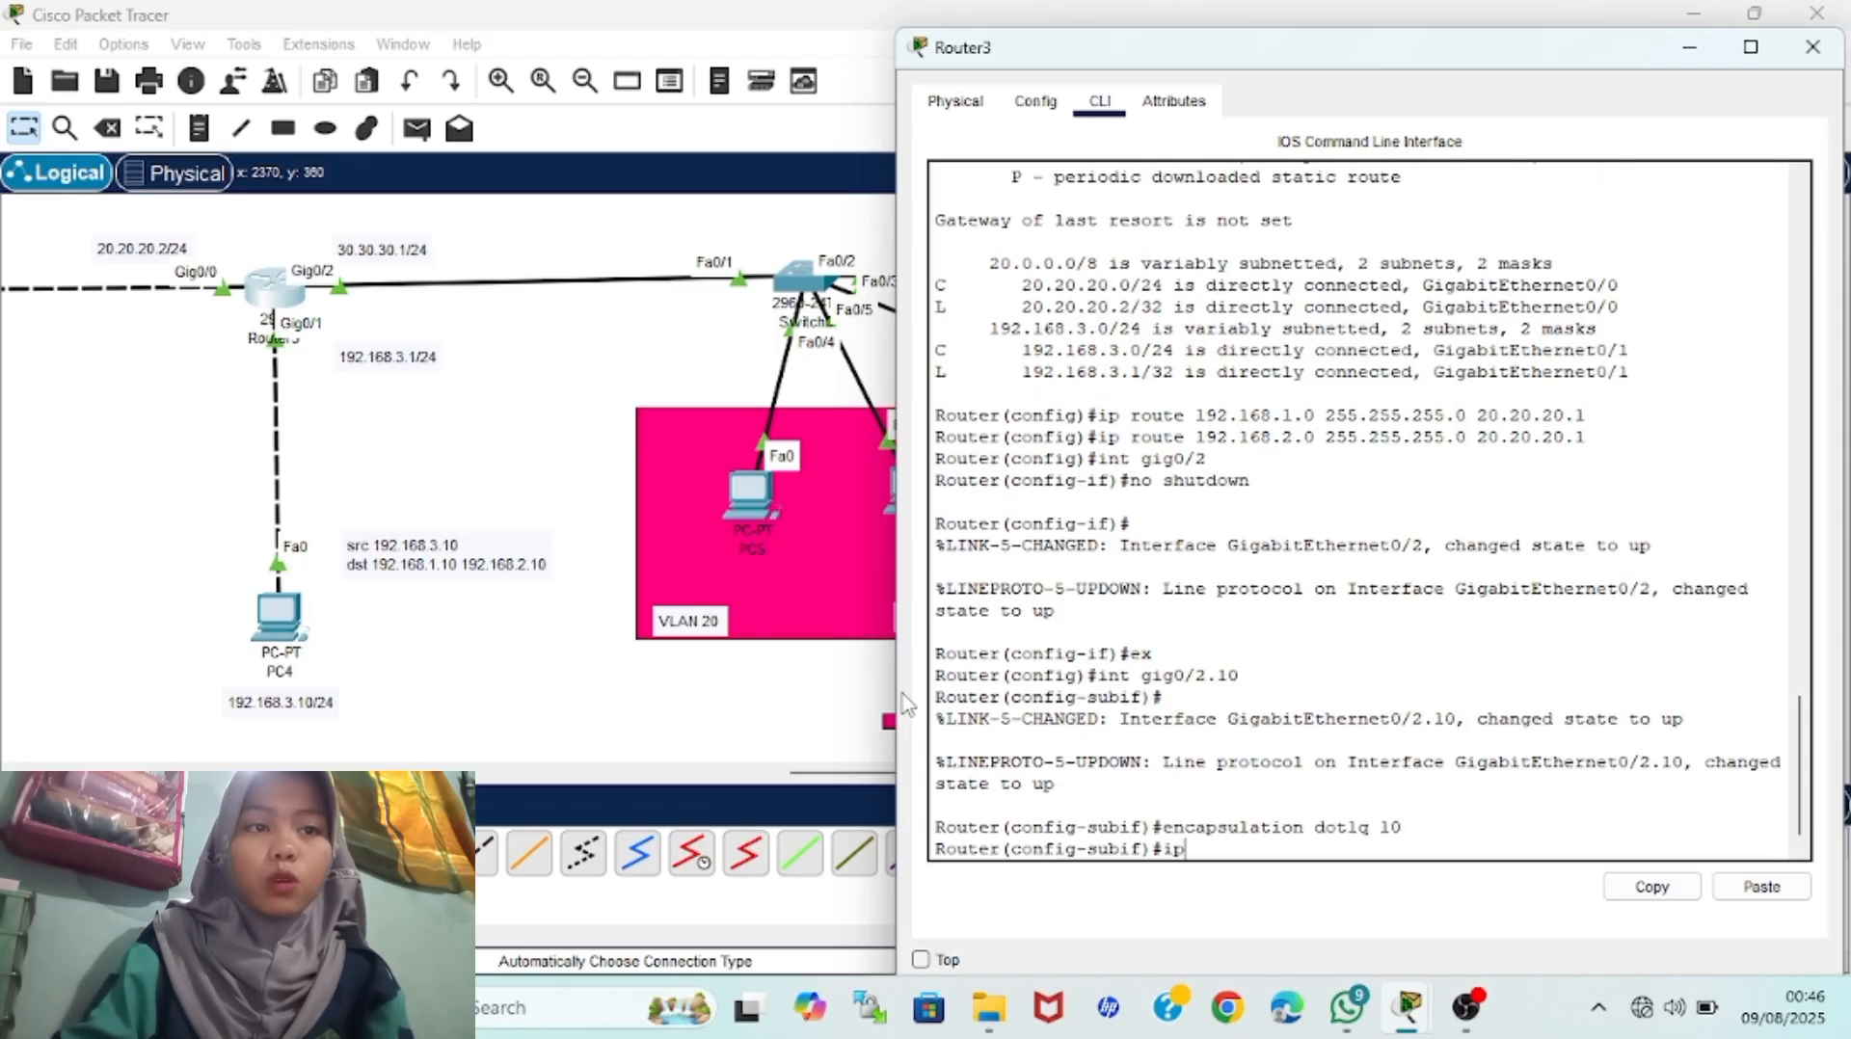
pyautogui.write(' add 172.')
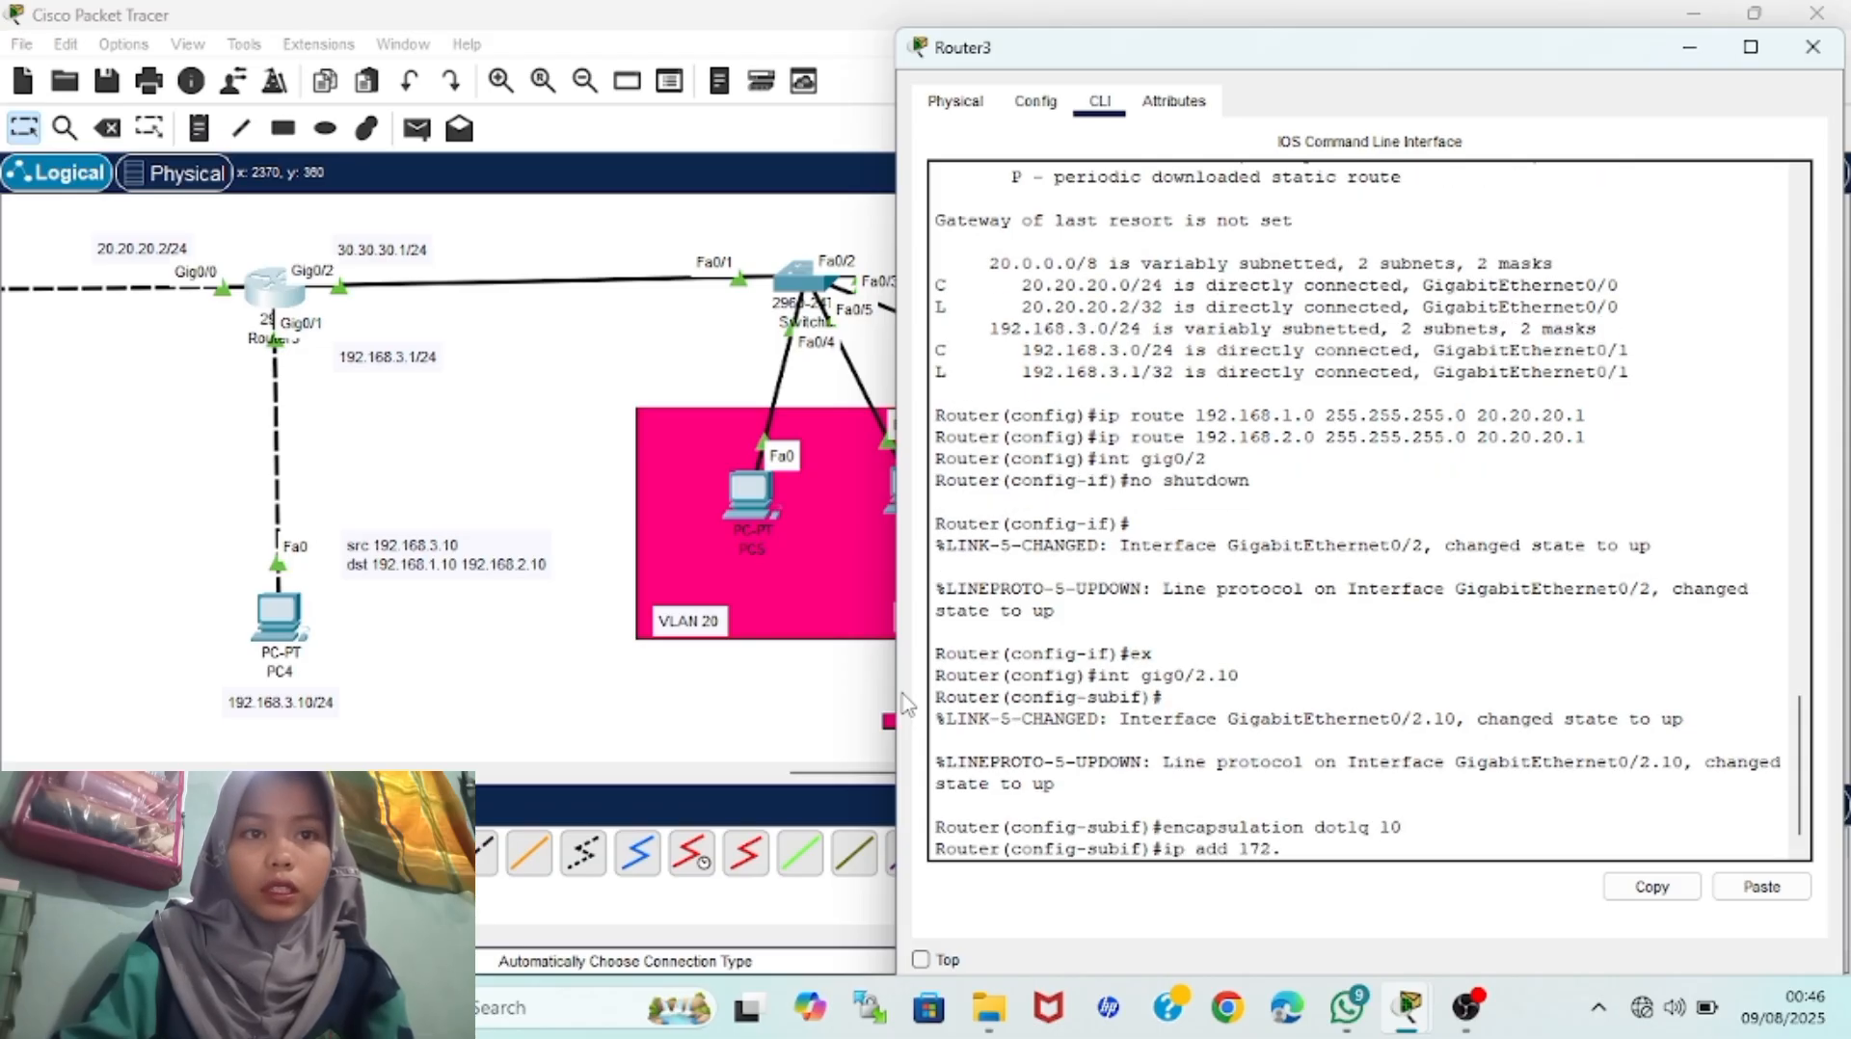
pyautogui.write('168.1.1 255.25')
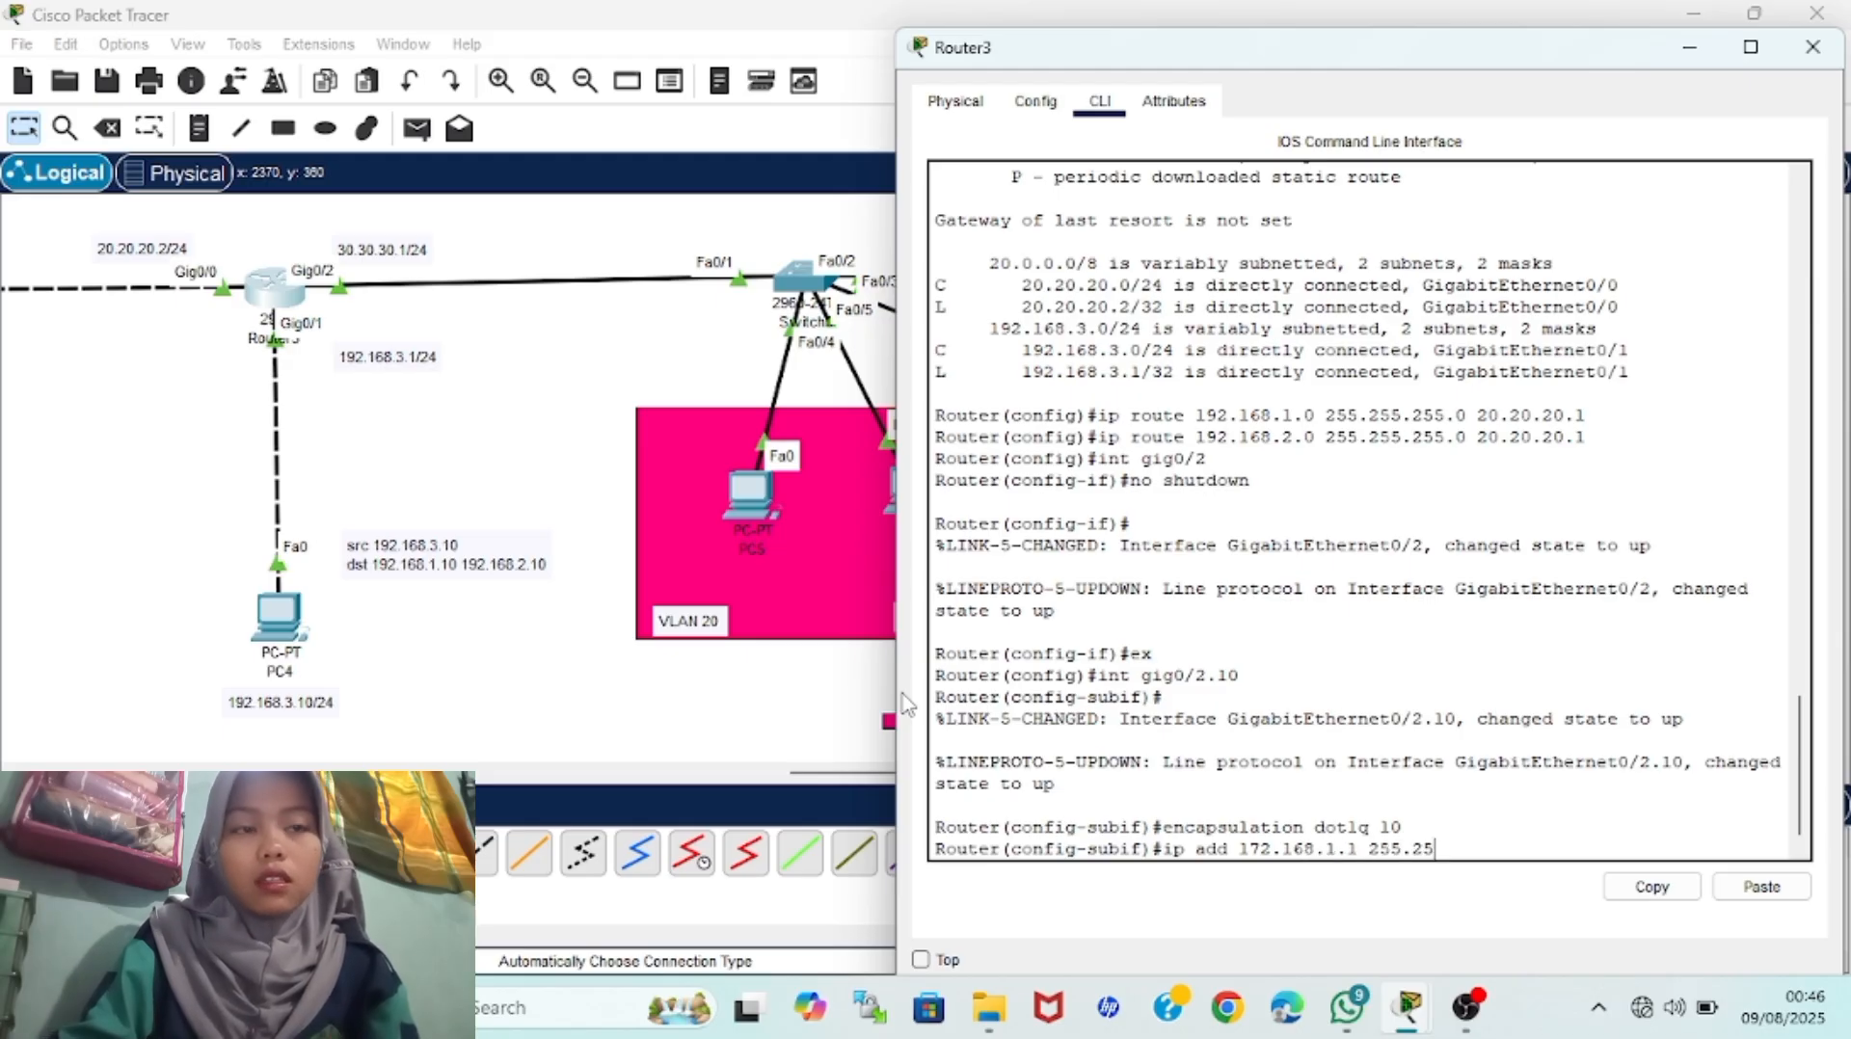
pyautogui.write('5.255.0')
pyautogui.press('Return')
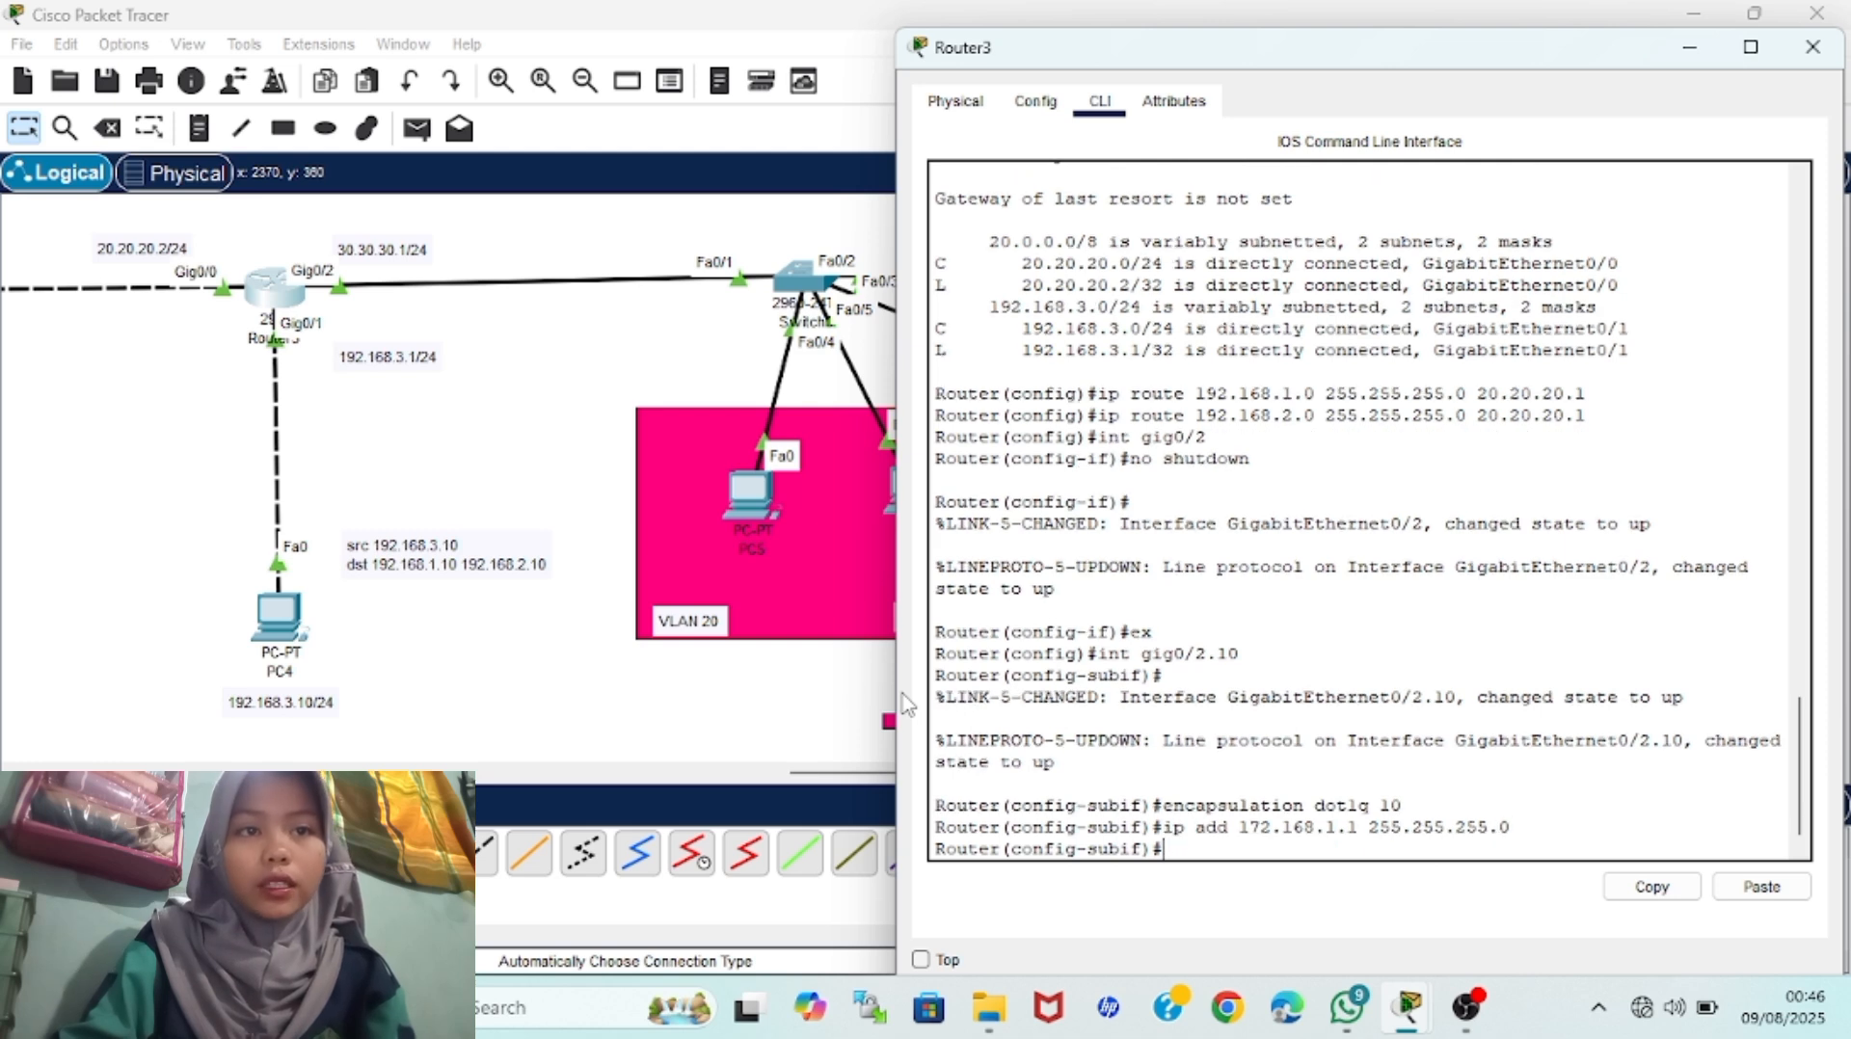
pyautogui.write('ex')
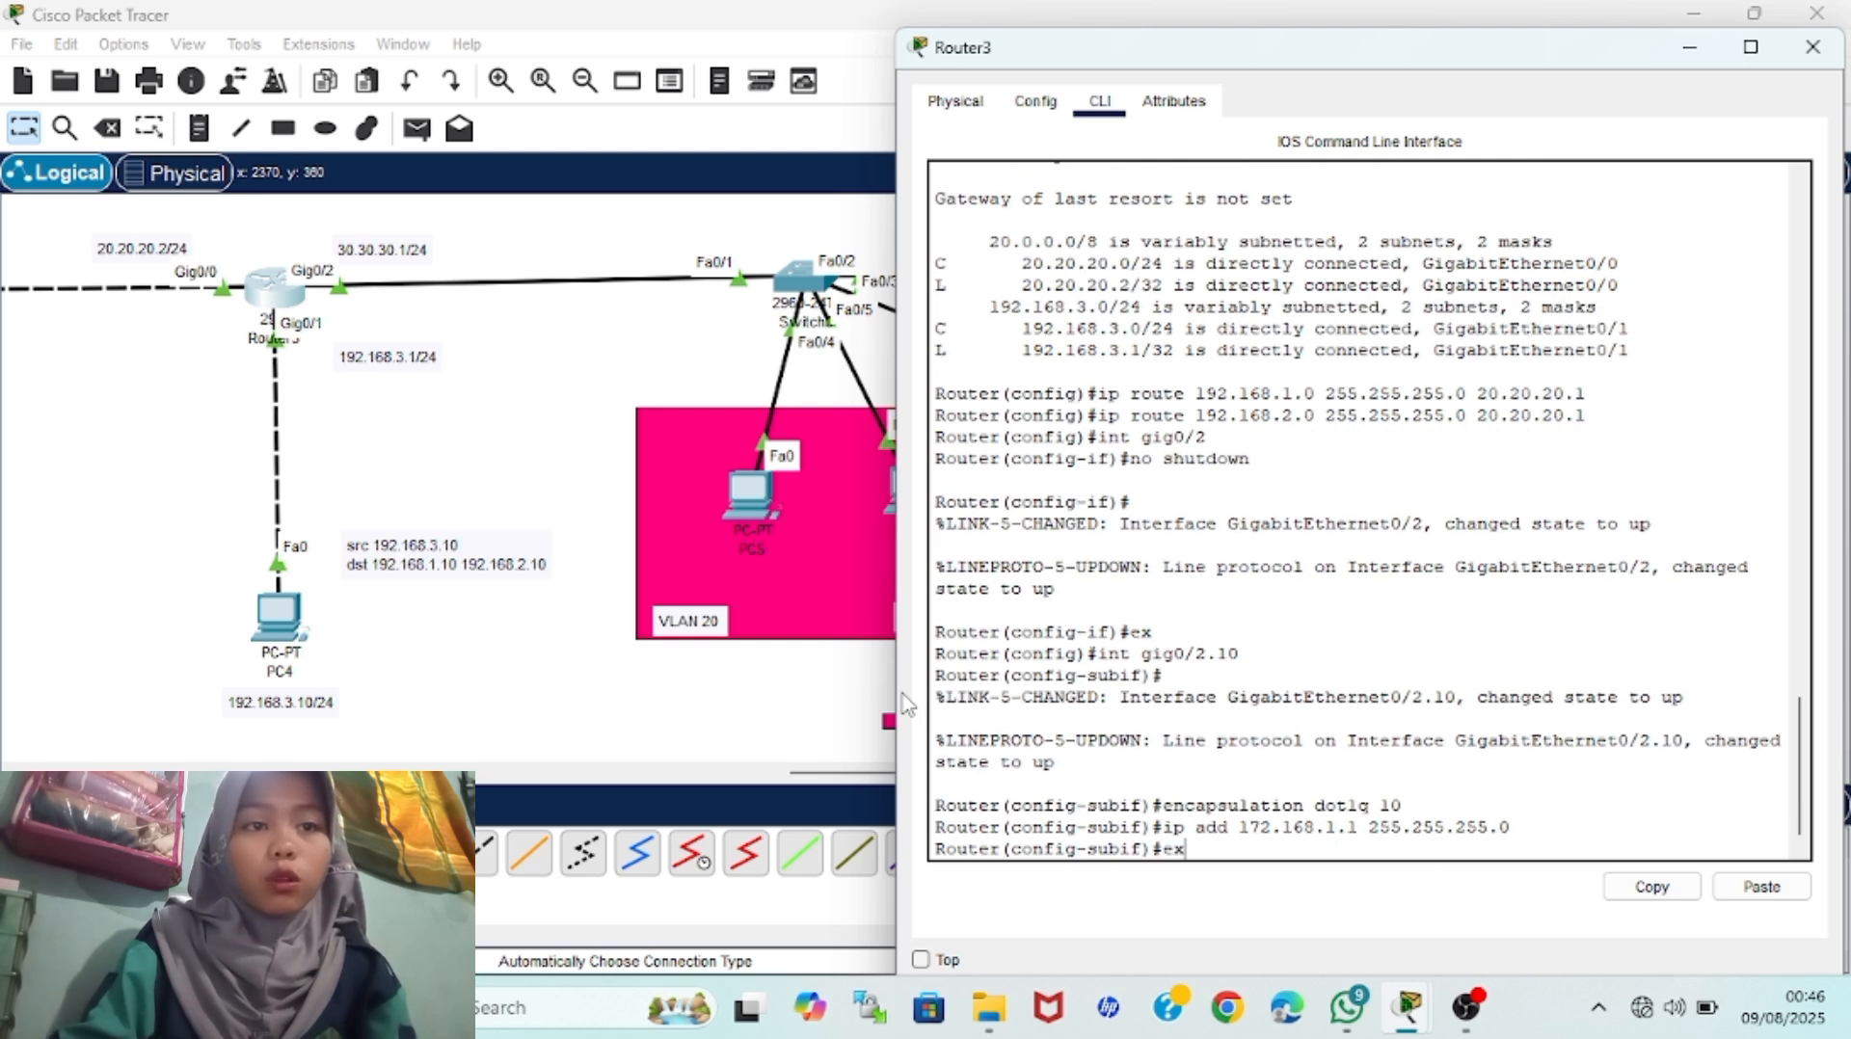
pyautogui.press('Return')
# Create subinterface gig0/2.20 on Router3 and set its encapsulation to dot1q 20
pyautogui.write('int gig0/2-')
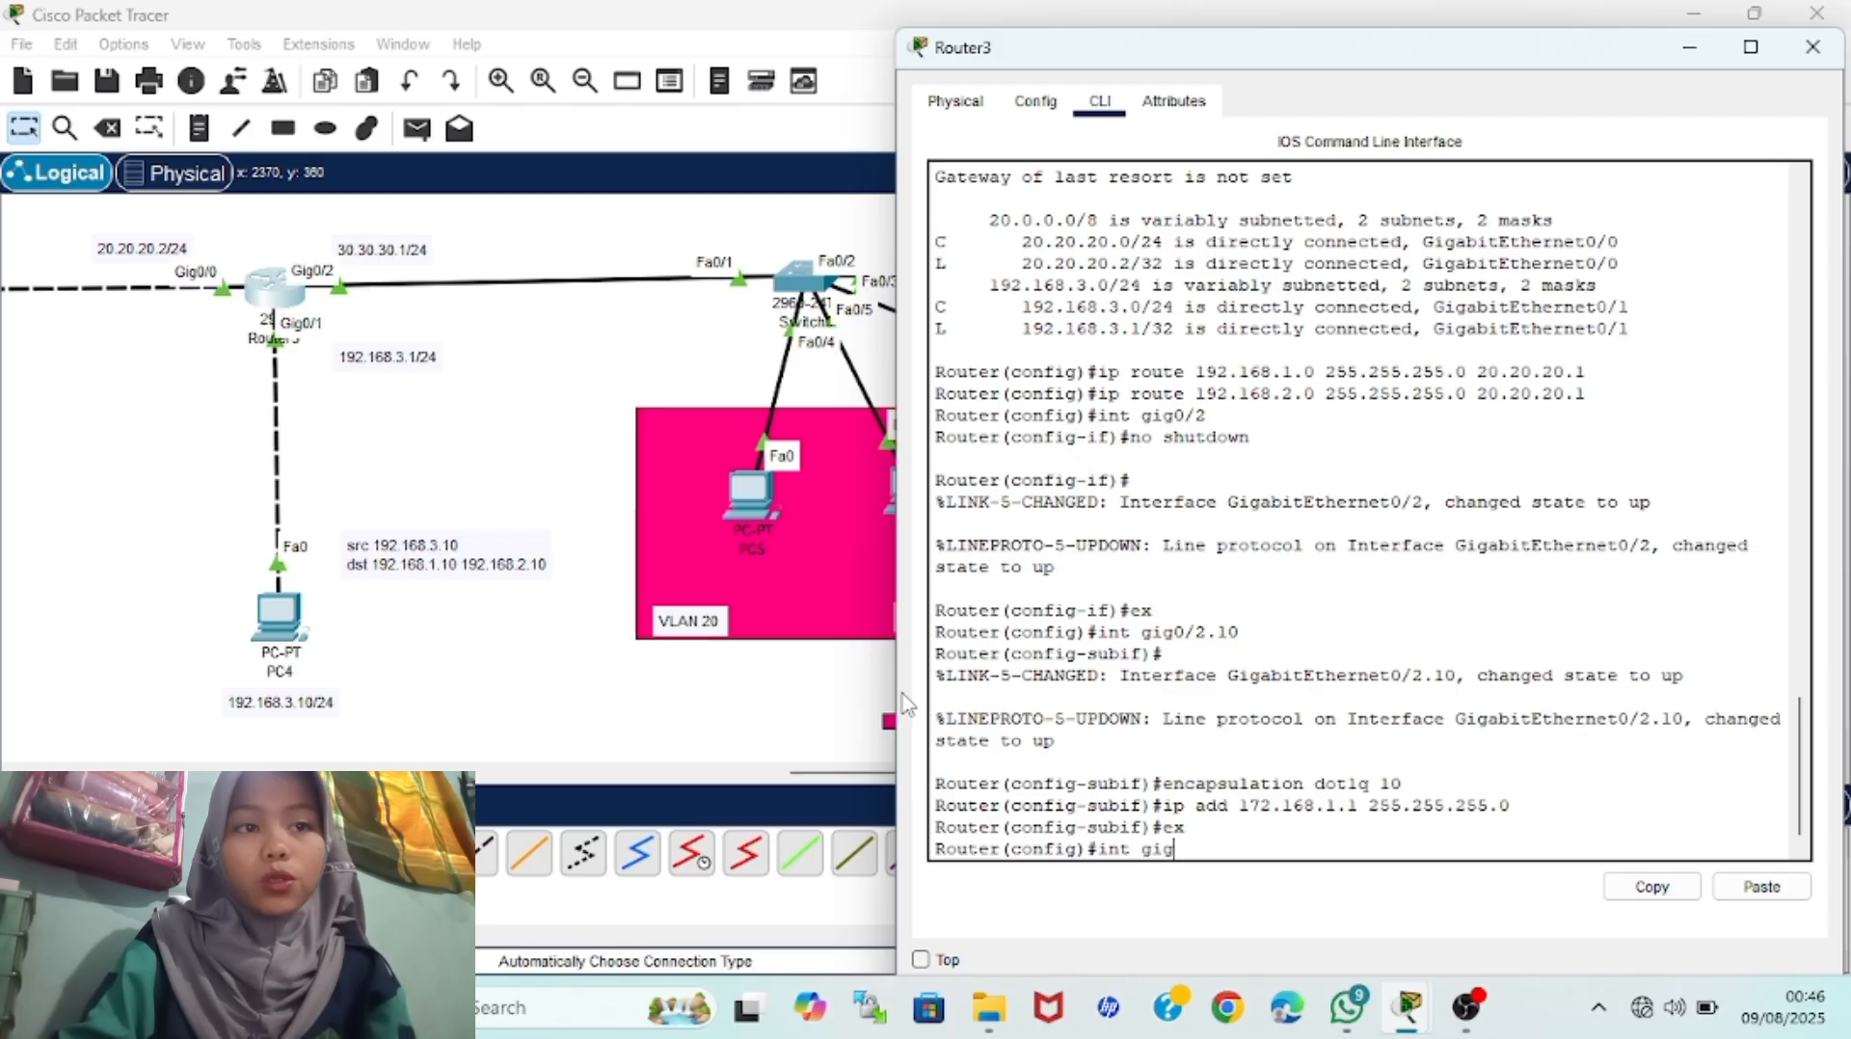
pyautogui.press('BackSpace')
pyautogui.write('.20')
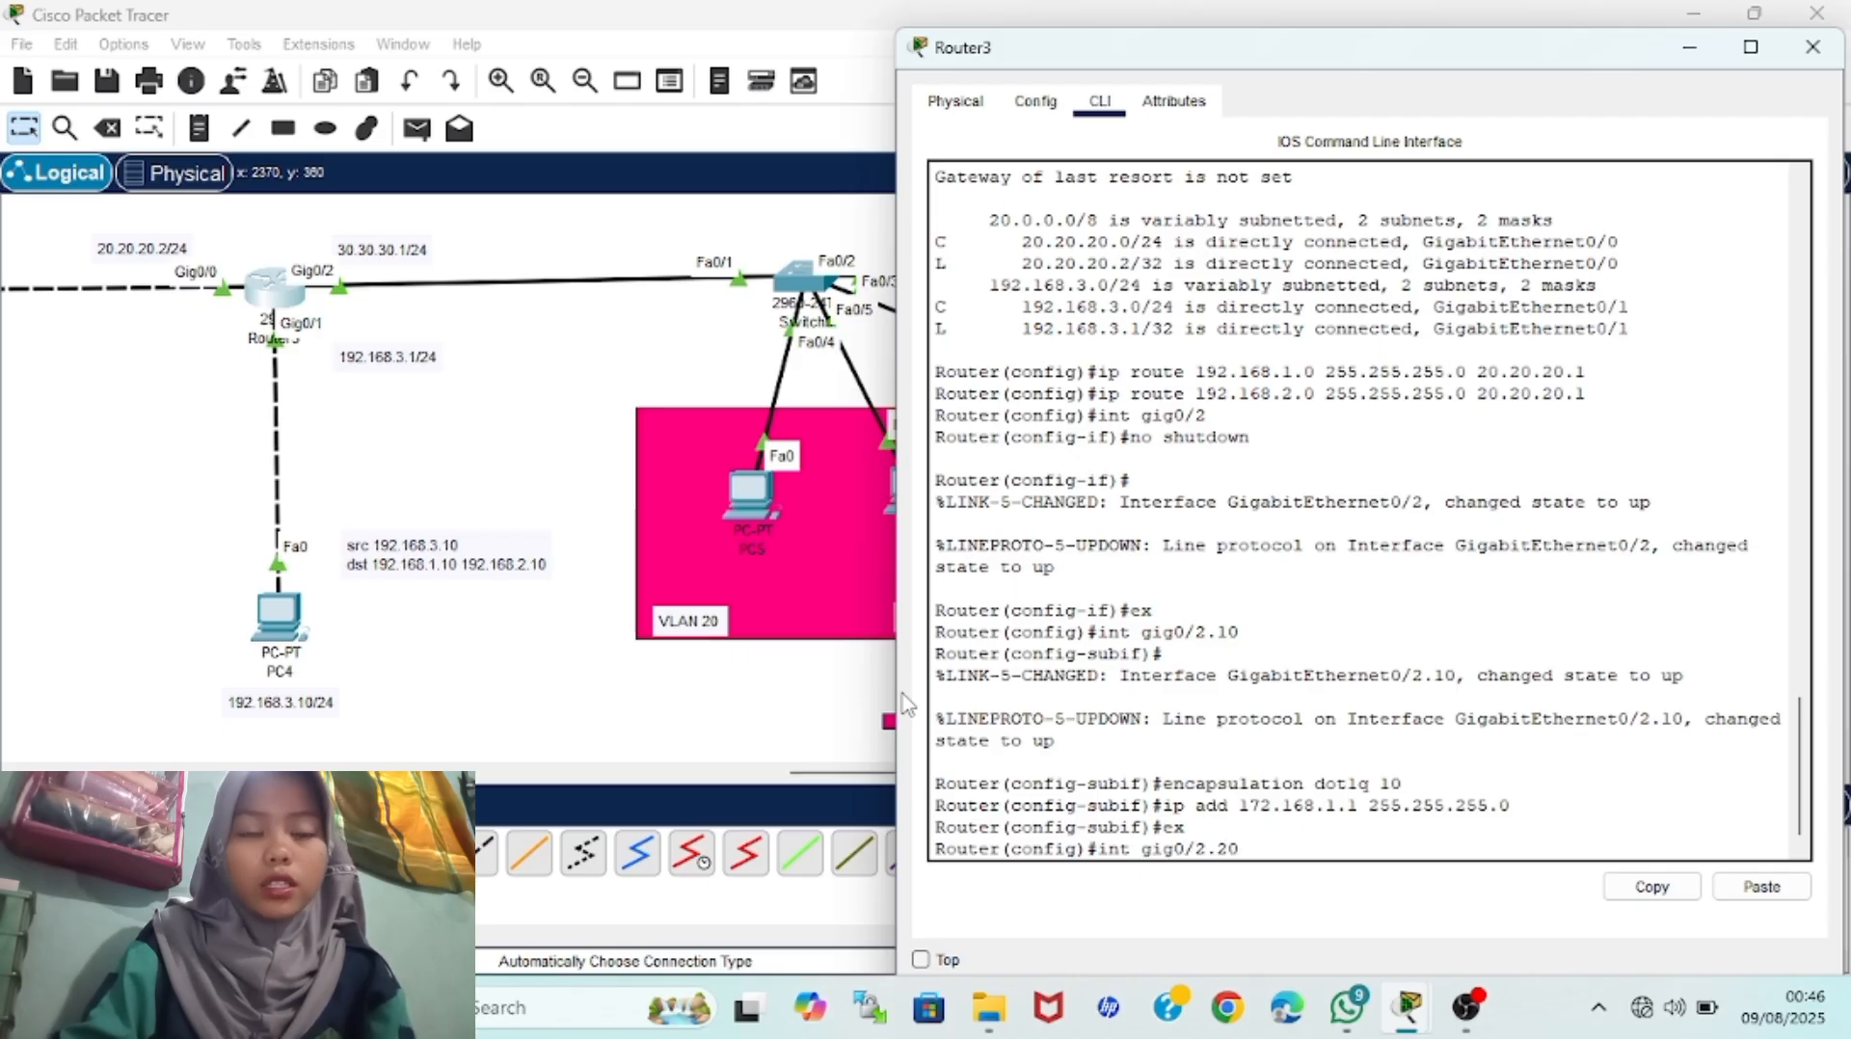
pyautogui.press('Return')
pyautogui.write('encapsulation dot1q 20')
pyautogui.press('Return')
# Assign subinterface gig0/2.20 the IP address 172.168.2.1 with mask 255.255.255.0, exit the subinterface and go back to the topology
pyautogui.write('ip add')
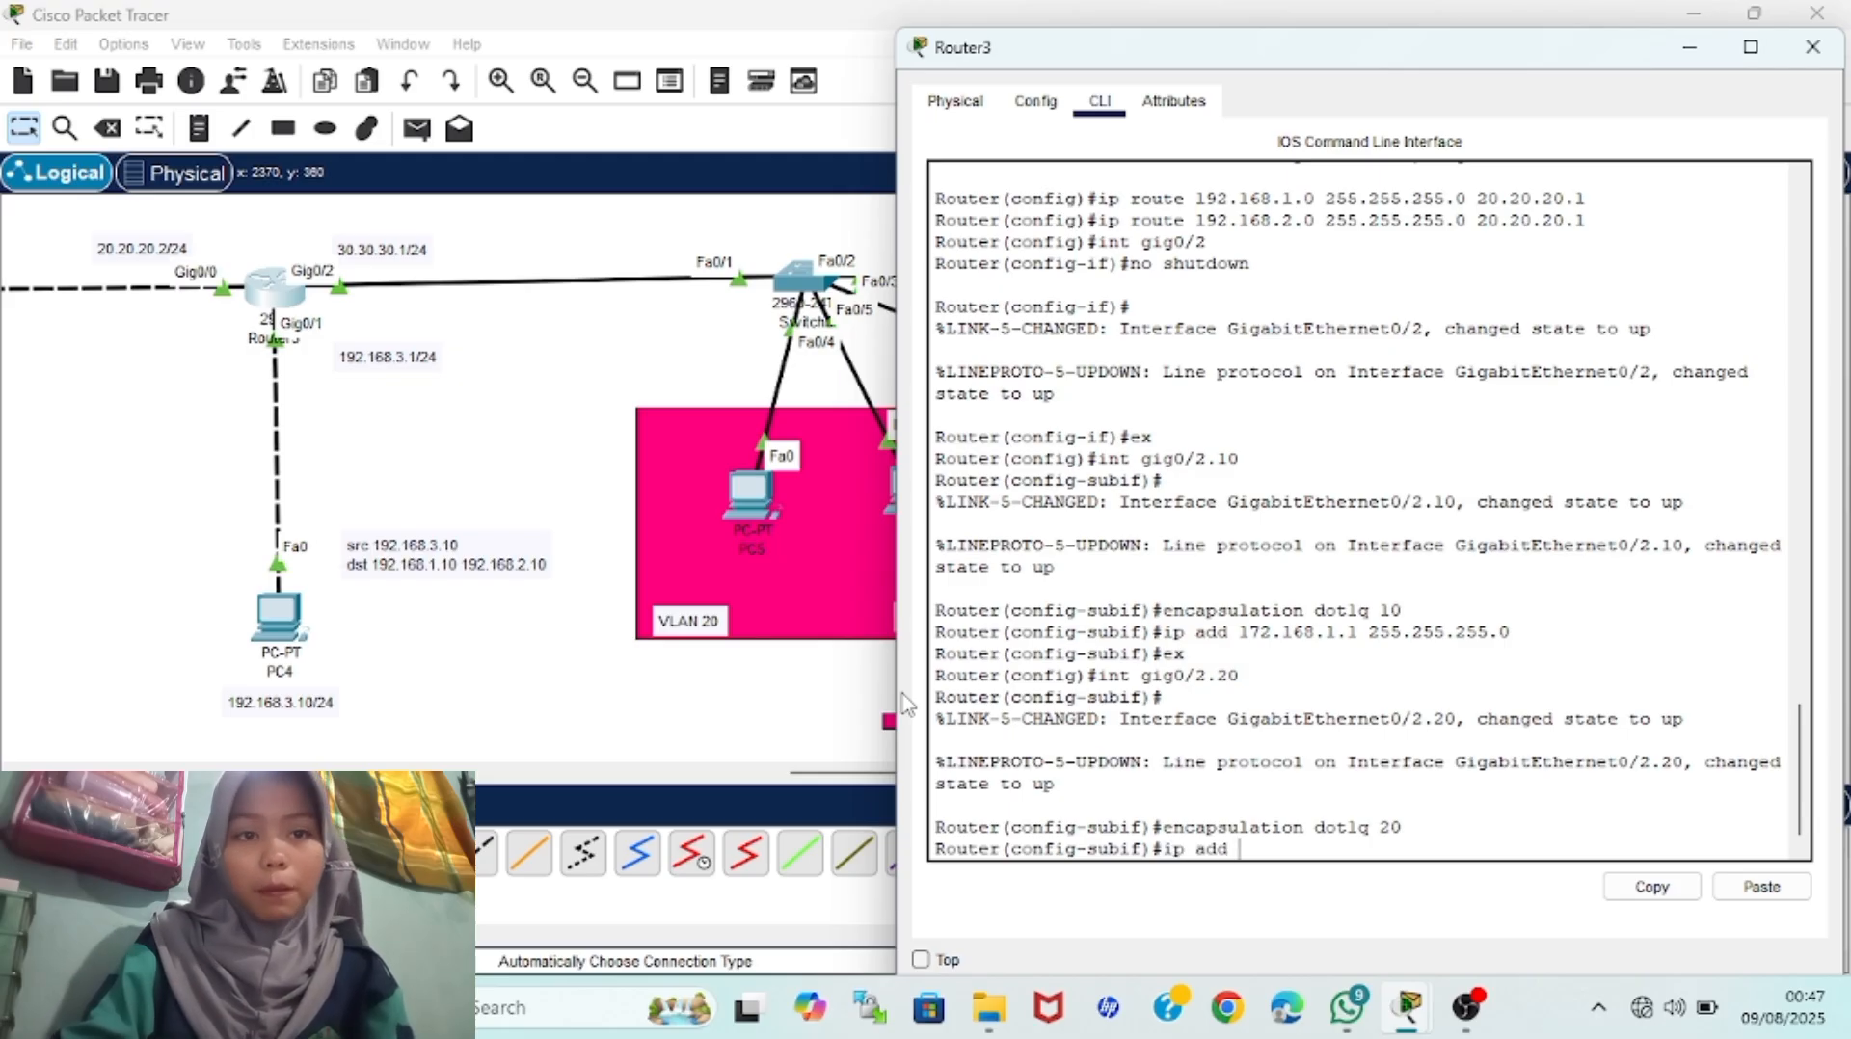
pyautogui.write(' 172.168')
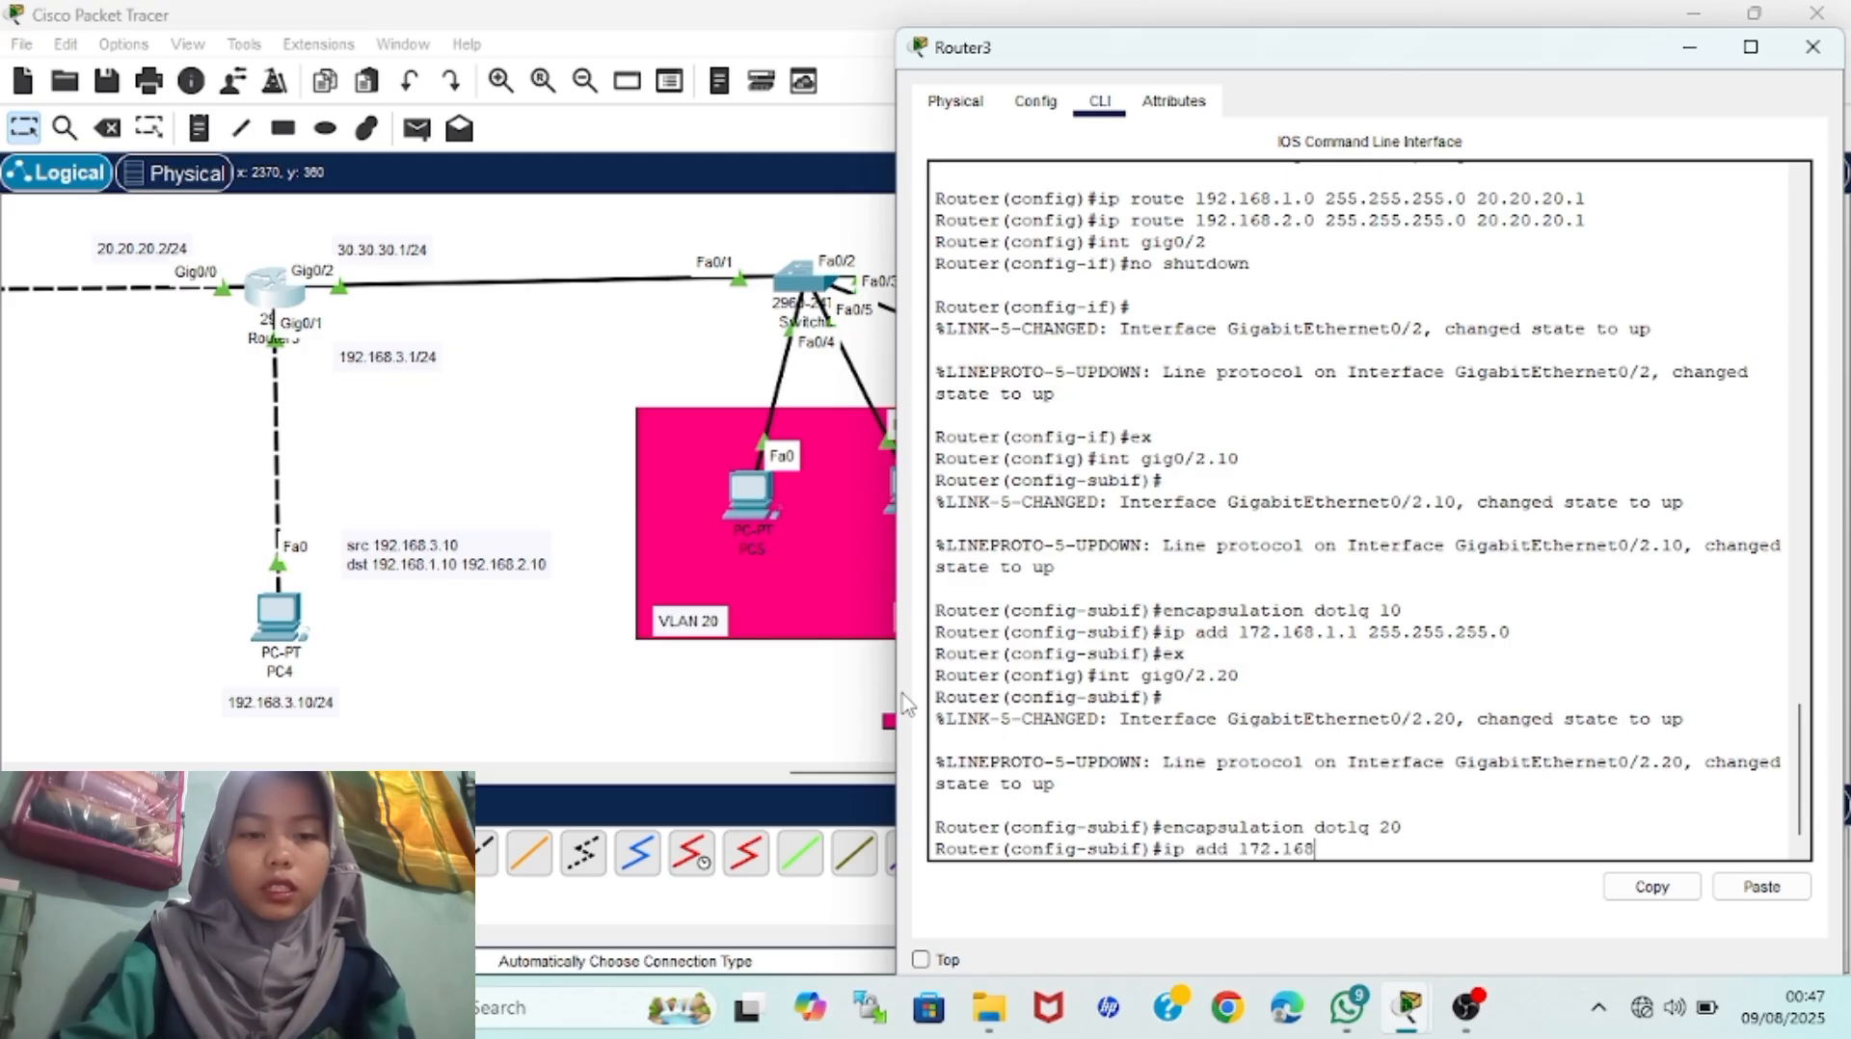
pyautogui.write('.2.1 255.255.255.0')
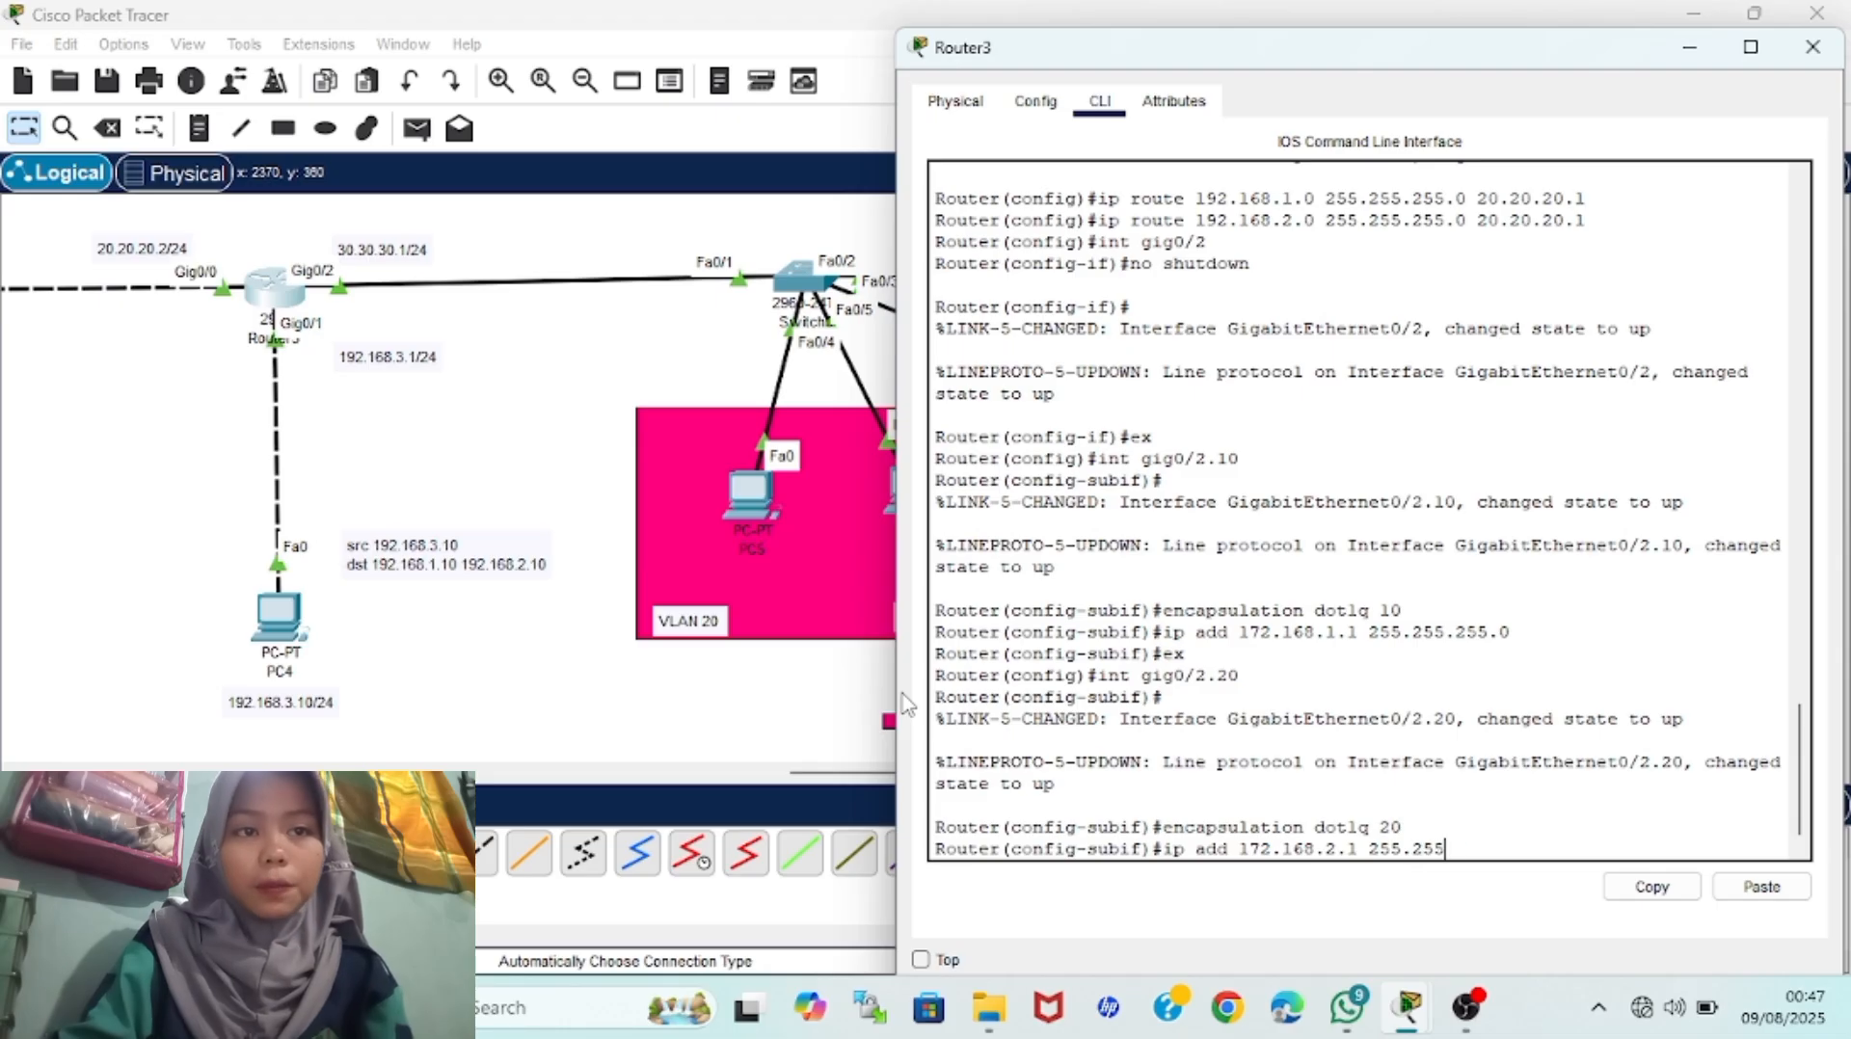
pyautogui.press('Return')
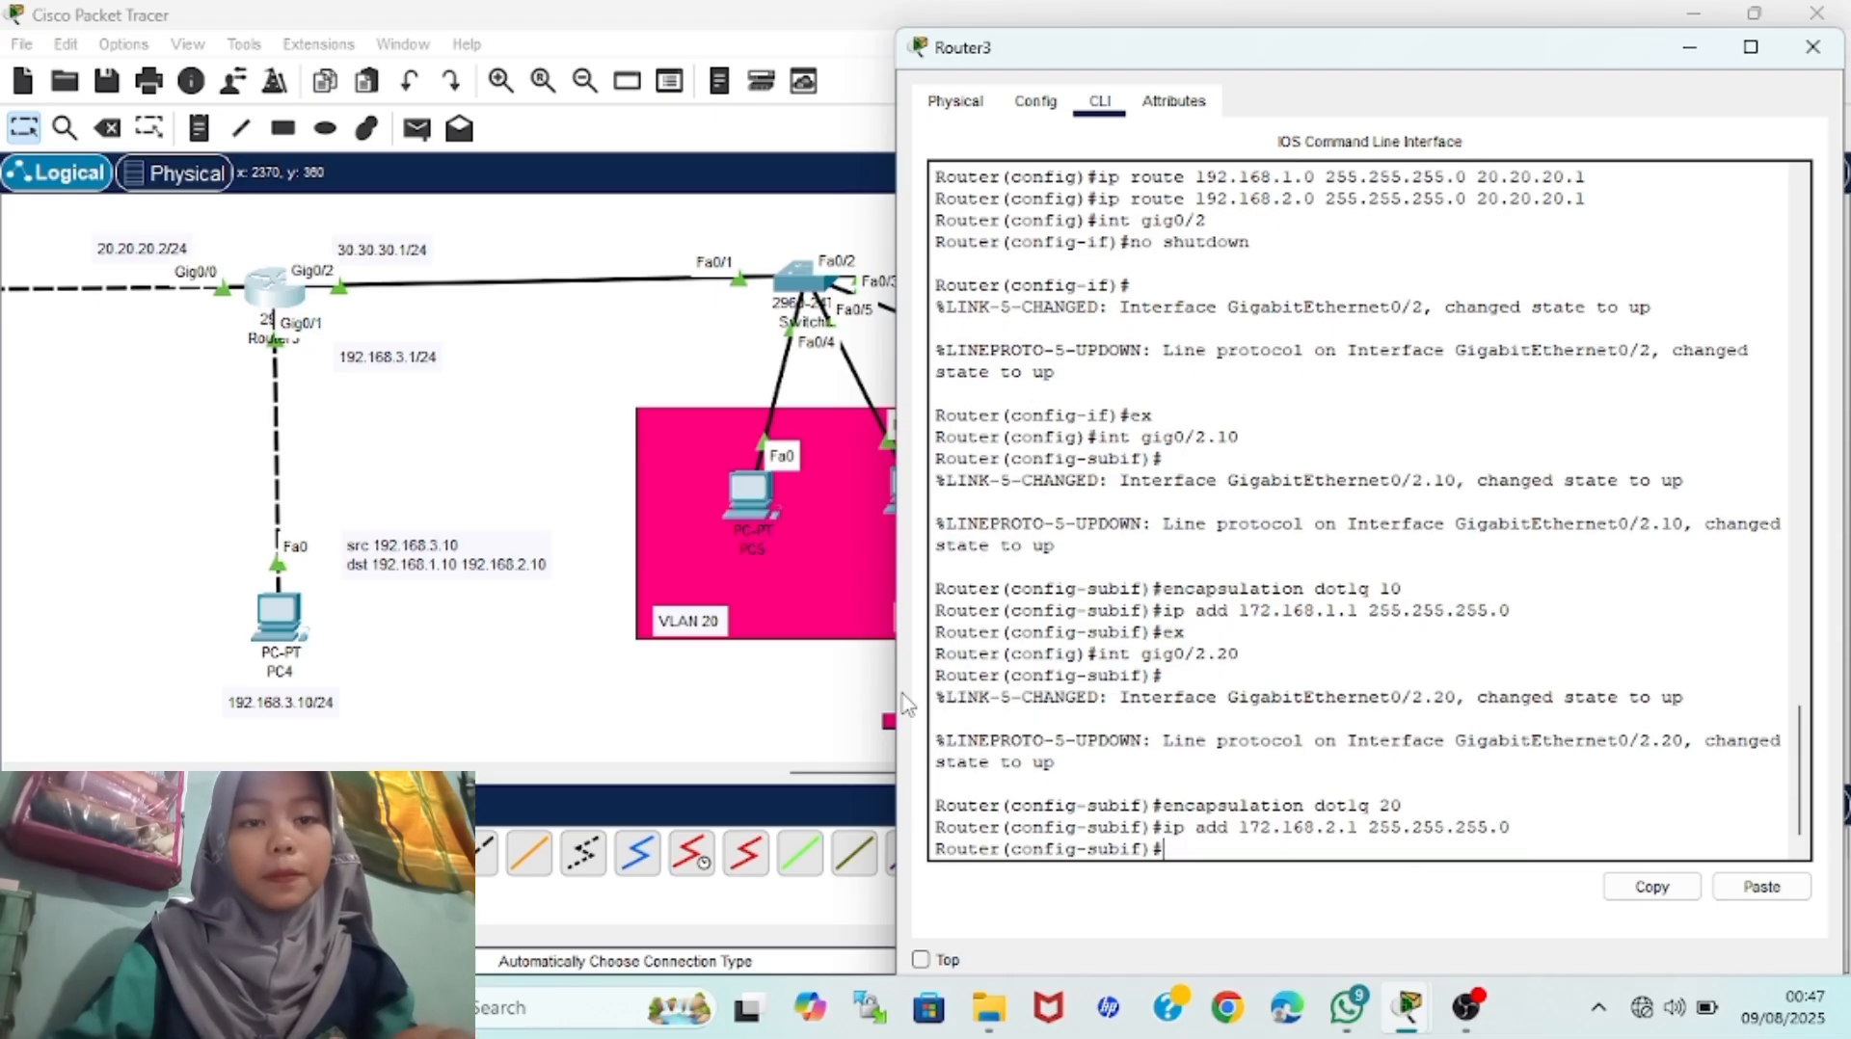
pyautogui.write('e')
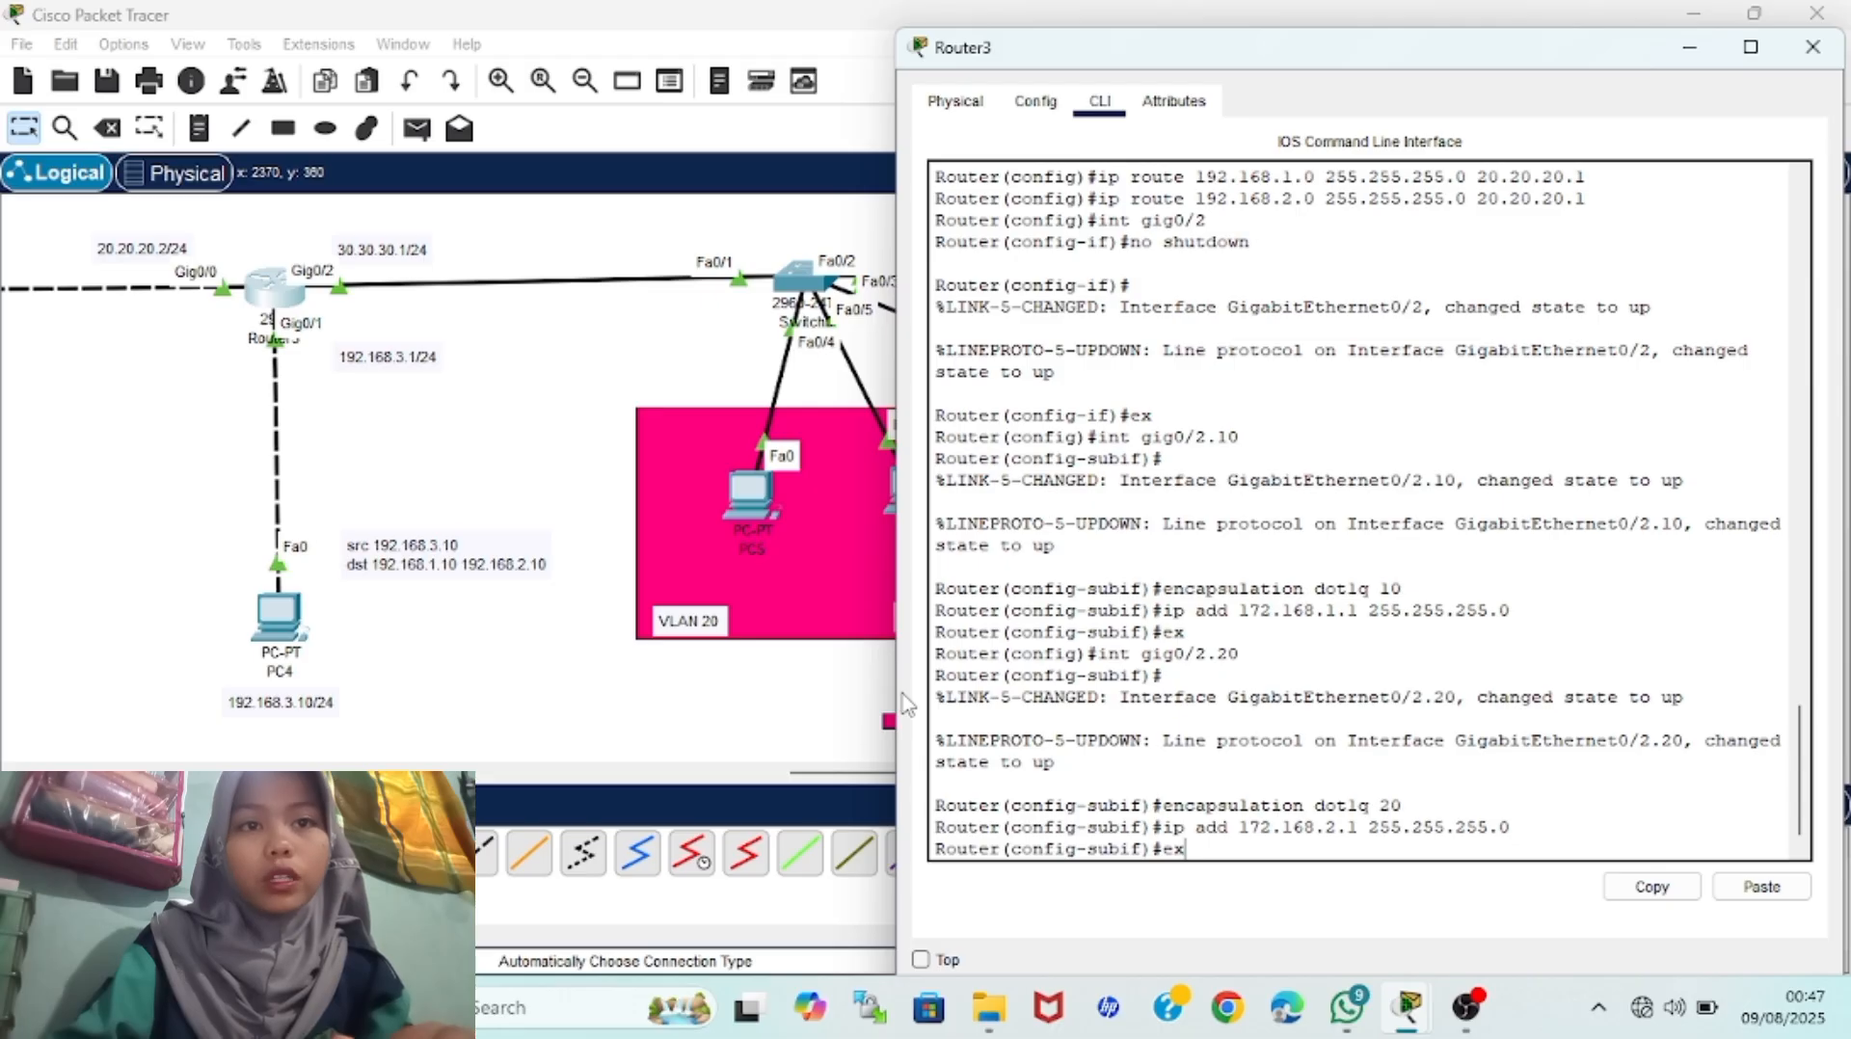
pyautogui.write('x')
pyautogui.press('Return')
pyautogui.click(810, 696)
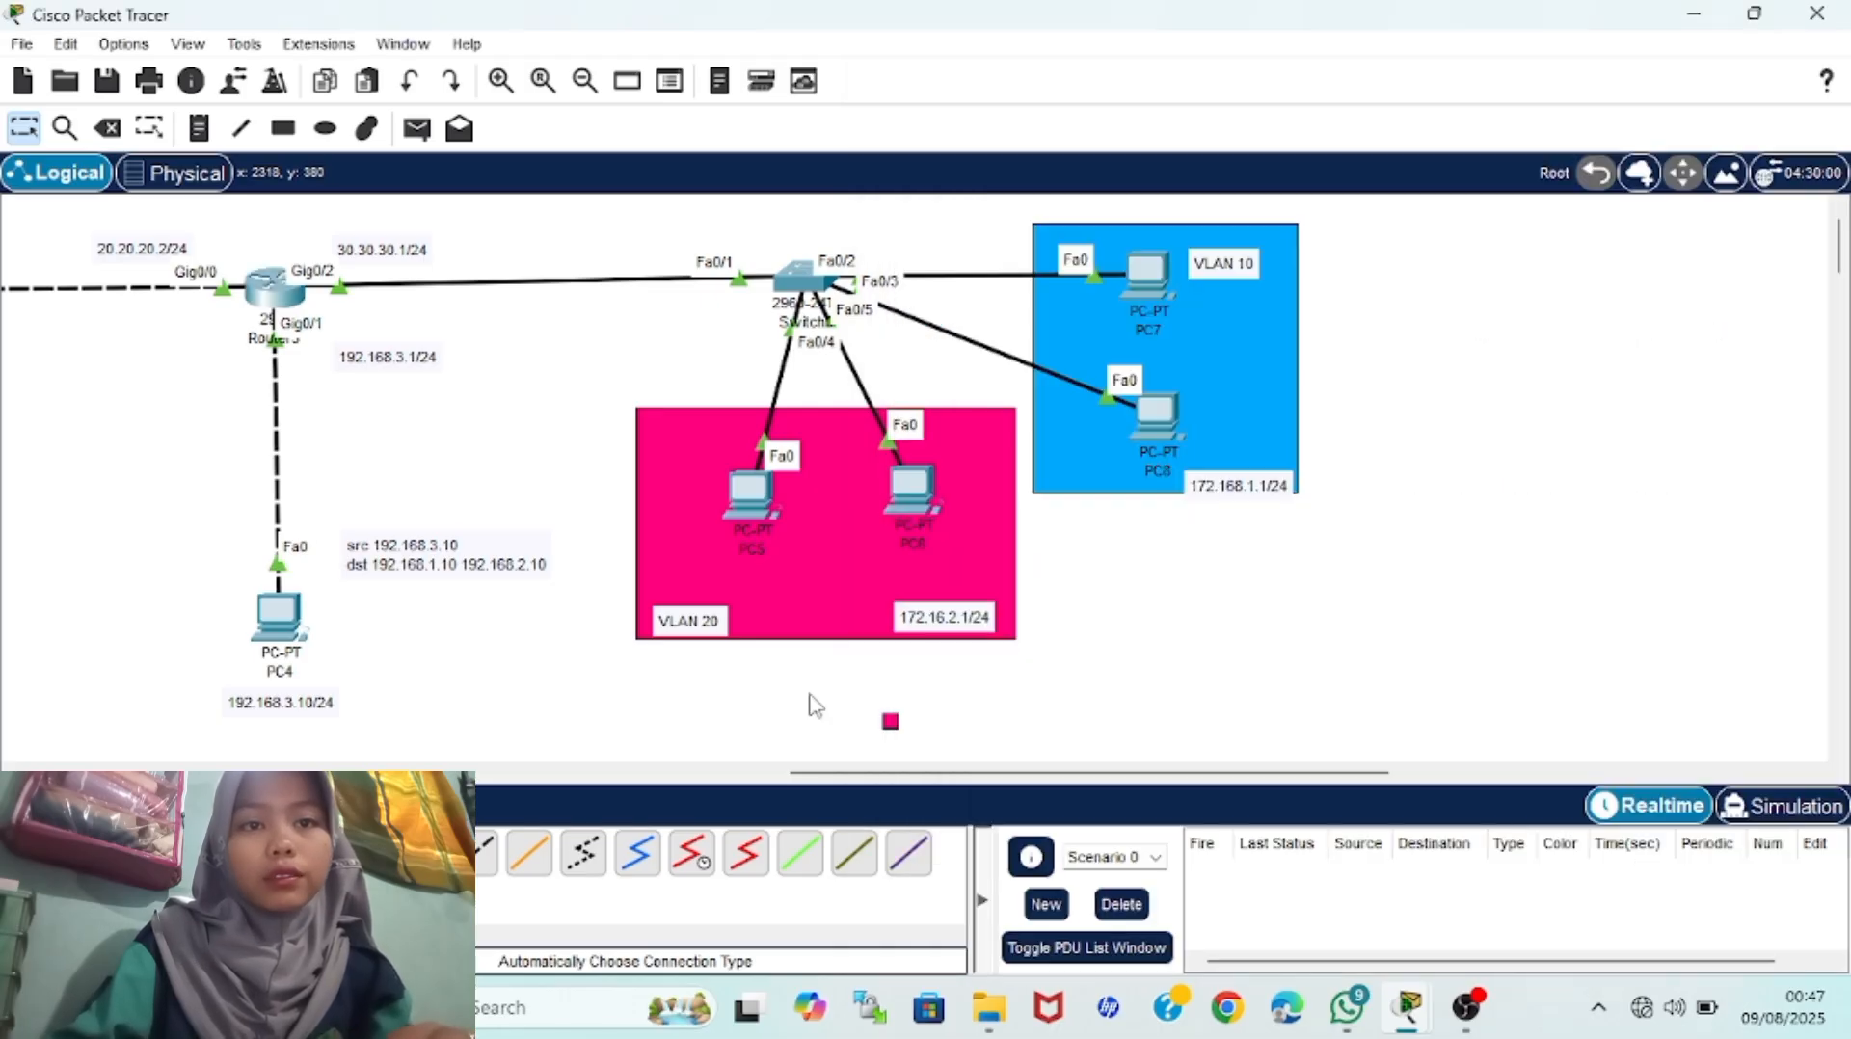
# Configure PC7 with the static IP address 172.168.1.2, mask 255.255.255.0 and default gateway 172.168.1.1
pyautogui.click(1147, 279)
pyautogui.click(757, 81)
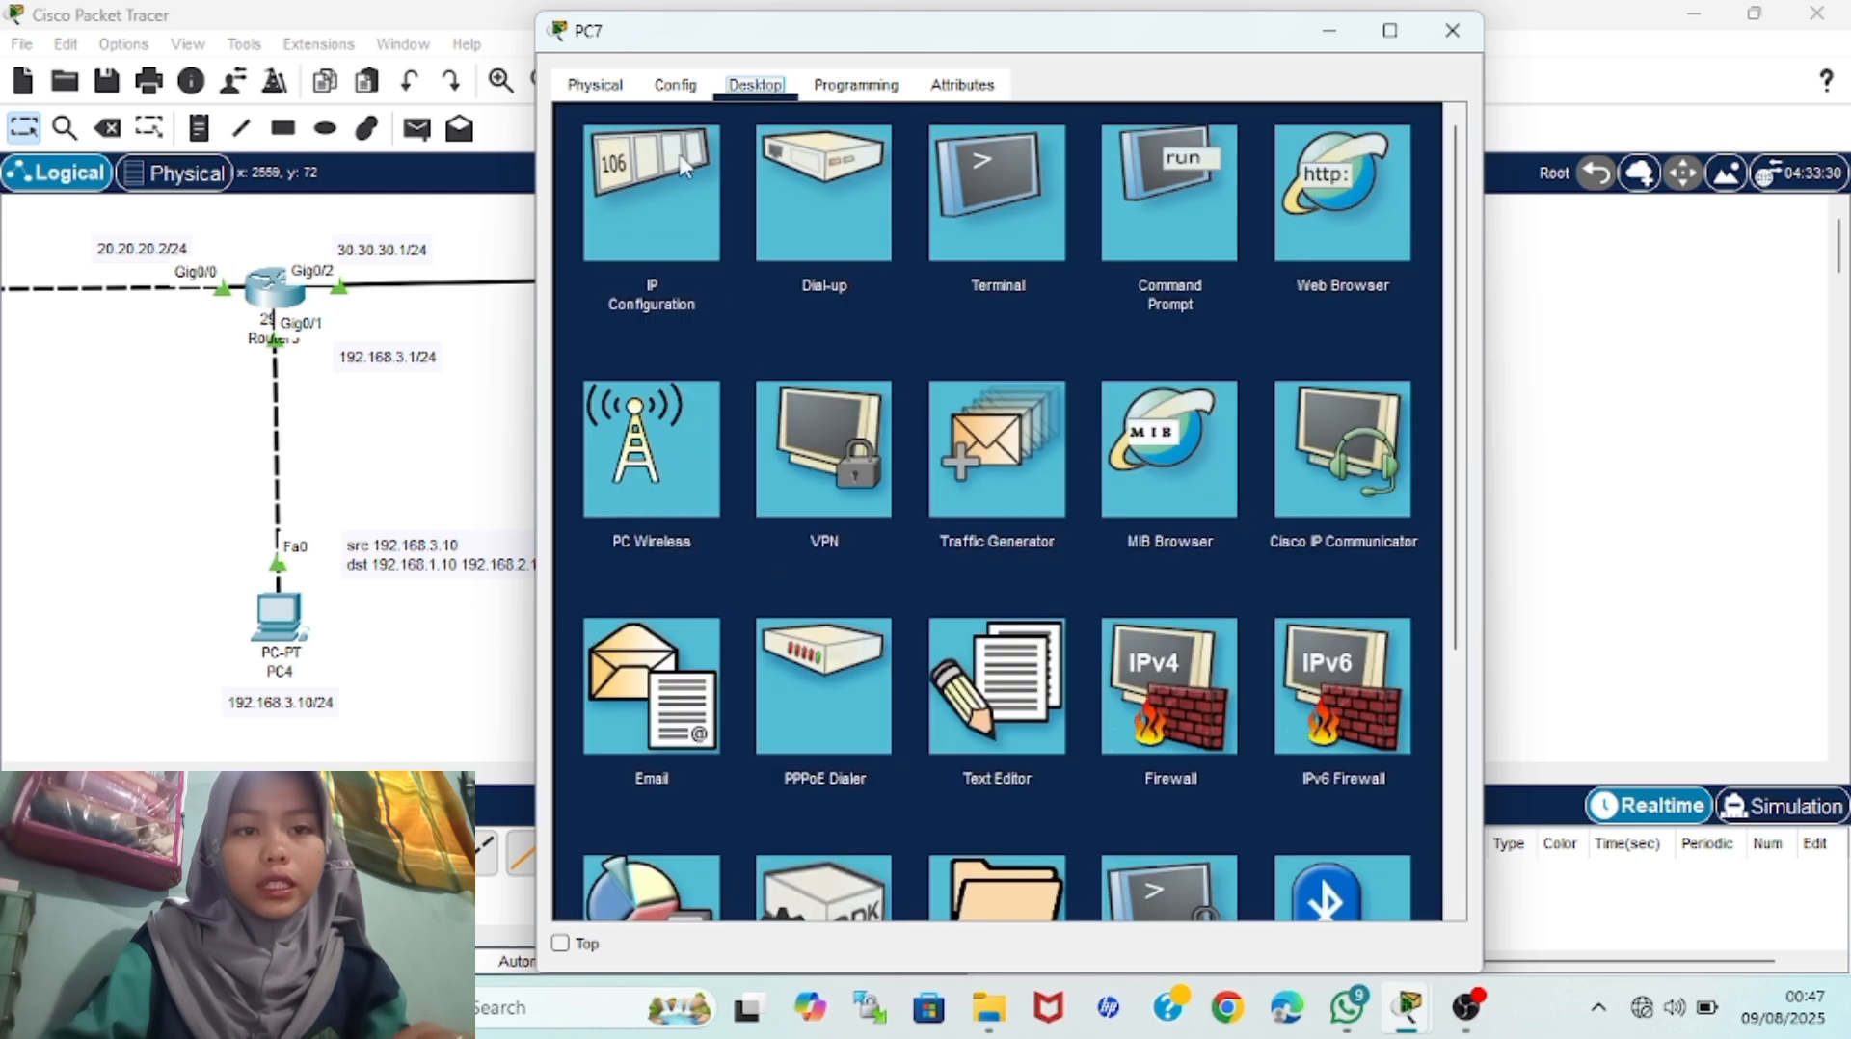
pyautogui.click(679, 168)
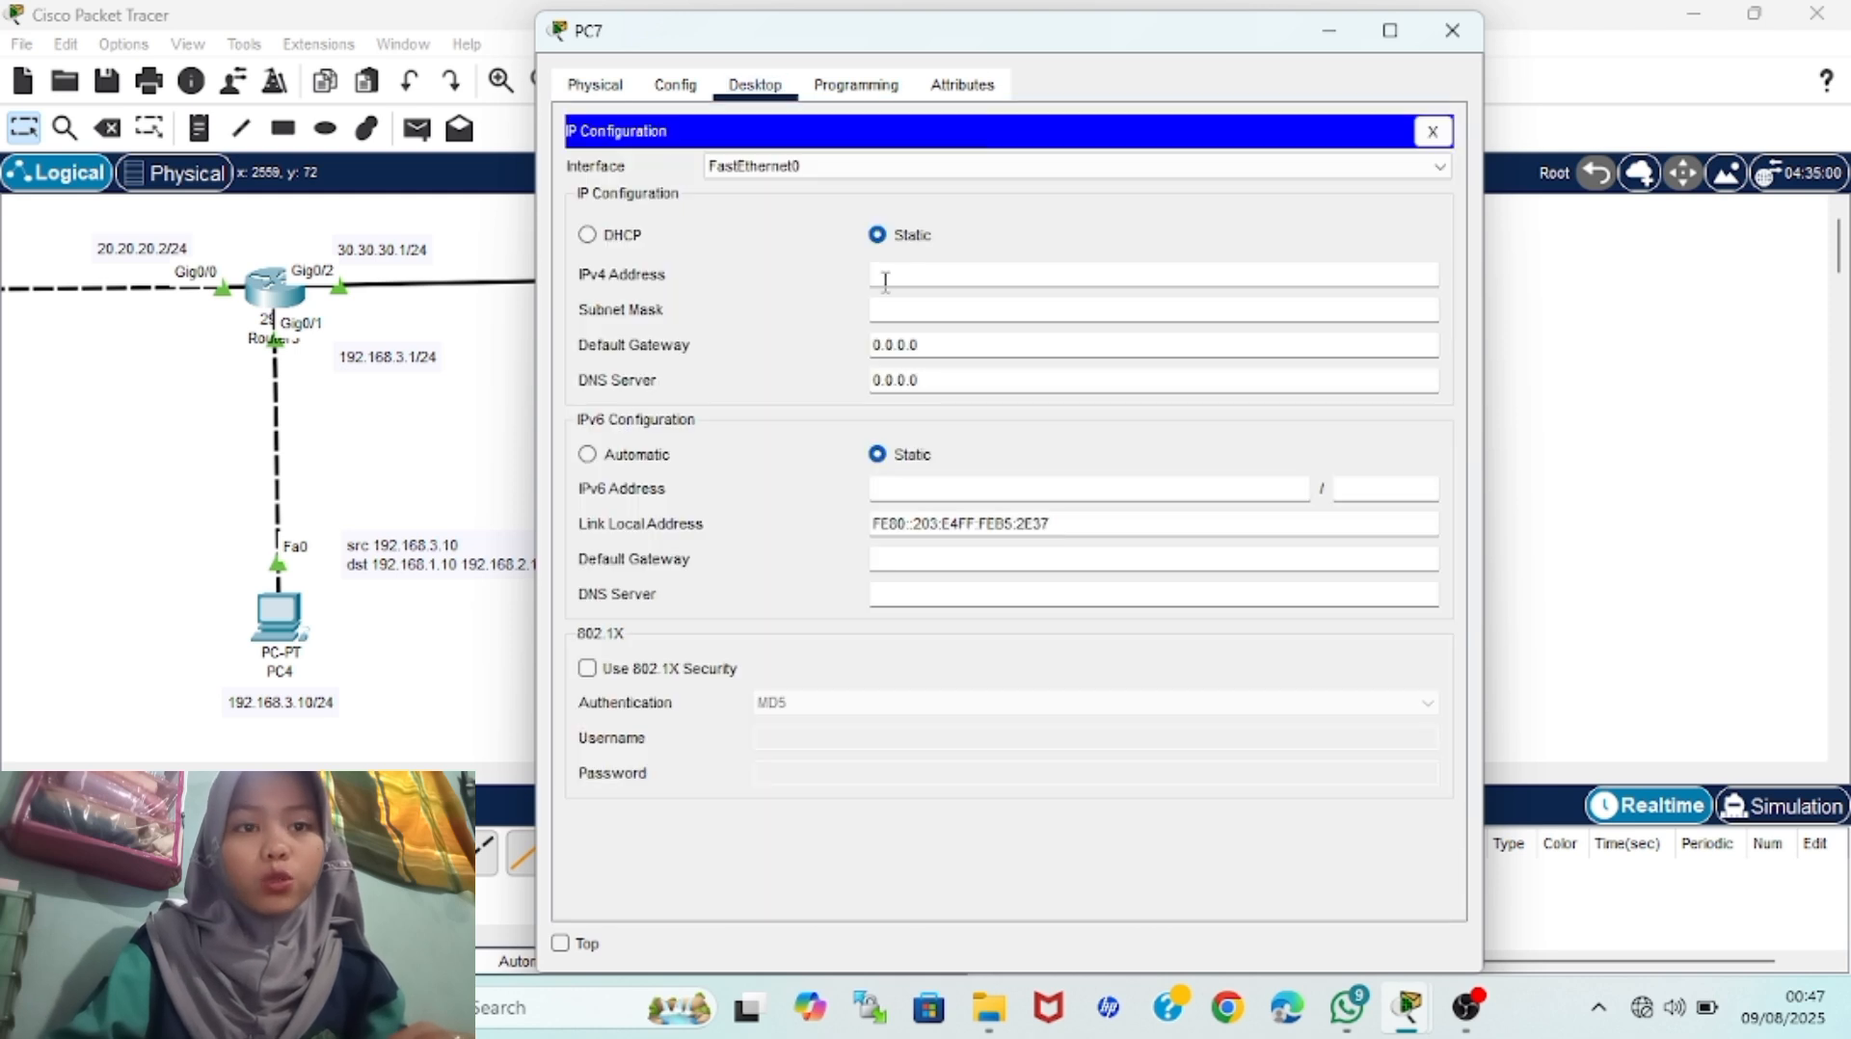
pyautogui.write('192.168')
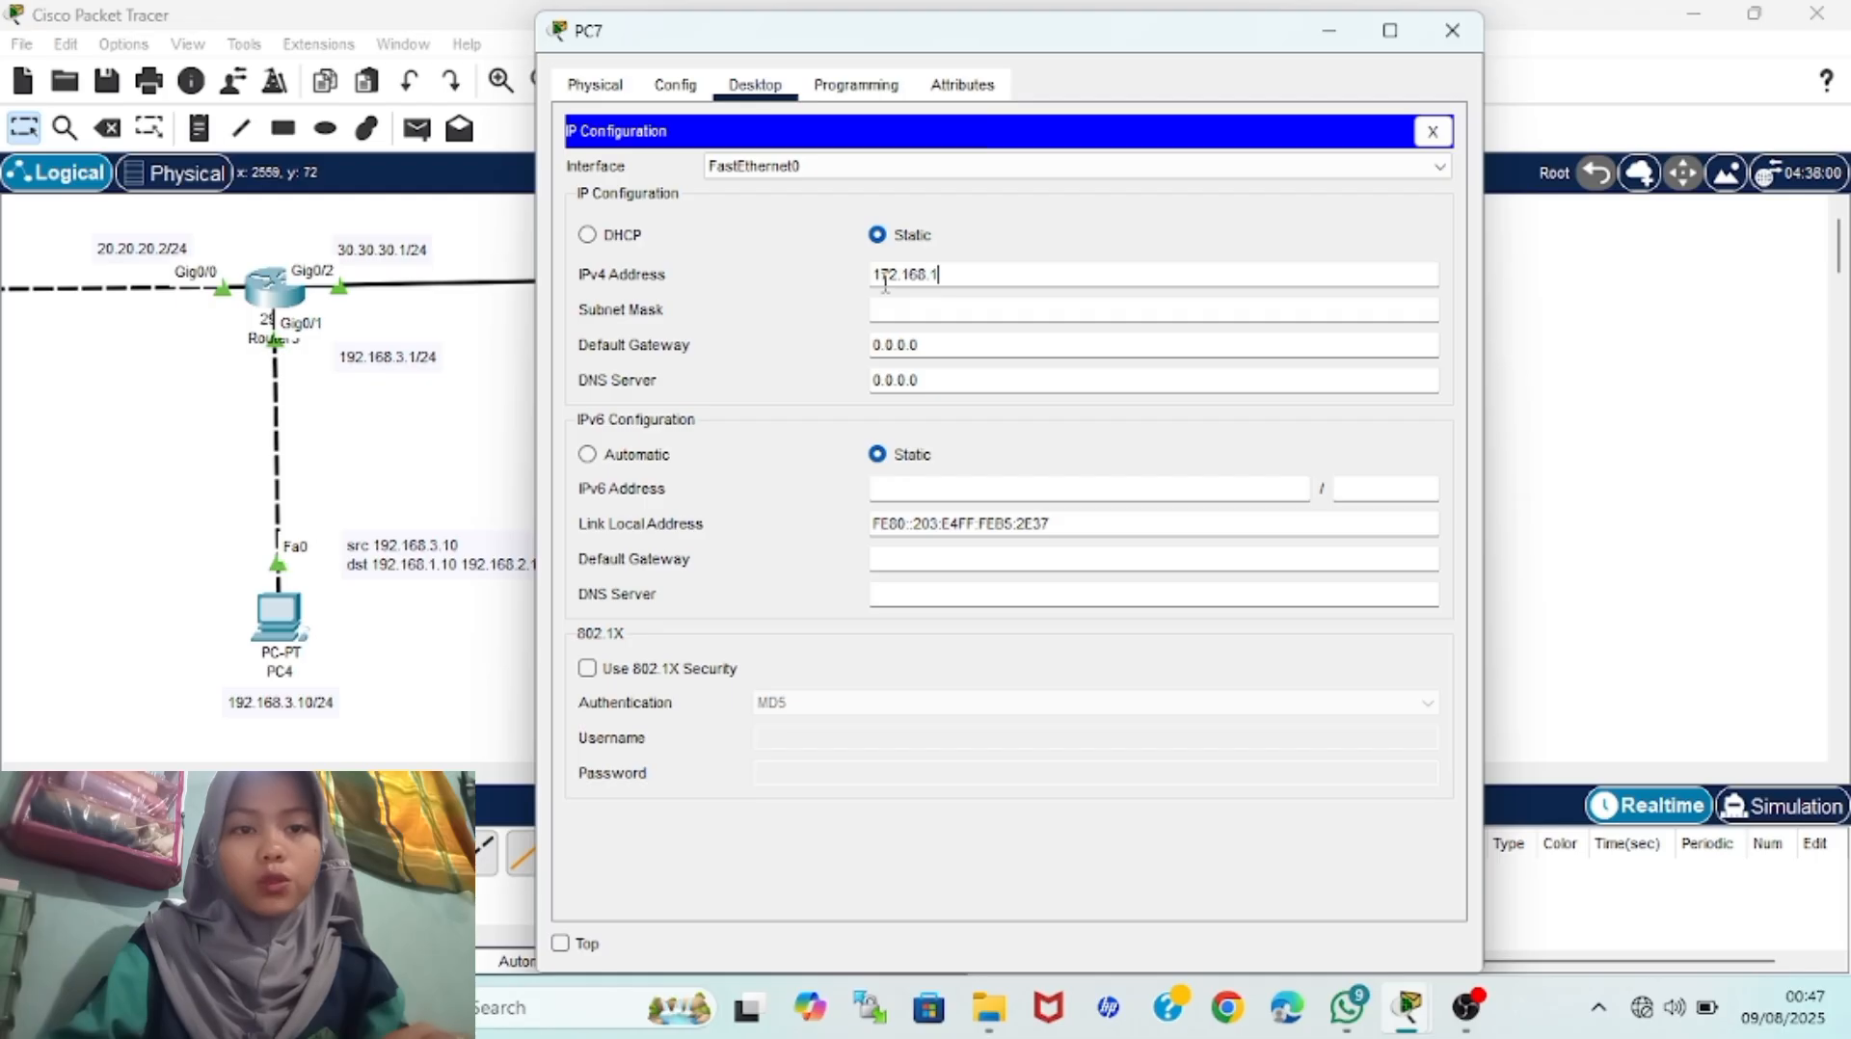
pyautogui.write('.1.2')
pyautogui.click(914, 310)
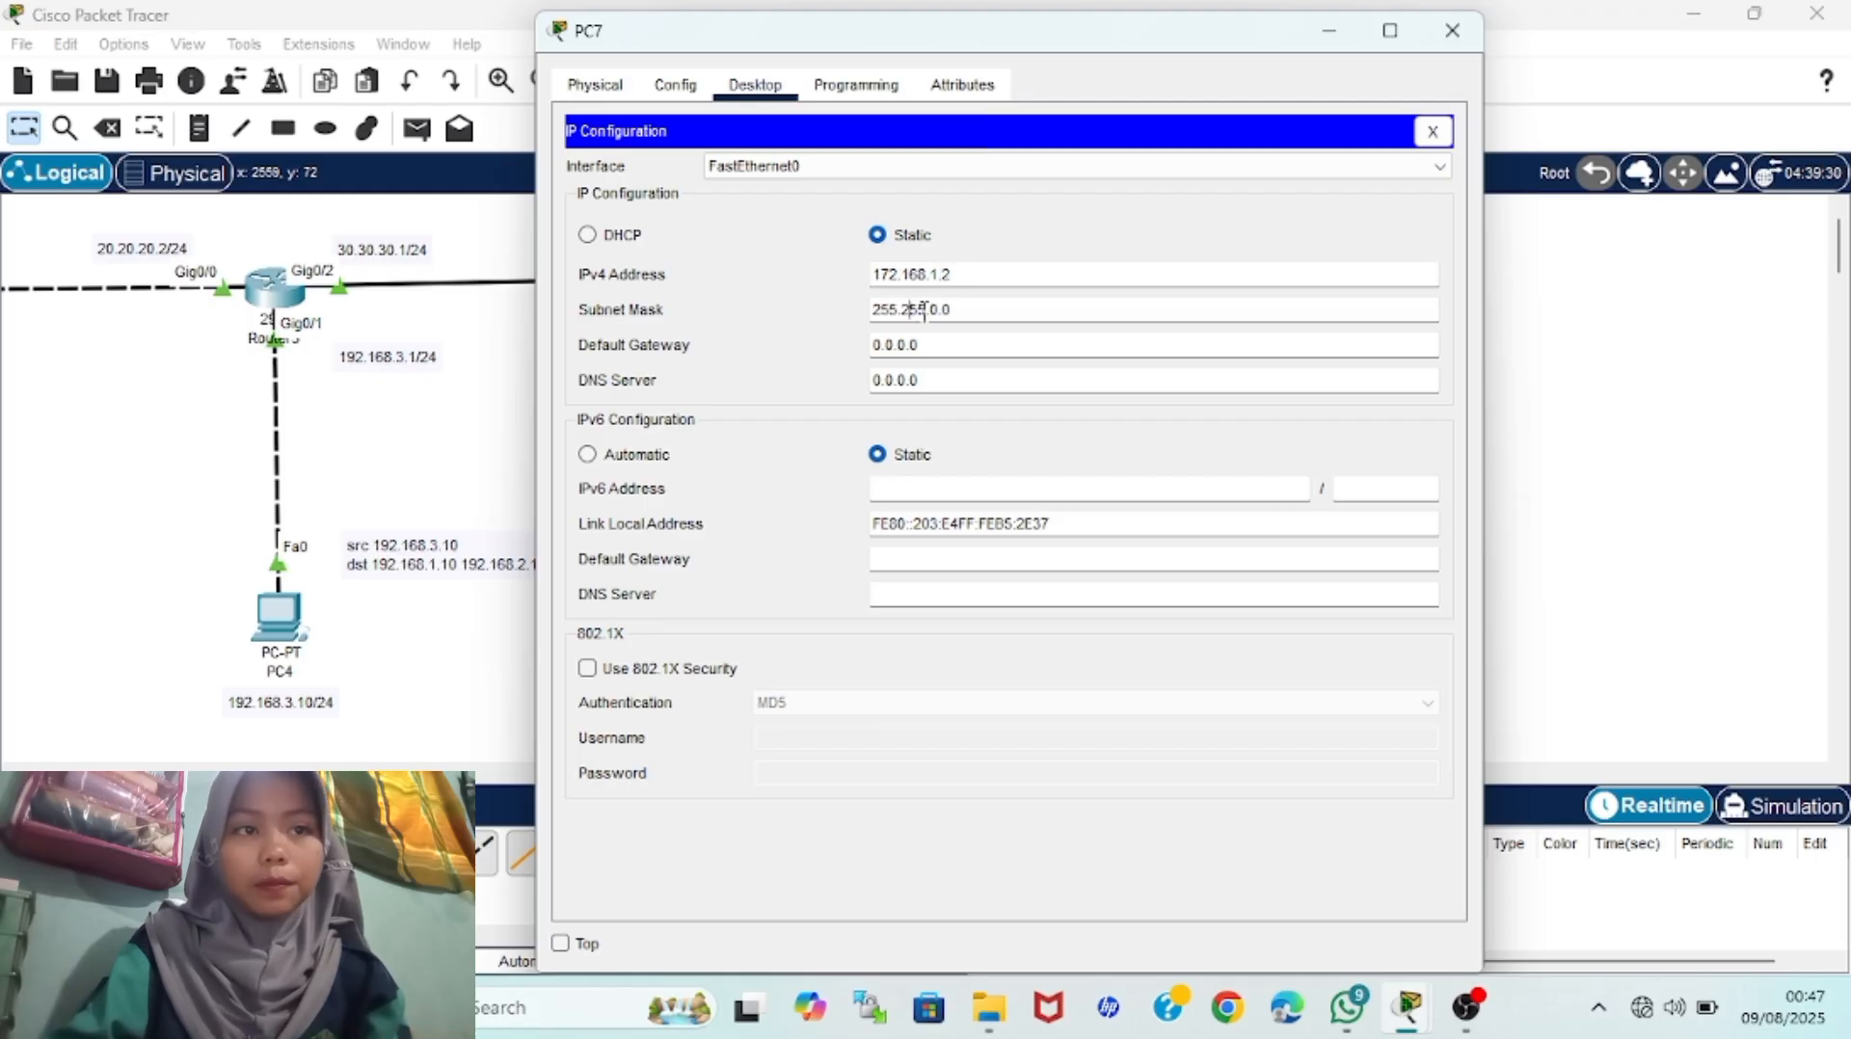
pyautogui.doubleClick(934, 310)
pyautogui.write('255.')
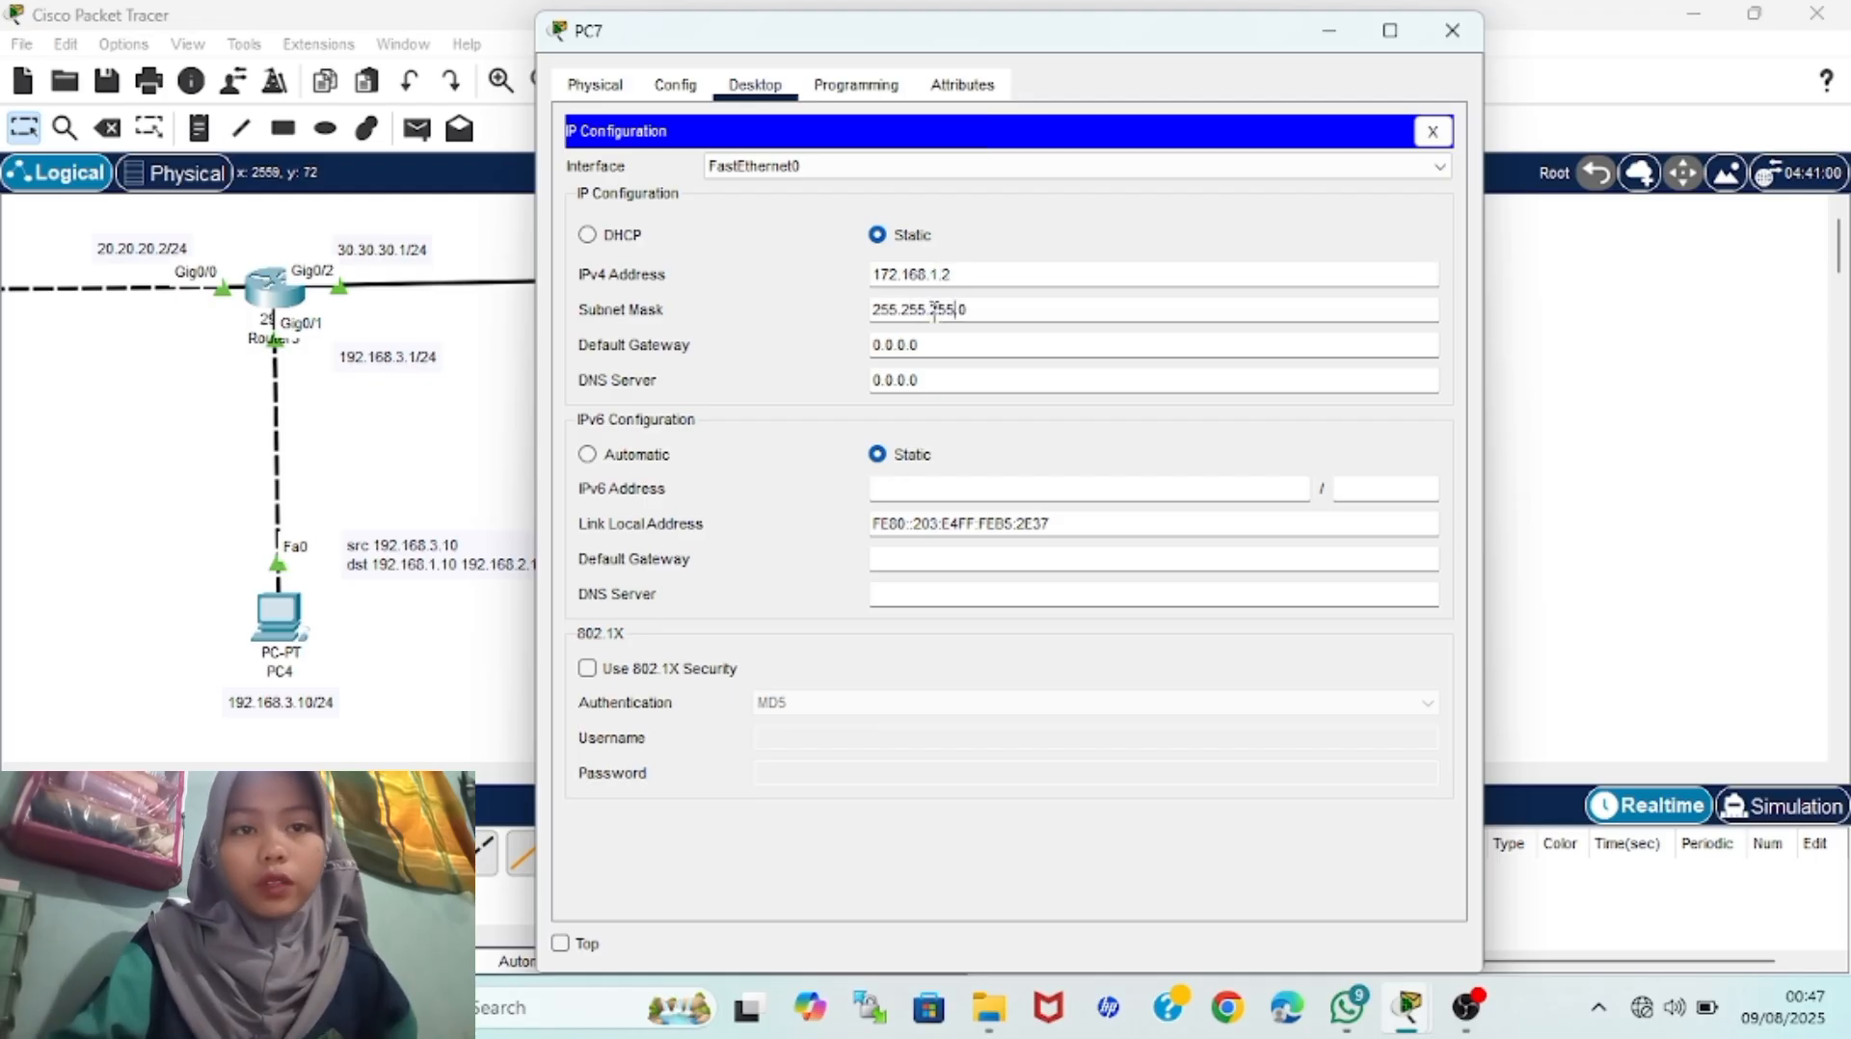
pyautogui.moveTo(949, 344); pyautogui.dragTo(861, 347)
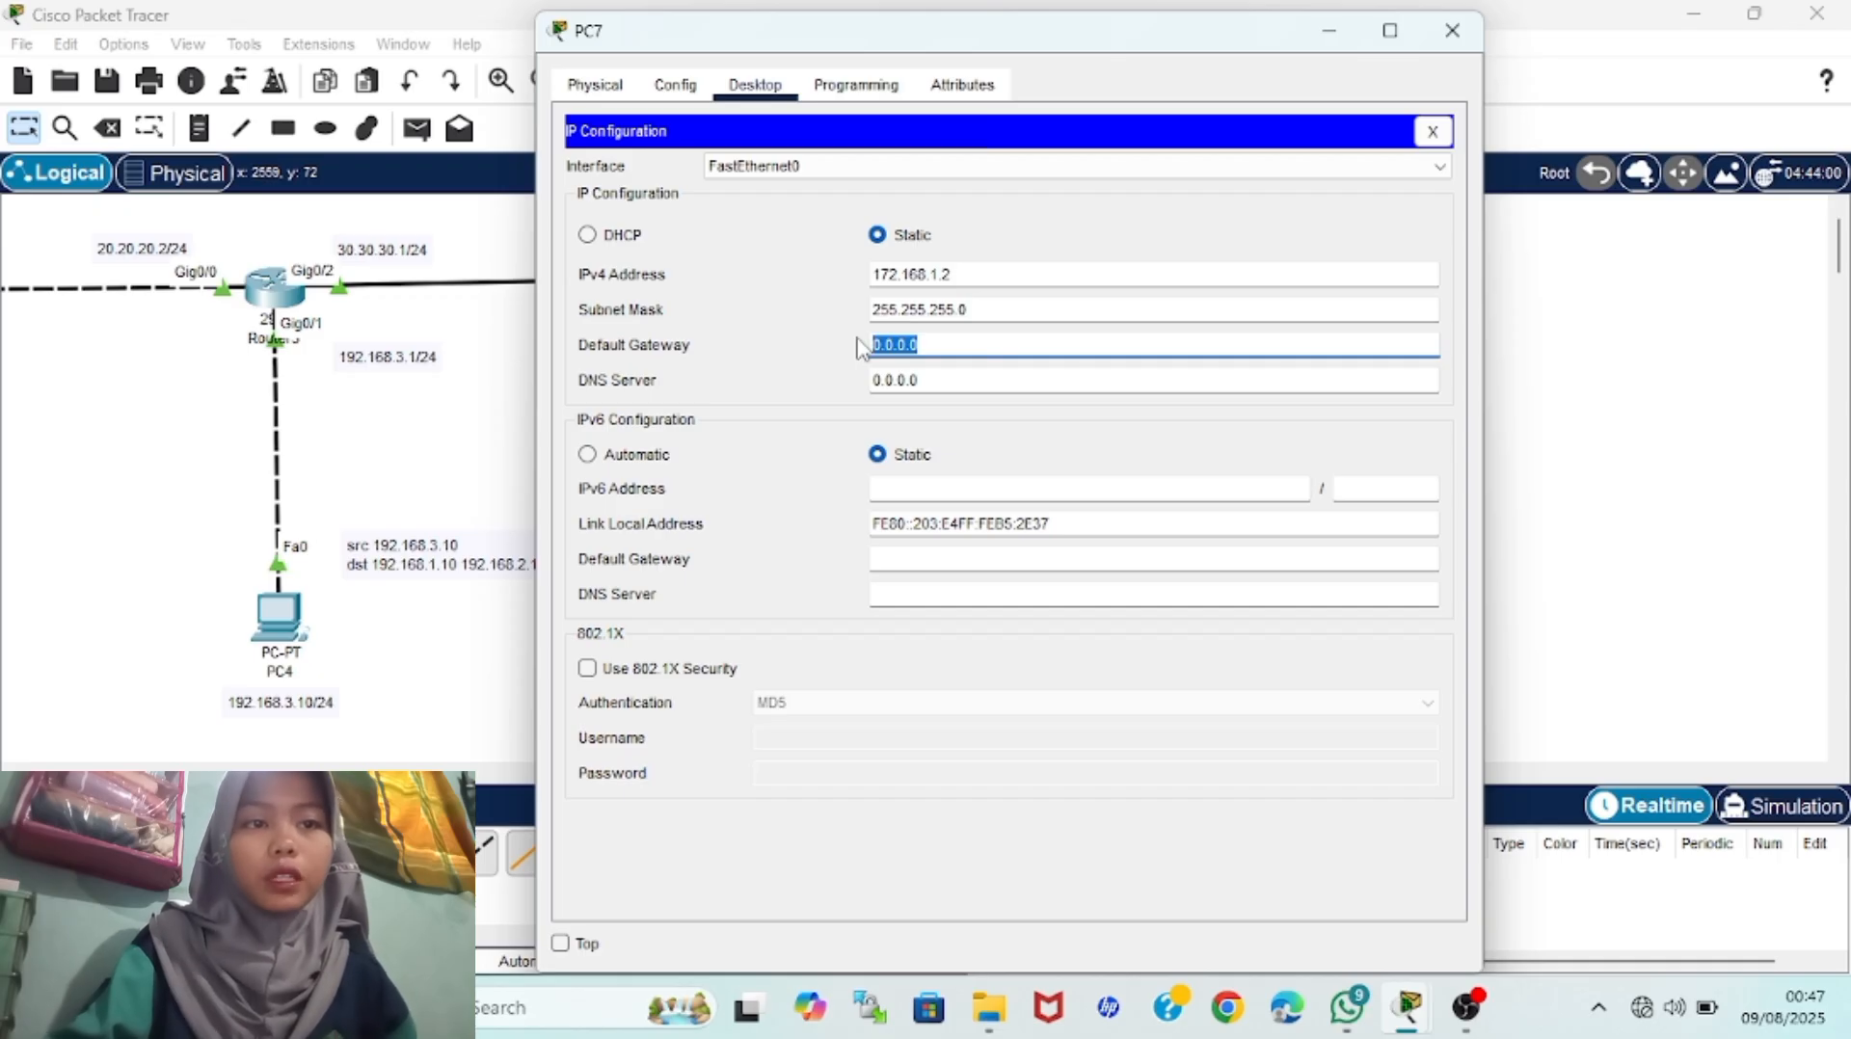
pyautogui.write('172.168.1.1')
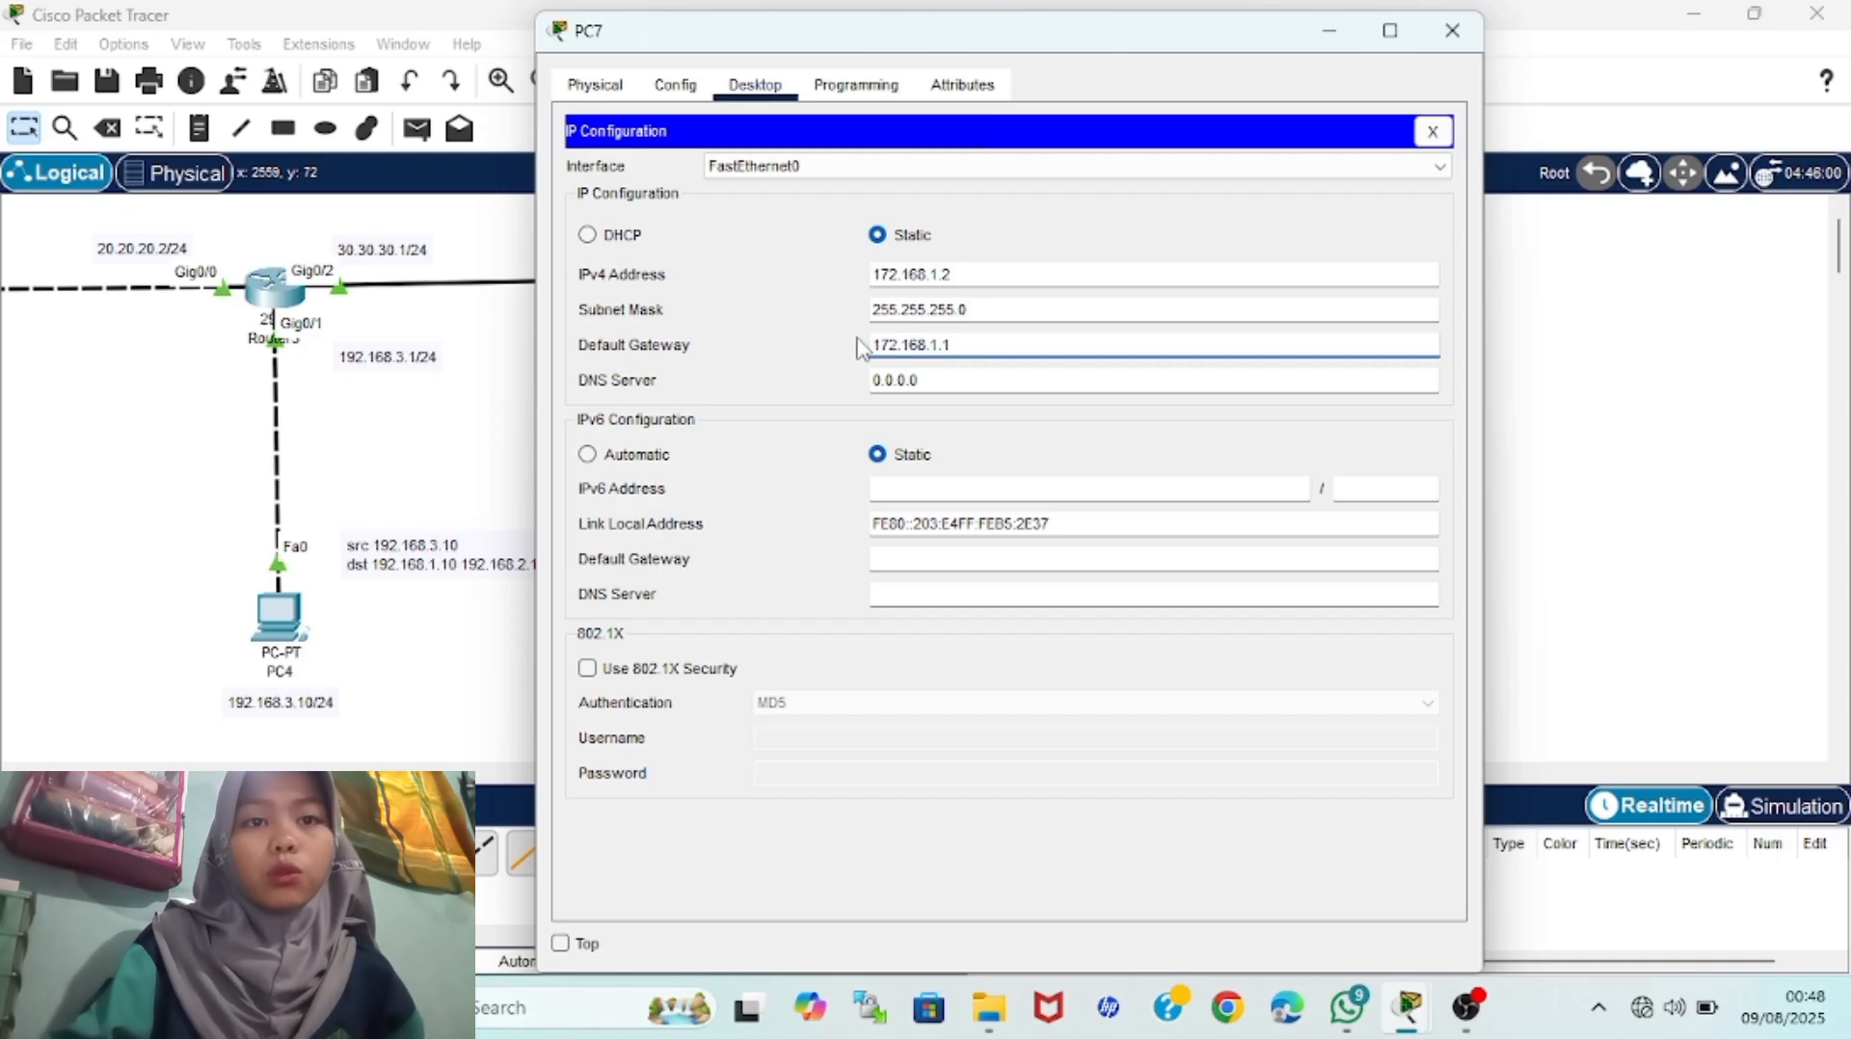
pyautogui.click(1452, 30)
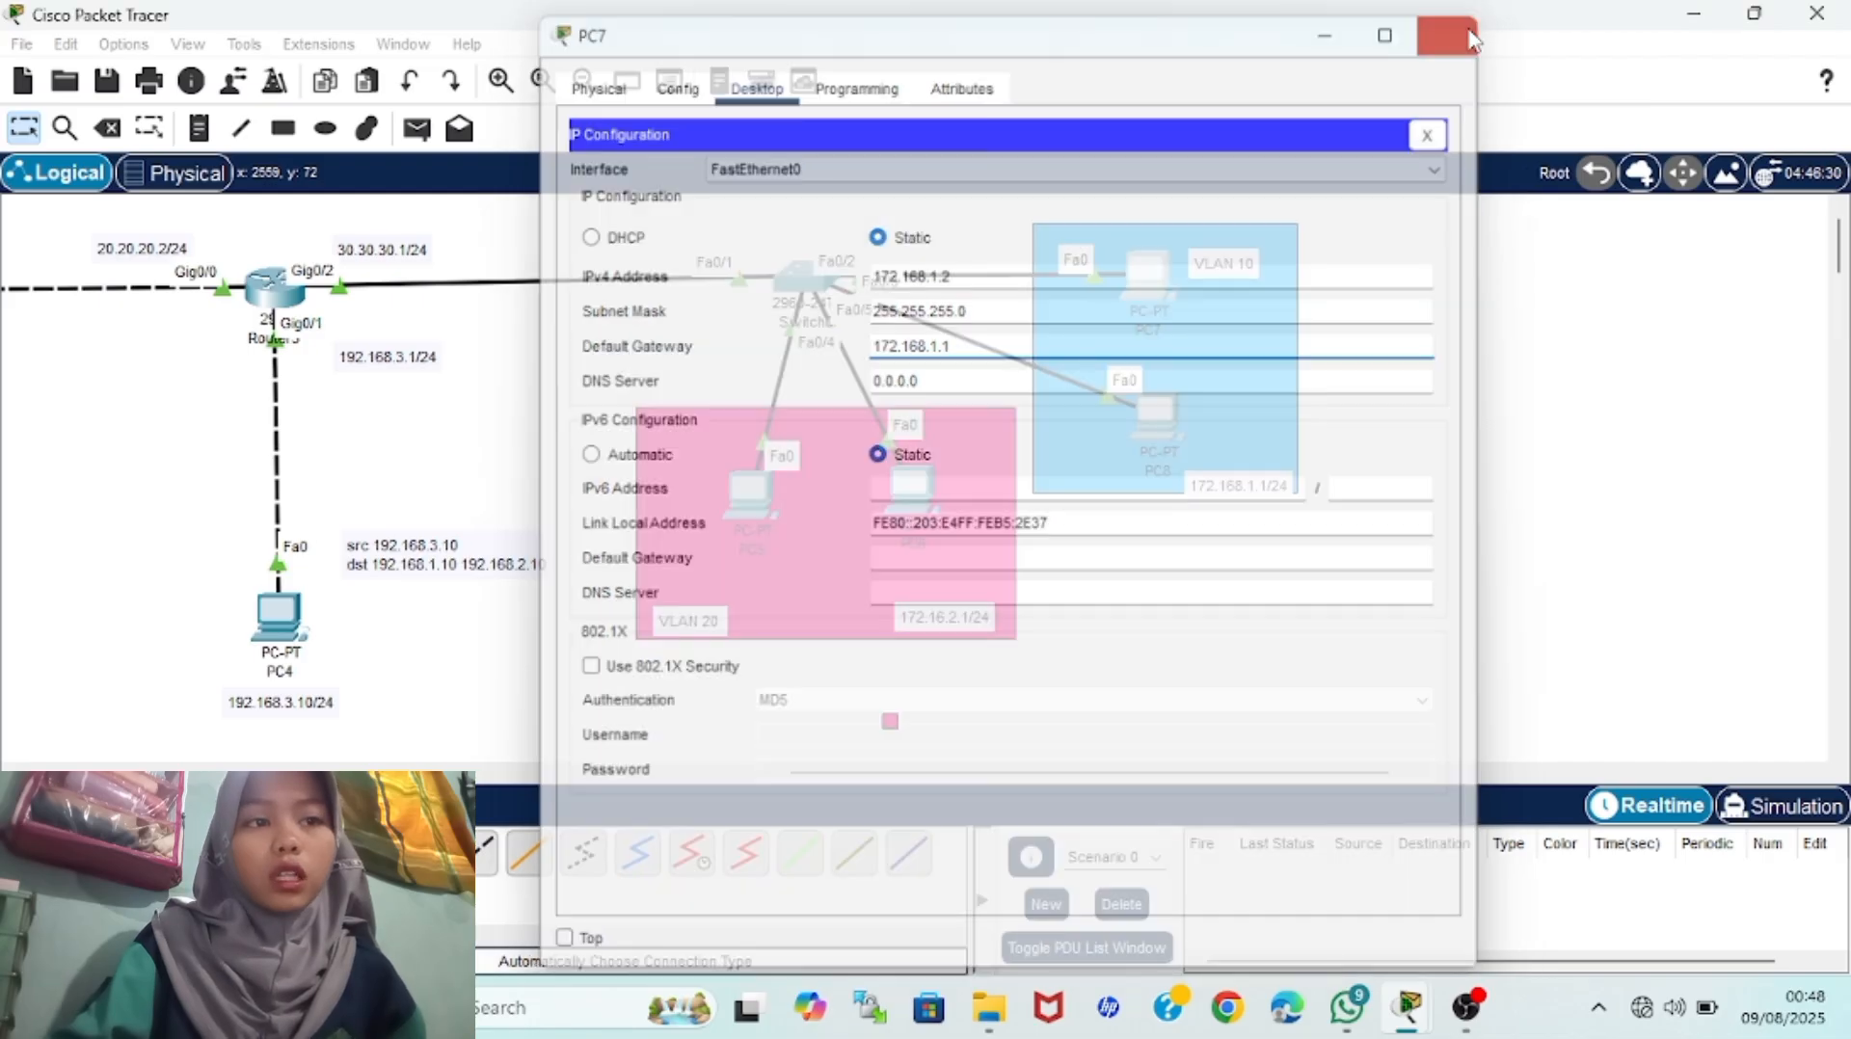
# Configure PC8 with the static IP address 172.168.1.3, mask 255.255.255.0 and default gateway 172.168.1.1
pyautogui.click(1165, 431)
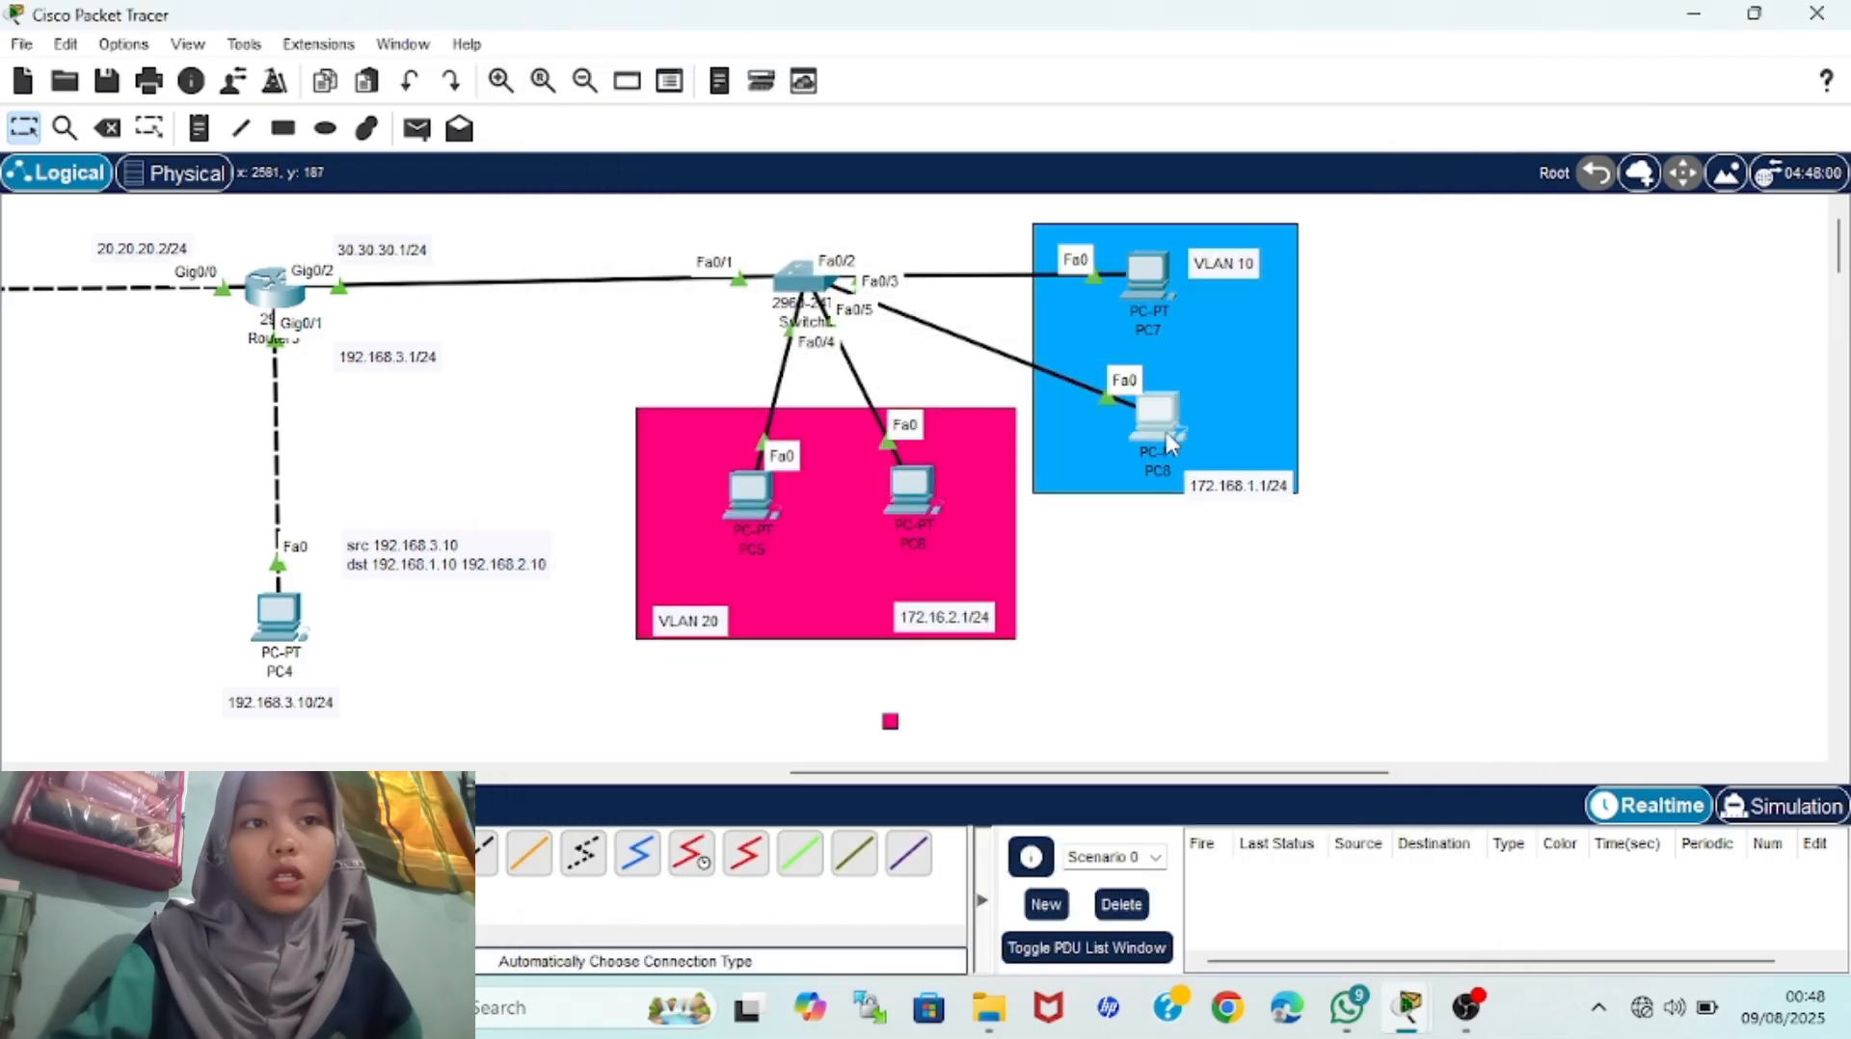
pyautogui.click(755, 85)
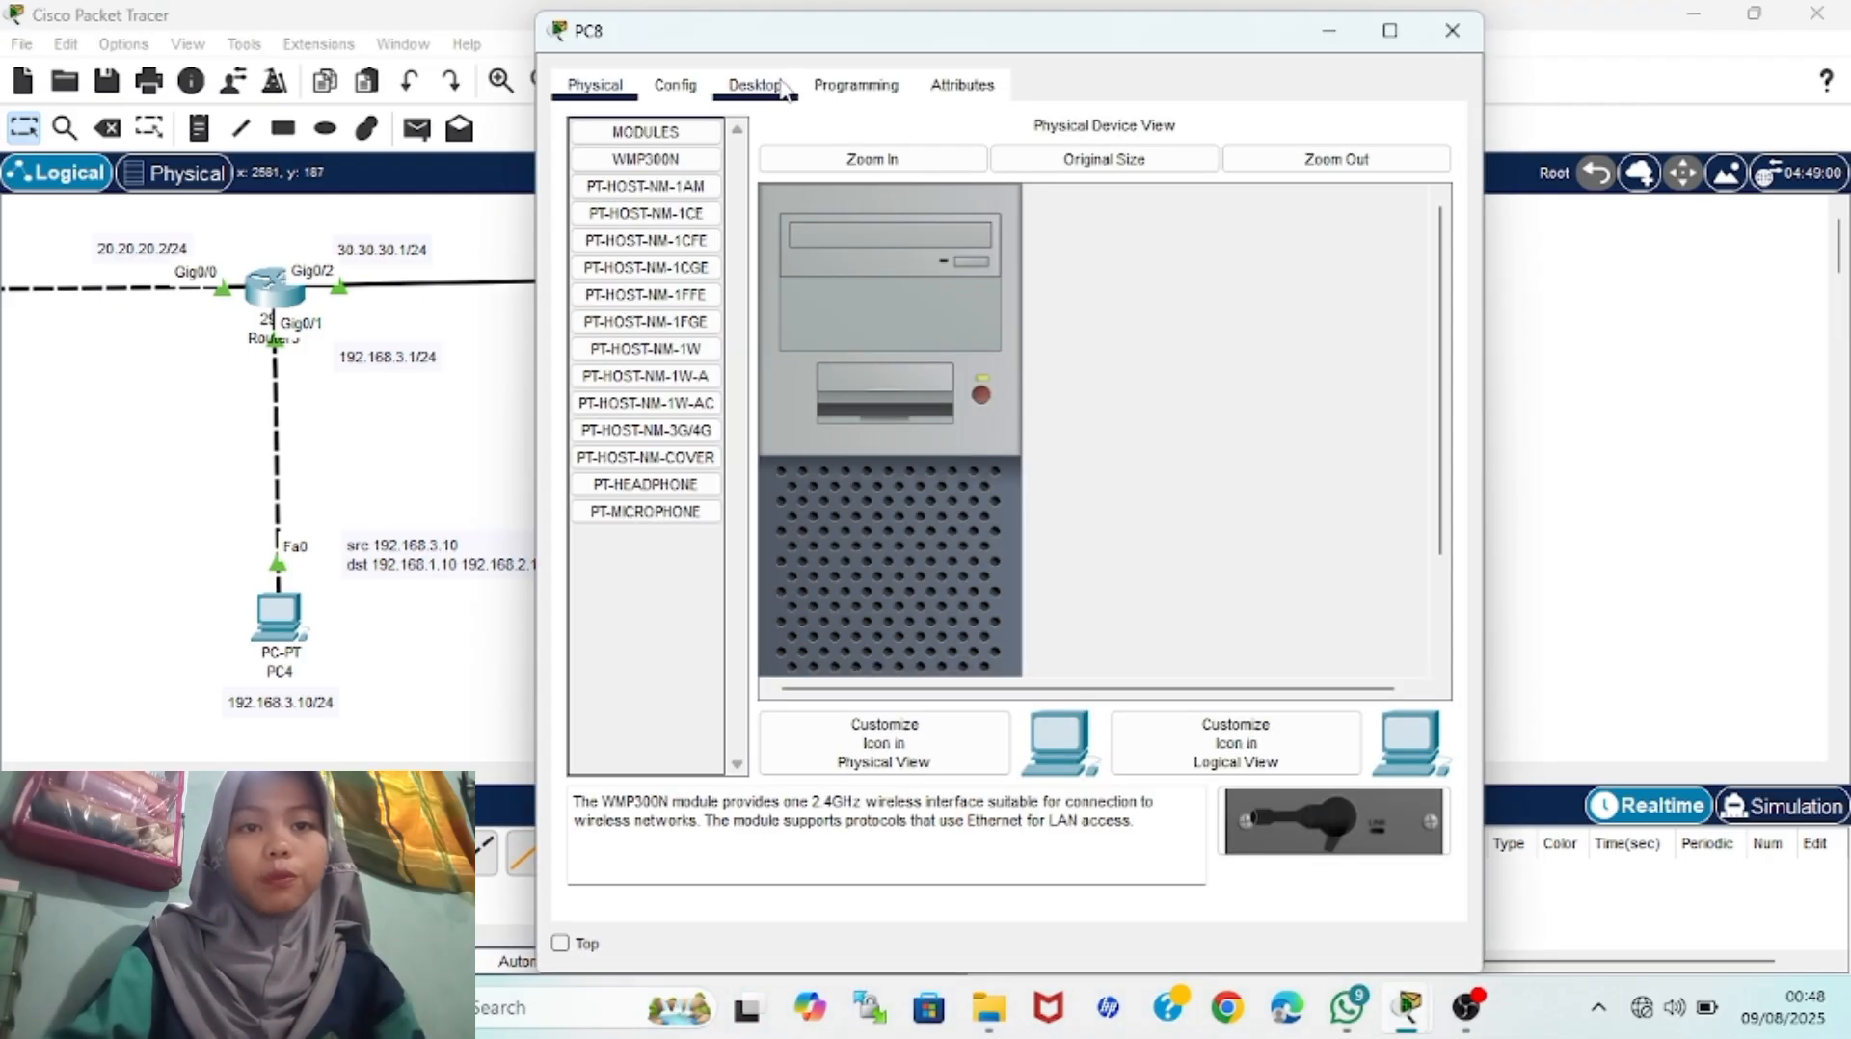
pyautogui.click(694, 216)
pyautogui.click(972, 274)
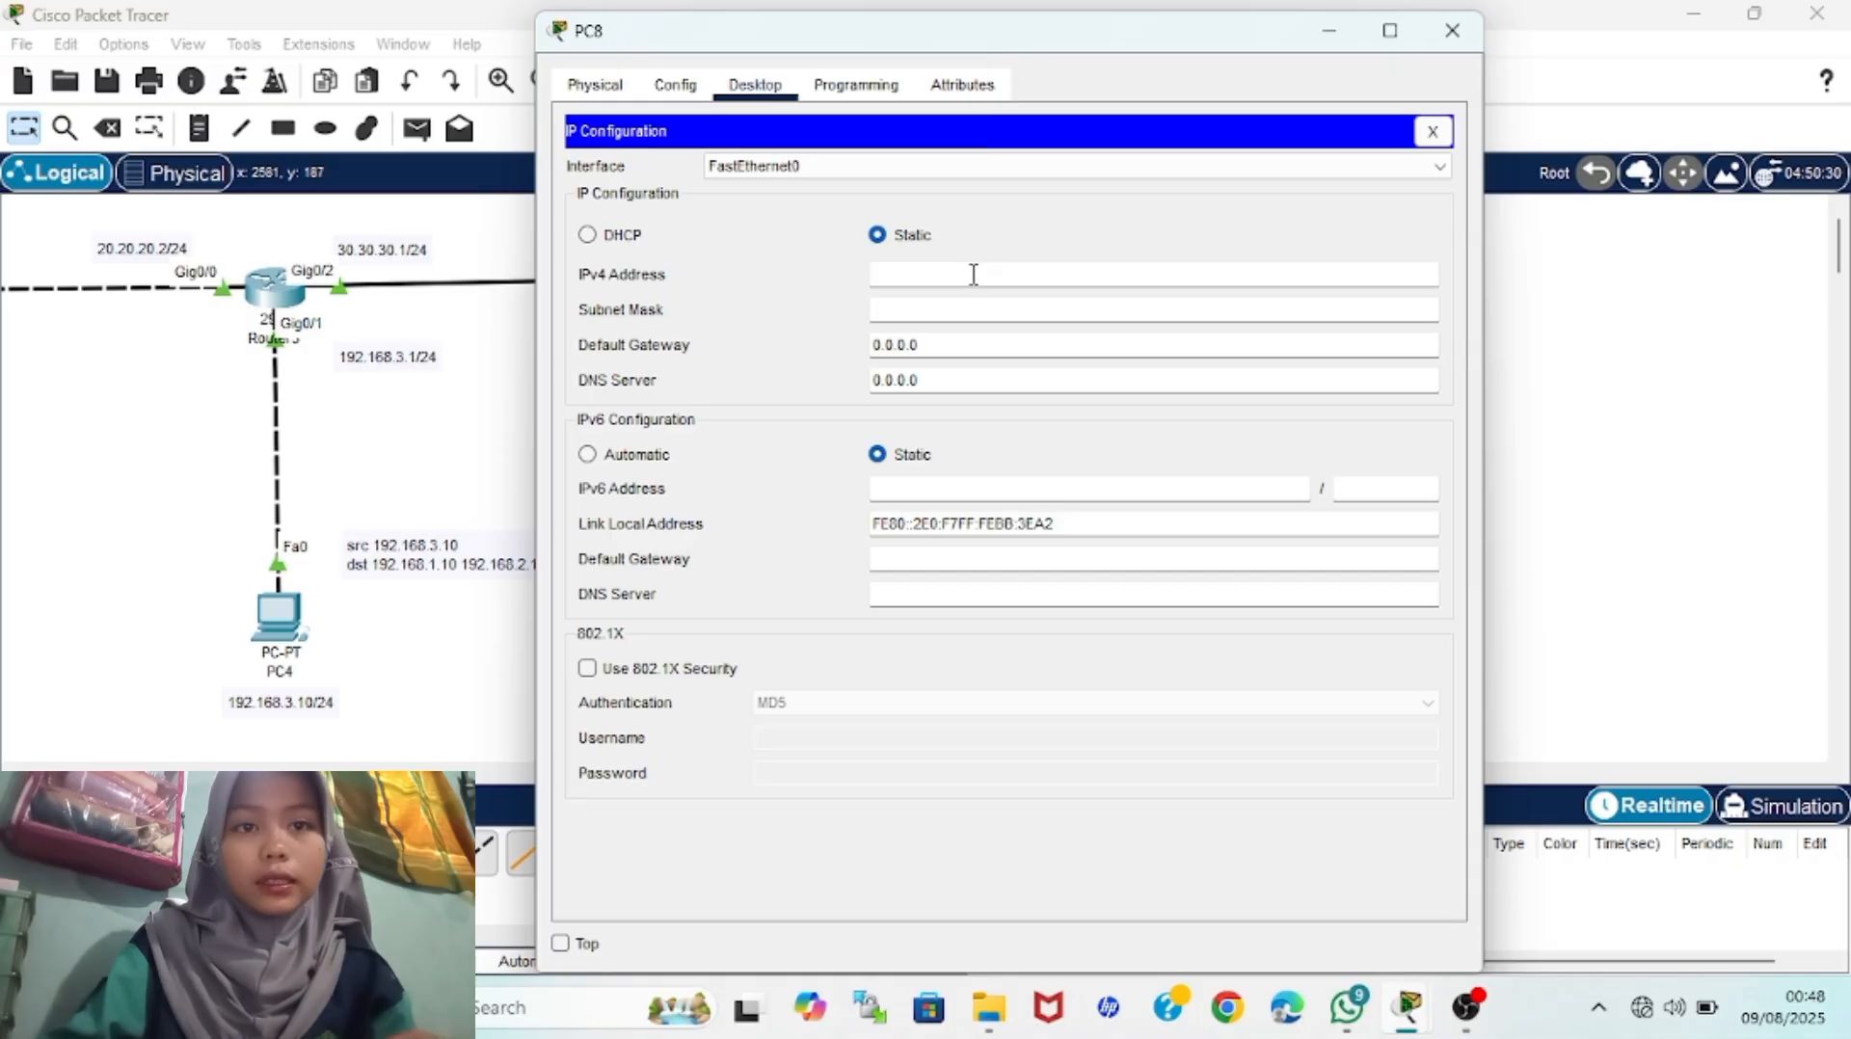
pyautogui.write('172.168.1.3')
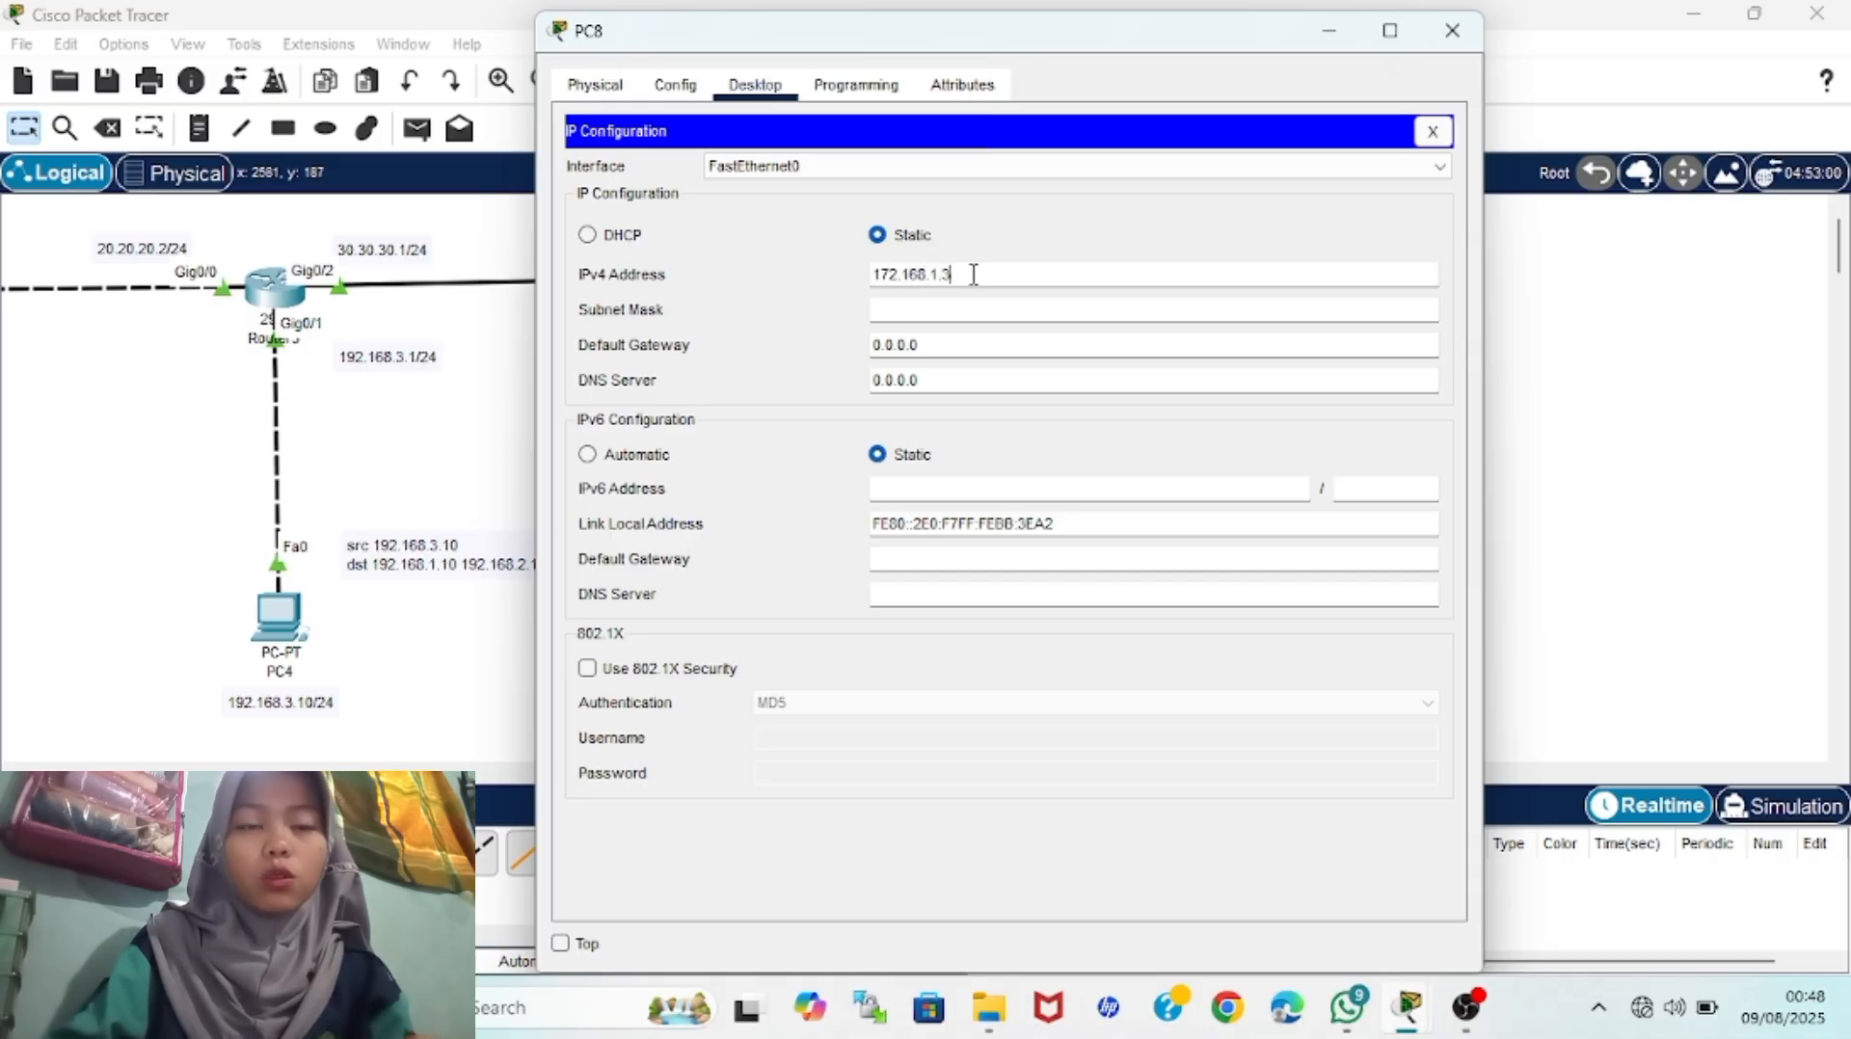
pyautogui.click(985, 311)
pyautogui.moveTo(952, 311); pyautogui.dragTo(938, 309)
pyautogui.write('255.255.255.0')
pyautogui.click(1012, 344)
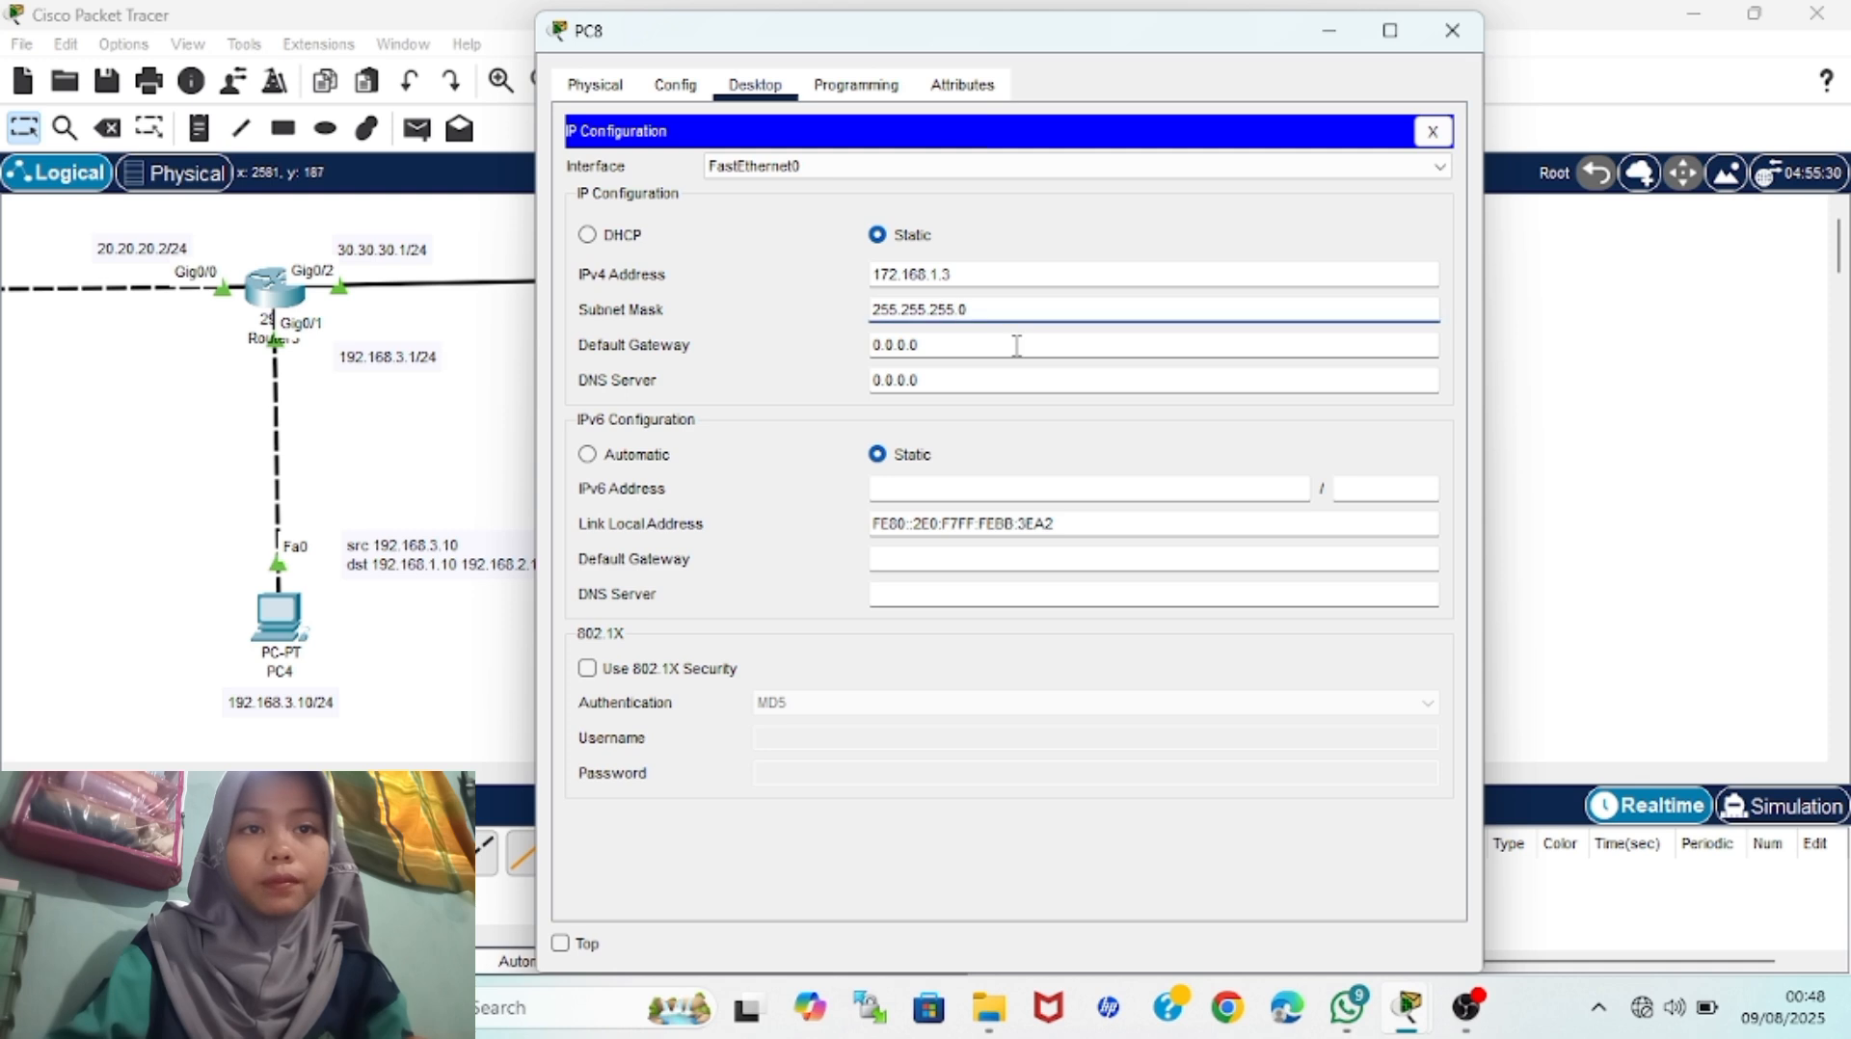
pyautogui.moveTo(923, 344); pyautogui.dragTo(856, 349)
pyautogui.write('172.168.1.1')
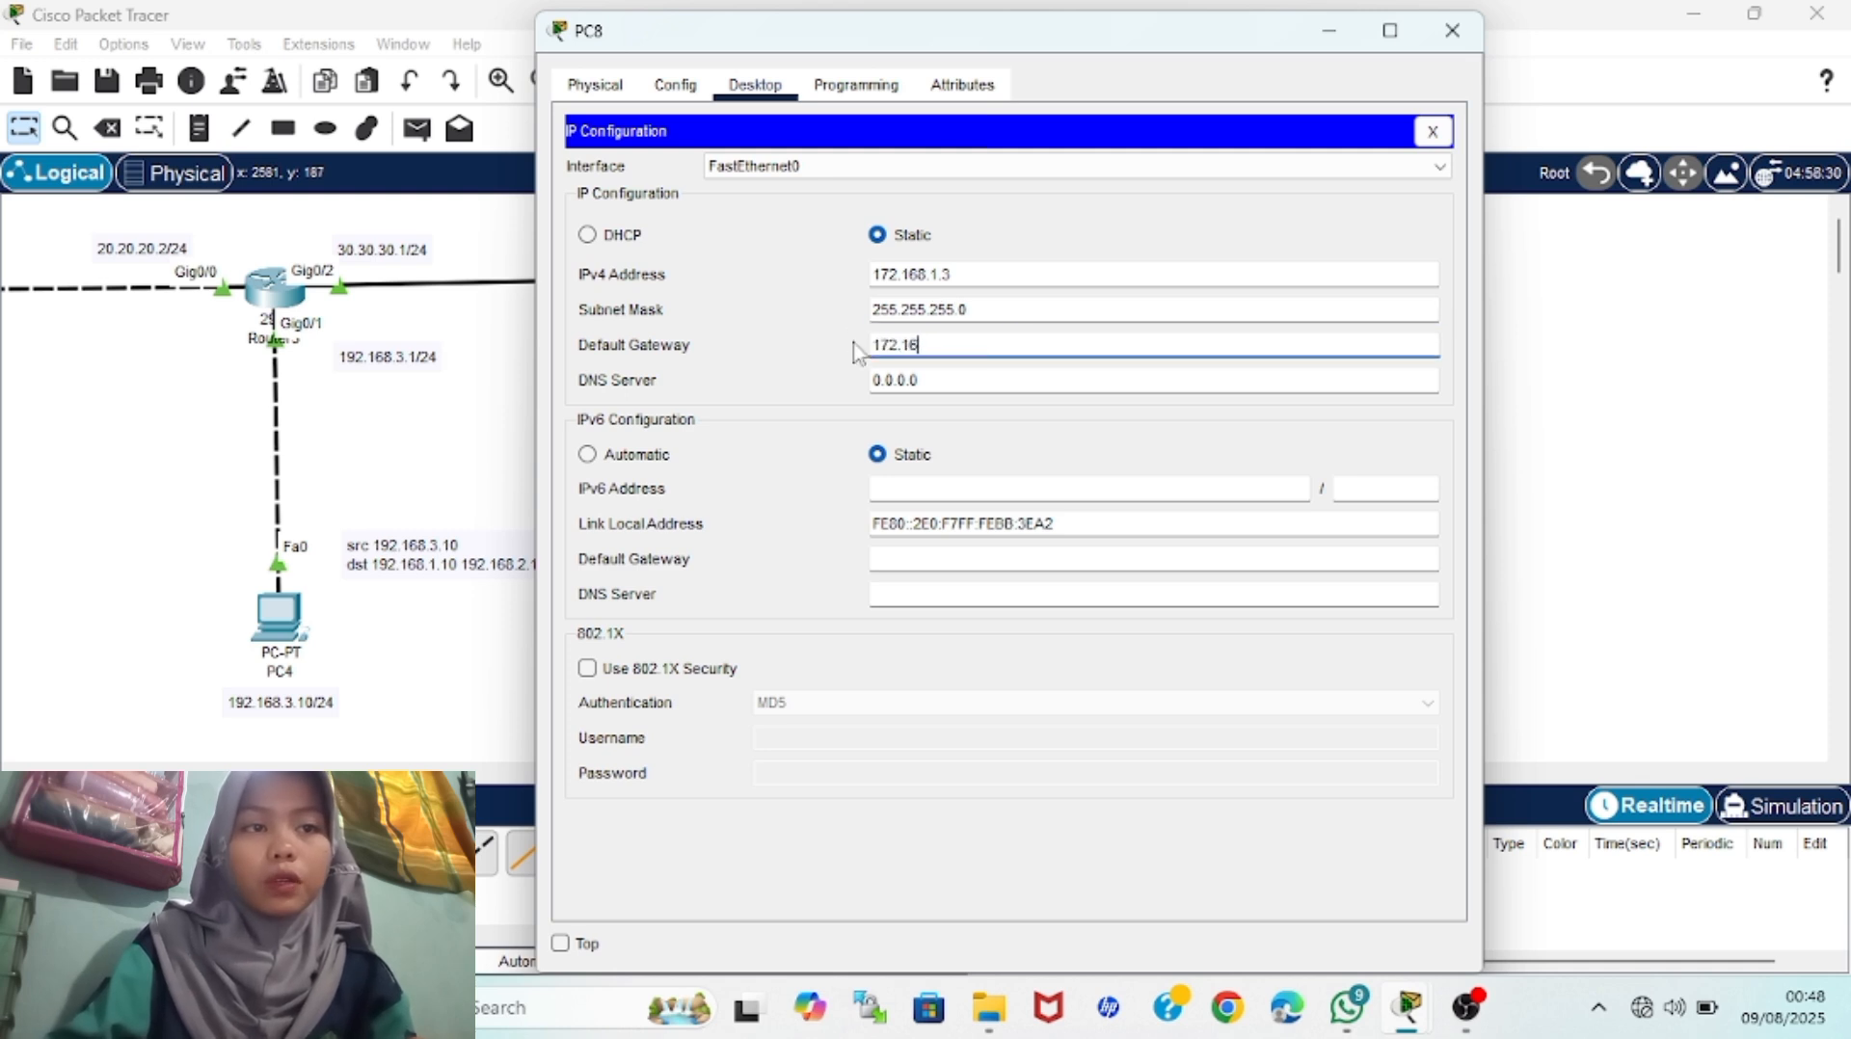
pyautogui.click(1452, 30)
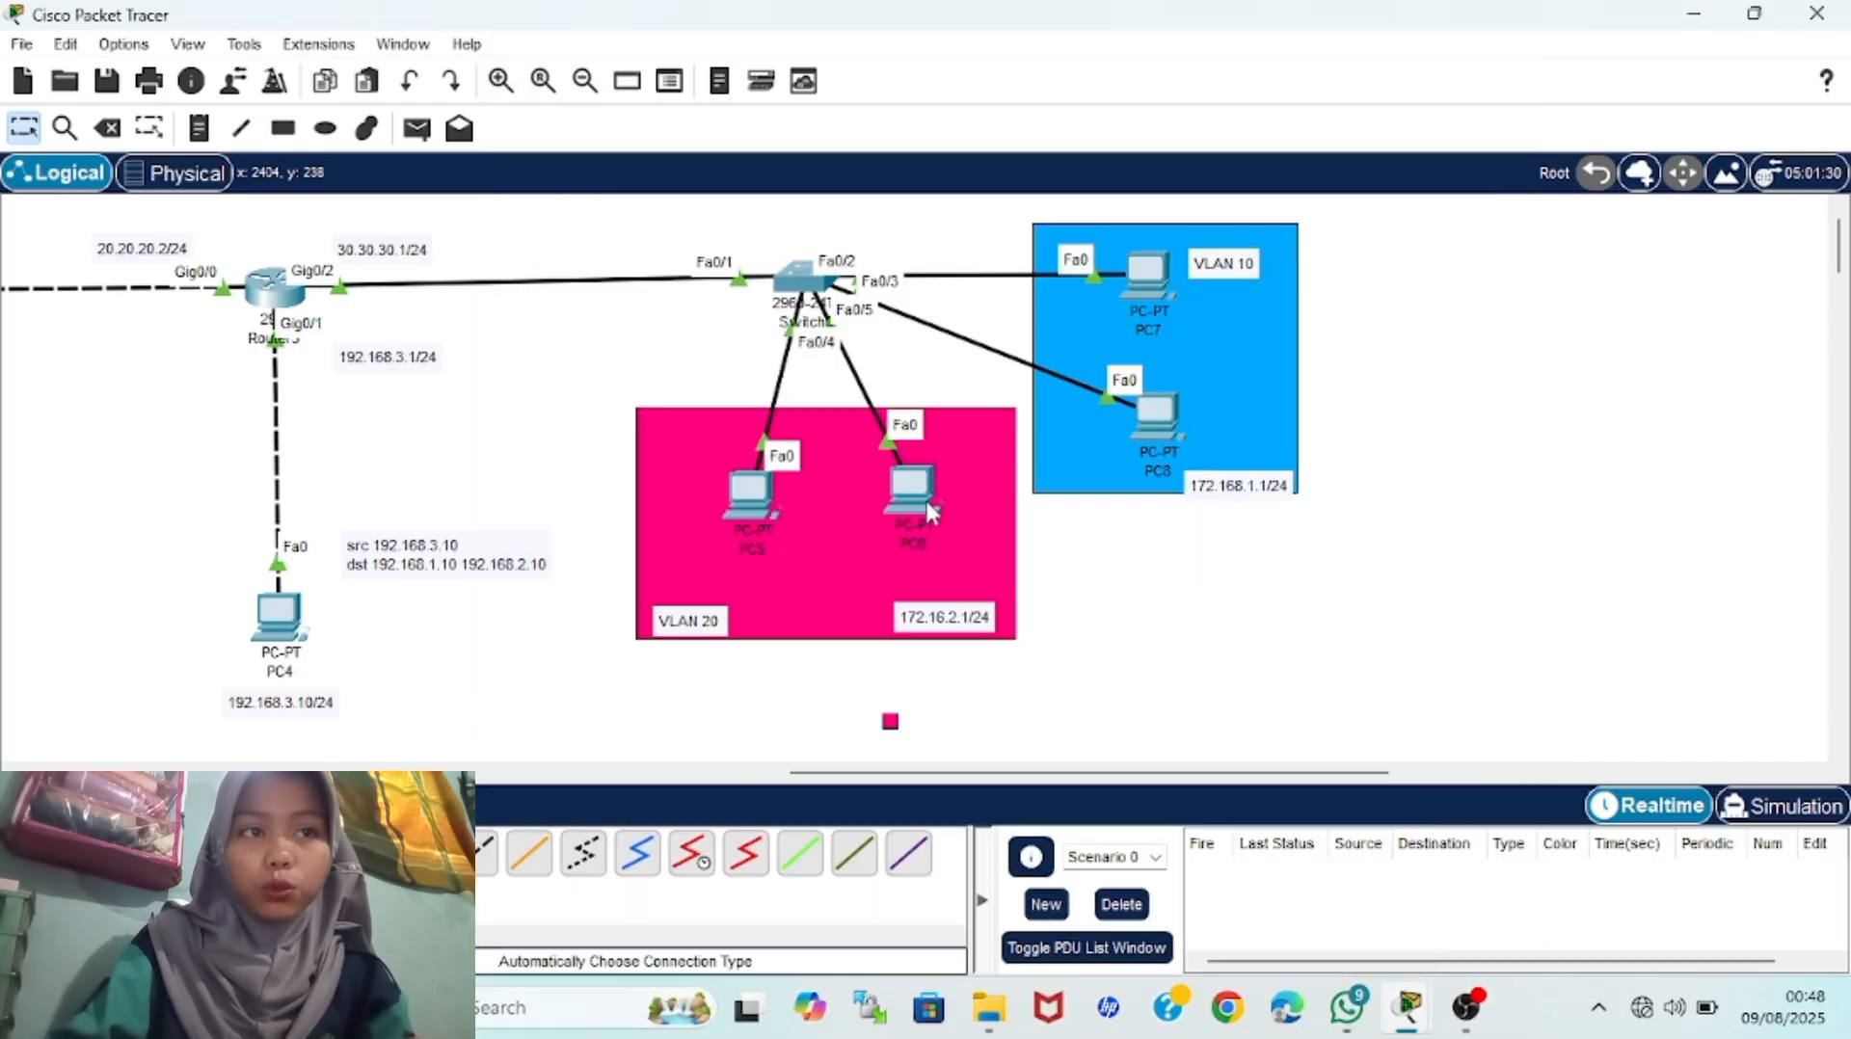
# Assign PC5 the static IP address 172.168.2.2 with subnet mask 255.255.255.0
pyautogui.moveTo(889, 511)
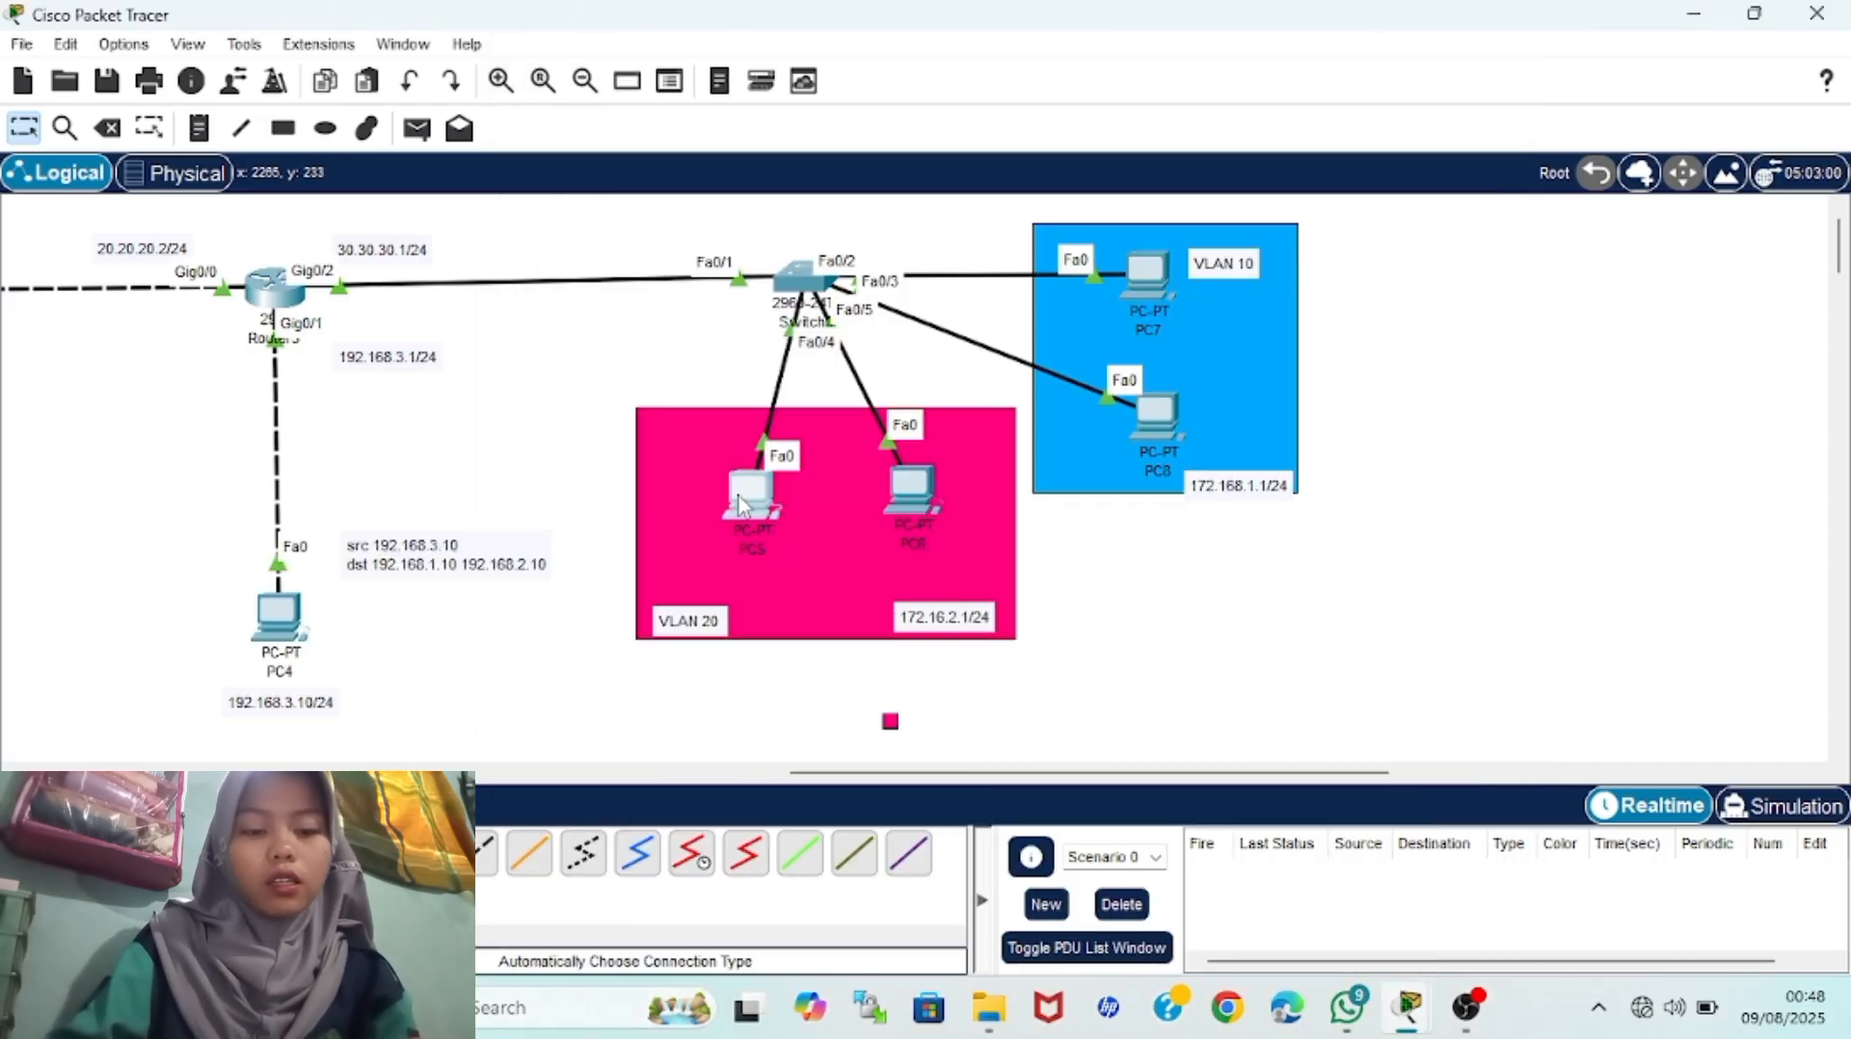
pyautogui.click(750, 492)
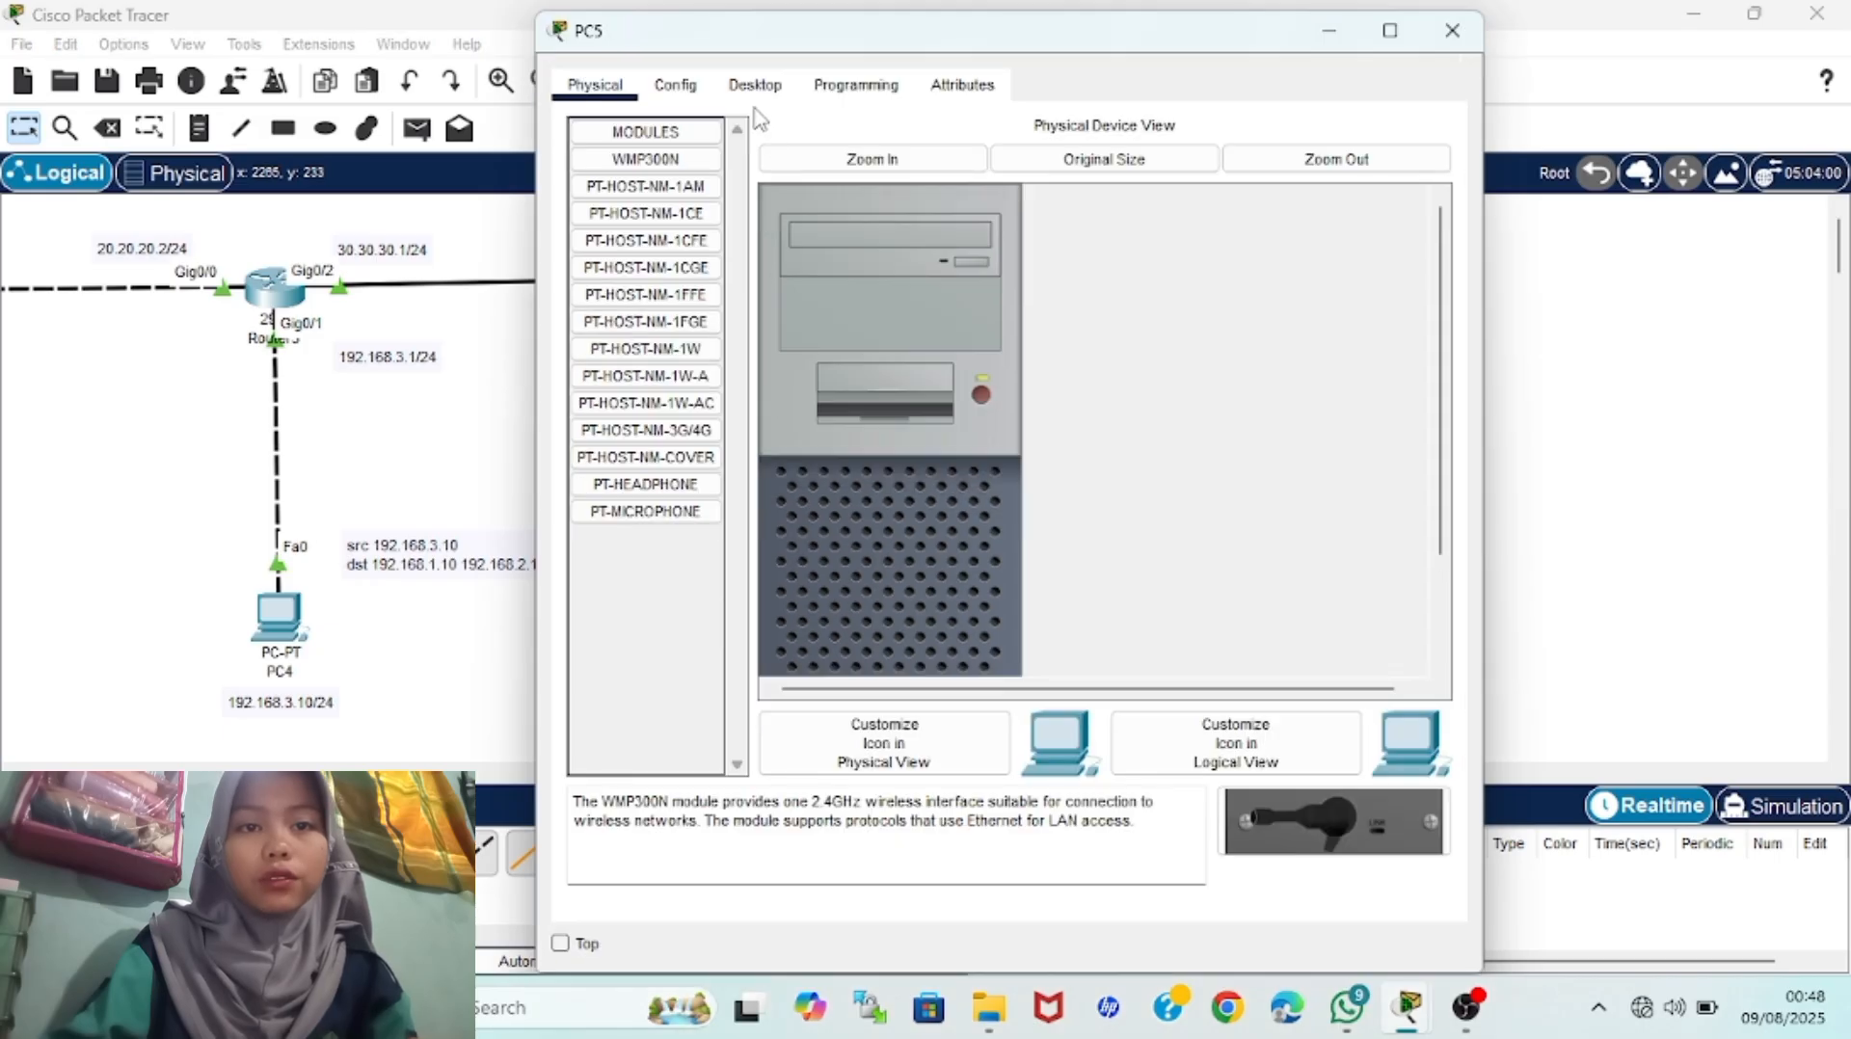
pyautogui.click(754, 87)
pyautogui.click(694, 159)
pyautogui.click(914, 267)
pyautogui.write('172.168')
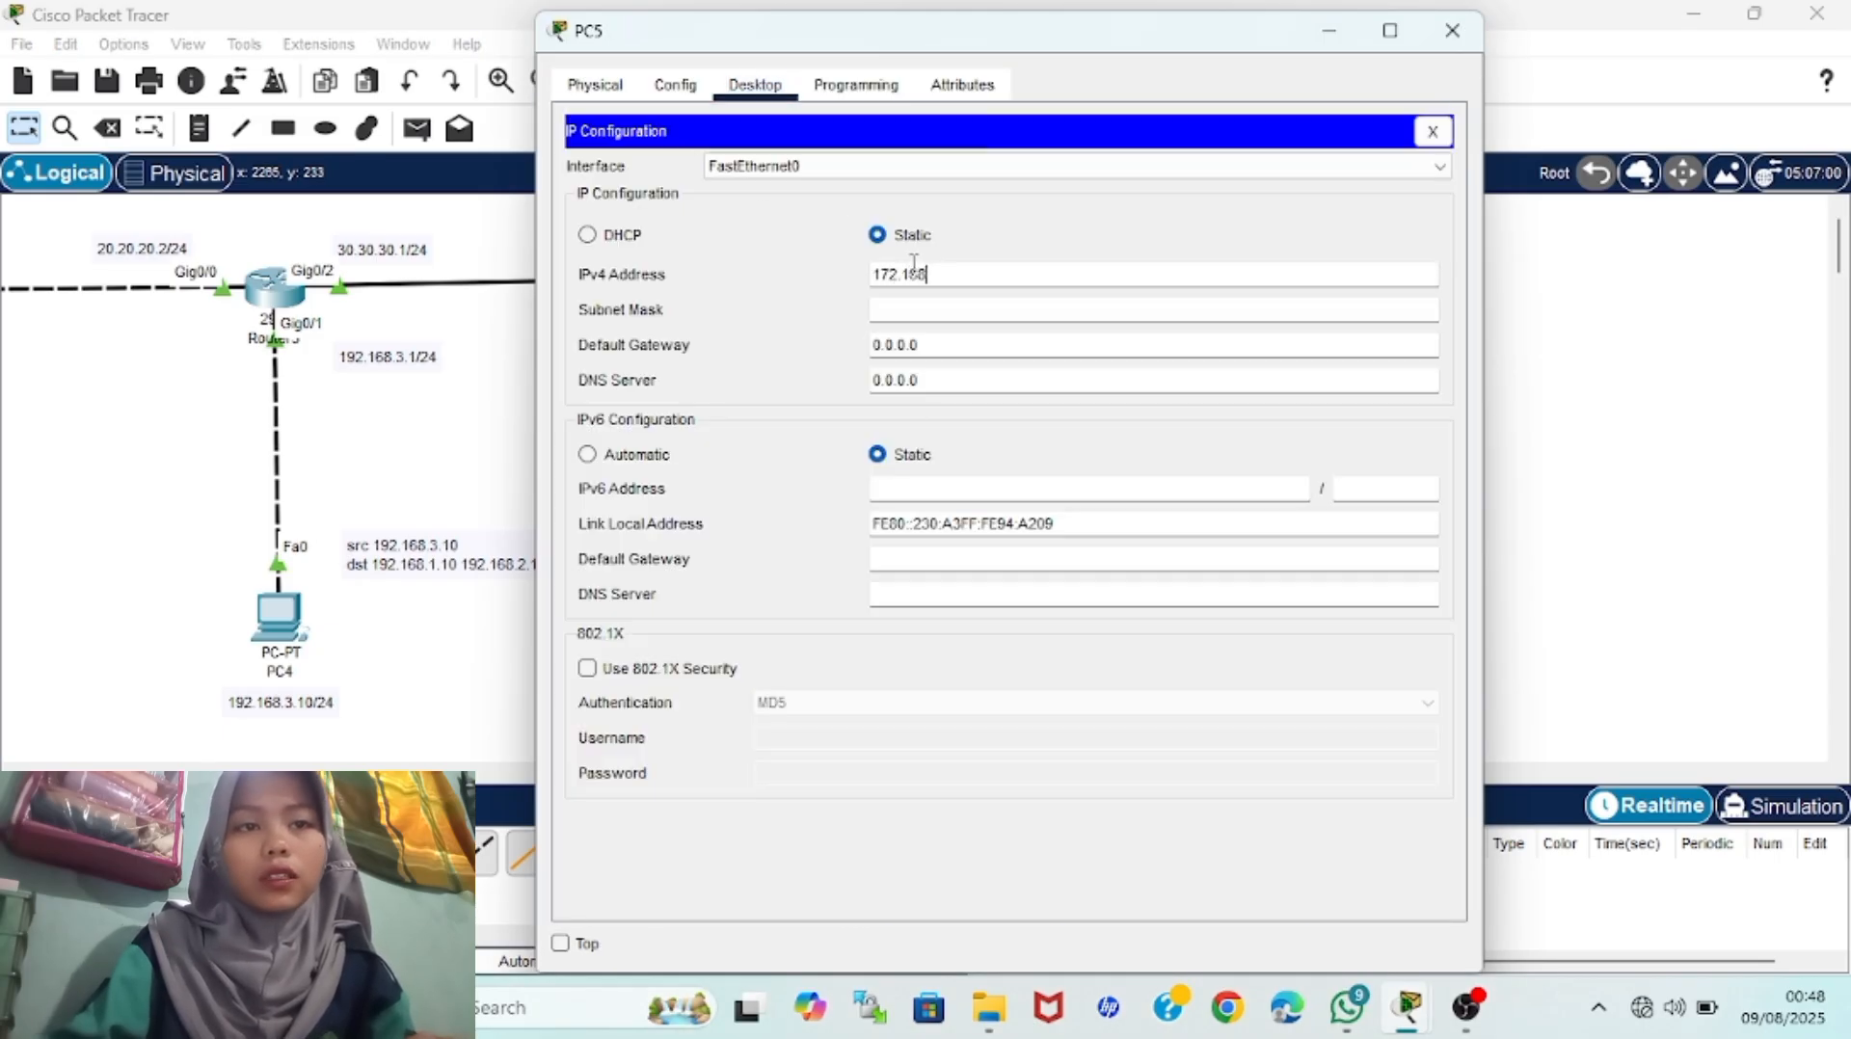
pyautogui.write('.2.2')
pyautogui.click(938, 307)
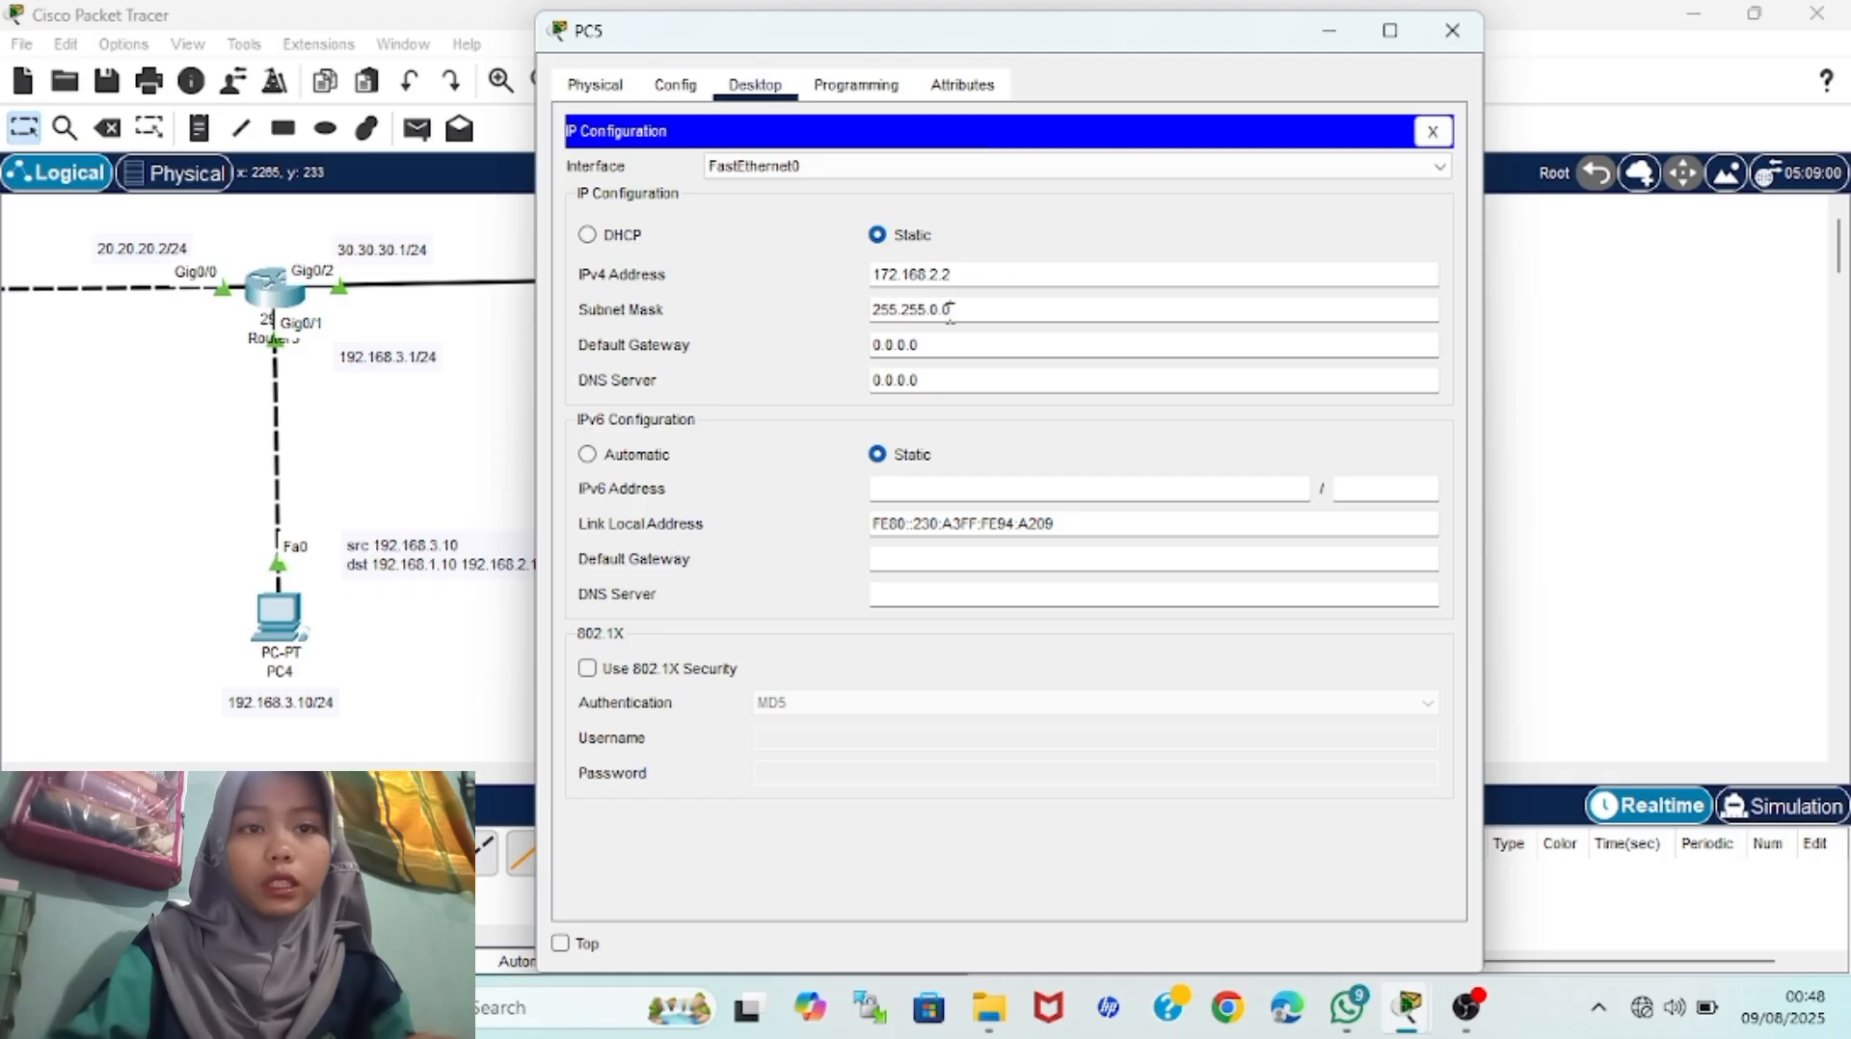
pyautogui.write('255.')
# Set PC5's default gateway to 172.168.2.1 and return to the topology
pyautogui.press('Tab')
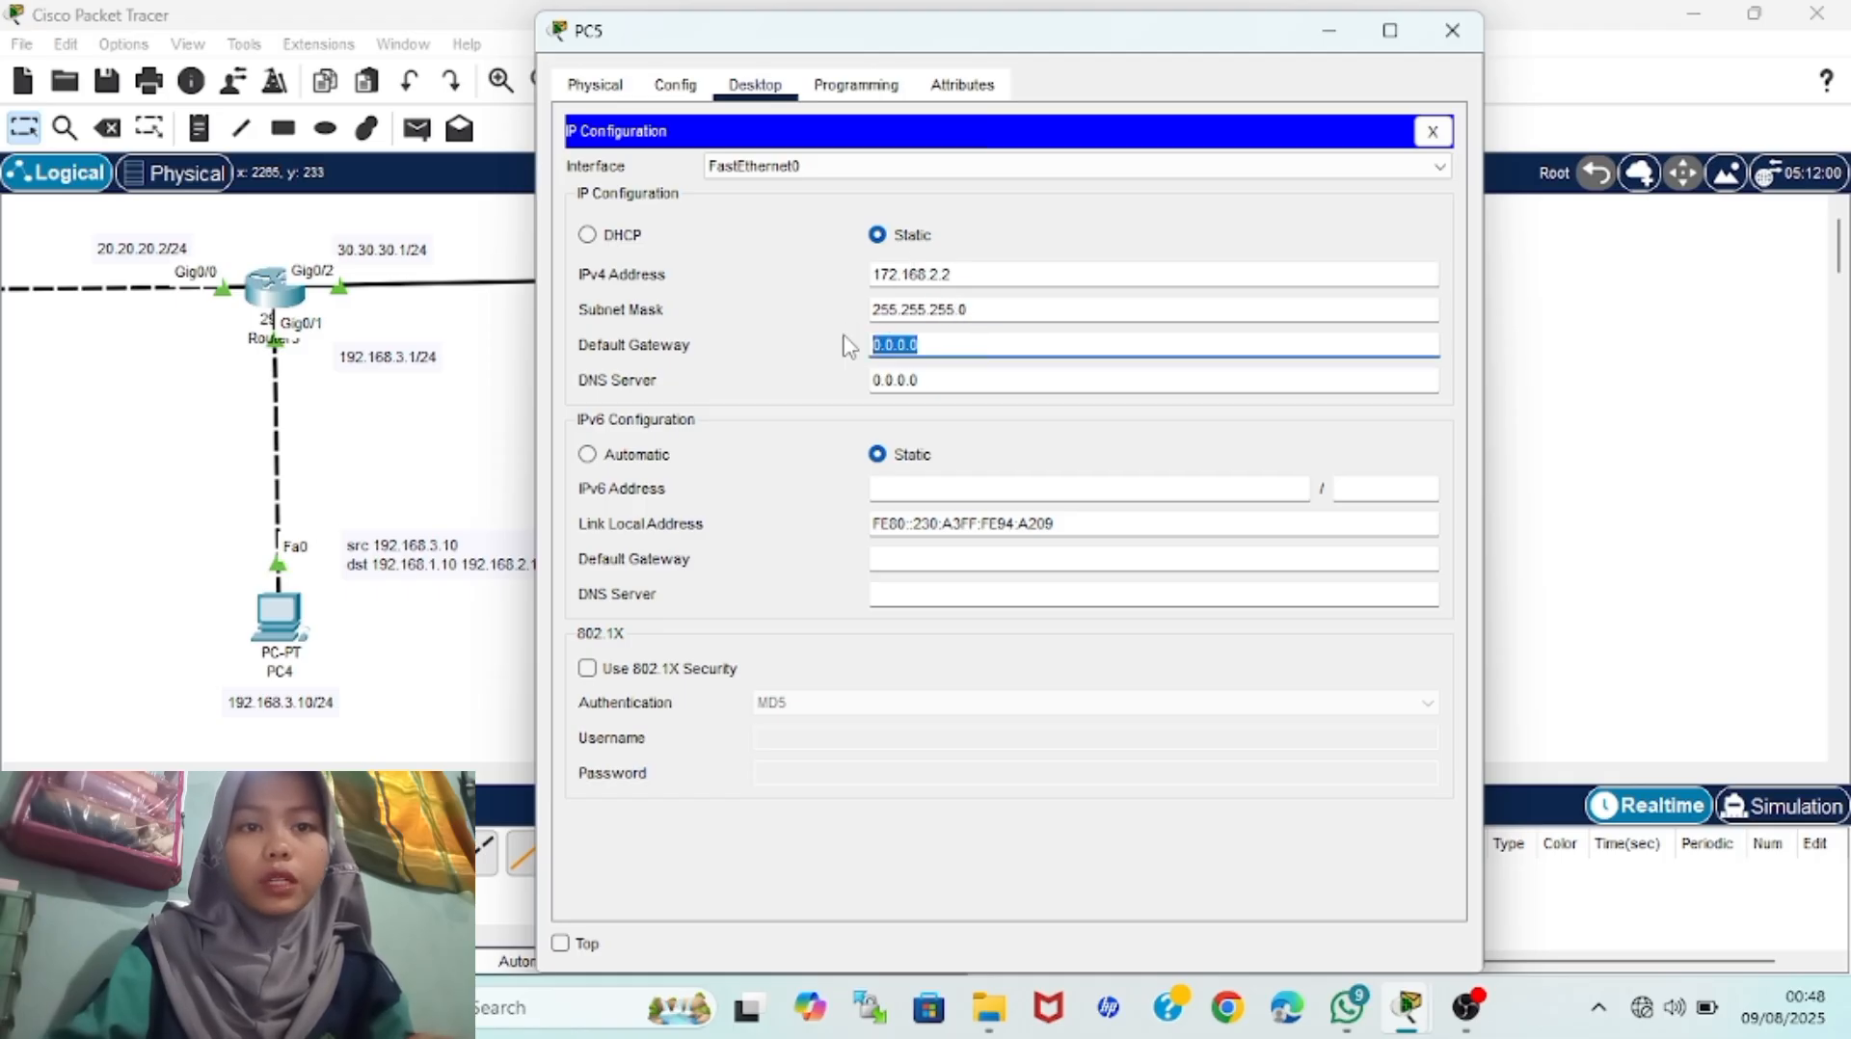
pyautogui.write('172.168.1.1')
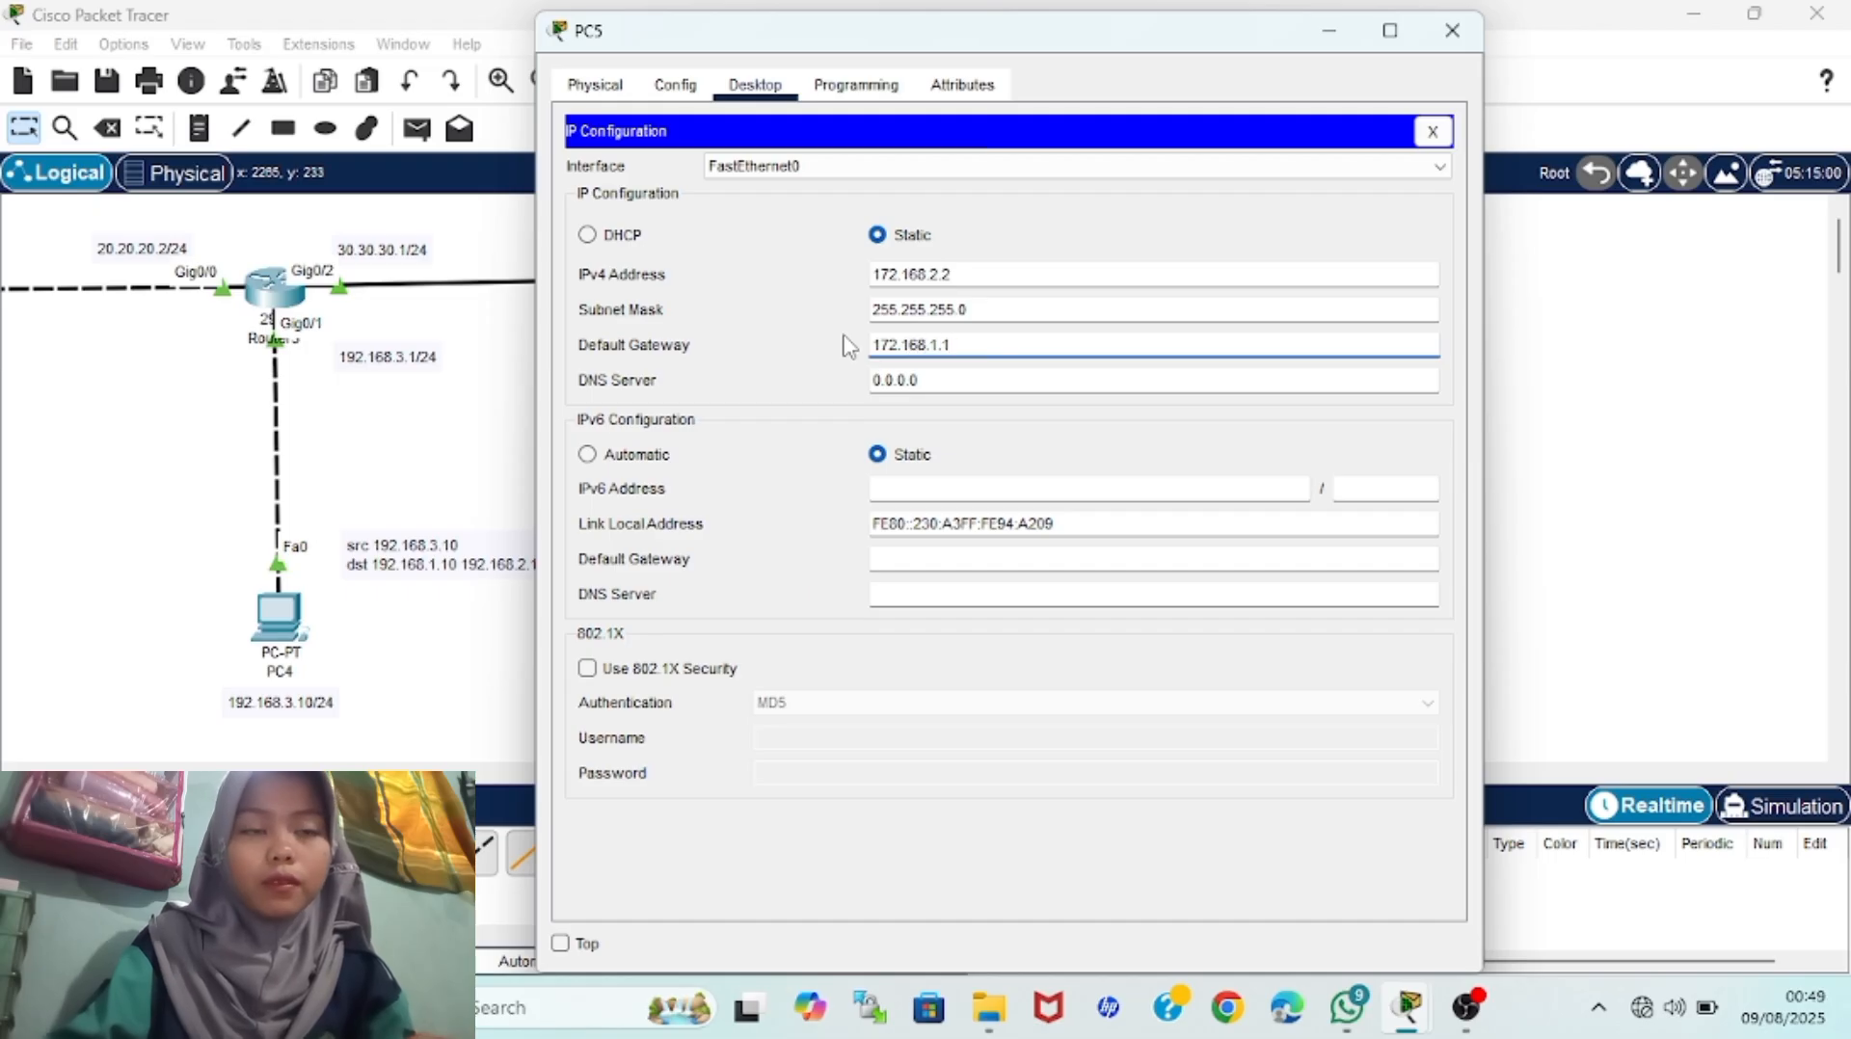
pyautogui.click(952, 343)
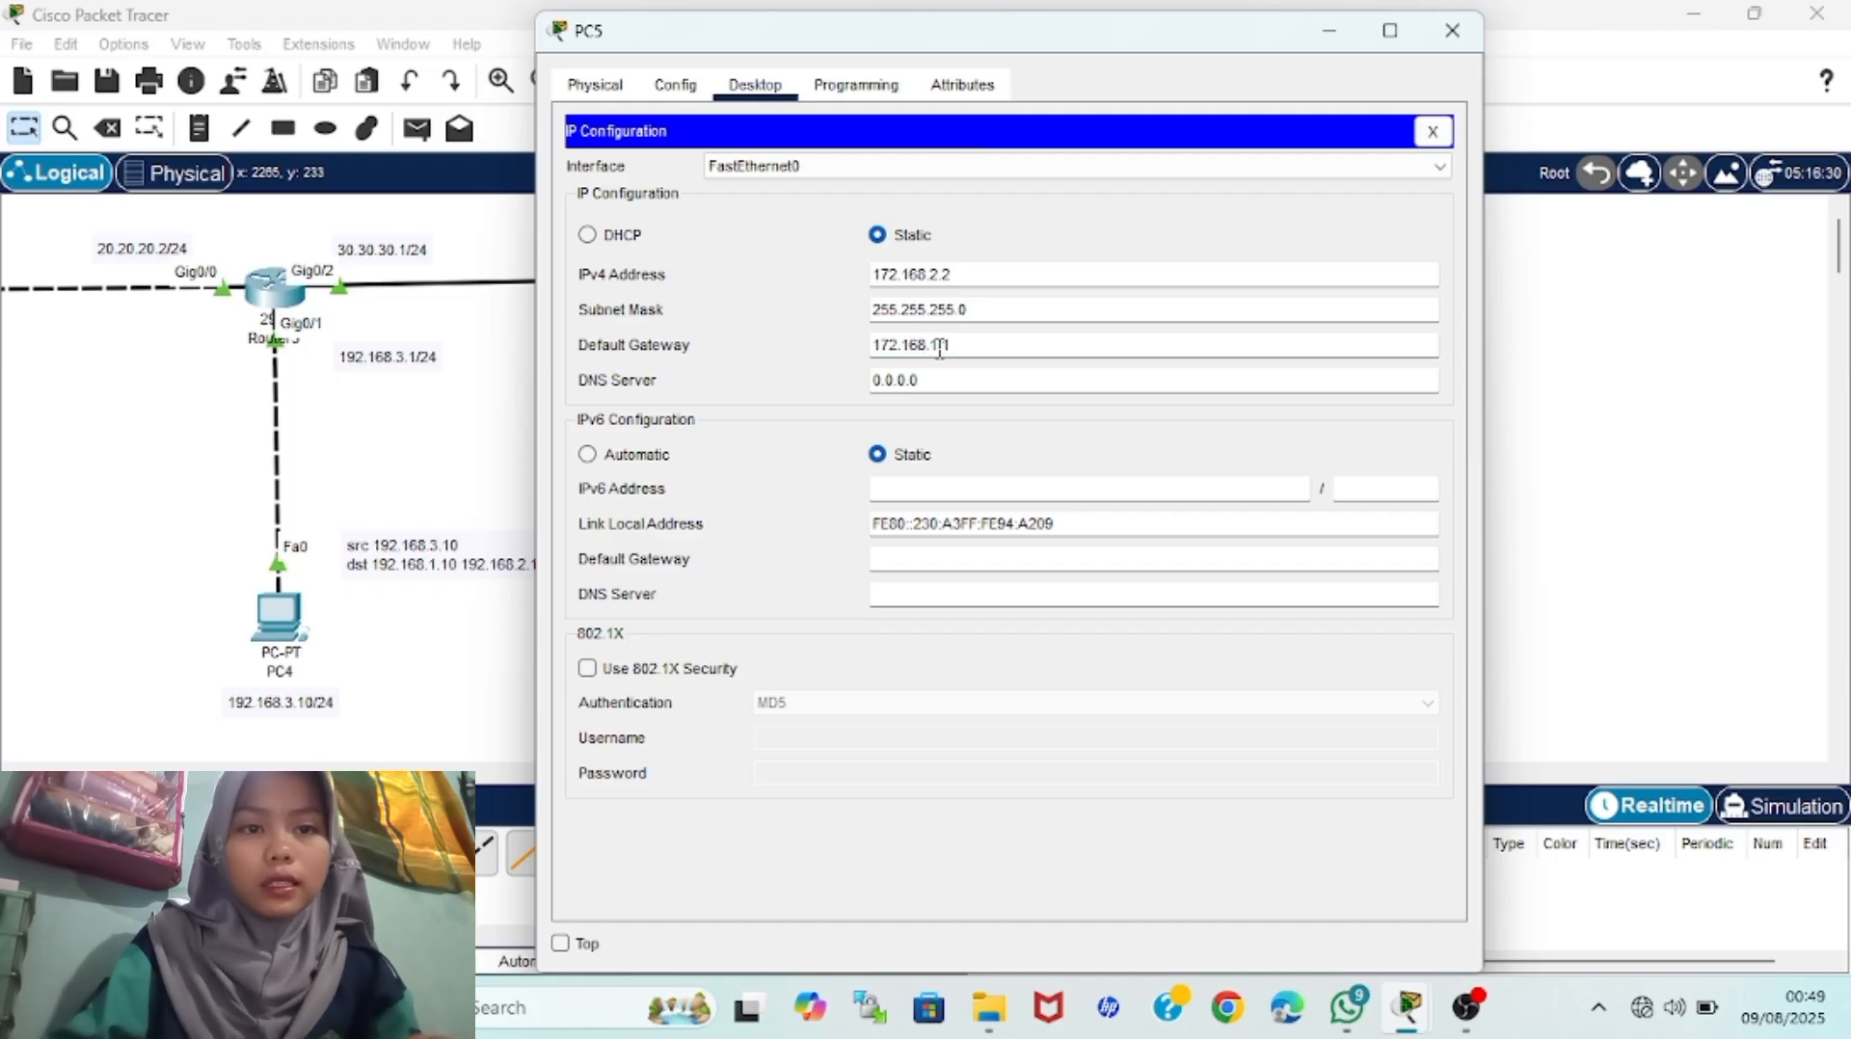
pyautogui.press('BackSpace')
pyautogui.write('2')
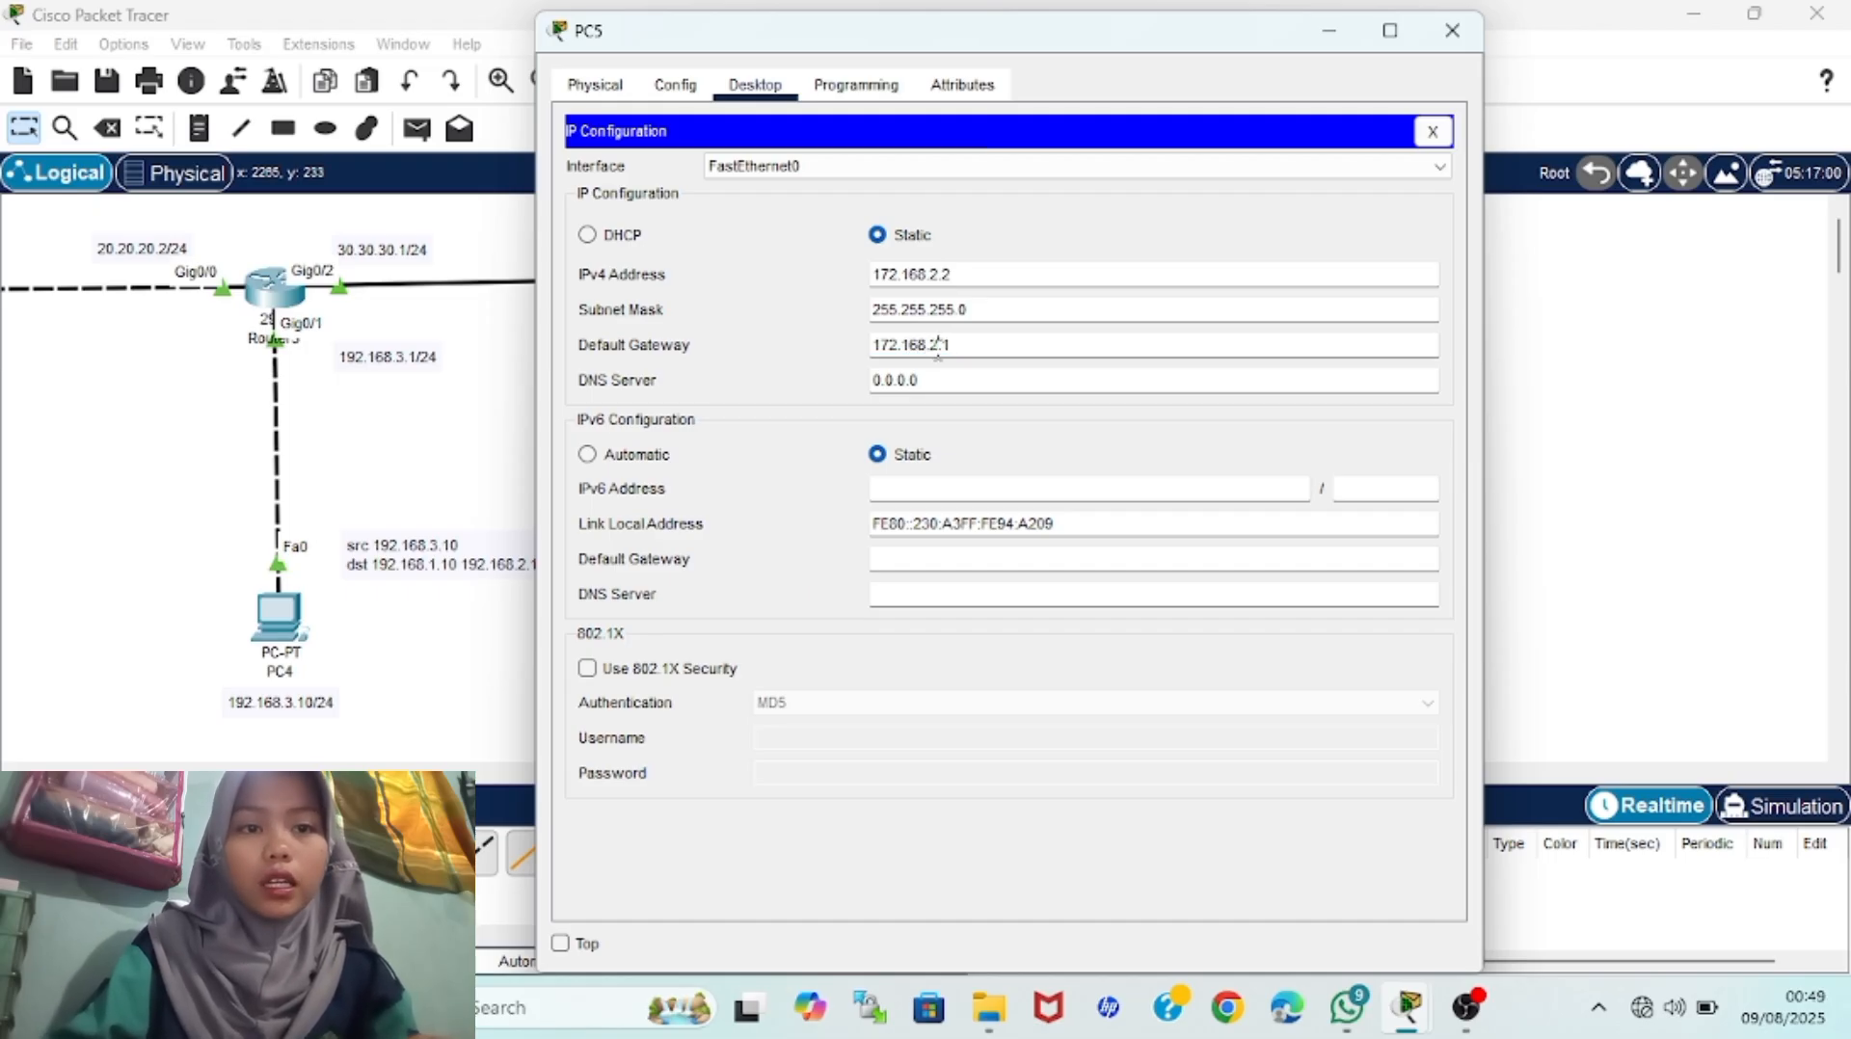
pyautogui.click(1454, 33)
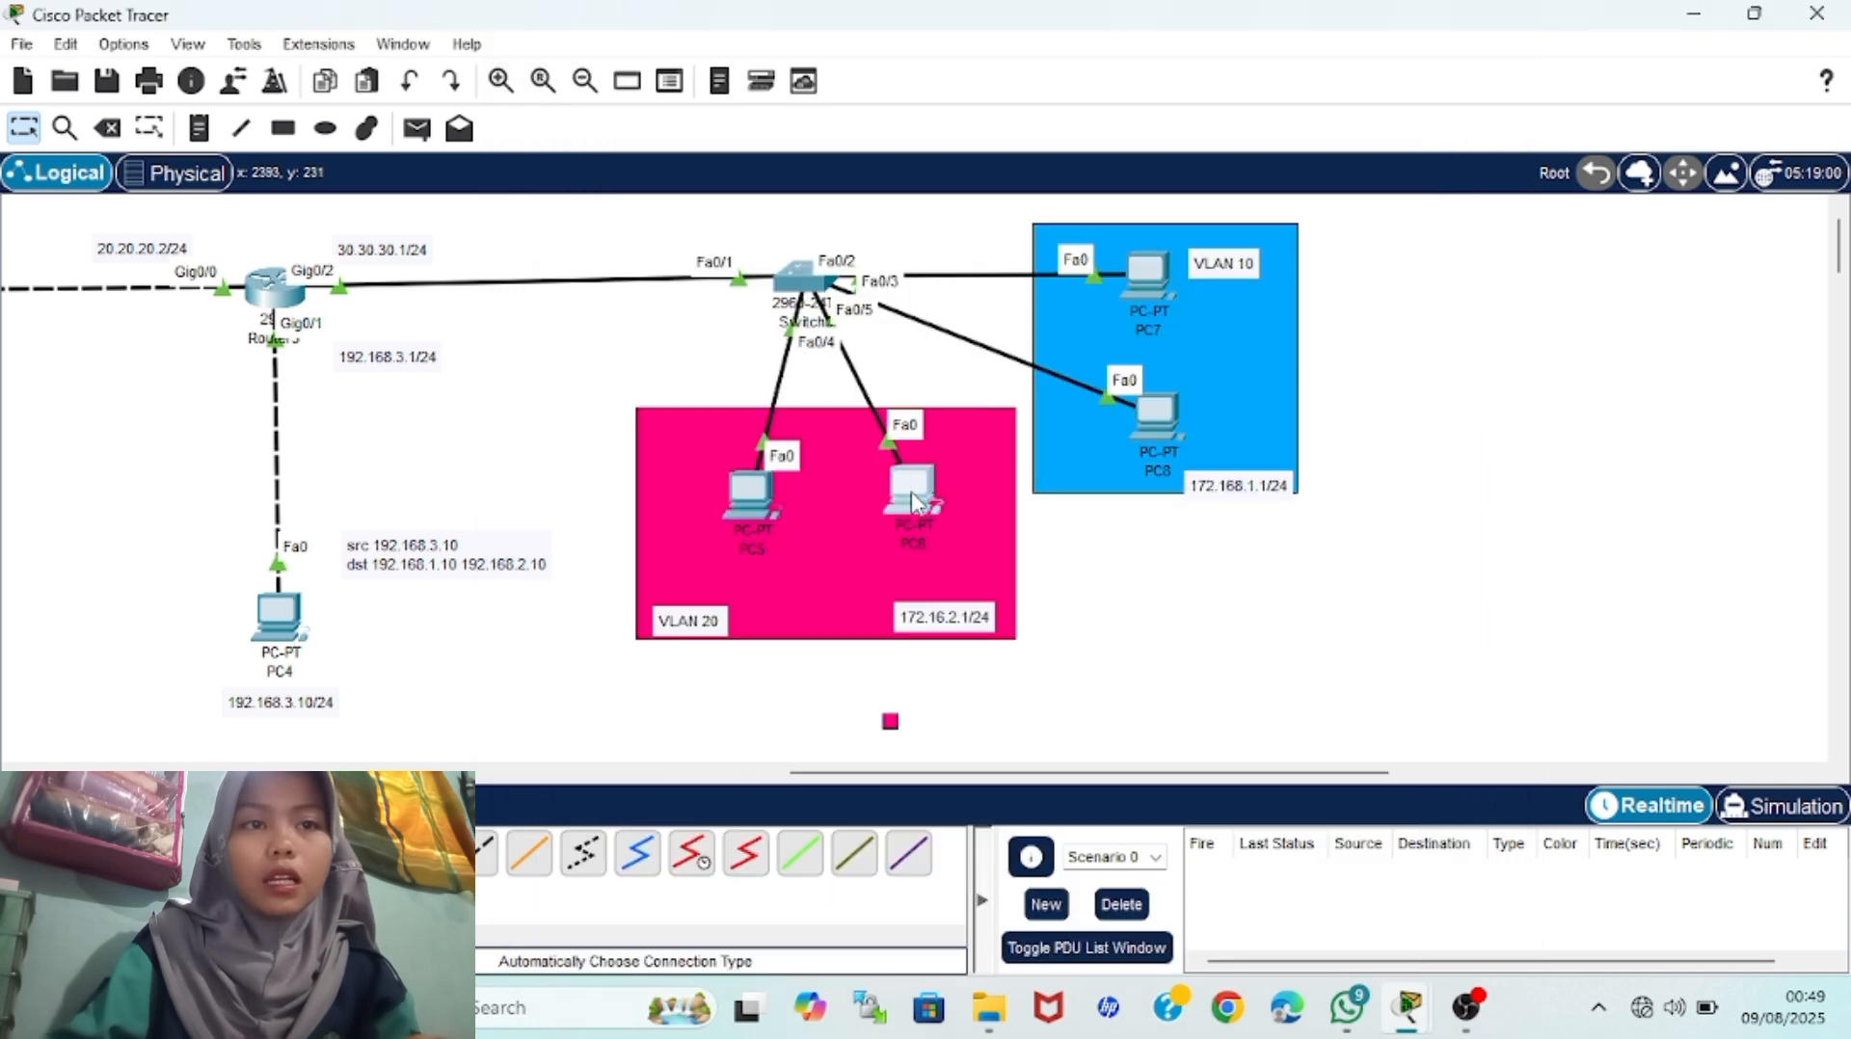
# Configure PC6 with the static IP address 172.168.2.3, mask 255.255.255.0 and default gateway 172.168.2.1
pyautogui.click(913, 501)
pyautogui.click(755, 85)
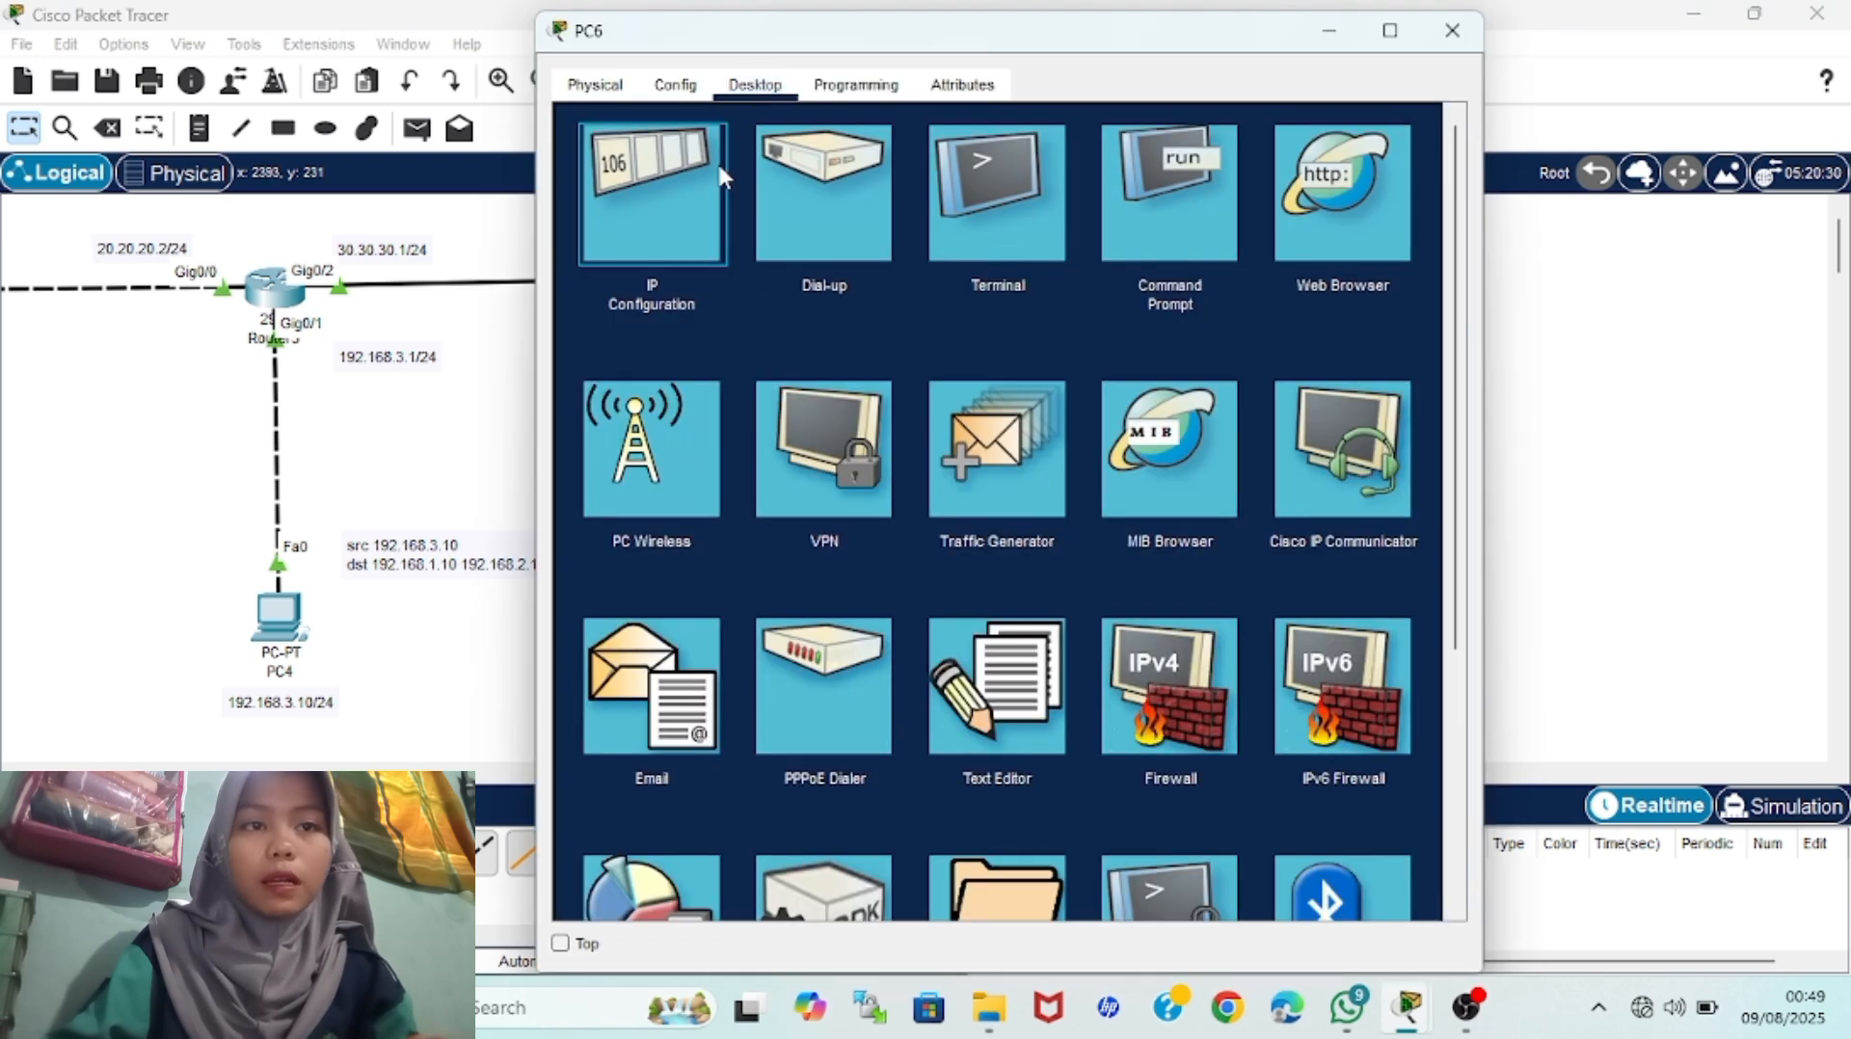
pyautogui.click(652, 193)
pyautogui.click(923, 272)
pyautogui.write('172.168.2.')
pyautogui.click(943, 308)
pyautogui.doubleClick(943, 308)
pyautogui.click(942, 308)
pyautogui.moveTo(941, 308); pyautogui.dragTo(861, 354)
pyautogui.write('255172.168')
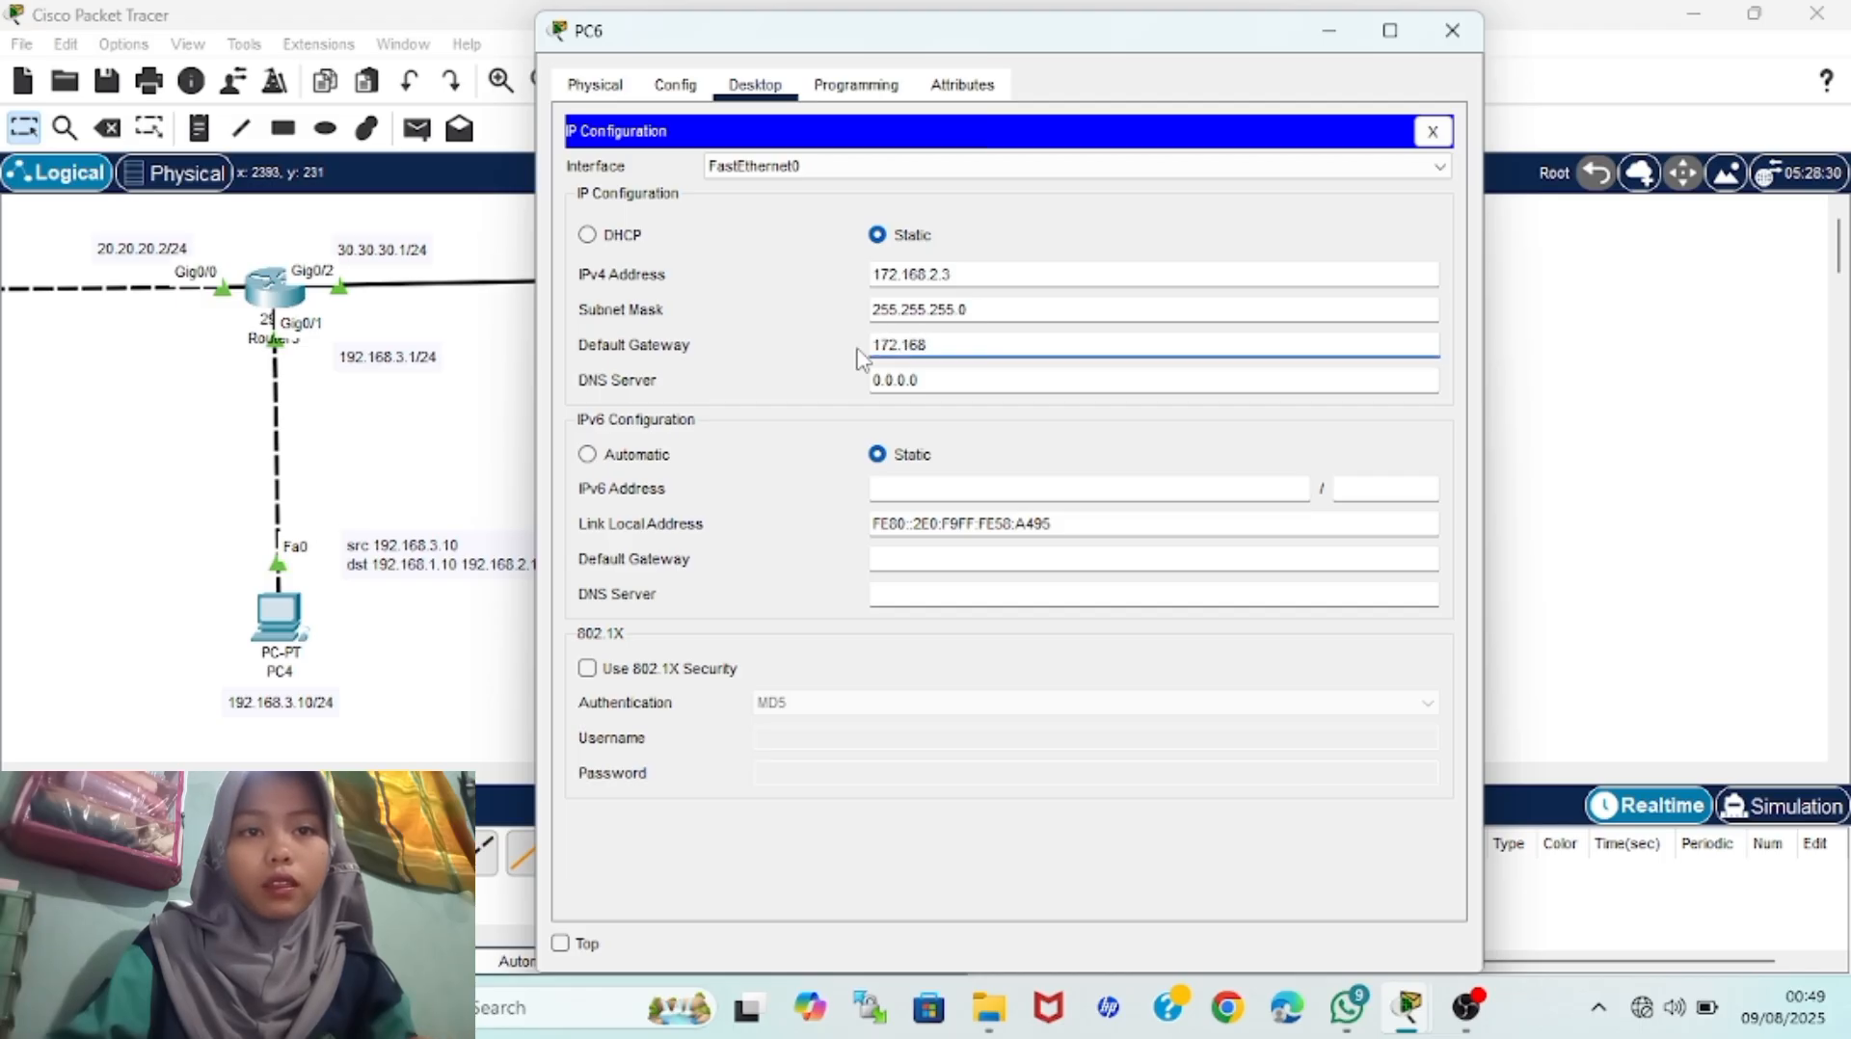
pyautogui.write('.2.1')
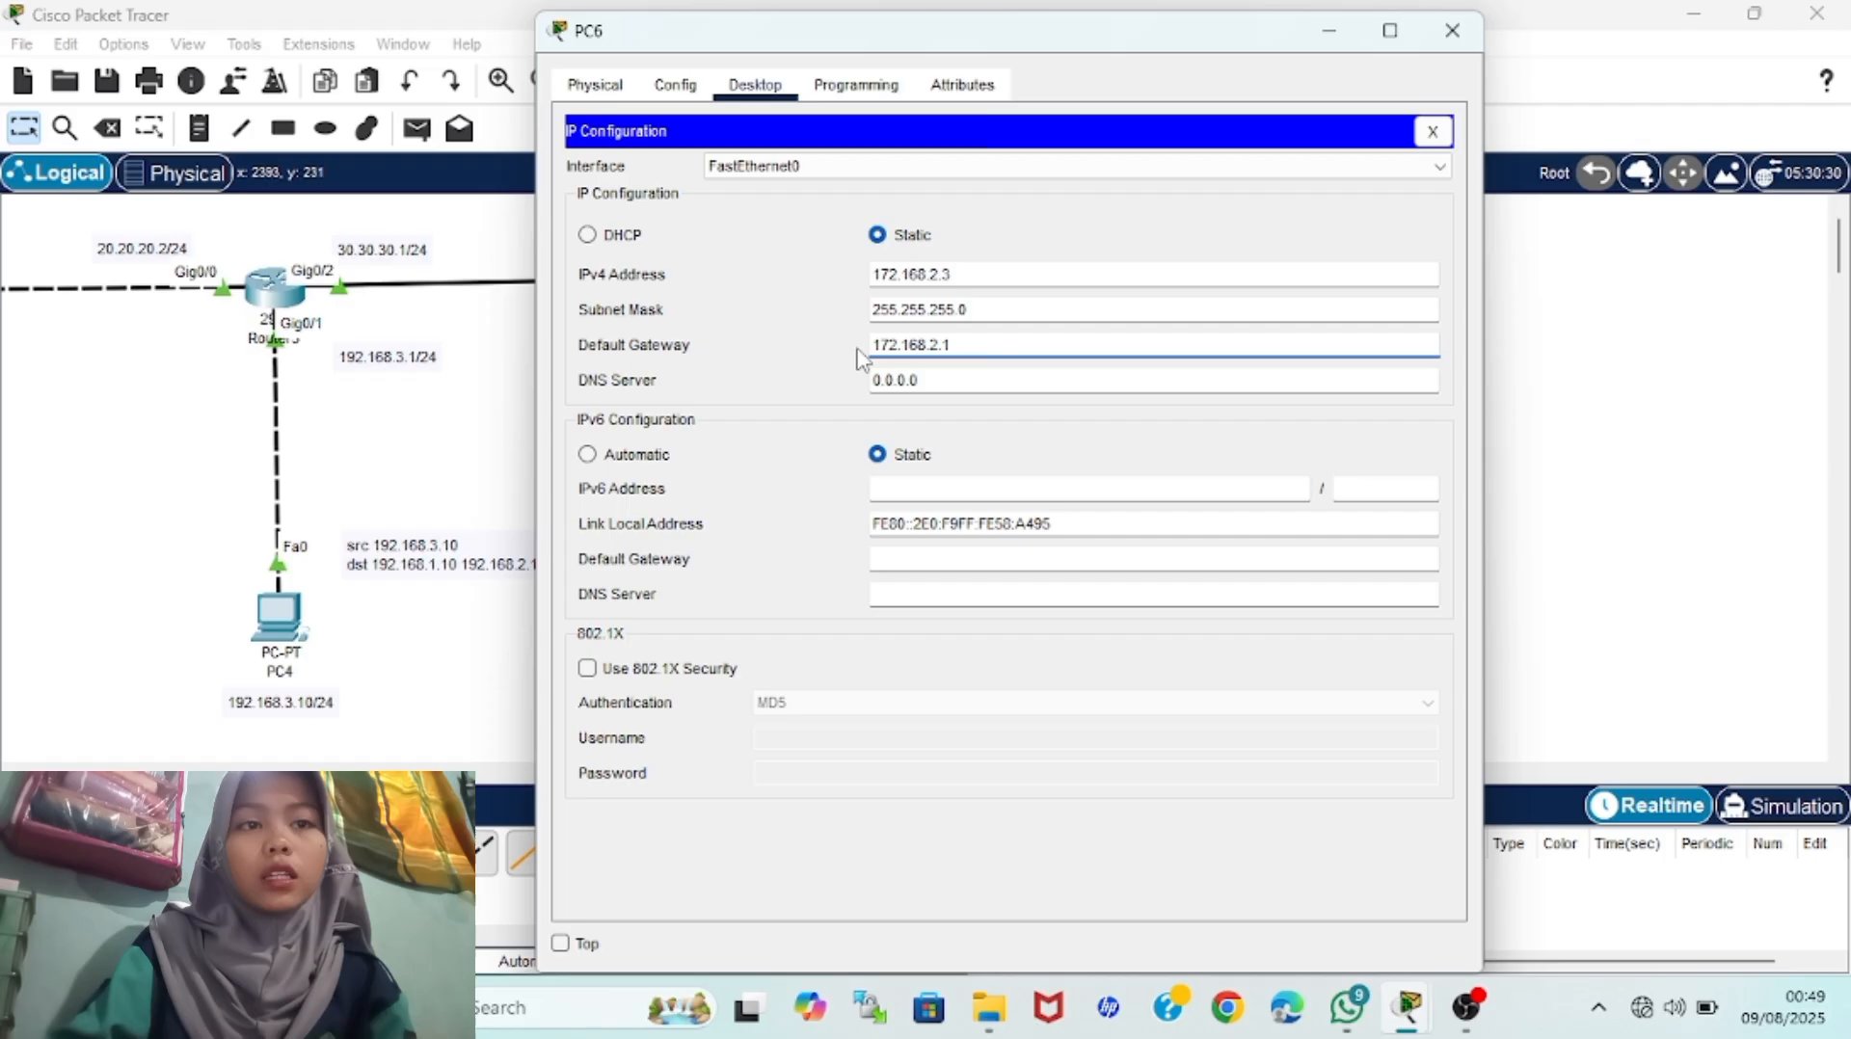
pyautogui.click(1452, 30)
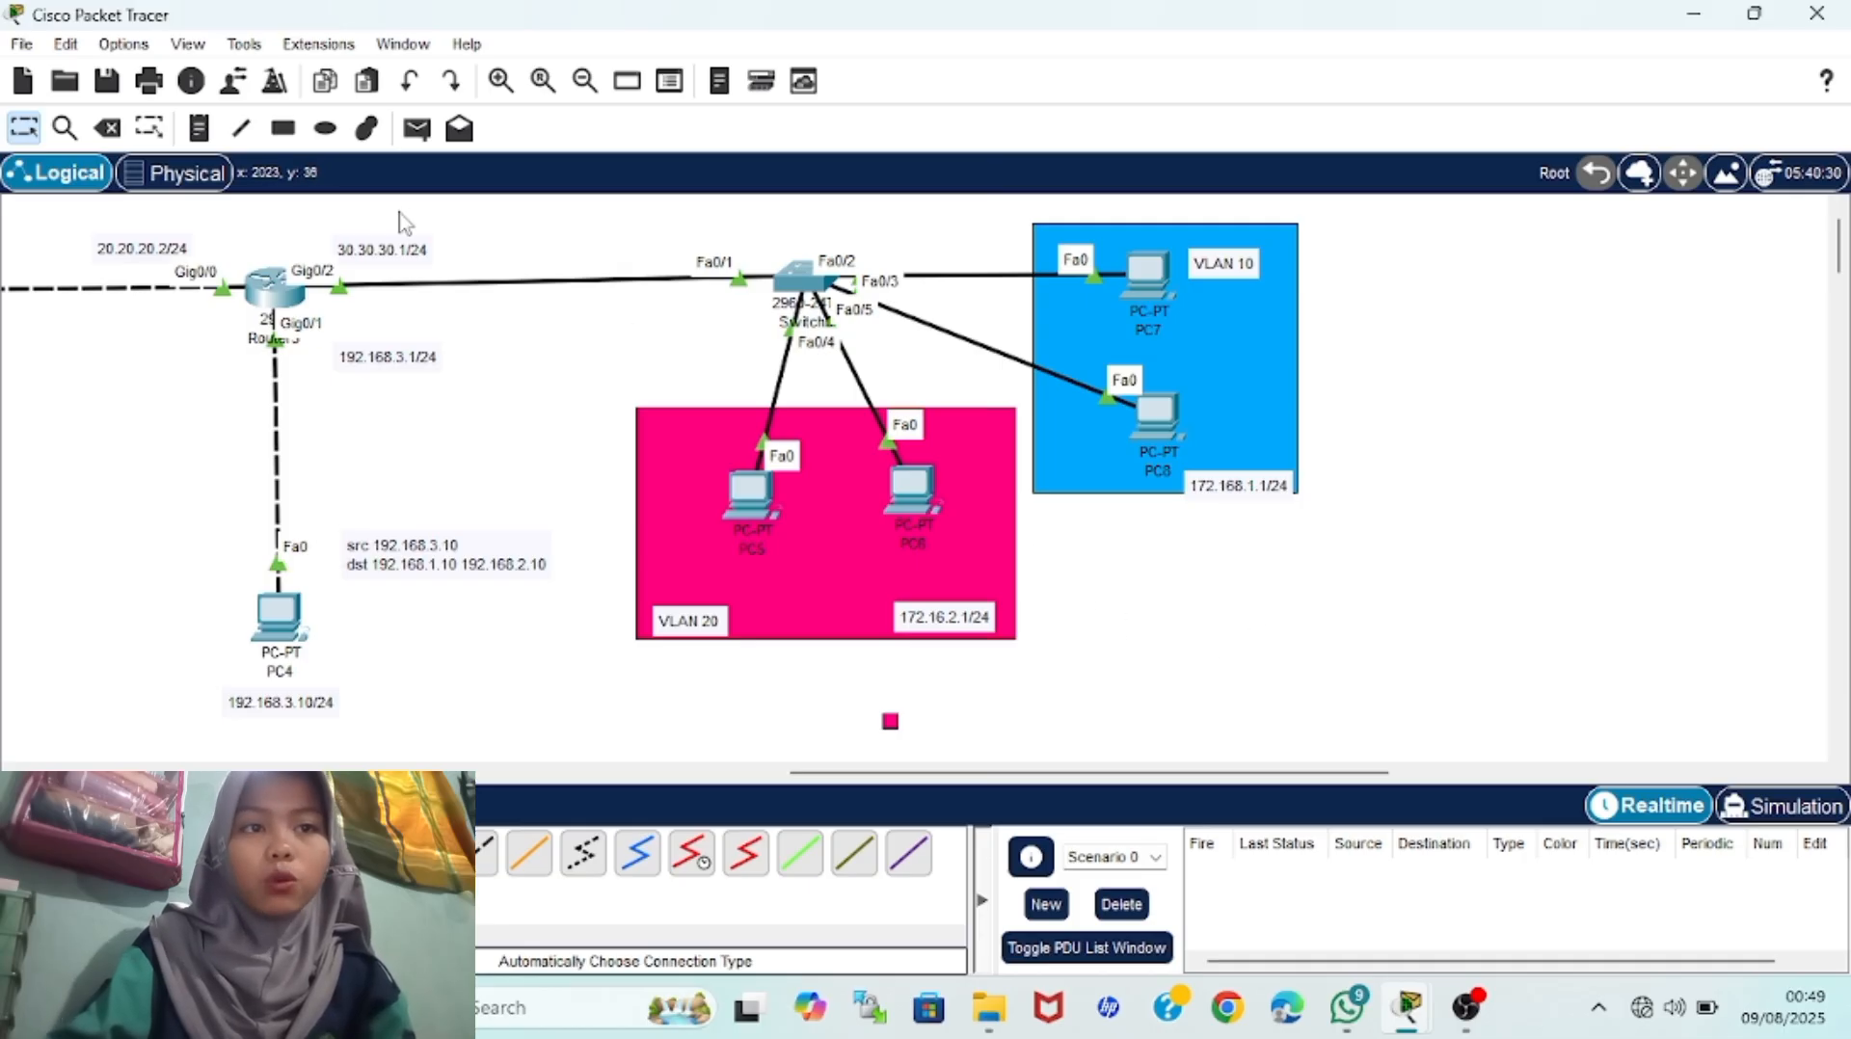
# Test connectivity within each VLAN by sending a simple PDU from PC7 to PC8 and another from PC5 to PC6
pyautogui.click(416, 128)
pyautogui.click(1147, 278)
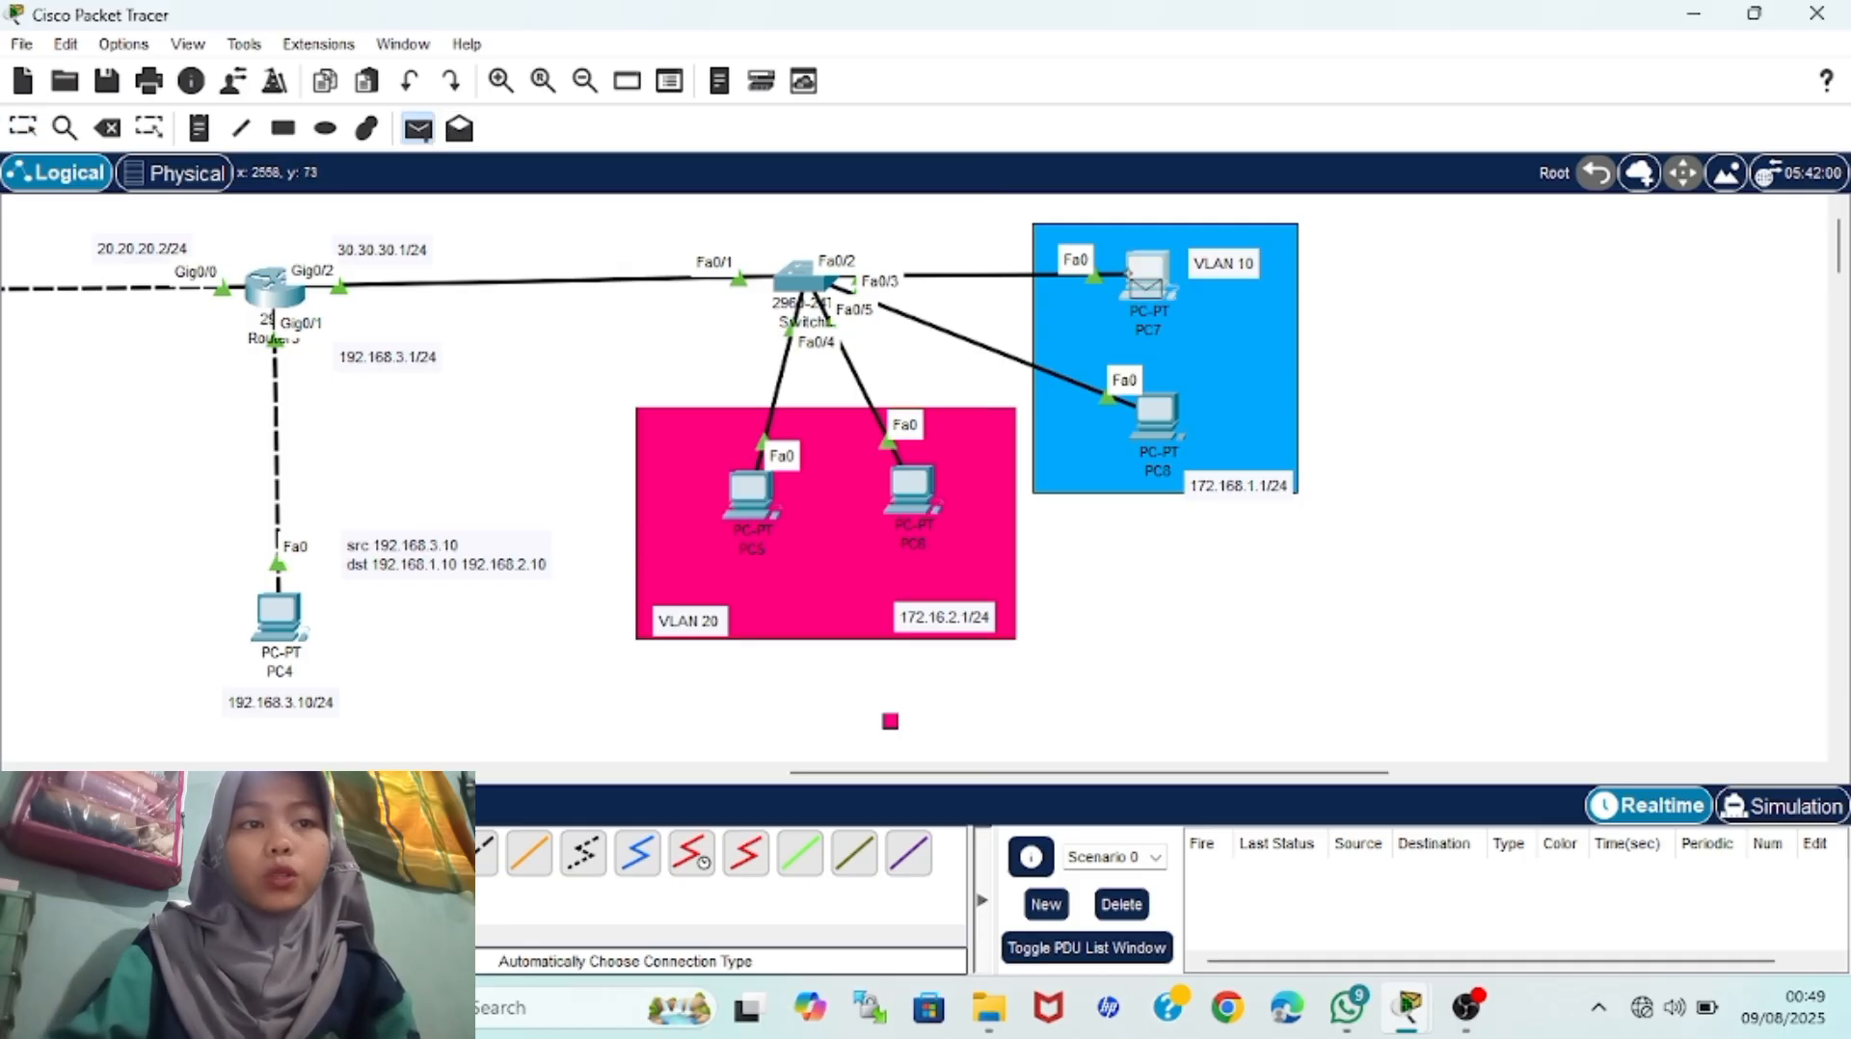
pyautogui.click(1135, 436)
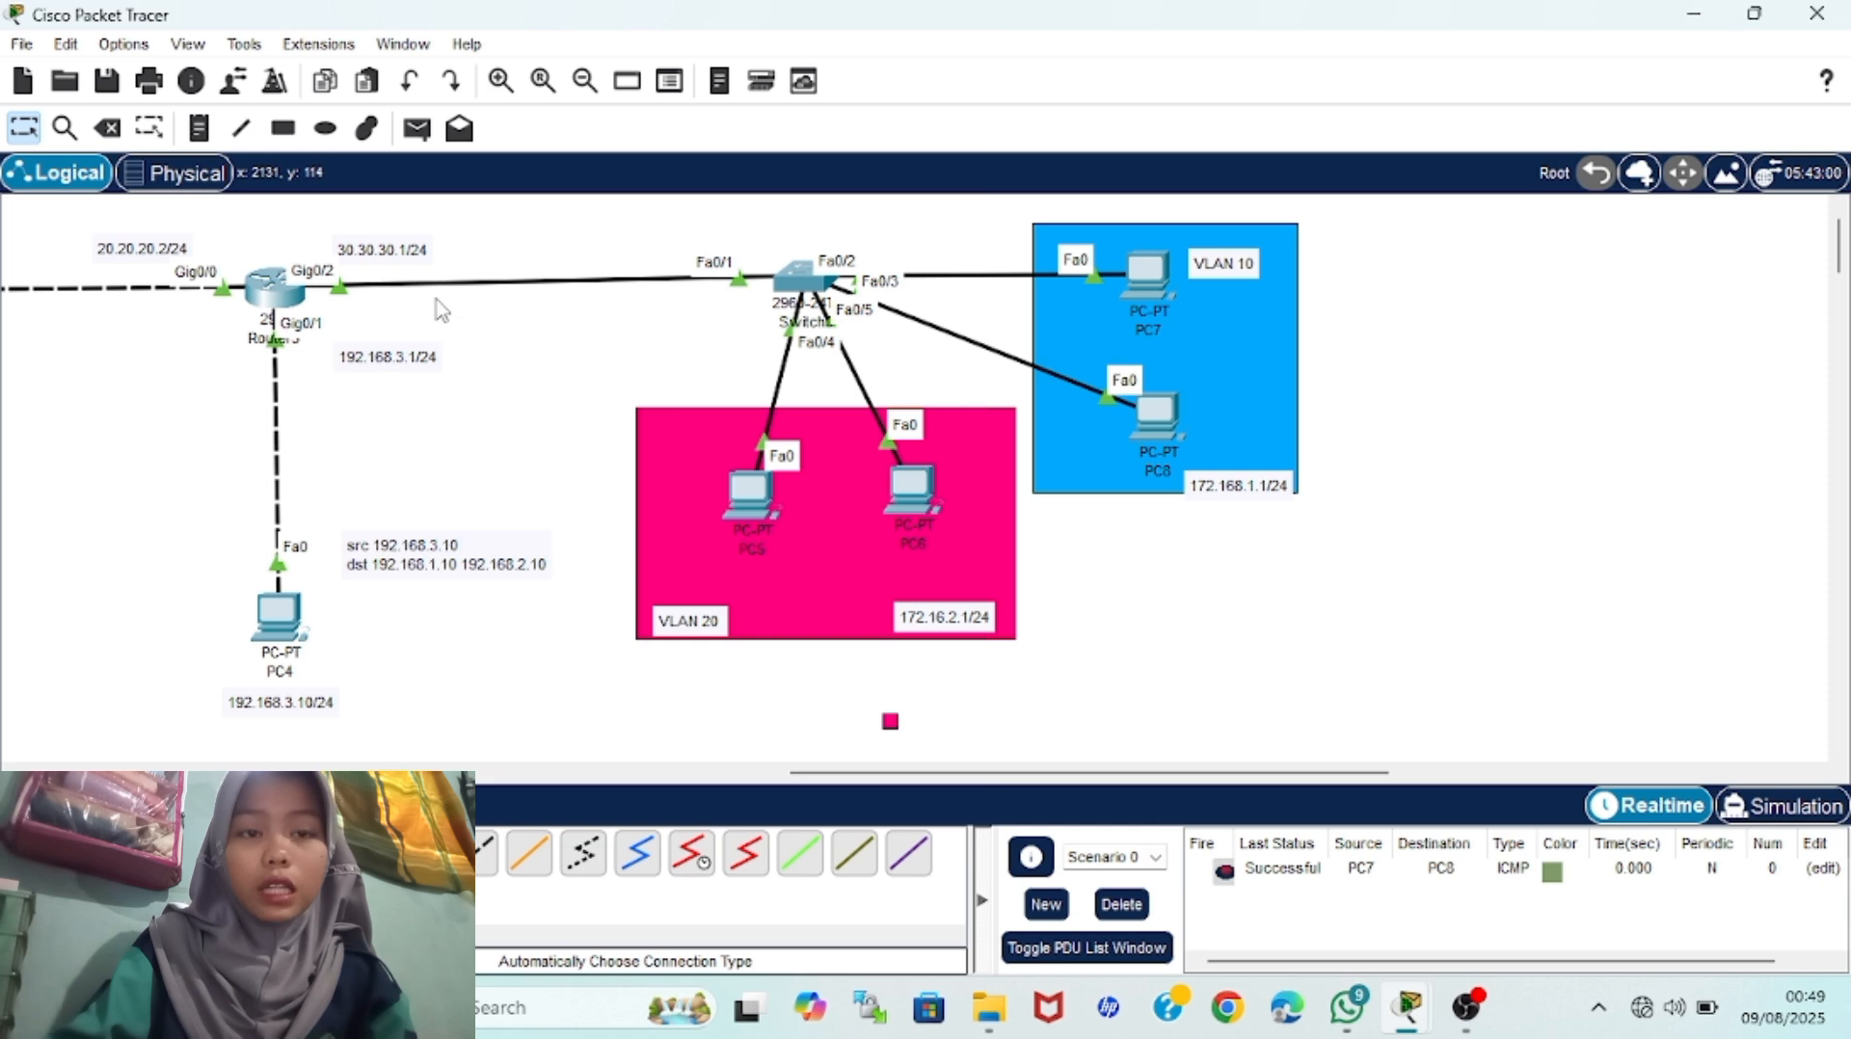
pyautogui.click(419, 128)
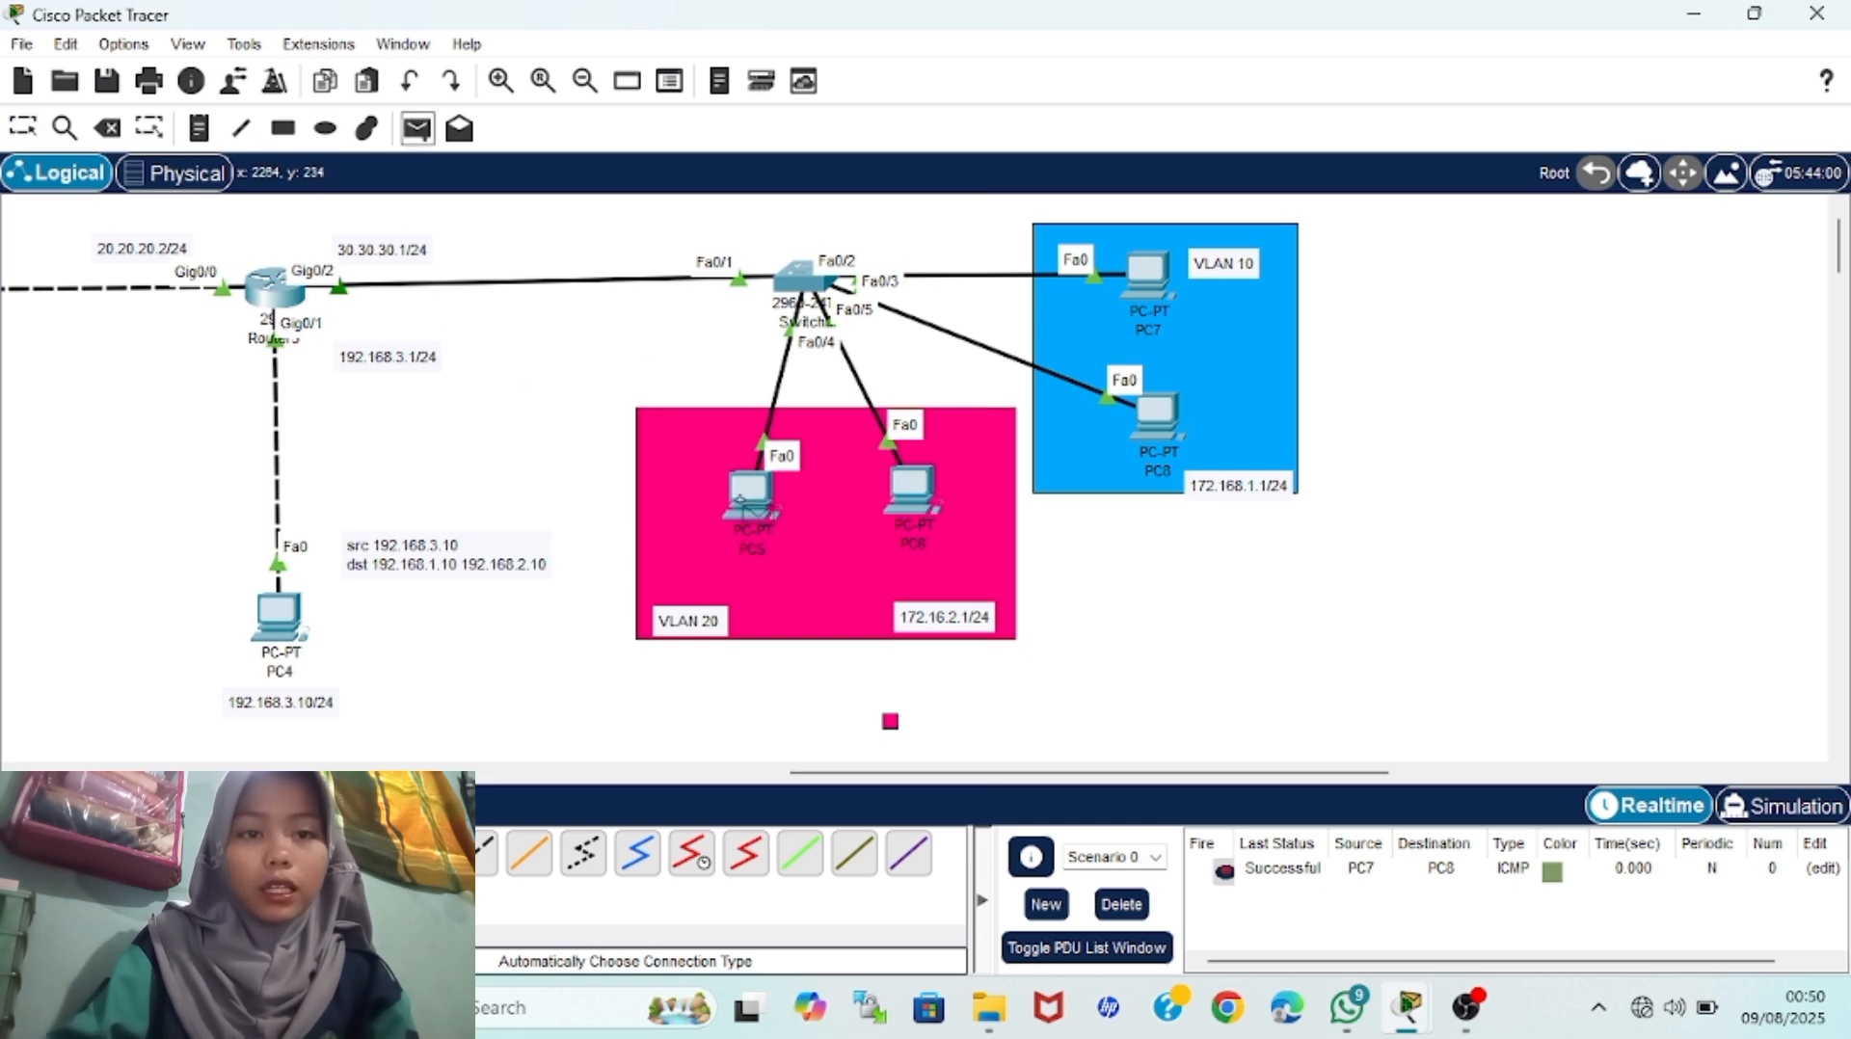
pyautogui.click(766, 504)
pyautogui.click(913, 519)
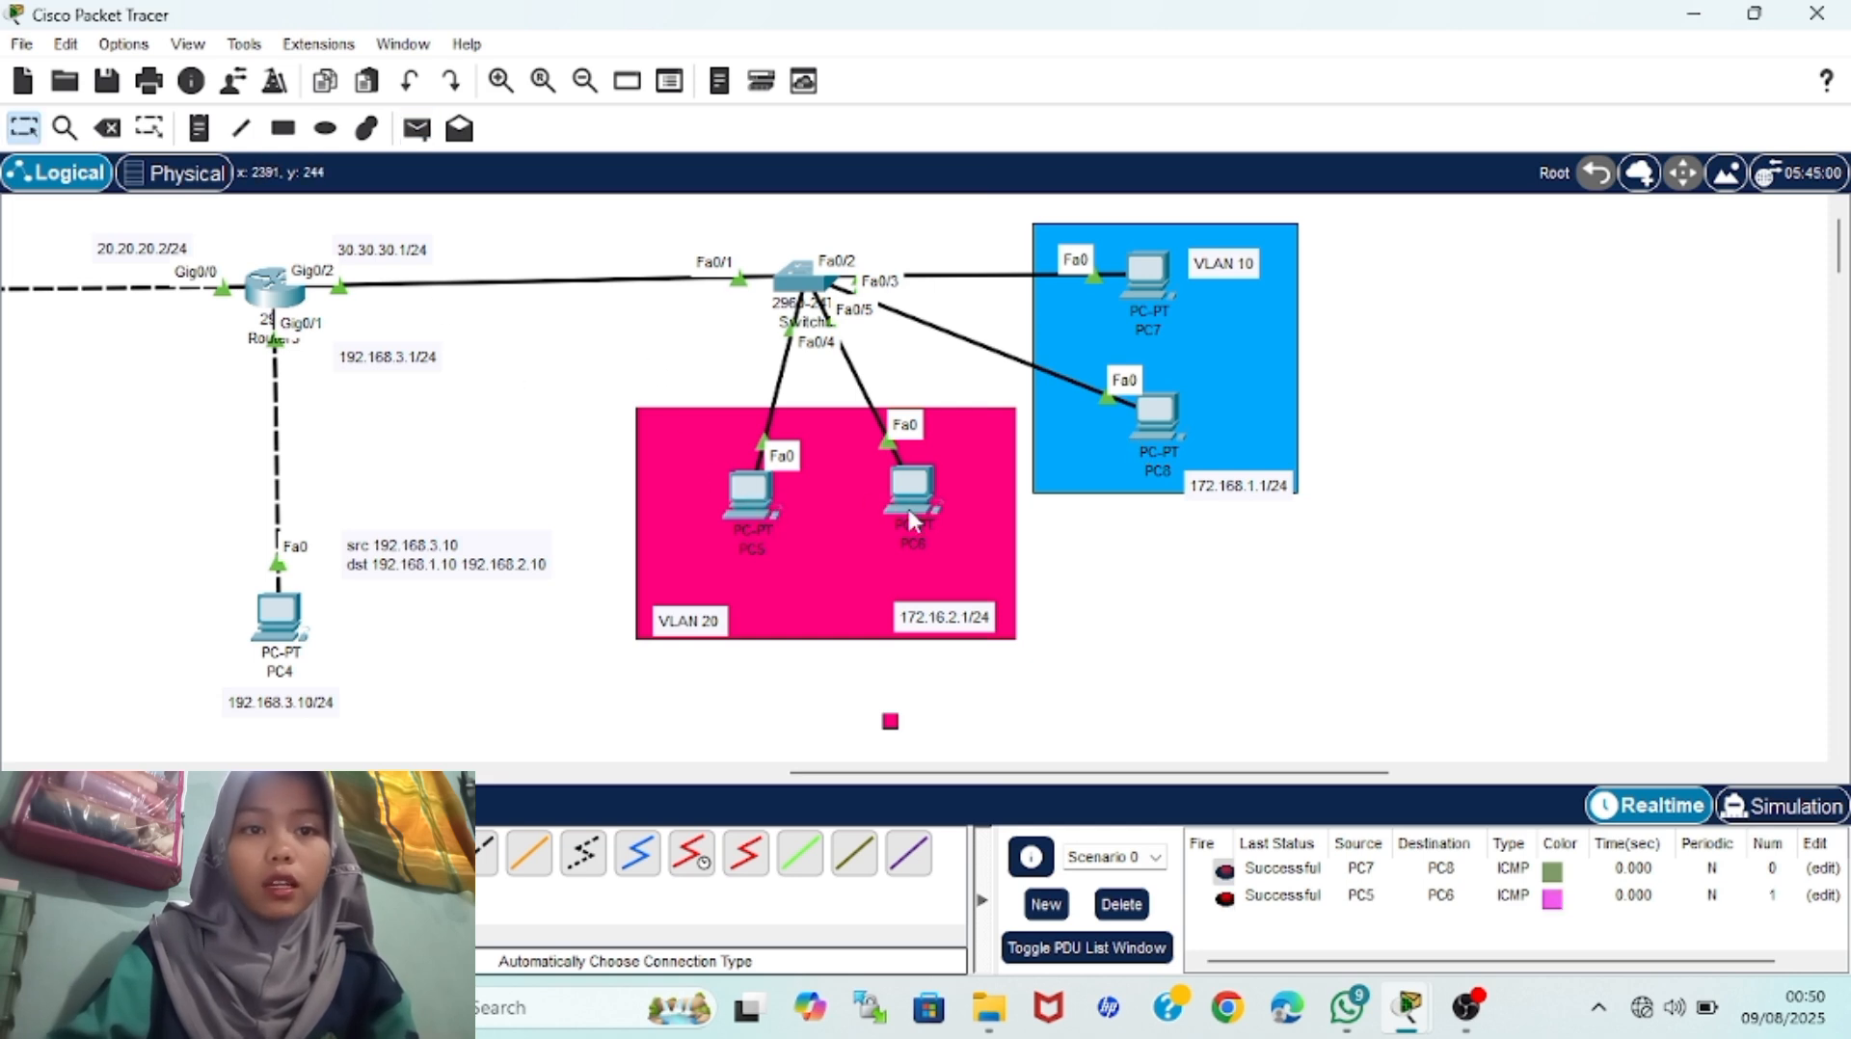
# Test routing between the VLANs by sending a simple PDU from PC8 to PC6
pyautogui.click(412, 135)
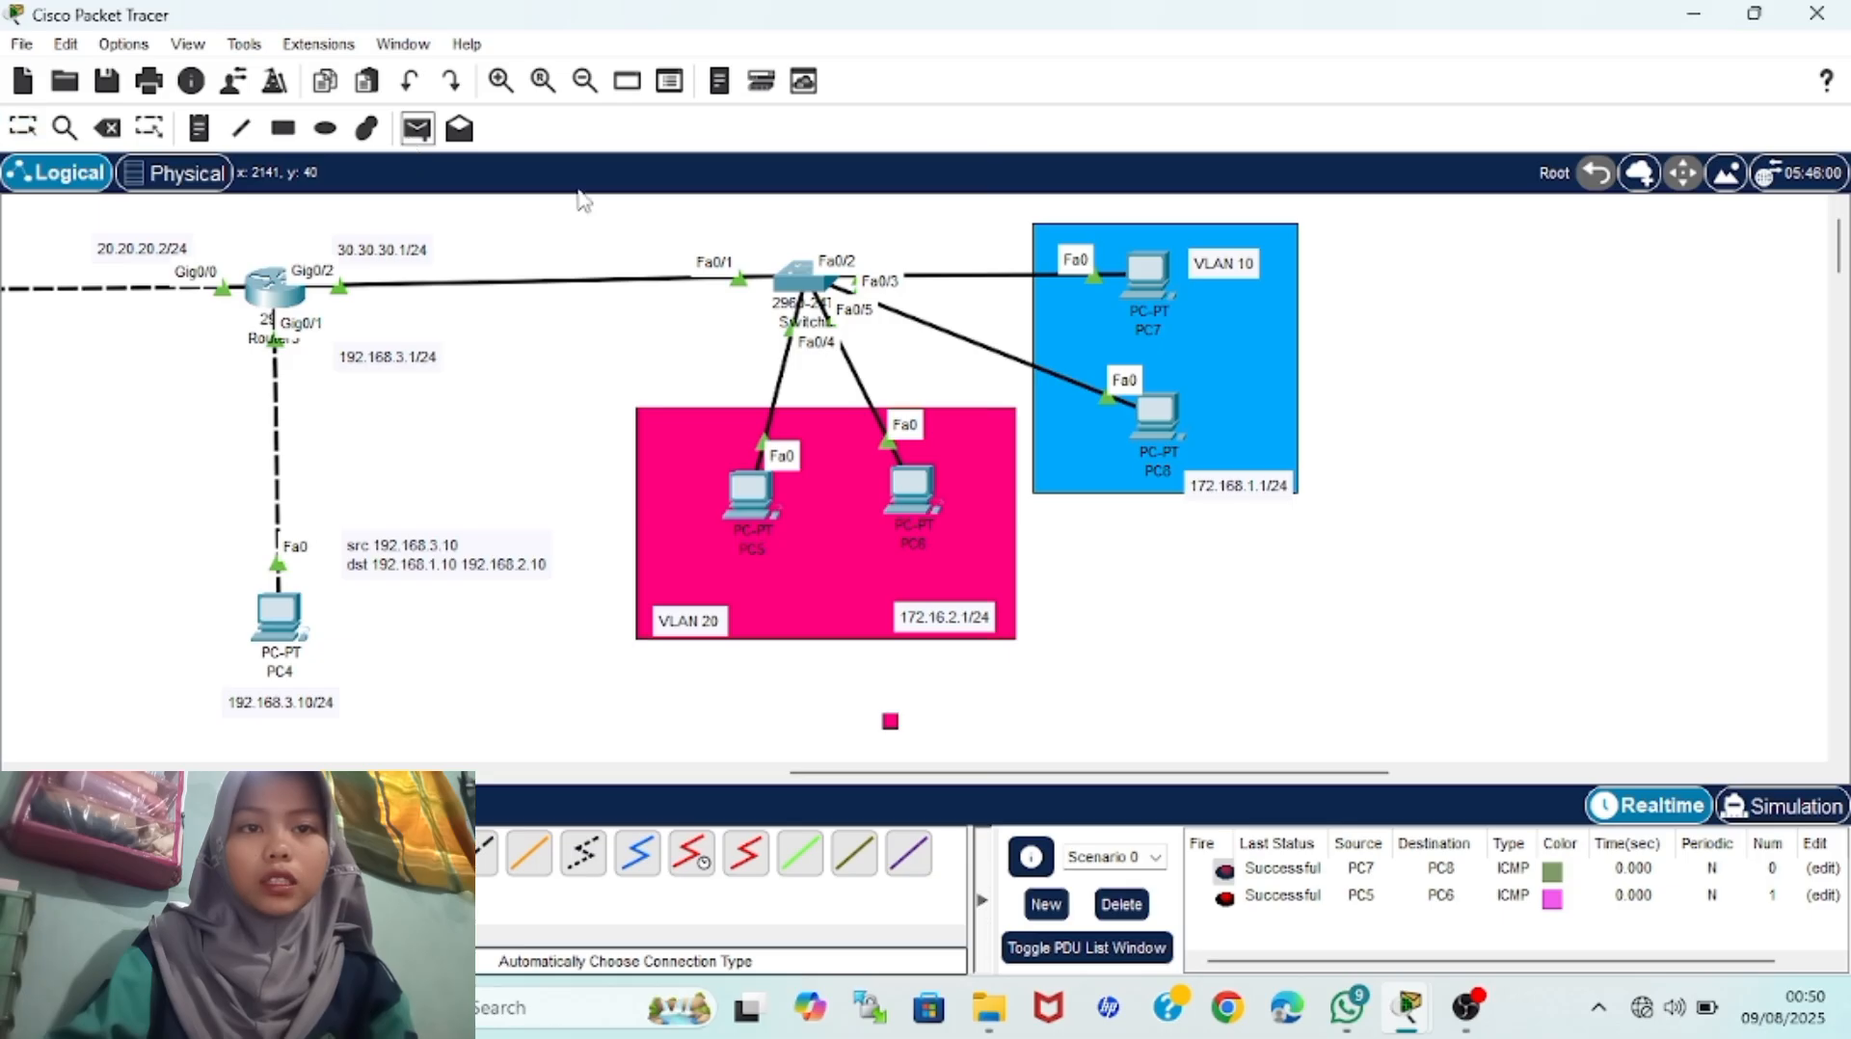
pyautogui.click(1162, 415)
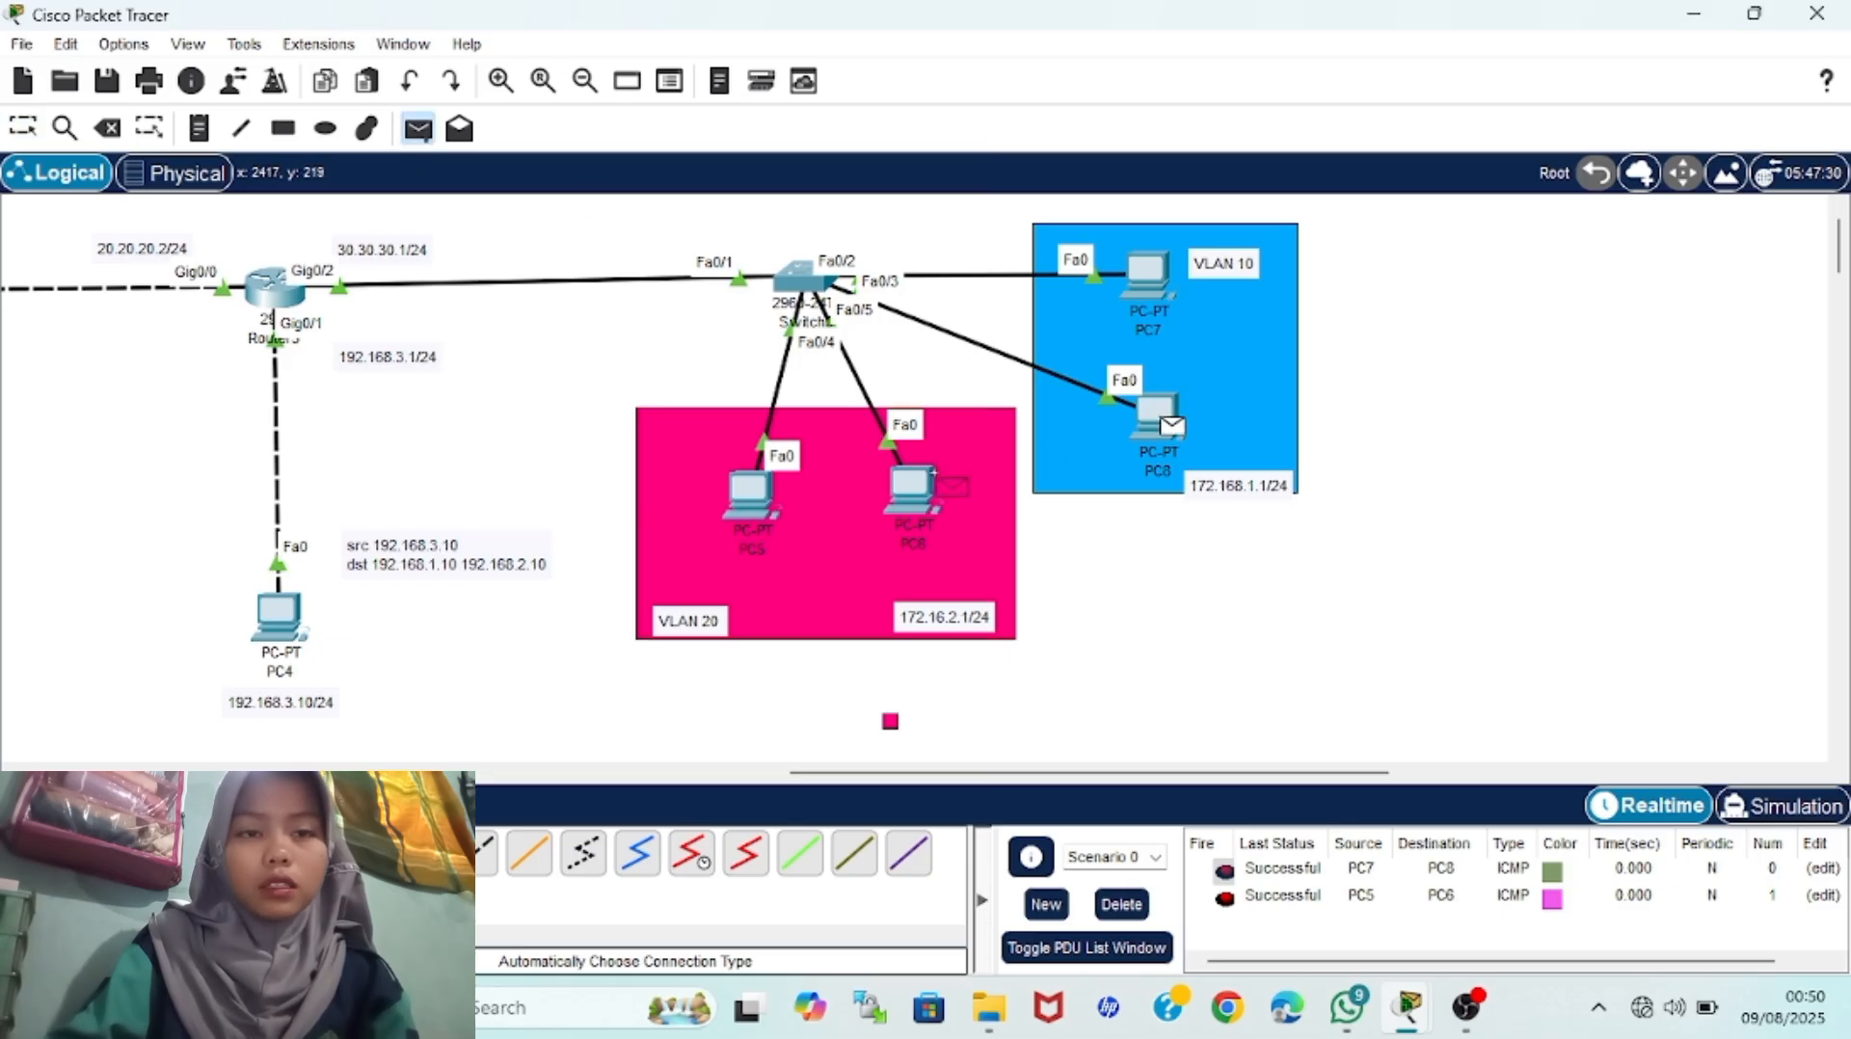
pyautogui.click(911, 490)
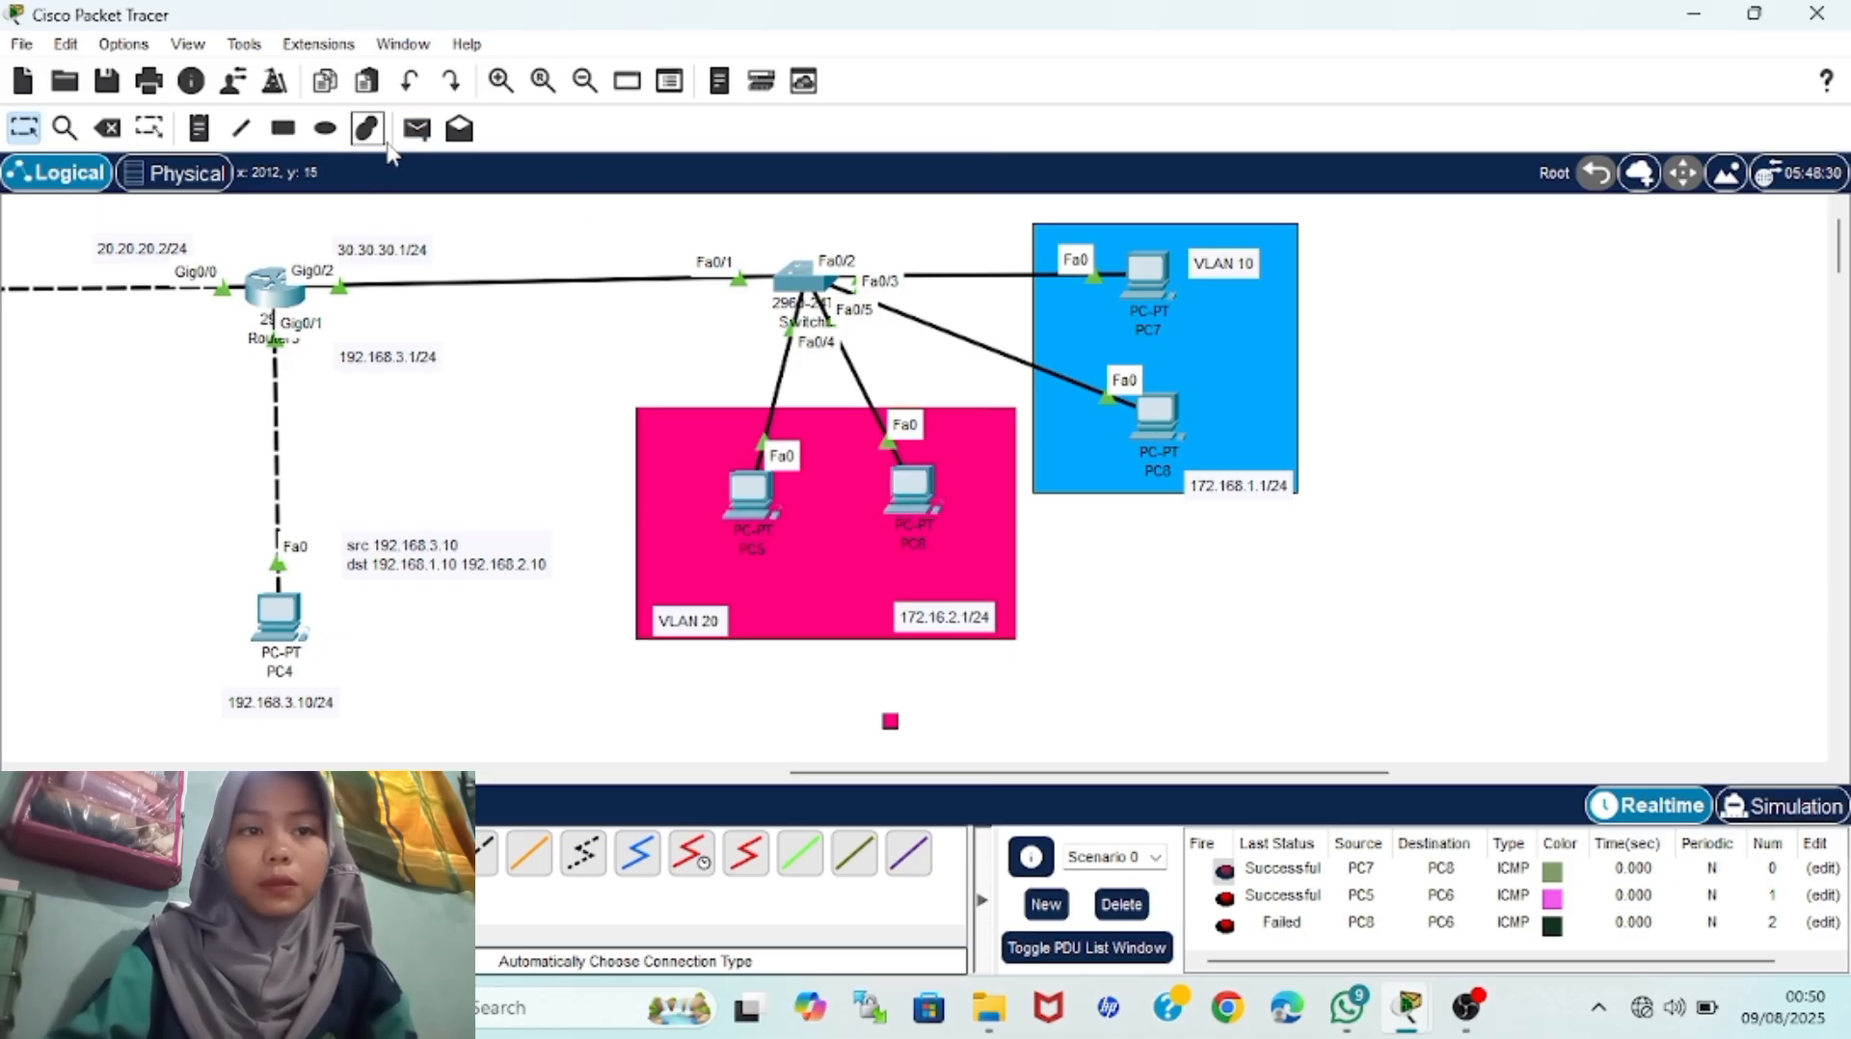
# Repeat the inter-VLAN routing test by sending another simple PDU from PC8 to PC6, and check its status
pyautogui.click(409, 138)
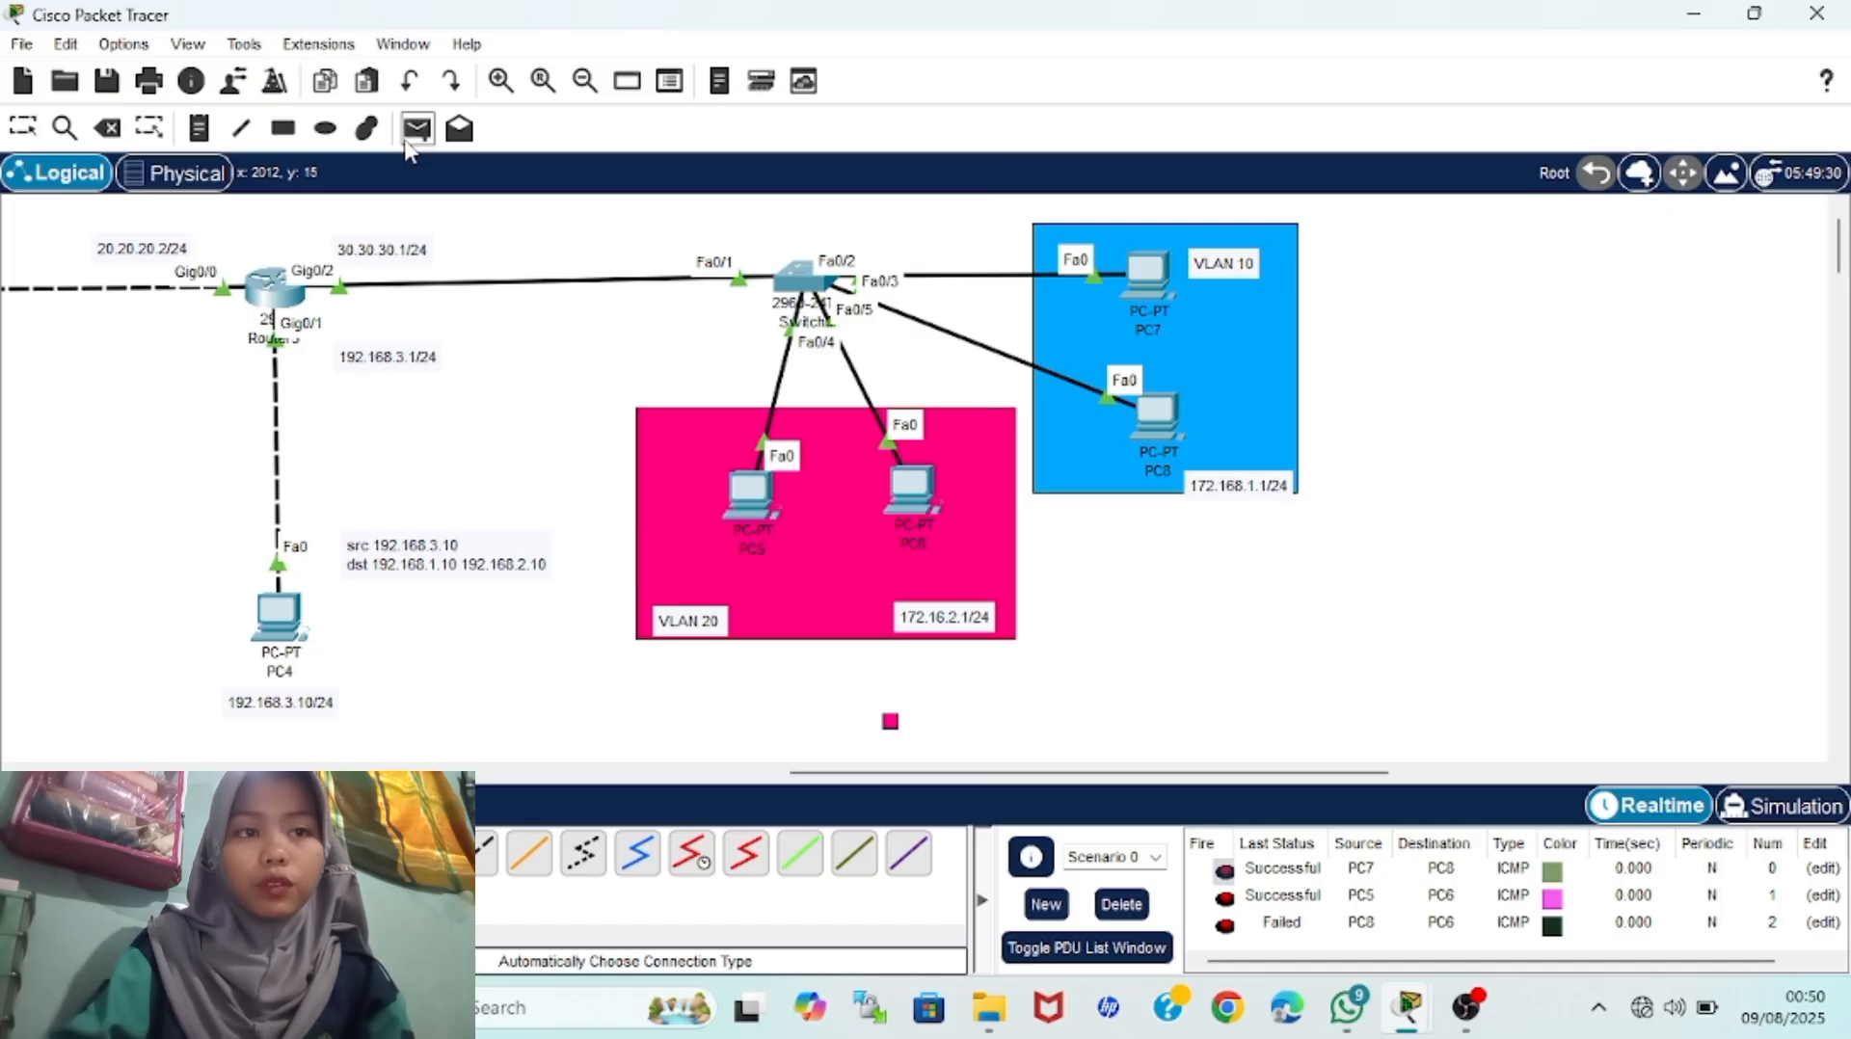
pyautogui.click(1161, 417)
pyautogui.click(911, 492)
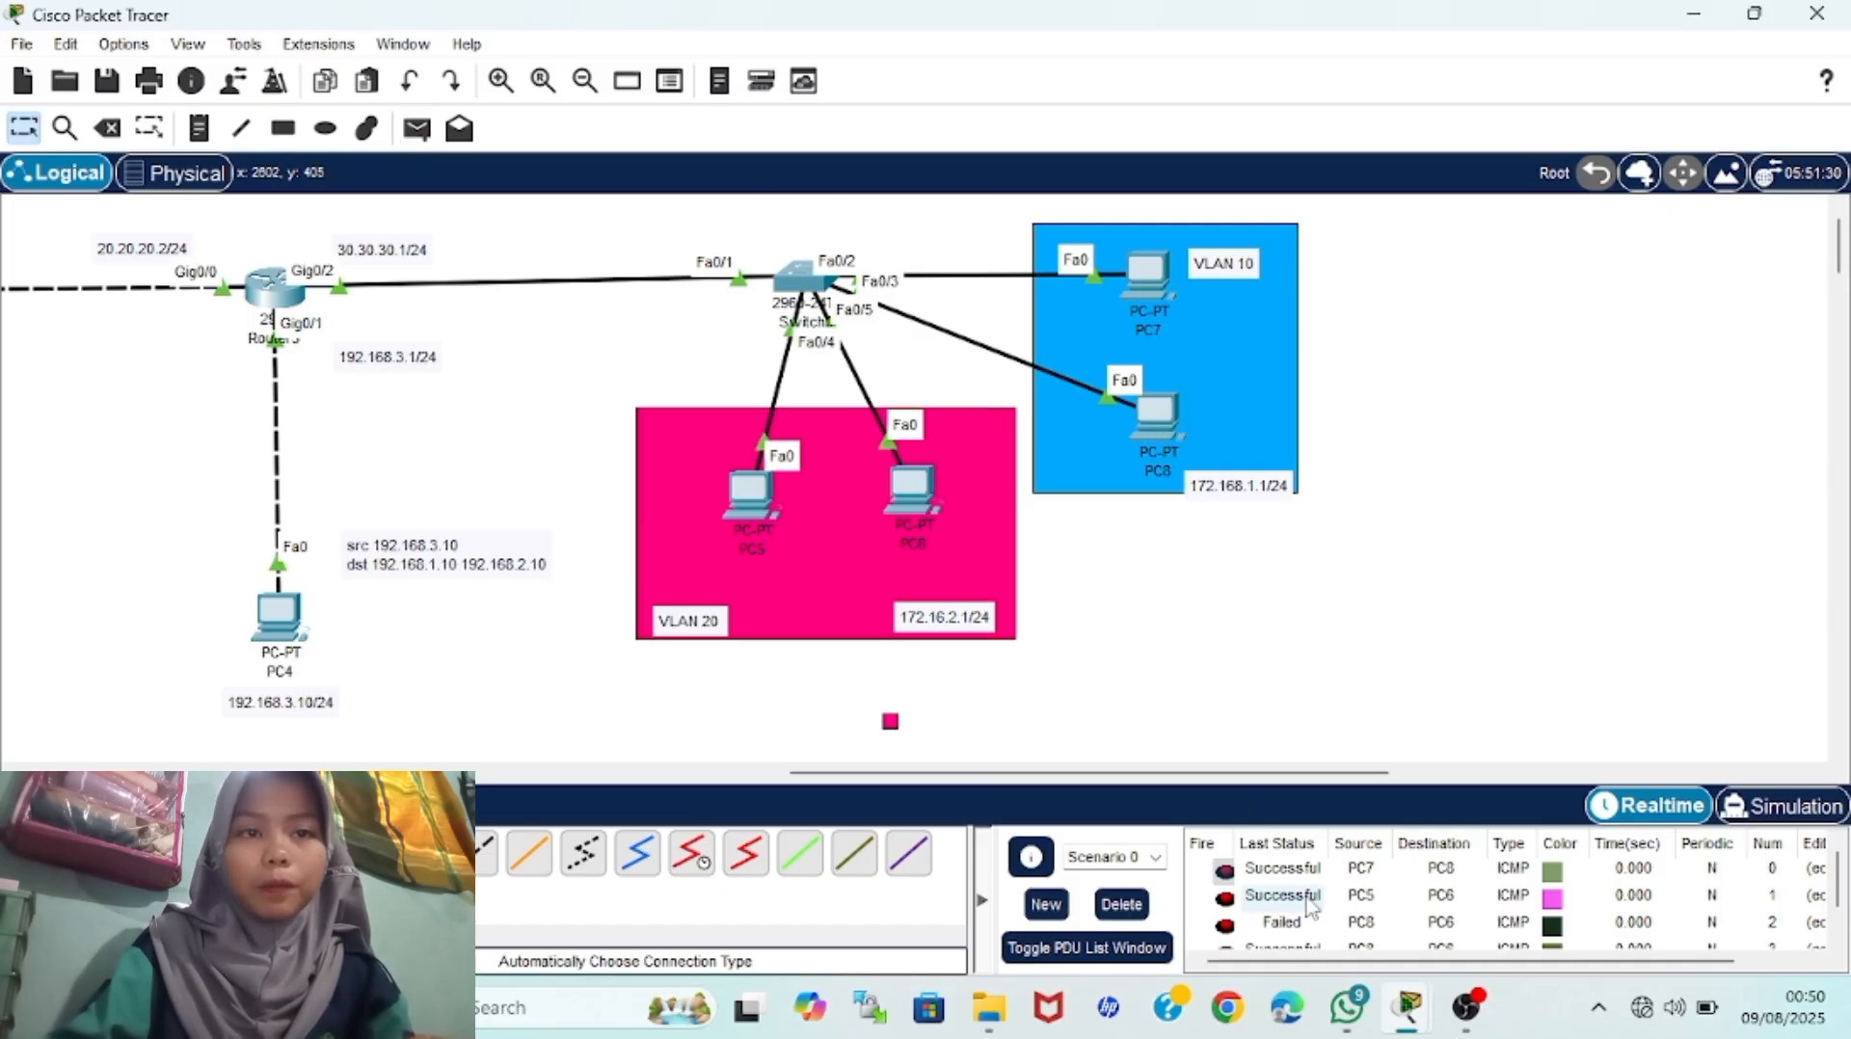
pyautogui.scroll(-1, 1301, 918)
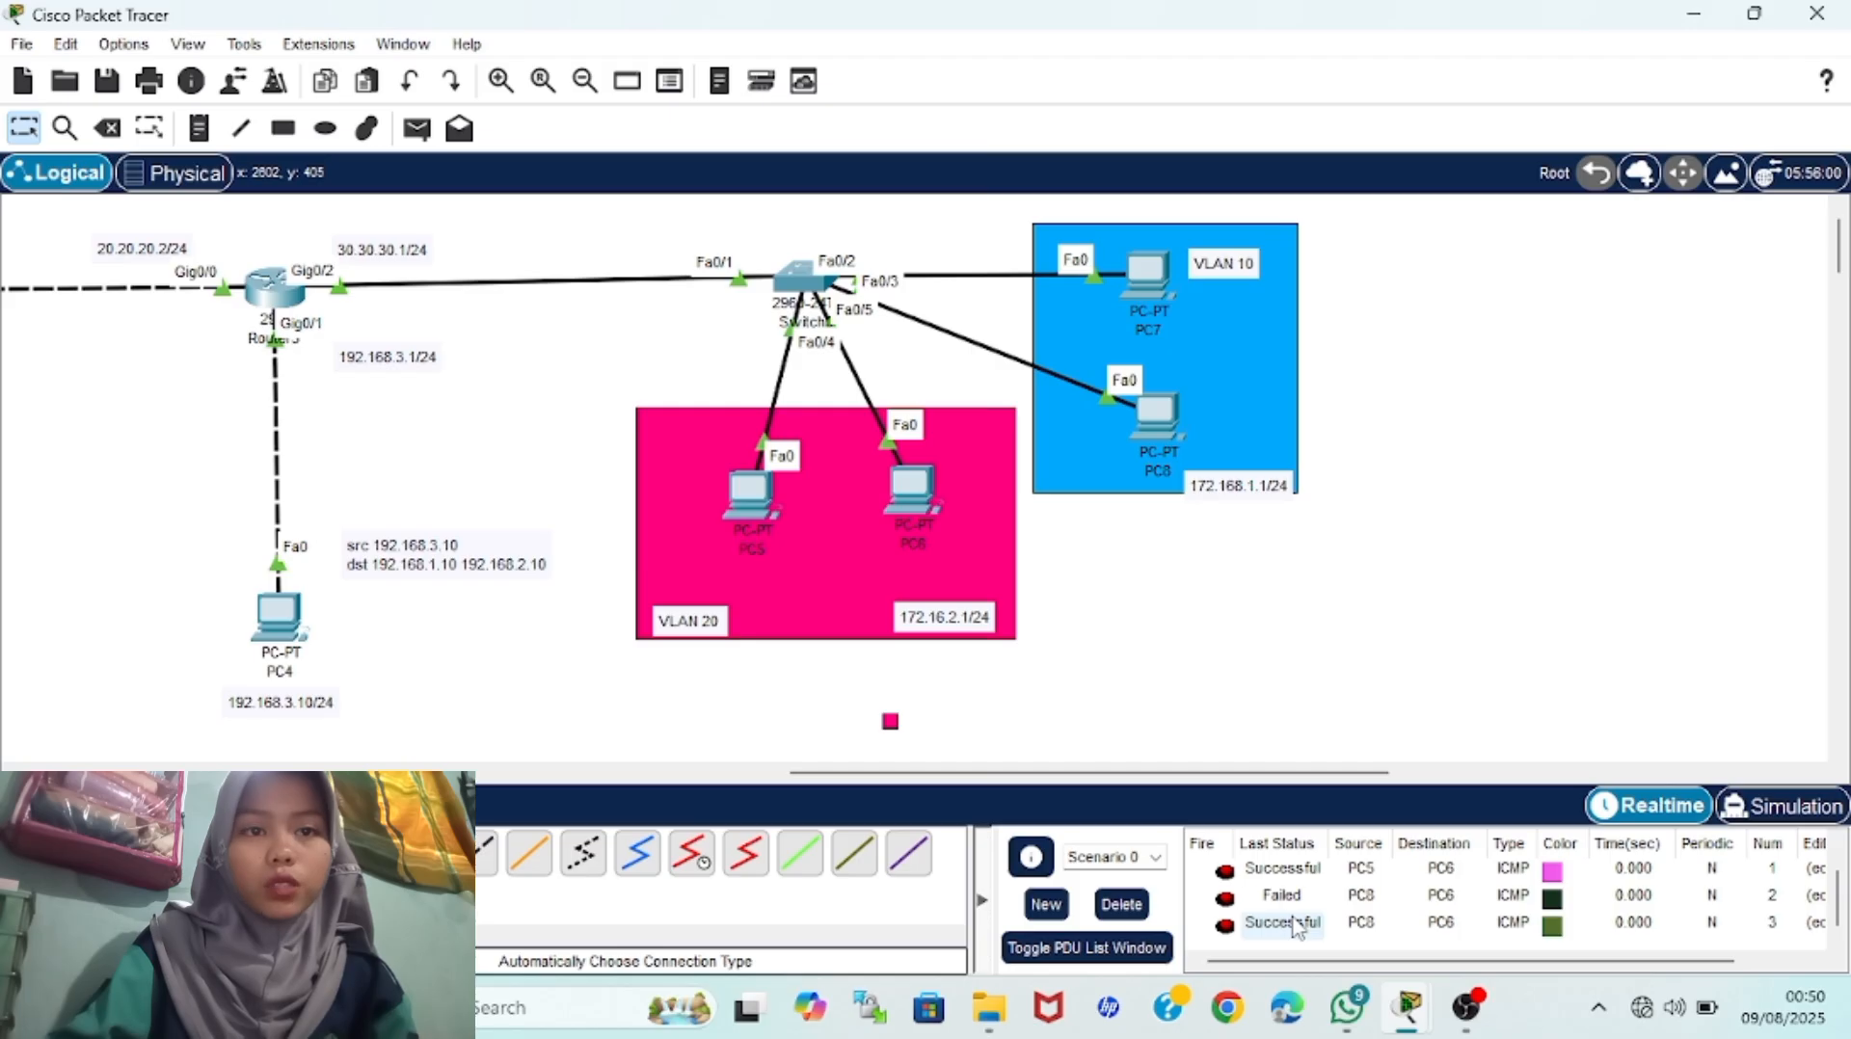
# Display Router3's routing table with "do show ip ro", examine the 172.168.0.0 entries, and return to the topology
pyautogui.hscroll(-5, 1029, 632)
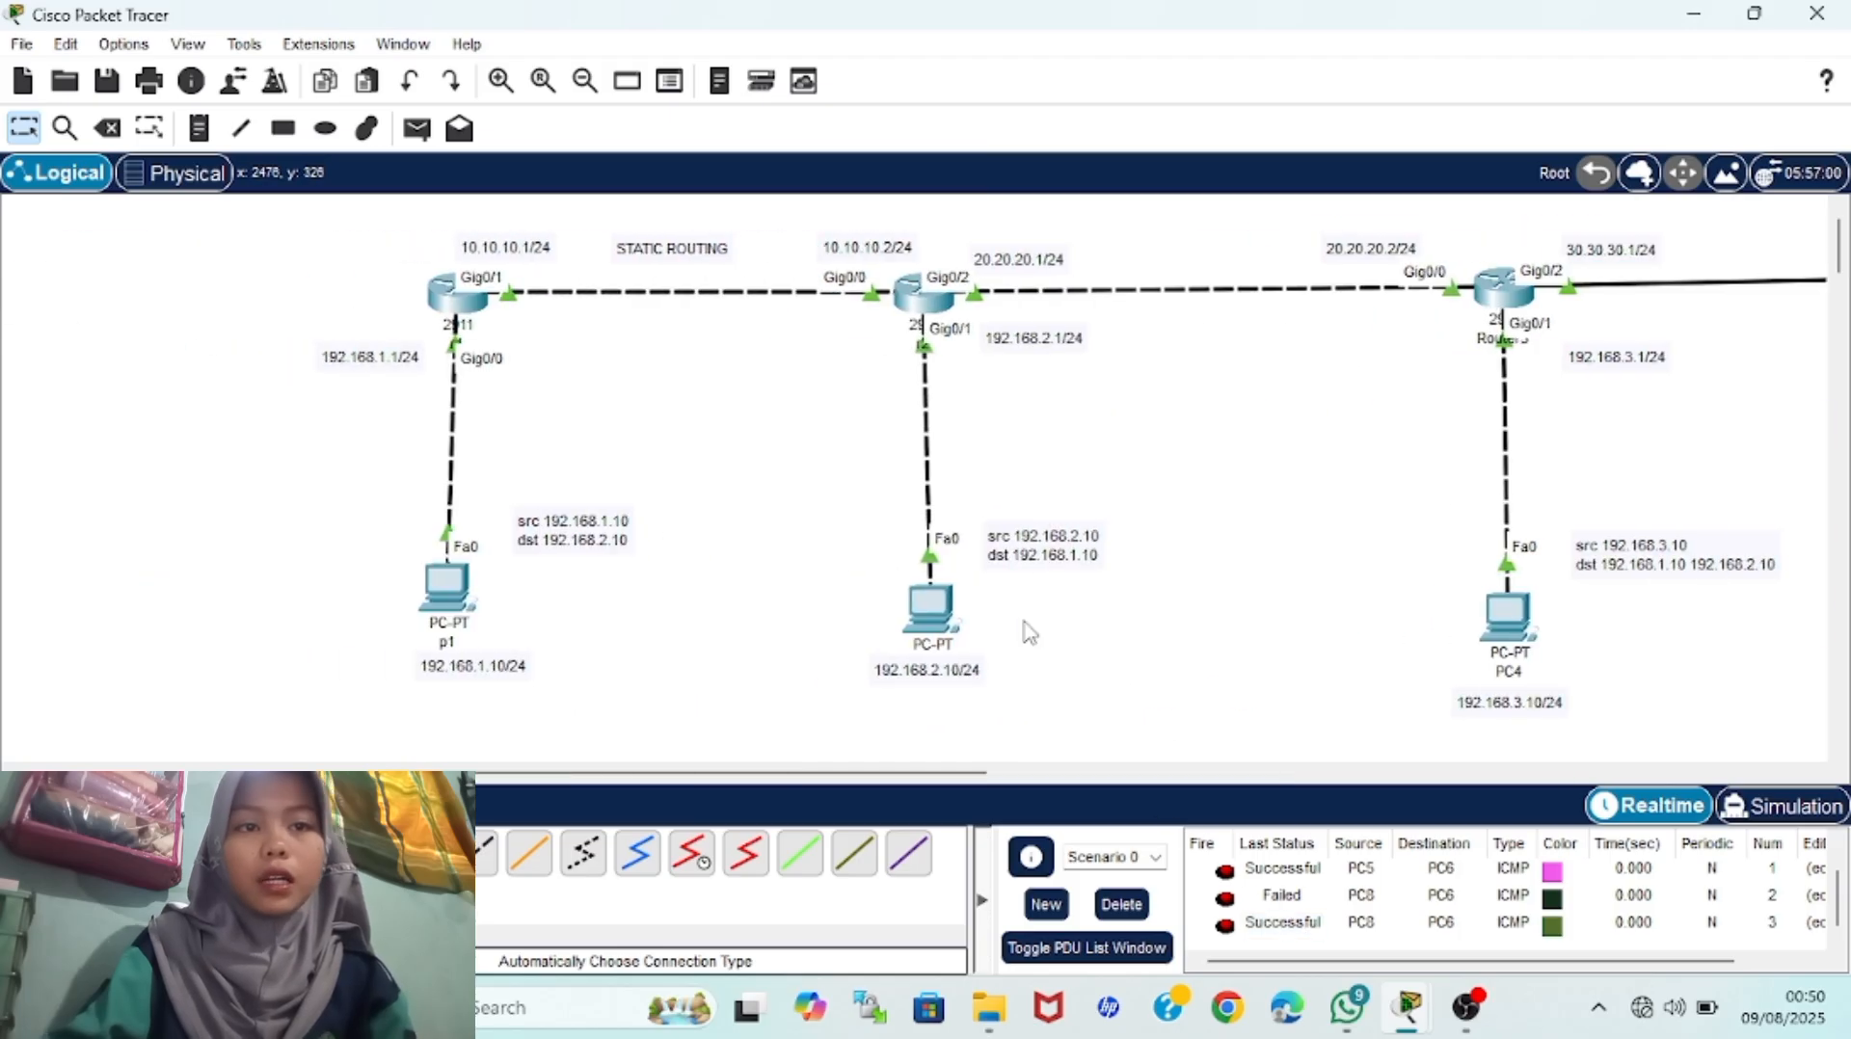
pyautogui.hscroll(3, 1030, 631)
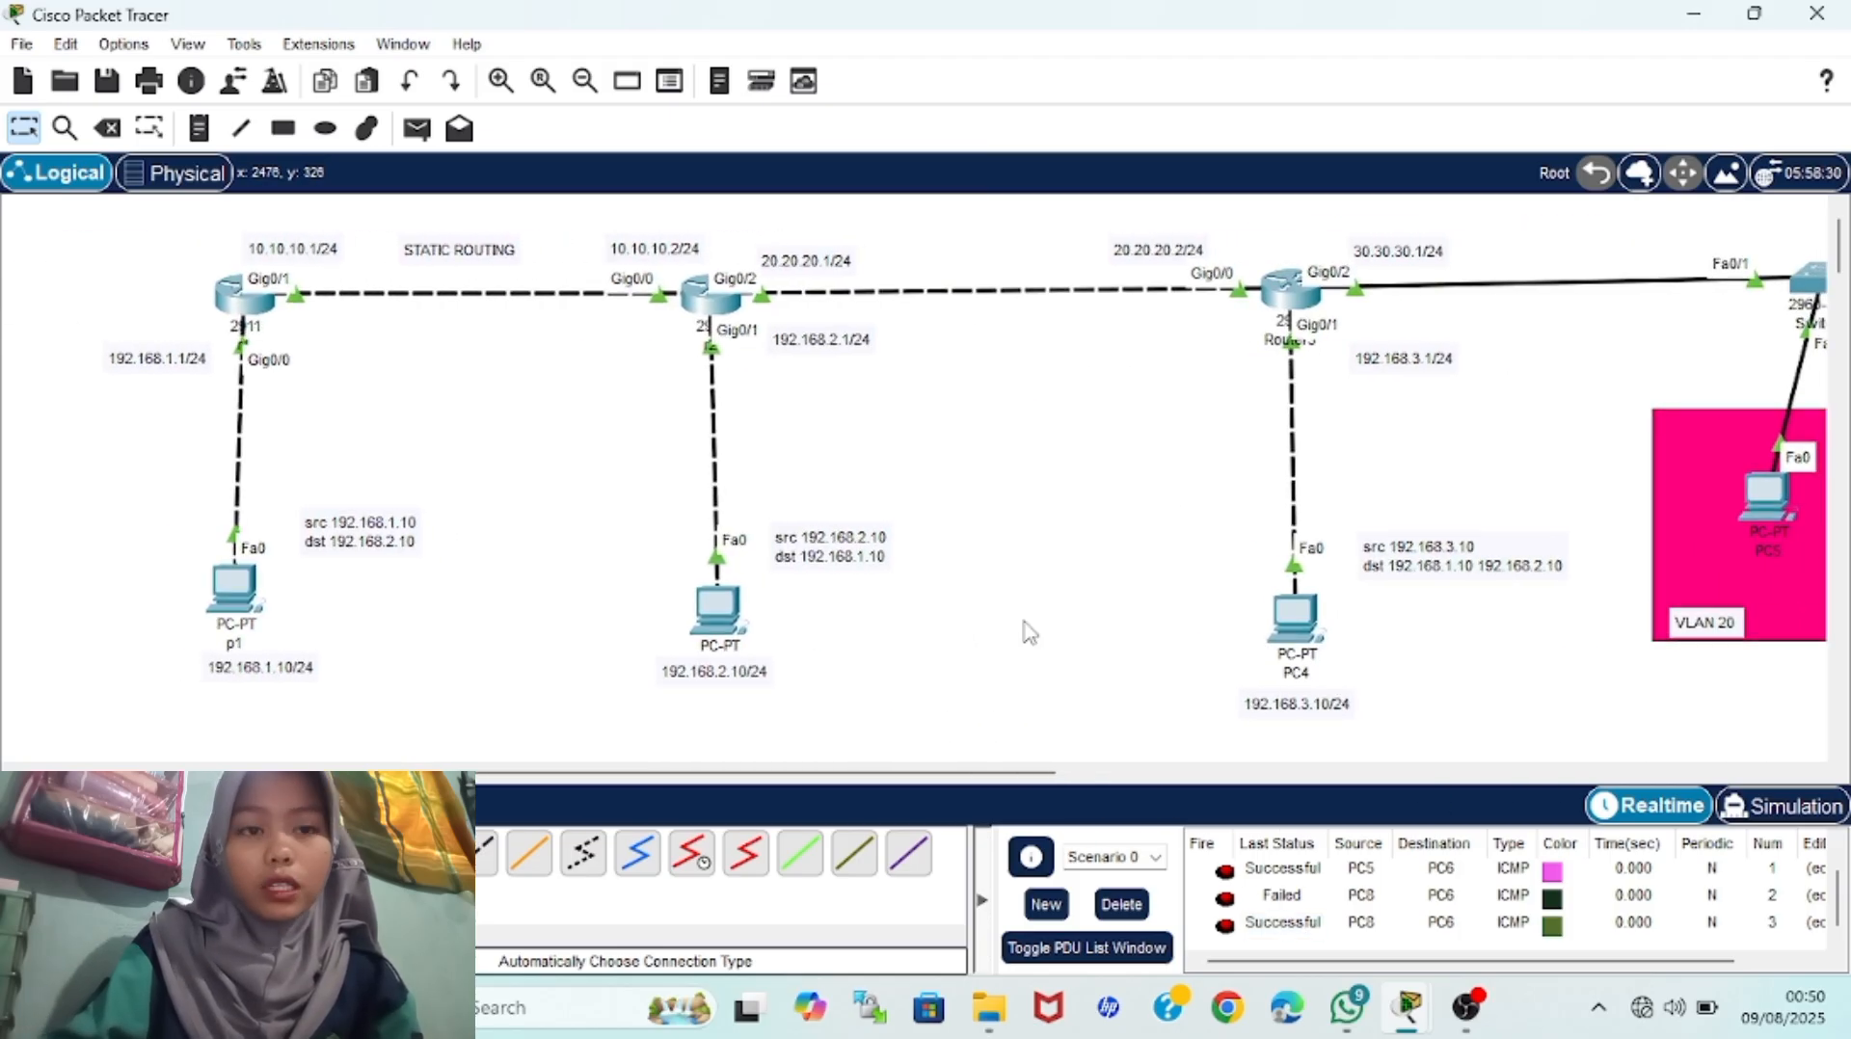
pyautogui.hscroll(1, 1029, 632)
pyautogui.hscroll(2, 1030, 632)
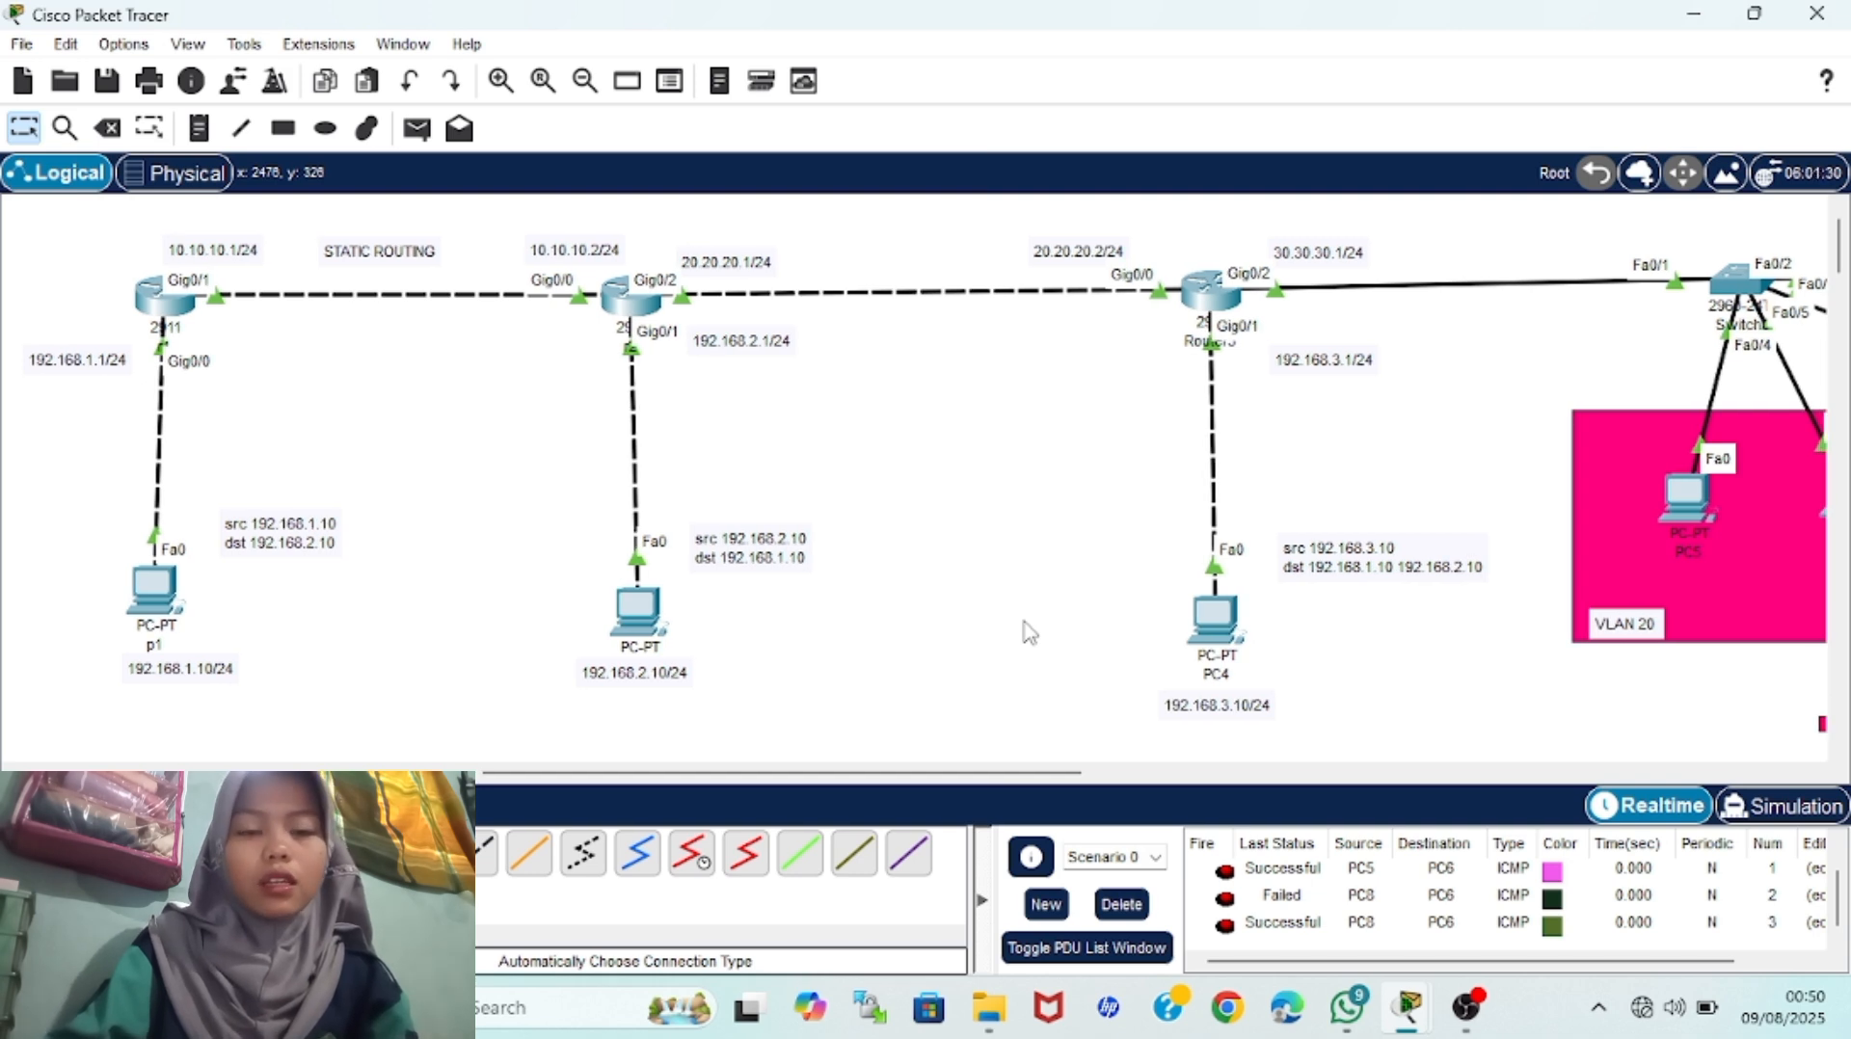
pyautogui.click(417, 131)
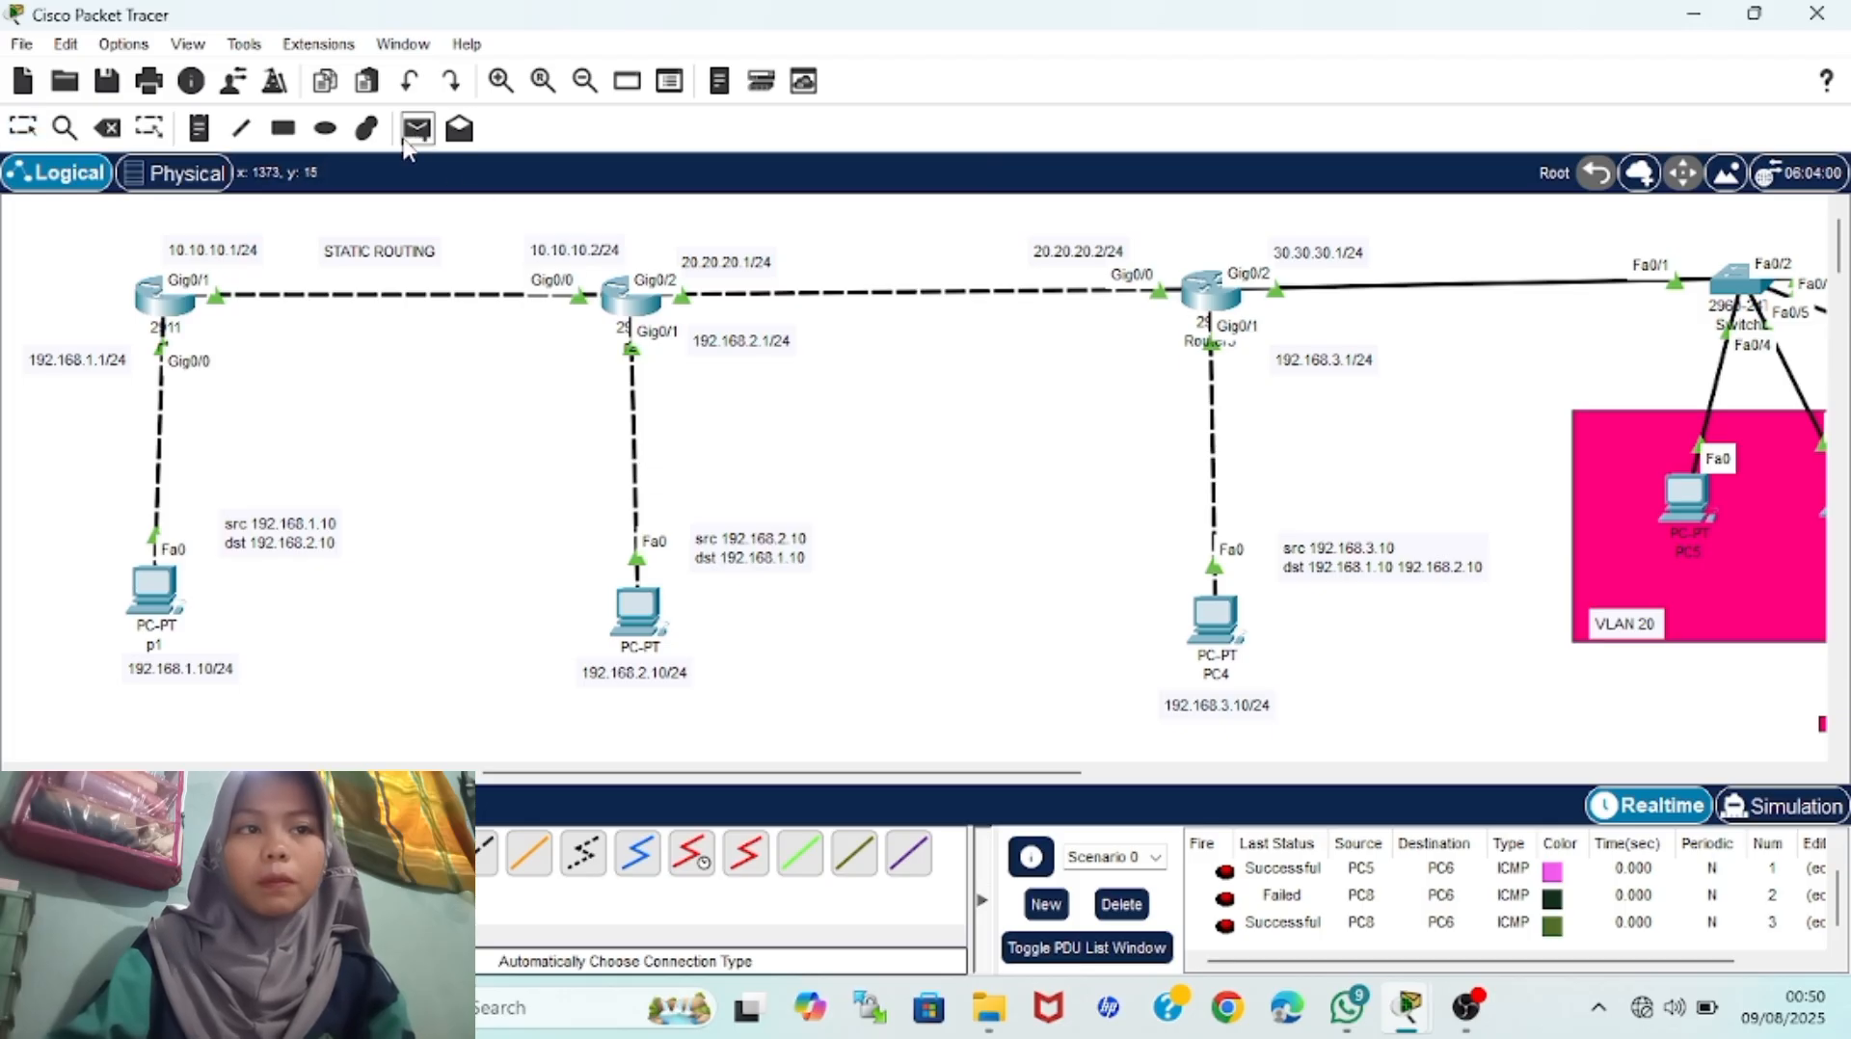
pyautogui.click(24, 138)
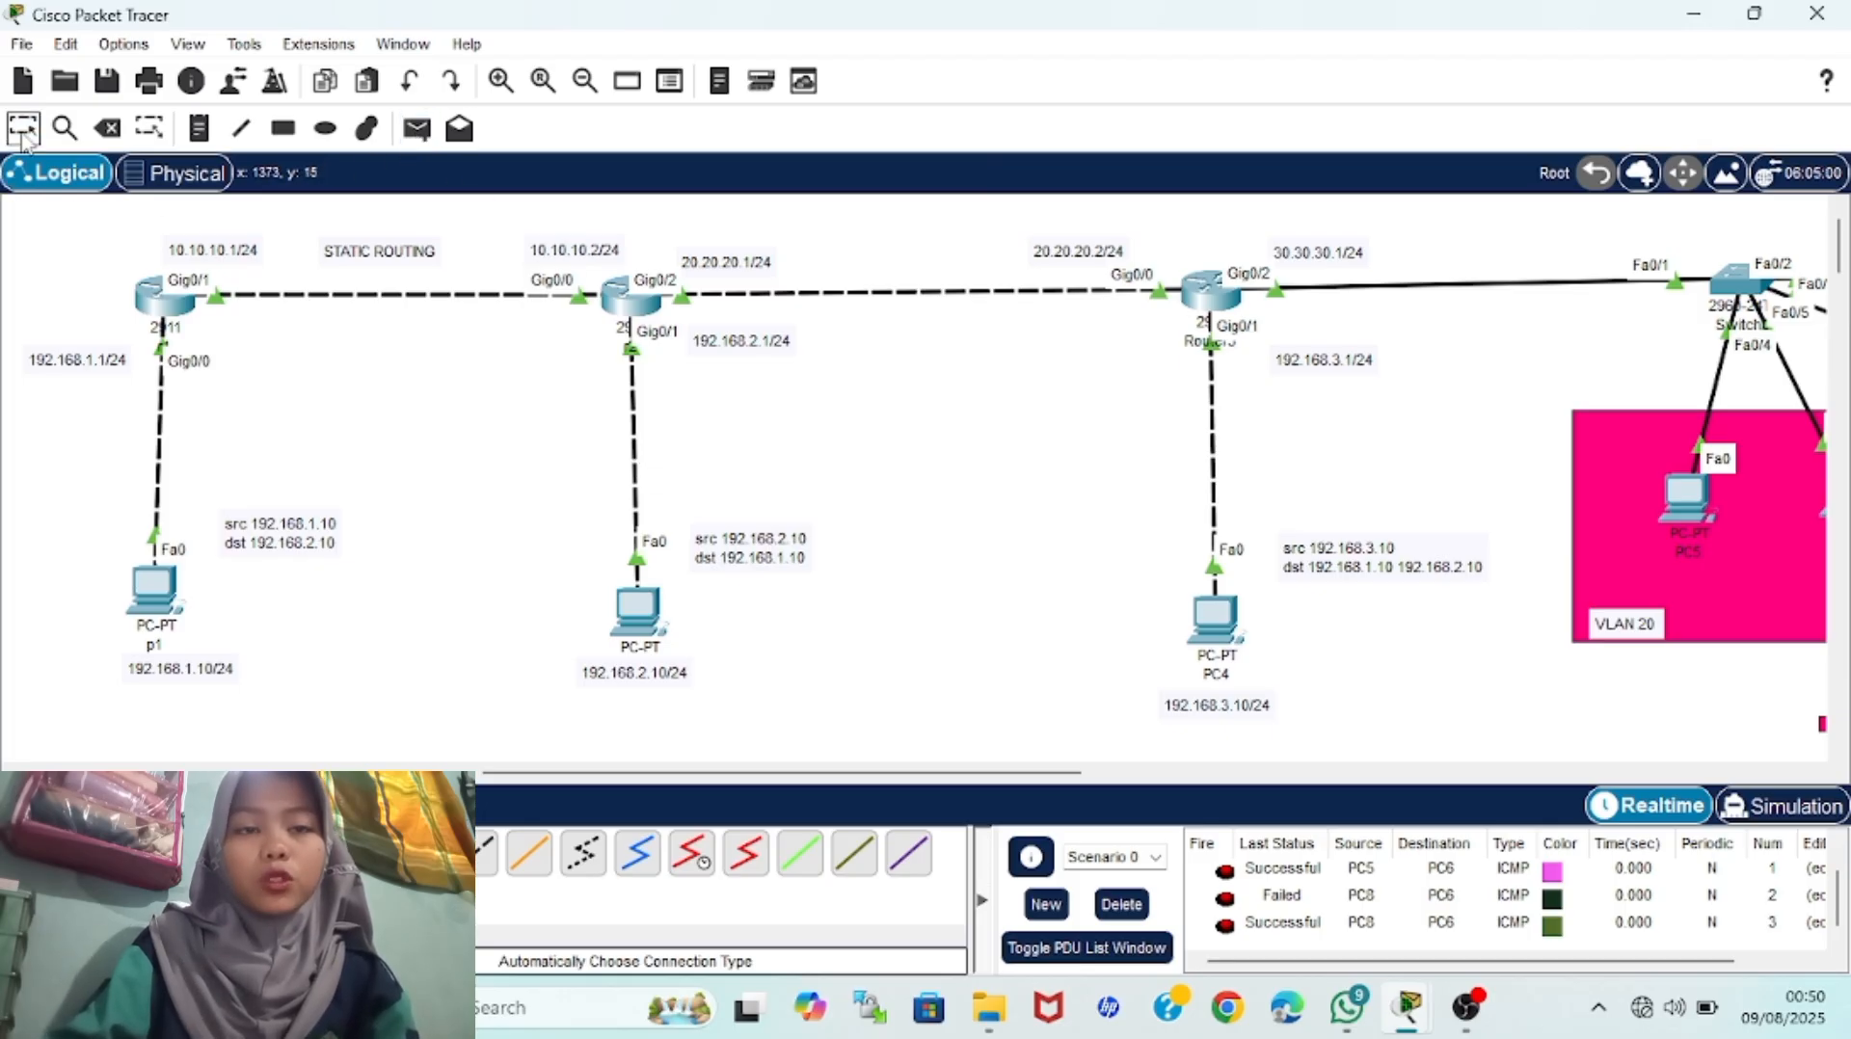
pyautogui.click(1200, 293)
pyautogui.write('do show')
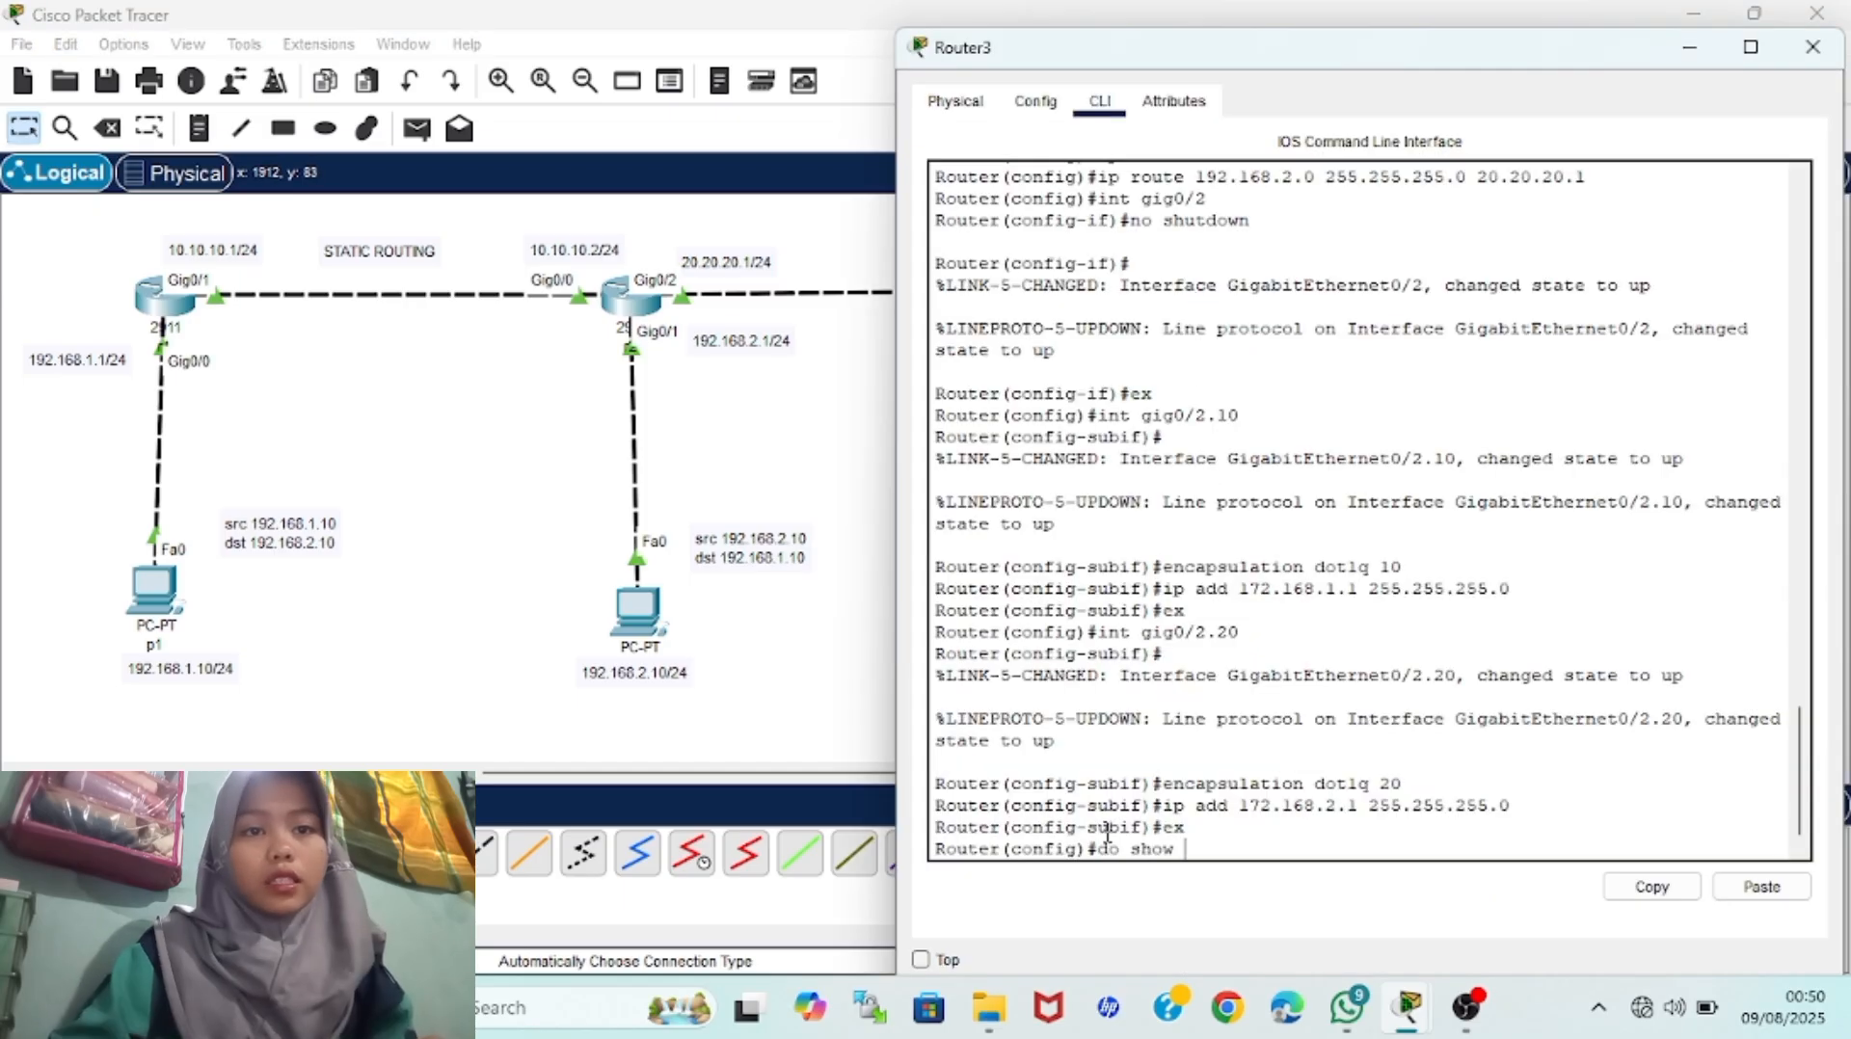
pyautogui.write(' ip ro')
pyautogui.press('Return')
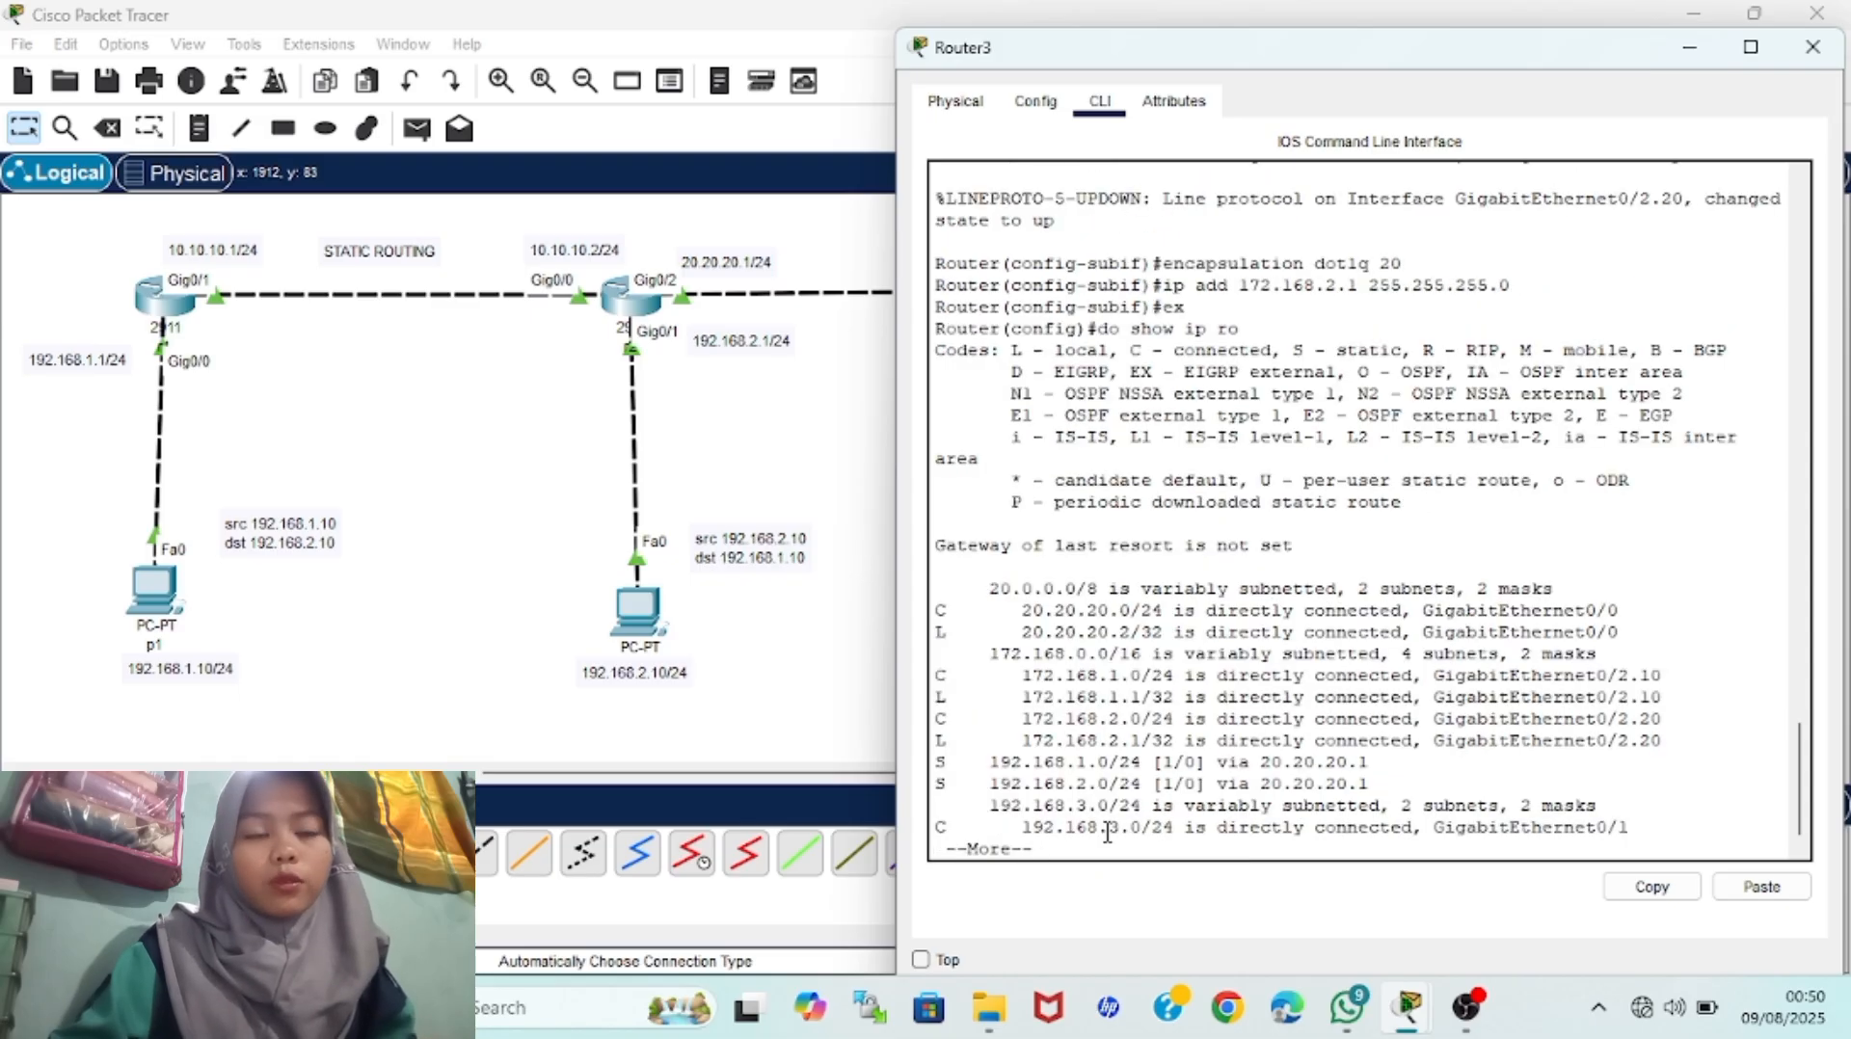
pyautogui.moveTo(990, 654); pyautogui.dragTo(1255, 719)
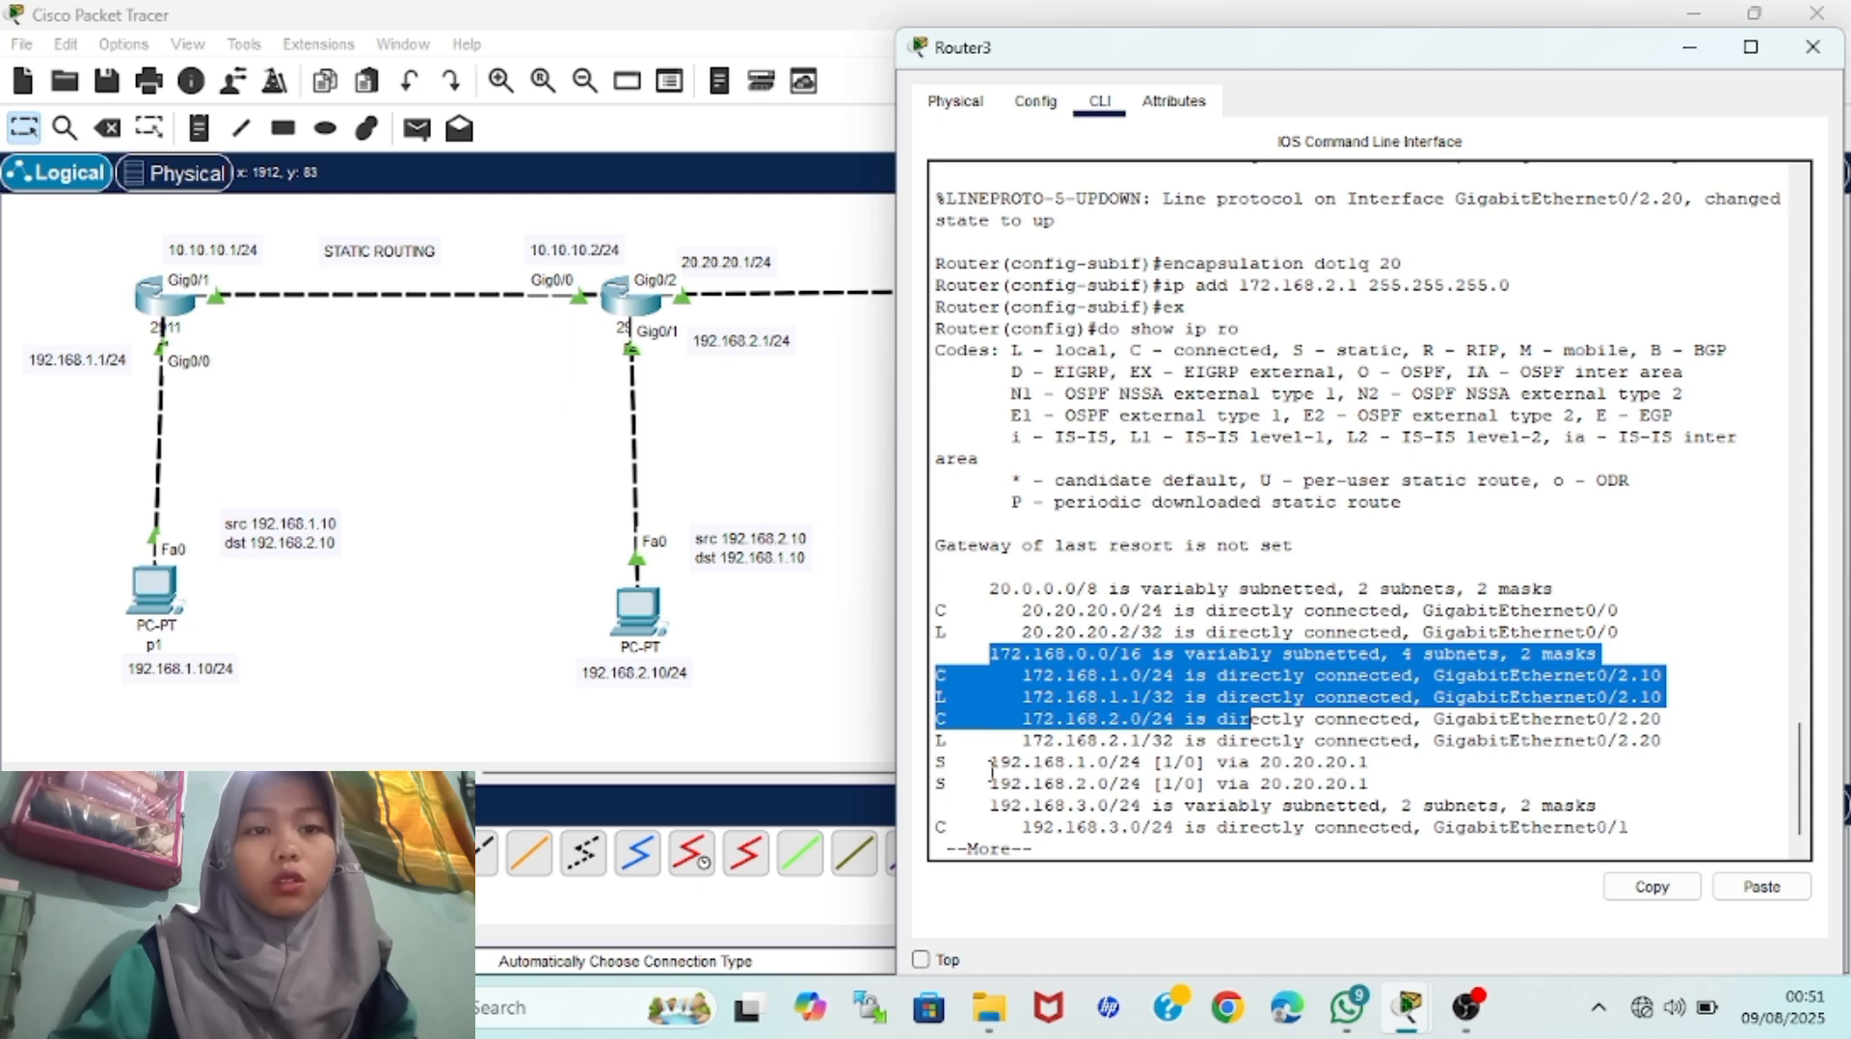
pyautogui.click(845, 723)
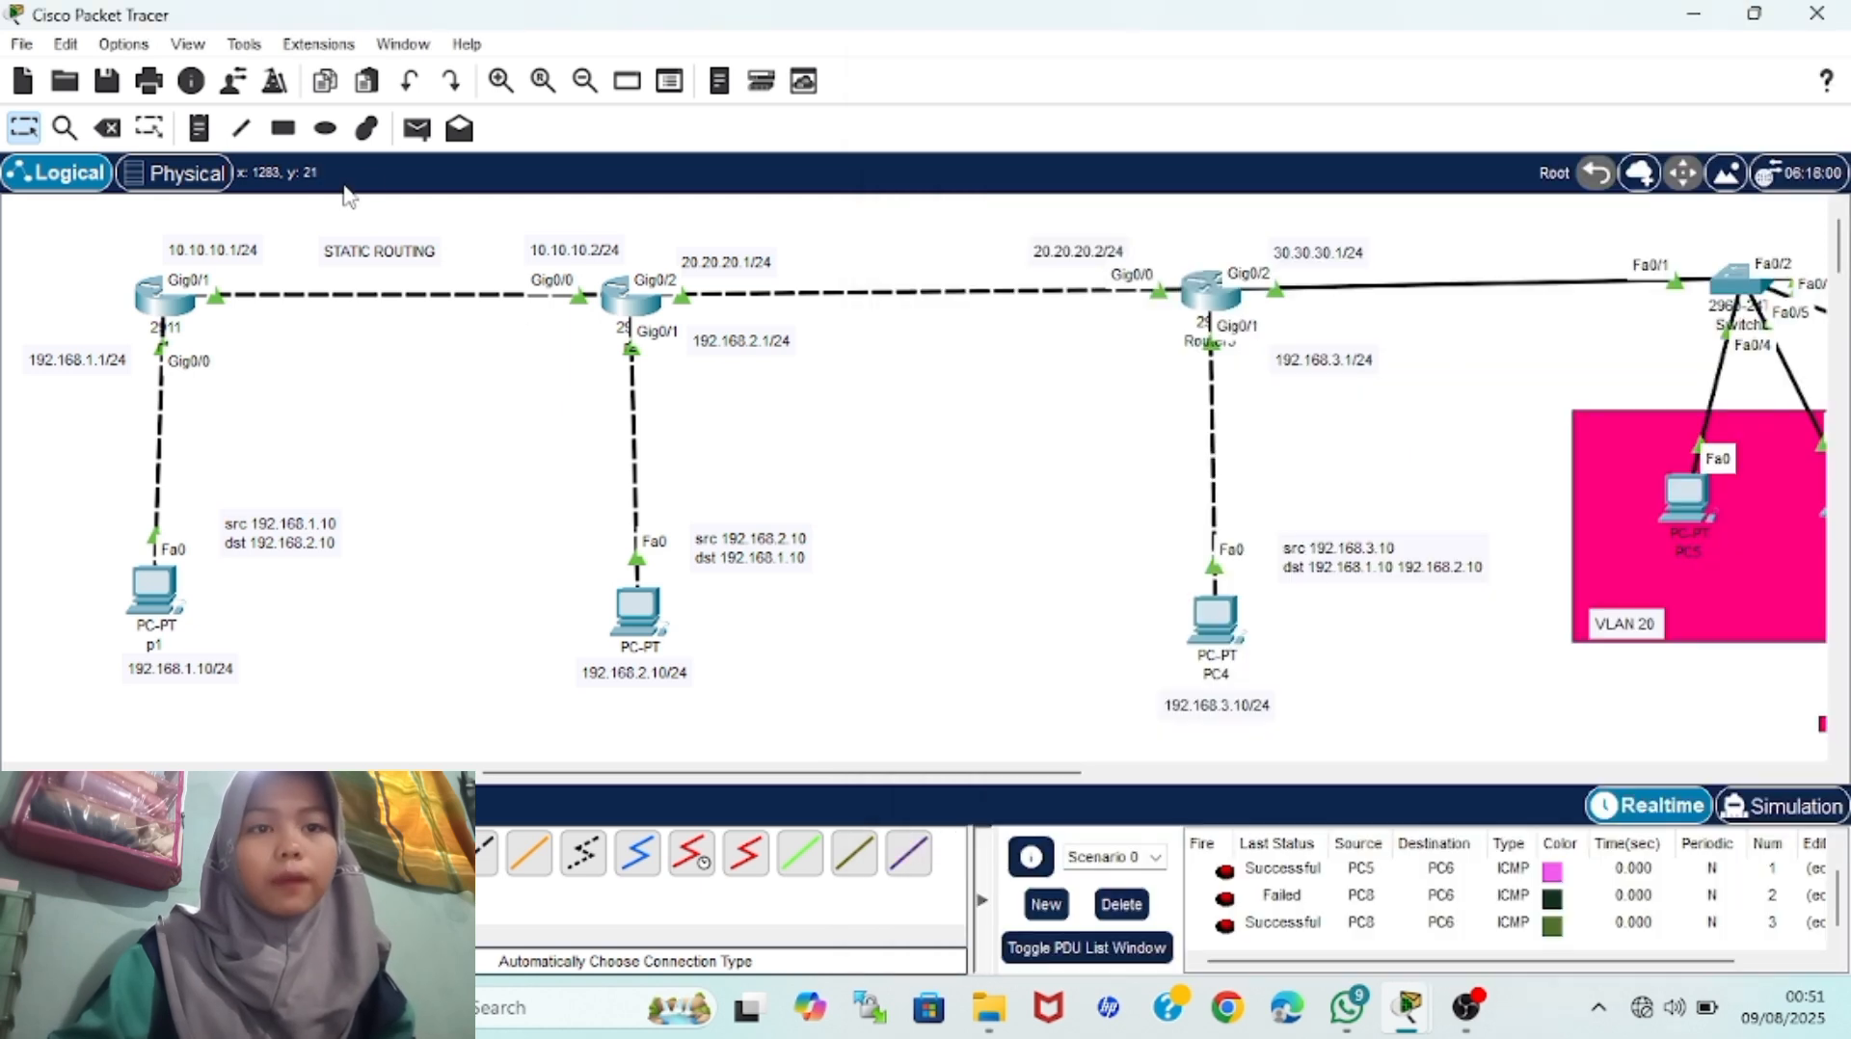
# Test connectivity from PC4 to VLAN 10 by sending a simple PDU from PC4 to PC7 twice
pyautogui.click(415, 133)
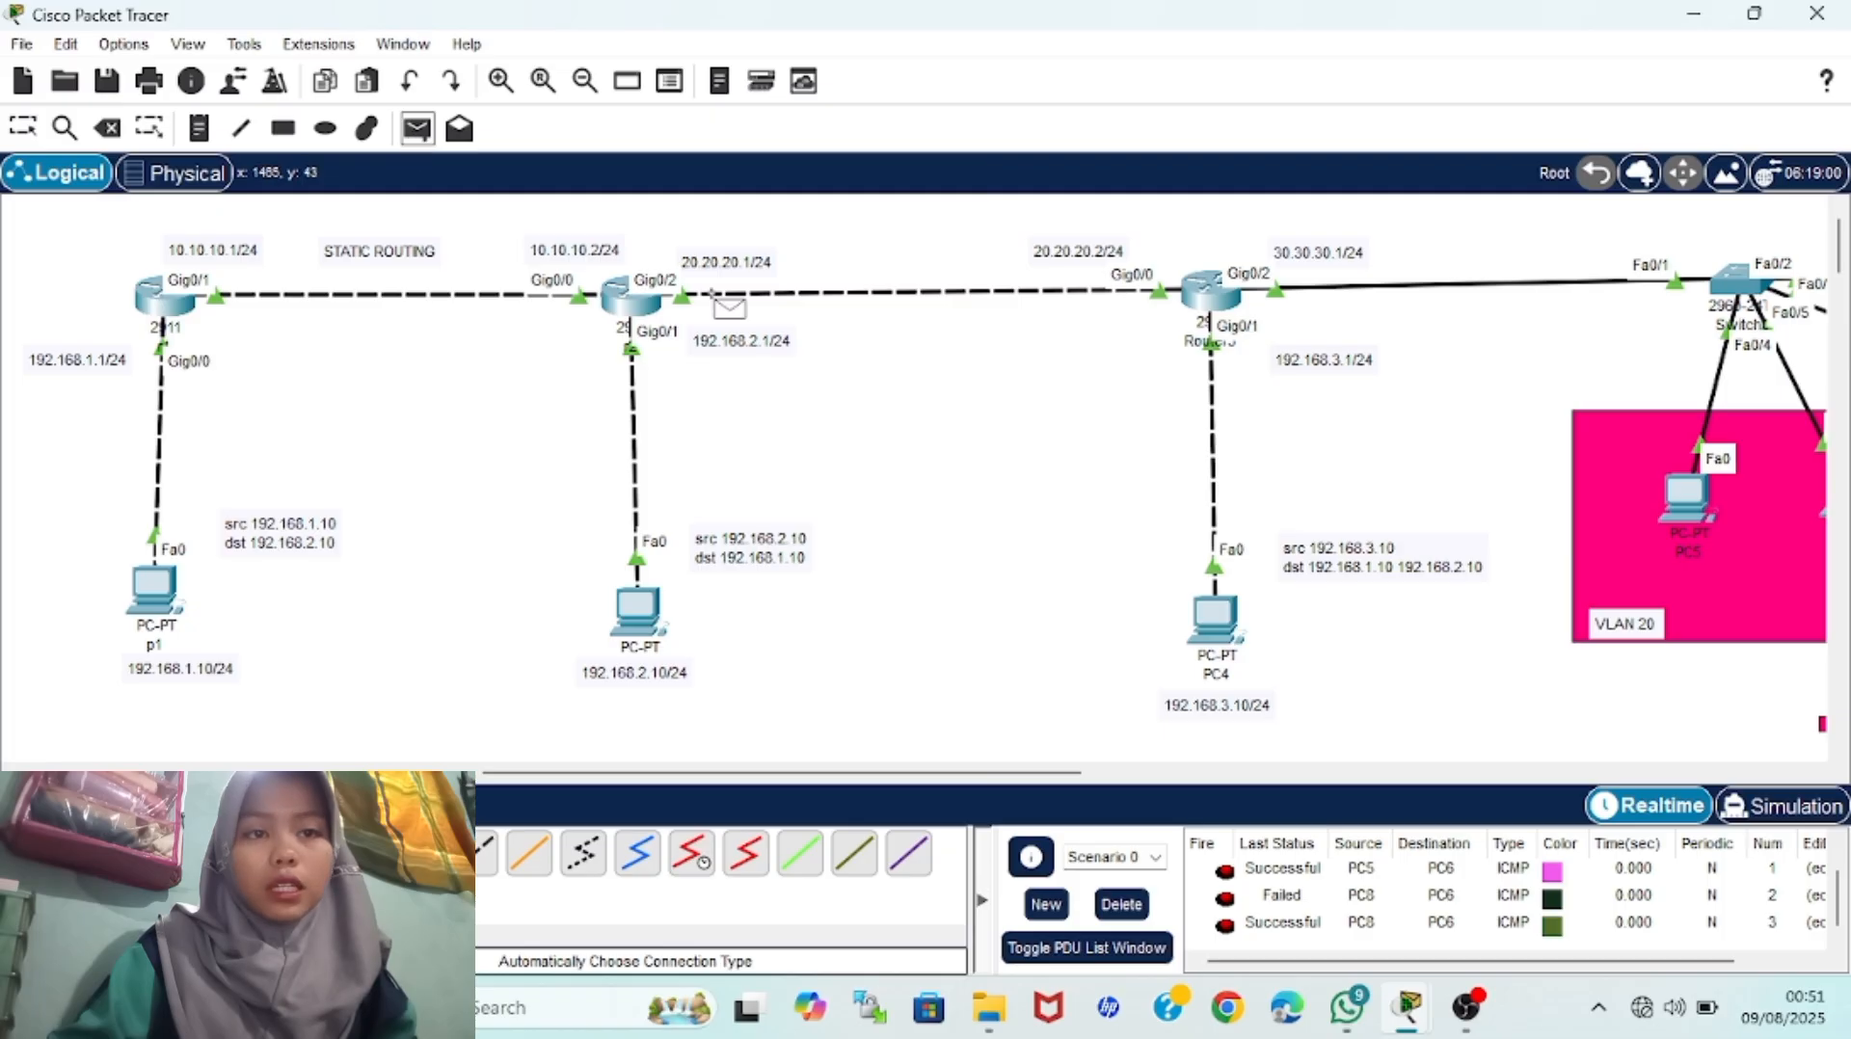
pyautogui.click(1211, 624)
pyautogui.hscroll(5, 1213, 625)
pyautogui.click(1437, 277)
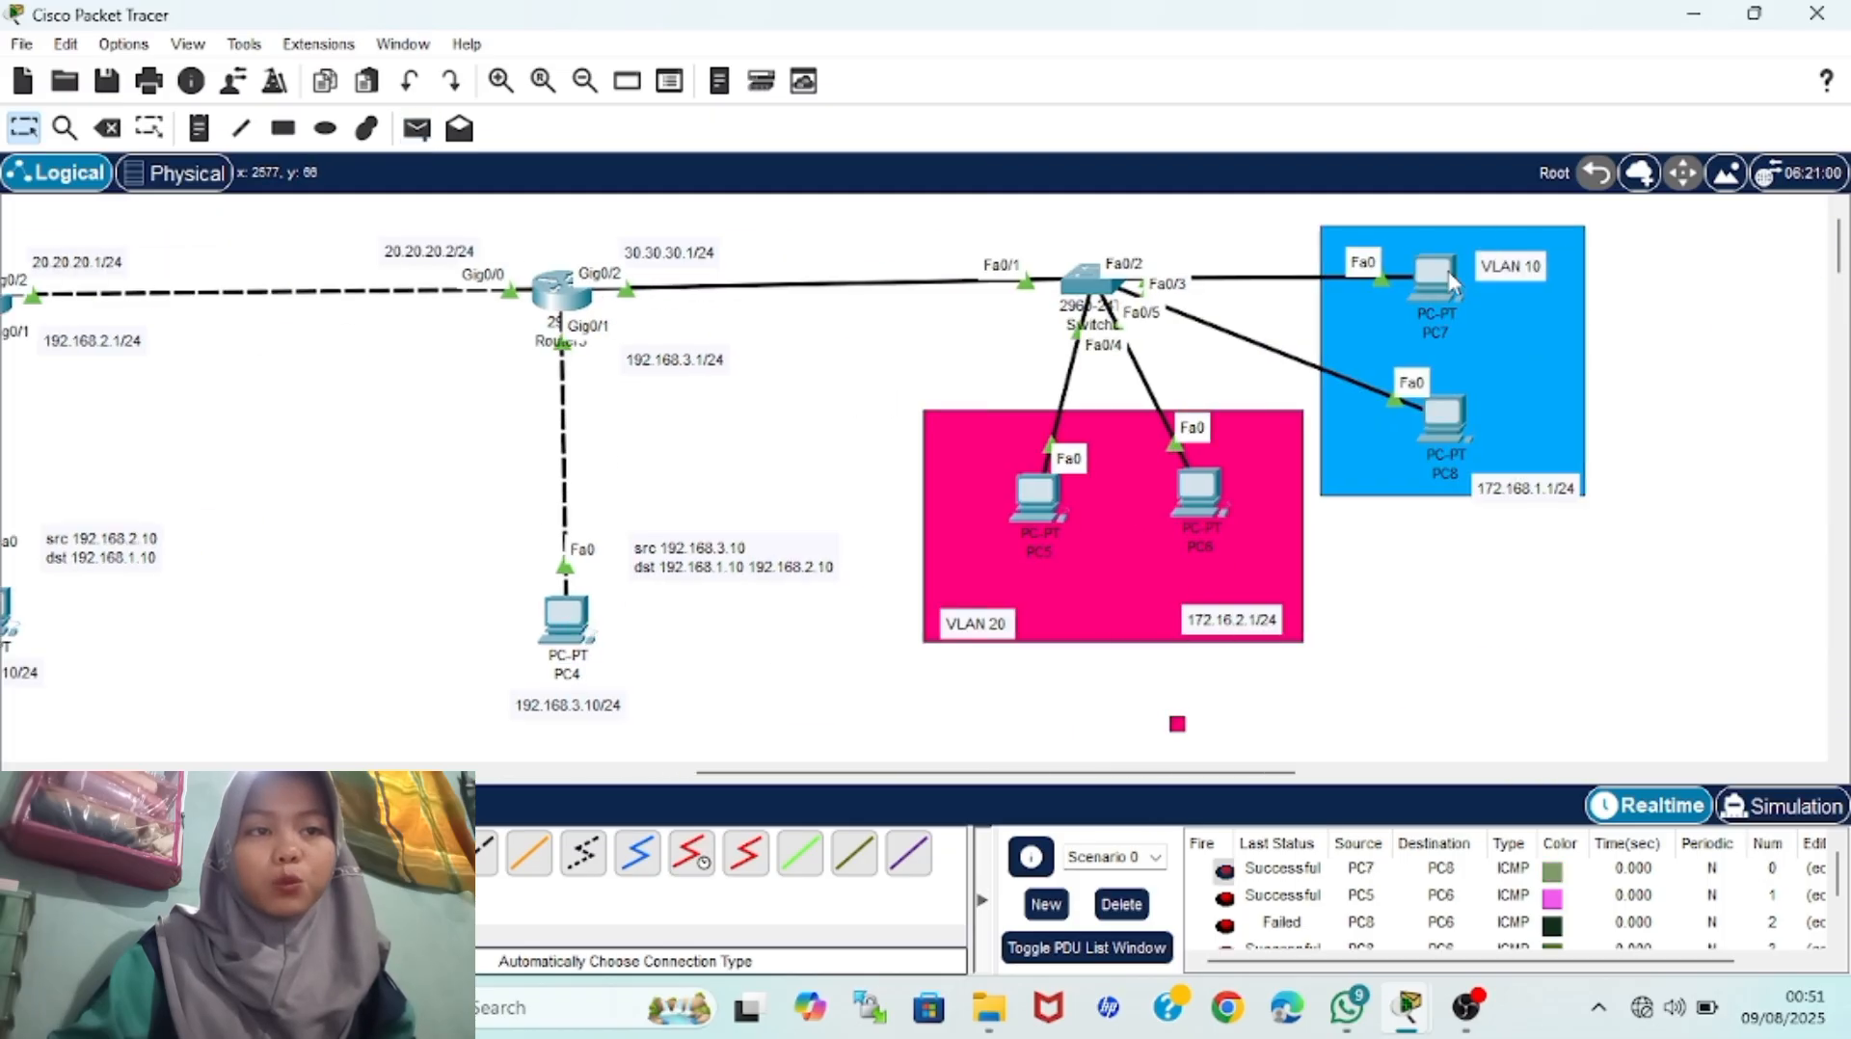
pyautogui.click(425, 132)
pyautogui.click(569, 625)
pyautogui.click(1433, 289)
# Clear the list of sent PDUs and test PC4's connectivity to VLAN 20 by sending a simple PDU to PC5 twice
pyautogui.click(1121, 905)
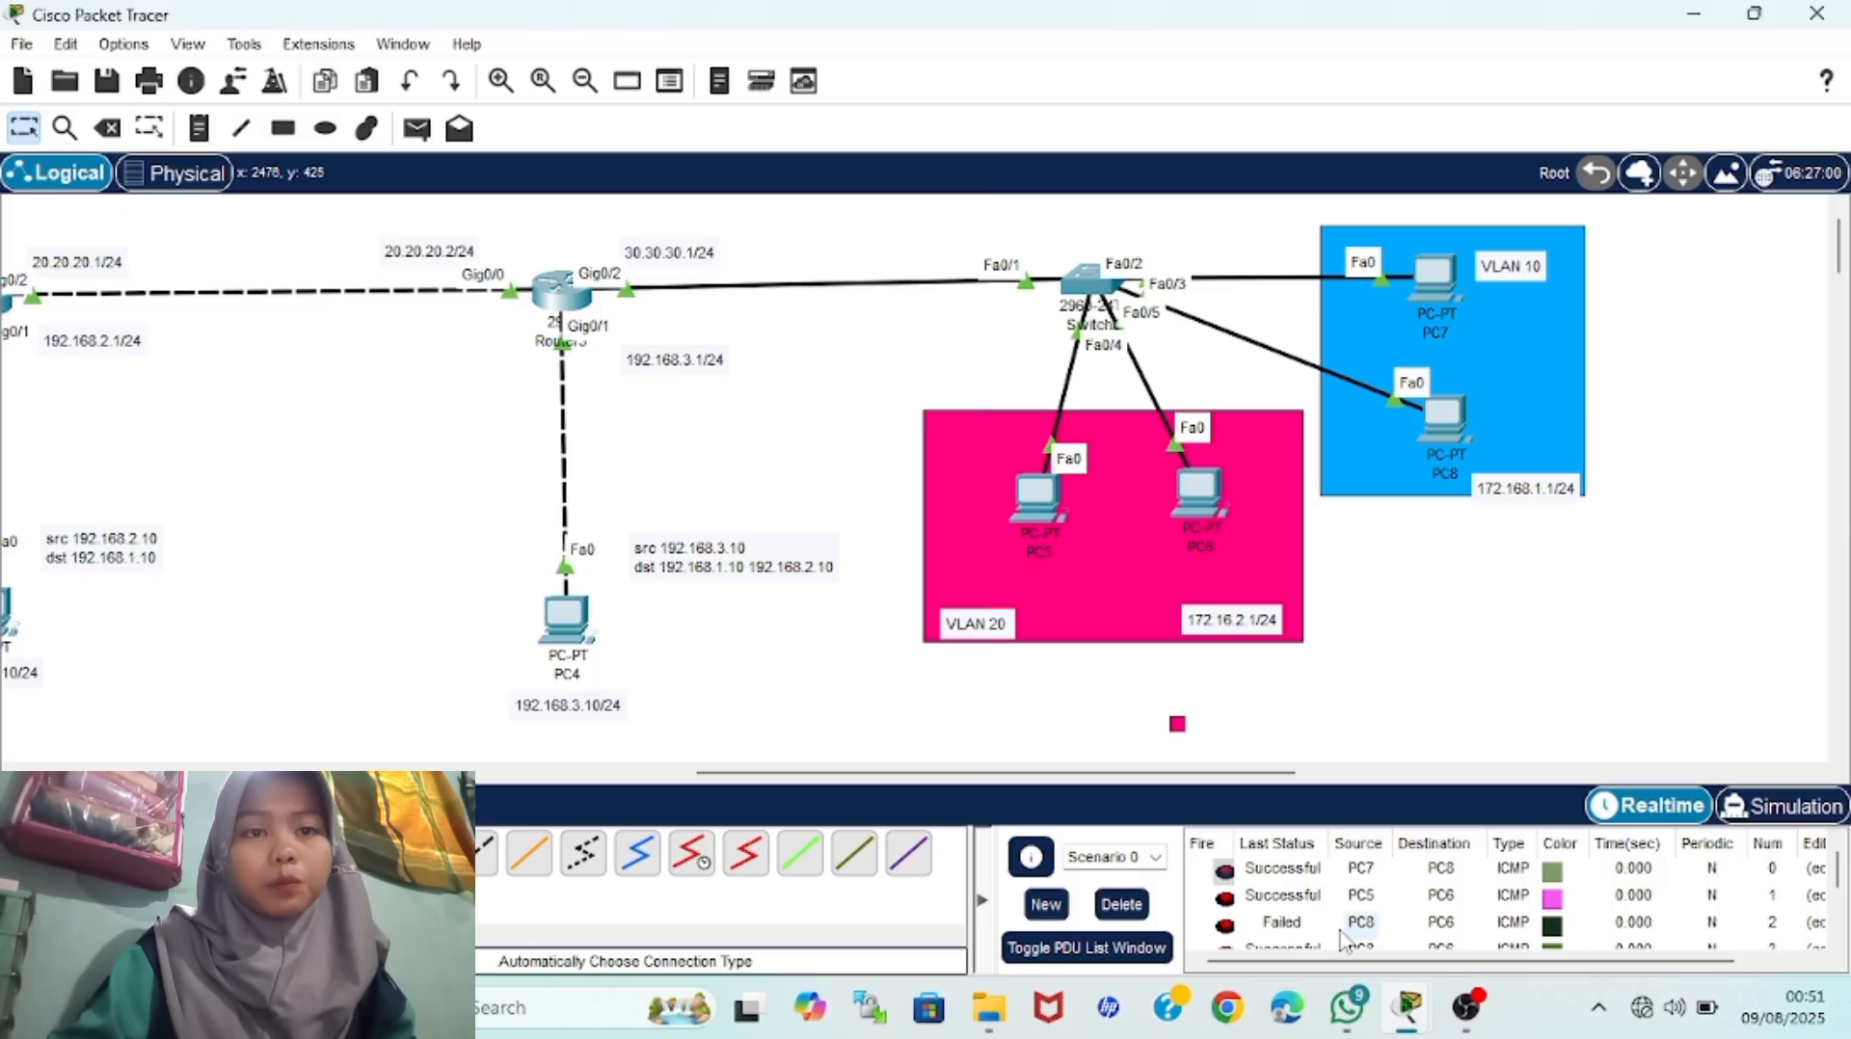
pyautogui.click(1121, 904)
pyautogui.click(415, 132)
pyautogui.click(568, 619)
pyautogui.click(1051, 514)
pyautogui.click(418, 129)
pyautogui.click(564, 622)
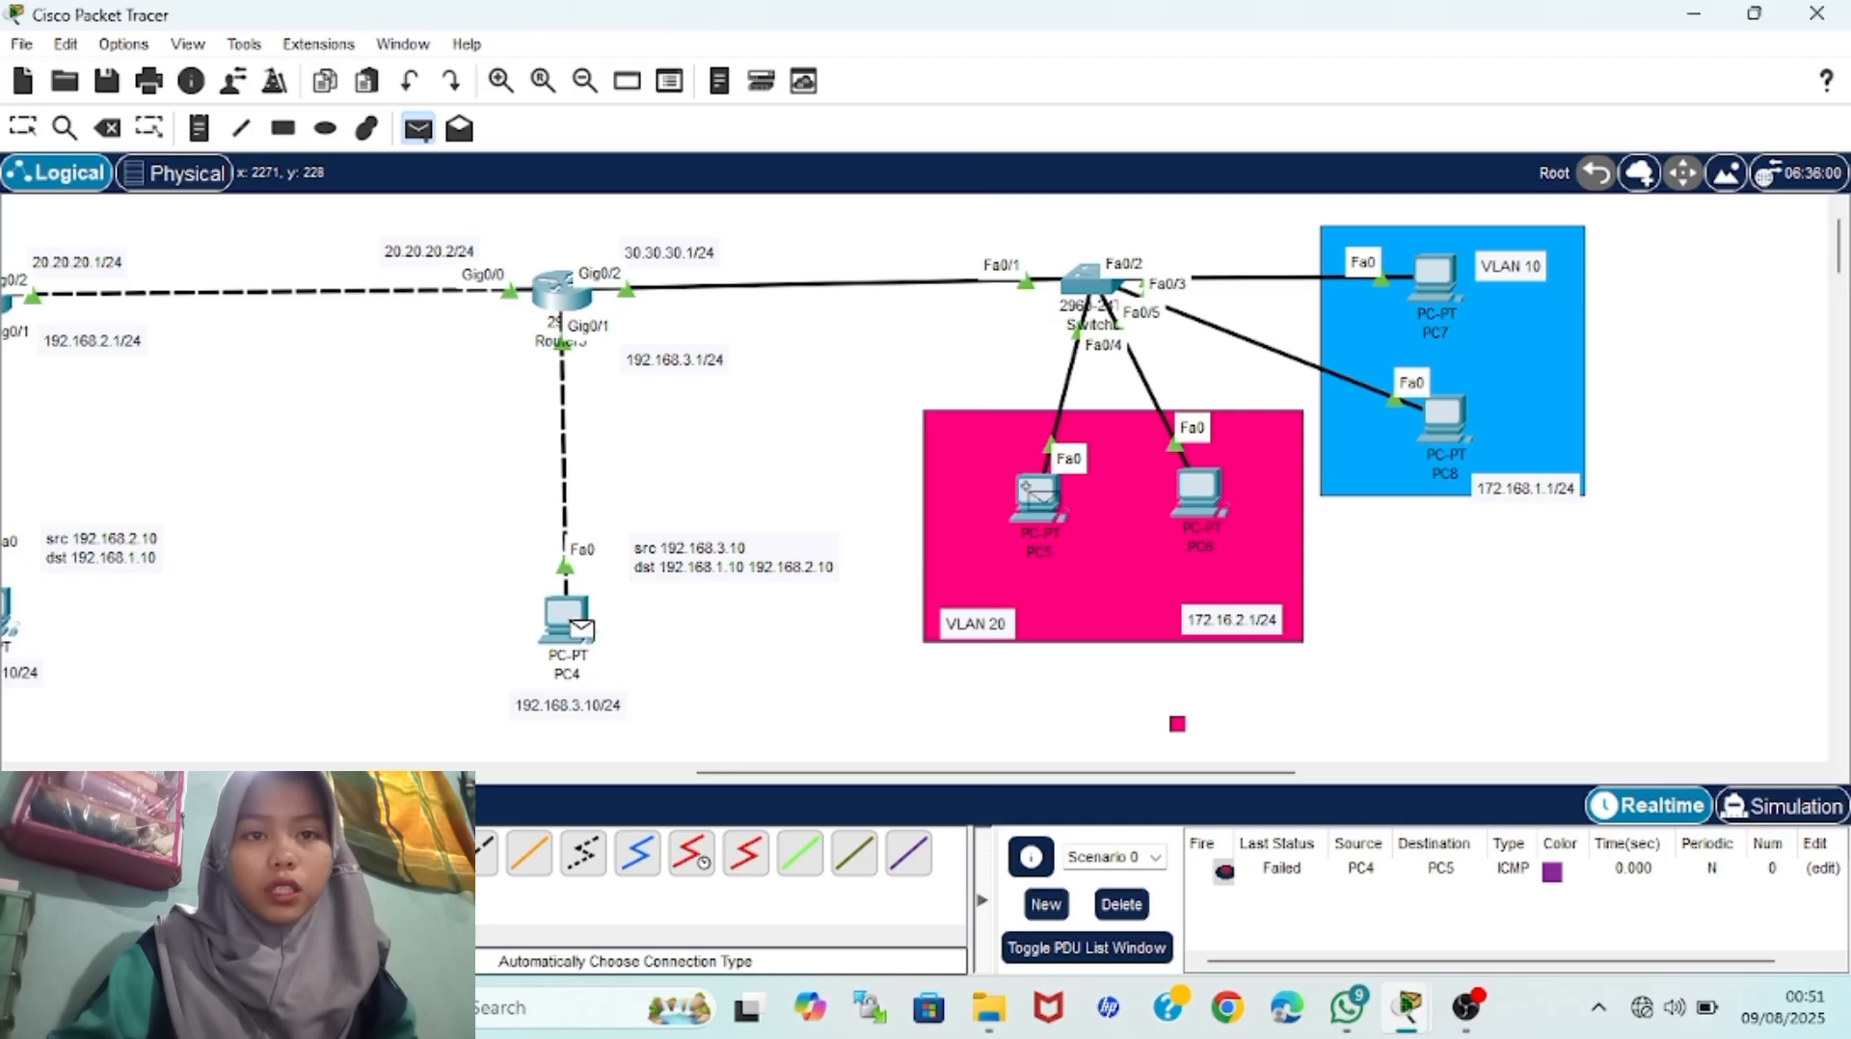
pyautogui.click(1038, 496)
pyautogui.moveTo(575, 689)
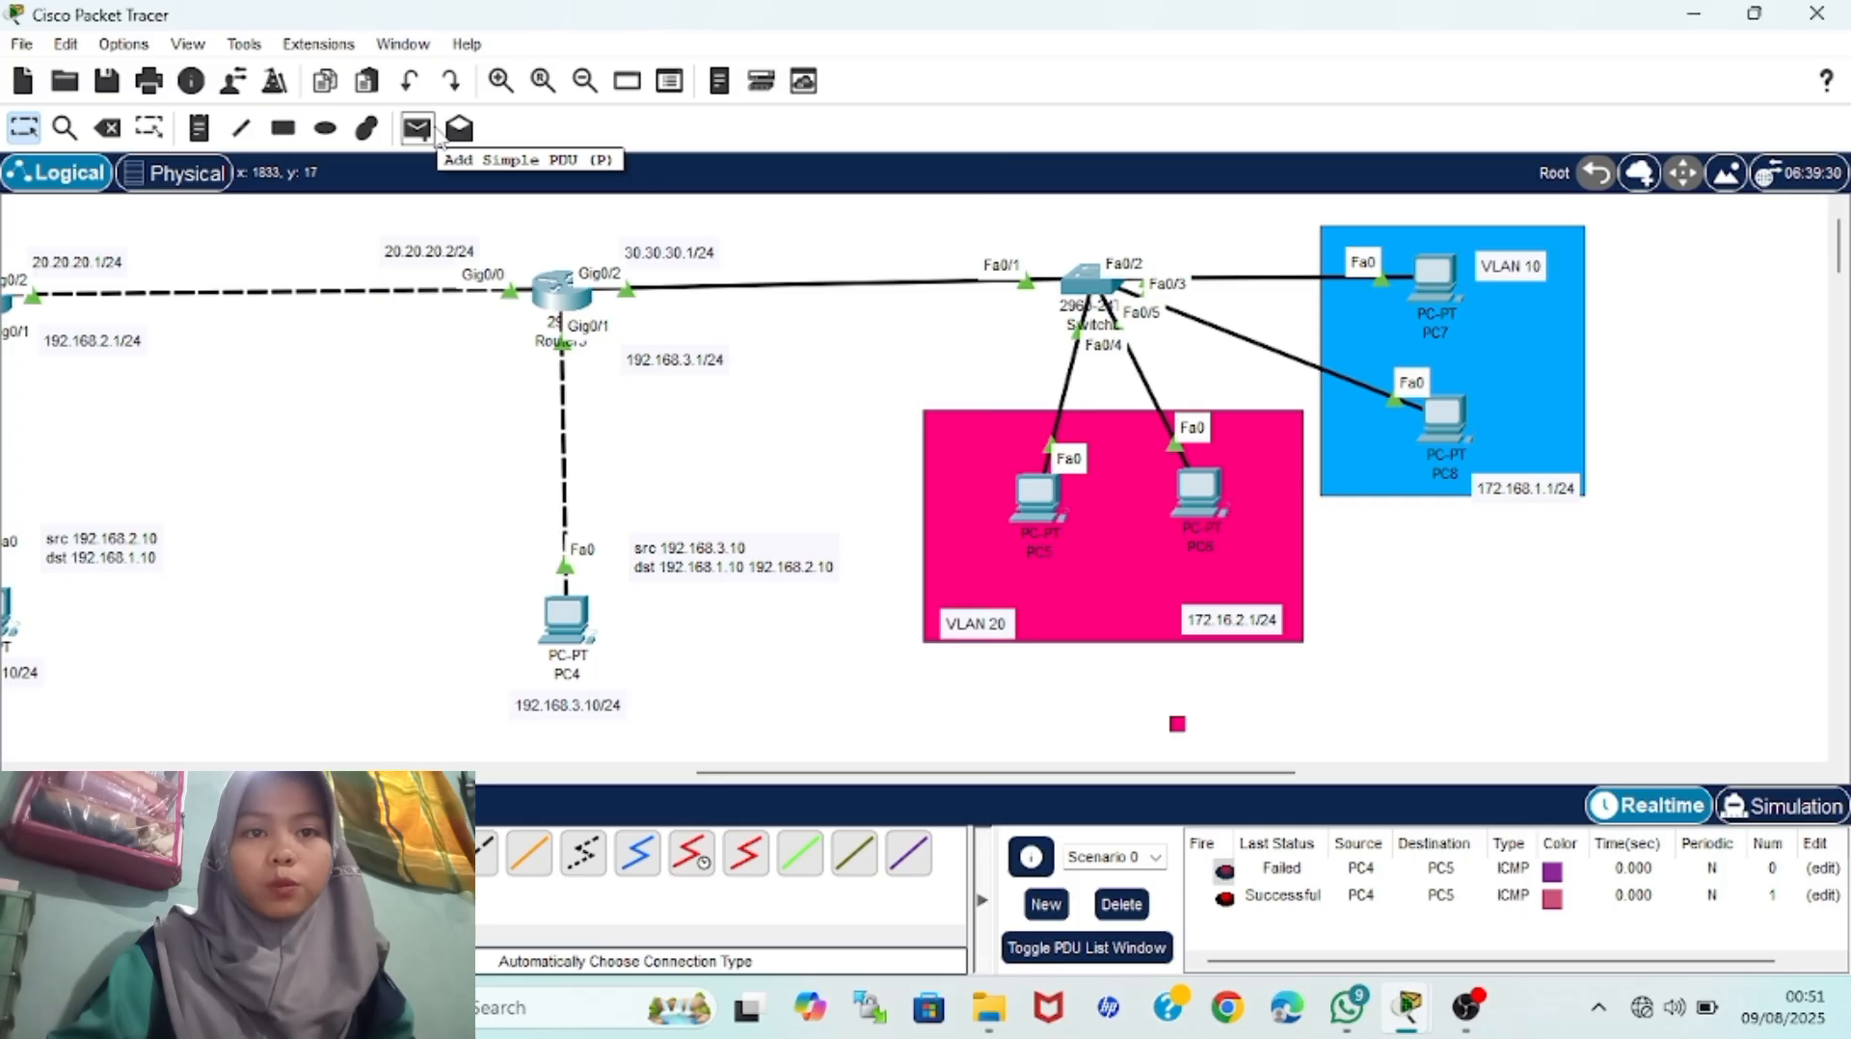
# On router r2, add a static route to network 172.168.1.0 with mask 255.255.255.0 via next hop 20.20.20.2
pyautogui.click(437, 132)
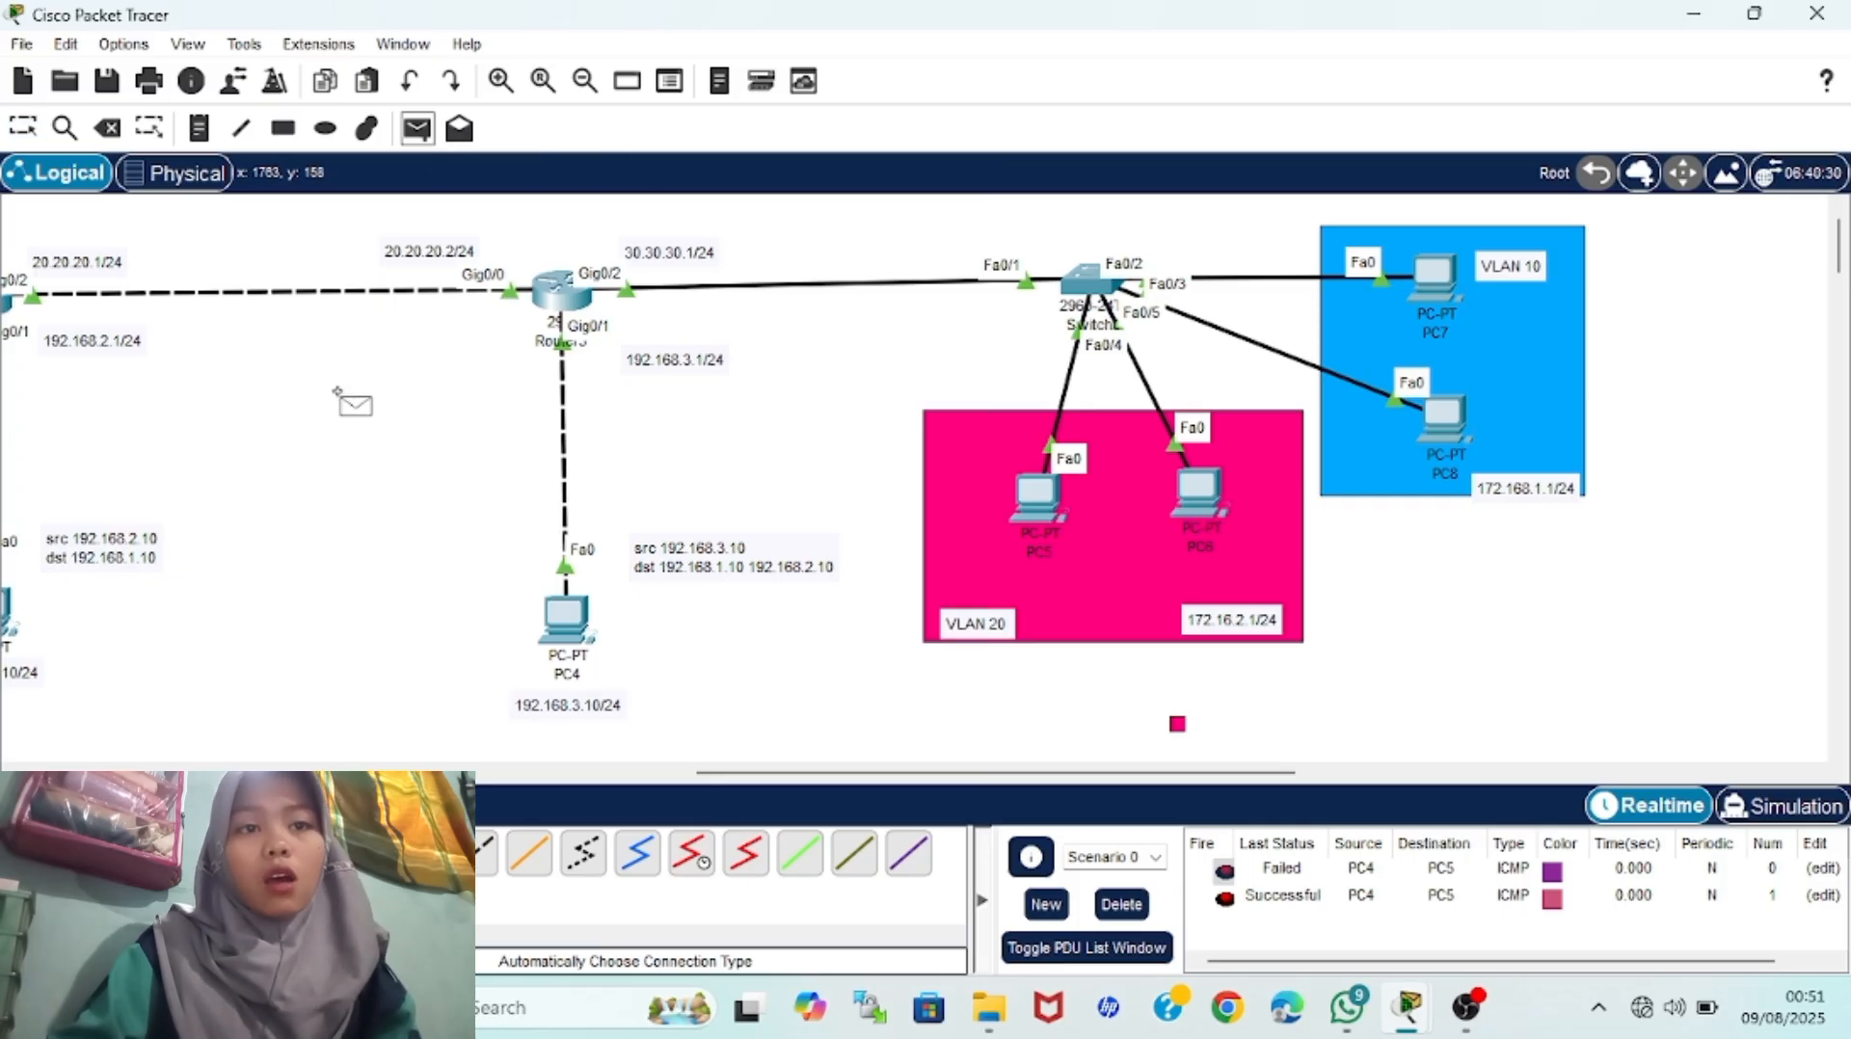
pyautogui.hscroll(-2, 336, 391)
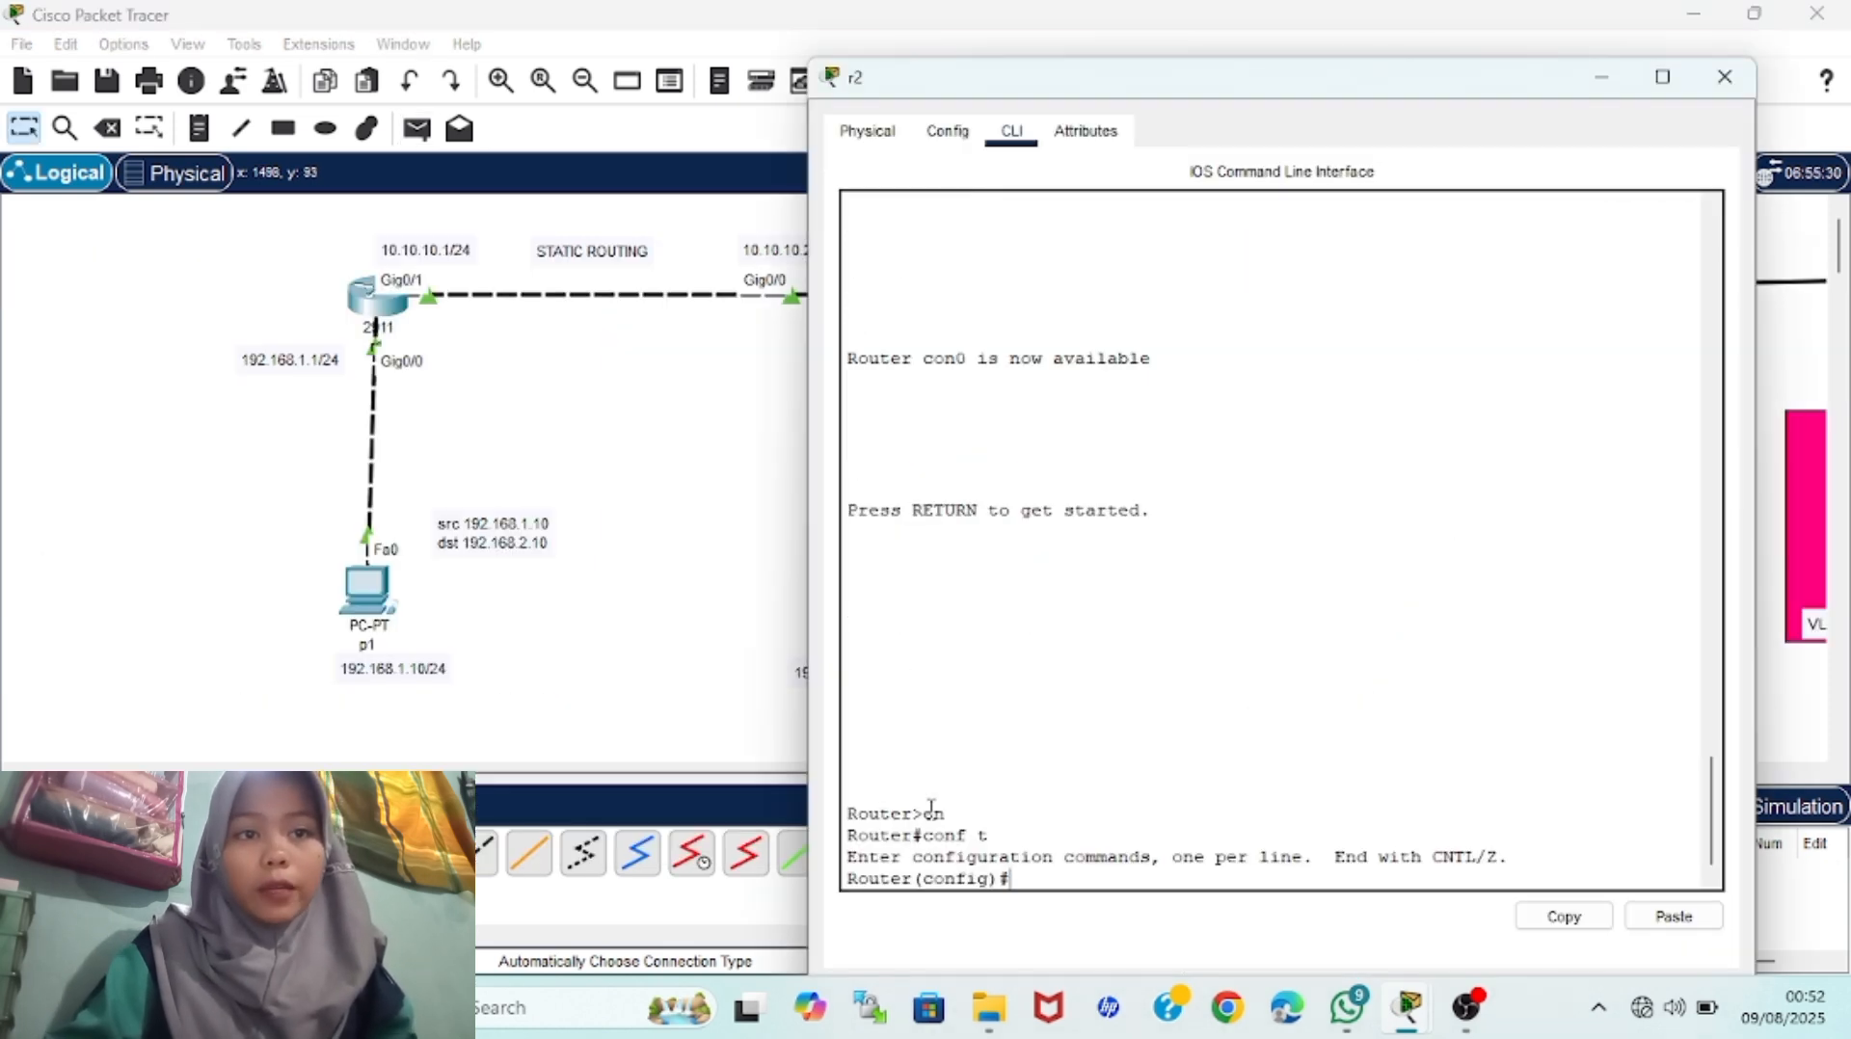
pyautogui.write('ip route 1')
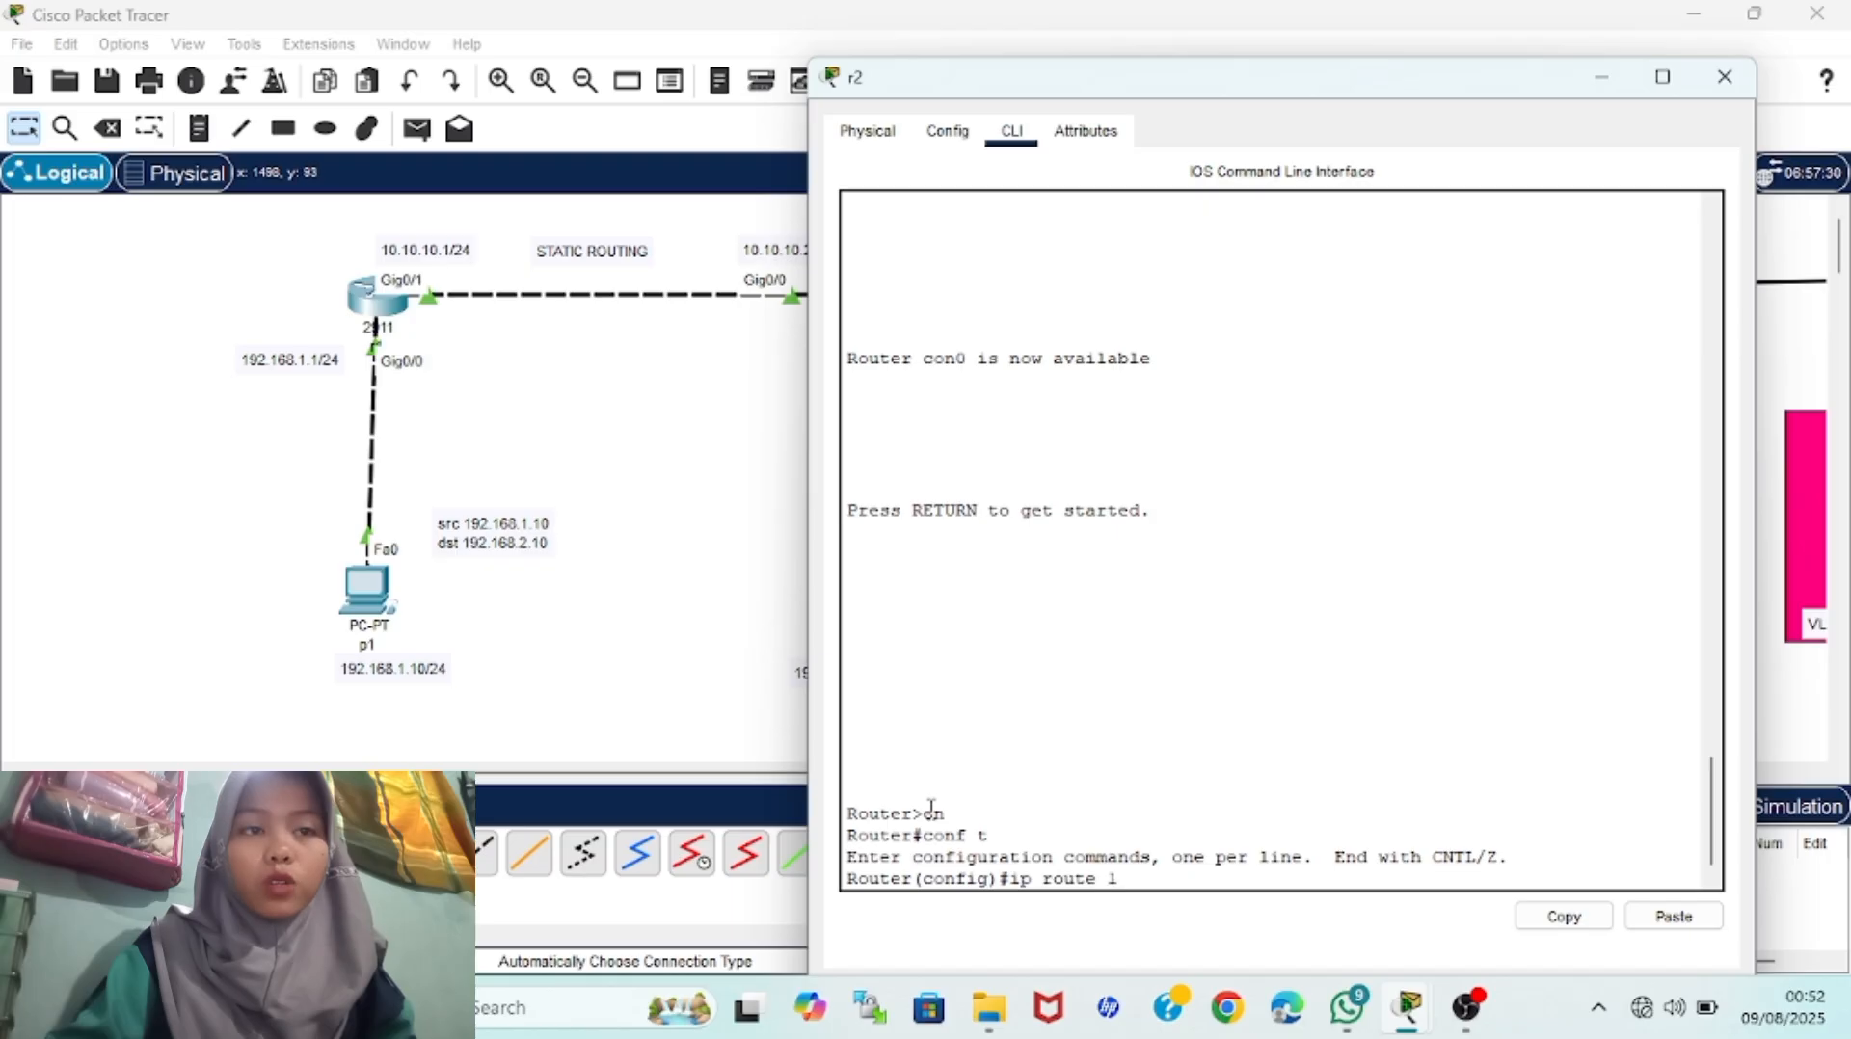
pyautogui.write('72.1668')
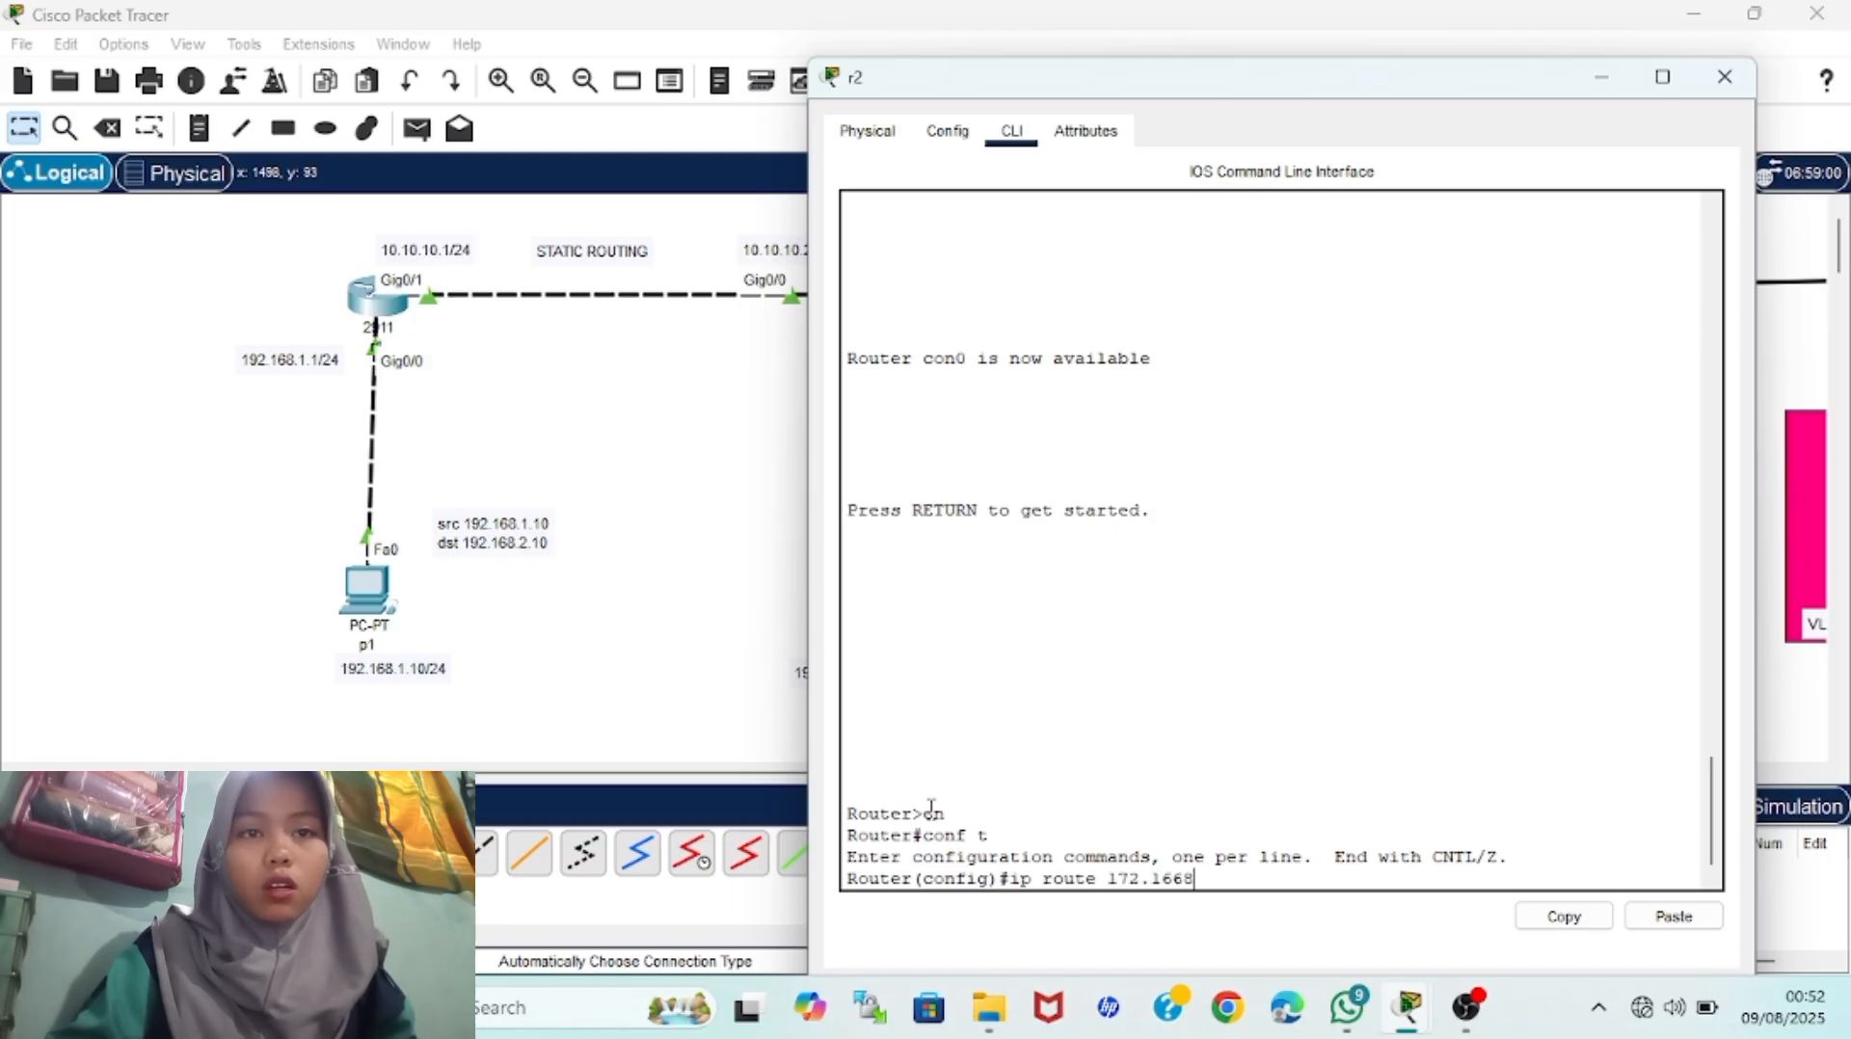
pyautogui.press('BackSpace')
pyautogui.write('8.1.0')
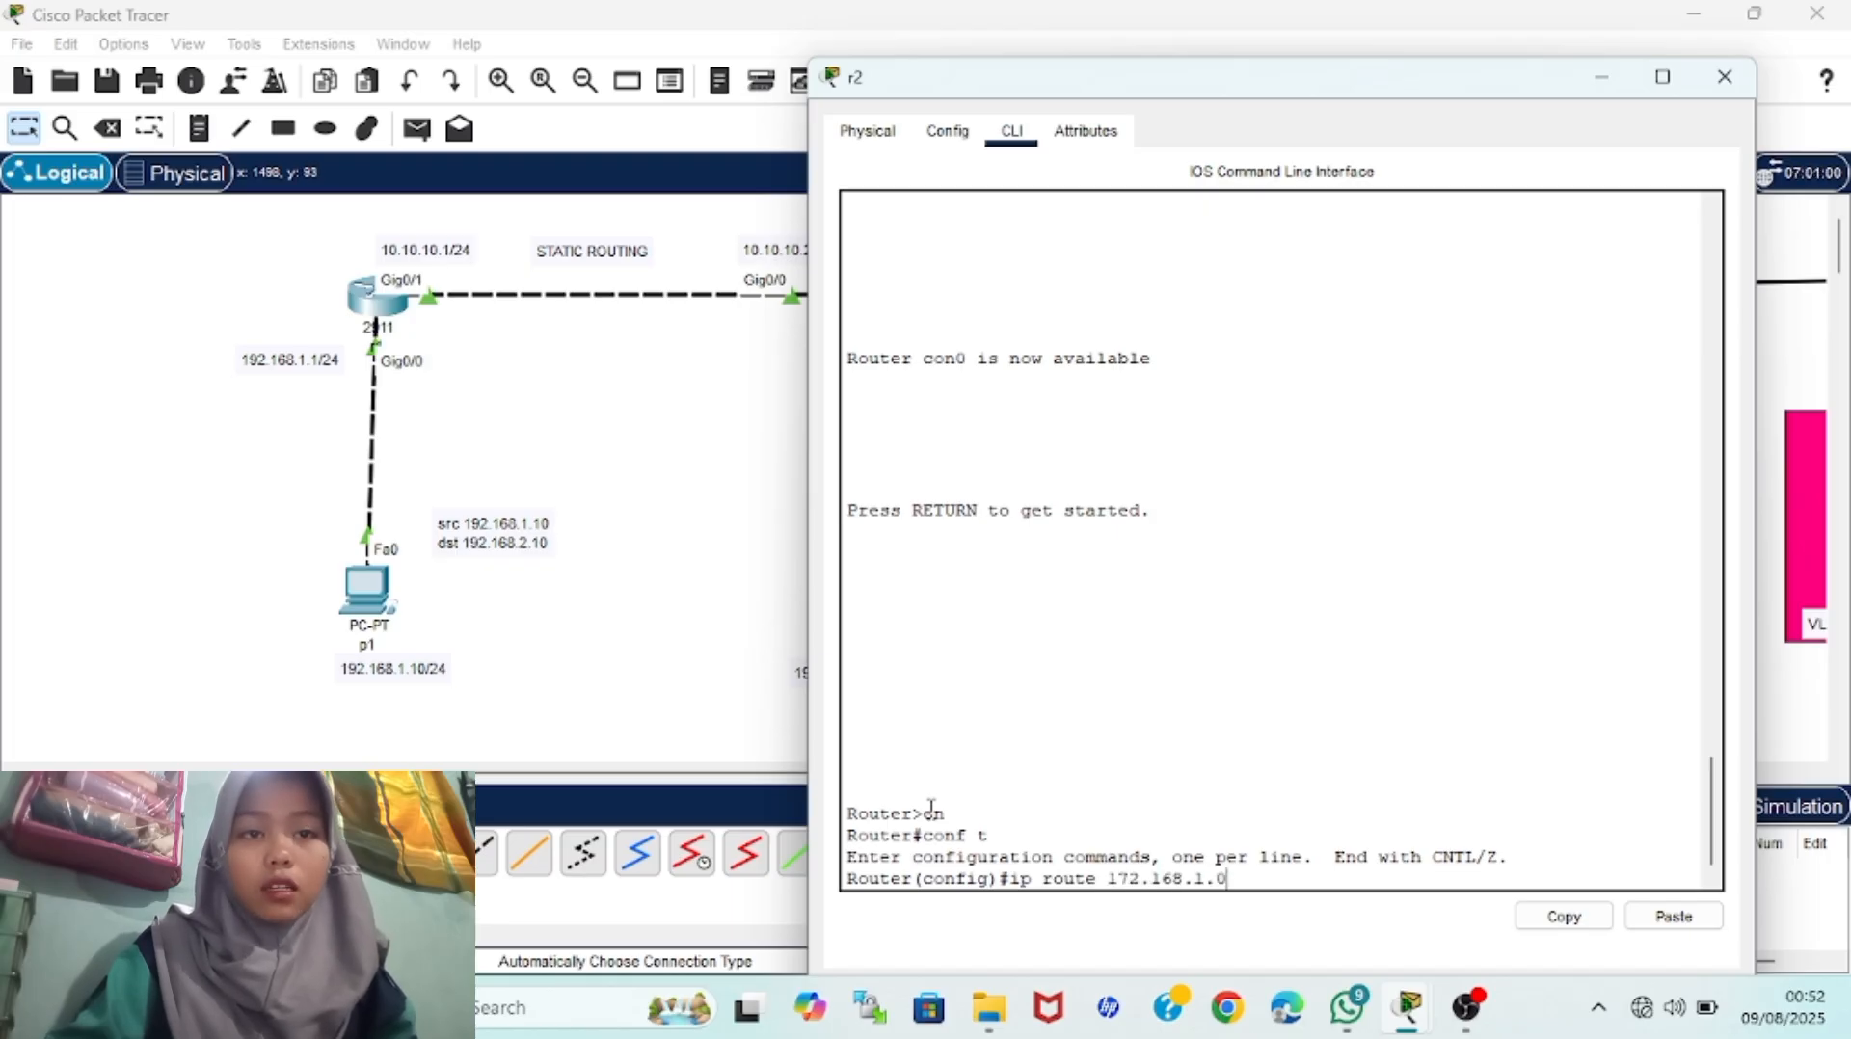
pyautogui.write(' 255.255.255.0')
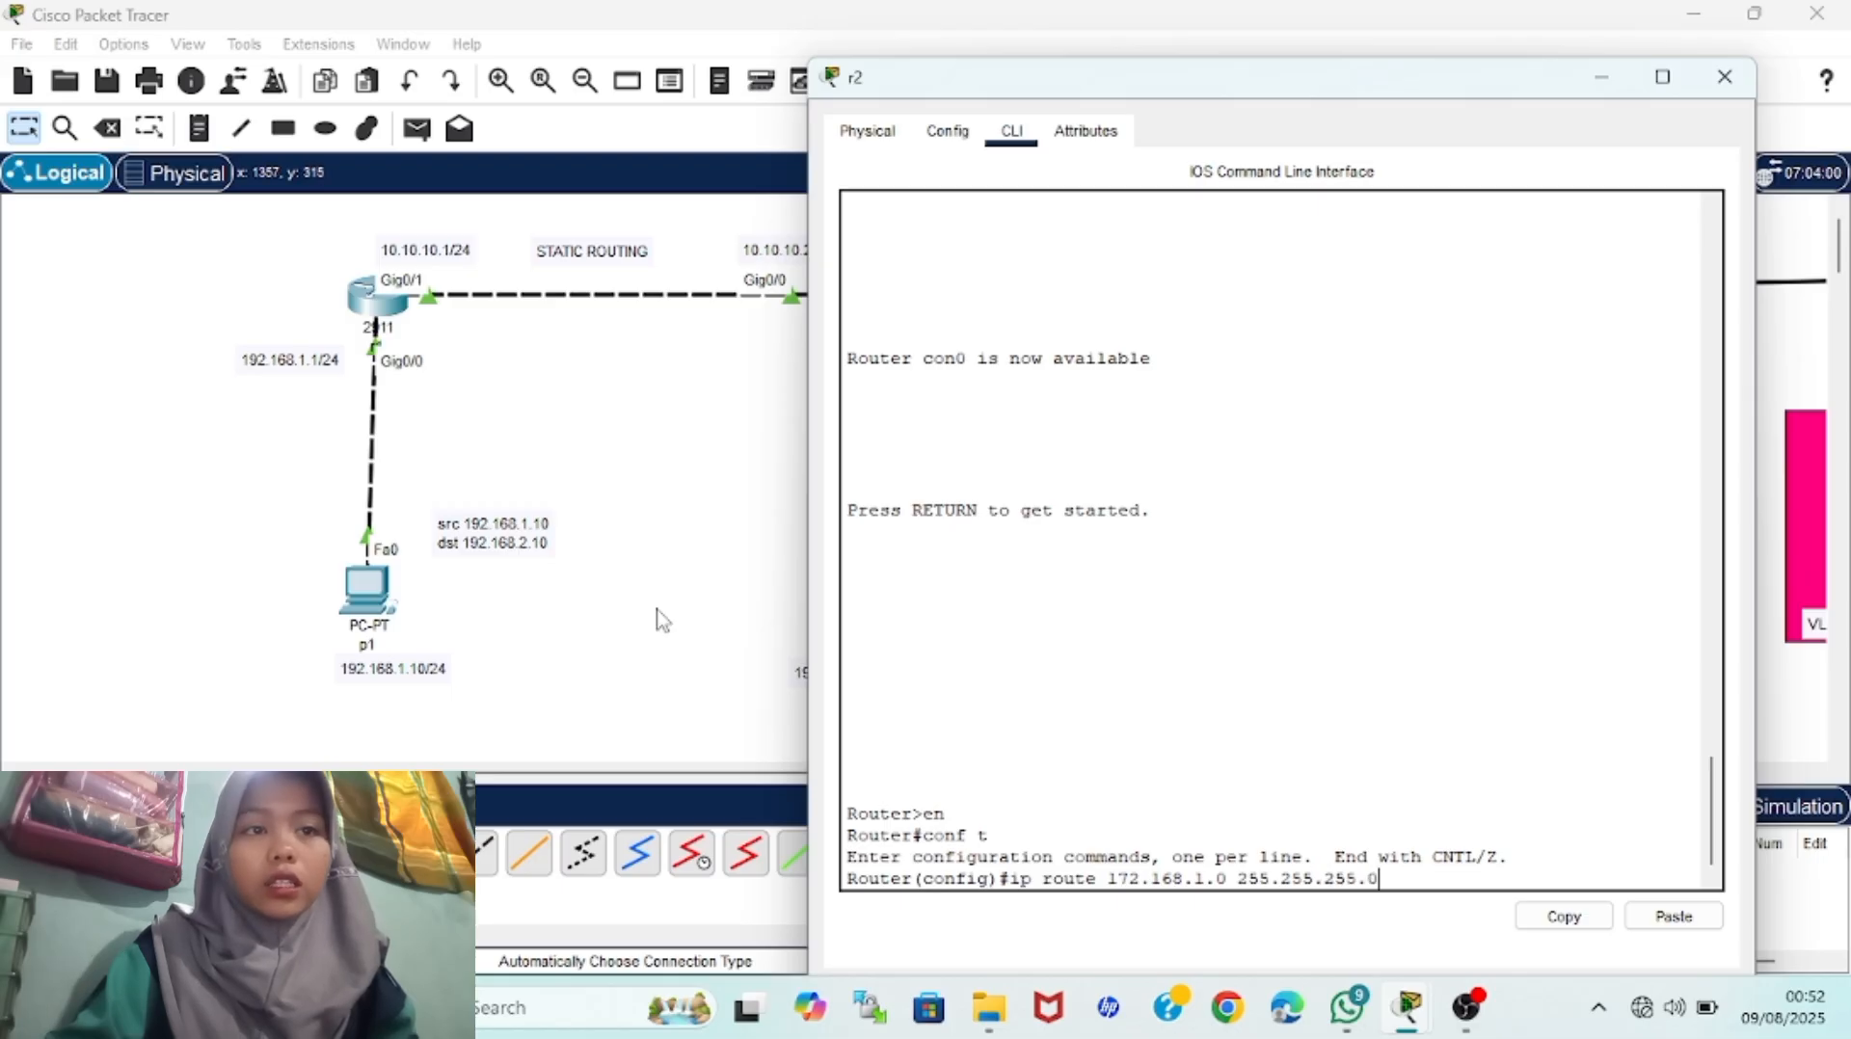
pyautogui.hscroll(5, 661, 619)
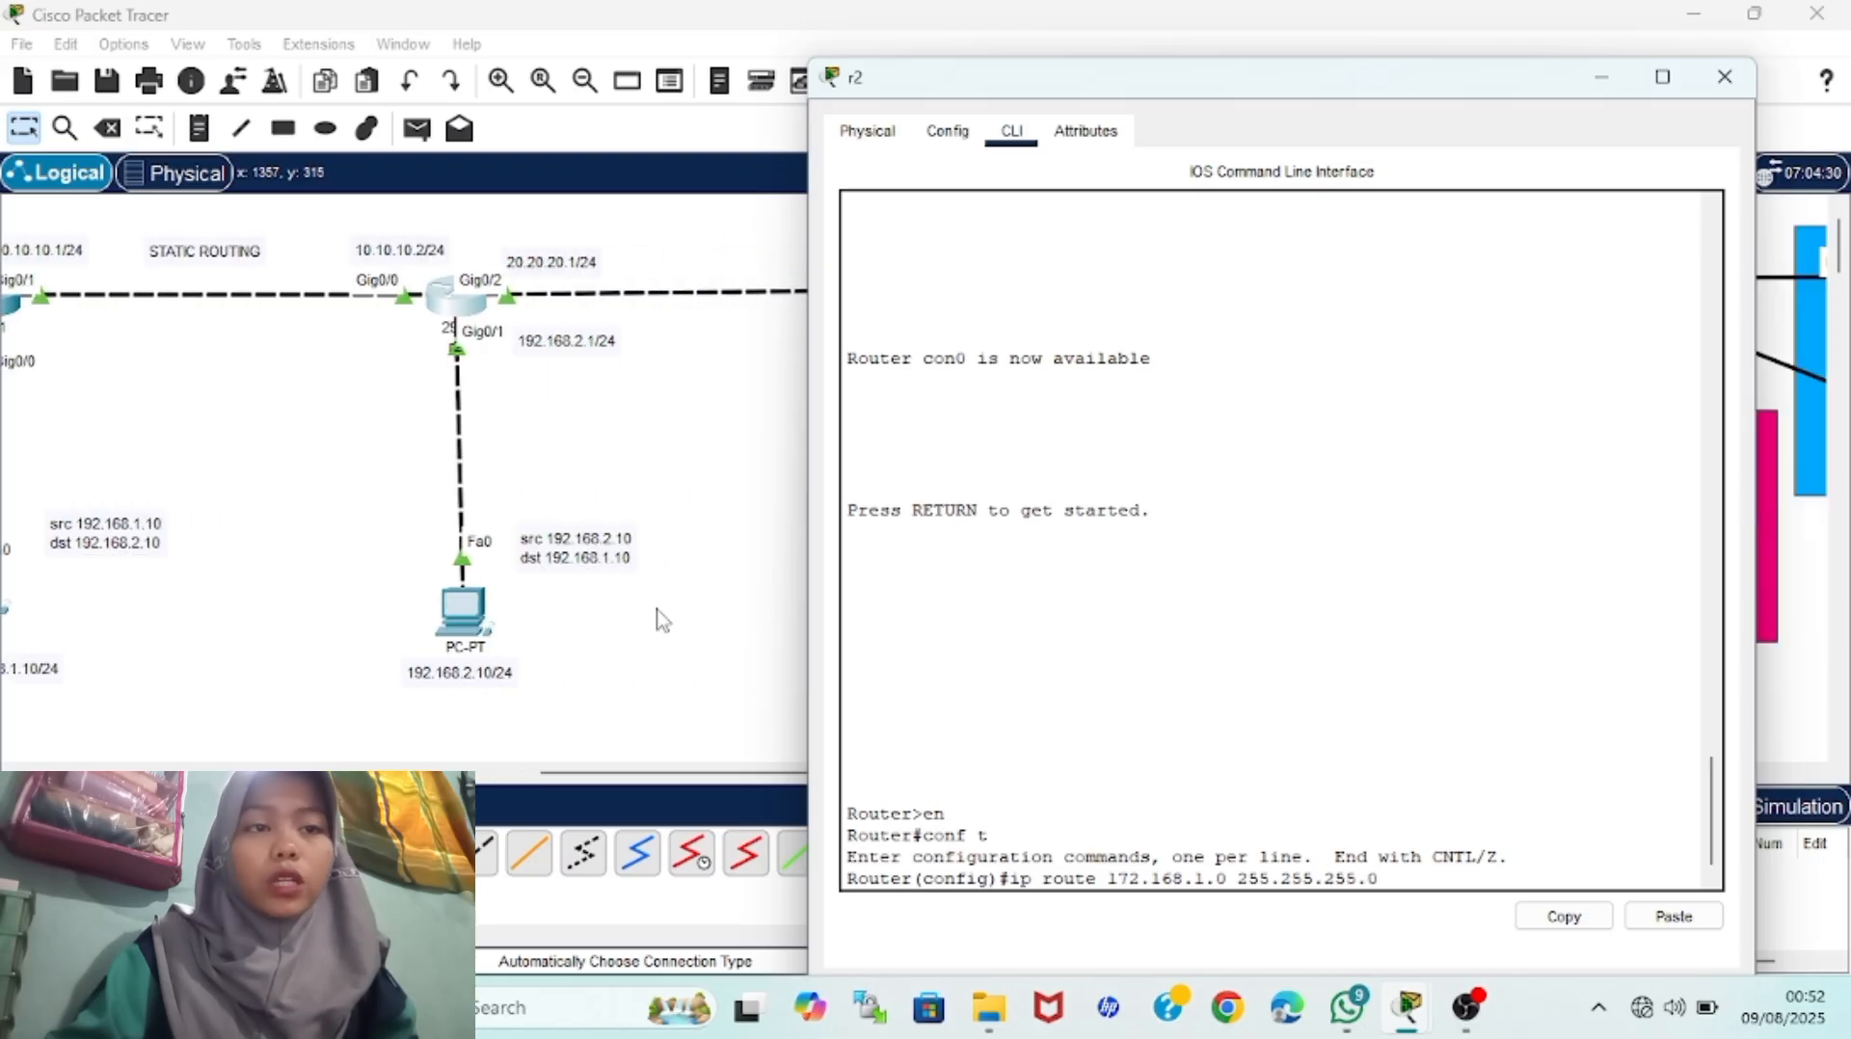
pyautogui.write('5.0')
pyautogui.hscroll(4, 568, 622)
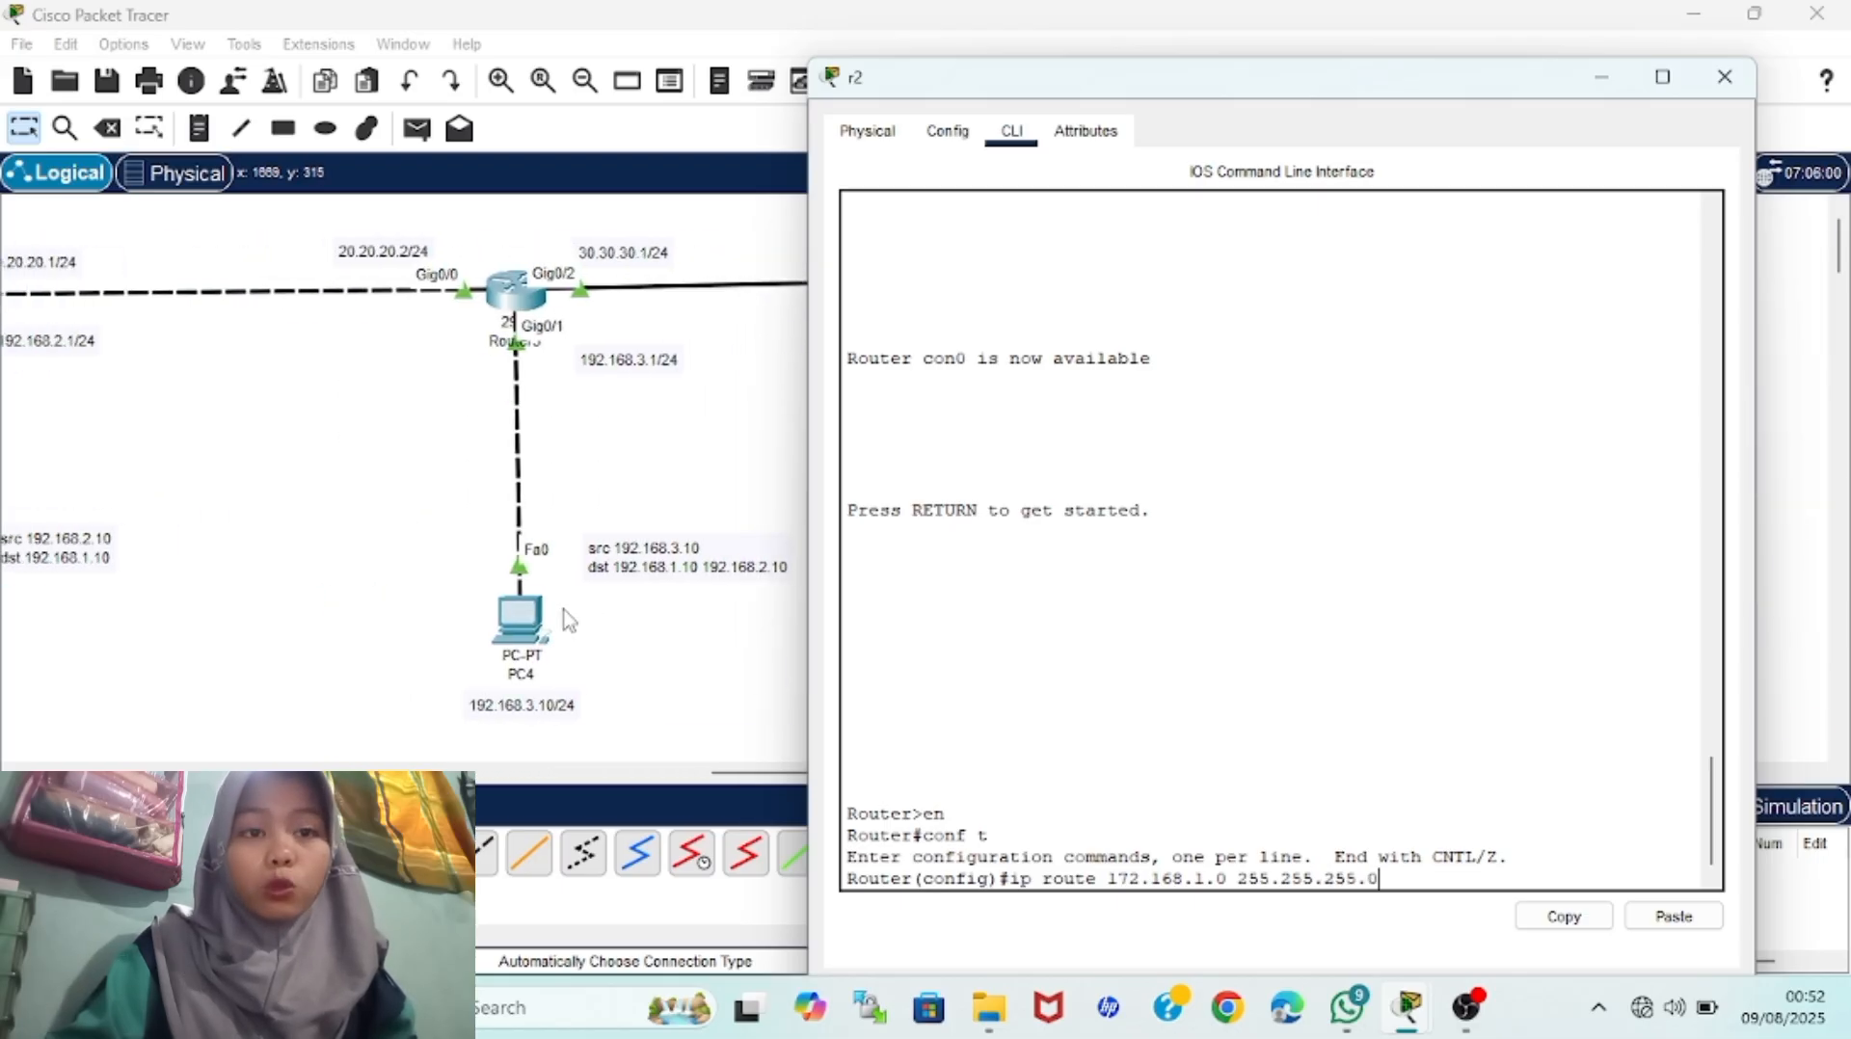
pyautogui.write('20.')
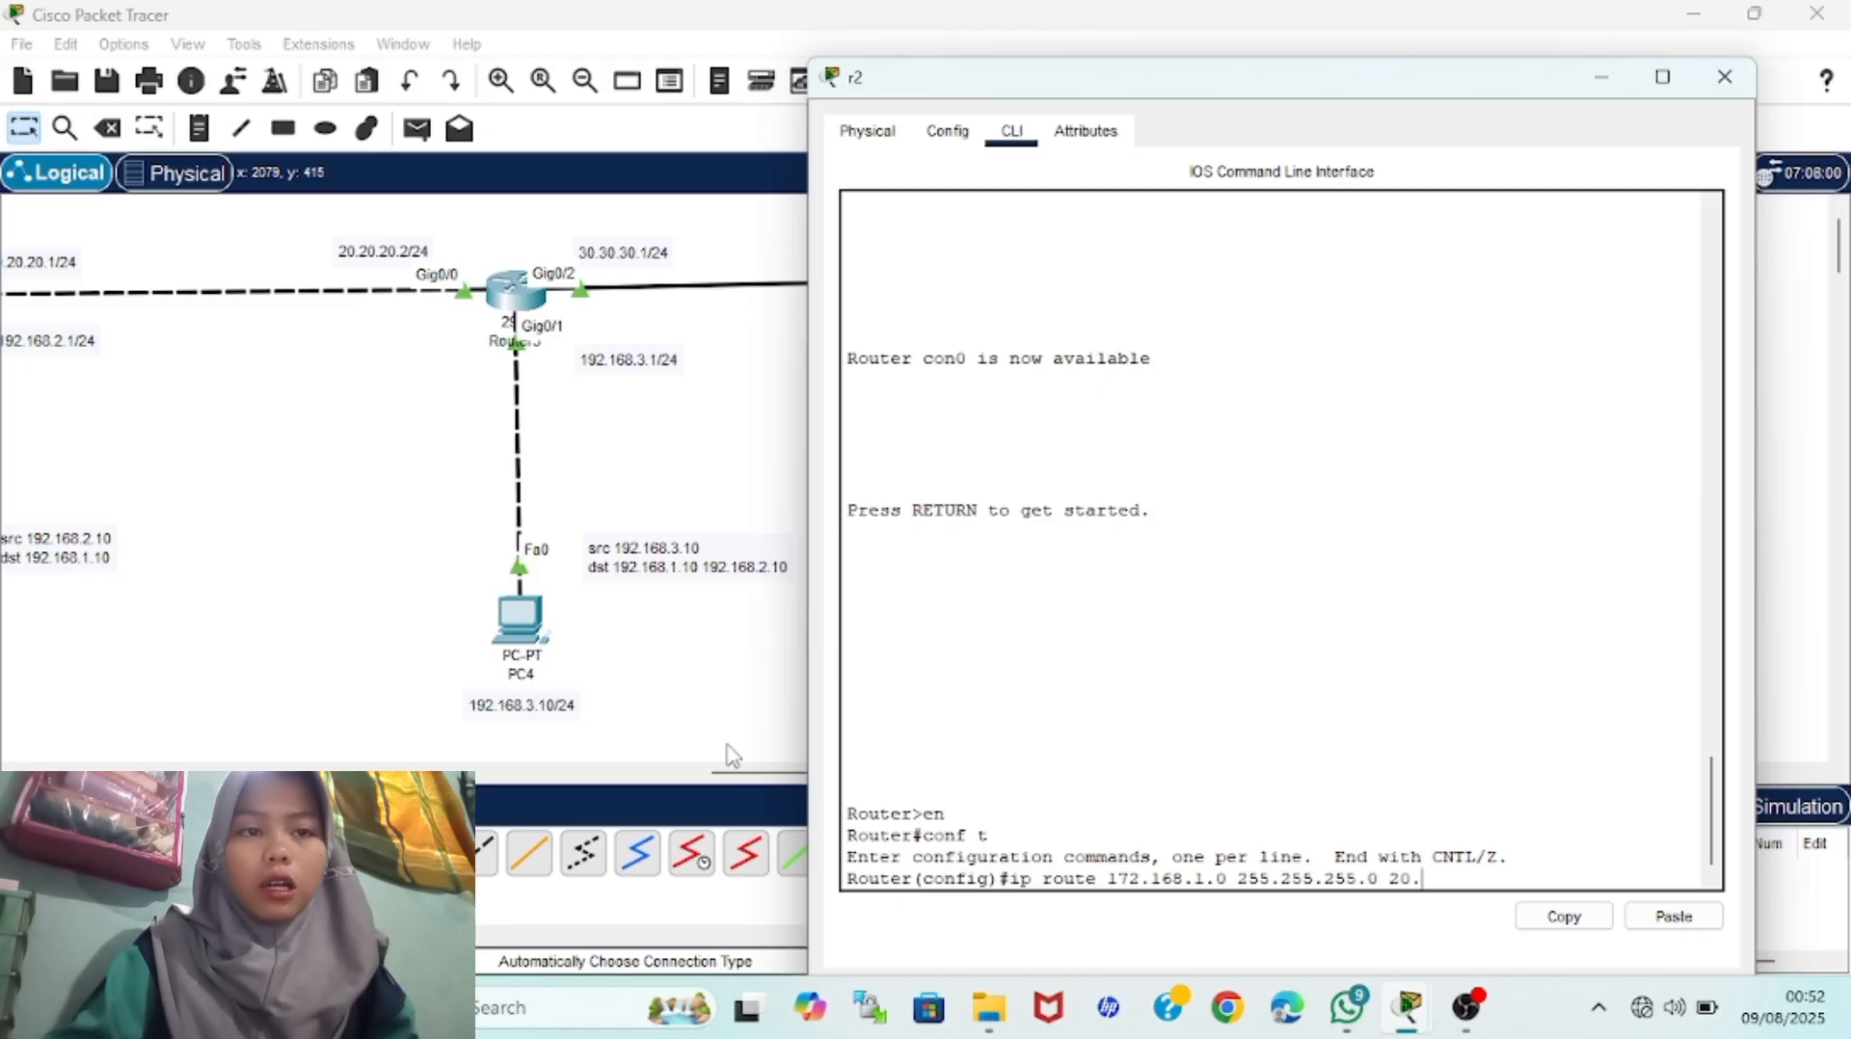
pyautogui.write('20.20.2')
pyautogui.press('Return')
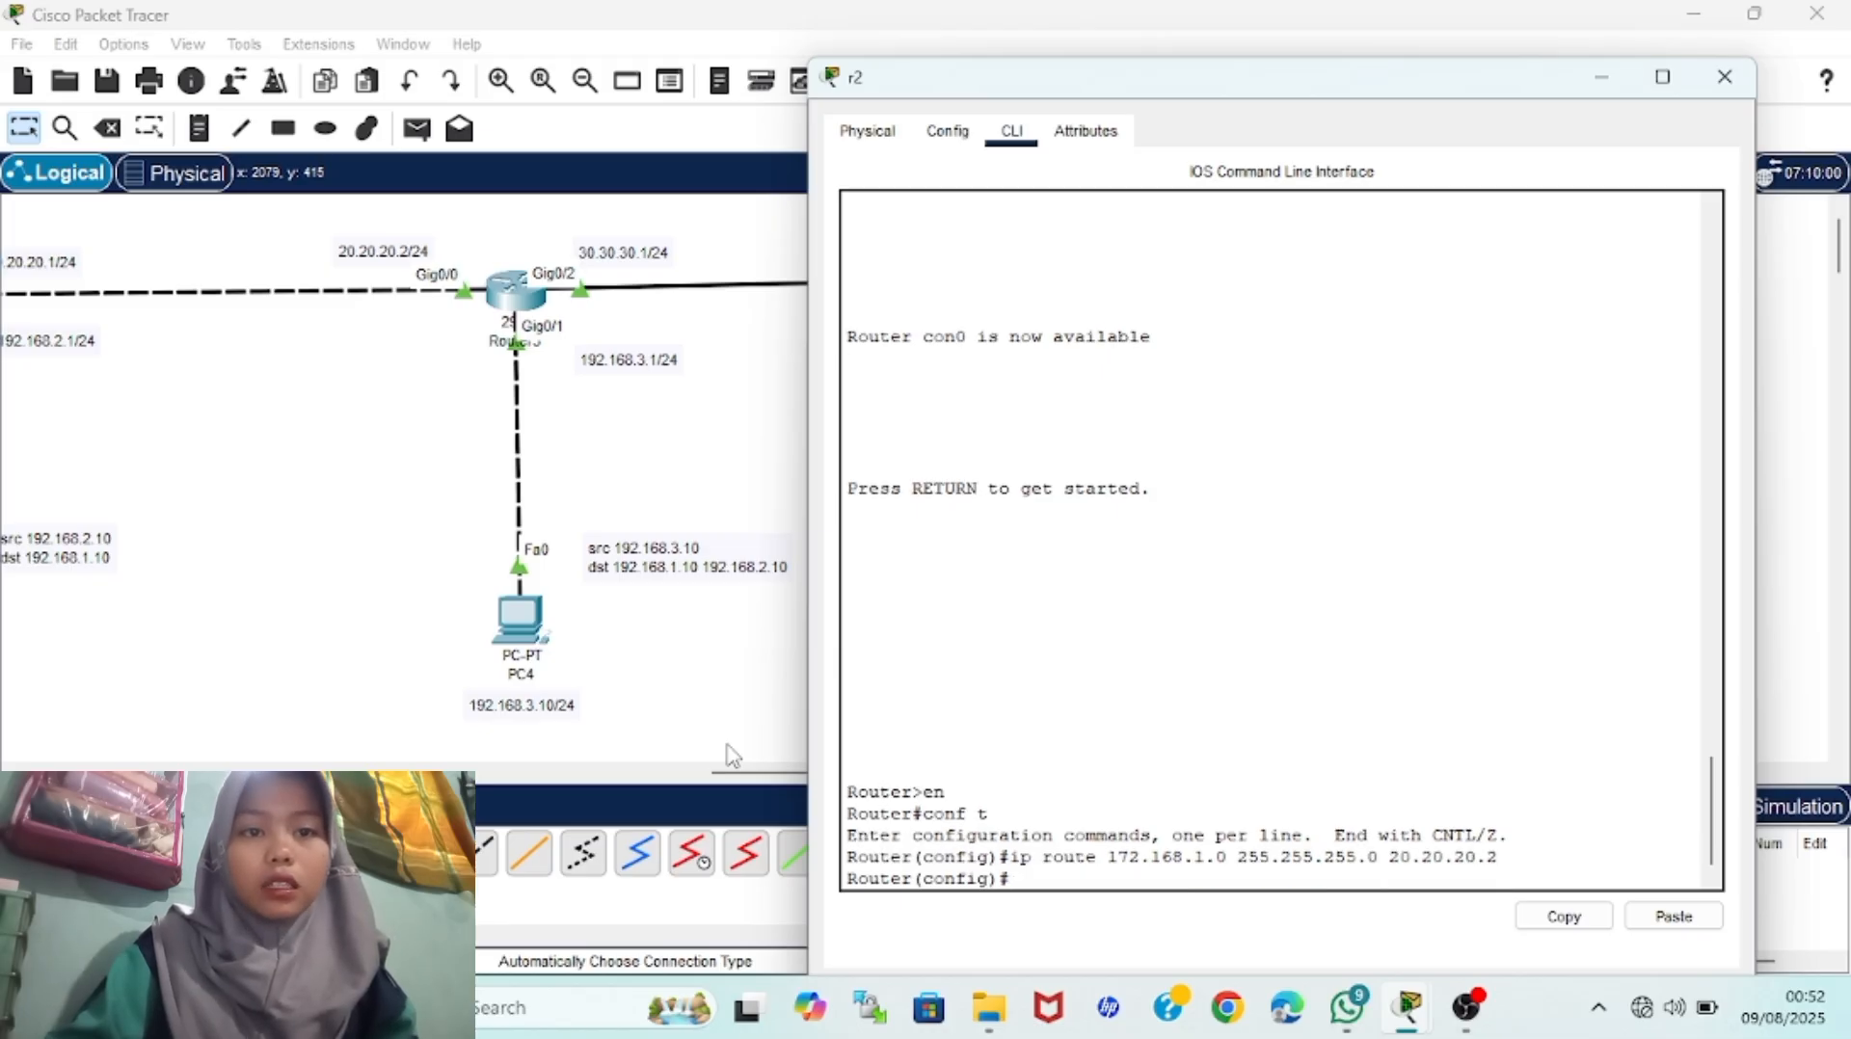
# Reuse the previous route command on r2 to add a static route to 172.168.2.0 with mask 255.255.255.0 via 20.20.20.2
pyautogui.press('Up')
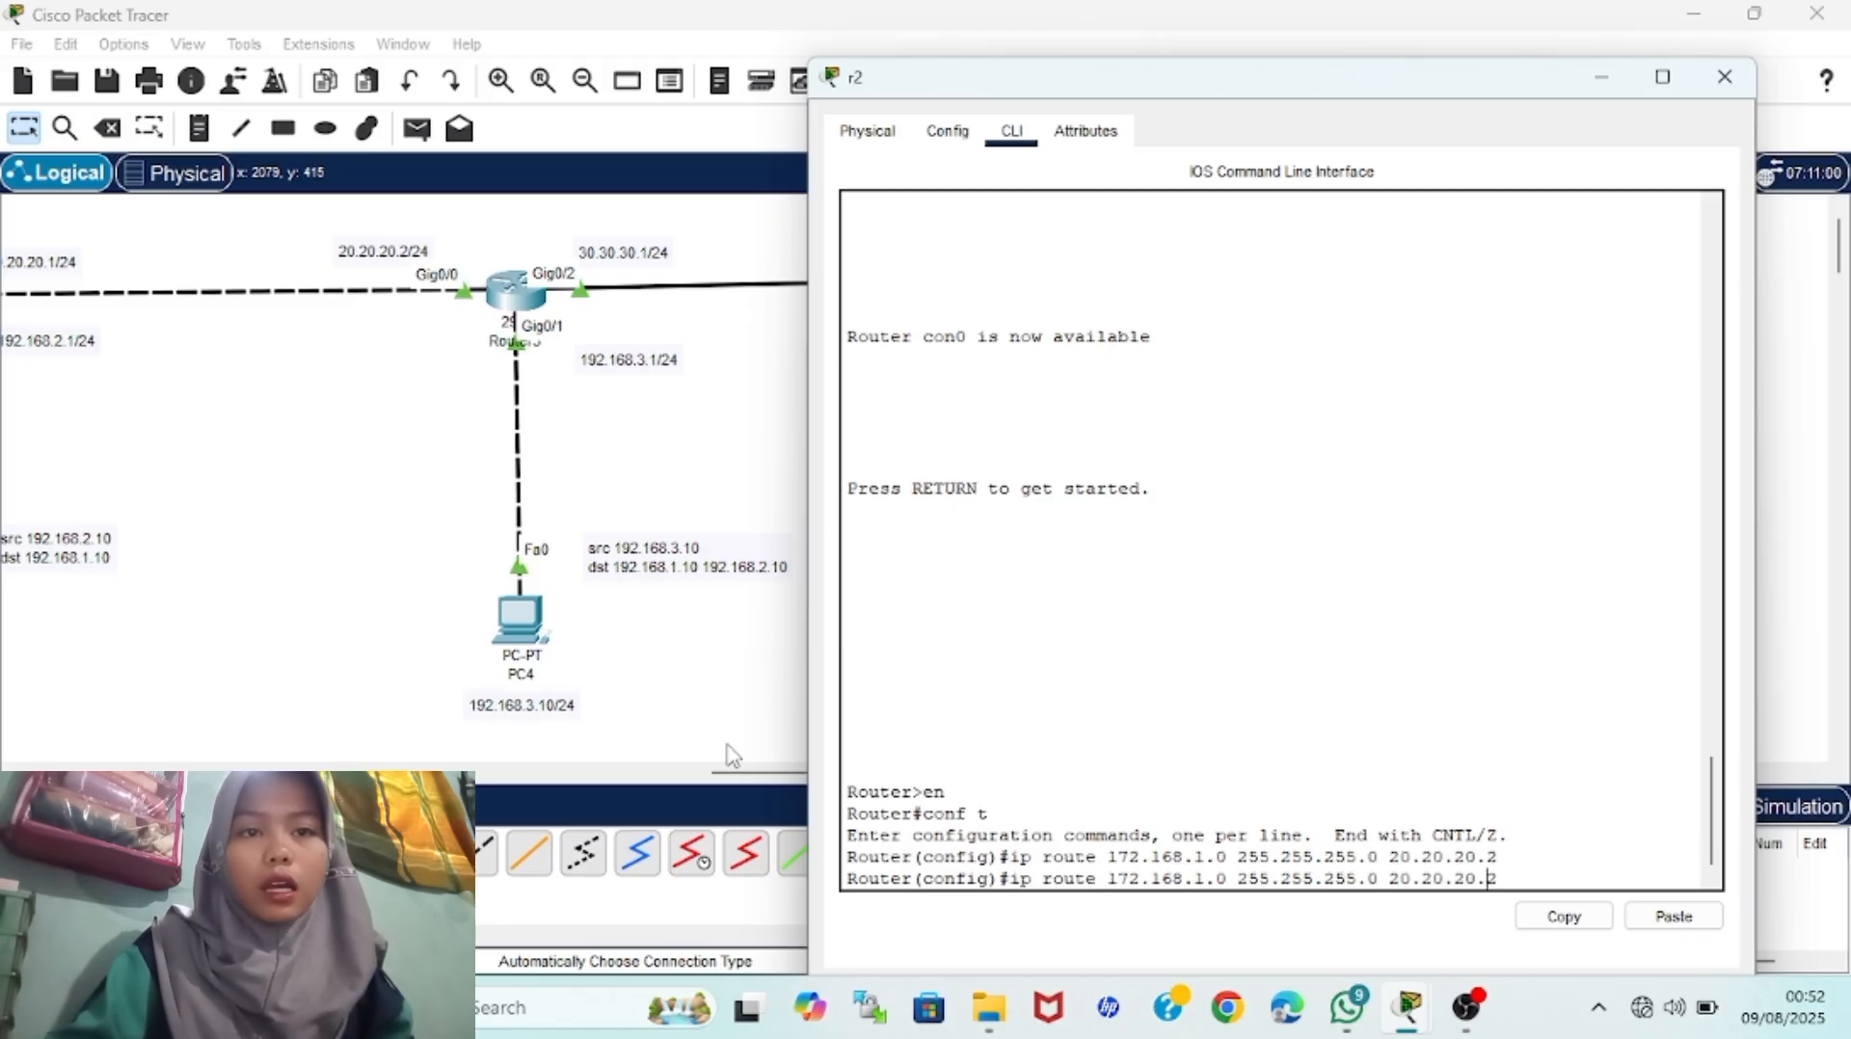
pyautogui.press('Left')
pyautogui.press('Left')
pyautogui.press('Left')
pyautogui.press('Left')
pyautogui.press('Left')
pyautogui.press('Left')
pyautogui.press('Left')
pyautogui.press('Left')
pyautogui.press('Left')
pyautogui.press('Left')
pyautogui.press('Left')
pyautogui.press('Left')
pyautogui.press('Left')
pyautogui.press('Left')
pyautogui.press('Left')
pyautogui.press('Left')
pyautogui.press('Left')
pyautogui.press('Left')
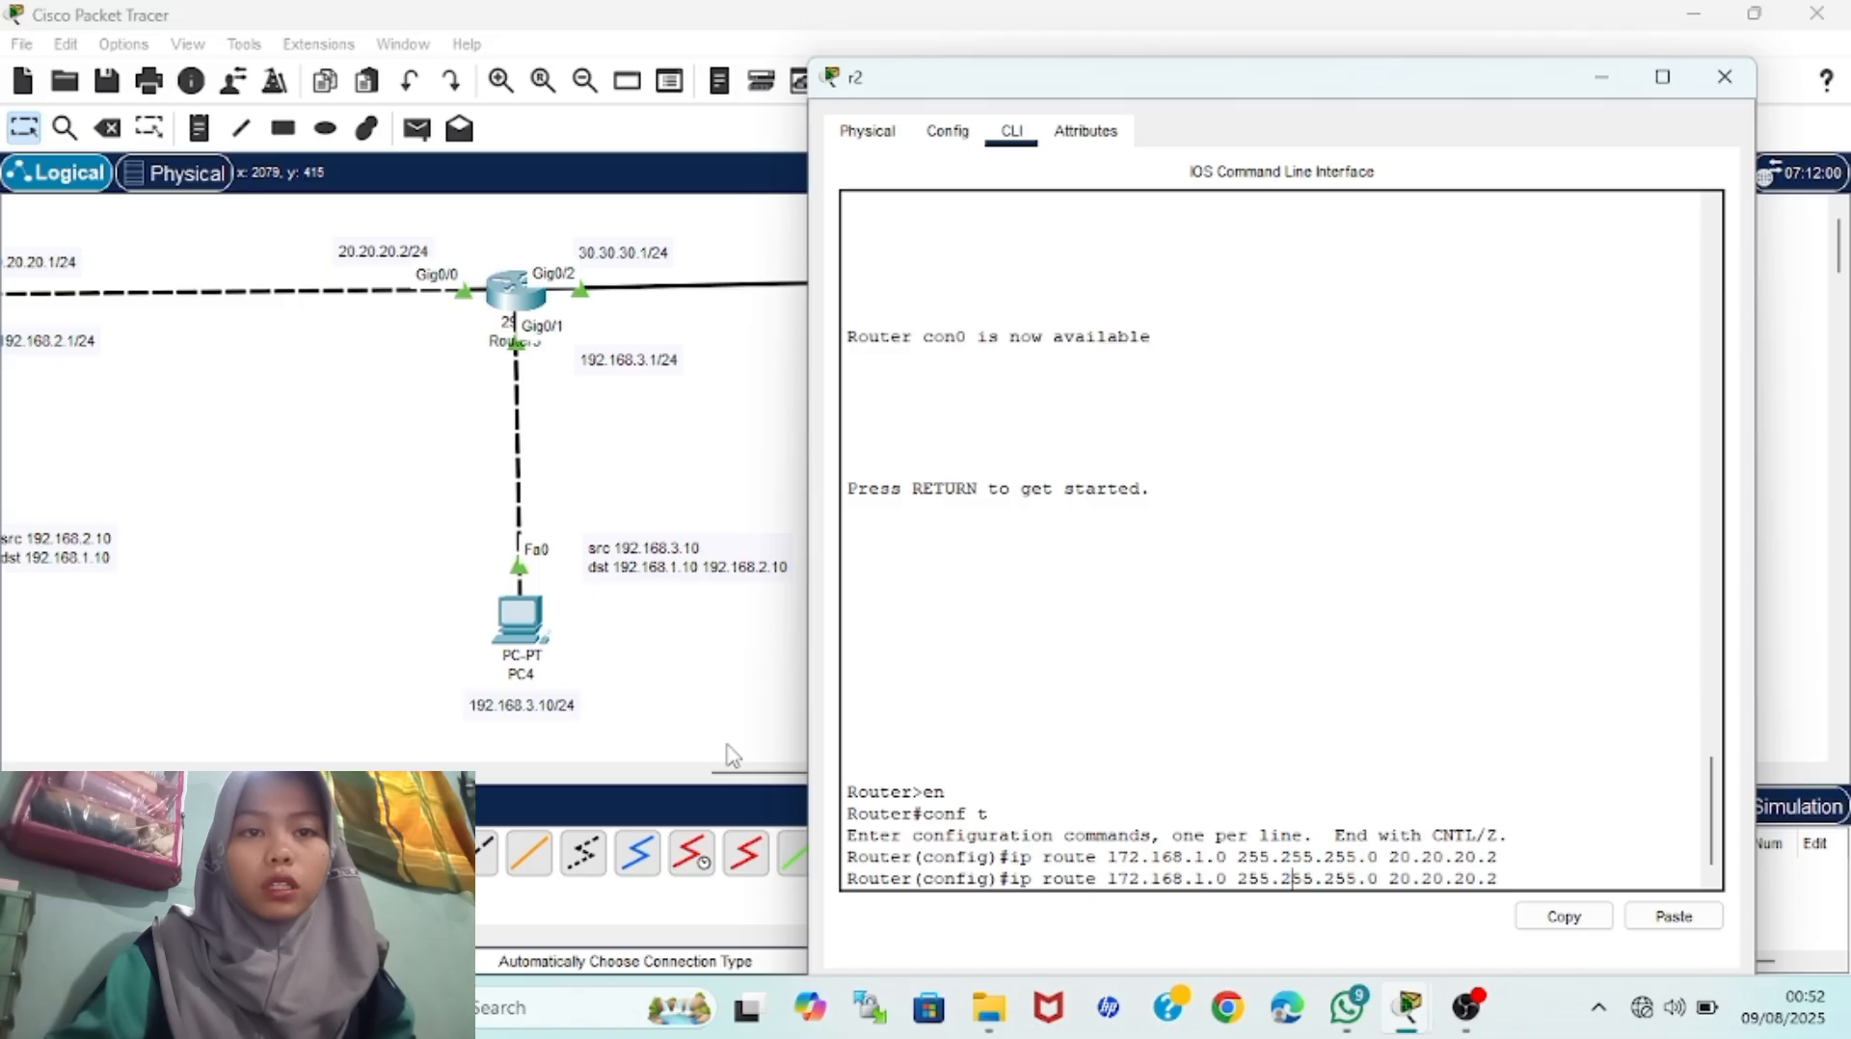
pyautogui.press('Left')
pyautogui.press('Left')
pyautogui.press('Left')
pyautogui.press('BackSpace')
pyautogui.write('2')
pyautogui.press('Right')
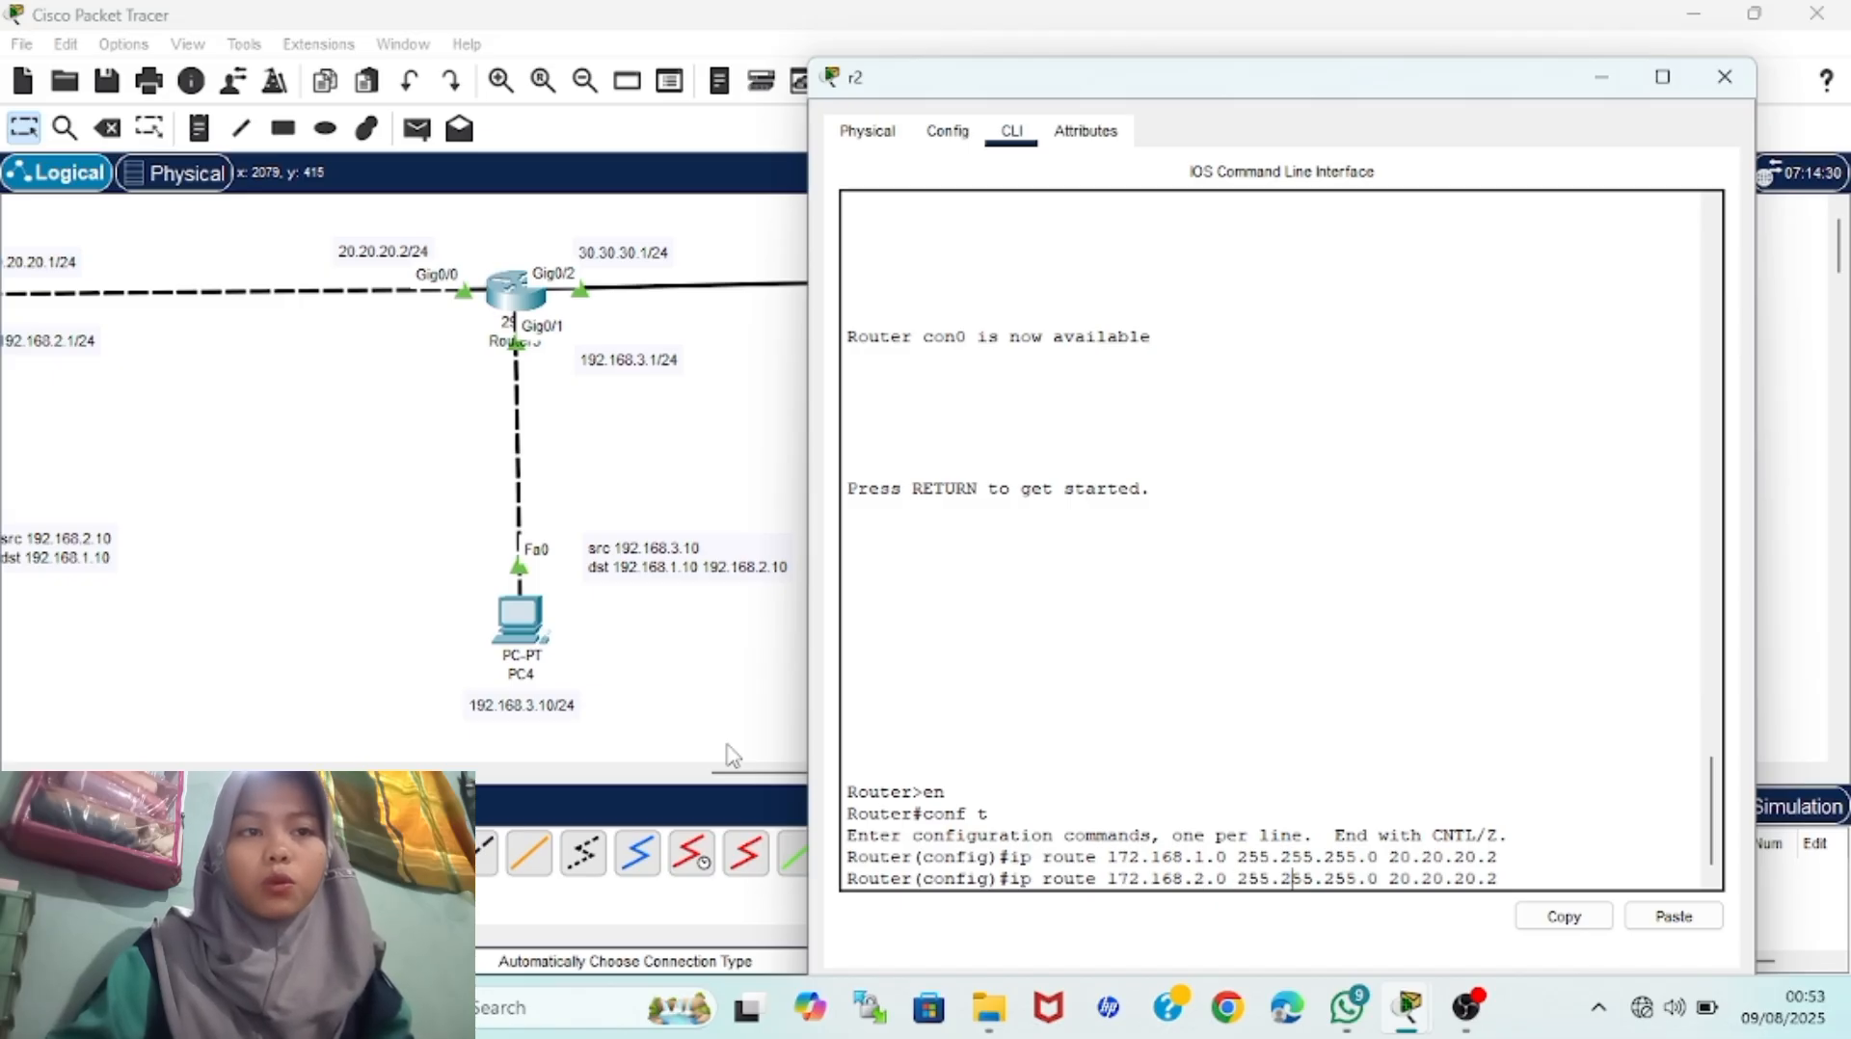
pyautogui.press('Right')
pyautogui.press('Right')
pyautogui.press('Right')
pyautogui.press('Right')
pyautogui.press('Right')
pyautogui.press('Right')
pyautogui.press('Right')
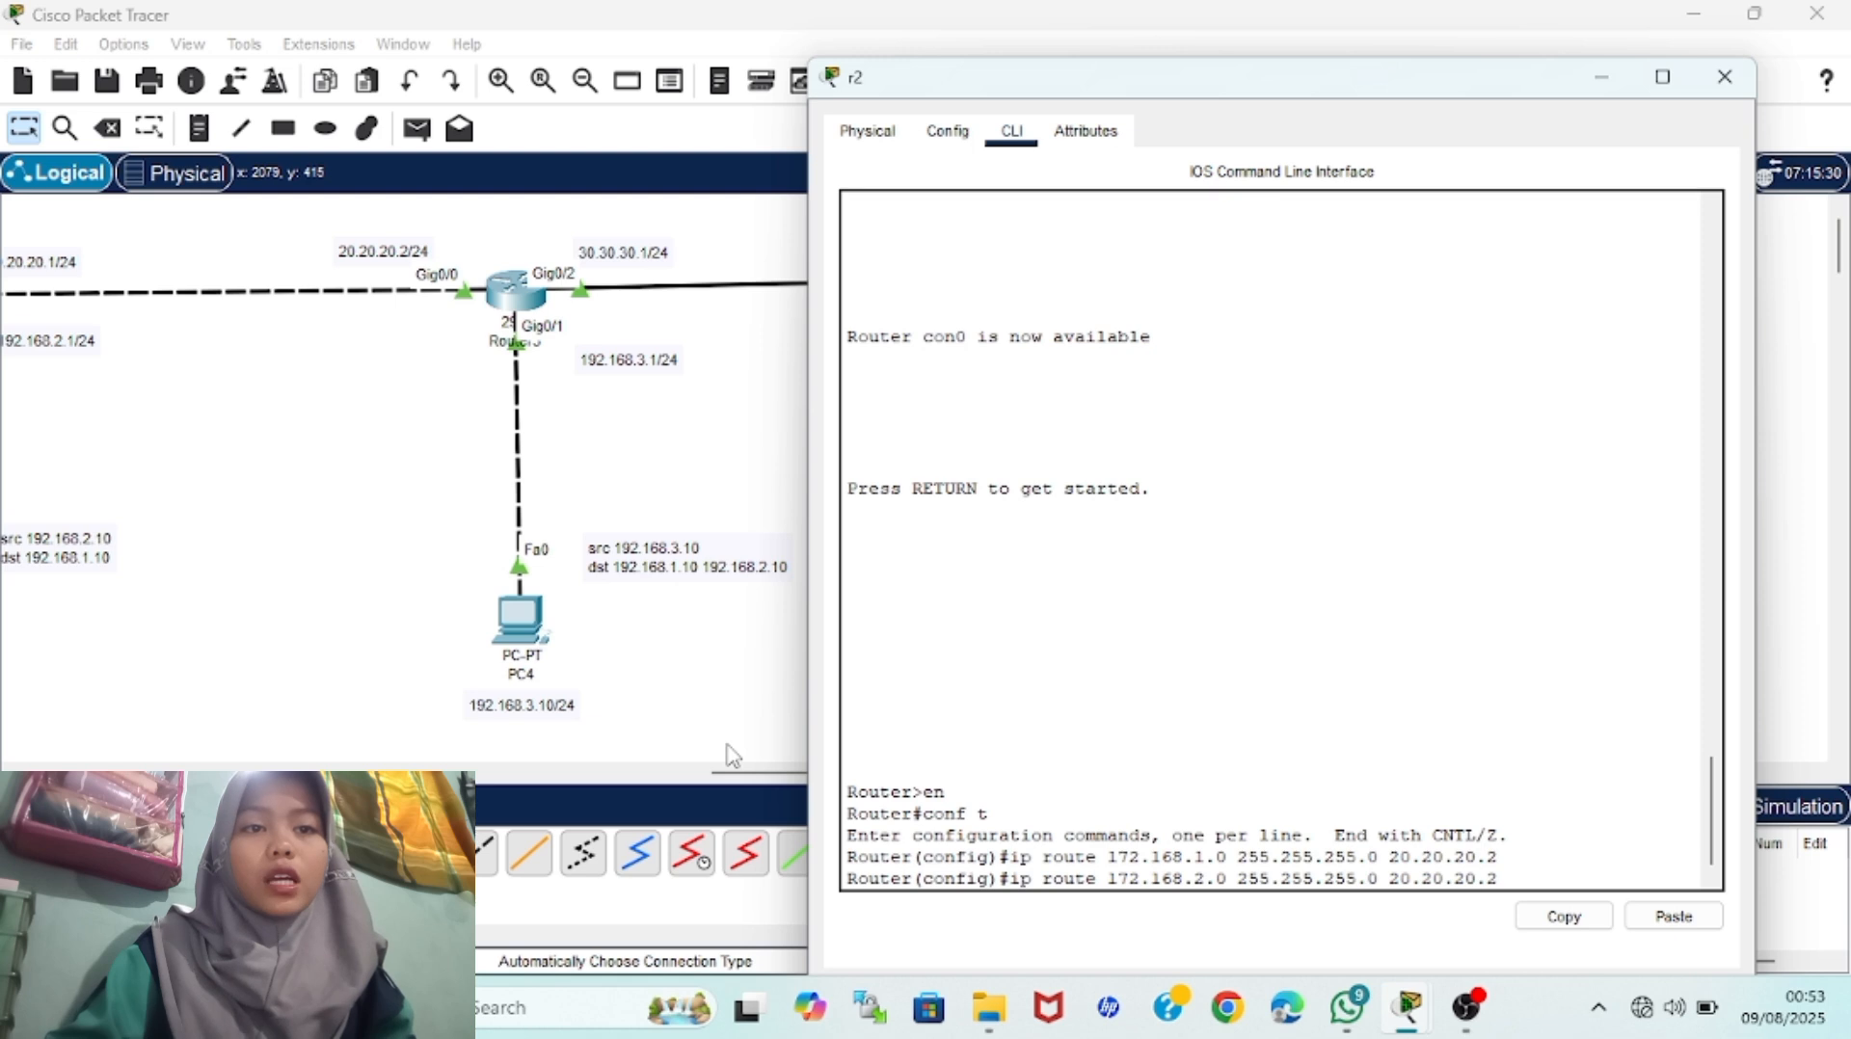
pyautogui.press('Return')
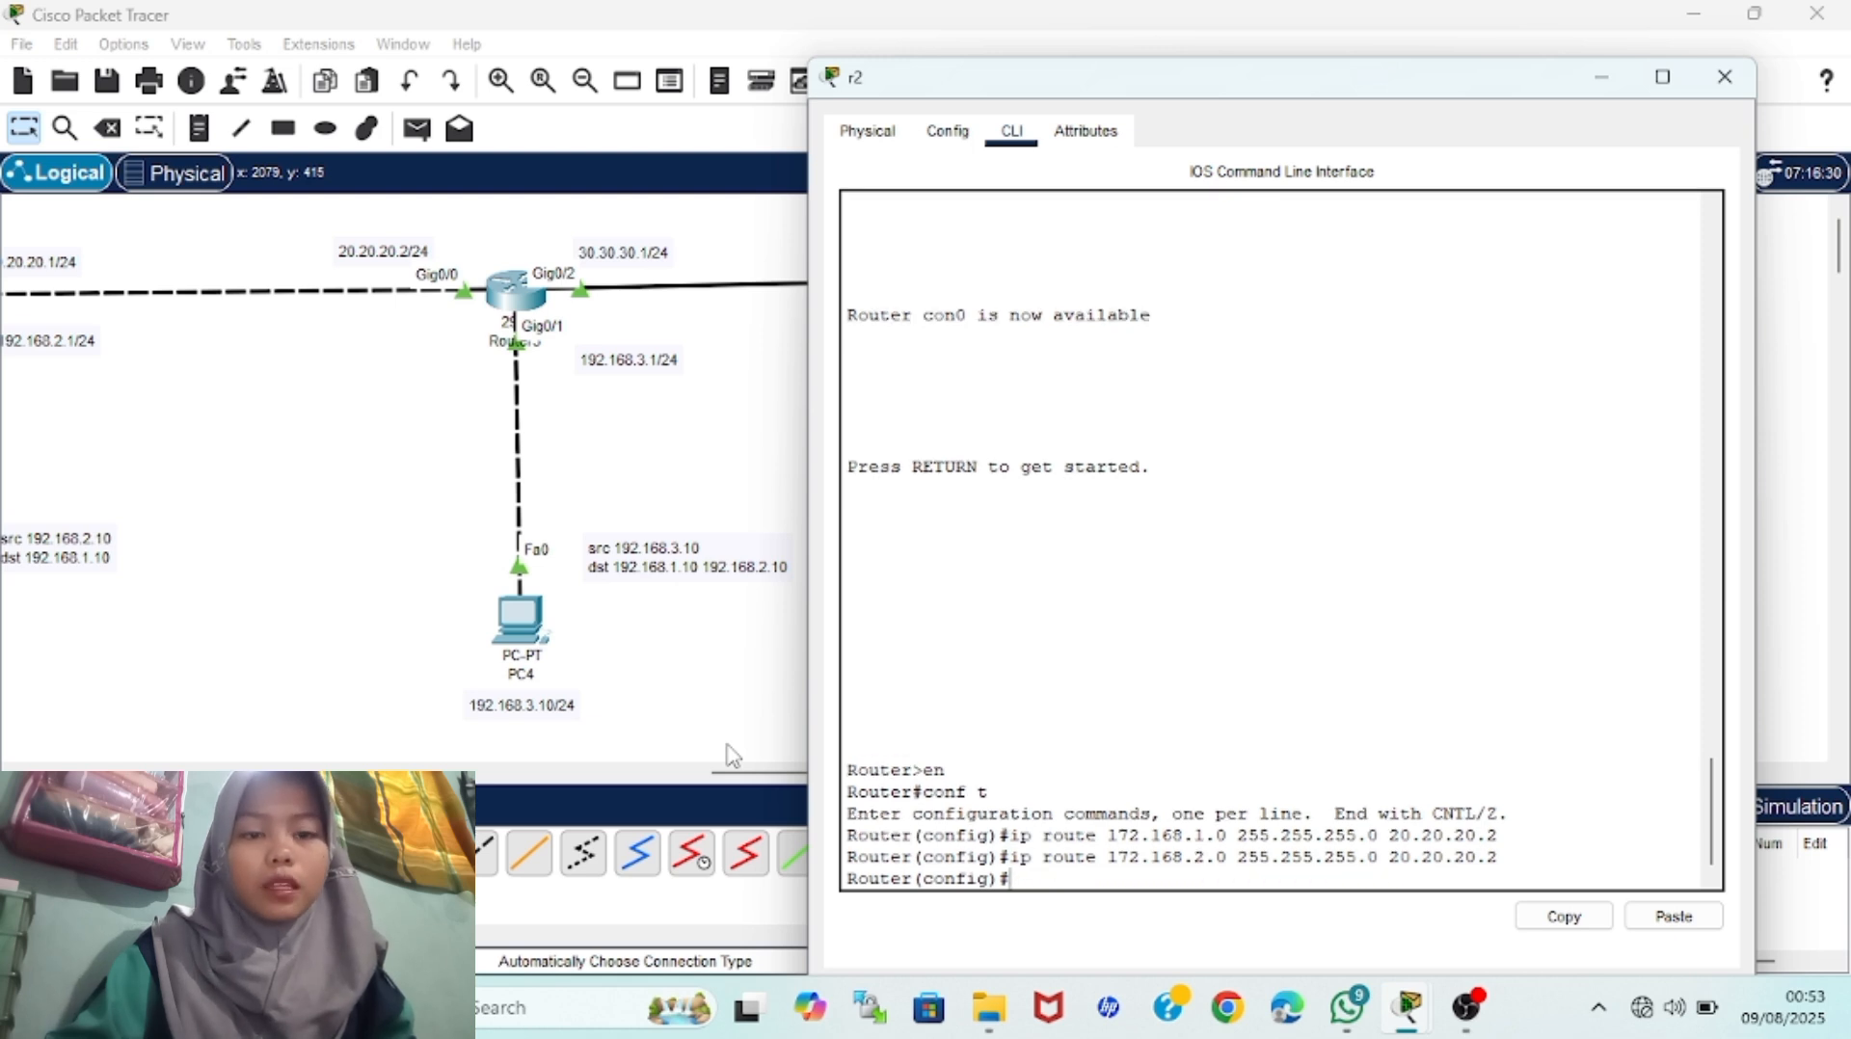
# On router r1, add a static route to network 172.168.1.0 with mask 255.255.255.0 via next hop 10.10.10.2
pyautogui.click(723, 701)
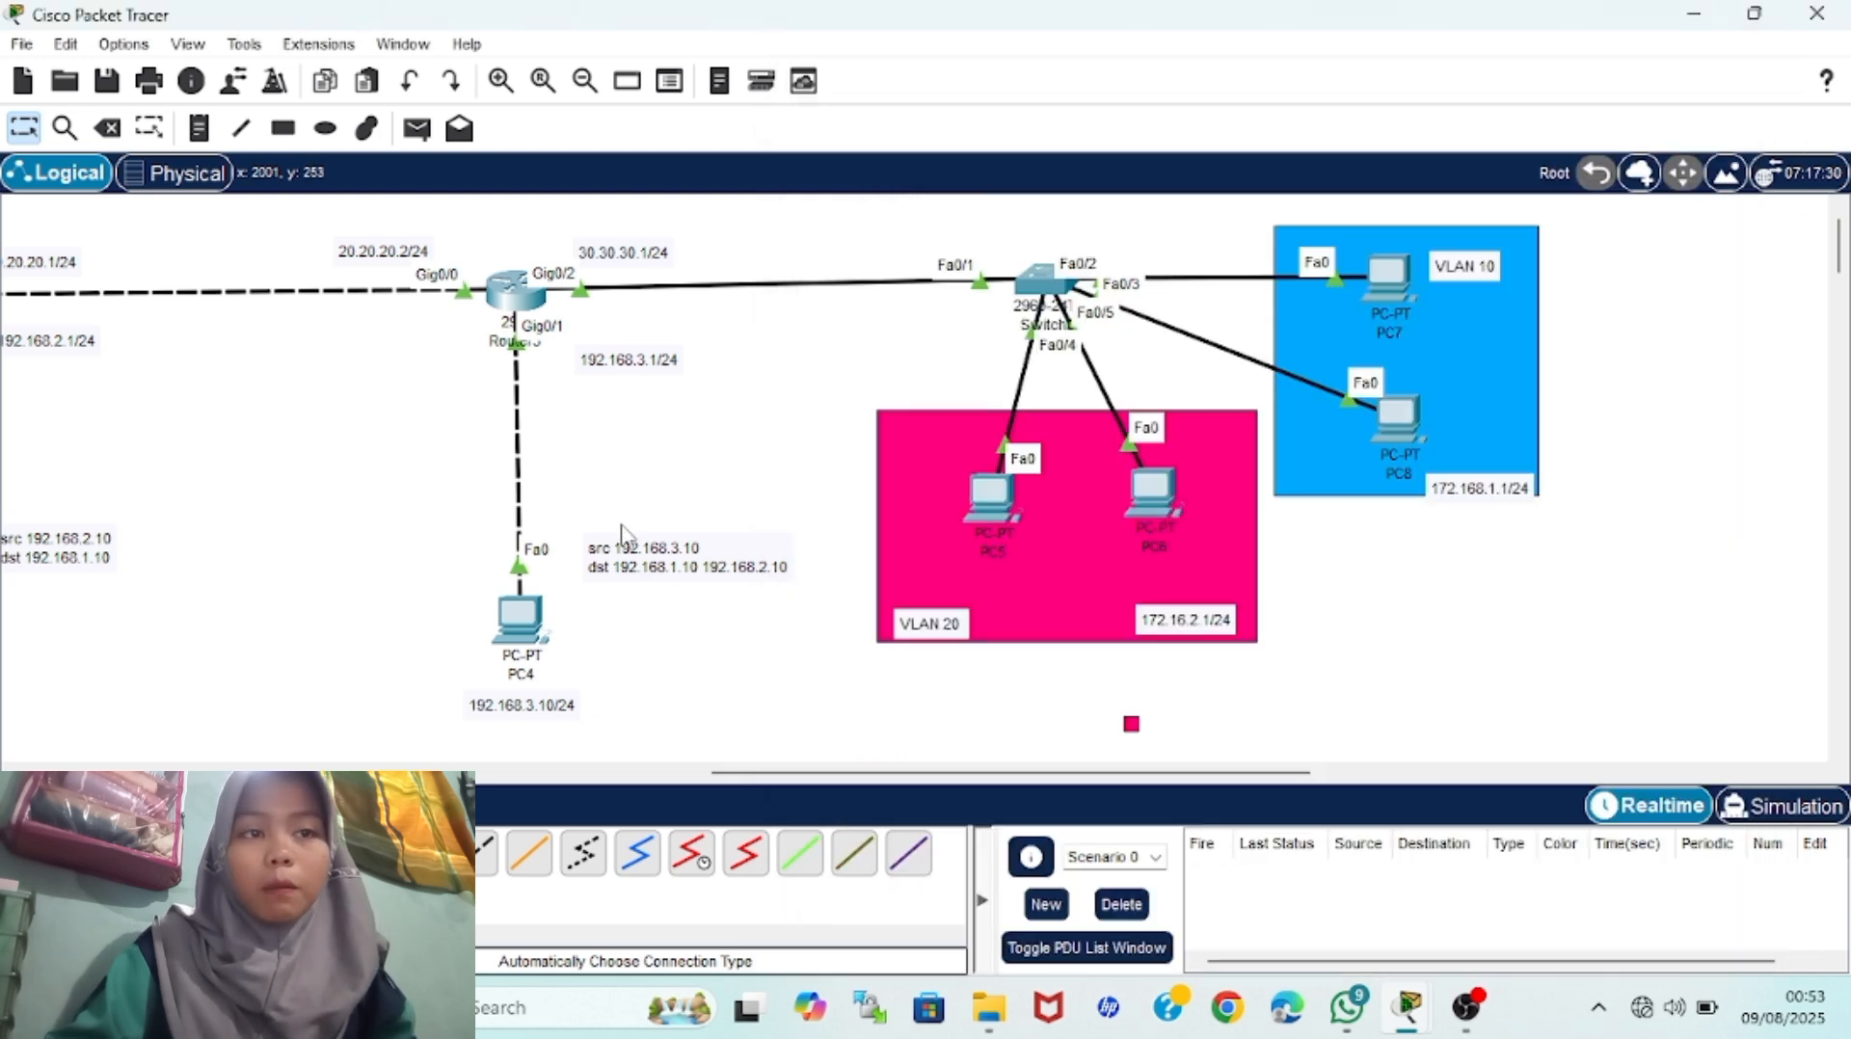
pyautogui.hscroll(-5, 622, 530)
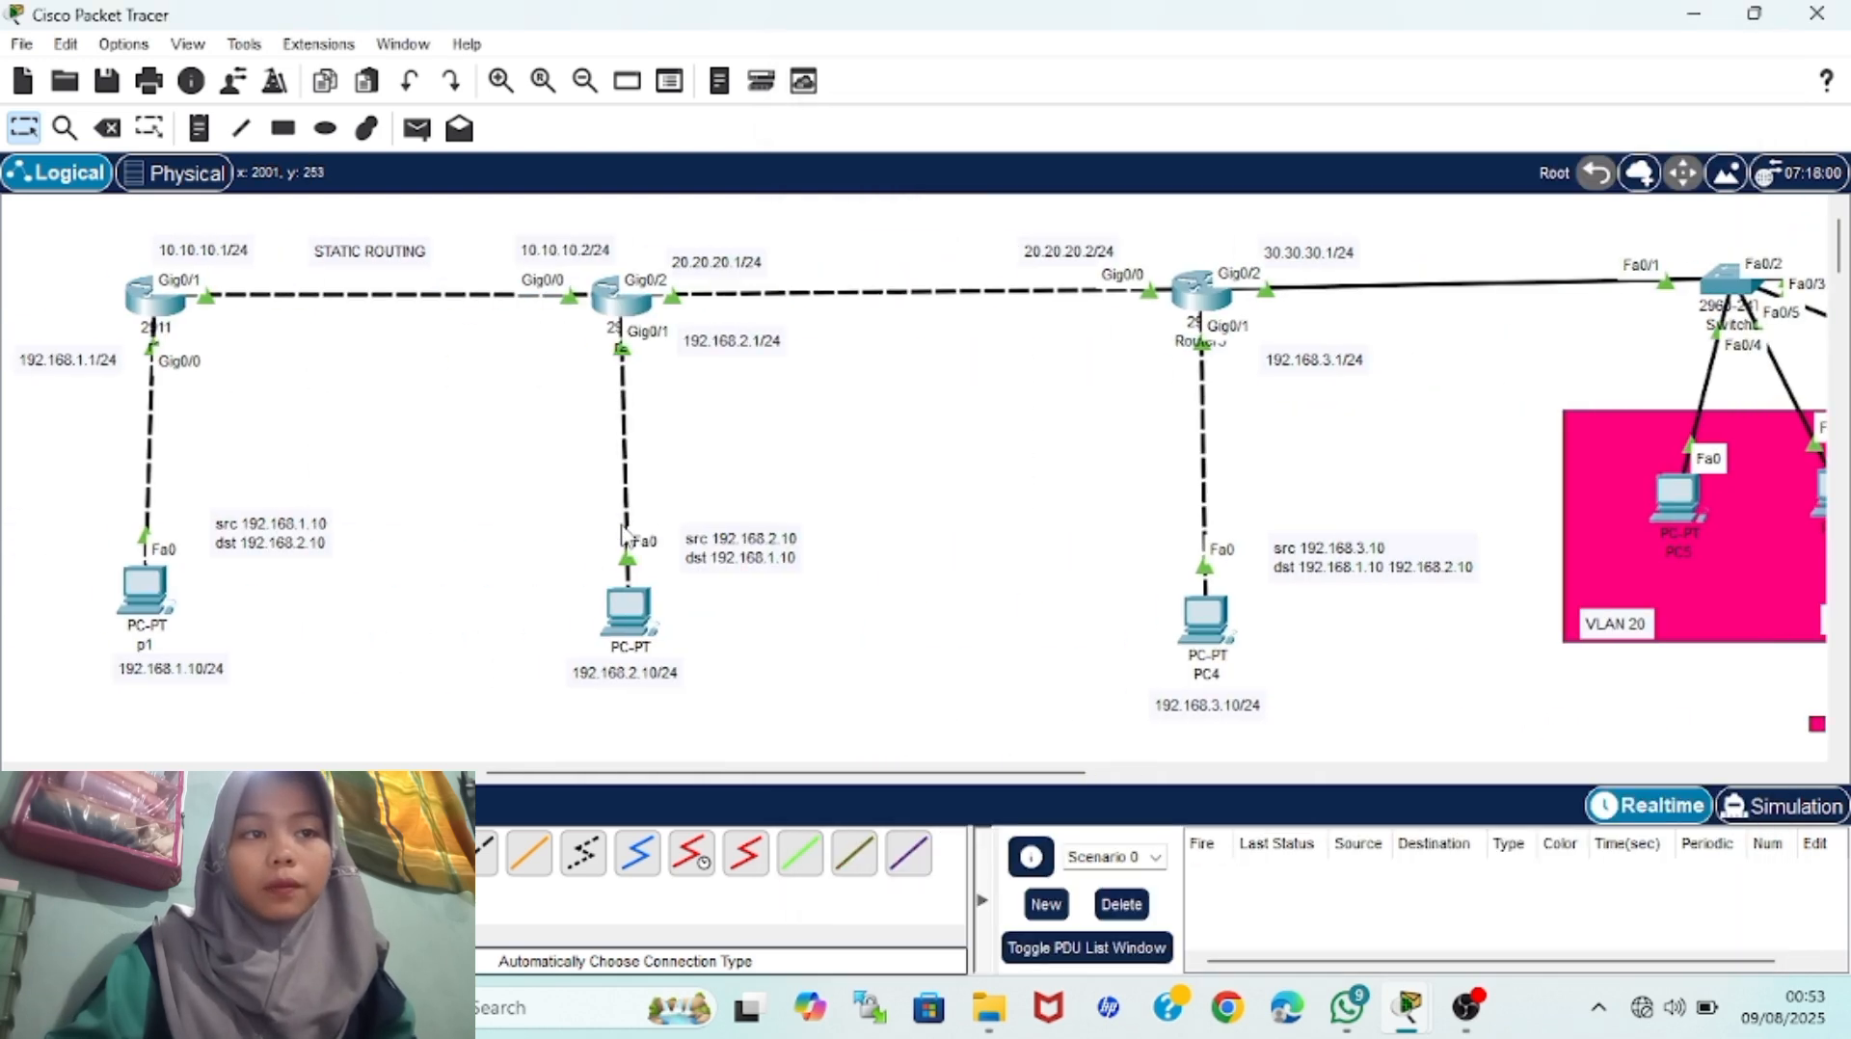
pyautogui.click(144, 301)
pyautogui.press('Return')
pyautogui.write('en')
pyautogui.press('Return')
pyautogui.write('conf t')
pyautogui.press('Return')
pyautogui.write('ip route')
pyautogui.write('172.168.1.0 255.255')
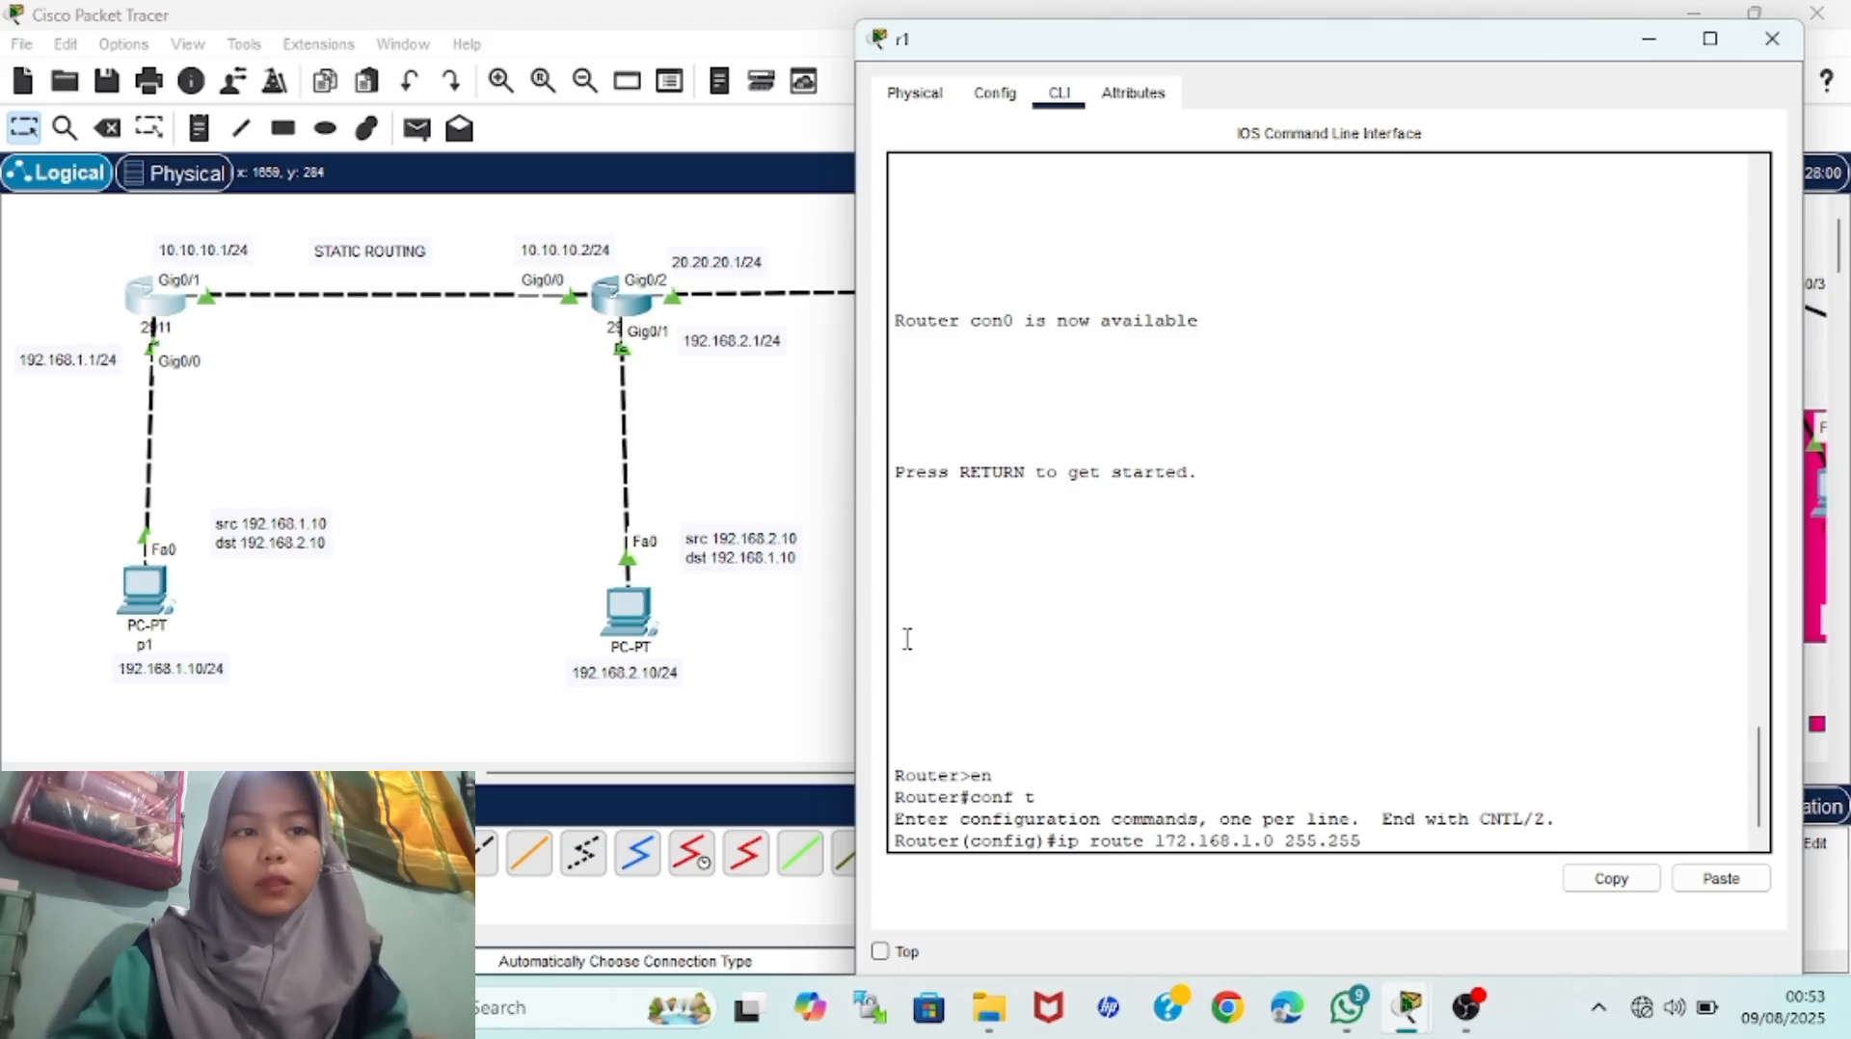
pyautogui.write('.255.0 10.10.10')
pyautogui.press('Return')
# Reuse the previous route command on r1 to add a static route to 172.168.2.0 with mask 255.255.255.0 via 10.10.10.2
pyautogui.press('Up')
pyautogui.press('Right')
pyautogui.press('Right')
pyautogui.press('Right')
pyautogui.press('Right')
pyautogui.press('Right')
pyautogui.press('Right')
pyautogui.press('Right')
pyautogui.press('Right')
pyautogui.press('Right')
pyautogui.press('Right')
pyautogui.press('Left')
pyautogui.press('Left')
pyautogui.press('Left')
pyautogui.press('Left')
pyautogui.press('Left')
pyautogui.press('Left')
pyautogui.press('Left')
pyautogui.press('Left')
pyautogui.press('Left')
pyautogui.press('Left')
pyautogui.press('Left')
pyautogui.press('Left')
pyautogui.press('Left')
pyautogui.press('Left')
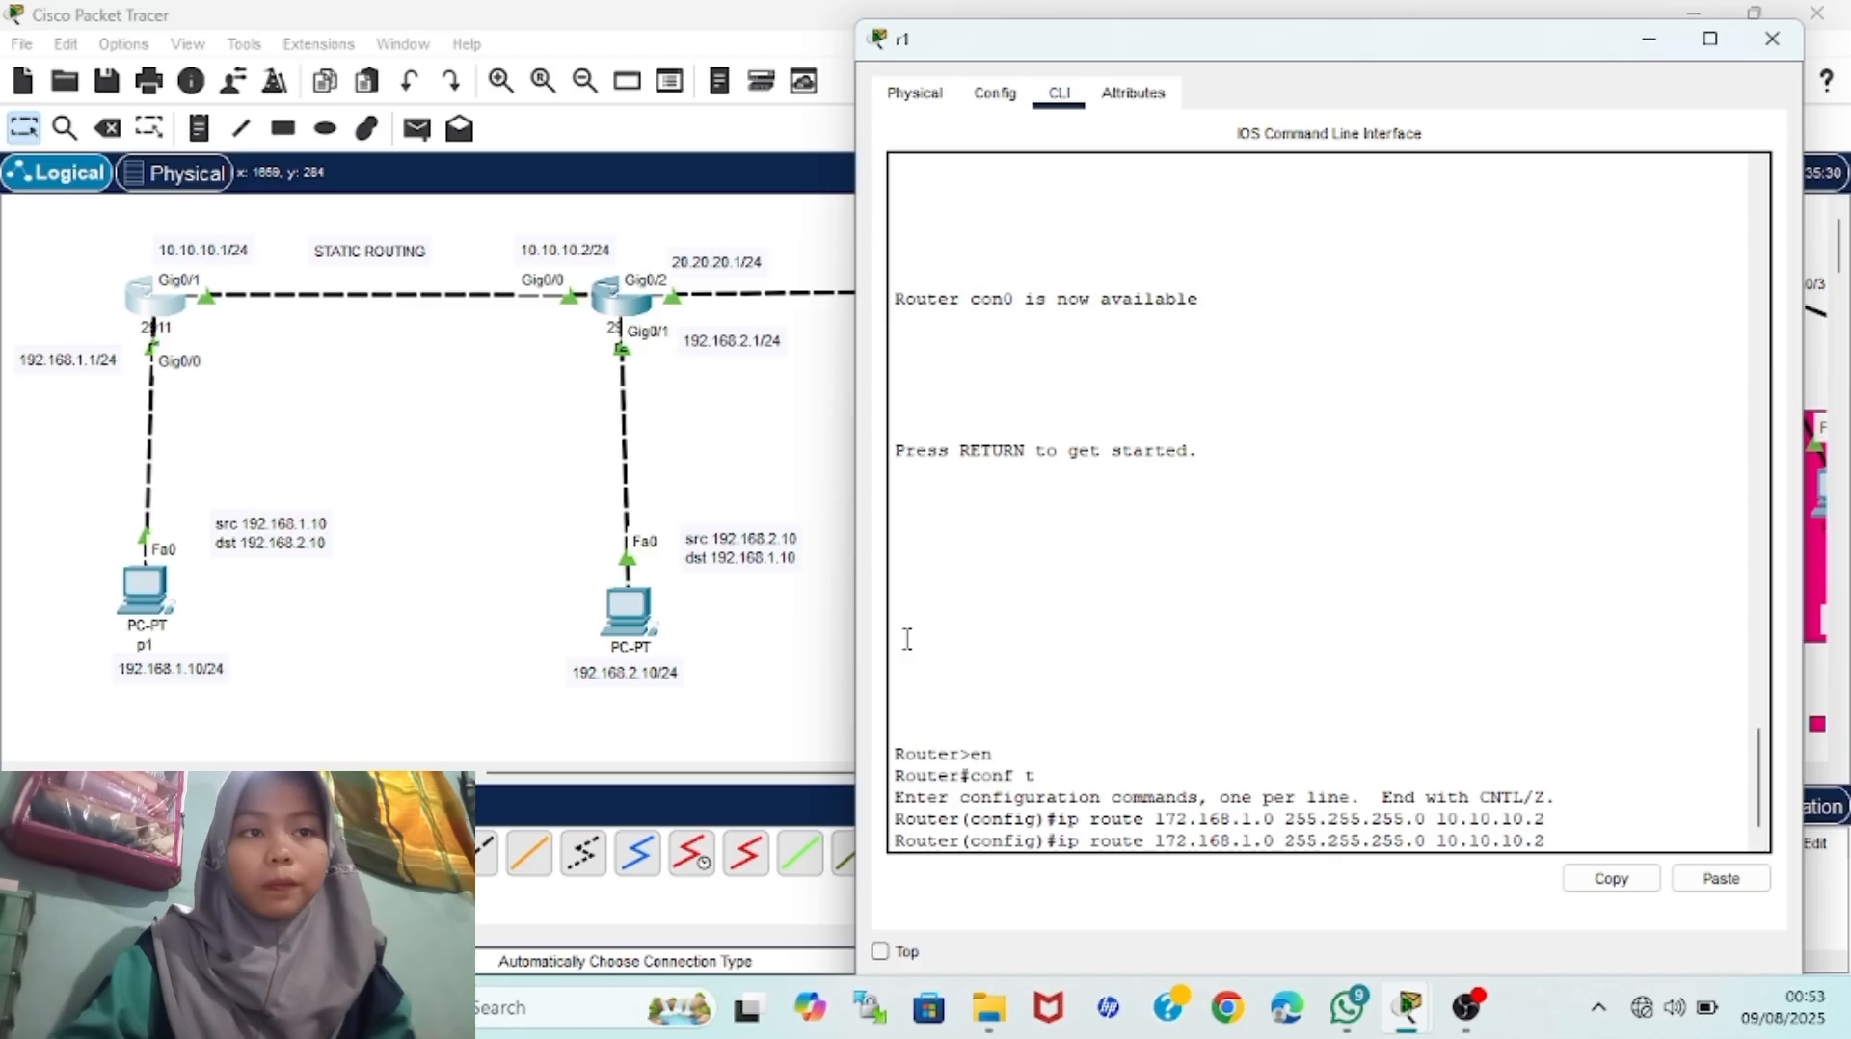
pyautogui.press('BackSpace')
pyautogui.write('2')
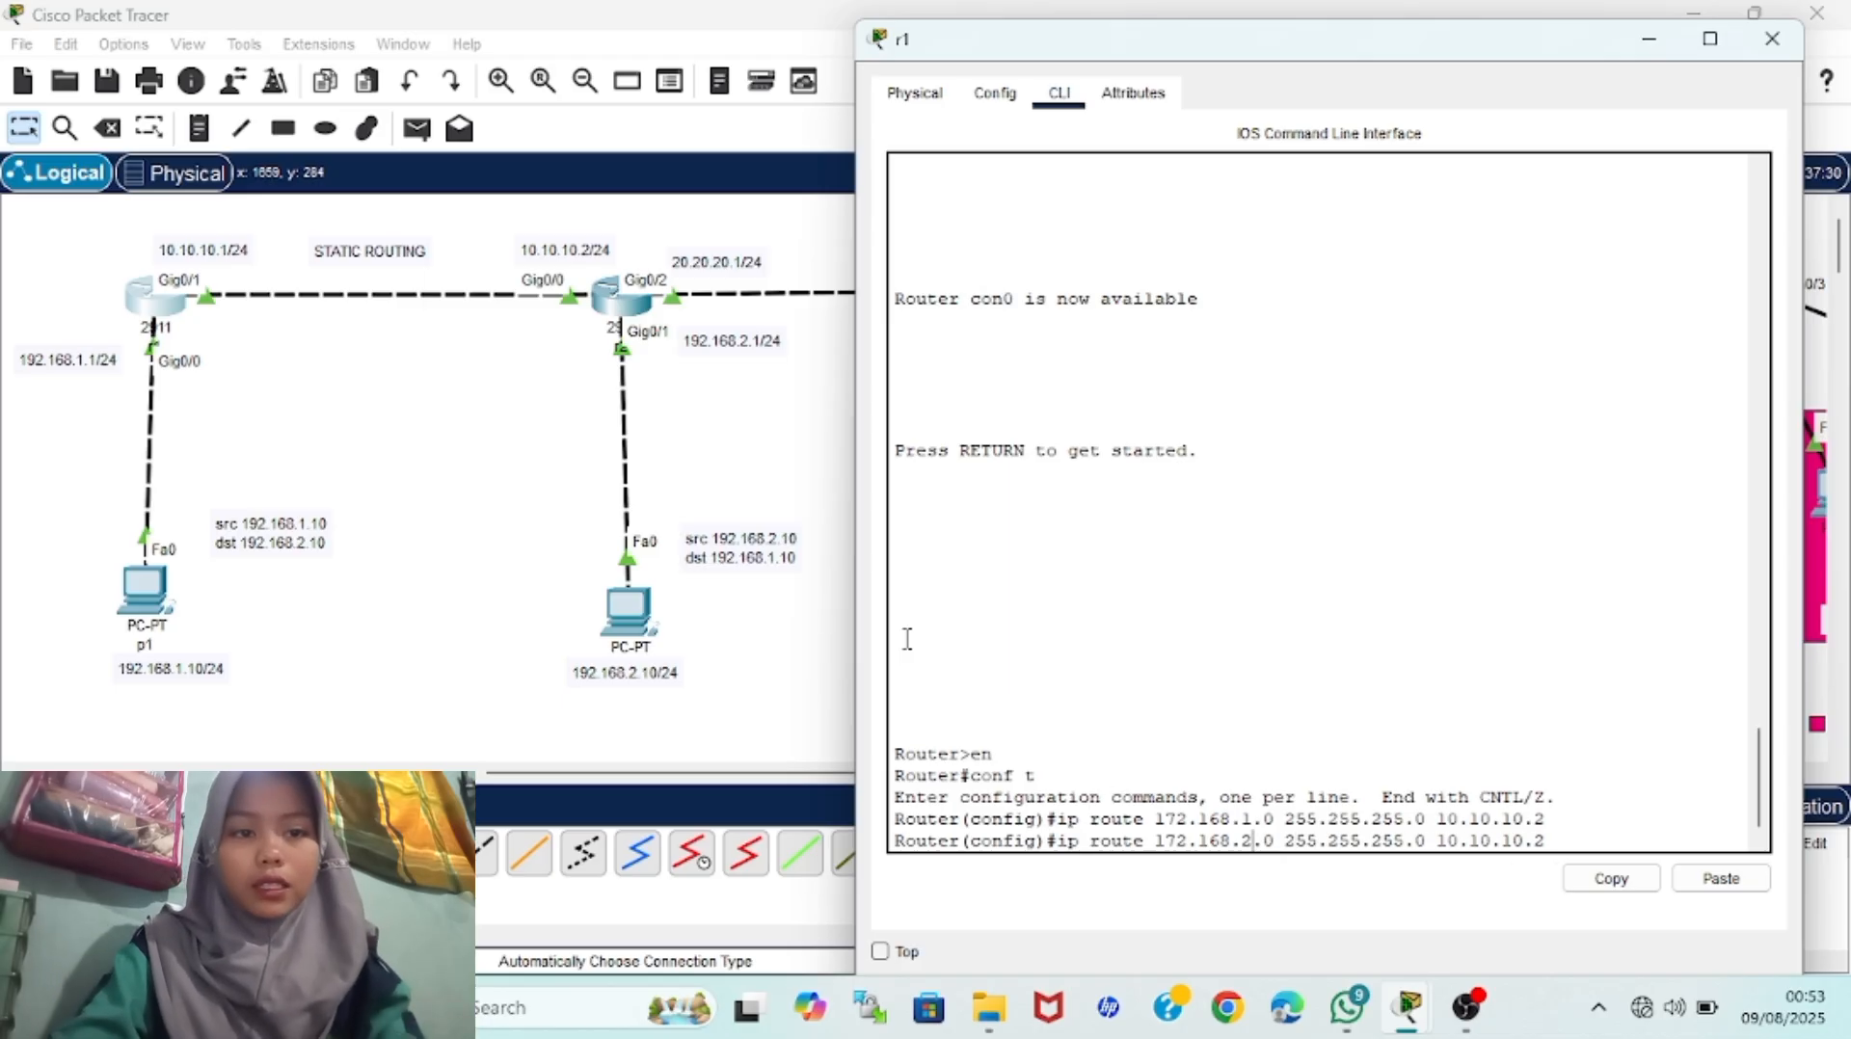
pyautogui.press('Right')
pyautogui.press('Right')
pyautogui.press('Right')
pyautogui.press('Right')
pyautogui.press('Right')
pyautogui.press('Right')
pyautogui.press('Right')
pyautogui.press('Right')
pyautogui.press('Right')
pyautogui.press('Right')
pyautogui.press('Right')
pyautogui.press('Right')
pyautogui.press('Right')
pyautogui.press('Right')
pyautogui.press('Right')
pyautogui.press('Right')
pyautogui.press('Right')
pyautogui.press('Right')
pyautogui.press('Right')
pyautogui.press('Right')
pyautogui.press('Return')
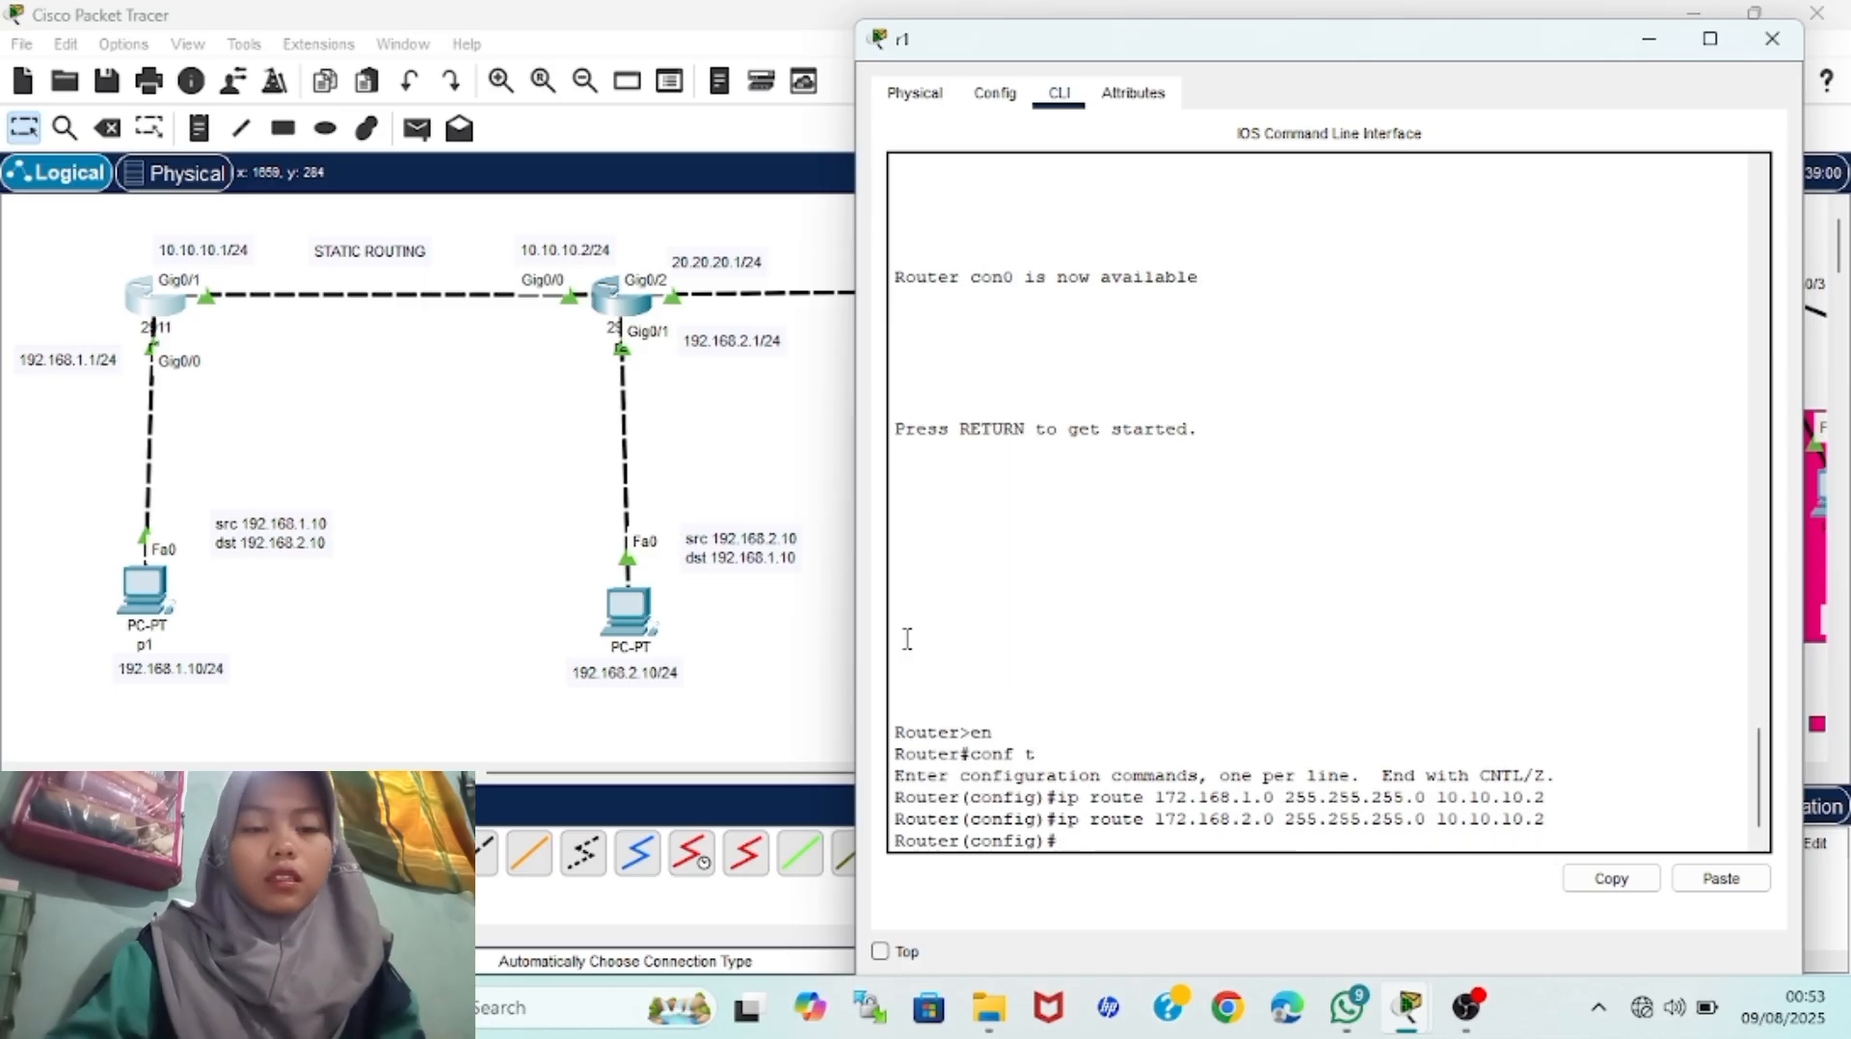
# Display r1's IP routing table from configuration mode and check the static routes to the 172.168.0.0 subnets
pyautogui.press('Return')
pyautogui.write('do sh ip ro')
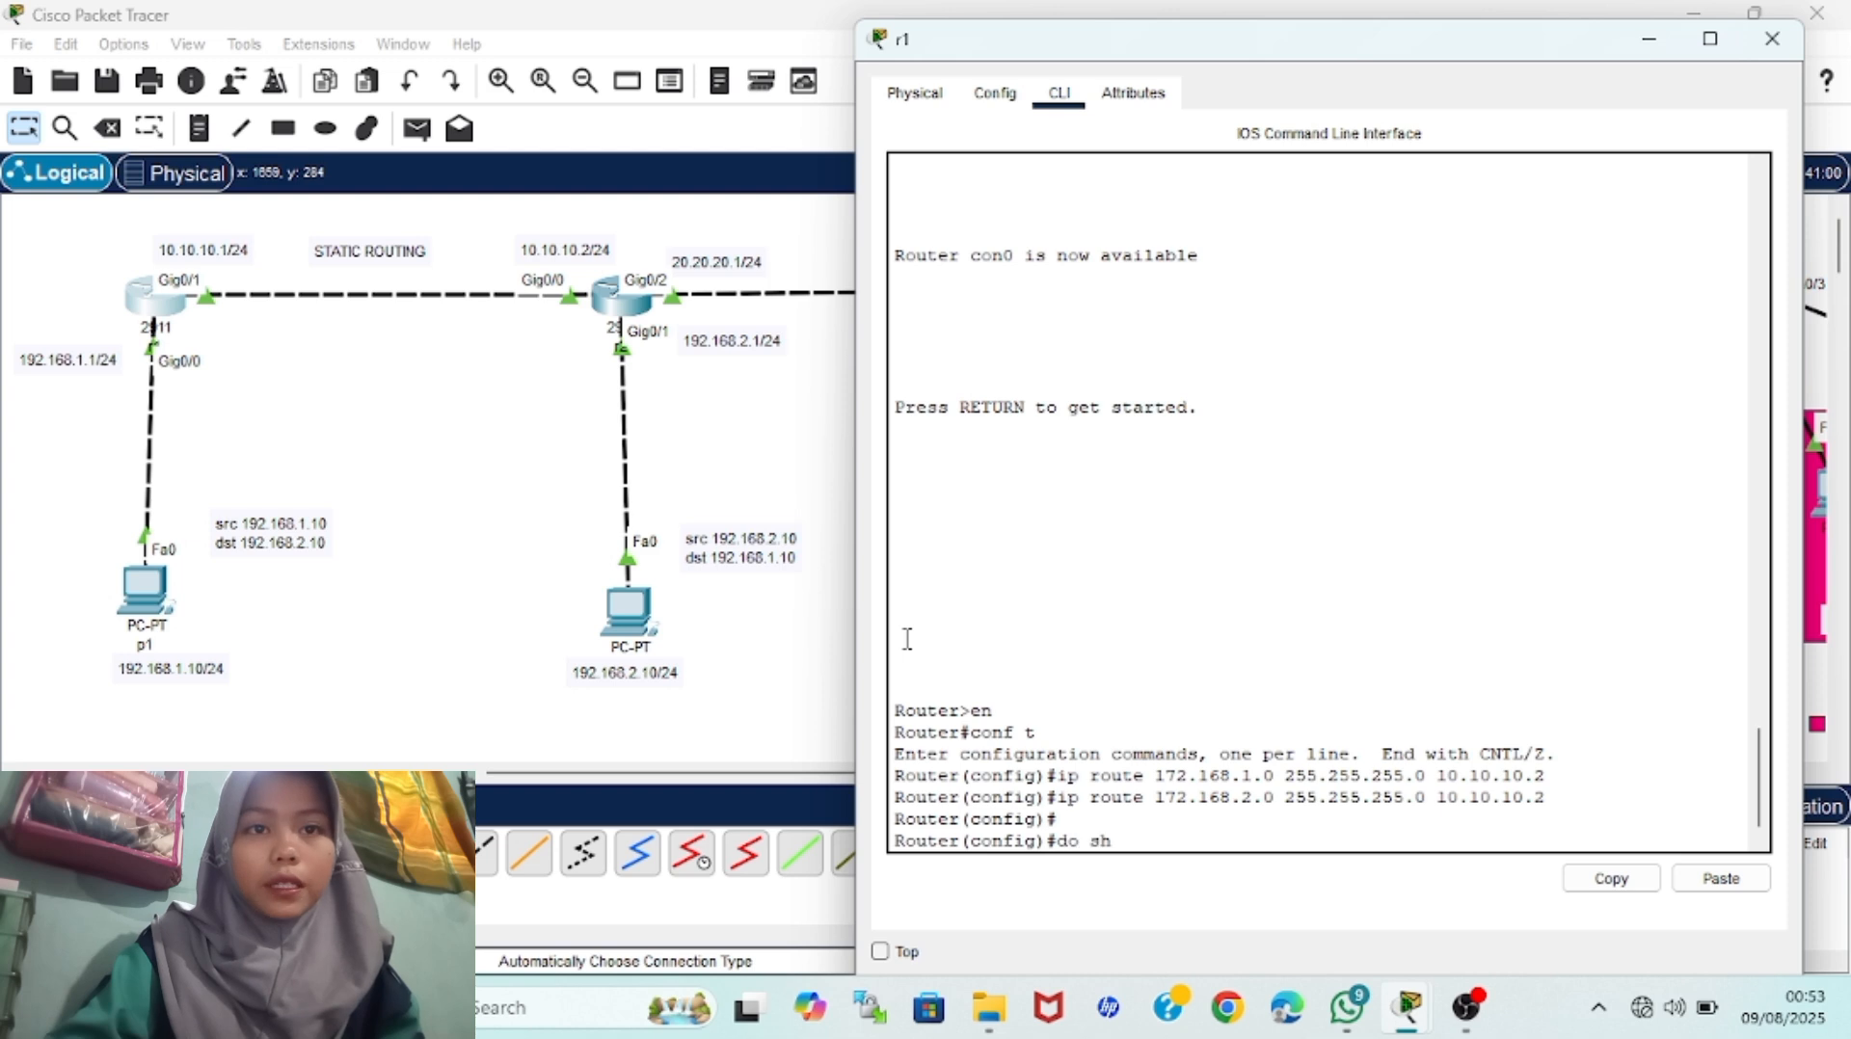
pyautogui.press('Return')
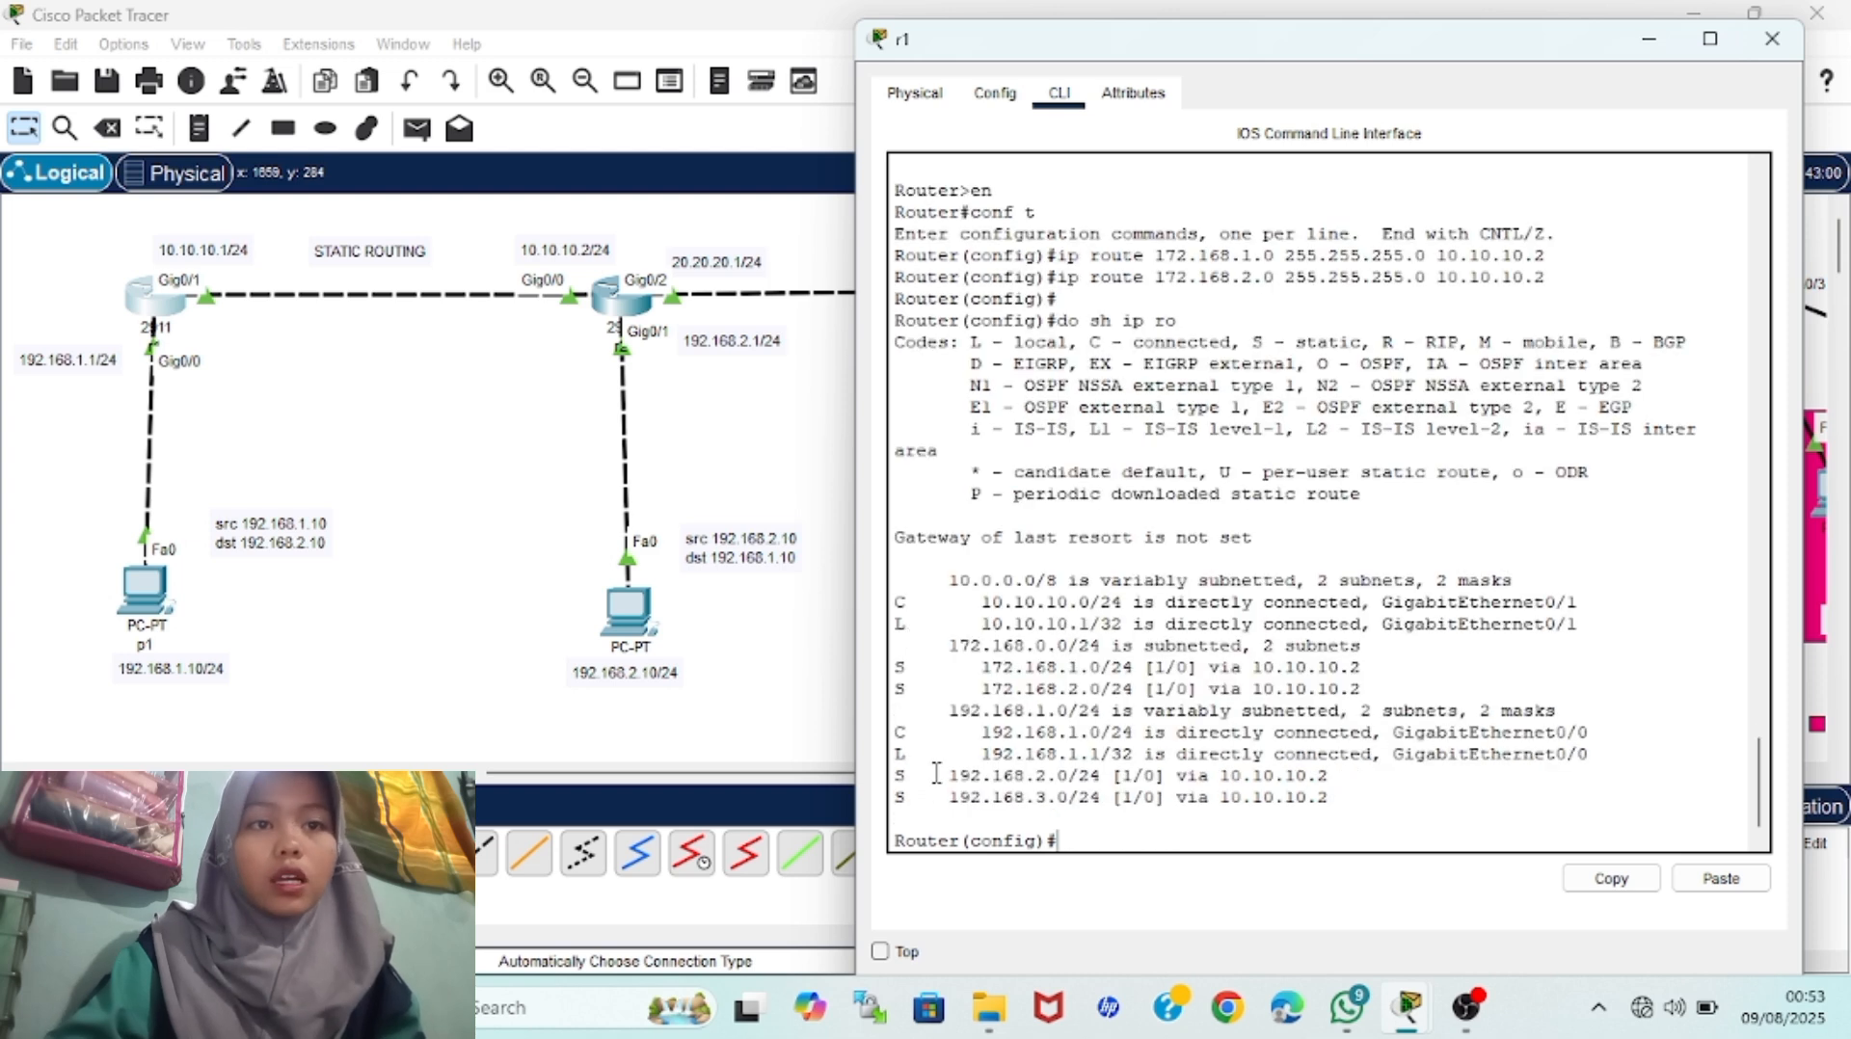
pyautogui.moveTo(971, 667); pyautogui.dragTo(1330, 710)
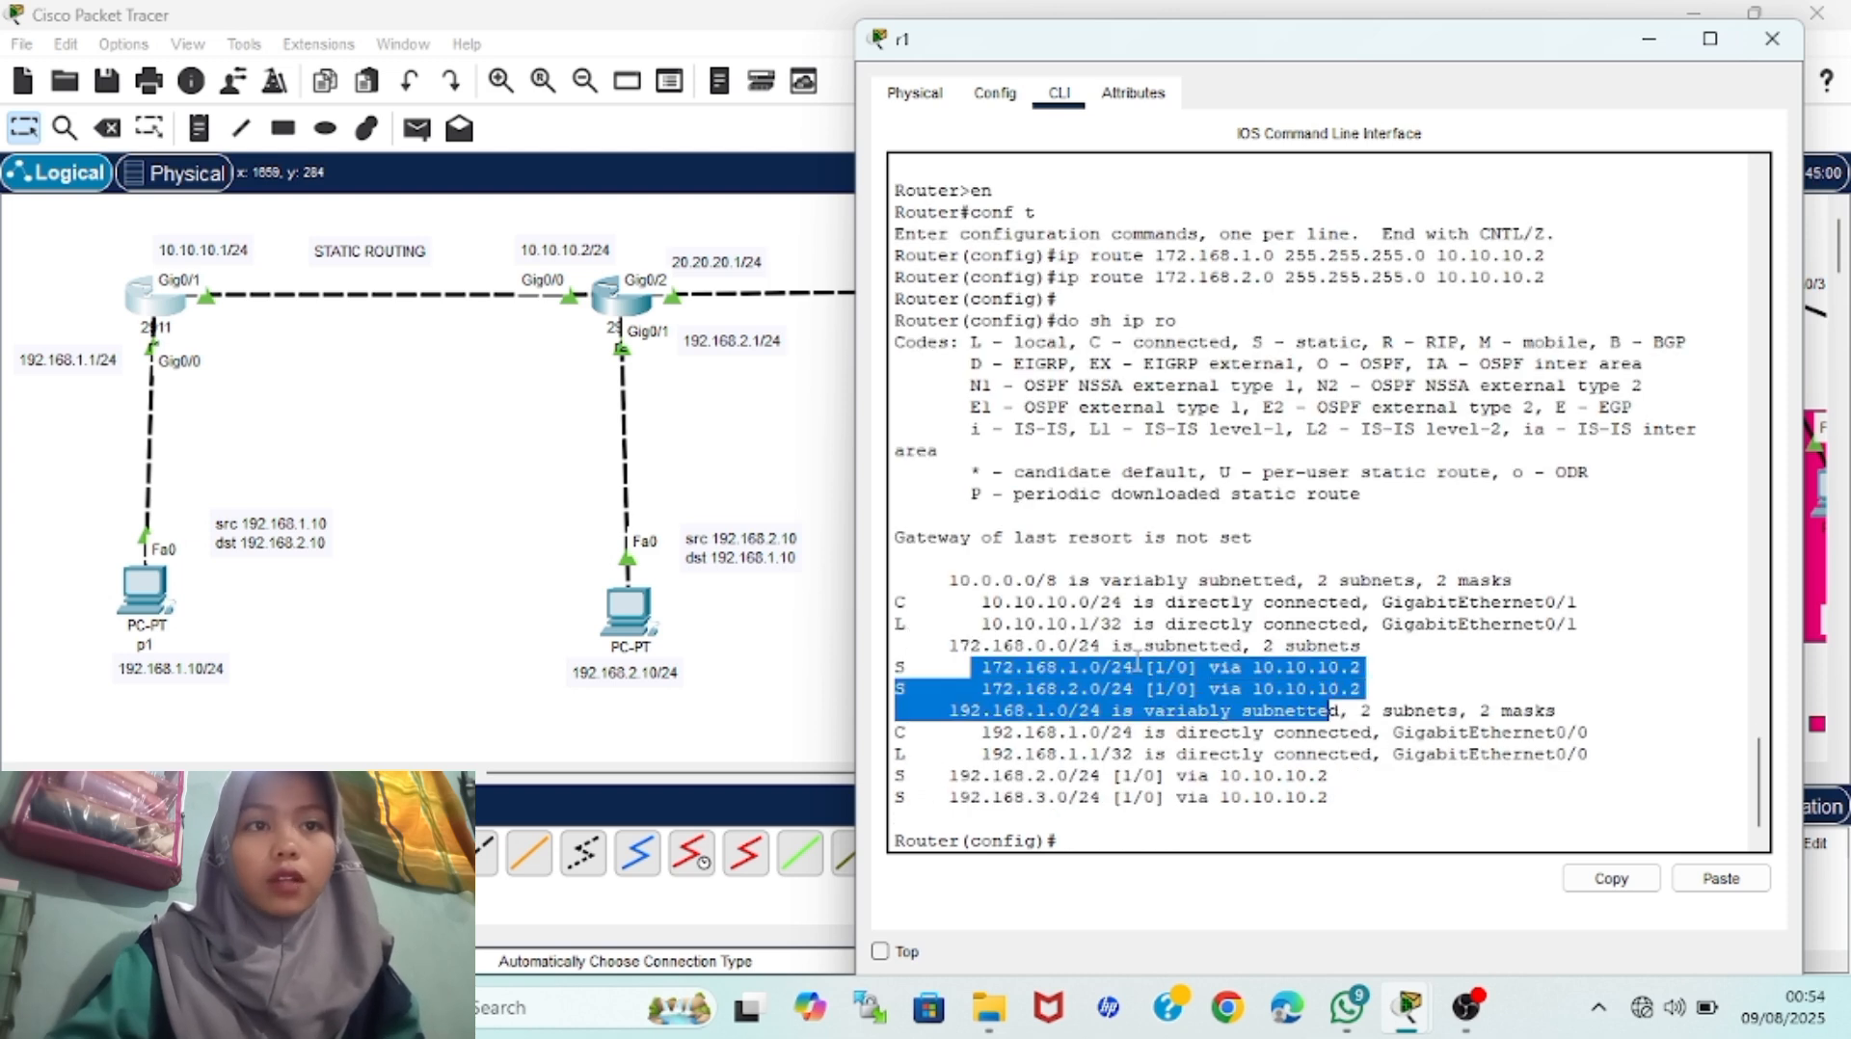
pyautogui.click(764, 691)
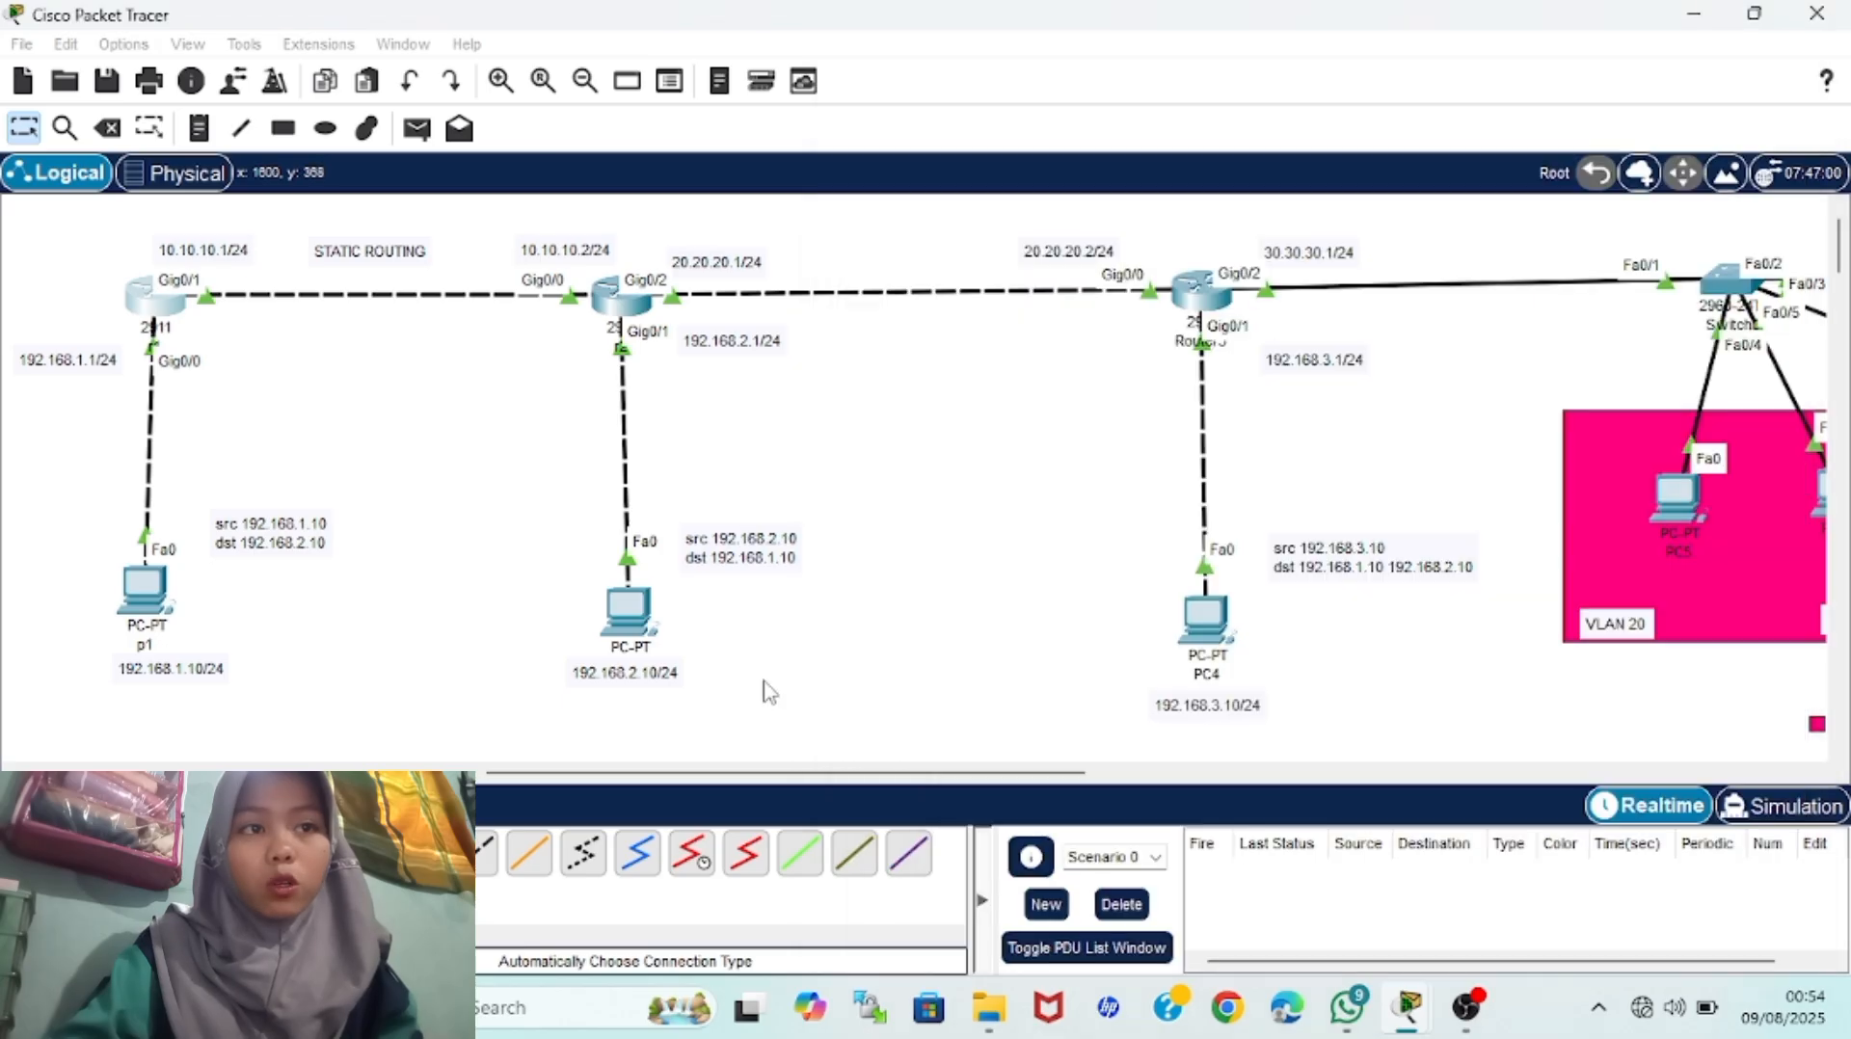
# Test connectivity from p1 to VLAN 20 by sending a simple PDU from p1 to PC5
pyautogui.hscroll(3, 765, 690)
pyautogui.scroll(1, 628, 598)
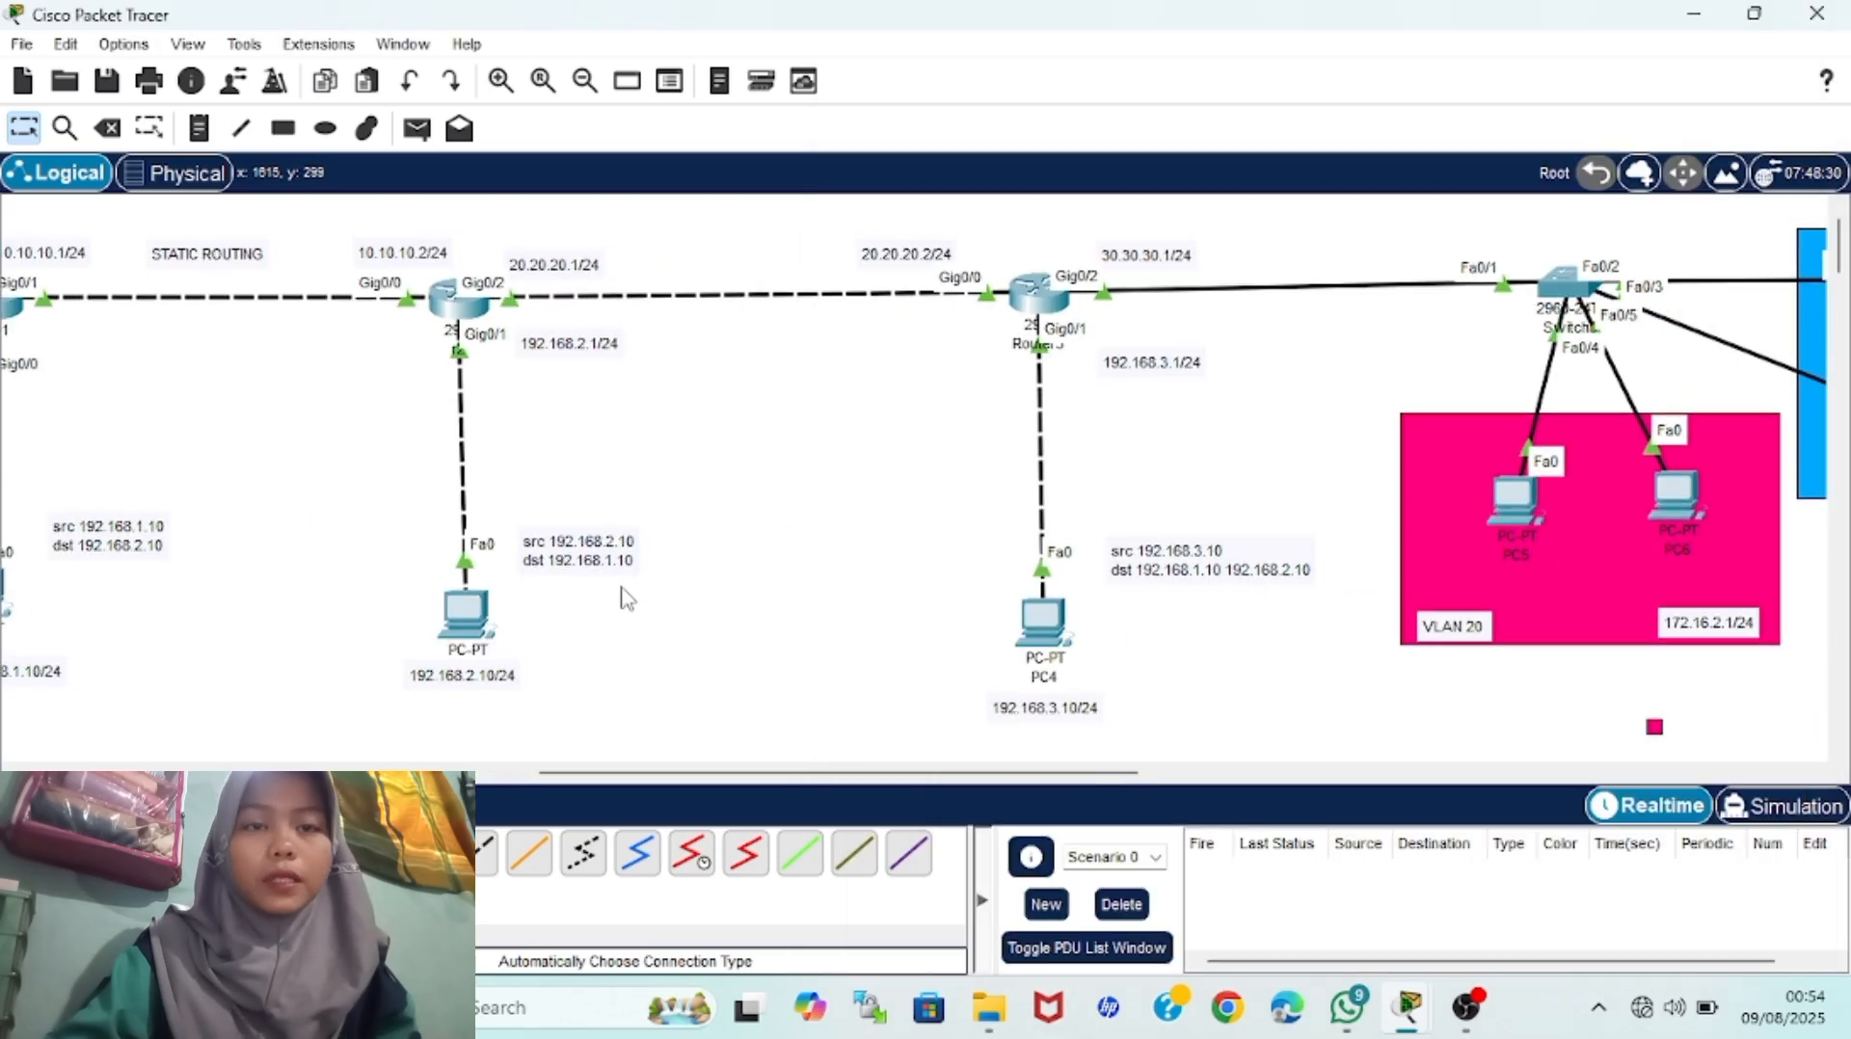
pyautogui.click(417, 129)
pyautogui.hscroll(-3, 356, 506)
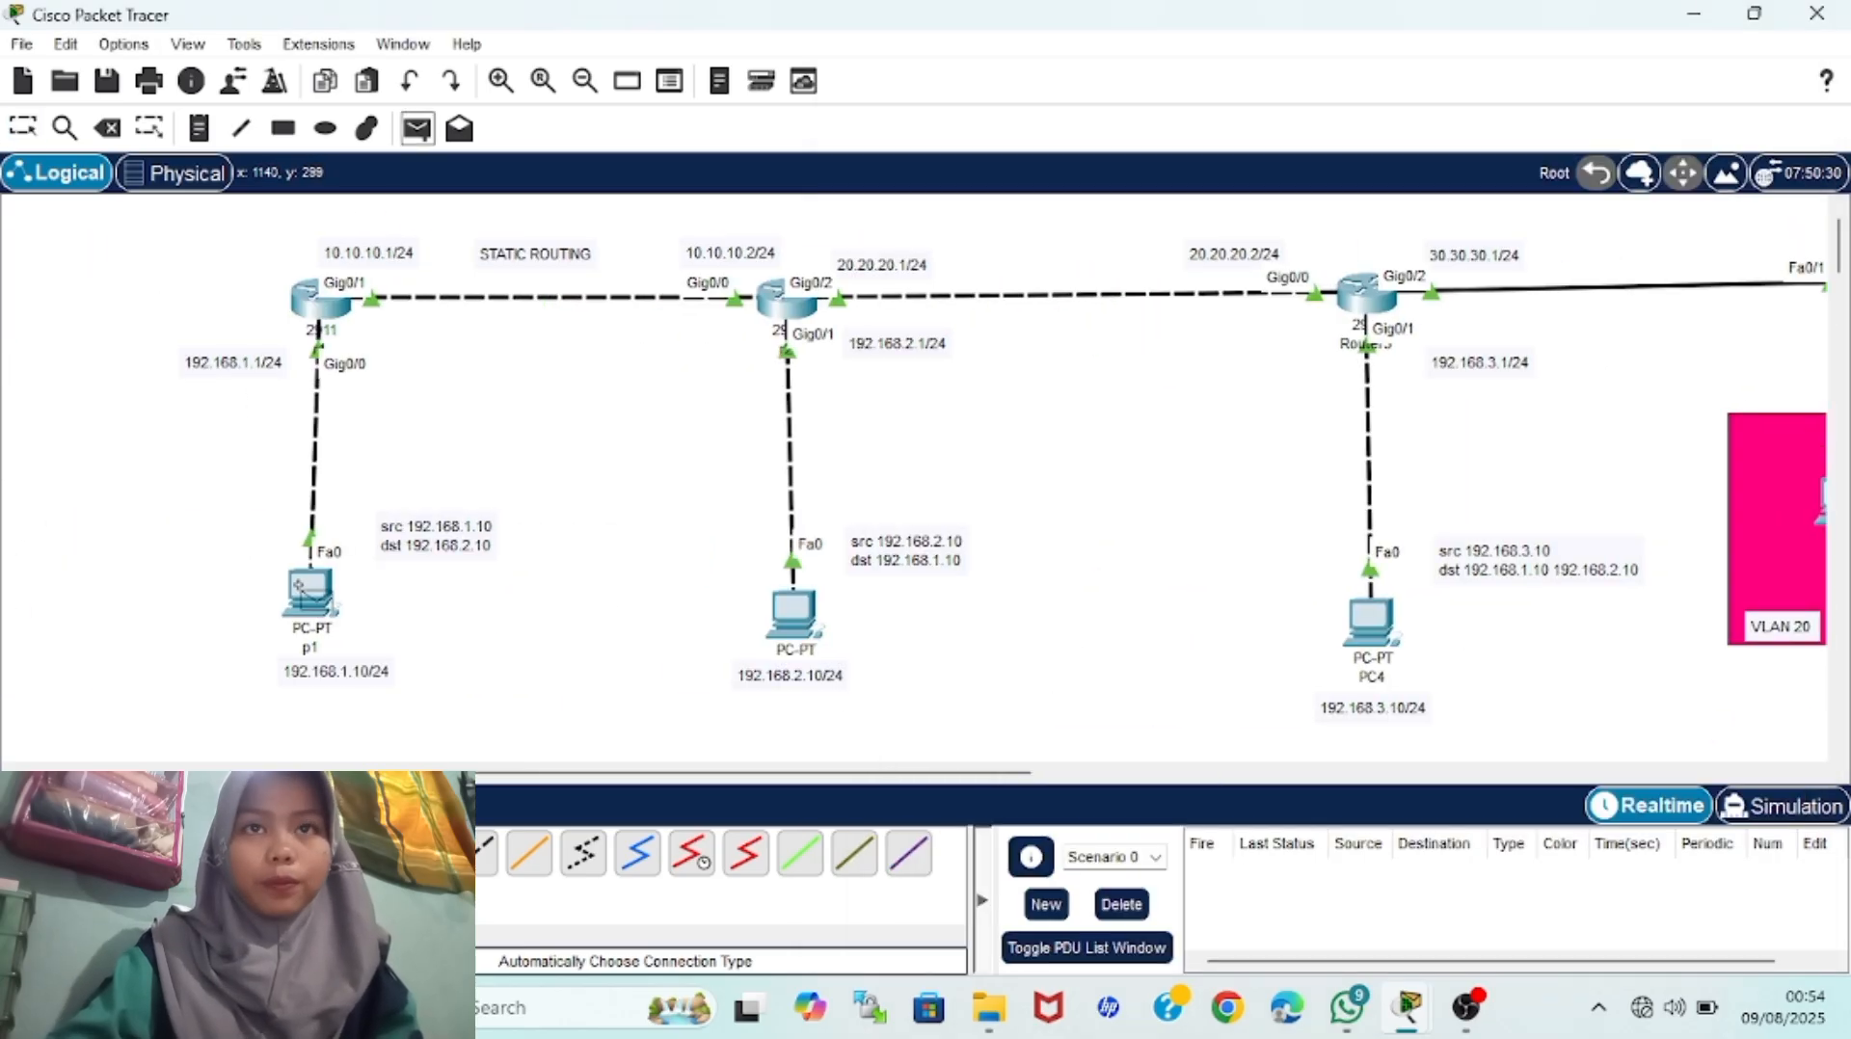
pyautogui.click(307, 593)
pyautogui.hscroll(5, 306, 593)
pyautogui.click(1350, 496)
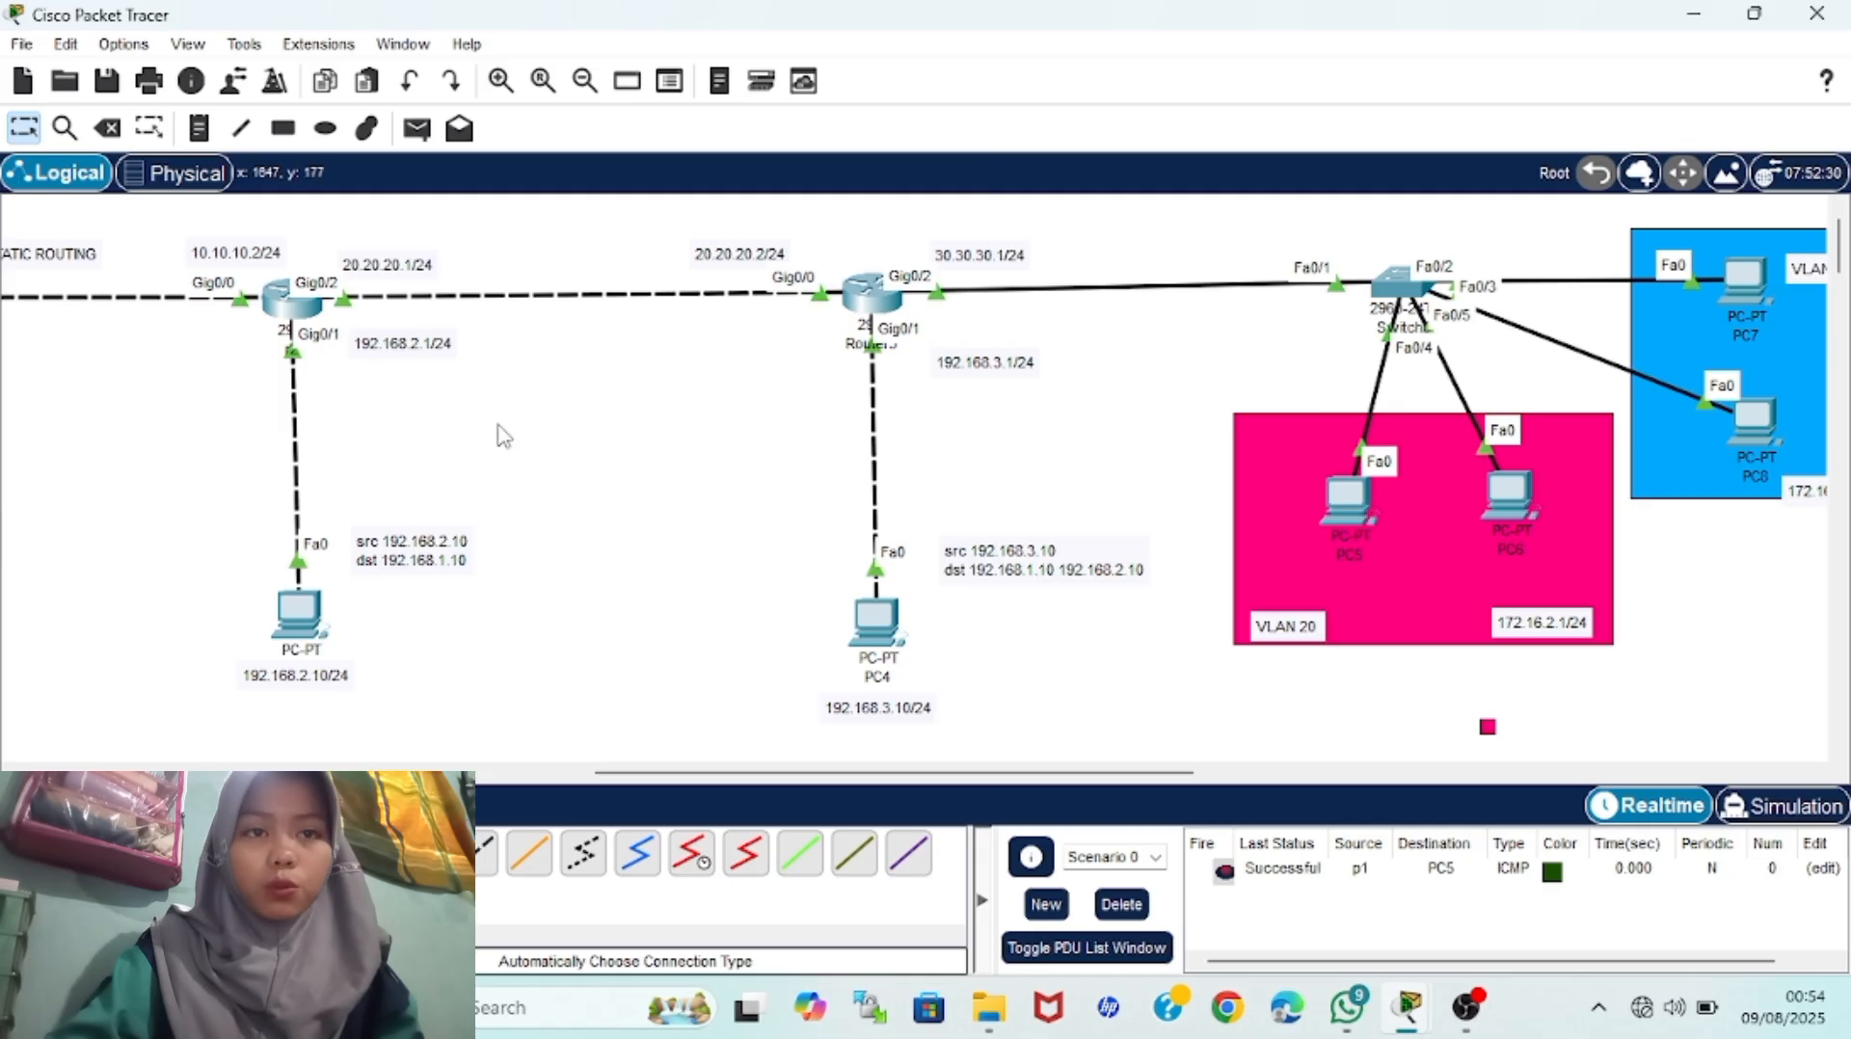
# Test connectivity from p1 to VLAN 10 by sending a simple PDU from p1 to PC7
pyautogui.click(416, 129)
pyautogui.hscroll(-5, 322, 598)
pyautogui.click(223, 598)
pyautogui.hscroll(5, 569, 524)
pyautogui.click(1359, 280)
# Send a simple PDU from the 192.168.2.10 PC (p2) to PC5 to test its connectivity to VLAN 20
pyautogui.click(416, 128)
pyautogui.hscroll(-5, 373, 382)
pyautogui.click(458, 612)
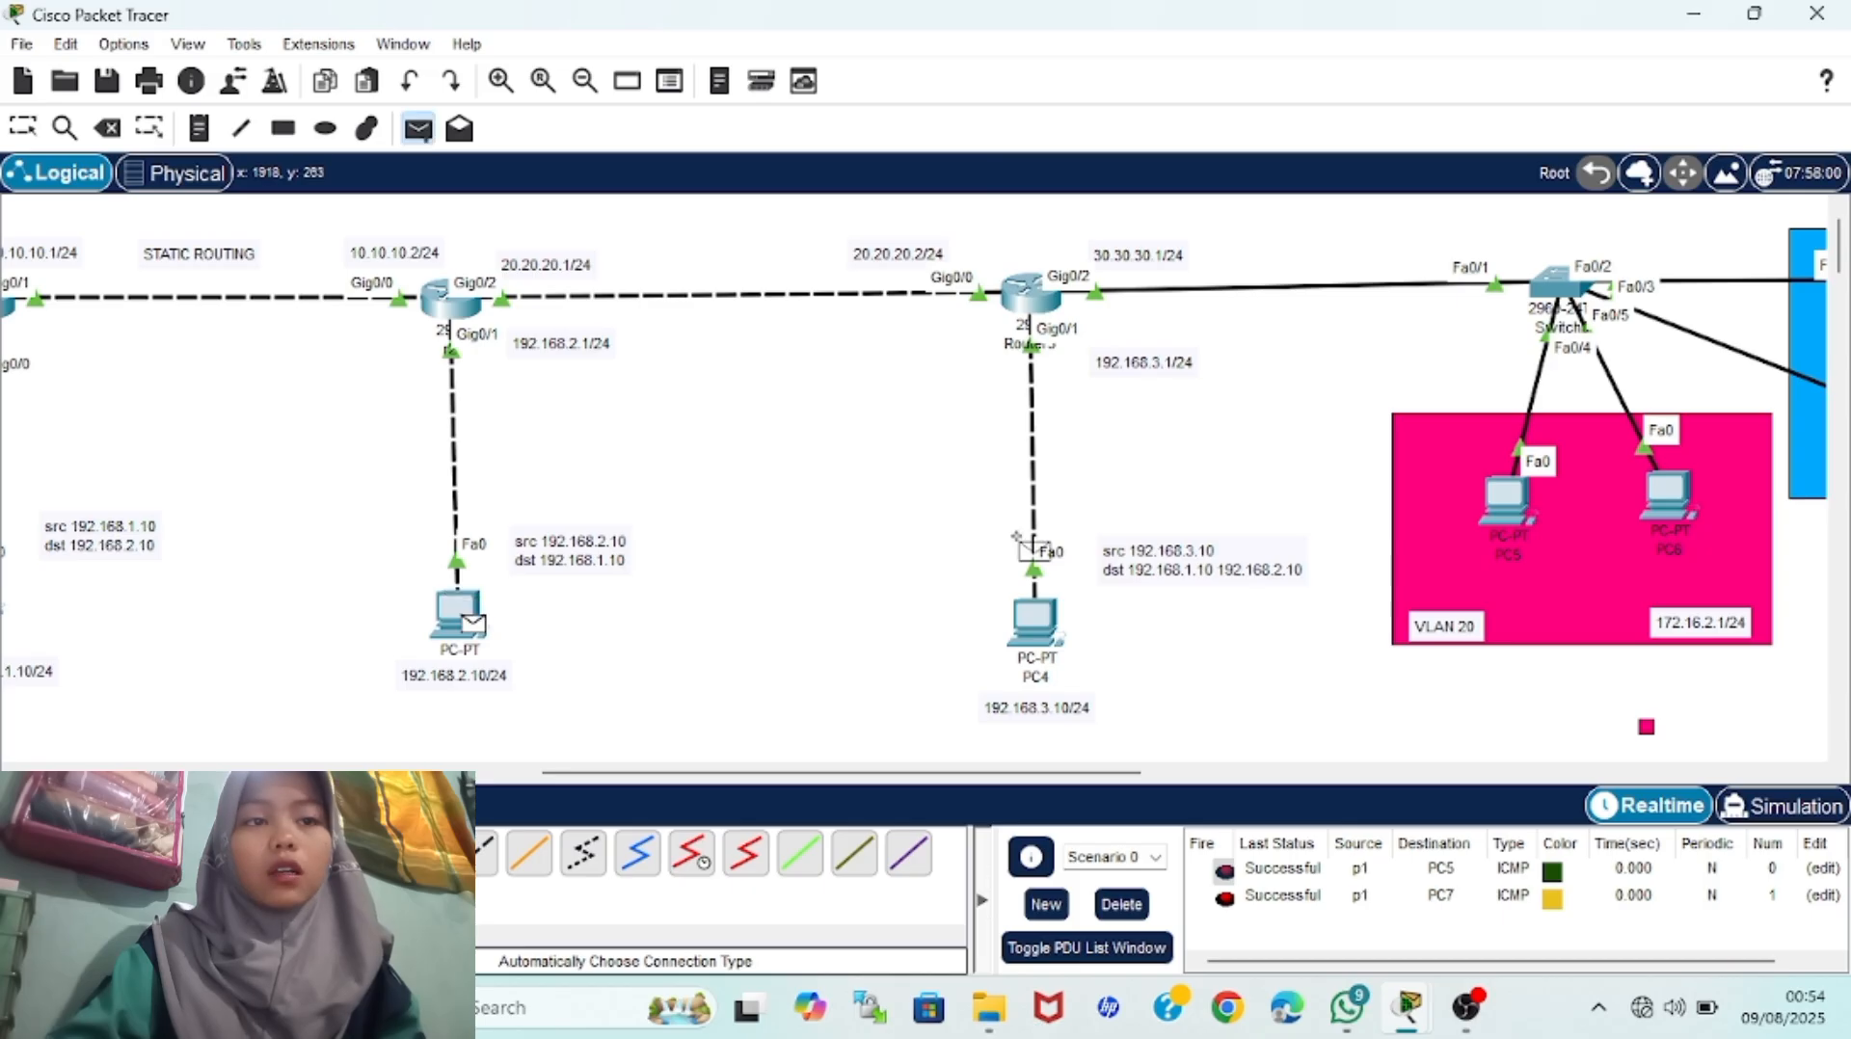
pyautogui.click(1505, 497)
# Send a simple PDU from p2 to PC7 in VLAN 10 and review the statuses in the list of sent PDUs
pyautogui.click(417, 128)
pyautogui.click(458, 612)
pyautogui.hscroll(5, 776, 556)
pyautogui.click(1290, 279)
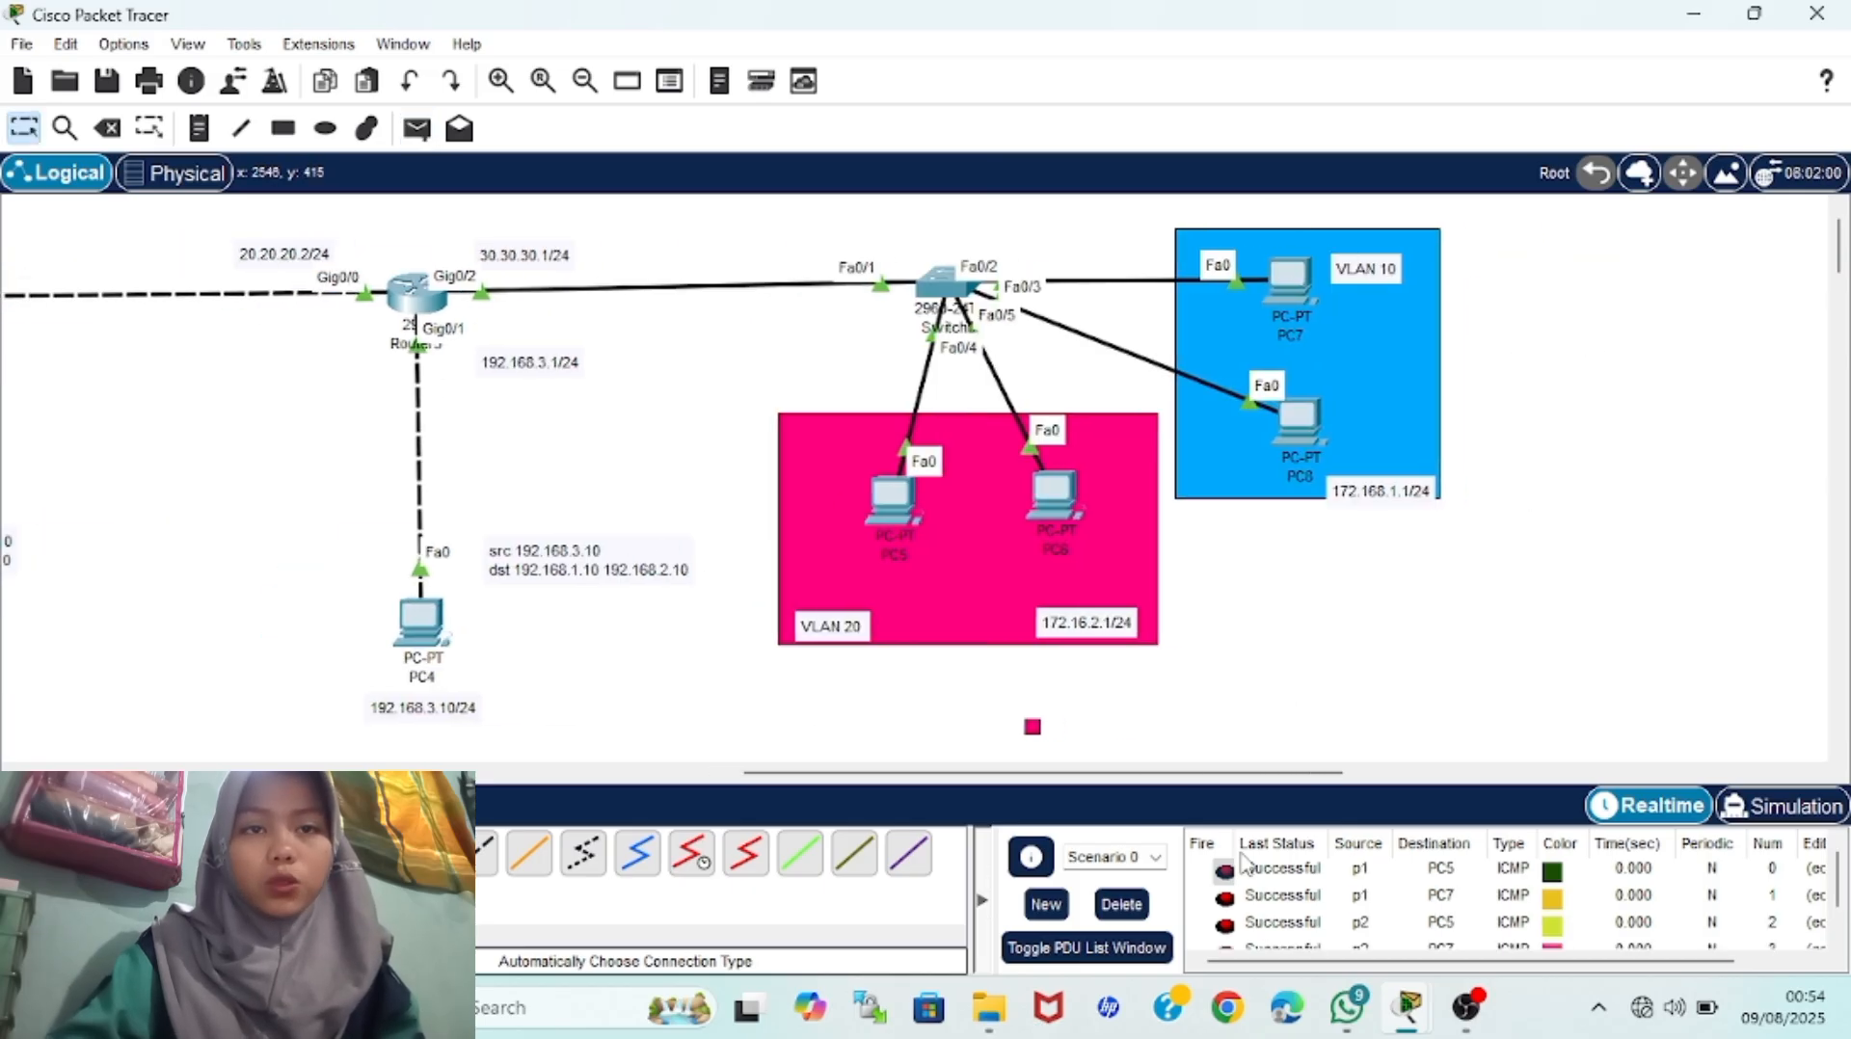
pyautogui.scroll(-1, 1246, 878)
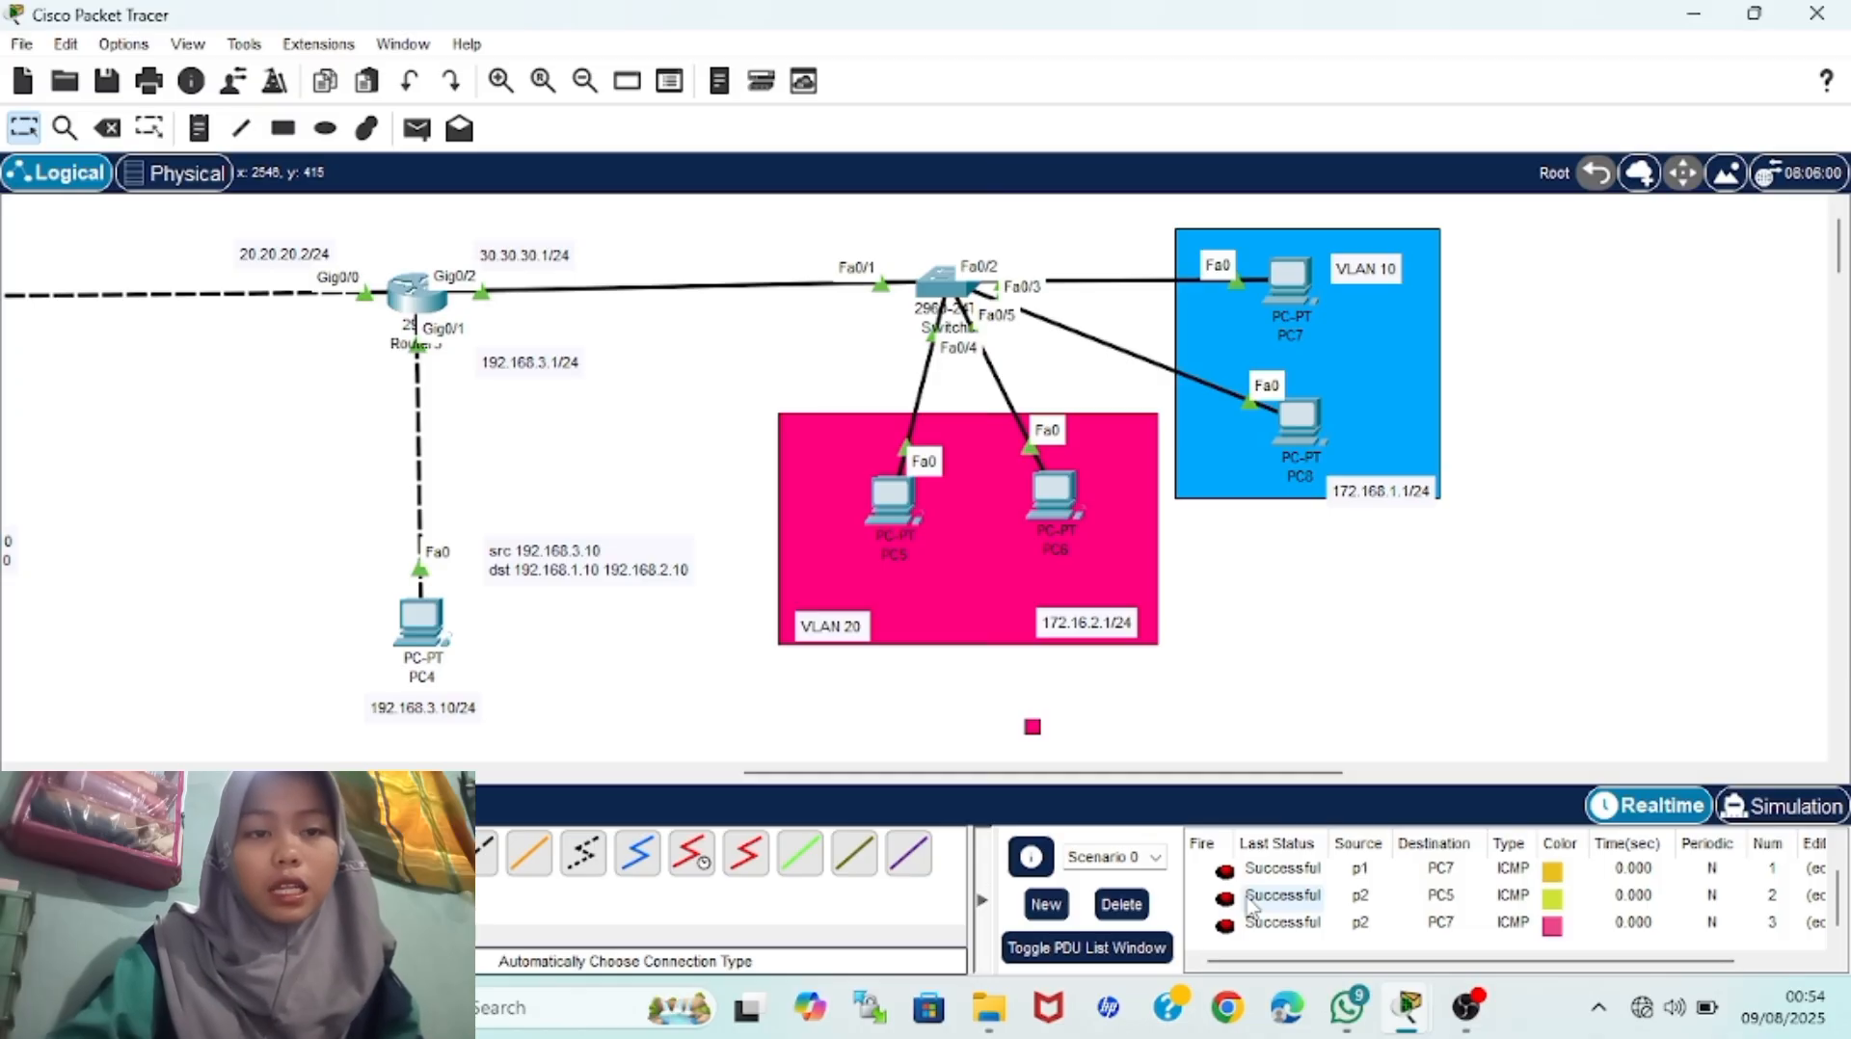
pyautogui.click(1467, 1008)
pyautogui.click(900, 655)
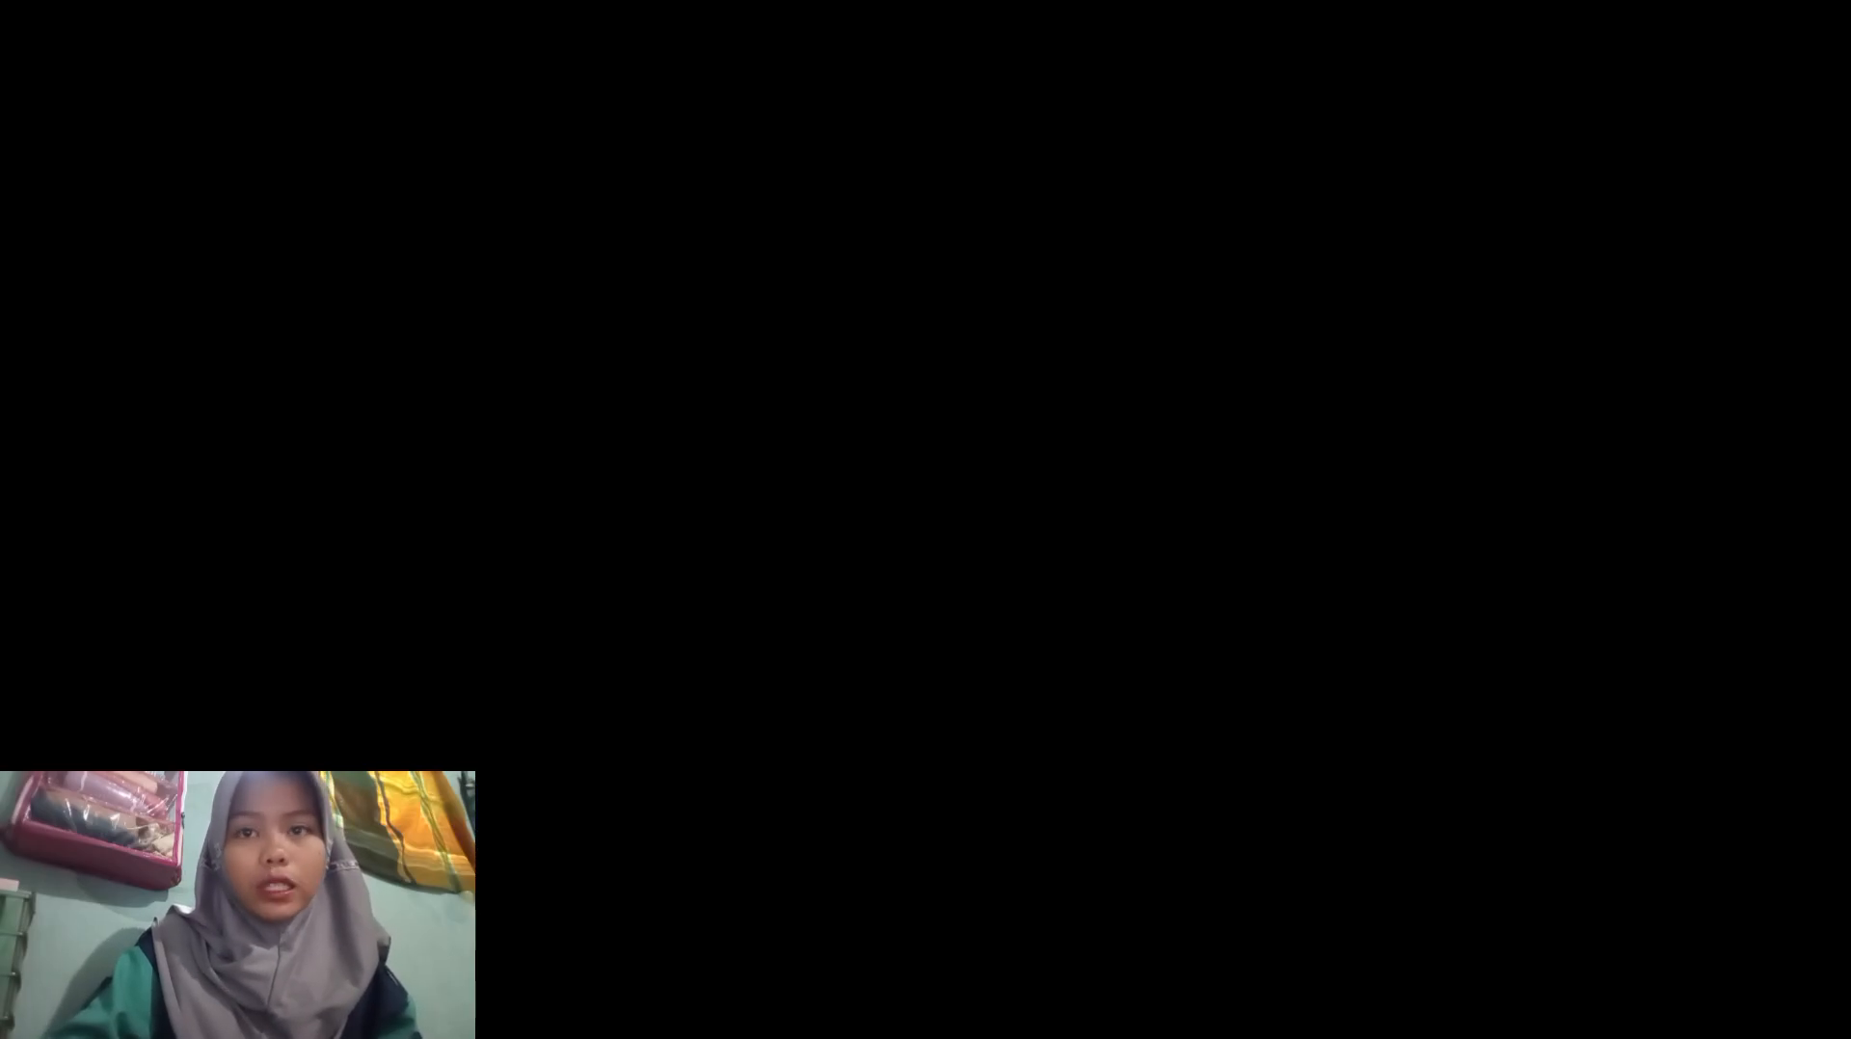